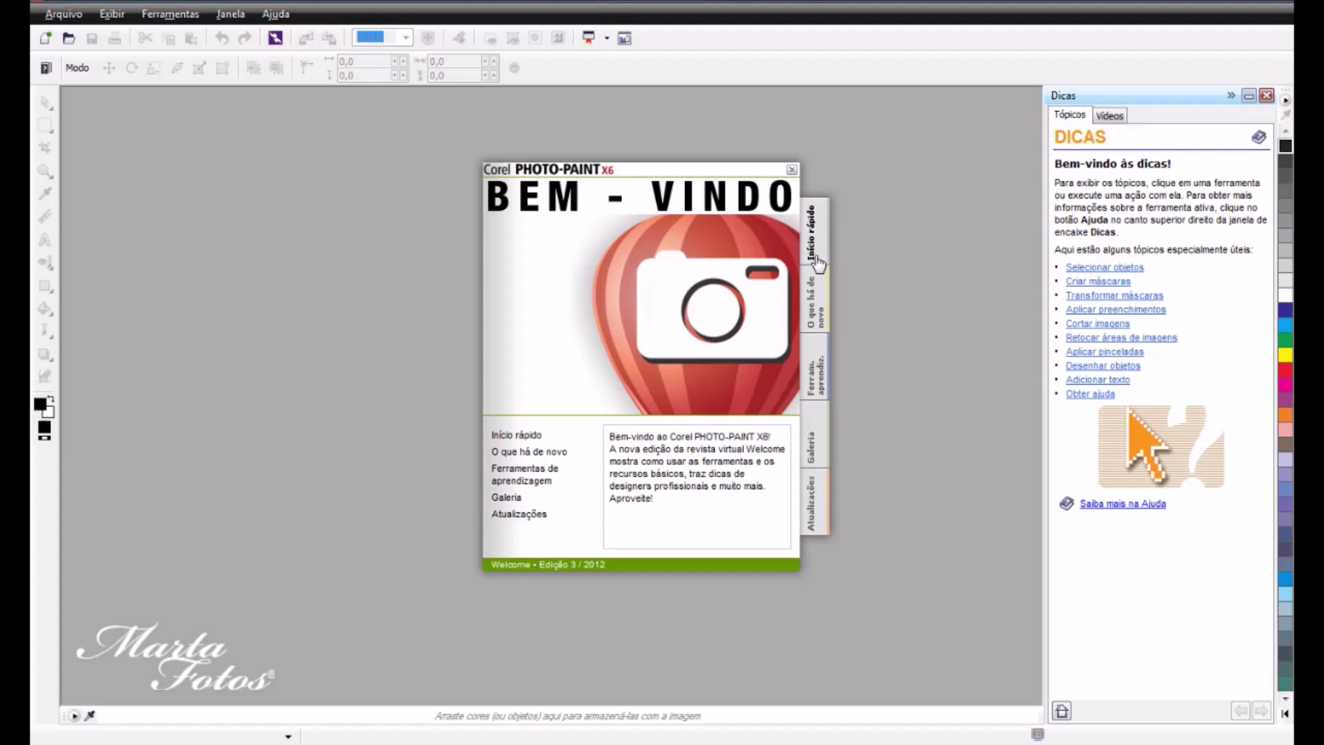
Step: View the welcome screen's quick-start page (Início rápido), and close both the welcome screen and the Dicas docker
left_click(818, 261)
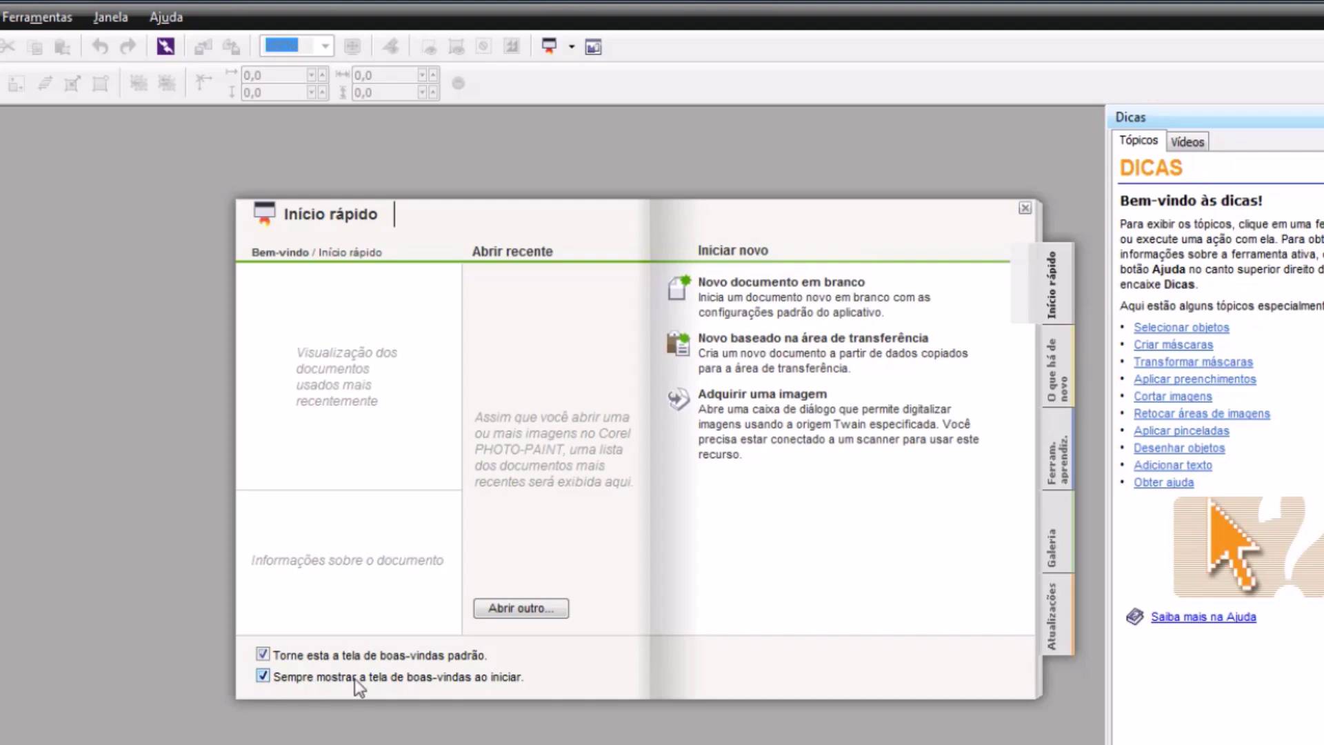
left_click(1024, 210)
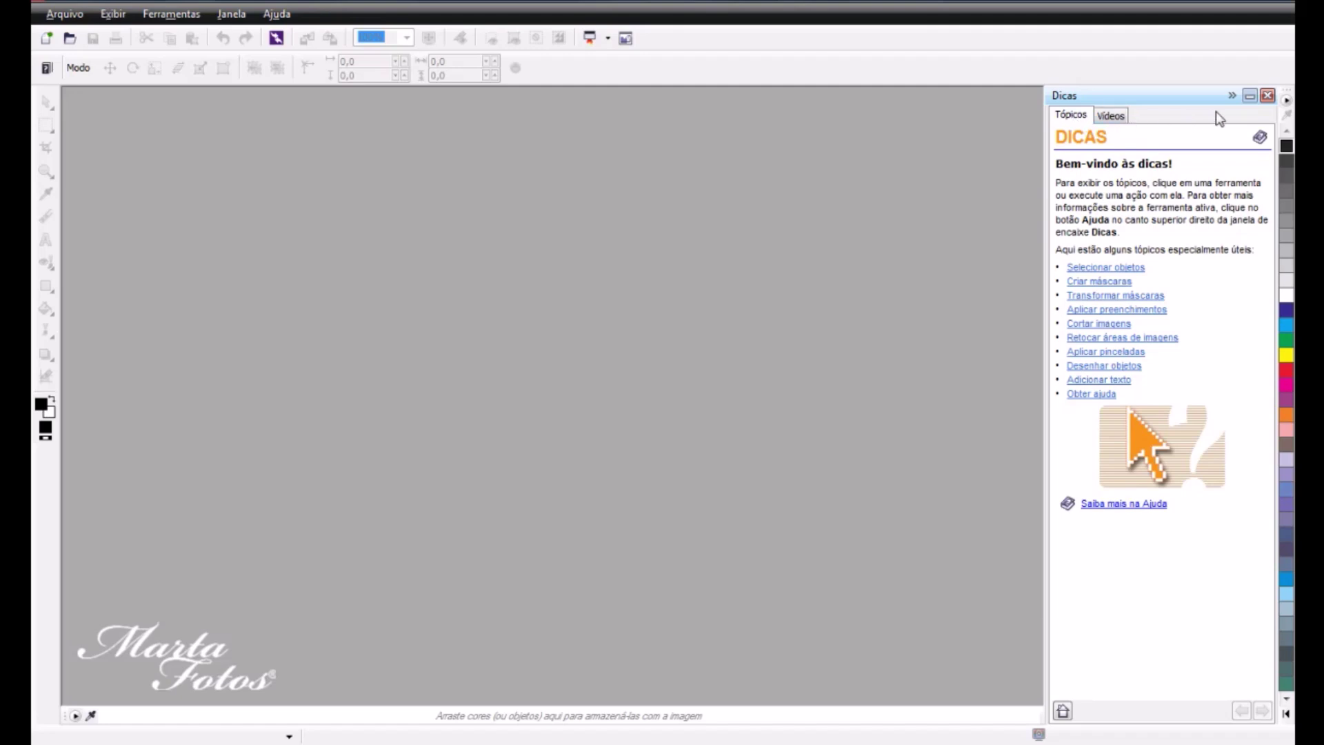
left_click(1268, 97)
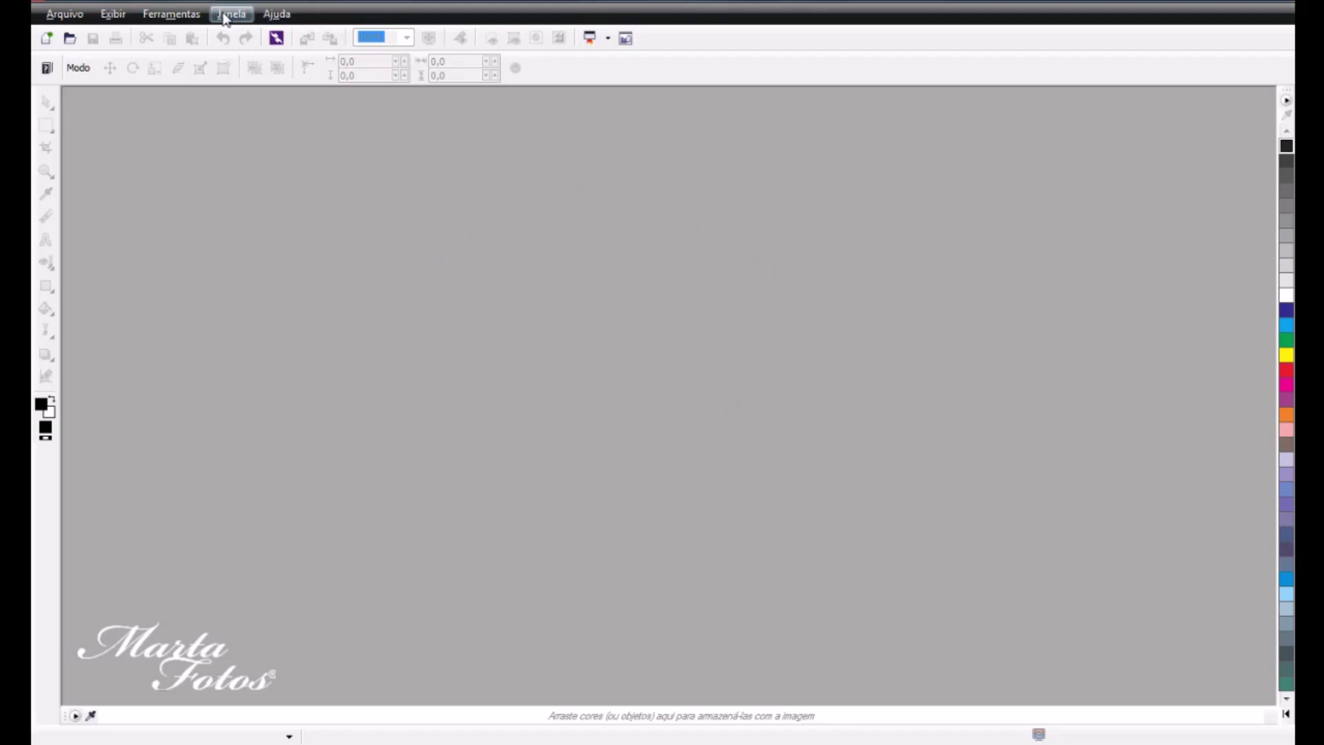
right_click(328, 18)
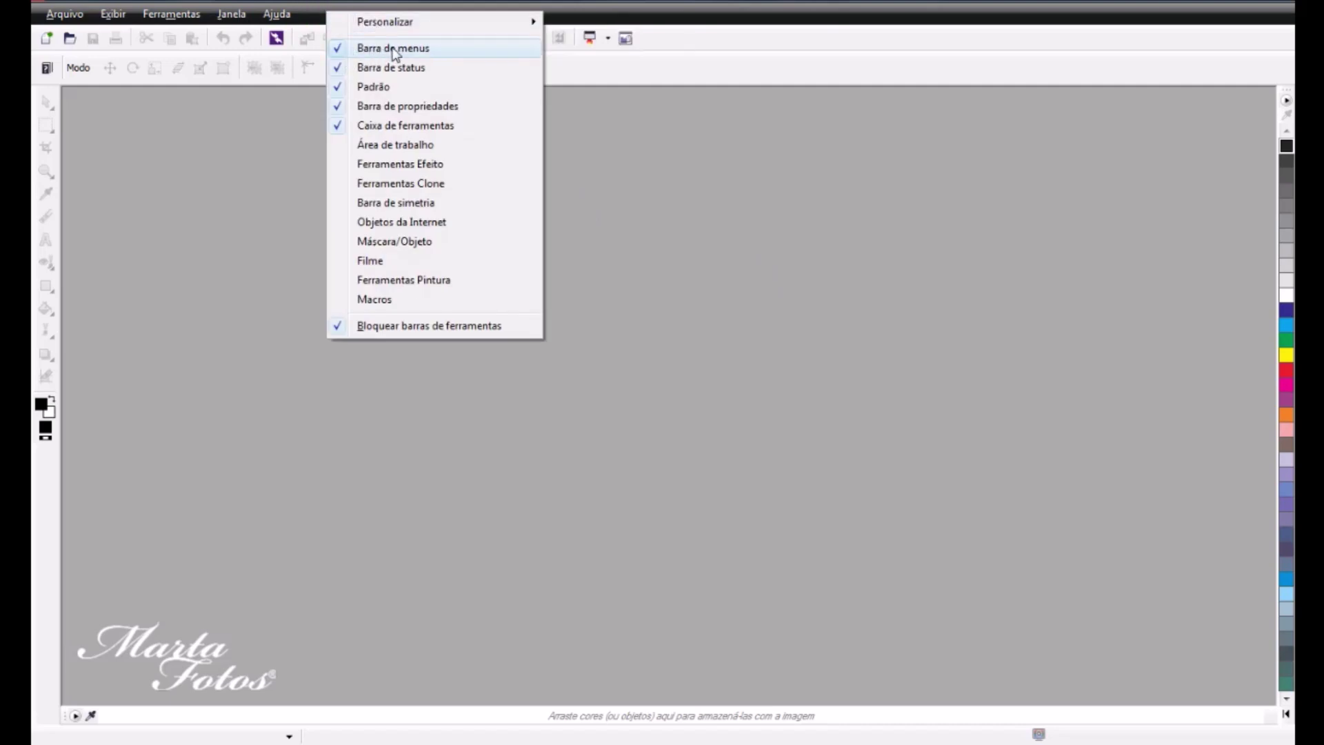
left_click(314, 15)
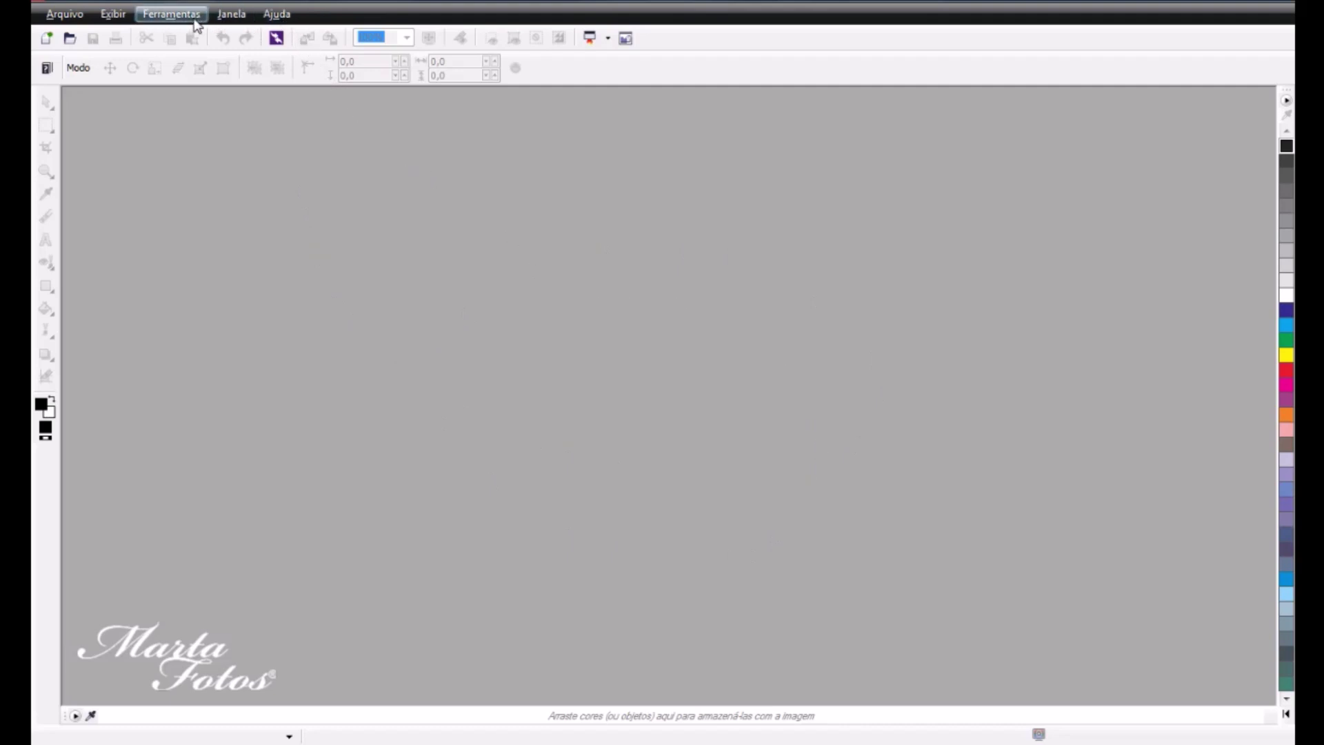
left_click(68, 15)
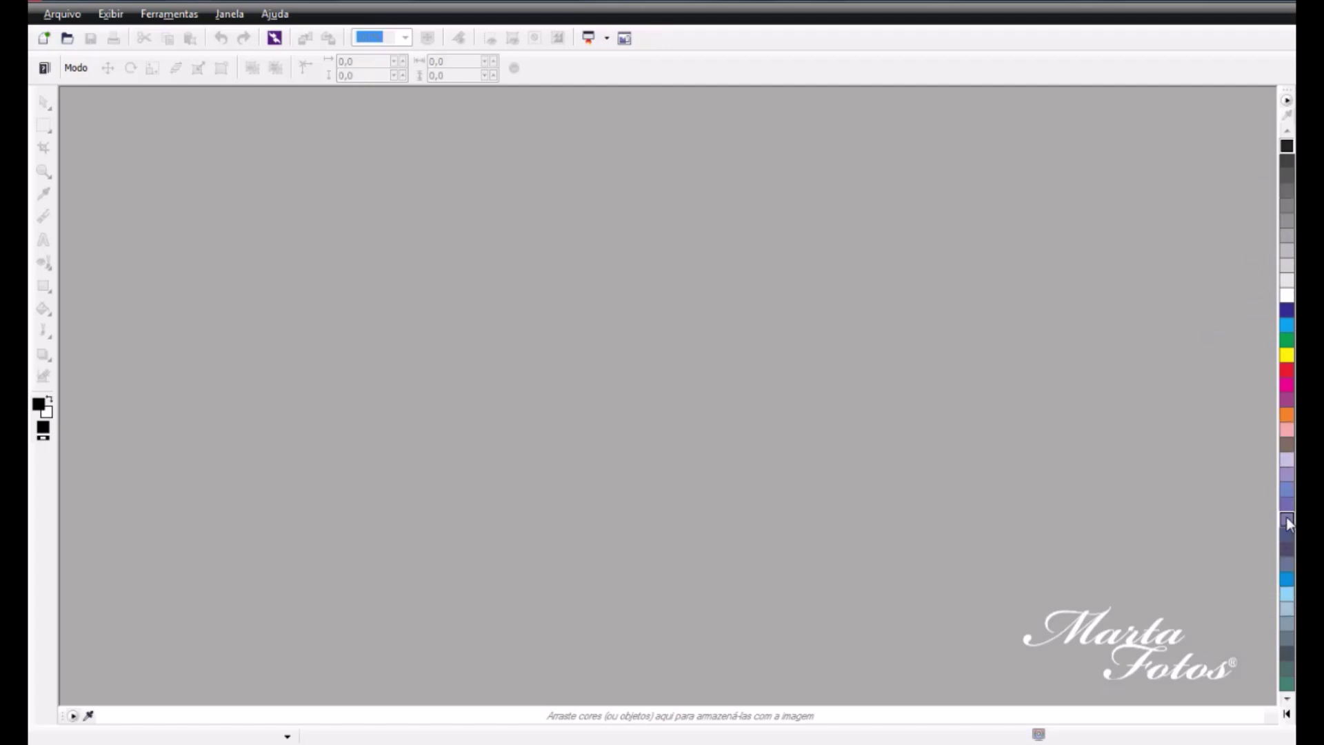
left_click(1287, 714)
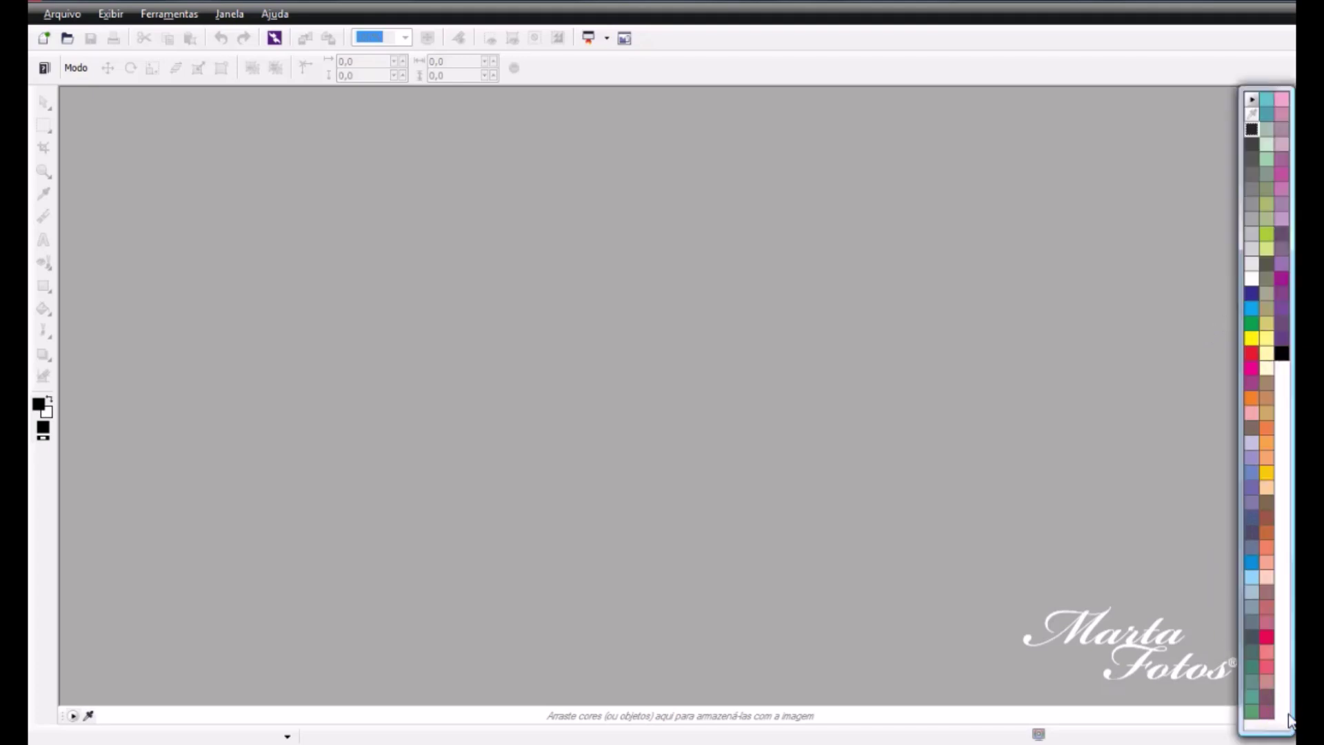
left_click(1197, 714)
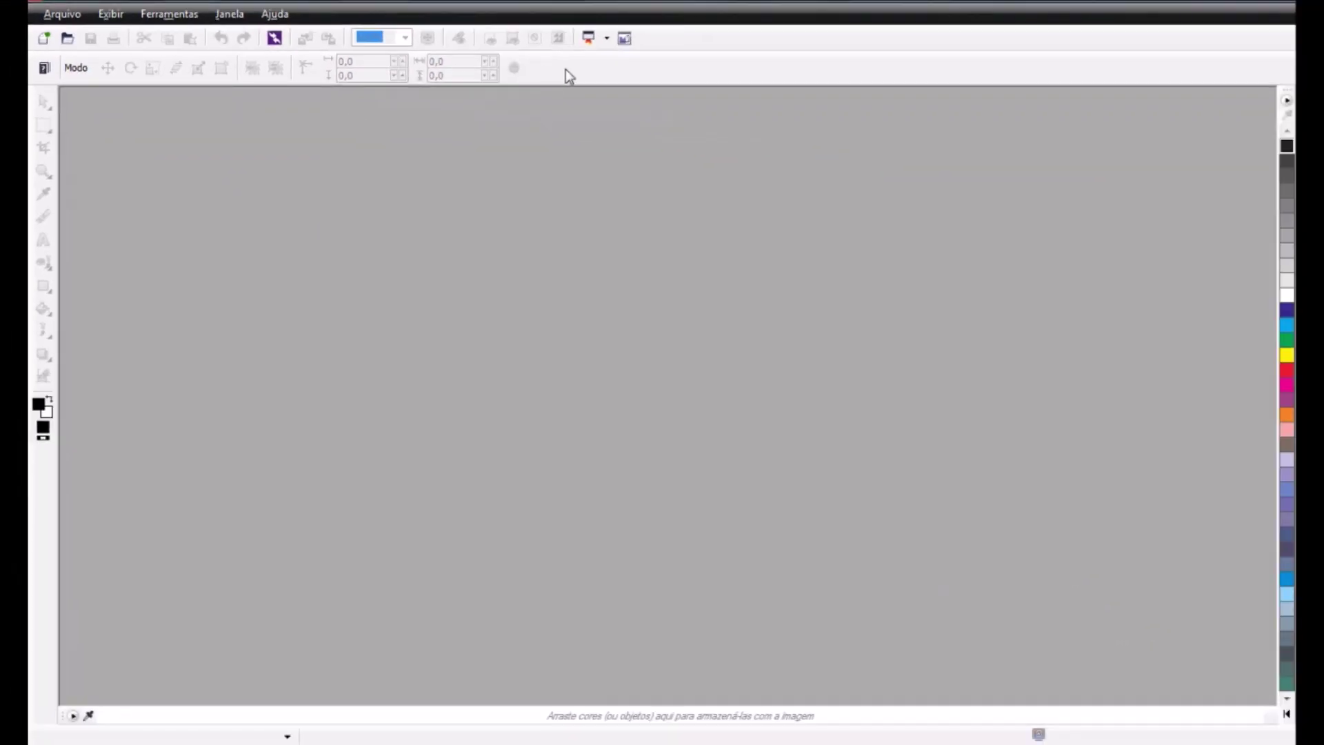
Step: Unlock the toolbars and dock the property bar along the workspace's lower edge, aligned to the left above the status bar
right_click(565, 71)
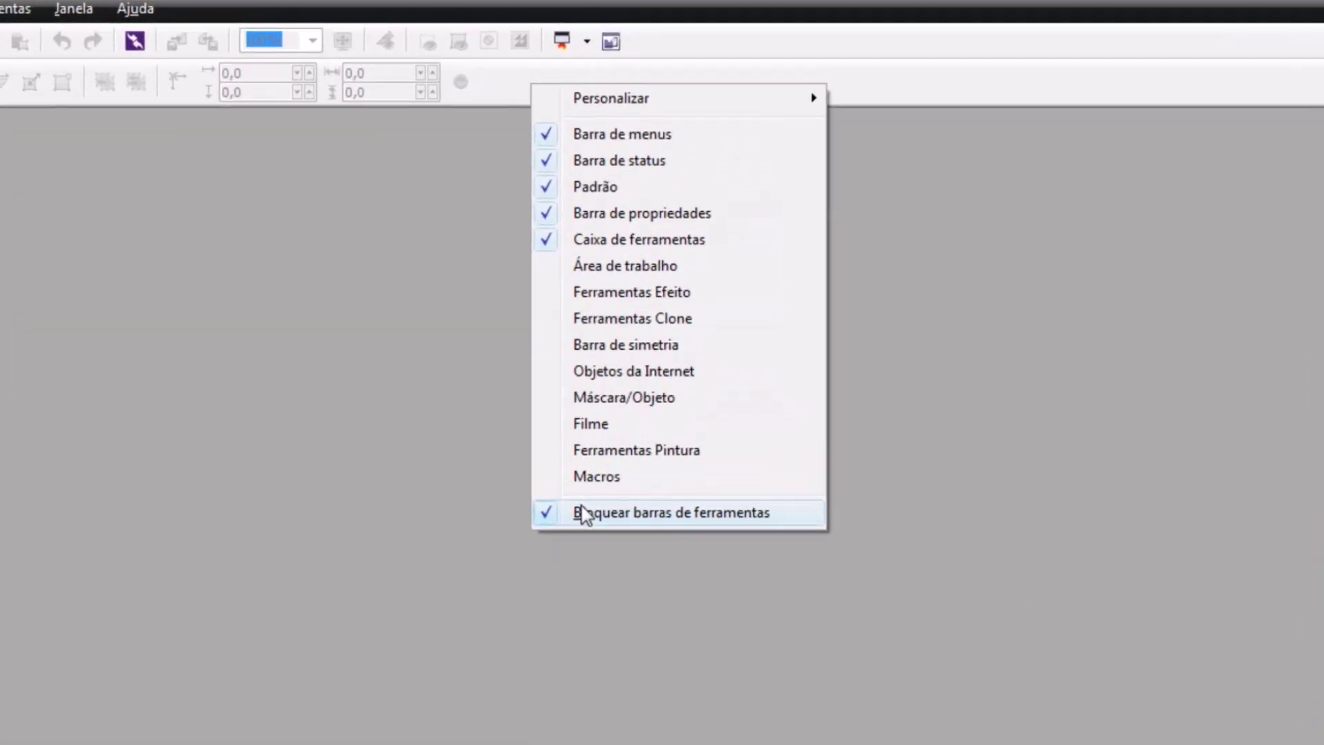
left_click(601, 573)
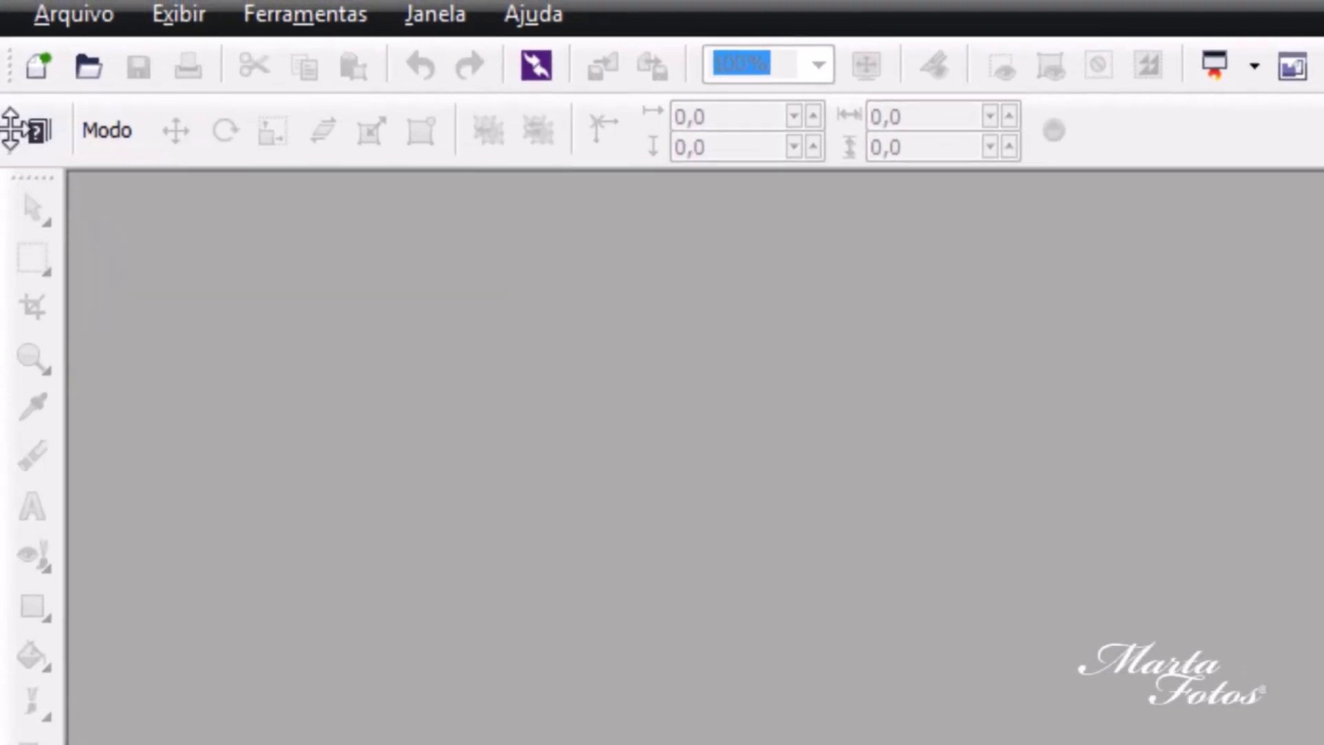
left_click_drag(10, 130, 256, 244)
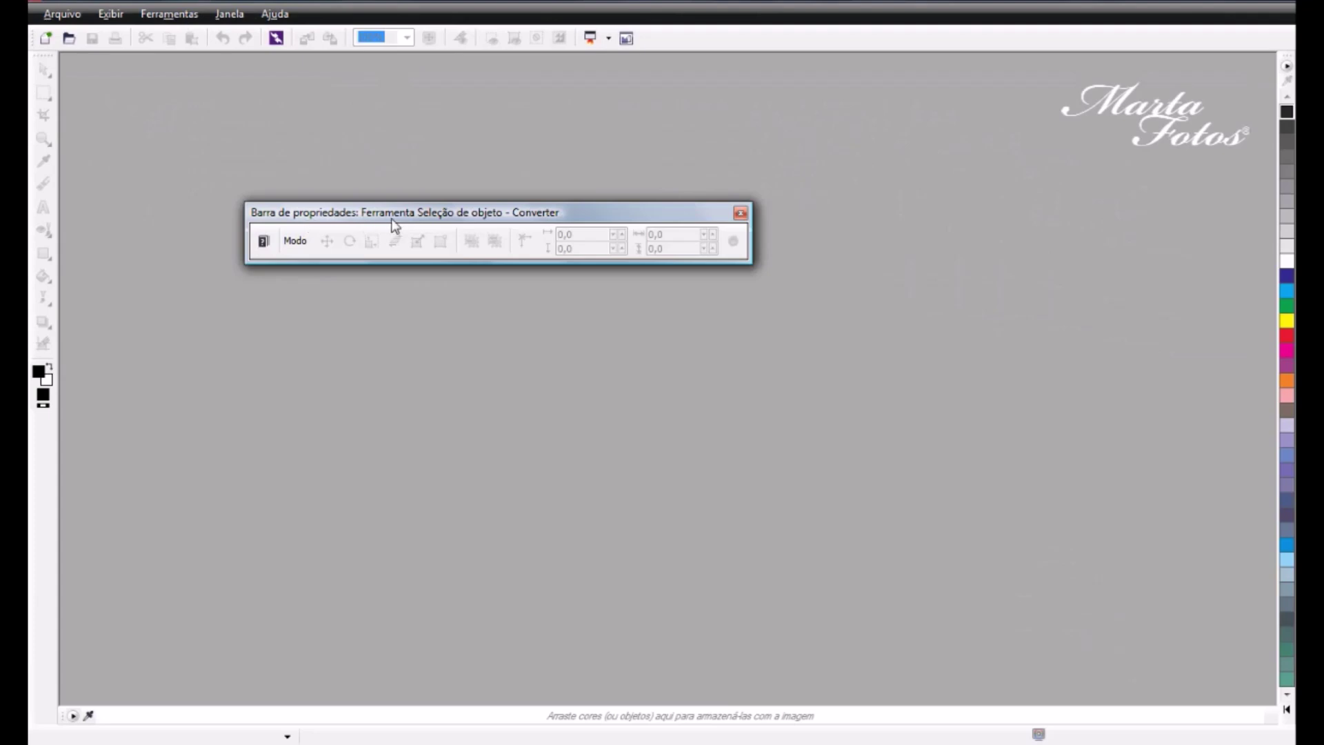
left_click_drag(366, 220, 241, 693)
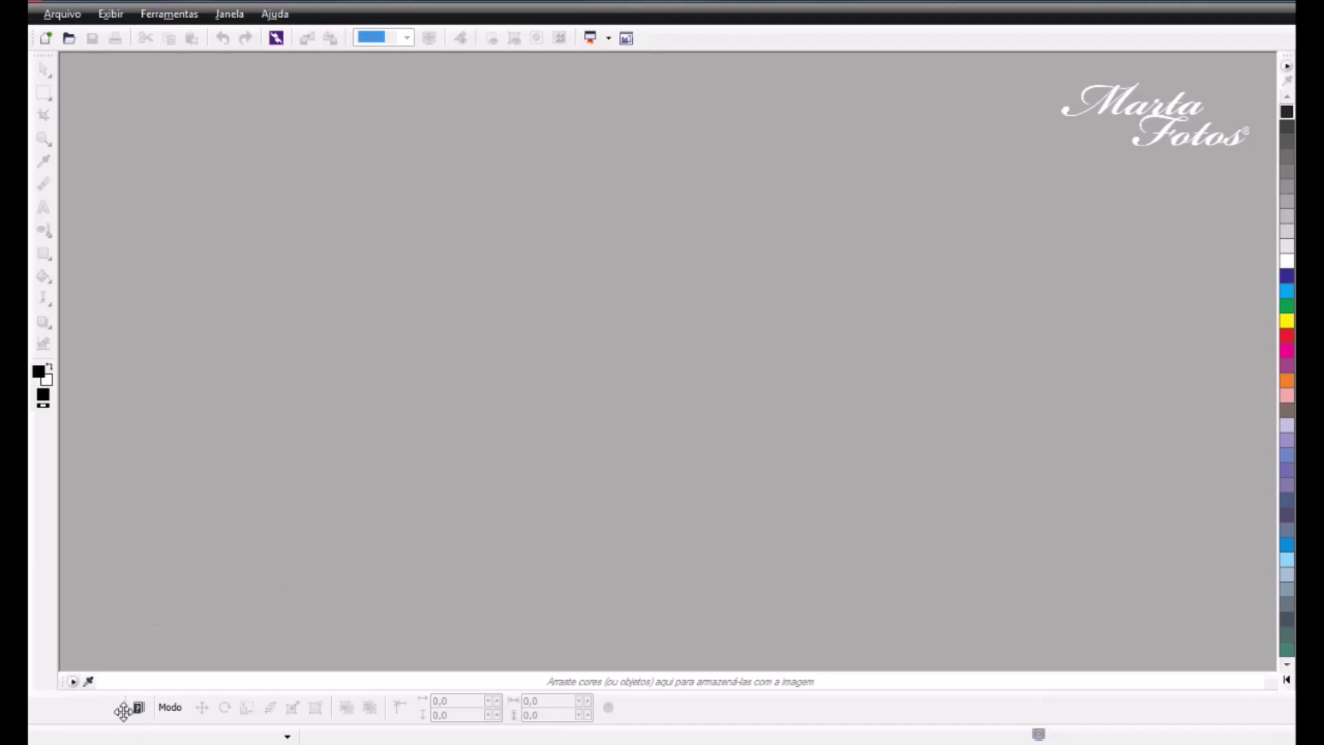
left_click_drag(126, 714, 69, 721)
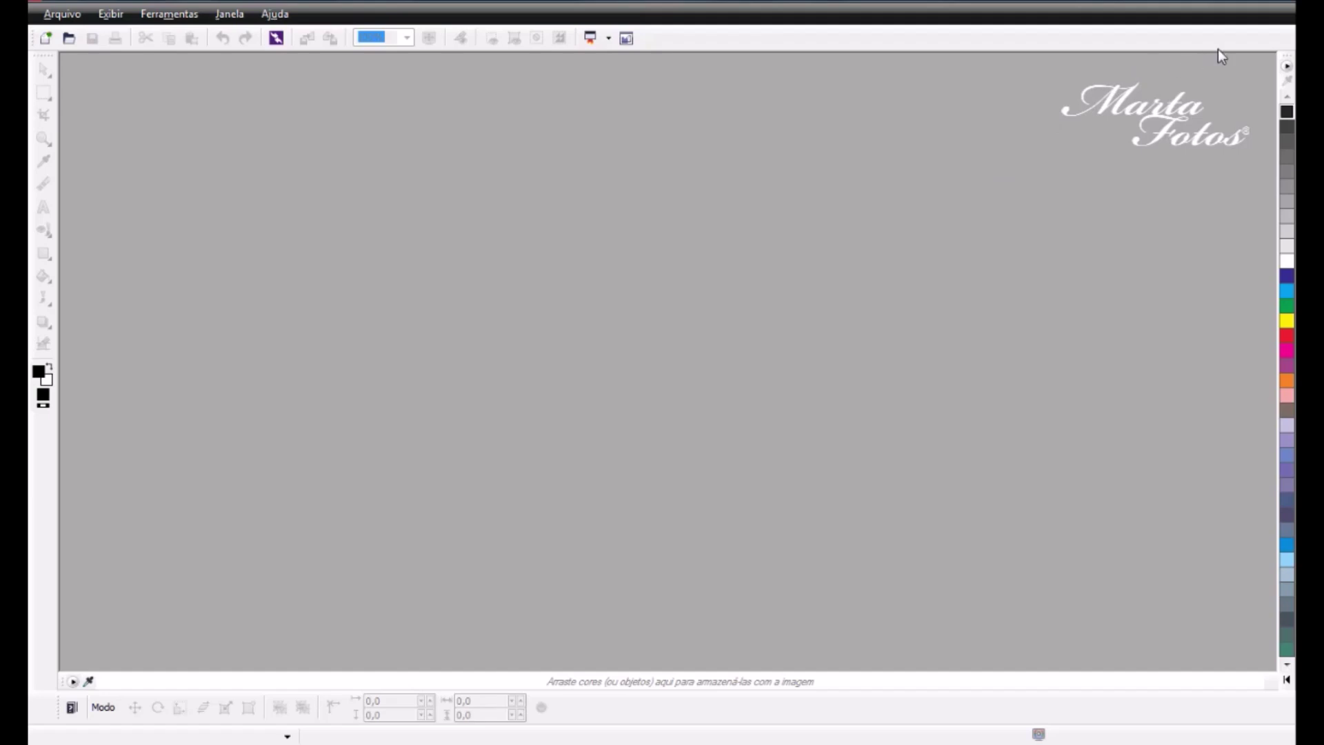
Step: Dock the colour palette horizontally between the document palette and the property bar, and lock the toolbars again
left_click_drag(1287, 66, 777, 669)
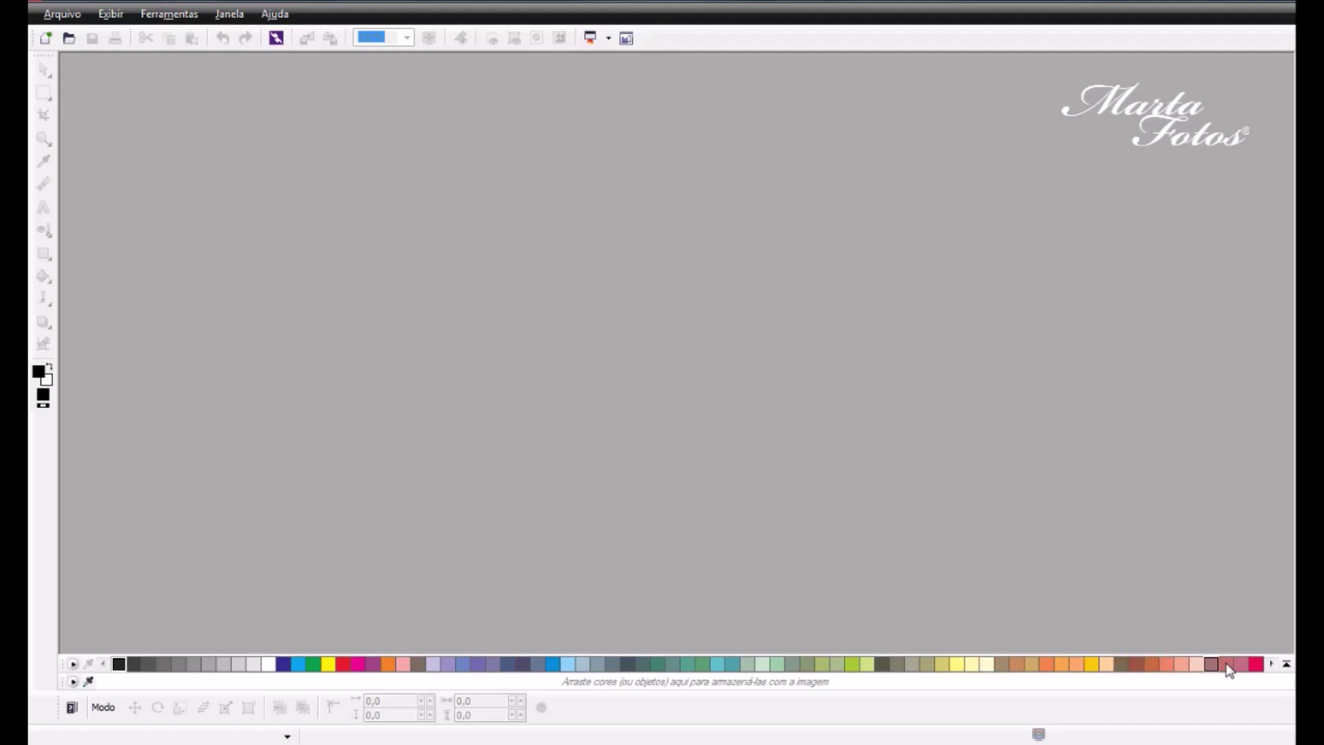
left_click(1286, 664)
left_click_drag(63, 664, 68, 682)
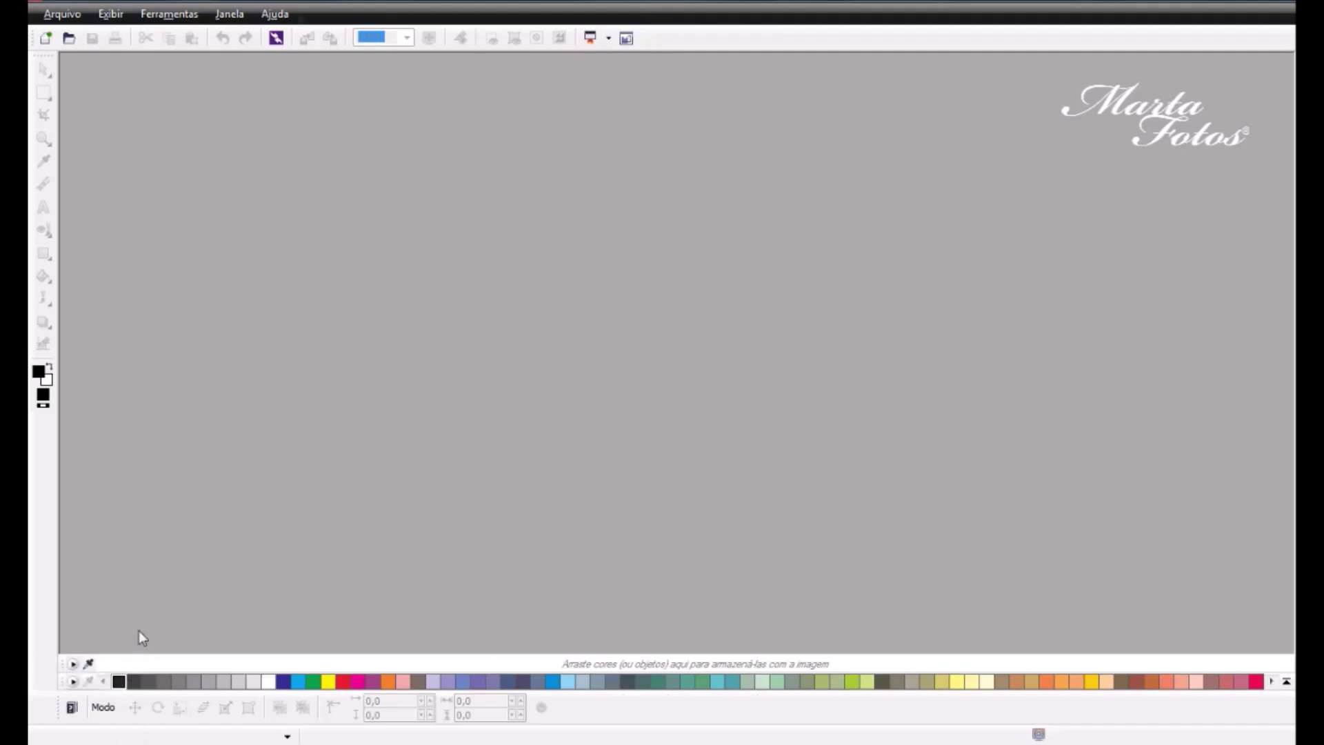
right_click(684, 46)
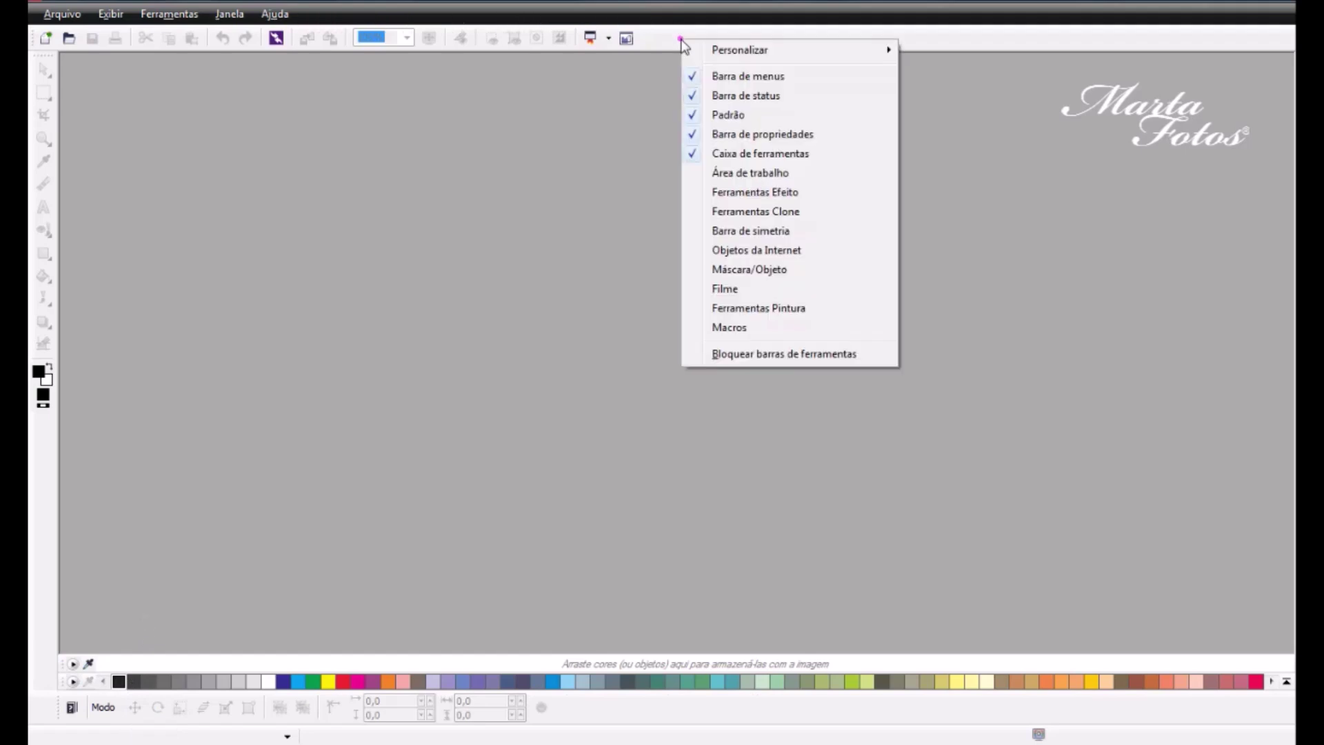
left_click(737, 354)
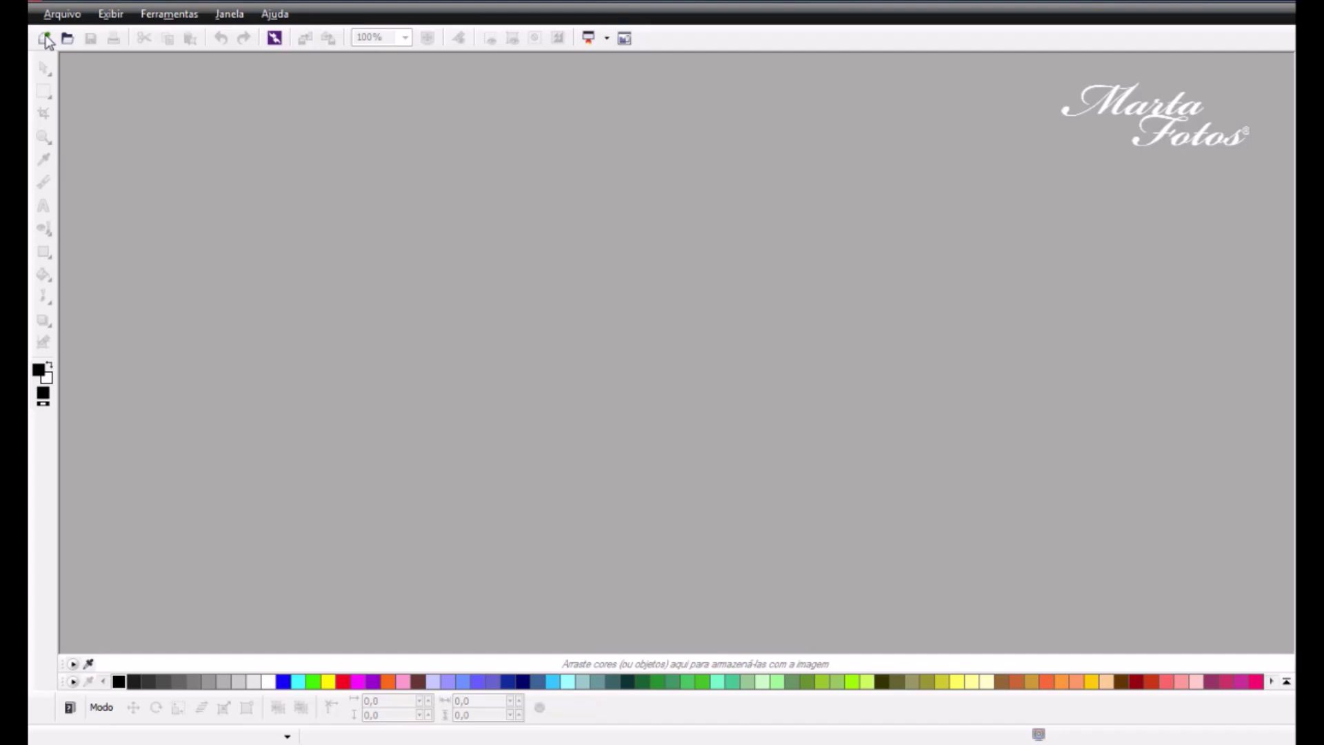
Step: Start a new image named teste and set its measurement units to centimetres
left_click(62, 15)
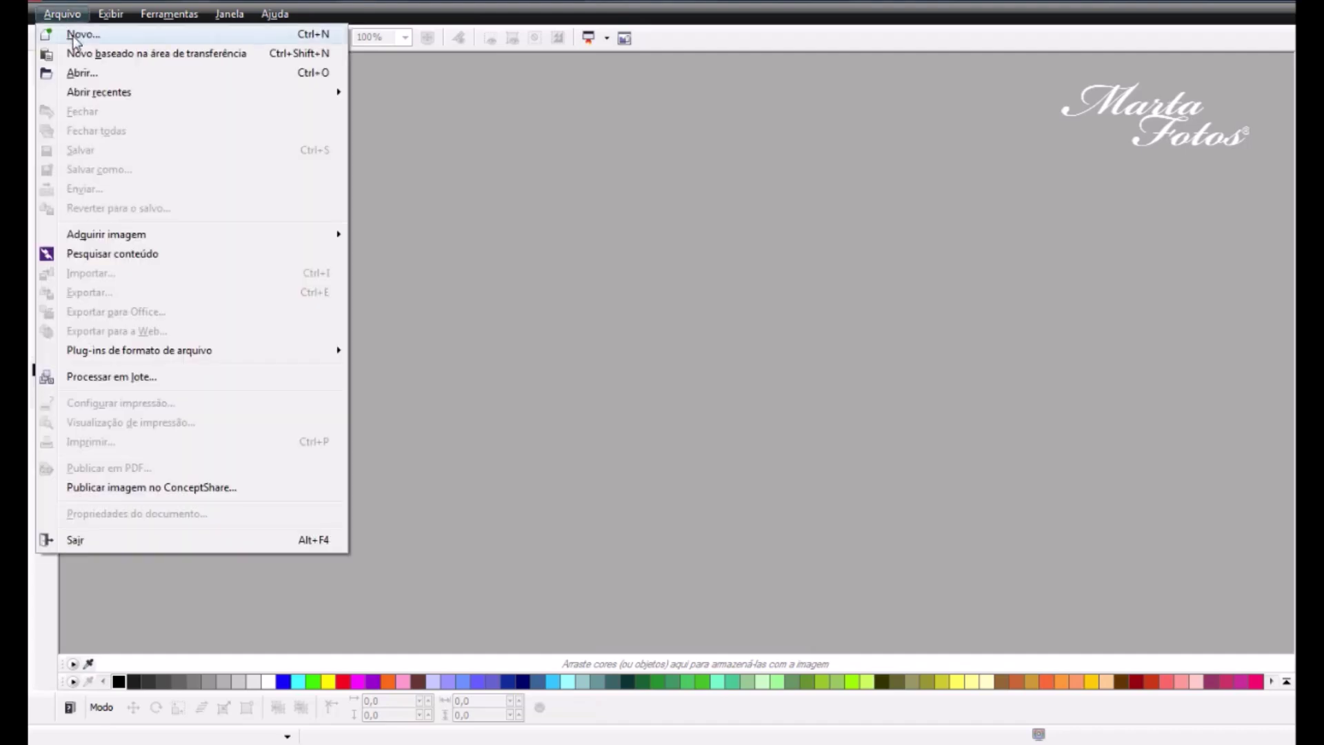
left_click(76, 36)
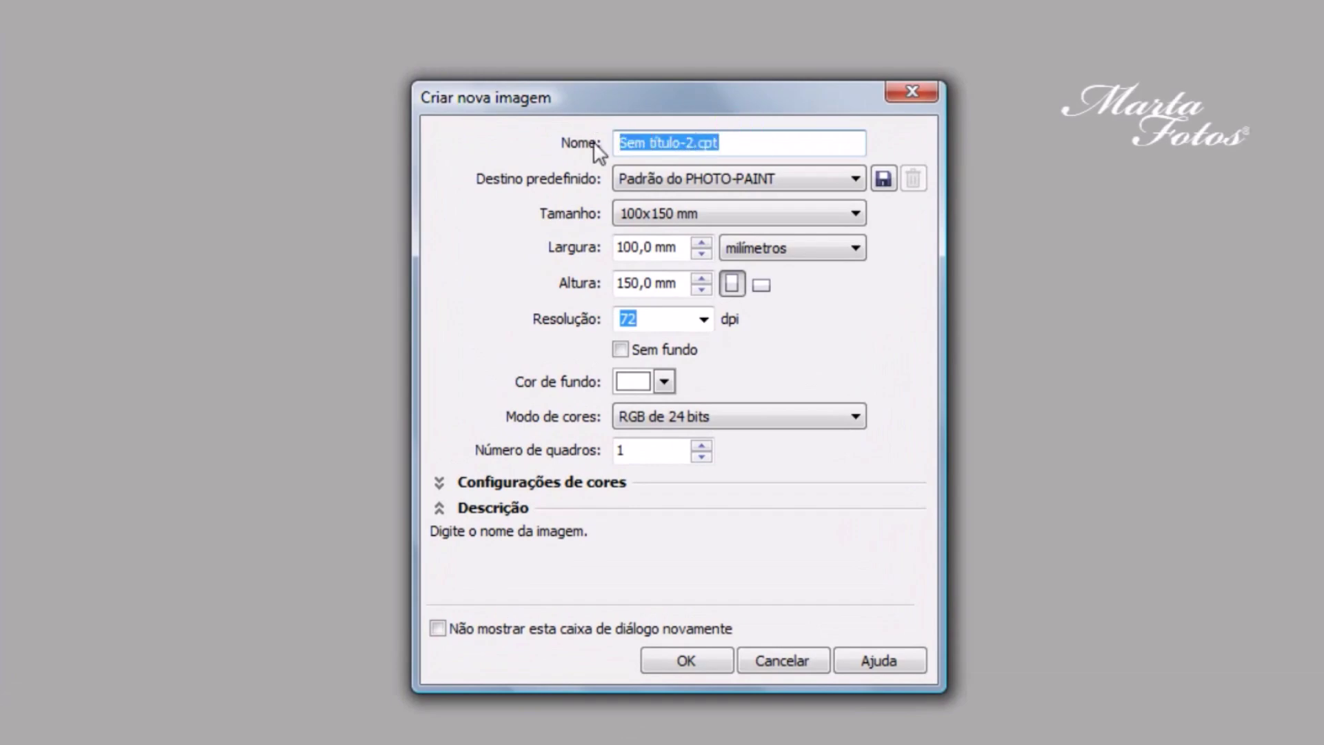
type("teste")
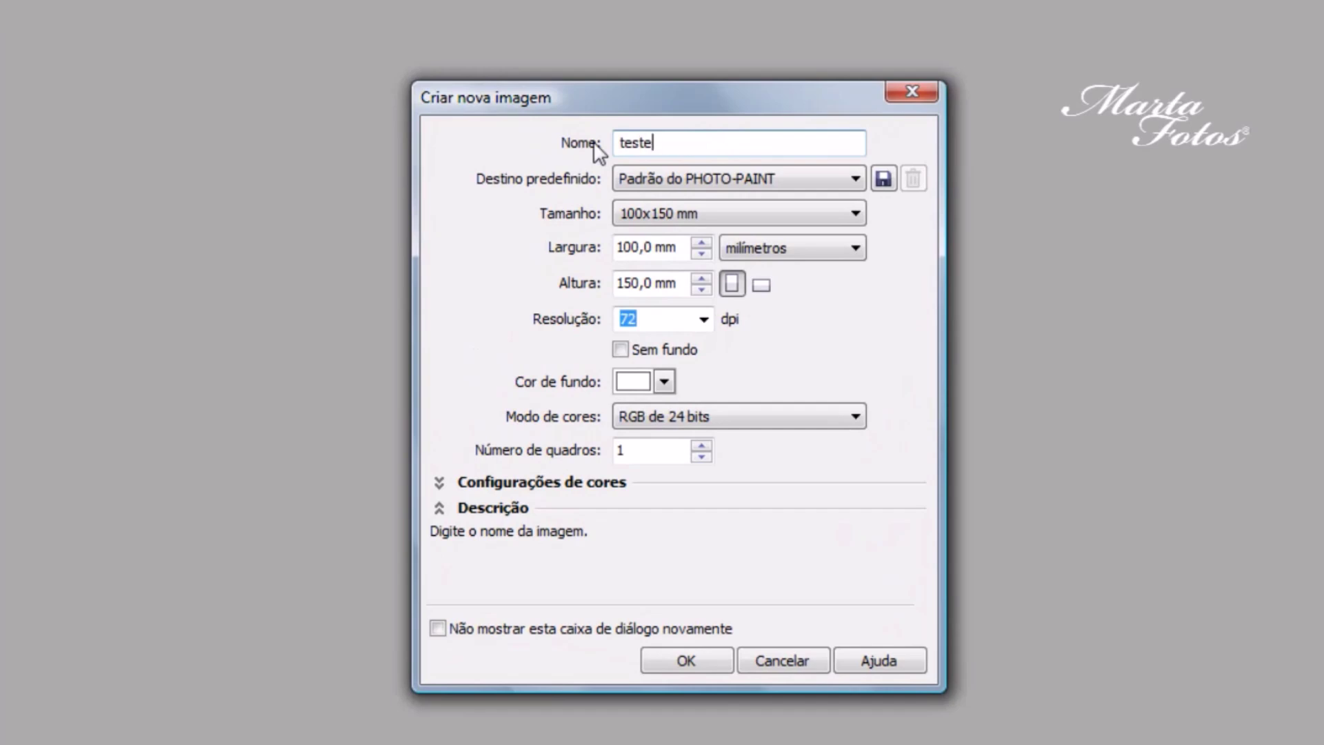
mouse_move(600, 184)
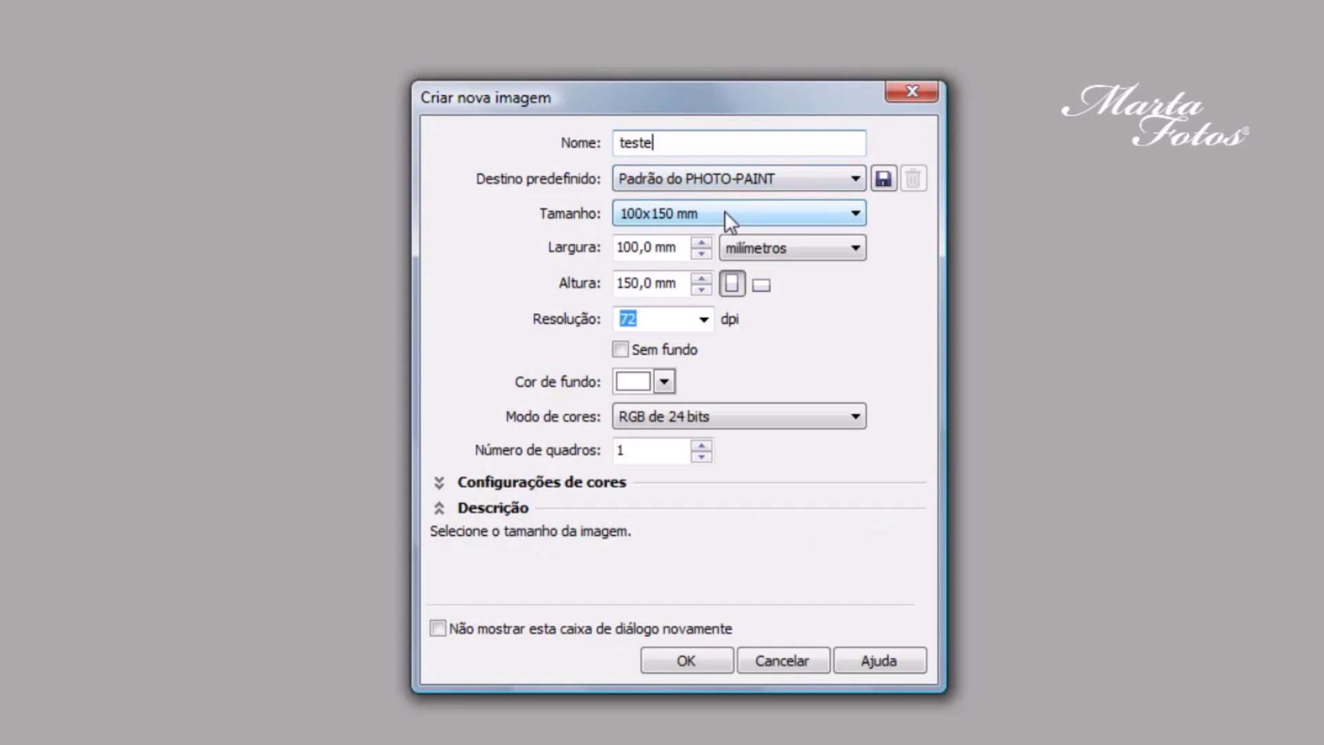
left_click(760, 247)
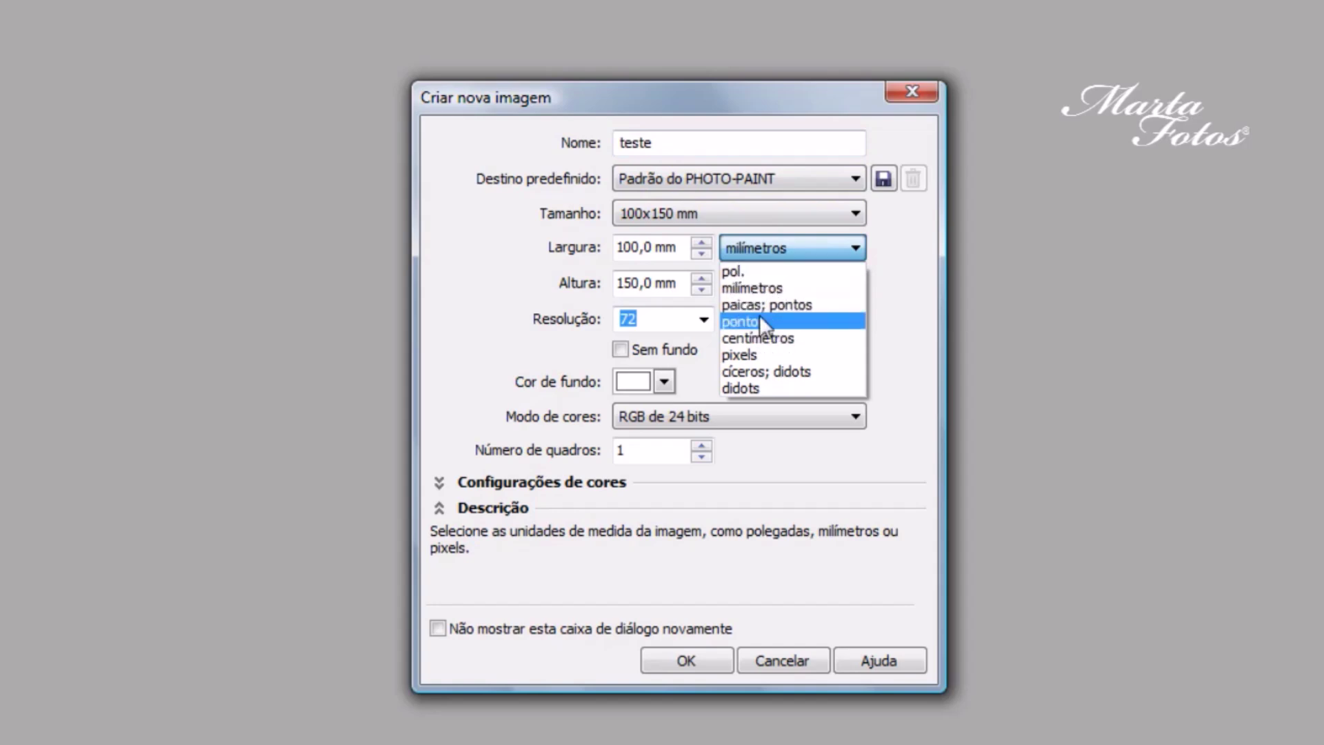
left_click(800, 339)
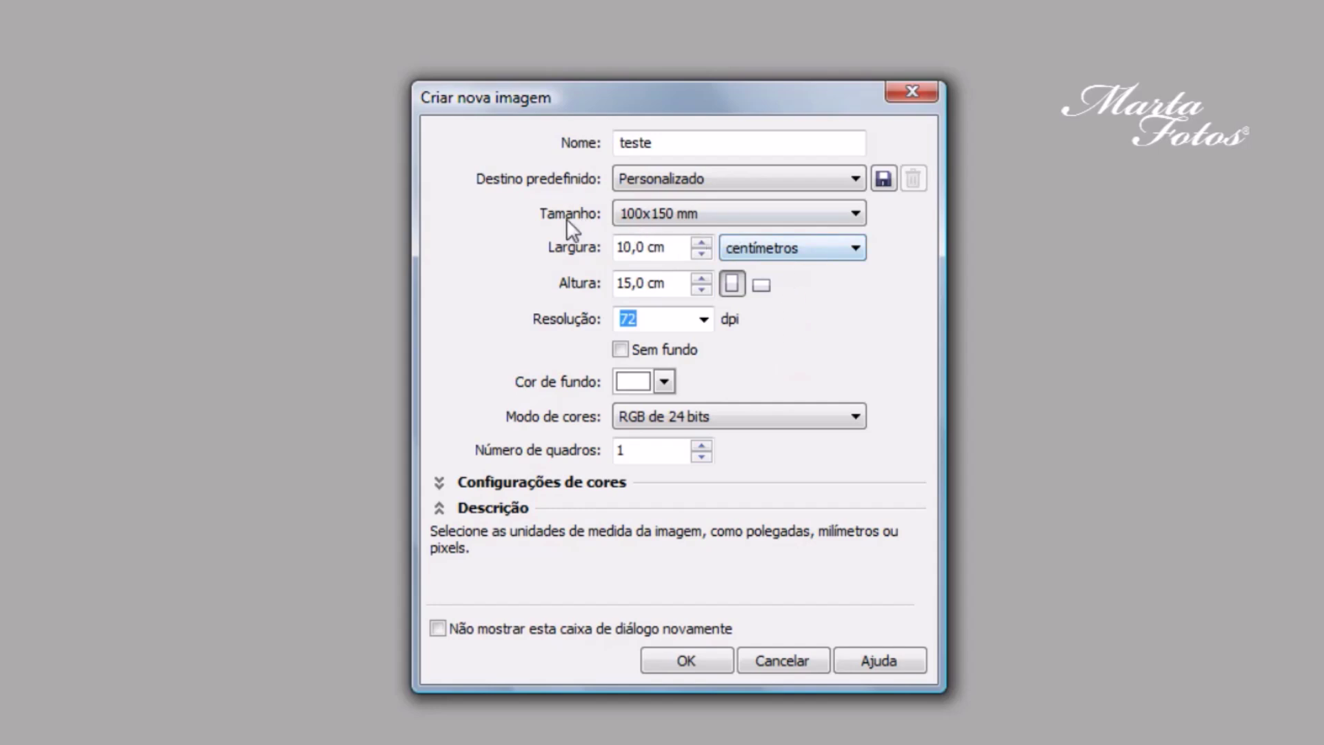
Step: Choose the A4 size for the new image, create it, and maximize its document window
left_click(710, 213)
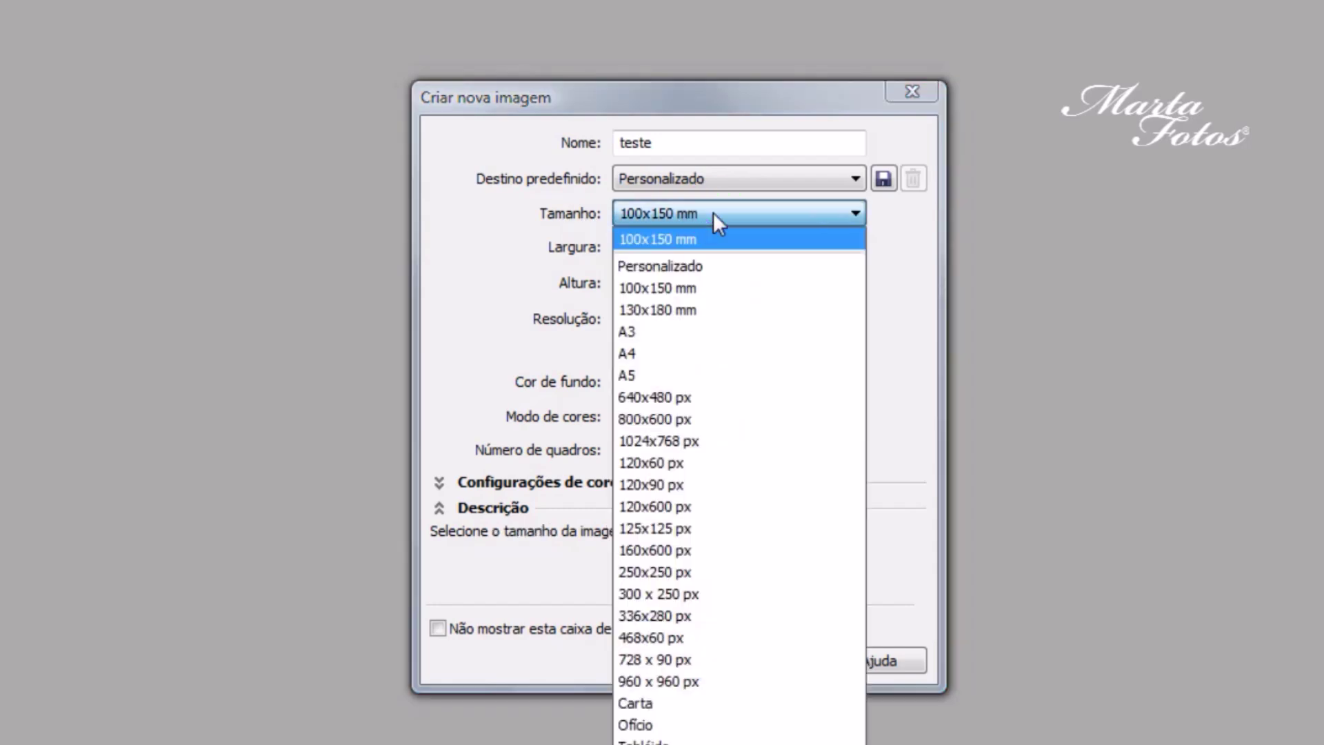
left_click(699, 355)
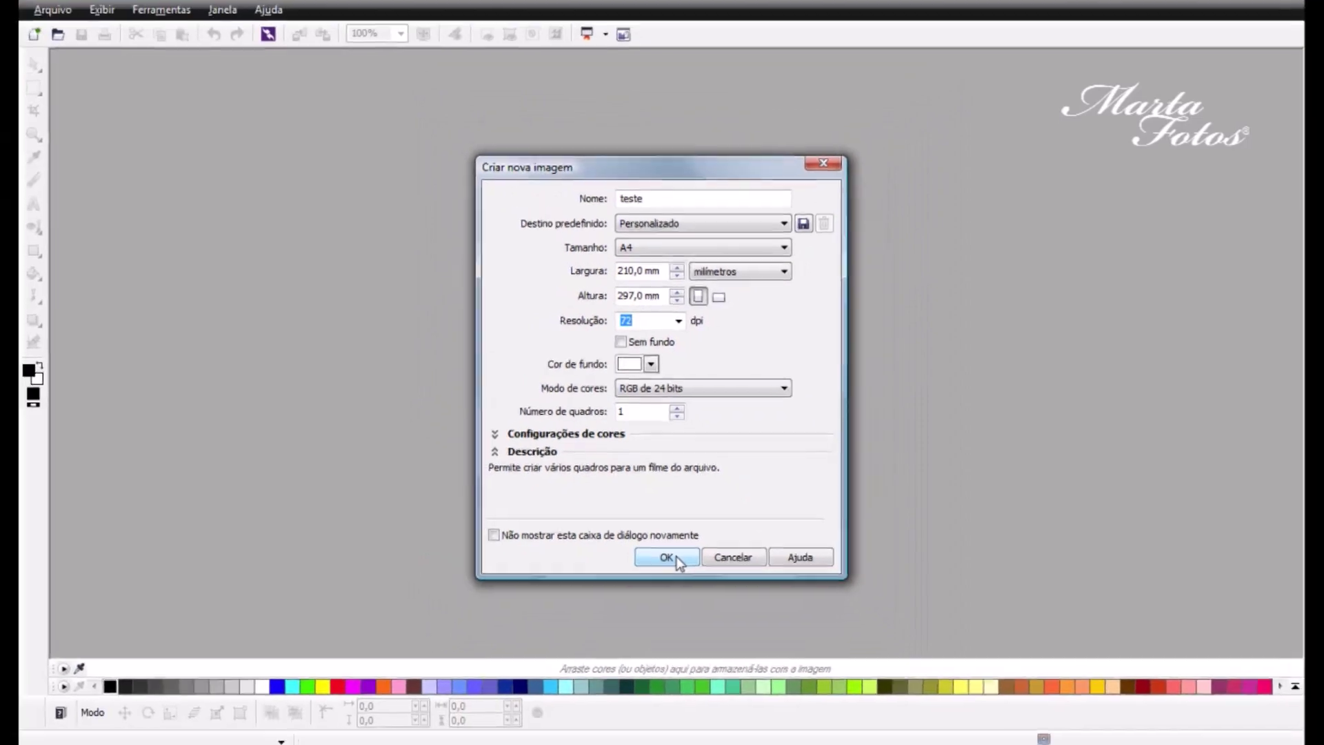
left_click(697, 660)
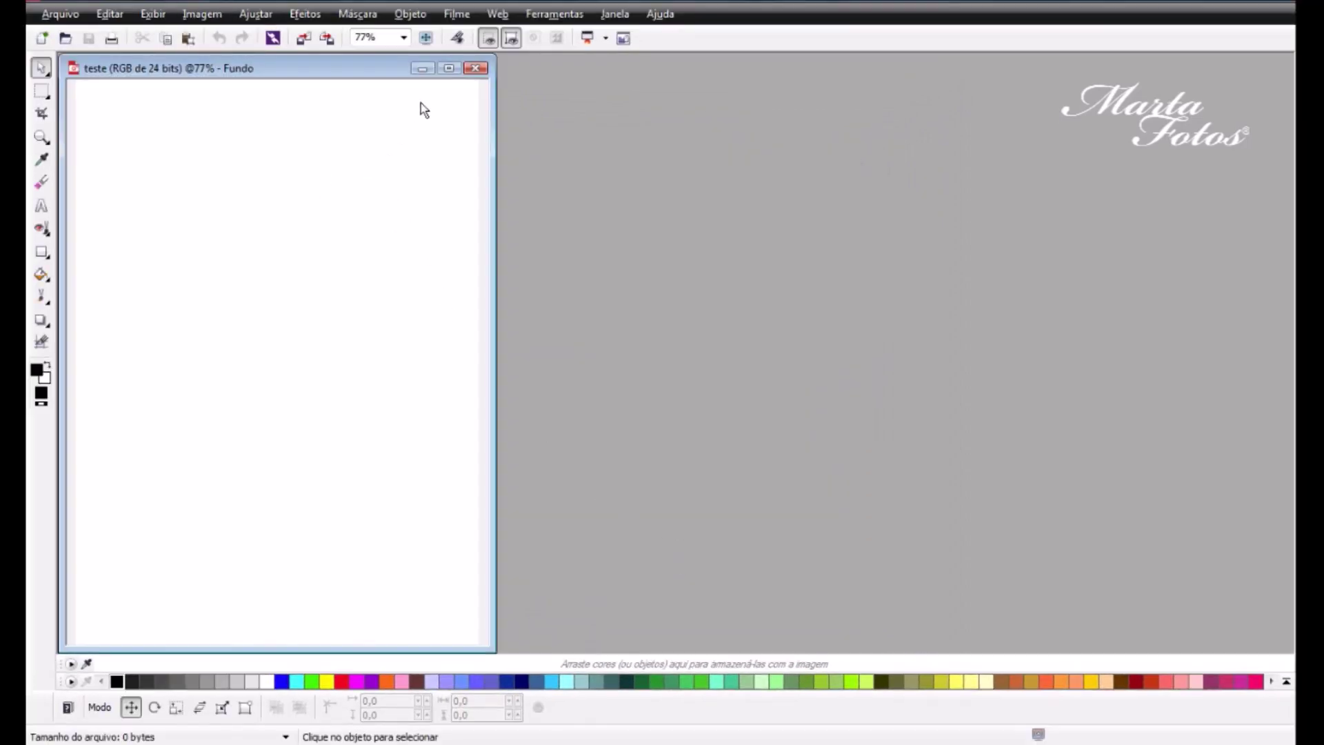
left_click(449, 69)
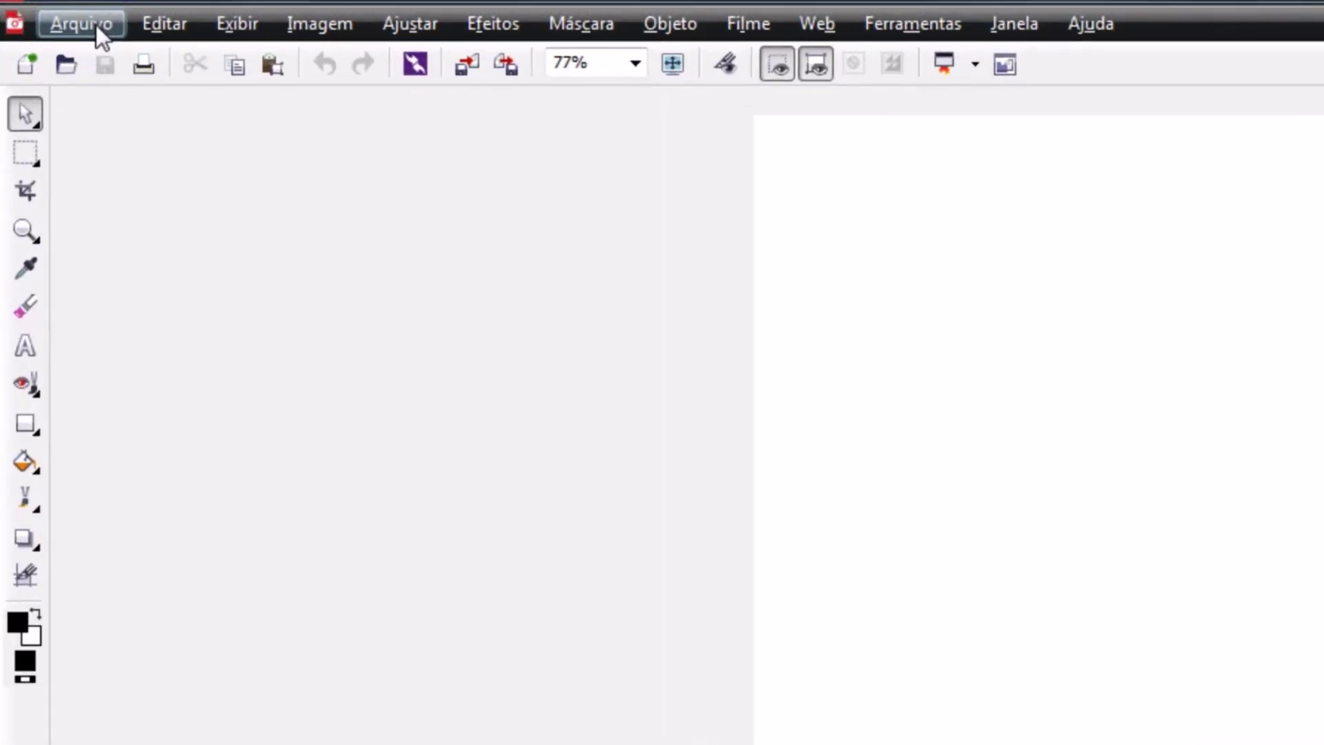
Step: Examine the file commands for creating, opening, closing, saving, acquiring, importing and exporting images
left_click(96, 25)
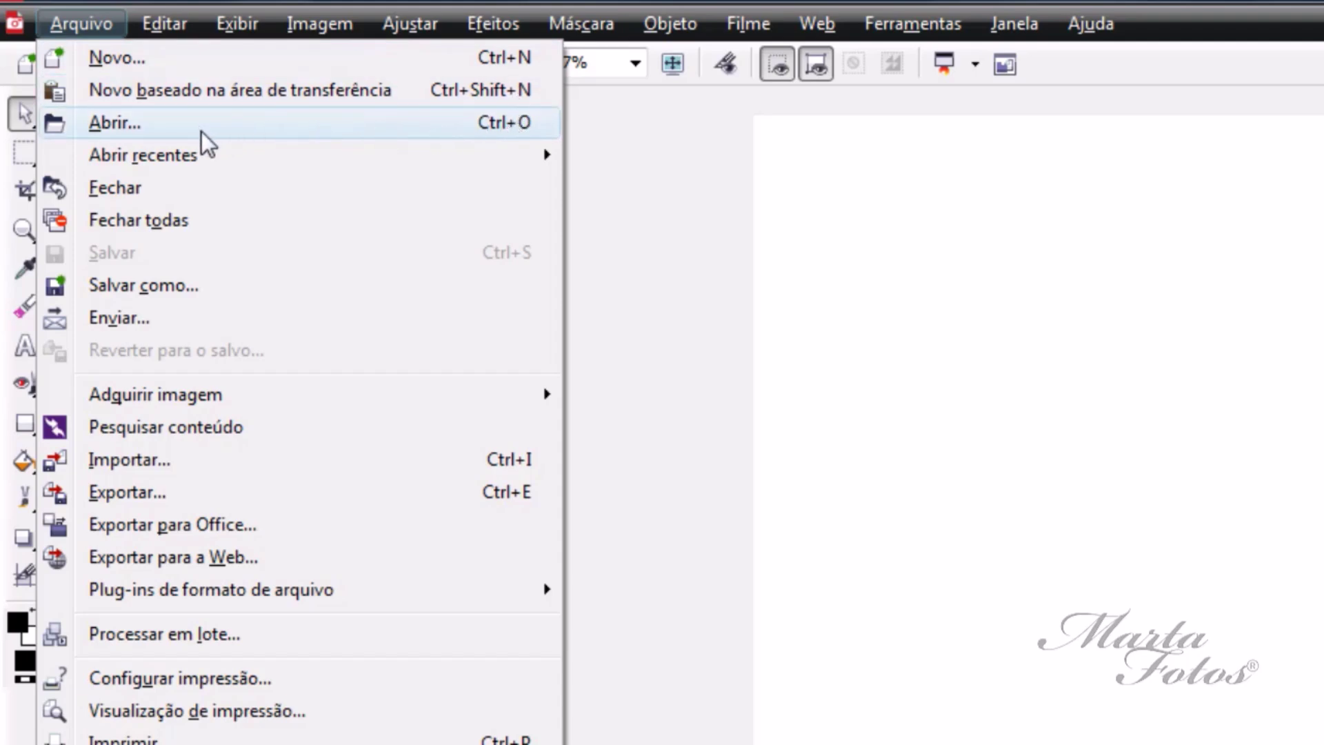
mouse_move(185, 168)
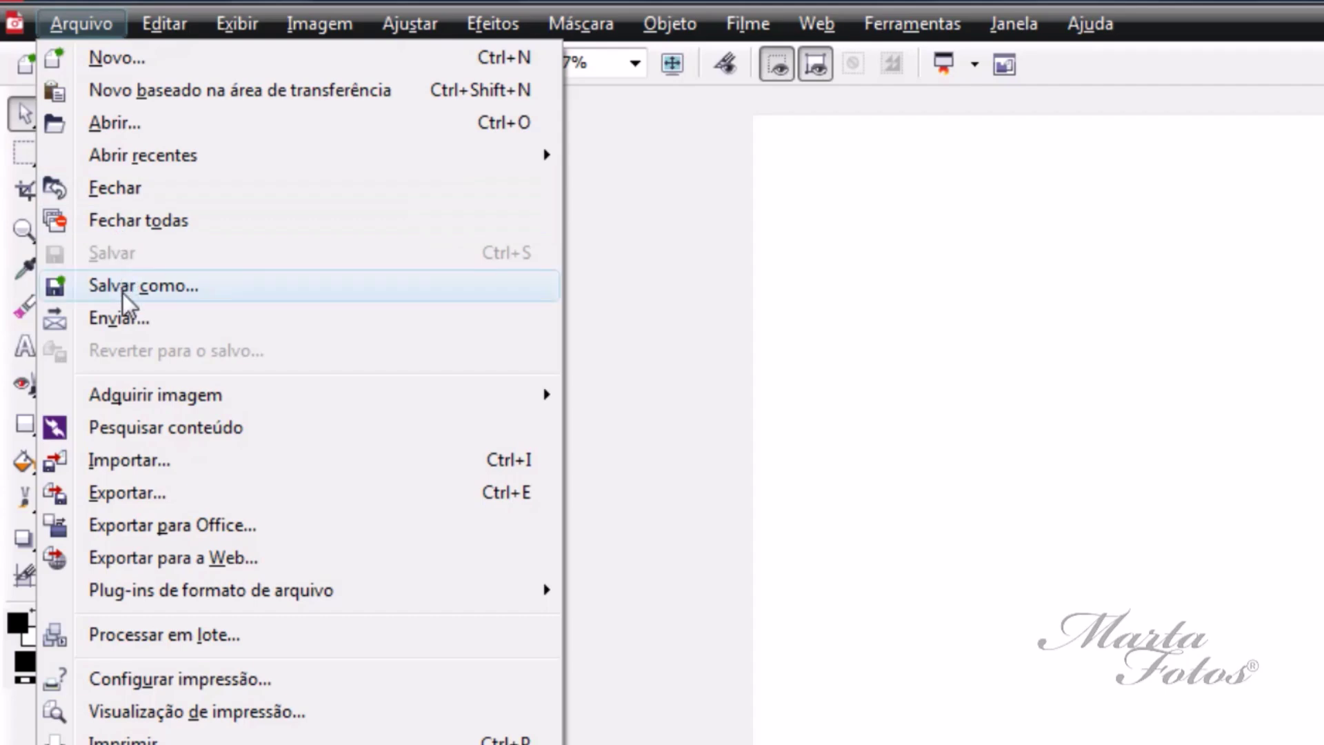
mouse_move(118, 408)
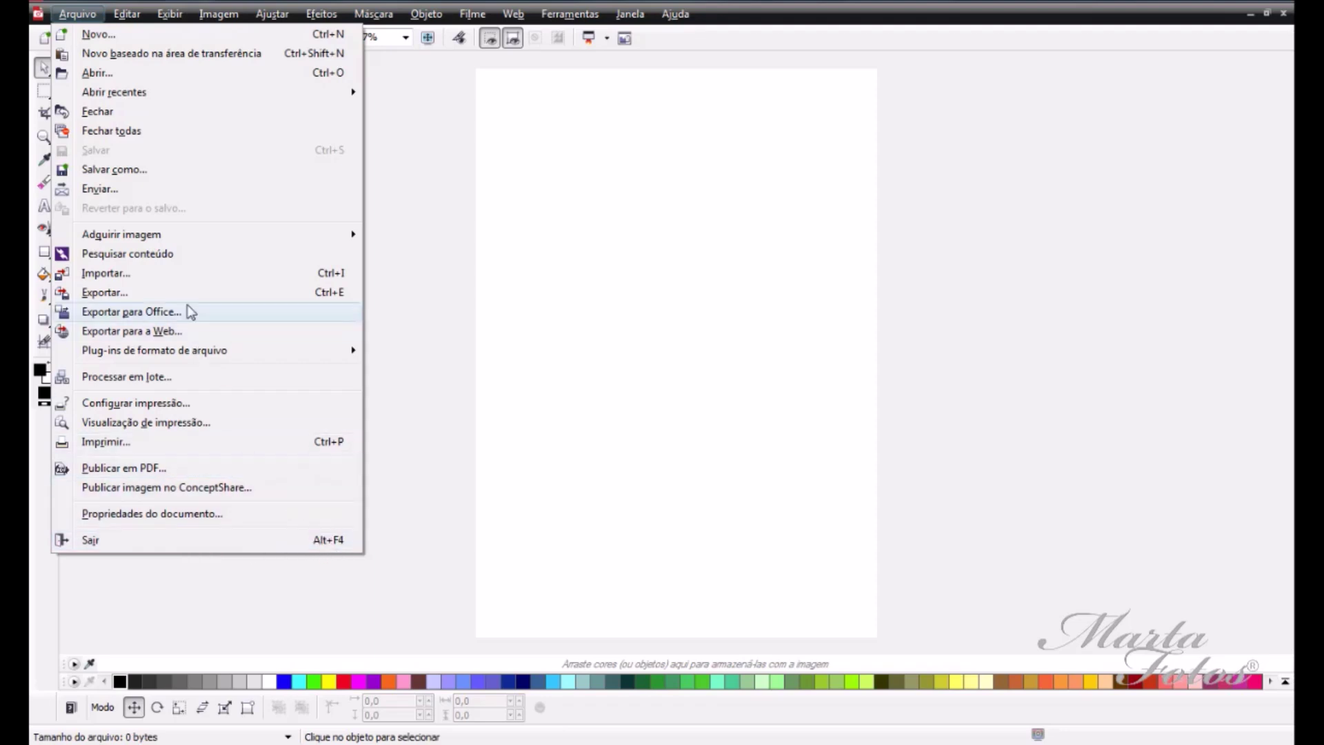
Step: Examine the editing commands for undoing and redoing, copying, pasting, deleting and filling
mouse_move(124, 14)
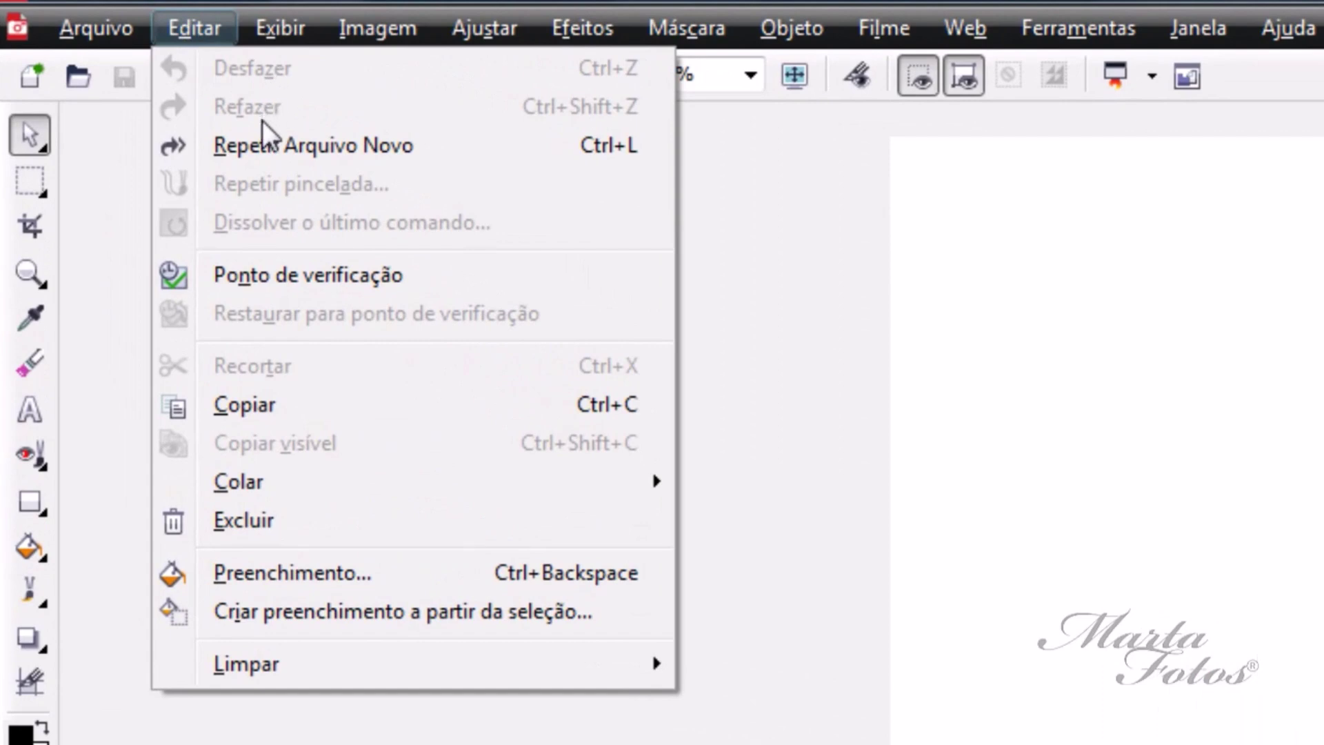
left_click(698, 215)
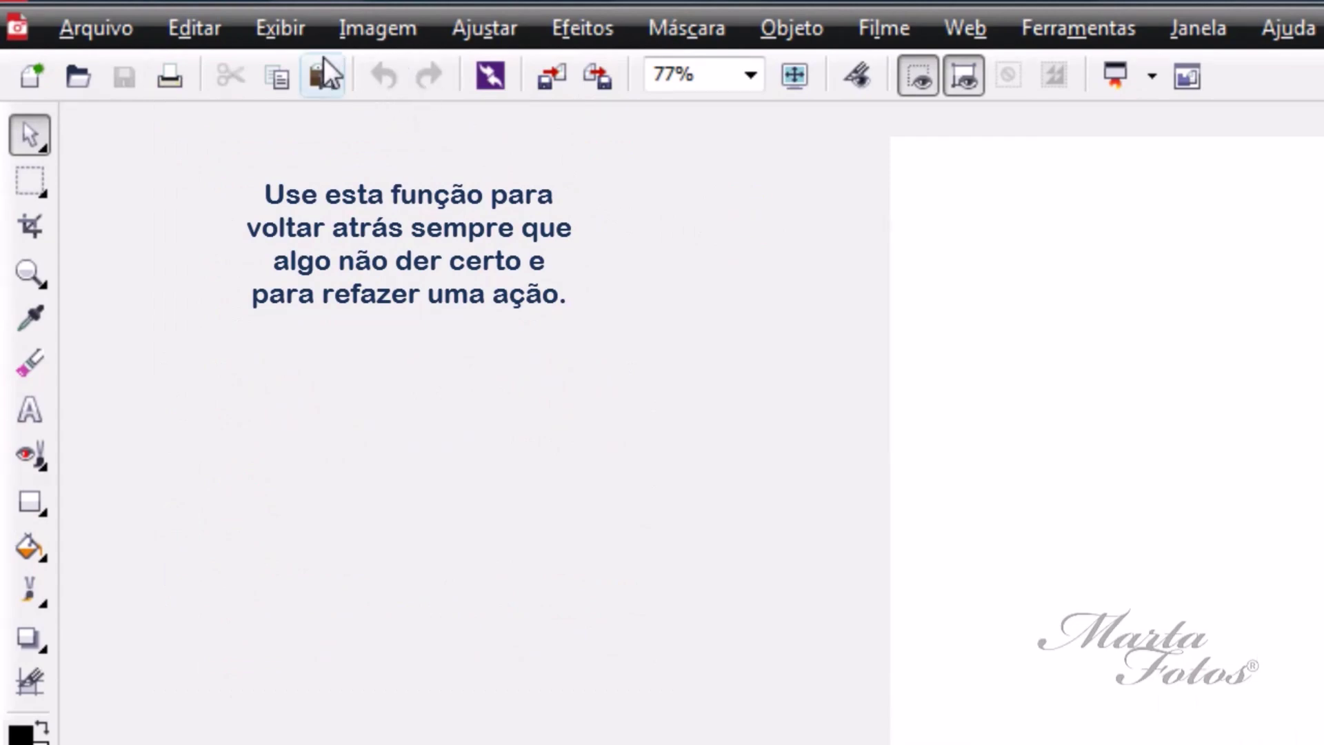
left_click(188, 36)
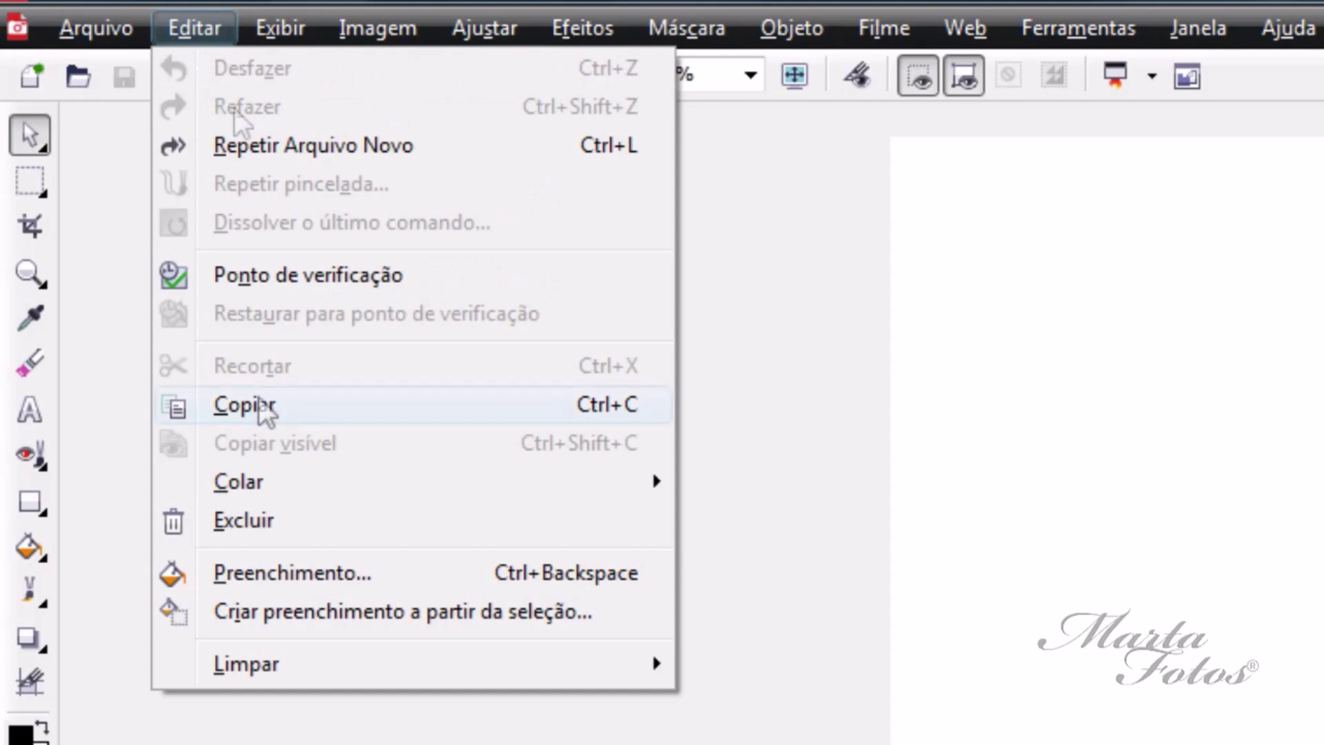
mouse_move(261, 481)
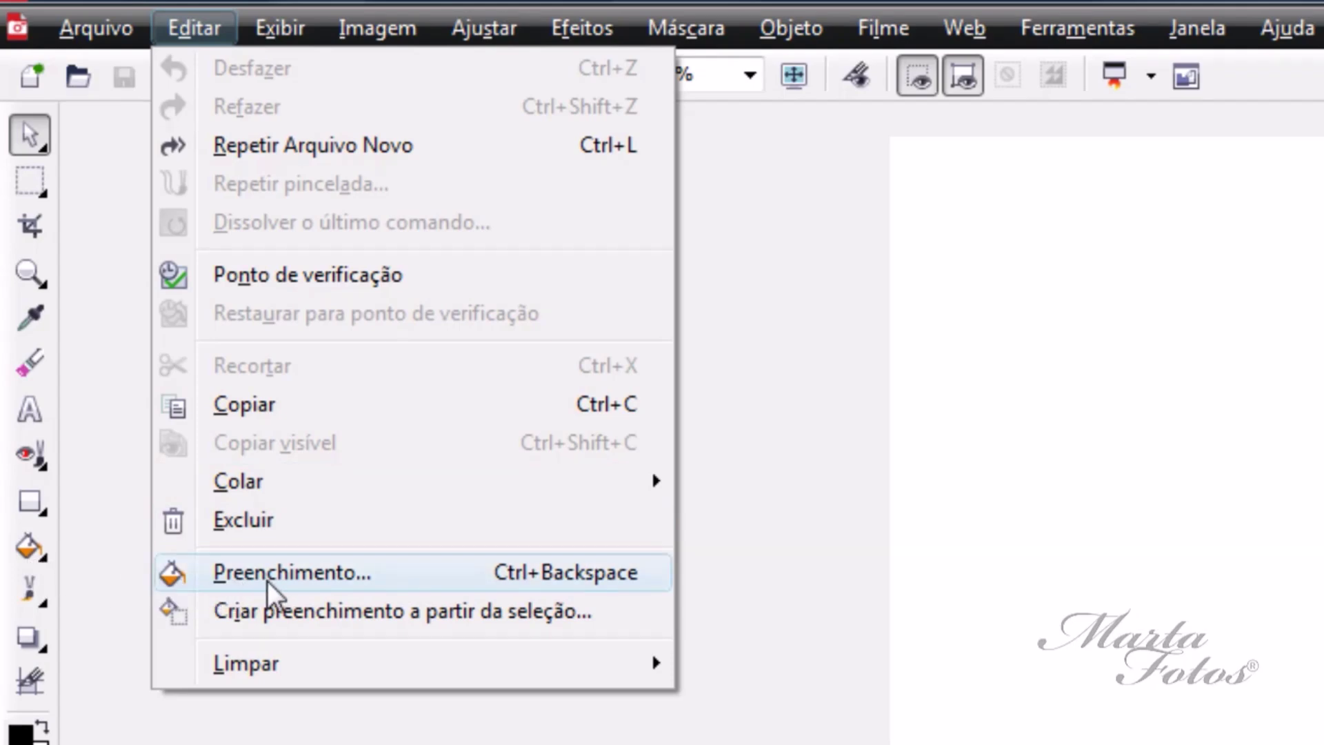
Step: Show the rulers (Réguas) around the blank image and hide them again
mouse_move(279, 39)
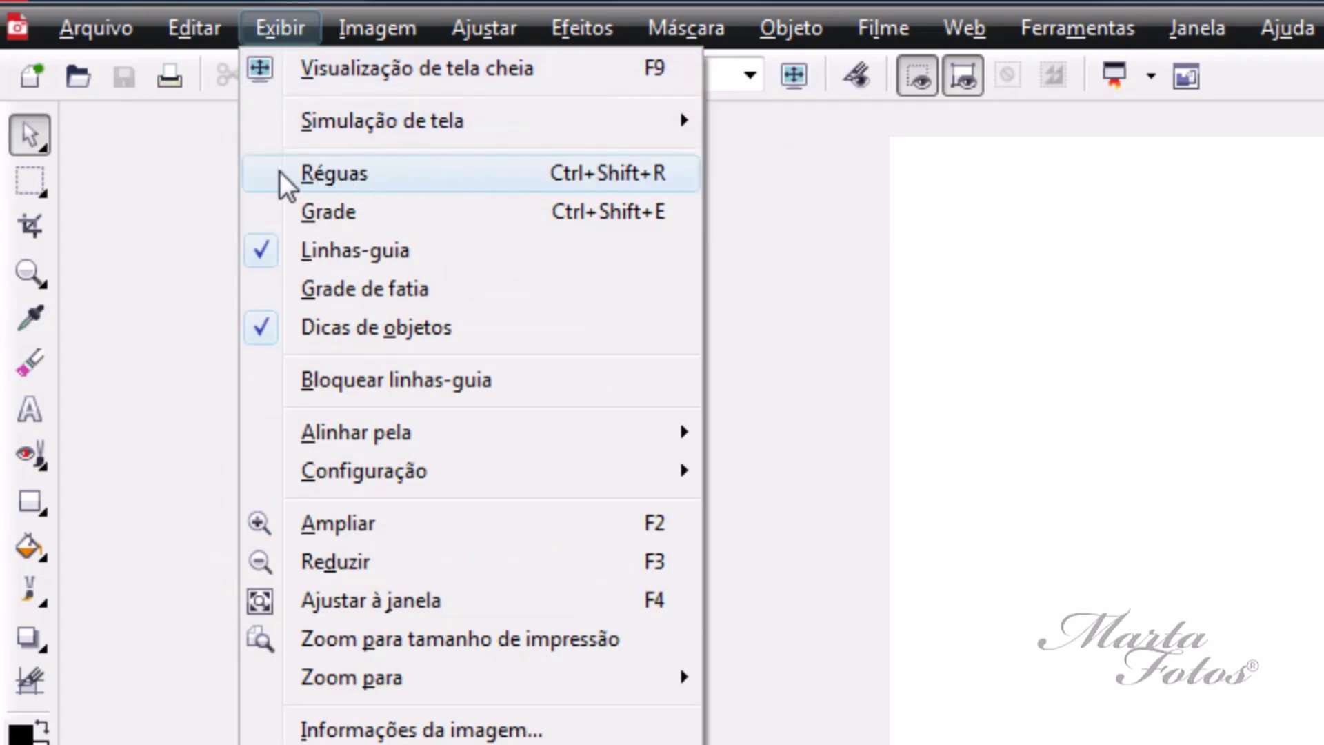
left_click(323, 171)
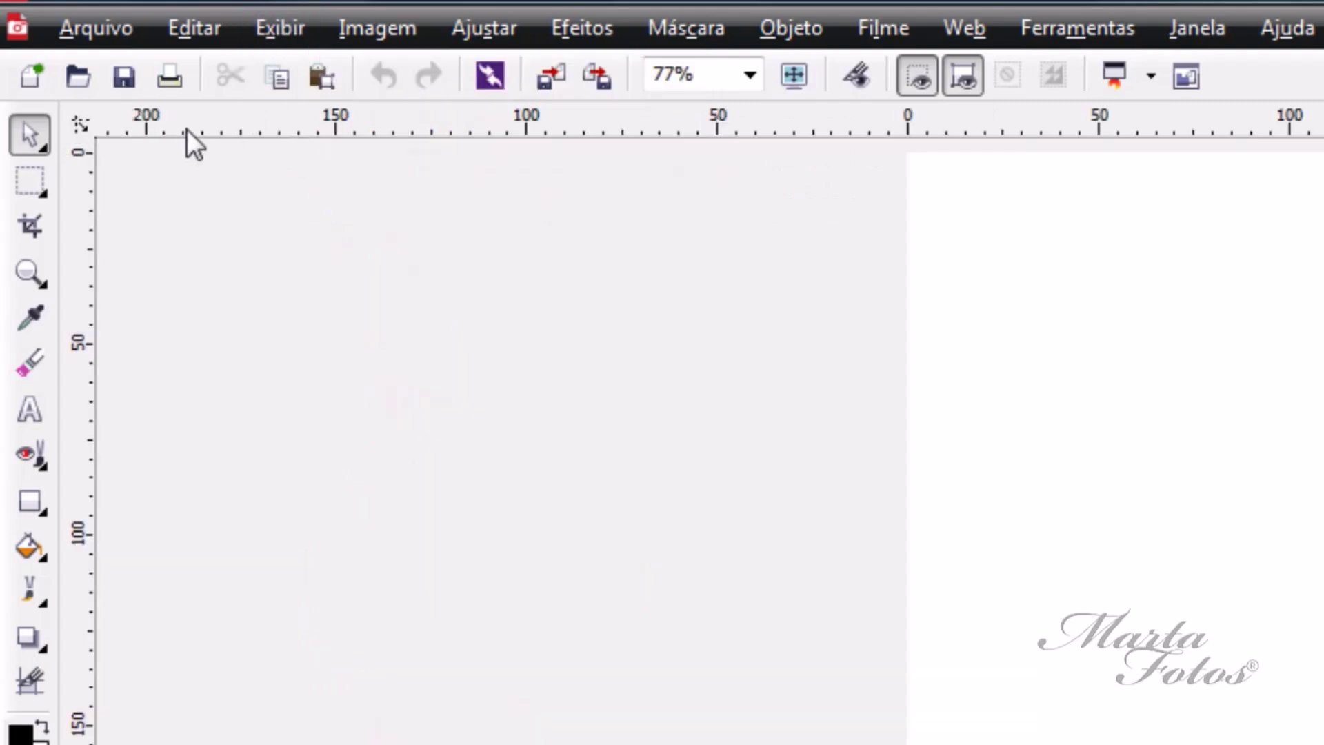
left_click(284, 27)
left_click(315, 171)
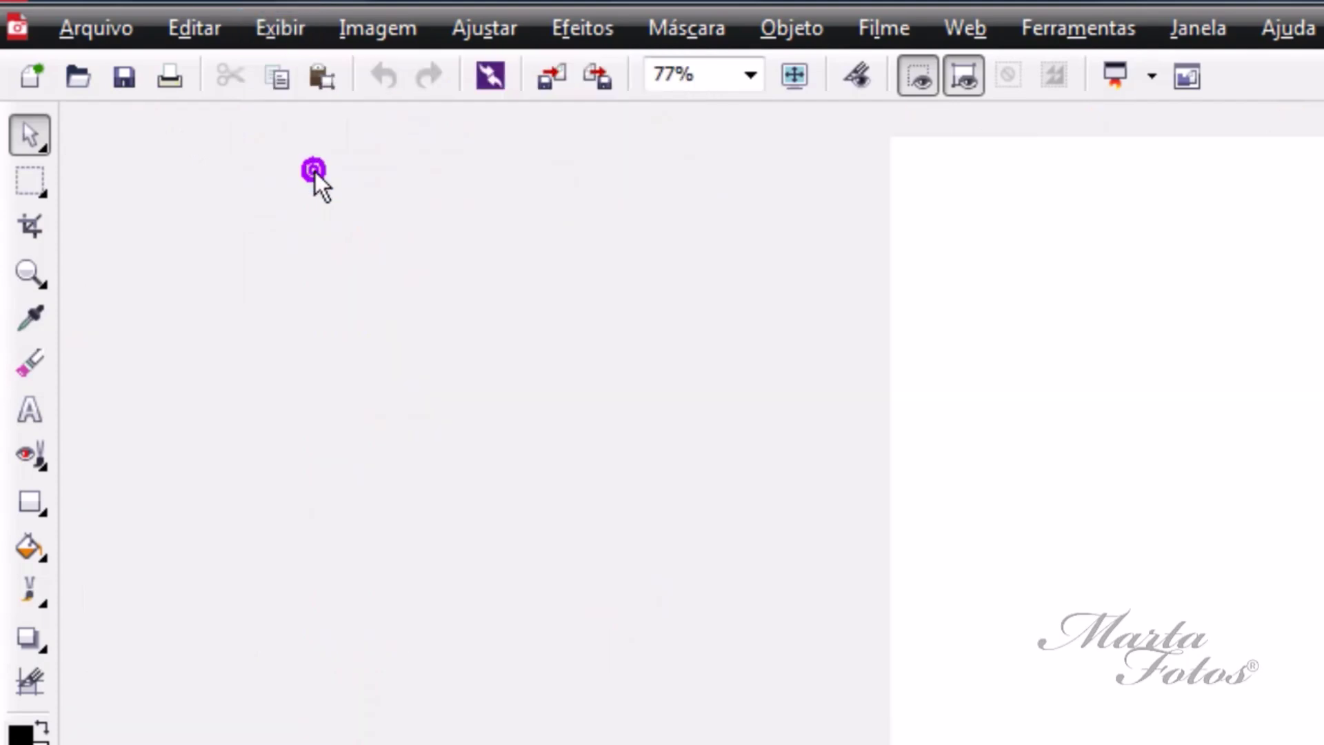
Step: Review the zoom options for the view and the flip, rotate and correction options for the image
left_click(280, 27)
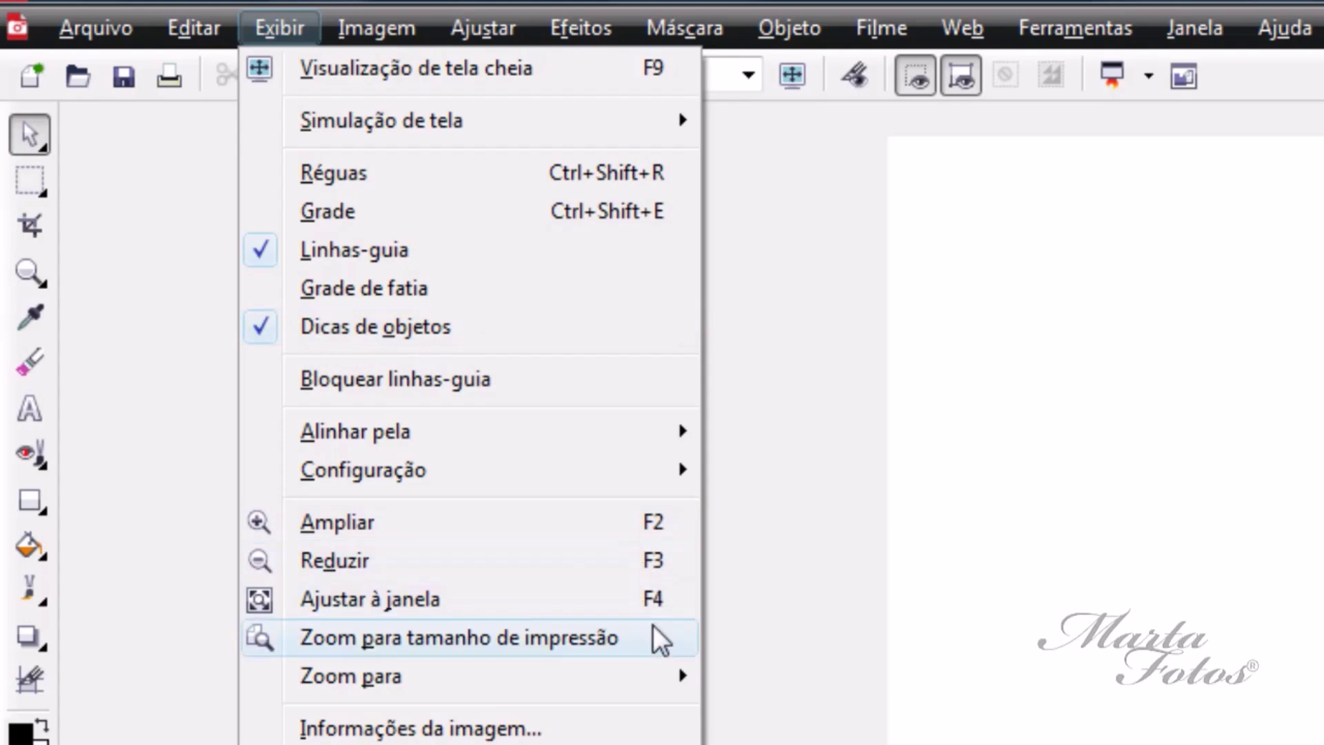
mouse_move(653, 673)
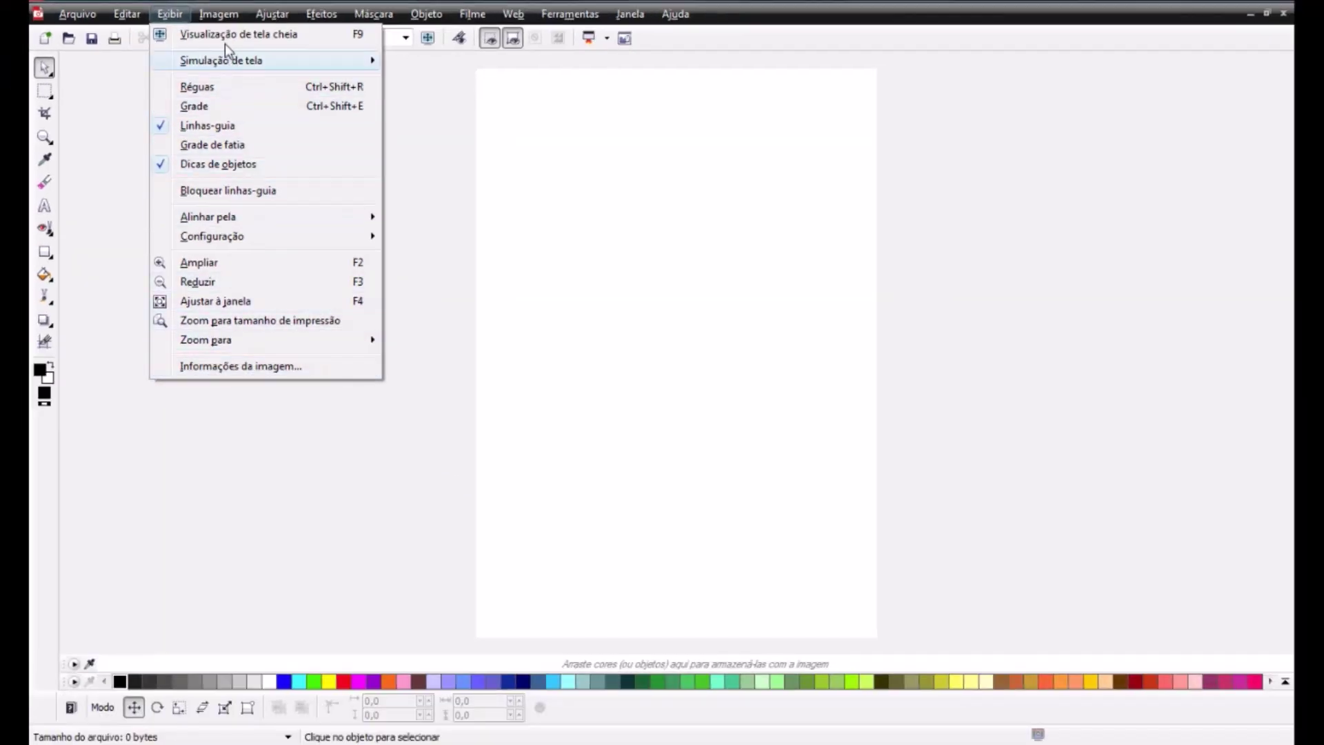
mouse_move(221, 19)
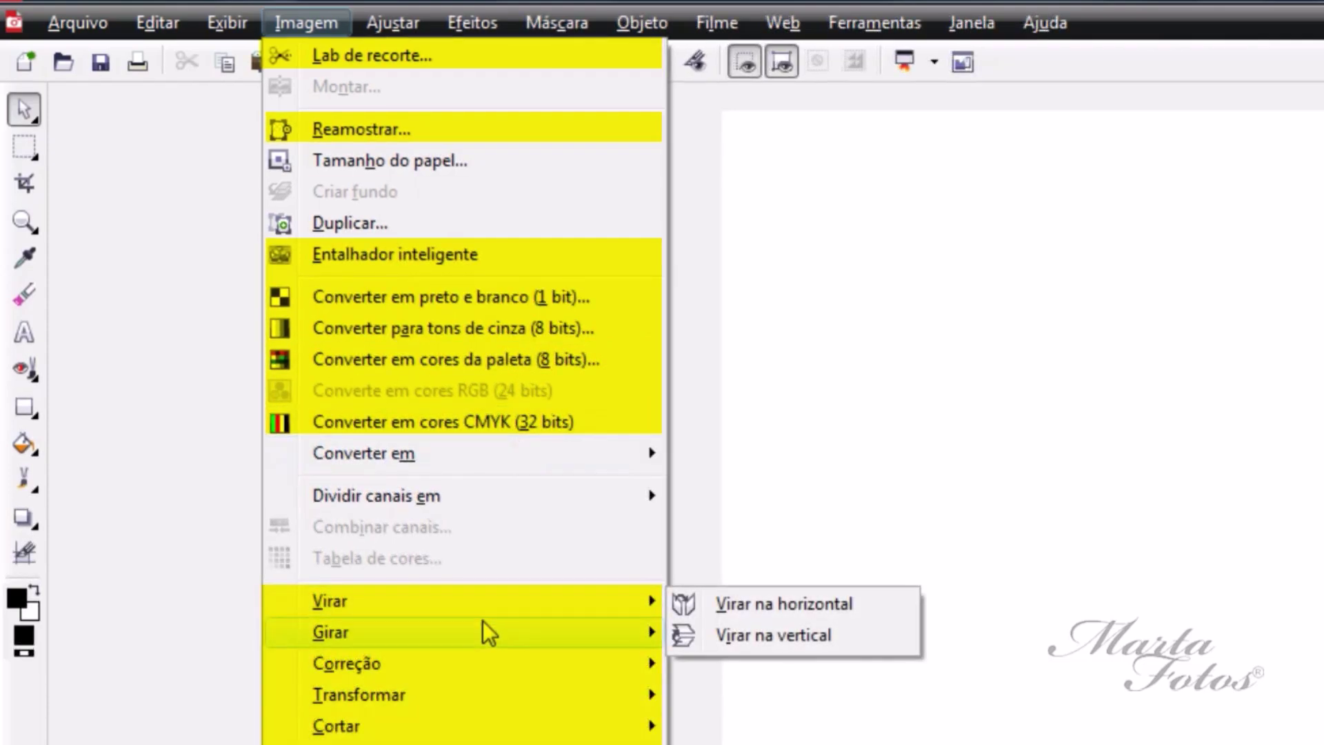
mouse_move(487, 631)
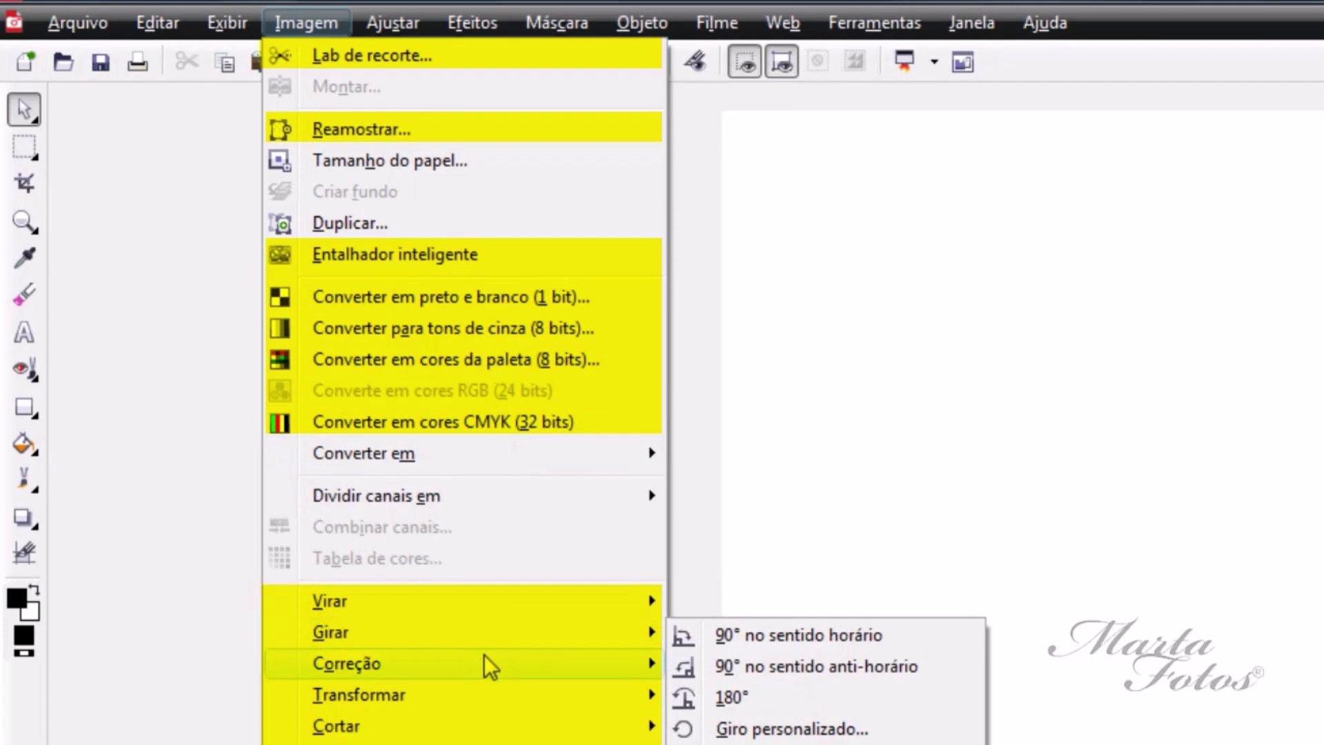
mouse_move(484, 656)
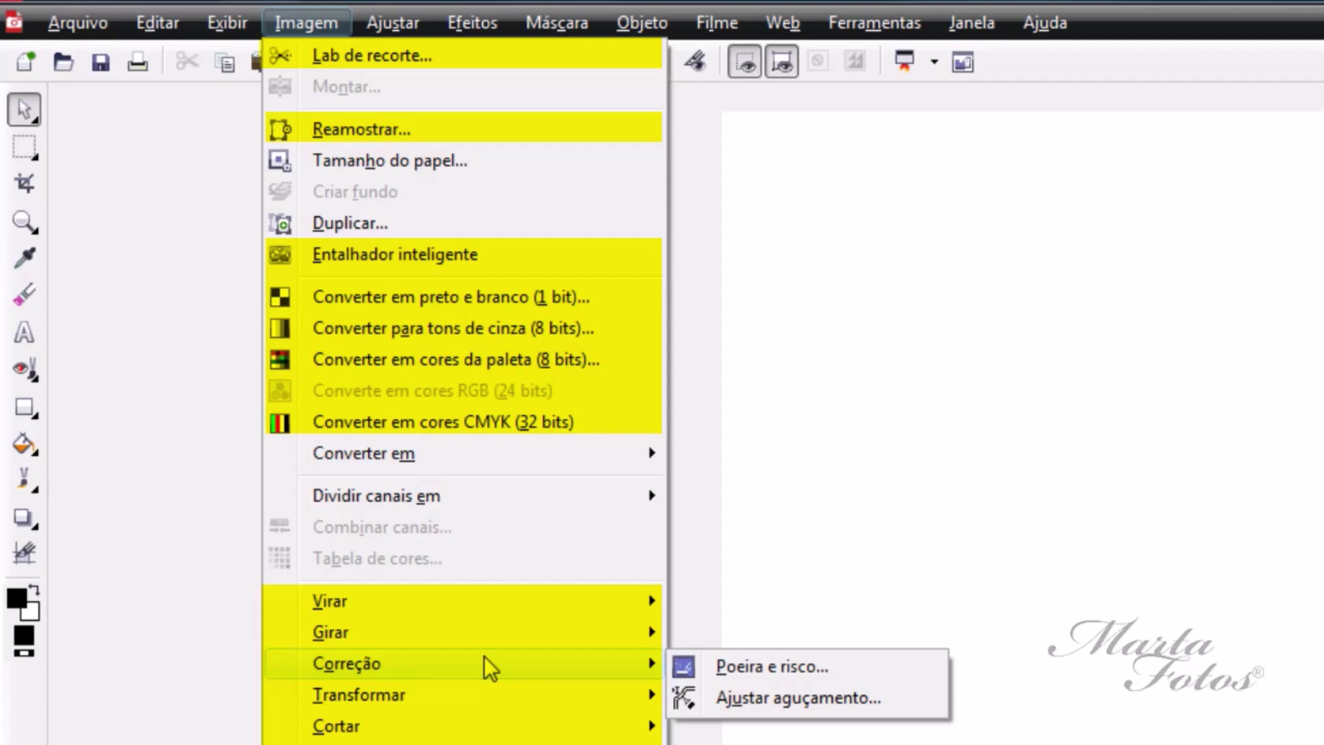
Step: Look over the image adjustment commands and the effect categories, including the Repetir and Textura effects
mouse_move(391, 26)
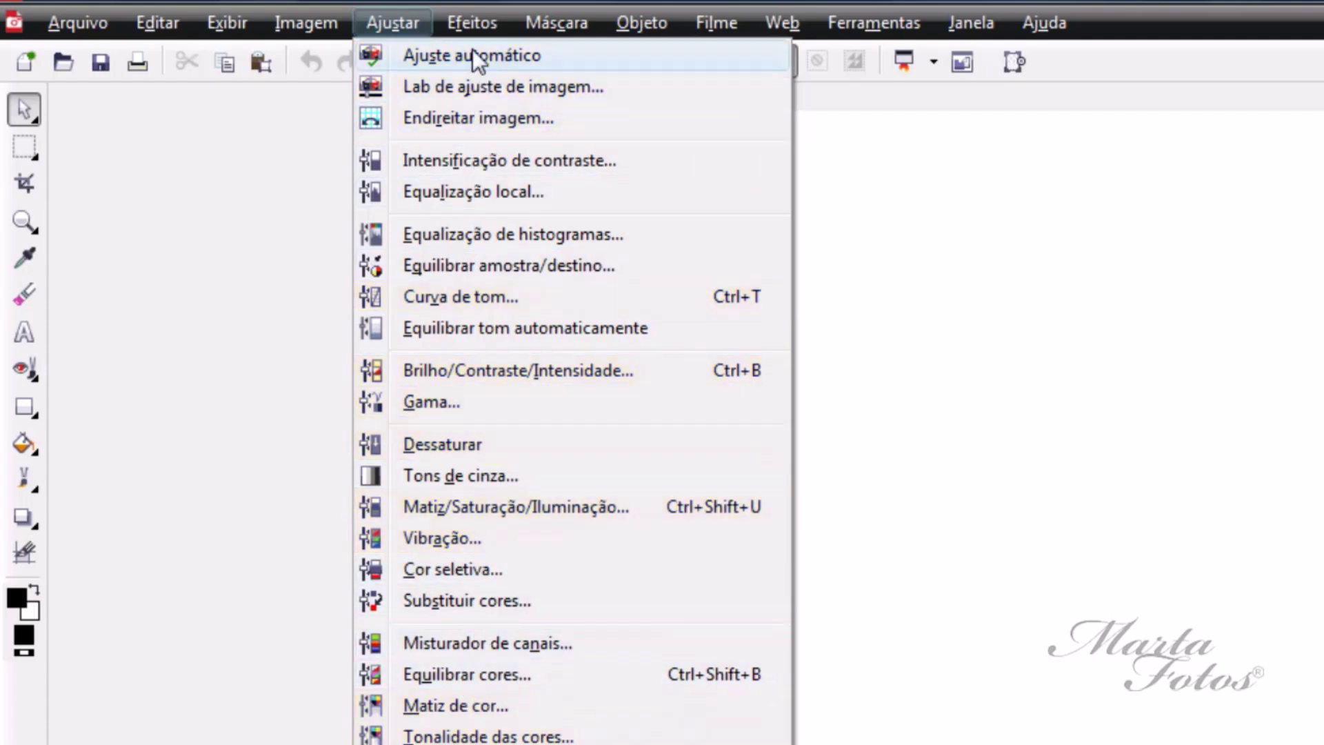
mouse_move(474, 19)
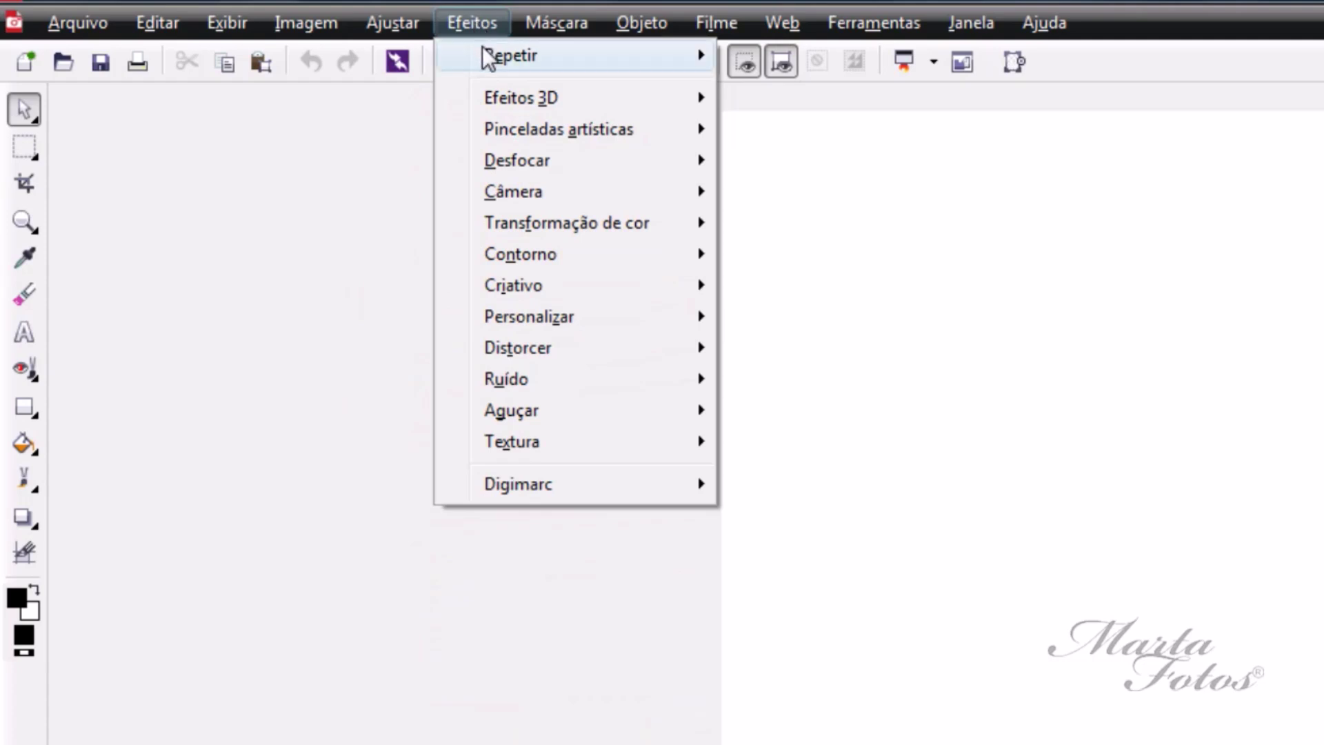
mouse_move(483, 47)
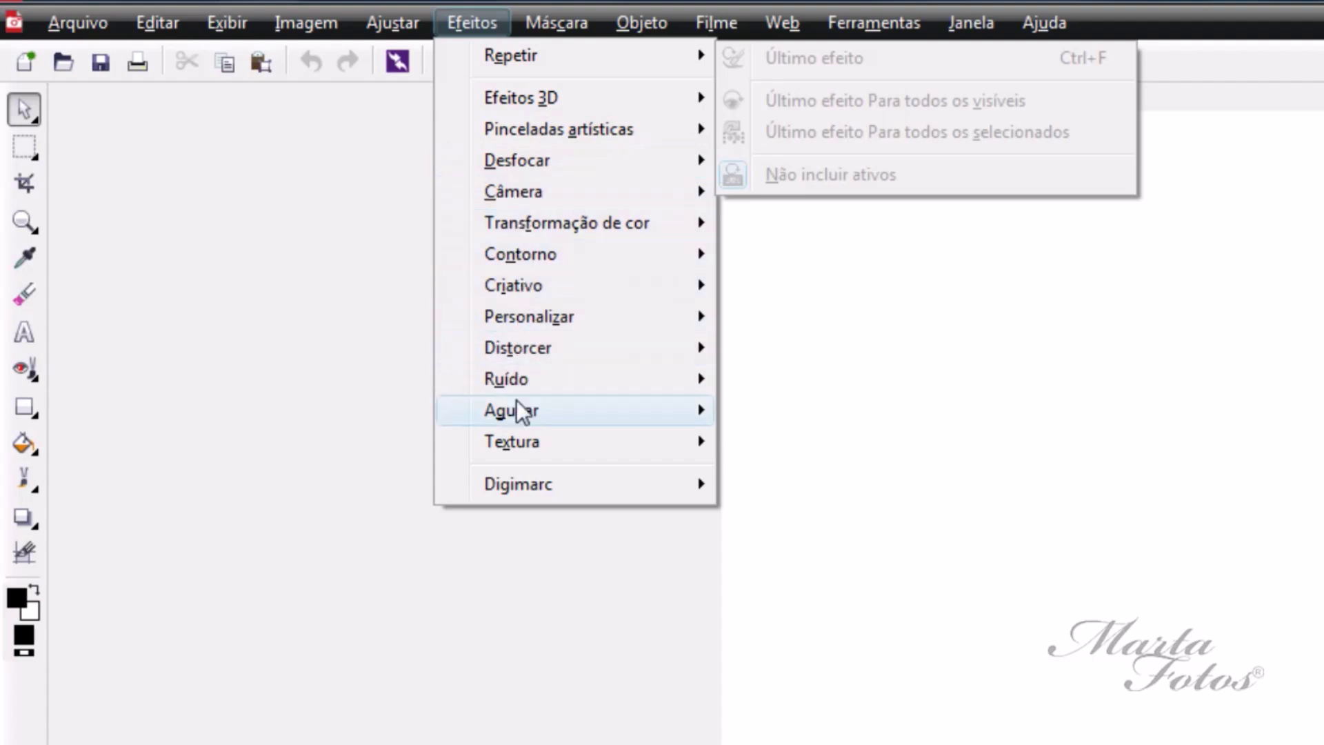
mouse_move(519, 432)
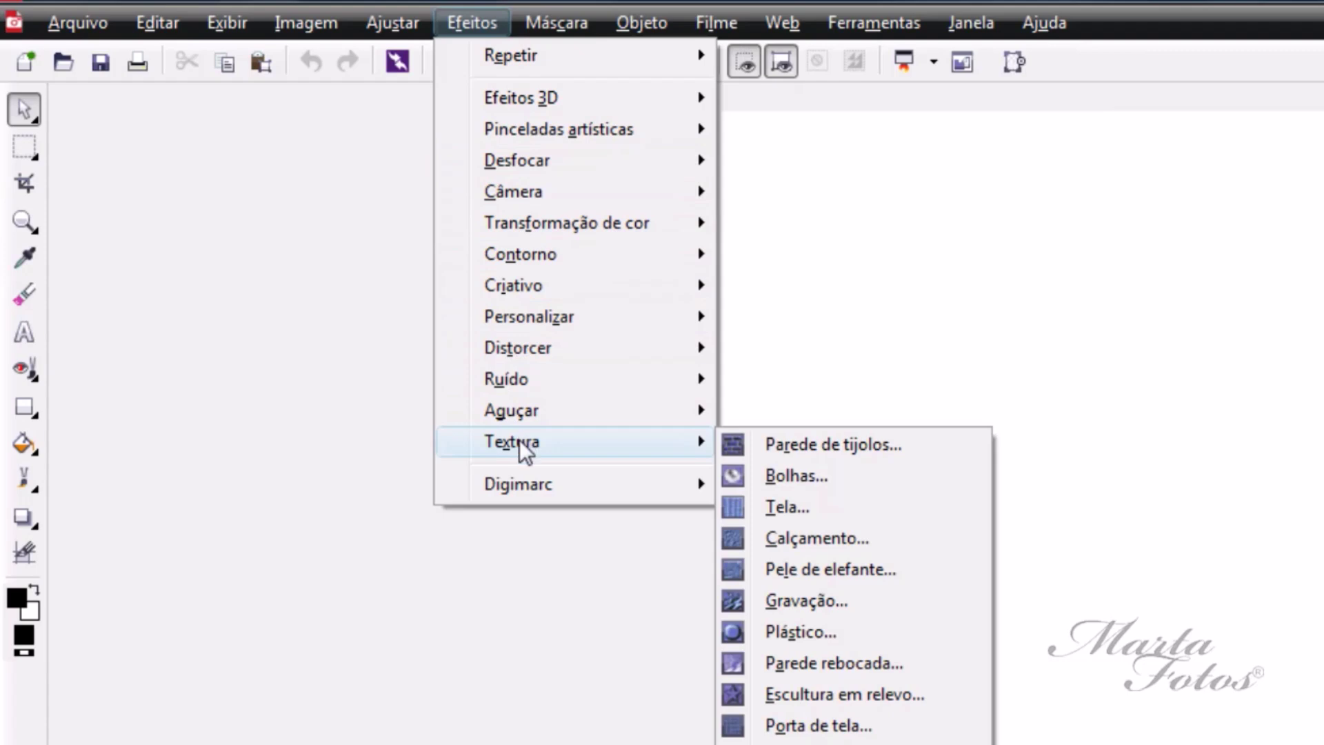
mouse_move(516, 474)
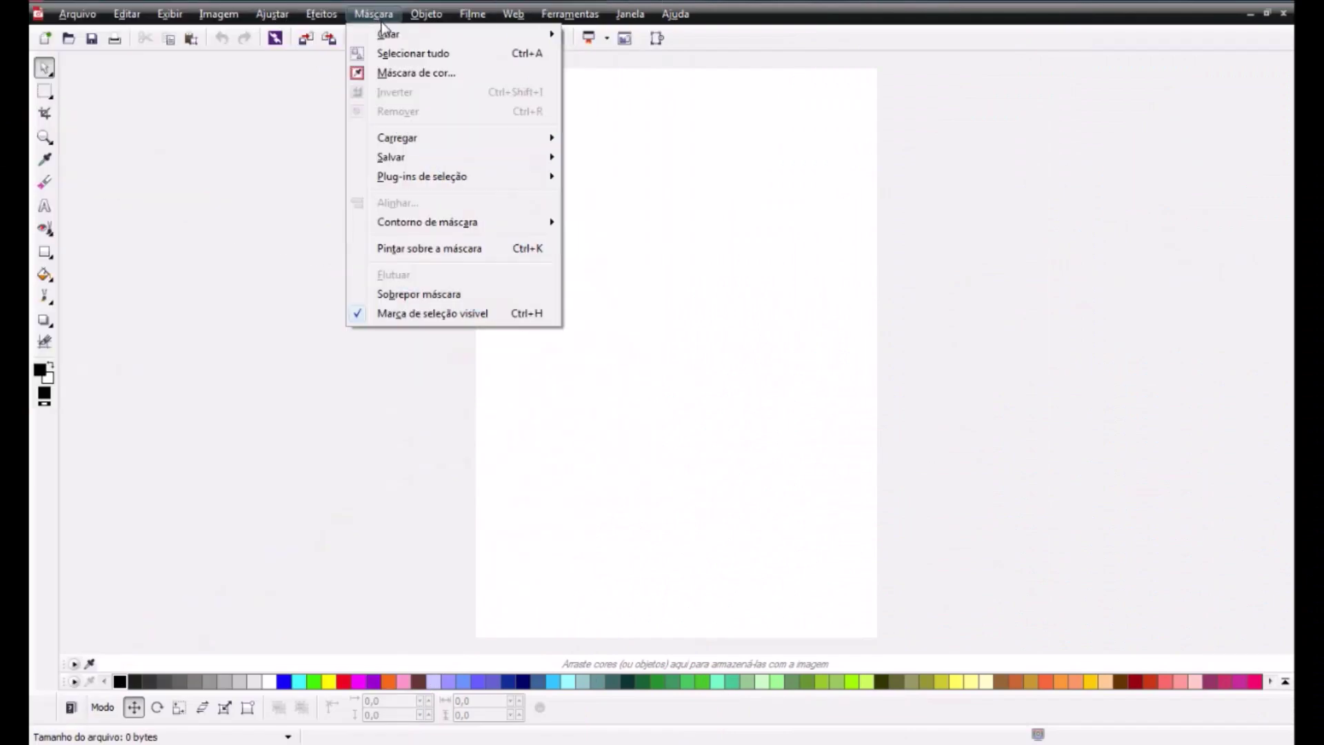
Step: Review the mask commands, including loading, saving and the mask outline options (Contorno de máscara)
mouse_move(382, 36)
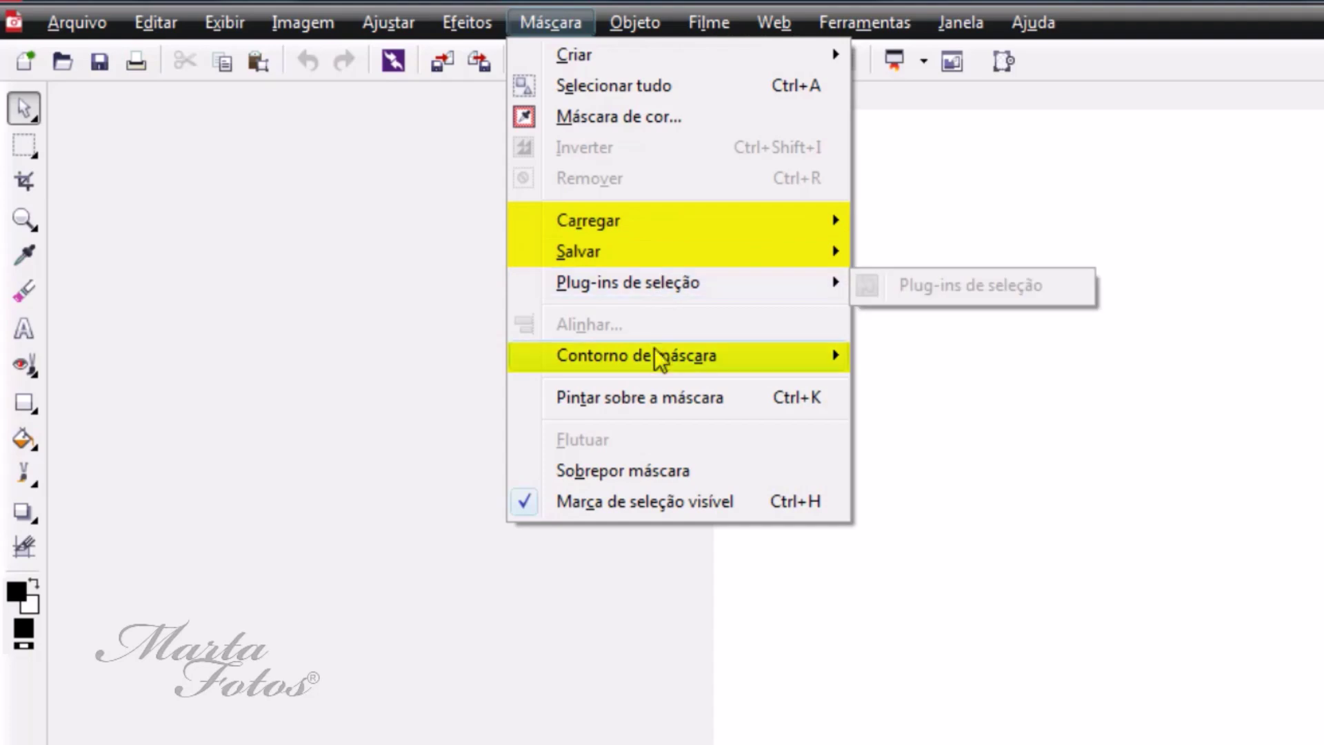
mouse_move(655, 355)
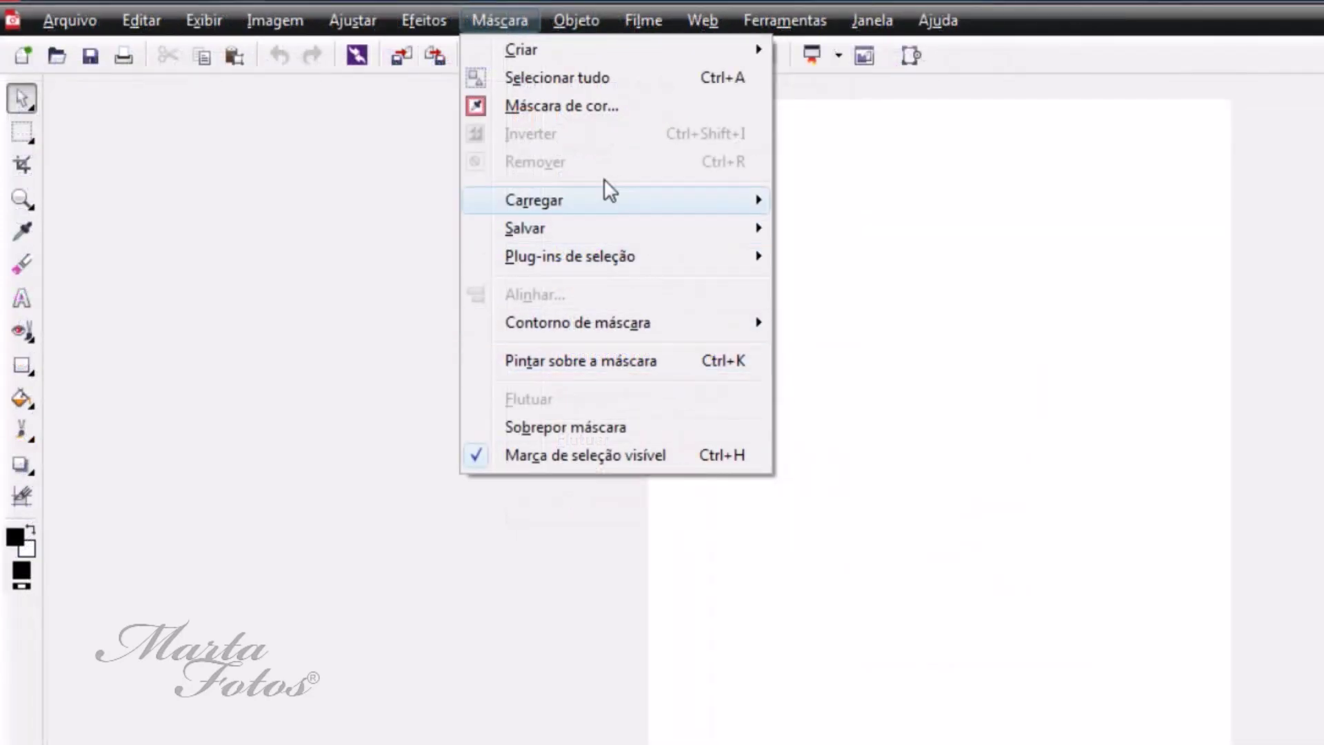
Step: Examine the object commands for creating, organizing, combining, flipping and rotating objects
mouse_move(584, 23)
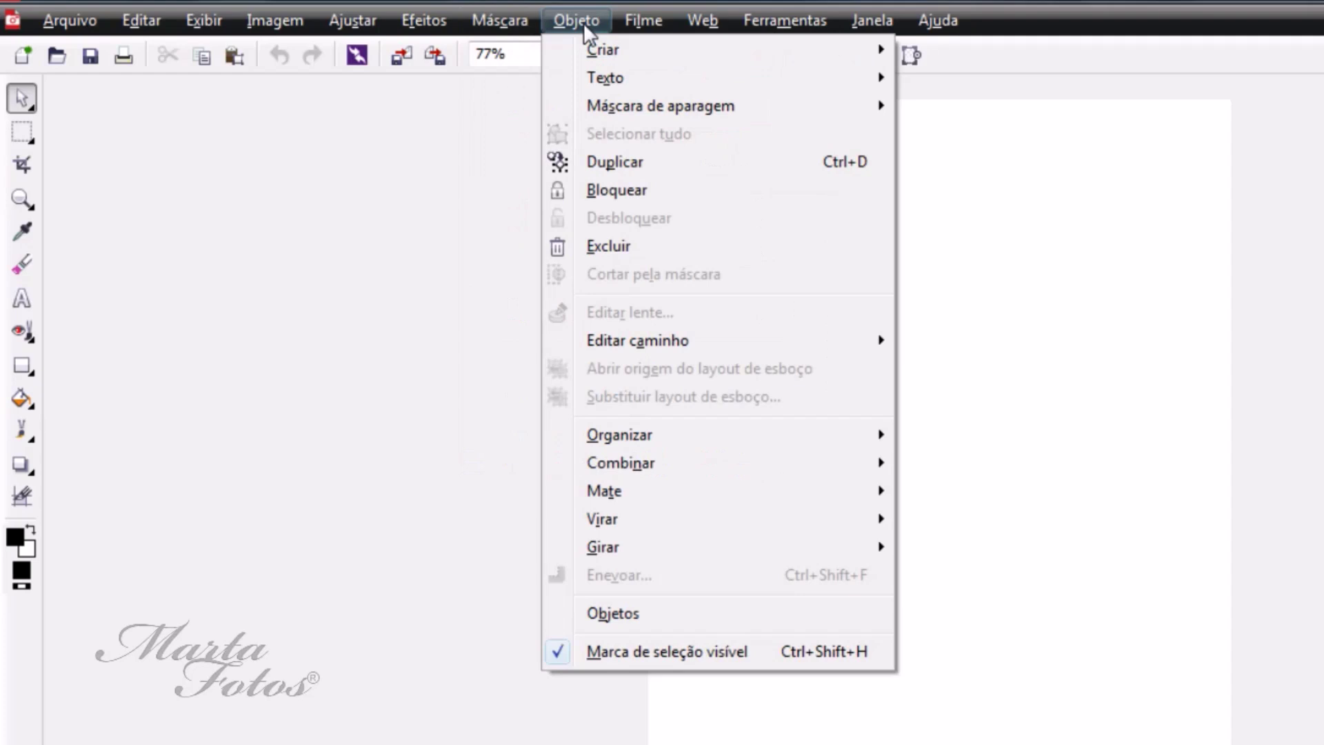
mouse_move(594, 46)
mouse_move(635, 440)
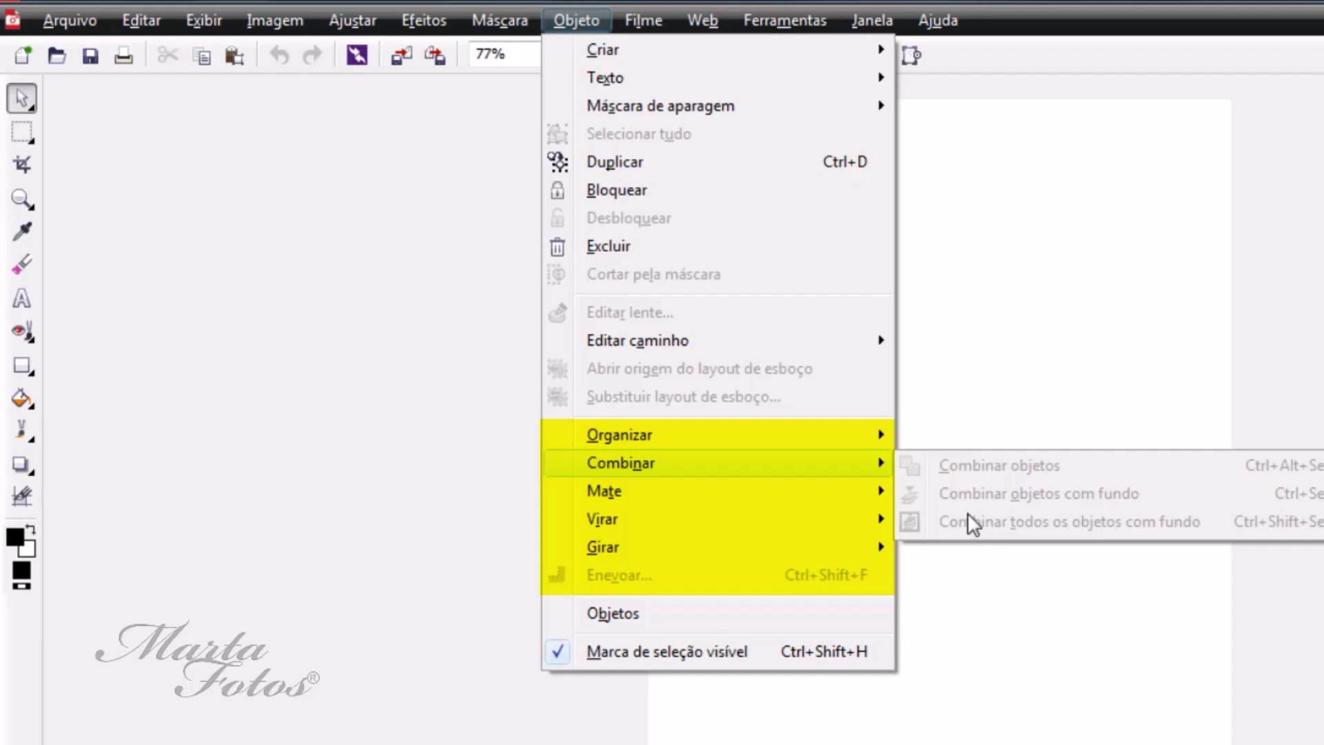
mouse_move(855, 521)
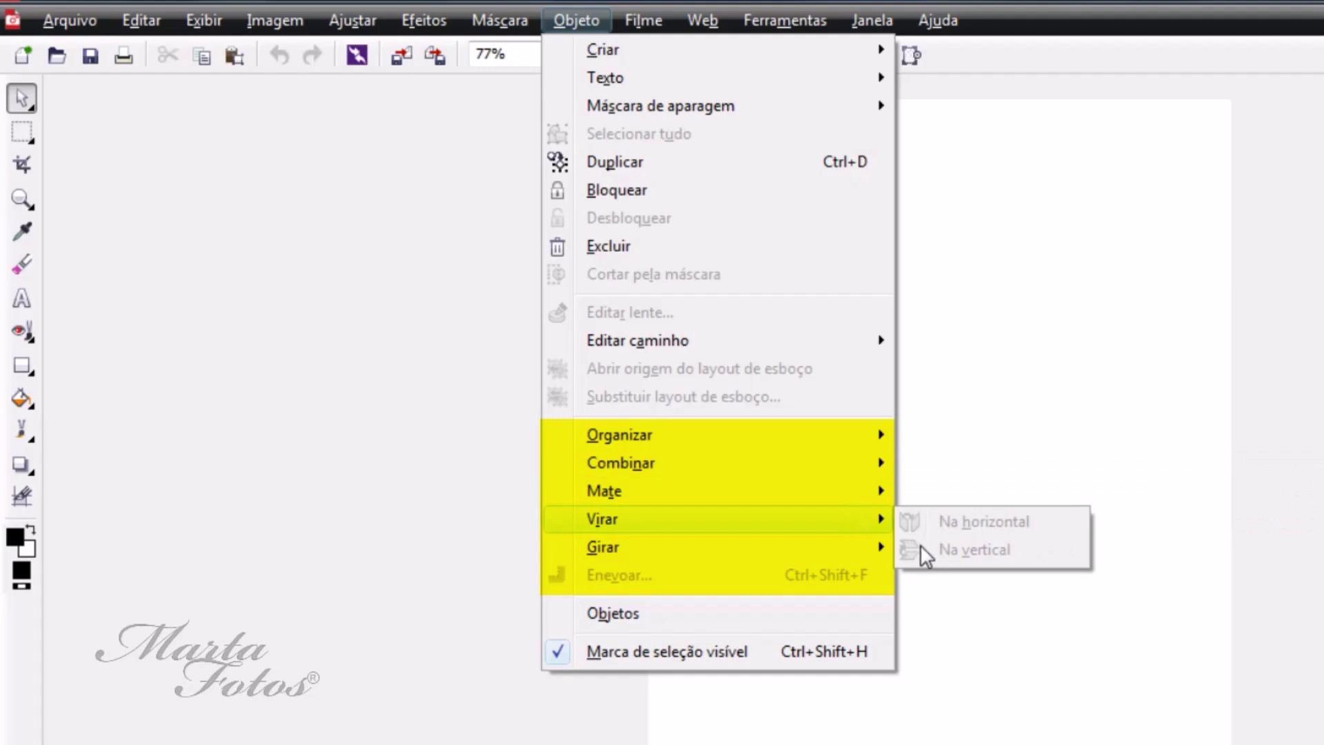
mouse_move(876, 552)
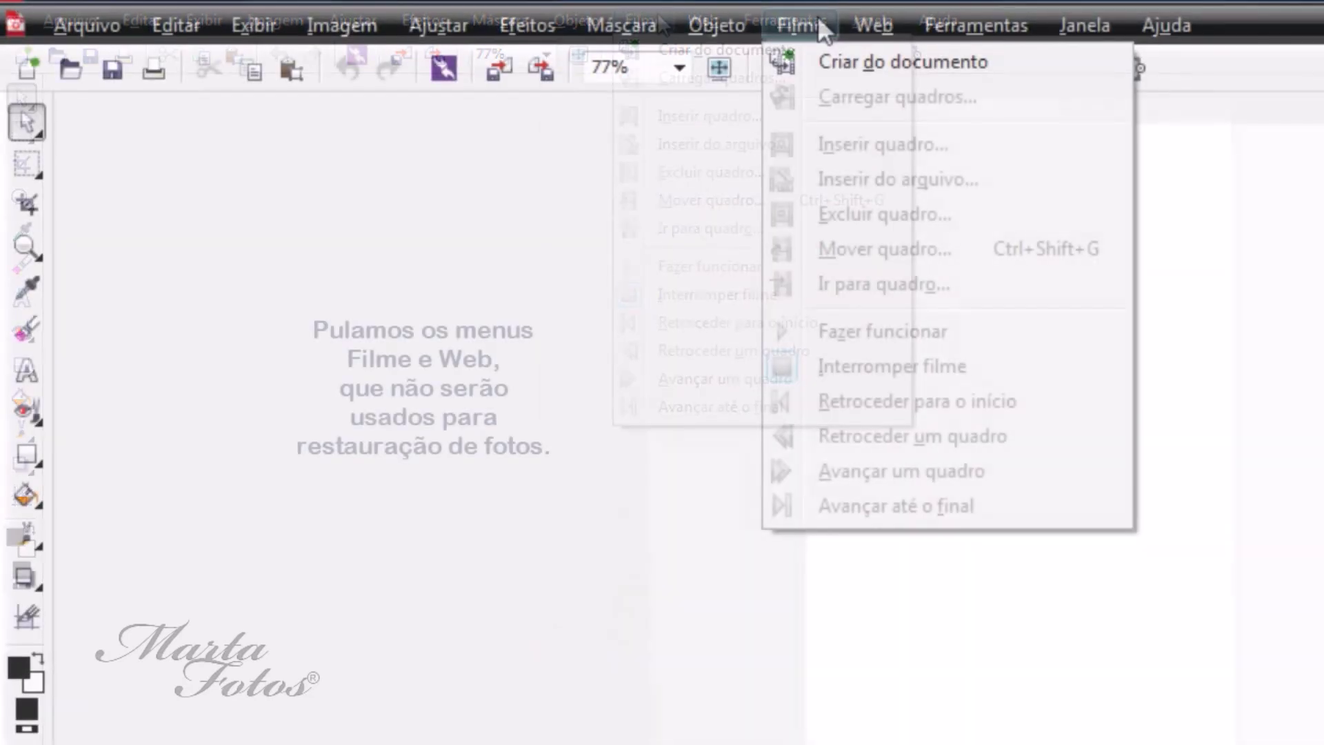
Step: Glance over the Filme and Web commands and review the Ferramentas commands, including colour management
mouse_move(871, 14)
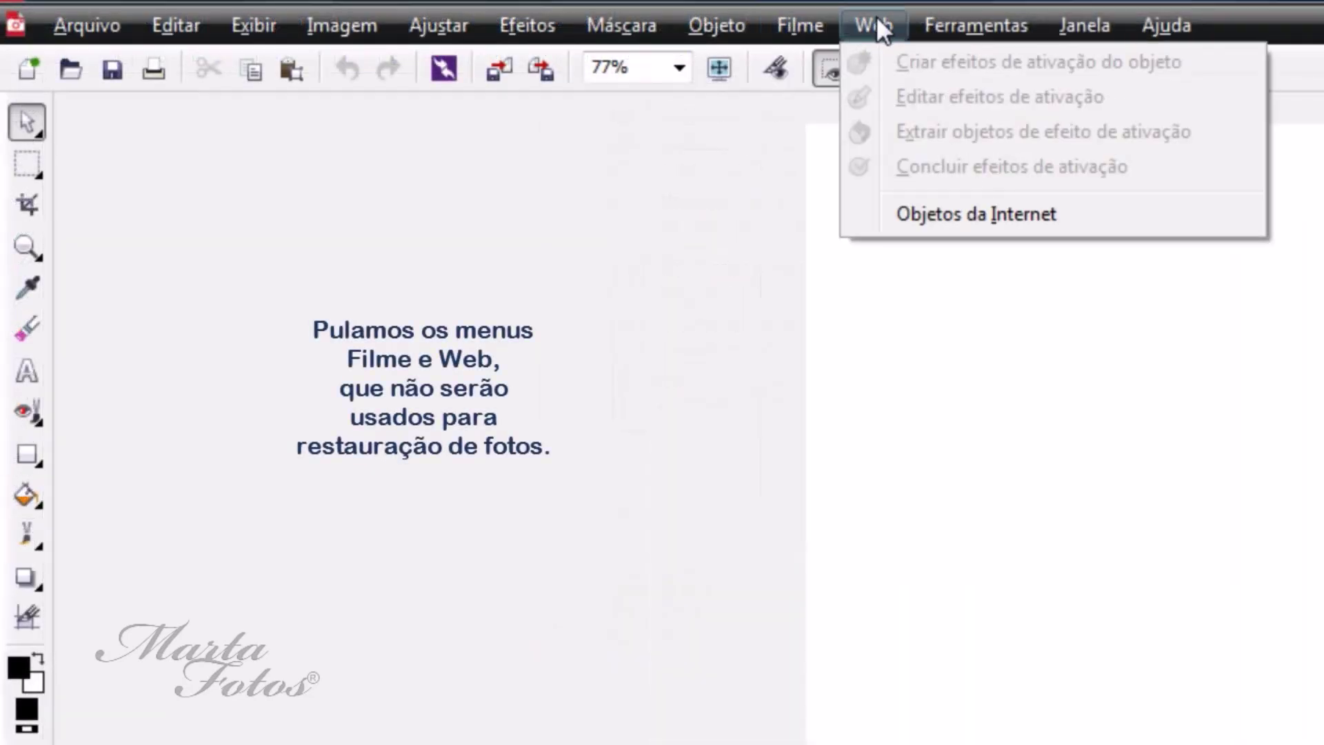
mouse_move(911, 19)
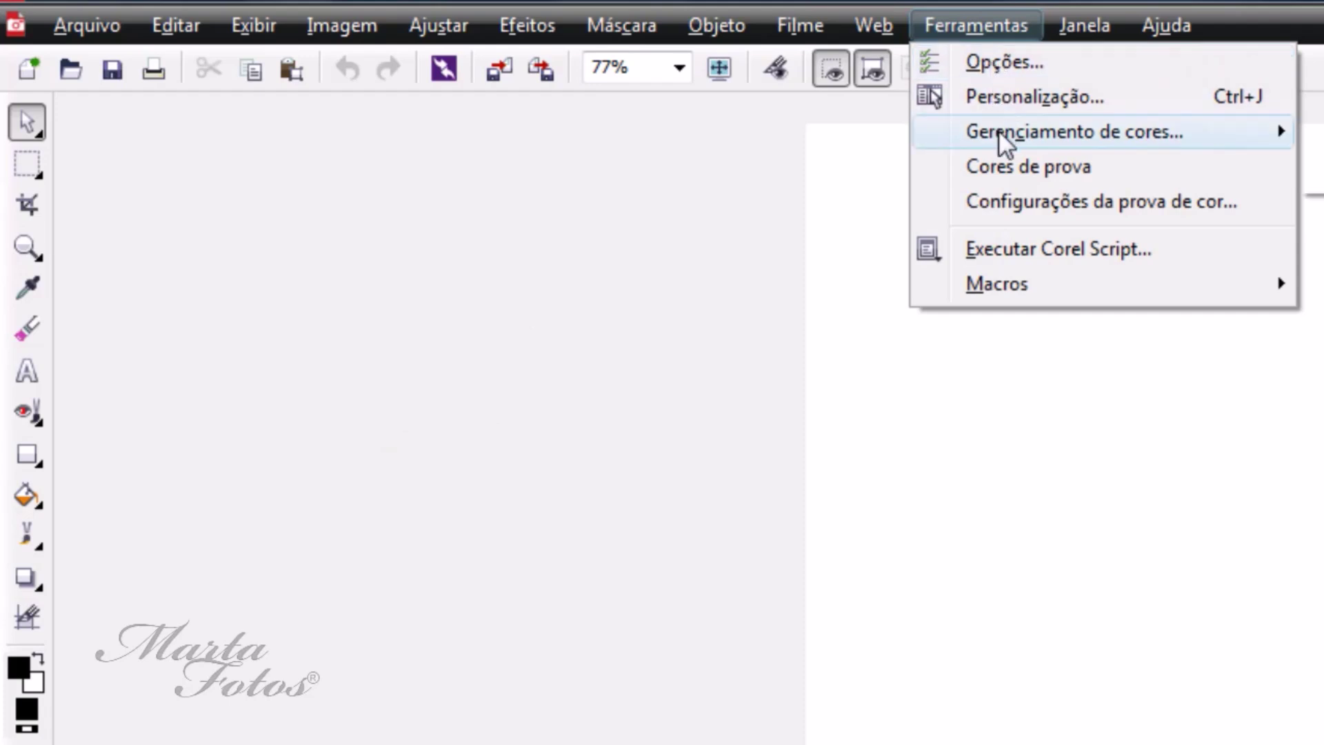
mouse_move(999, 131)
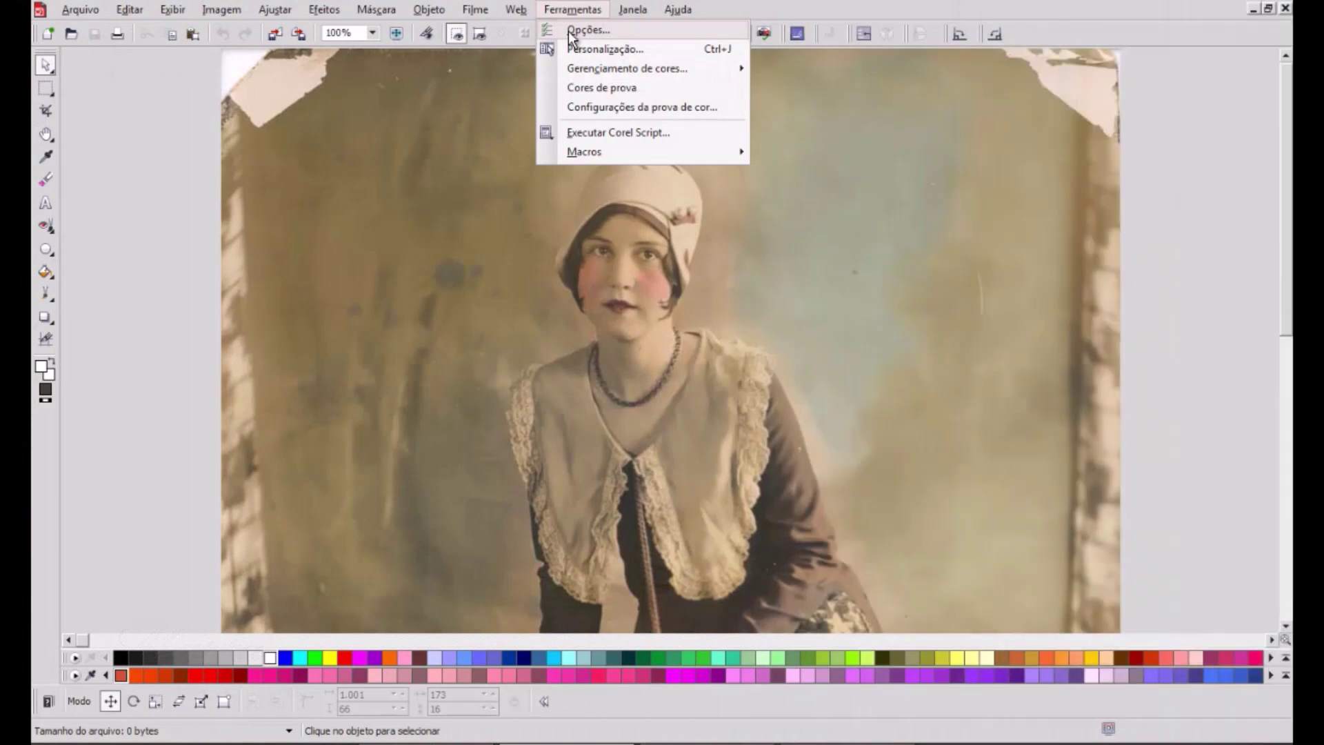
Step: In the general workspace options, review the startup choices and set the distance units to centimetres (centímetros)
left_click(568, 31)
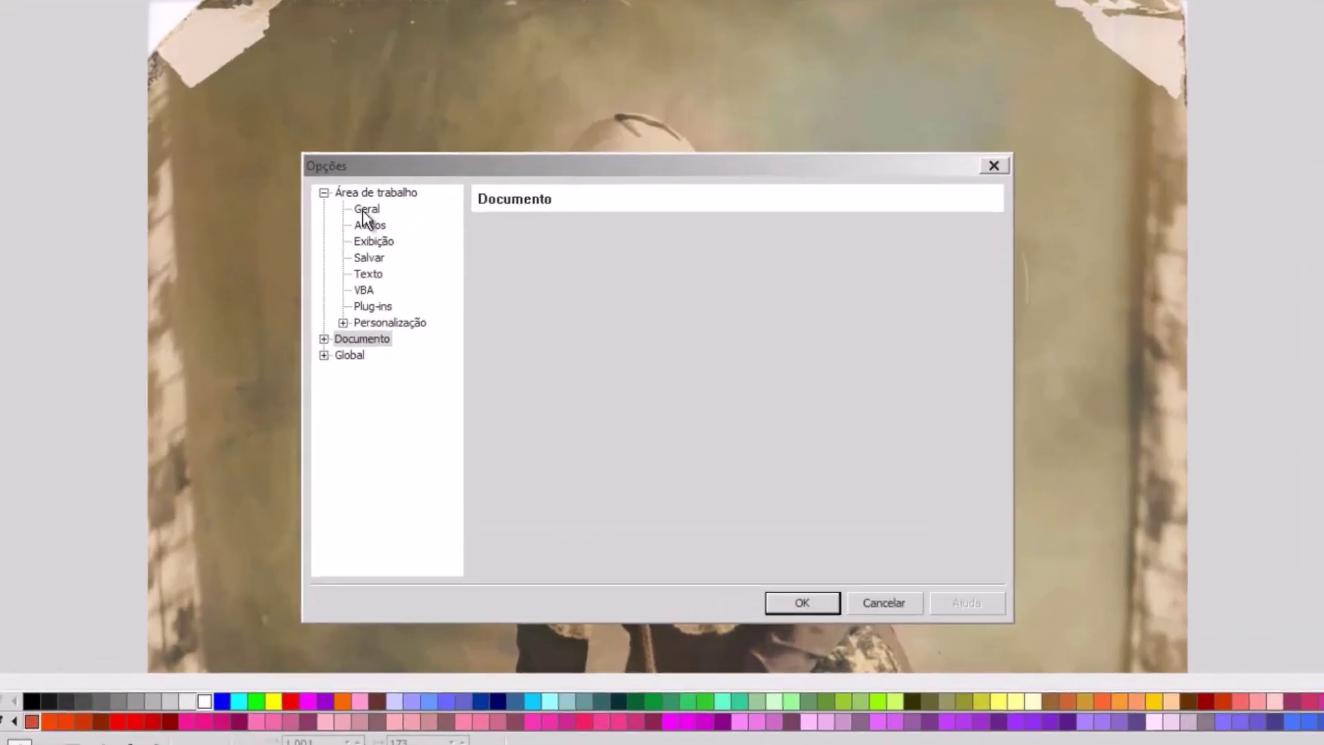
left_click(408, 232)
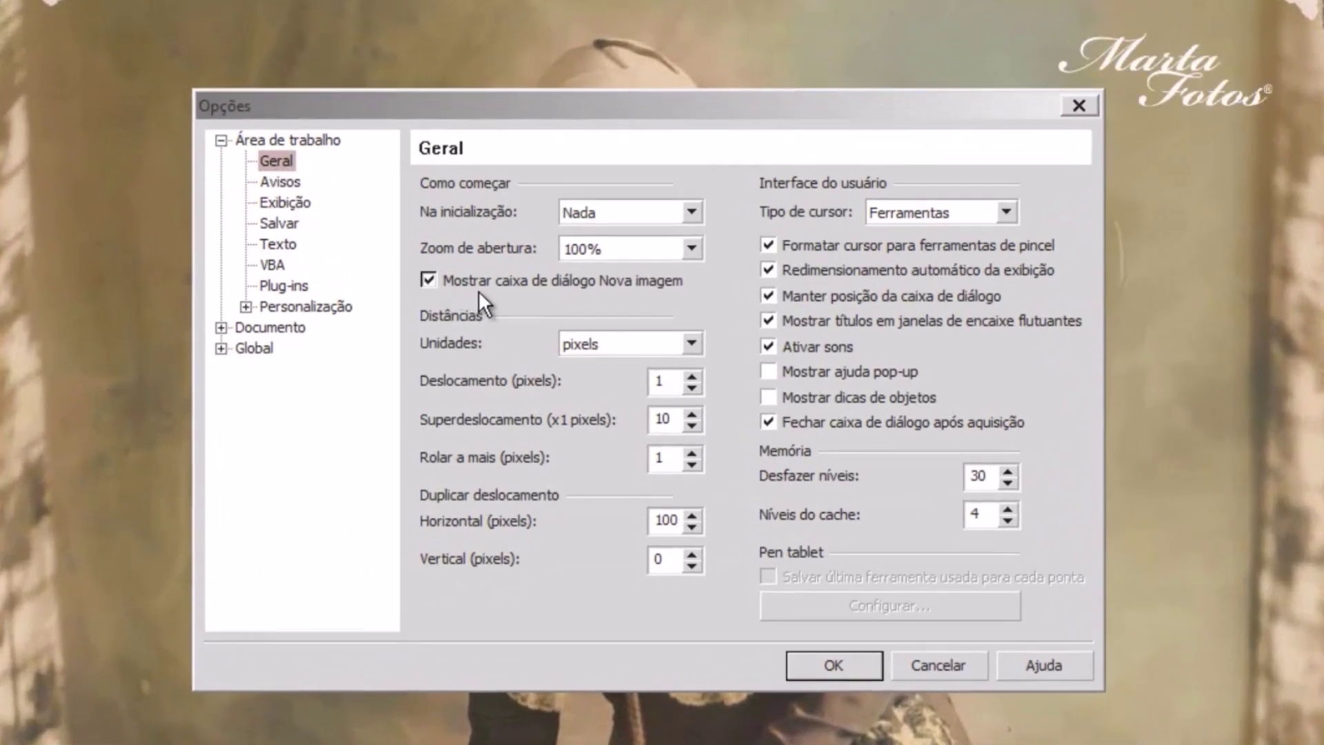
left_click(699, 208)
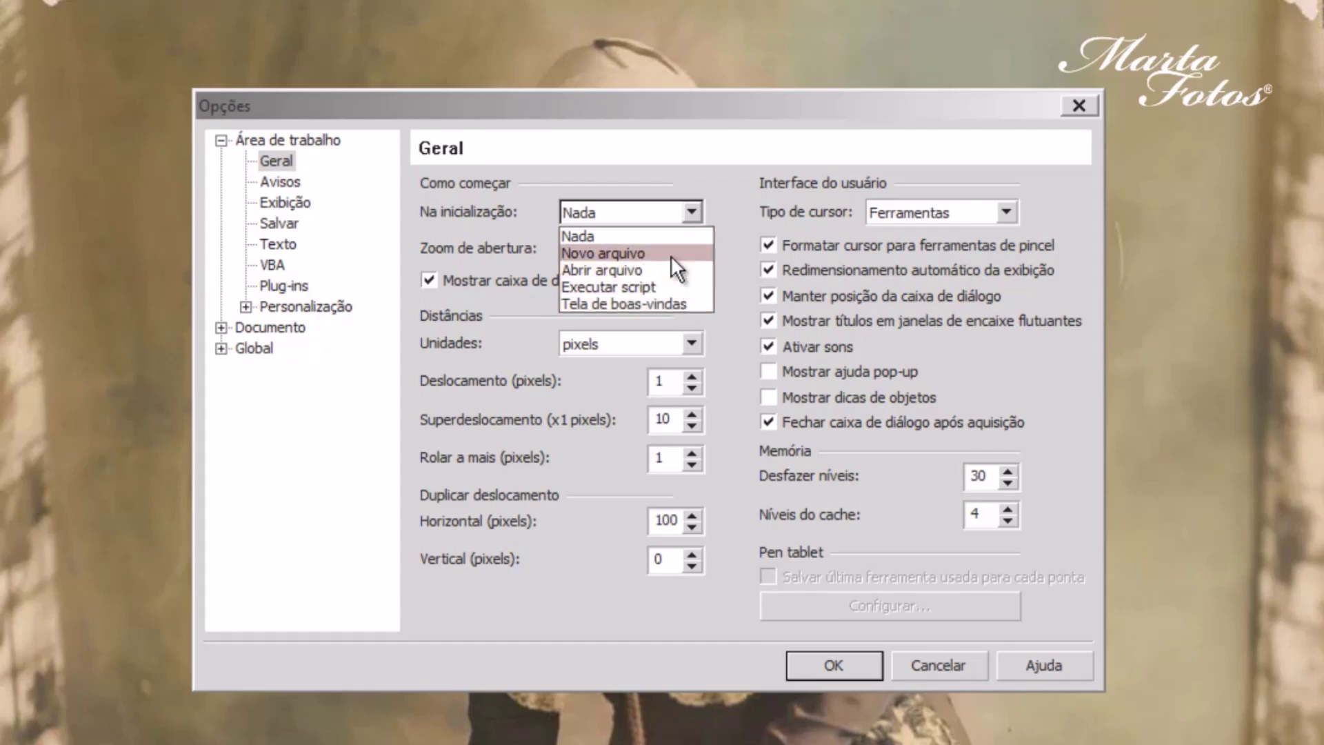
left_click(730, 247)
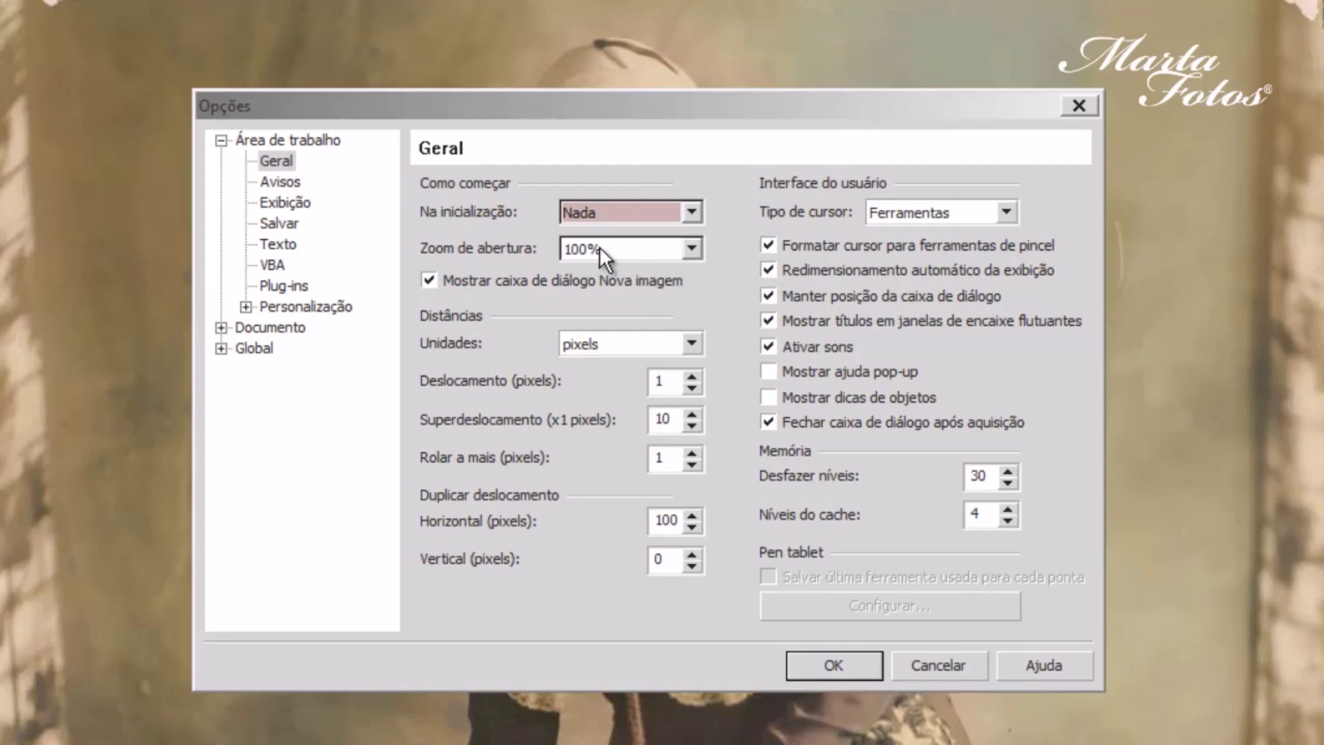
left_click(627, 342)
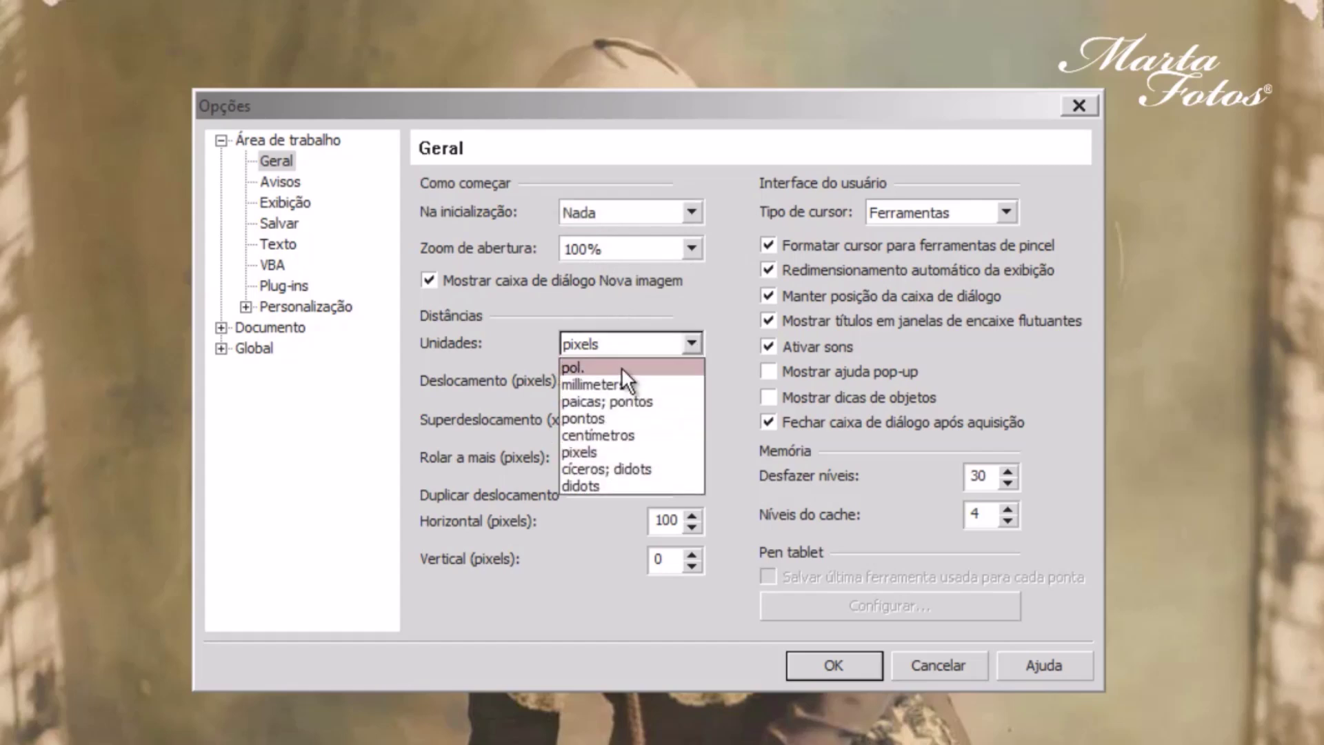
left_click(618, 433)
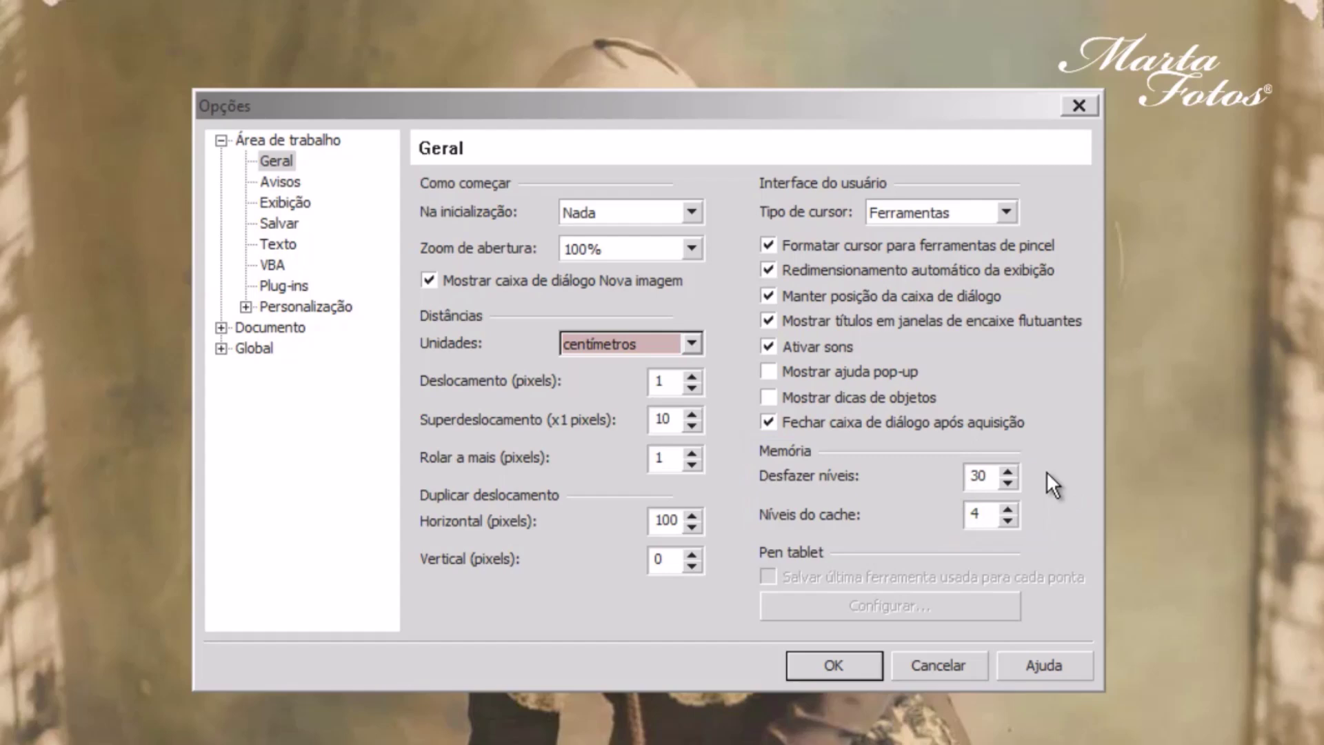
Step: Set the document's ruler units to centimetres (centímetros) for both directions and accept the options
left_click(221, 329)
left_click(271, 347)
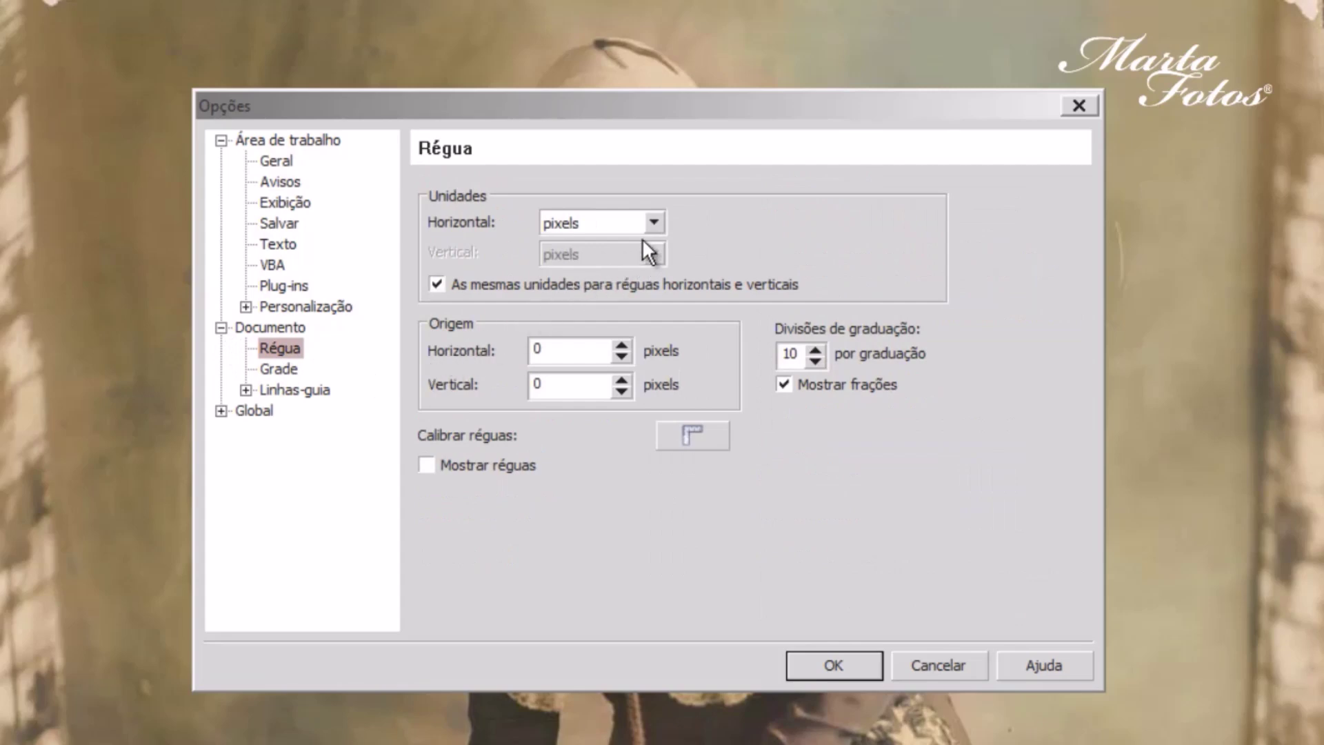
left_click(652, 222)
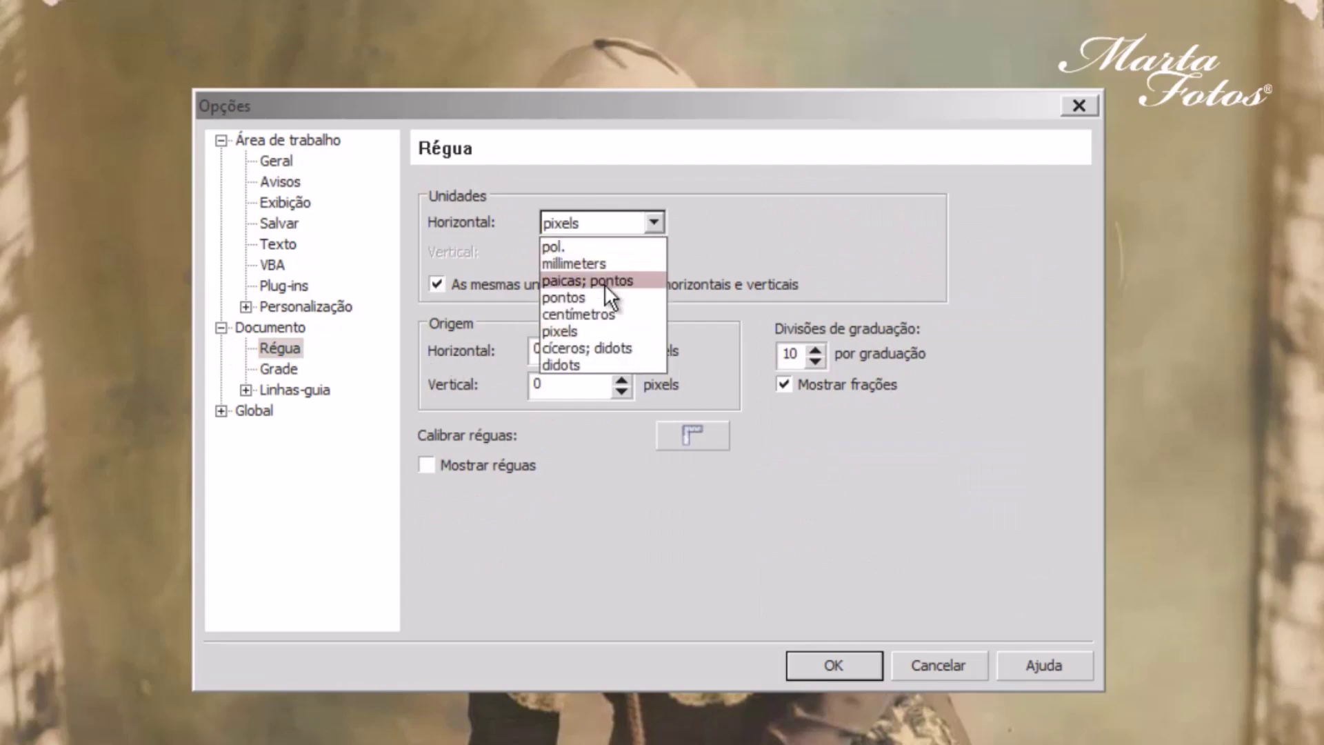
left_click(602, 315)
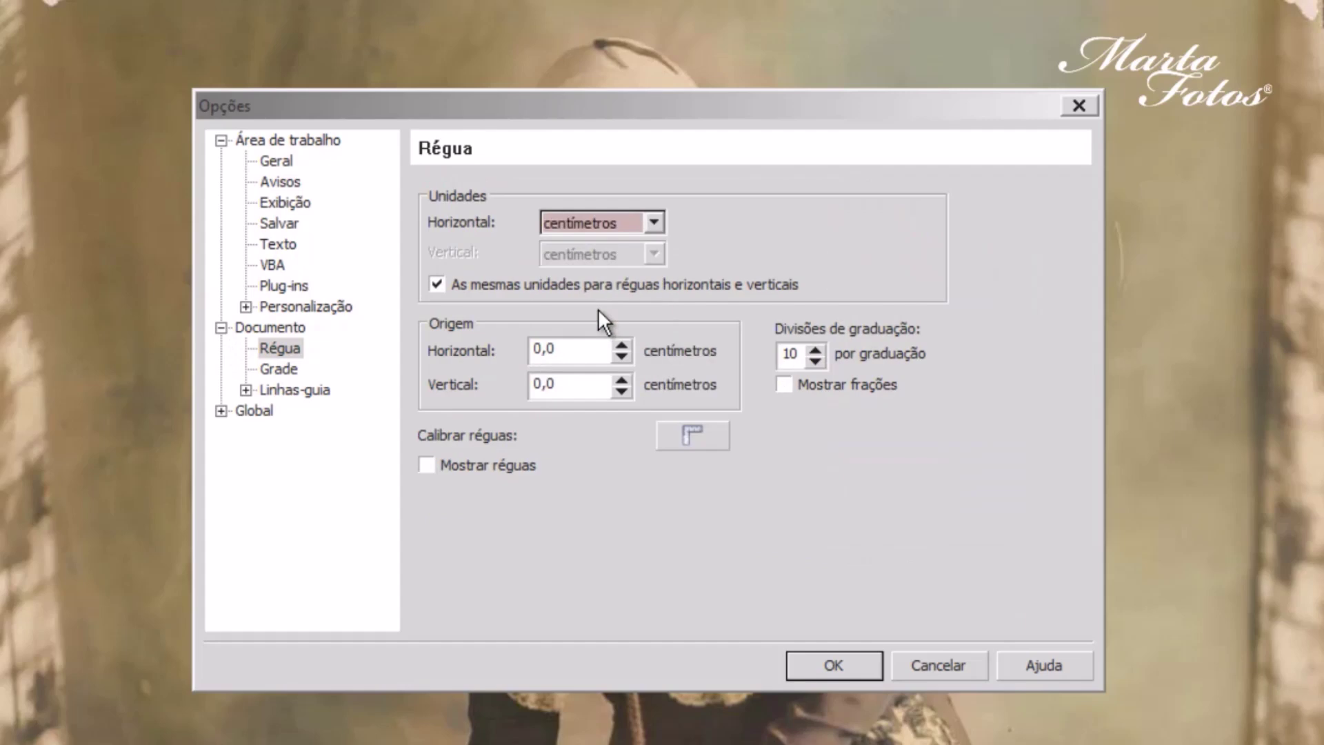
left_click(831, 663)
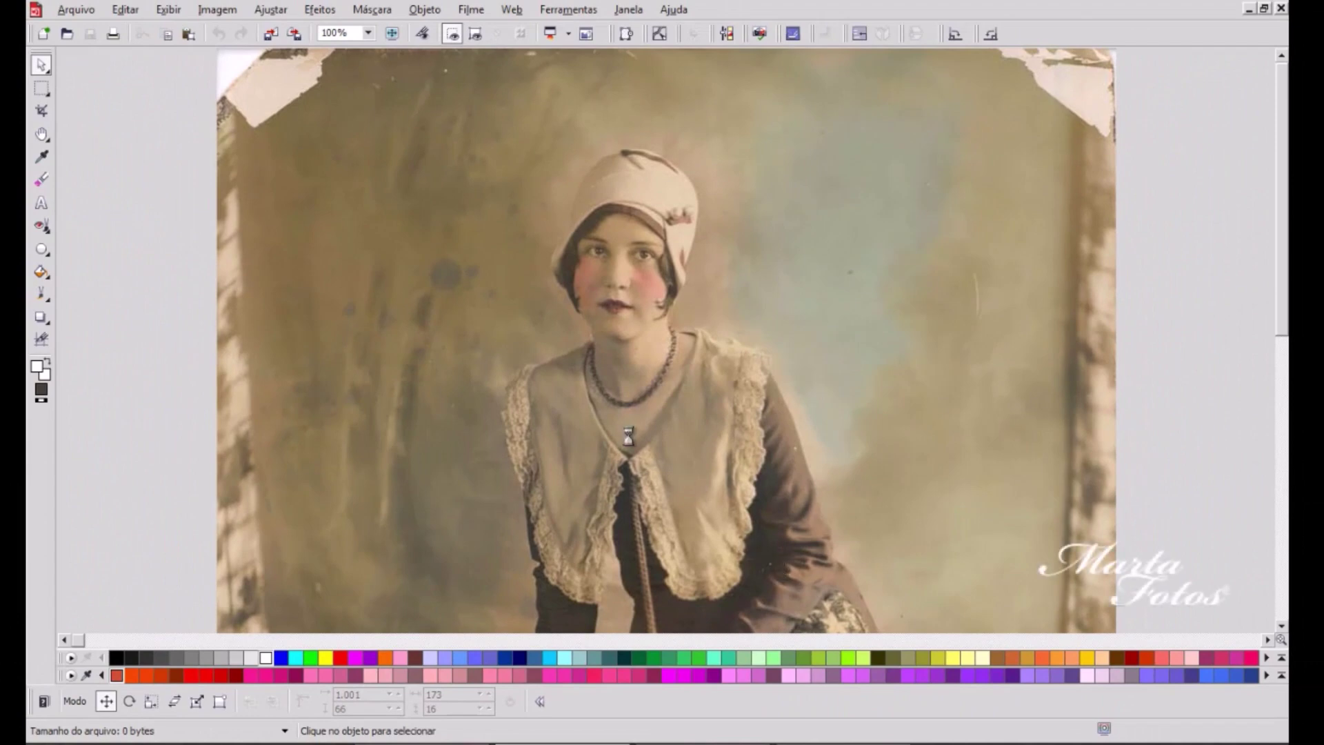
Step: Show the rulers and place a horizontal guideline at about 8 cm and a vertical one at about 1.4 cm on the photo
left_click(171, 10)
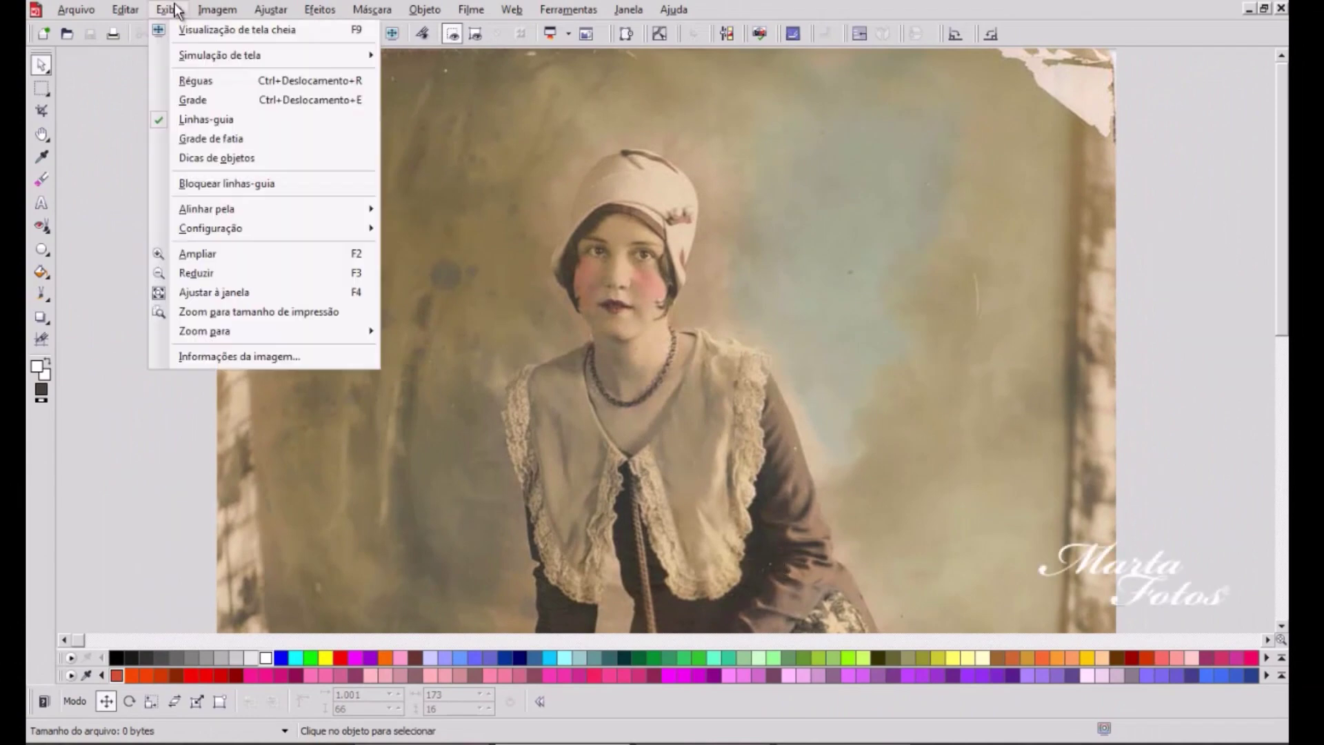
left_click(195, 81)
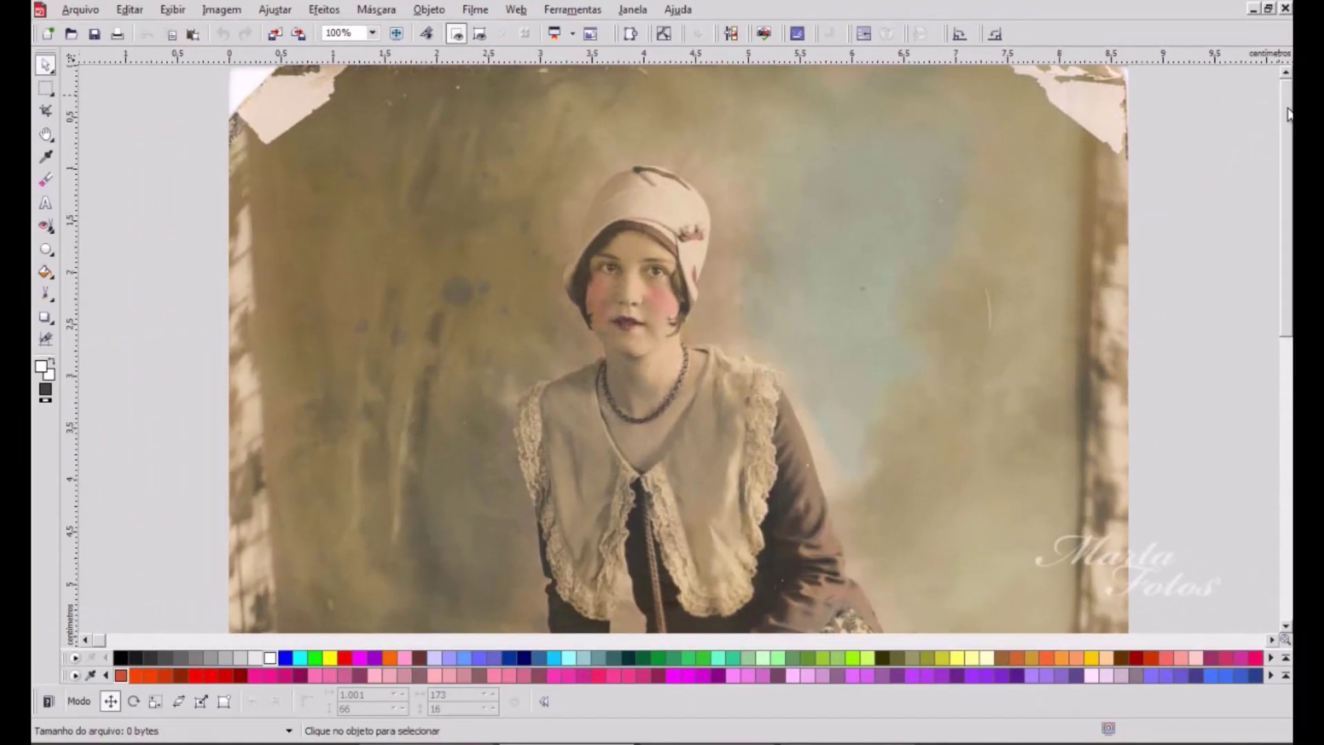
left_click_drag(1288, 113, 1289, 269)
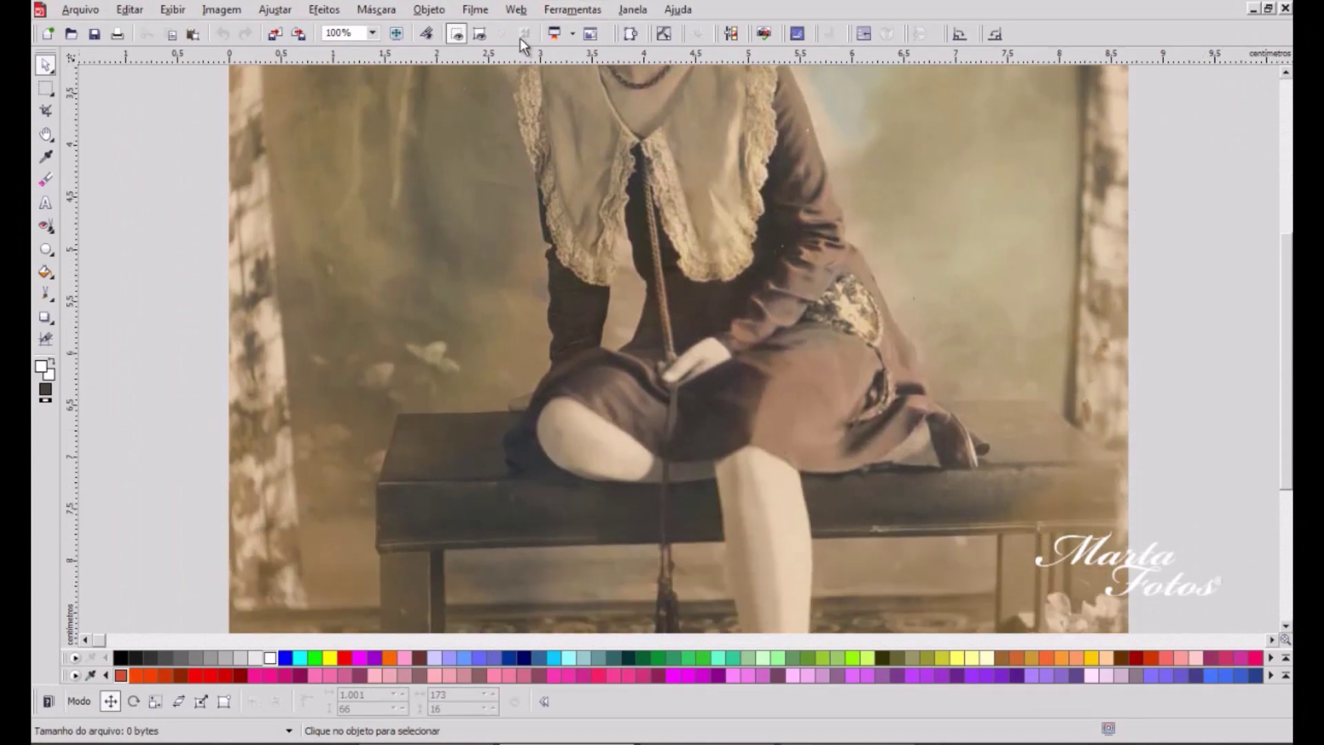
left_click_drag(513, 59, 499, 553)
left_click_drag(68, 276, 376, 299)
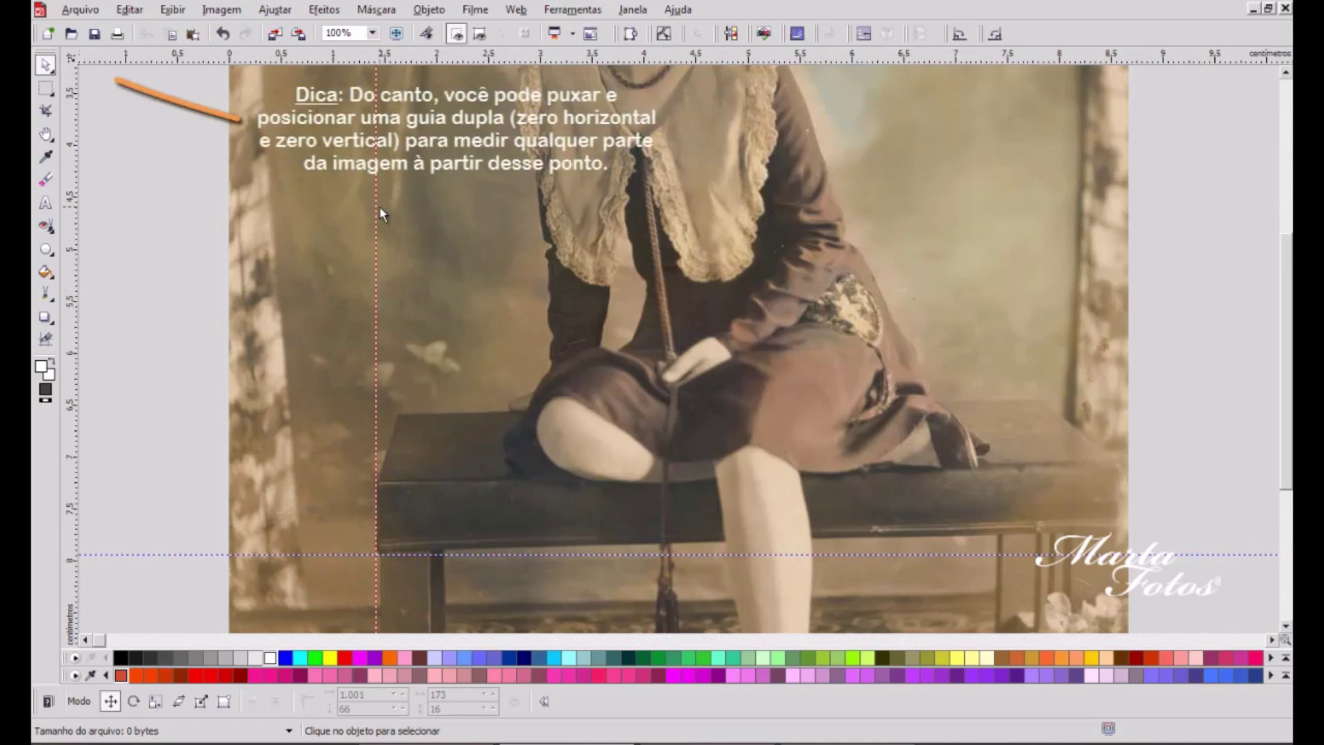
Step: Reposition the vertical guideline at about 2 cm on the horizontal ruler, and delete it
left_click_drag(376, 217, 433, 224)
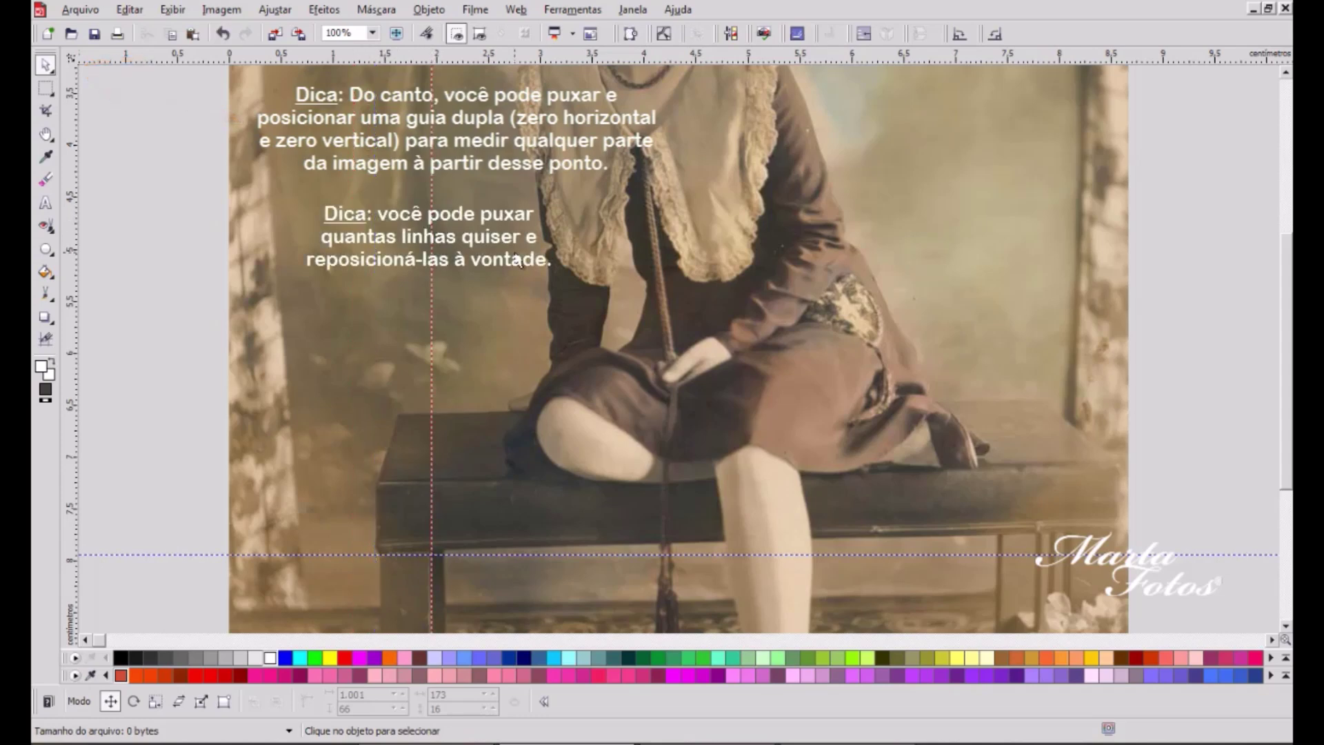
key("Delete")
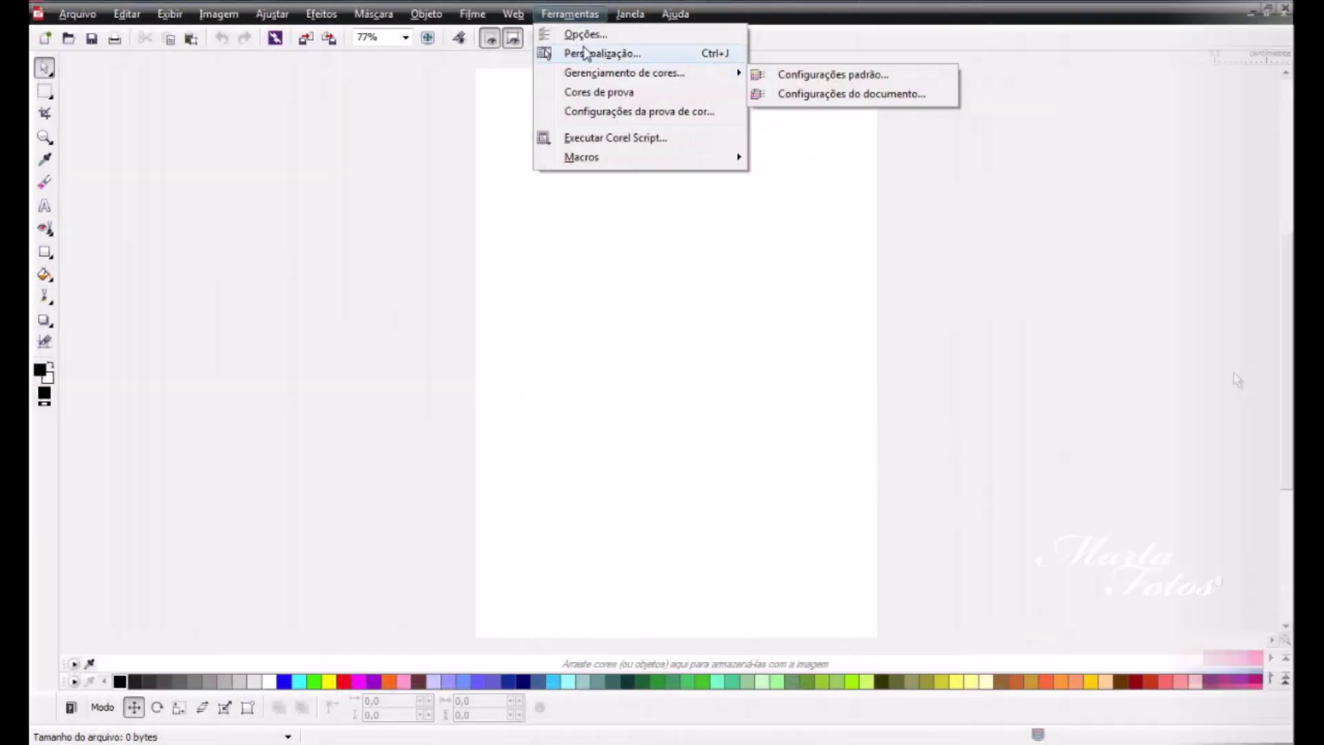
Step: Review the Janela commands for window arrangement, colour palettes and dockers, and the Ajuda commands
mouse_move(624, 21)
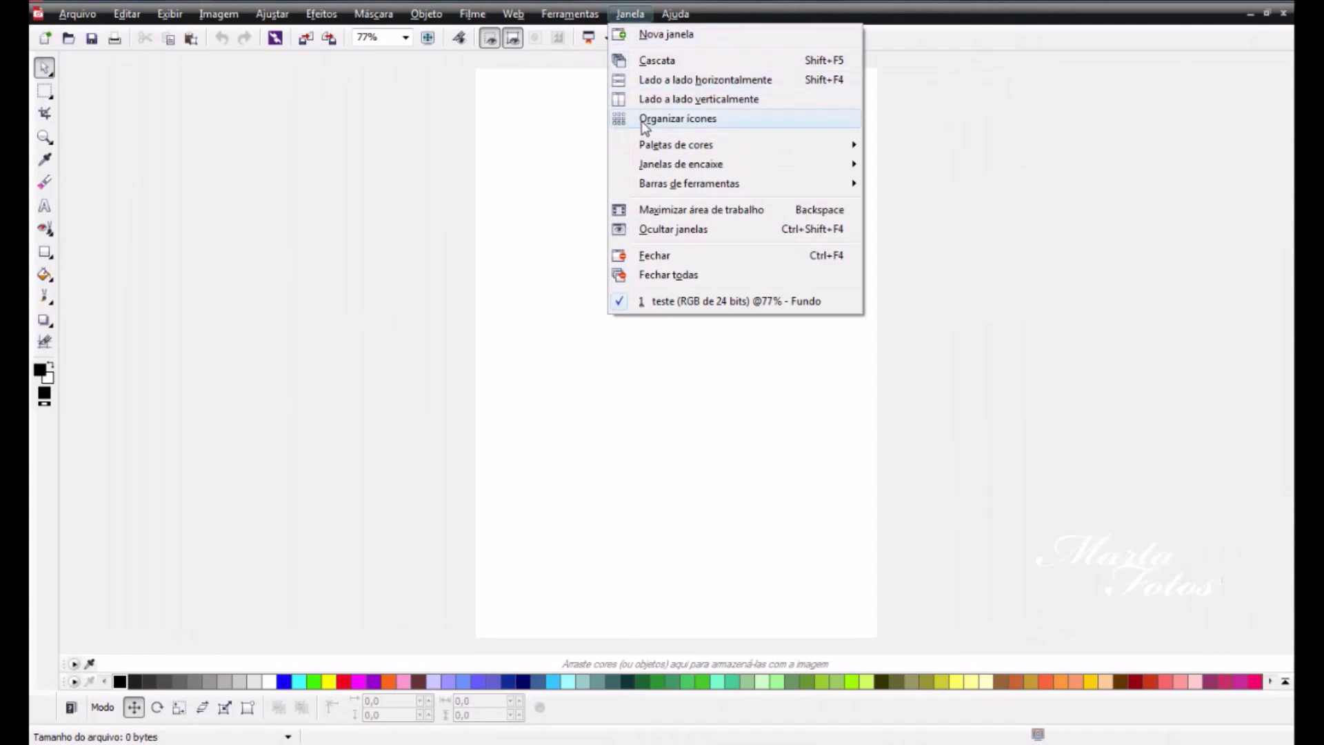
mouse_move(647, 149)
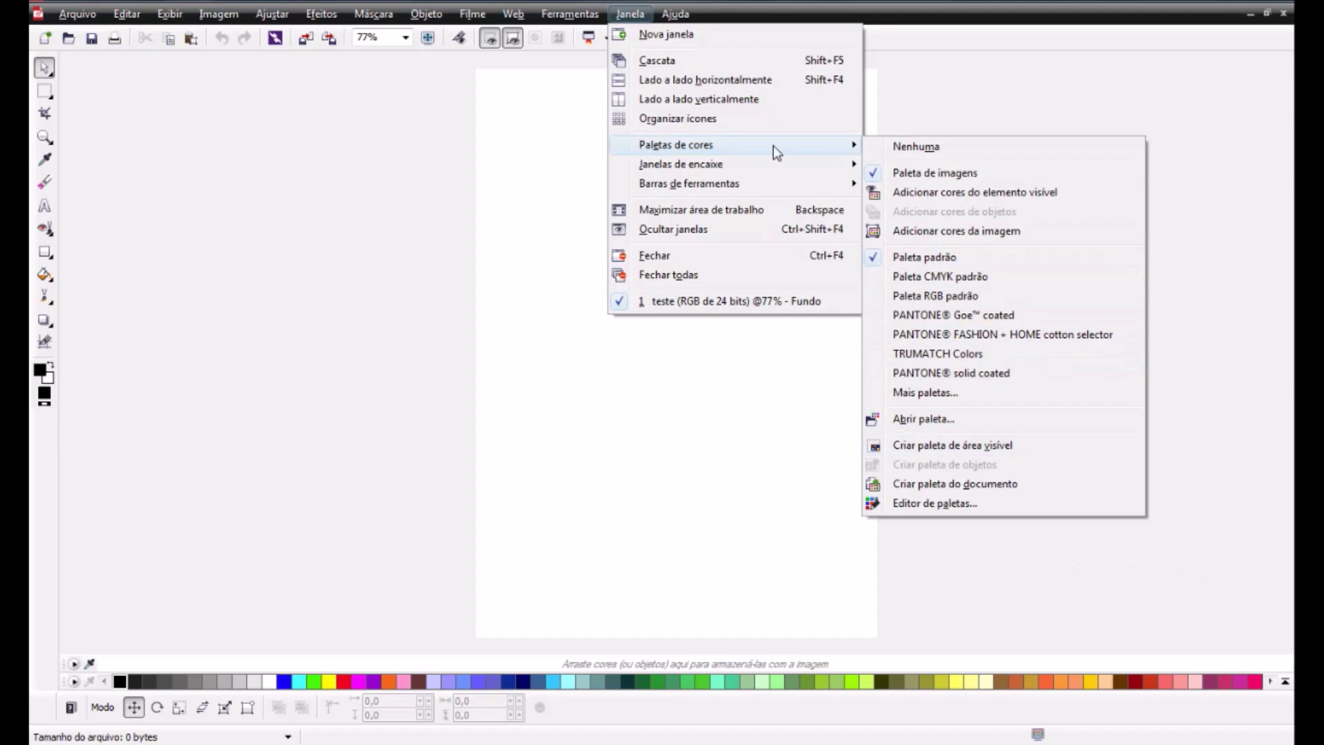
mouse_move(768, 171)
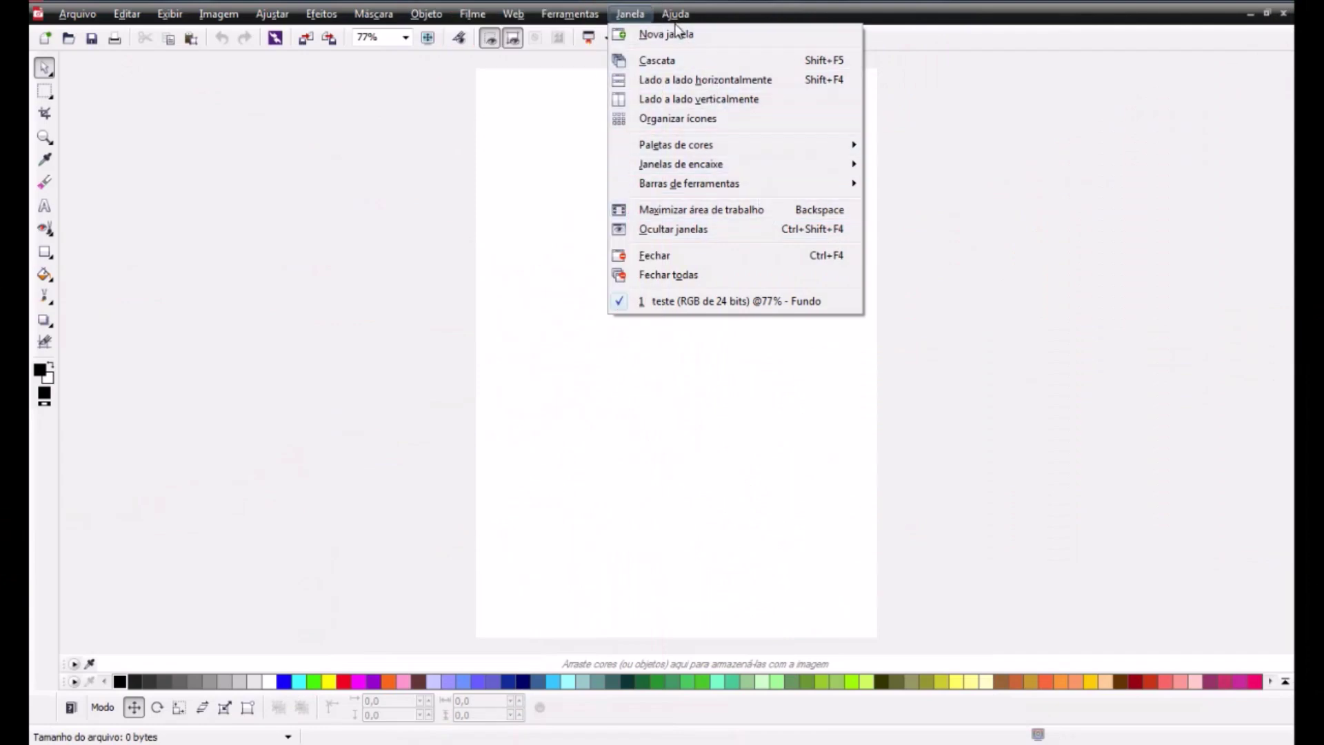
mouse_move(675, 17)
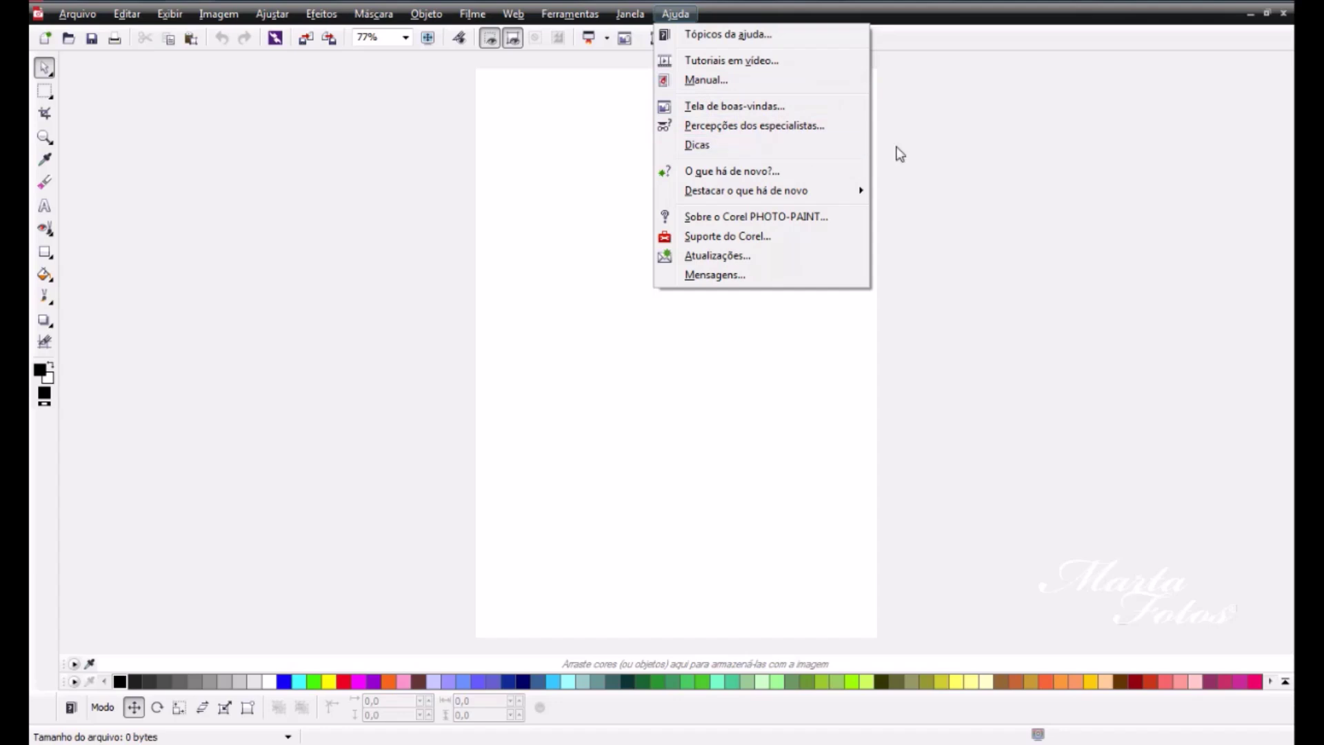
left_click(979, 163)
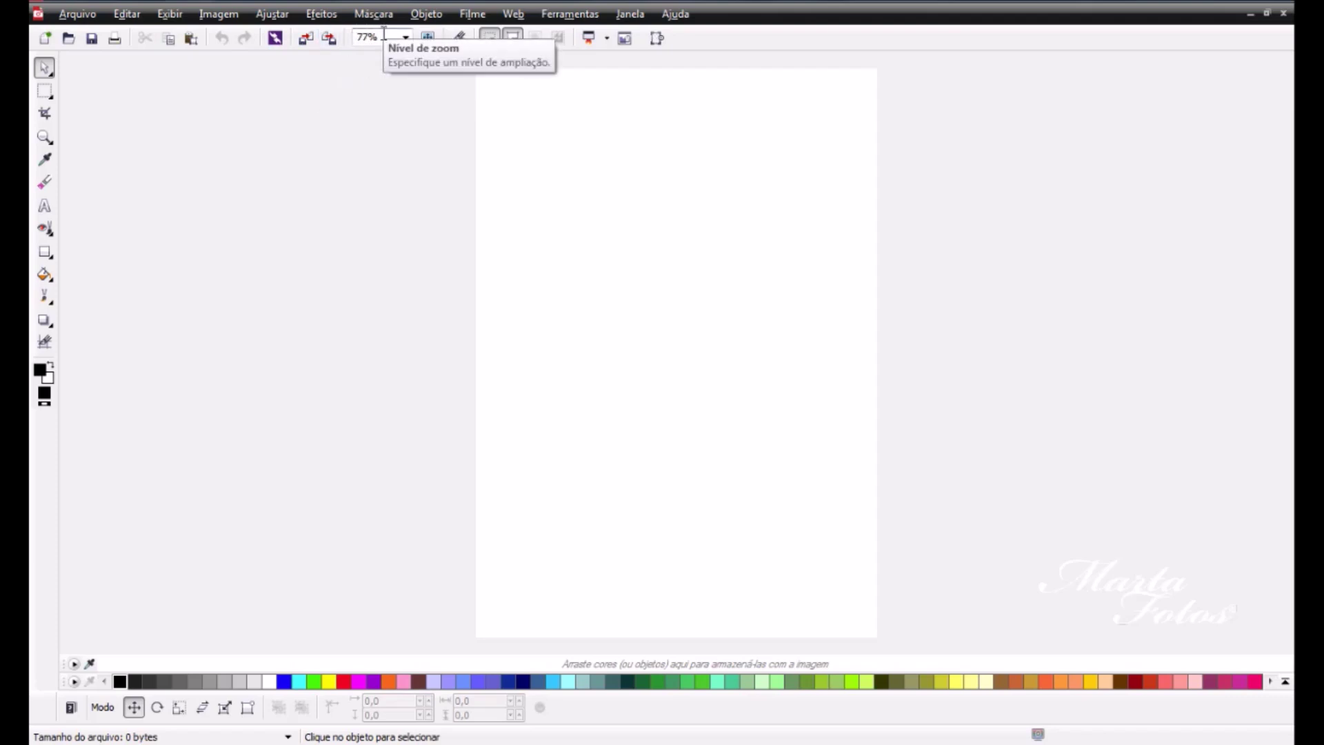
Step: Set the image's zoom level to 100%
left_click(405, 38)
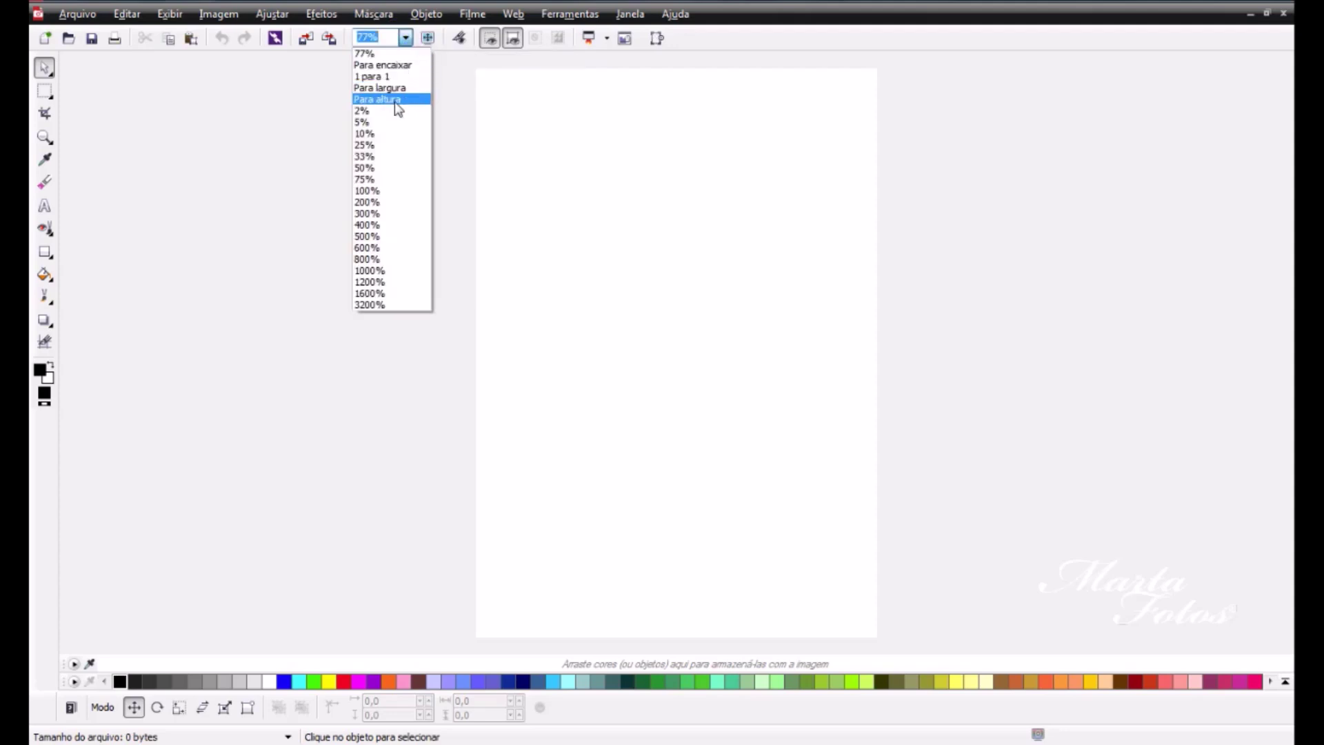
left_click(381, 190)
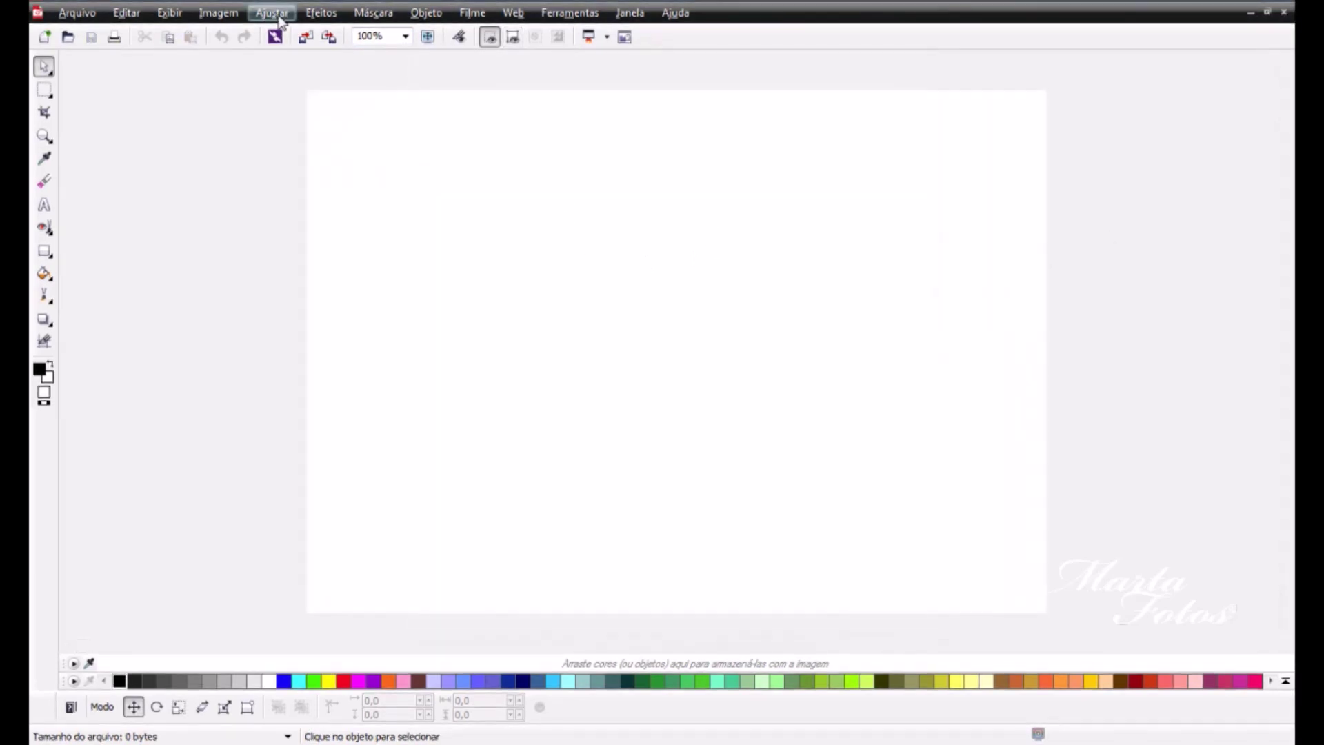
Step: Create a shortcut icon for the Gama adjustment and dock it at the end of the standard toolbar row
left_click(273, 12)
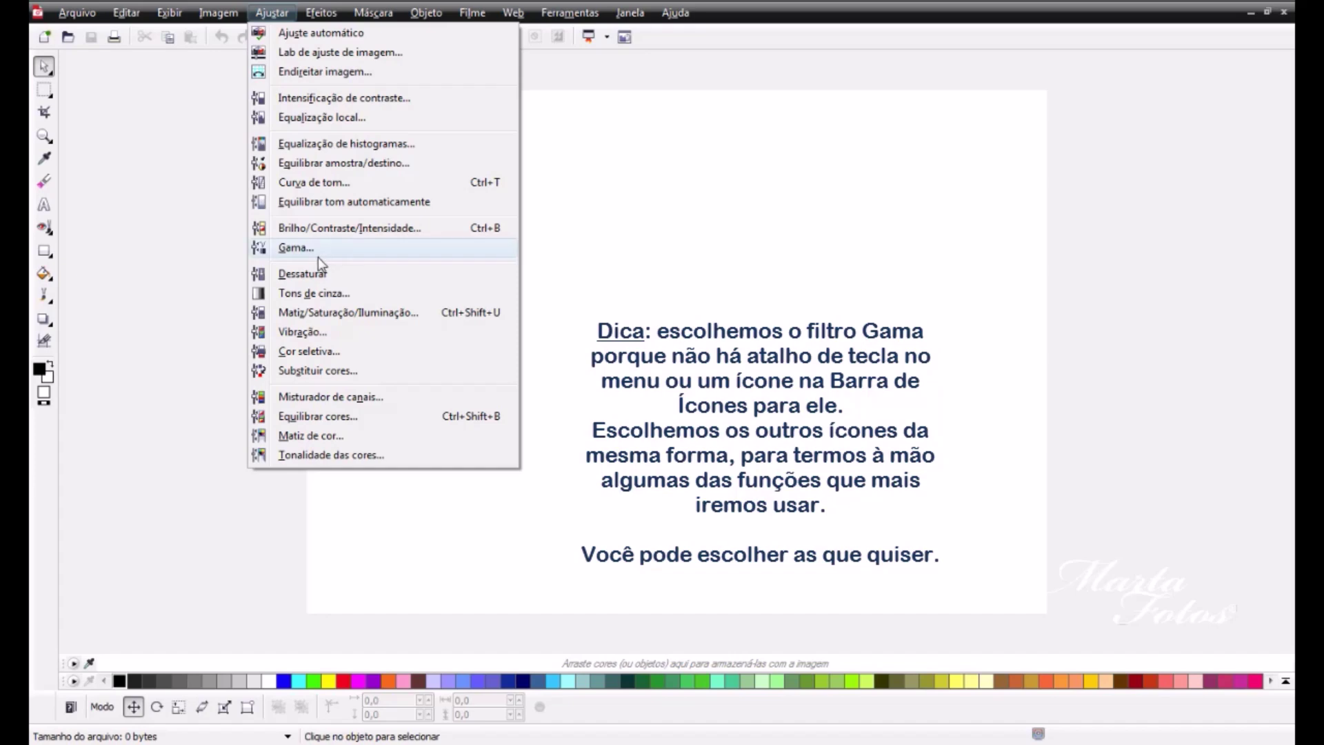
left_click_drag(317, 249, 672, 148)
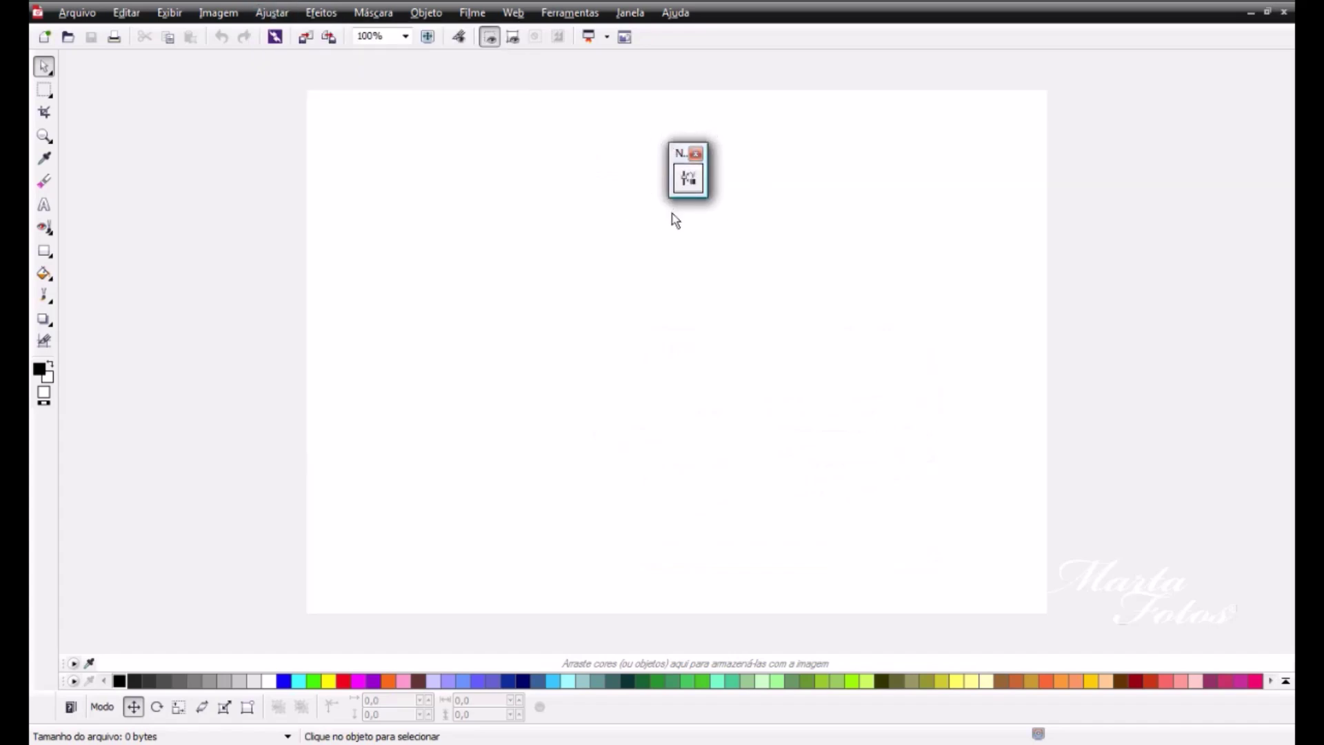
left_click_drag(681, 147, 653, 34)
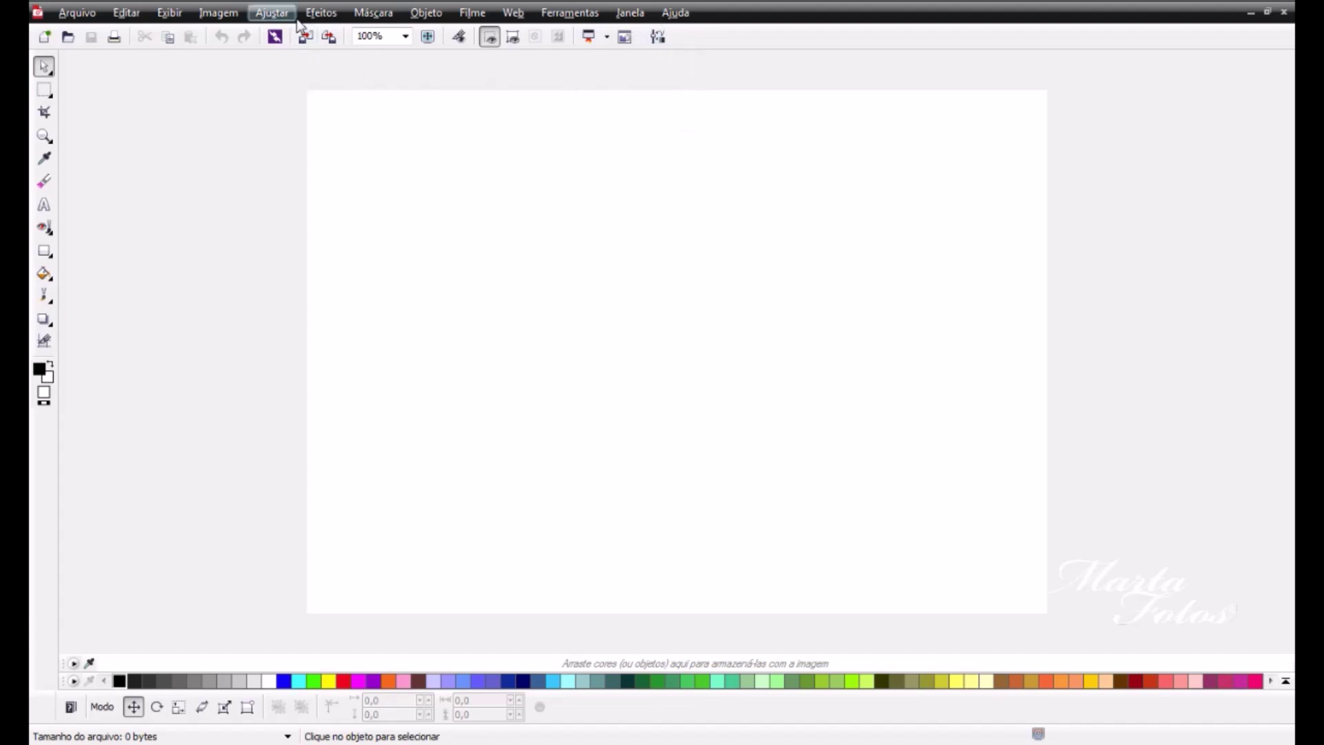
Step: Create a shortcut icon for the Aguçar sharpening effect and dock it beside the Gama icon
left_click(321, 12)
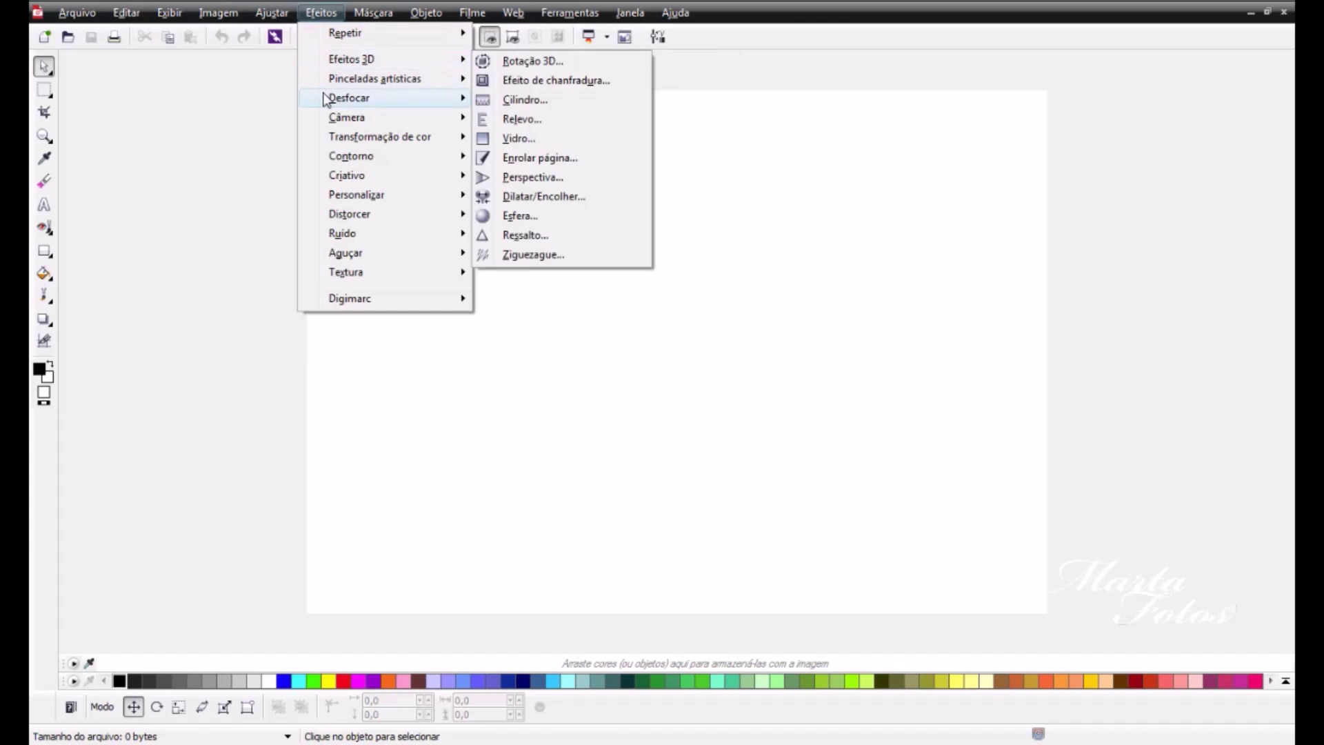
mouse_move(341, 257)
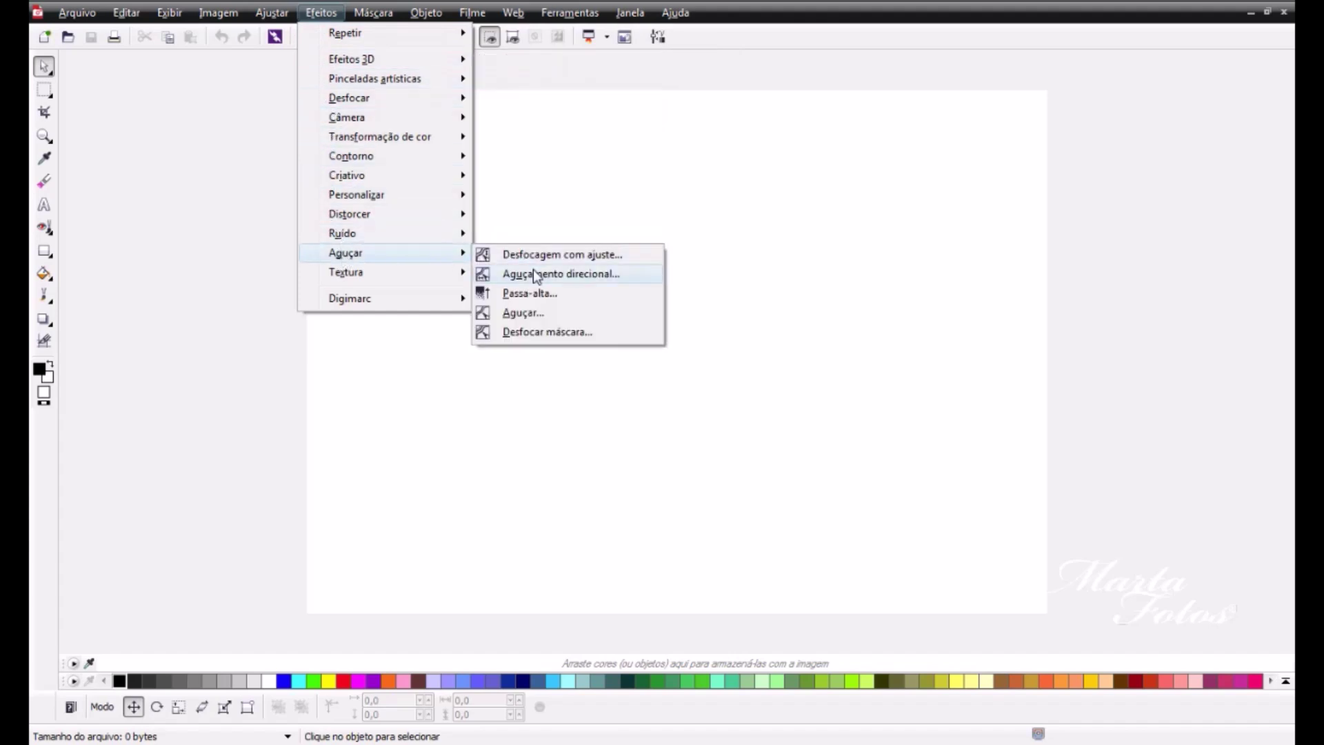
left_click(527, 313)
left_click_drag(656, 172, 677, 28)
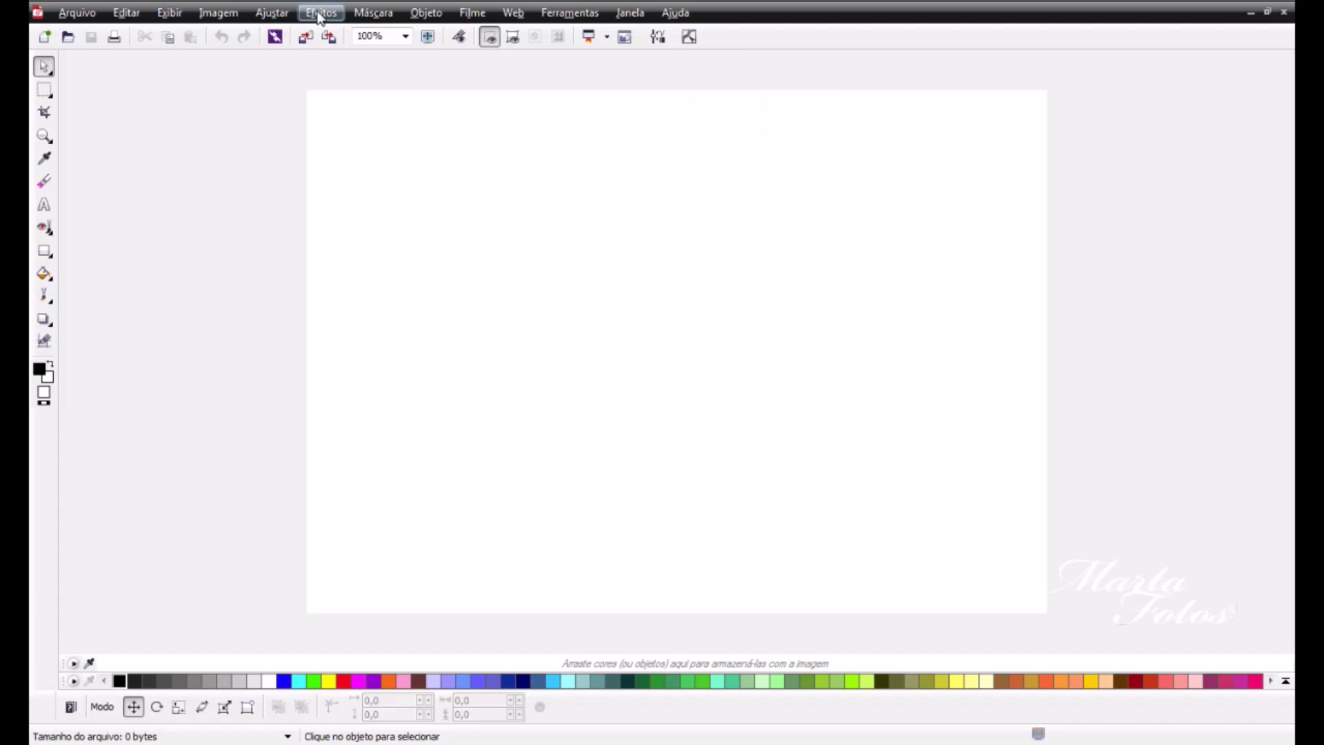
Step: Create floating toolbars for the Reamostrar, Enevoar (mask outline) and Matiz de cor commands
left_click(220, 13)
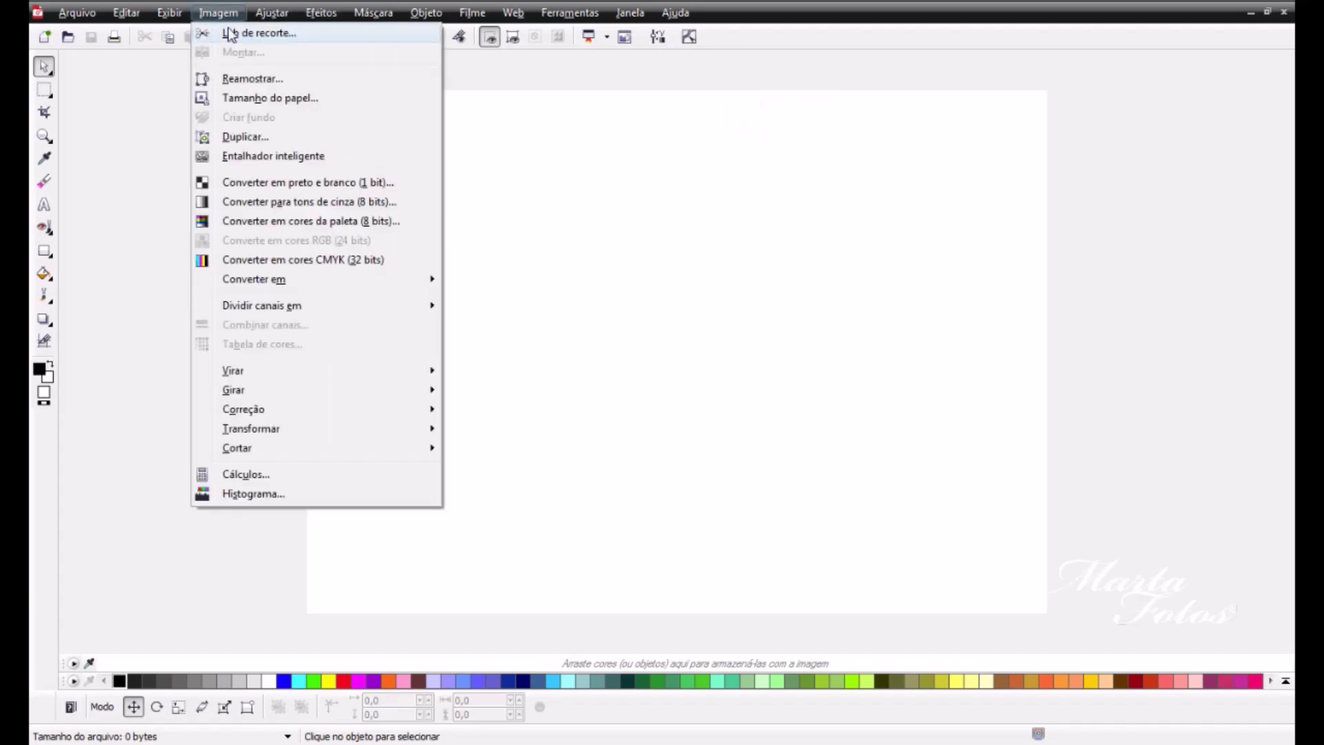
left_click_drag(234, 77, 731, 93)
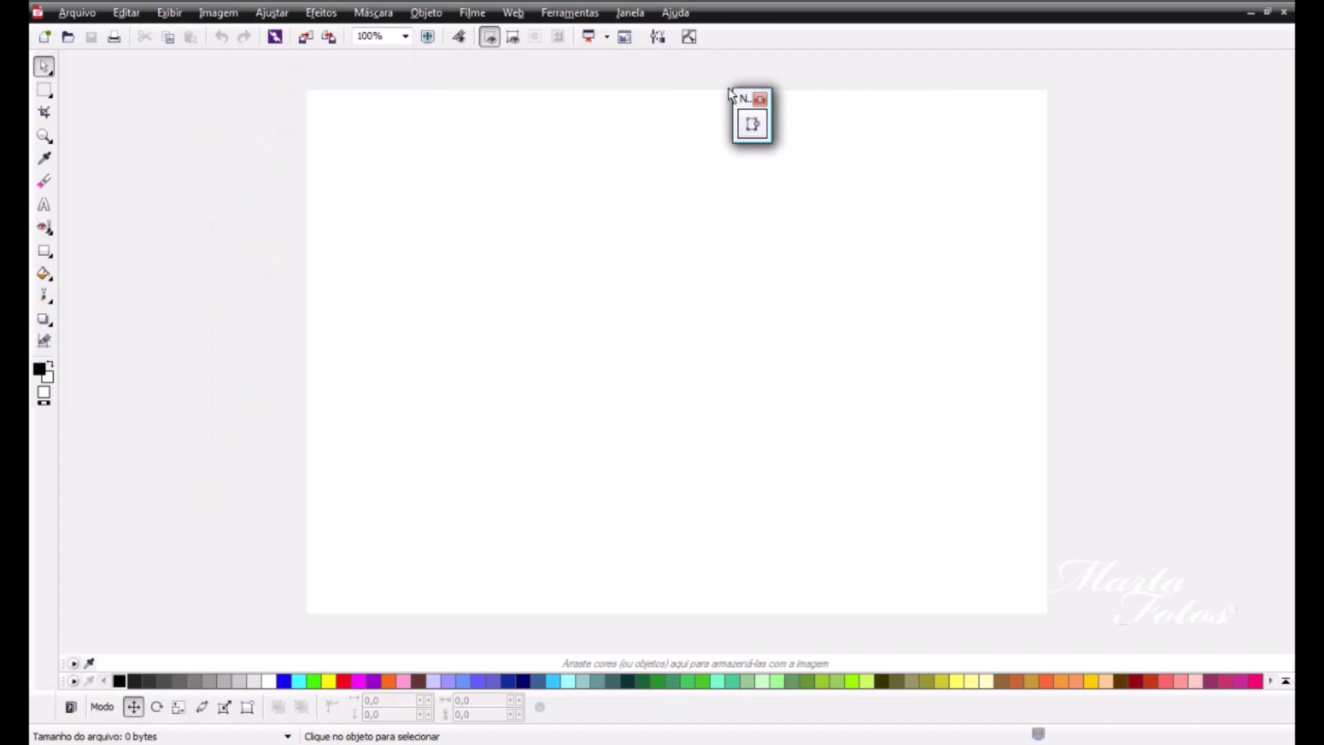
left_click(373, 12)
mouse_move(526, 224)
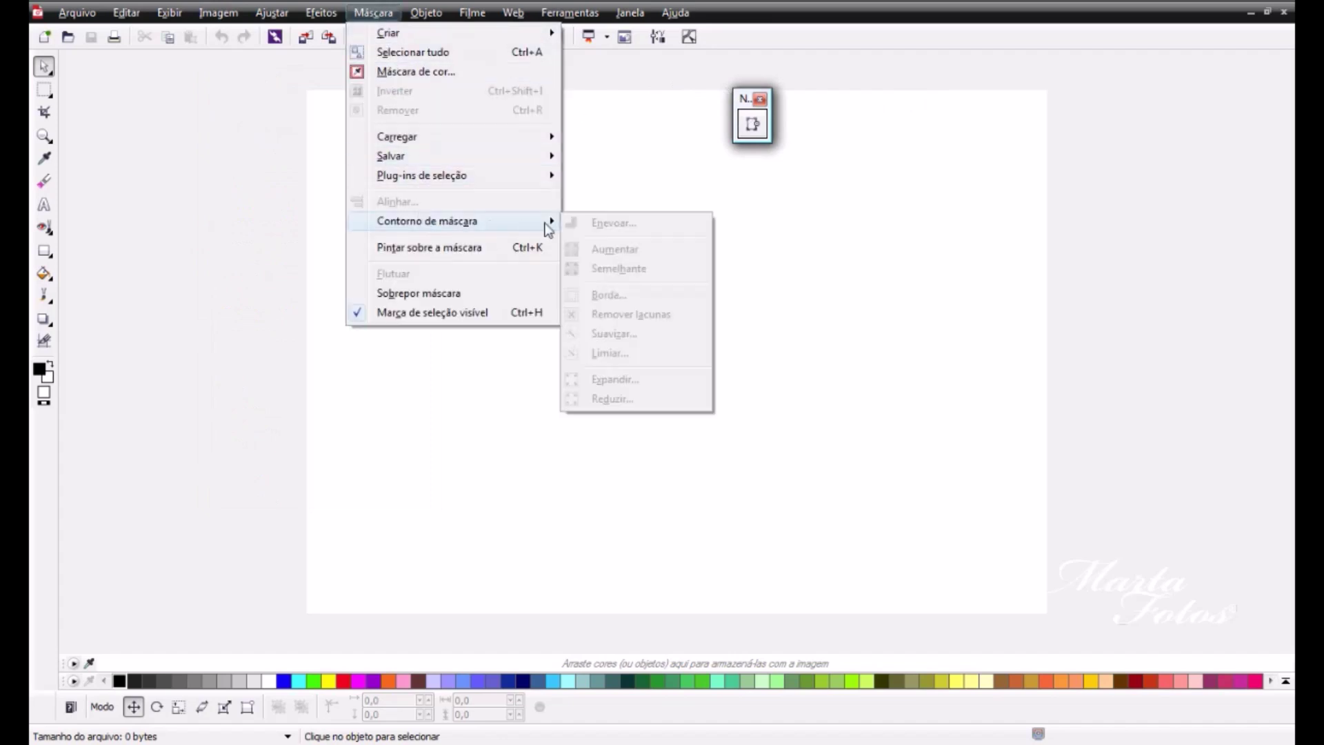
left_click_drag(602, 228, 844, 119)
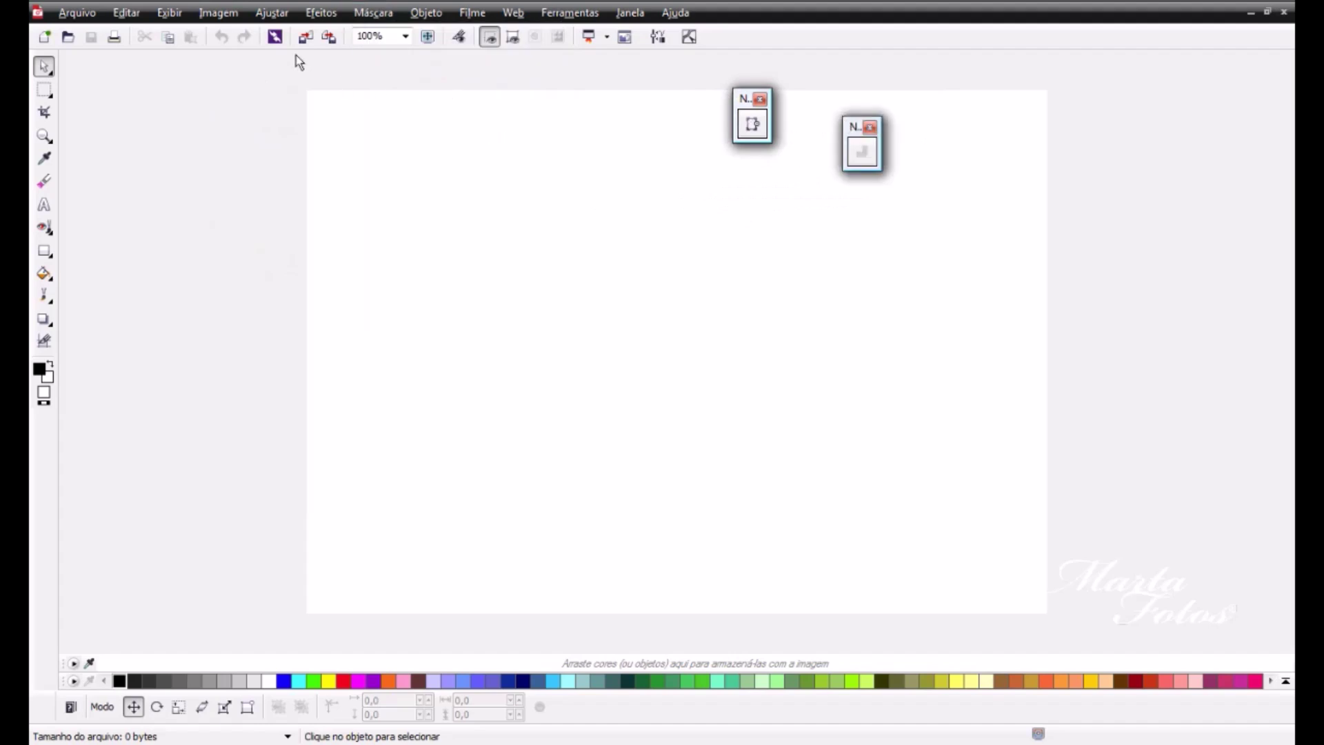
left_click(271, 13)
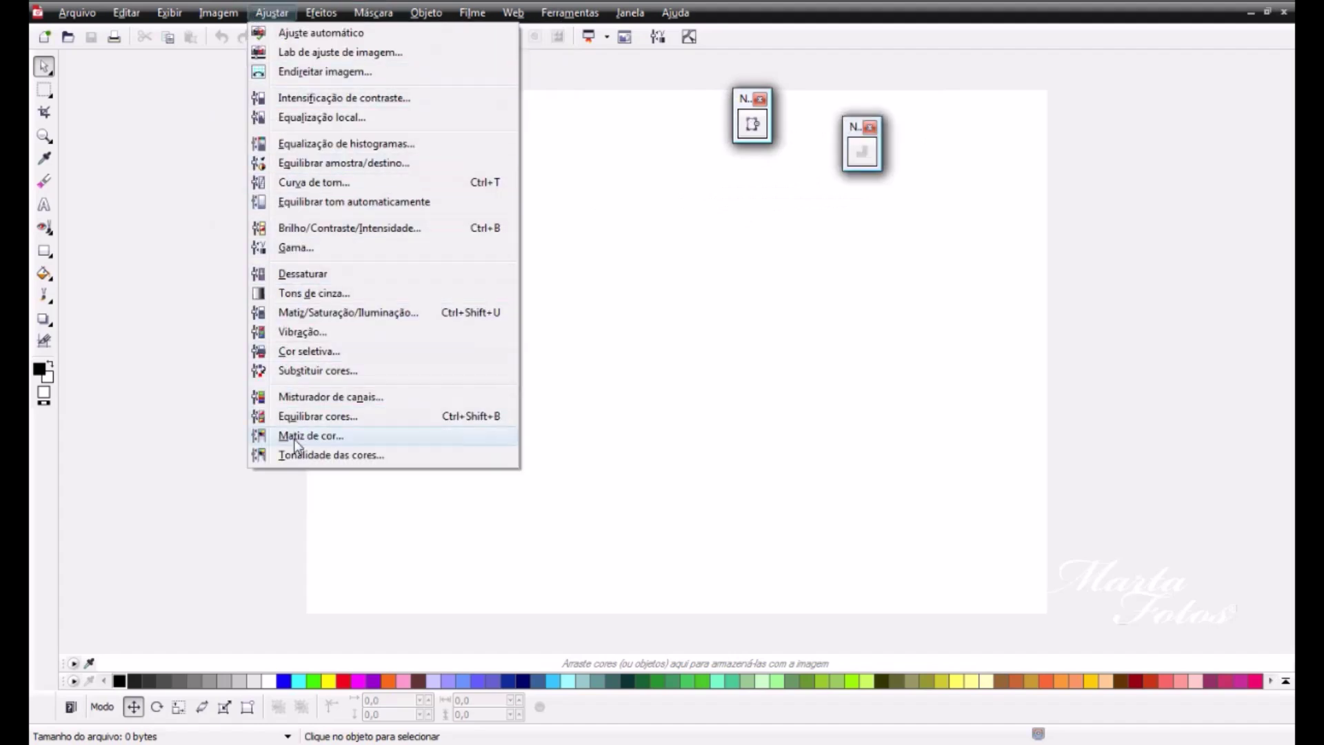
left_click_drag(294, 441, 765, 228)
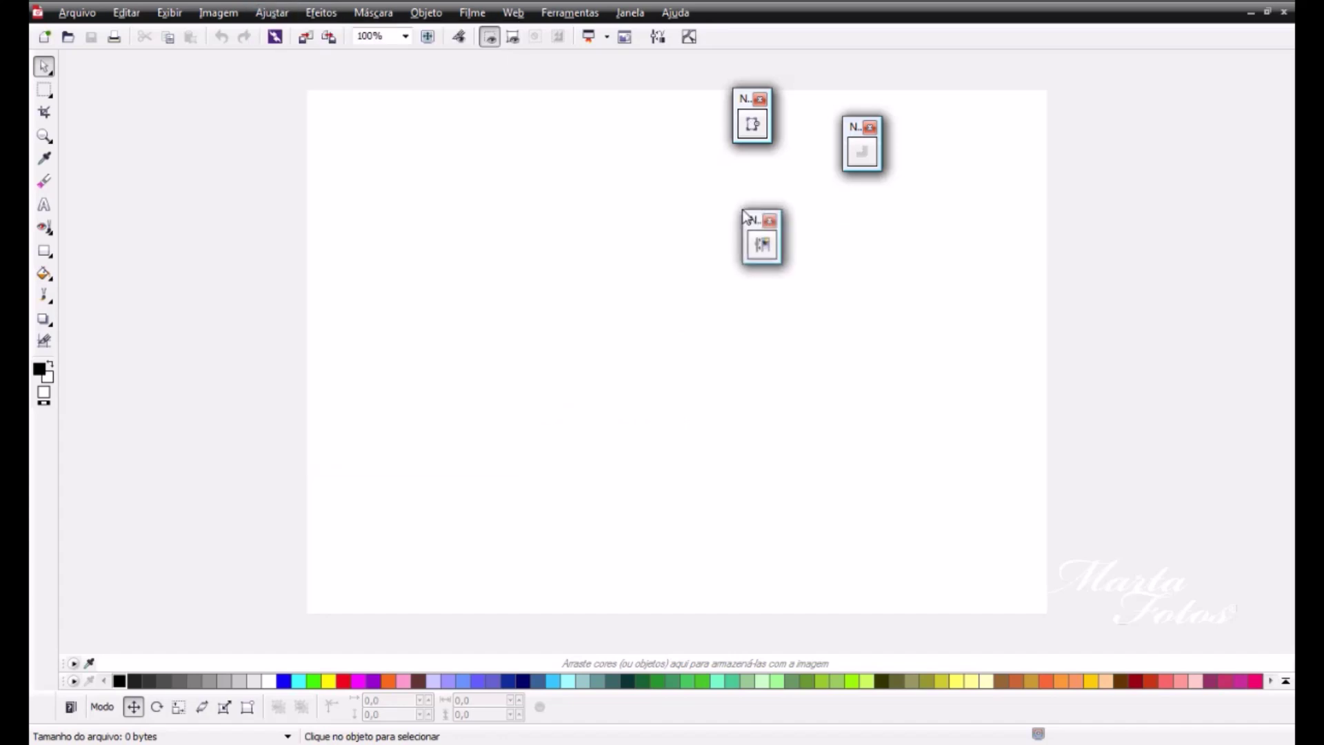
Step: Dock the three floating toolbars after the Aguçar icon, in the order Reamostrar, Enevoar, Matiz de cor
left_click_drag(748, 123, 720, 38)
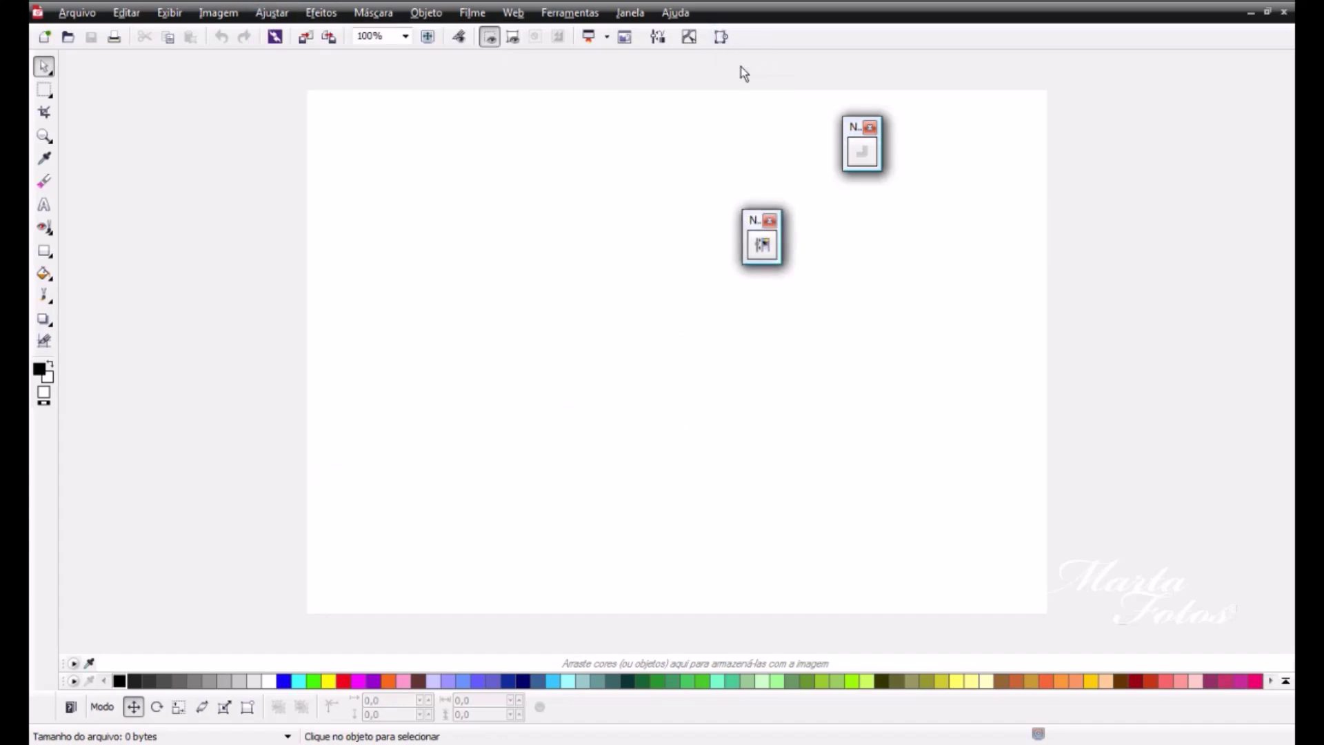
left_click_drag(857, 133, 740, 33)
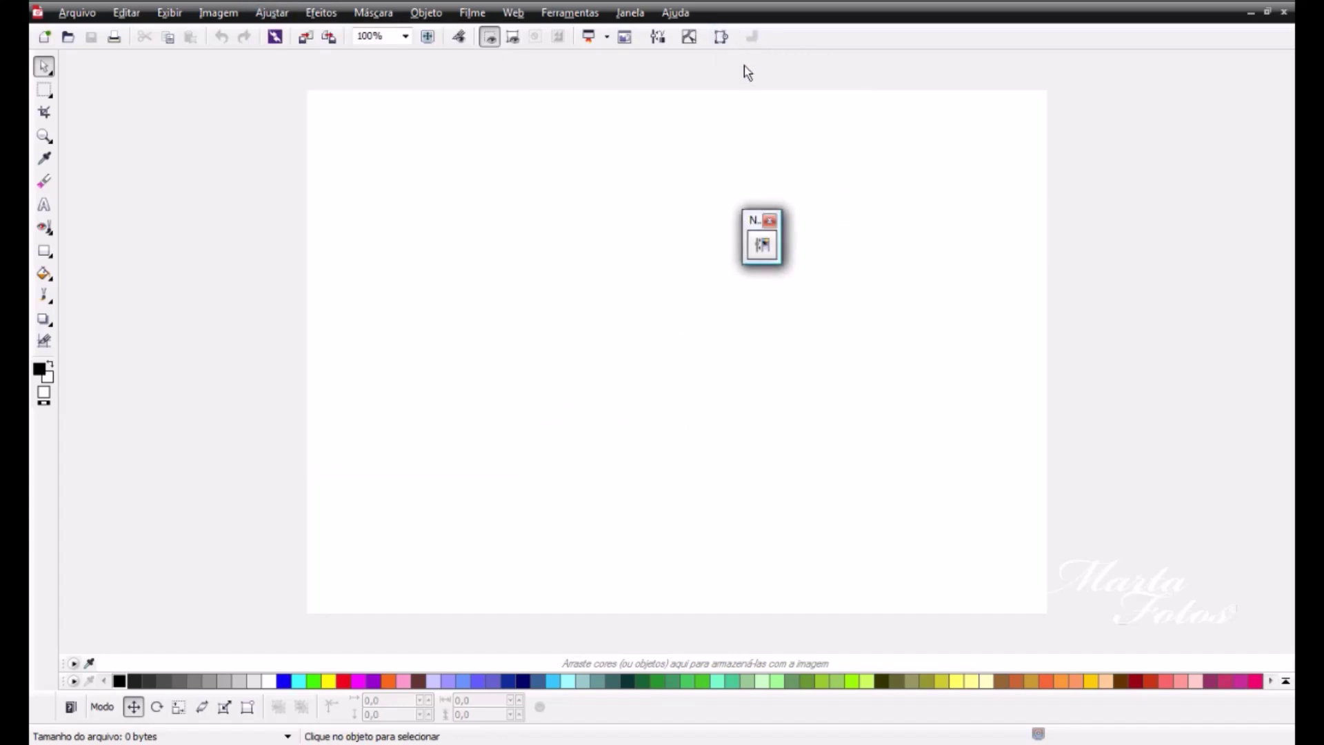
left_click_drag(757, 220, 778, 29)
Step: Hide the custom toolbar Nova barra de ferramentas 13 and show it again
right_click(830, 38)
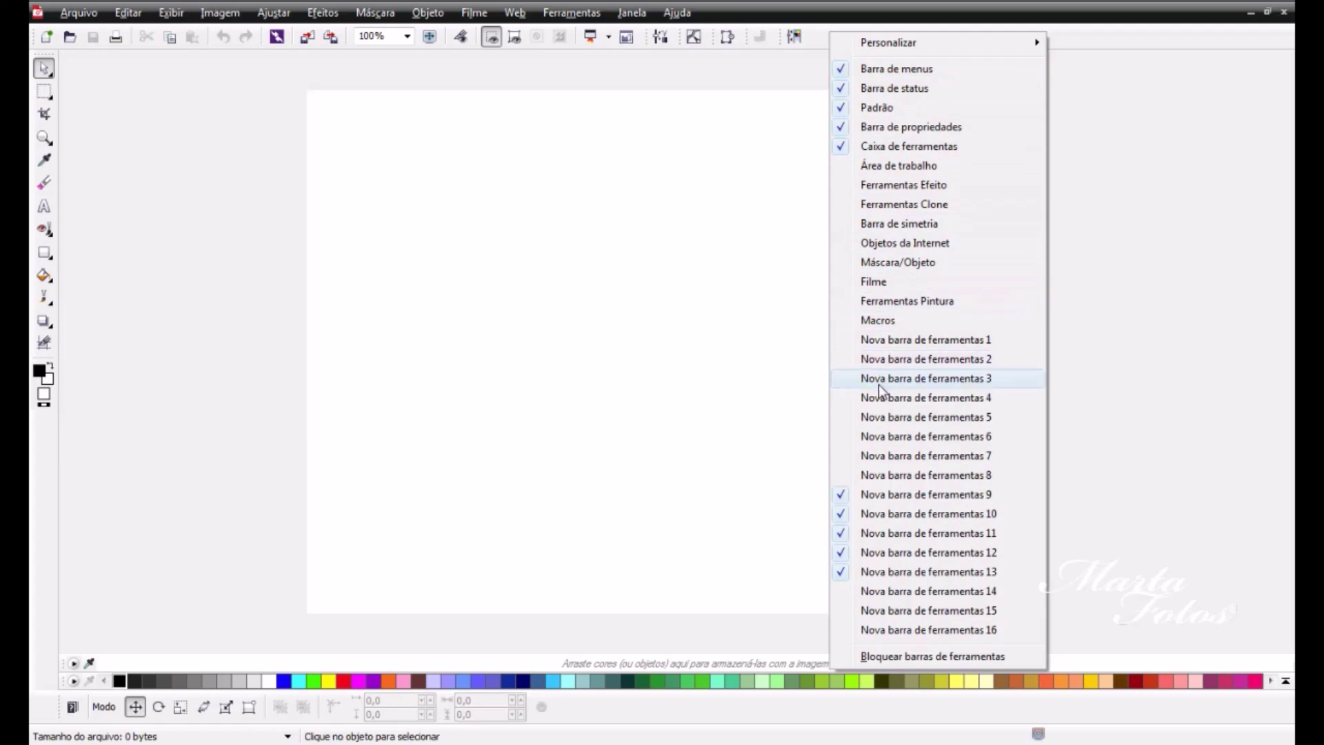
left_click(888, 572)
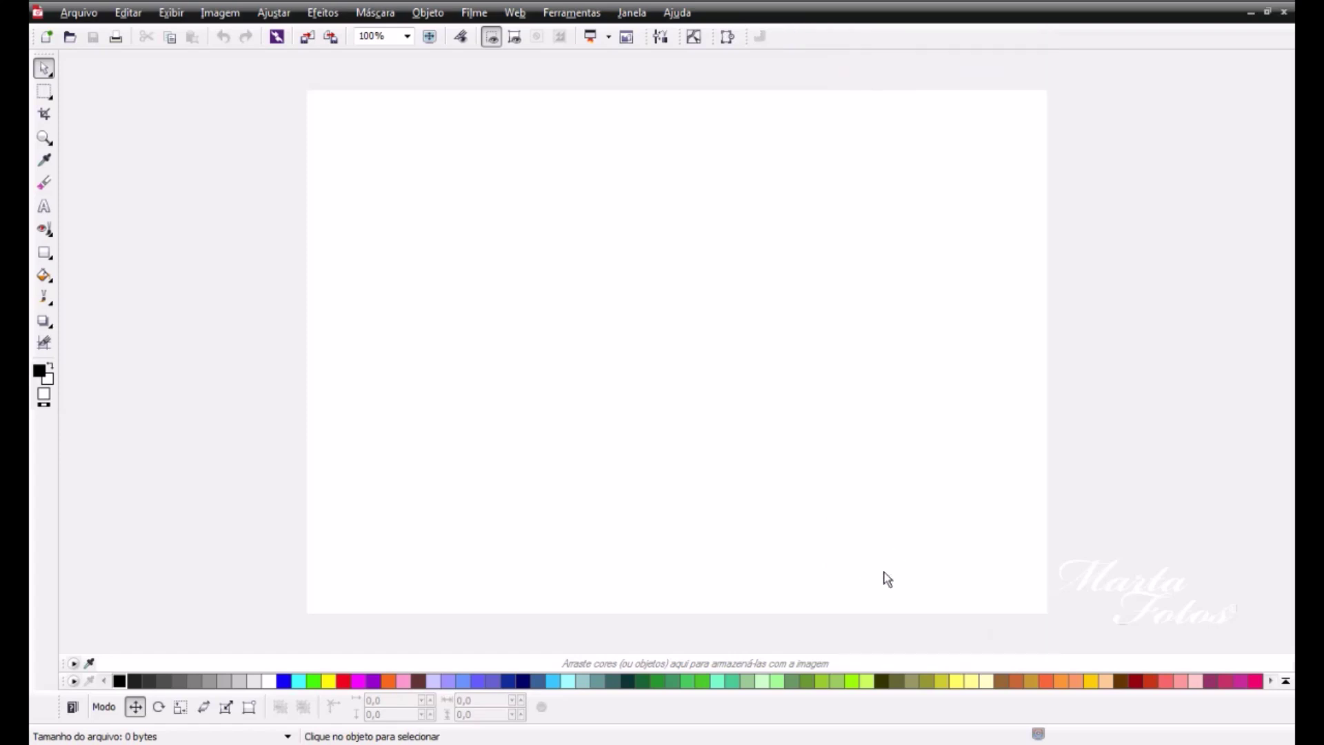
right_click(815, 38)
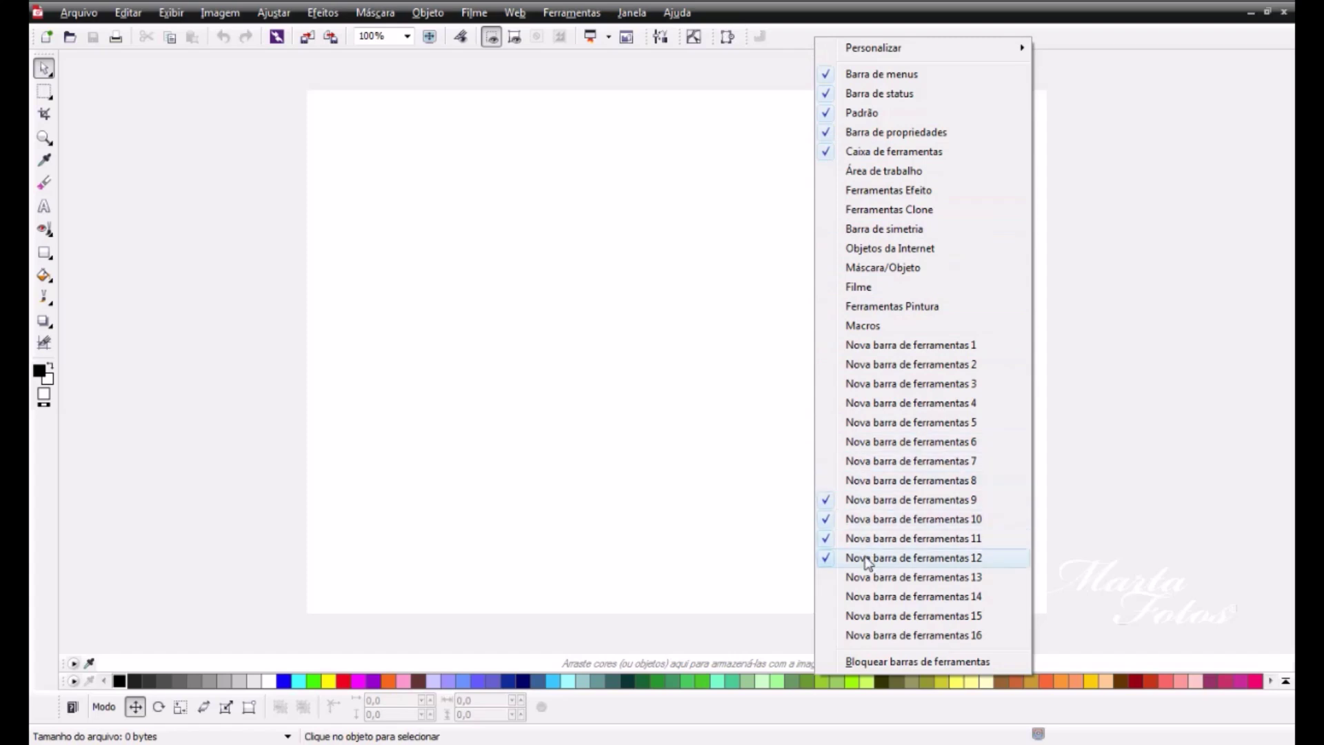
left_click(867, 580)
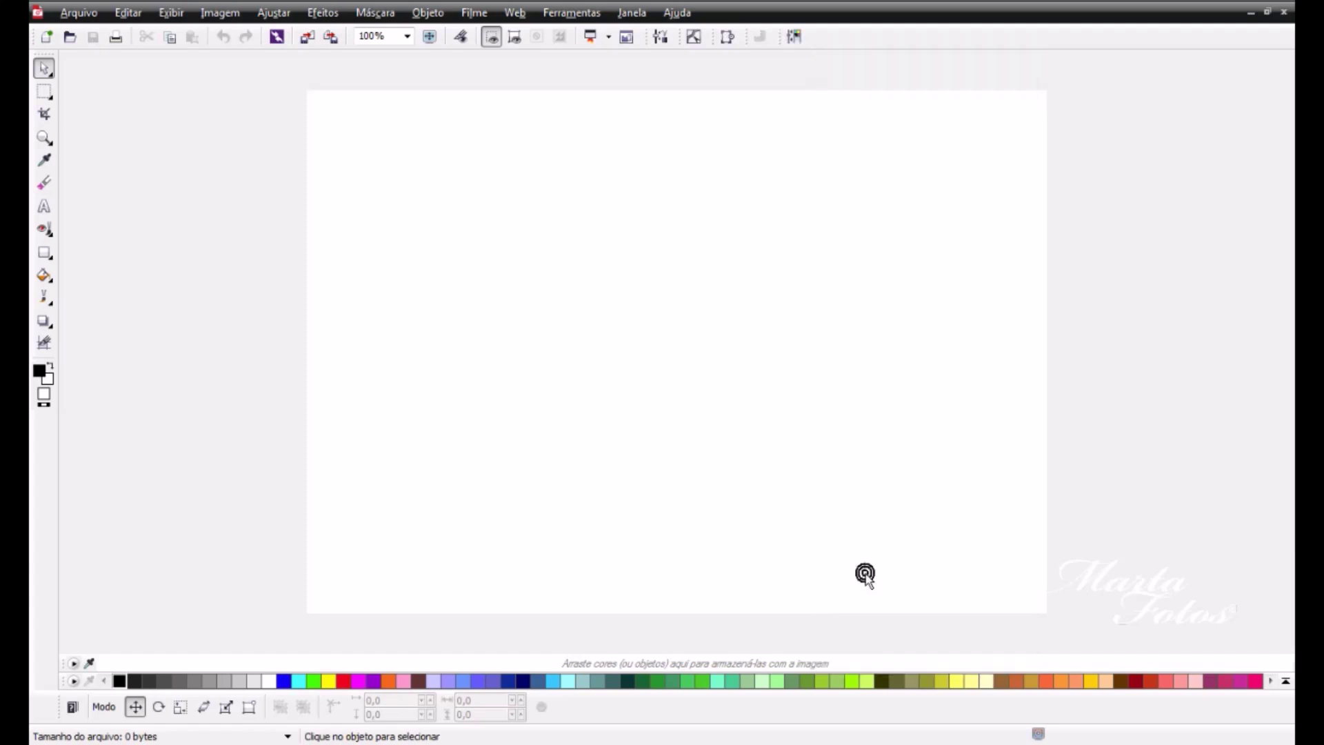
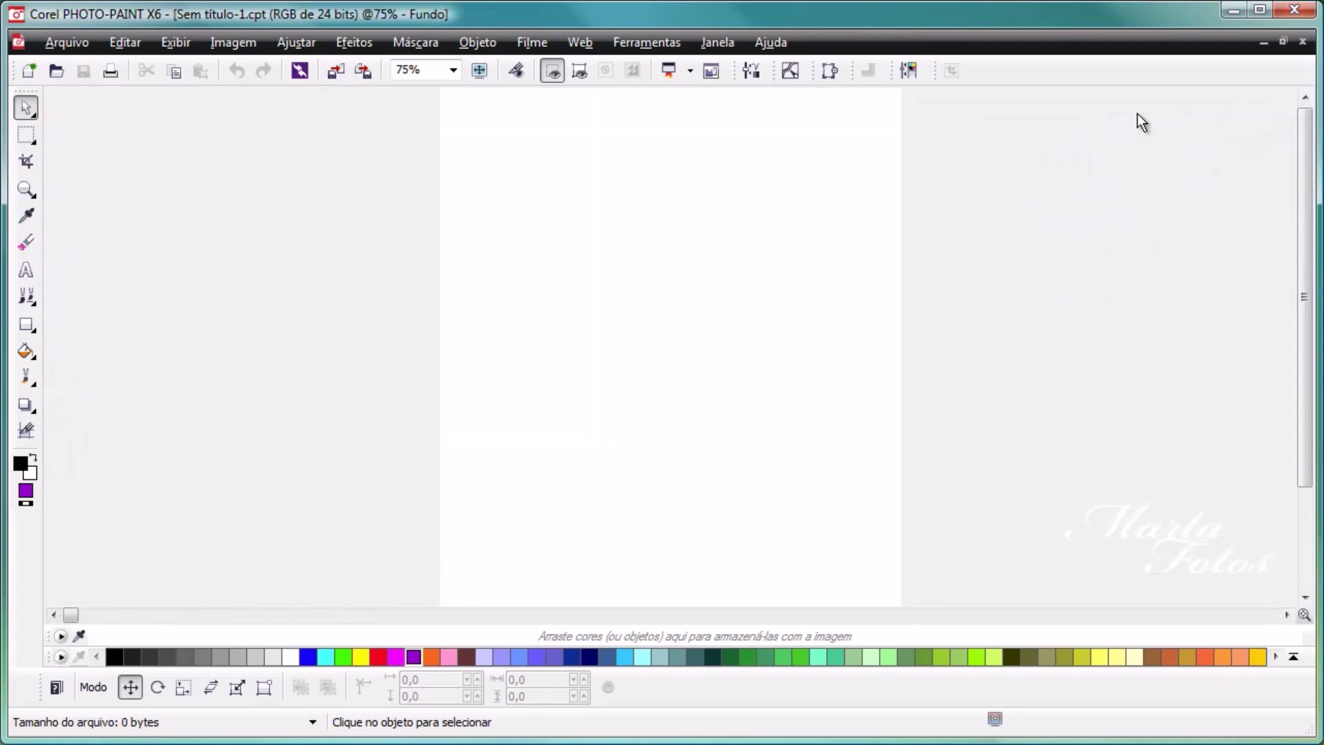
Step: Bring up aula.jpg, take both documents out of maximized view, and place Sem título-1.cpt and aula.jpg next to each other
left_click(1284, 42)
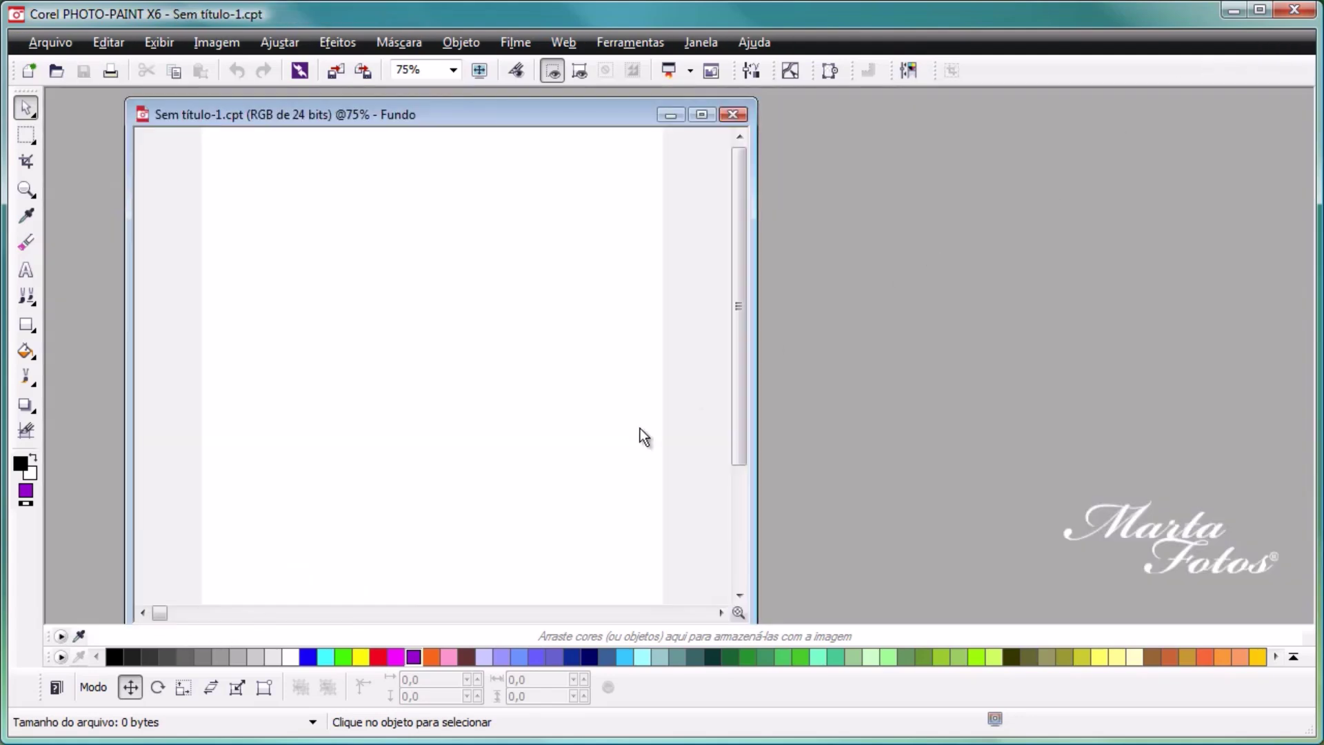
left_click_drag(345, 115, 692, 130)
left_click(325, 610)
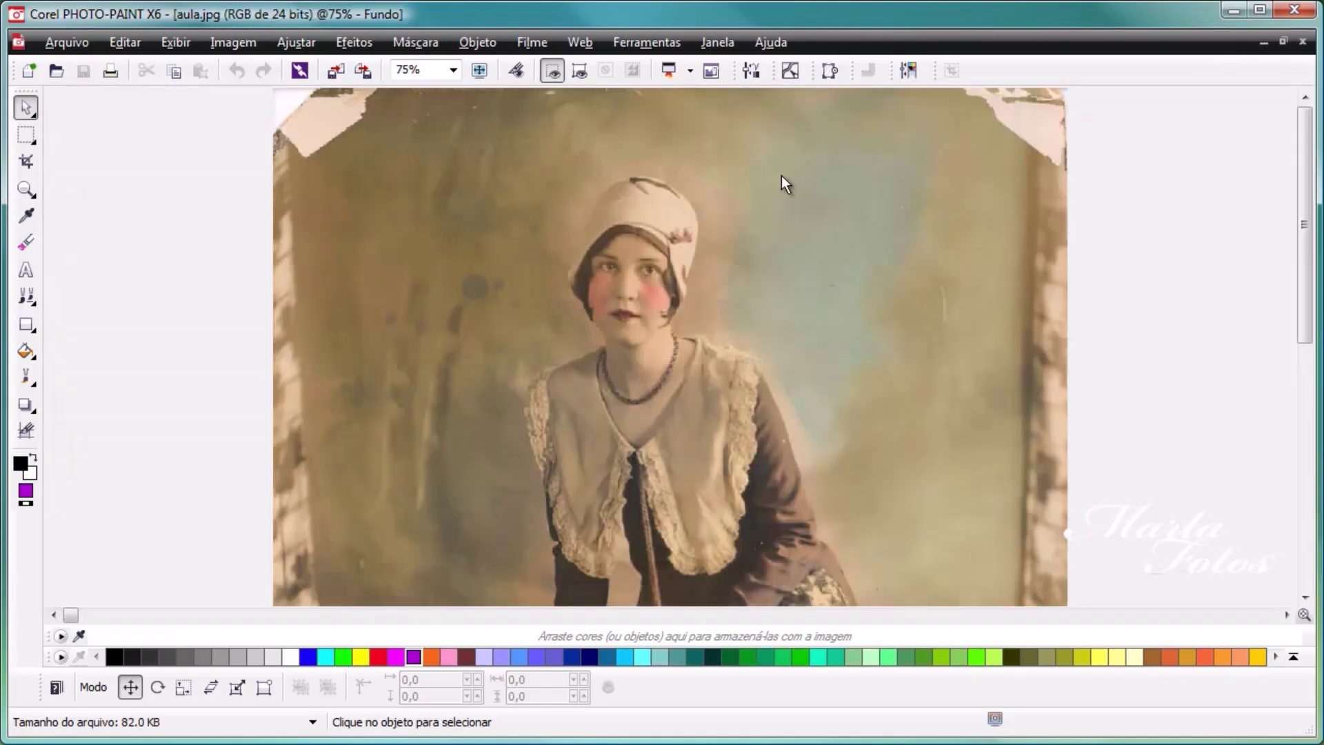
left_click(1284, 42)
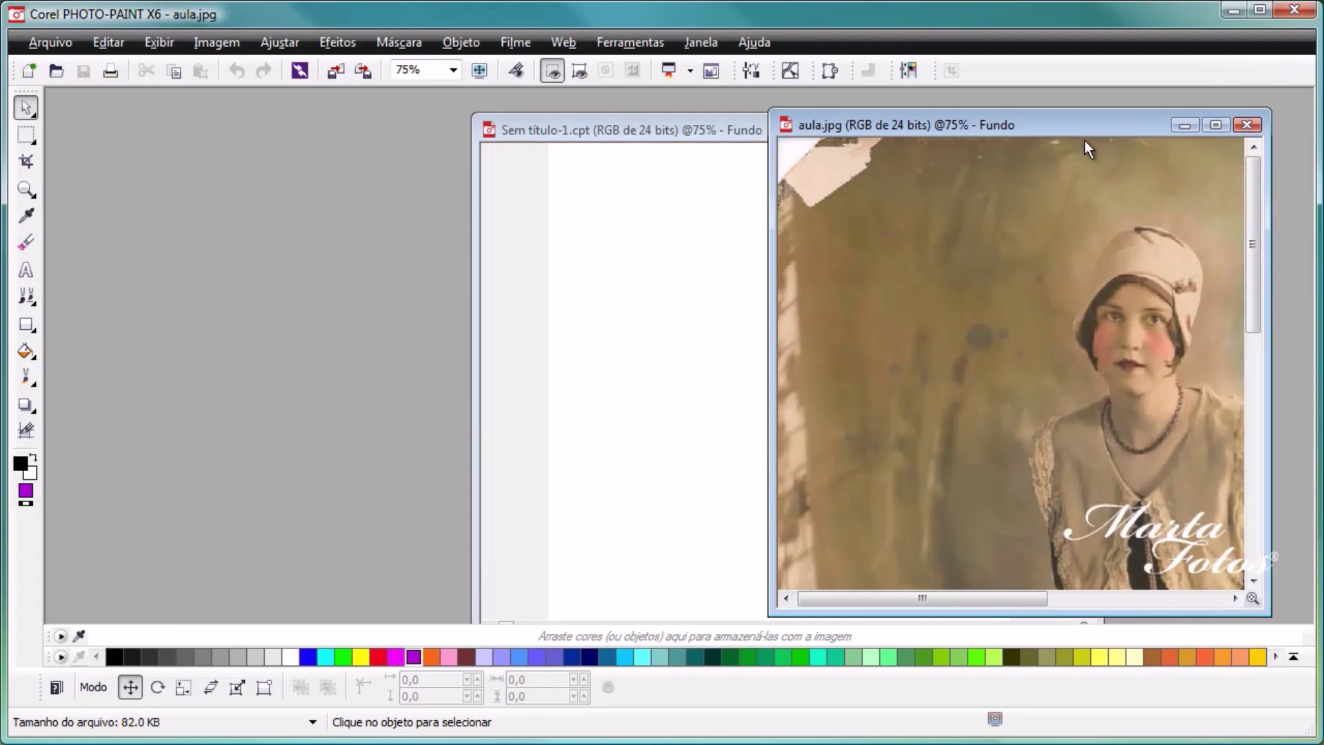
left_click_drag(739, 138, 309, 131)
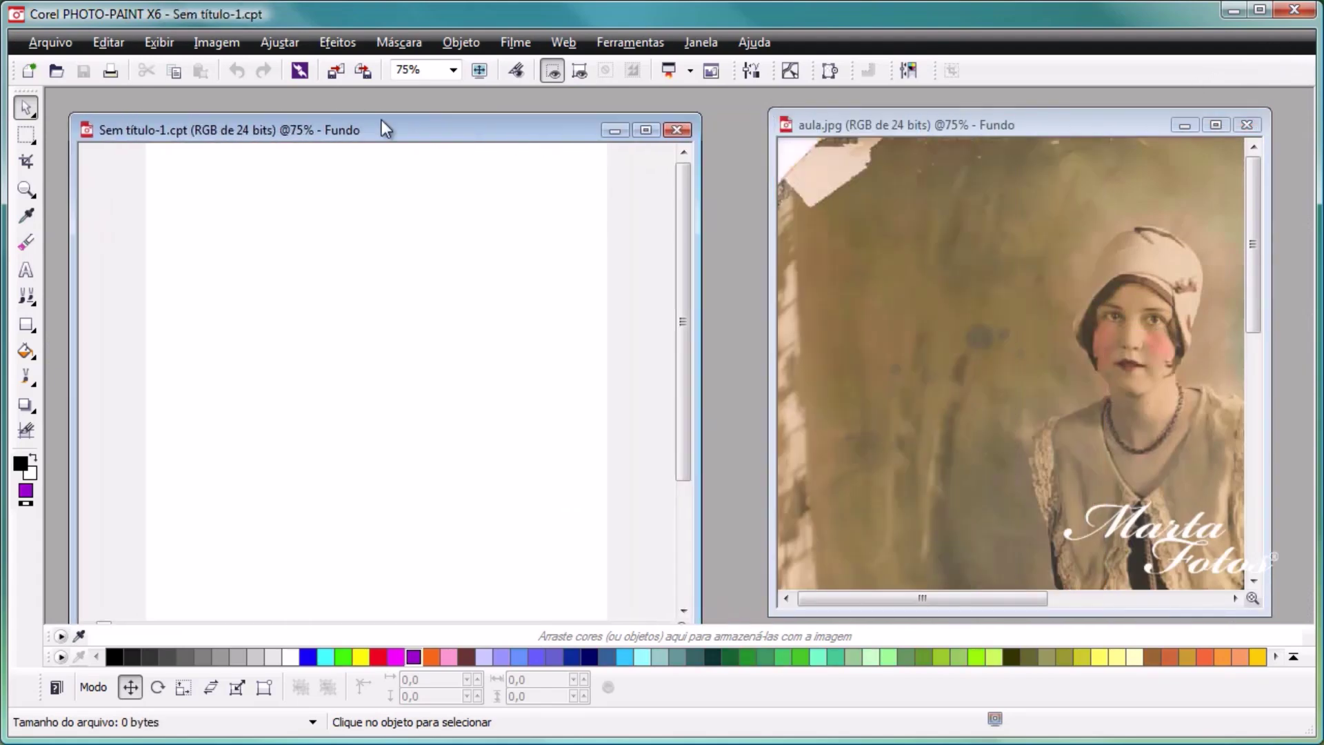
Step: Tile the two document windows vertically and alternate the active window between aula.jpg and Sem título-1.cpt, finishing on the blank document
left_click(701, 43)
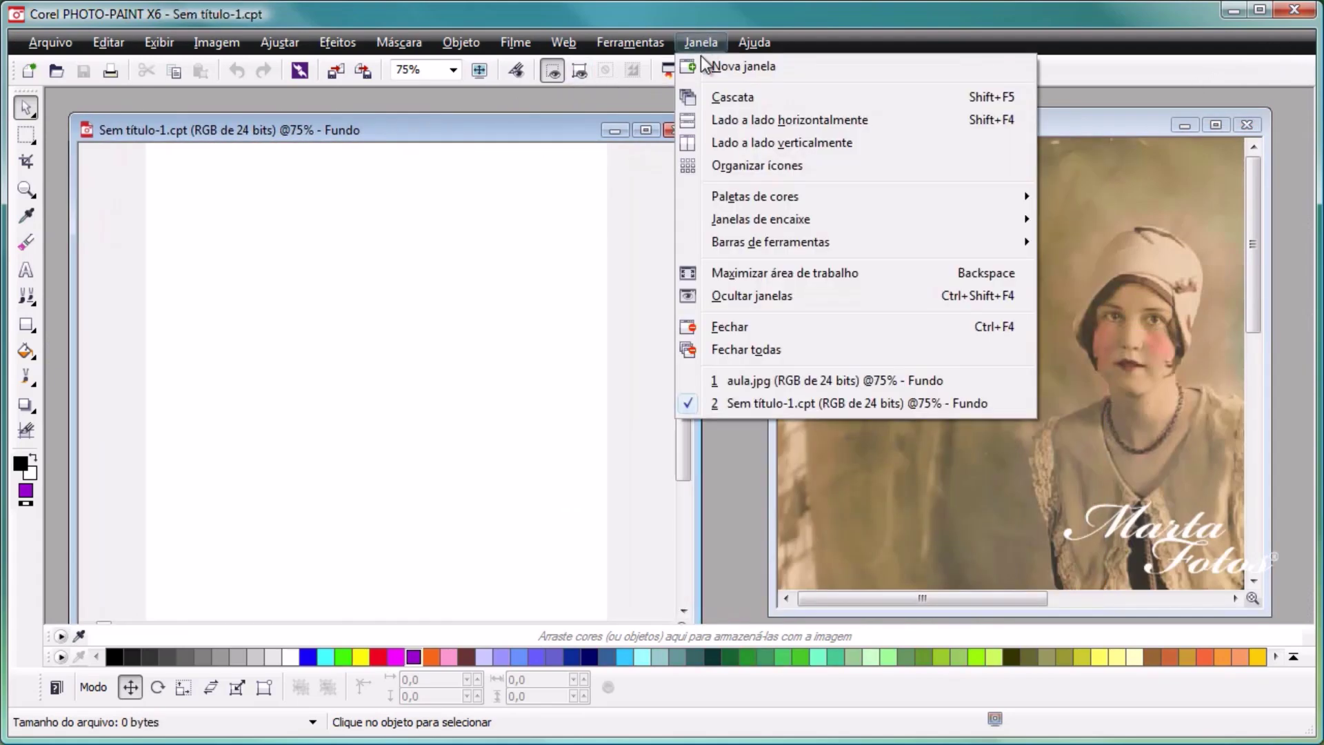
left_click(727, 142)
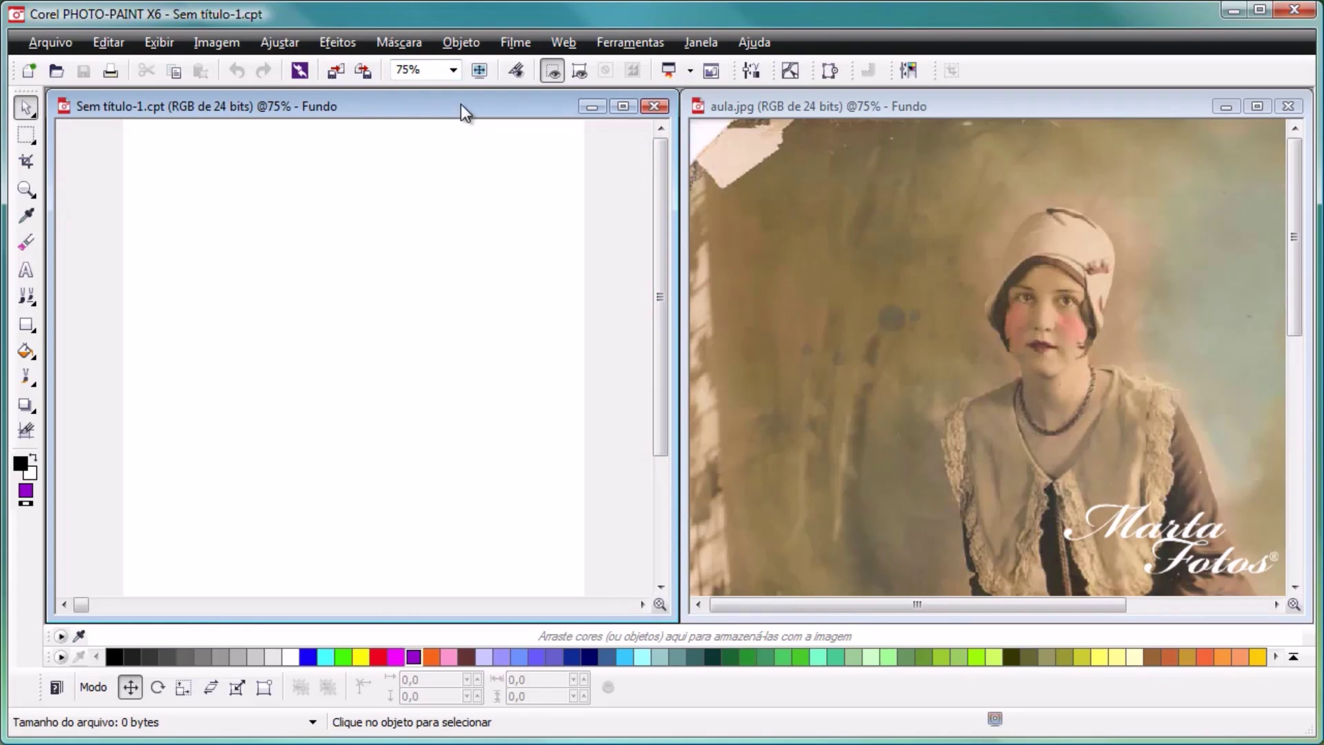
left_click(771, 106)
left_click(506, 108)
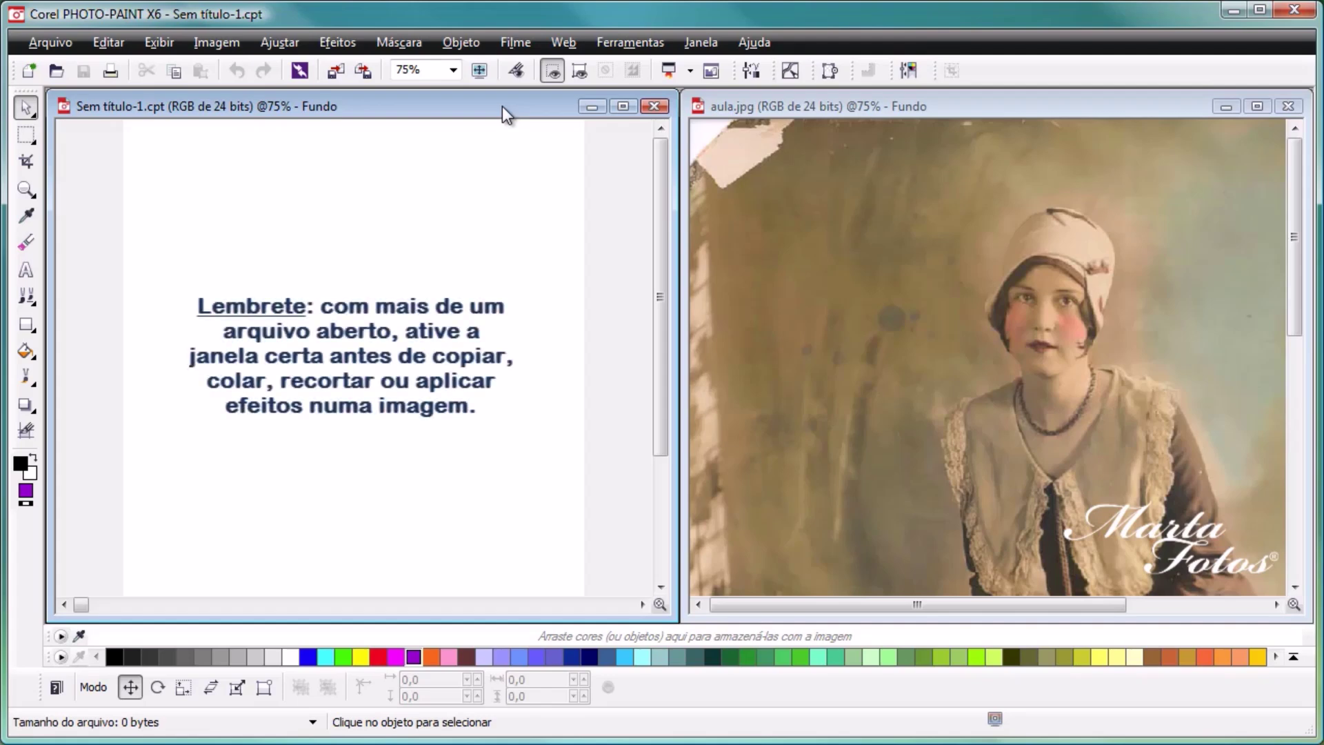
left_click(763, 221)
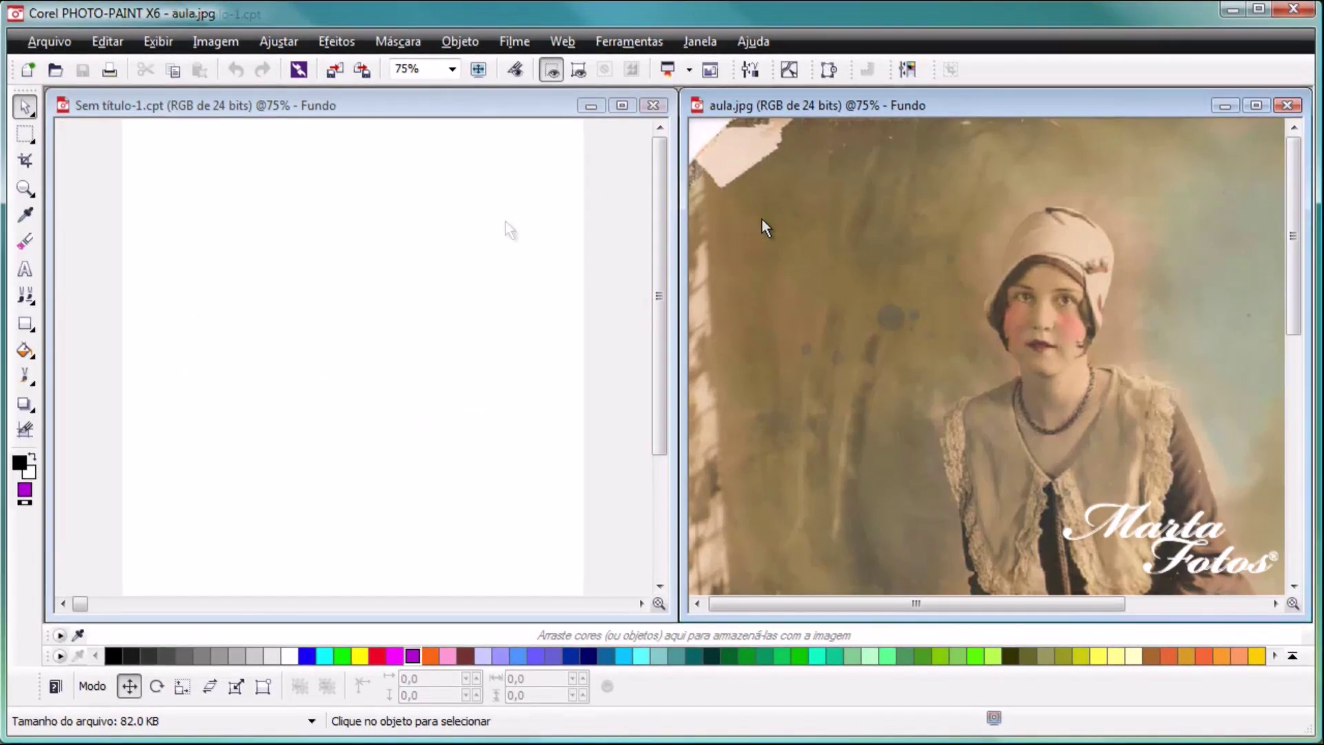
left_click(507, 227)
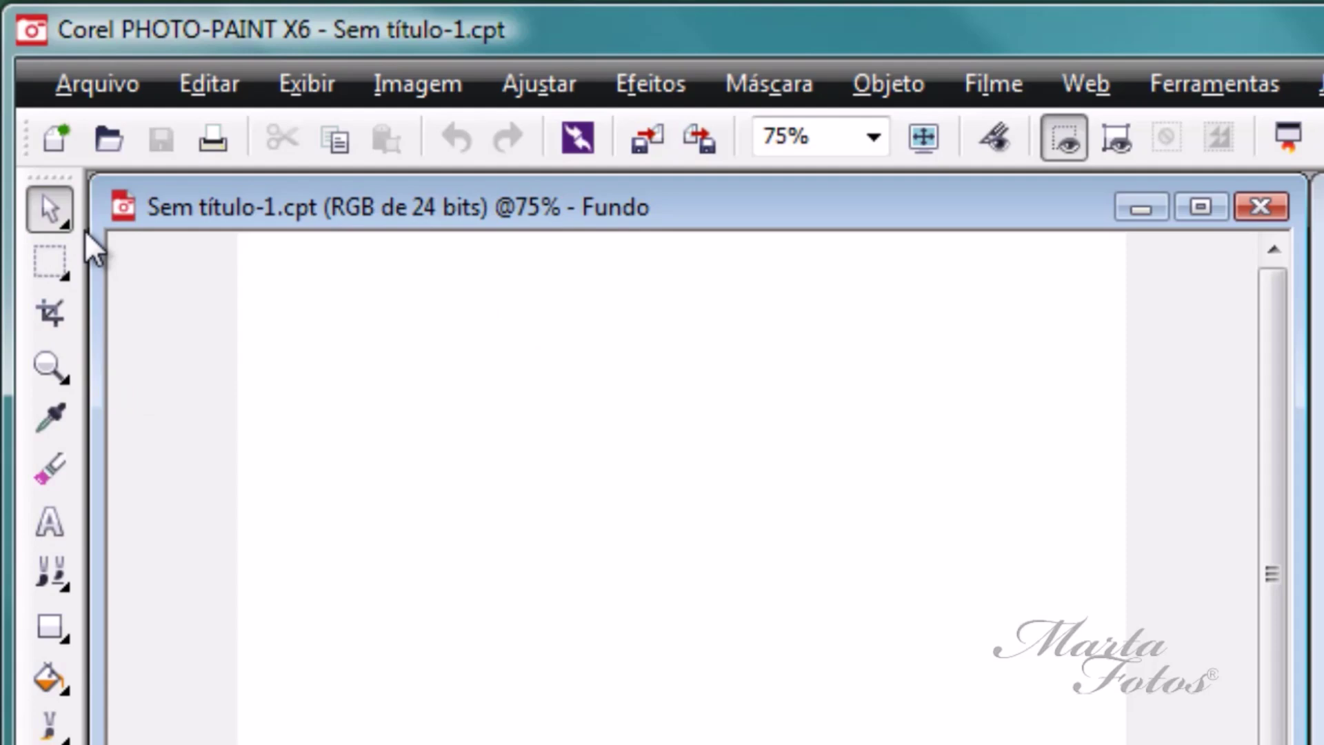
Step: With the rectangle mask in normal mode, draw three successive rectangular masks on the blank page, the last one in its upper-middle area
left_click(53, 210)
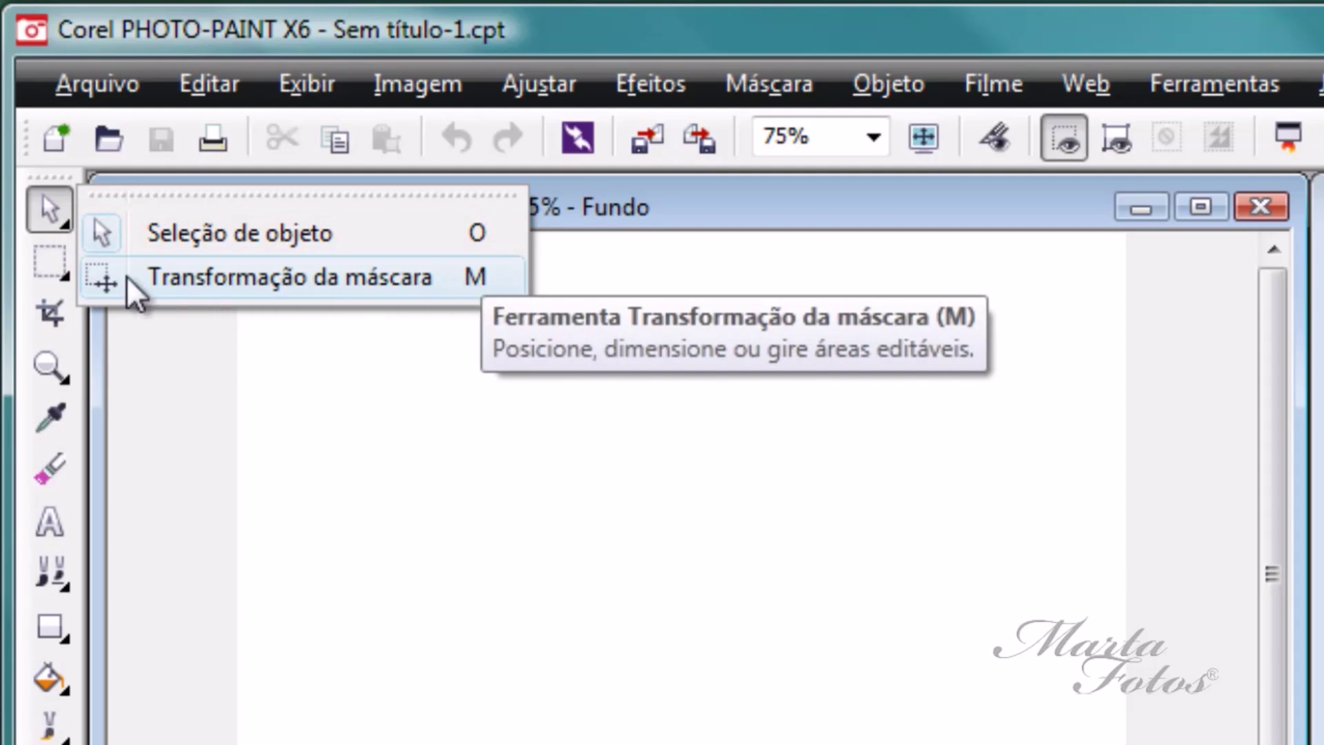
left_click(57, 272)
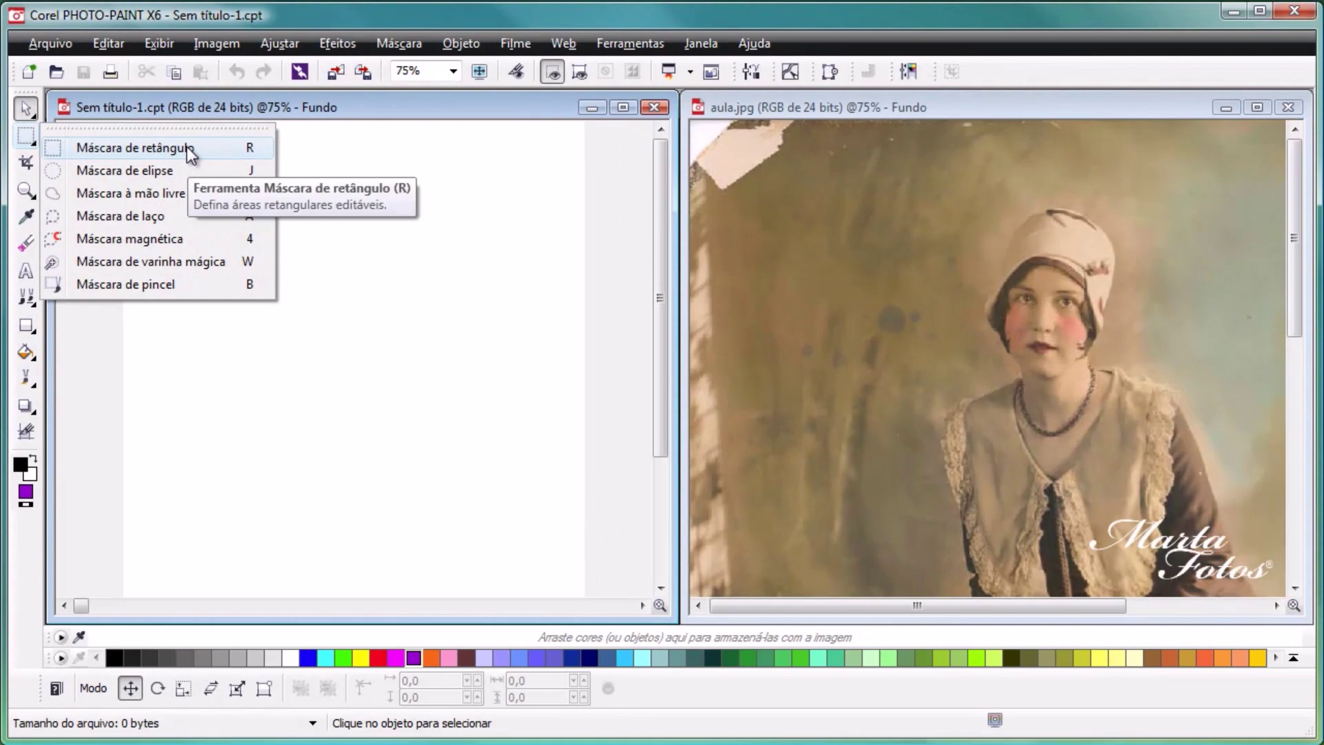
left_click(190, 151)
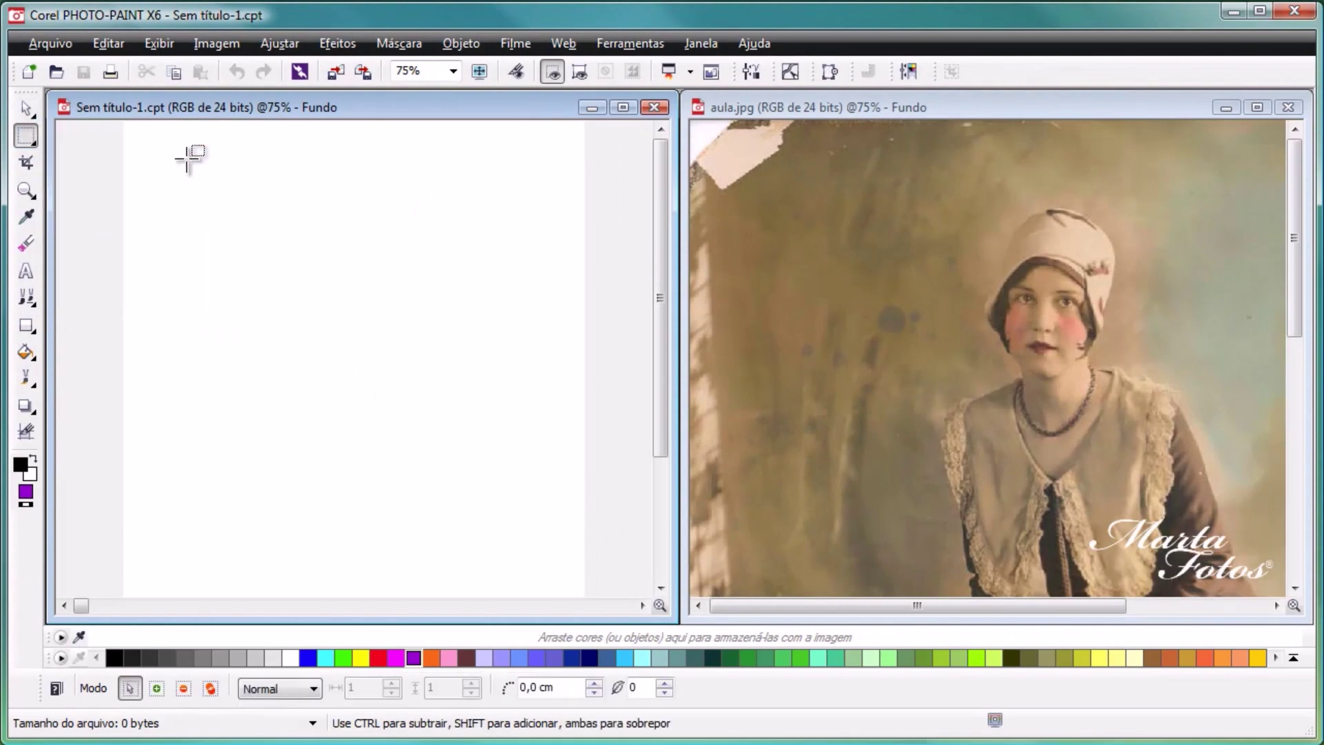
left_click_drag(186, 159, 436, 407)
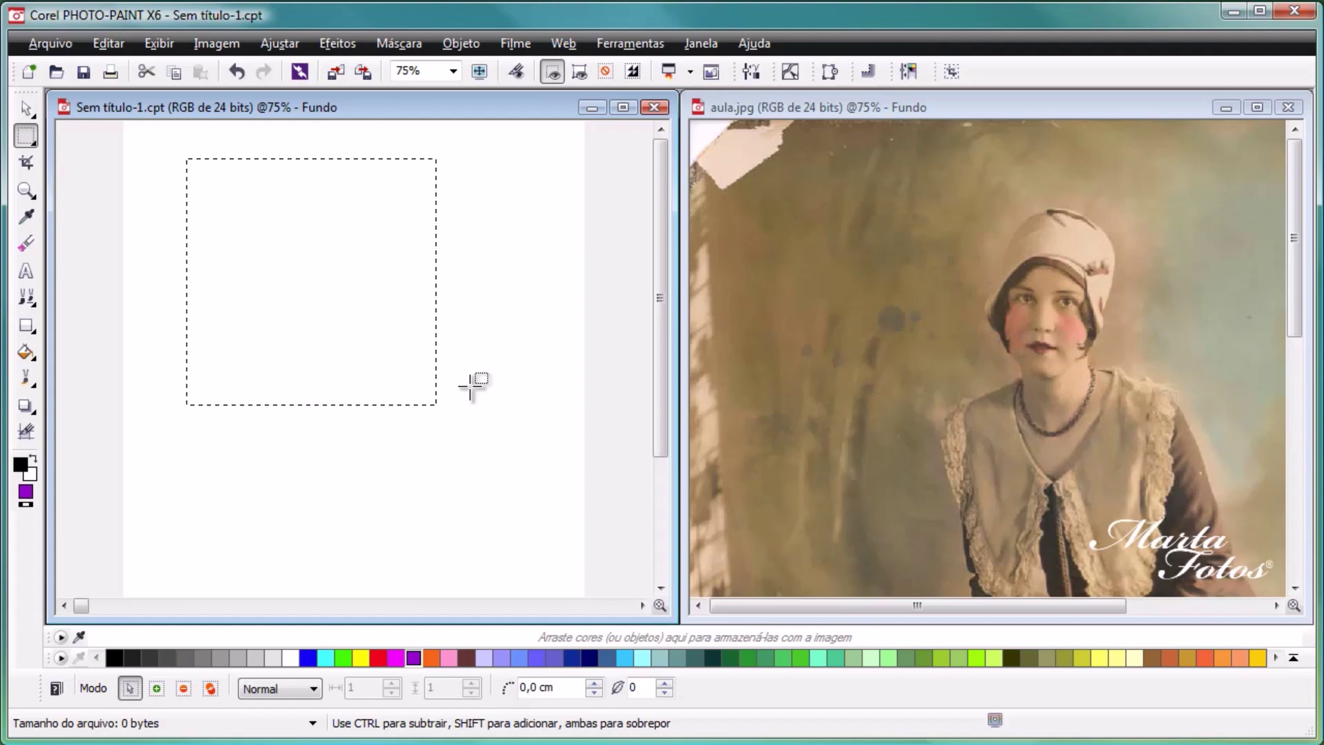
left_click_drag(471, 386, 552, 540)
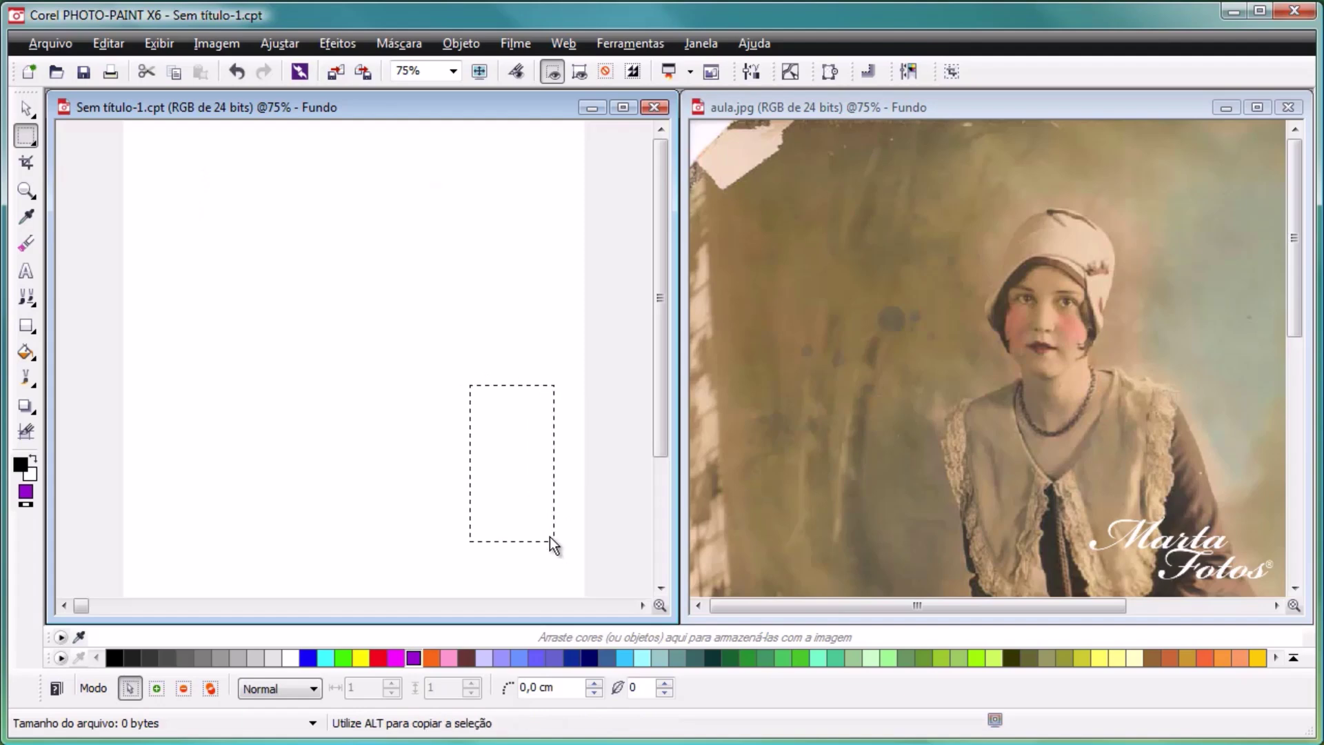
left_click_drag(208, 227, 422, 417)
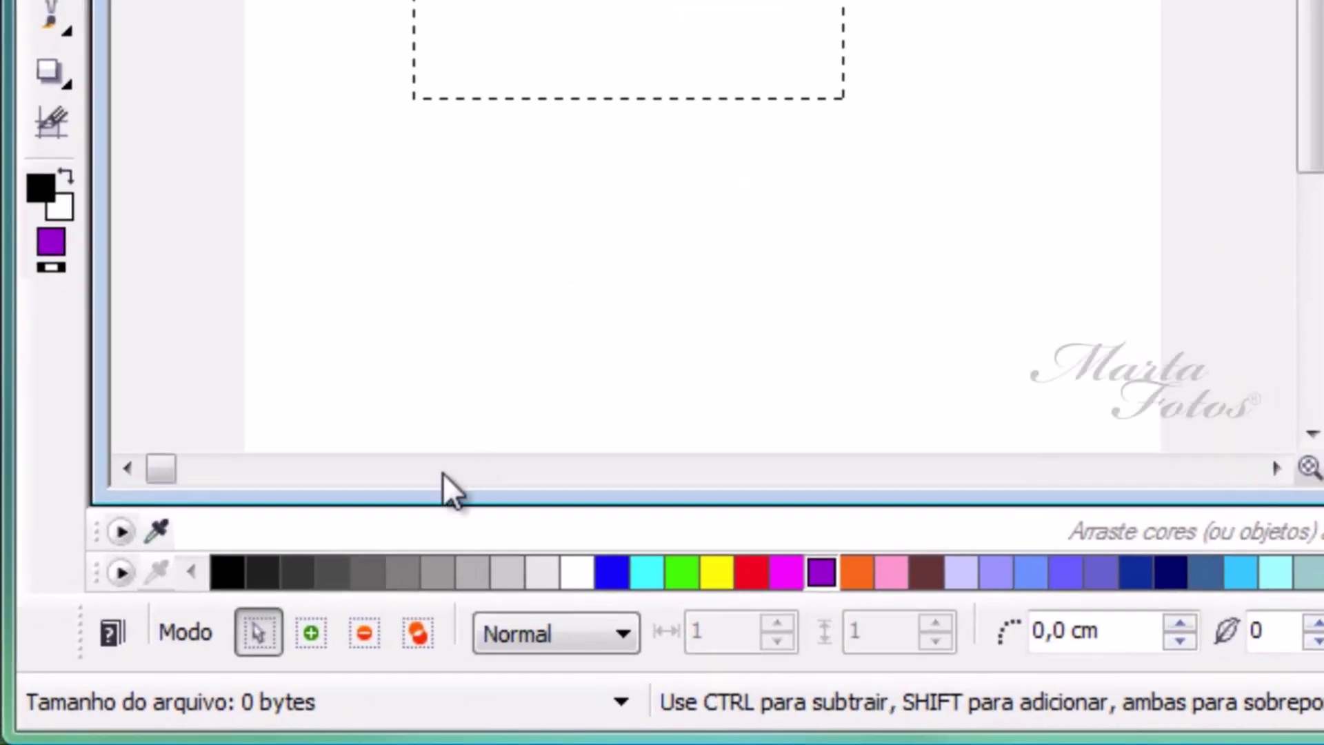
Step: In additive mode, add two separate rectangles below and at the lower right of the mask, plus a third overlapping all of them
left_click(311, 633)
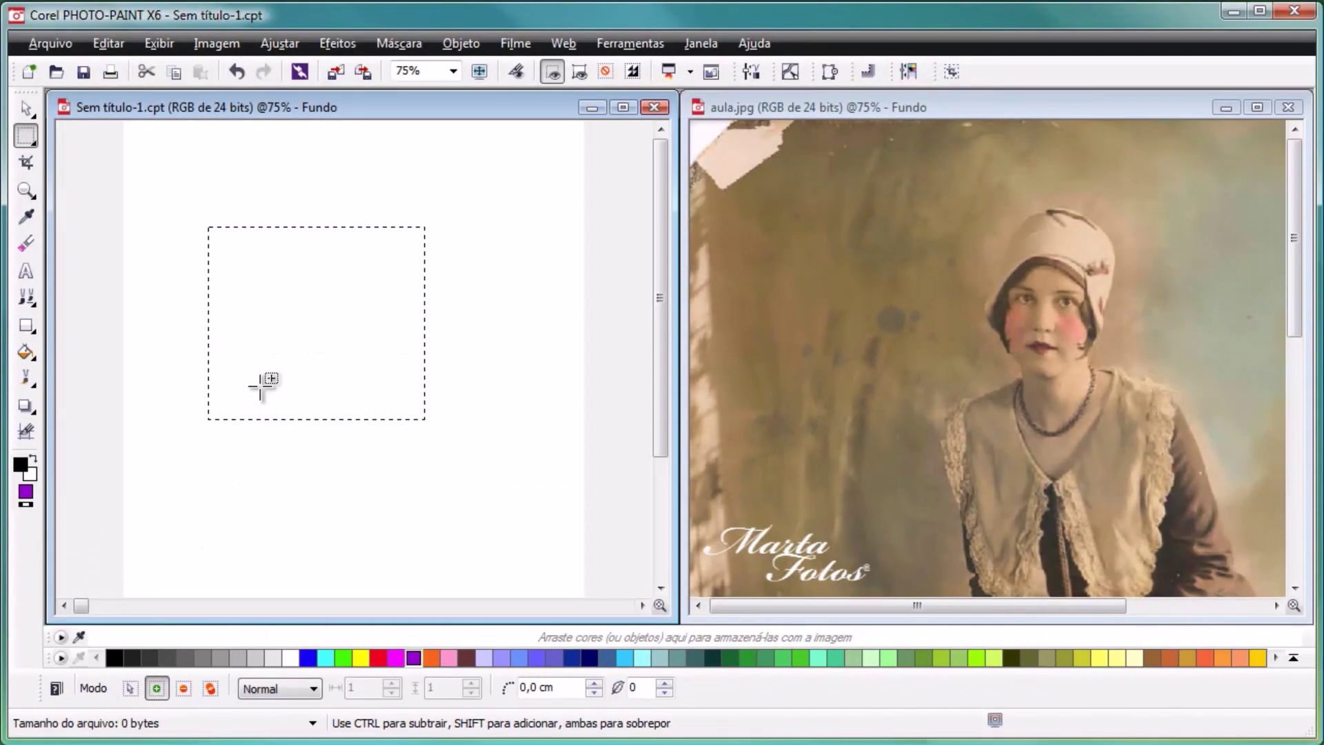
left_click_drag(257, 435, 399, 543)
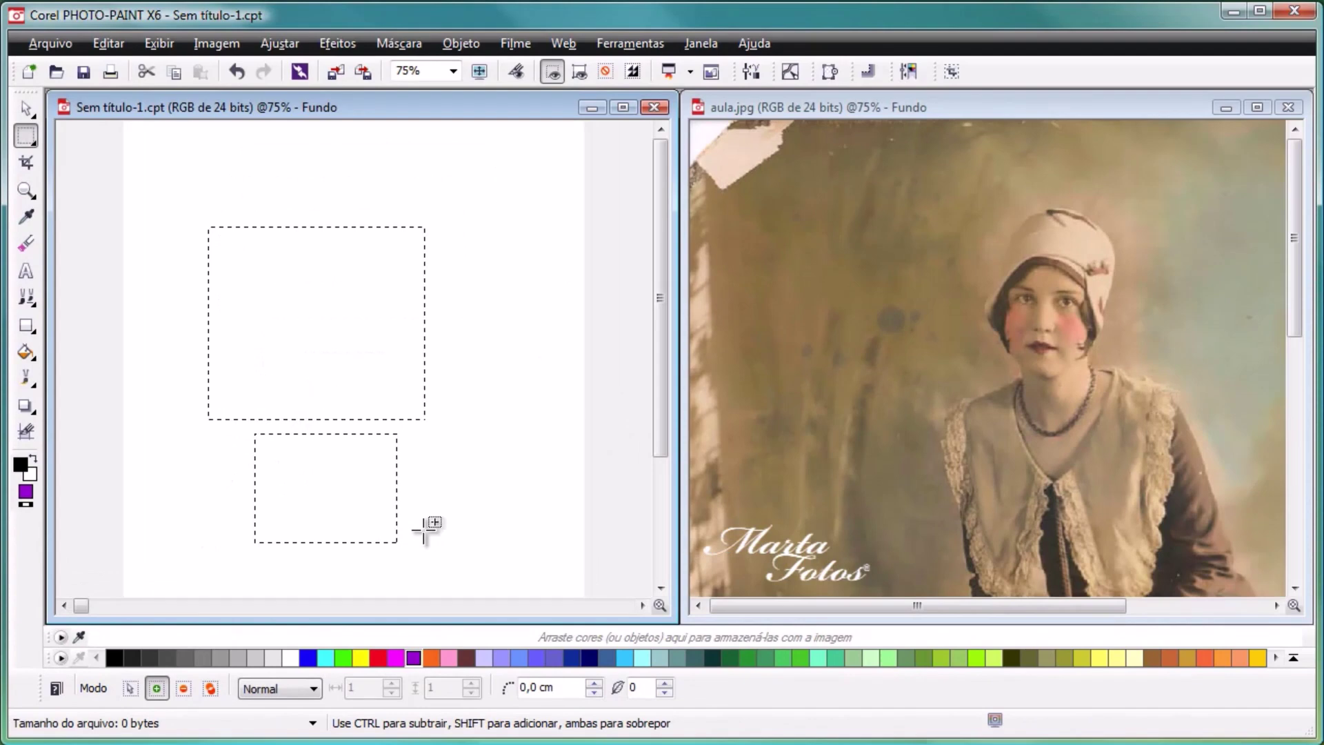
left_click_drag(457, 388, 554, 536)
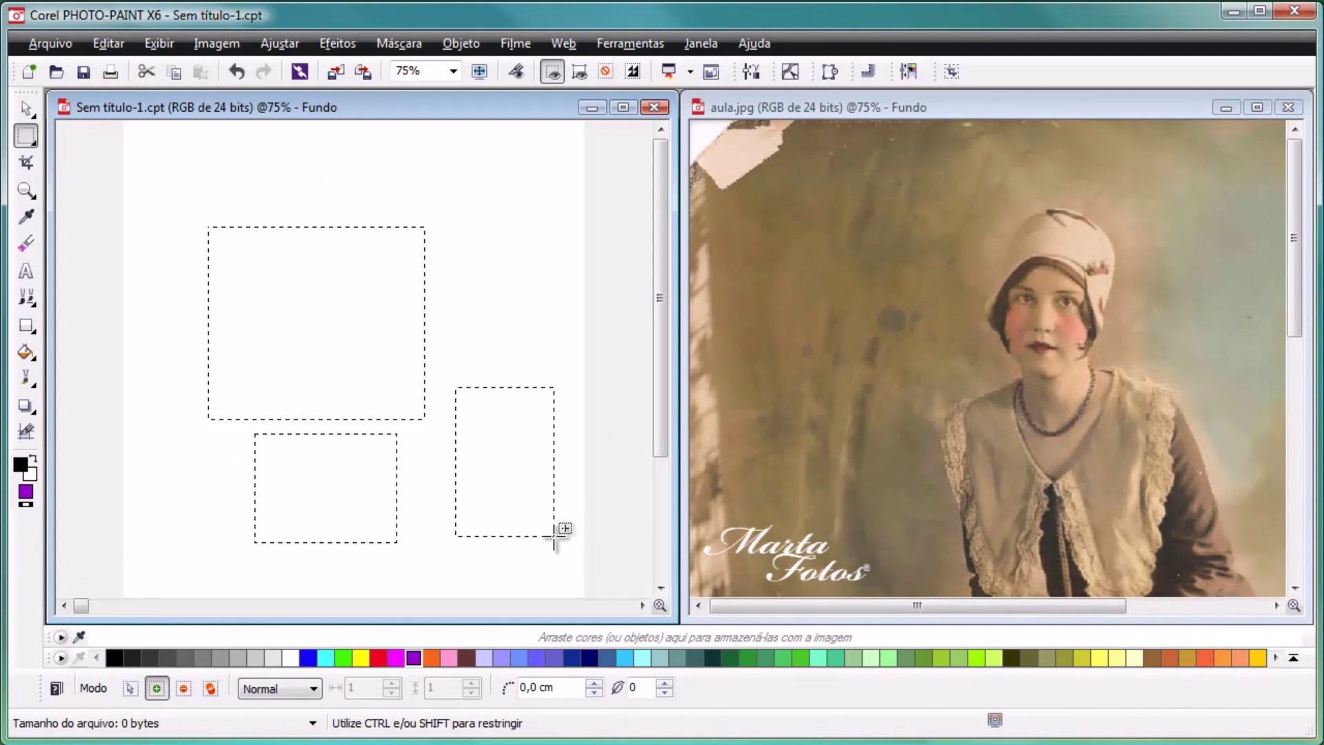
left_click_drag(336, 319, 498, 483)
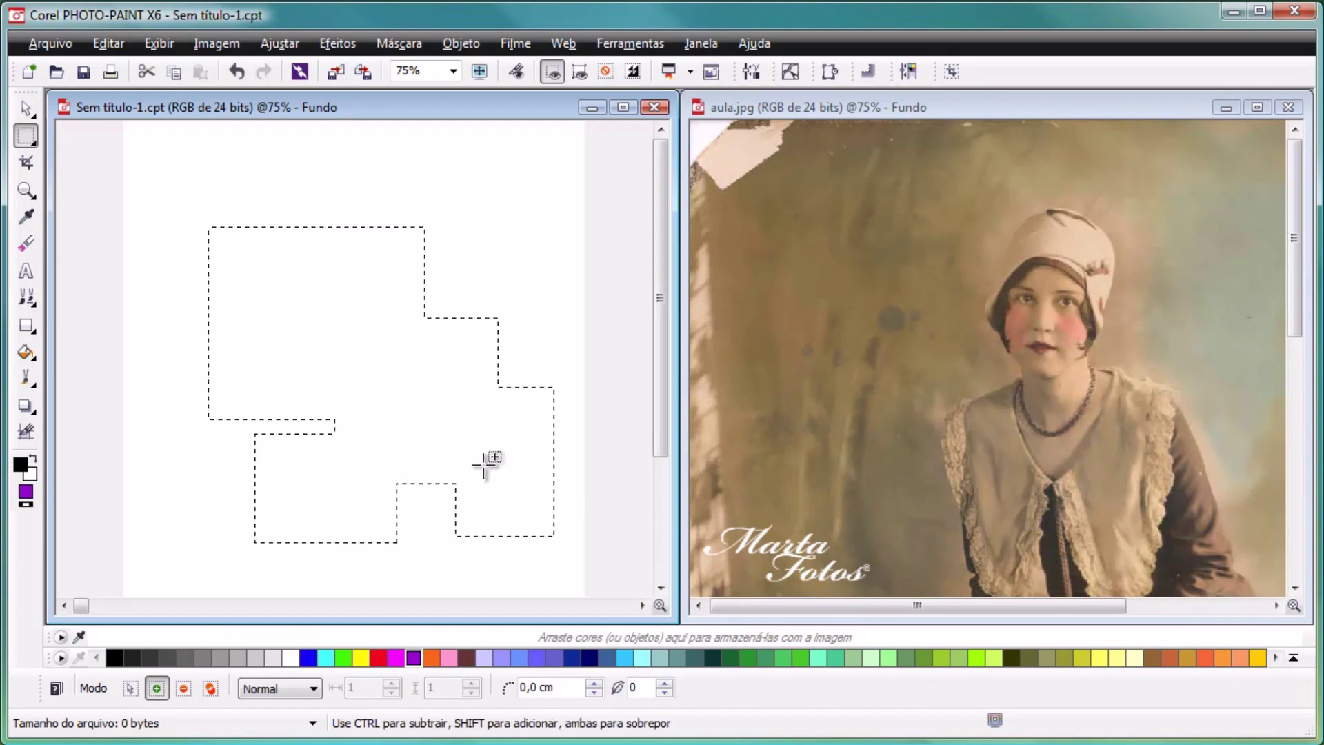
Step: In subtractive mode, cut rectangles from the upper block's lower-left corner, its interior, and the stepped right side of the mask
left_click(183, 688)
left_click_drag(205, 370, 256, 436)
left_click_drag(256, 435, 256, 435)
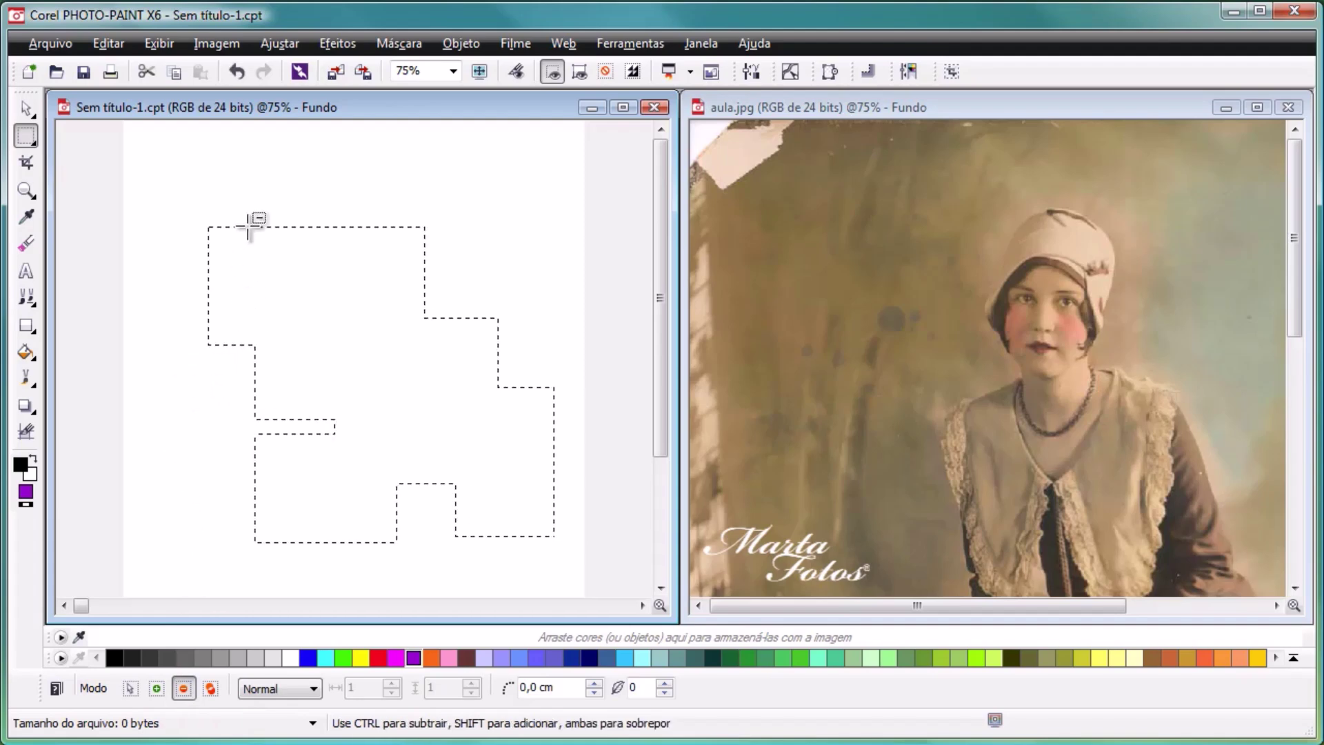
left_click_drag(263, 234, 263, 247)
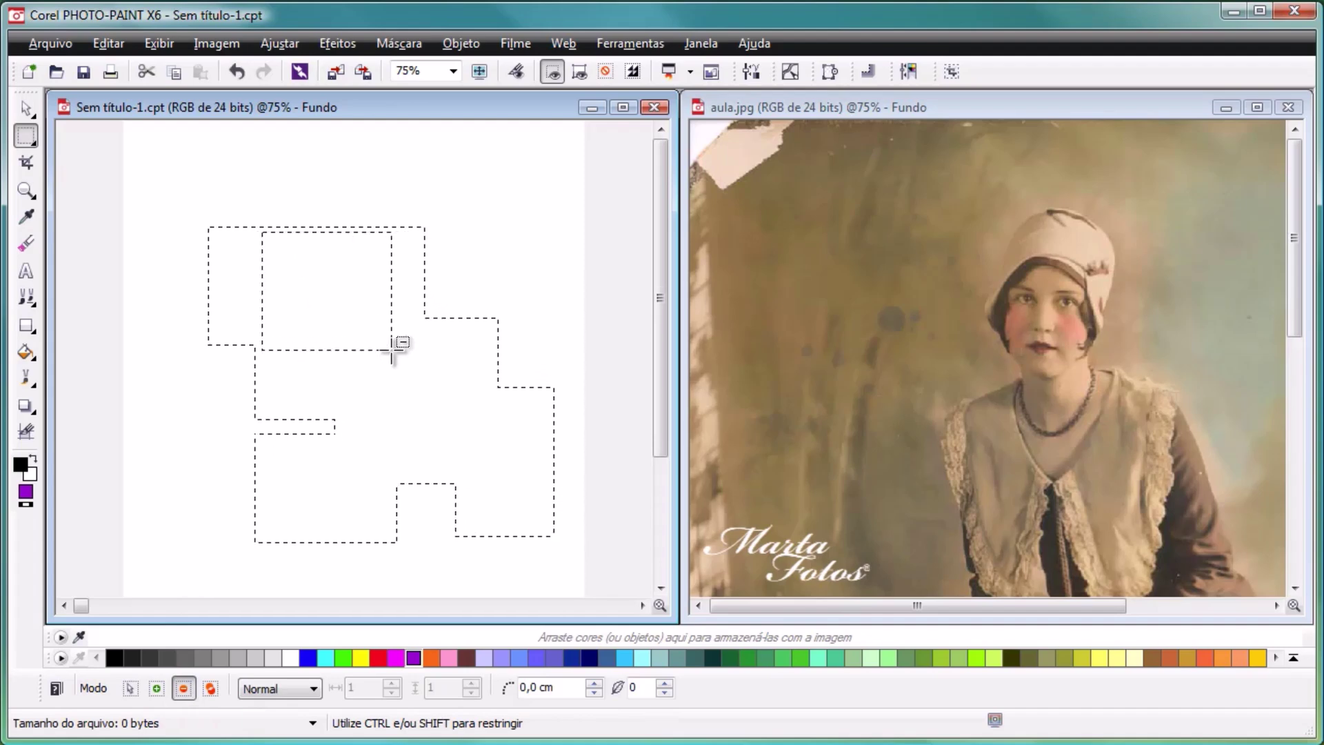
left_click_drag(391, 352, 392, 352)
left_click_drag(437, 305, 507, 414)
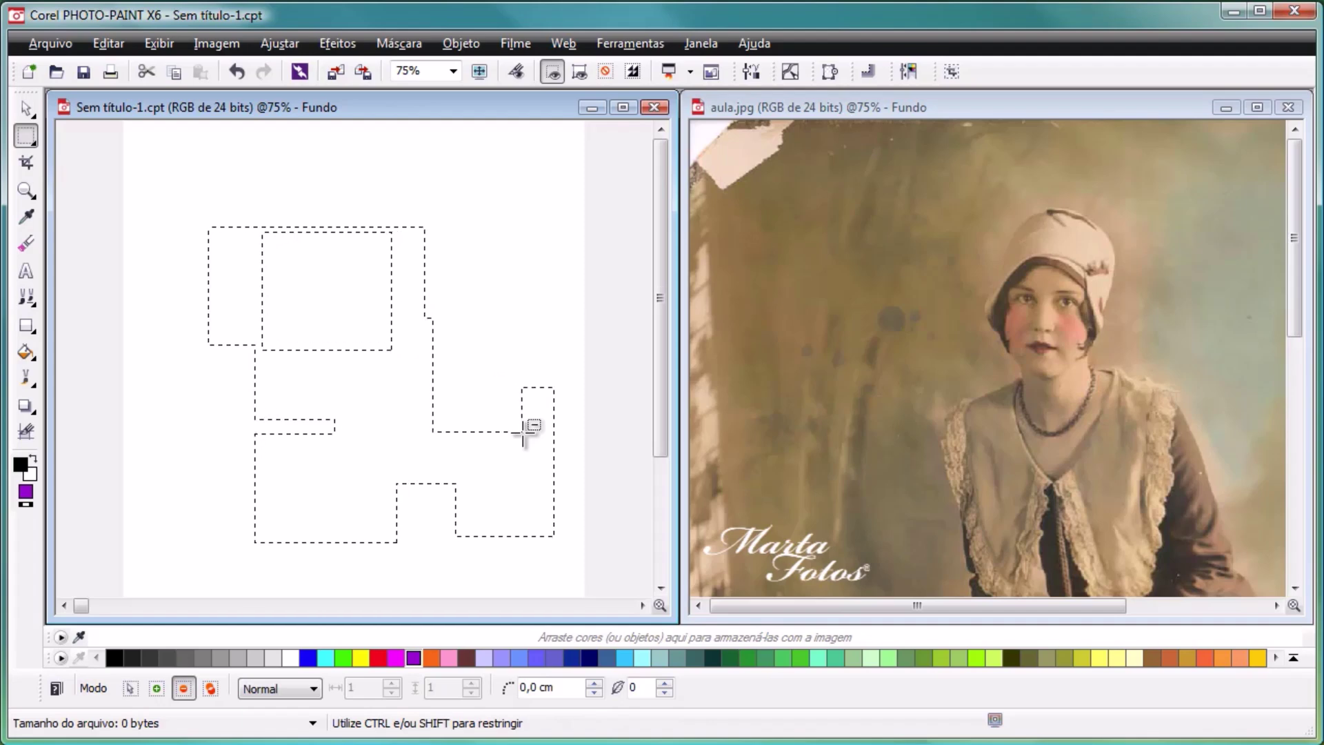
left_click_drag(524, 434, 523, 432)
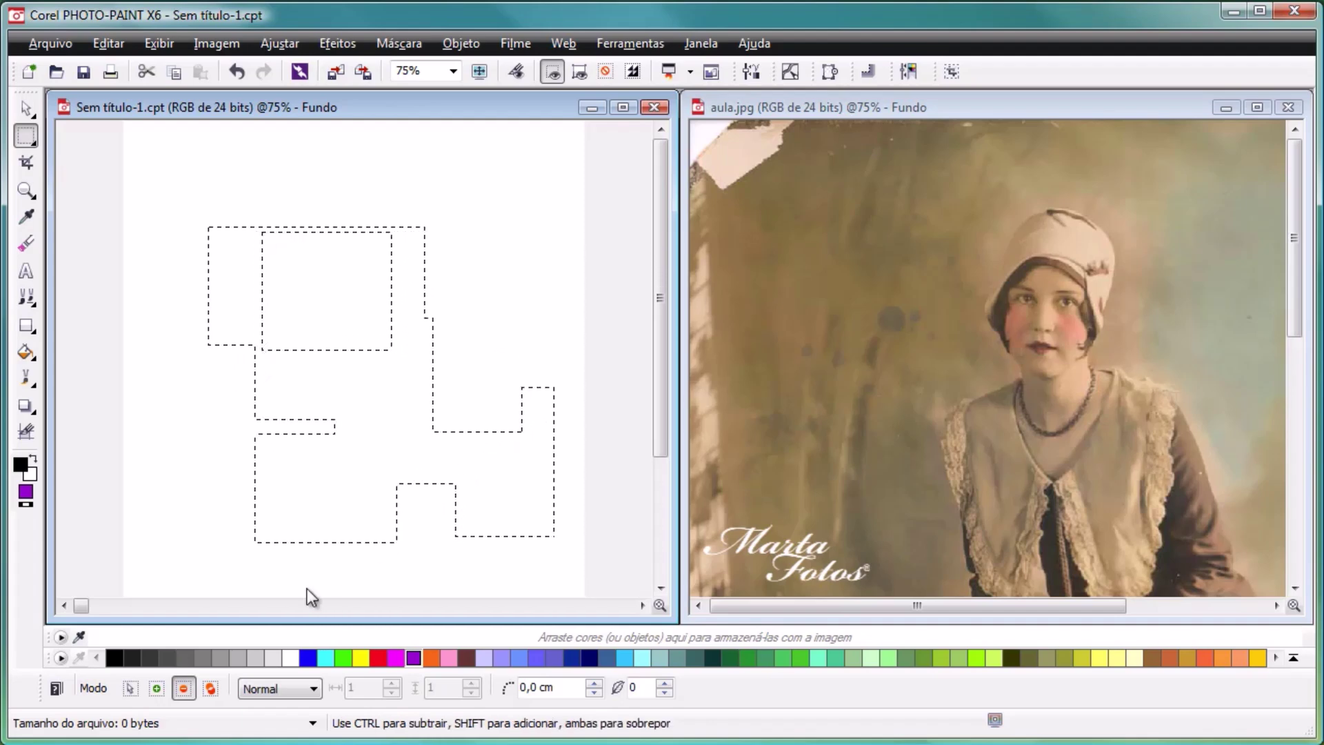
Step: In additive mode, add a rectangle at the mask's lower-left corner and two ellipse masks at the page's upper left and upper right
left_click(157, 688)
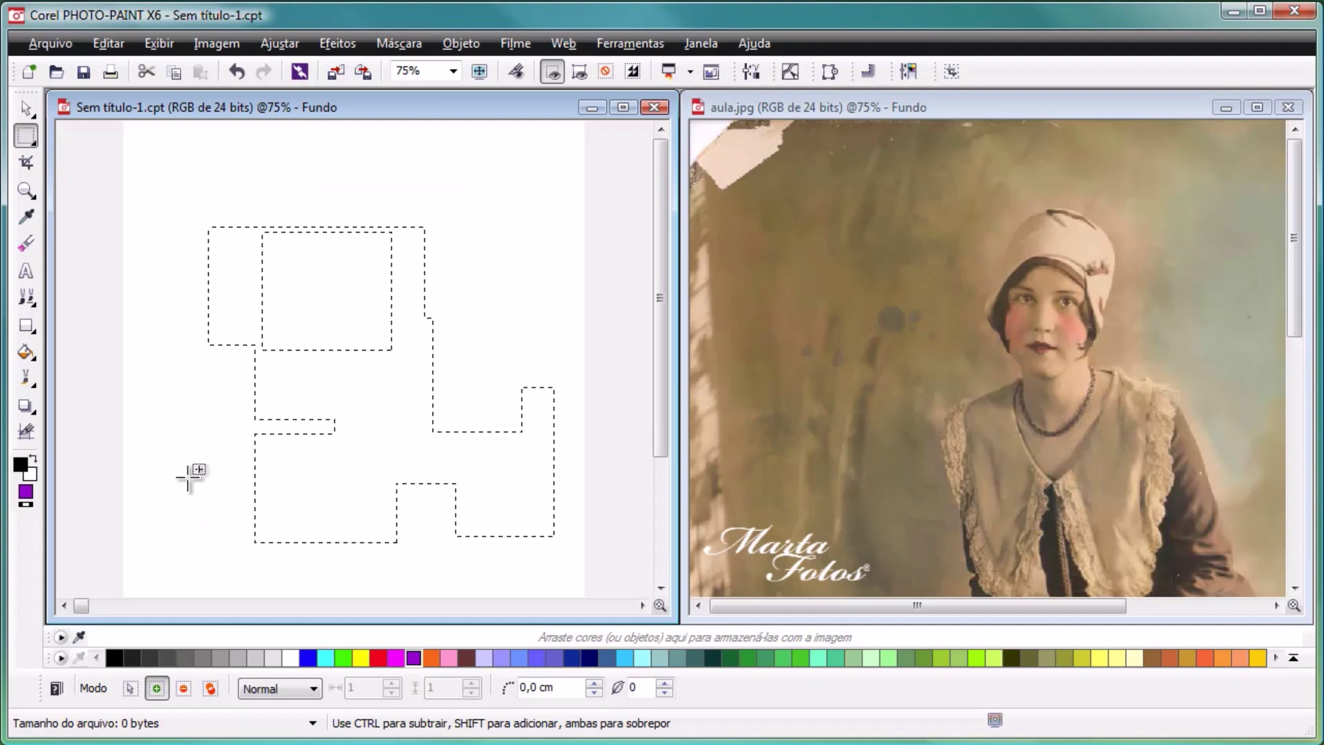
left_click_drag(188, 475, 293, 567)
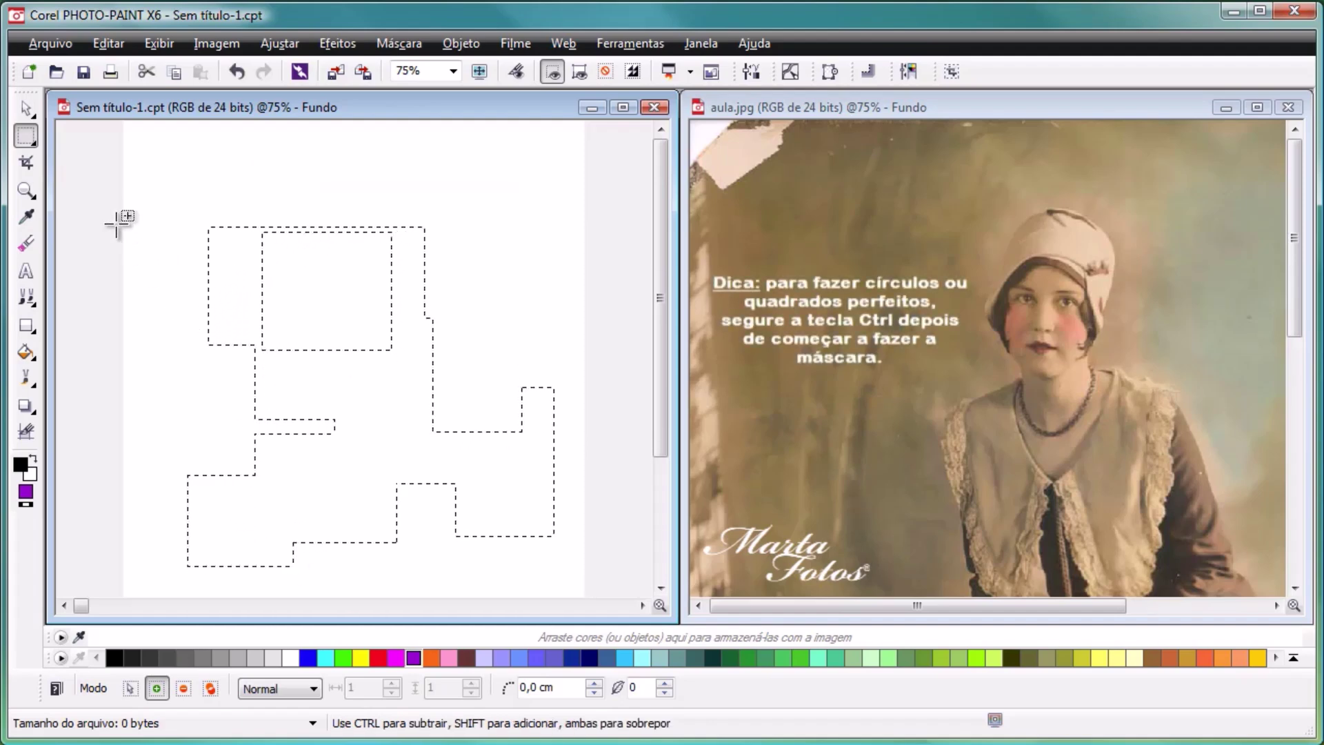
left_click(28, 135)
left_click(90, 171)
left_click_drag(177, 163, 359, 317)
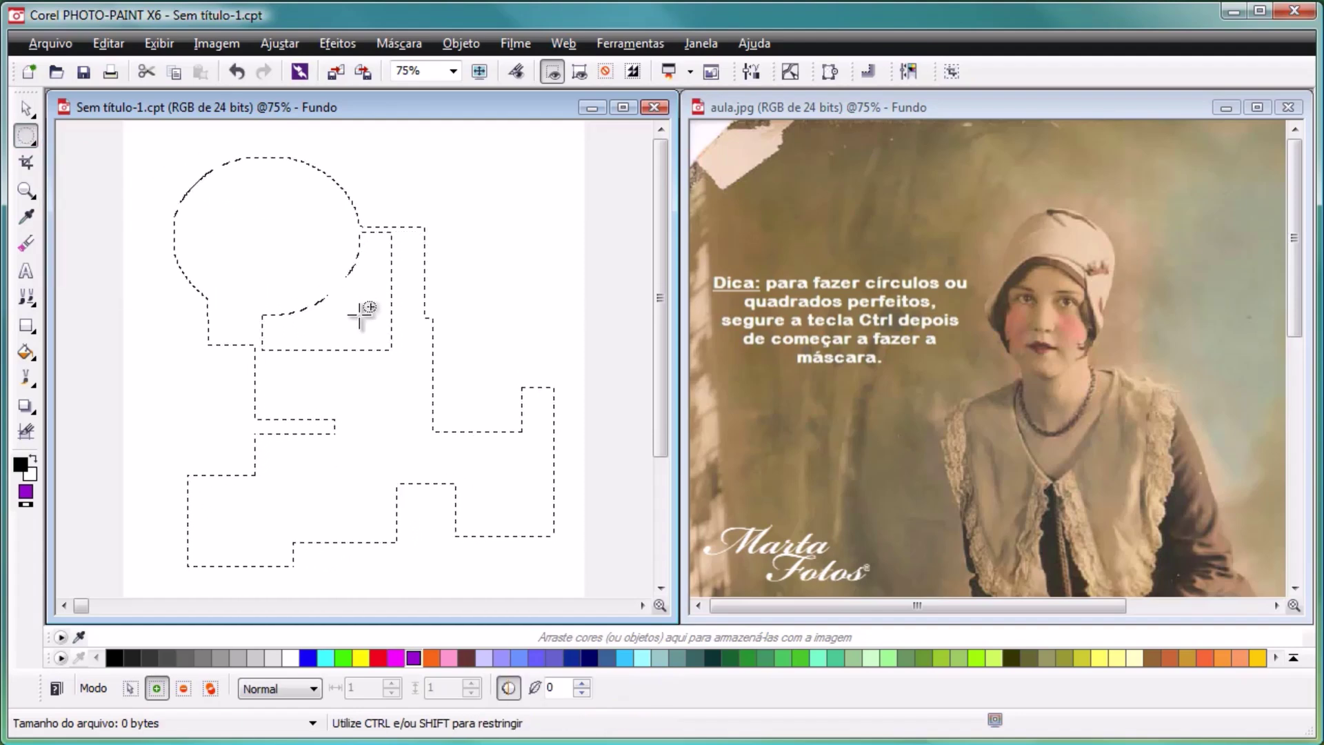
left_click_drag(474, 174, 565, 281)
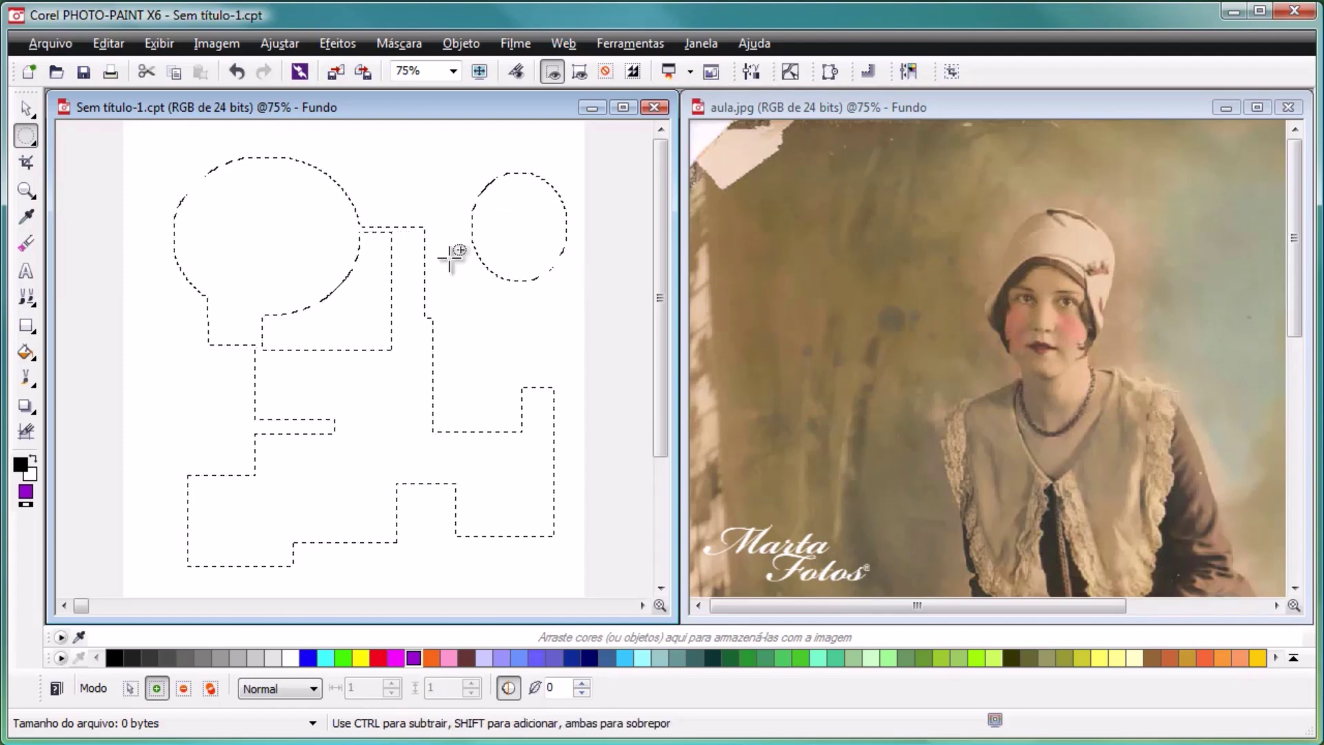
Step: Add a closed, straight-sided polygon with a notched top using the freehand mask, below the existing mask at the page's lower left
left_click(27, 136)
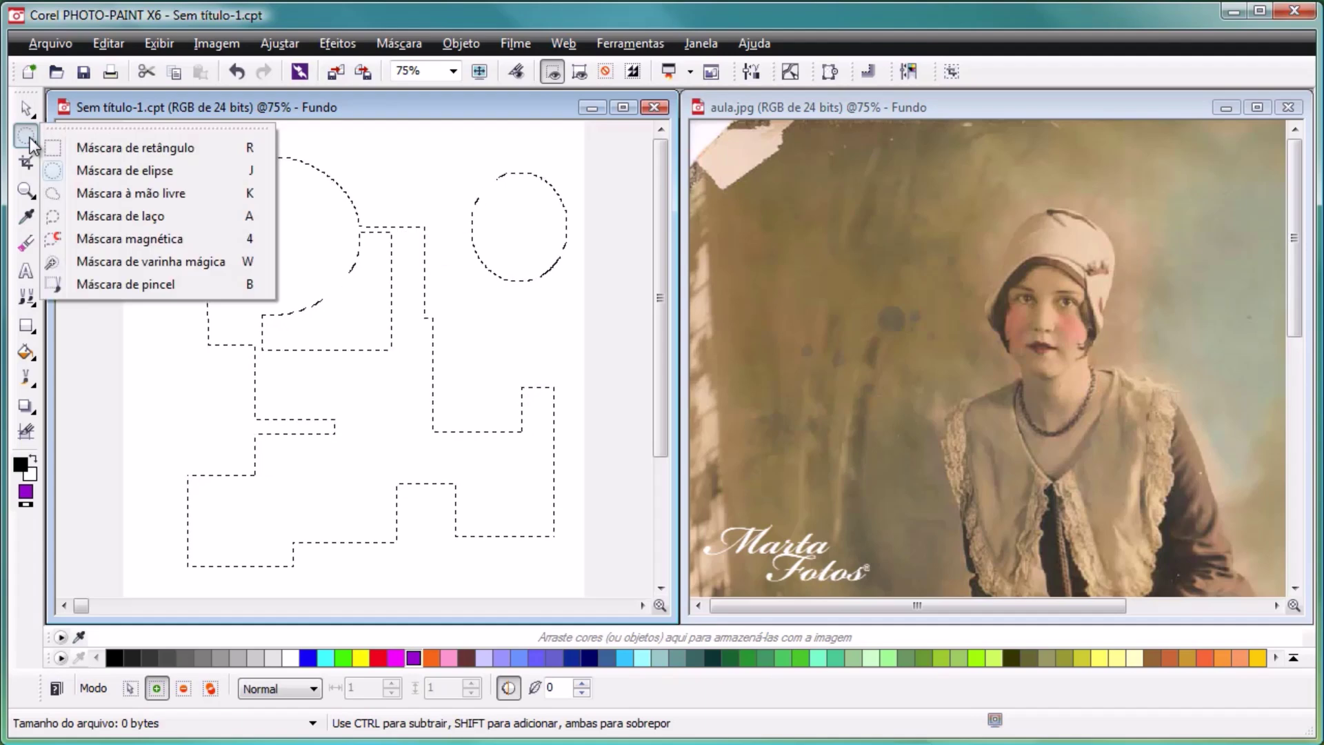
left_click(113, 194)
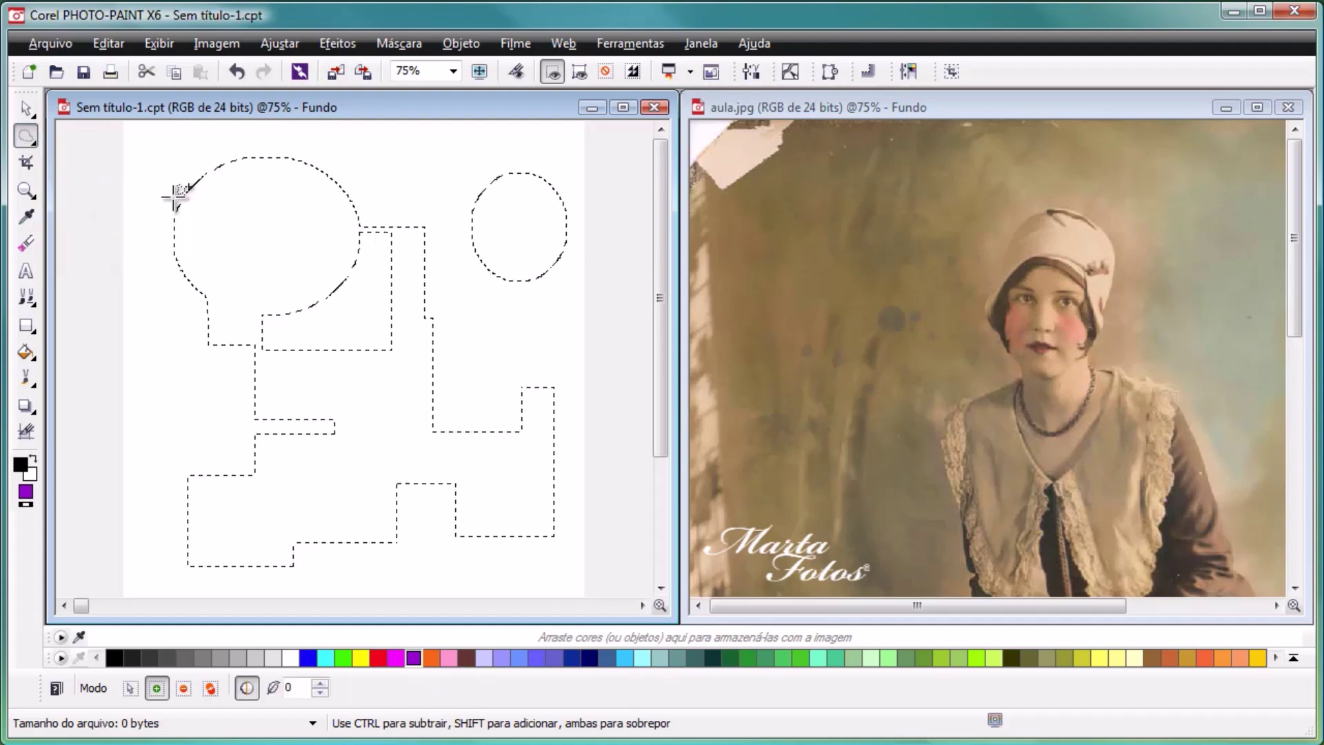
left_click_drag(660, 347, 655, 457)
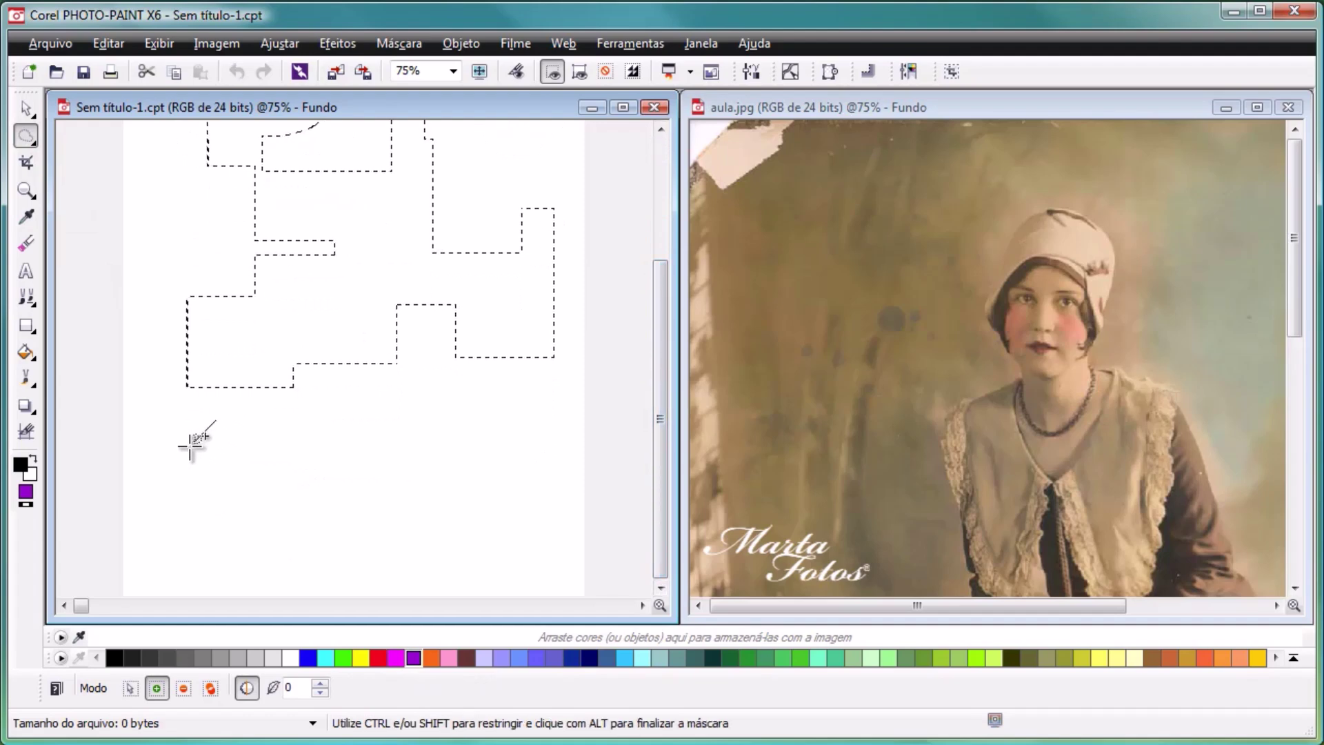
left_click(193, 519)
left_click(253, 540)
left_click(308, 519)
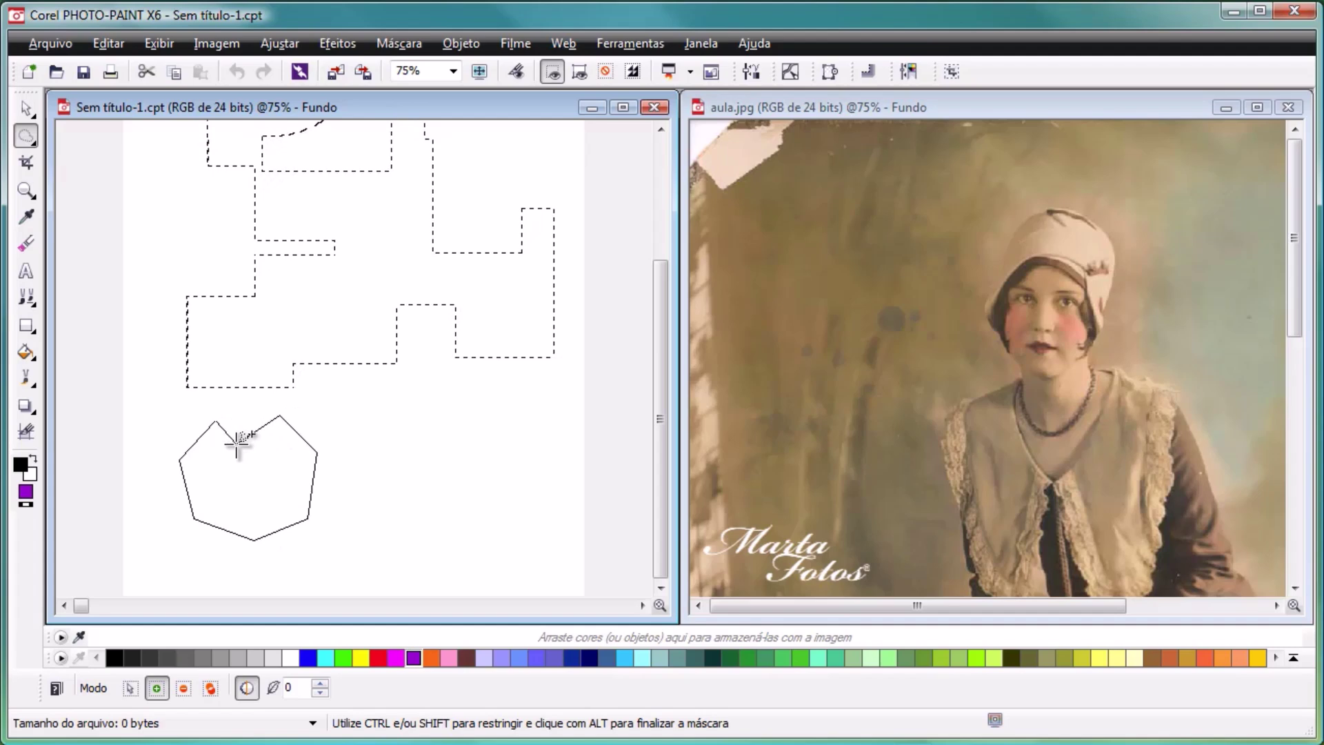
double_click(236, 441)
Step: Add a wavy, irregular freehand mask beside the polygon at the page's lower right
left_click(389, 442)
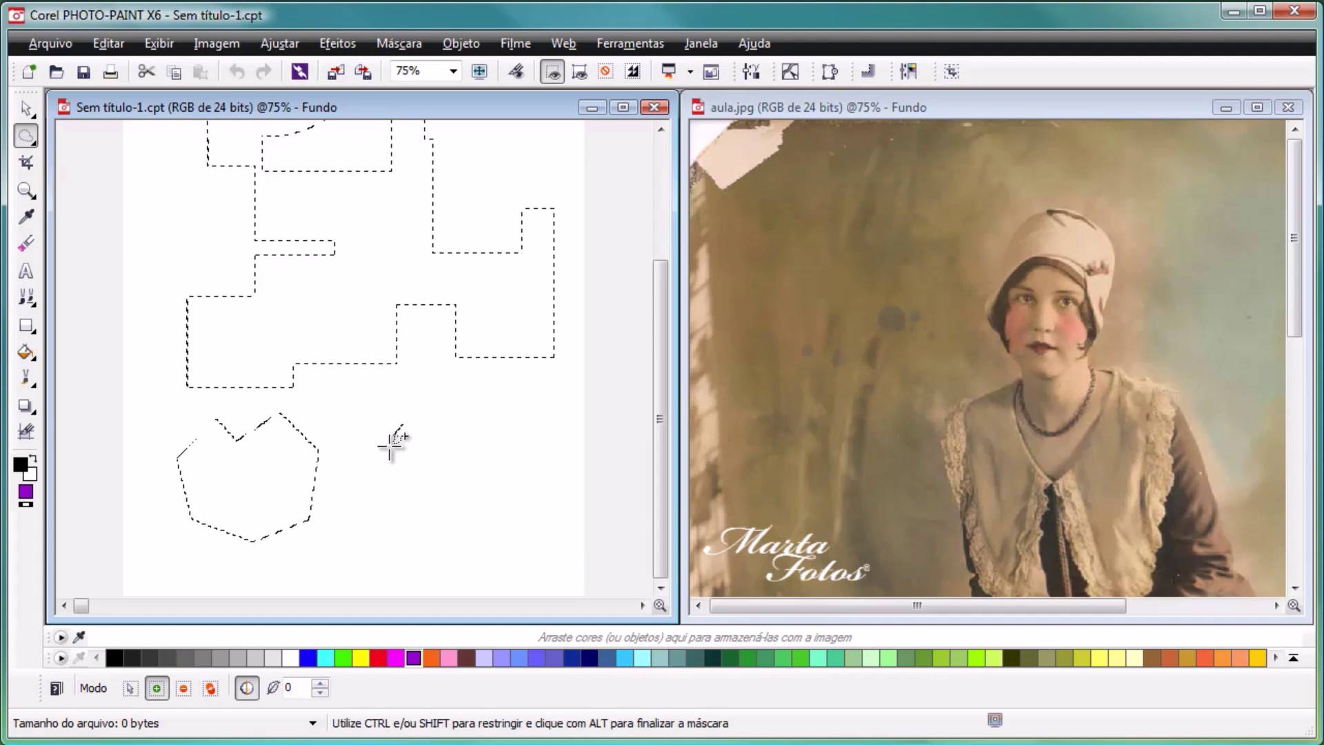
mouse_move(504, 540)
left_mouse_down()
mouse_move(571, 473)
mouse_move(548, 424)
mouse_move(495, 408)
mouse_move(392, 439)
left_mouse_up()
double_click(392, 439)
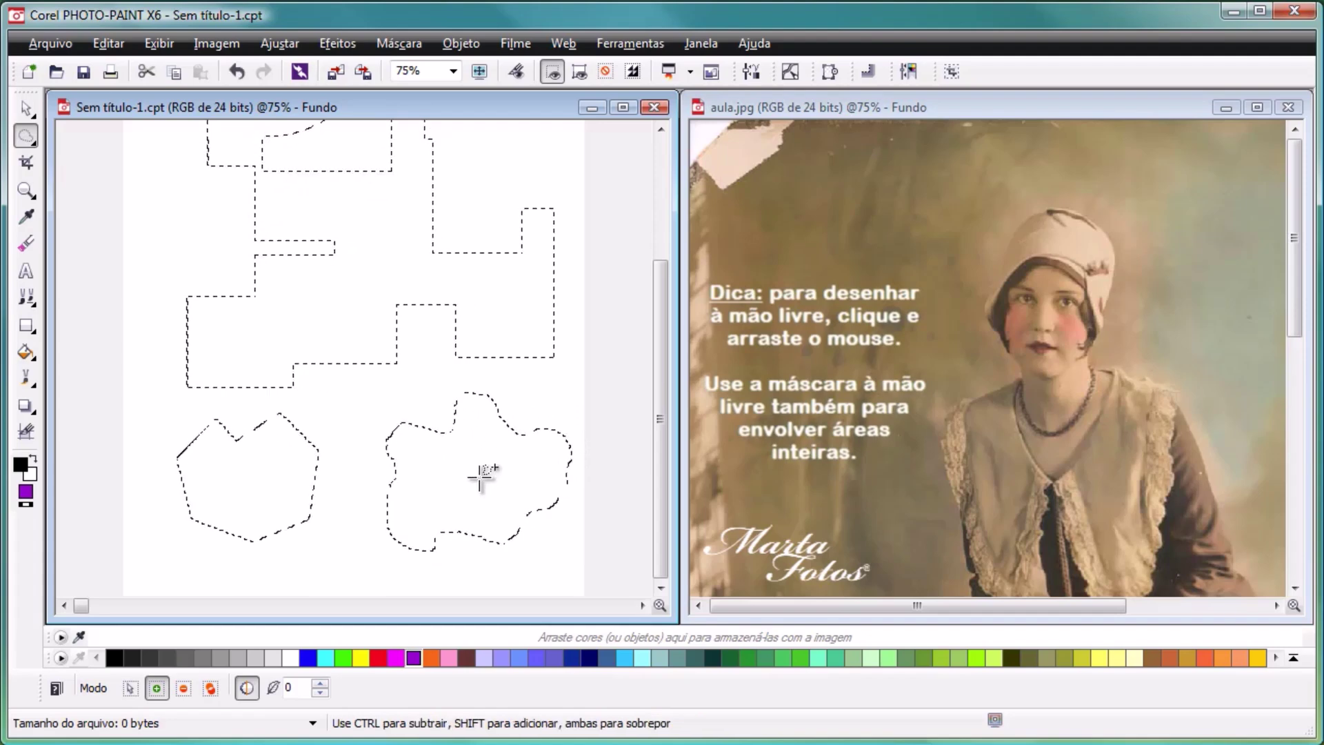
Step: With the magic wand mask at tolerance 10, mask the light background beside the woman's neck in aula.jpg
left_click(27, 140)
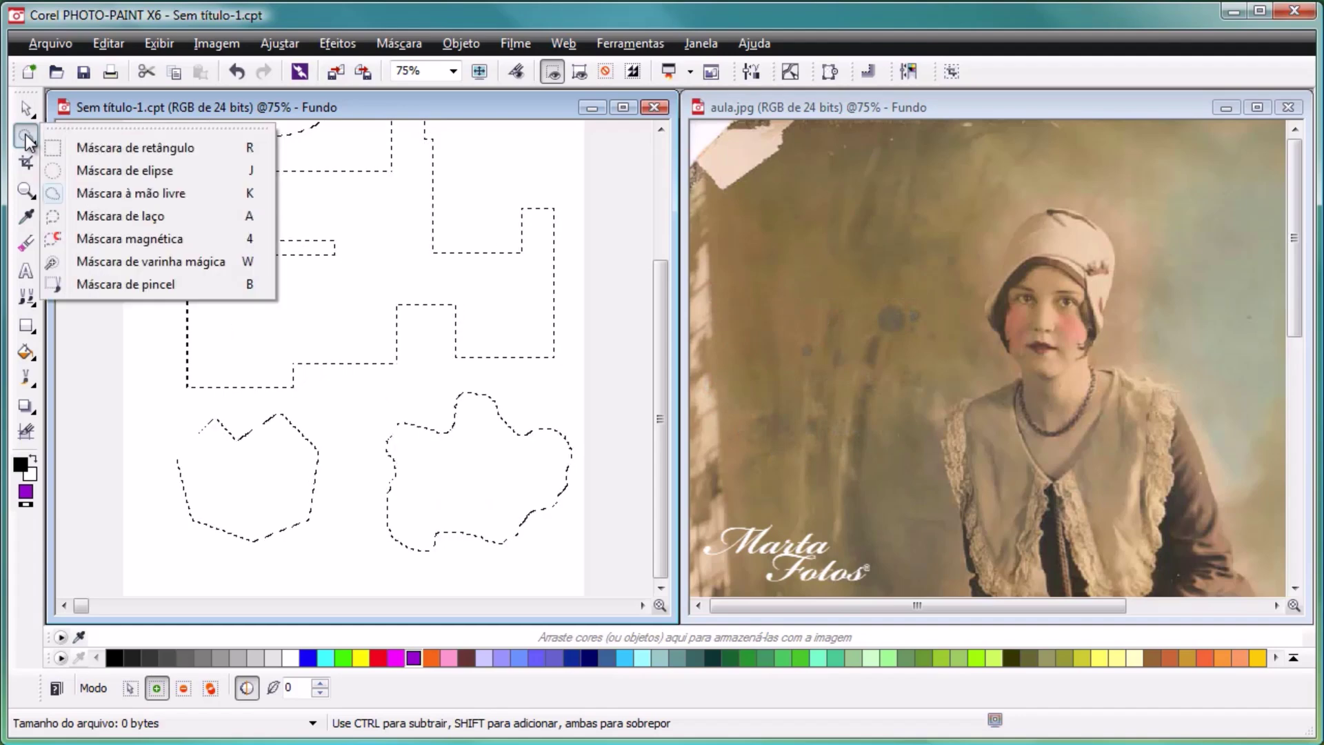
left_click(94, 262)
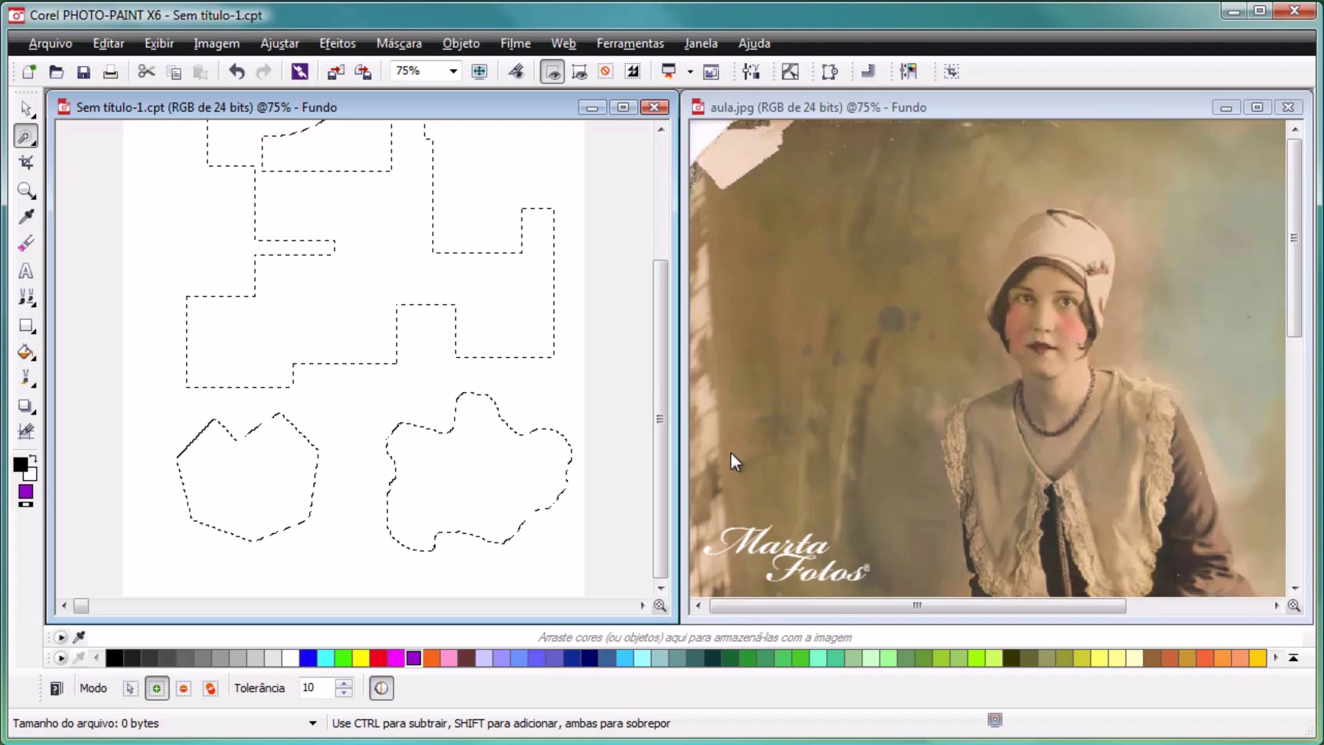
left_click(955, 102)
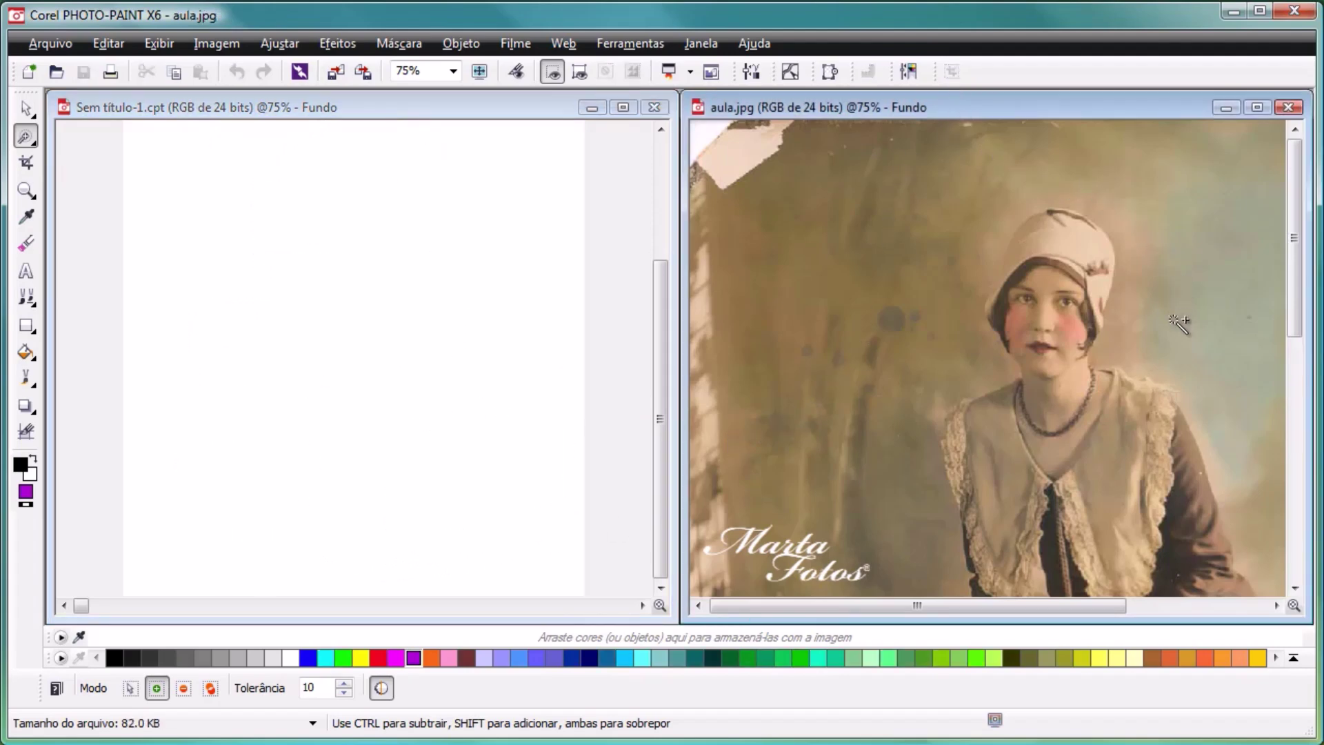
left_click(1186, 342)
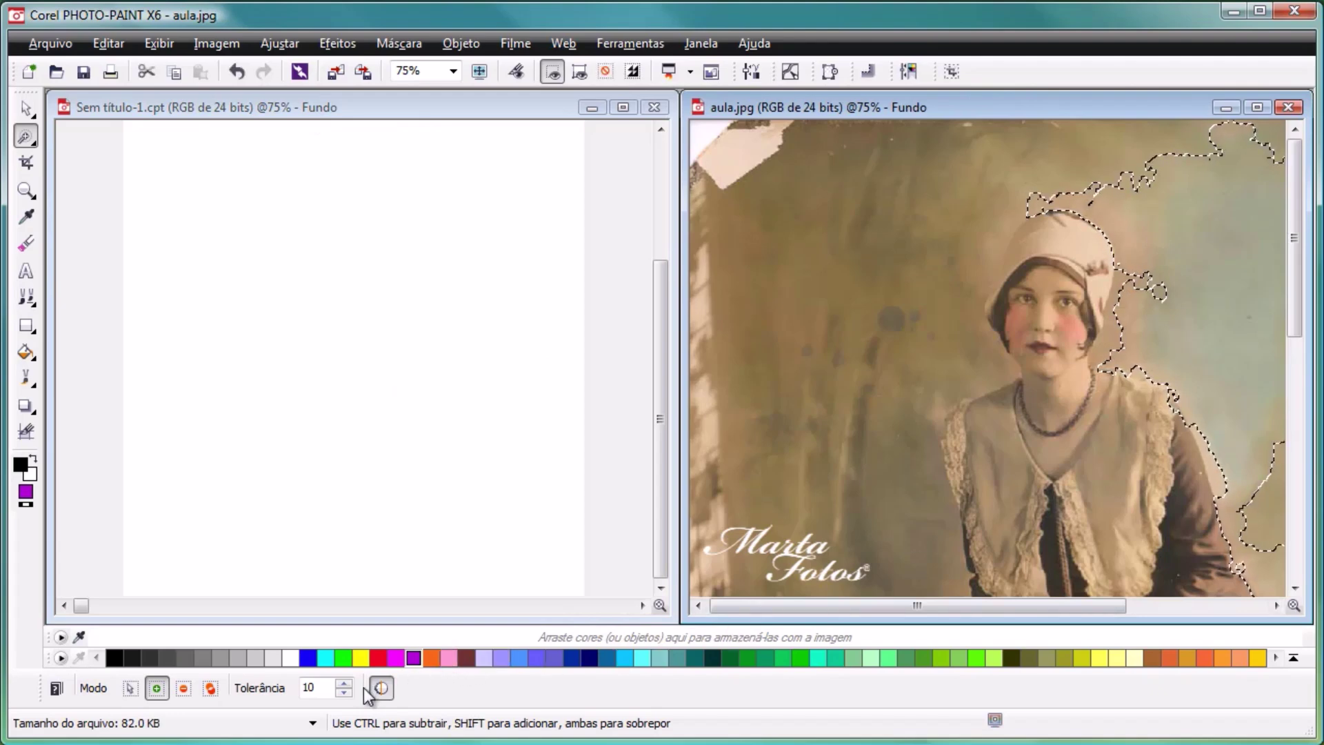
Step: Replace the wand mask with one made at tolerance 2, sampling the bluish background beside the woman's hat
left_click(343, 693)
left_click(344, 692)
left_click(343, 693)
left_click(344, 693)
left_click(344, 692)
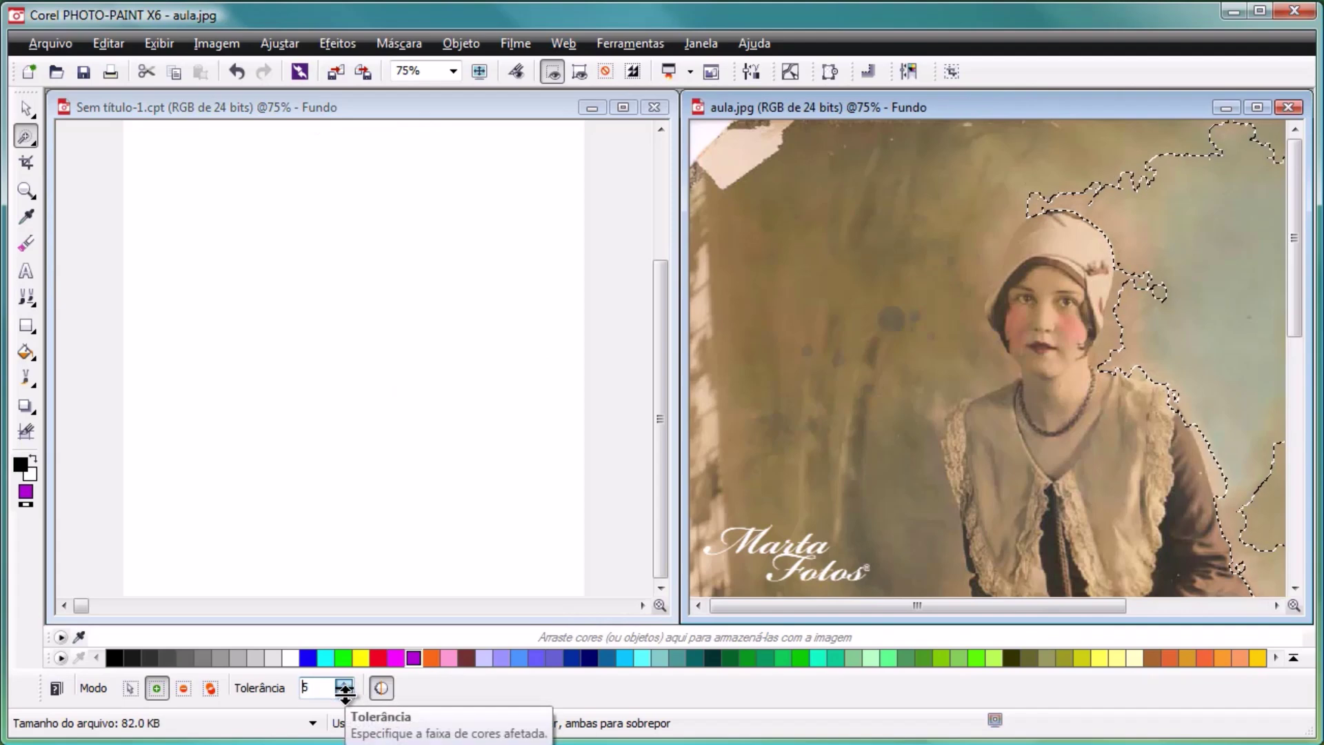
left_click(343, 692)
left_click(343, 692)
left_click(344, 693)
left_click(344, 693)
left_click(344, 692)
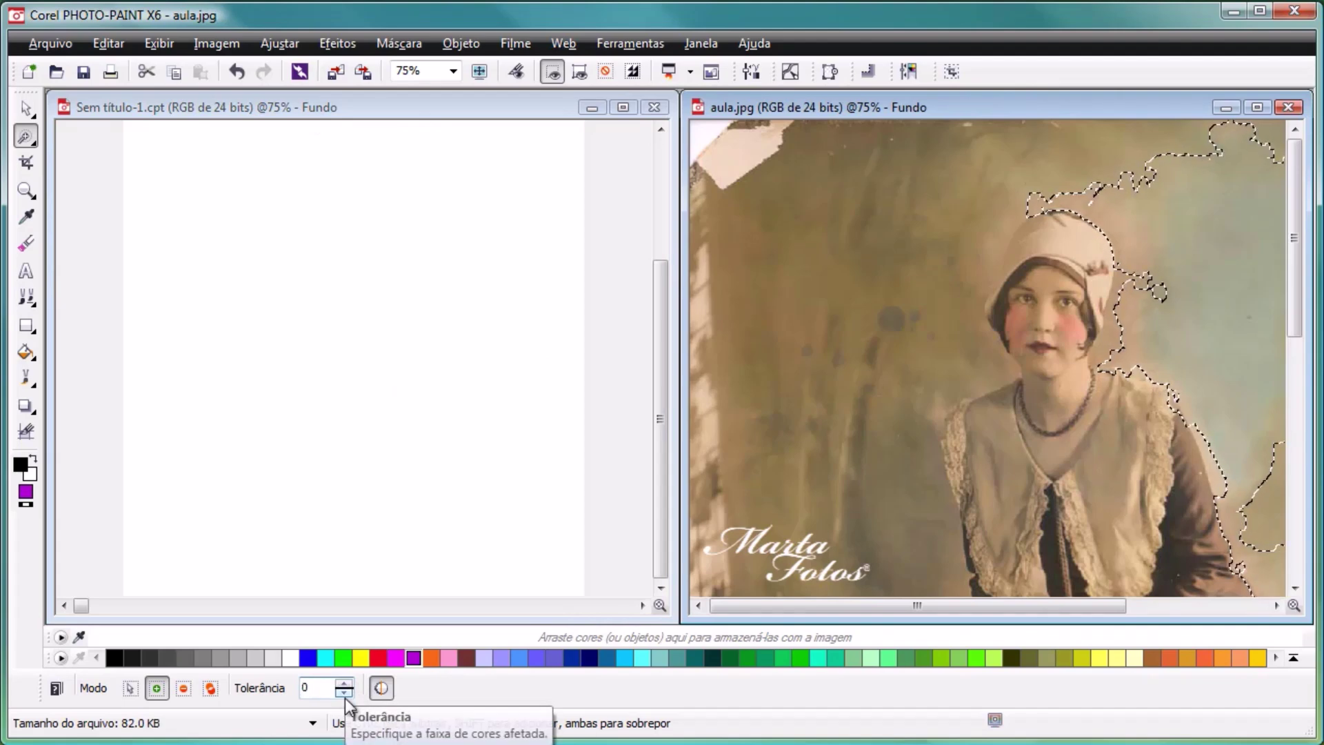
left_click(344, 683)
left_click(344, 683)
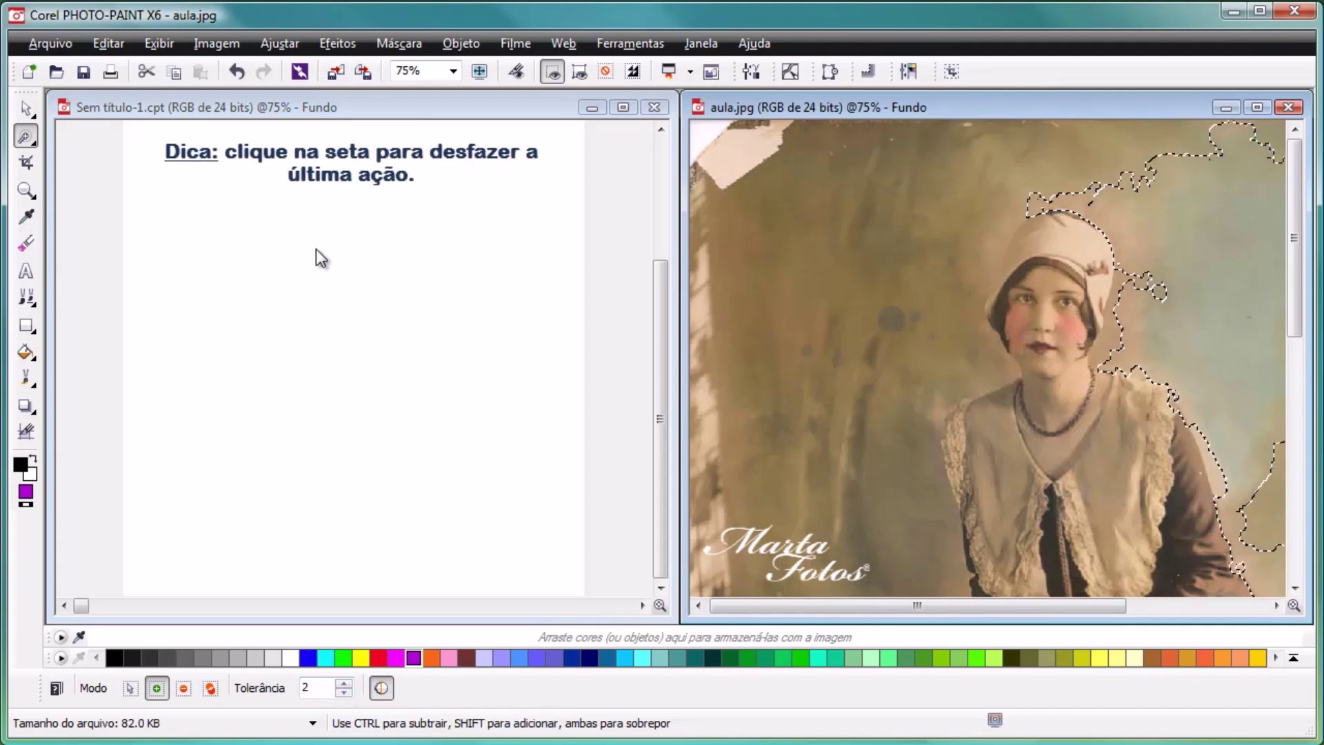
left_click(237, 71)
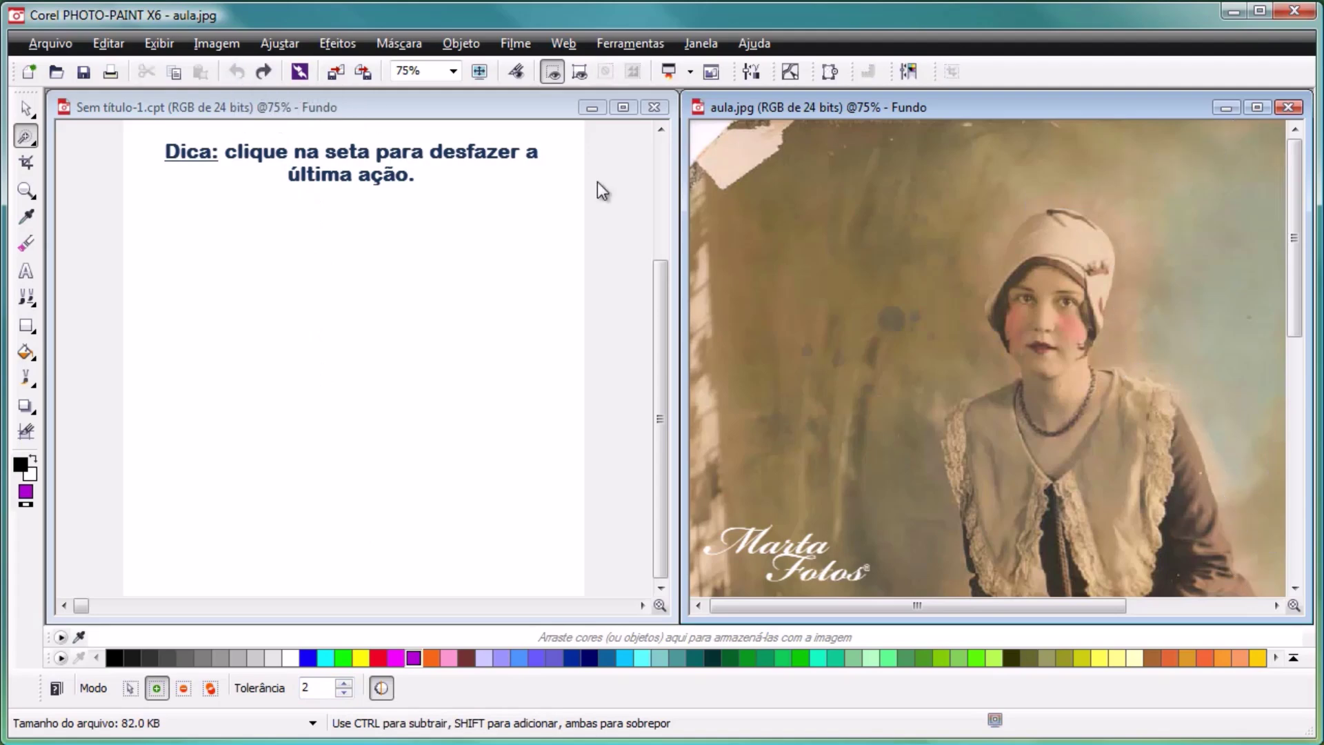
left_click(1202, 297)
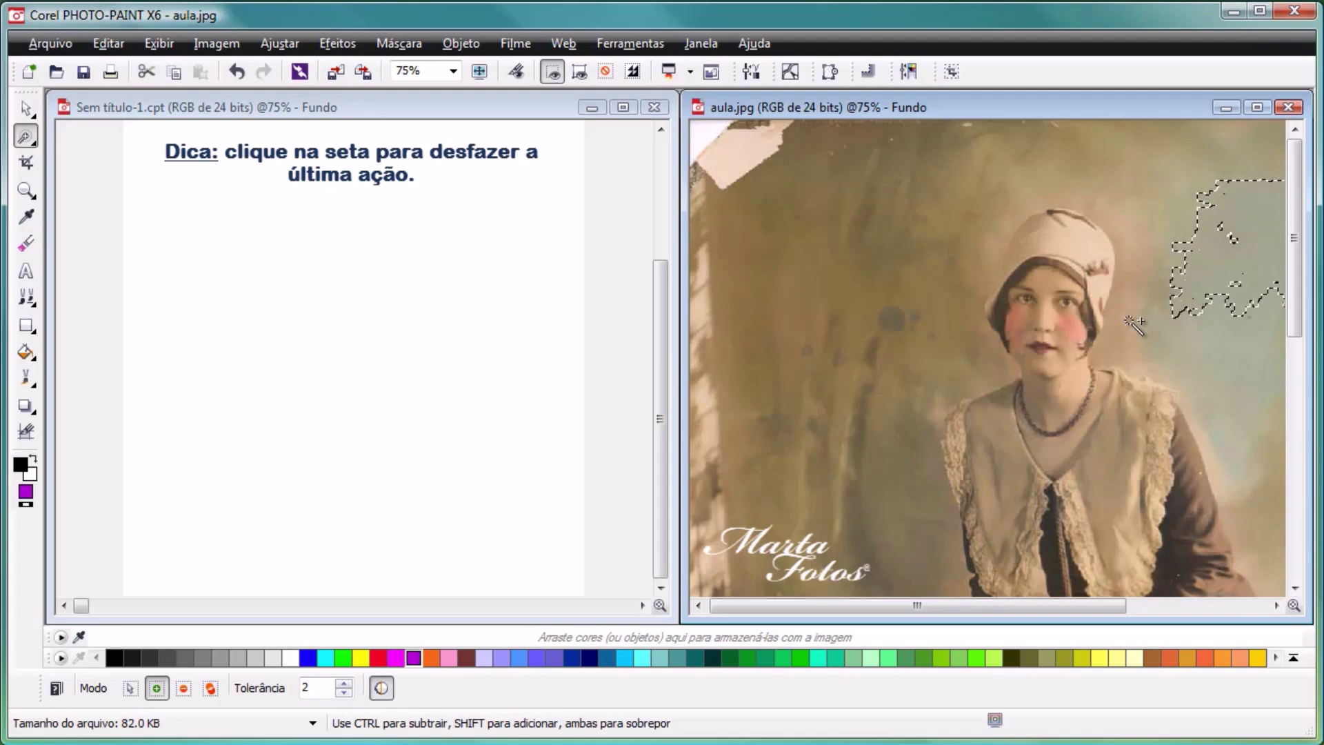
Step: Raise the wand tolerance to 24 and add the background just above the woman's hat to the mask
left_click_drag(345, 687, 349, 661)
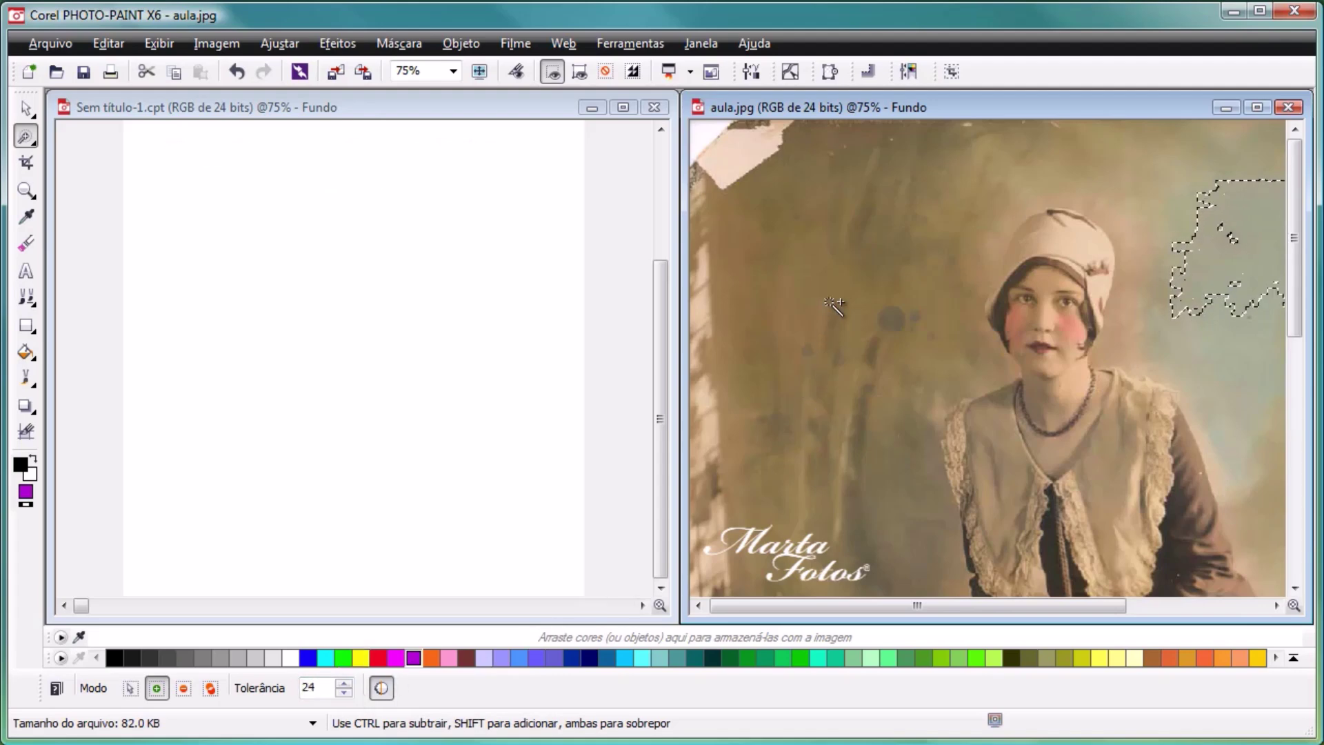
left_click(1122, 186)
left_click(1122, 187)
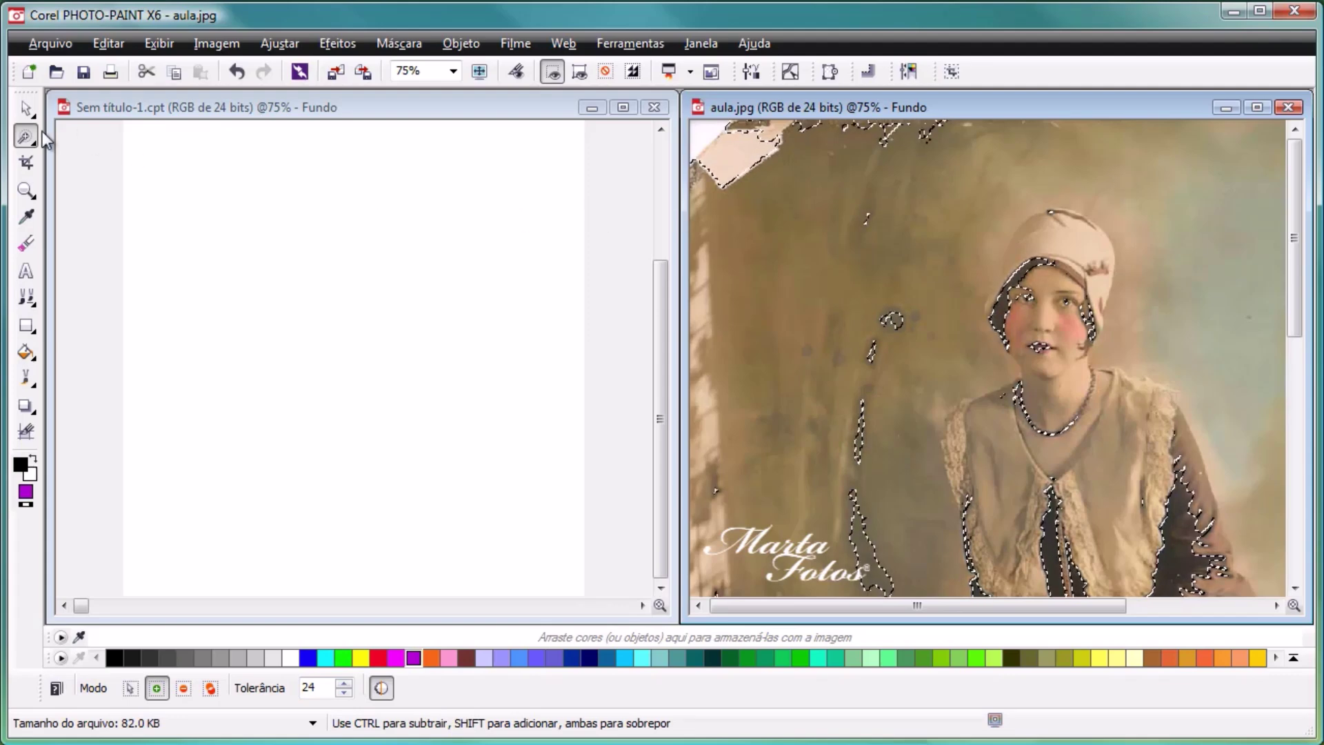
Step: In Sem título-1.cpt, add a curved stroke along the block's left side with the brush mask at size 20, reaching down to the polygon
left_click(22, 138)
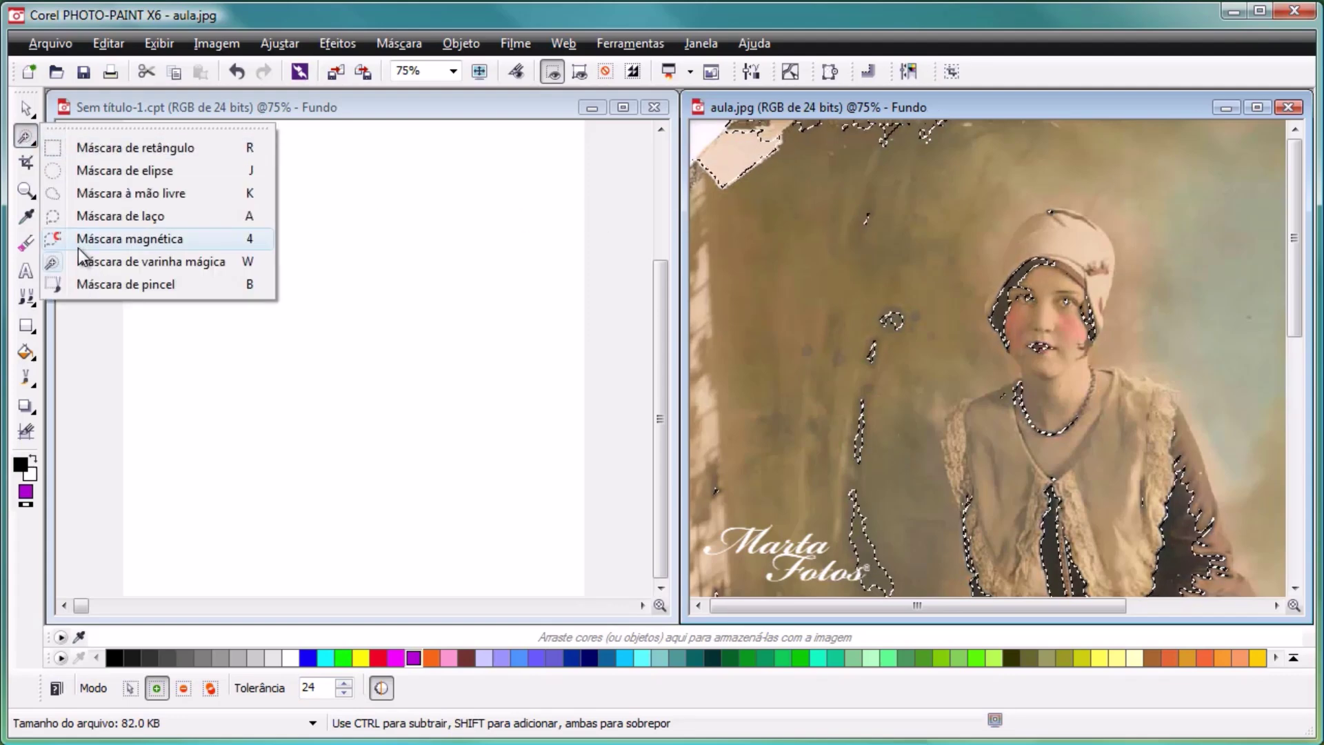
left_click(77, 284)
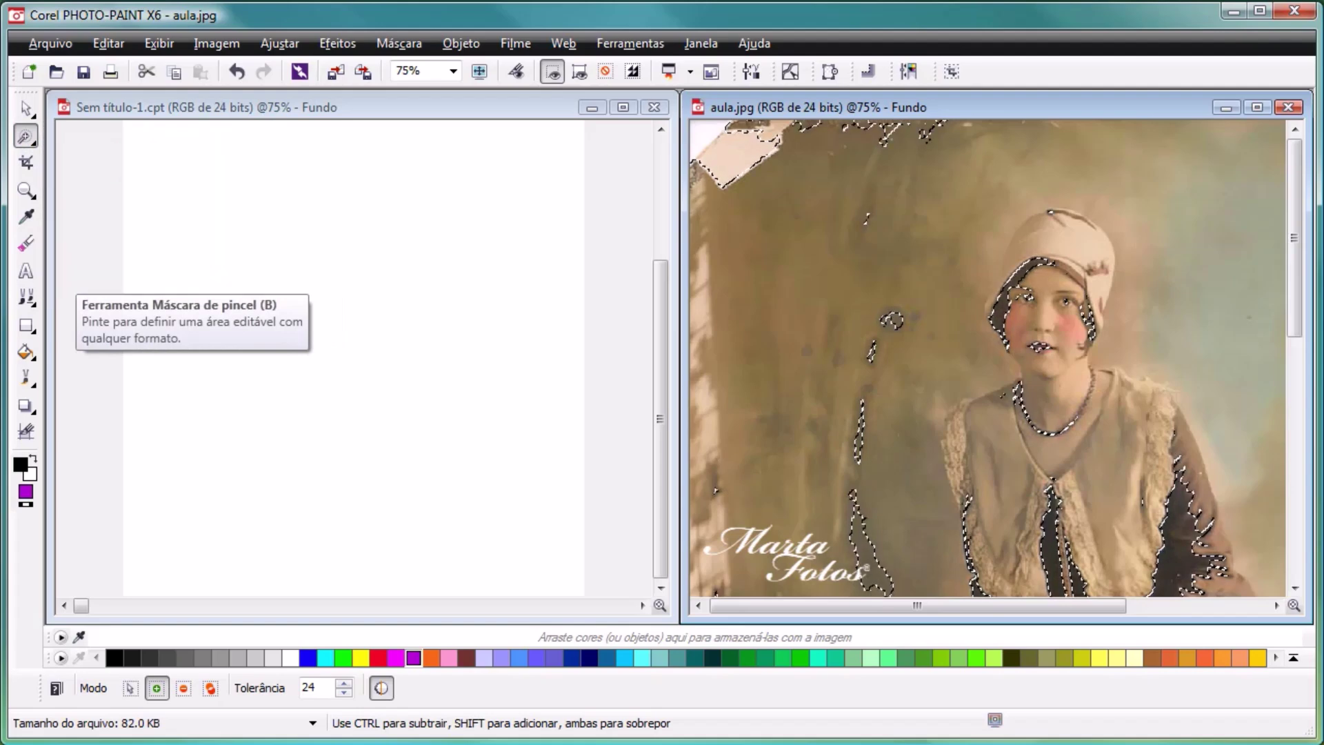
left_click(276, 107)
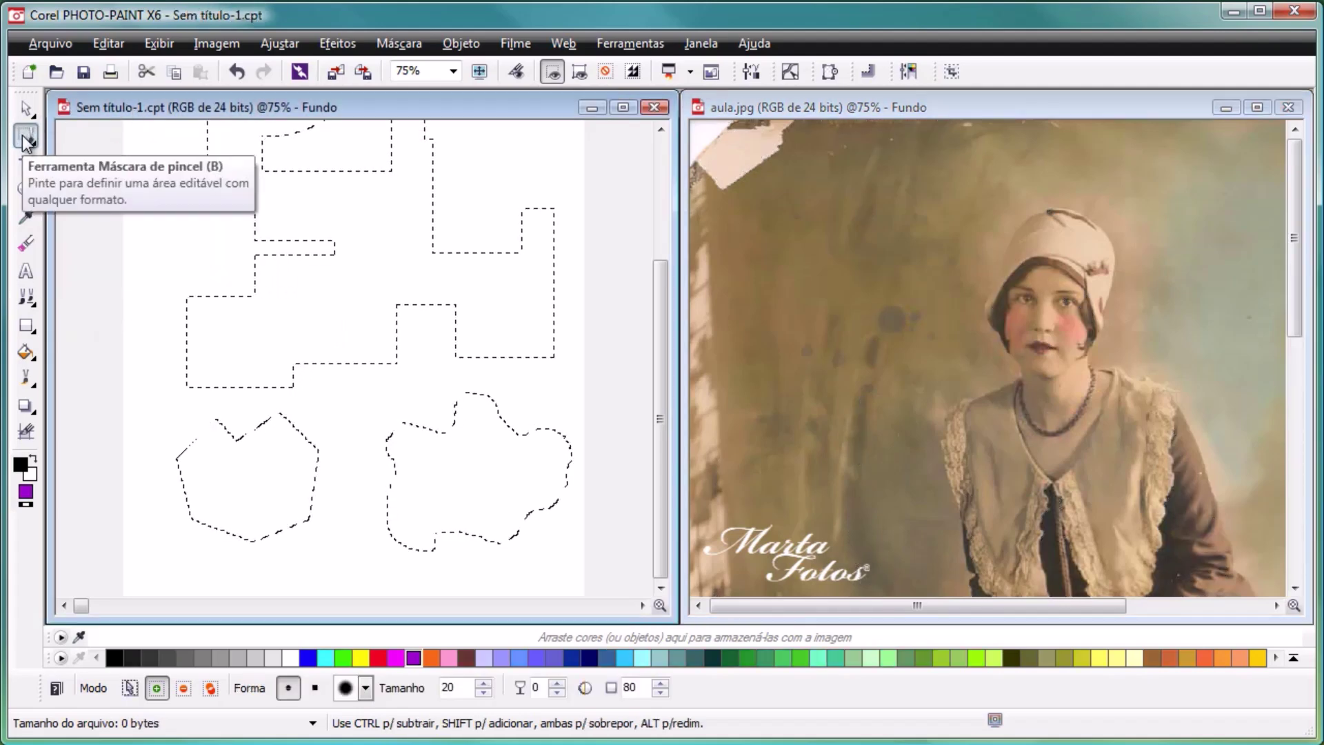
mouse_move(185, 204)
left_mouse_down()
mouse_move(142, 429)
mouse_move(164, 437)
mouse_move(199, 415)
mouse_move(224, 359)
mouse_move(220, 271)
left_mouse_up()
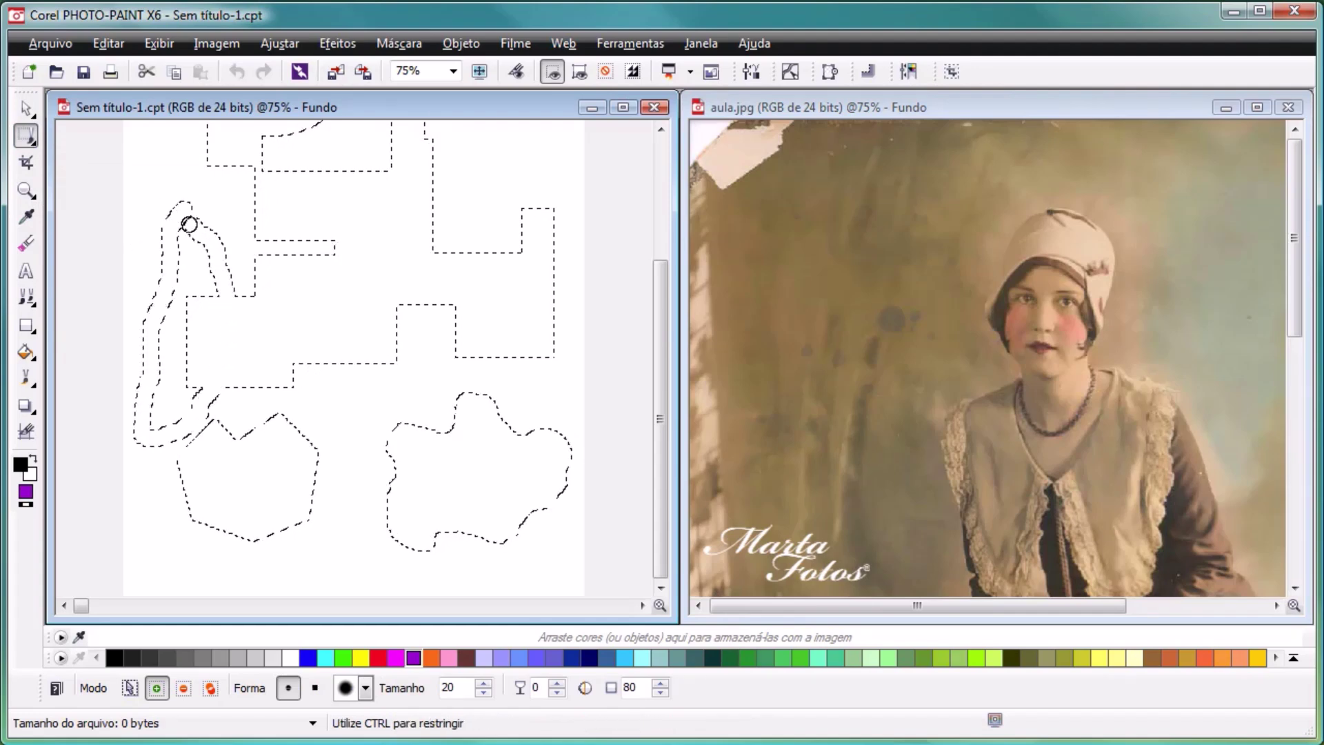
left_click_drag(183, 211, 184, 209)
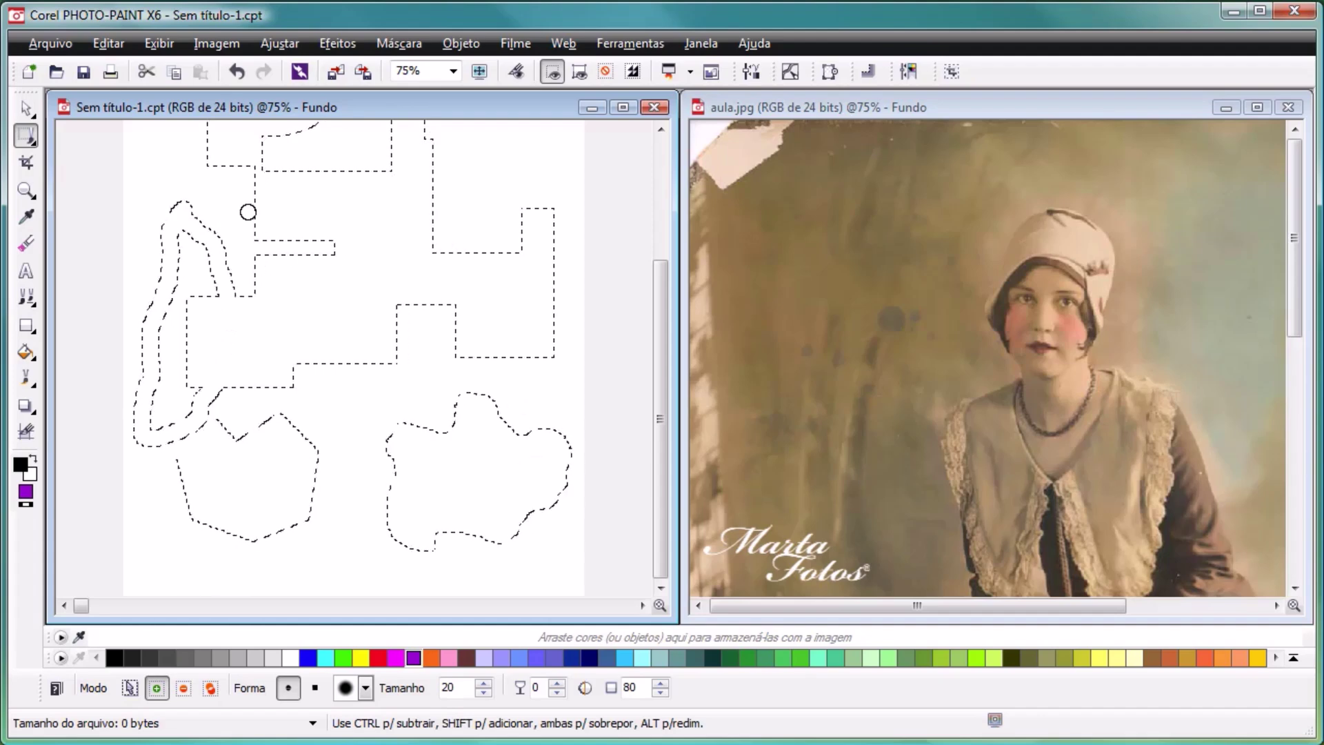
Step: Remove the masks from both Sem título-1.cpt and aula.jpg
left_click(607, 75)
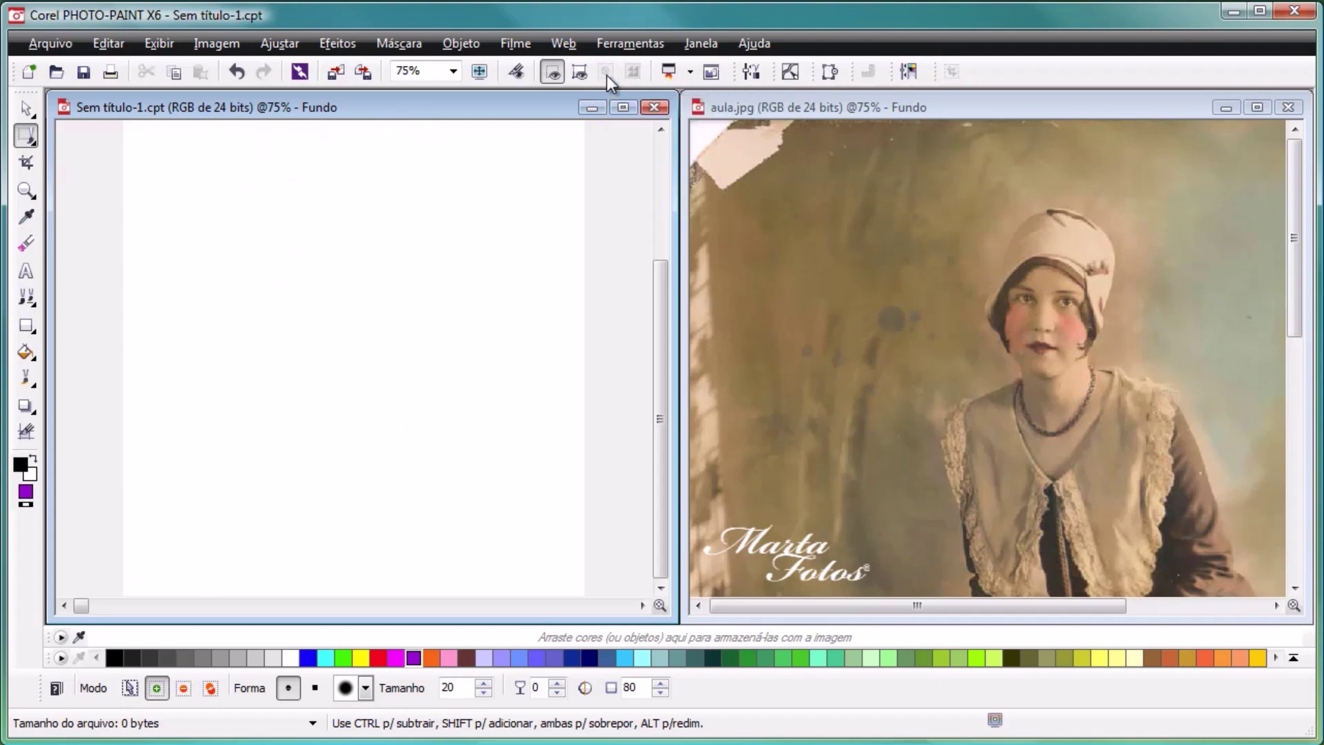
left_click(756, 105)
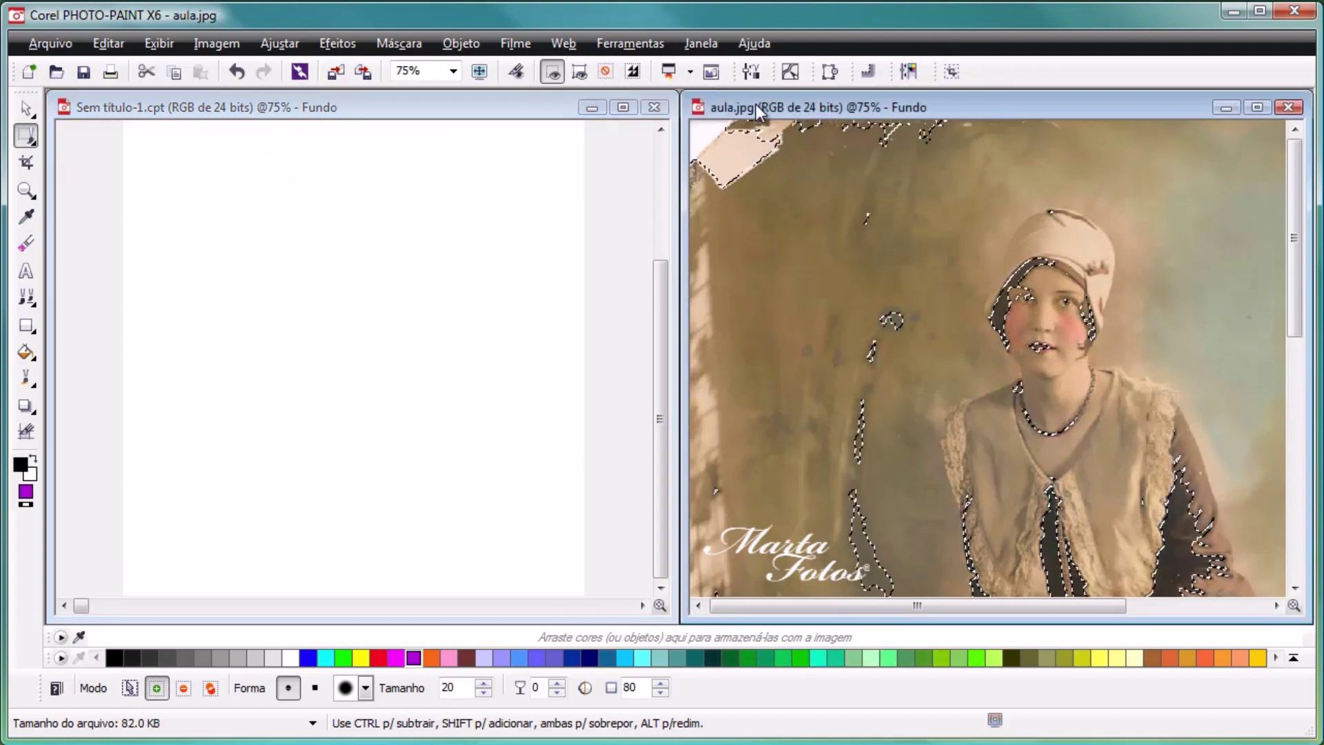
left_click(607, 72)
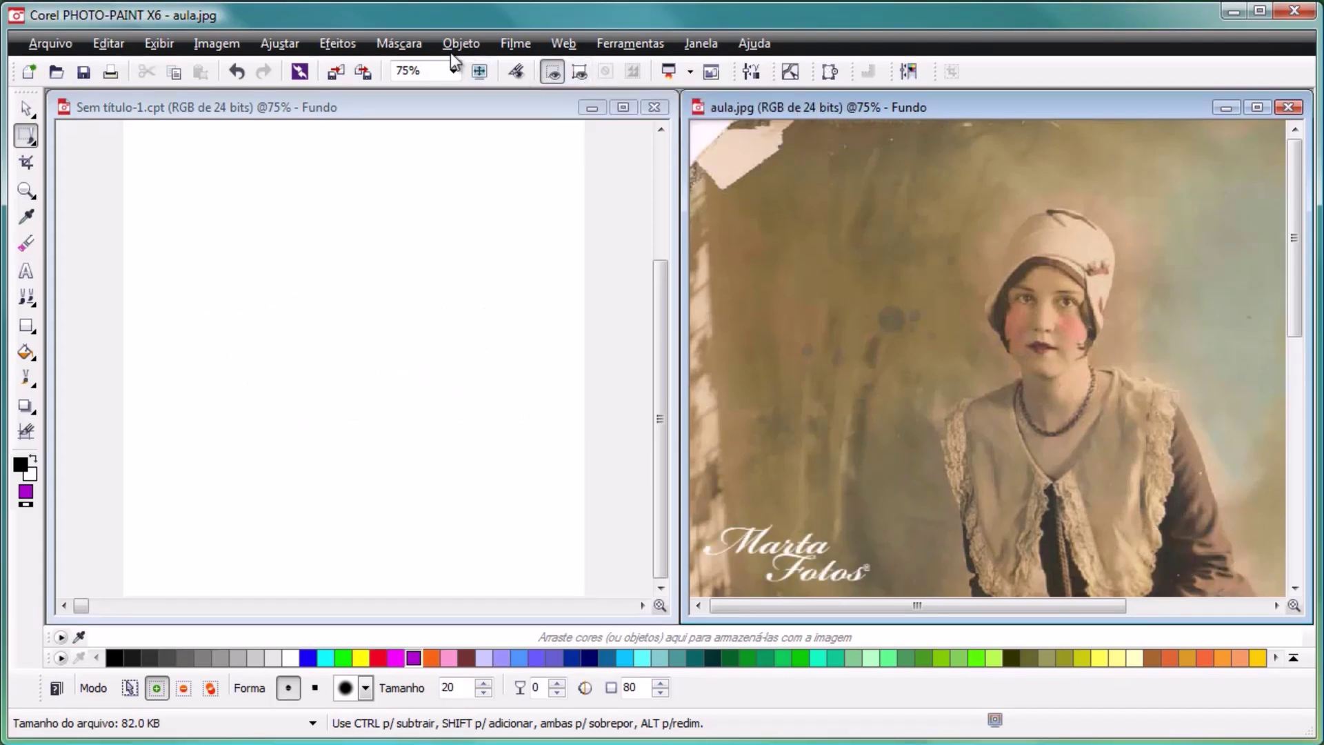
Step: Draw a rectangle mask in the upper-left part of the blank page of Sem título-1.cpt
left_click(412, 54)
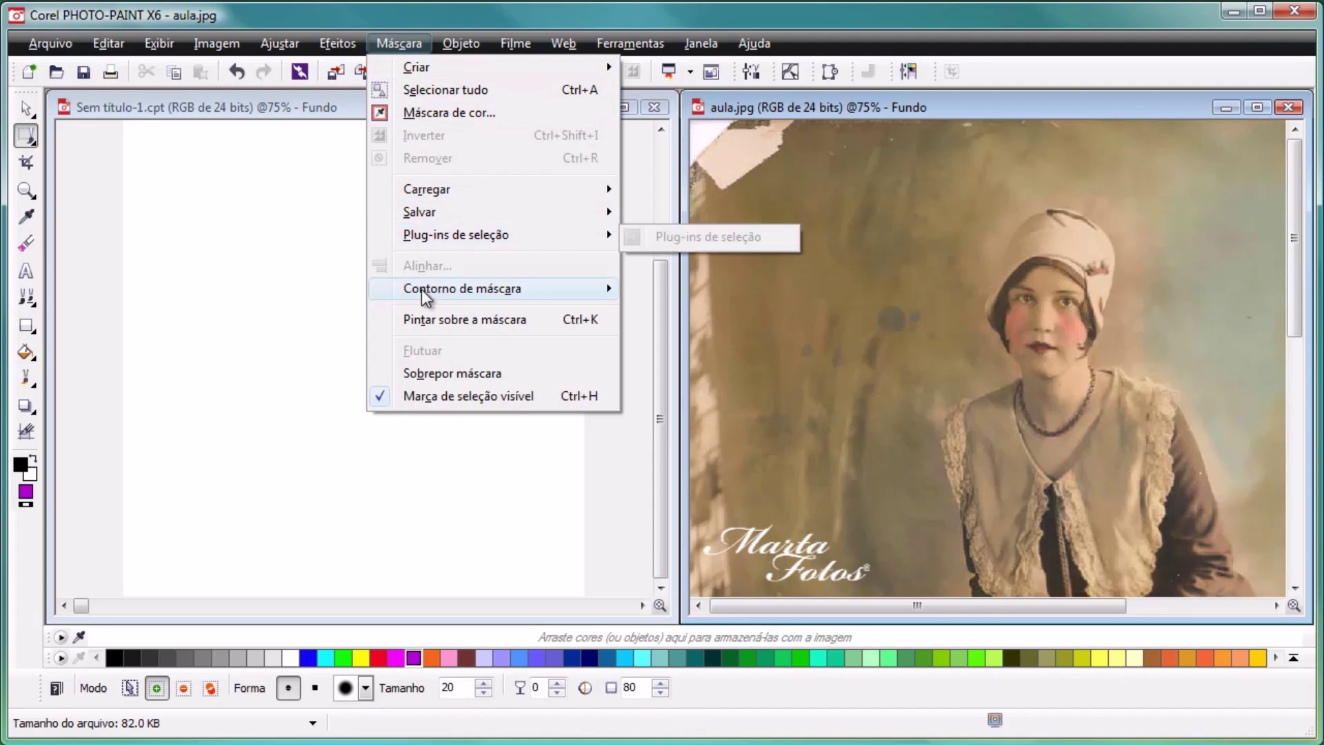
mouse_move(422, 296)
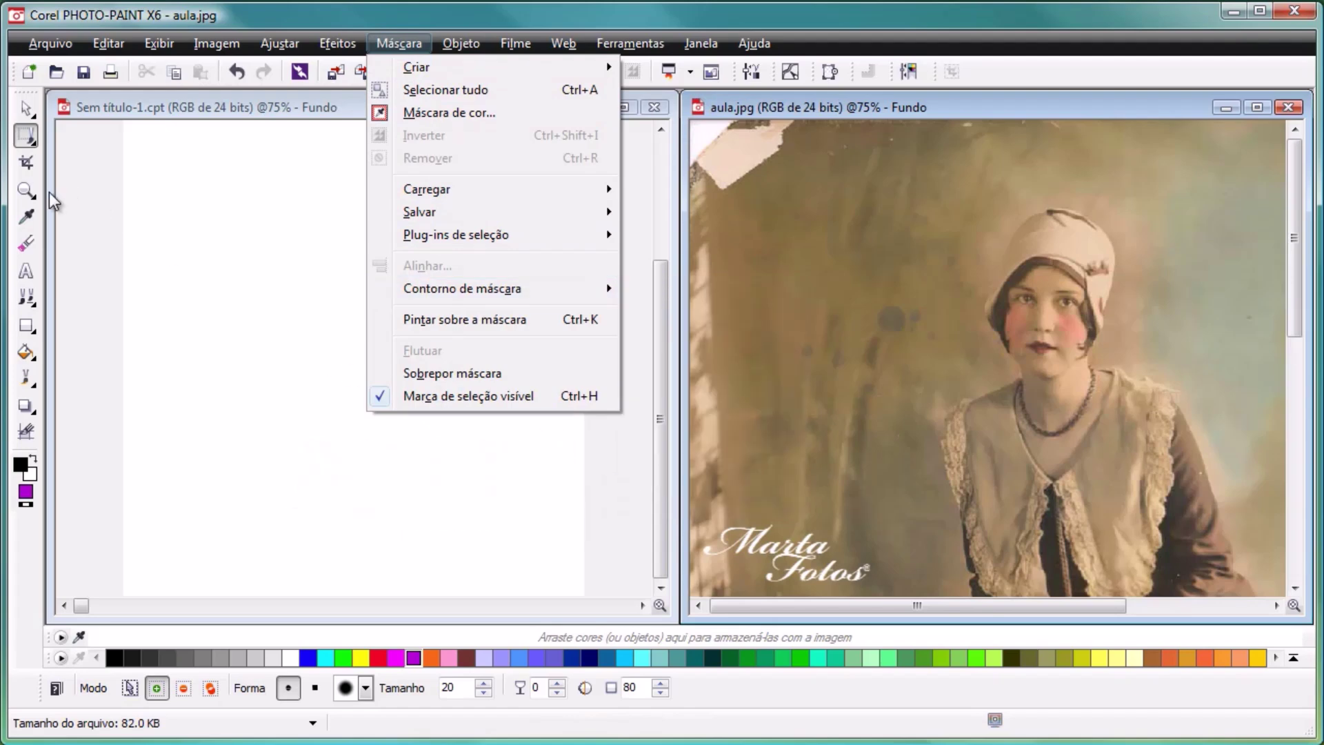
left_click(27, 140)
left_click(60, 145)
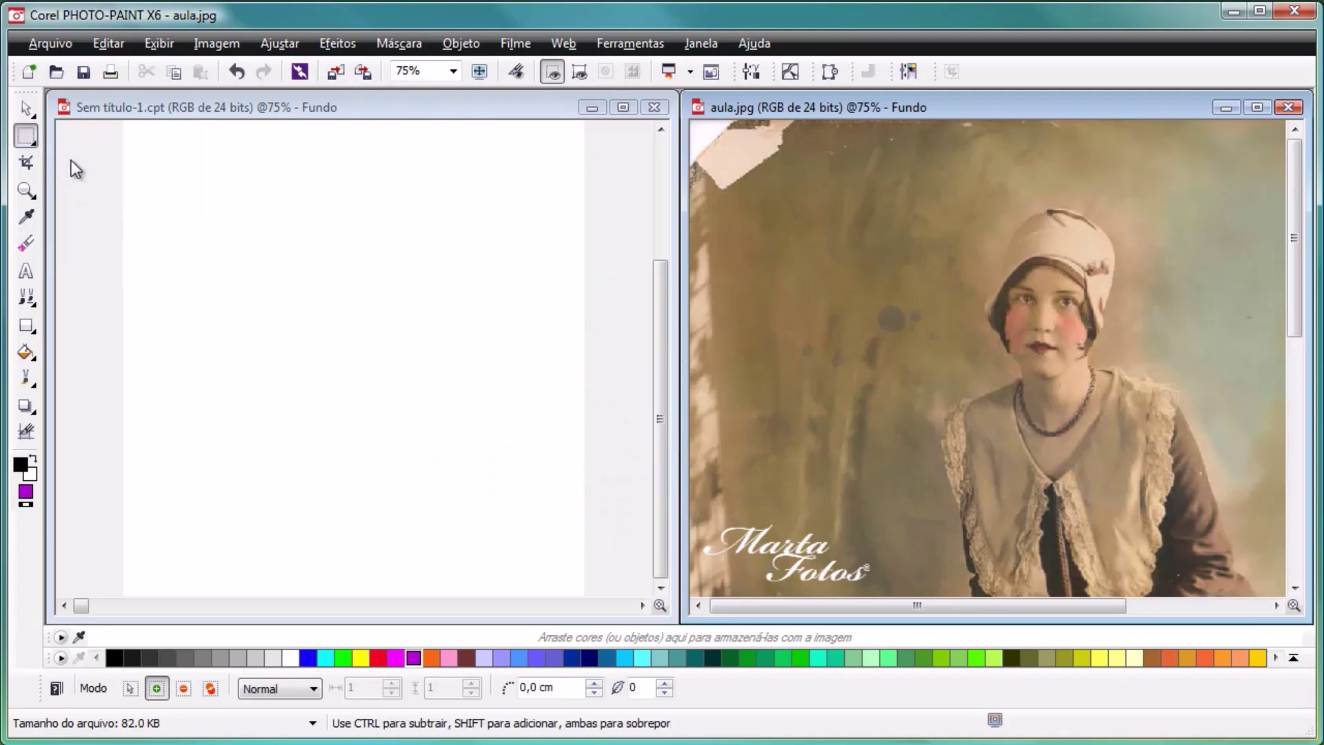
left_click(193, 109)
left_click_drag(188, 173, 422, 385)
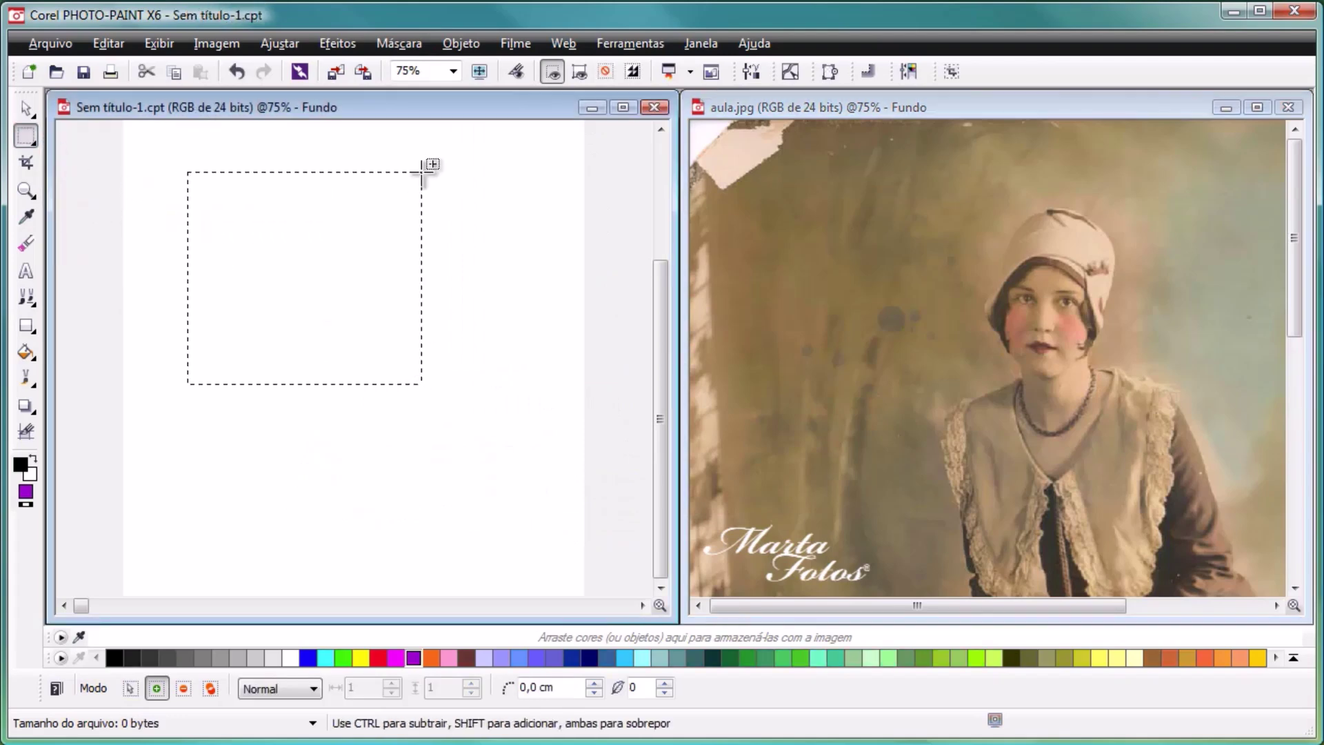
Step: Feather the rectangle mask's edge with a width of 30, direction Externa and limits Curvo
left_click(403, 47)
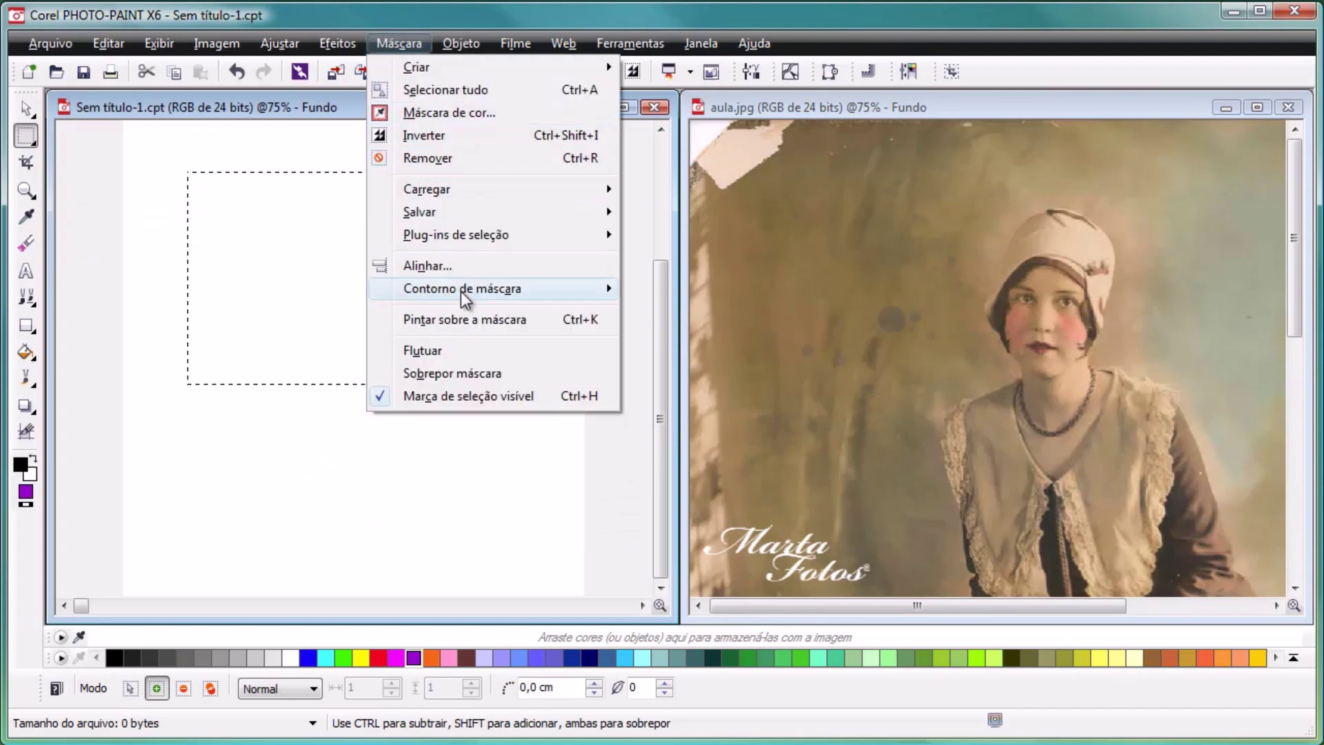
mouse_move(463, 295)
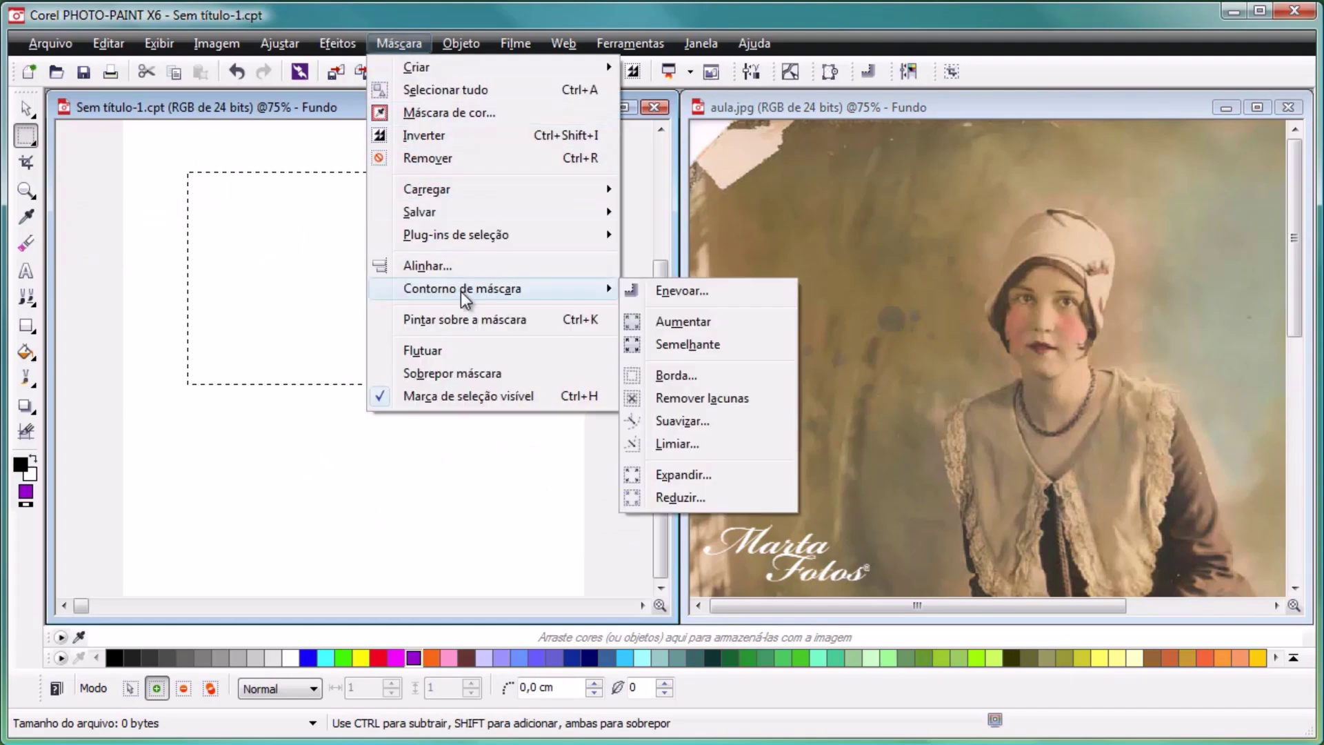
left_click(709, 295)
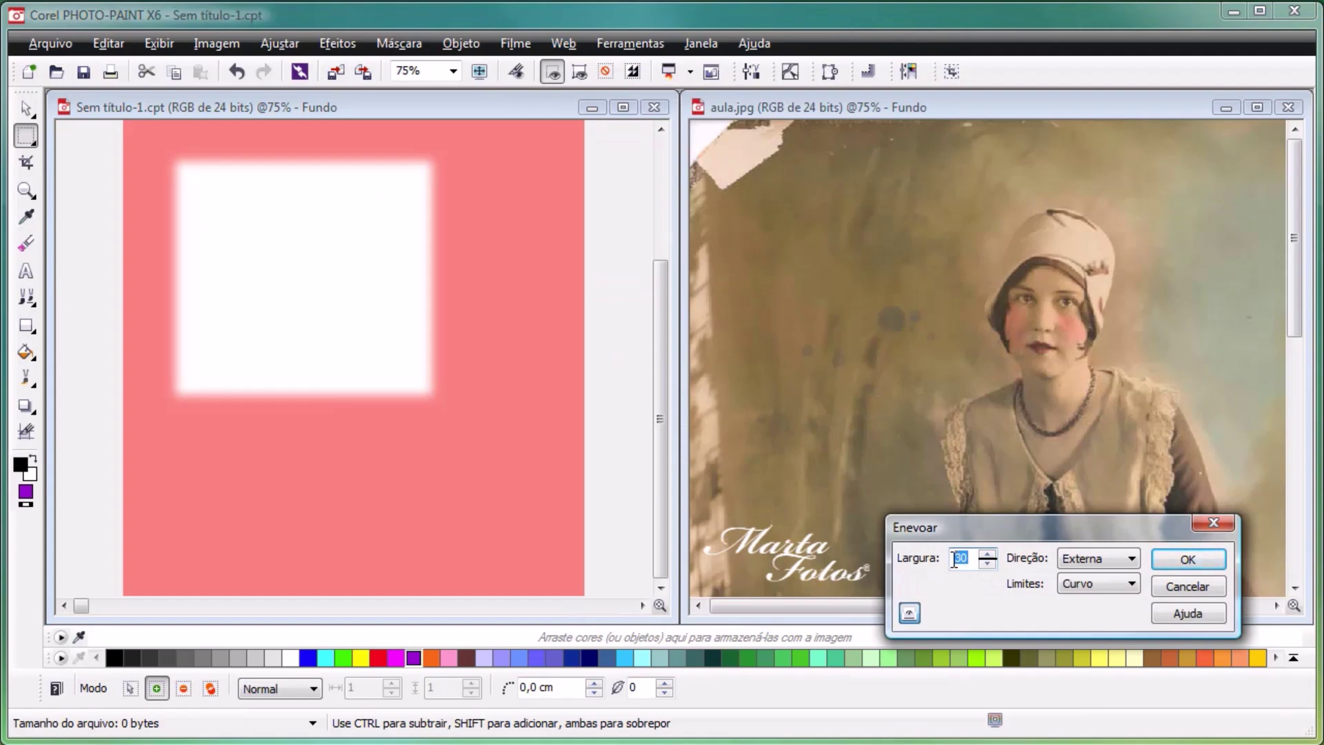
left_click(1188, 559)
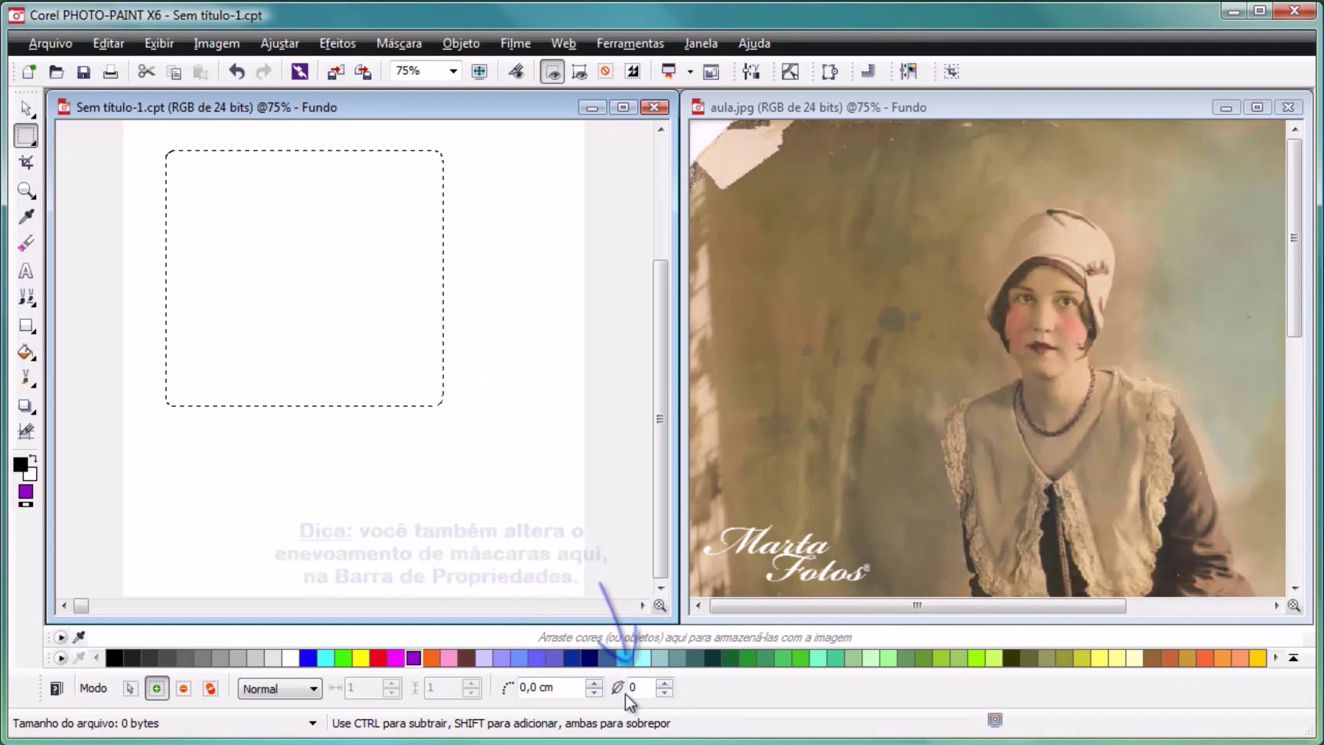
Step: Show the mask overlay to examine the feathered rectangle's soft edges, and hide the overlay again
left_click(399, 44)
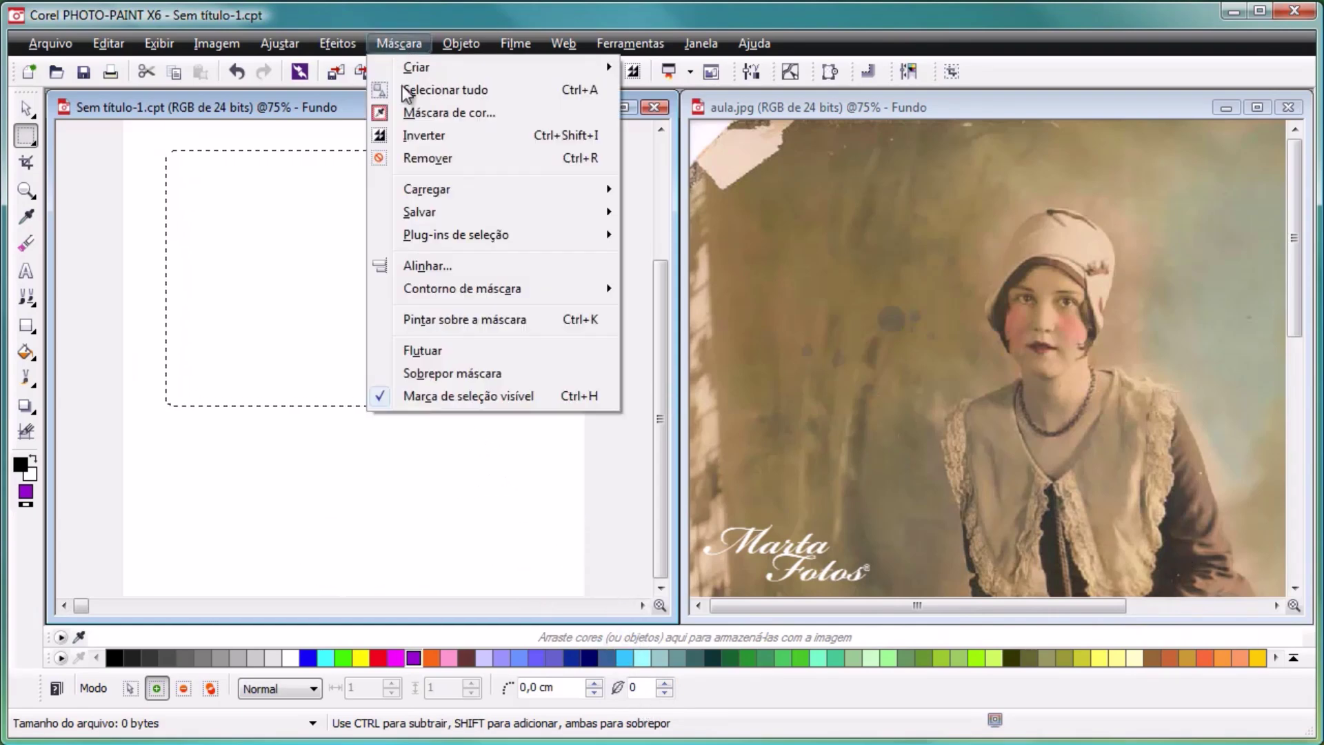
left_click(424, 375)
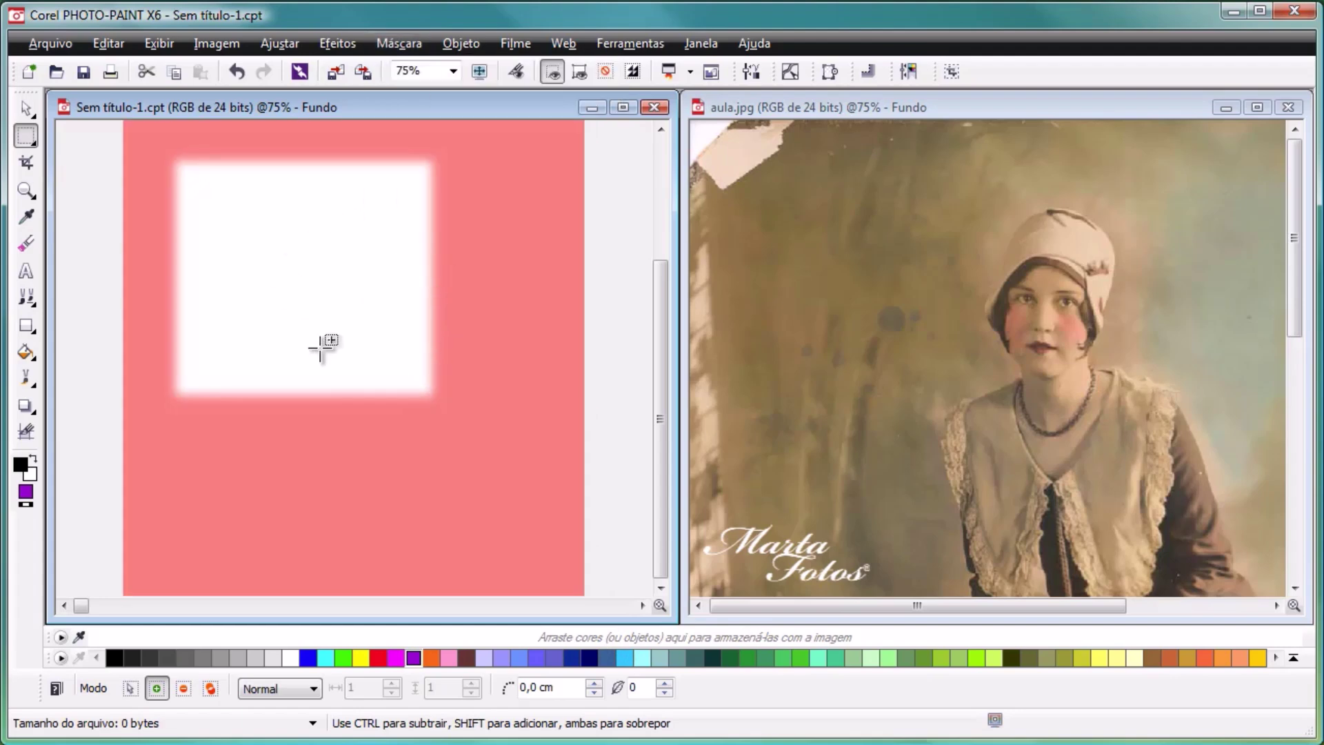
left_click(403, 44)
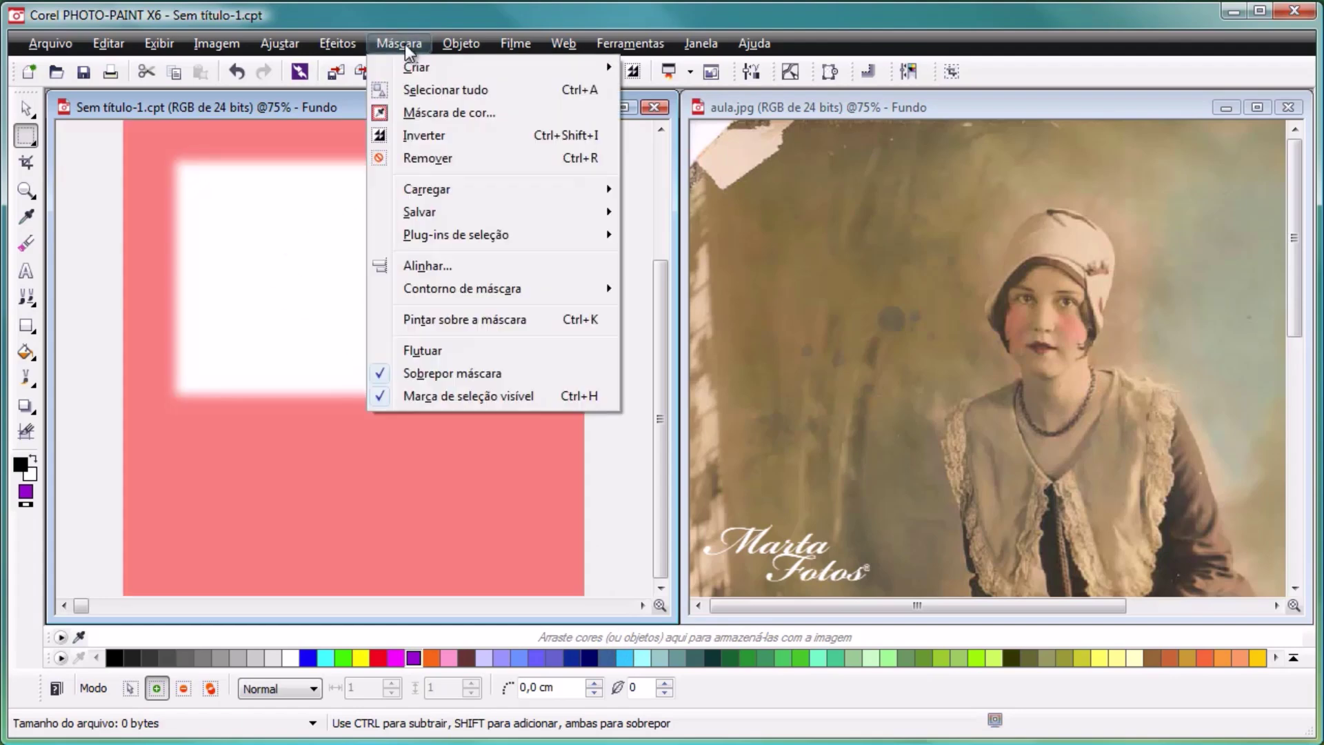
left_click(429, 375)
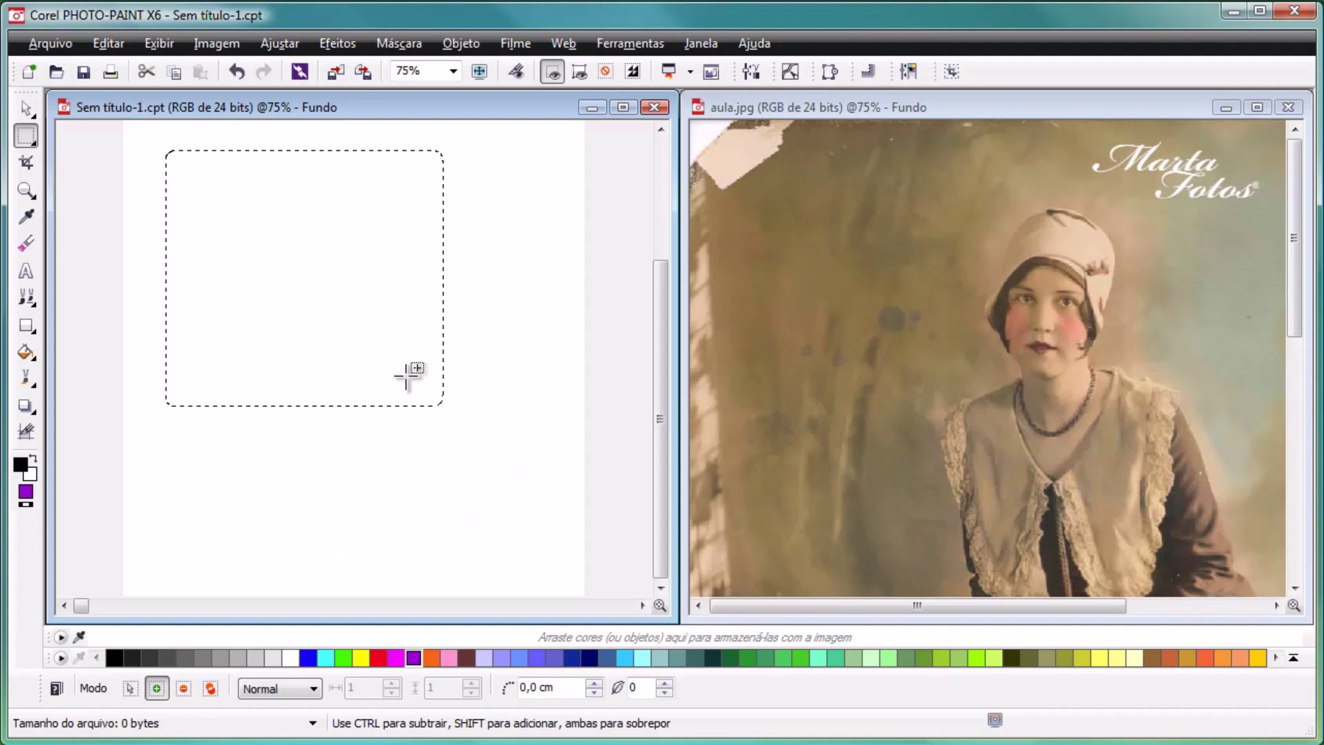
Step: Draw a nearly square rectangle mask about 10.9 by 11.3 mid-page, move it down slightly and rotate it counterclockwise
left_click_drag(246, 200, 488, 449)
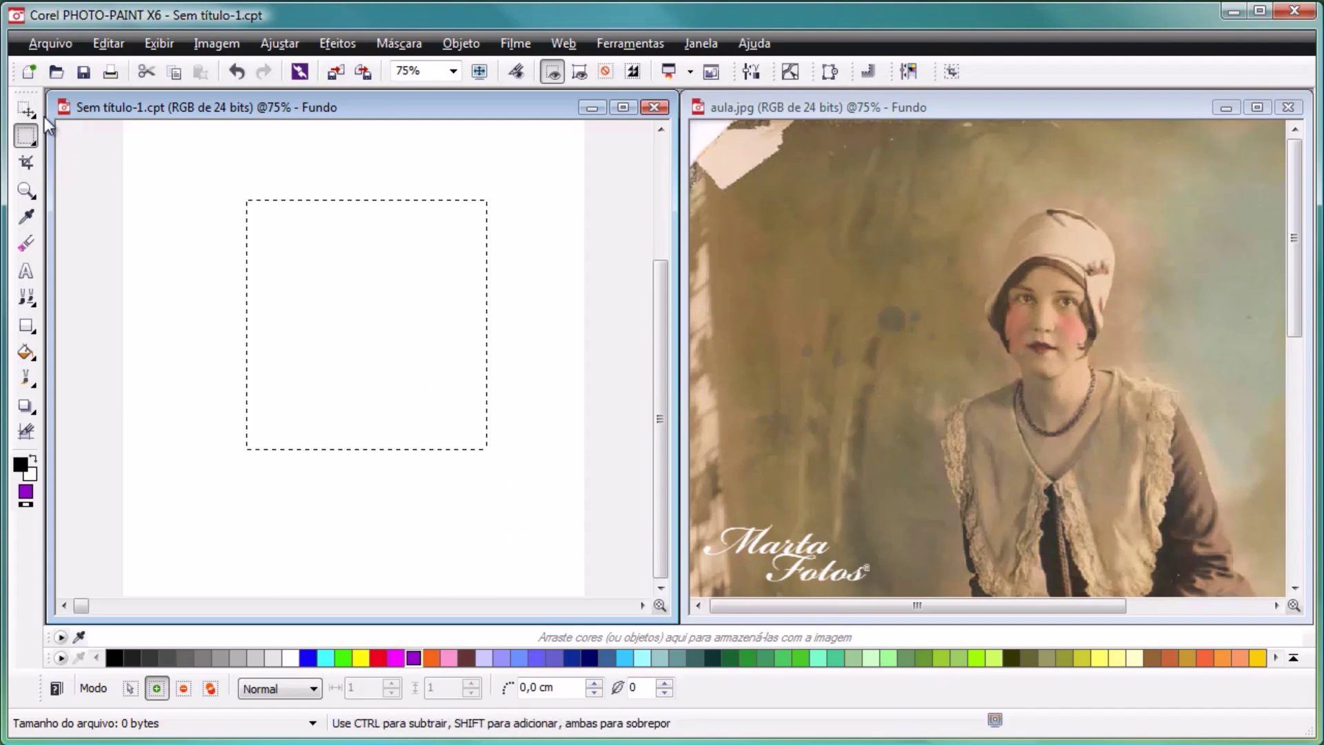
left_click(26, 109)
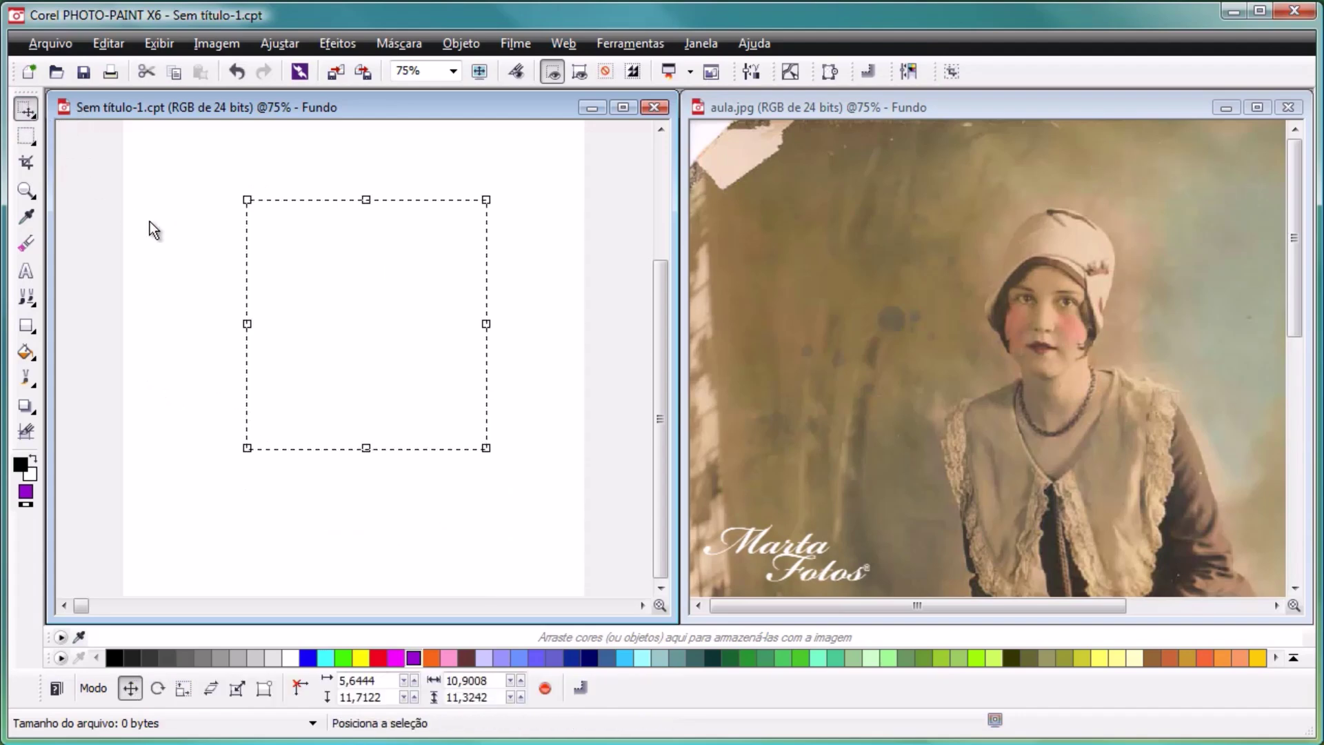
left_click(256, 216)
left_click_drag(248, 200, 230, 275)
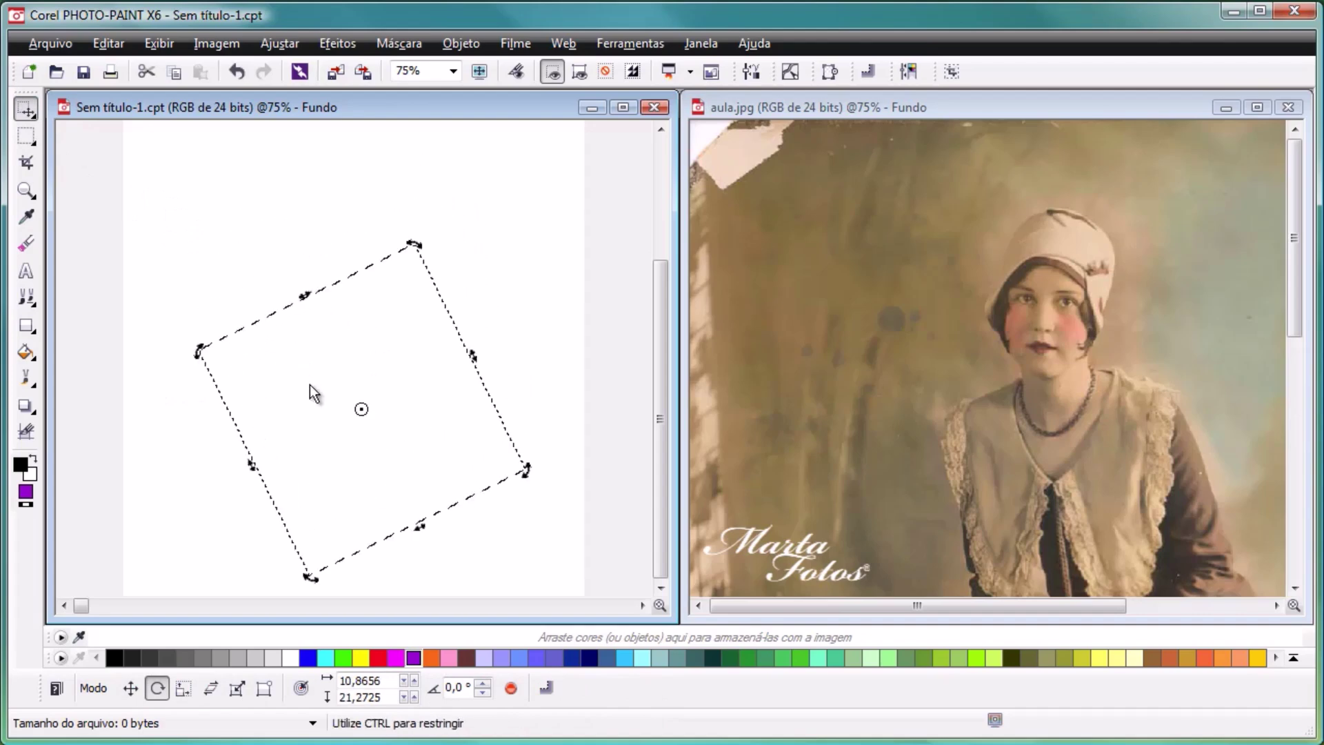
Step: Distort the rotated mask by pulling its topmost corner inward, apply the transformation, and switch to the Seleção de objeto tool
left_click(311, 391)
left_click_drag(414, 245, 403, 371)
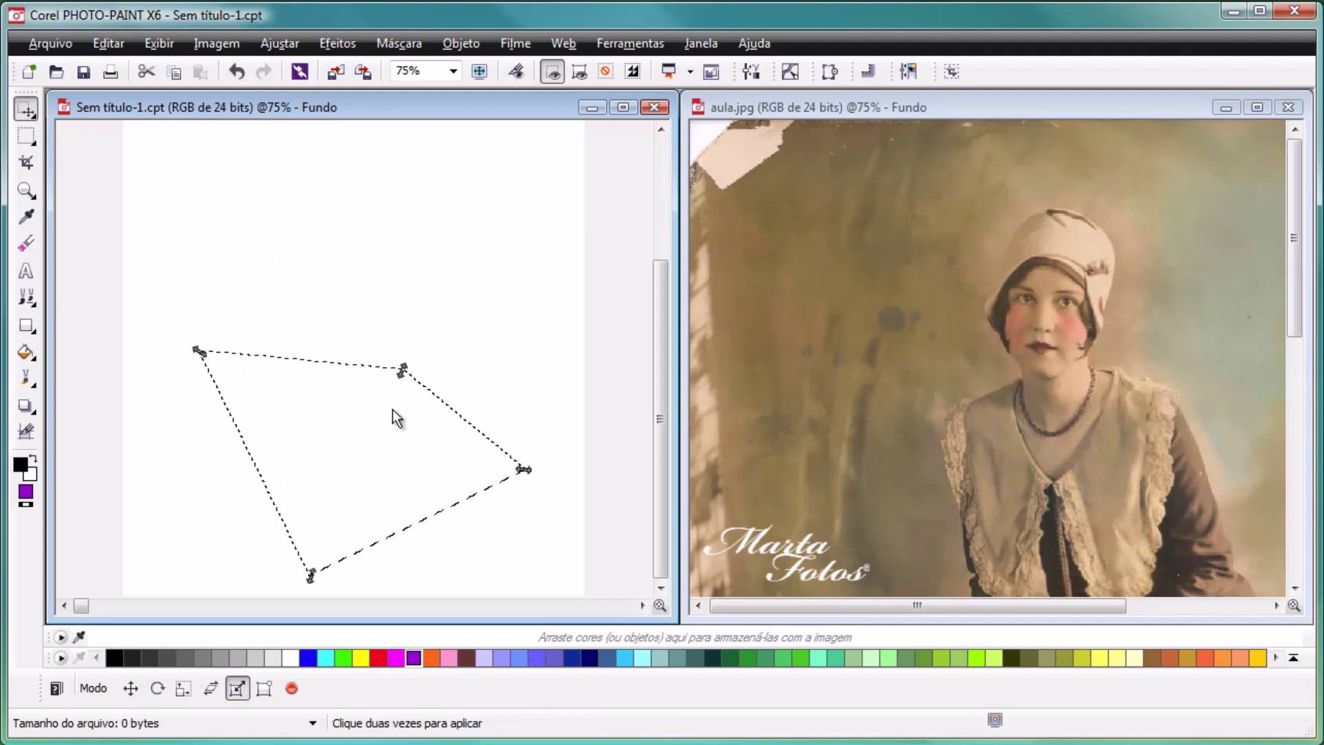
right_click(393, 410)
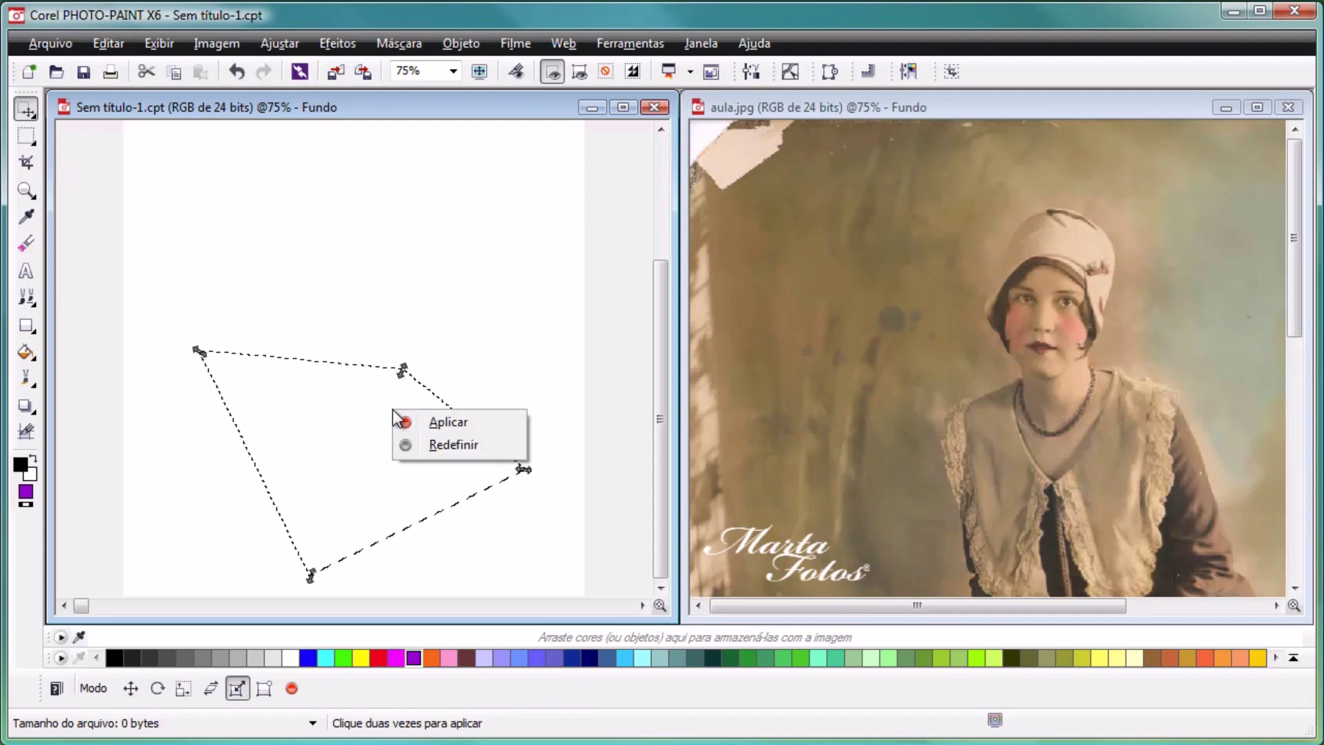
left_click(461, 422)
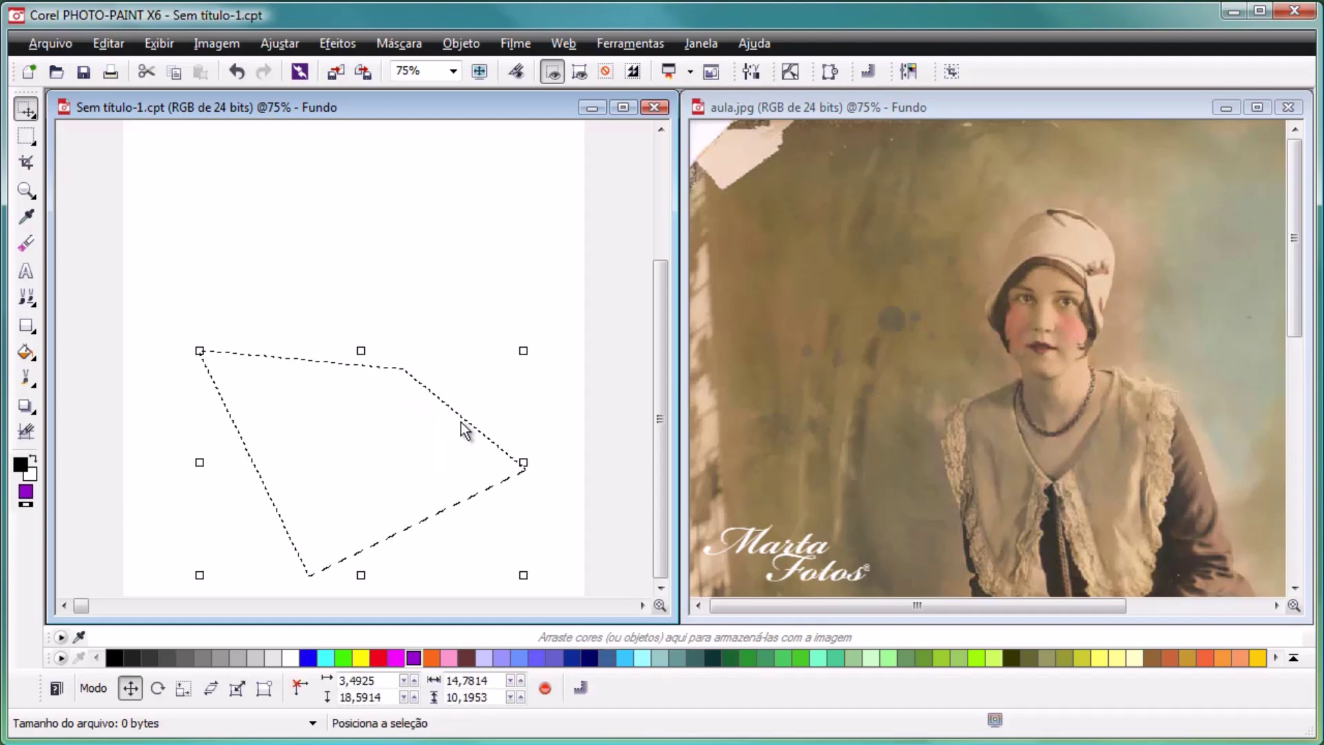
left_click(27, 111)
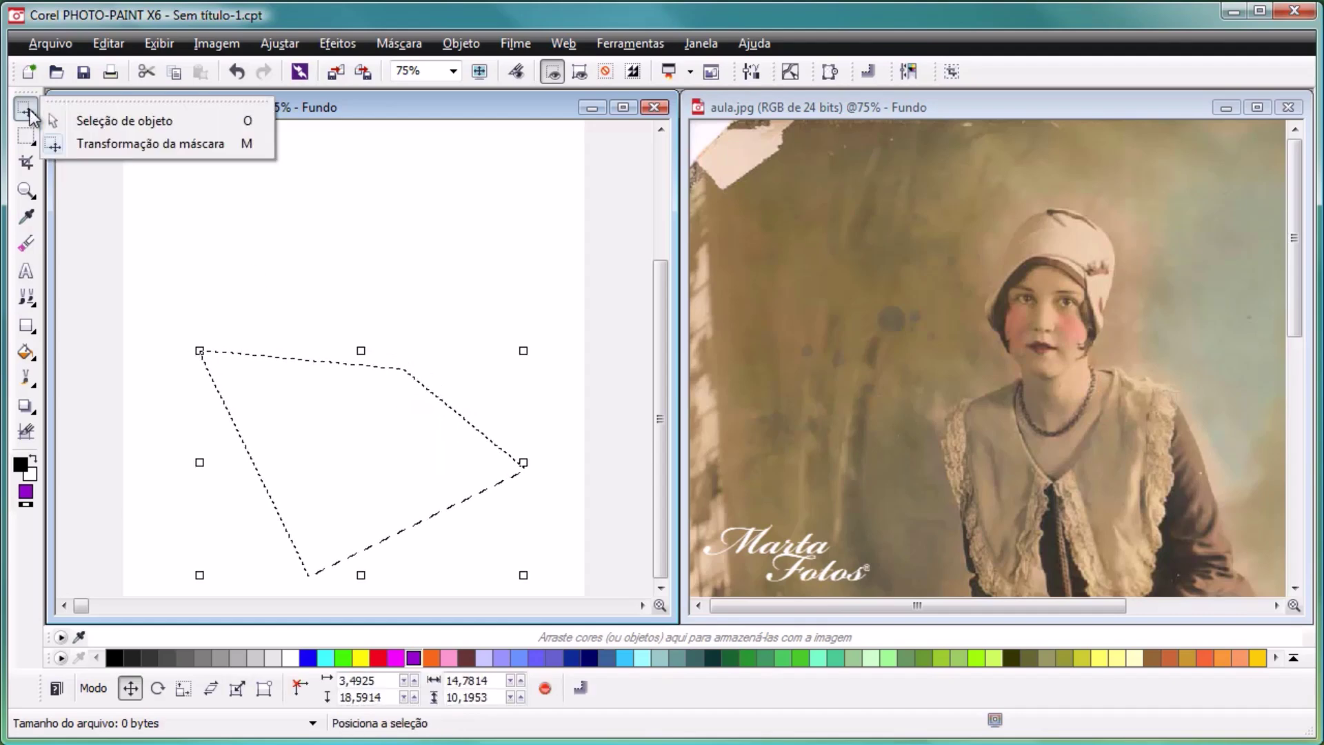
left_click(114, 121)
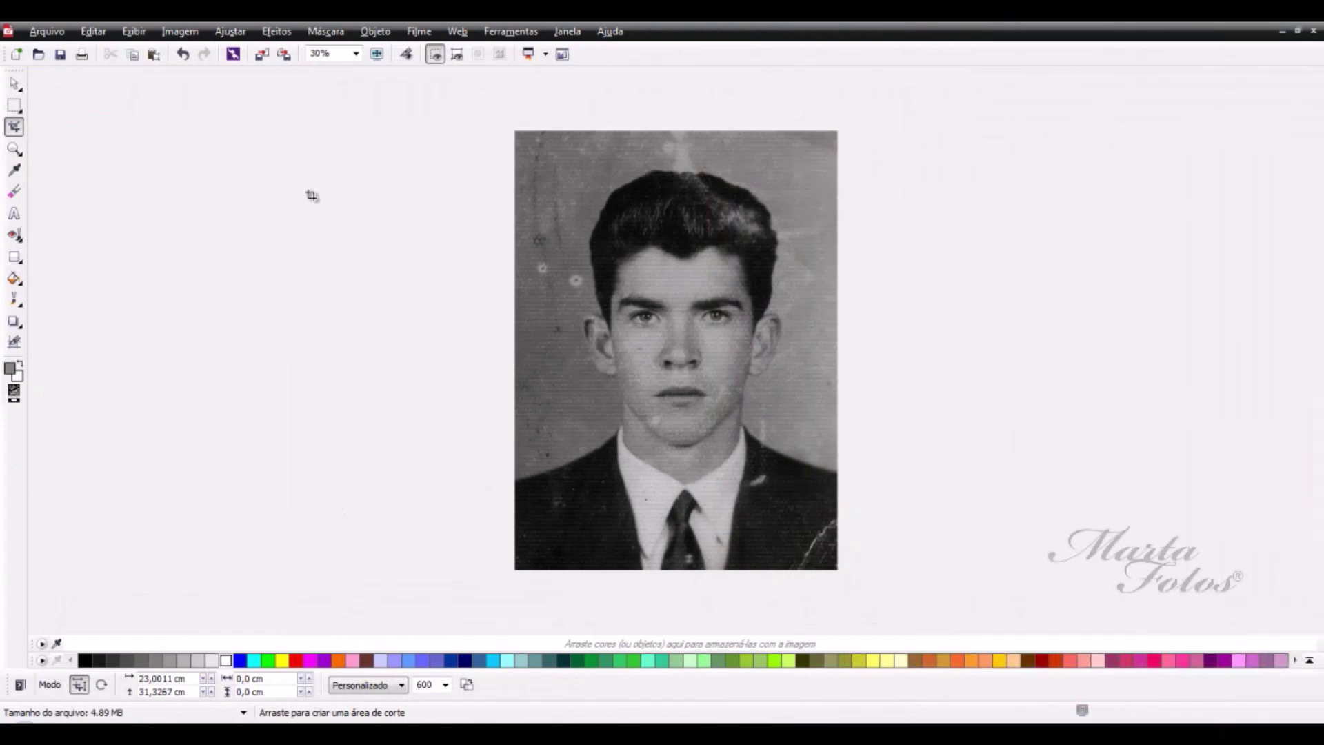
Step: Draw a small additive ellipse mask around each iris in the black-and-white portrait
left_click(21, 111)
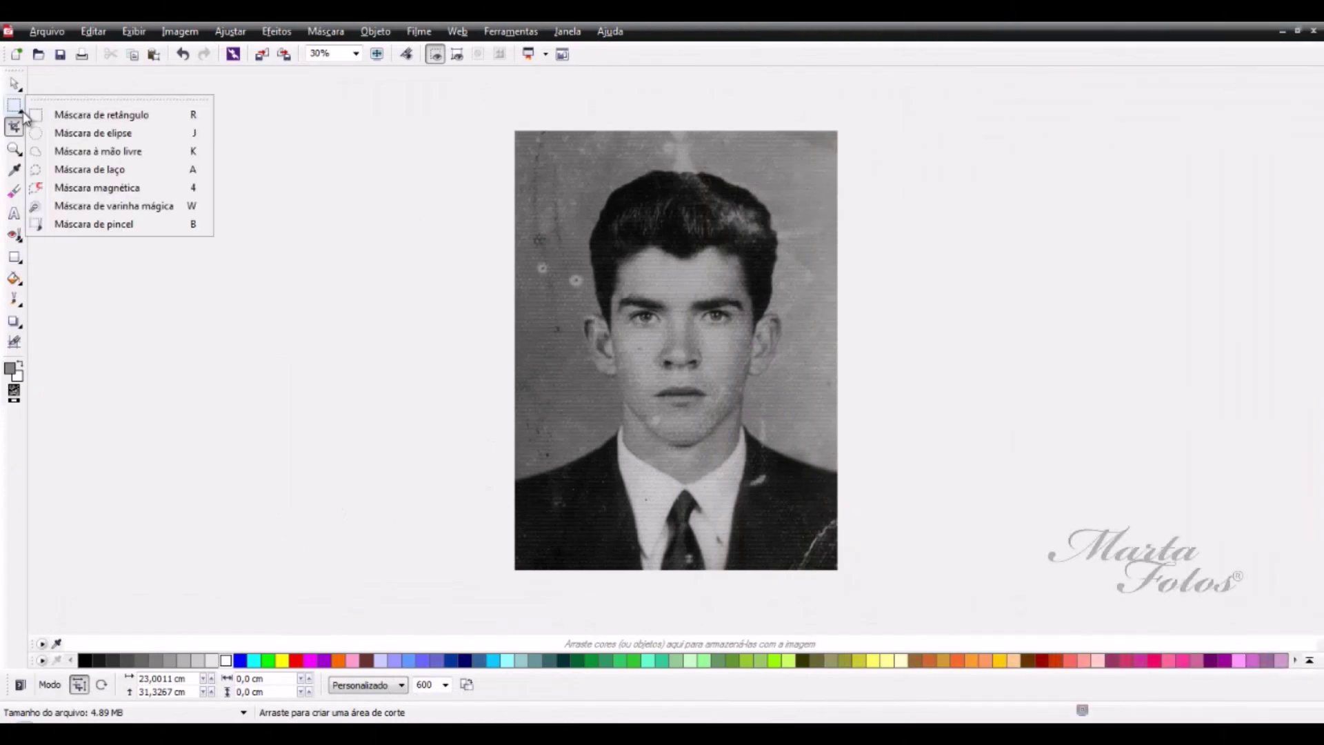
left_click(131, 138)
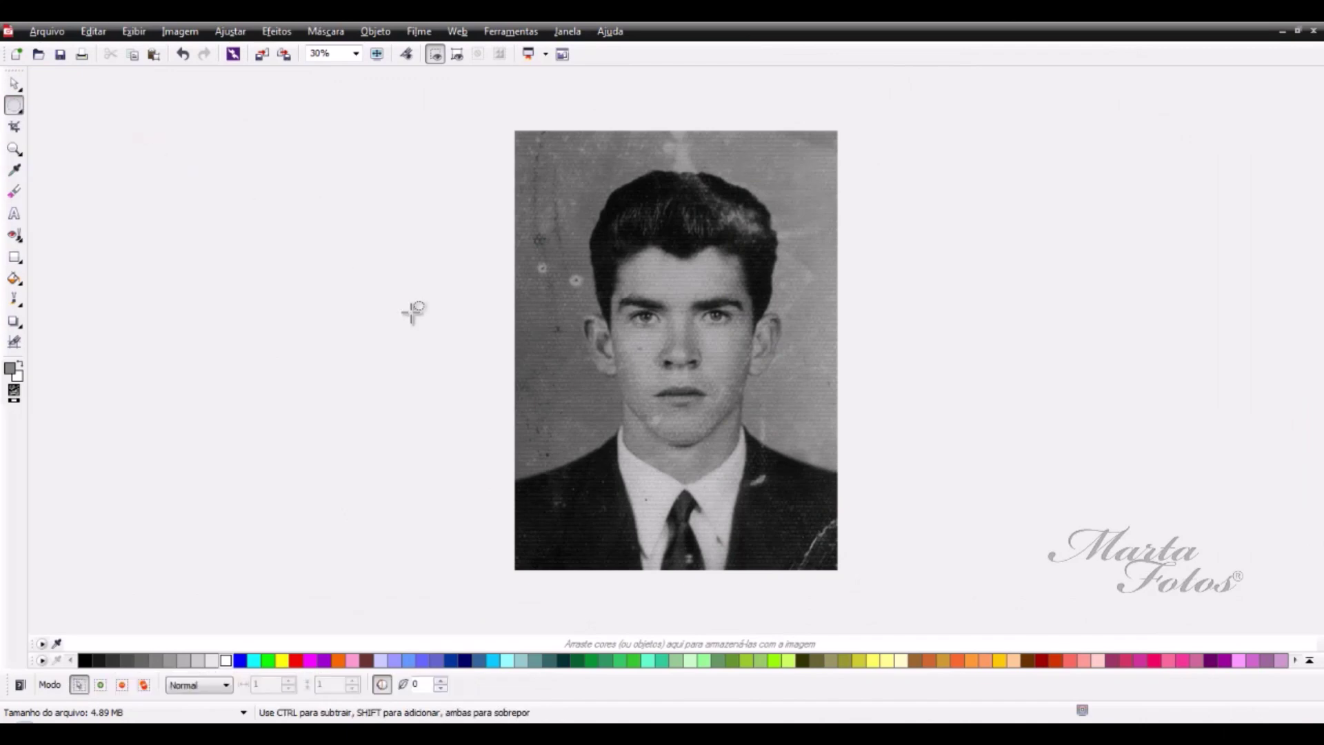
scroll(733, 366, "up", 2)
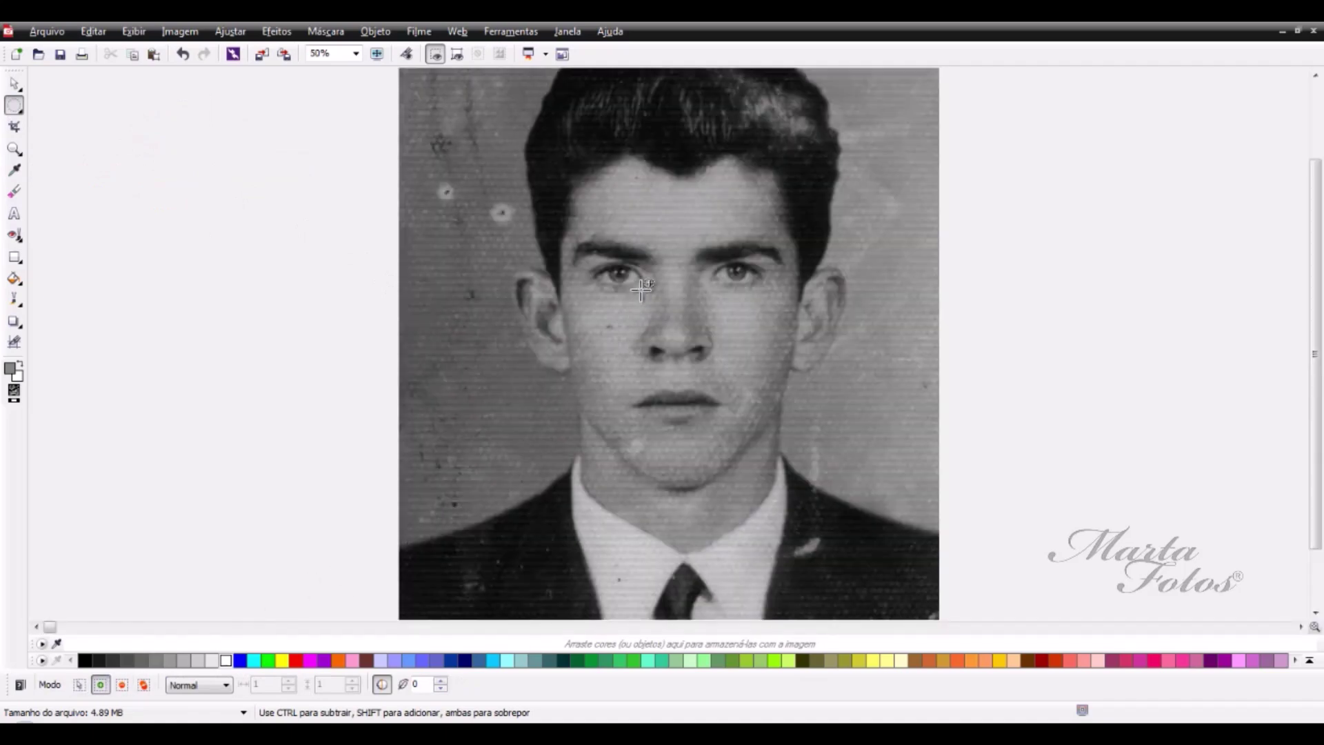
scroll(641, 291, "up", 1)
left_click_drag(580, 310, 612, 335)
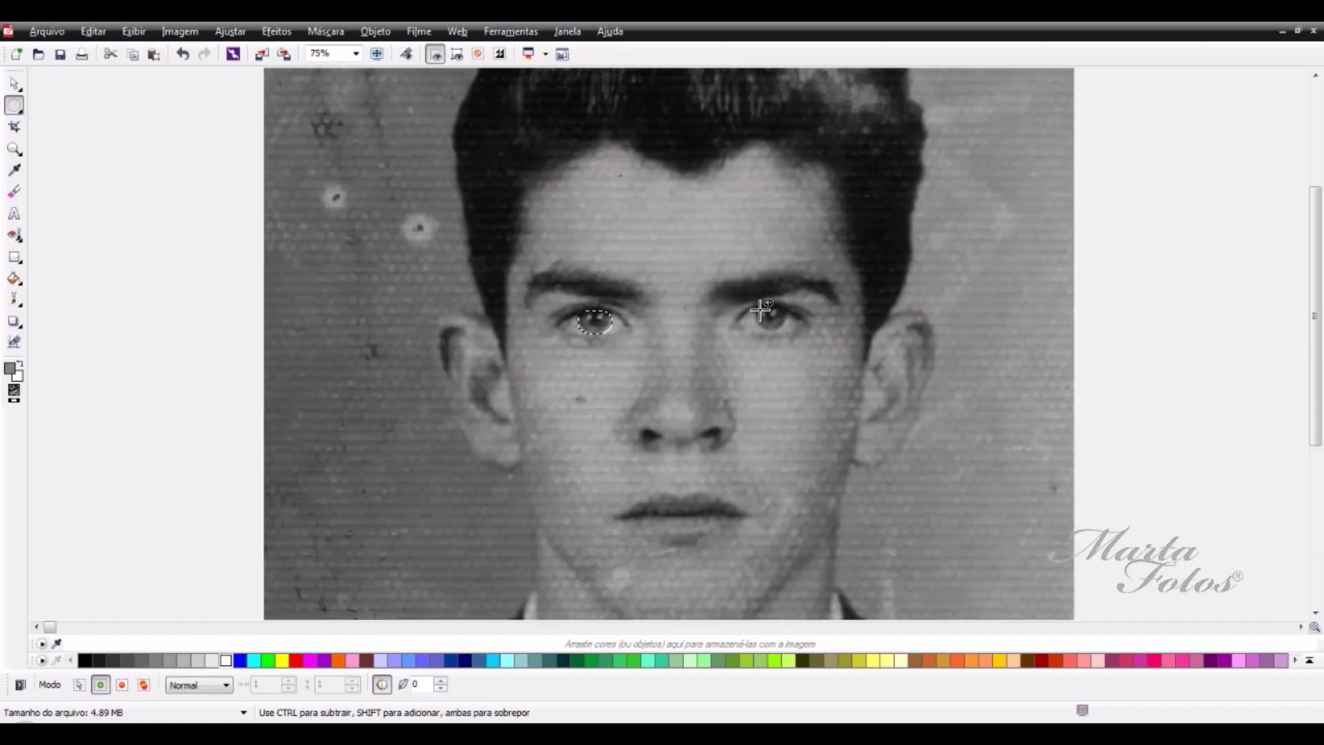
left_click_drag(759, 308, 788, 333)
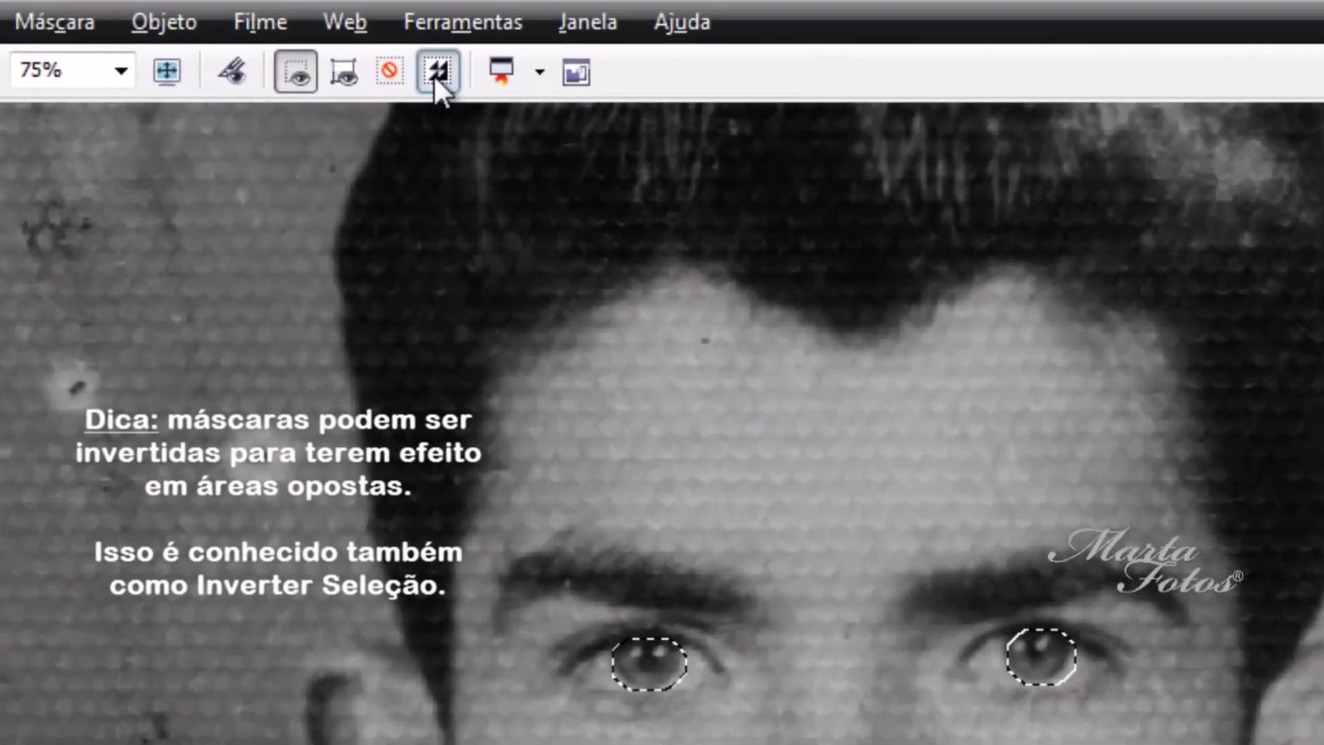
Step: Invert the iris masks and apply the Médio noise effect with a radius of 6 to the rest of the portrait
left_click(433, 75)
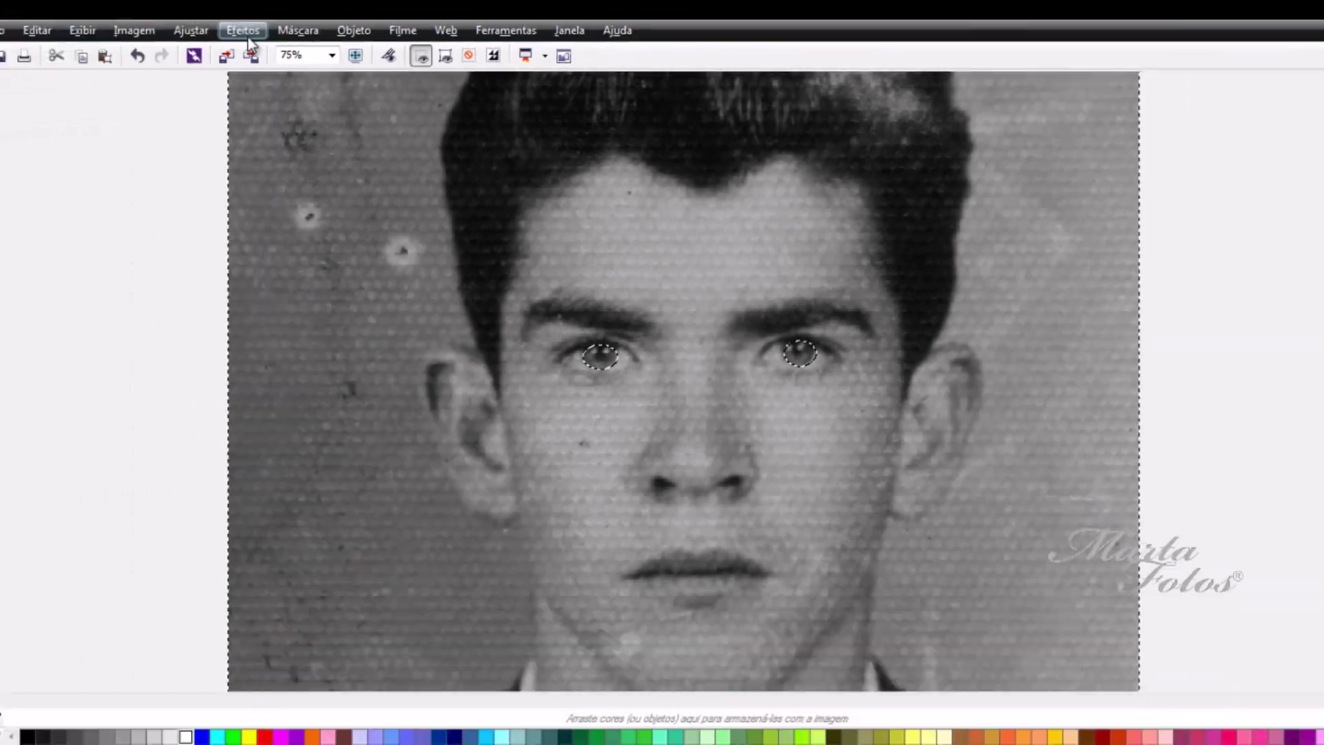
left_click(245, 33)
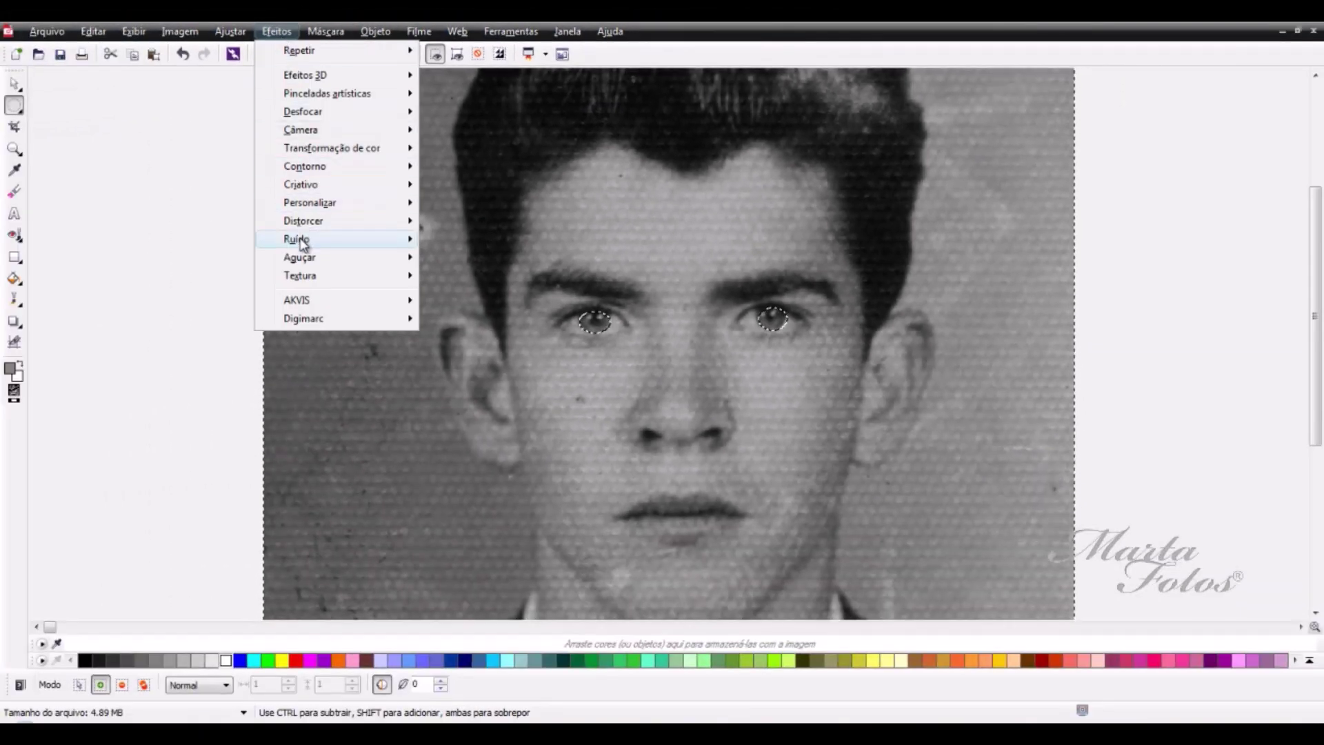
mouse_move(303, 243)
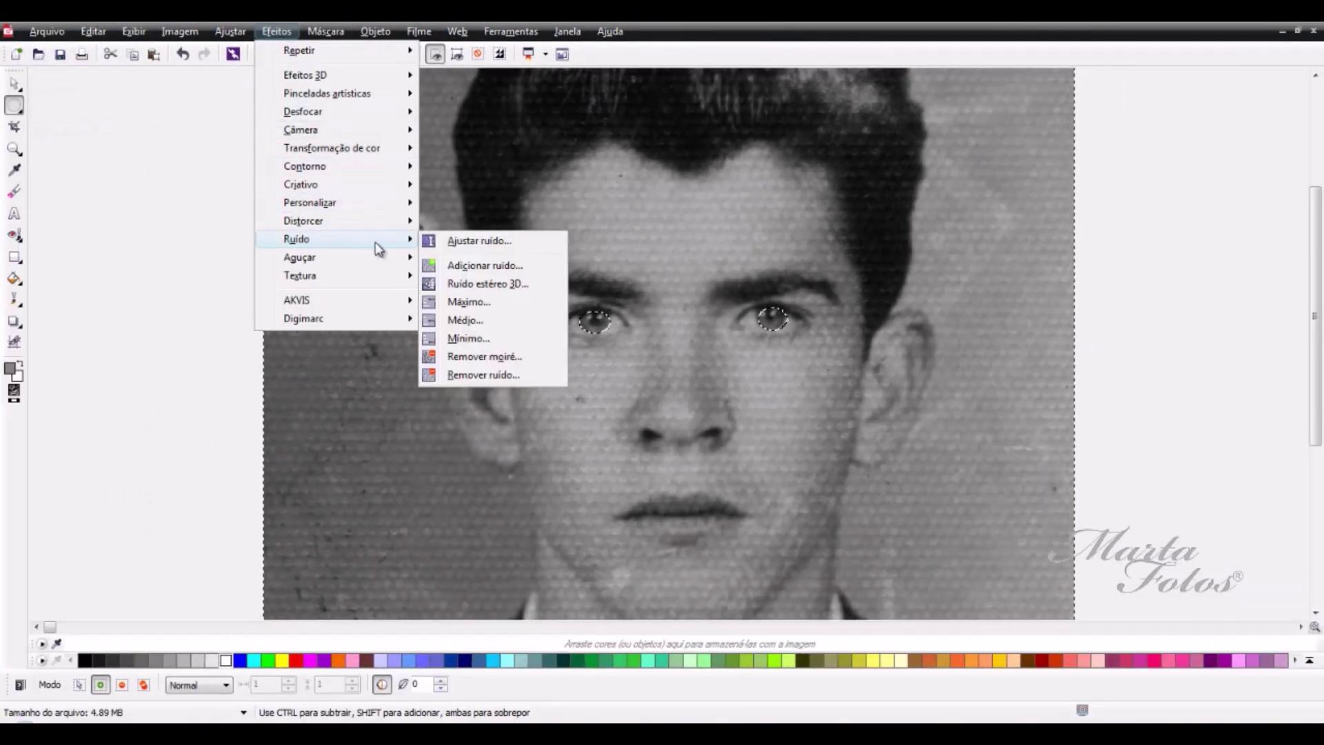
left_click(450, 316)
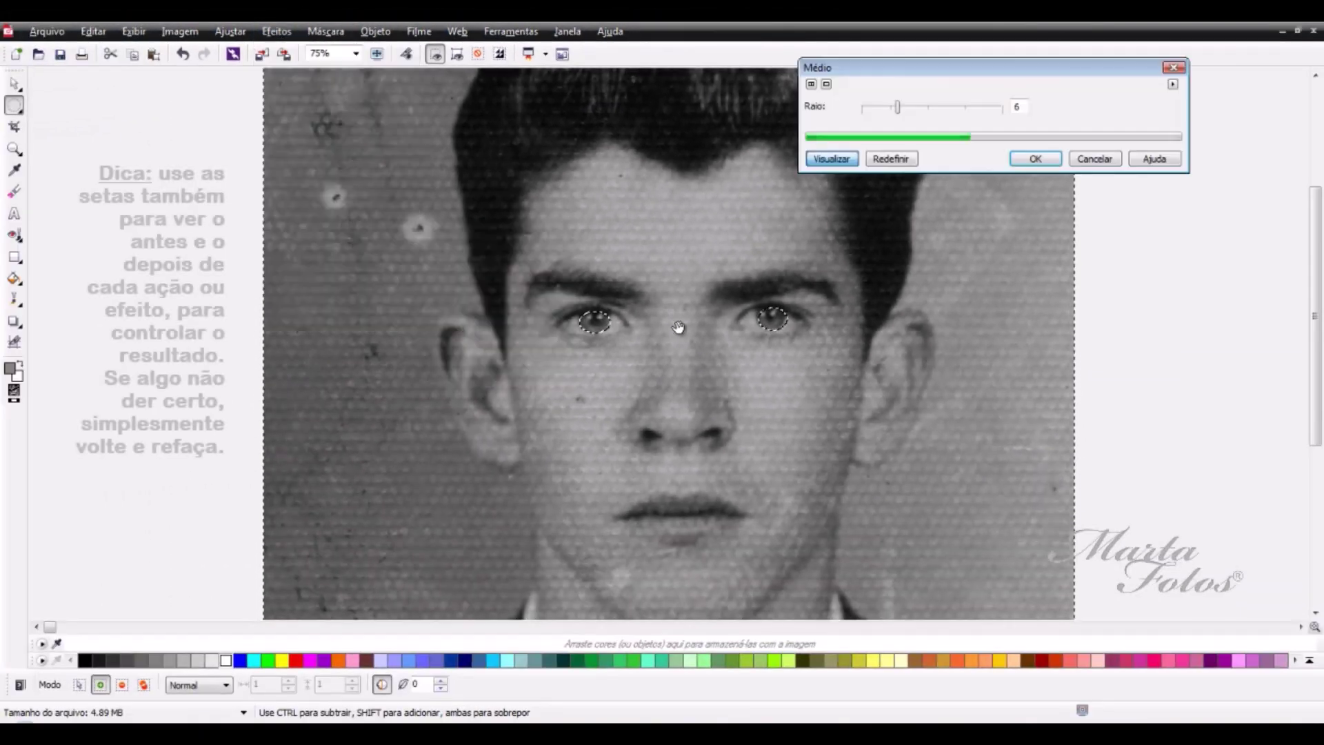
left_click(1034, 160)
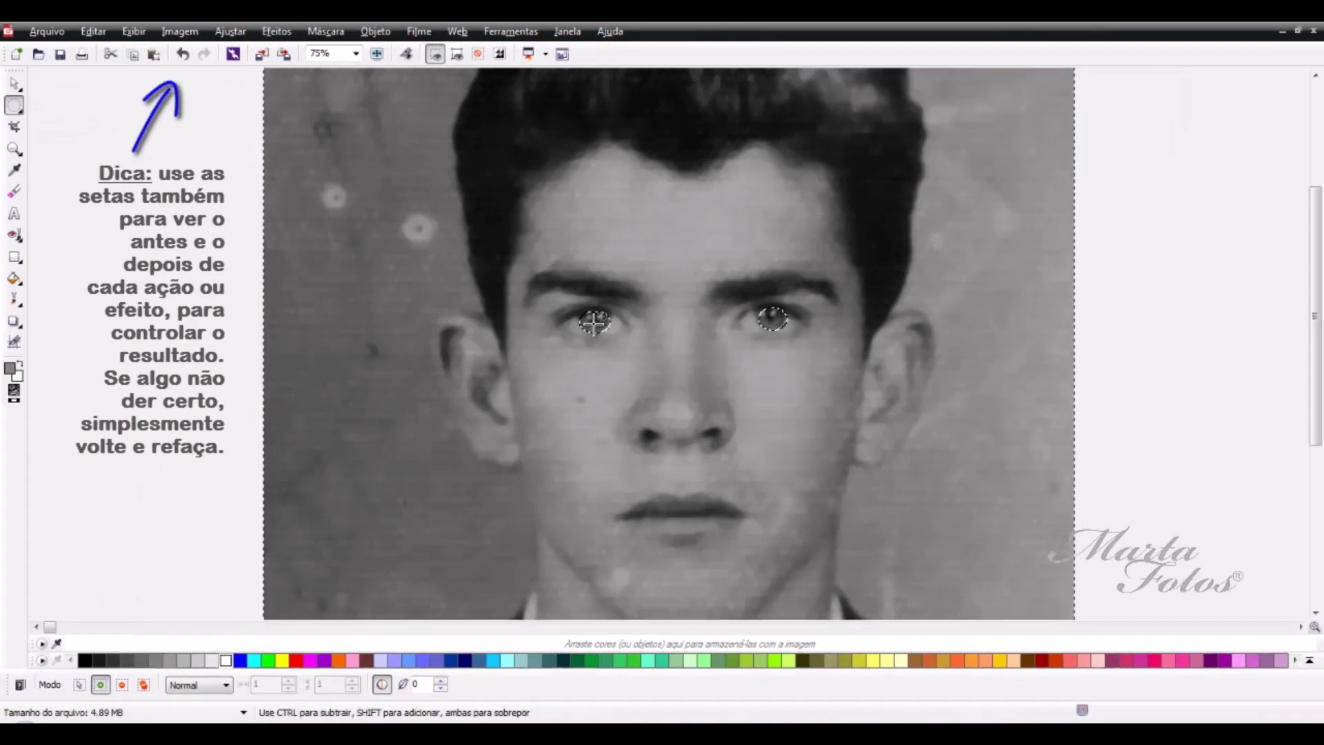
Step: Undo and redo the Médio effect to compare before and after, and undo back to the unmasked portrait
left_click(184, 57)
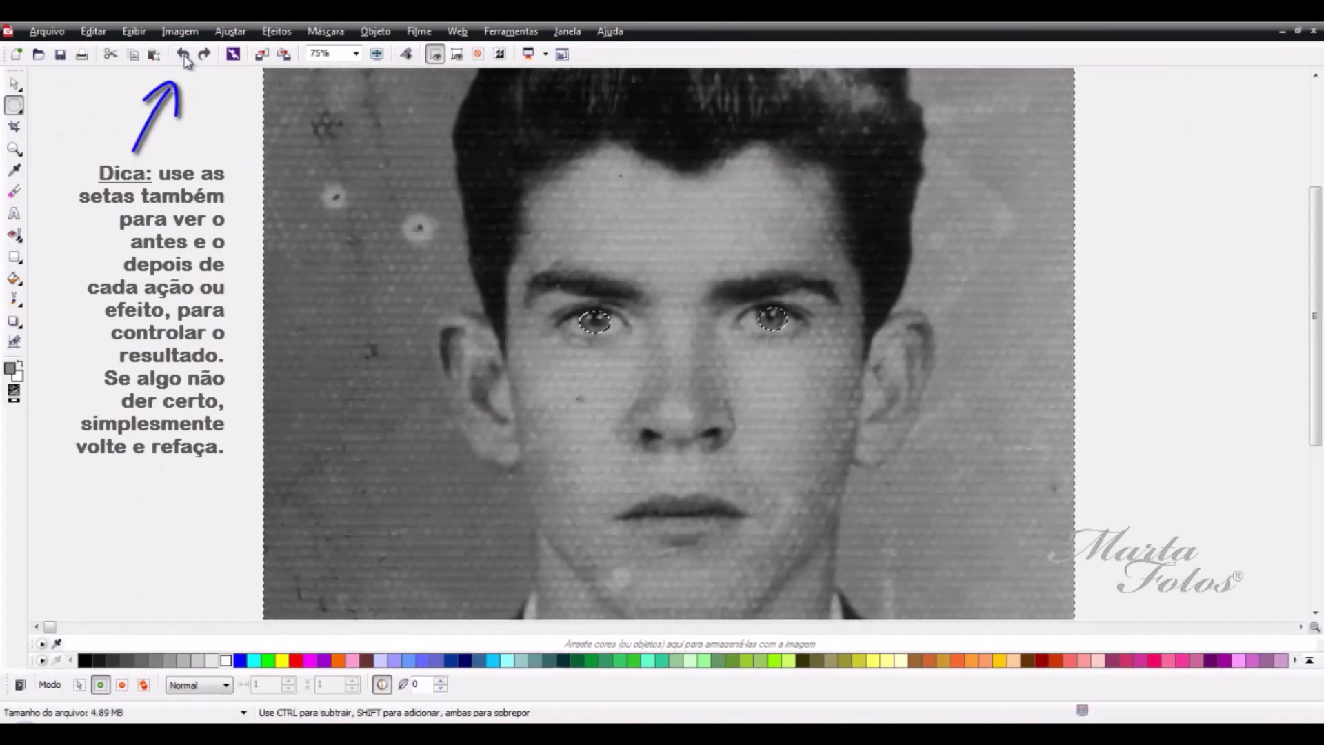
left_click(204, 56)
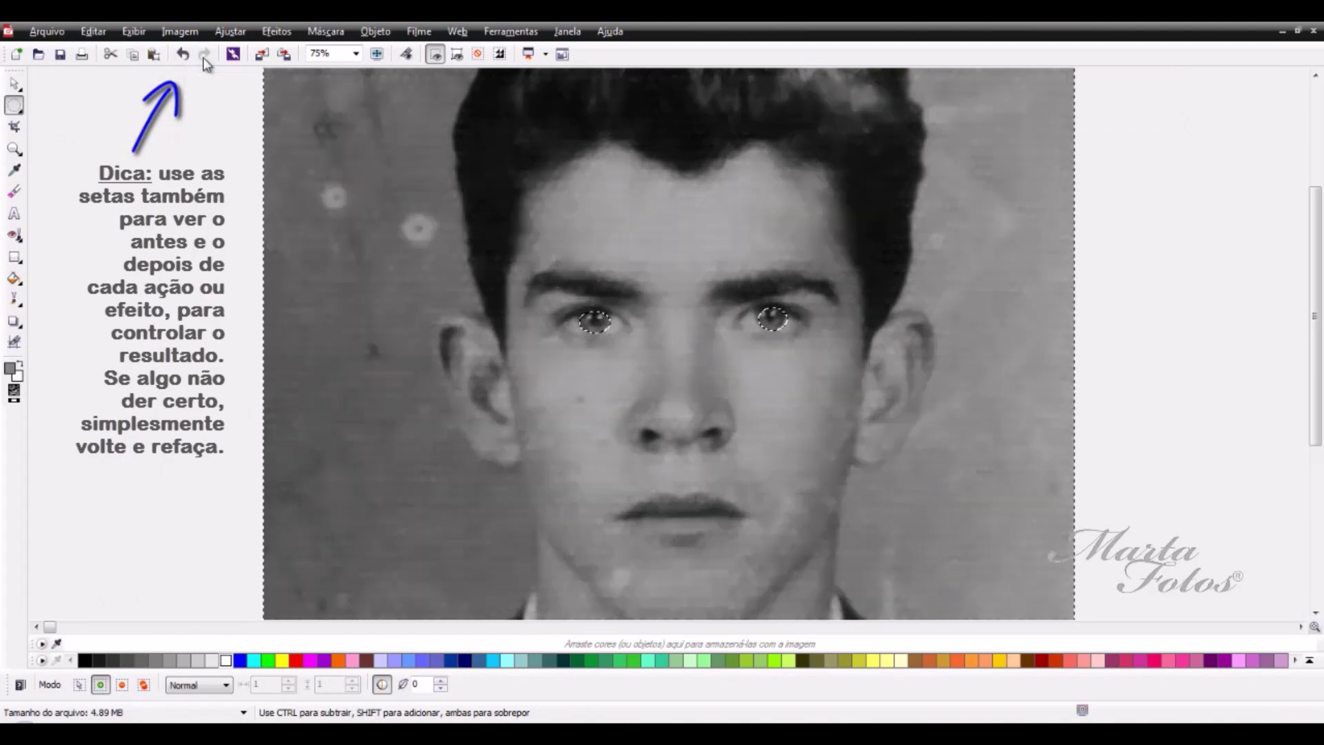
left_click(187, 56)
left_click(192, 62)
left_click(193, 63)
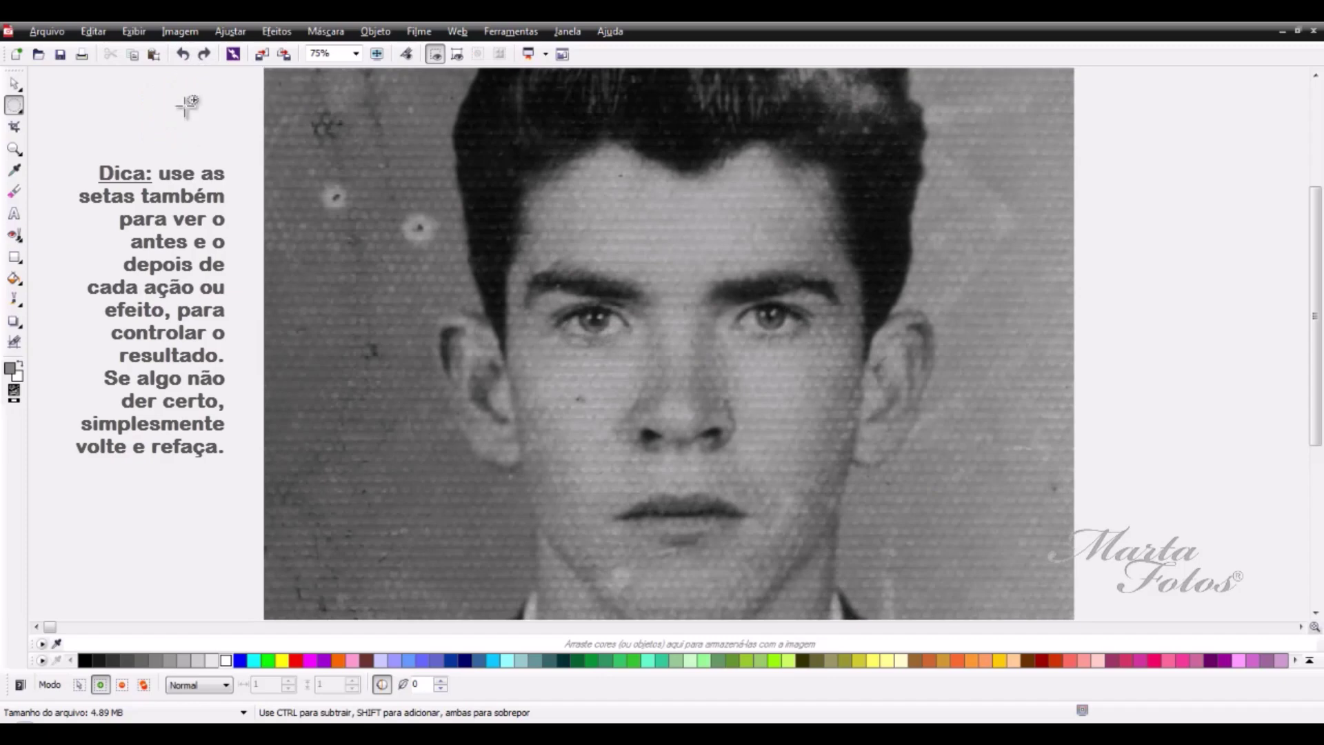
Step: Draw a freehand mask over the portrait background between the right-hand ear, neck, shoulder and image edge
left_click(21, 114)
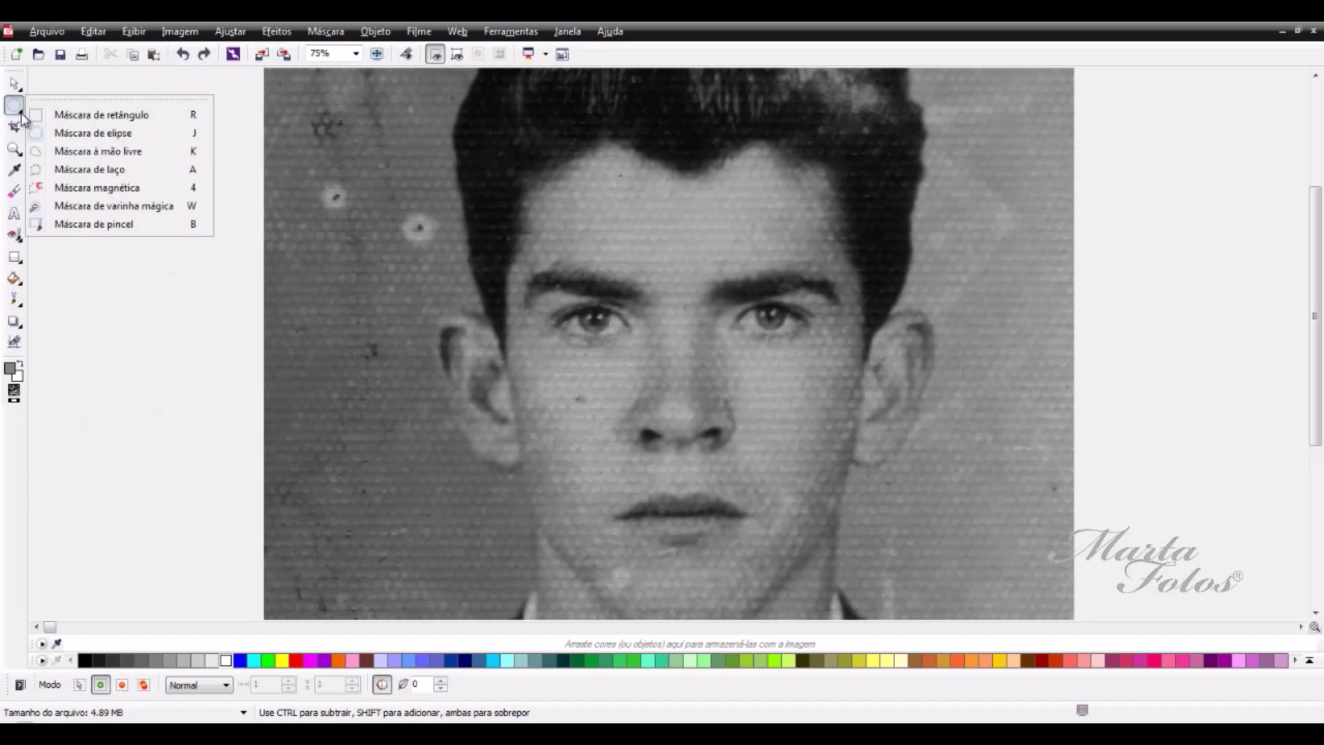
left_click(95, 150)
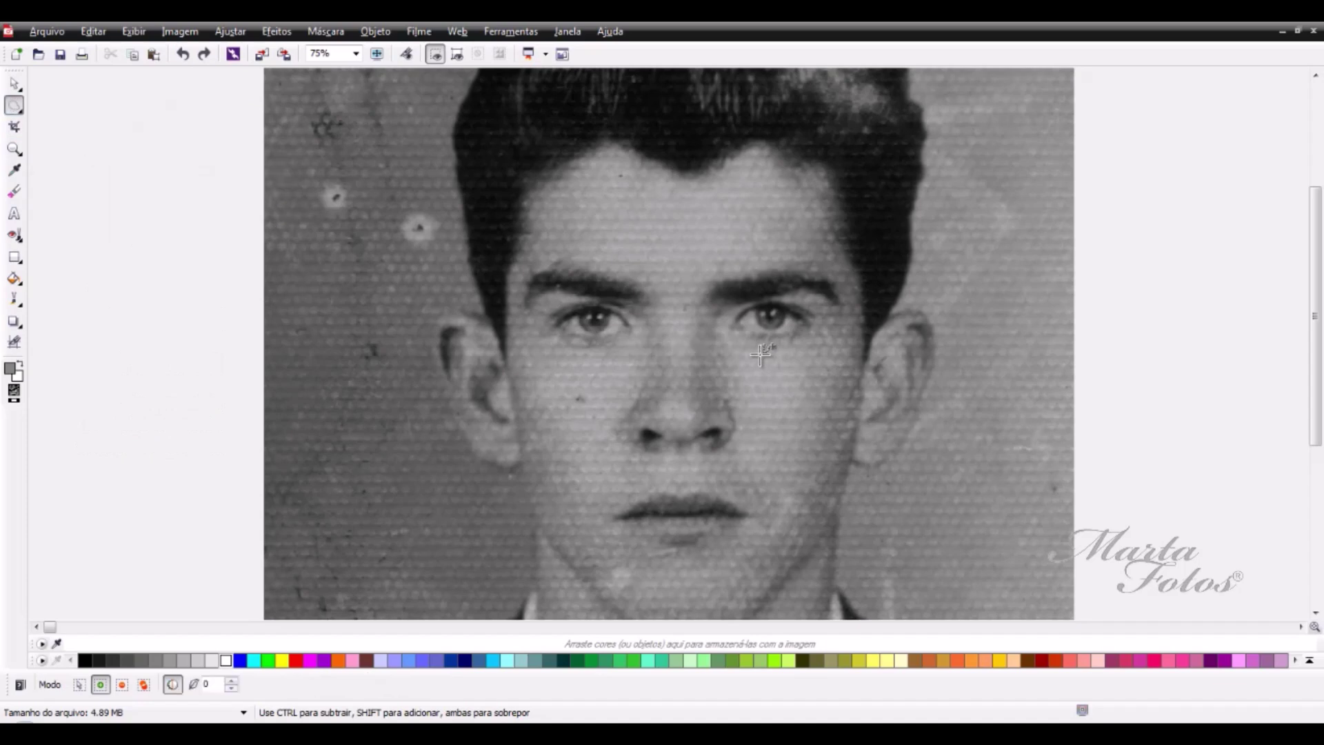
scroll(762, 355, "down", 1)
left_click(942, 586)
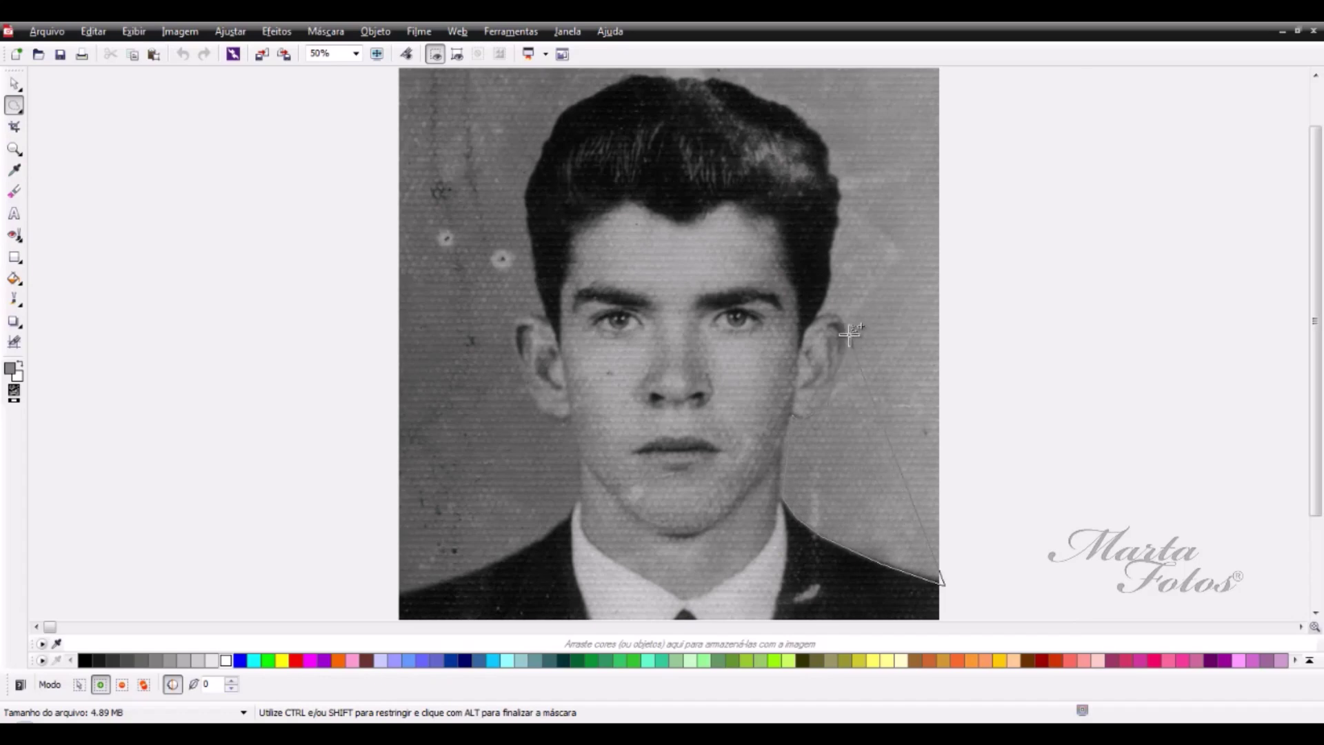
left_click(968, 329)
left_click(953, 550, "alt")
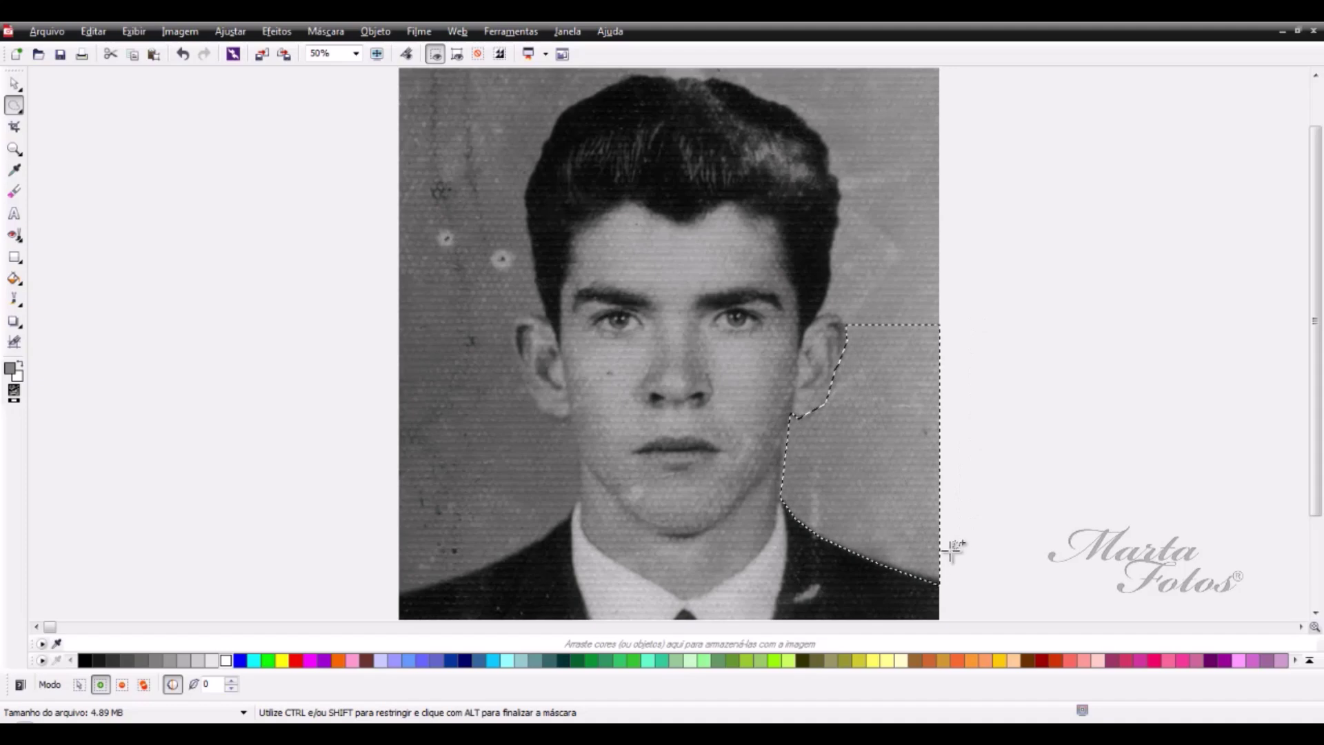
Step: Preview the Médio noise effect with a radius of 11 on the masked background, and dismiss it without applying
left_click(277, 31)
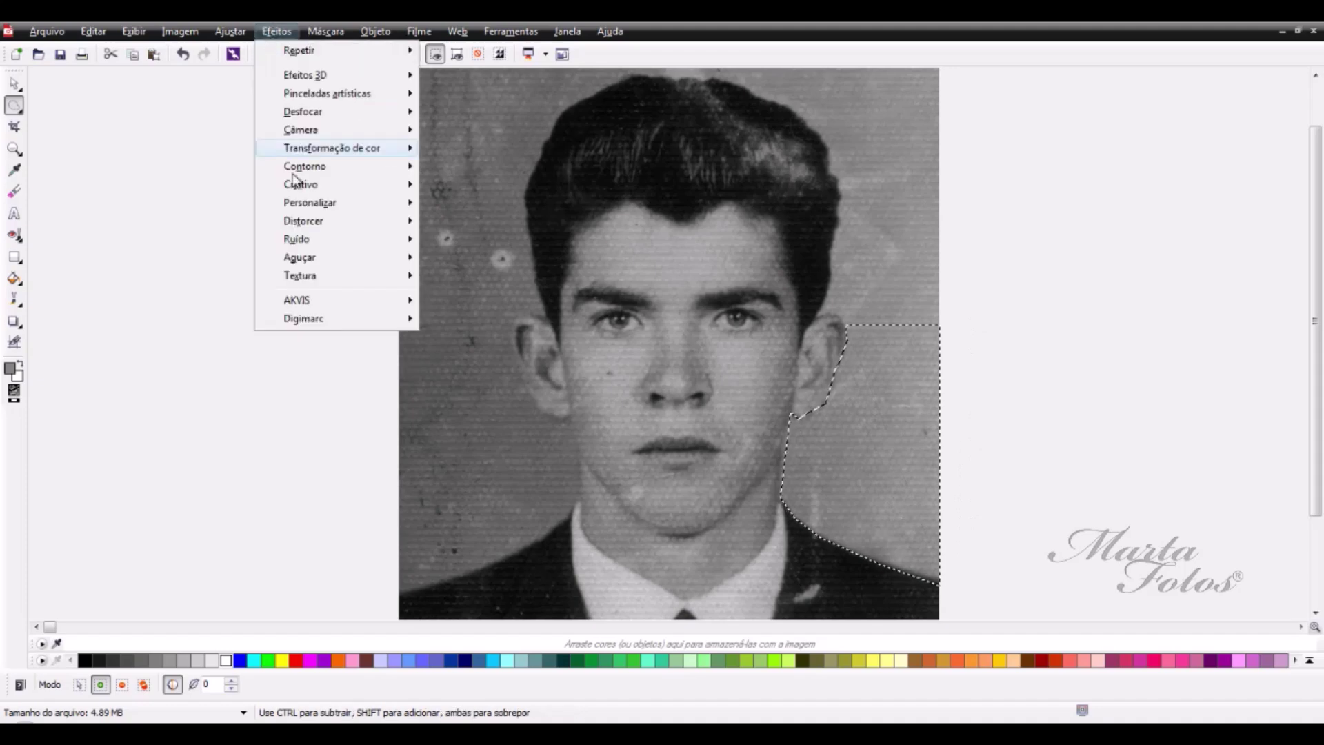
mouse_move(297, 239)
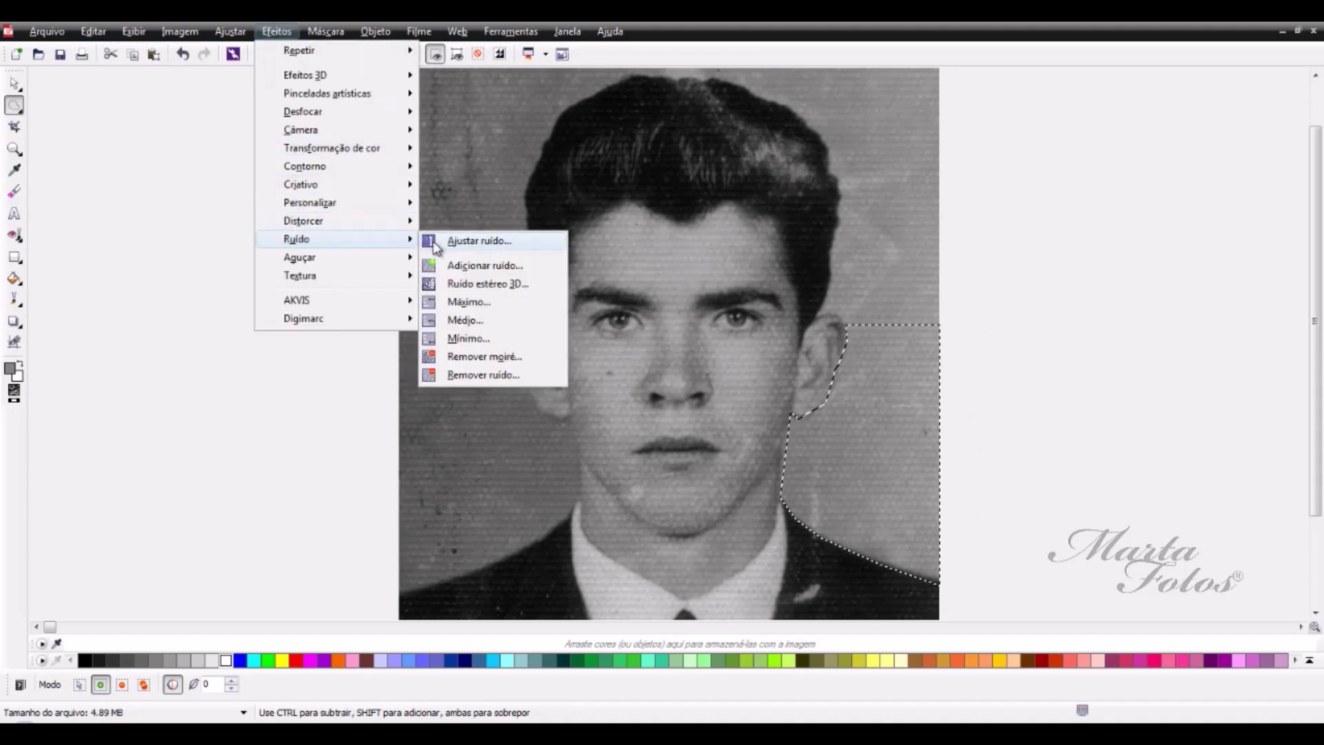
left_click(459, 321)
left_click(935, 109)
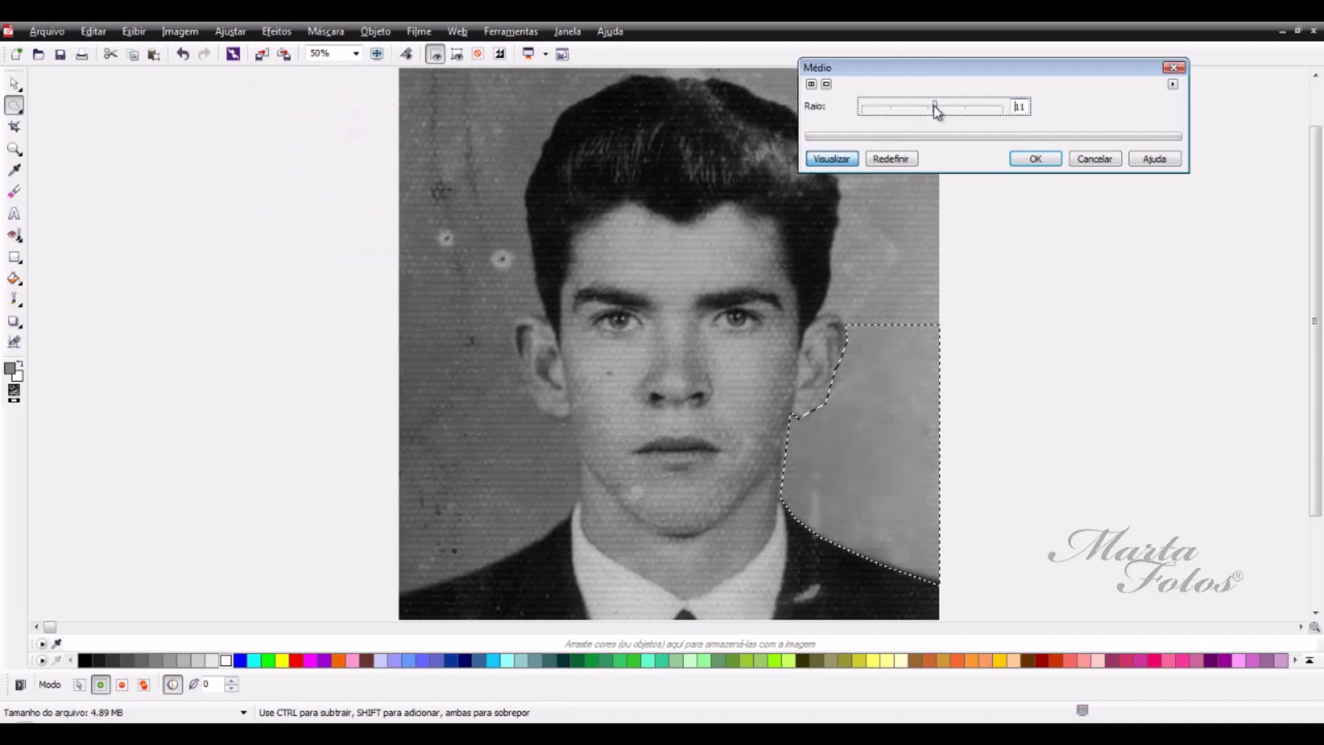
left_click(1109, 159)
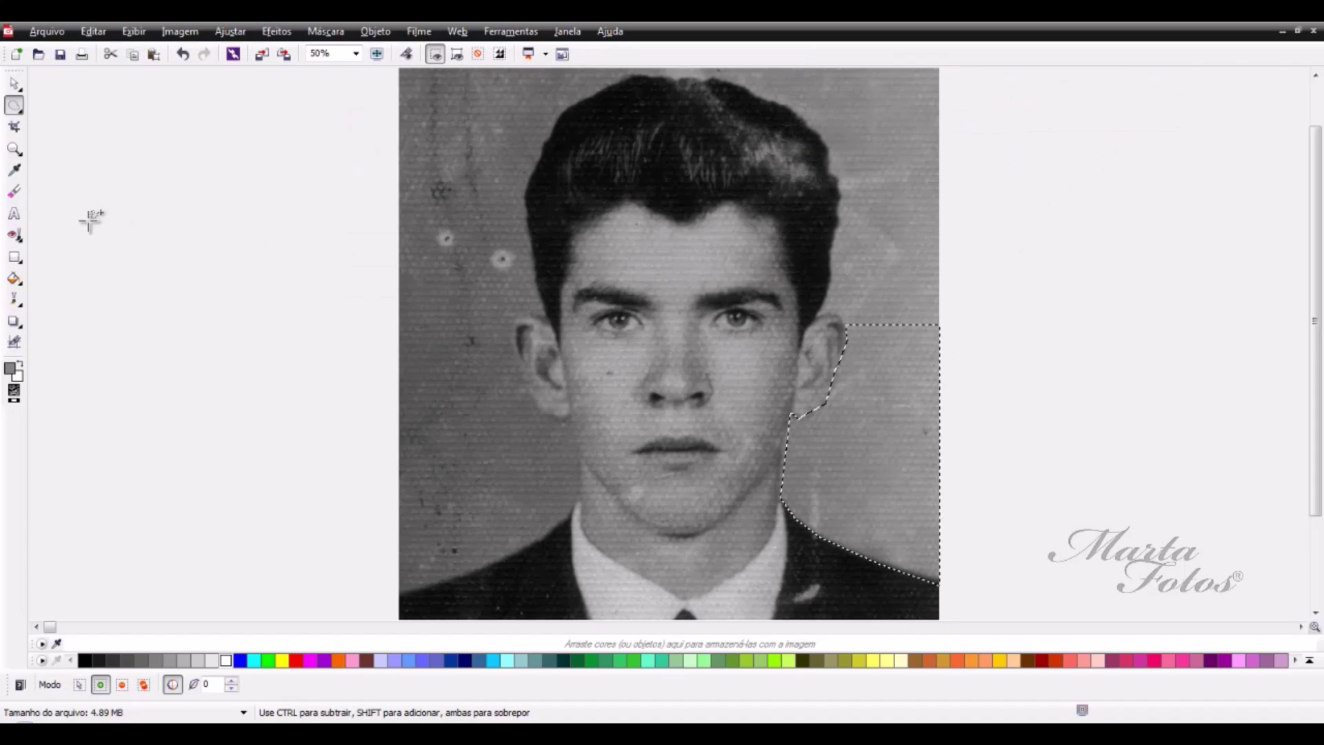
Step: Sample the gray background colour inside the mask and paint over the masked area with the Aerógrafo personalizado brush
left_click(15, 171)
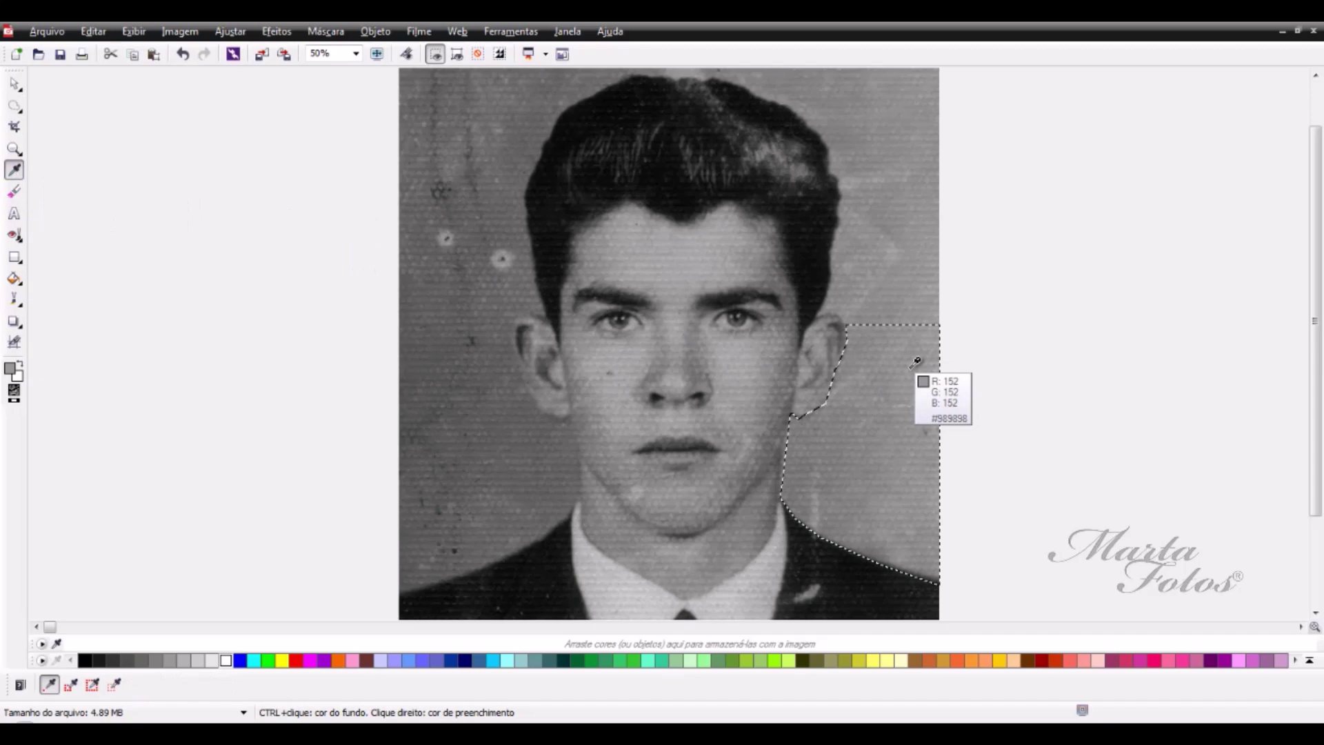
left_click(15, 299)
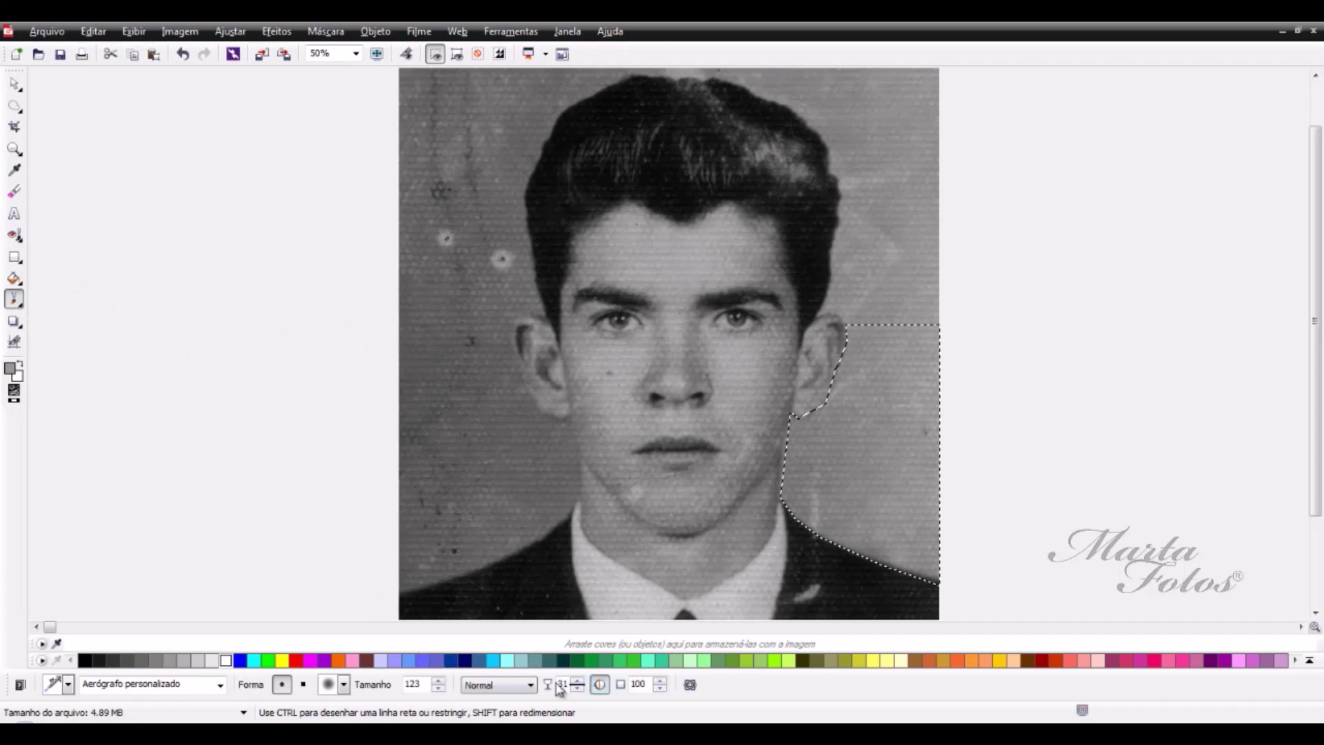
mouse_move(856, 414)
left_mouse_down()
mouse_move(850, 331)
mouse_move(857, 415)
mouse_move(876, 310)
mouse_move(878, 446)
mouse_move(903, 313)
mouse_move(939, 316)
mouse_move(933, 446)
mouse_move(912, 290)
mouse_move(829, 432)
mouse_move(795, 432)
mouse_move(803, 393)
mouse_move(805, 493)
mouse_move(857, 449)
mouse_move(812, 524)
mouse_move(894, 449)
mouse_move(916, 464)
mouse_move(847, 524)
mouse_move(857, 551)
mouse_move(923, 491)
mouse_move(958, 537)
mouse_move(935, 556)
mouse_move(895, 554)
mouse_move(939, 600)
left_mouse_up()
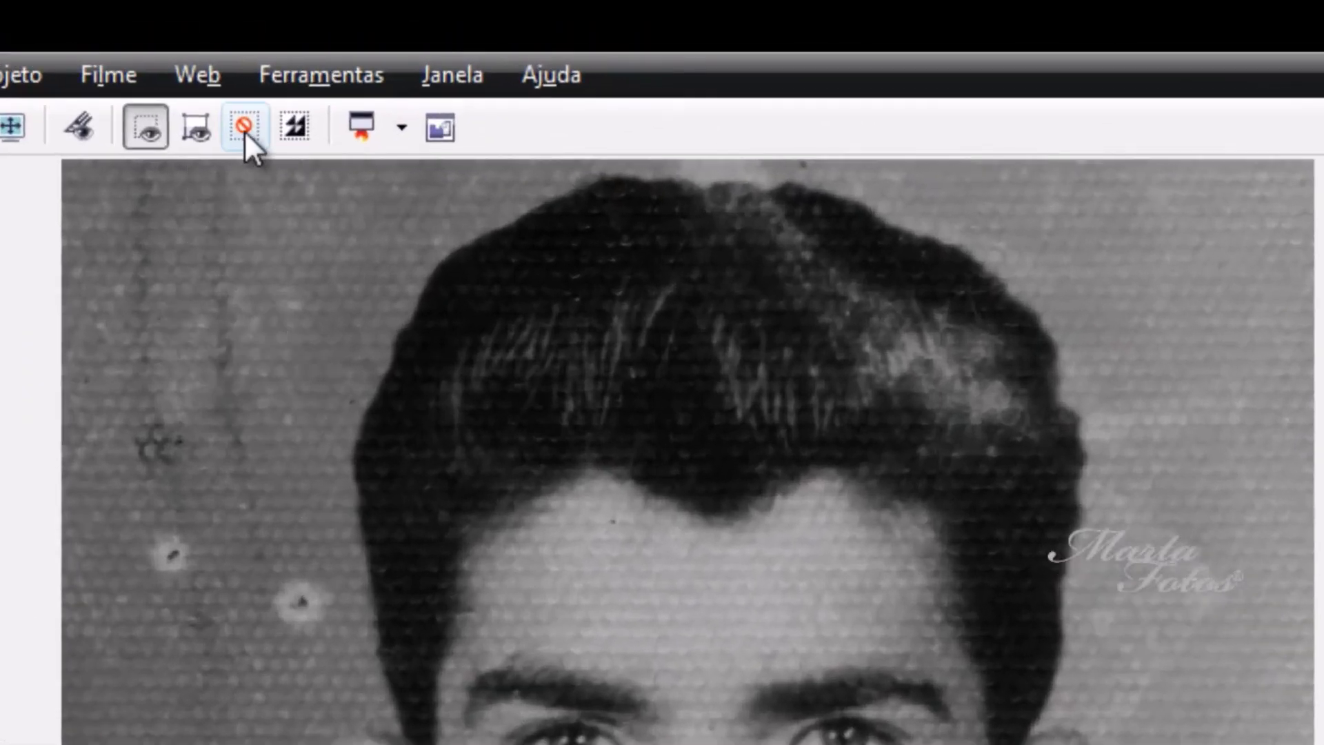
Step: Remove the mask to check the painted background, and undo both the mask removal and the airbrush painting
left_click(244, 131)
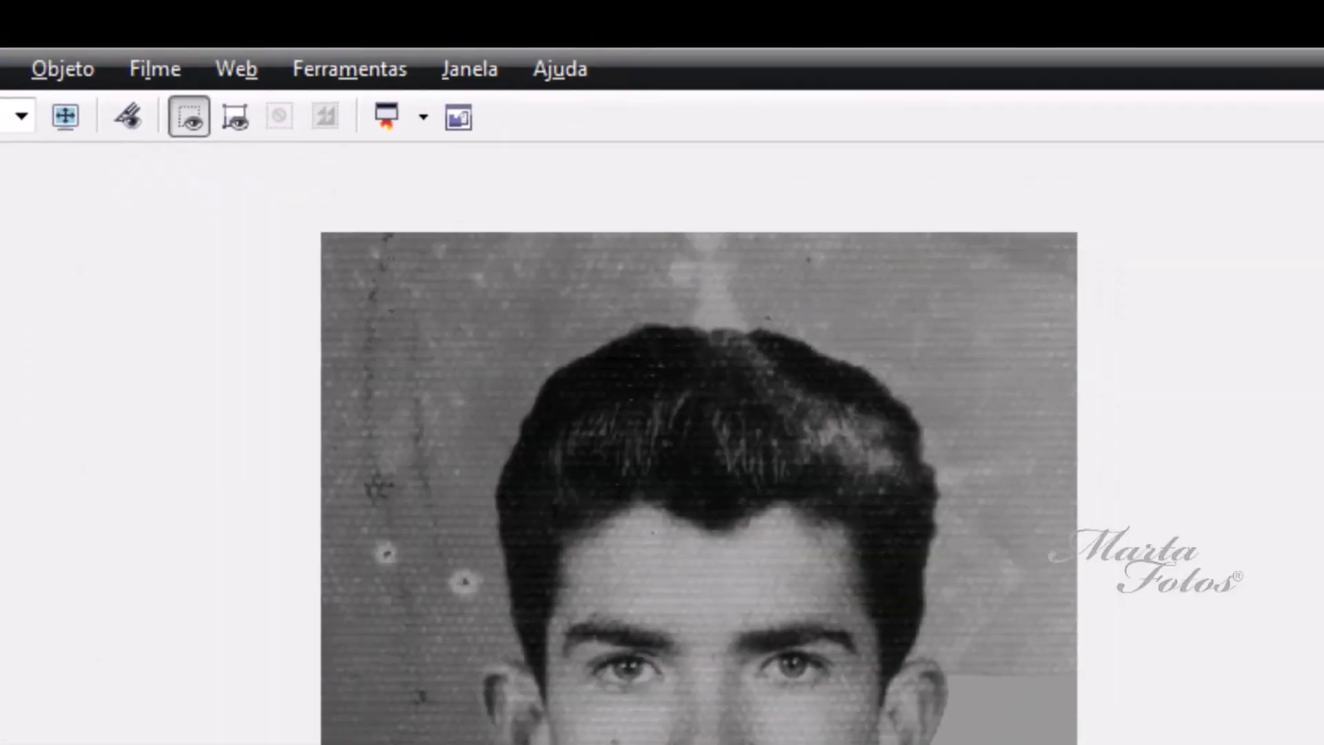
scroll(895, 370, "up", 1)
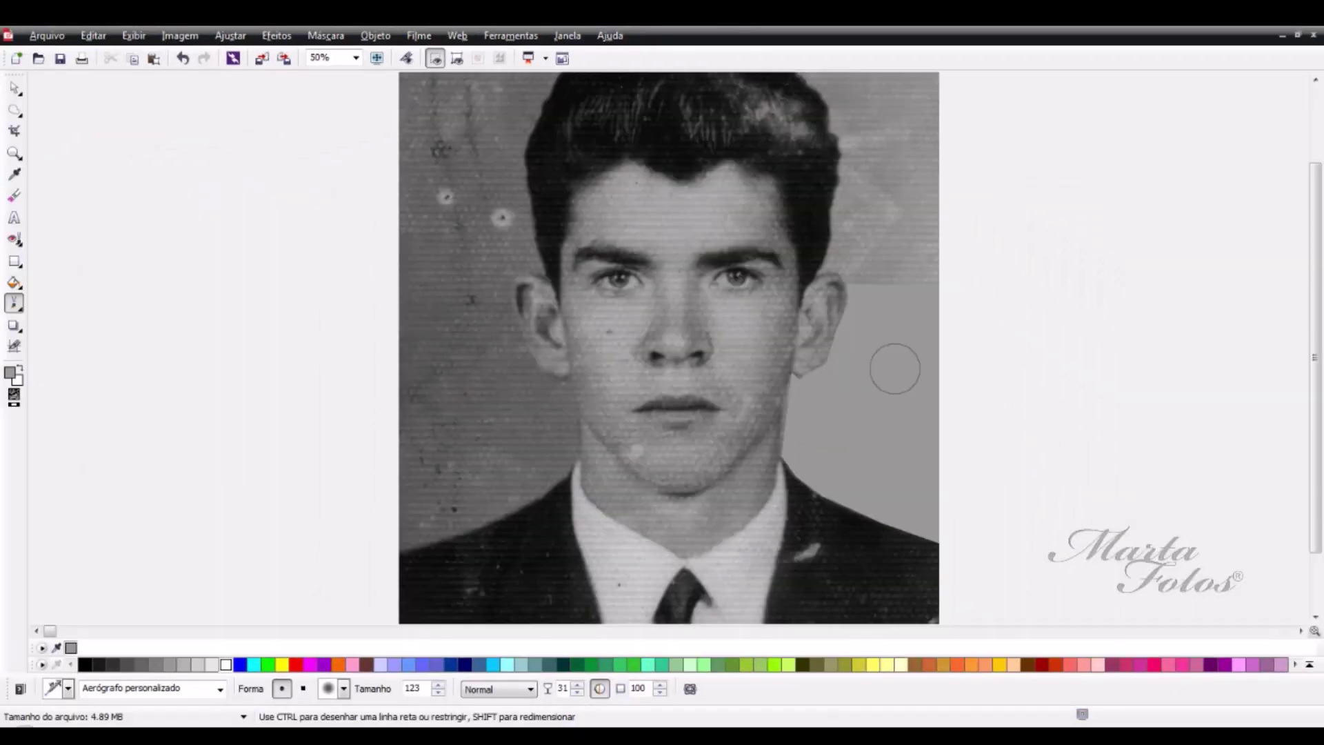
left_click(184, 61)
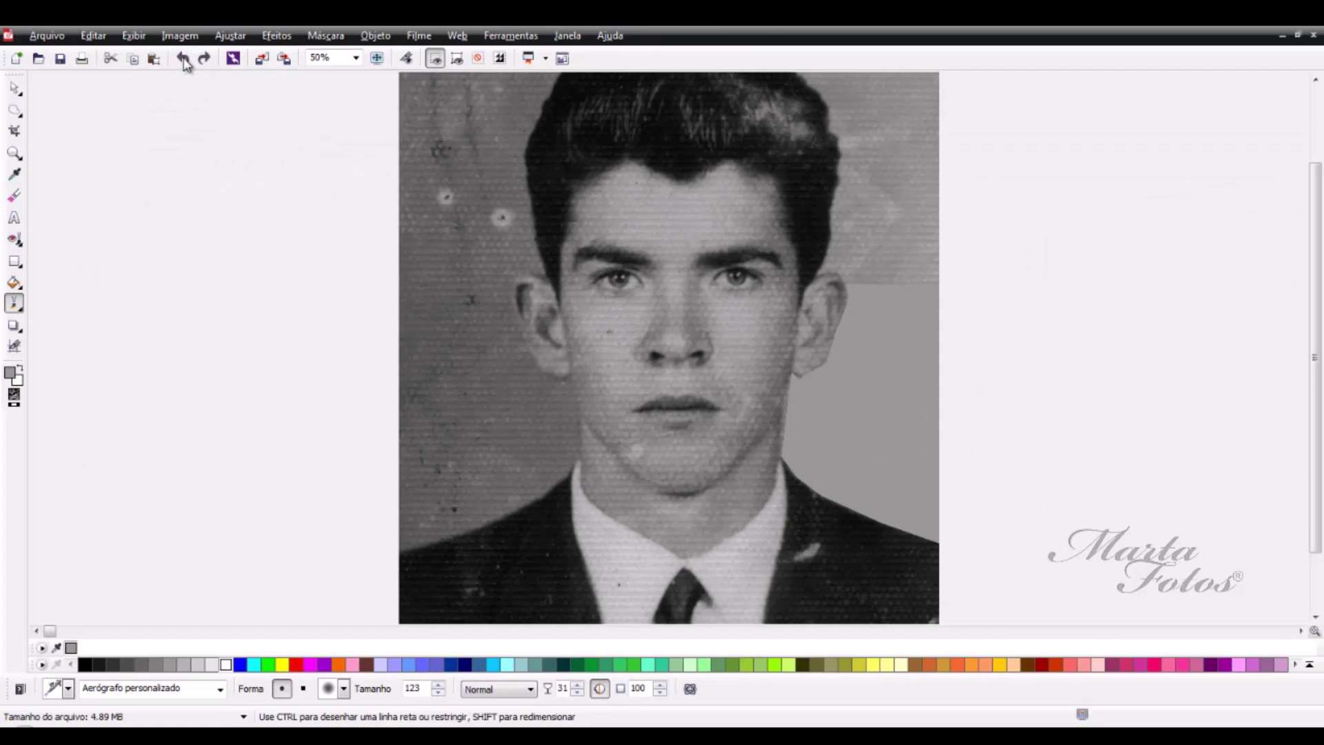
left_click(184, 61)
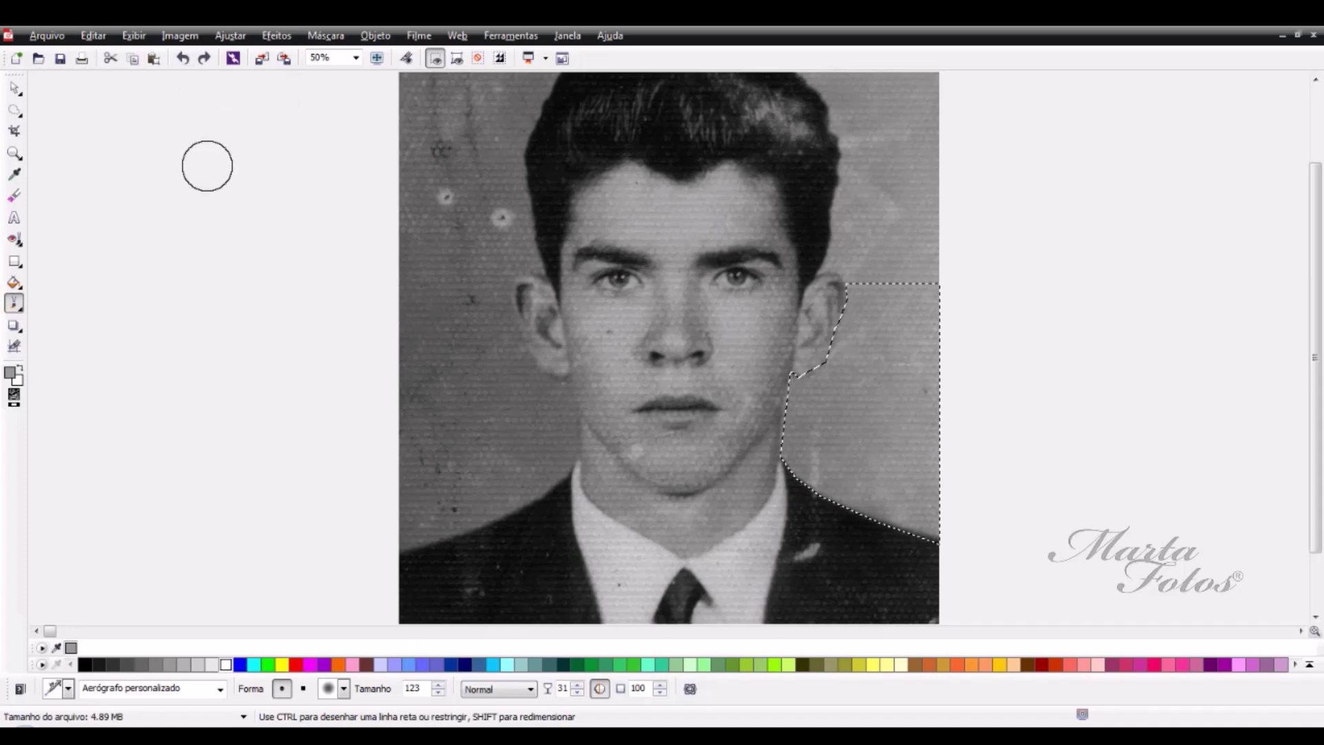
Step: Fill the masked background beside the ear and neck with uniform 40% Preto gray, and undo both the fill and the mask
left_click(15, 286)
double_click(15, 284)
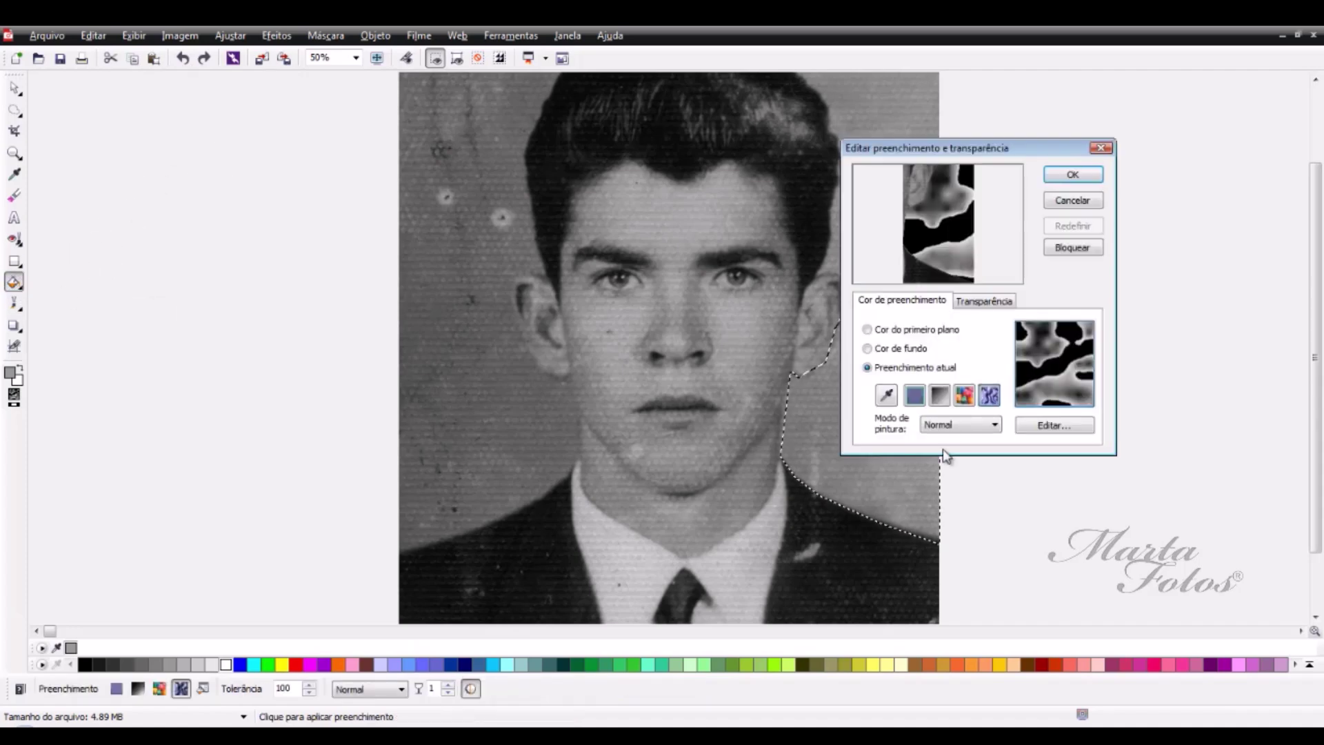
left_click(914, 398)
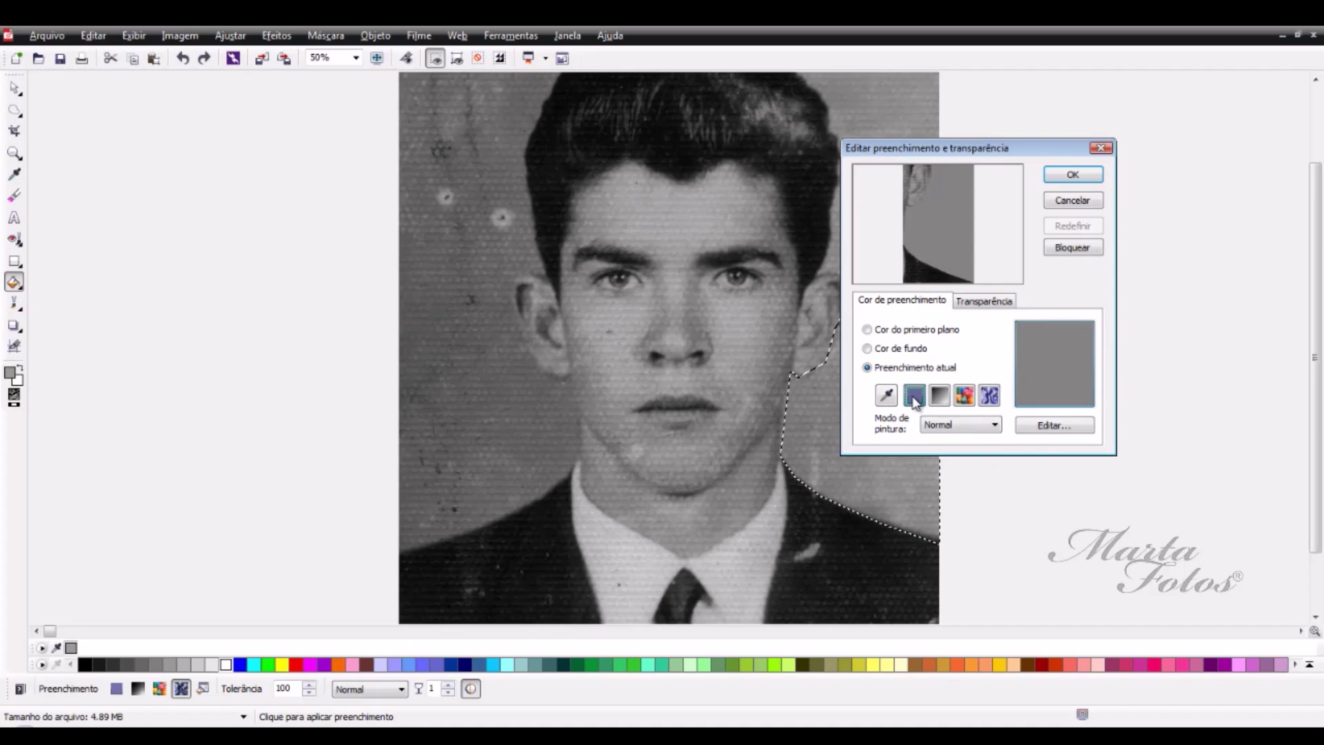
left_click(1054, 426)
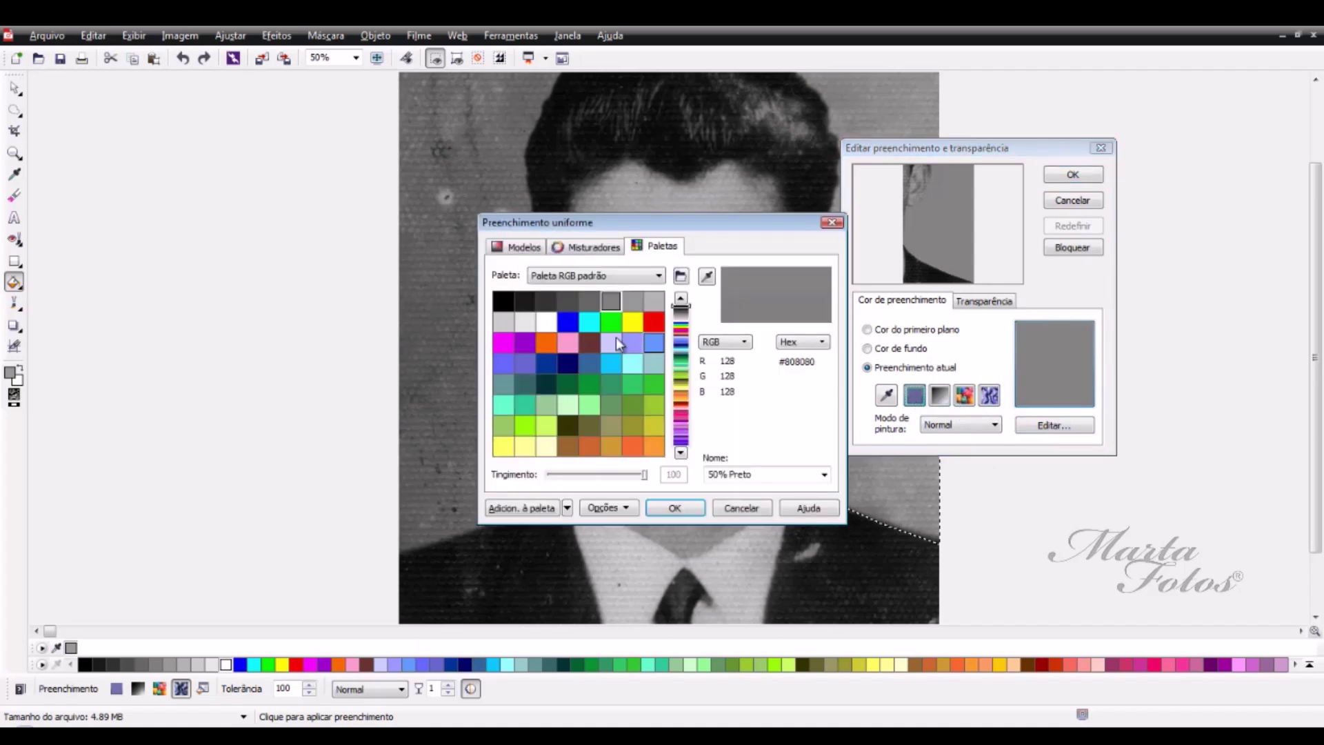
left_click(502, 381)
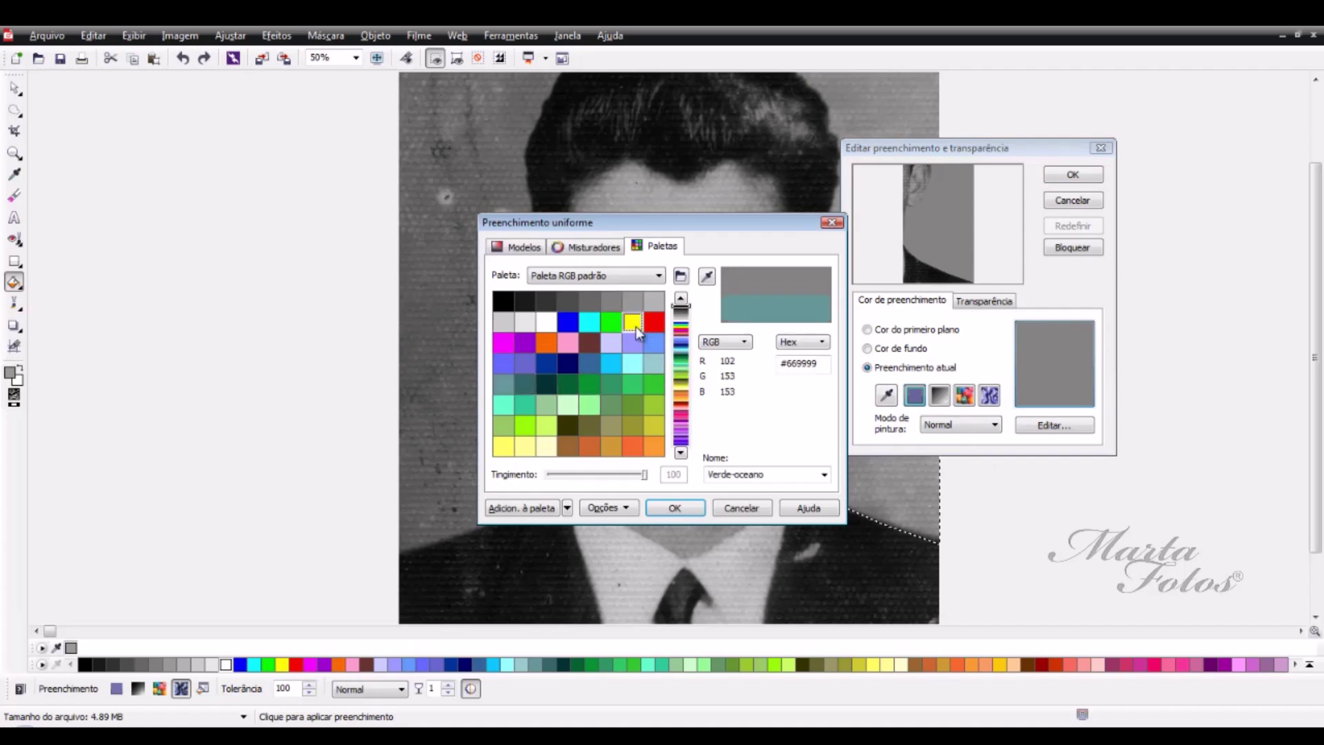
left_click(636, 325)
left_click(635, 302)
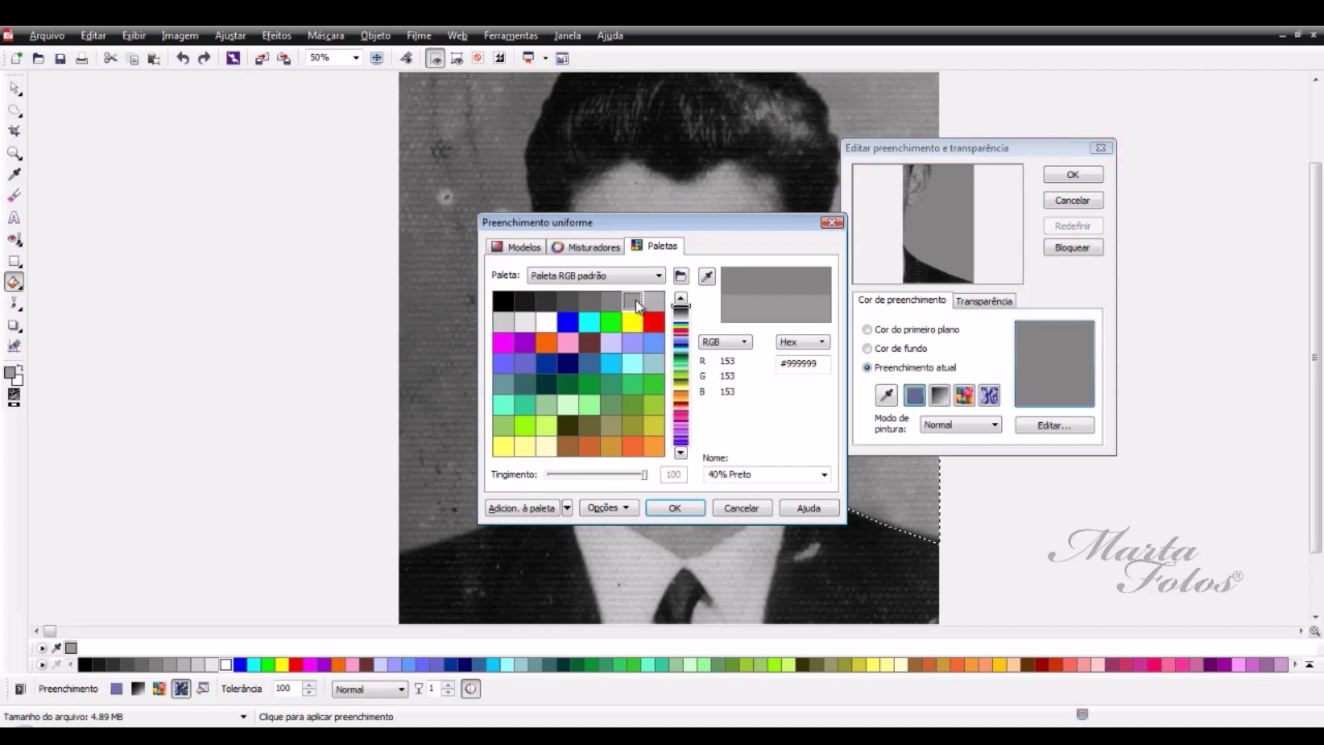
left_click(694, 507)
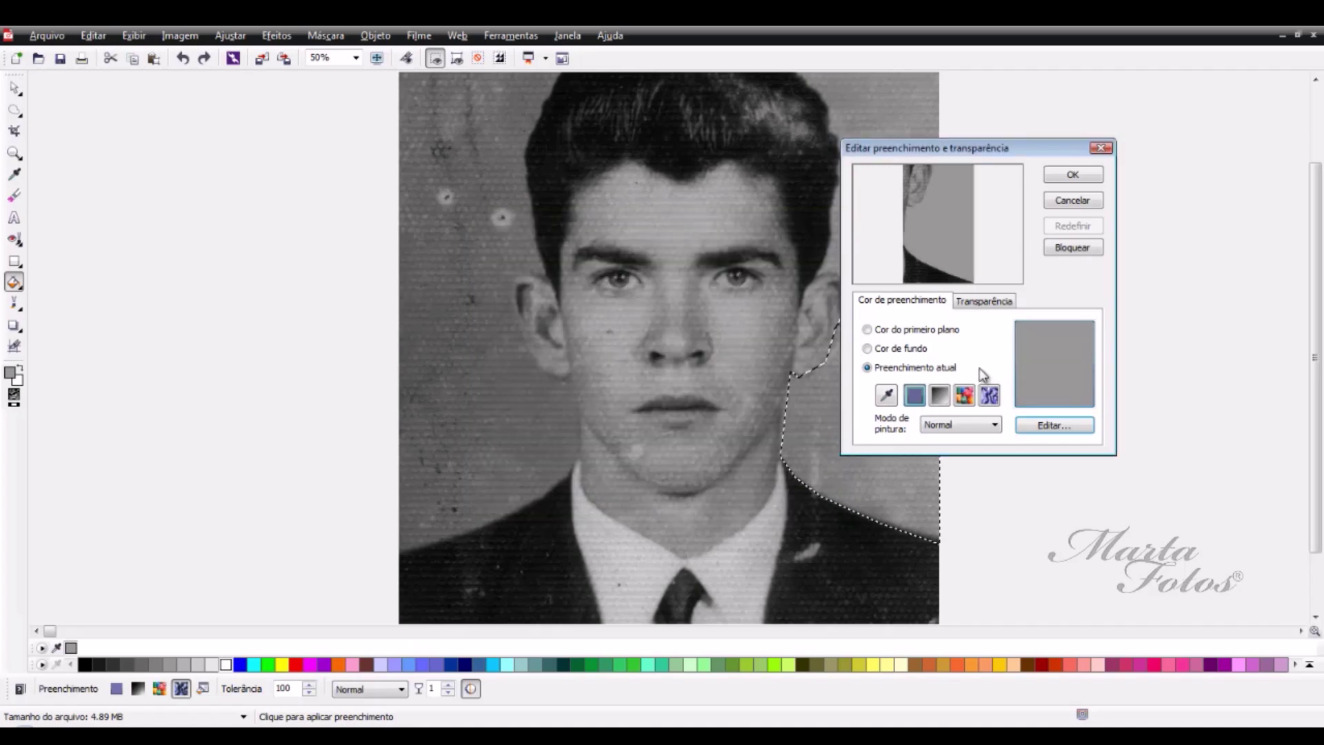
left_click(1082, 177)
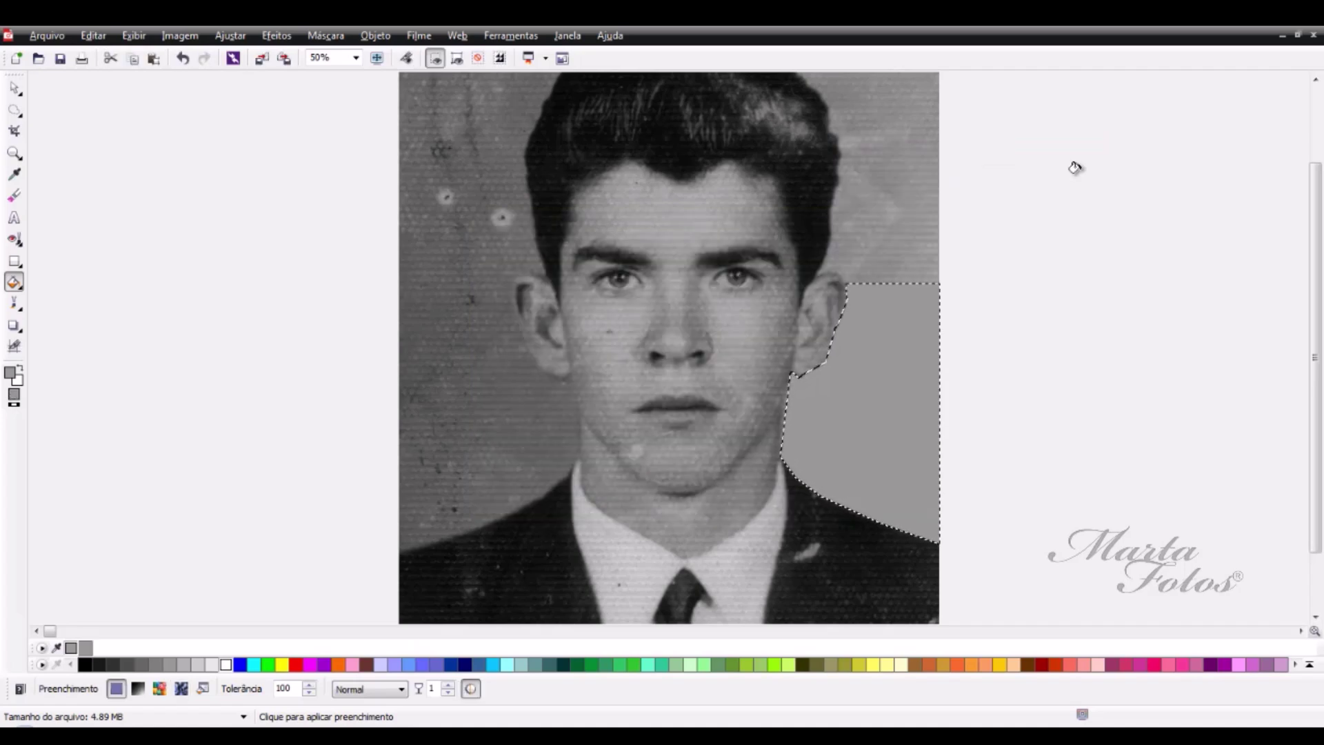
left_click(183, 59)
left_click(184, 59)
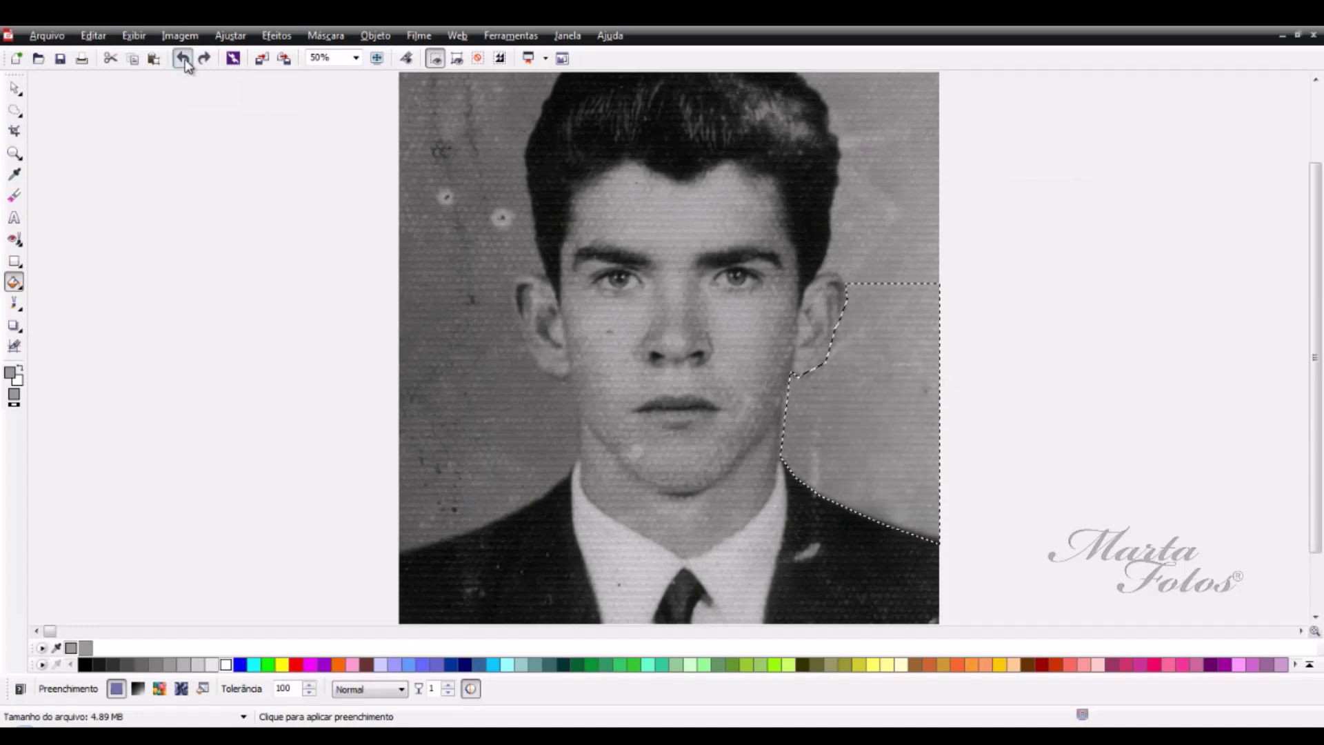
Step: Mask the white shirt with the magic wand mask at tolerance 15, and undo that mask
left_click(17, 112)
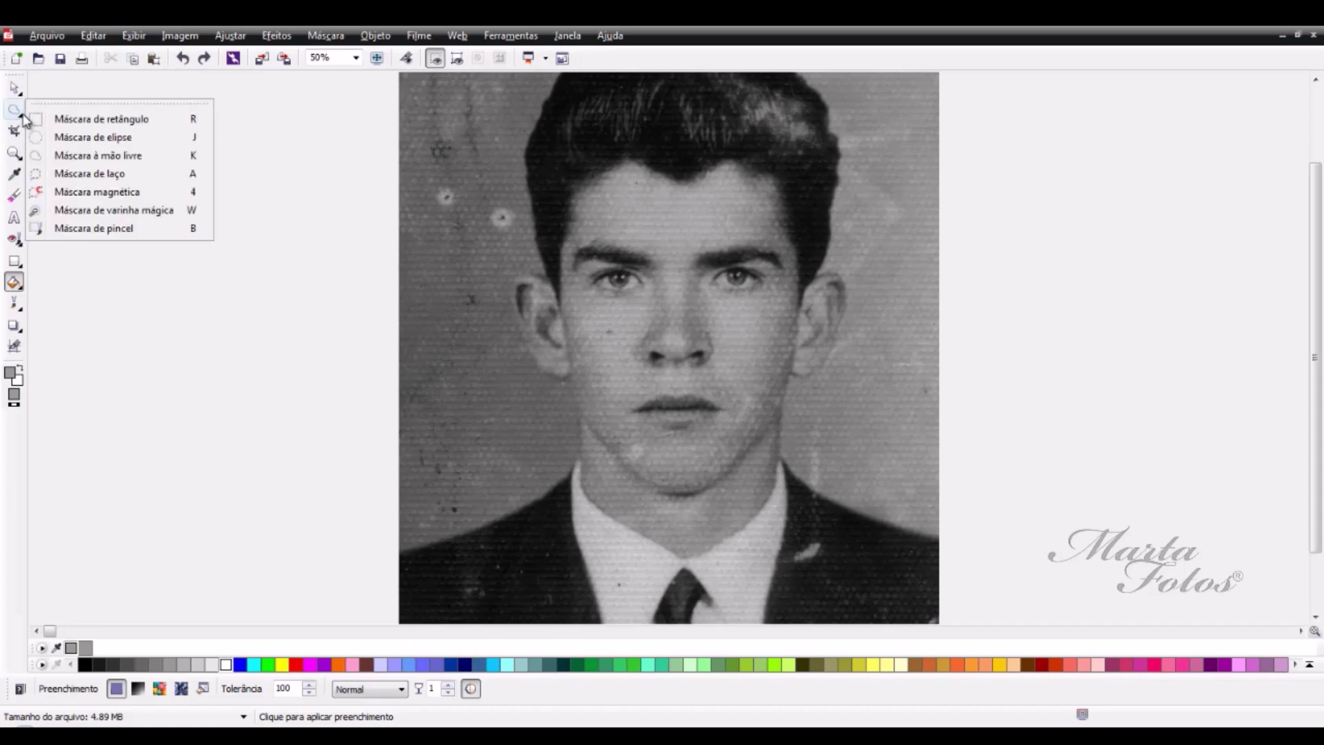
left_click(96, 210)
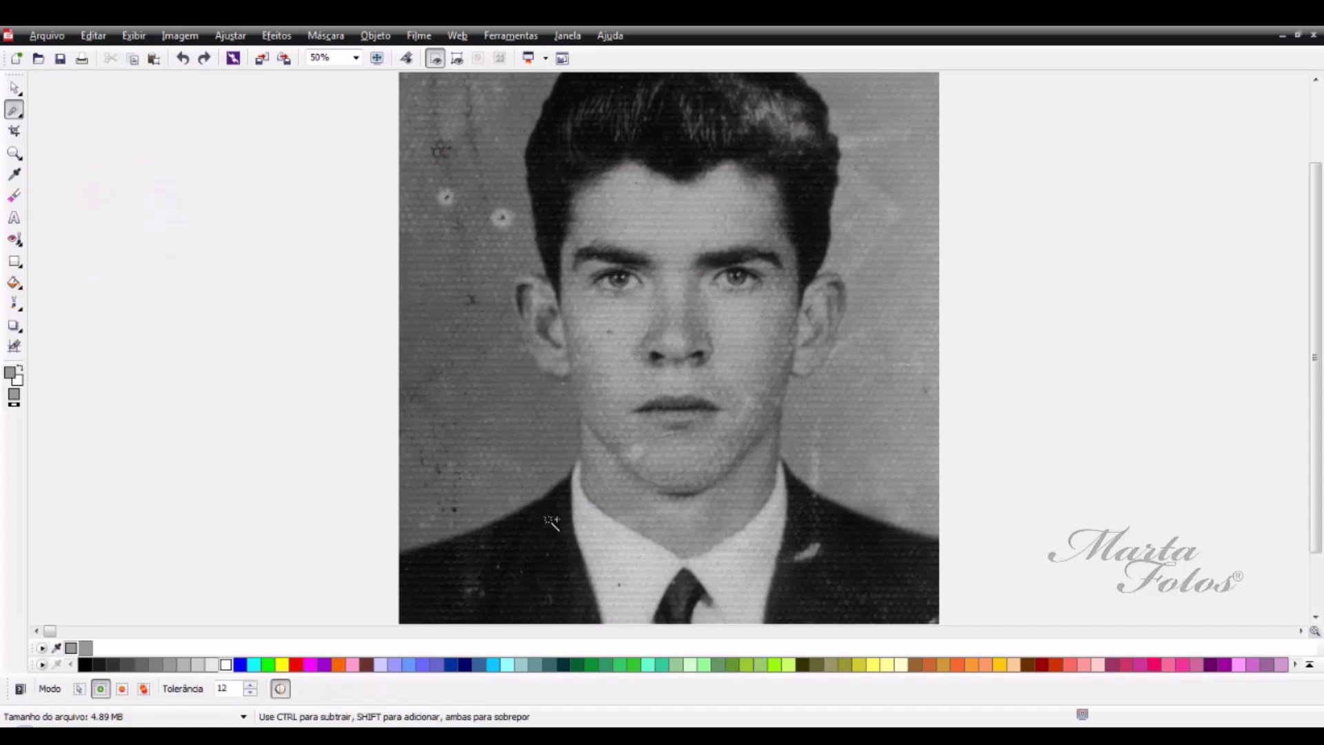
scroll(705, 558, "down", 1)
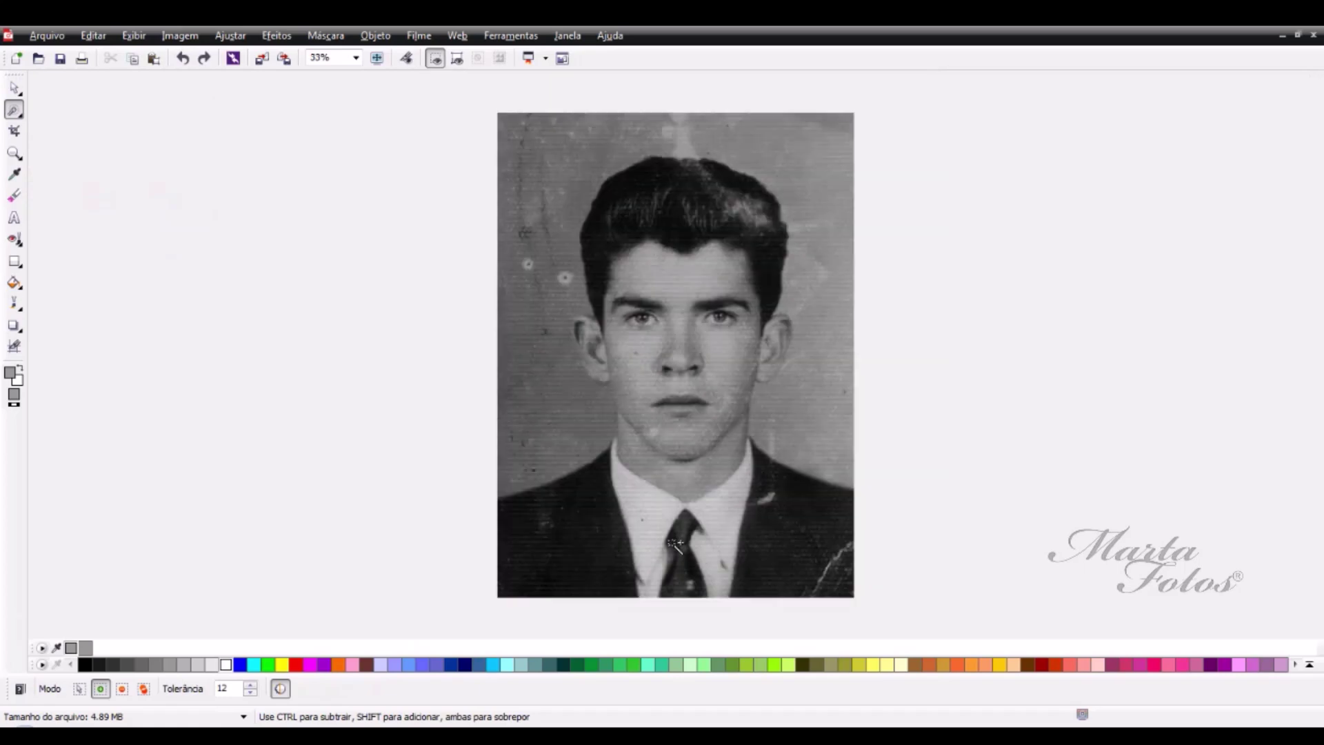
scroll(676, 545, "up", 1)
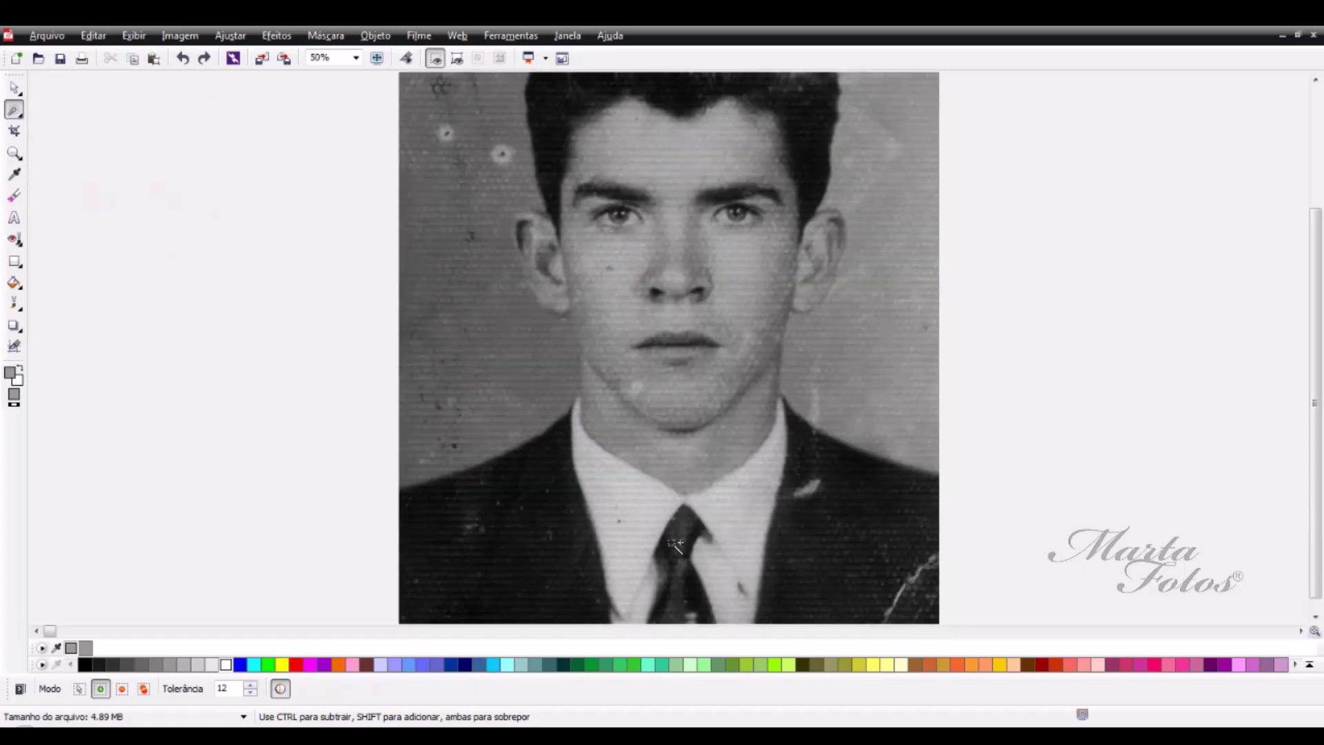
left_click(250, 686)
left_click(636, 539)
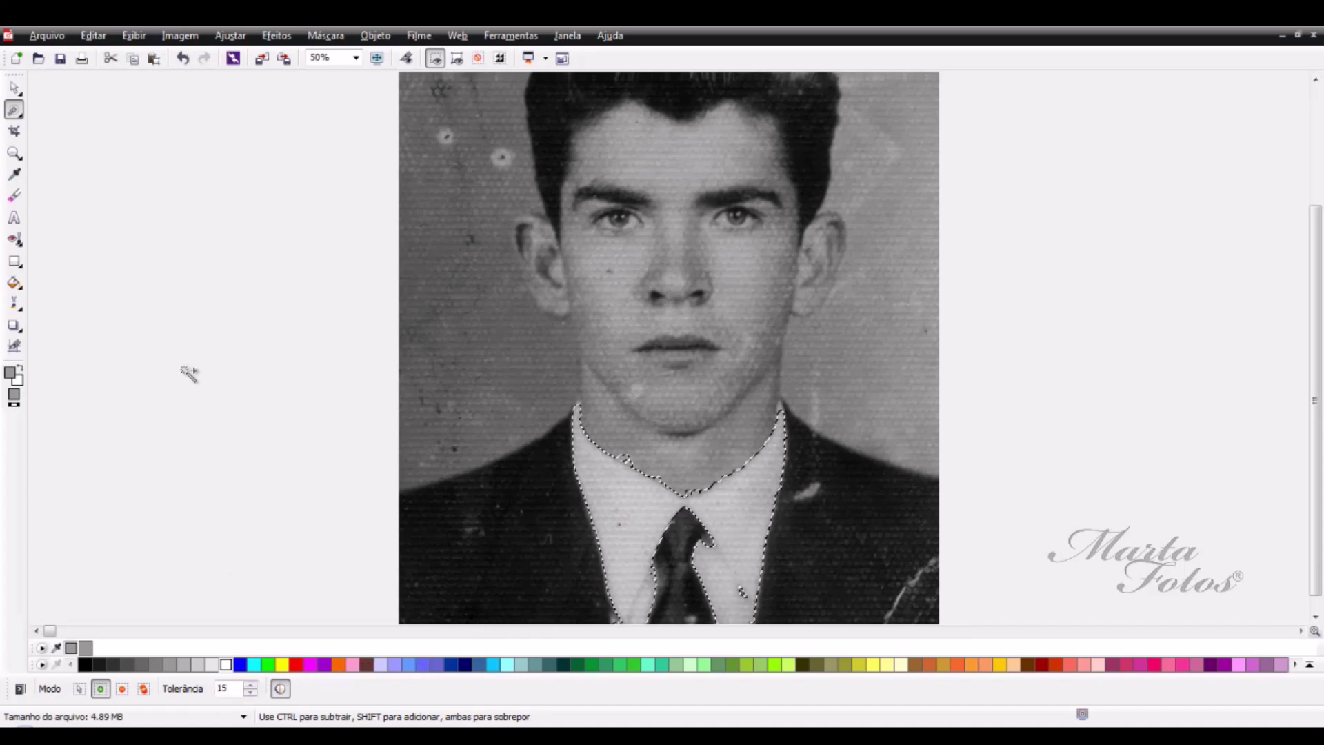
left_click(183, 59)
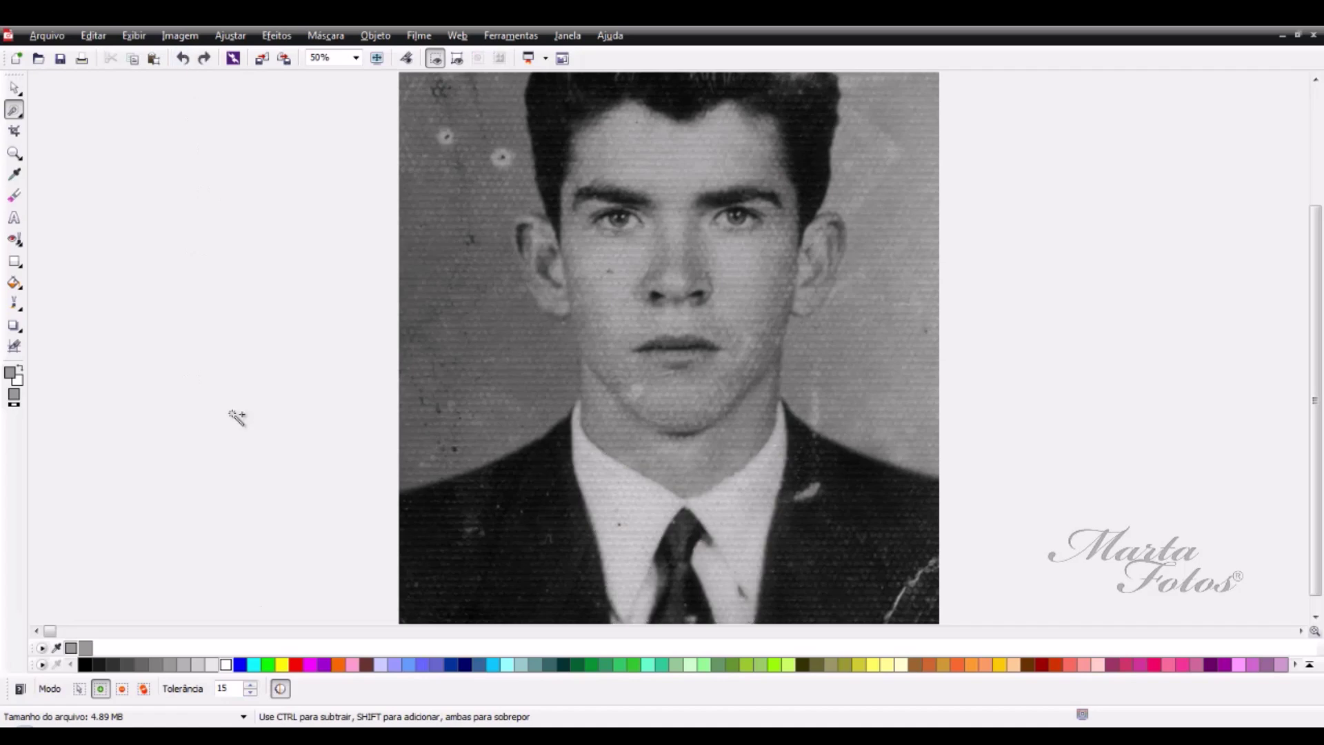
Step: Mask the white shirt with the magic wand at tolerance 8, and undo the last addition to the mask
left_click(249, 693)
left_click(249, 693)
left_click(626, 511)
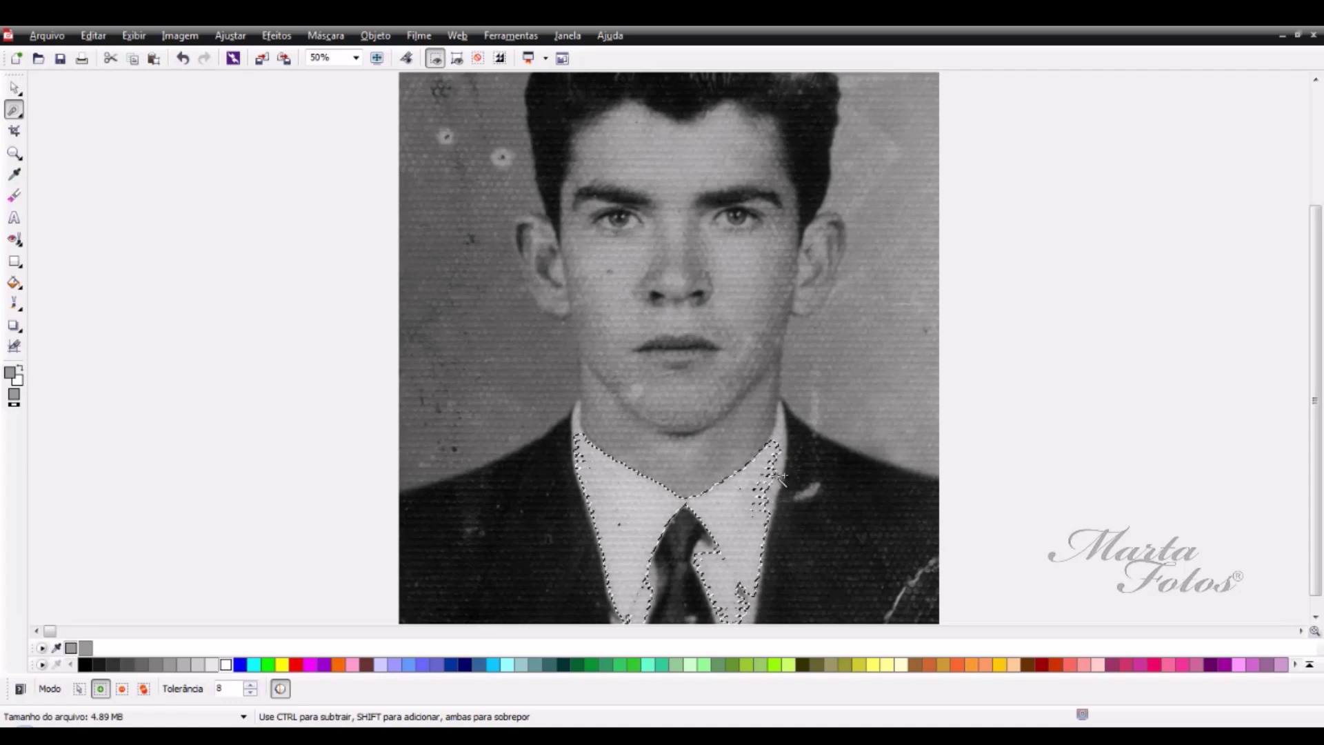
key("ctrl+z")
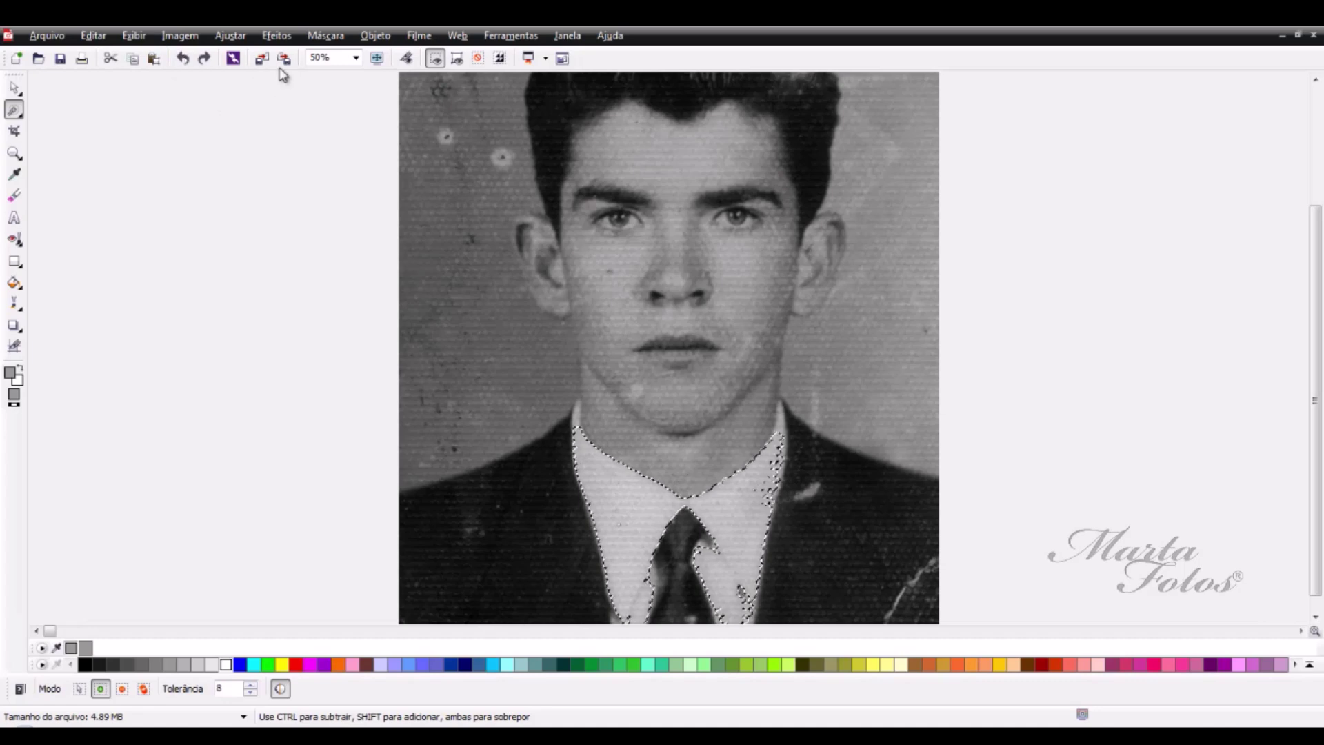
Step: Replace the mask with a magic wand mask of the shirt at tolerance 12, and feather its edge with Enevoar
left_click(479, 60)
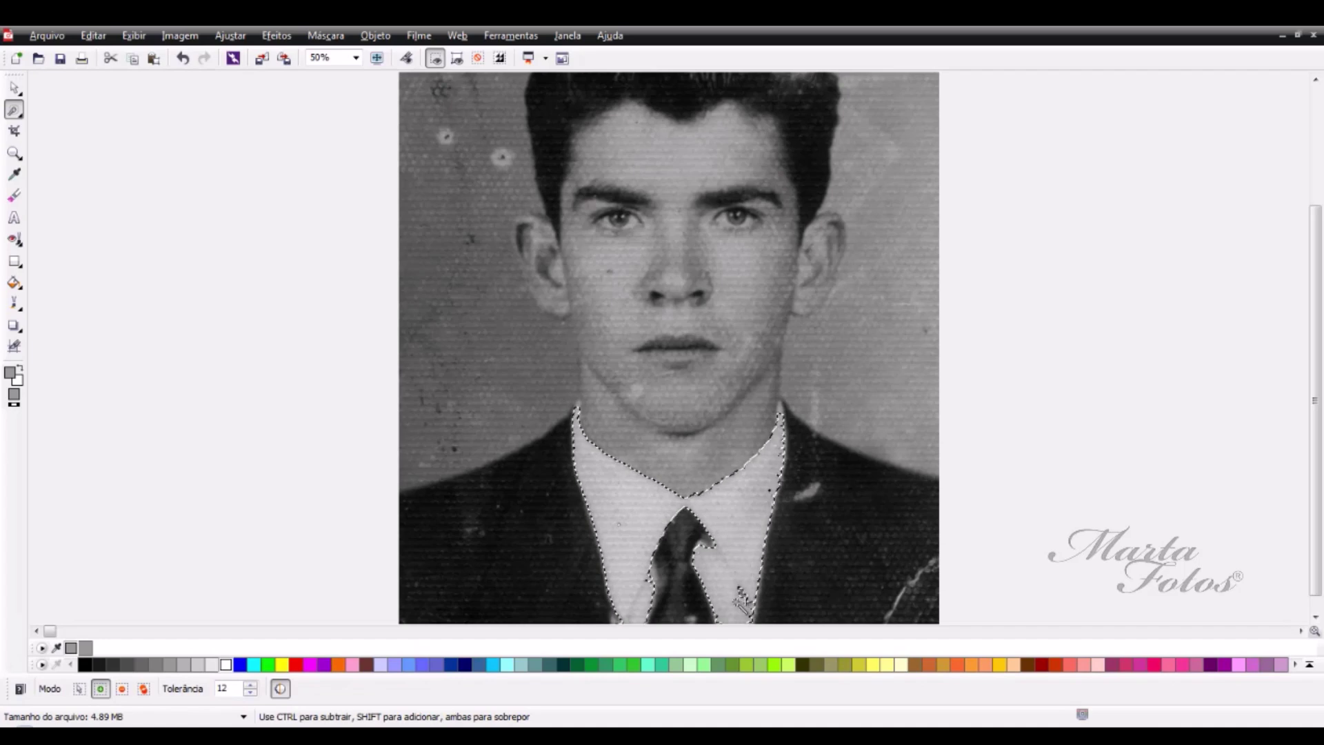
left_click(340, 37)
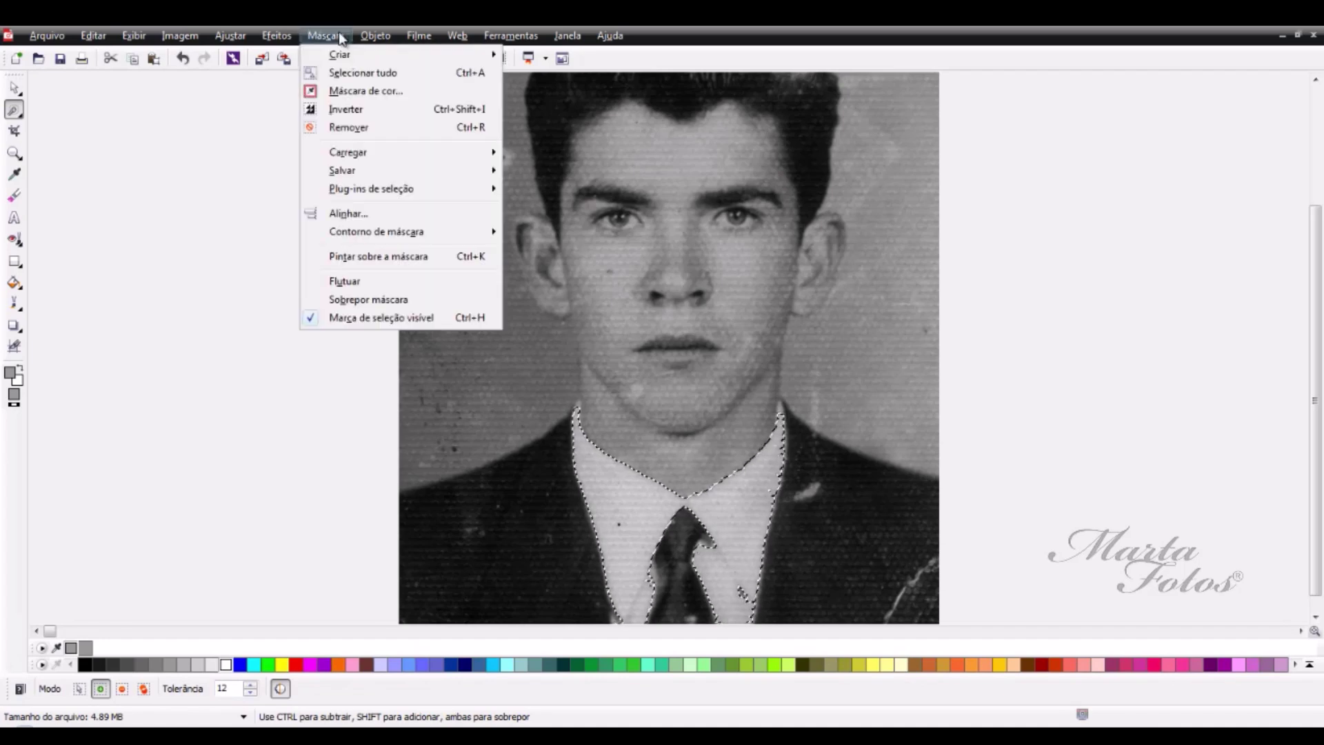
mouse_move(413, 233)
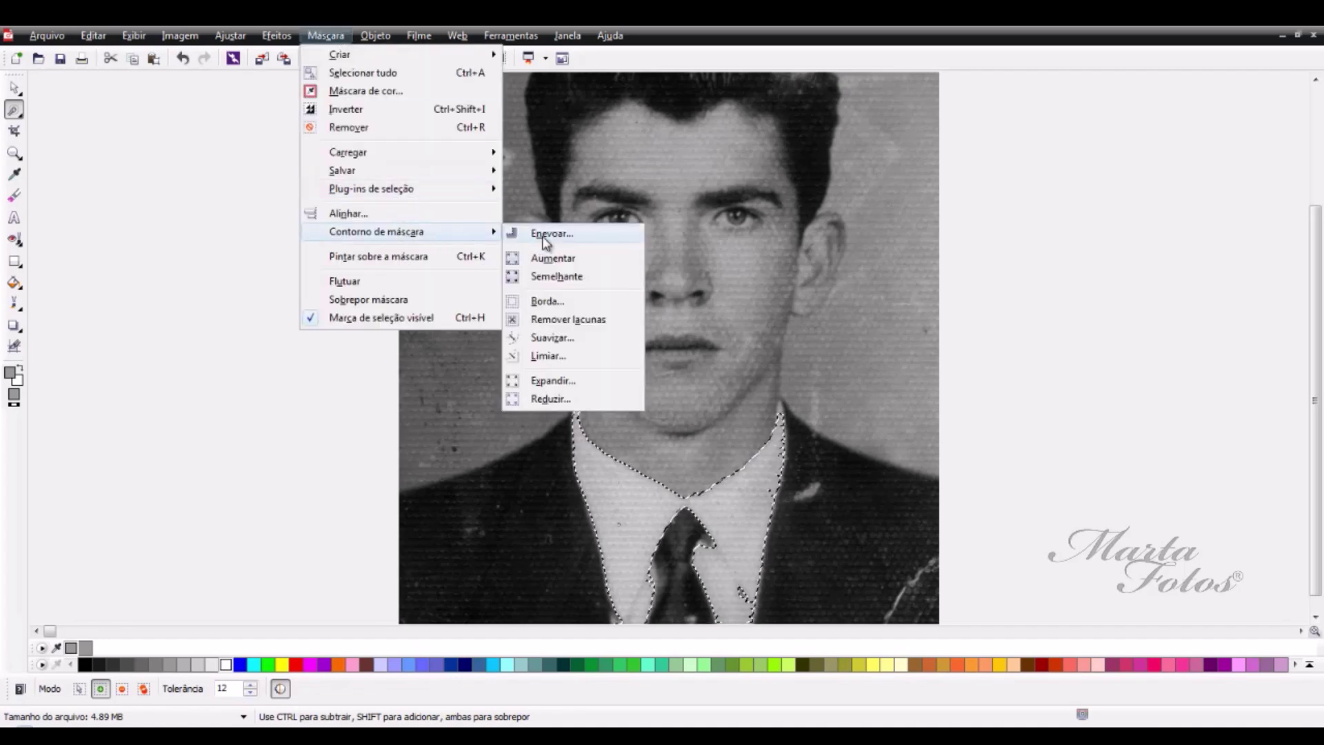
left_click(547, 235)
left_click(394, 142)
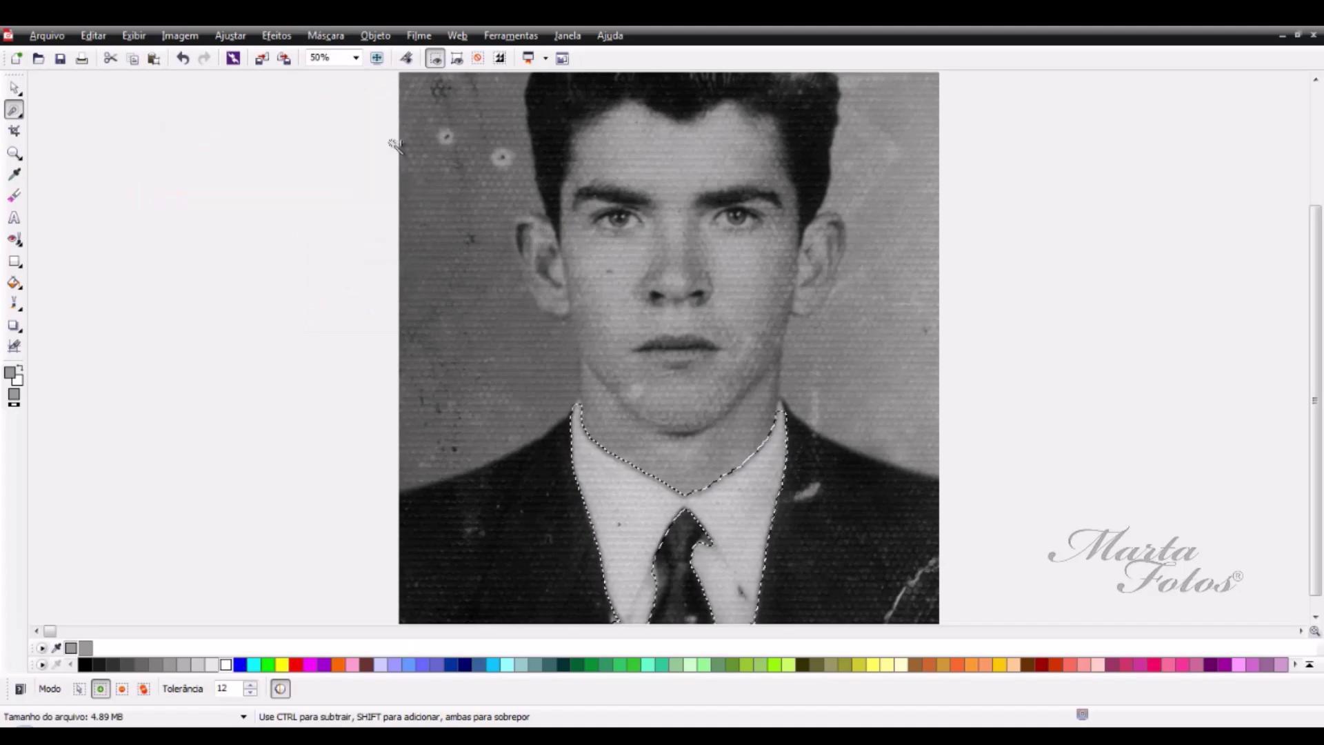
Step: Apply the Médio noise effect to the masked shirt
left_click(276, 35)
mouse_move(378, 249)
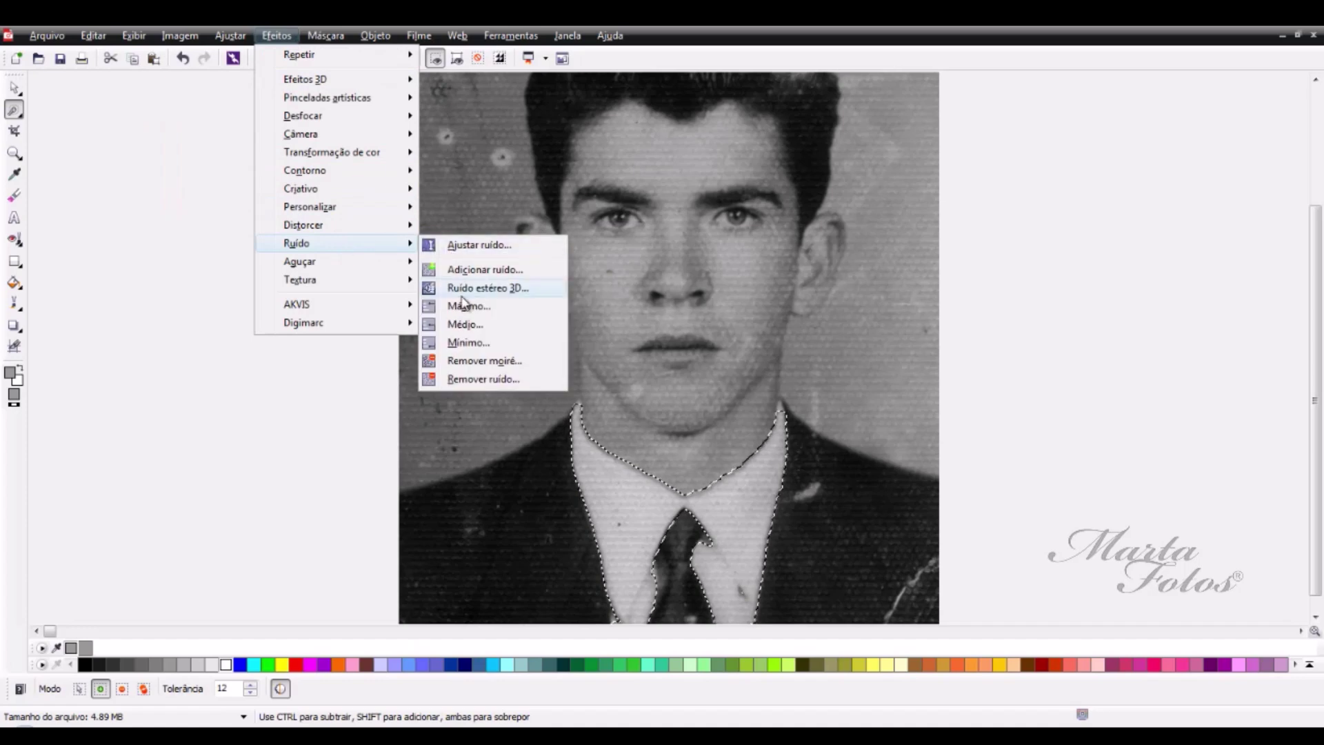
left_click(467, 325)
left_click_drag(900, 112, 889, 113)
left_click(1020, 163)
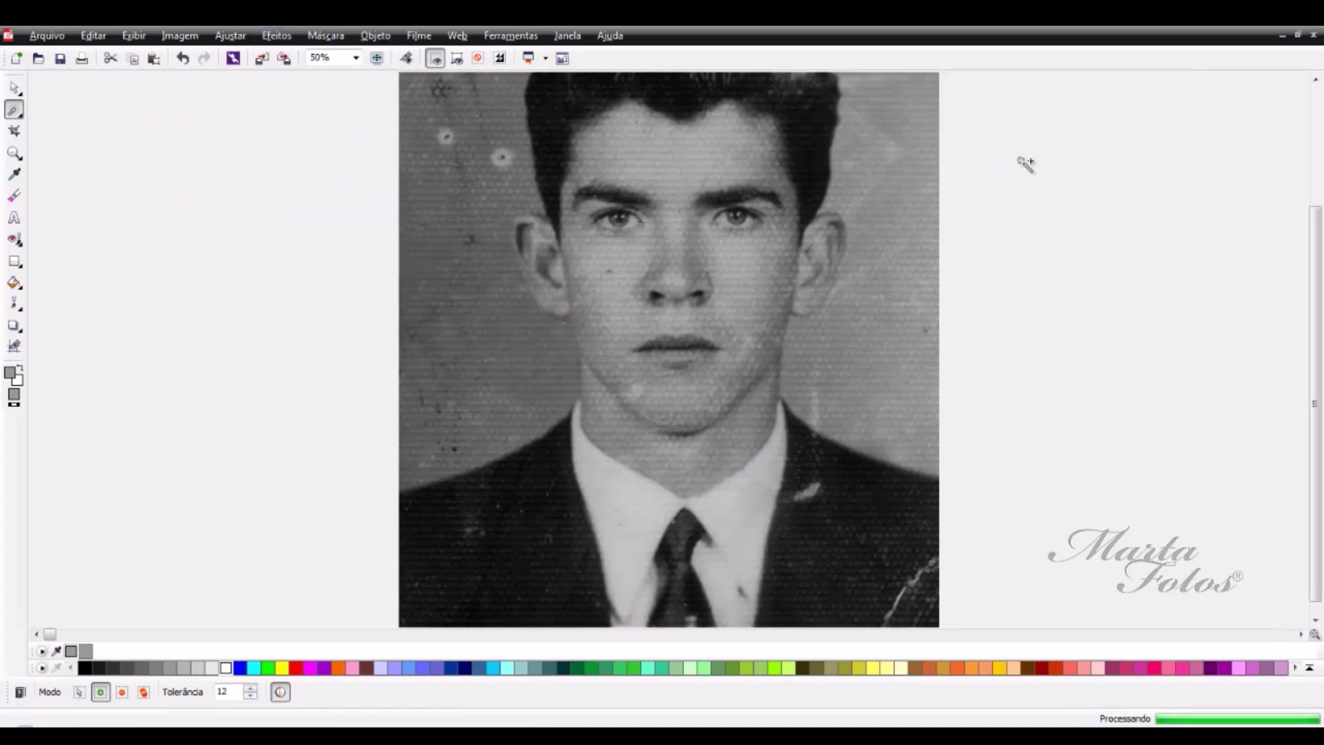
Step: Remove the mask to check the smoothed shirt, and undo the edits back to the unmasked, unfiltered portrait
left_click(475, 59)
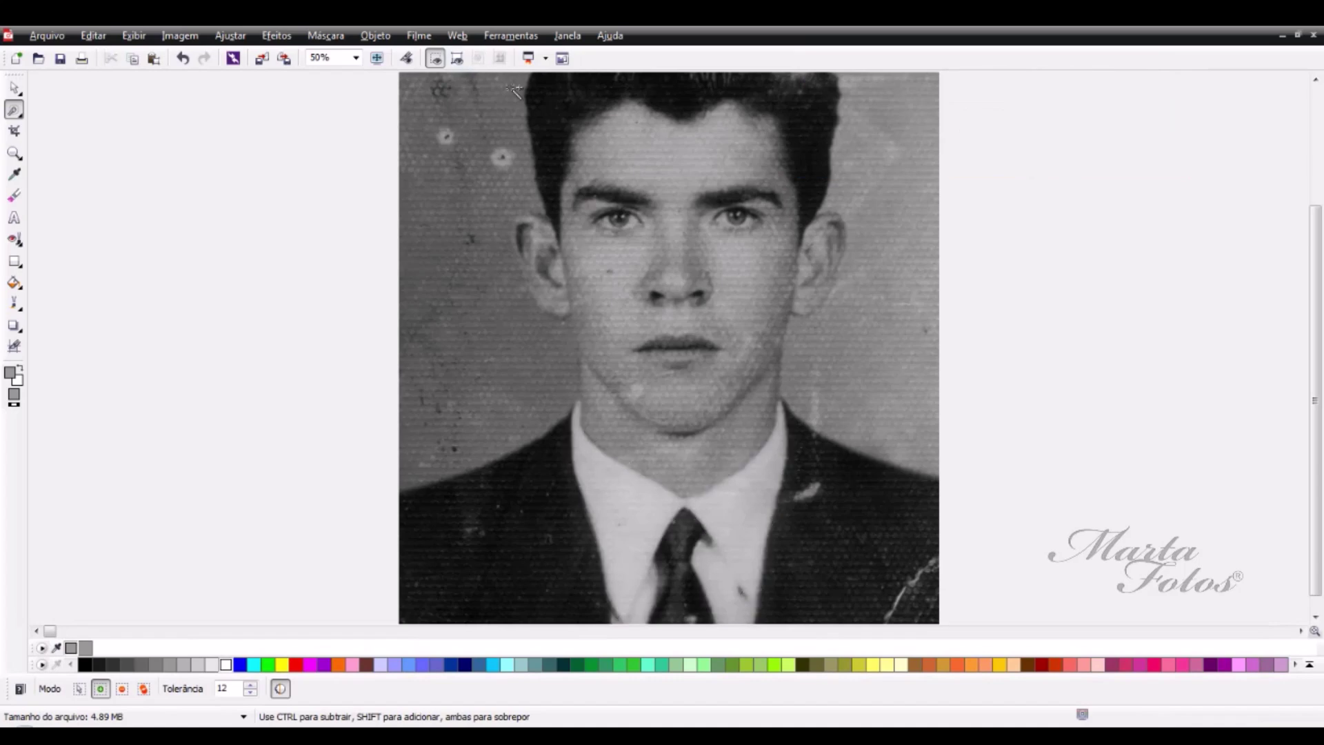
left_click(183, 59)
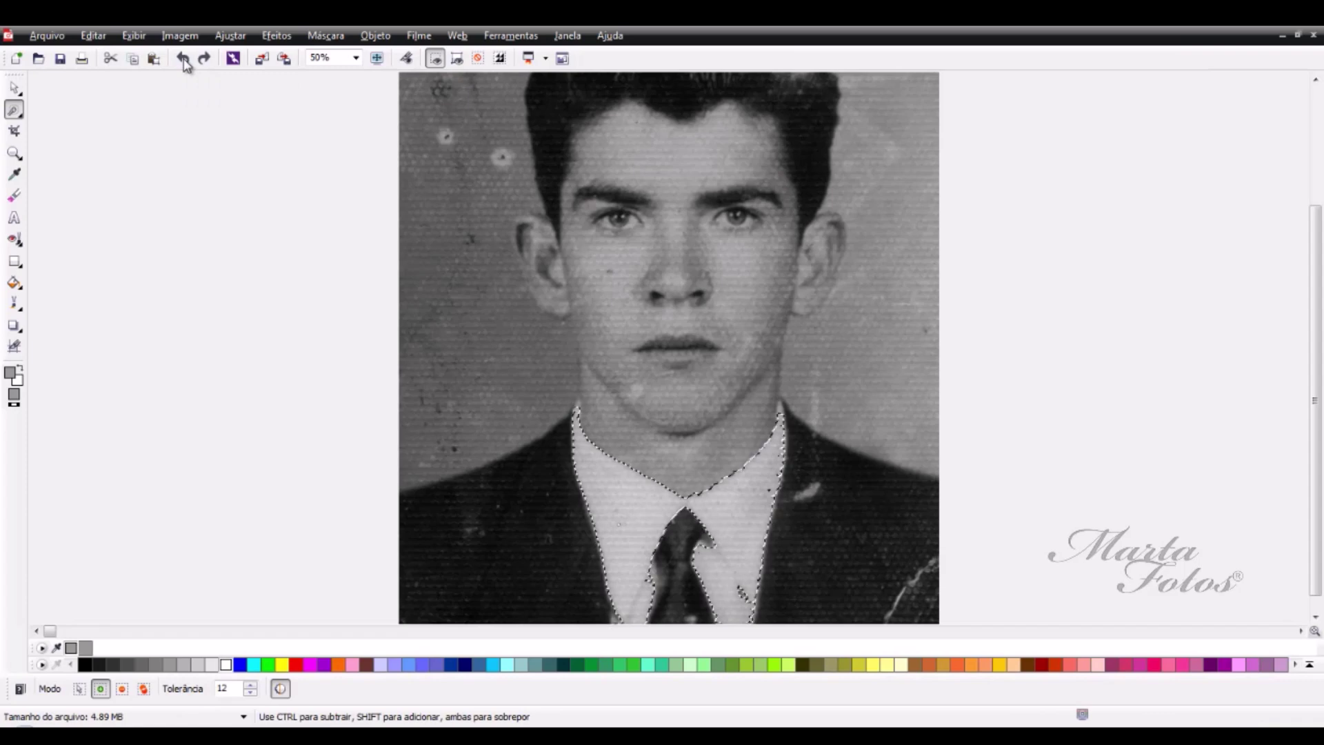
left_click(183, 59)
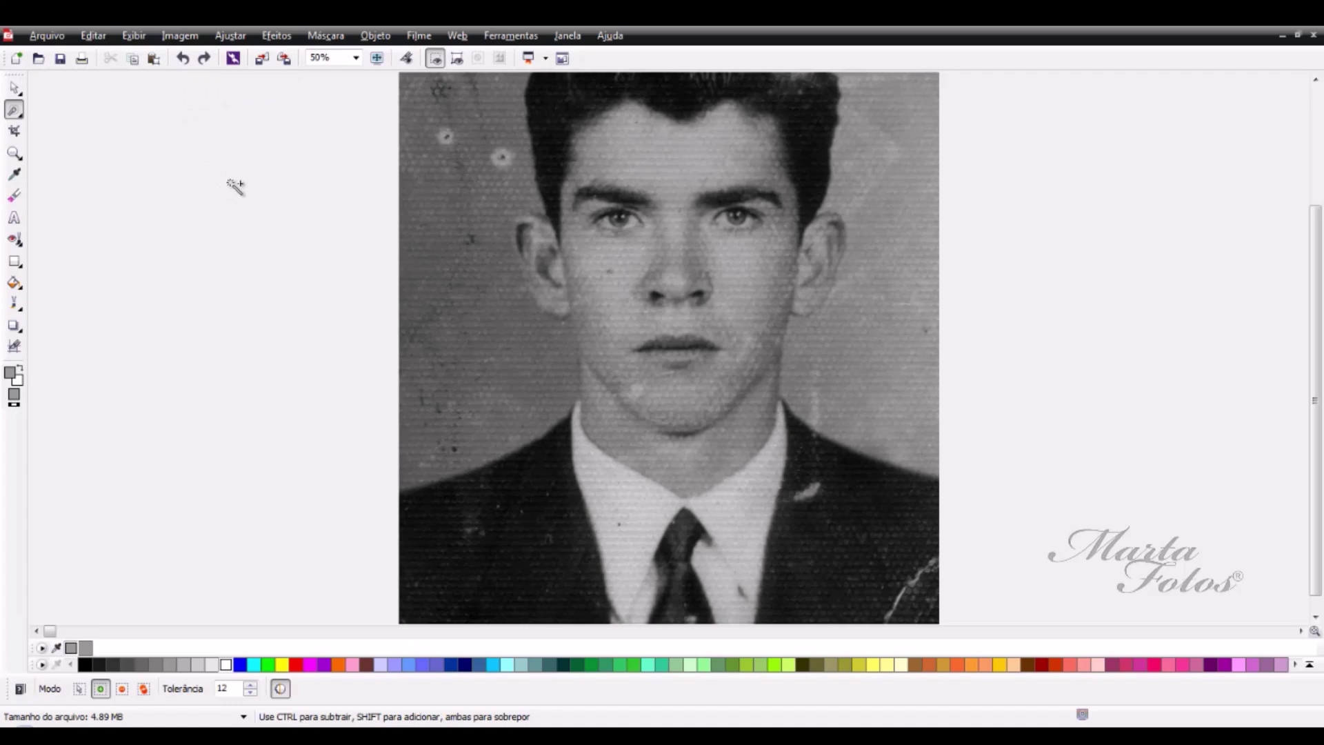
Step: Examine the face up close at 100% zoom, the whole portrait at 33%, and the head and collar at 50%
left_click(15, 153)
left_click(701, 374)
left_click(698, 369)
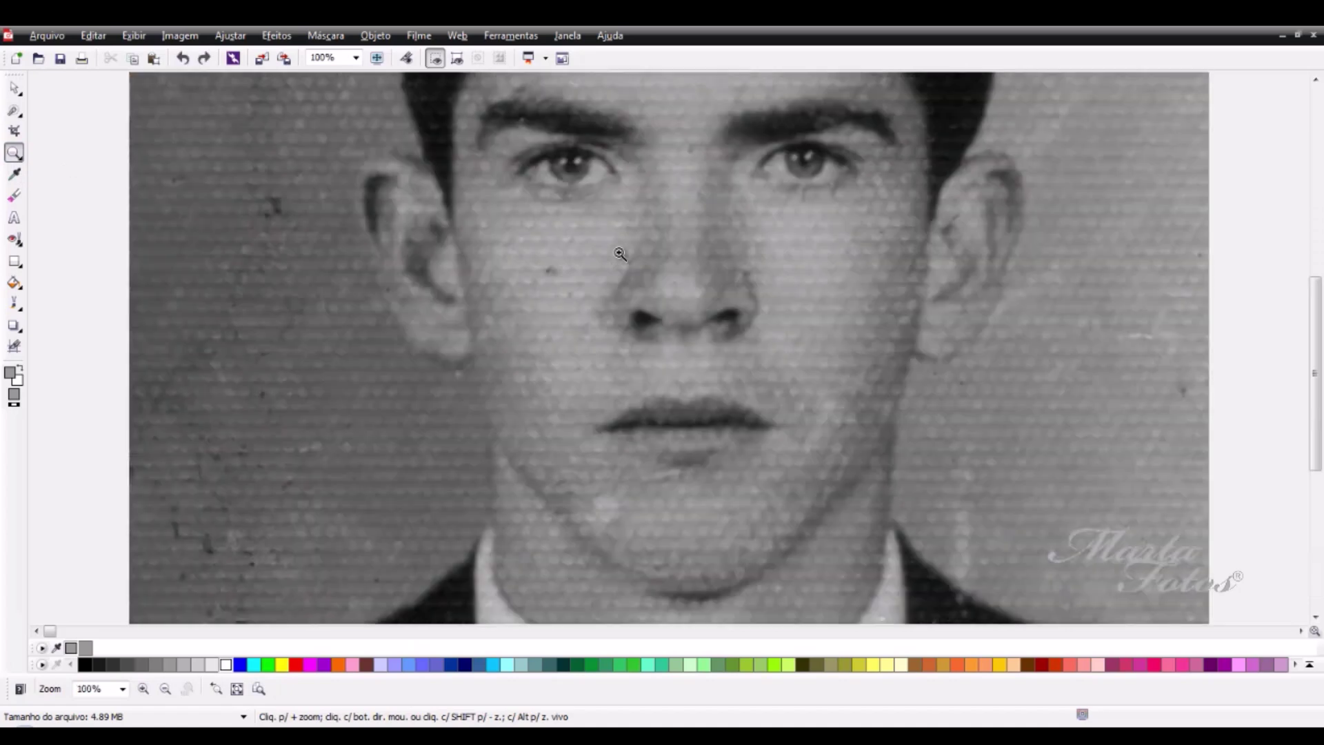
right_click(694, 362)
right_click(693, 359)
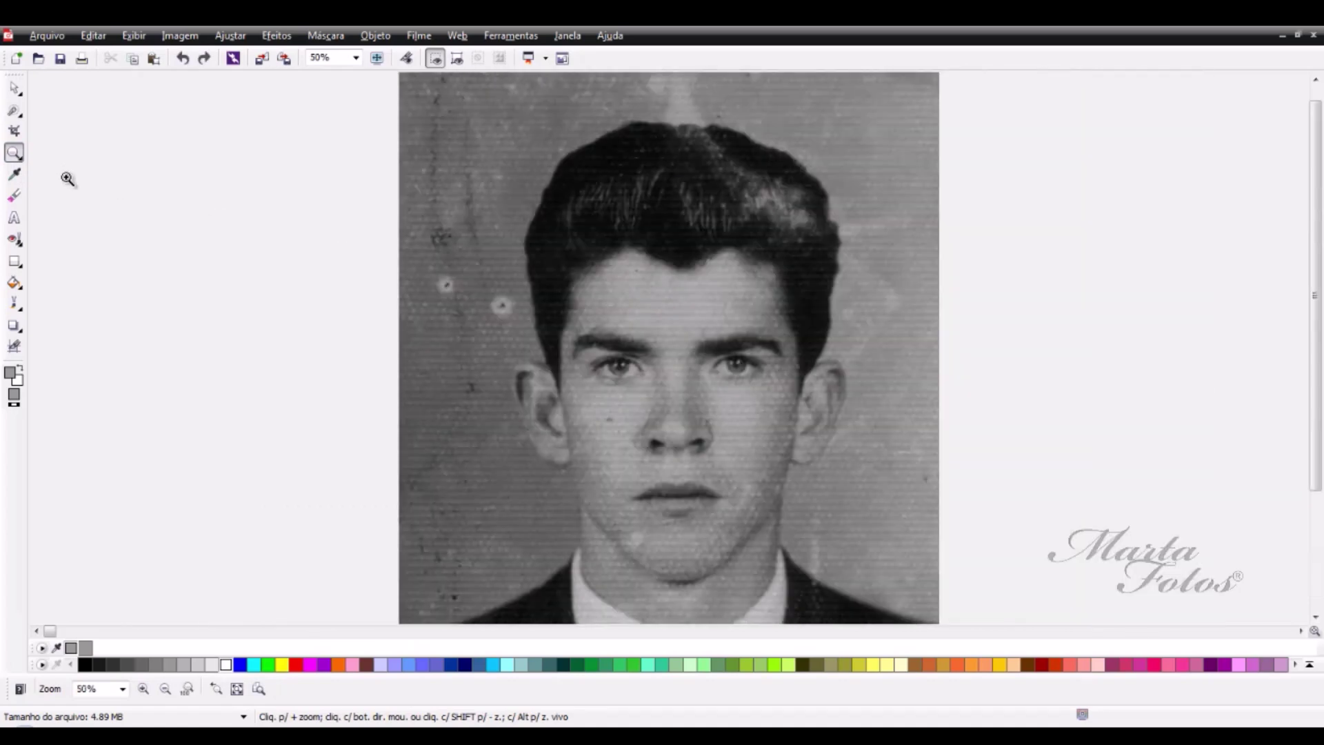
left_click(22, 167)
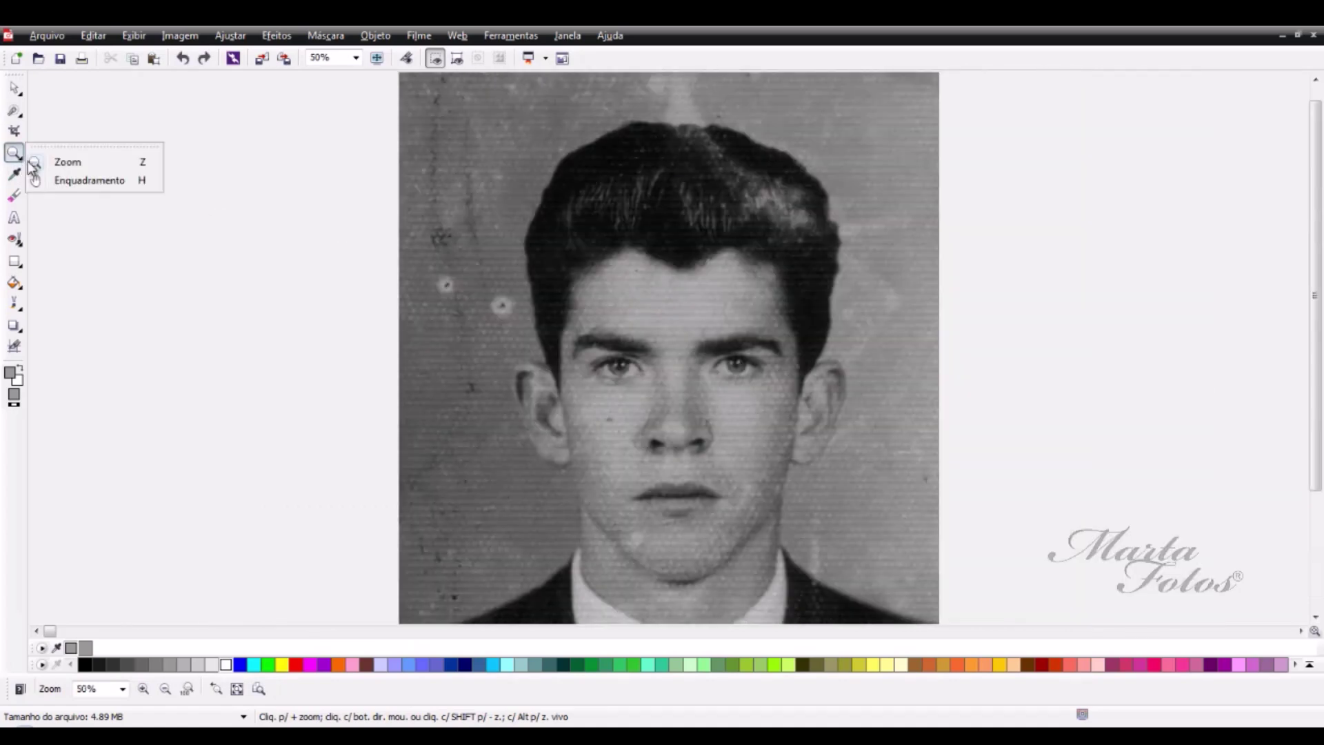
left_click(58, 182)
left_click_drag(636, 366, 668, 225)
scroll(667, 358, "down", 1)
scroll(665, 352, "up", 2)
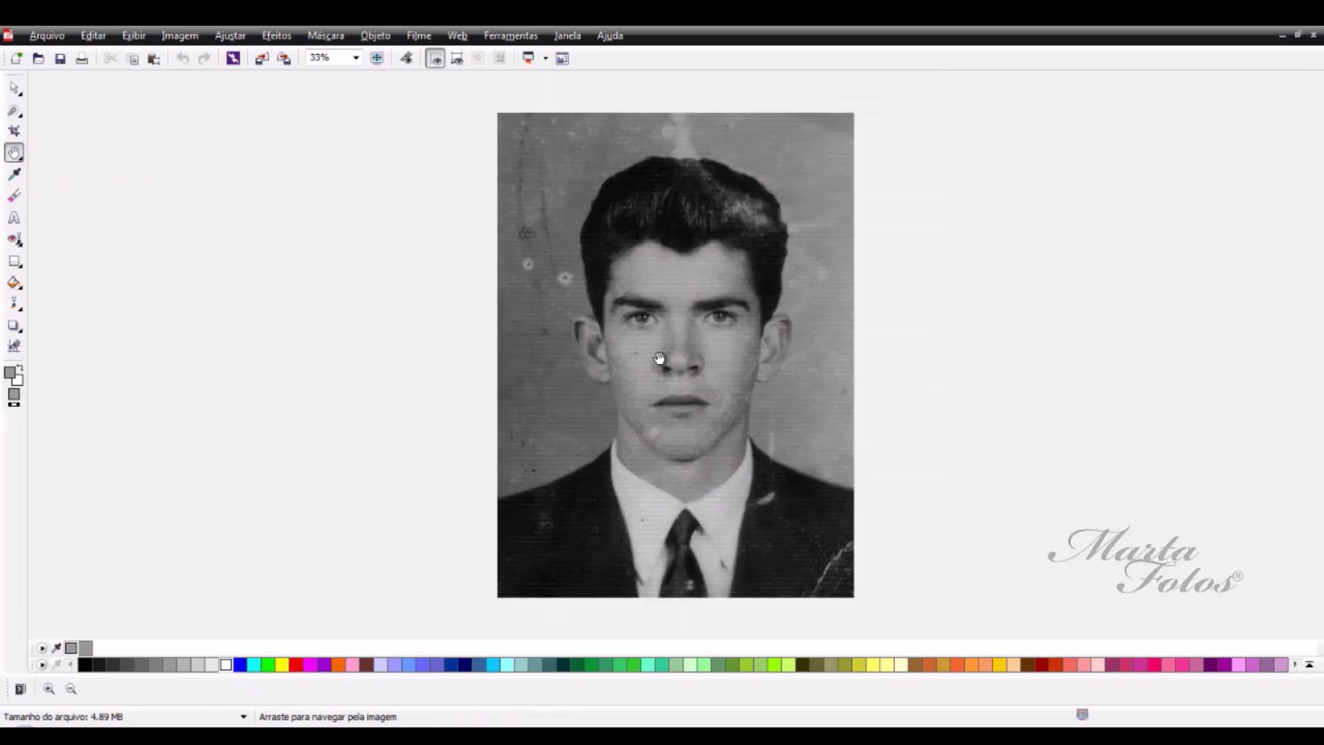
left_click_drag(659, 360, 658, 298)
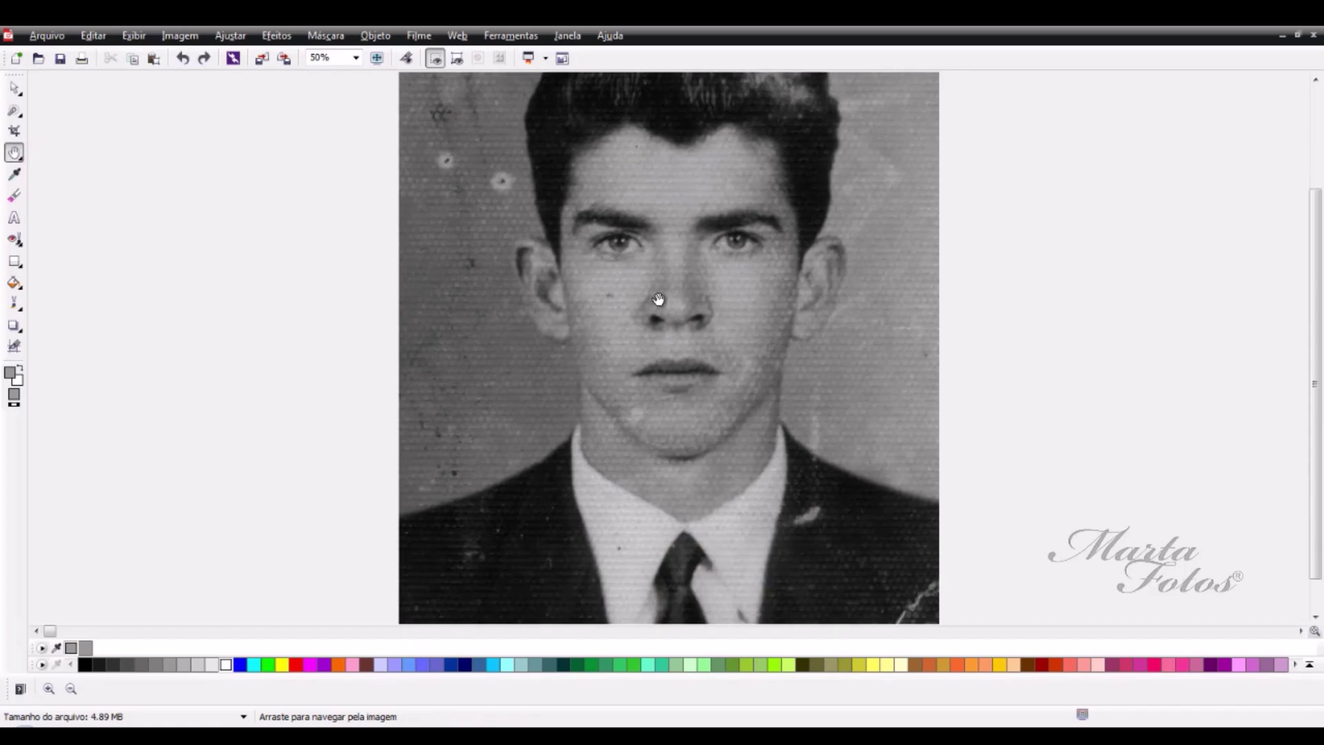
Step: Paint a brush mask of size 90 over the forehead, between the hairline and the eyebrows
left_click(22, 118)
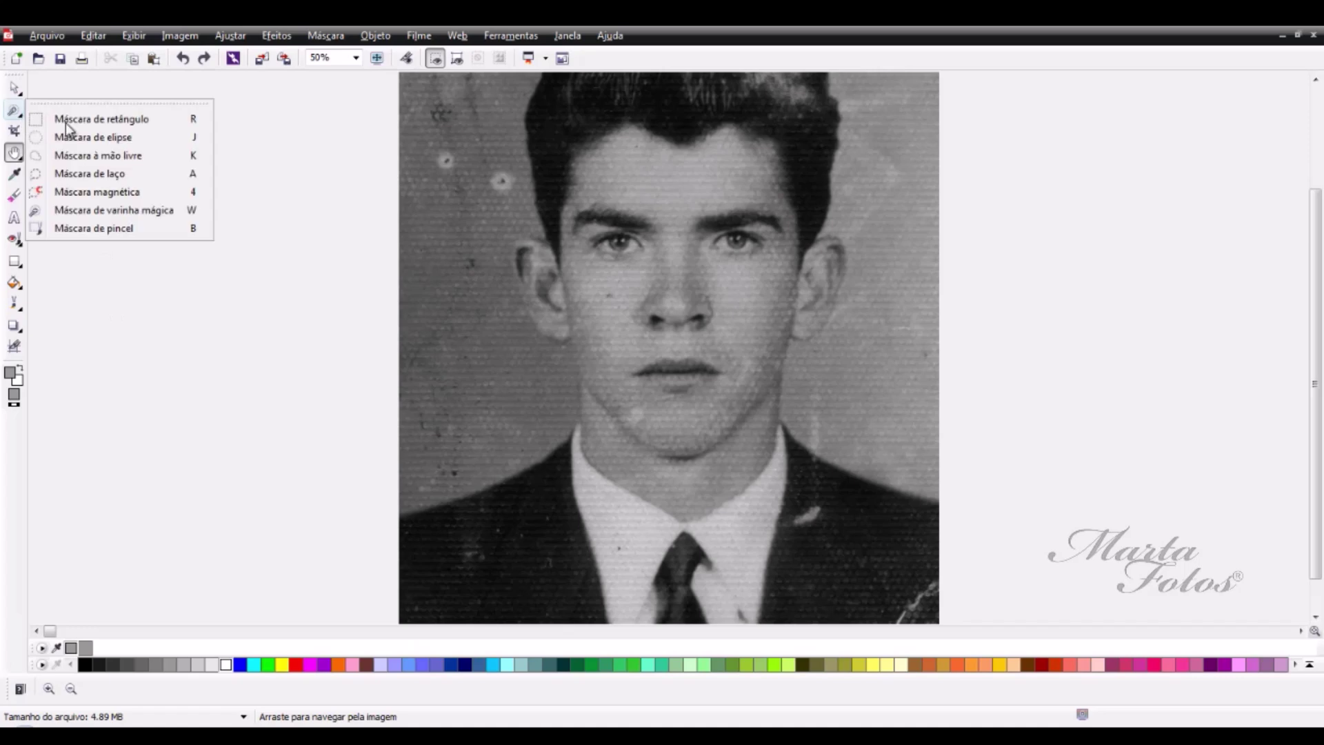
left_click(94, 229)
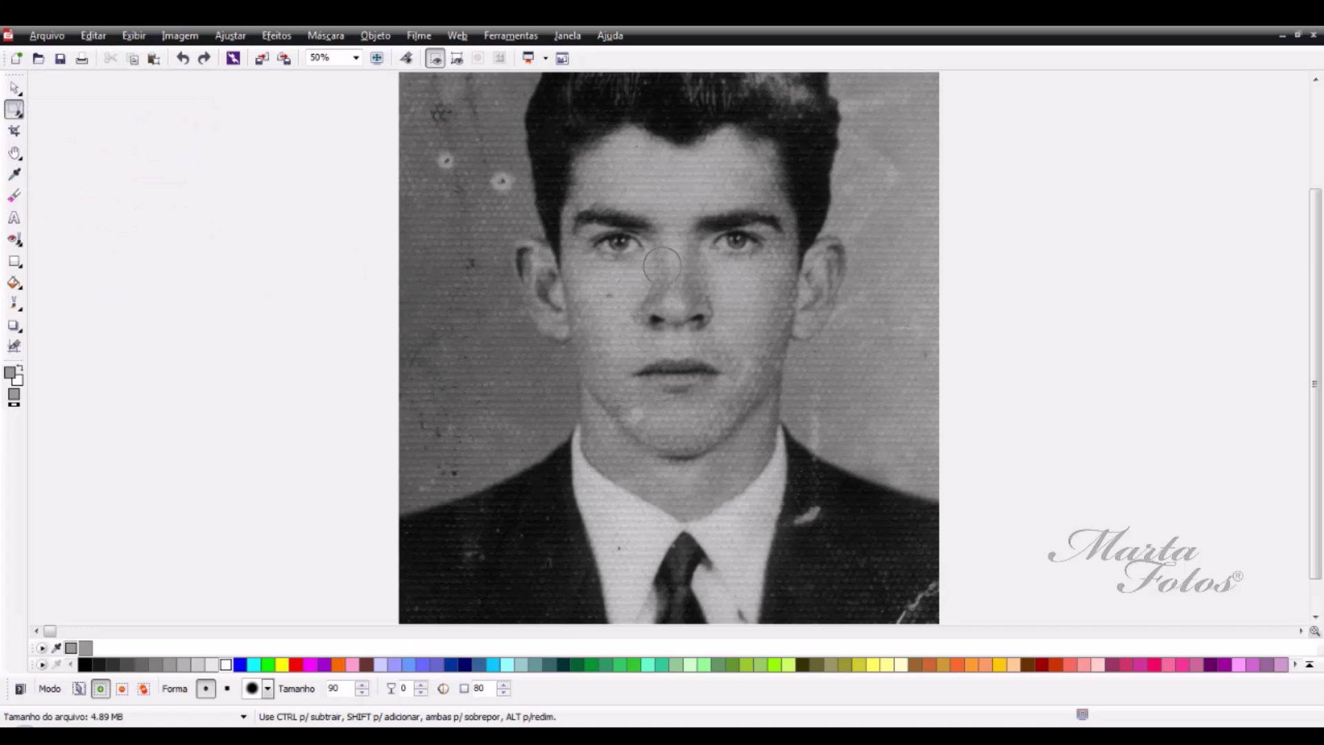
mouse_move(624, 148)
left_mouse_down()
mouse_move(572, 198)
mouse_move(603, 186)
mouse_move(657, 204)
mouse_move(672, 225)
mouse_move(692, 197)
mouse_move(774, 197)
mouse_move(772, 156)
mouse_move(736, 140)
mouse_move(698, 156)
mouse_move(638, 142)
mouse_move(620, 161)
mouse_move(755, 169)
mouse_move(638, 182)
left_mouse_up()
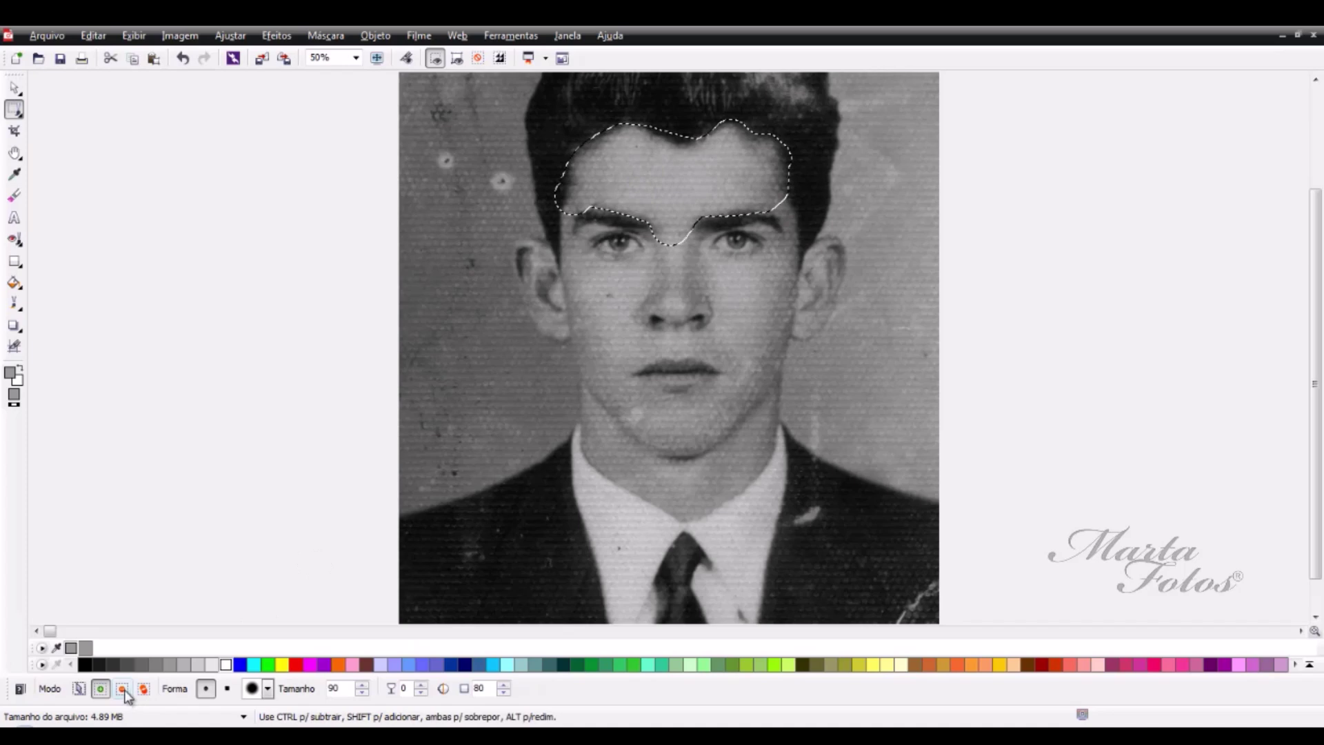
Step: Subtract the areas around both eyebrows from the forehead brush mask, and return the mask brush to additive mode
key("ctrl")
left_click_drag(762, 224, 717, 228)
left_click_drag(627, 235, 637, 228)
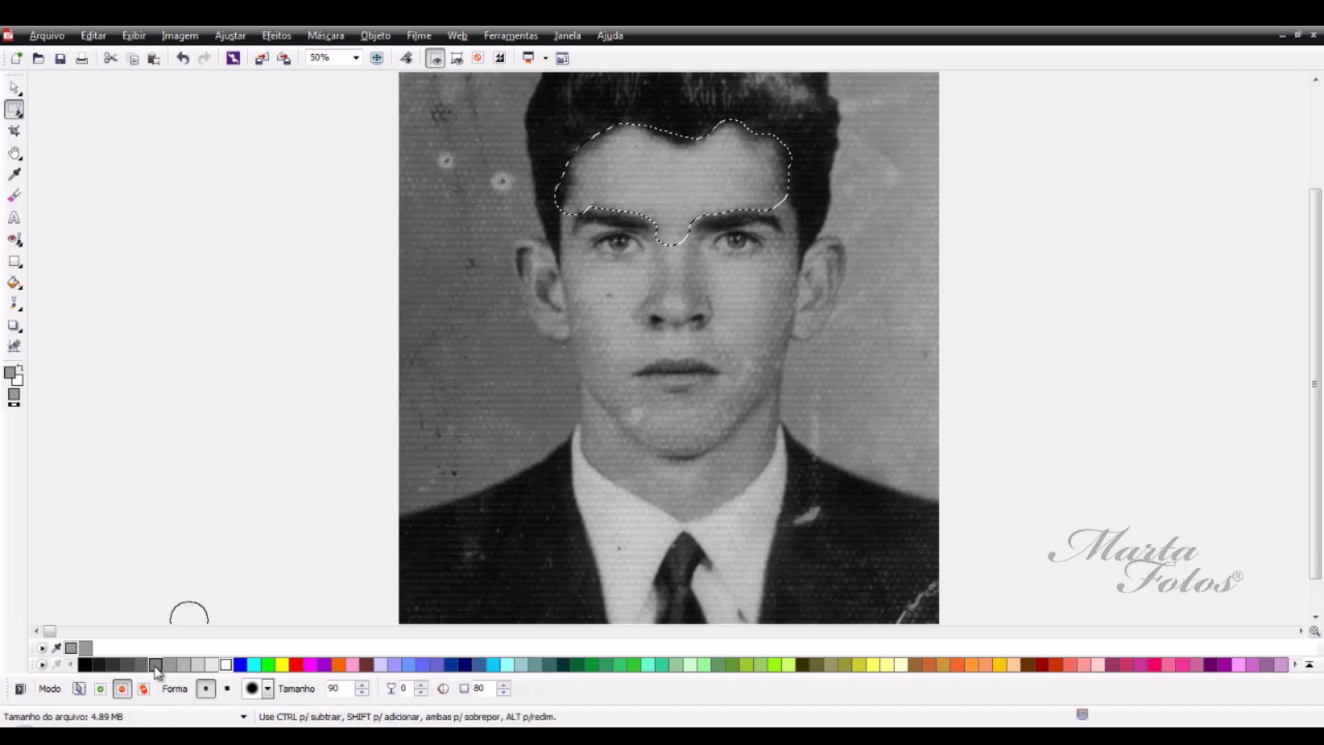
left_click(100, 688)
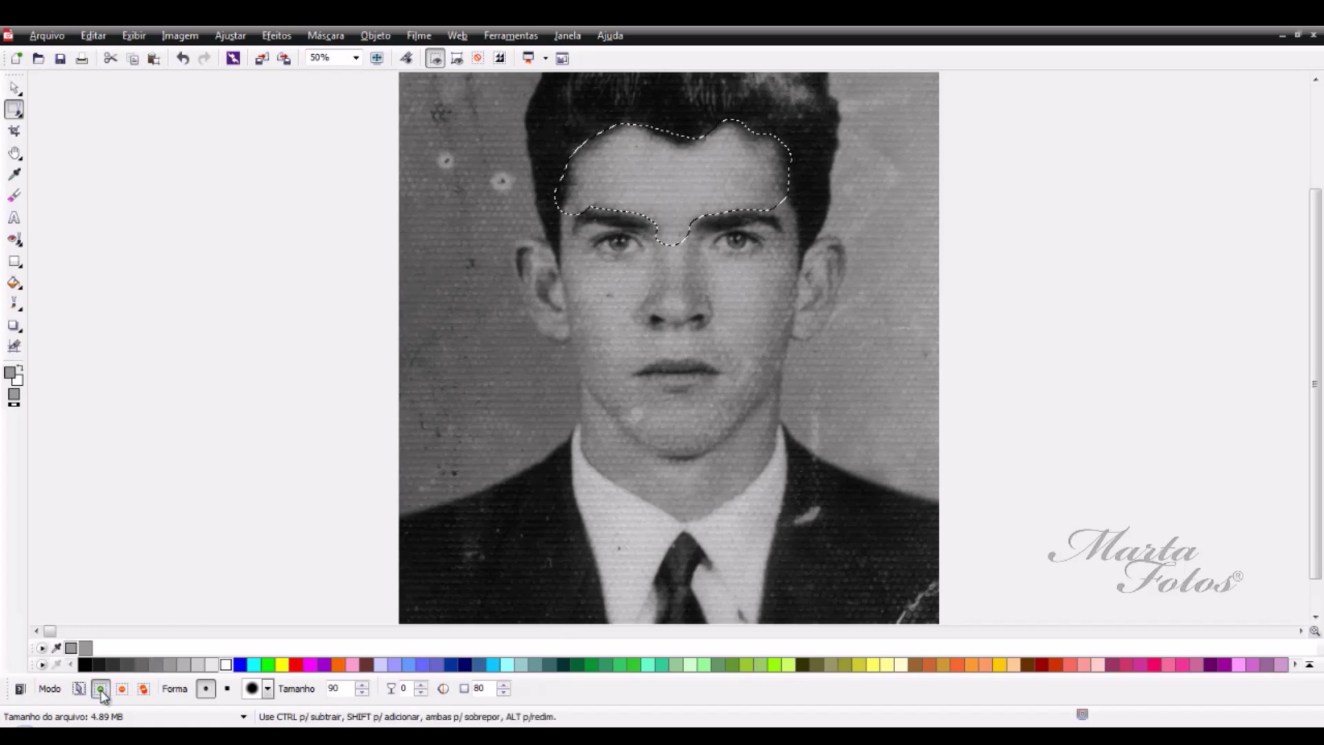
Step: Apply the Median noise filter with radius 7 to the masked forehead
left_click(284, 32)
mouse_move(304, 243)
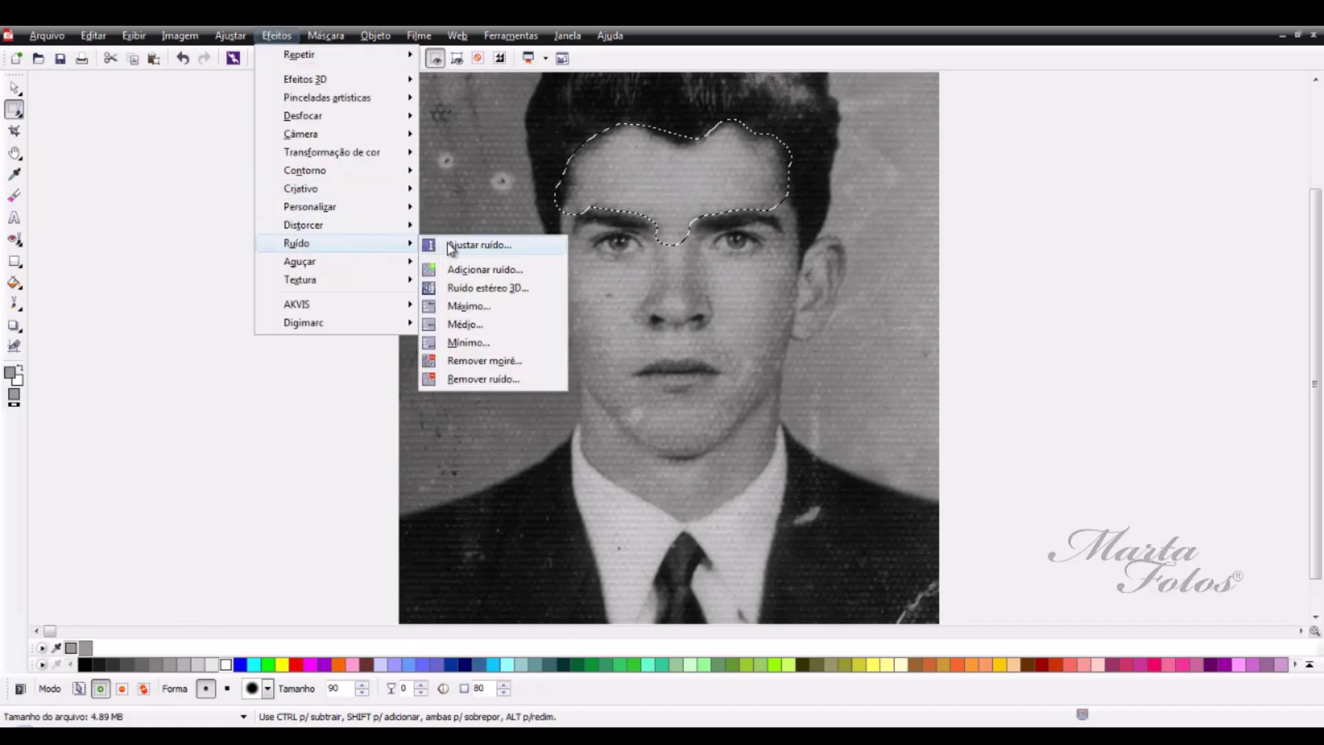
left_click(465, 324)
left_click(907, 114)
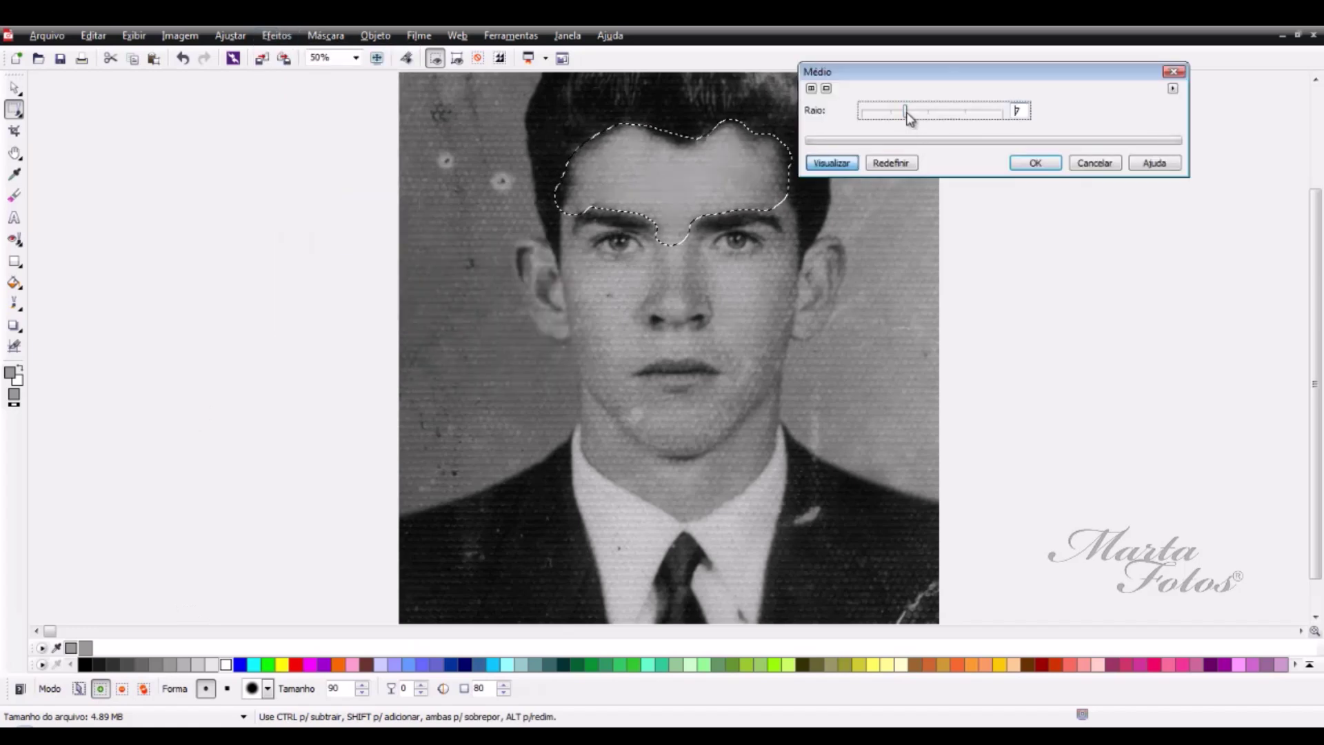
left_click(1031, 164)
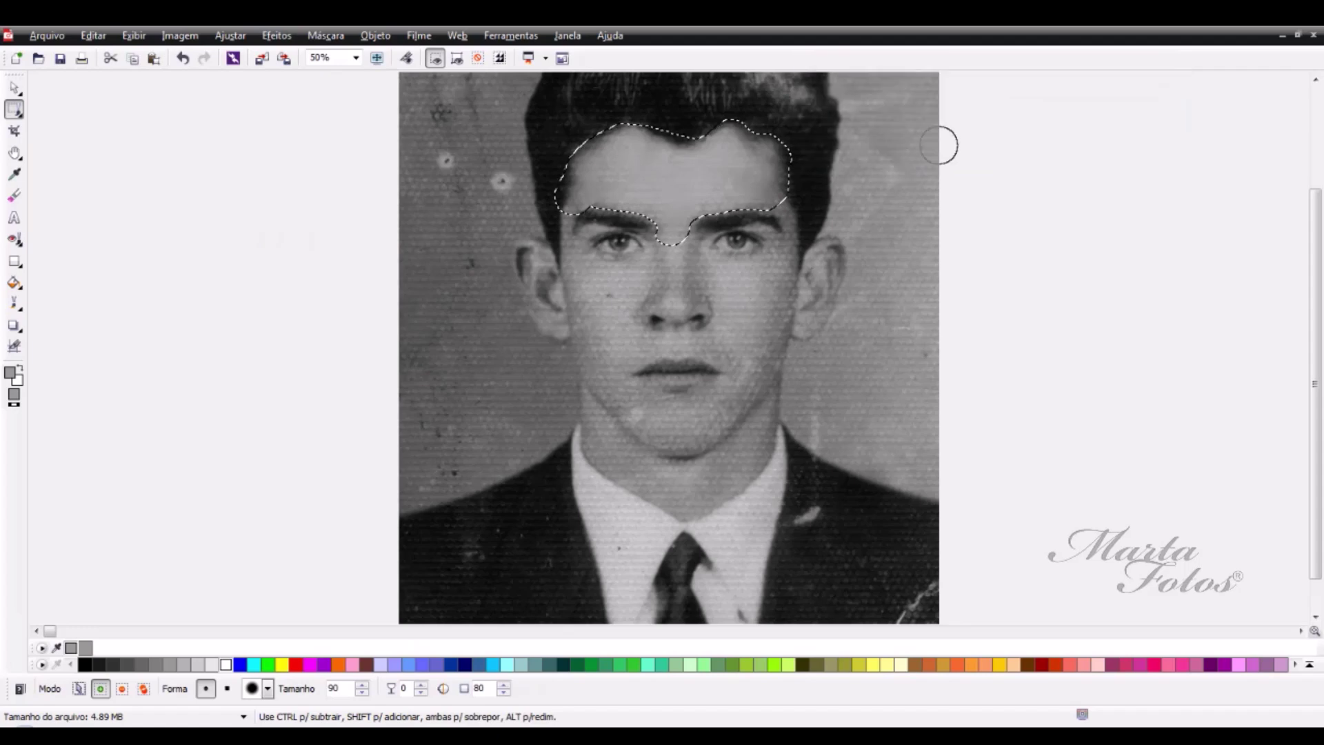
Step: Remove the mask to check the smoothed forehead on the whole portrait, and undo the mask removal and the Median filter
left_click(476, 59)
key("F3")
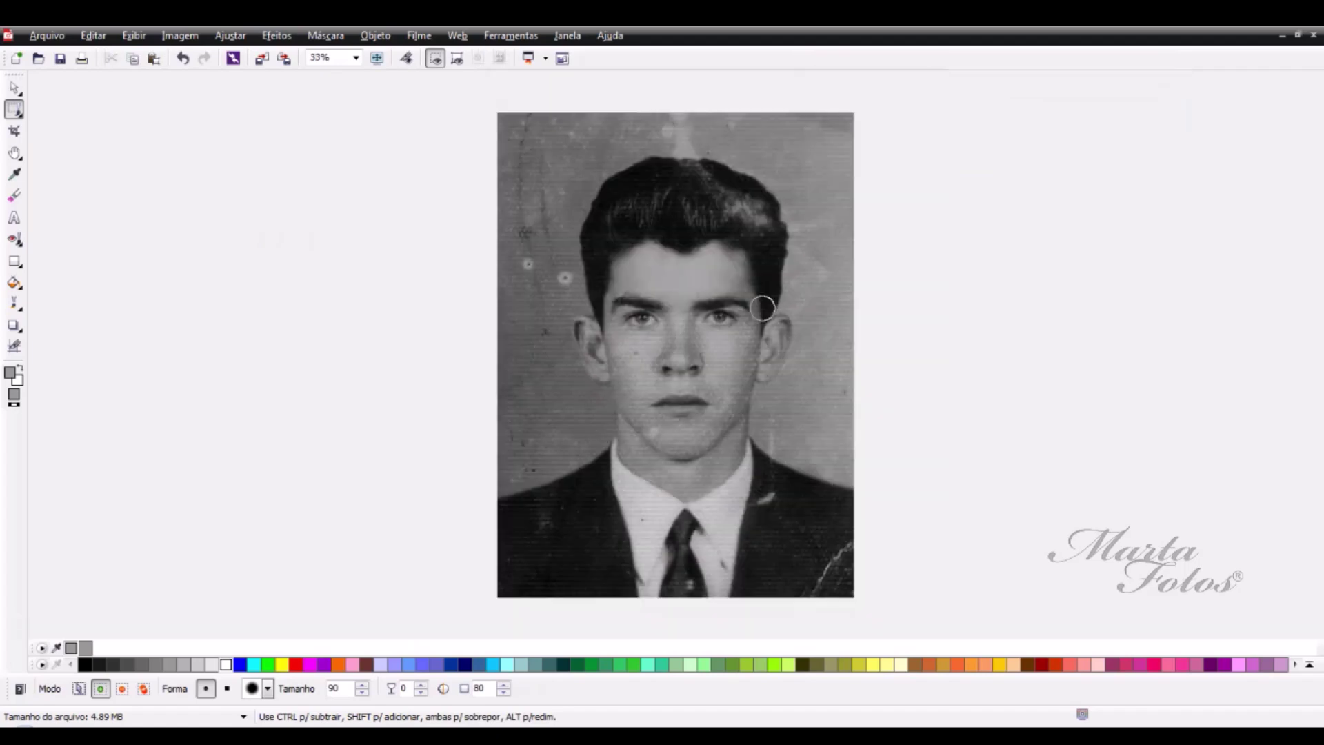
left_click(183, 60)
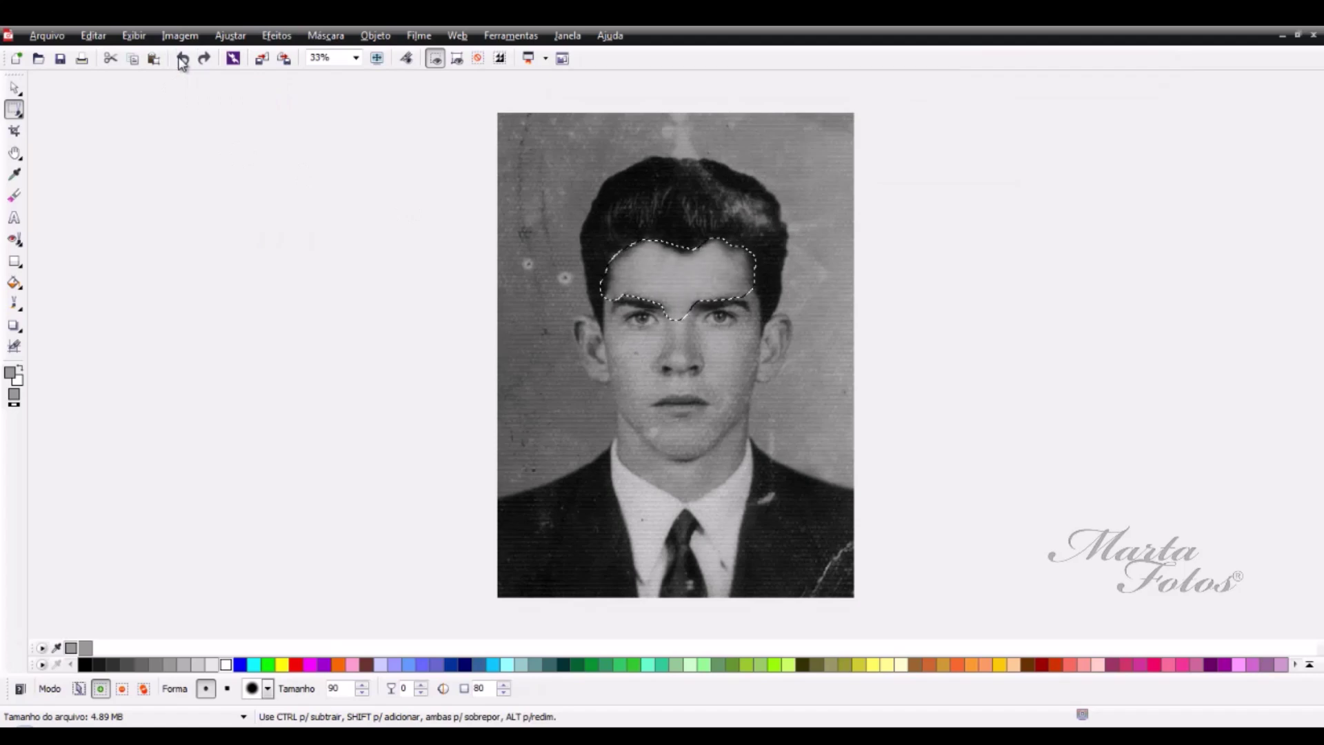
left_click(183, 59)
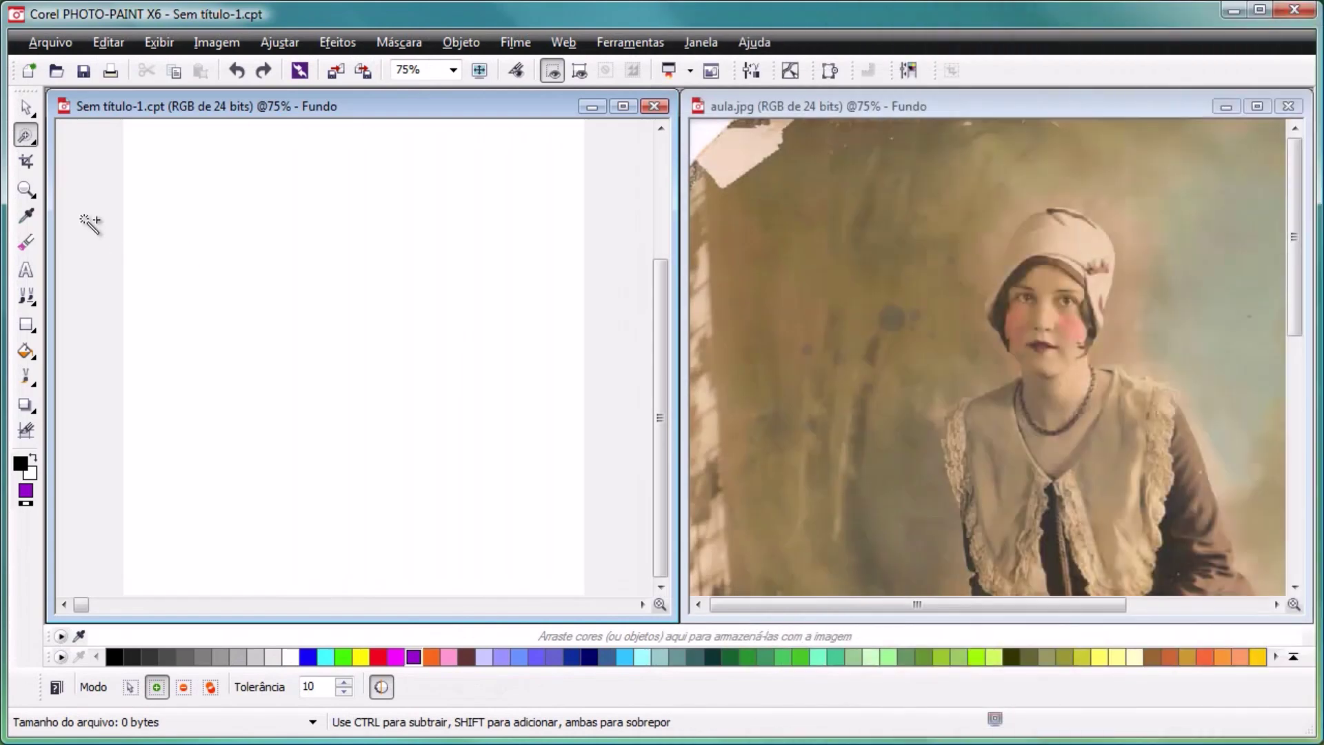
Step: Crop aula.jpg to an area of about 3.4 × 3.3 cm around the woman's head and shoulders, and undo the crop
left_click(26, 164)
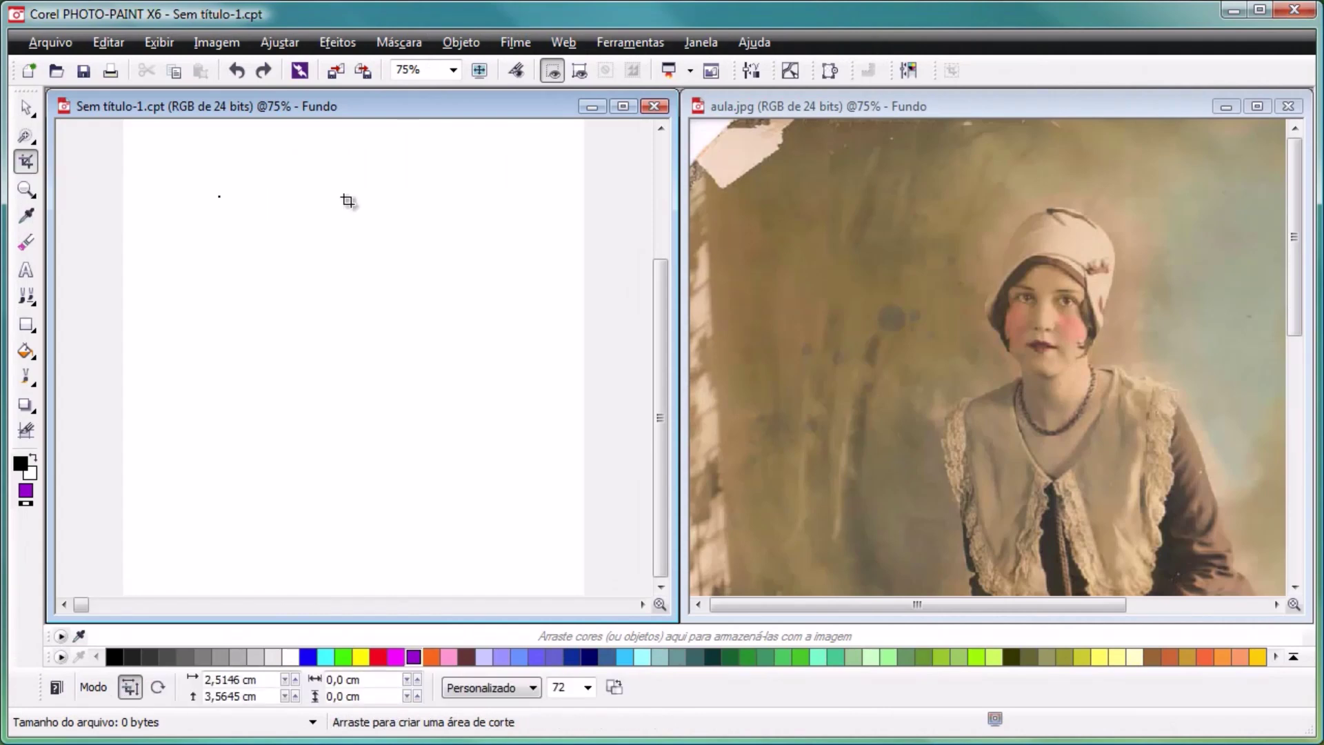
left_click(755, 103)
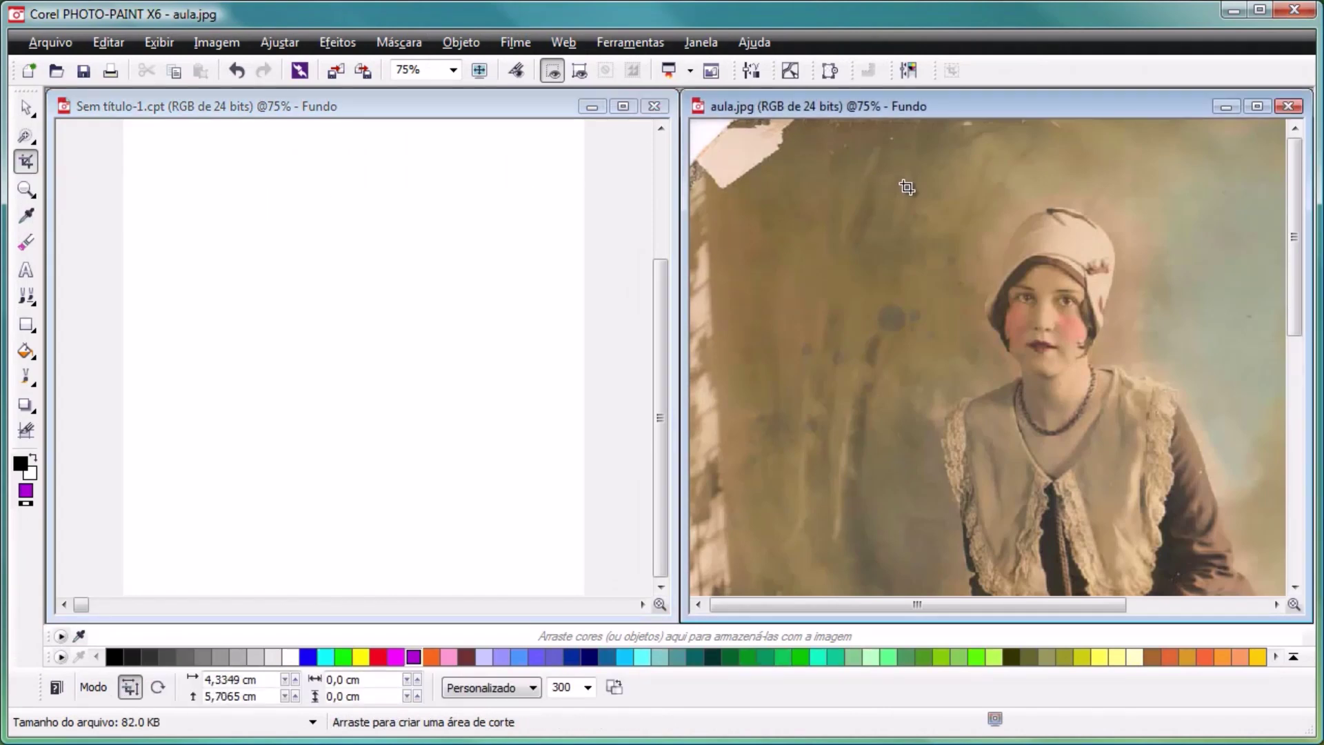
left_click_drag(906, 187, 1222, 490)
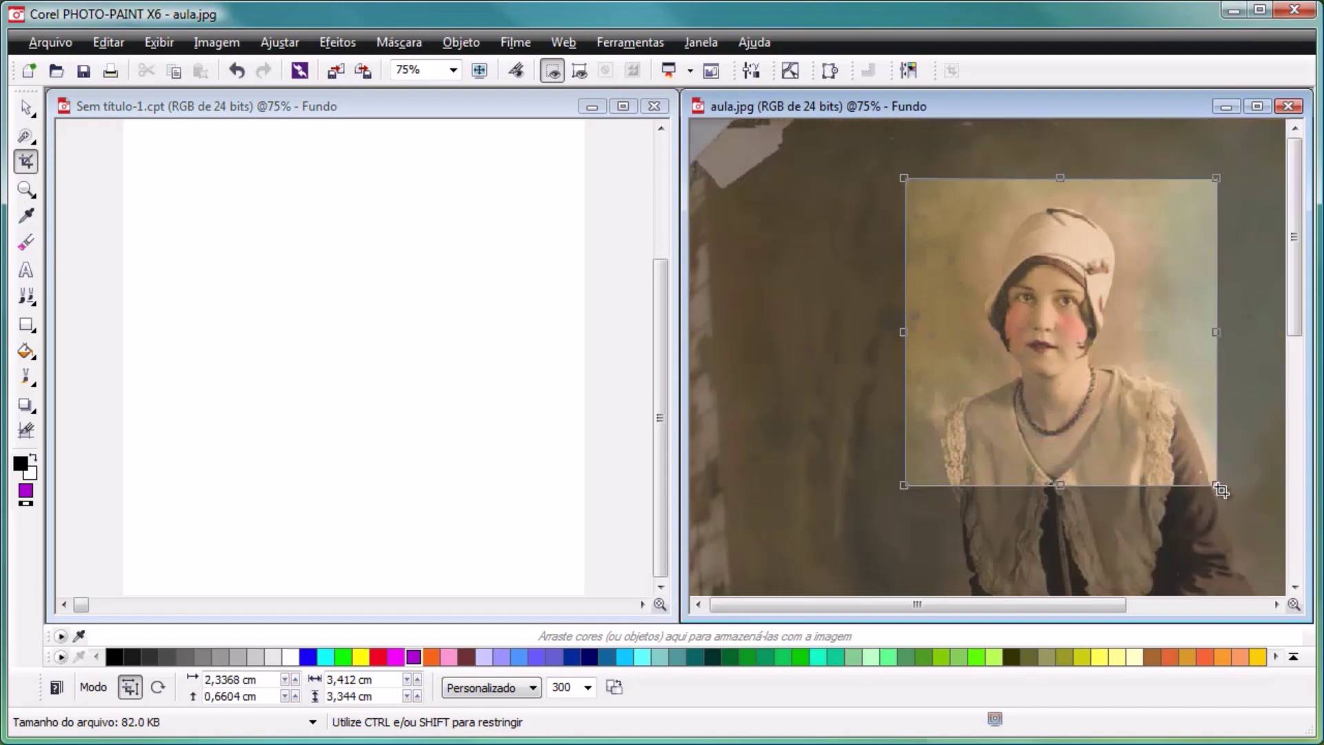
double_click(1073, 347)
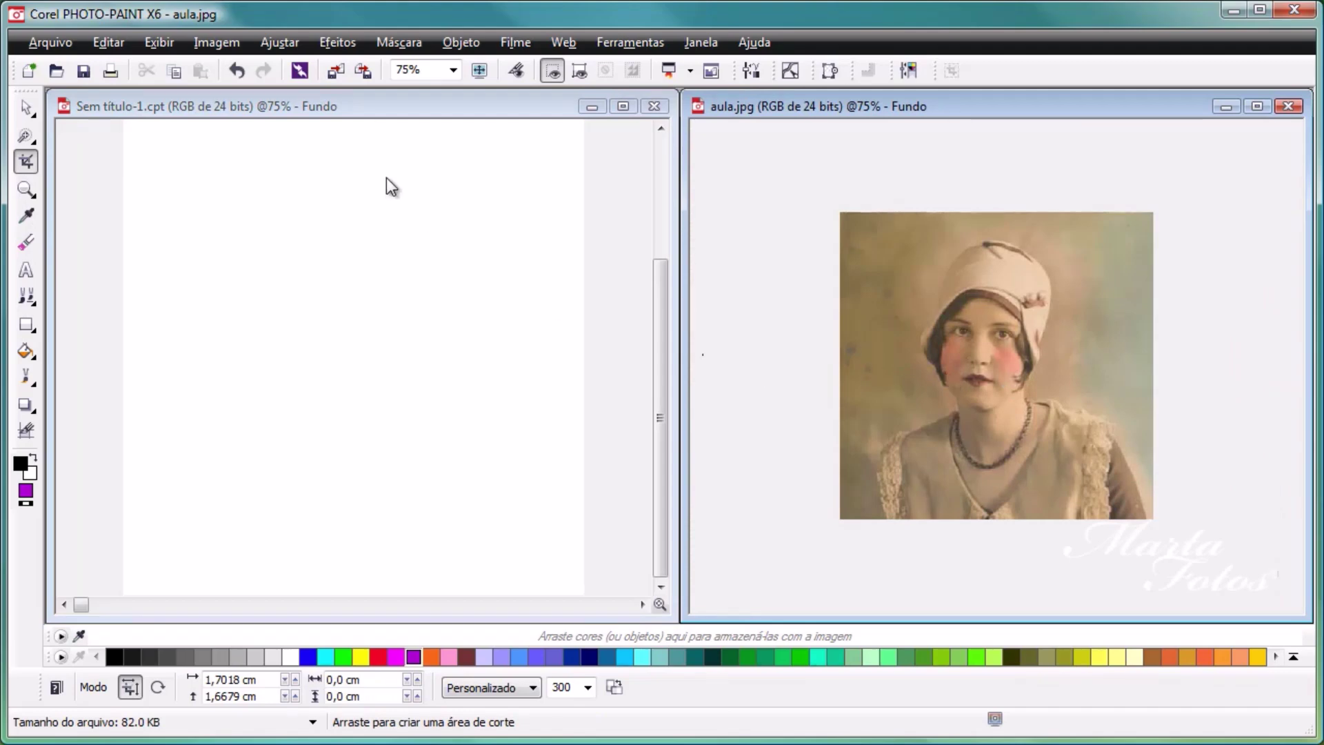
left_click(237, 72)
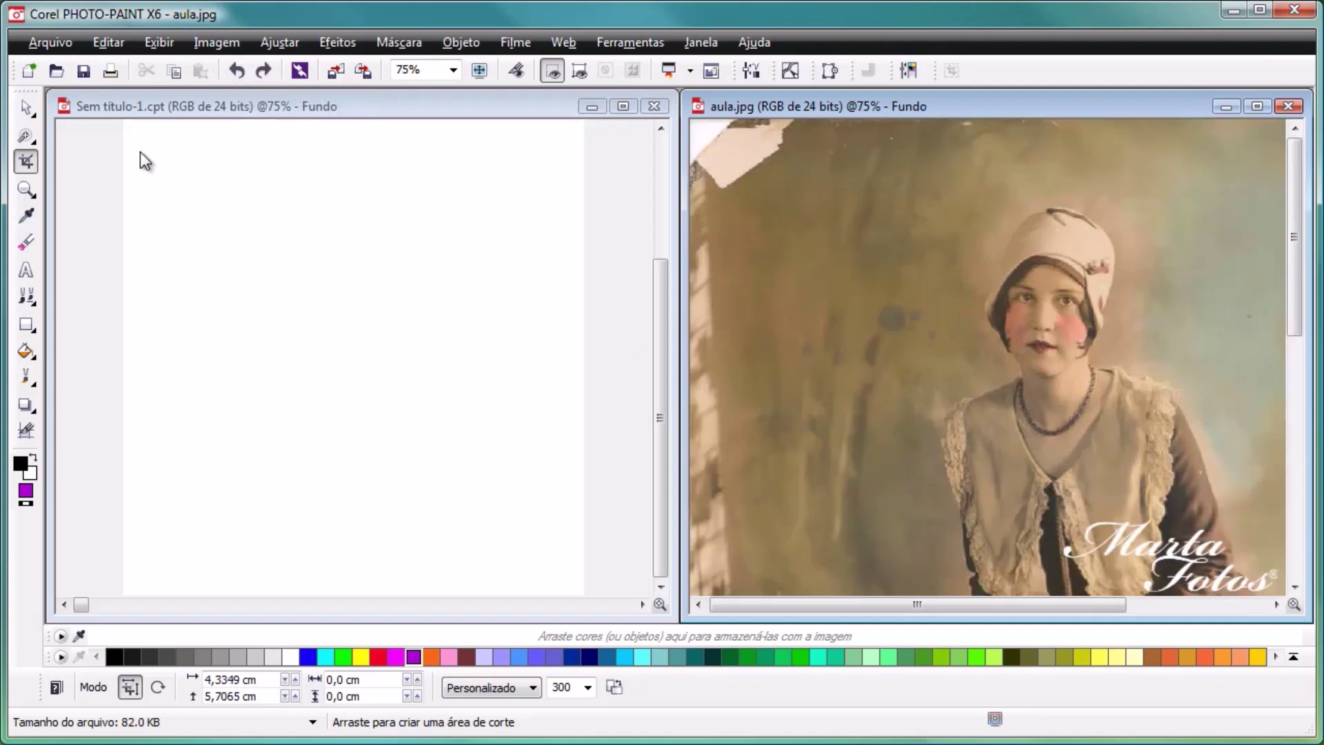
Step: Draw a rectangular mask around the woman's head and shoulders in aula.jpg
left_click(24, 139)
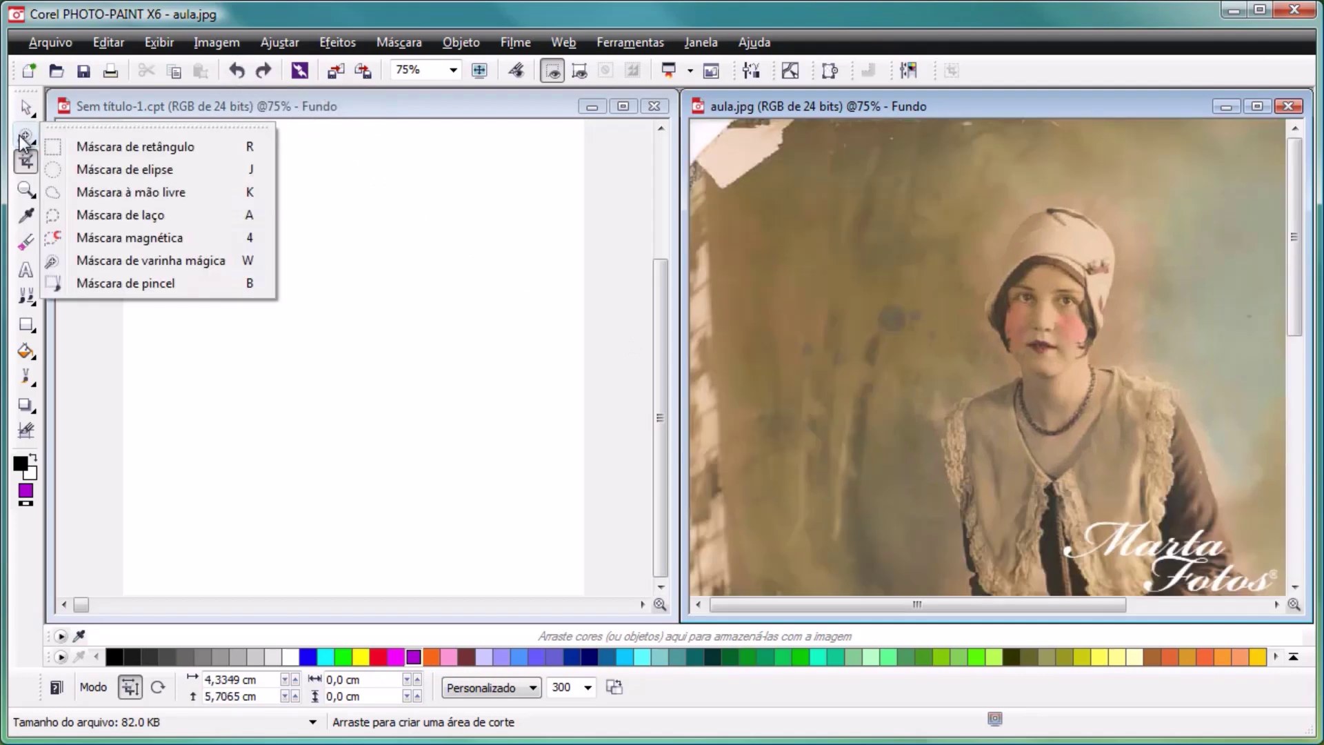
left_click(82, 146)
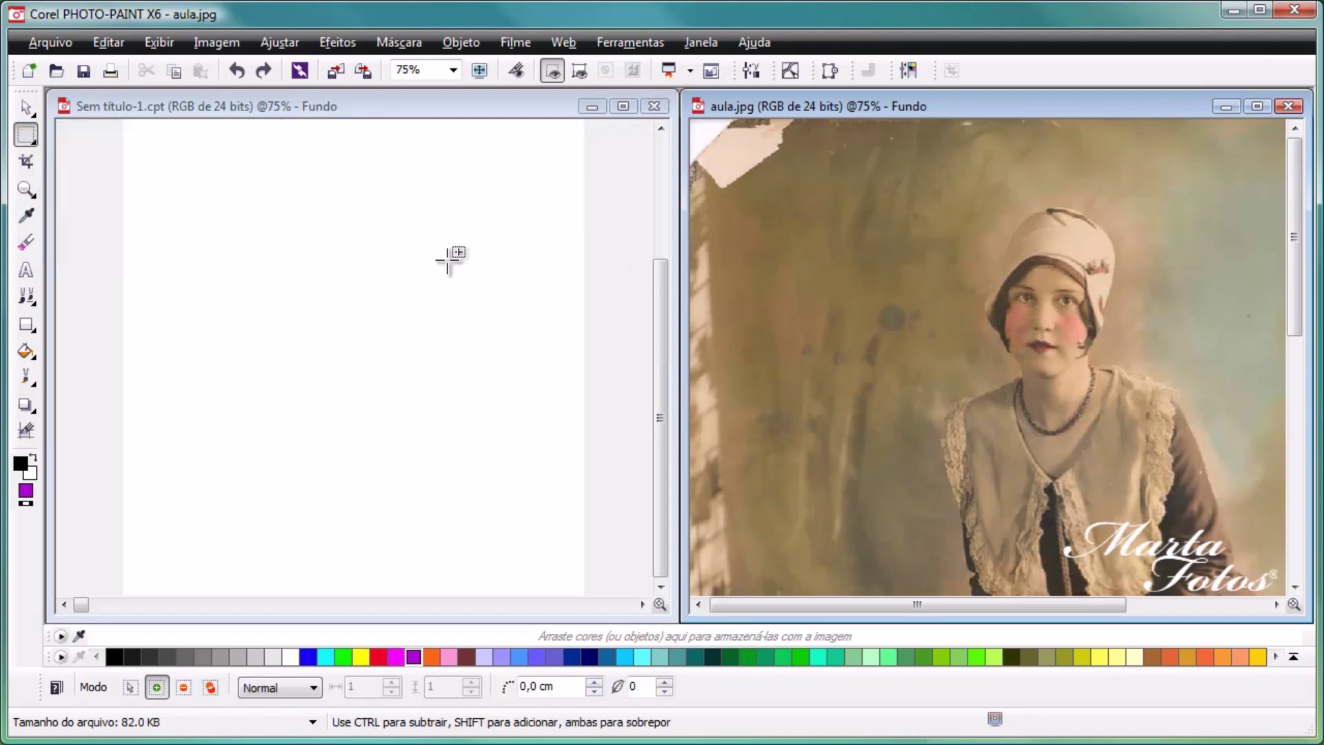
left_click_drag(888, 172, 1229, 477)
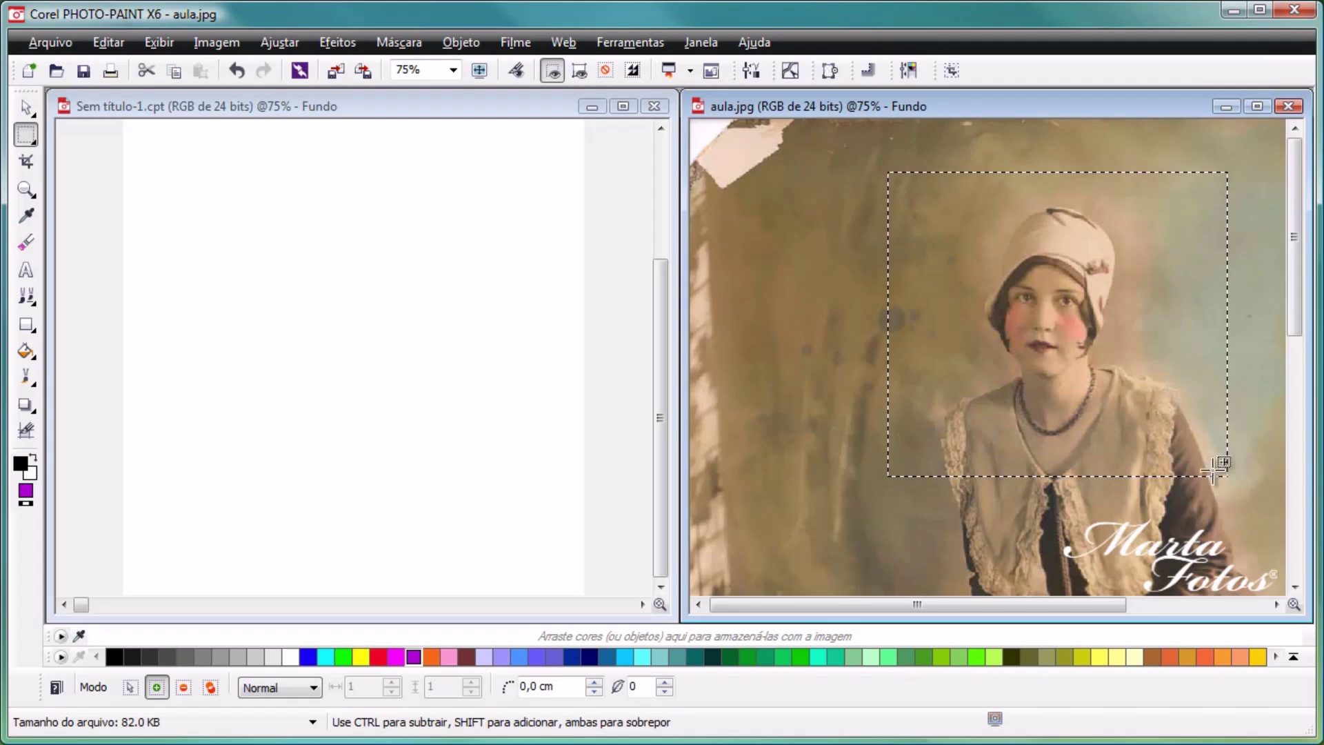
Step: Crop the photo to the rectangular mask, and undo both the crop and the mask
left_click(217, 44)
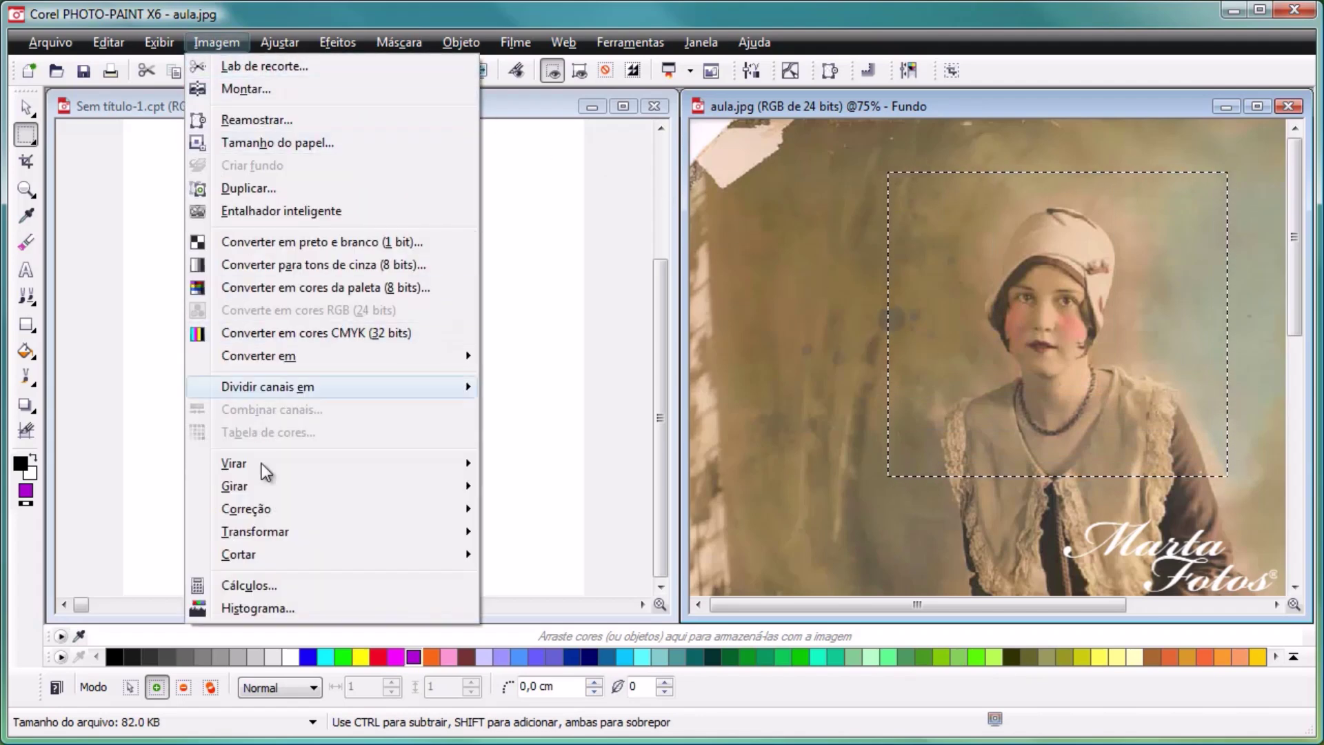
mouse_move(376, 559)
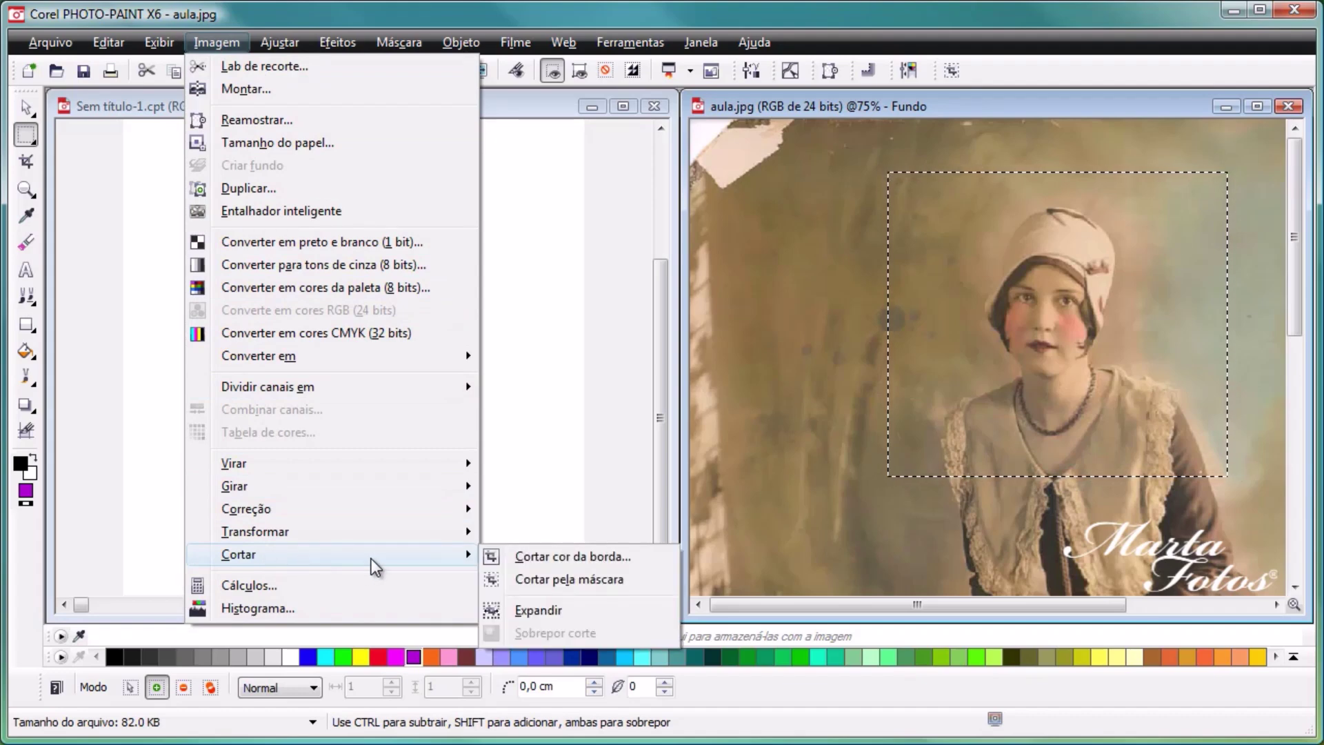
left_click(562, 583)
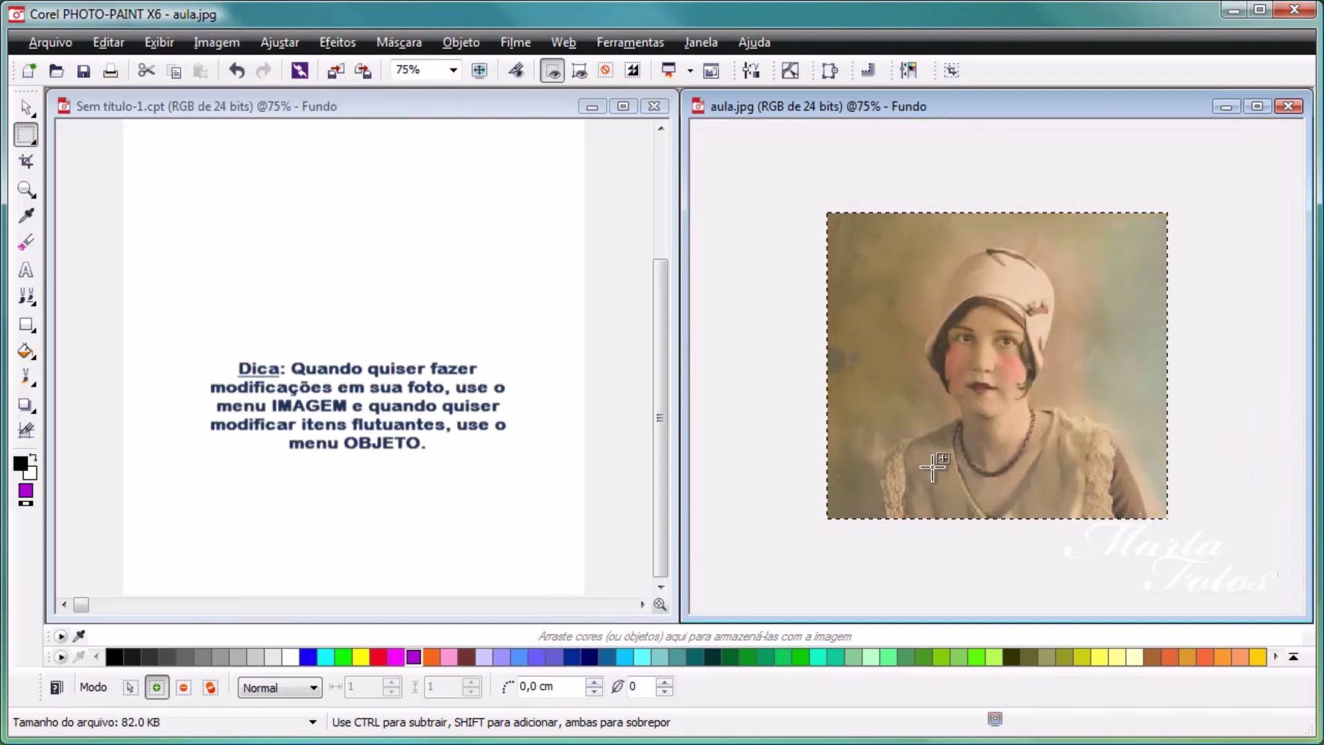
left_click(236, 71)
left_click(237, 71)
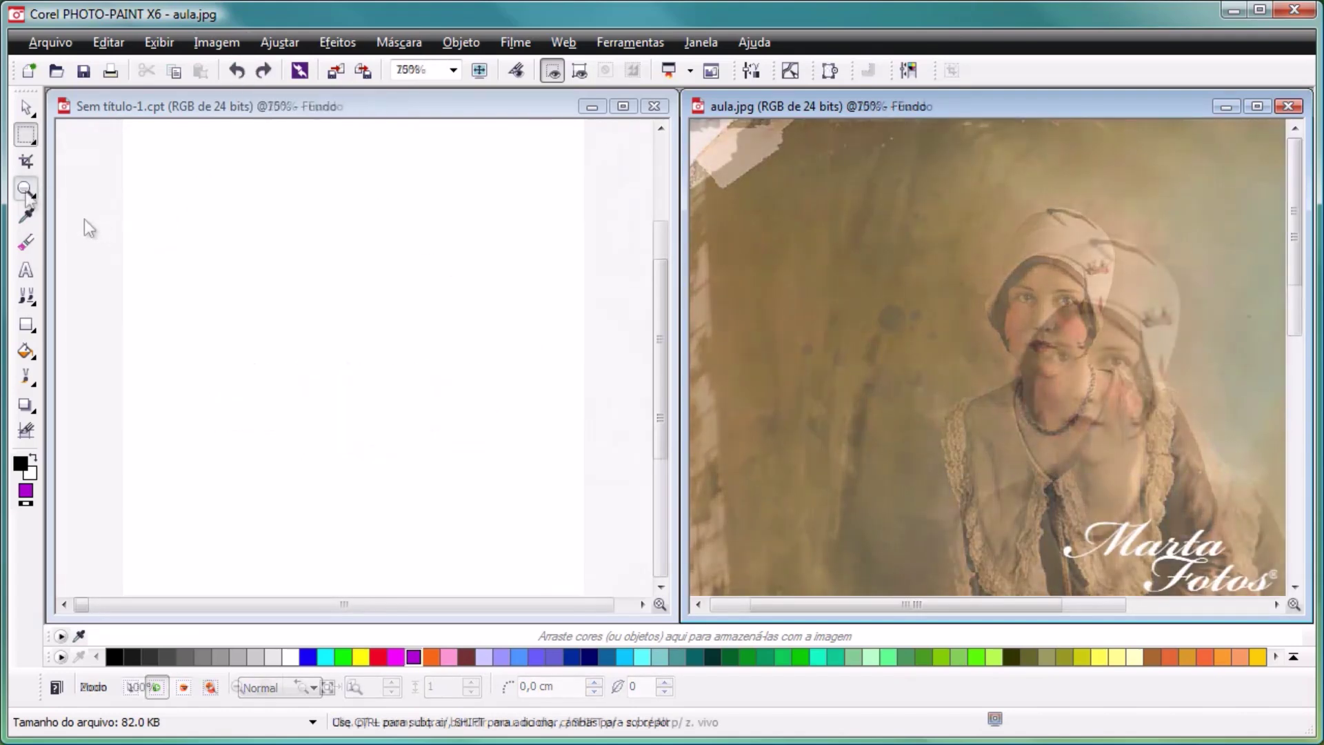
Step: Pan the photo at 100% zoom with the Pan tool to bring the woman into the middle of the view
left_click(25, 188)
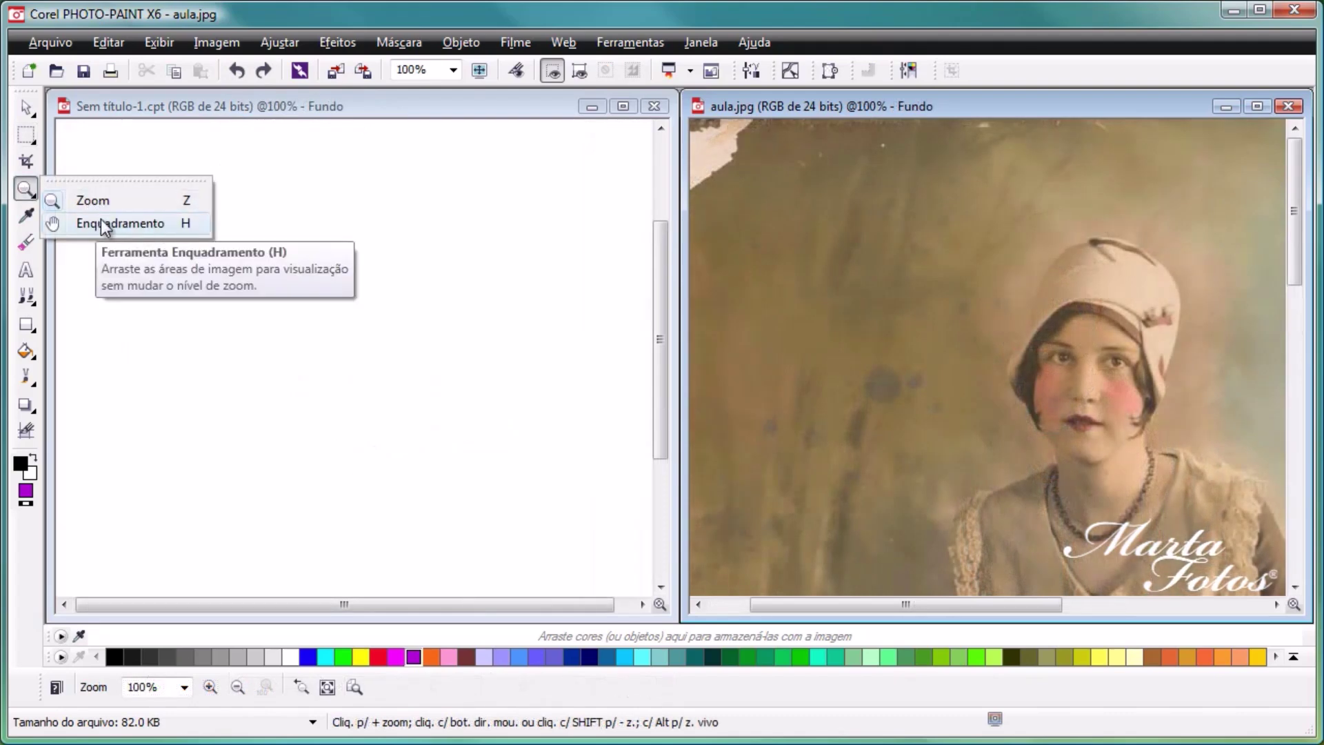
left_click(153, 224)
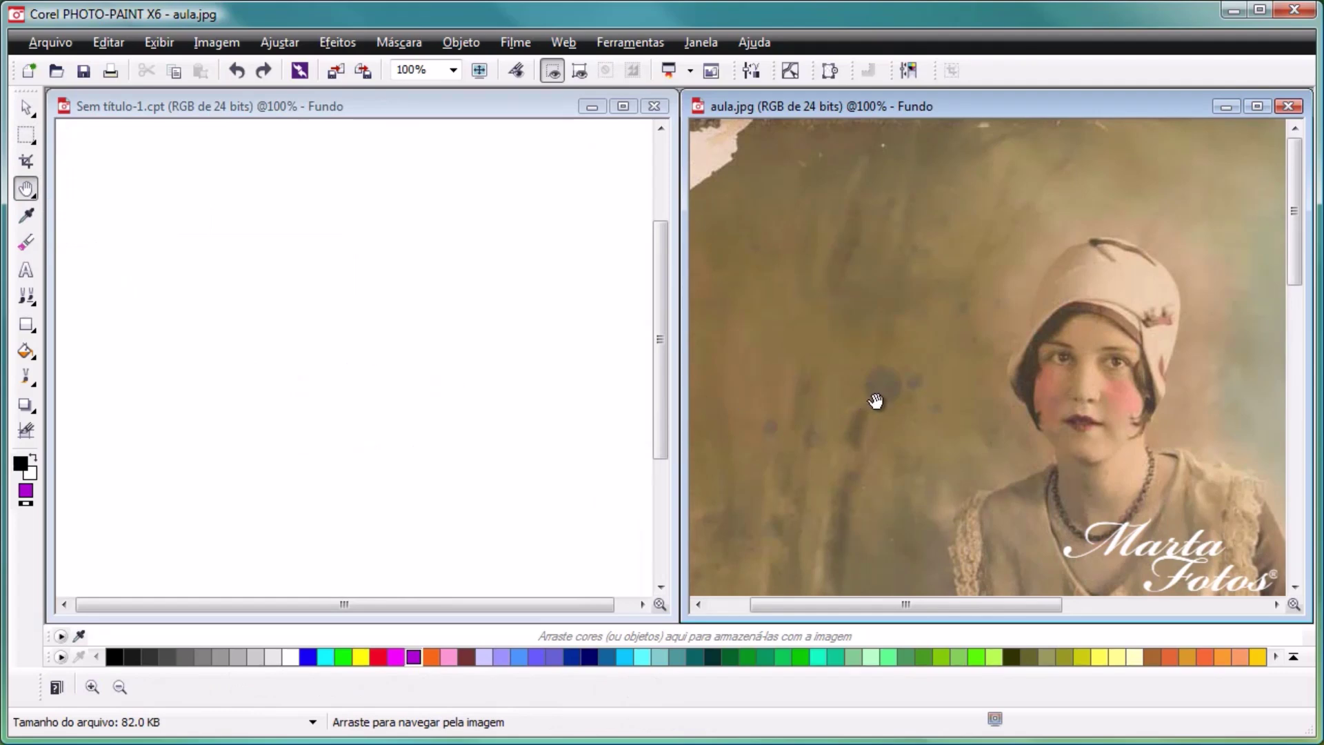
left_click_drag(869, 383, 739, 376)
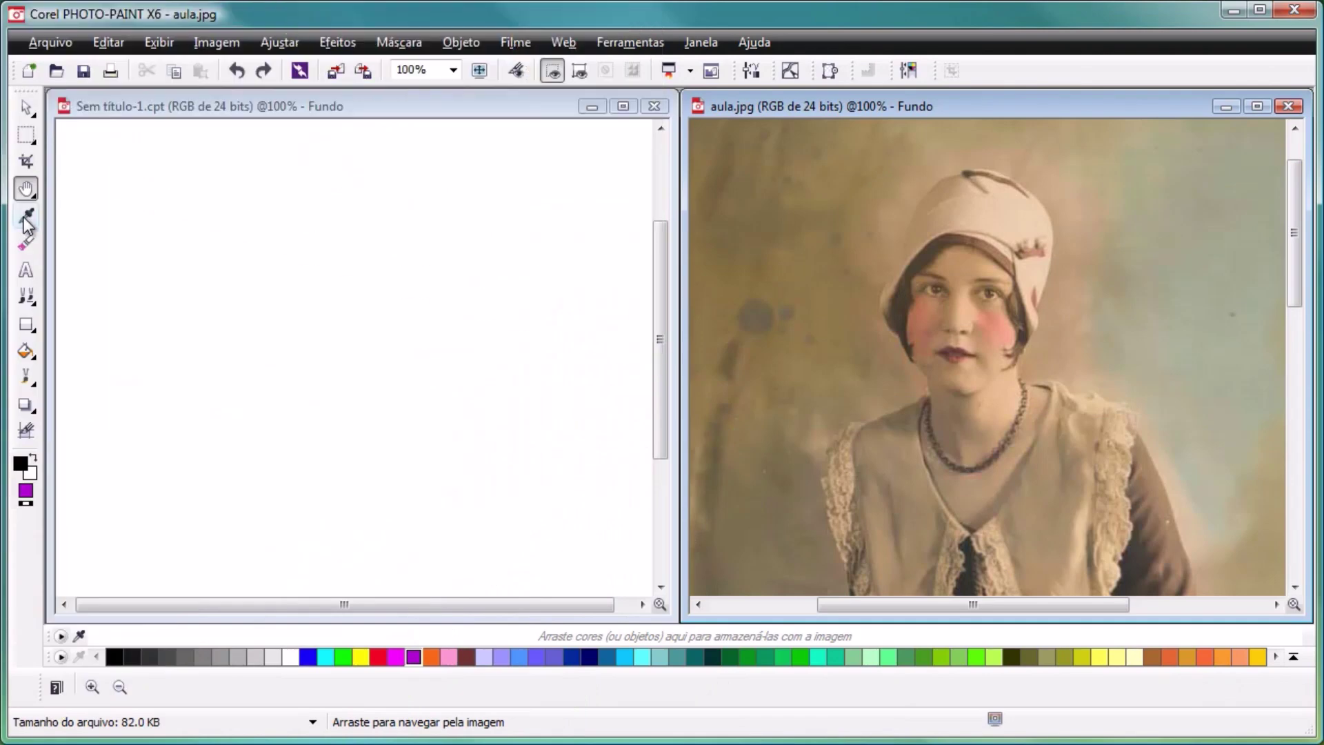
Step: Sample the foreground colour from the woman's hat and the fill colour from her sleeve with the Eyedropper in aula.jpg
left_click(26, 217)
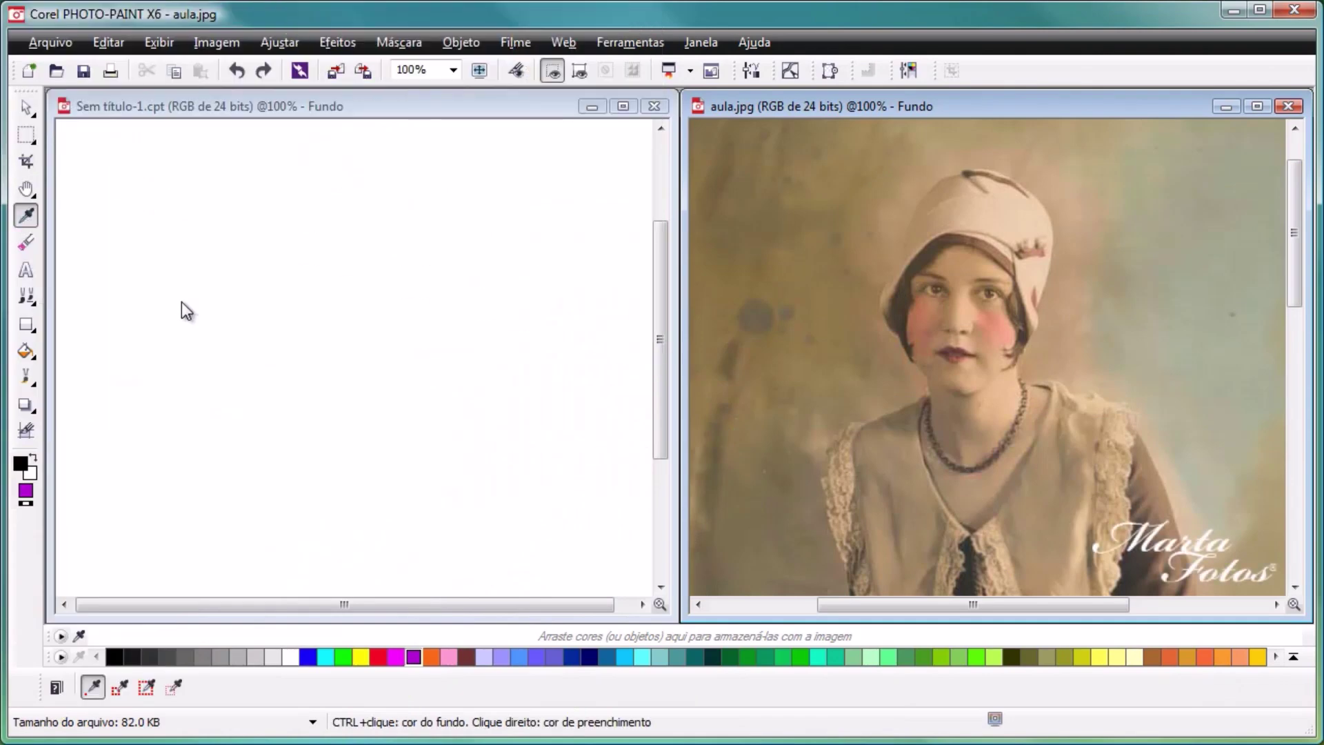
left_click(292, 110)
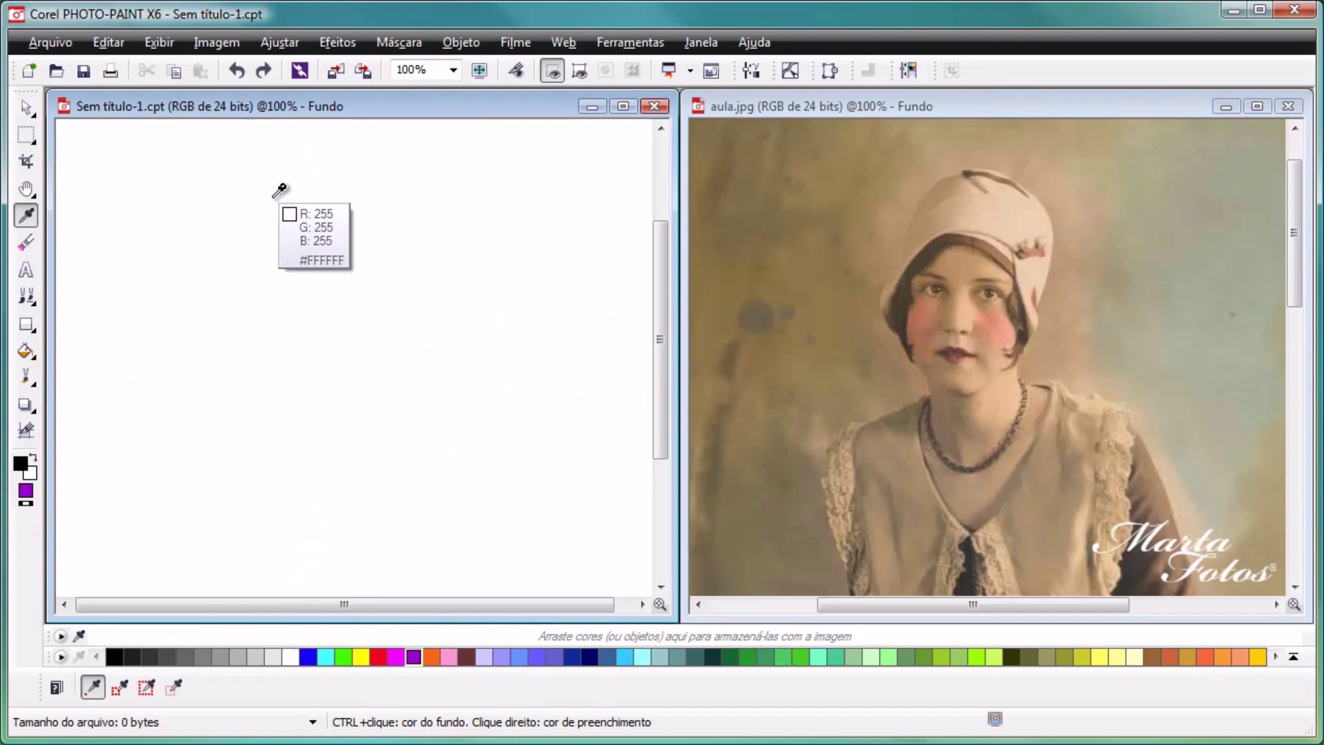
left_click(799, 104)
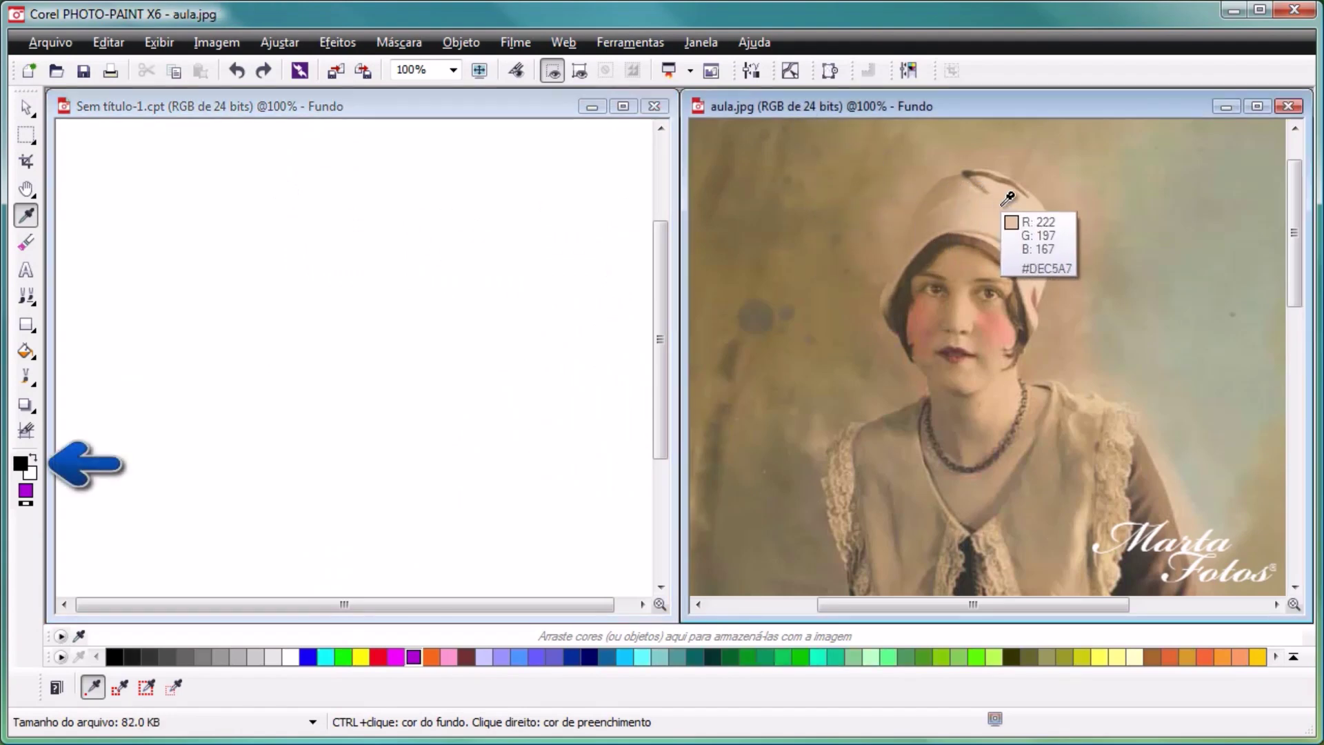
left_click(1020, 216)
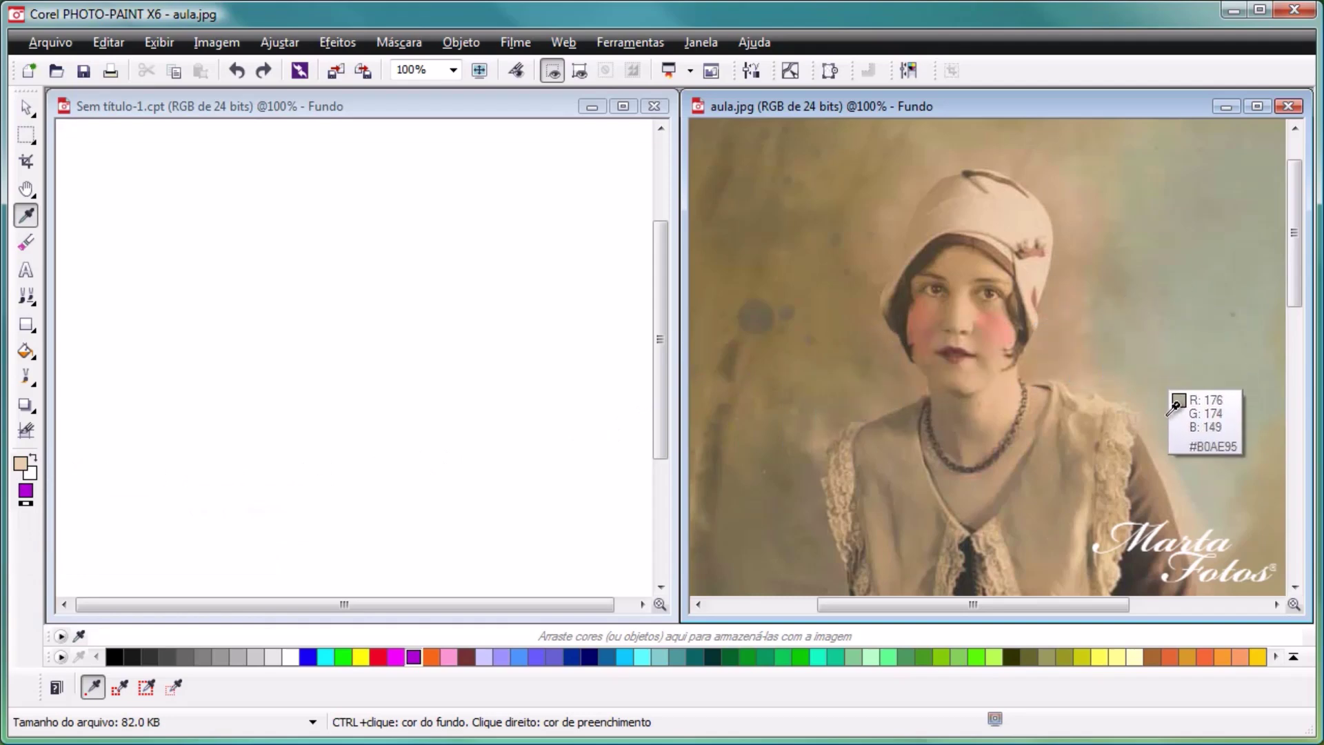
right_click(1159, 478)
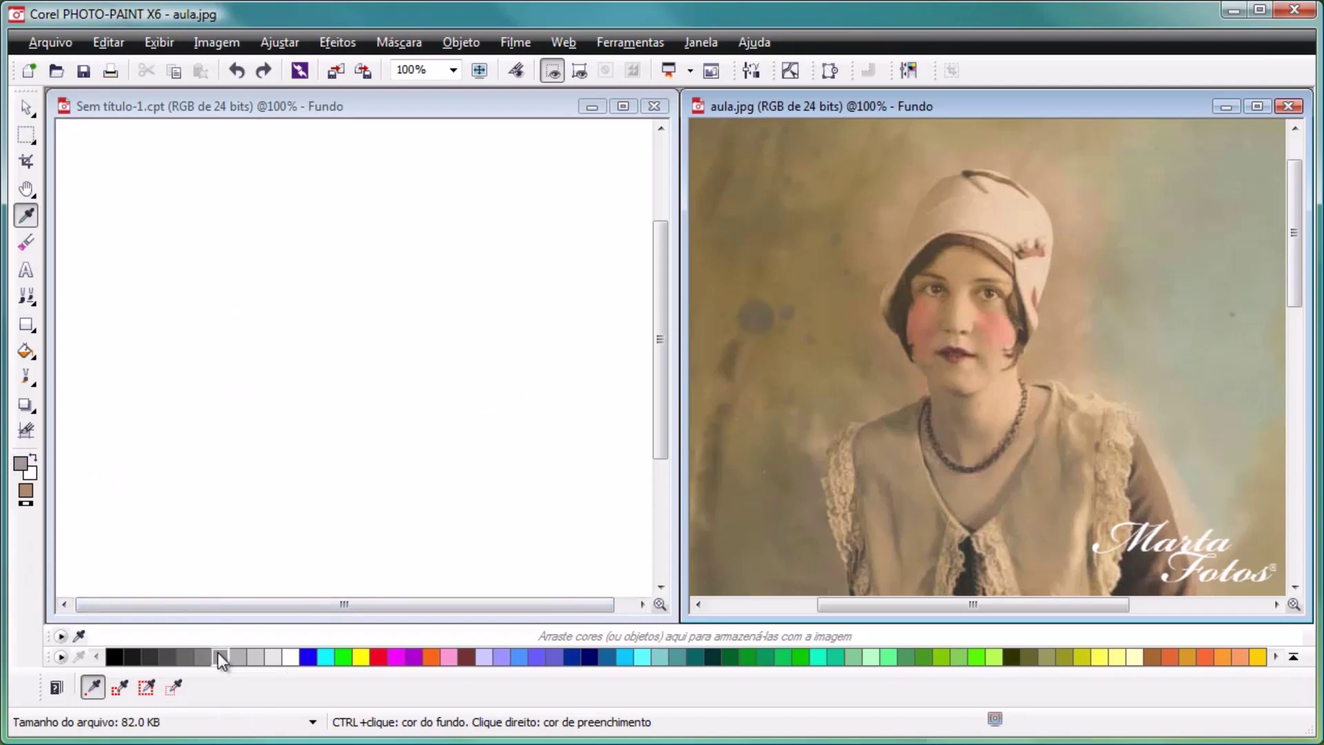
Step: Set the foreground colour to black and the fill colour to white from the colour palette
right_click(116, 657)
left_click(115, 657)
right_click(291, 656)
Step: Activate the Eraser tool and choose a soft-edged round nib of size 50
left_click(27, 245)
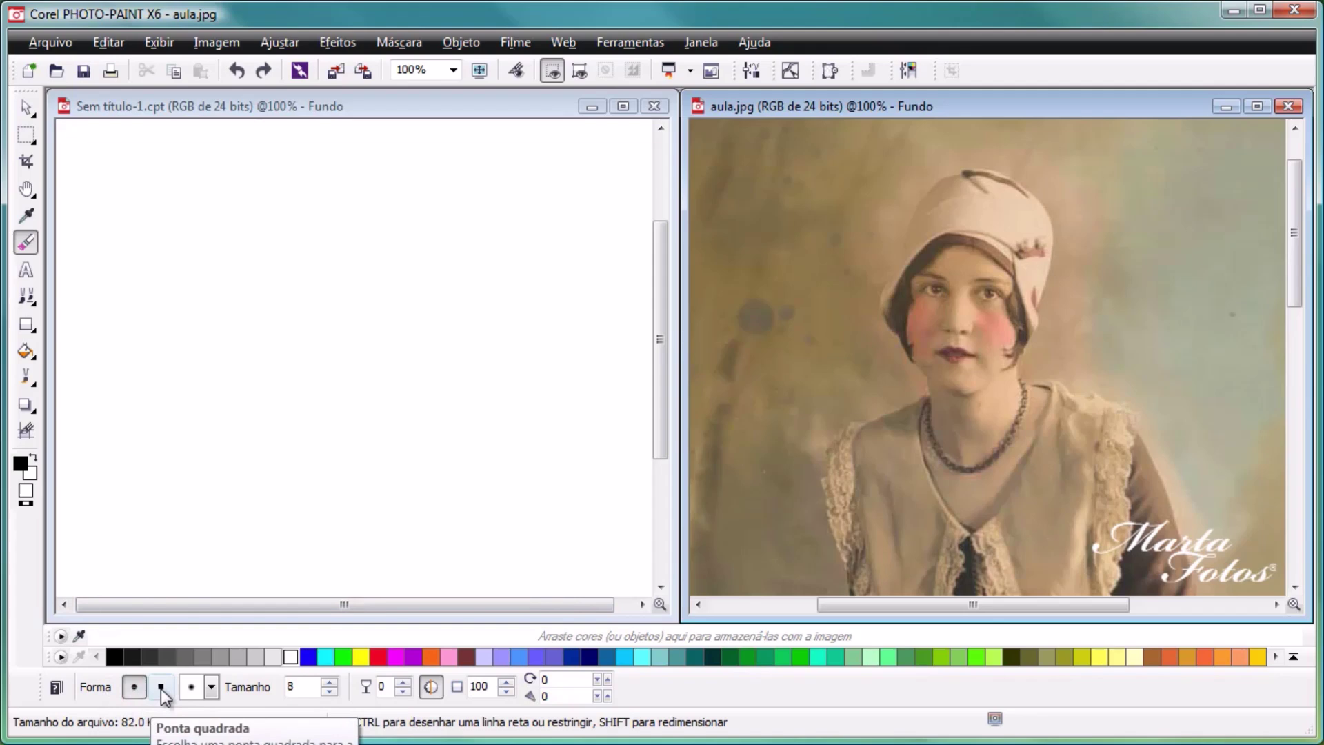
left_click(213, 687)
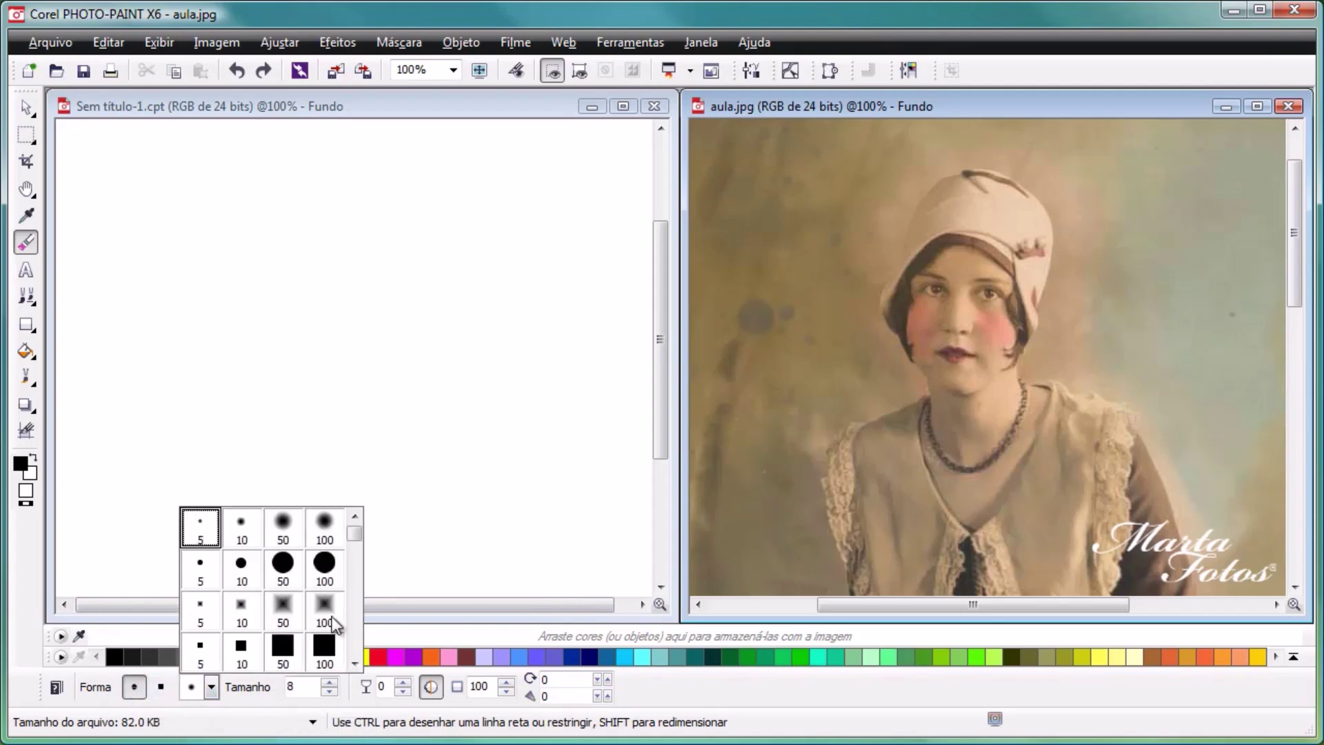
mouse_move(358, 533)
left_mouse_down()
mouse_move(354, 597)
mouse_move(355, 524)
left_mouse_up()
left_click(291, 524)
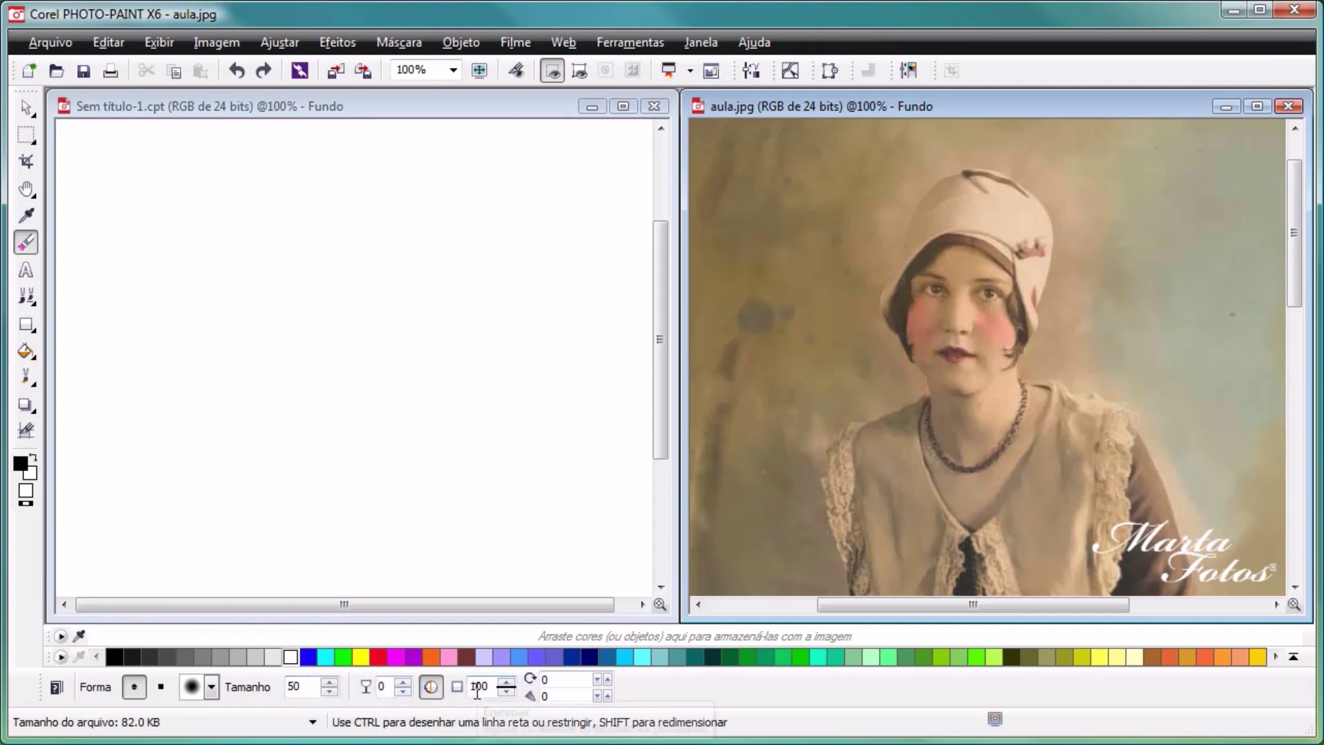
Step: Erase a vertical strip of the background beside the woman with a hard-edged round nib of size 50
left_click(196, 689)
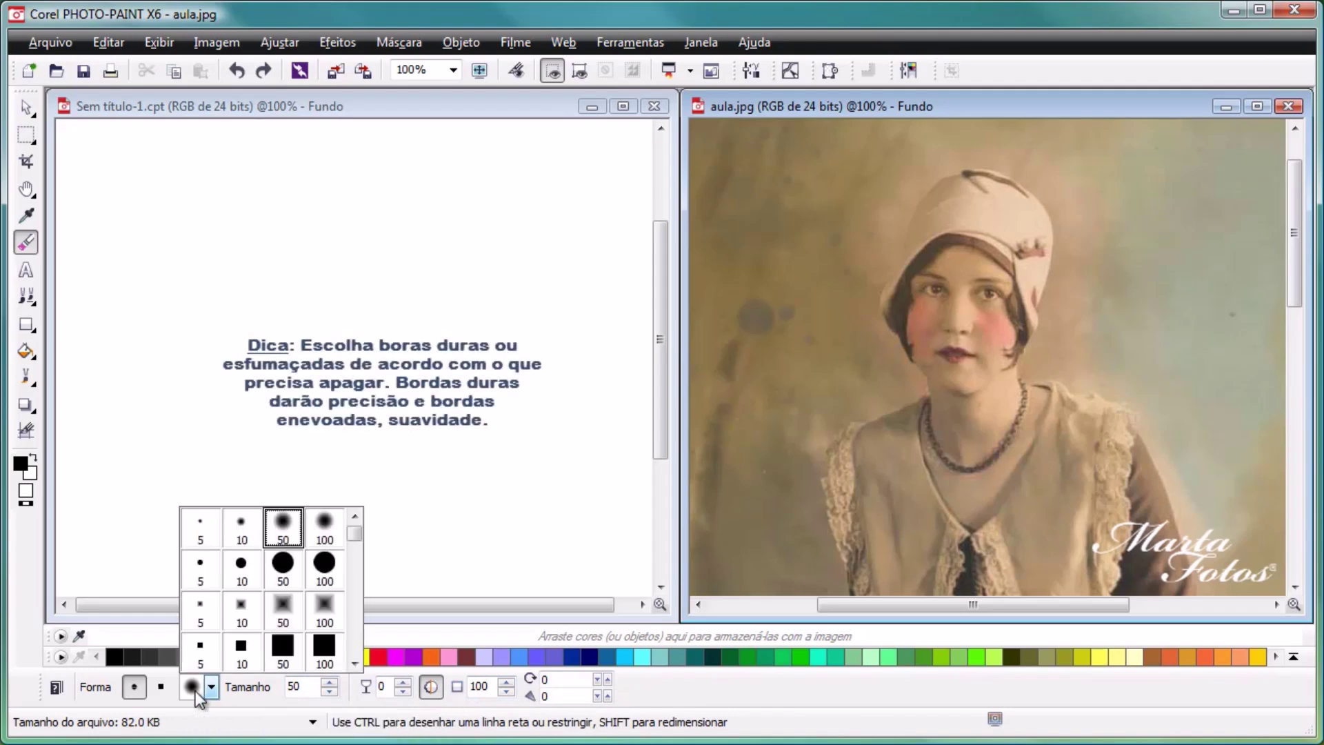
left_click(276, 564)
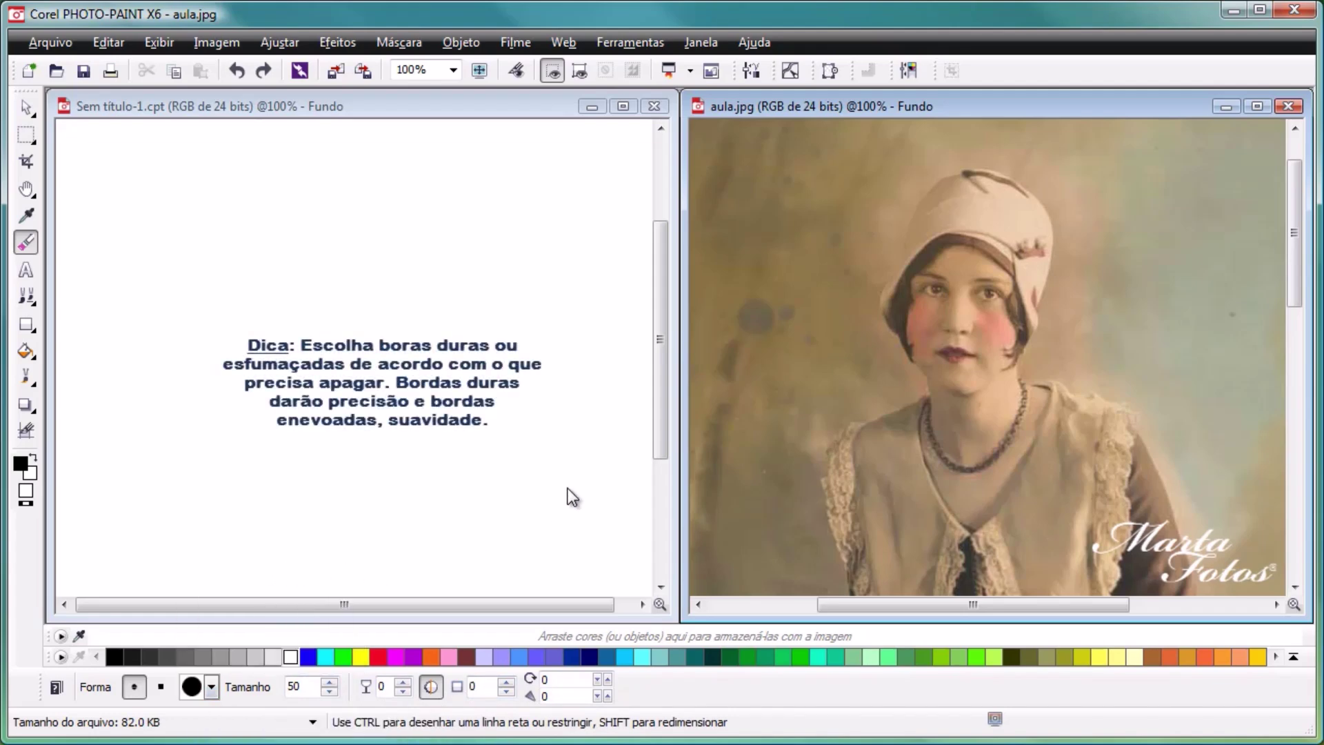
left_click_drag(780, 175, 776, 365)
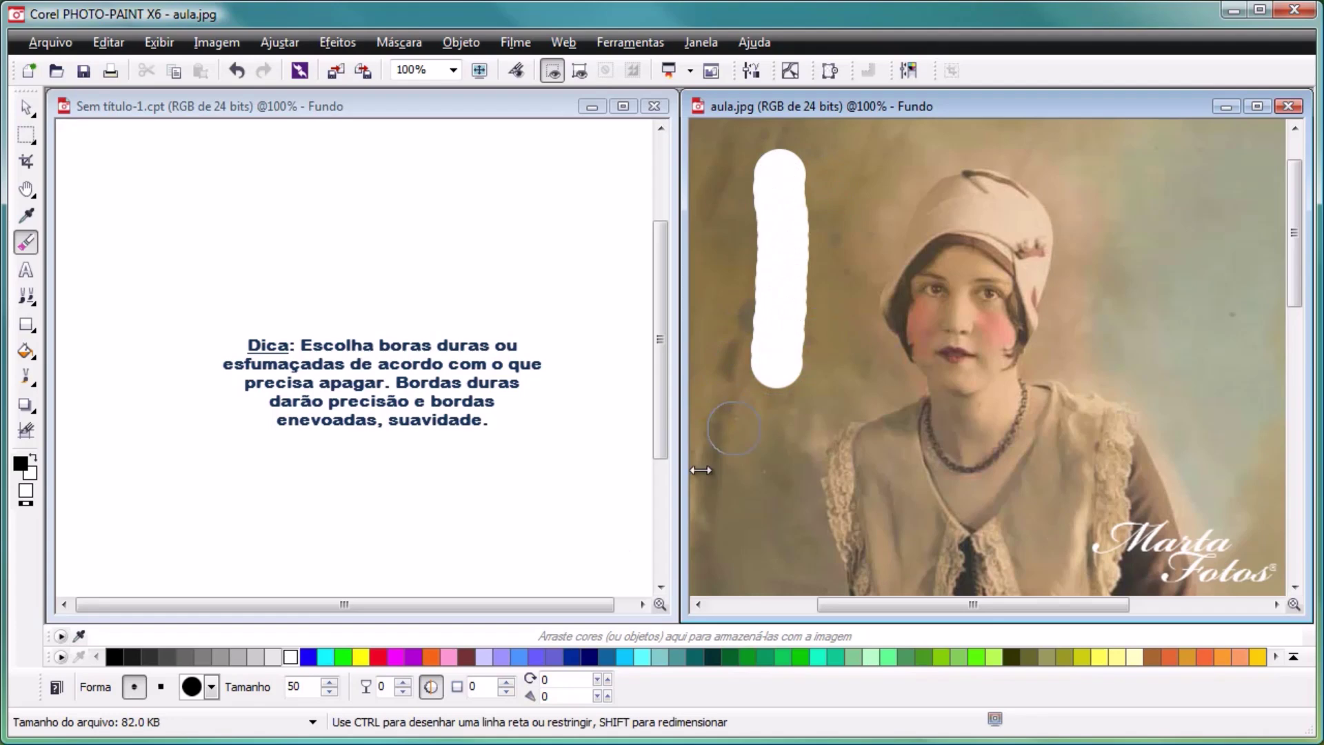
Step: Choose the soft-edged round nib of size 50 and erase strokes of the background between the hard-edged strip and the woman's hat
left_click(211, 687)
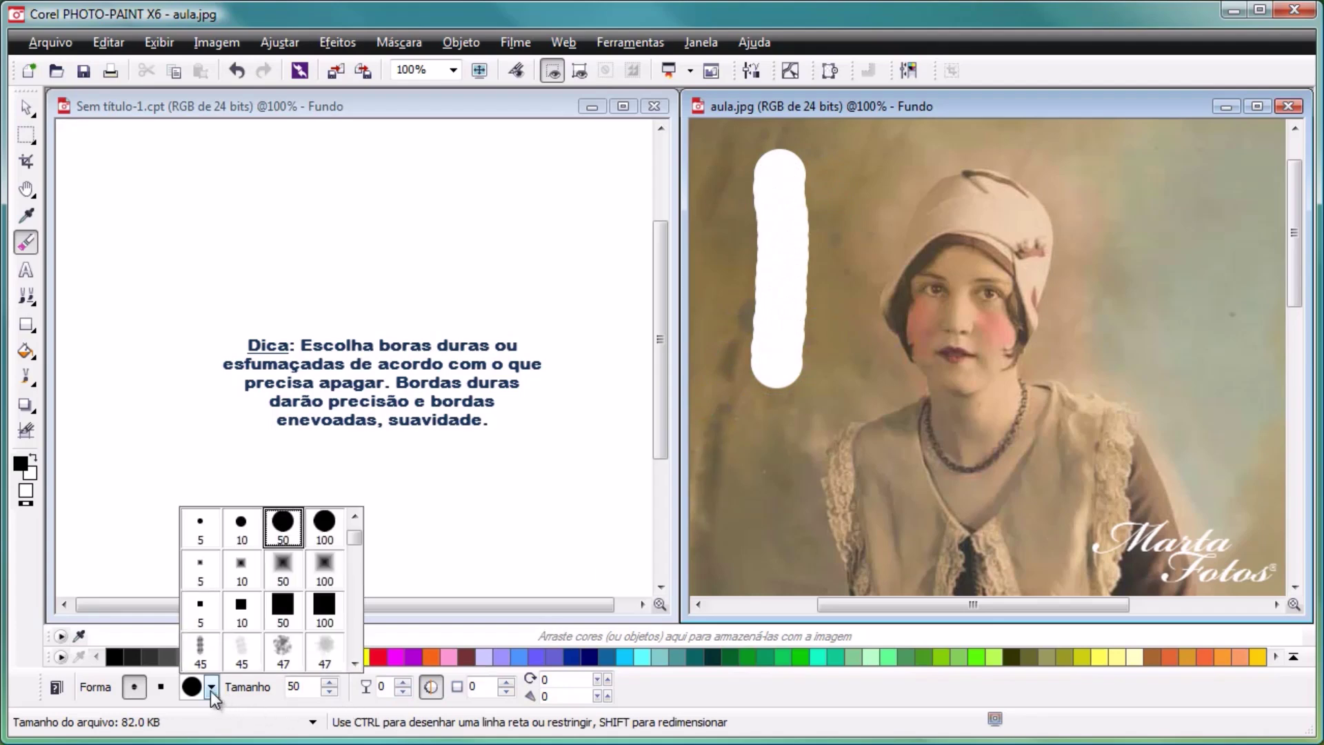
left_click_drag(353, 543, 352, 533)
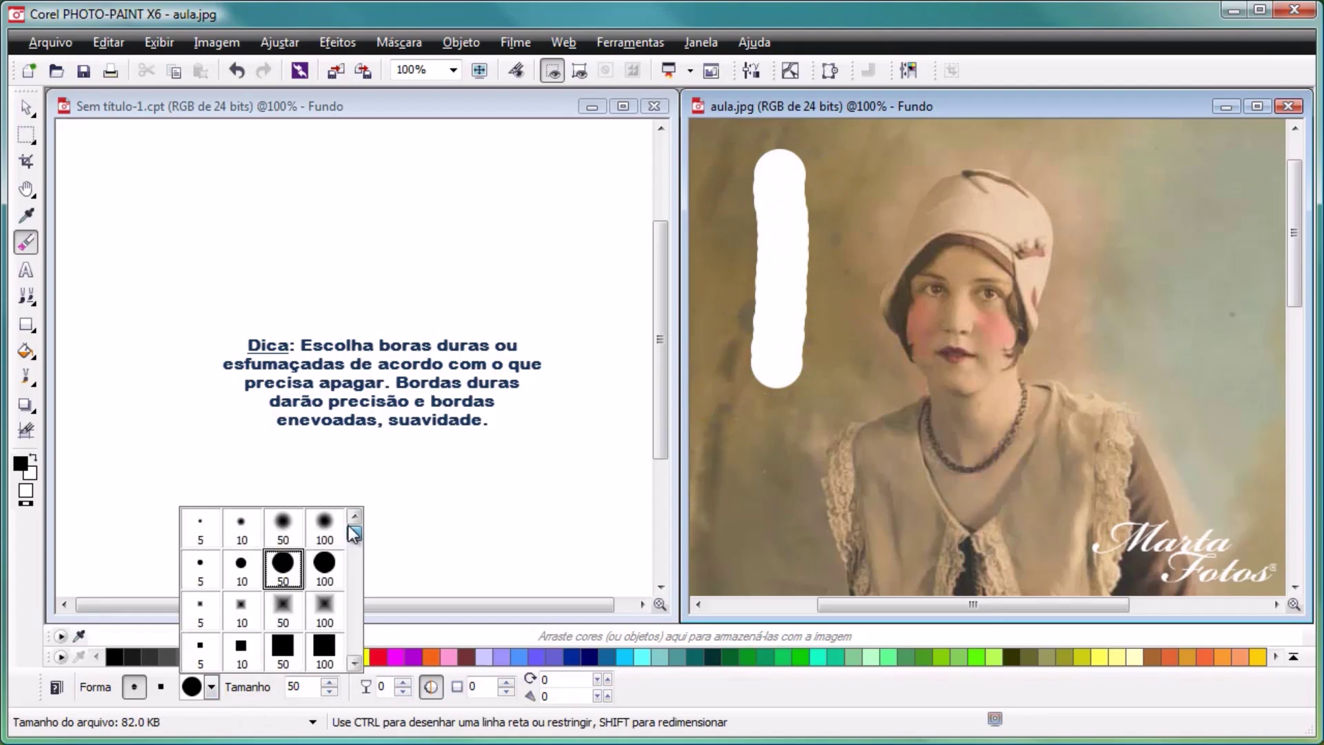
left_click(288, 525)
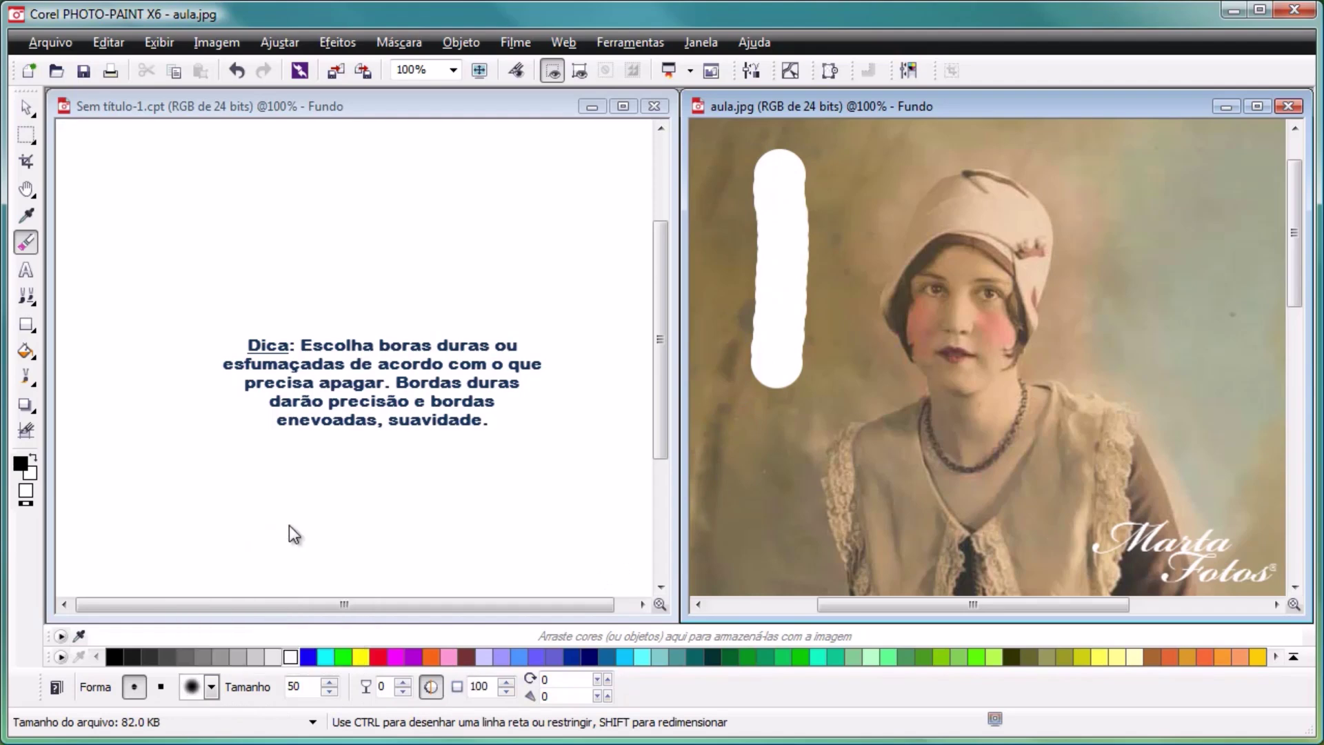
mouse_move(841, 202)
left_mouse_down()
mouse_move(834, 358)
mouse_move(855, 274)
mouse_move(898, 174)
mouse_move(884, 230)
mouse_move(909, 176)
mouse_move(847, 307)
mouse_move(861, 256)
mouse_move(855, 307)
mouse_move(876, 240)
mouse_move(852, 350)
mouse_move(848, 295)
mouse_move(874, 334)
mouse_move(848, 295)
left_mouse_up()
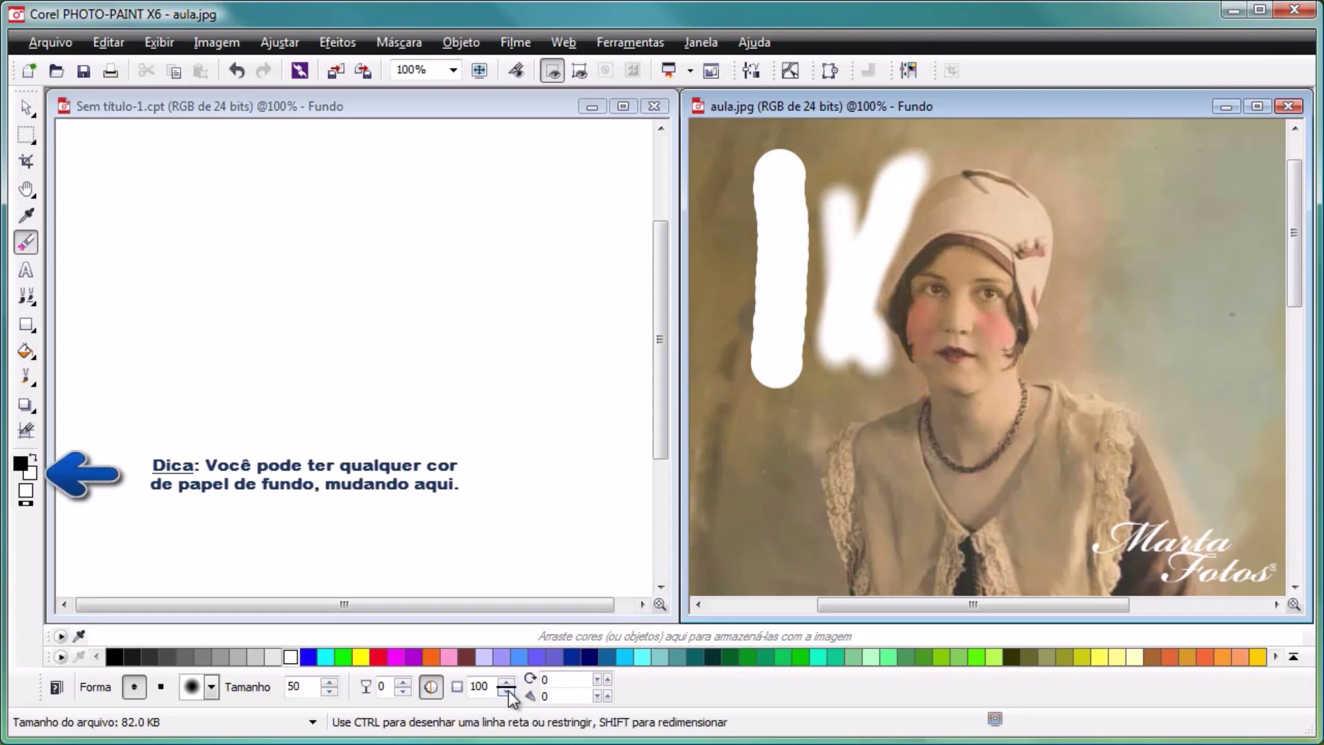
Step: Set the eraser's transparency to 35 and size to 25, and erase the background along the outer edge of the woman's hat
left_click_drag(404, 691, 404, 653)
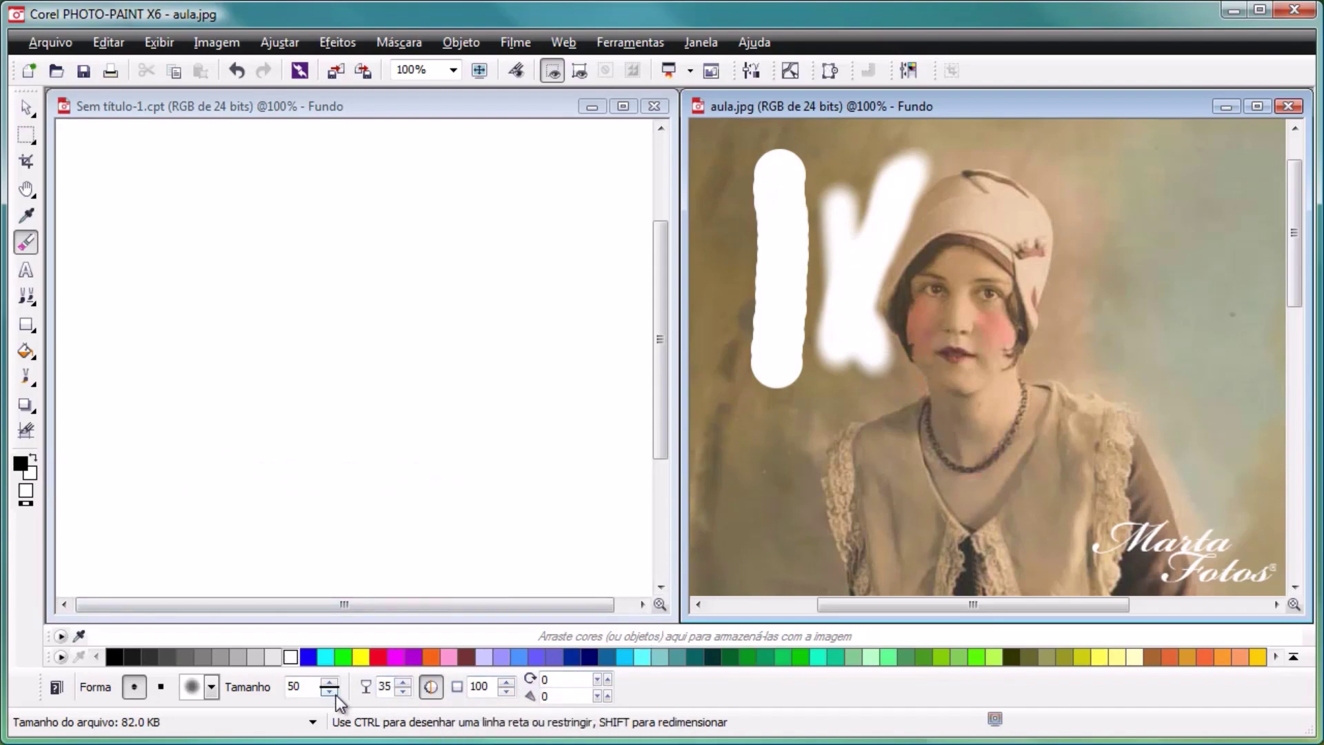
left_click_drag(332, 687, 332, 698)
scroll(1029, 262, "up", 1)
scroll(1024, 266, "up", 1)
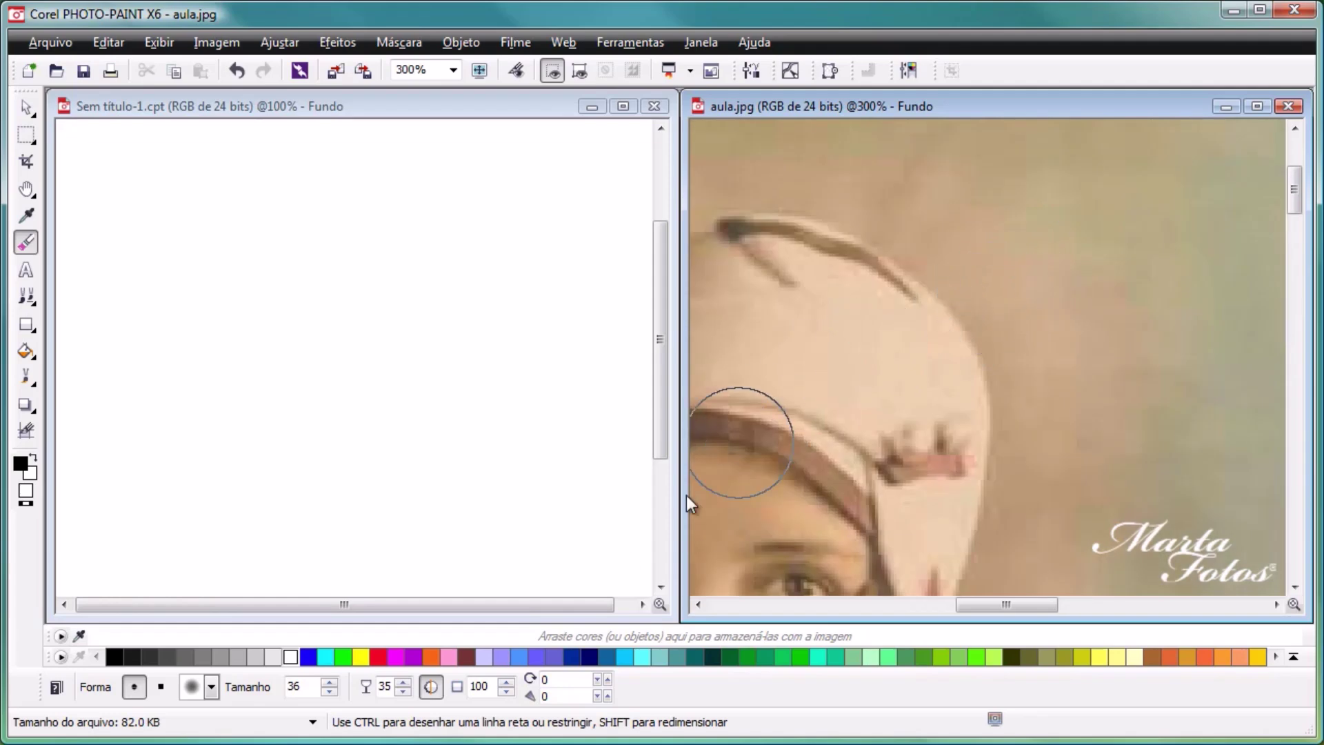
left_click_drag(328, 686, 325, 693)
mouse_move(912, 241)
left_mouse_down()
mouse_move(1003, 322)
mouse_move(910, 241)
mouse_move(962, 274)
mouse_move(1032, 365)
mouse_move(1014, 324)
mouse_move(1006, 357)
mouse_move(1022, 423)
mouse_move(995, 306)
mouse_move(1023, 440)
mouse_move(990, 302)
mouse_move(929, 238)
mouse_move(873, 211)
mouse_move(985, 291)
mouse_move(1026, 367)
left_mouse_up()
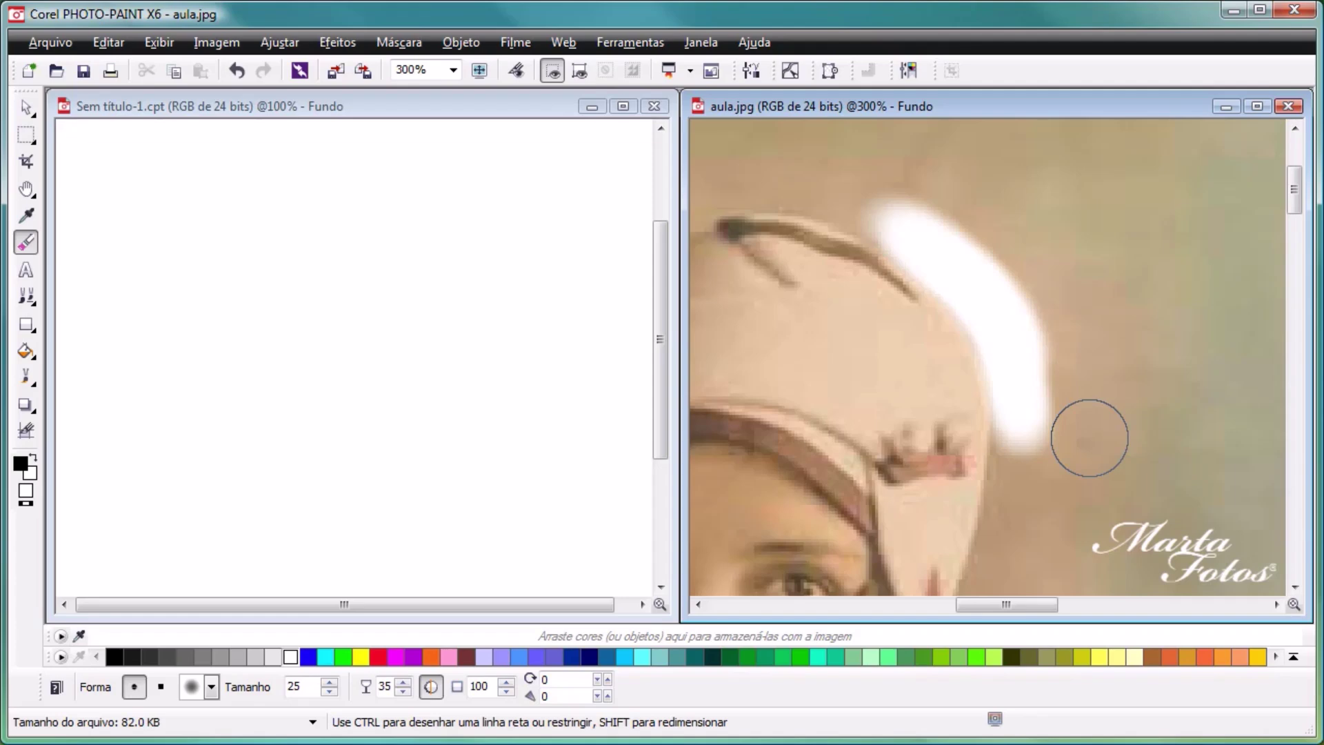
Step: Undo the eraser stroke along the hat's edge and the two eraser actions before it
left_click(240, 69)
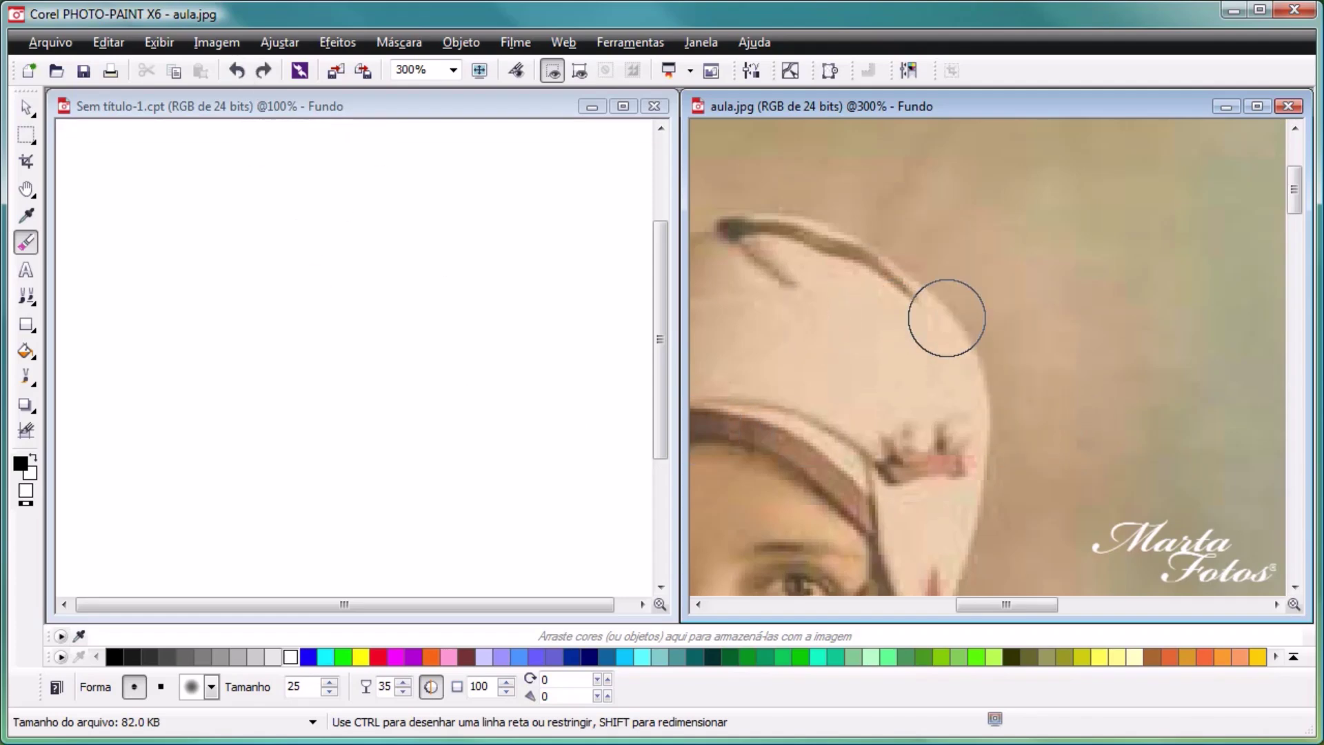
scroll(941, 314, "down", 2)
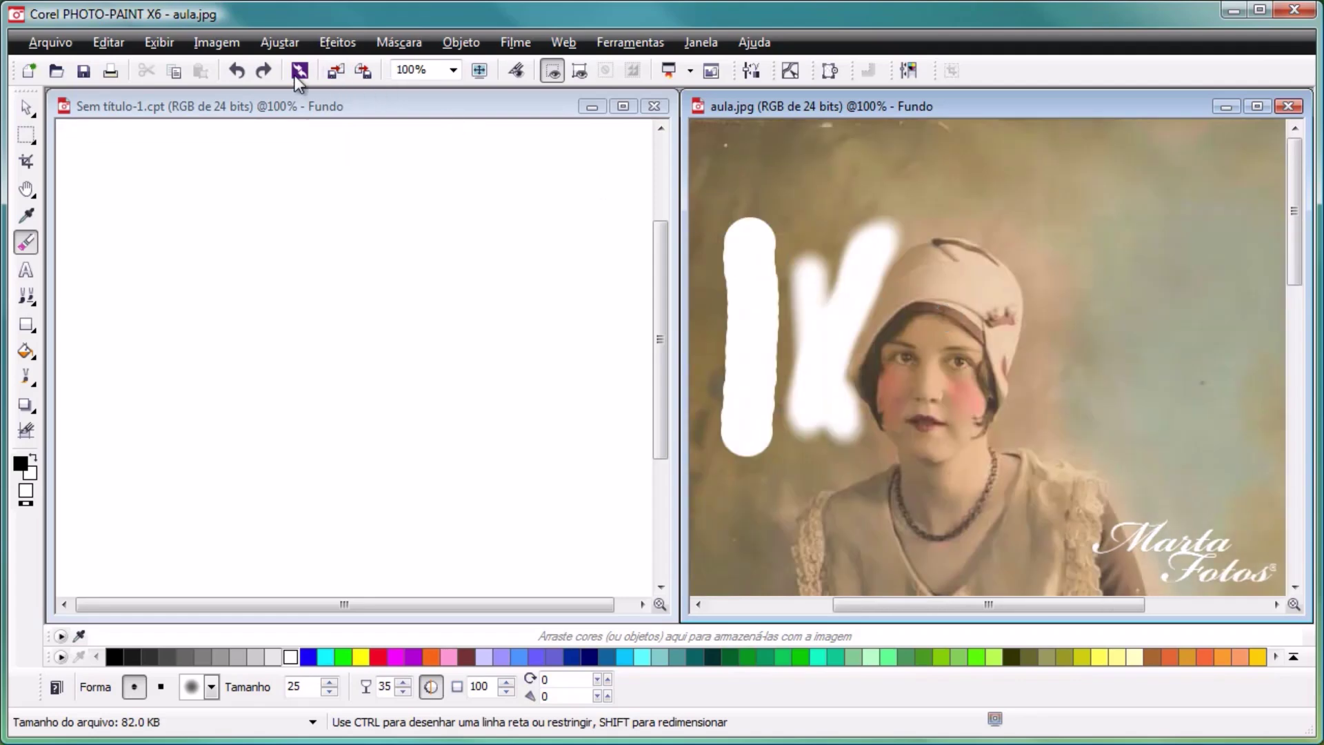
left_click(238, 70)
left_click(238, 70)
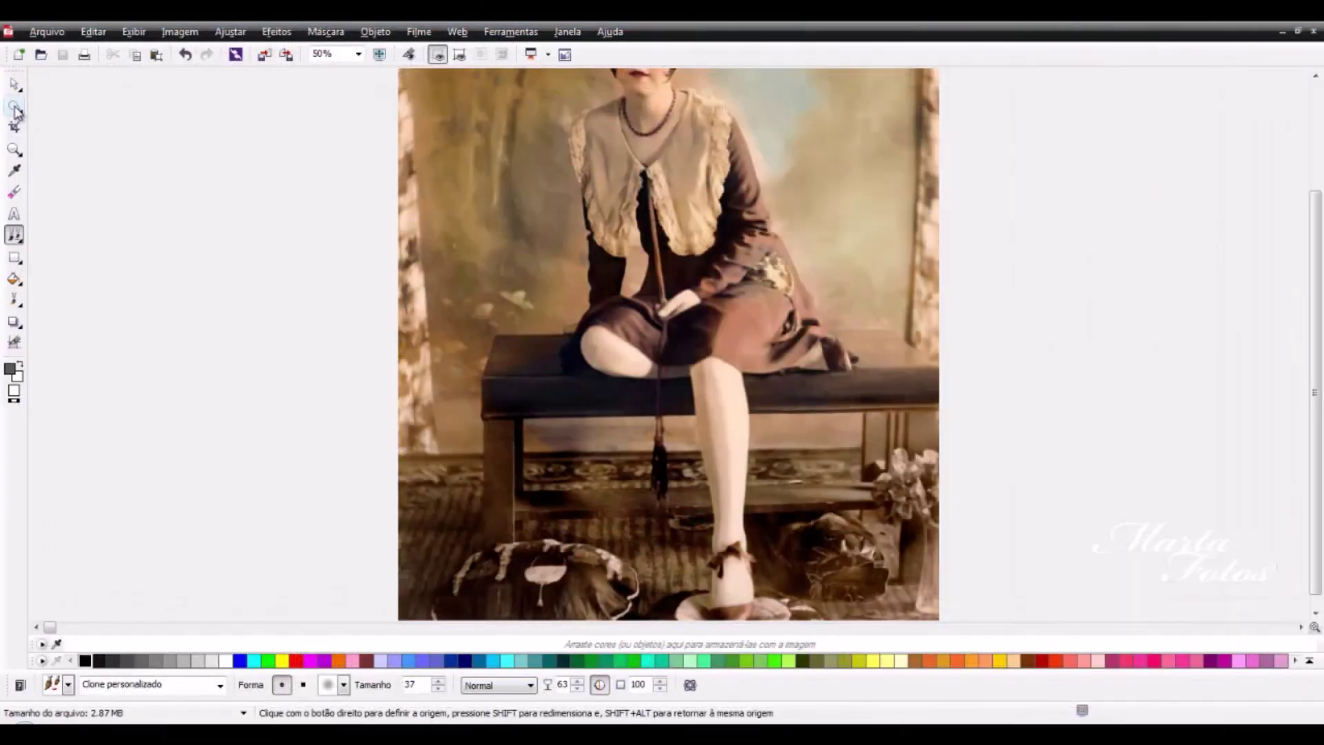
Step: Draw a freehand mask around the vase of flowers at the lower right corner of the full-length photo
left_click(15, 107)
scroll(689, 545, "down", 1)
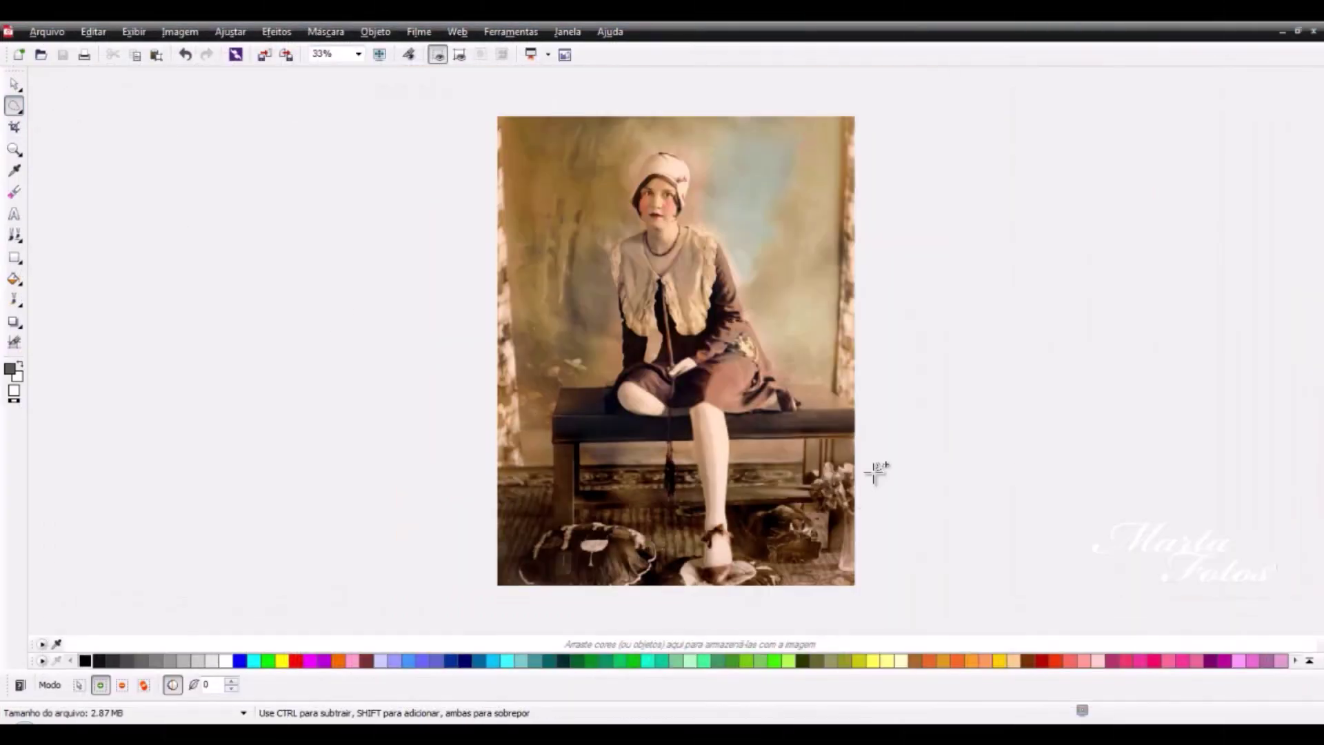
scroll(845, 505, "up", 1)
mouse_move(972, 444)
left_mouse_down()
mouse_move(896, 435)
mouse_move(859, 510)
mouse_move(901, 629)
mouse_move(983, 532)
left_mouse_up()
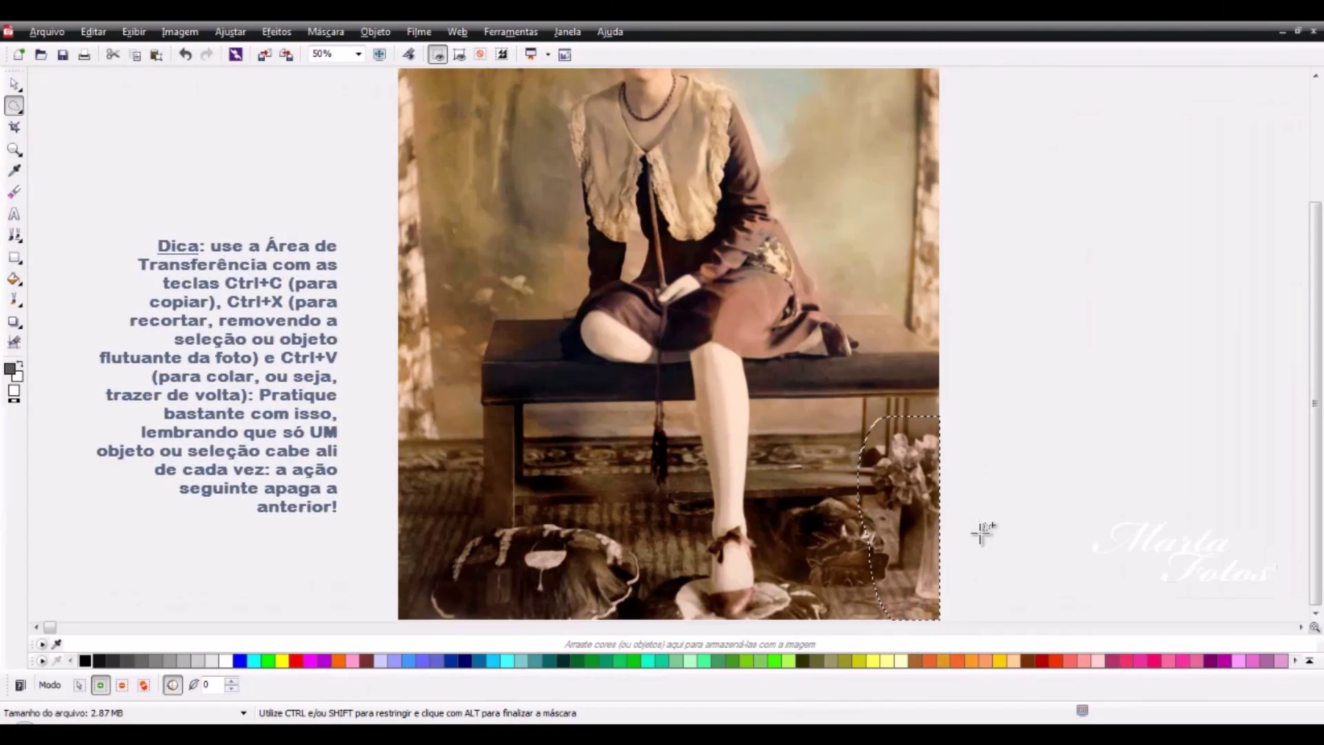
Step: Copy the masked vase of flowers, paste it as a floating object, and move the copy just left of the original vase
key("ctrl")
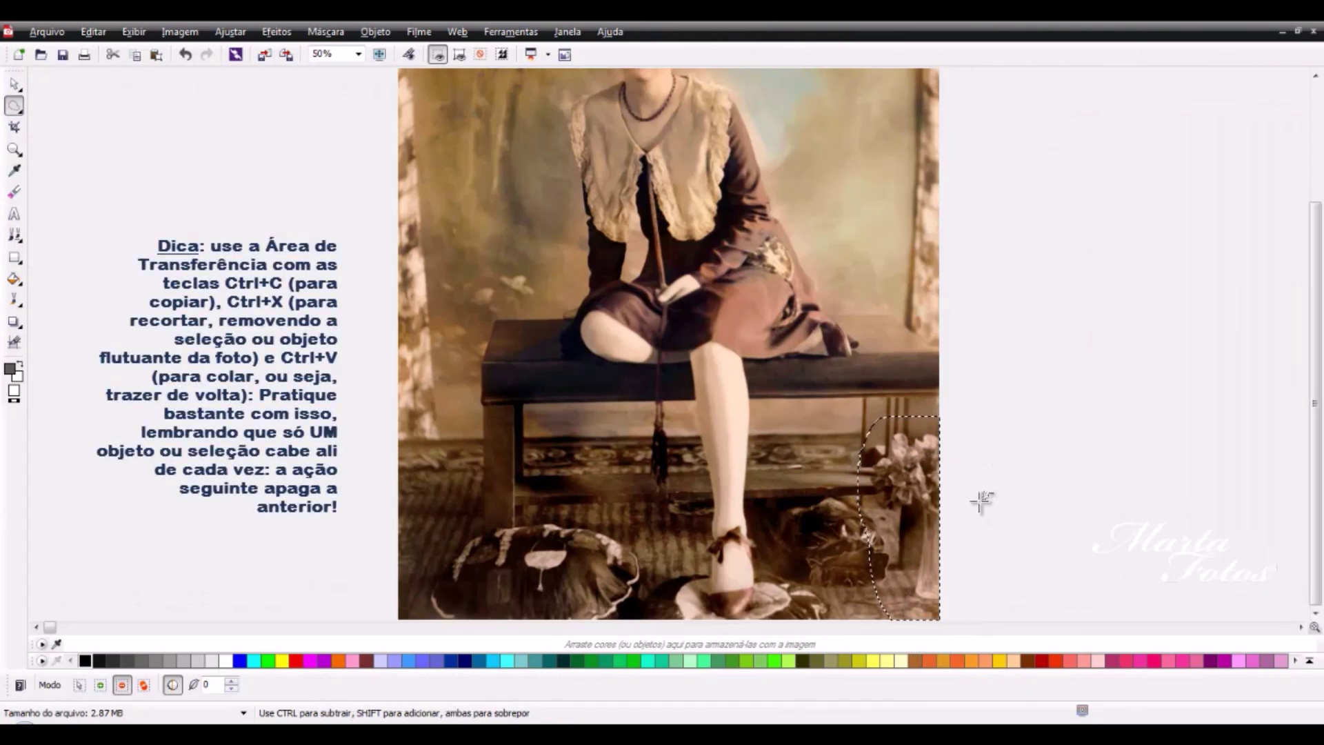
scroll(980, 506, "up", 1)
key("ctrl+c")
key("ctrl+v")
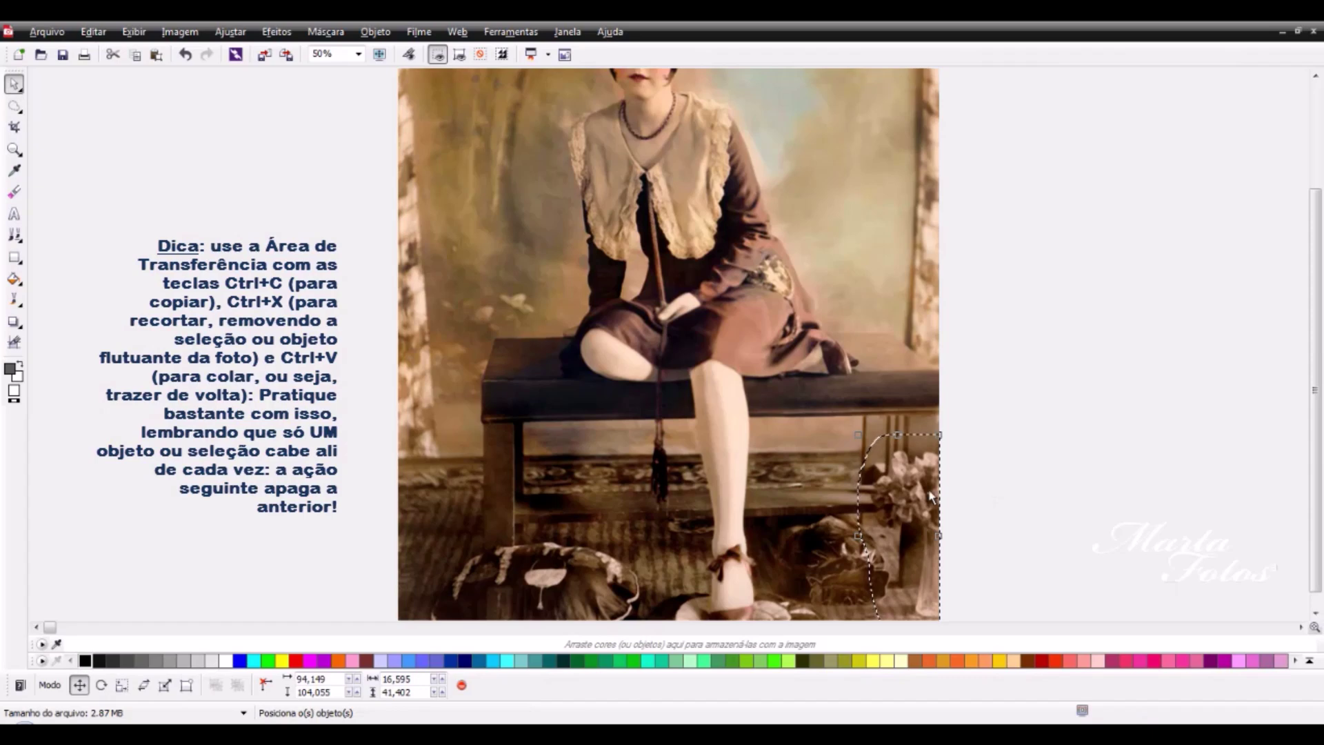
left_click_drag(915, 492, 868, 451)
left_click(848, 468)
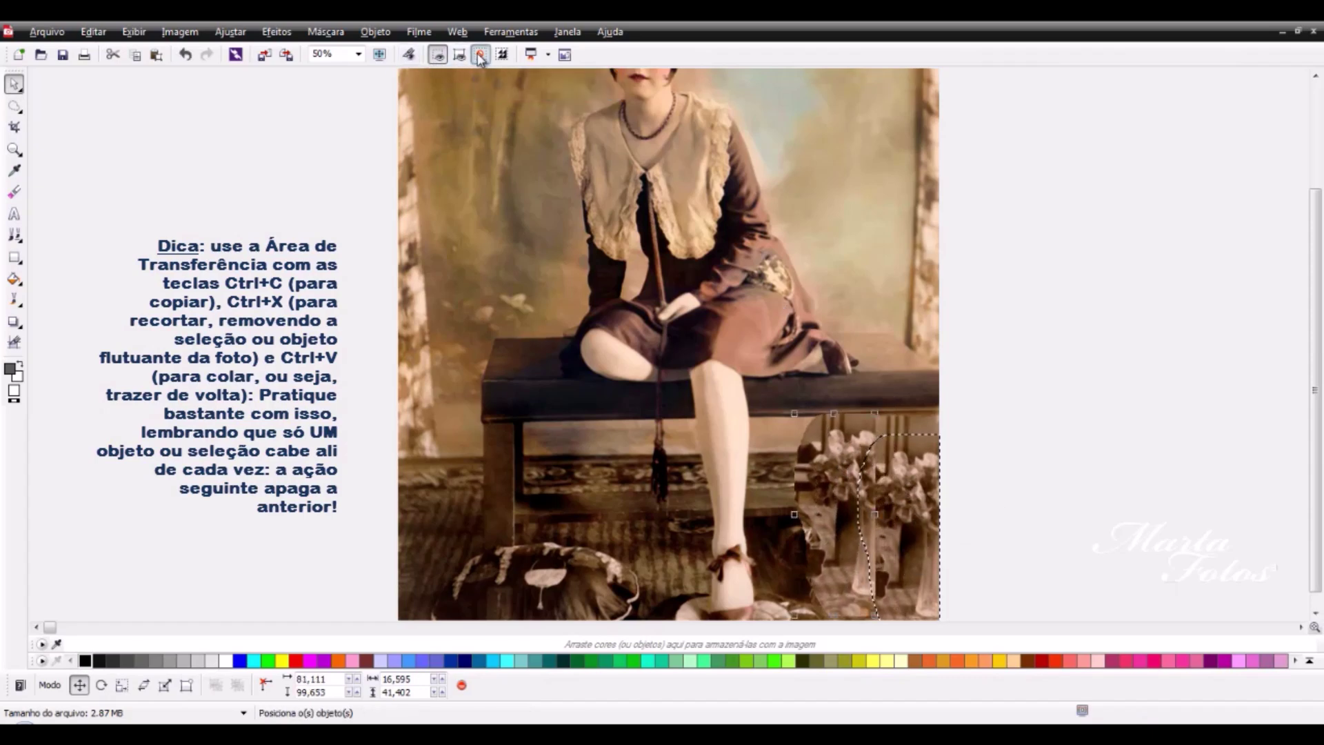
Step: Flip the pasted vase horizontally and move it to the photo's left edge, beside the bench
left_click(378, 32)
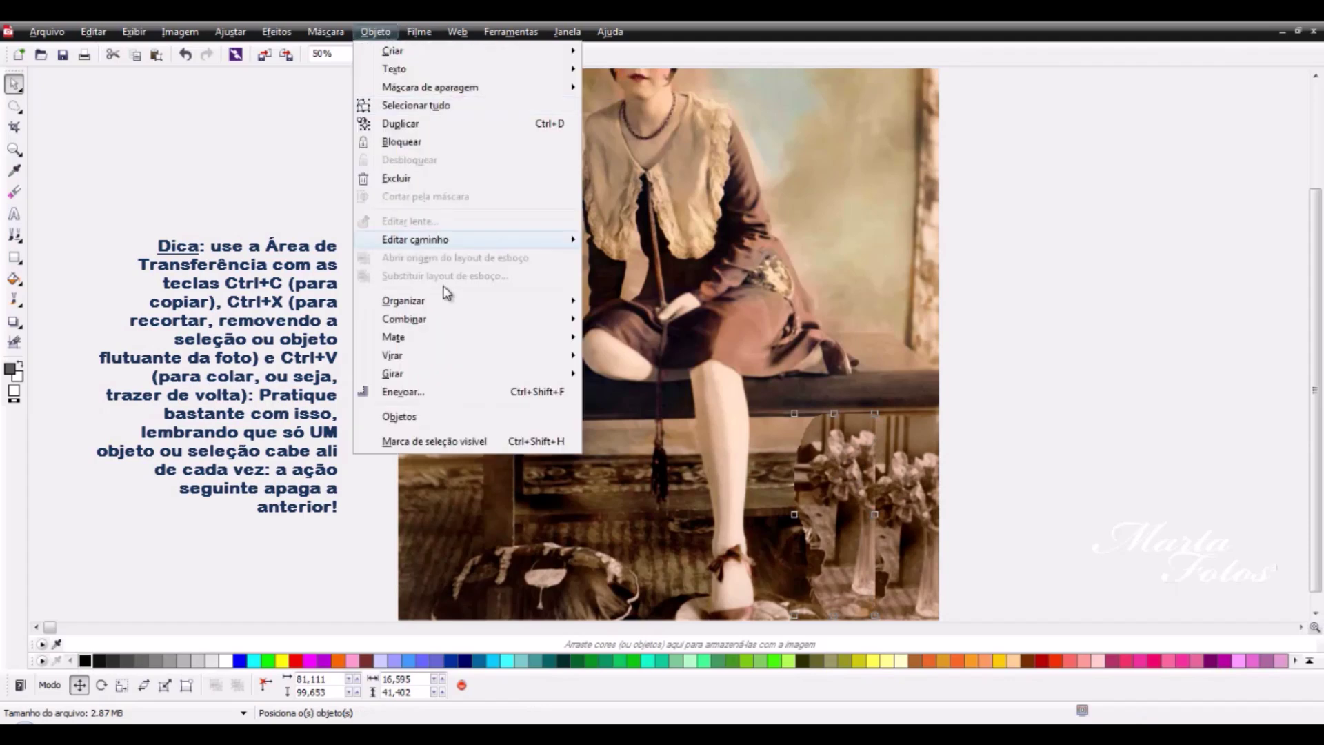
mouse_move(447, 356)
left_click(617, 354)
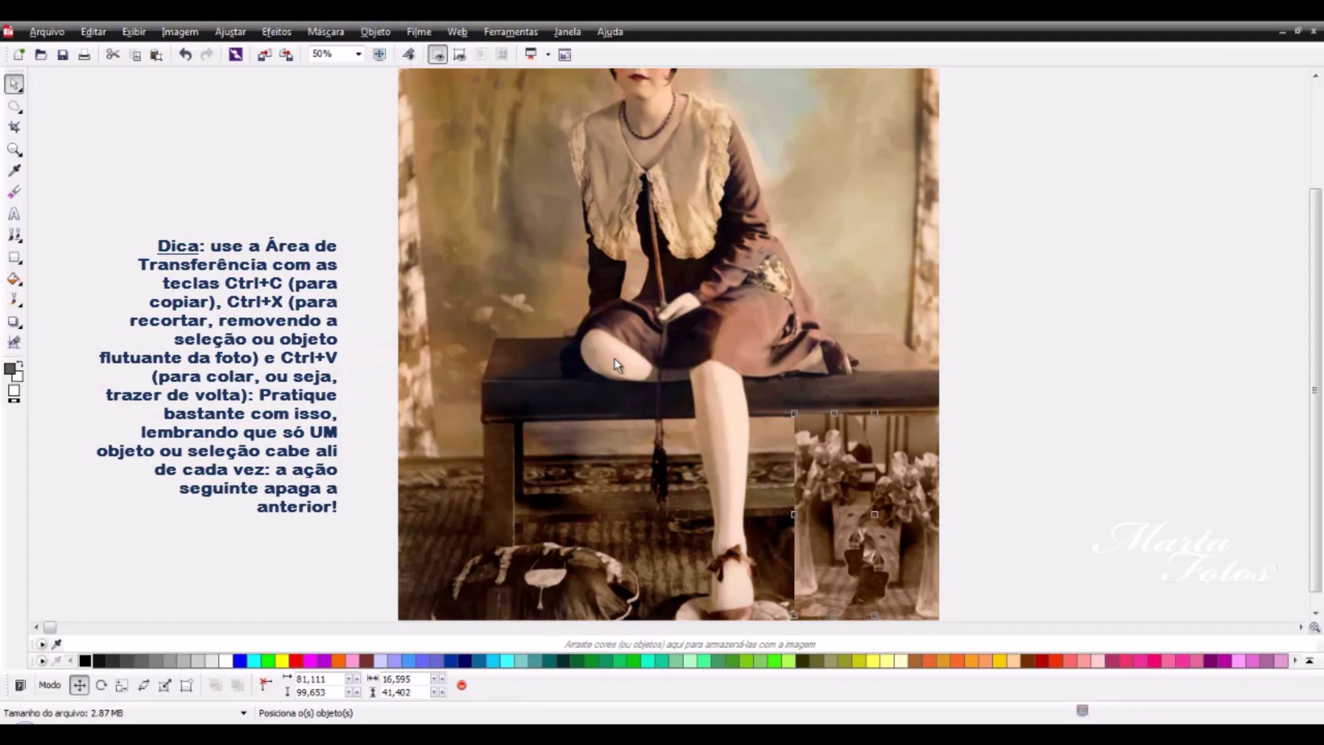
left_click_drag(820, 483, 423, 397)
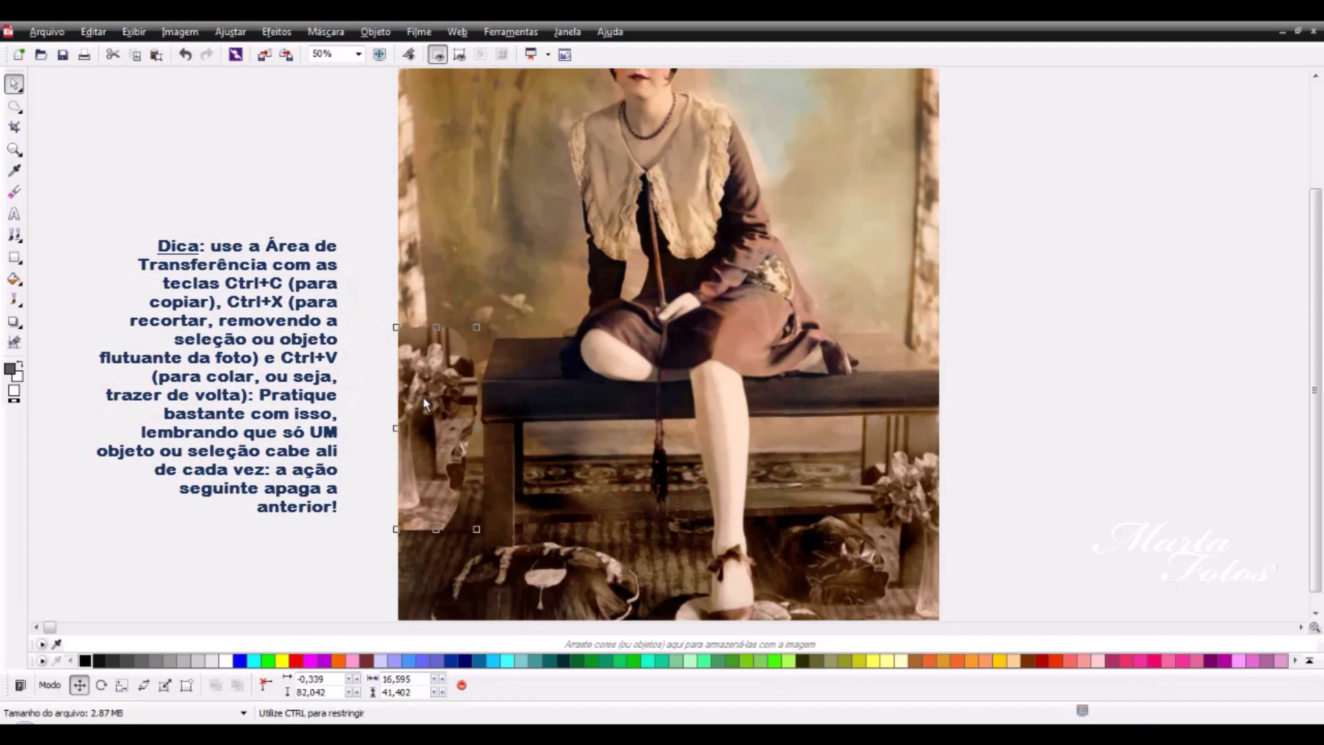
Step: Try combining all objects with the background, and undo it to keep the vase copy as a floating object
left_click(373, 39)
mouse_move(416, 319)
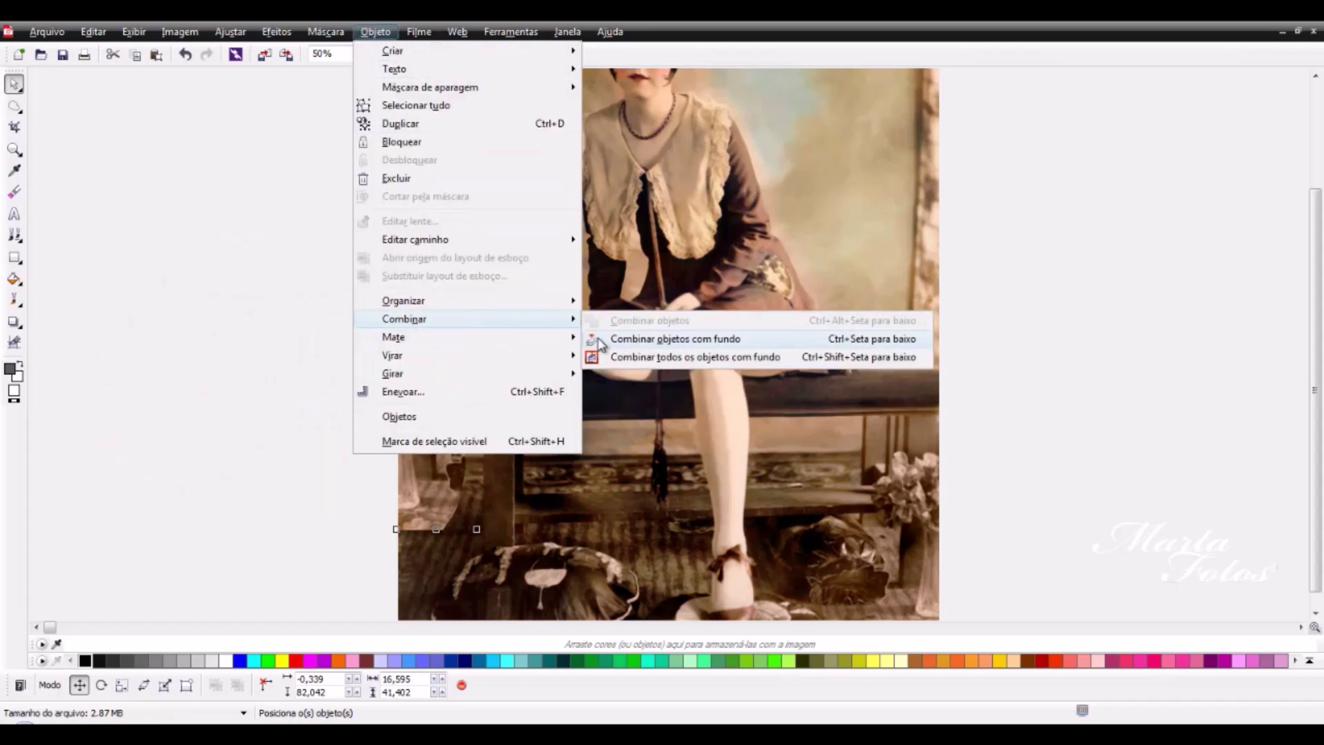
left_click(620, 355)
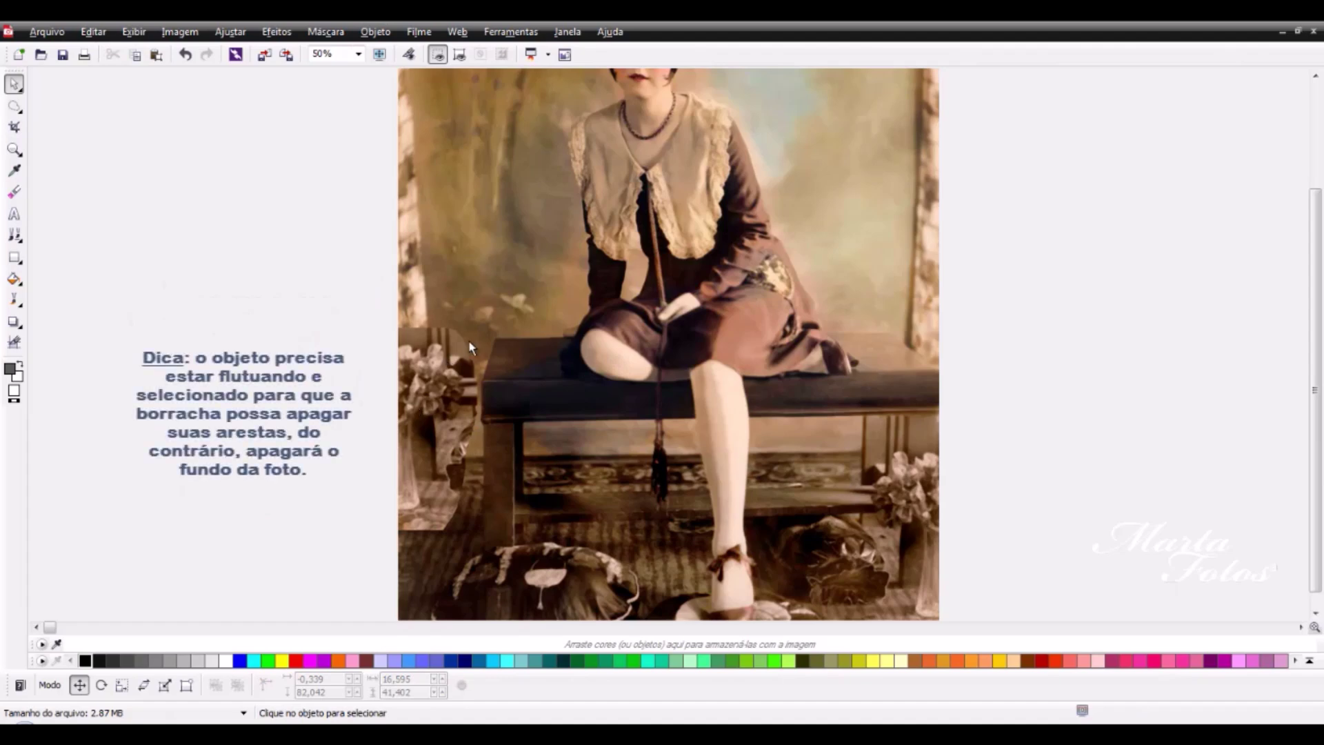
left_click(185, 54)
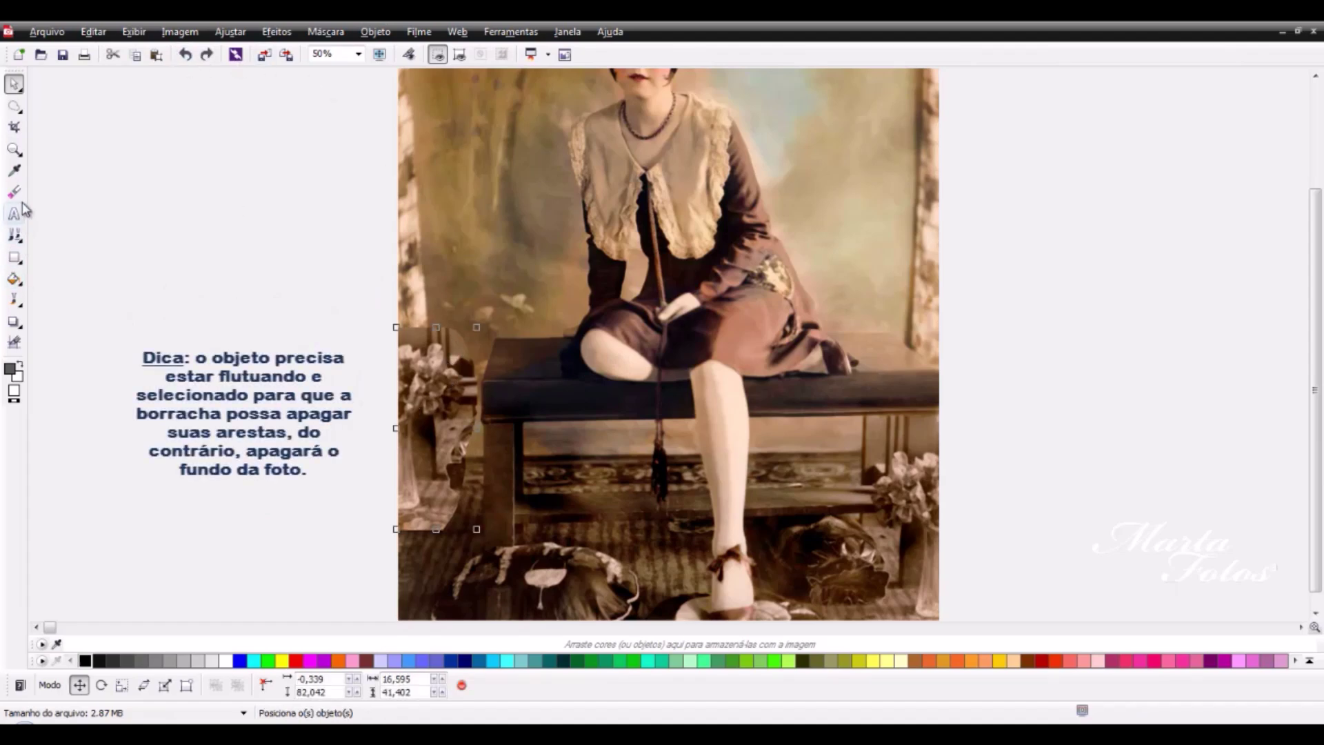
Step: Nudge the vase copy into place at the photo's left edge and erase its surplus floor and side areas with a size 43 eraser
left_click_drag(441, 423, 436, 425)
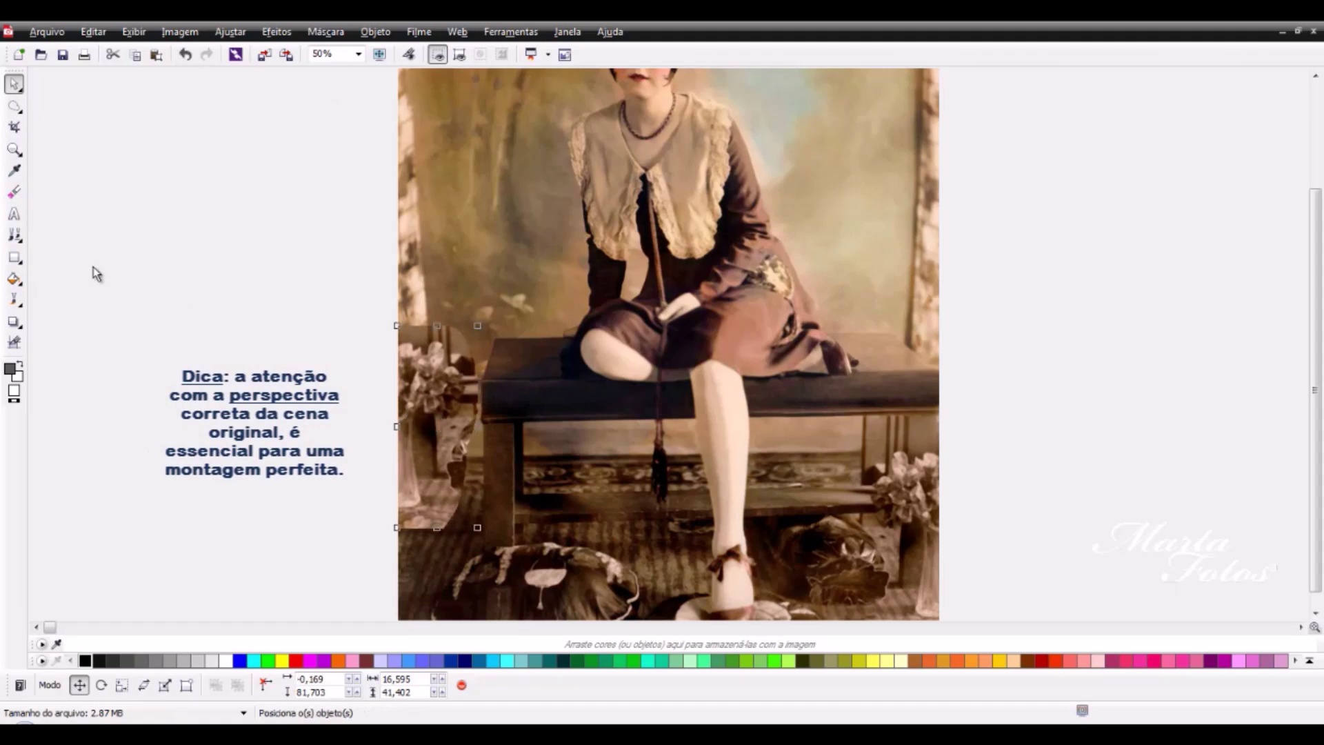
left_click(15, 195)
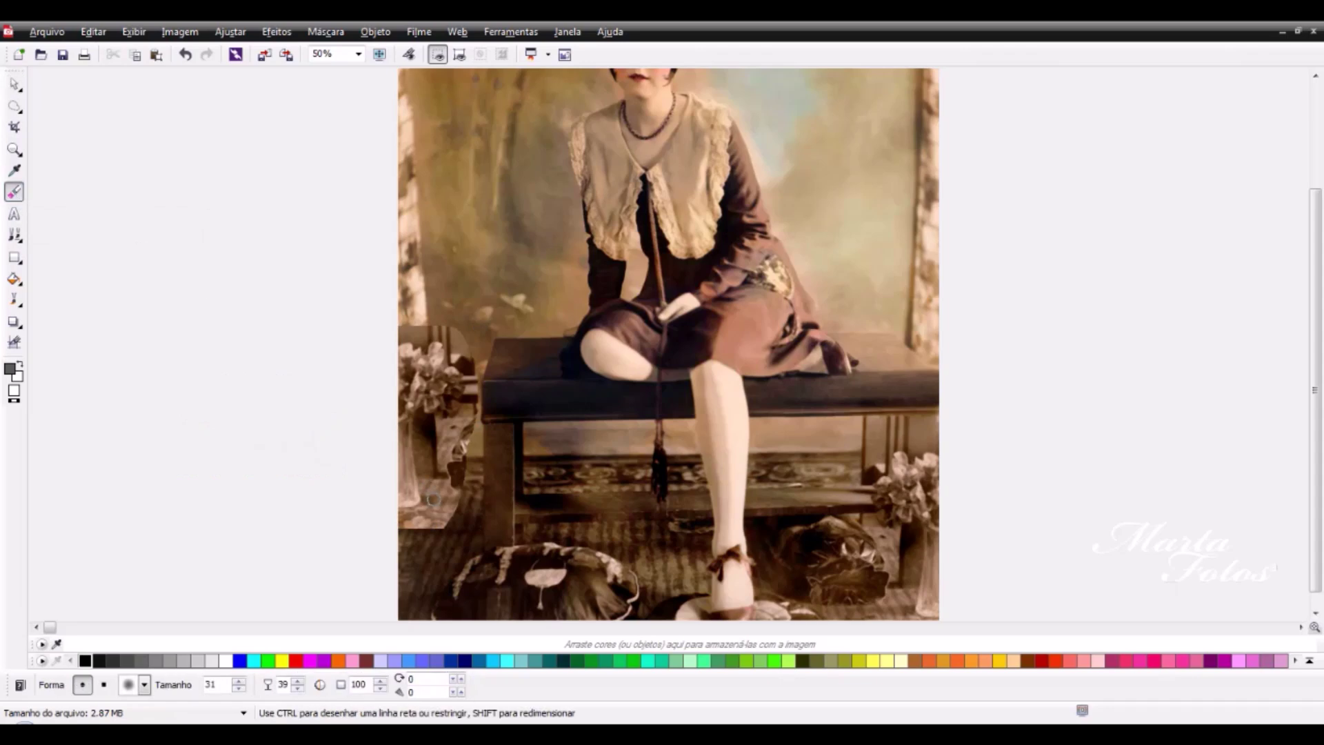
scroll(414, 474, "up", 1)
left_click_drag(239, 686, 242, 674)
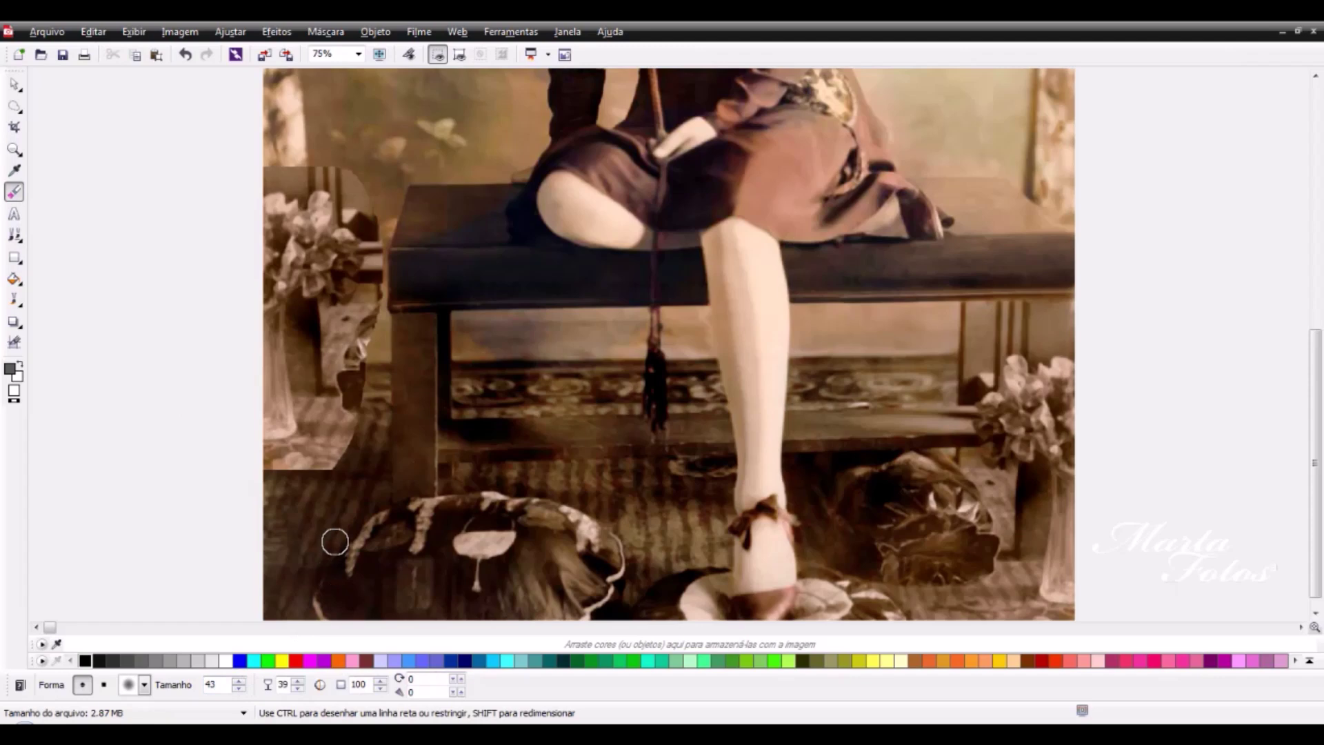
mouse_move(344, 466)
left_mouse_down()
mouse_move(351, 425)
mouse_move(315, 485)
mouse_move(320, 450)
mouse_move(301, 459)
mouse_move(307, 438)
mouse_move(271, 482)
mouse_move(316, 440)
mouse_move(273, 458)
left_mouse_up()
mouse_move(282, 456)
left_mouse_down()
mouse_move(308, 439)
mouse_move(256, 453)
mouse_move(316, 431)
mouse_move(308, 390)
mouse_move(312, 418)
mouse_move(349, 357)
mouse_move(358, 393)
mouse_move(351, 311)
mouse_move(334, 373)
left_mouse_up()
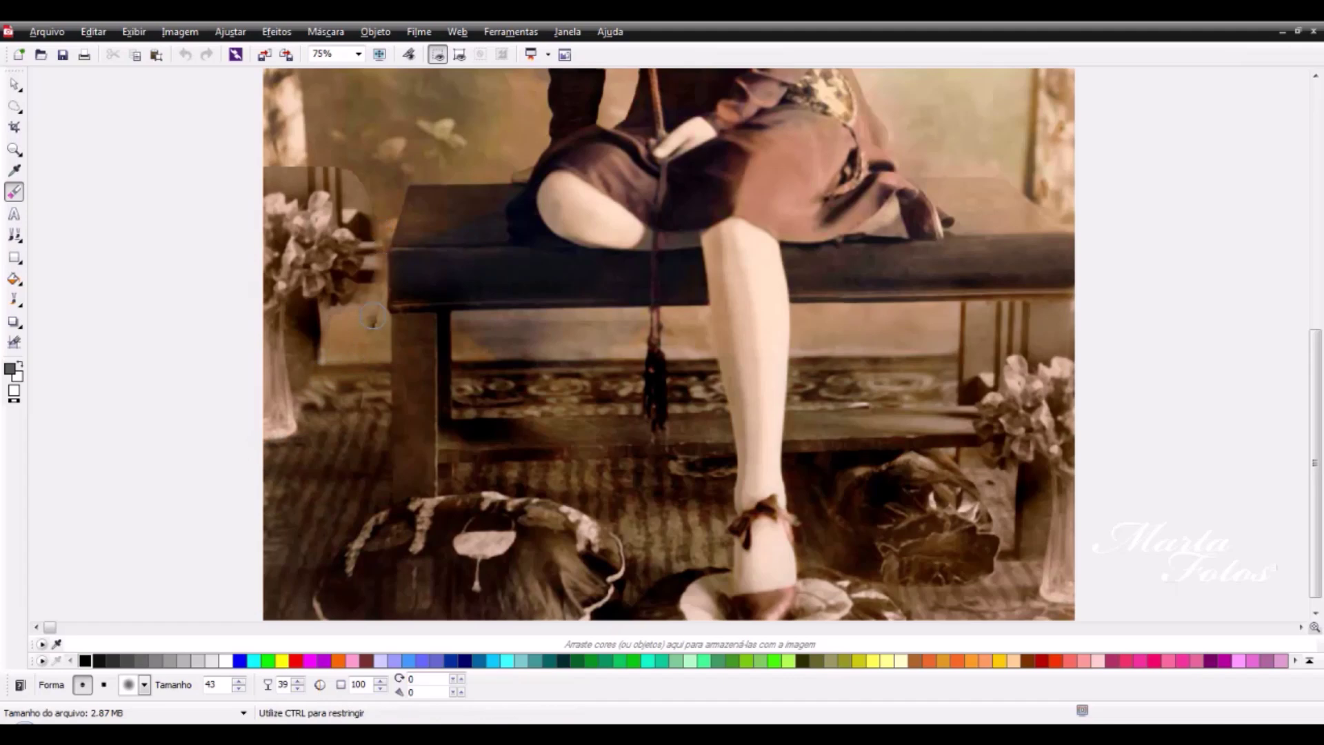
Step: Erase the vase copy's leftover background below the flowers and between the vase and the bench
key("ctrl+1")
mouse_move(304, 302)
left_mouse_down()
mouse_move(276, 261)
mouse_move(287, 239)
mouse_move(273, 271)
left_mouse_up()
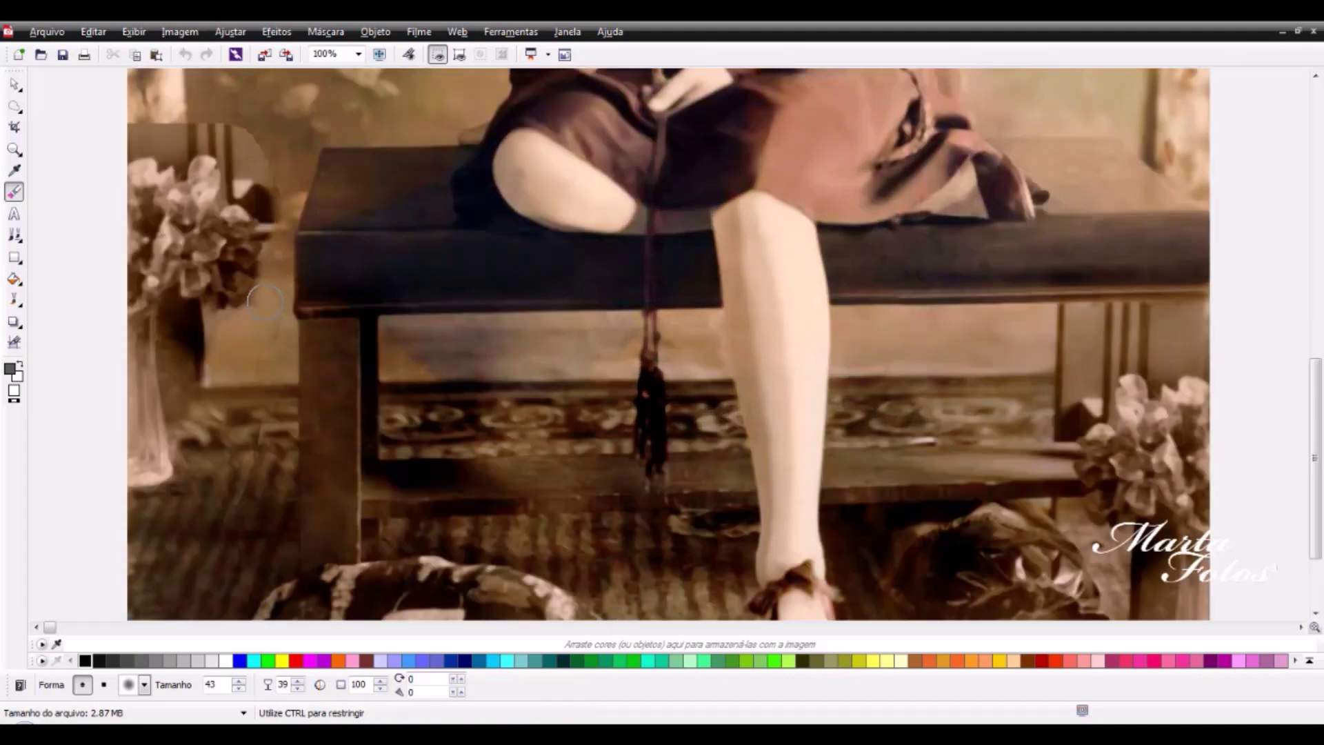
mouse_move(221, 379)
left_mouse_down()
mouse_move(200, 333)
mouse_move(204, 451)
mouse_move(191, 320)
left_mouse_up()
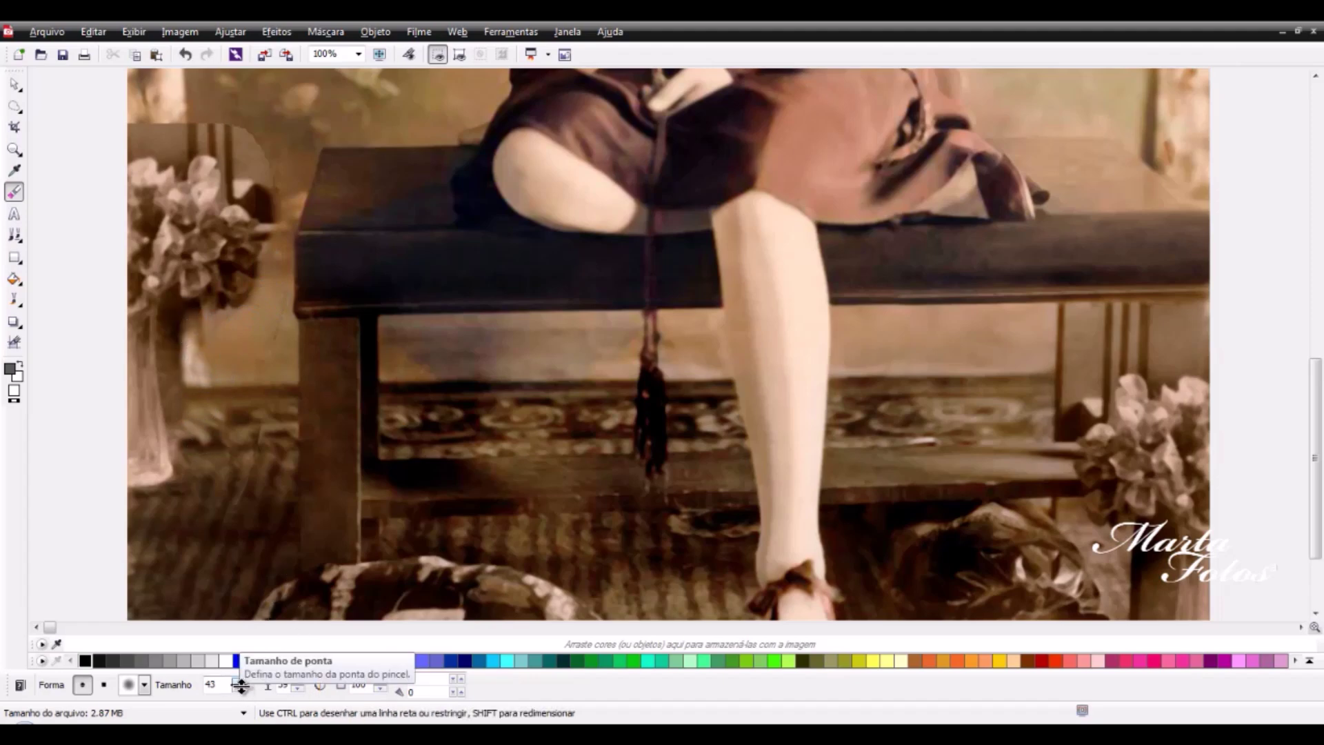
Step: Set the eraser size to 31 and erase the vase copy's leftover background beside and above the flowers
scroll(238, 685, "down", 12)
mouse_move(169, 298)
left_mouse_down()
mouse_move(174, 345)
mouse_move(174, 297)
mouse_move(187, 315)
mouse_move(179, 301)
mouse_move(224, 308)
mouse_move(216, 322)
mouse_move(219, 299)
mouse_move(169, 299)
mouse_move(188, 410)
mouse_move(165, 350)
mouse_move(188, 441)
mouse_move(172, 403)
mouse_move(193, 346)
mouse_move(194, 395)
mouse_move(185, 317)
mouse_move(186, 417)
mouse_move(207, 320)
mouse_move(201, 368)
mouse_move(193, 313)
left_mouse_up()
mouse_move(264, 200)
left_mouse_down()
mouse_move(263, 236)
mouse_move(242, 196)
mouse_move(245, 156)
mouse_move(281, 207)
mouse_move(280, 193)
mouse_move(282, 293)
left_mouse_up()
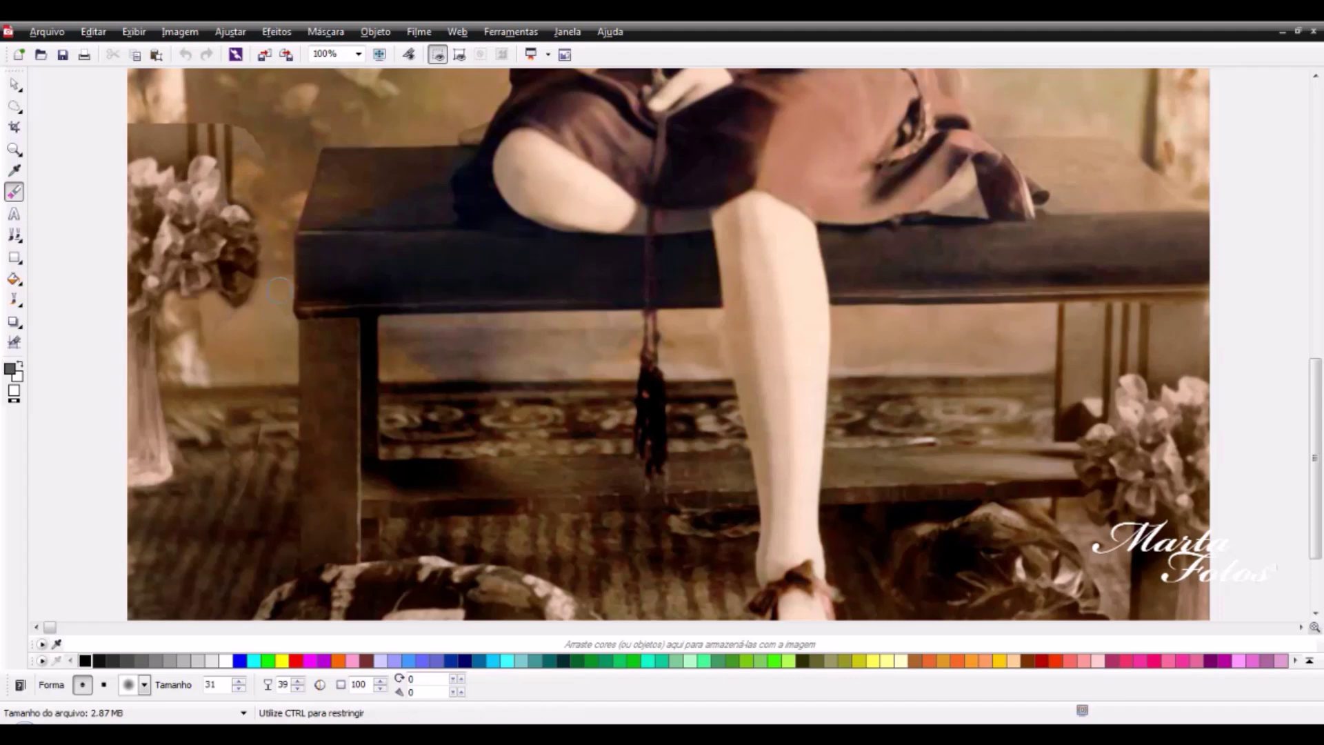
mouse_move(285, 201)
left_mouse_down()
mouse_move(232, 110)
mouse_move(246, 156)
mouse_move(204, 106)
mouse_move(247, 168)
mouse_move(222, 132)
mouse_move(237, 191)
left_mouse_up()
mouse_move(183, 130)
left_mouse_down()
mouse_move(97, 118)
mouse_move(187, 131)
mouse_move(156, 127)
mouse_move(147, 161)
left_mouse_up()
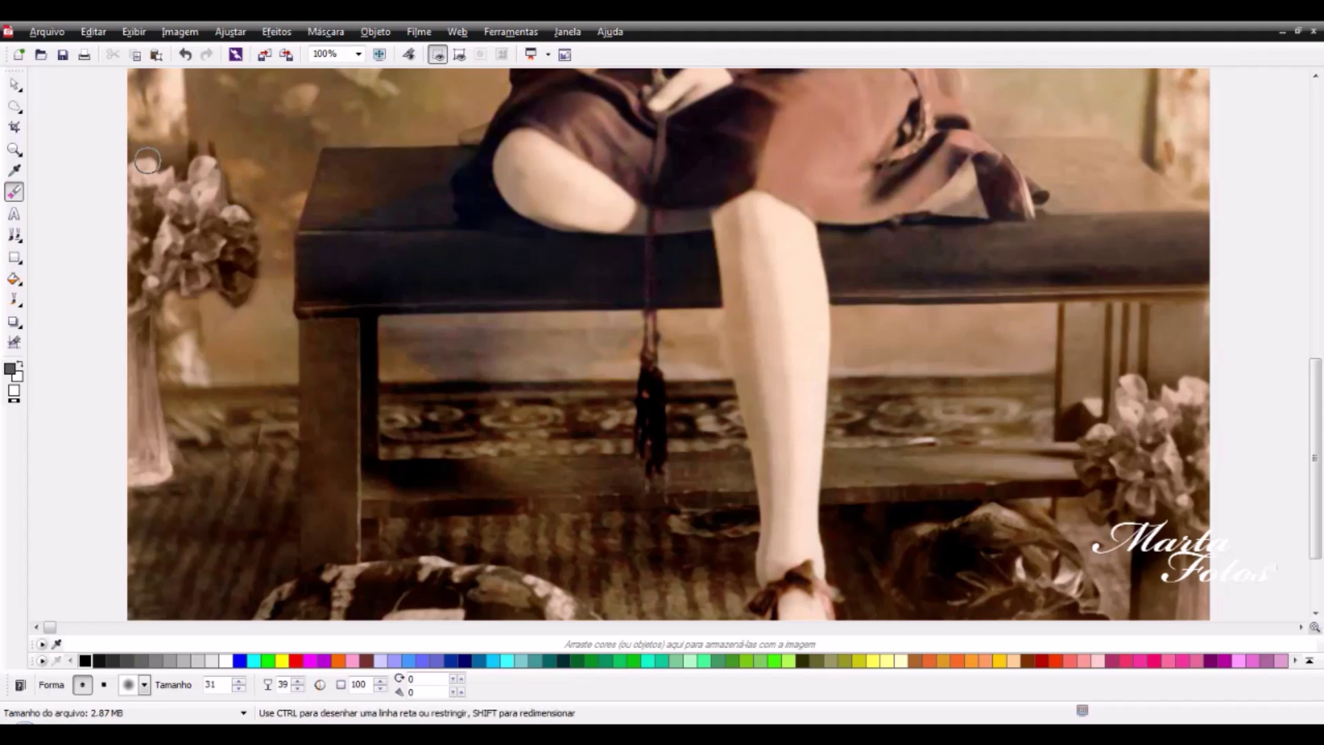
Step: Set the eraser size to 21 and clean the remaining background closely along the right and upper outline of the copied flowers
scroll(148, 161, "up", 1)
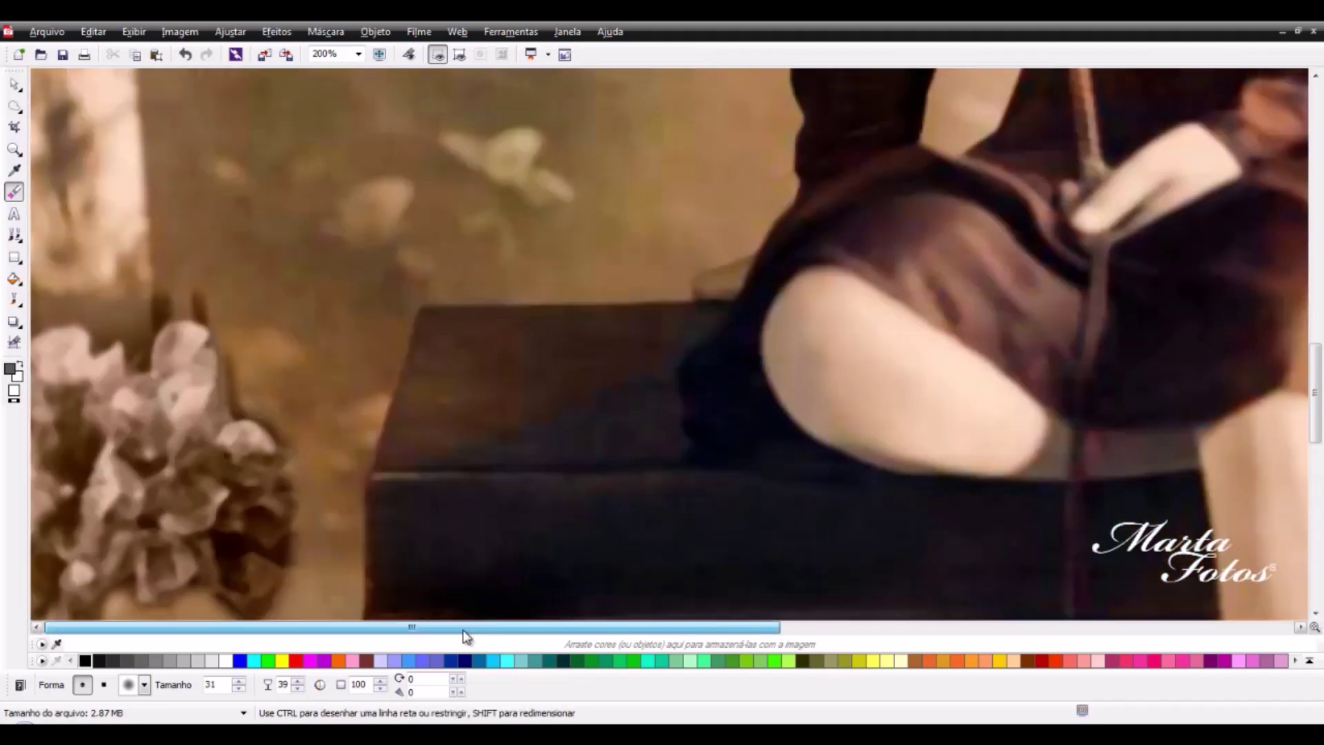
left_click(238, 689)
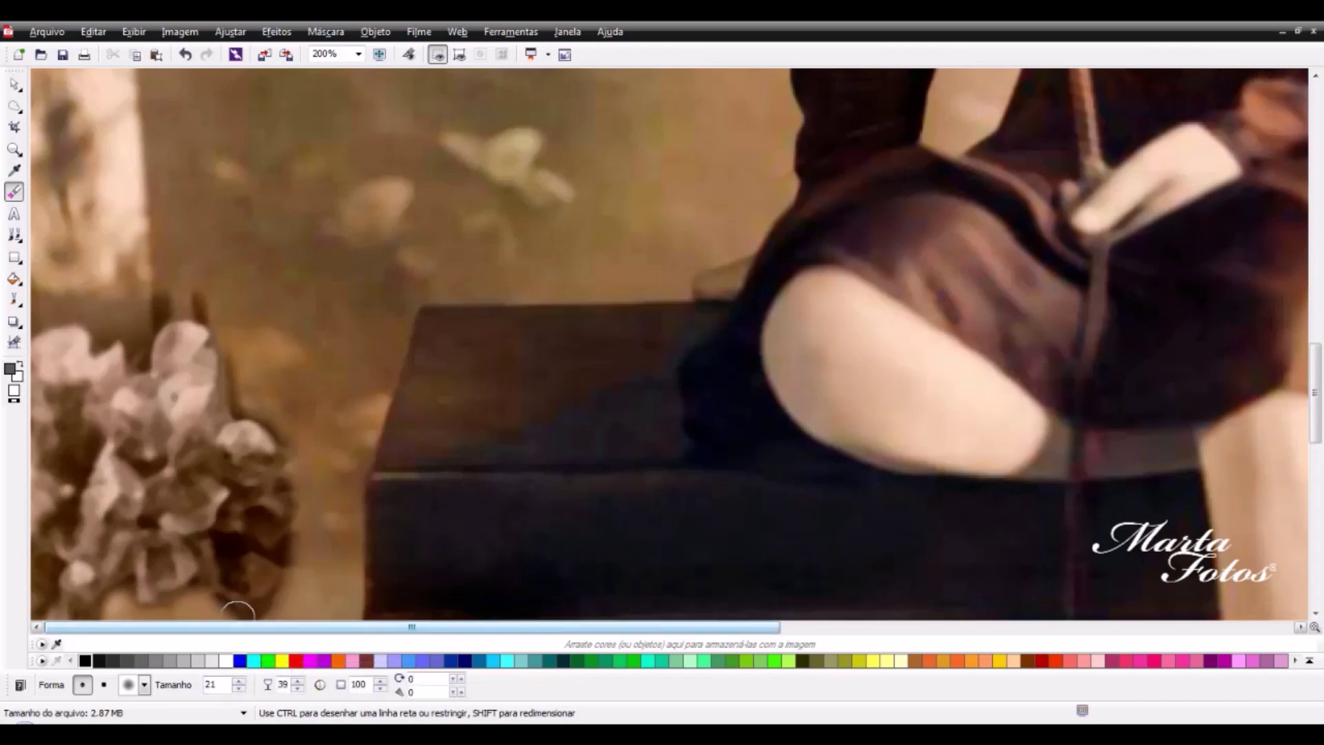
mouse_move(203, 273)
left_mouse_down()
mouse_move(213, 315)
mouse_move(193, 309)
mouse_move(219, 321)
mouse_move(246, 377)
mouse_move(236, 363)
mouse_move(229, 407)
mouse_move(254, 404)
mouse_move(220, 412)
mouse_move(248, 405)
mouse_move(289, 434)
left_mouse_up()
left_click_drag(284, 428, 337, 582)
mouse_move(206, 282)
left_mouse_down()
mouse_move(140, 336)
mouse_move(151, 283)
mouse_move(139, 360)
mouse_move(147, 320)
mouse_move(165, 308)
mouse_move(219, 314)
mouse_move(178, 305)
mouse_move(145, 326)
mouse_move(109, 323)
mouse_move(95, 351)
mouse_move(129, 307)
mouse_move(108, 320)
mouse_move(42, 310)
left_mouse_up()
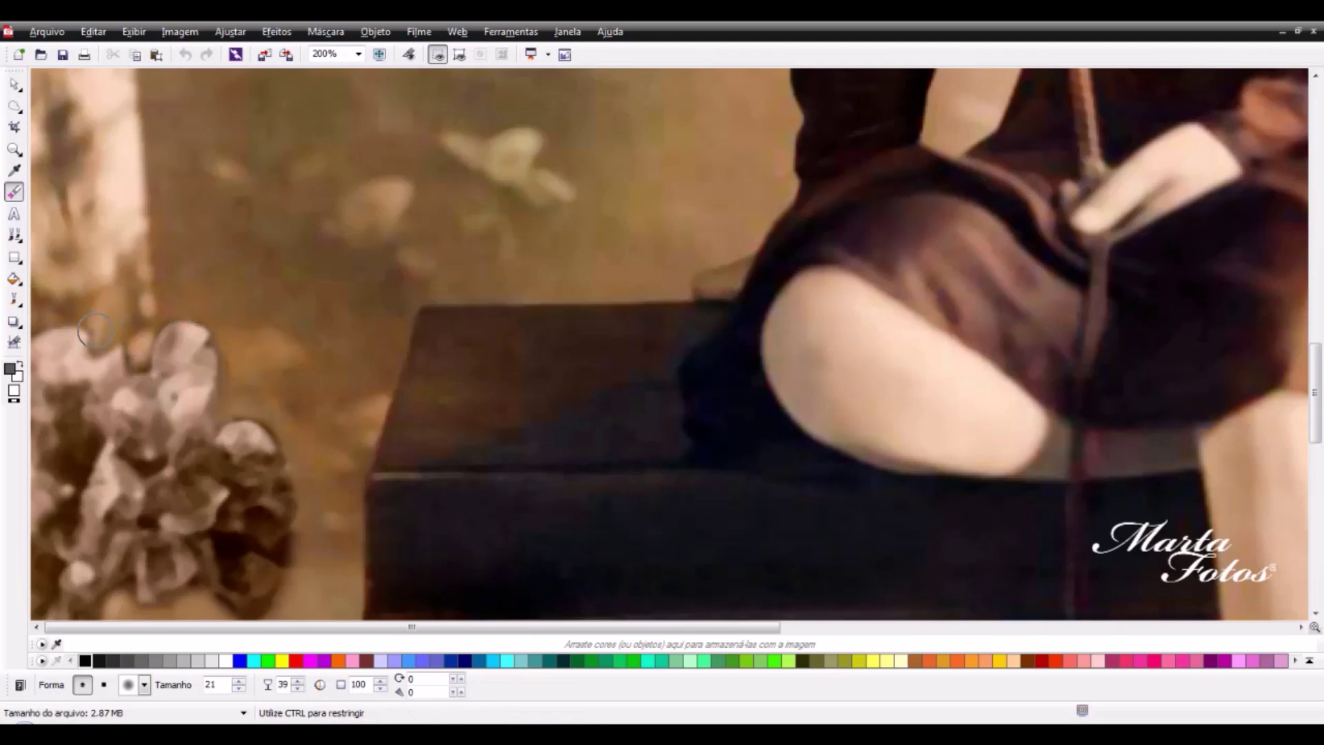
Step: Touch up the last background remnants above, beside and beneath the copied flowers with the size 21 eraser
scroll(360, 378, "down", 2)
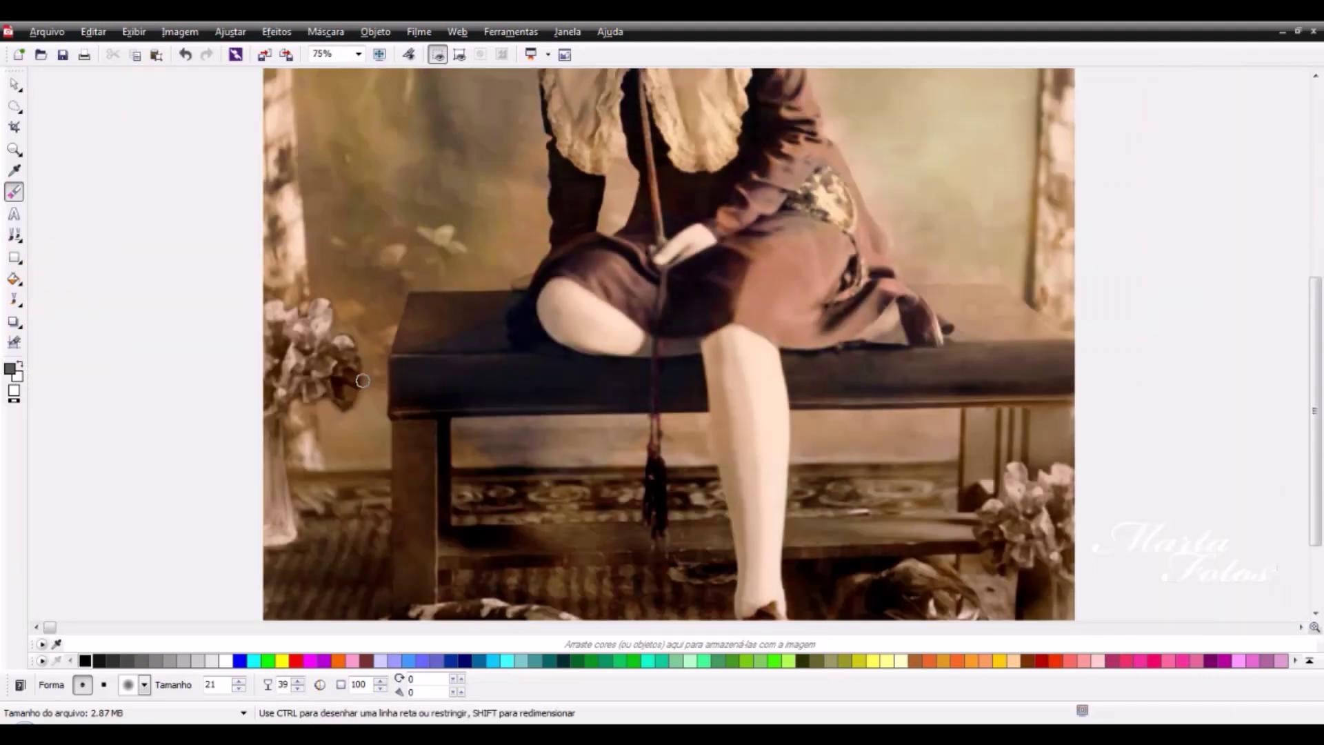
scroll(306, 331, "up", 1)
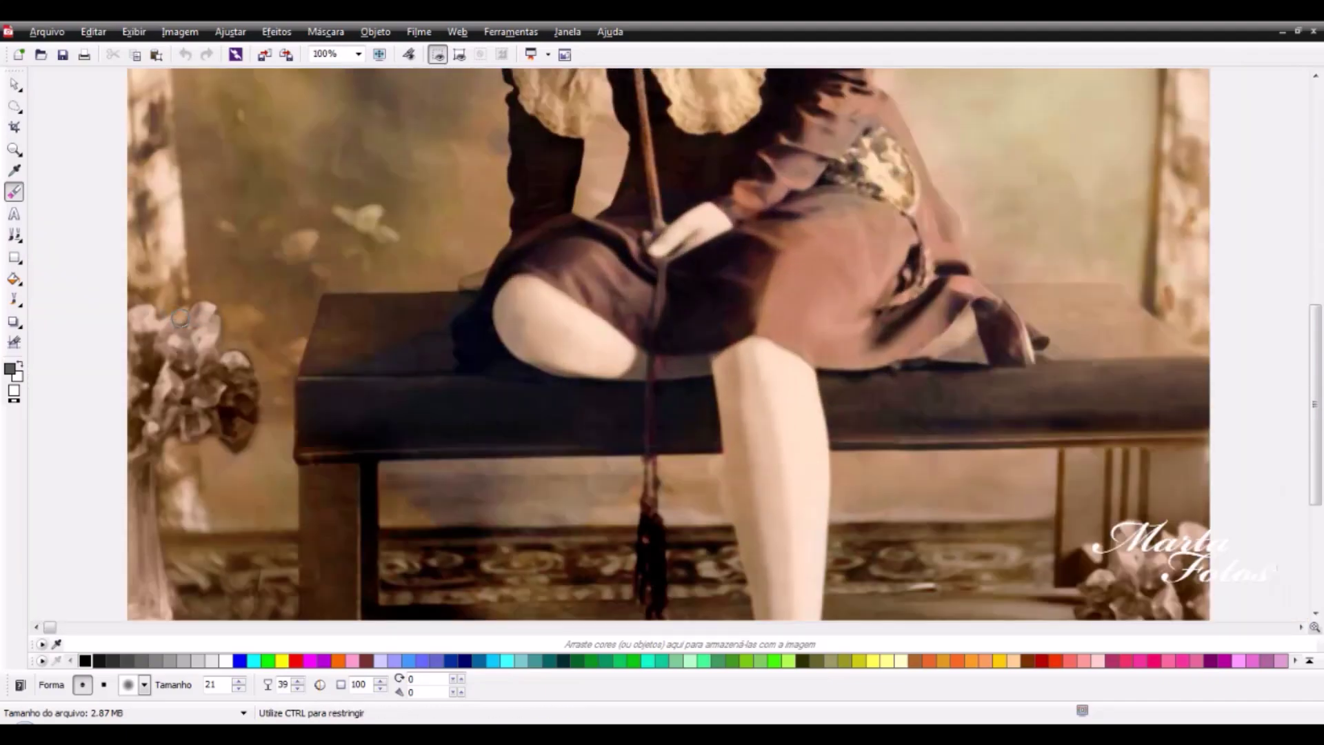
mouse_move(191, 298)
left_mouse_down()
mouse_move(217, 302)
mouse_move(221, 340)
mouse_move(145, 302)
left_mouse_up()
mouse_move(236, 347)
left_mouse_down()
mouse_move(257, 370)
mouse_move(238, 345)
mouse_move(302, 394)
left_mouse_up()
left_click_drag(243, 467, 228, 469)
scroll(300, 458, "down", 2)
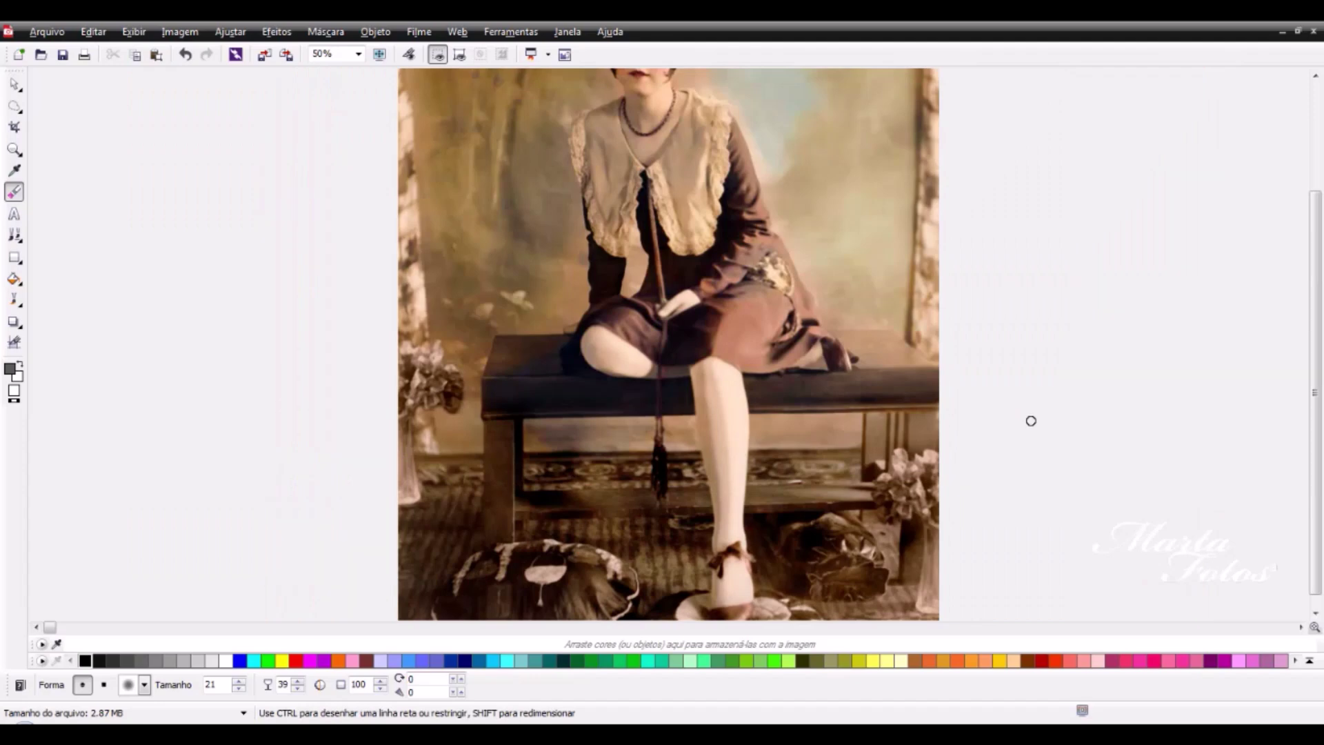
Step: Erase the last background traces along the outer edge of the copied flowers with the size 21 eraser
scroll(1031, 421, "up", 1)
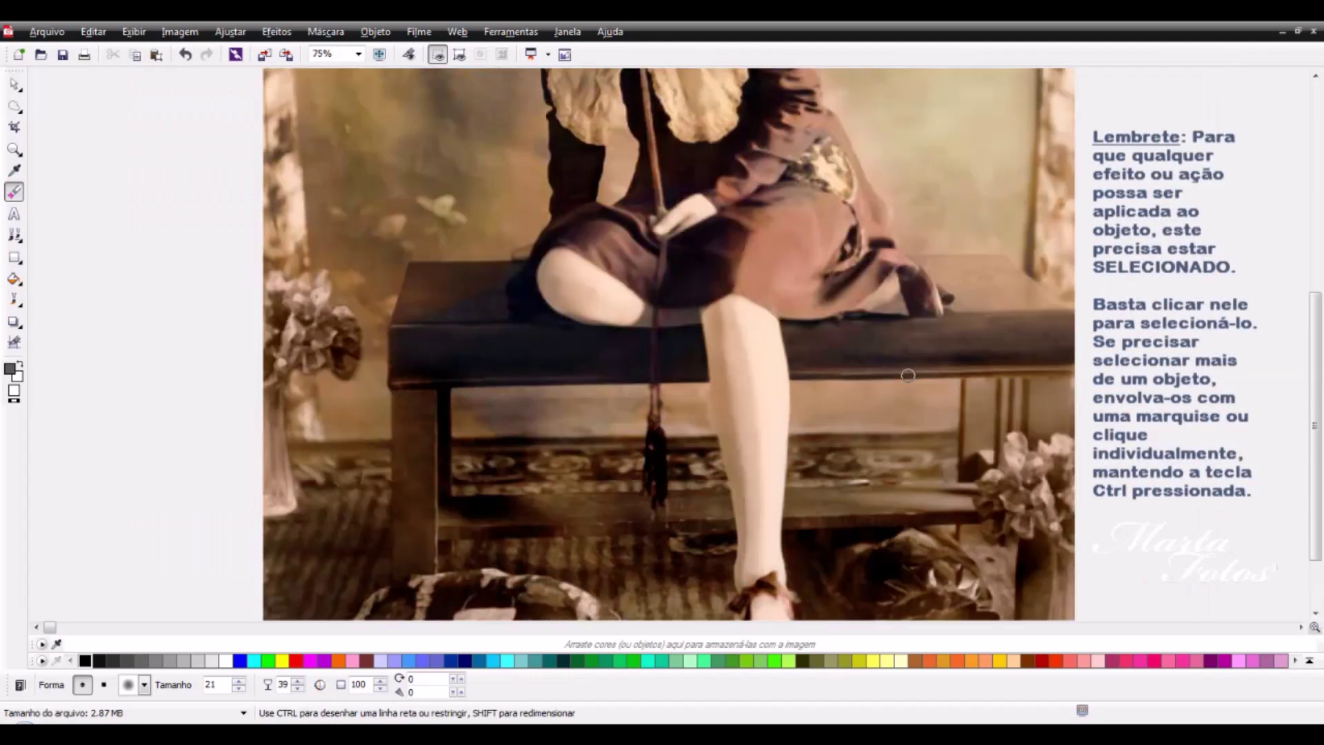
left_click_drag(342, 304, 367, 323)
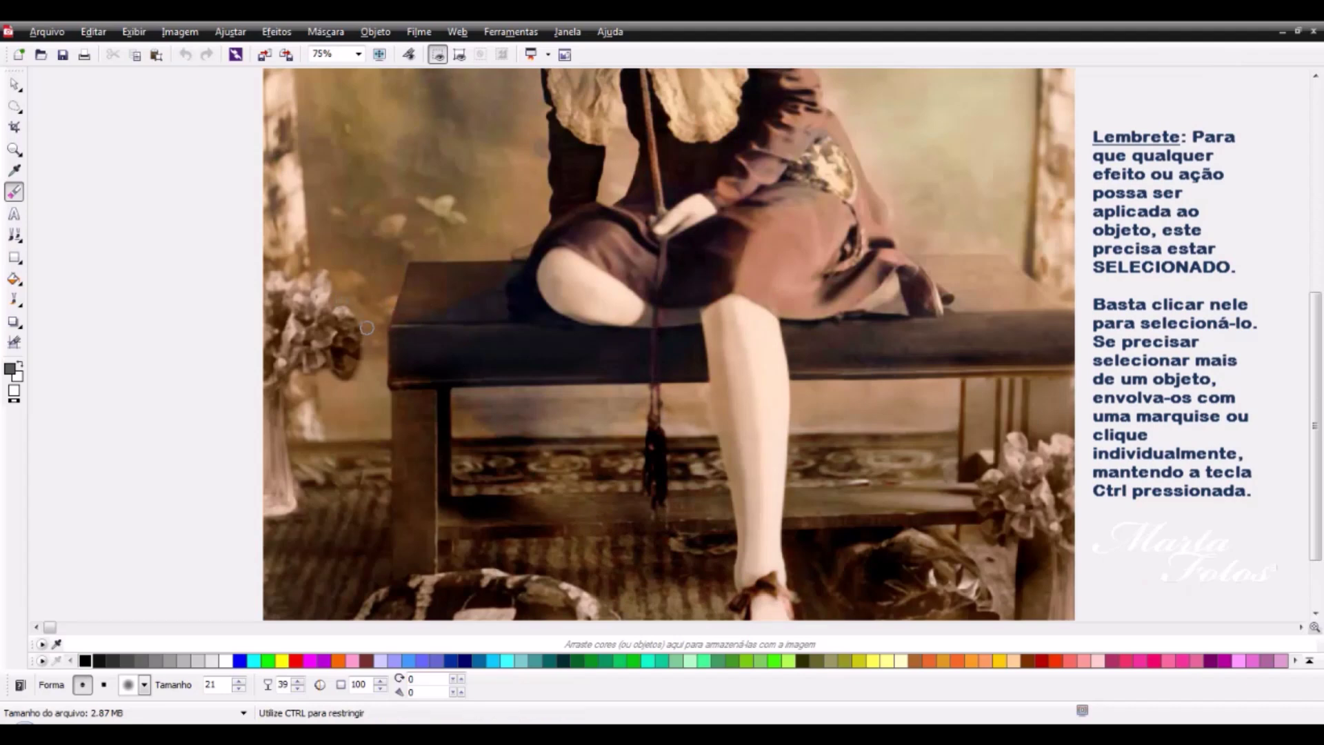
left_click_drag(340, 279, 326, 266)
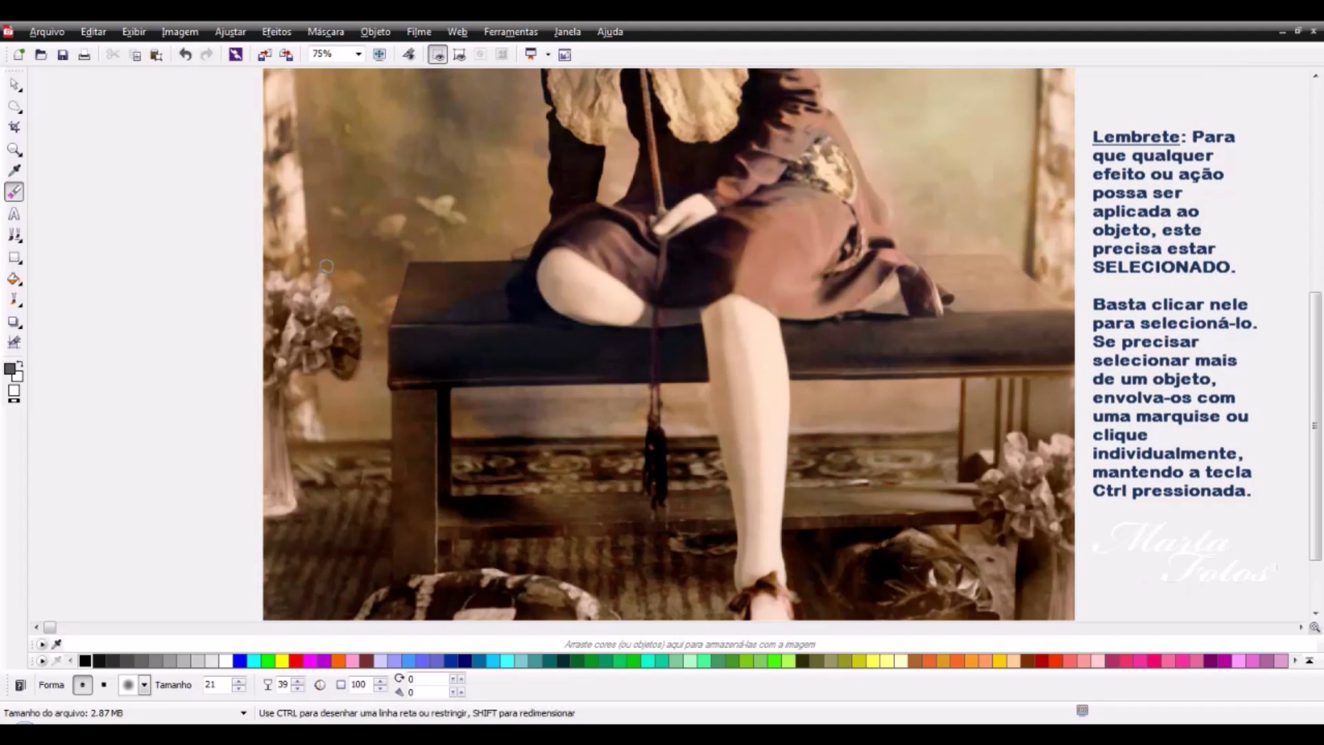
Step: Combine the finished vase copy with the photo's background
left_click(375, 31)
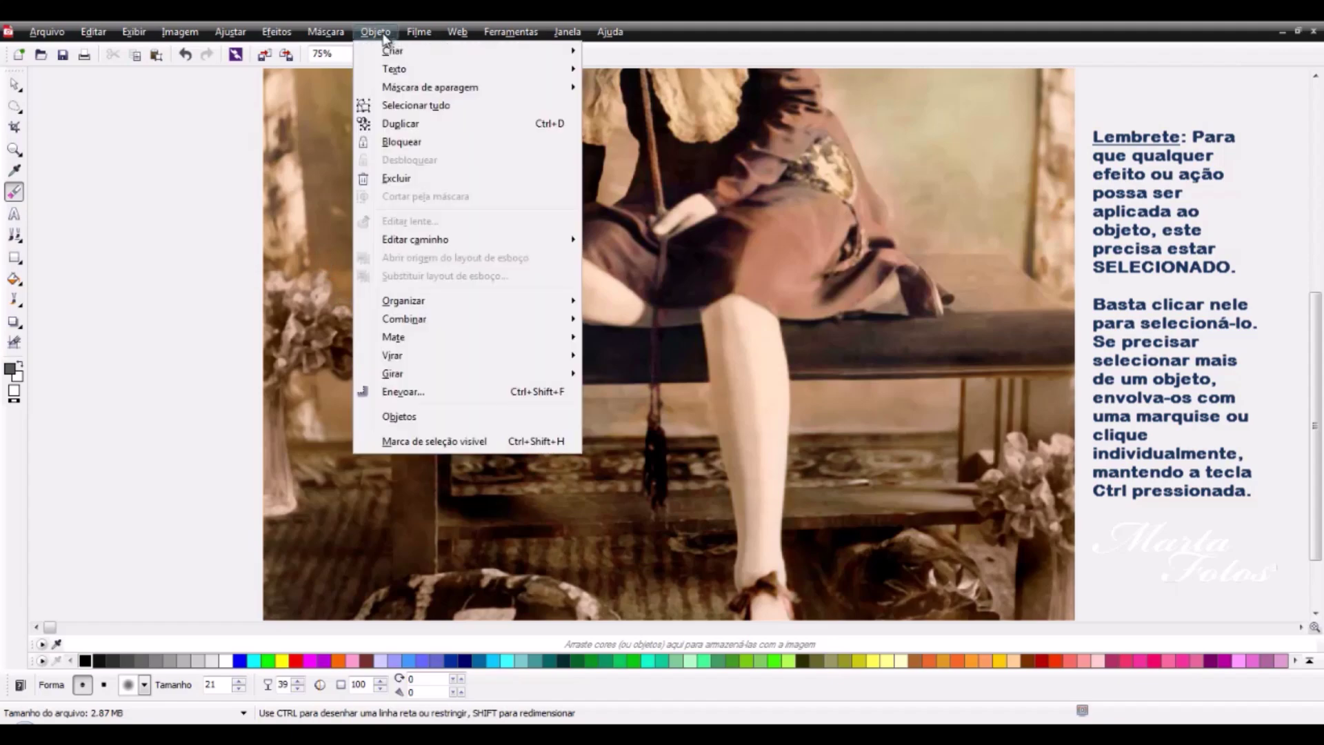
mouse_move(413, 318)
left_click(629, 357)
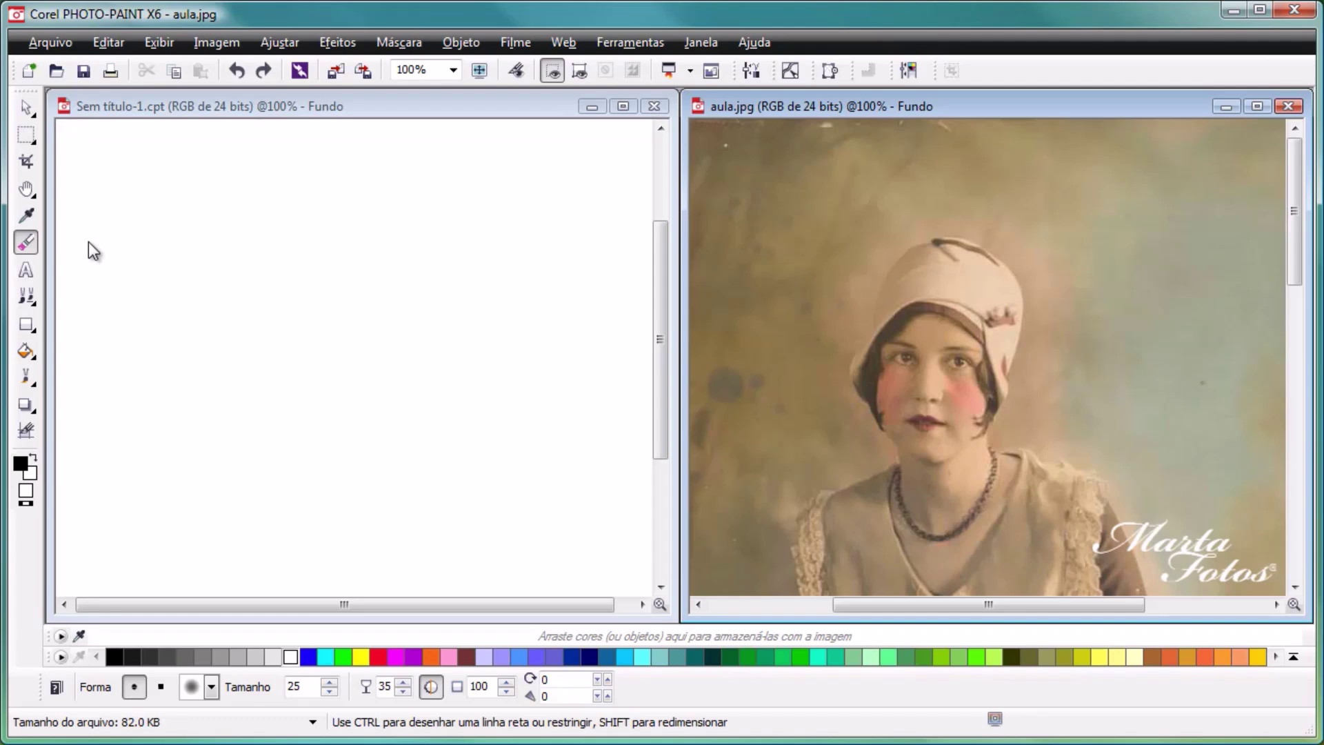
Step: Create a text object reading "Antigo" on the blank page Sem título-1.cpt with the Text tool
left_click(27, 271)
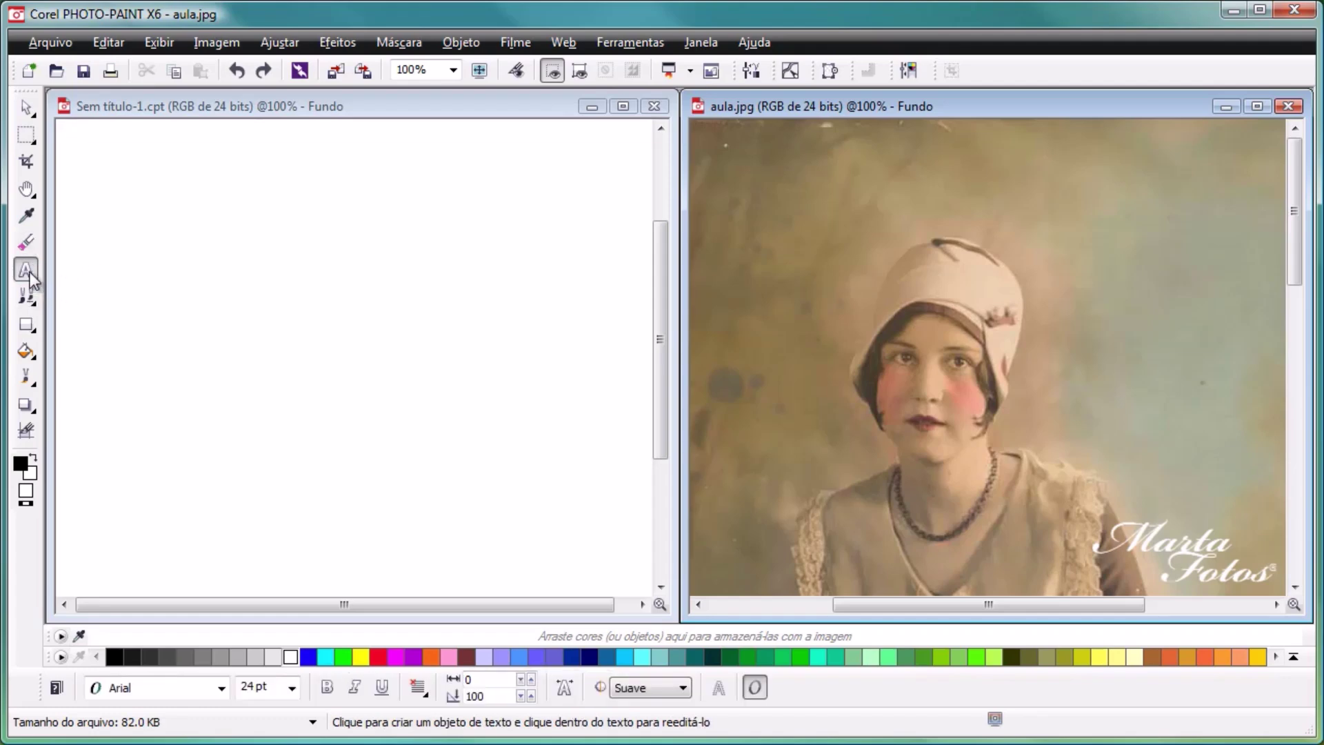
left_click(192, 105)
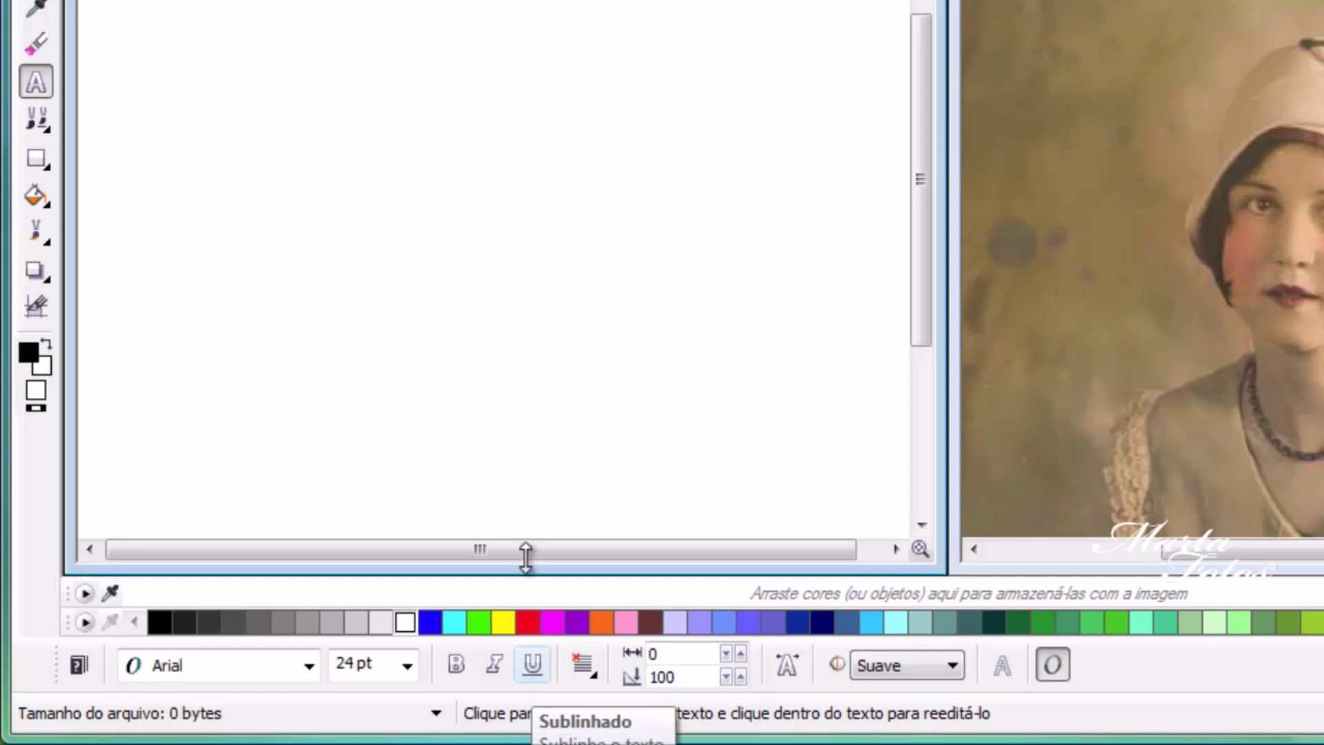
left_click(318, 195)
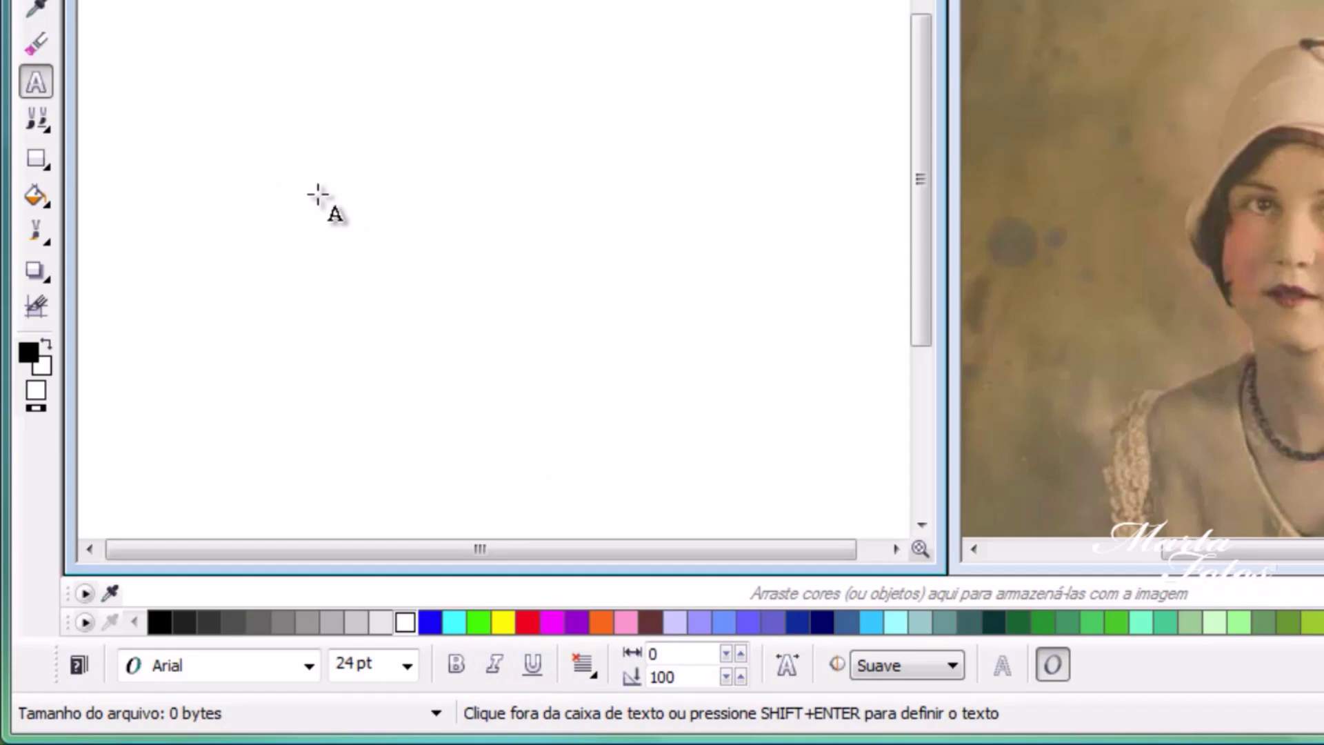
type("A")
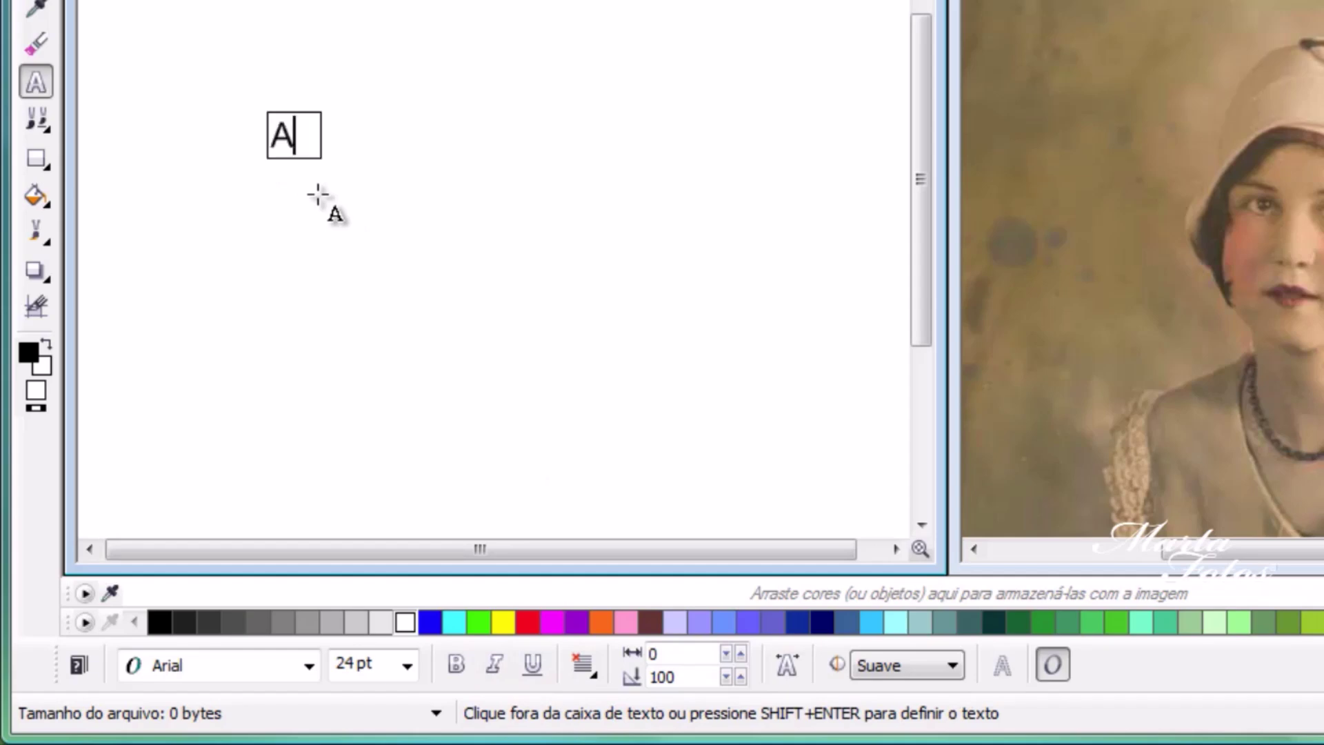
type("ntigo")
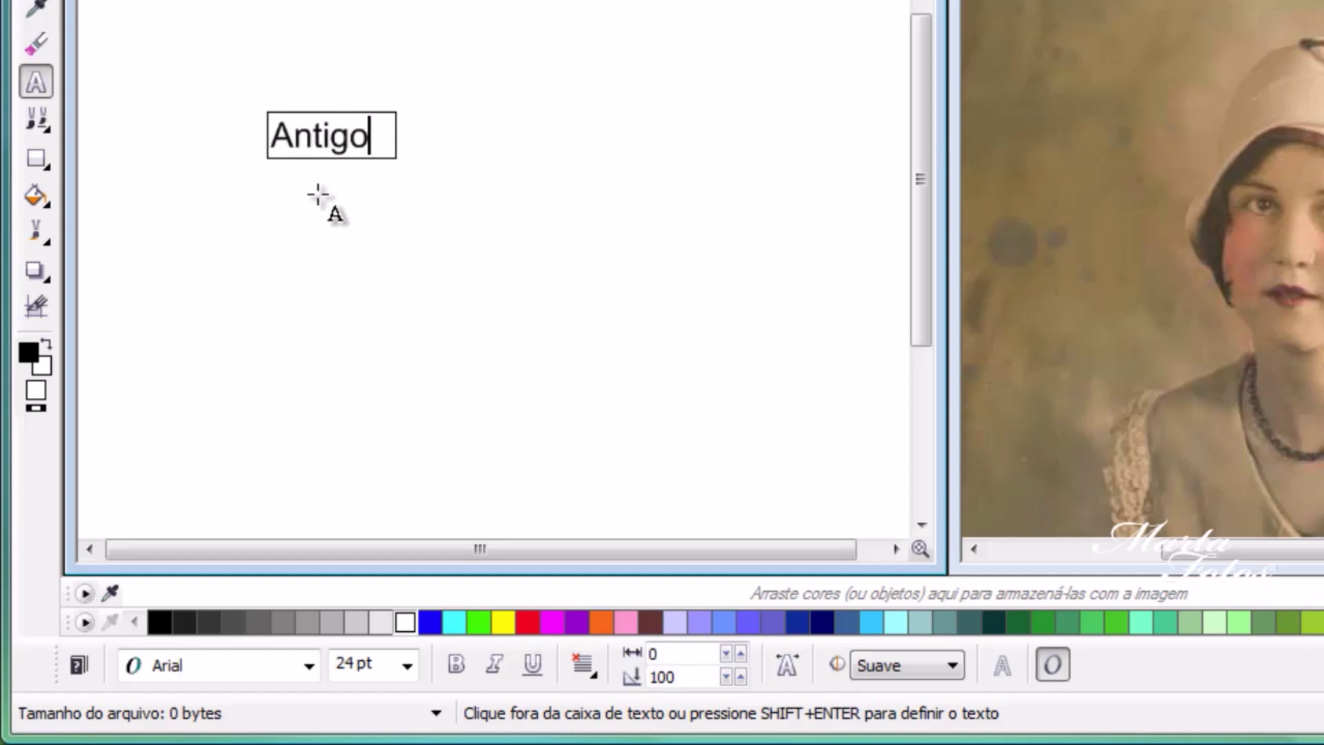
Step: Select the whole word "Antigo" and set its font size to 72 pt
key("shift+Left")
key("shift+Left")
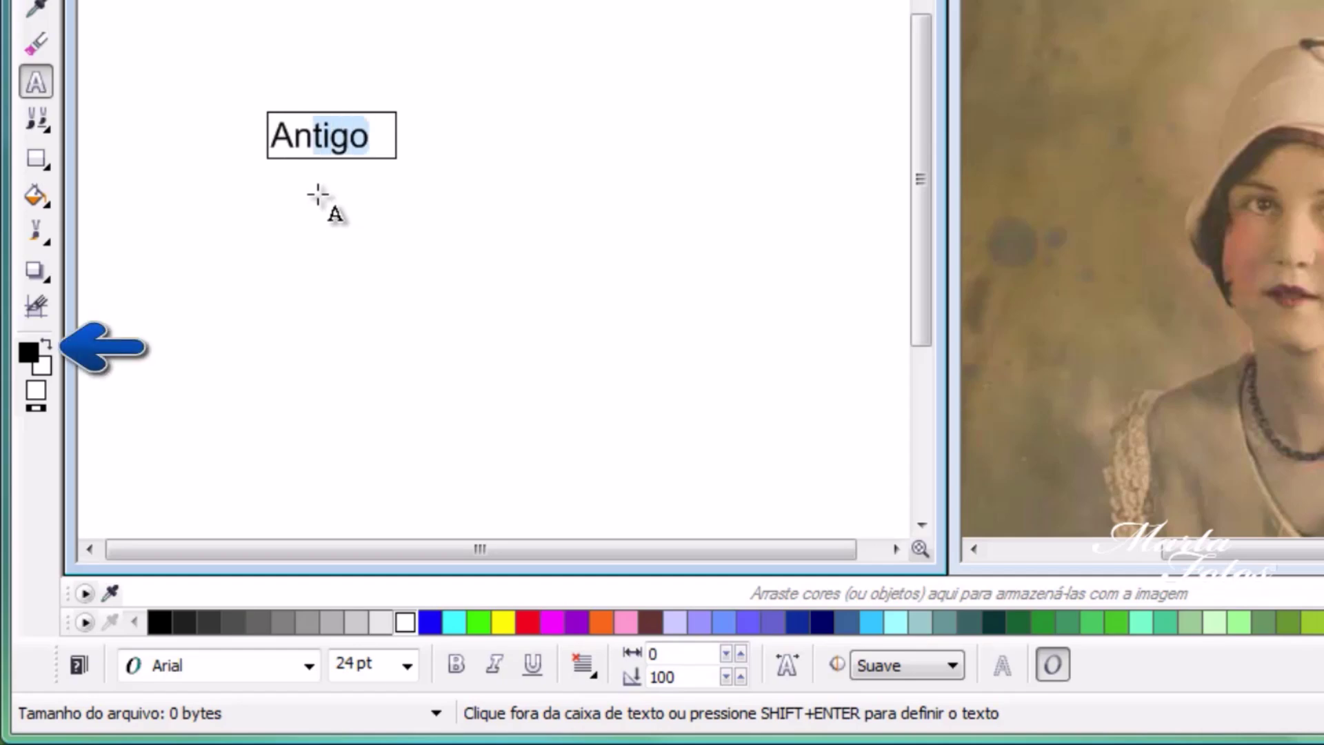
key("shift+Left")
key("shift+Left")
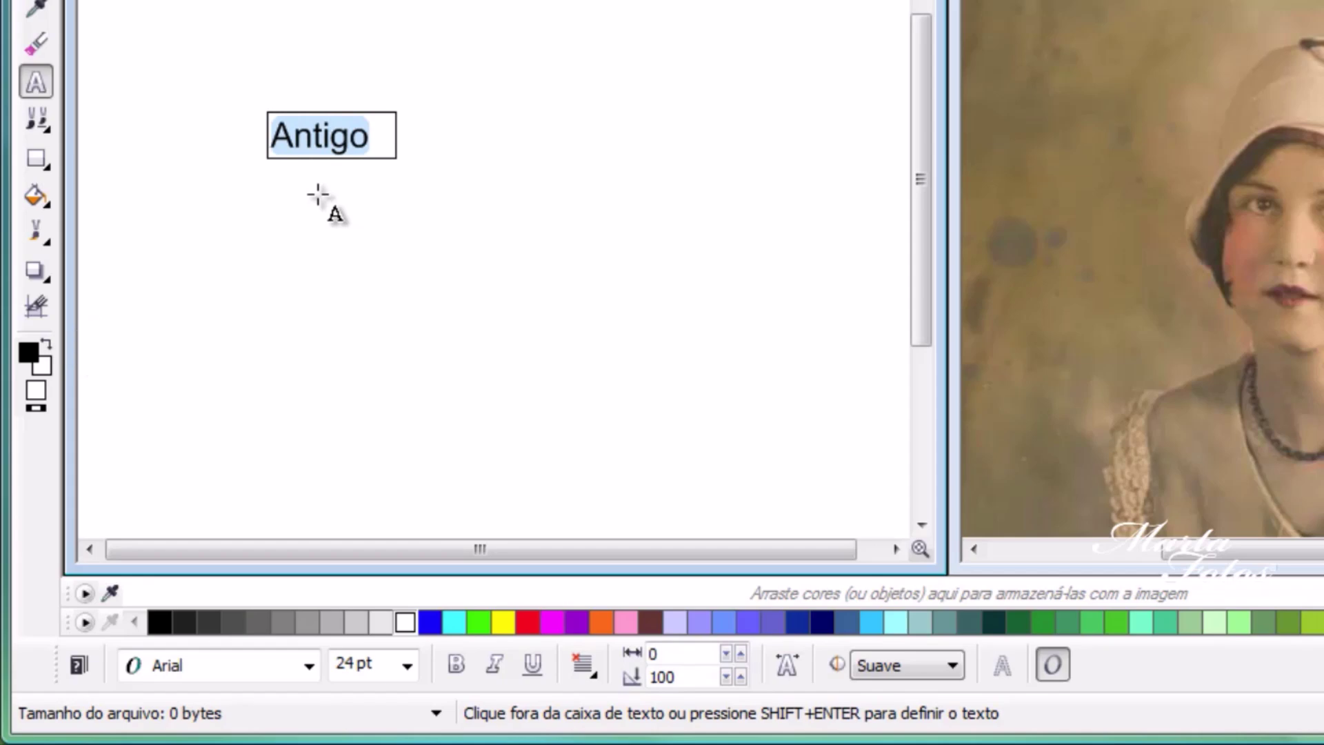
left_click(408, 663)
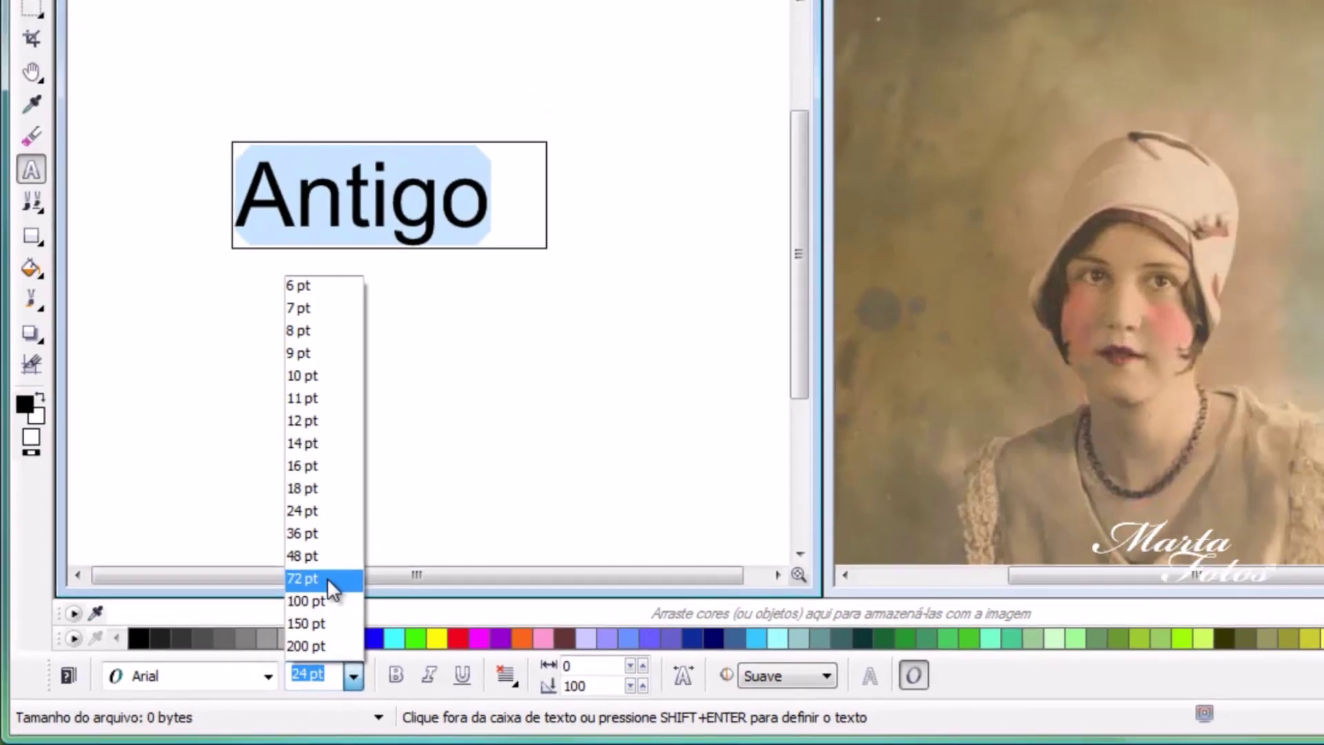
left_click(378, 554)
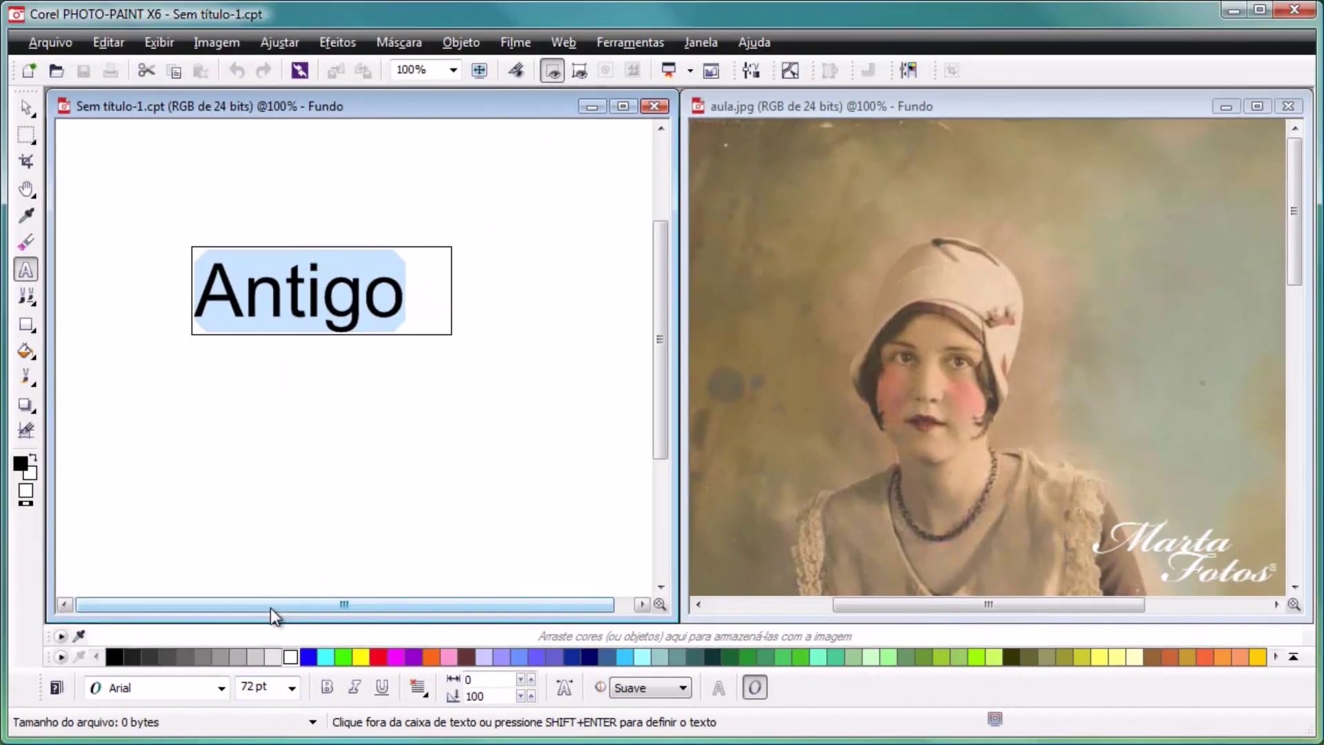
Step: Change the selected word's font to Book Antiqua and colour it dark reddish brown from the palette
left_click(221, 688)
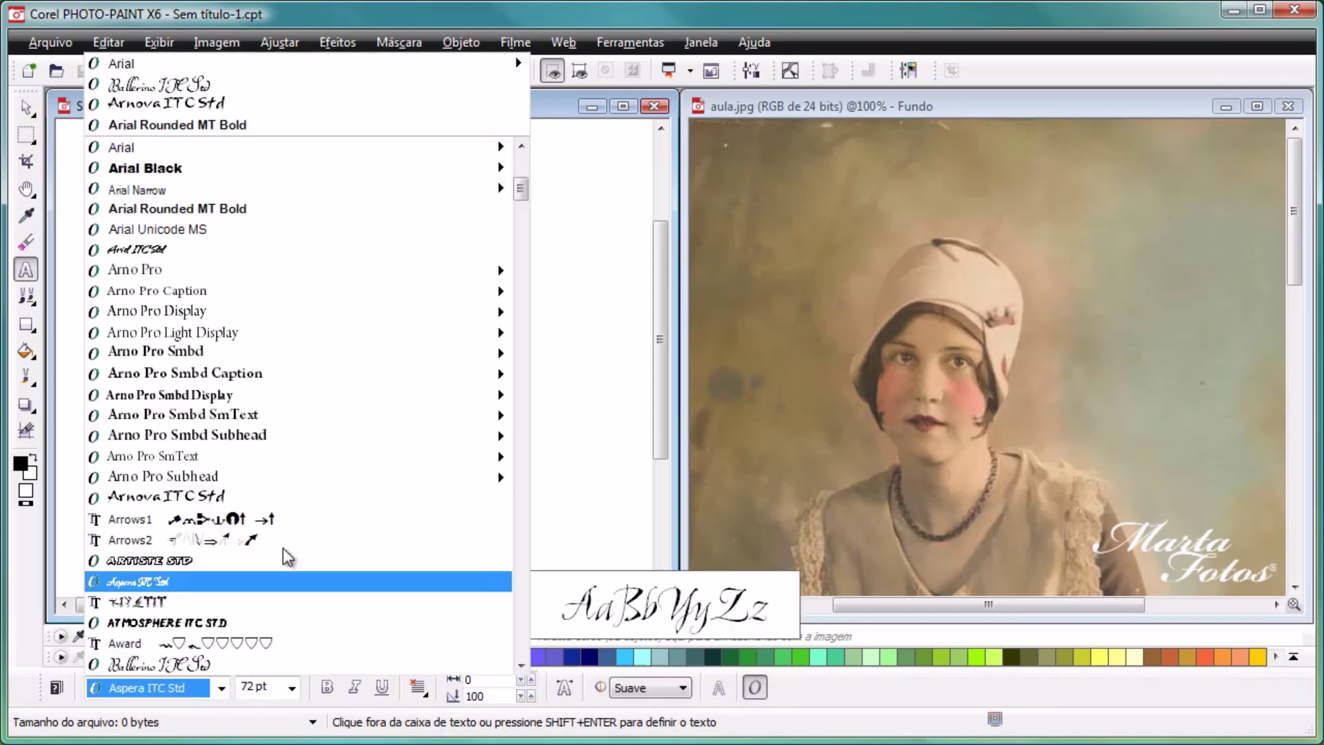
scroll(328, 541, "down", 3)
scroll(329, 541, "down", 5)
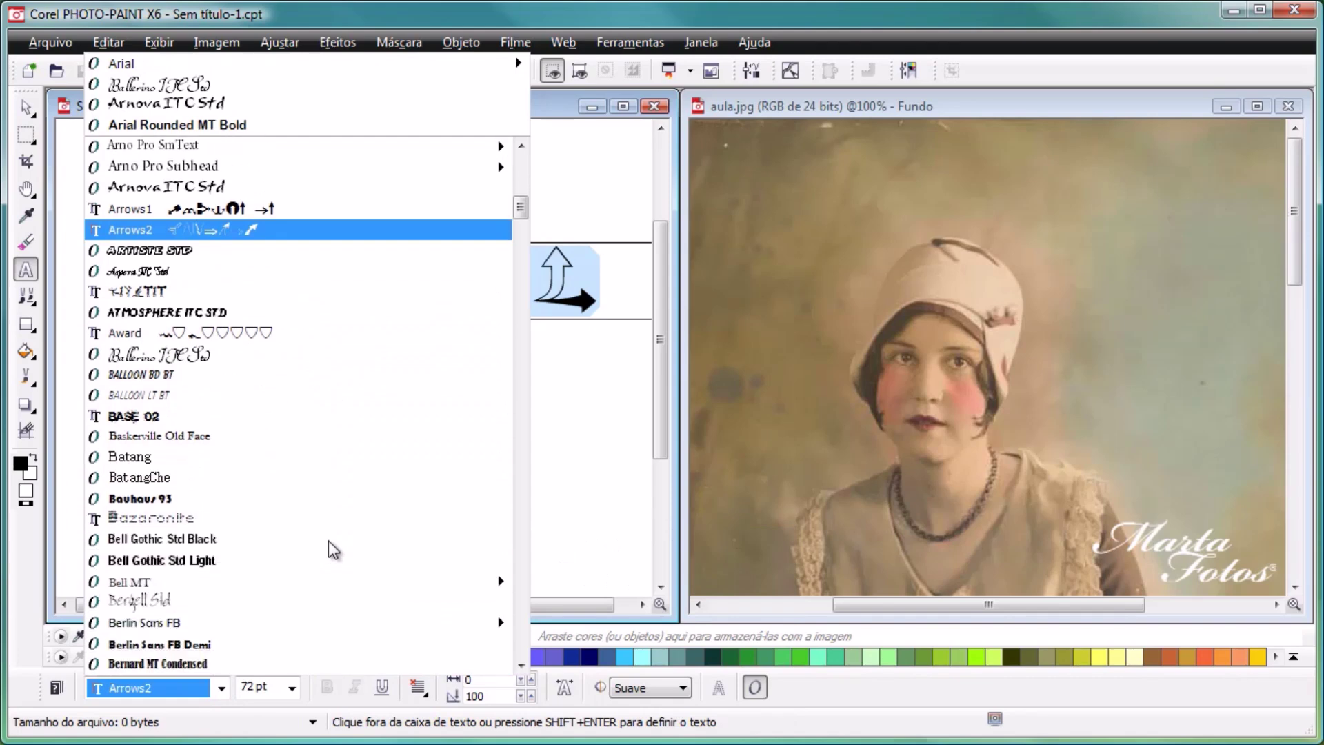
scroll(328, 541, "down", 2)
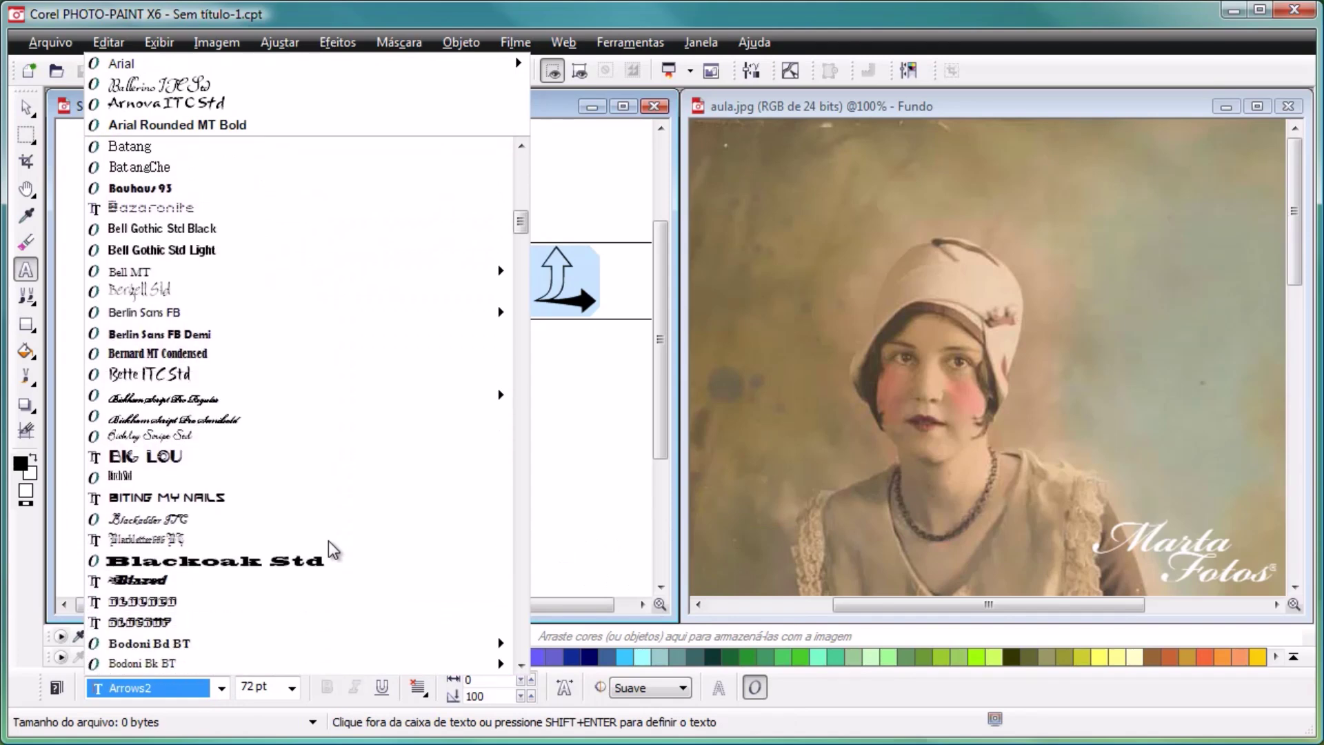
scroll(333, 550, "down", 3)
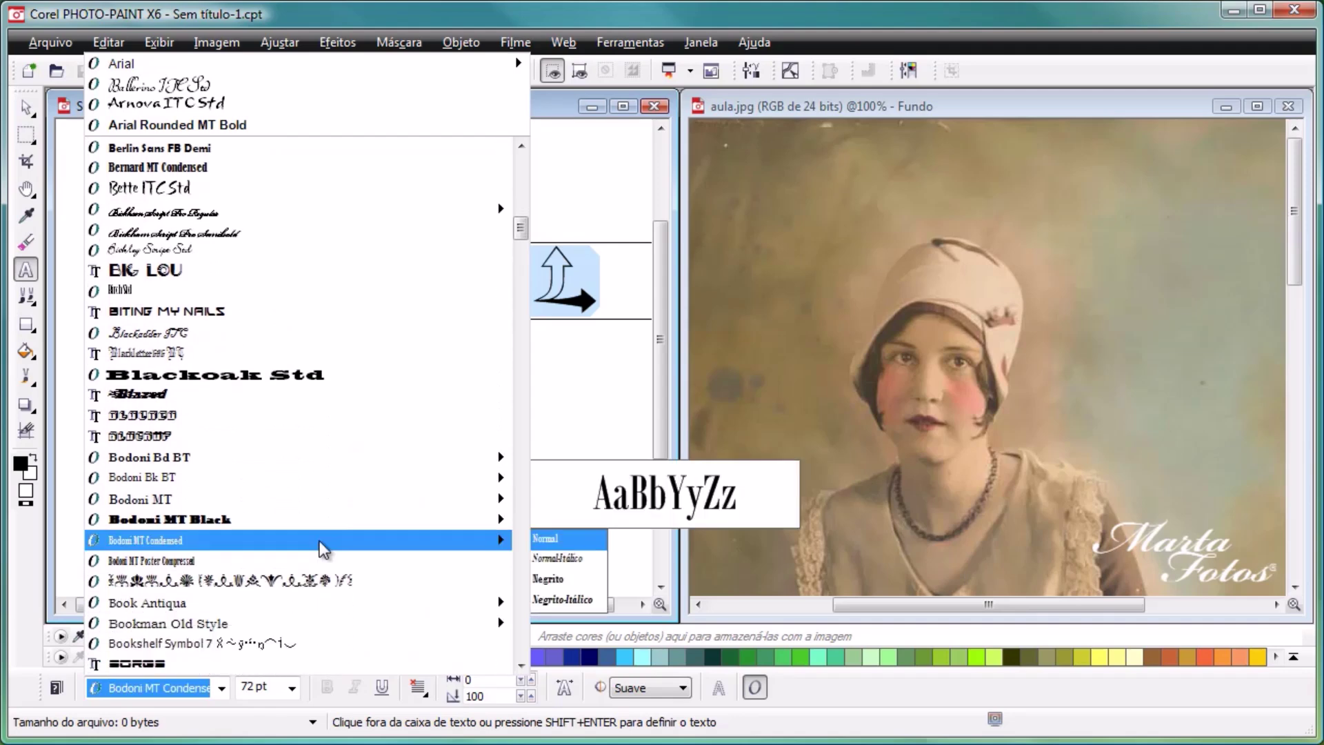
left_click(224, 604)
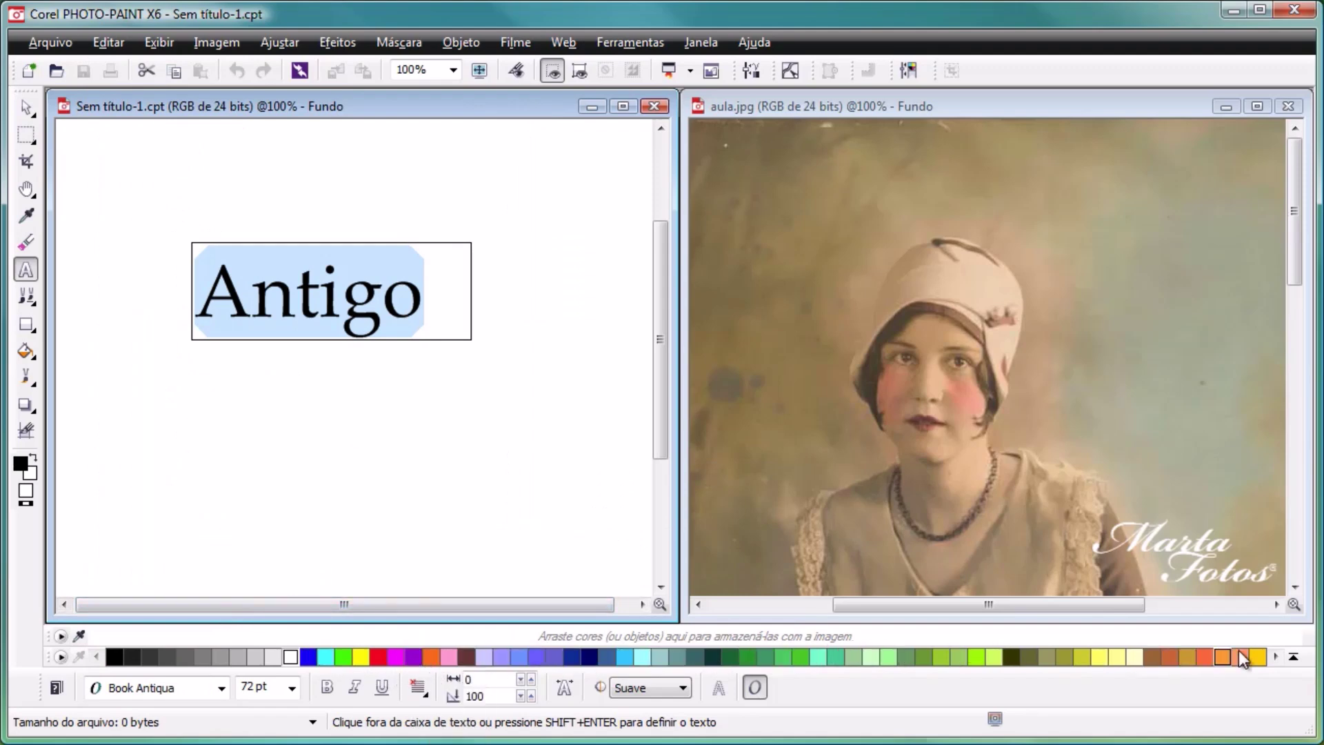
left_click(1294, 657)
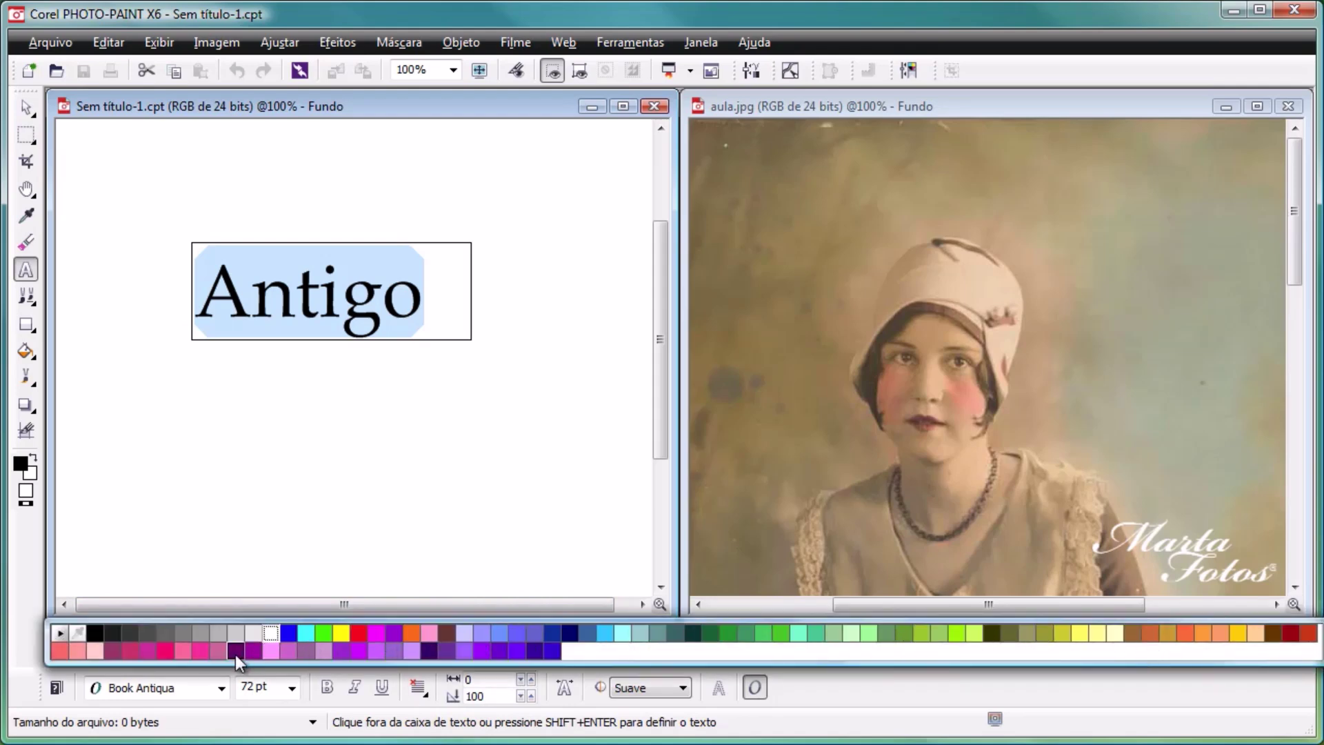
left_click(448, 633)
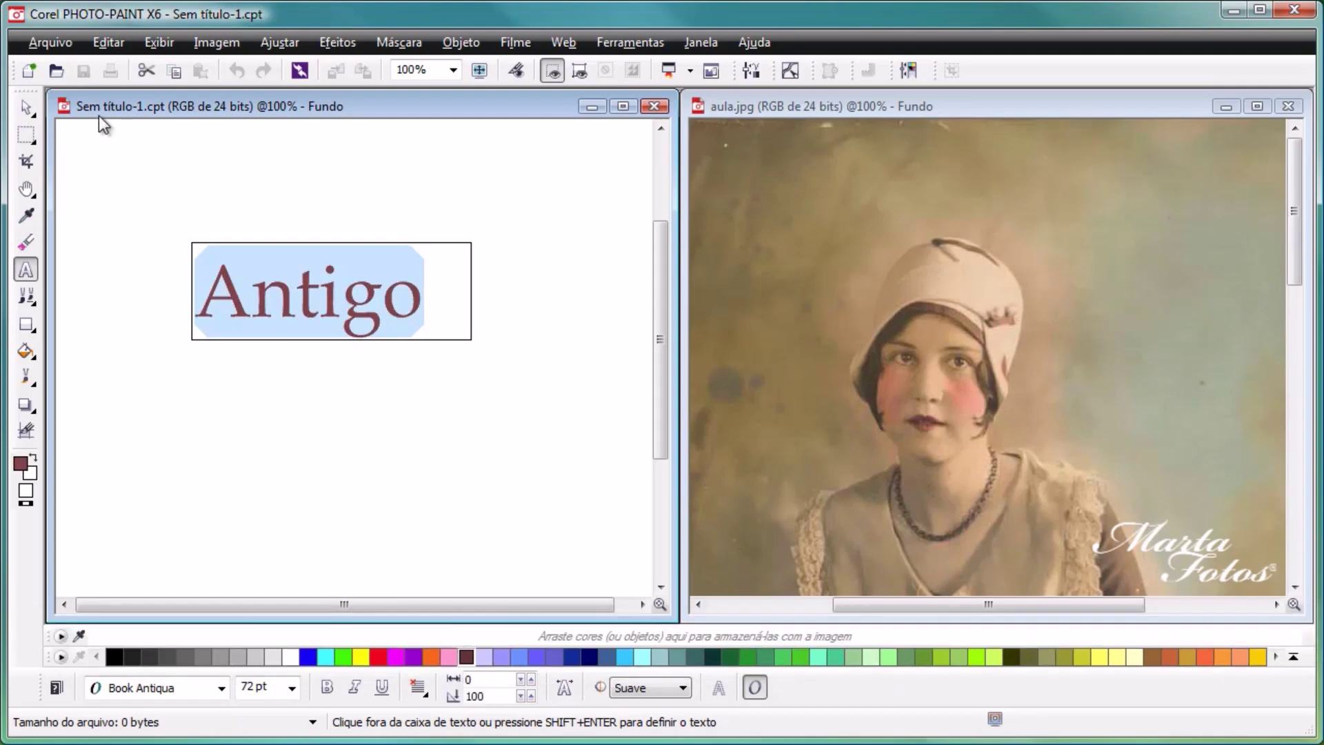
Step: Finish the text entry with the Pick tool and move the word slightly right and down on the blank page
left_click(28, 109)
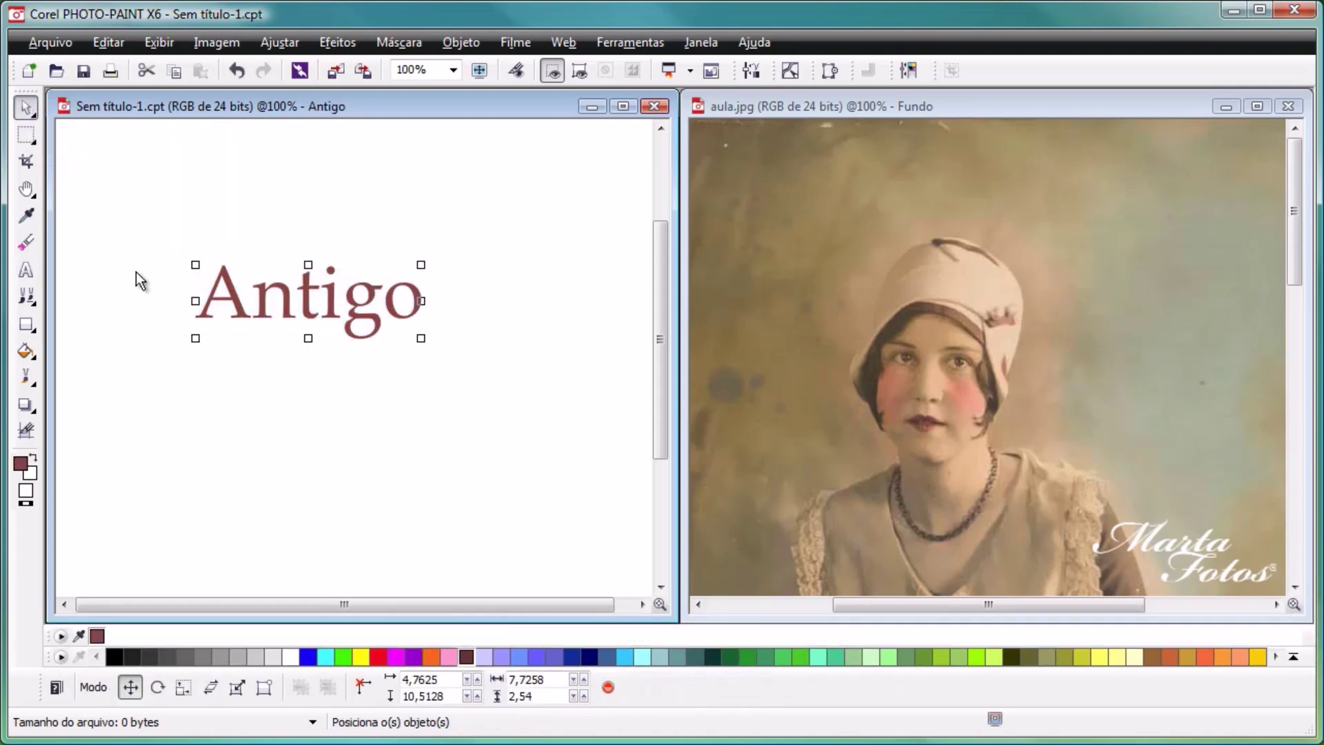
left_click_drag(248, 334, 295, 308)
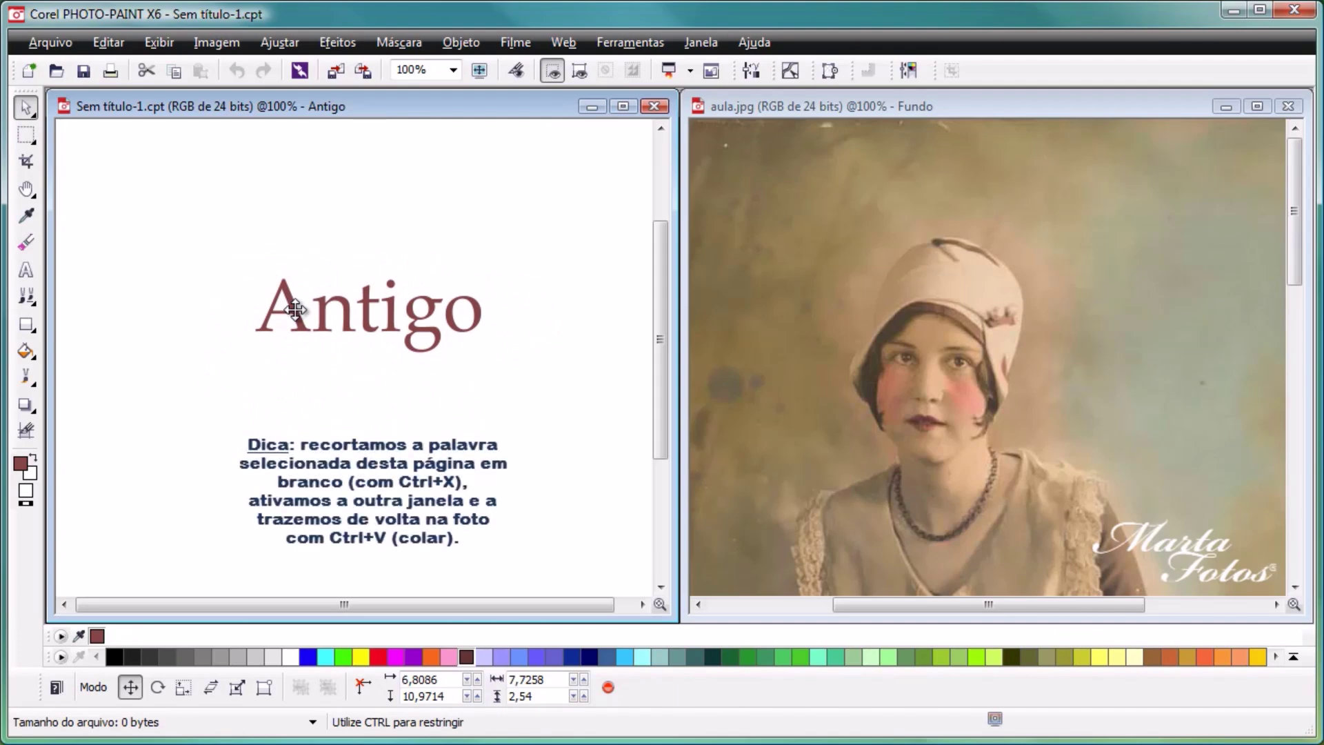
left_click_drag(296, 308, 295, 308)
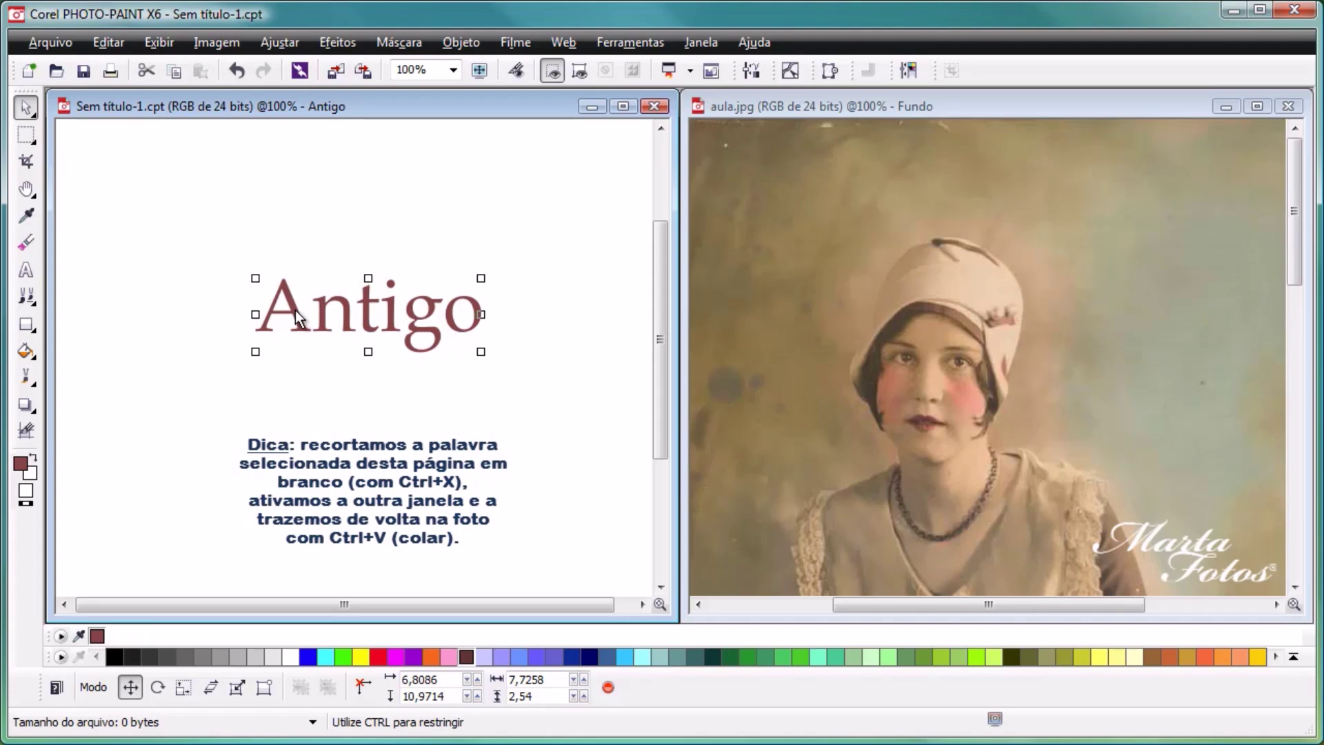
Step: Cut the word "Antigo" from the blank page, paste it into aula.jpg and place it beside the woman's hat in the upper-right background
key("ctrl+x")
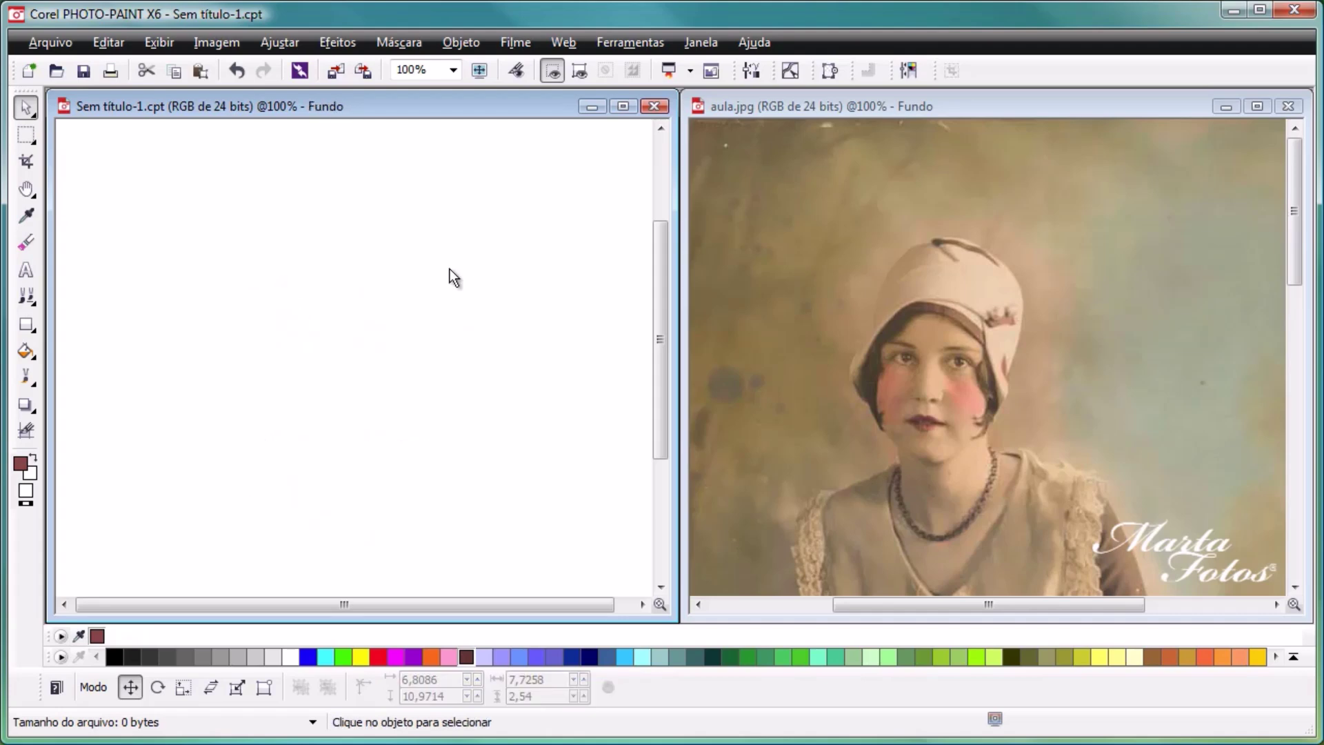
left_click(939, 101)
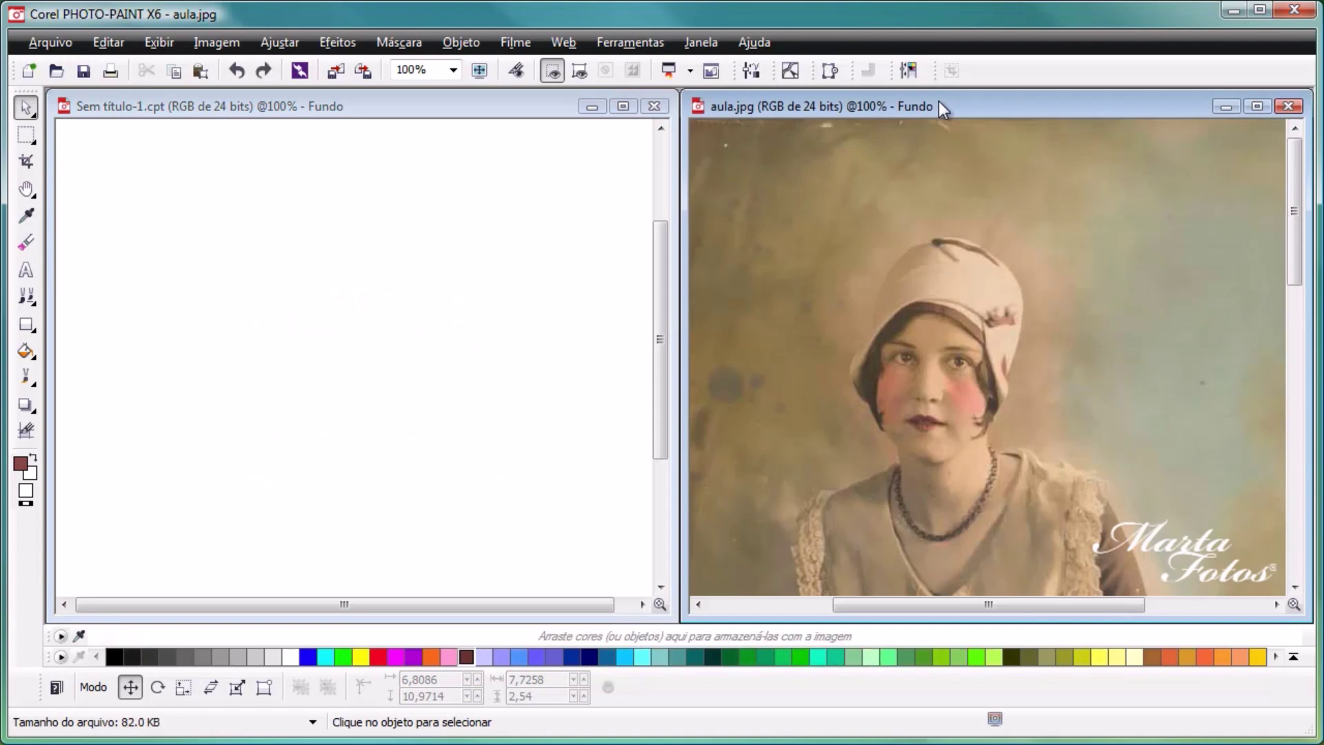
key("ctrl+v")
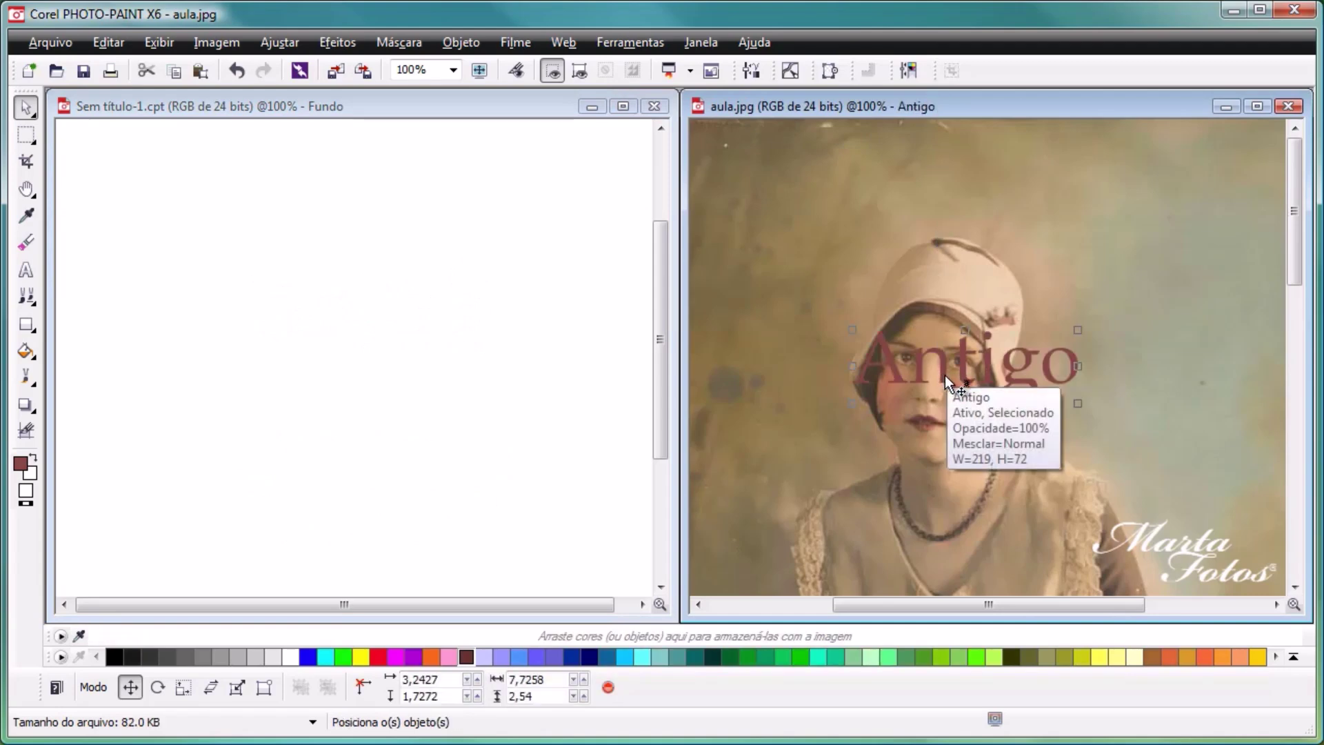
left_click_drag(946, 377, 1118, 237)
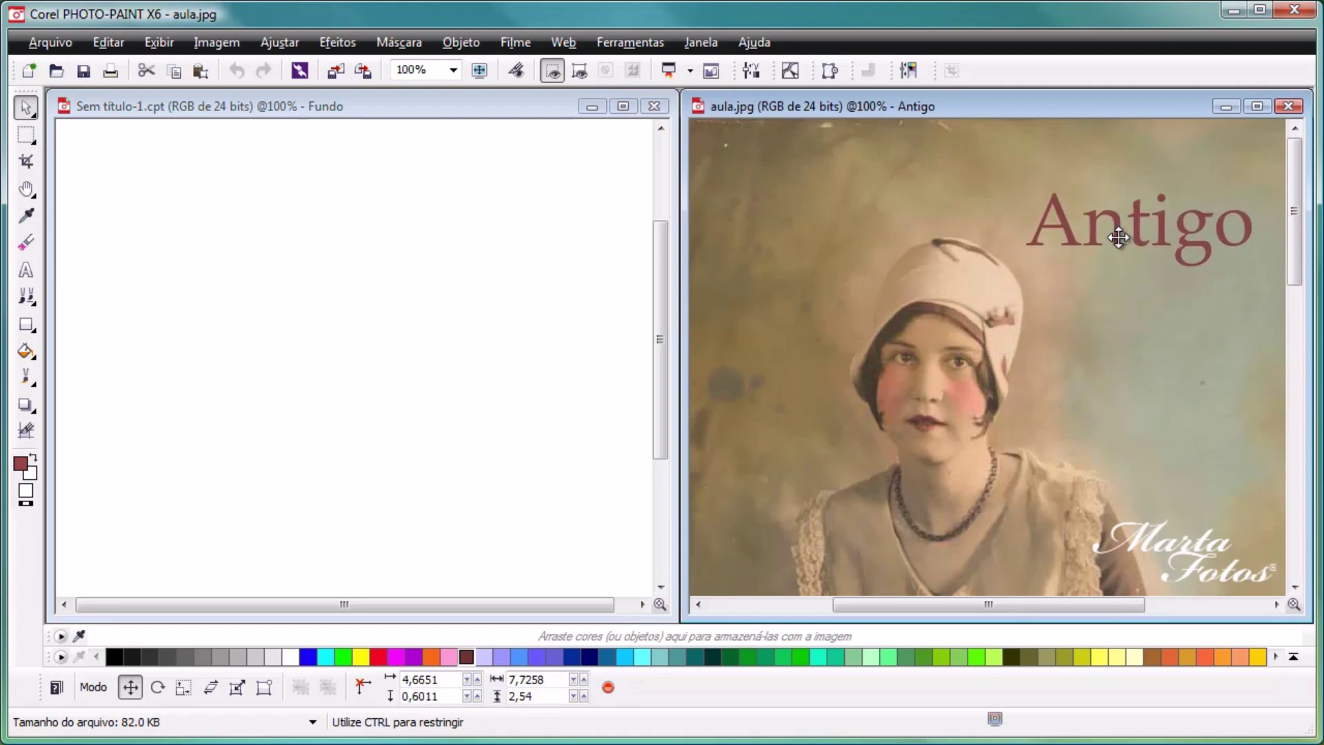
left_click_drag(1119, 237, 1118, 238)
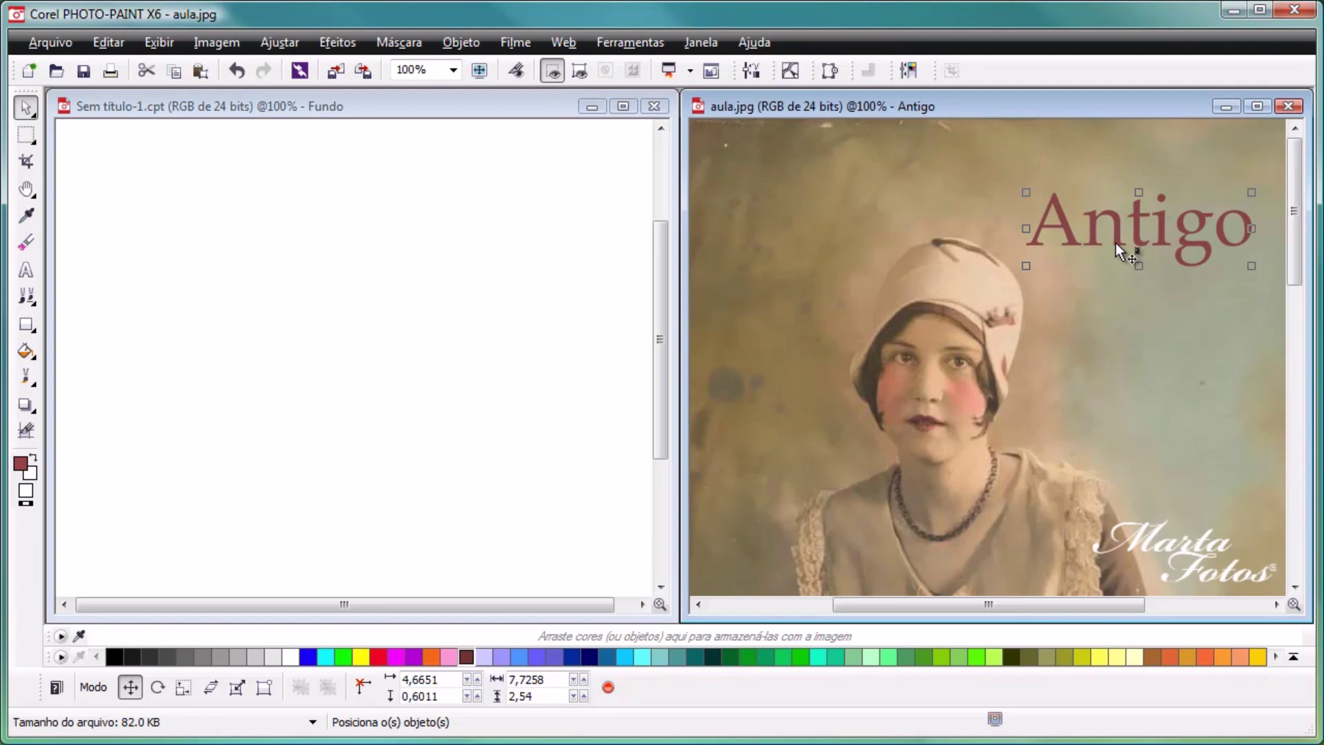
Step: Reopen the word "Antigo" on the photo for editing, select all of it and set its font size to 24 pt
left_click(26, 270)
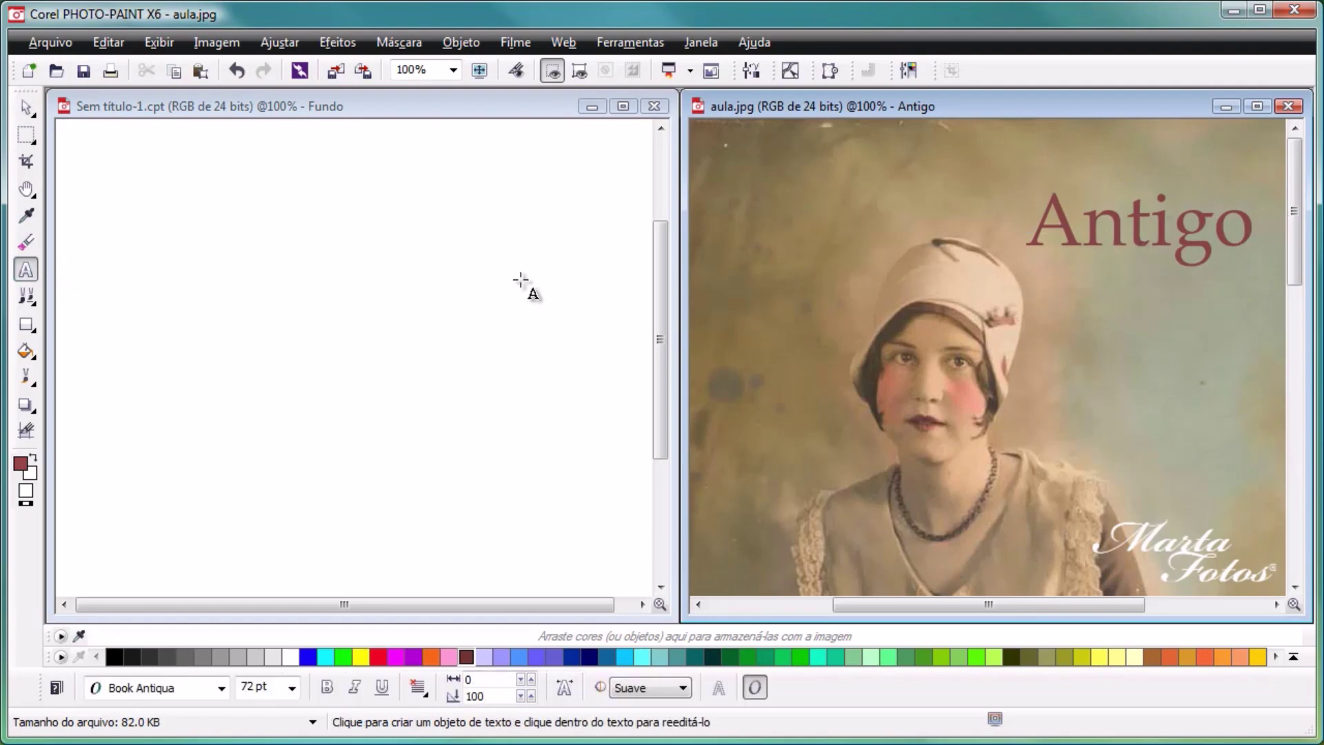
left_click(1185, 231)
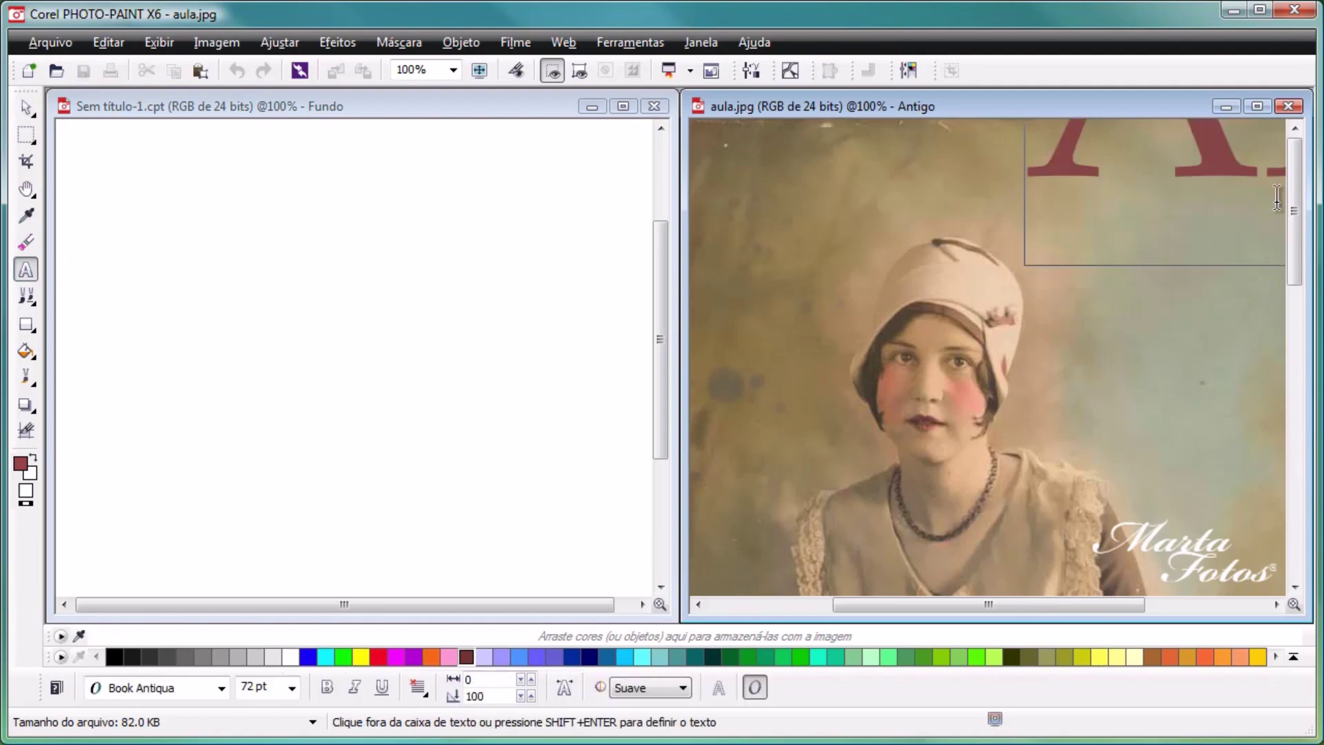
left_click_drag(1053, 146, 1126, 298)
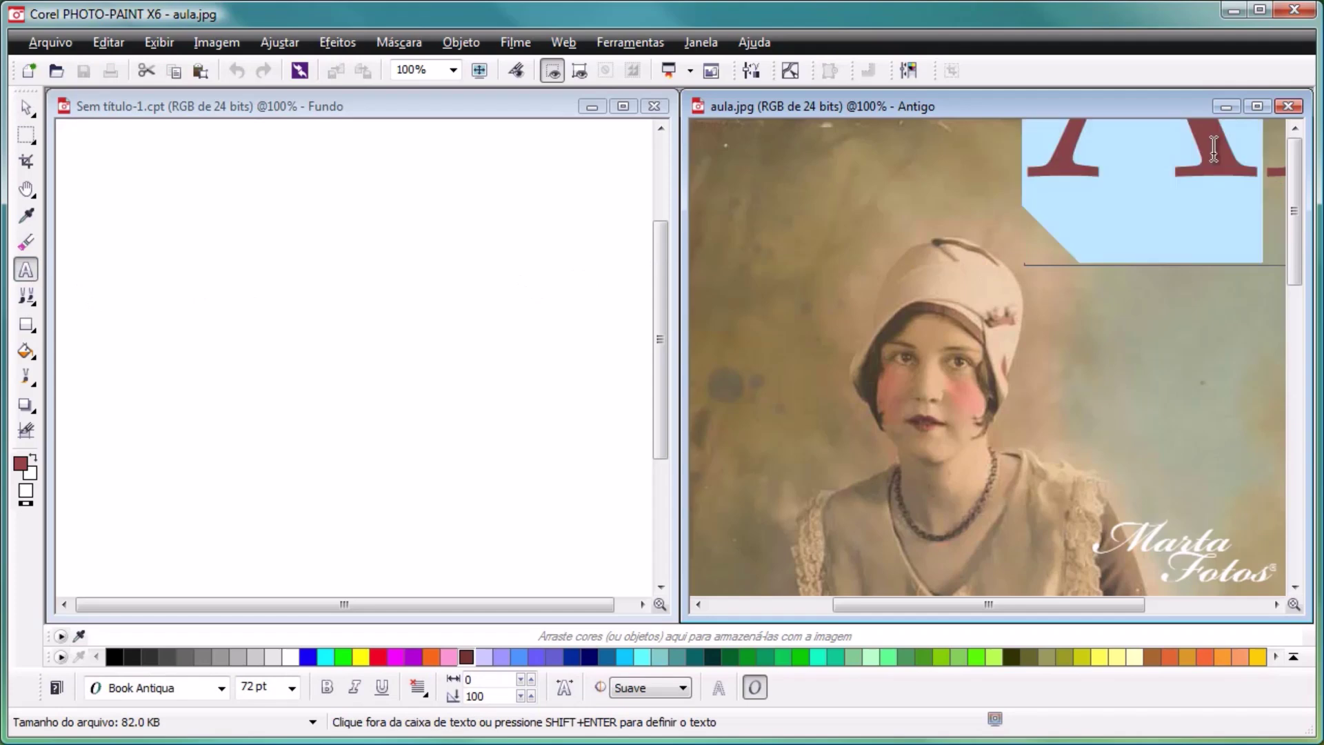
scroll(1127, 298, "down", 4)
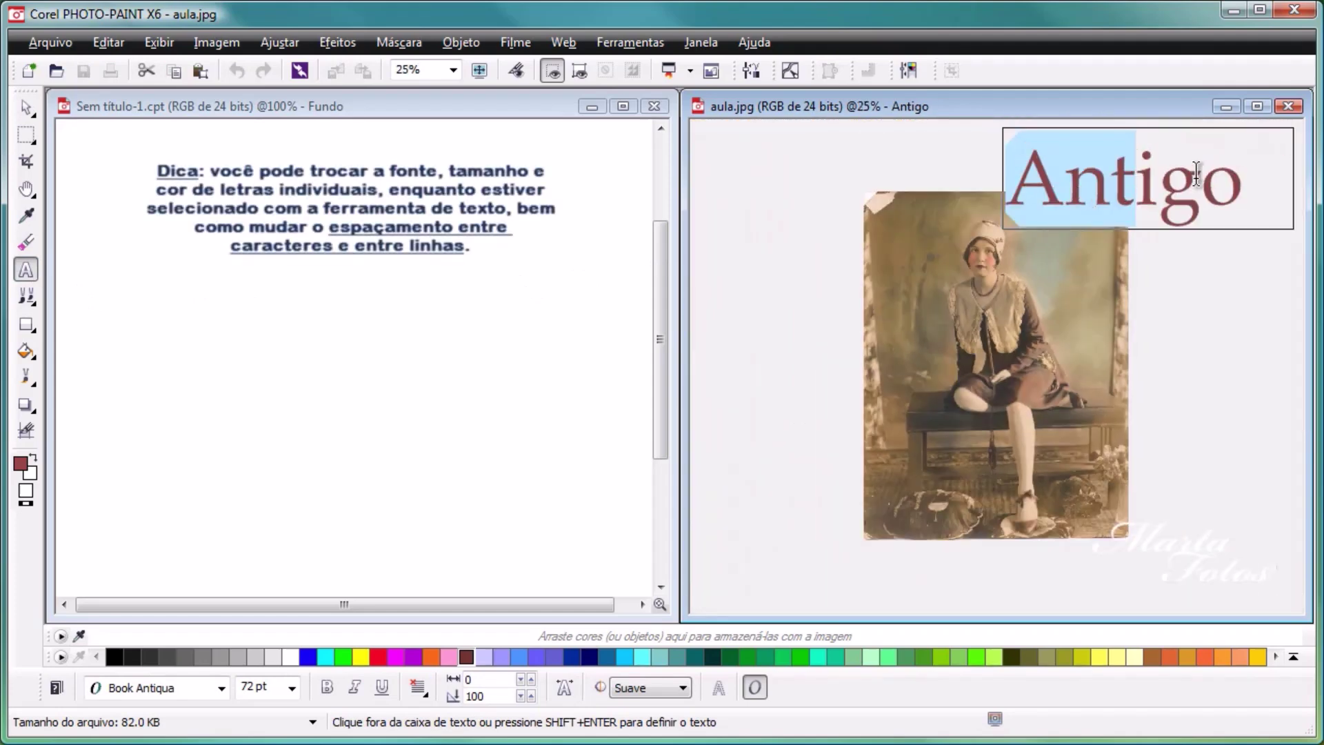
left_click_drag(1241, 187, 1025, 191)
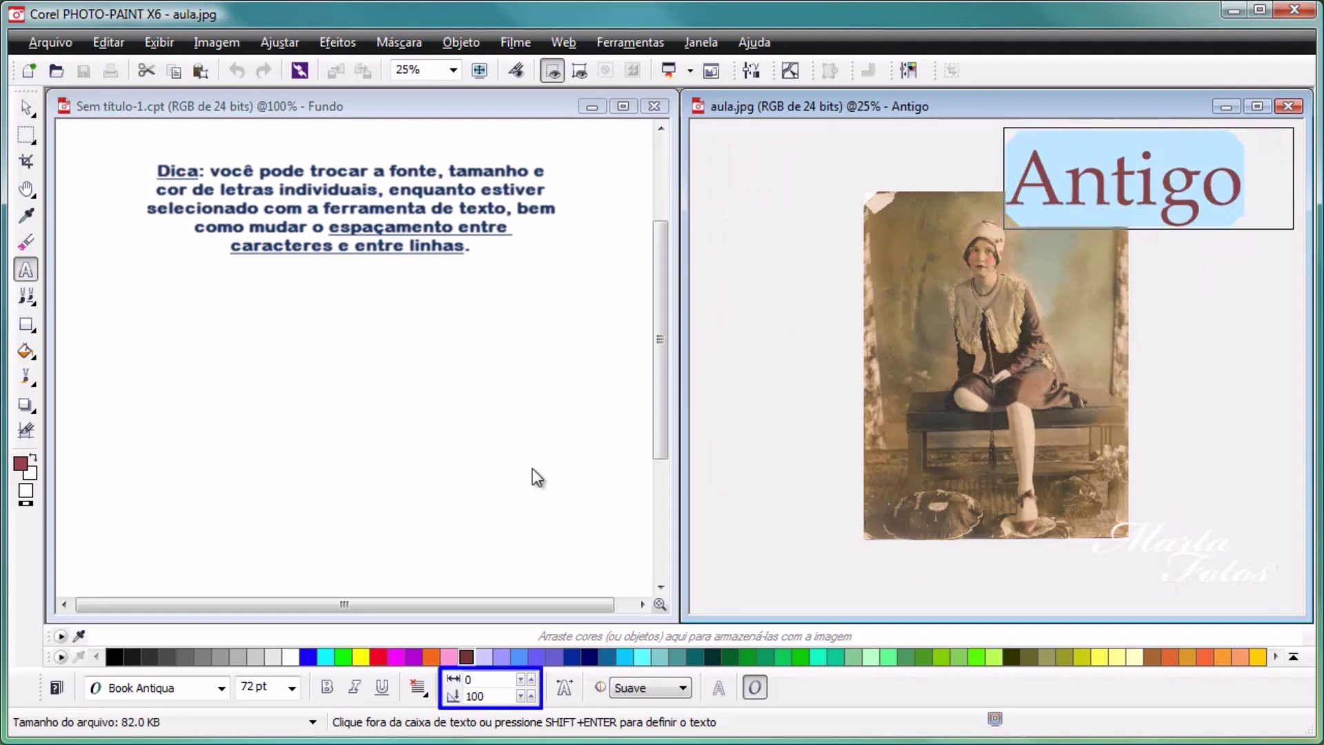
left_click(292, 688)
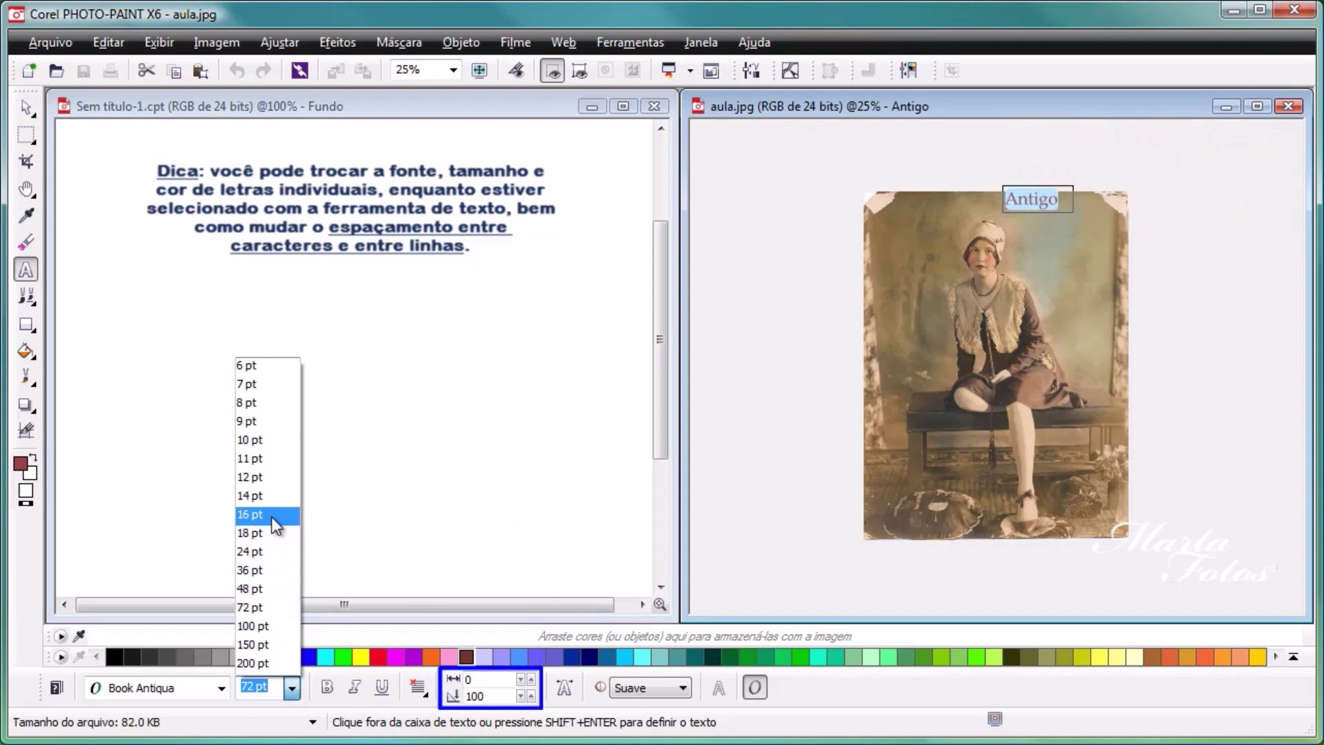
left_click(272, 553)
Step: Change the word "Antigo" to the Blackadder ITC font and move it down onto the background beside the woman's hat
left_click(222, 689)
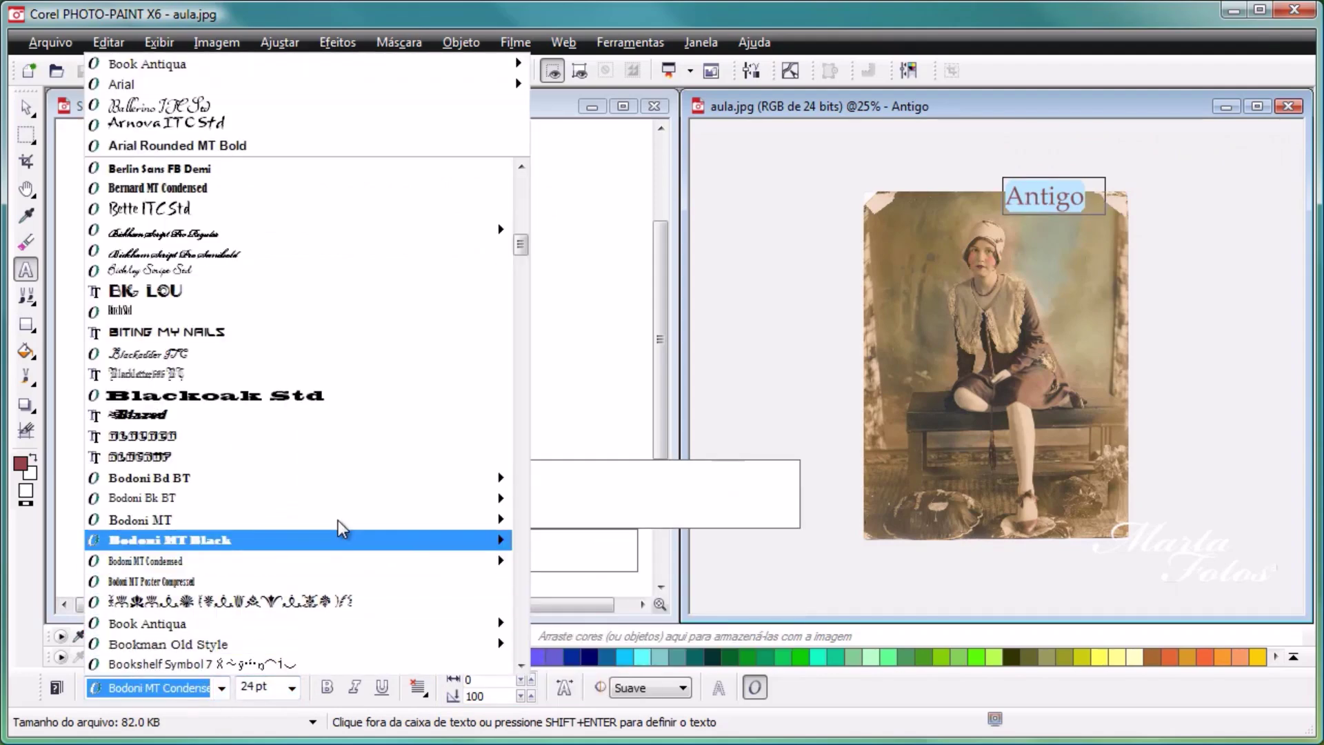
left_click(197, 354)
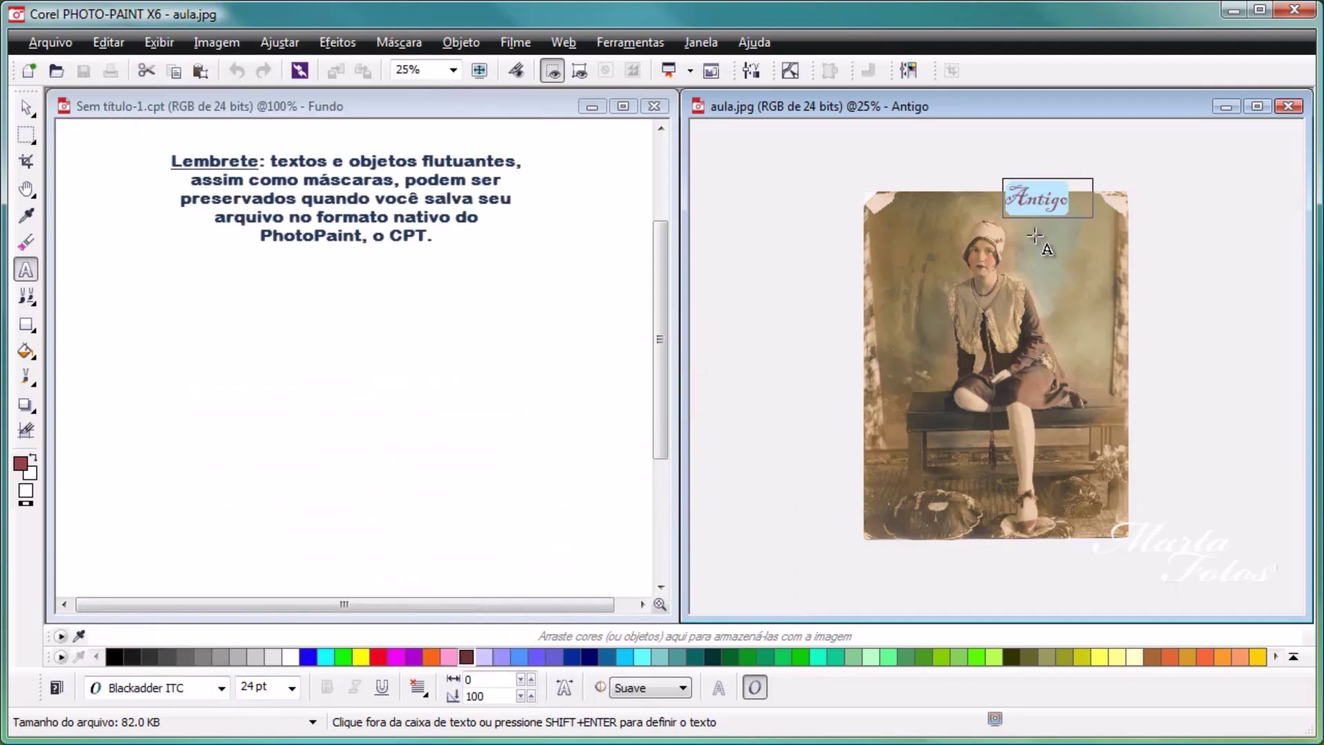
left_click(26, 107)
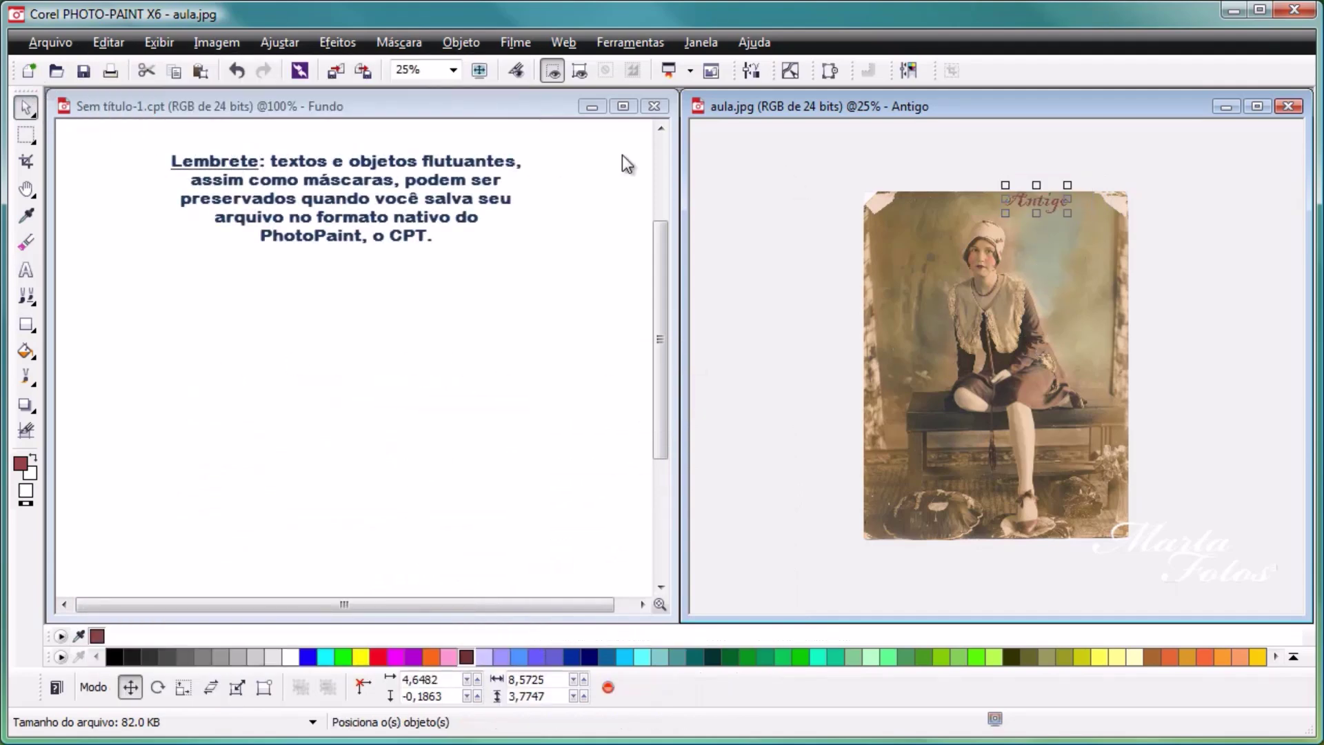
scroll(1017, 299, "up", 1)
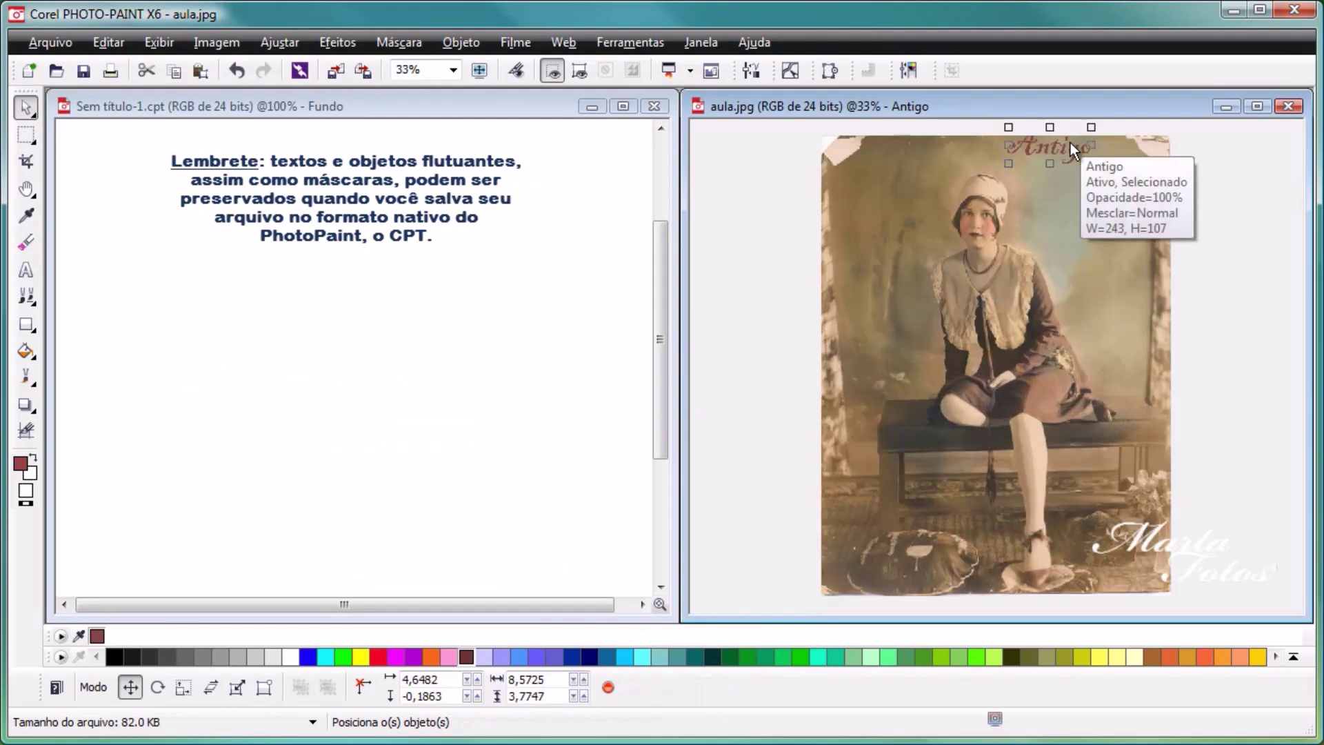
left_click_drag(1052, 152, 1075, 211)
scroll(1089, 307, "up", 2)
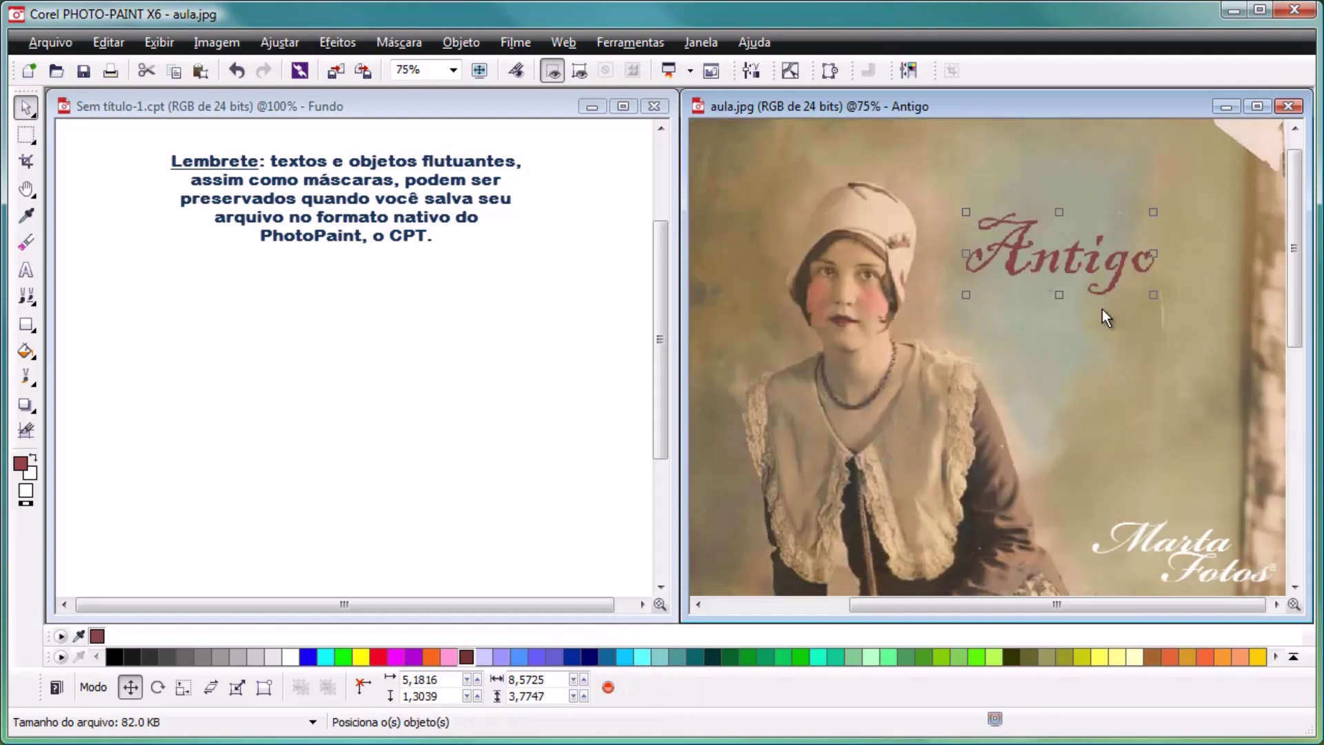
scroll(1102, 318, "up", 1)
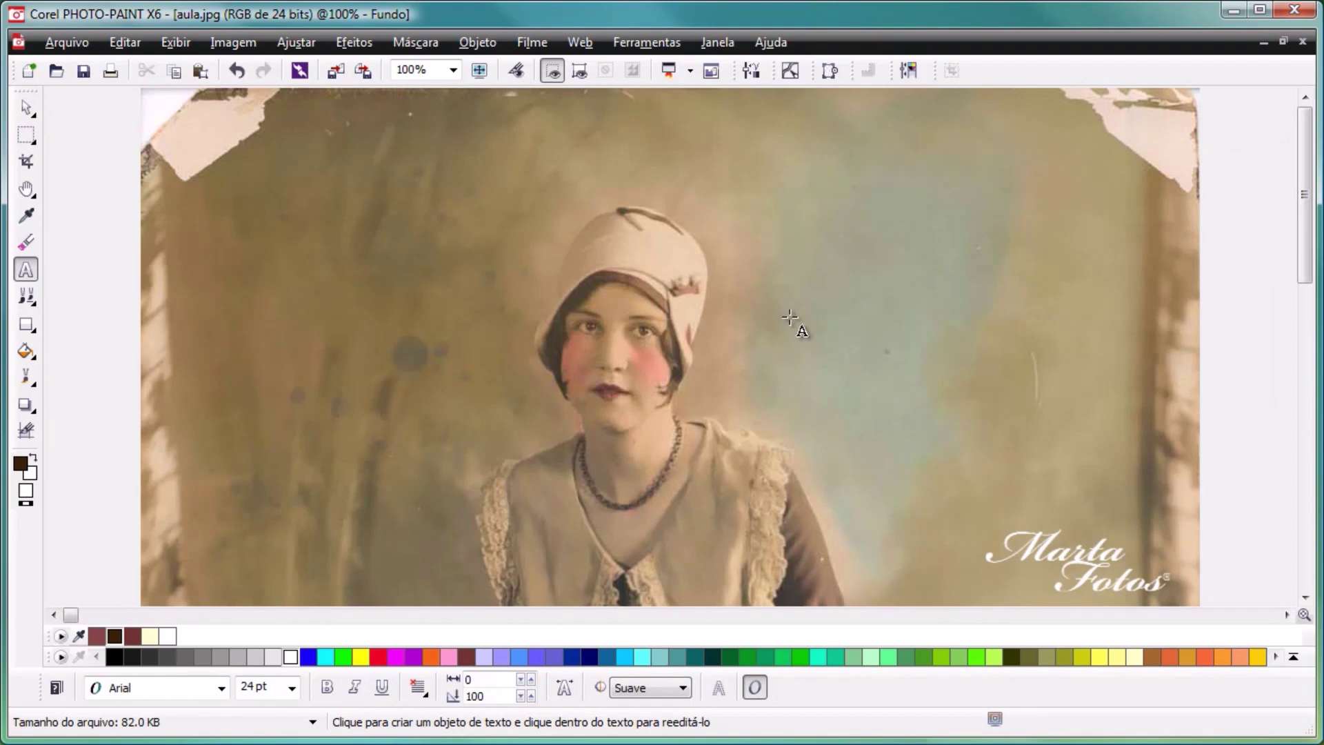
Step: Add the text "Retrato" in Arial 24 pt beside the woman's hat and move it slightly left and down
left_click(790, 317)
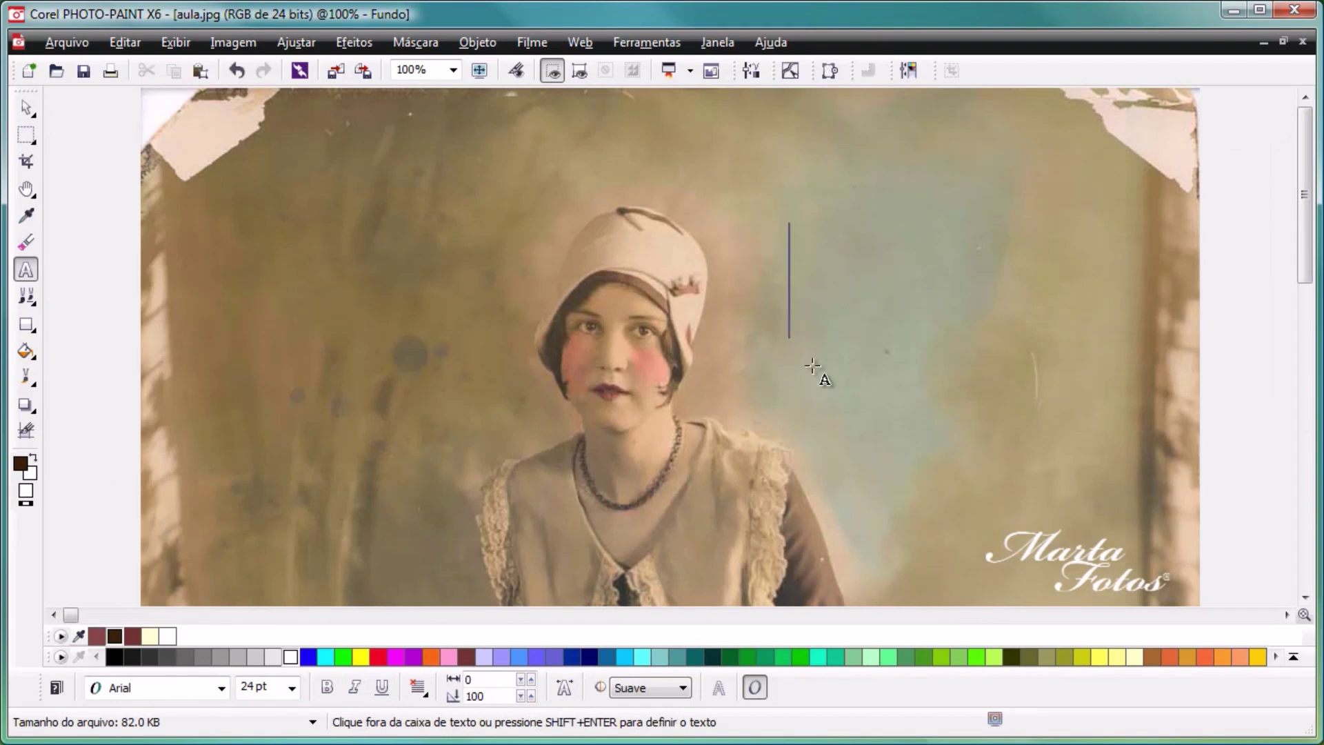
type("Retrato")
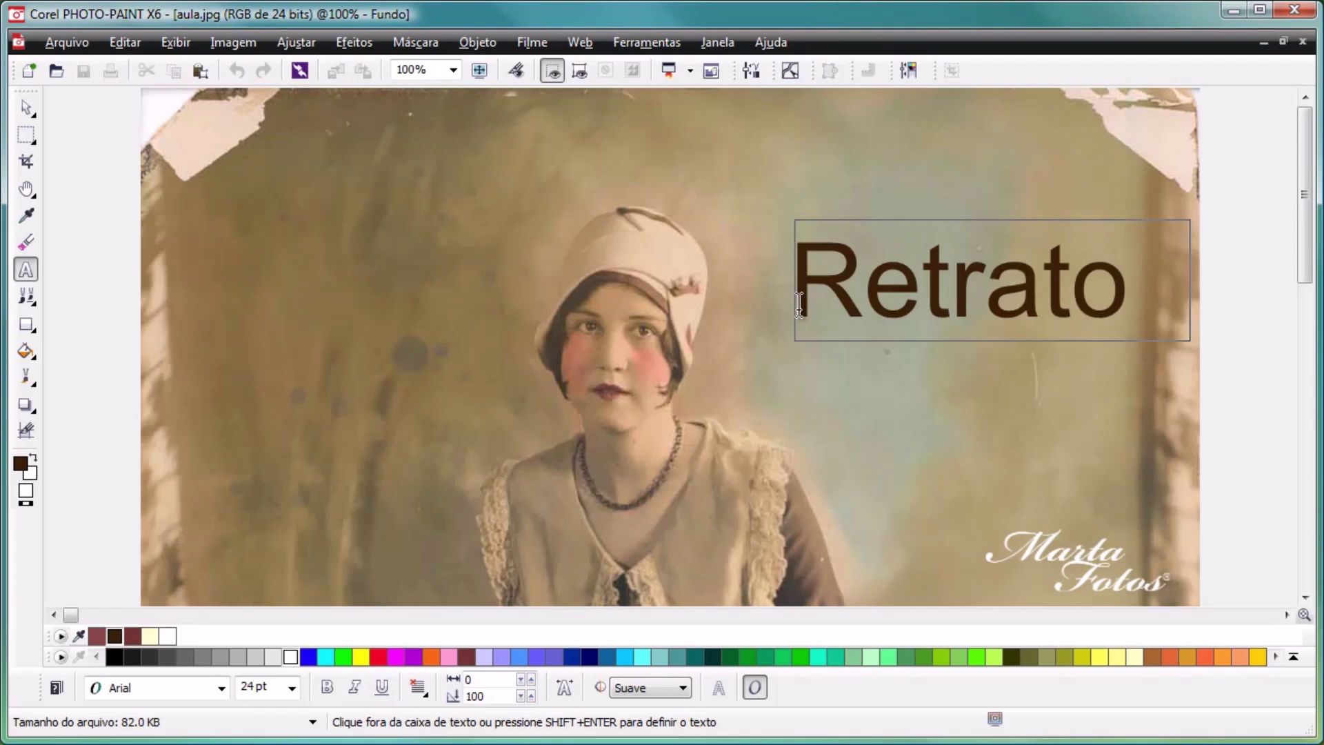
left_click(29, 108)
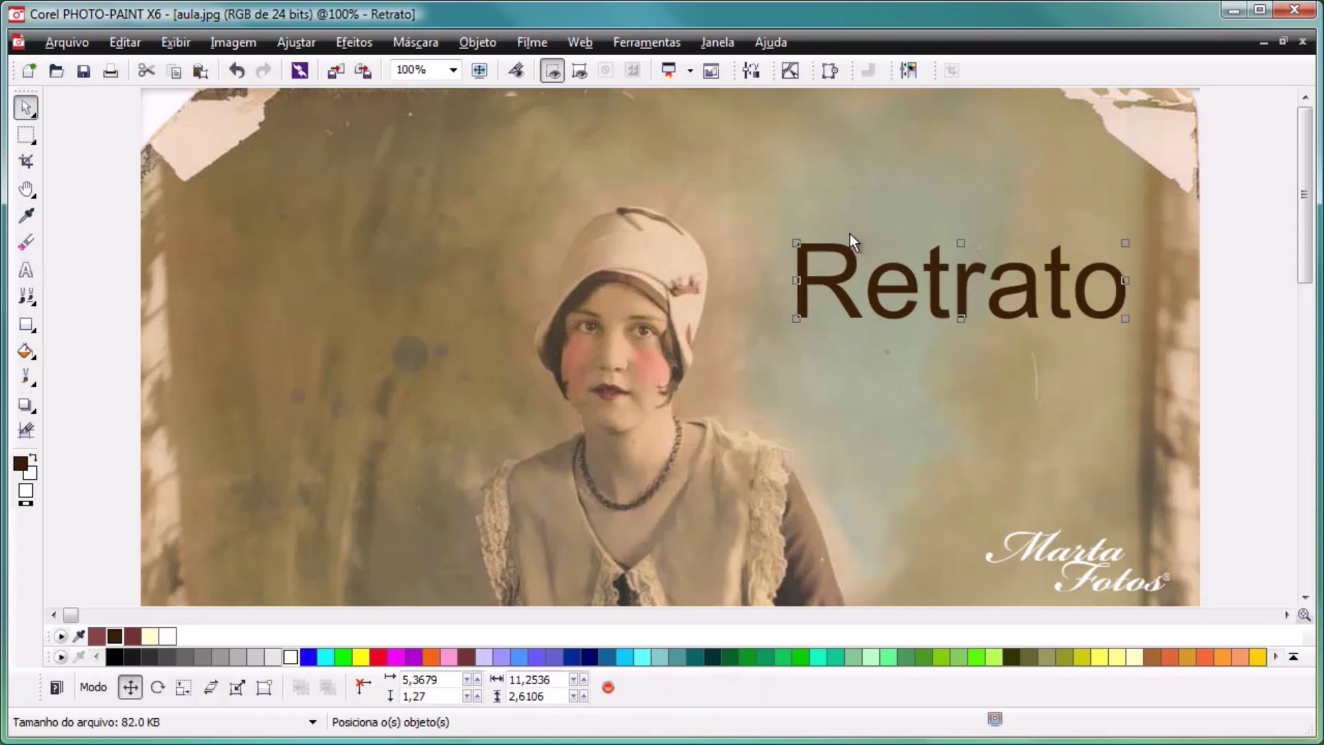
left_click_drag(894, 319, 850, 373)
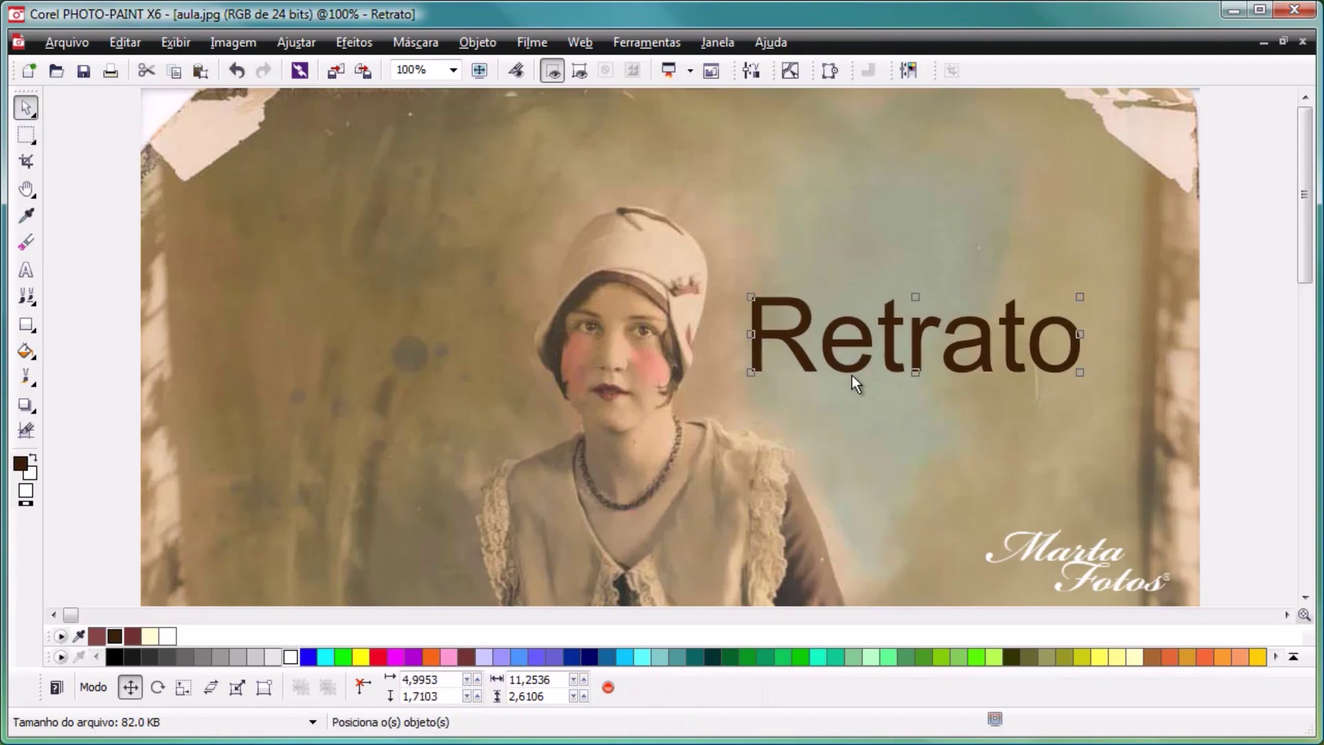
Step: Select the whole word "Retrato" for editing, set its size to 18 pt and colour it dark reddish brown from the palette
left_click(26, 272)
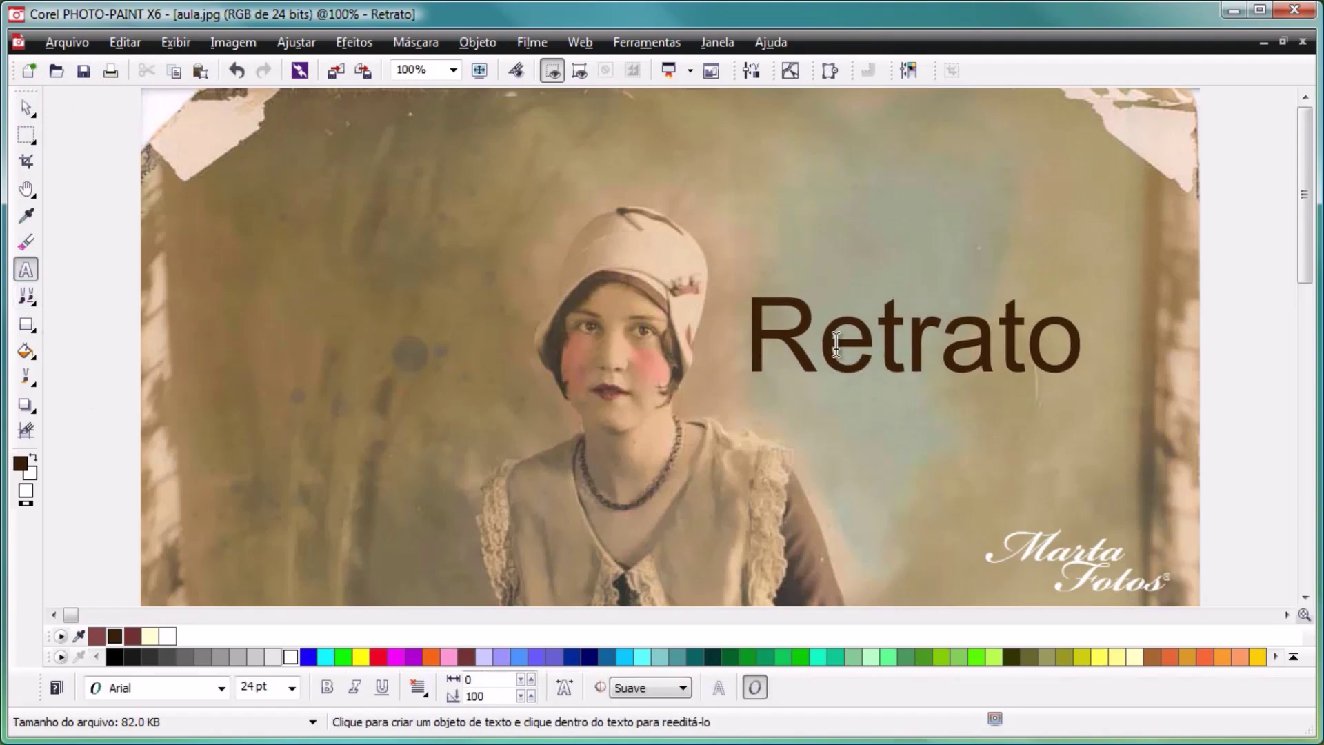
left_click(994, 338)
left_click_drag(1080, 337, 743, 338)
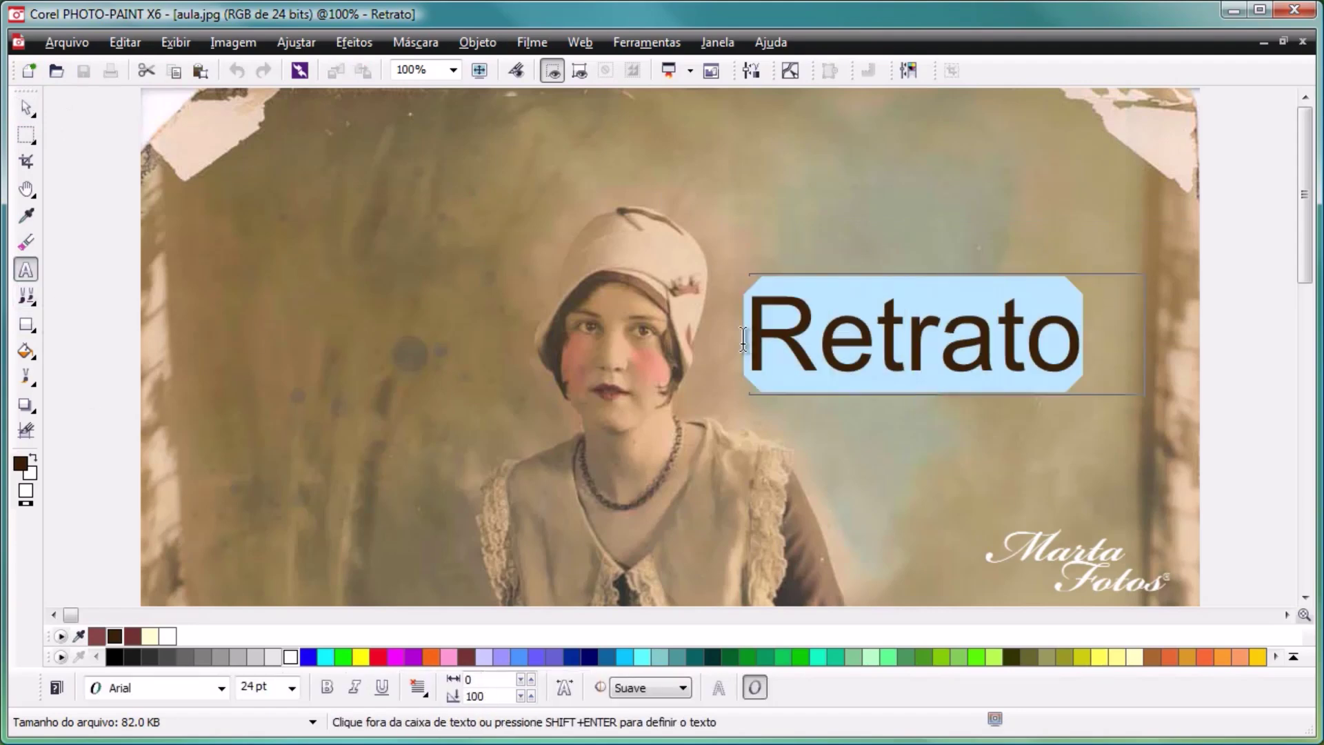
left_click(292, 688)
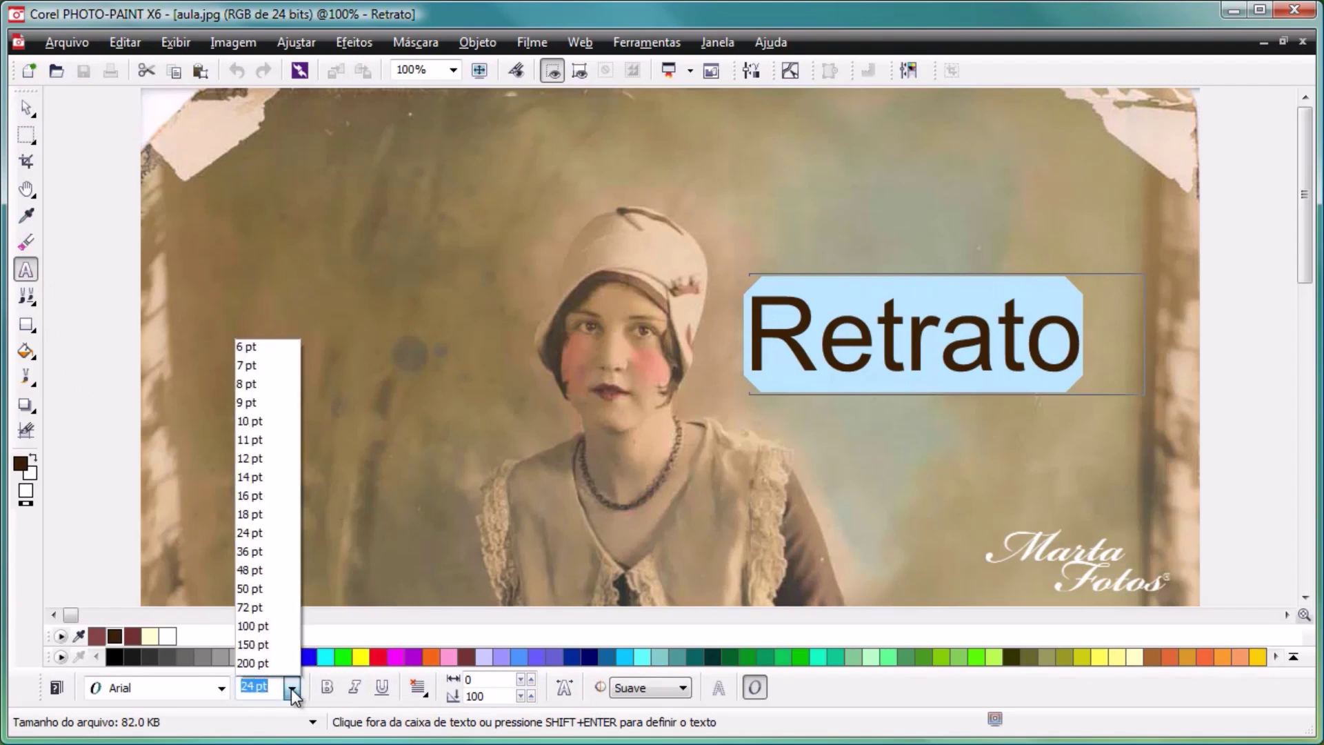
left_click(263, 516)
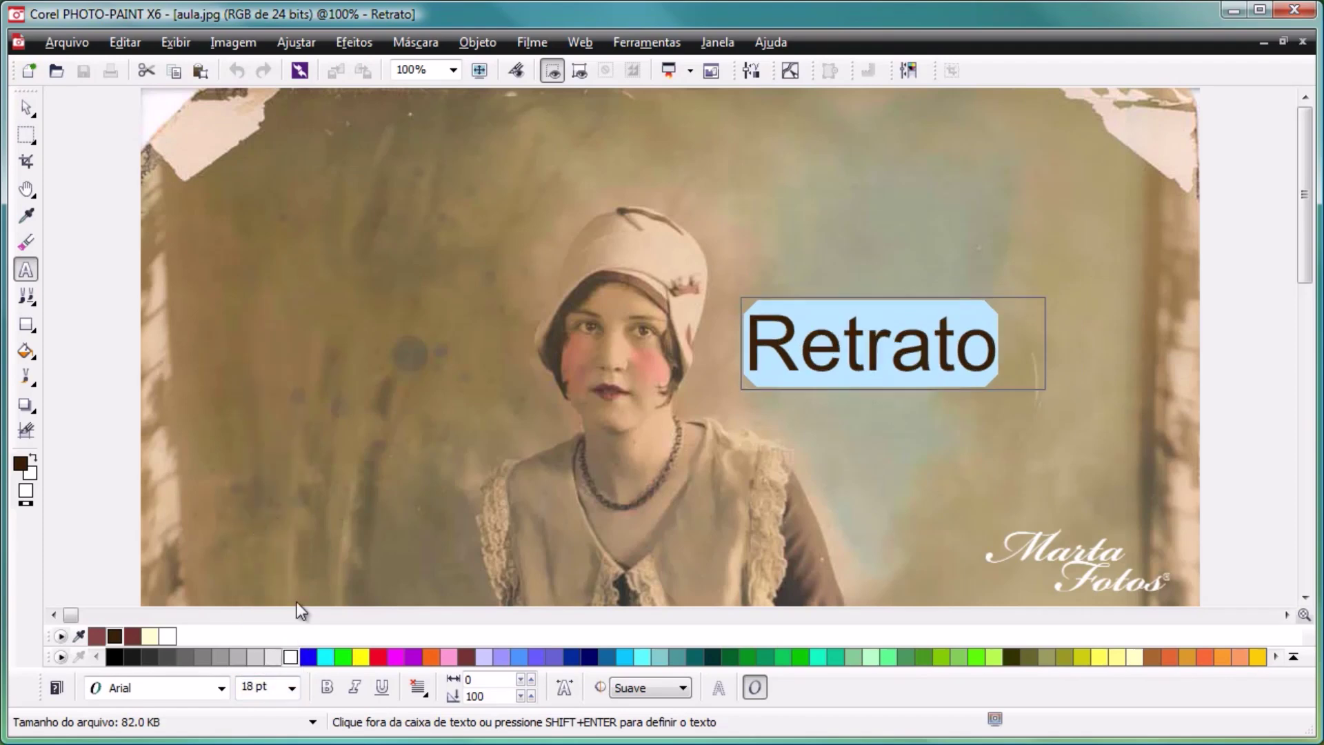
left_click(468, 656)
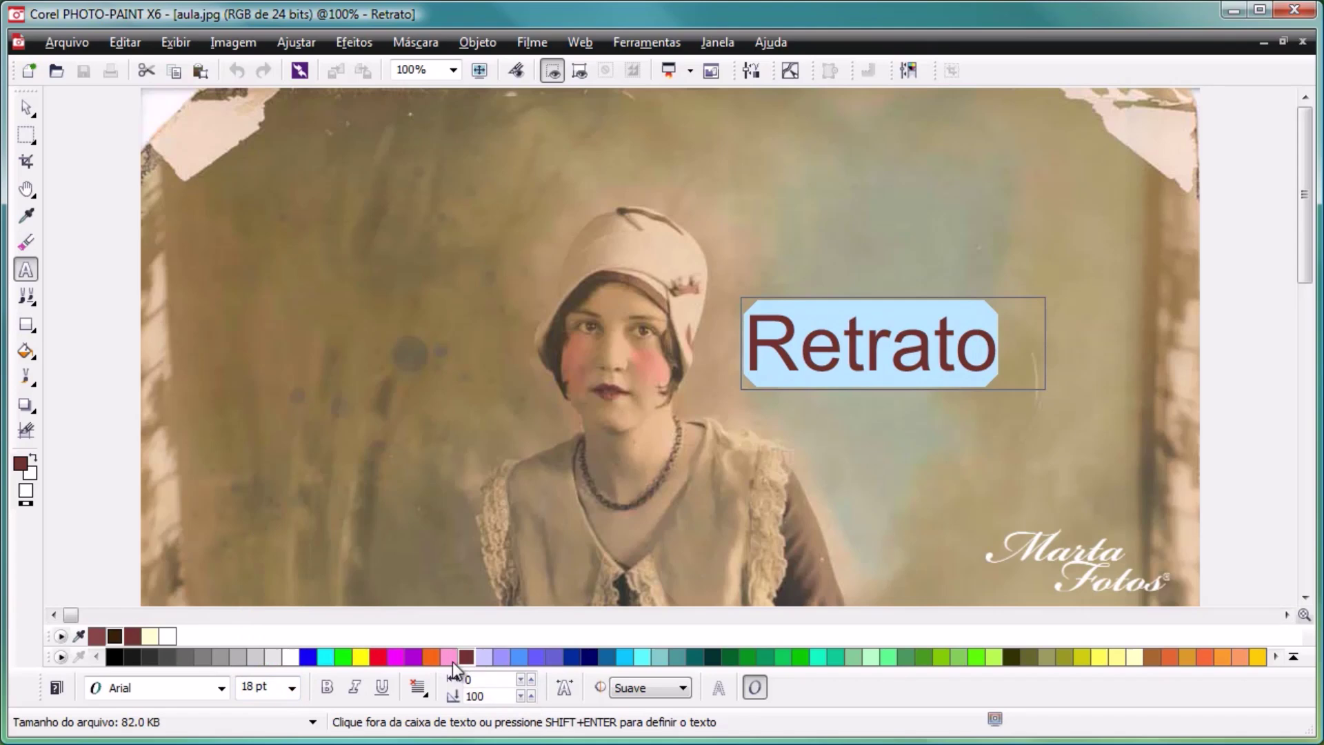
Step: Change the font of "Retrato" to ChopinScript and move the finished word slightly up and right
left_click(222, 688)
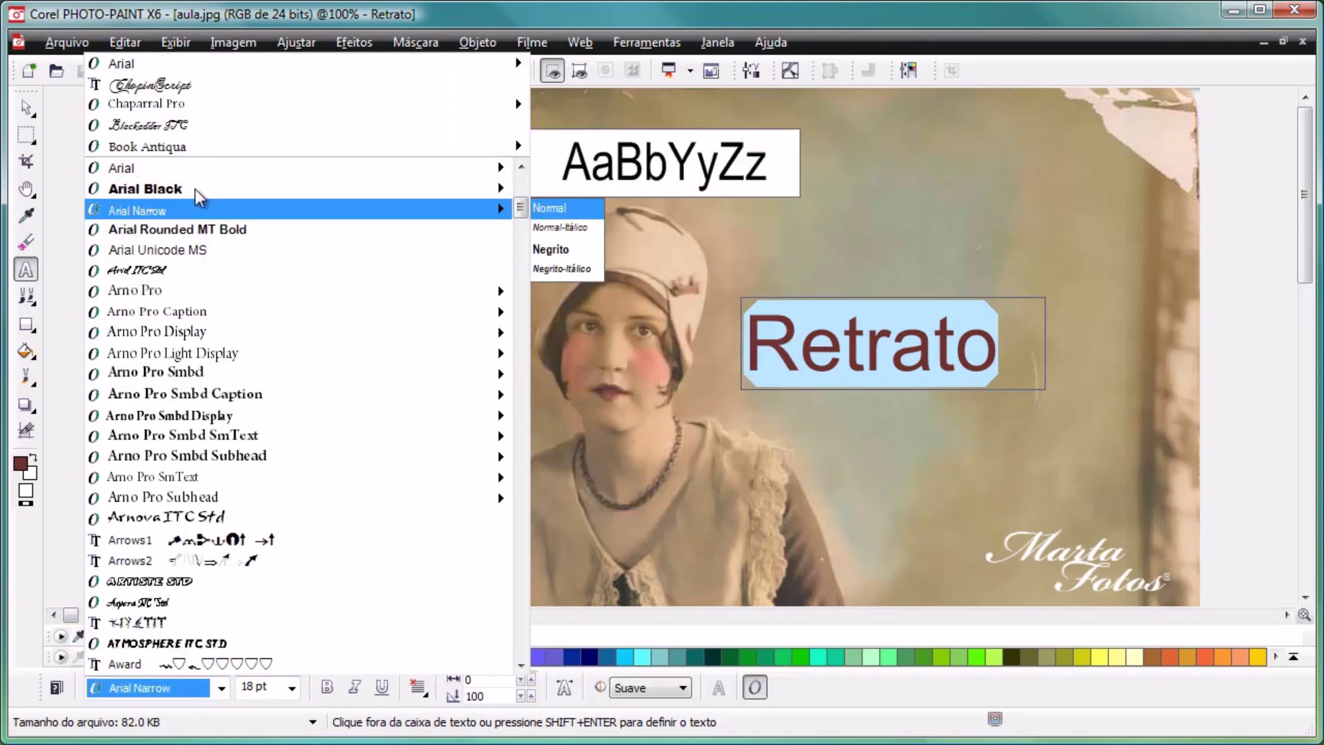
left_click(193, 90)
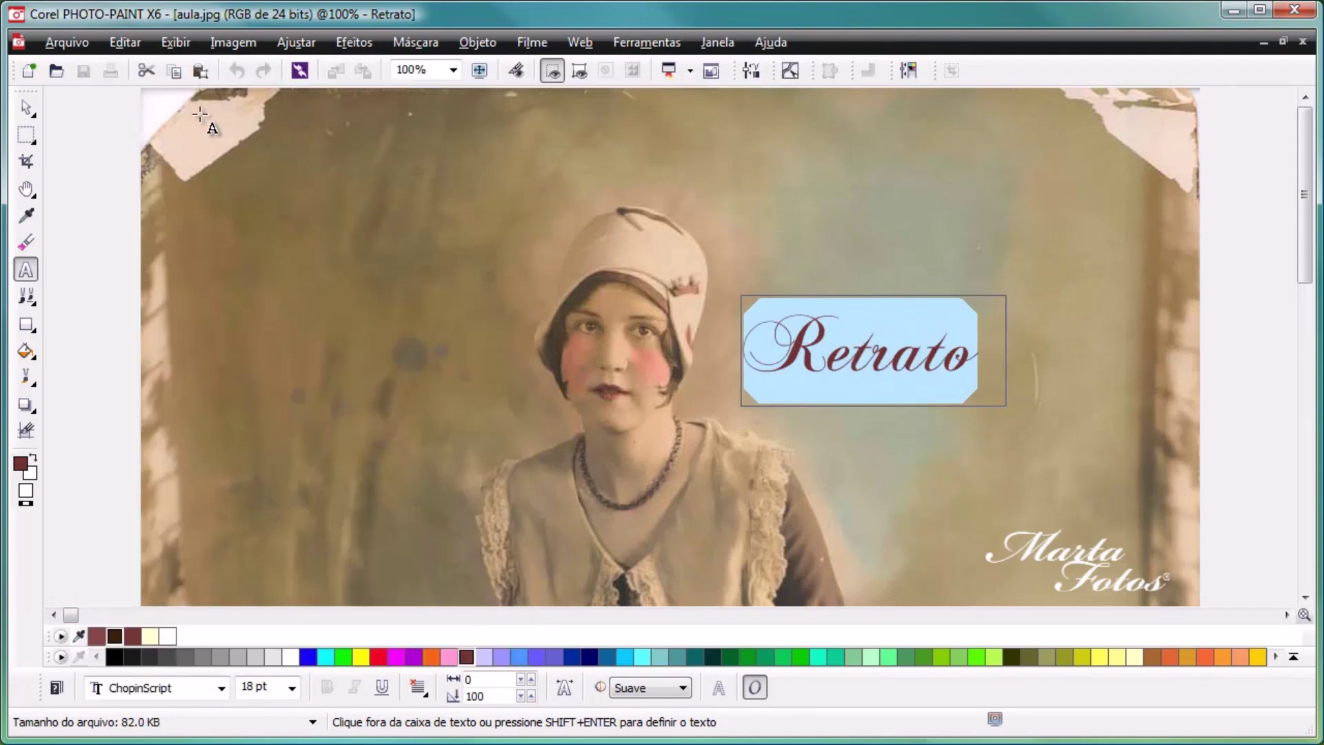
left_click(26, 108)
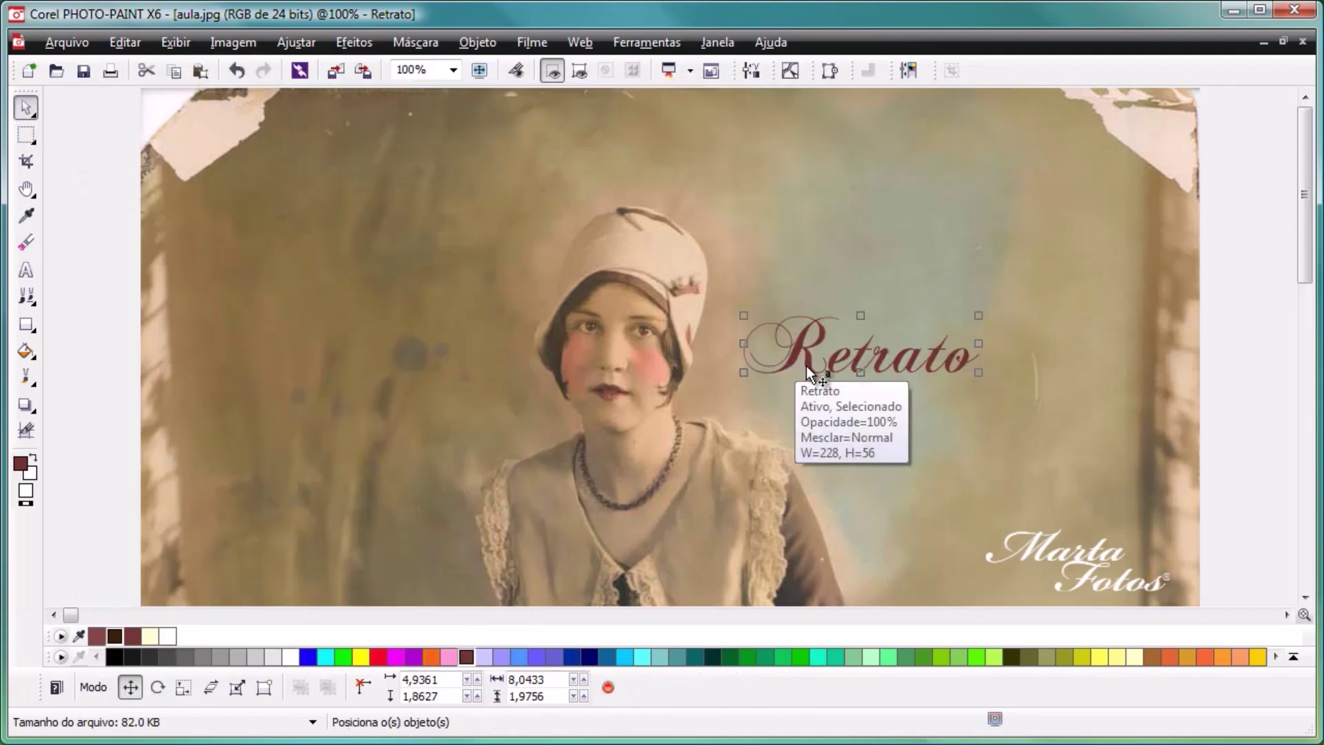
left_click_drag(813, 367, 827, 337)
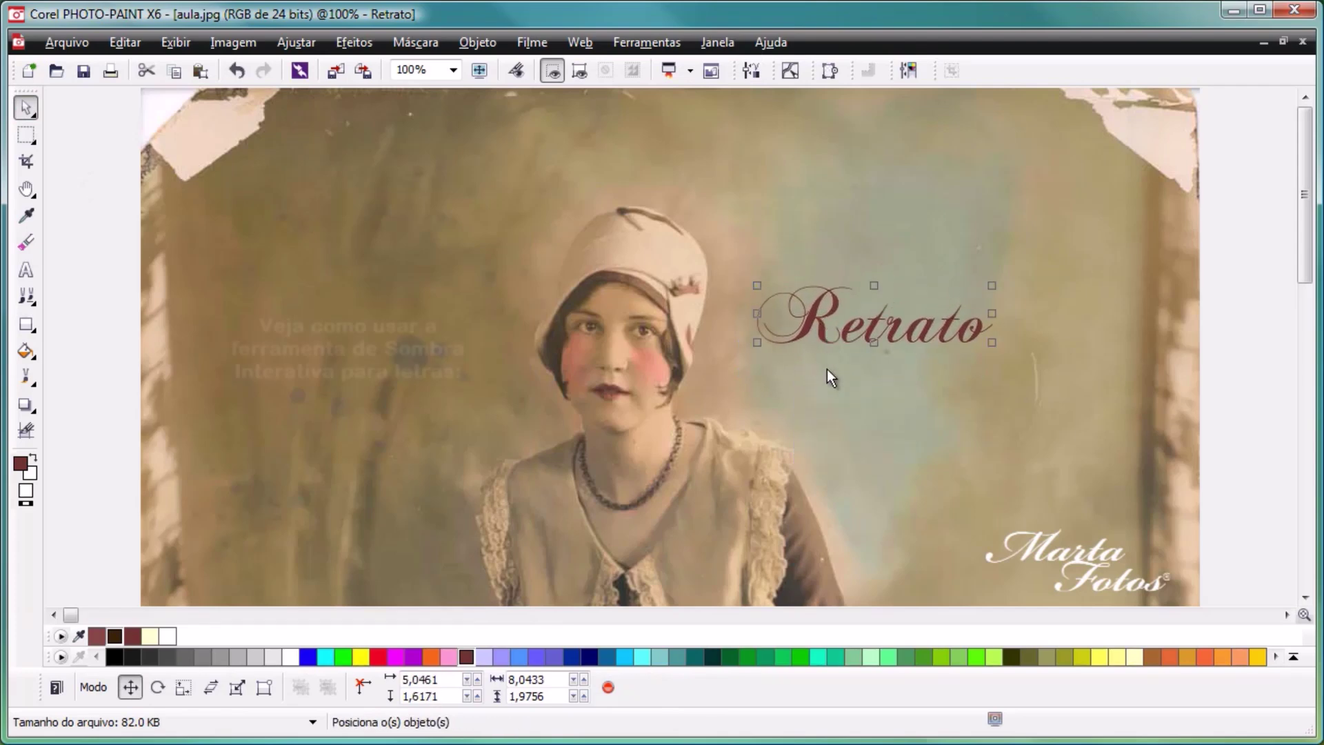
Step: Add an interactive drop shadow to the word "Retrato" and apply the first "Fechamento abrupto" shadow preset to it
left_click(25, 405)
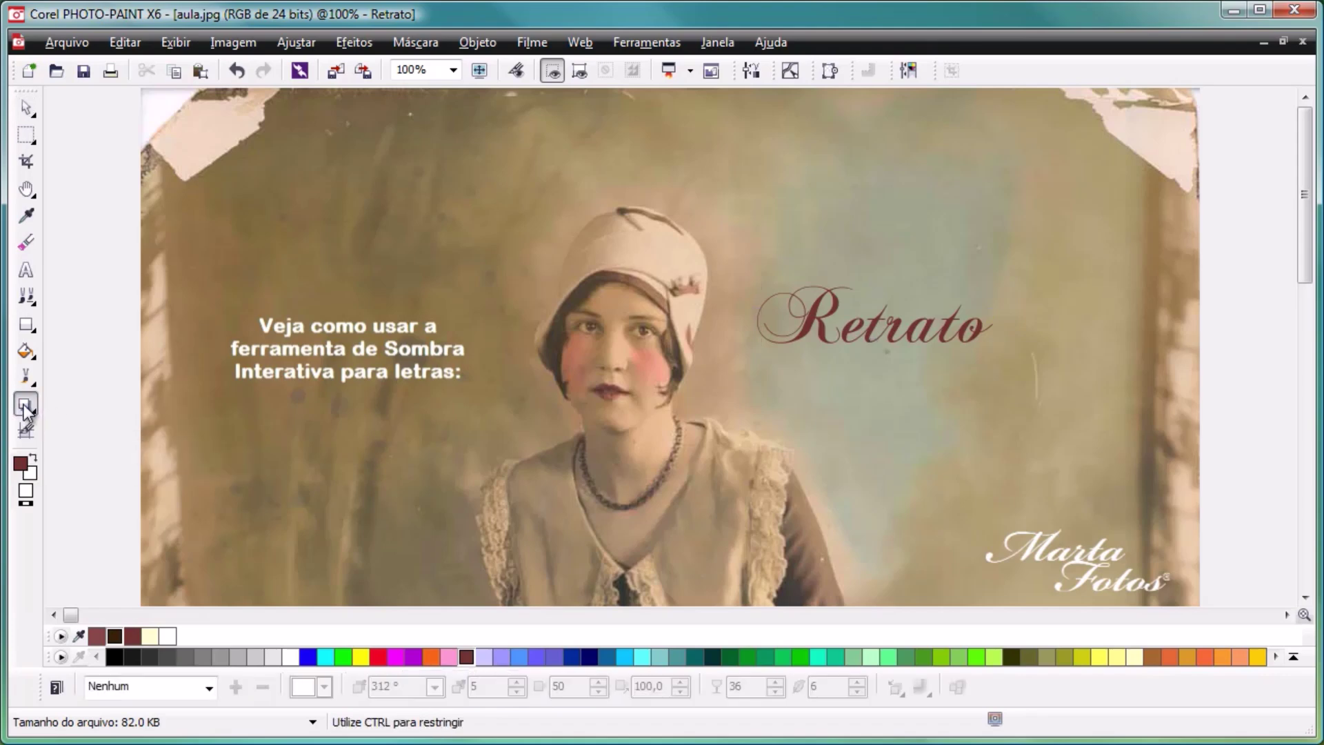
left_click_drag(860, 319, 879, 345)
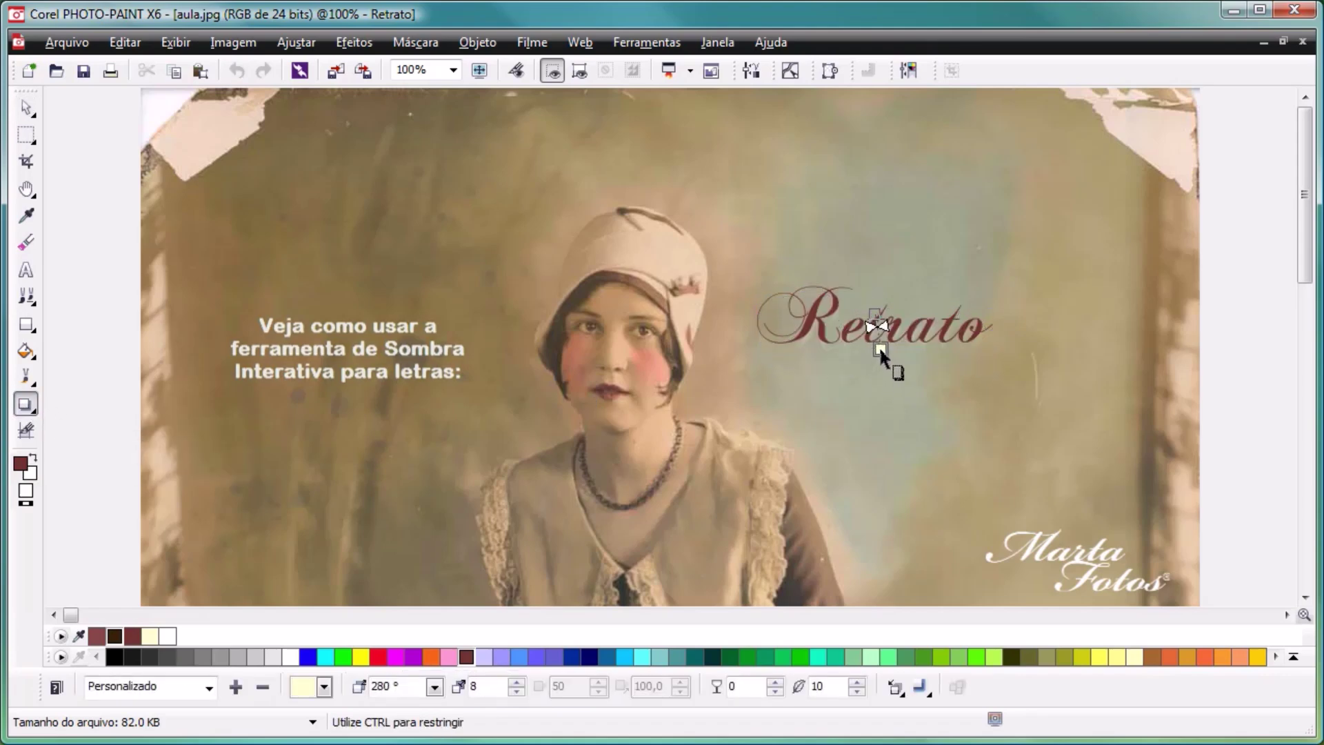
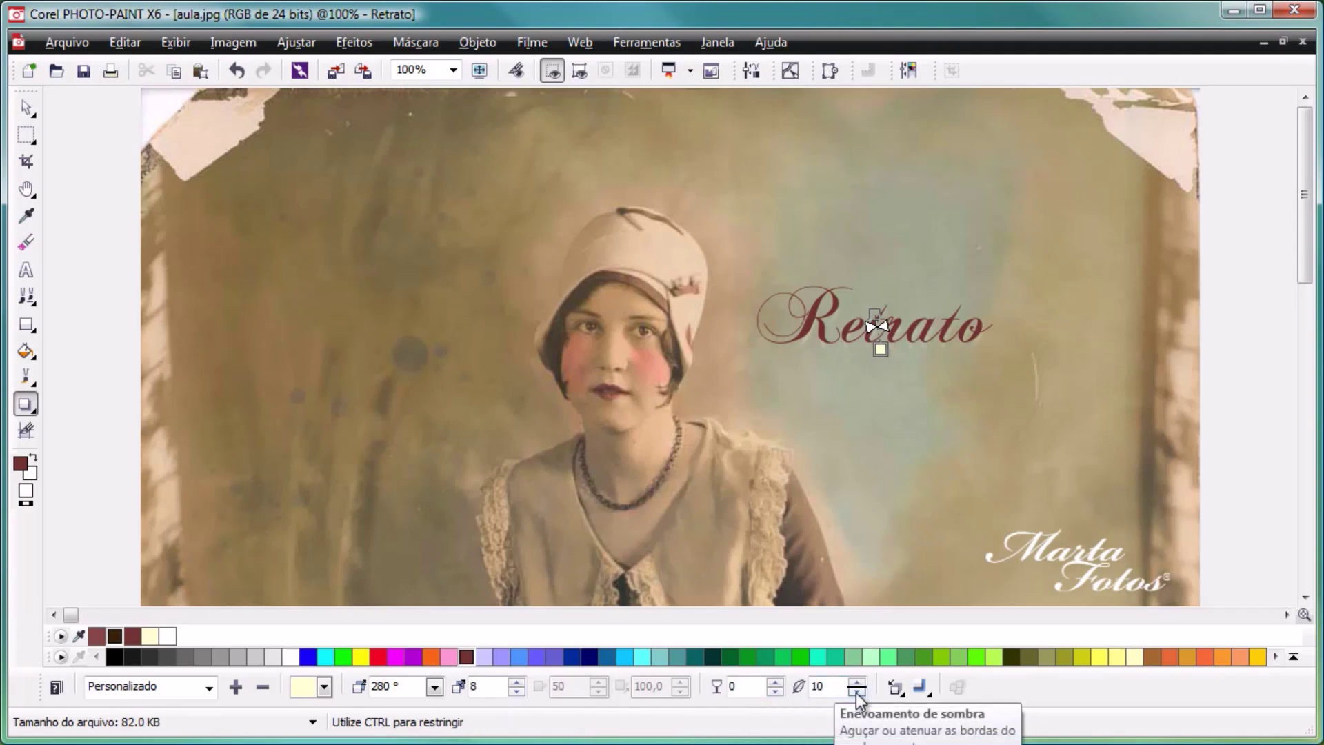
left_click(209, 687)
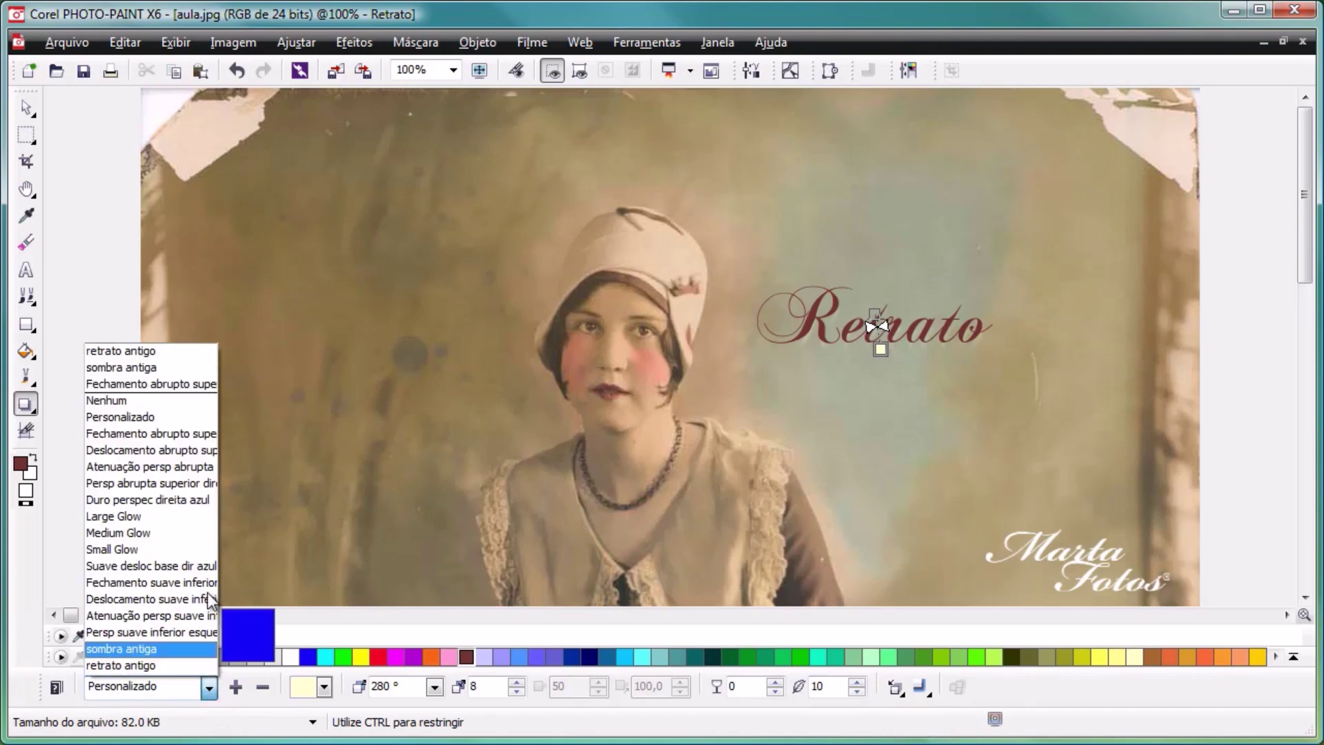
left_click(205, 436)
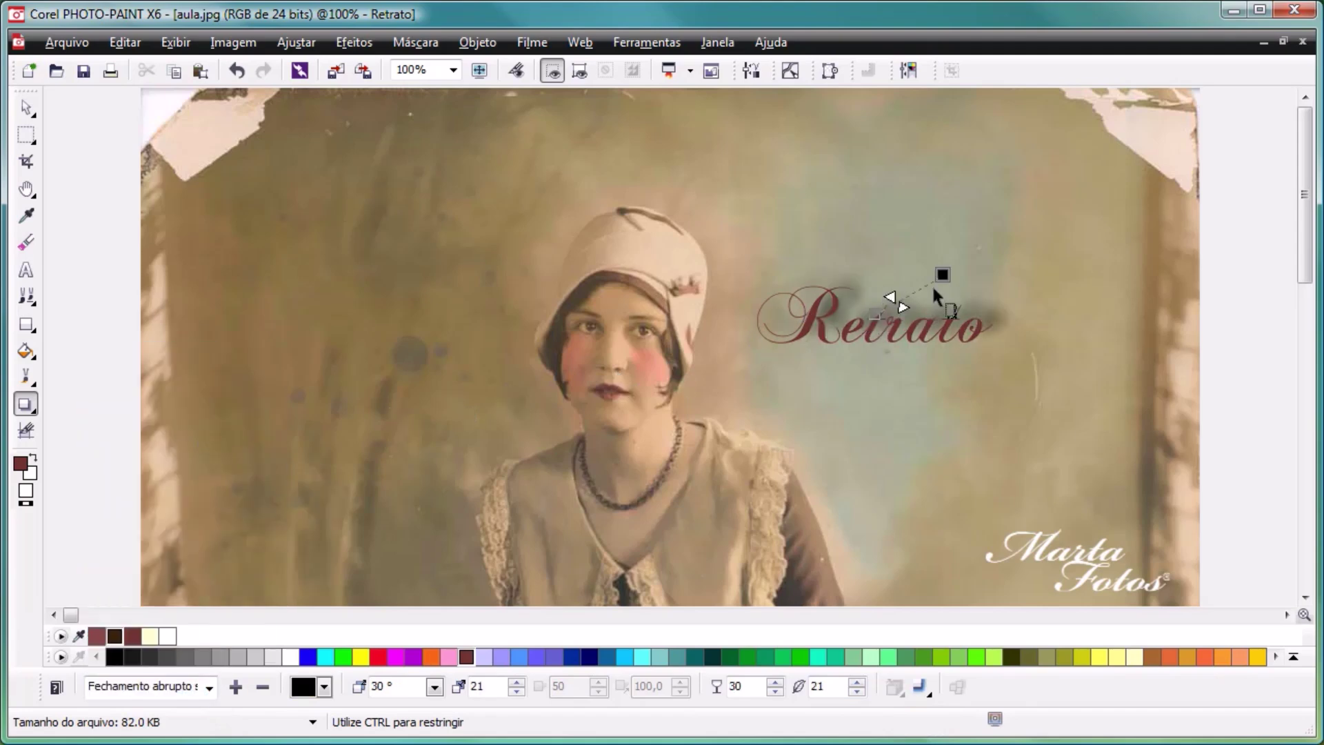
Step: Redirect the word's shadow down and right to 297° at a distance of 3, and set its feather to 9
left_click_drag(940, 274, 901, 349)
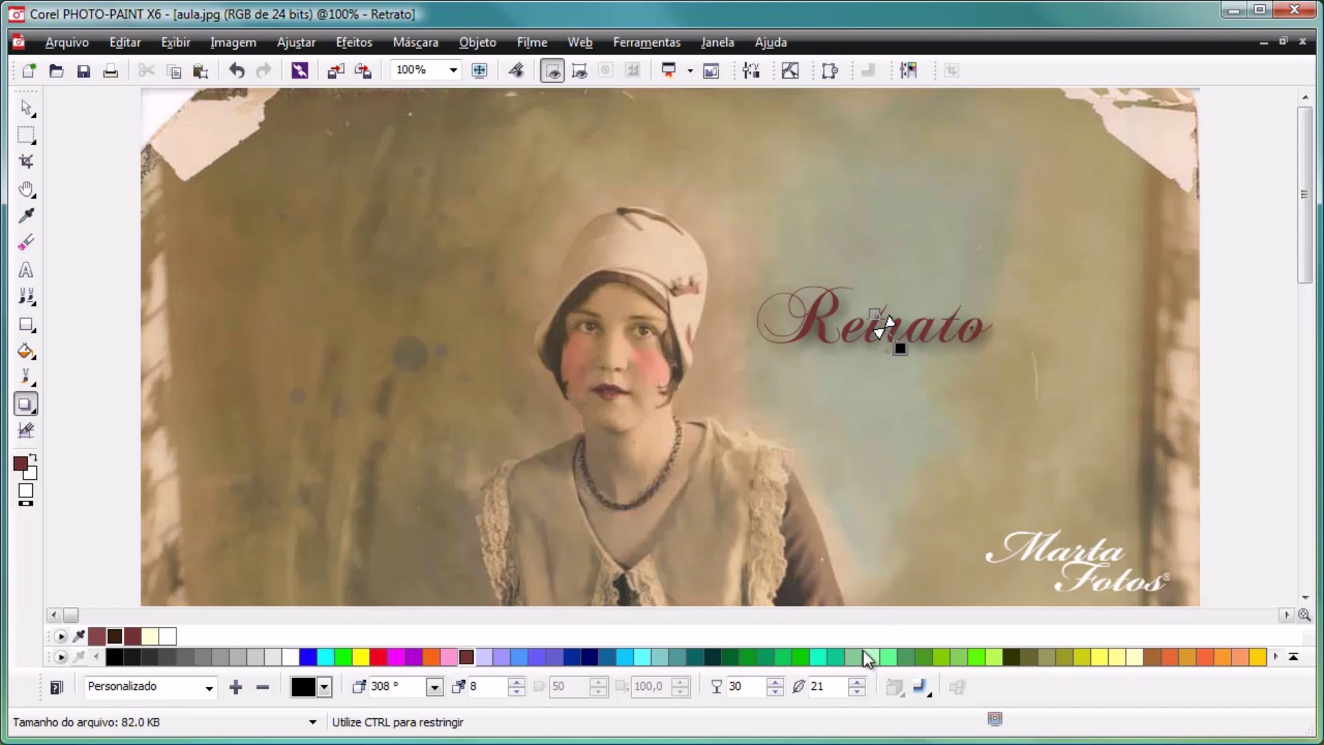
left_click_drag(856, 686, 855, 696)
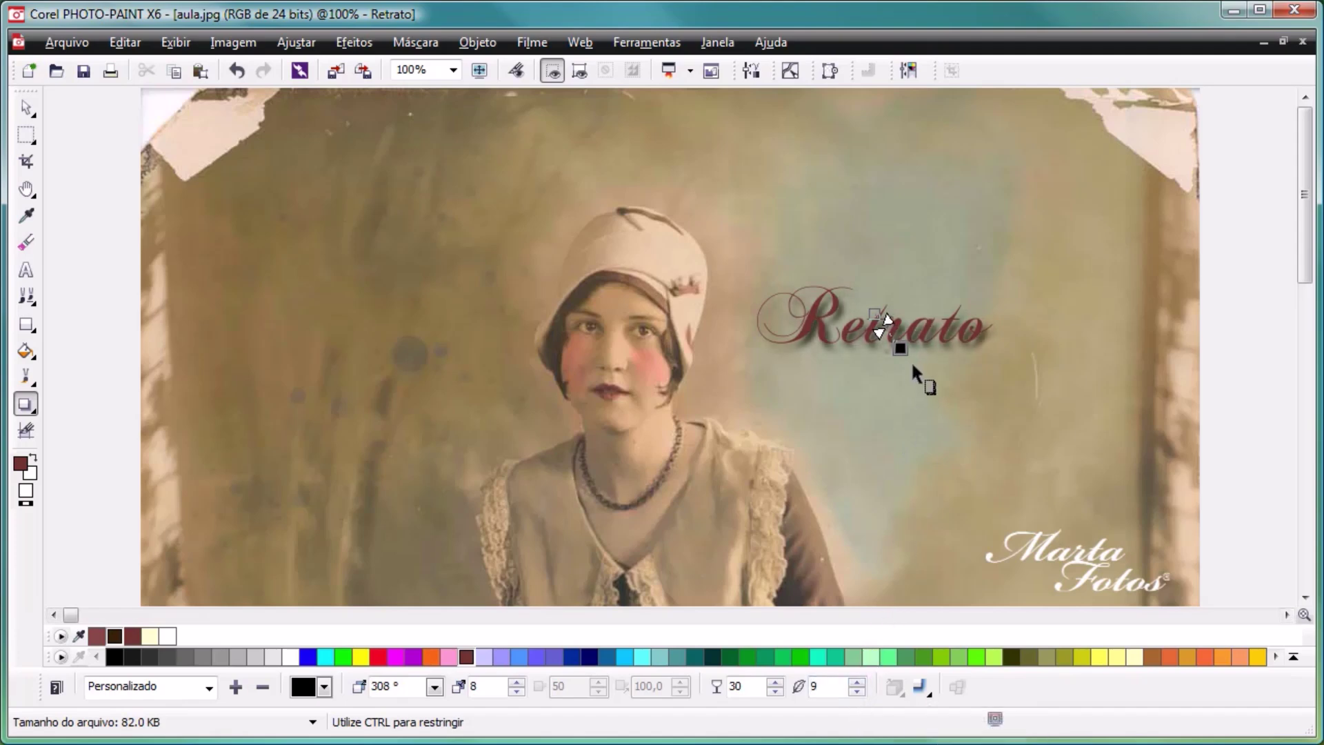
left_click_drag(901, 349, 888, 343)
Step: Set the shadow colour by sampling the dark grey-brown of the woman's sleeve in the photo
left_click(323, 686)
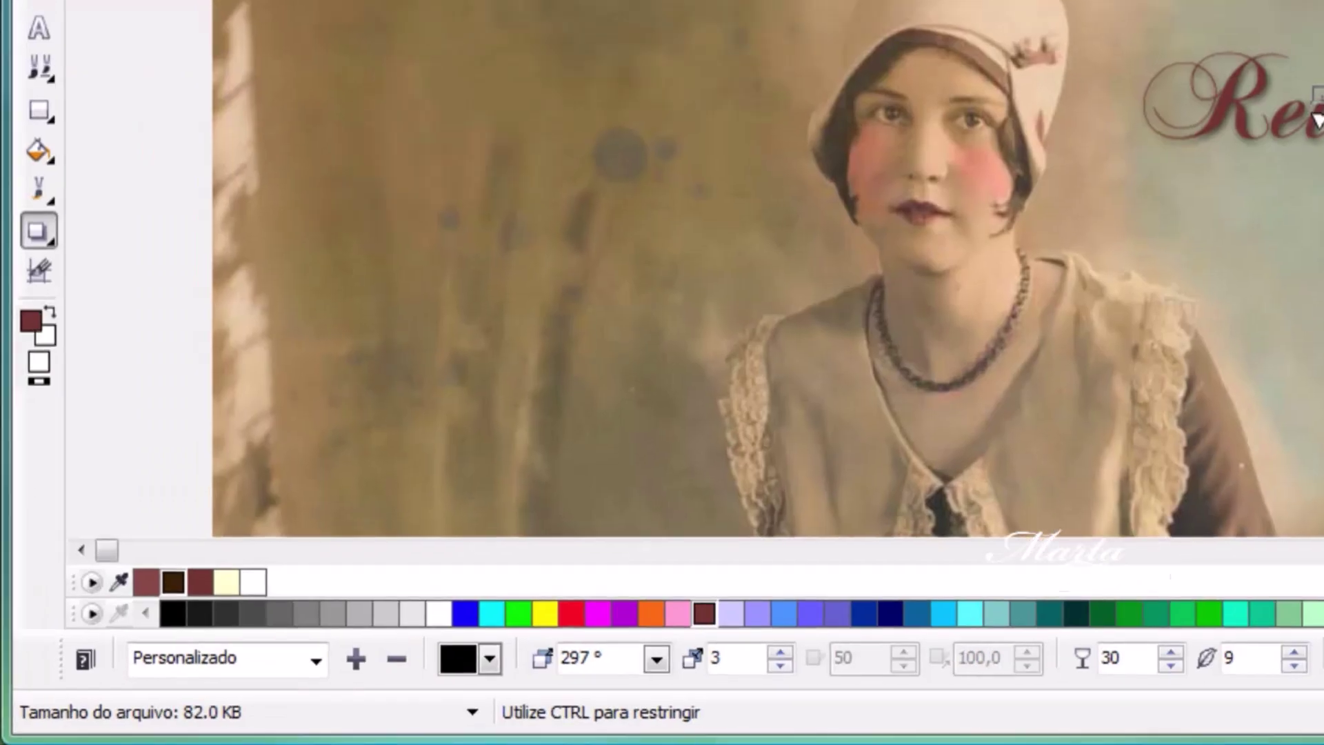
left_click(505, 608)
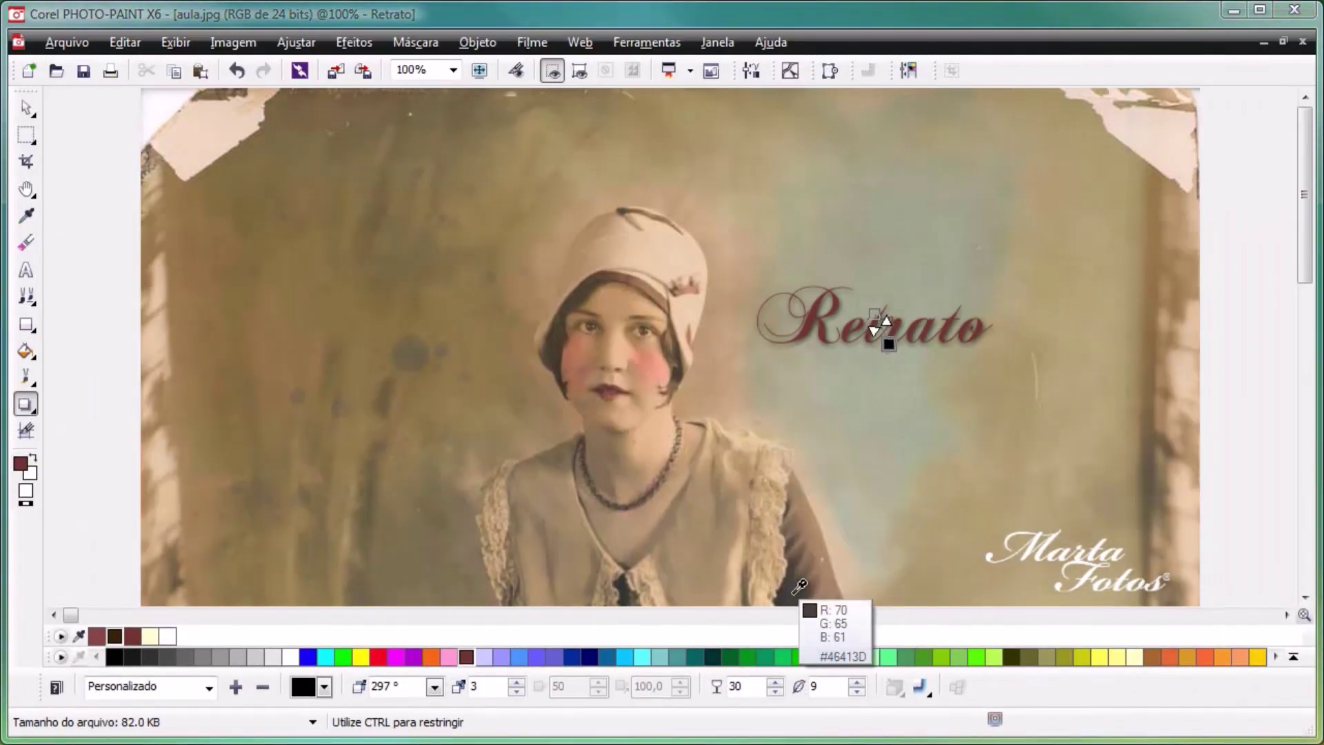
left_click(794, 592)
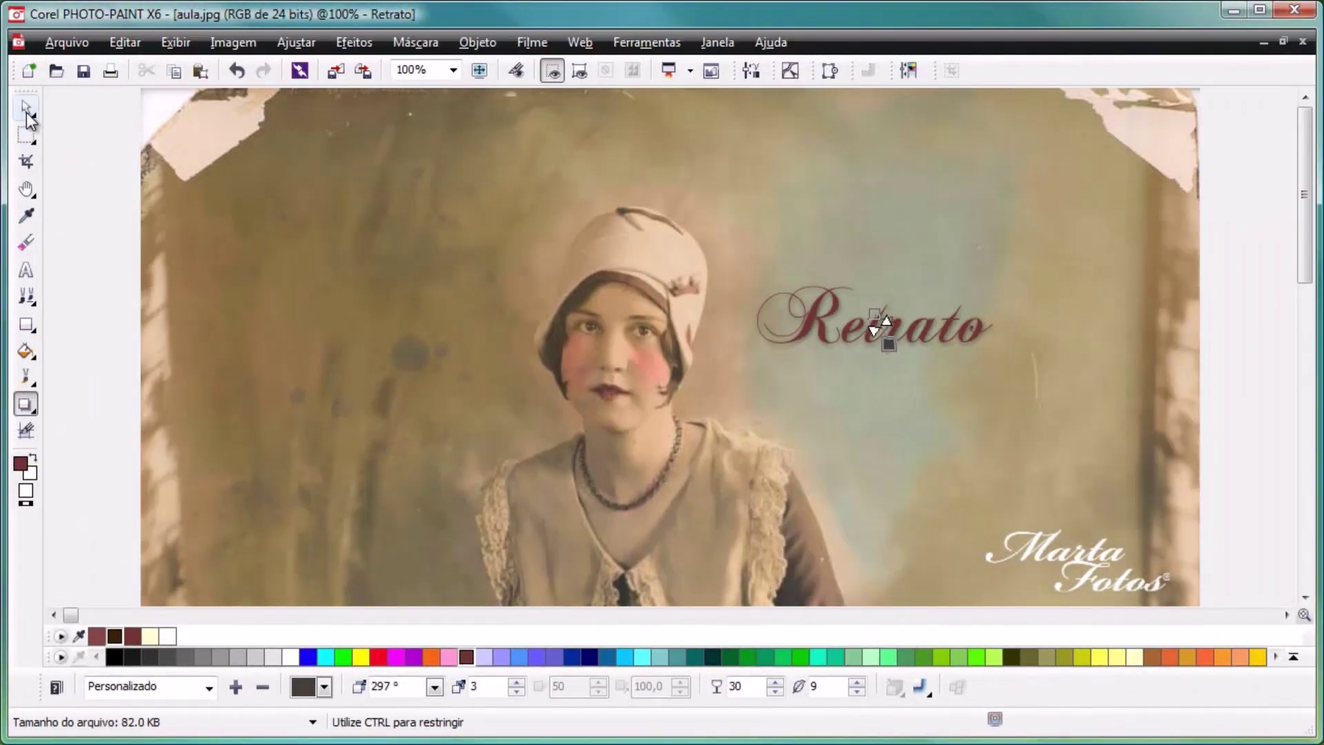
Step: Move the word "Retrato" slightly up and left, and recolour its text white
left_click(26, 107)
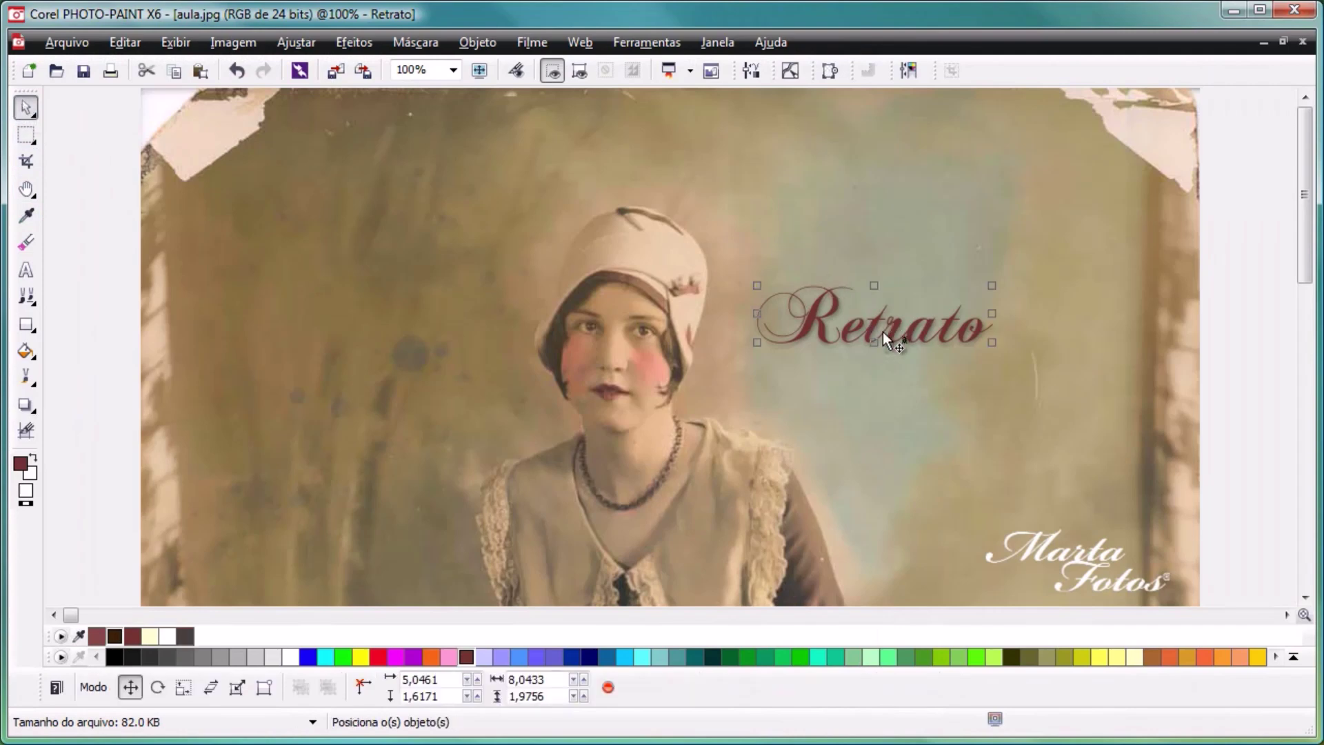
left_click_drag(820, 339, 851, 306)
left_click(25, 269)
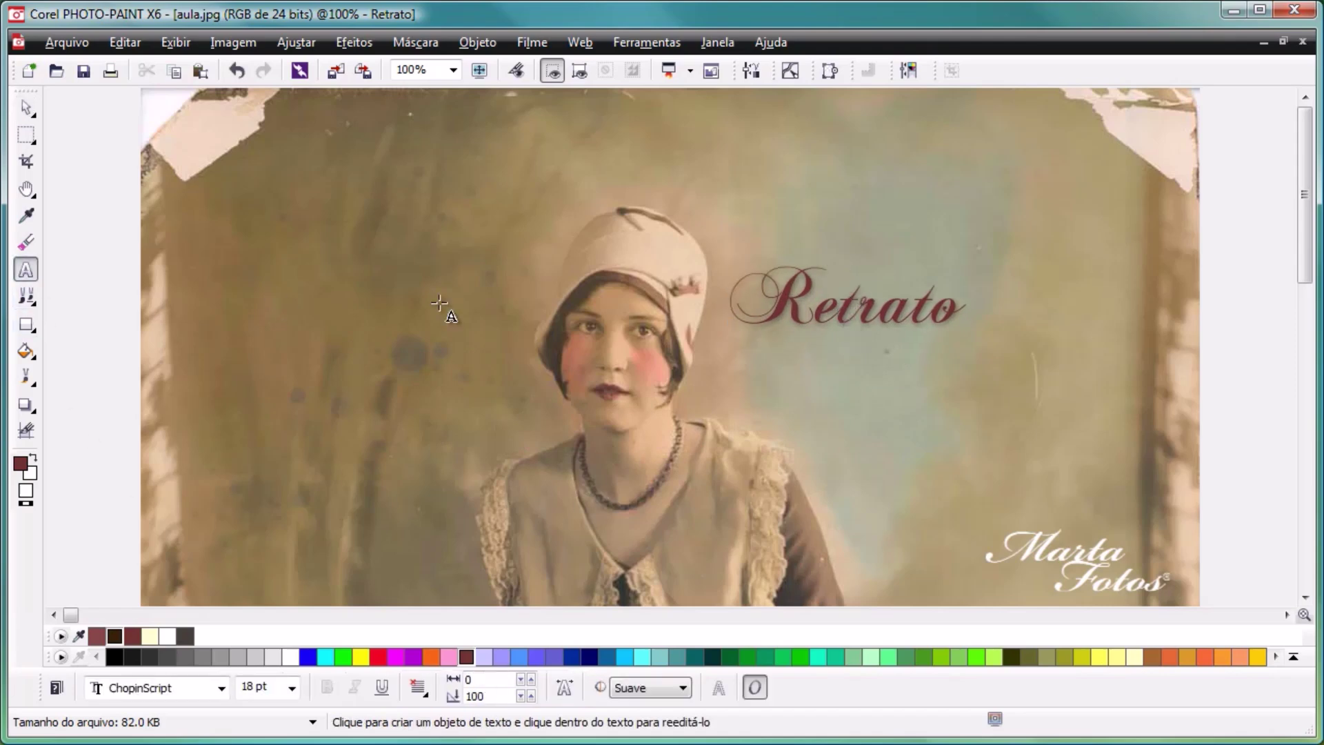
left_click(917, 303)
key("ctrl+a")
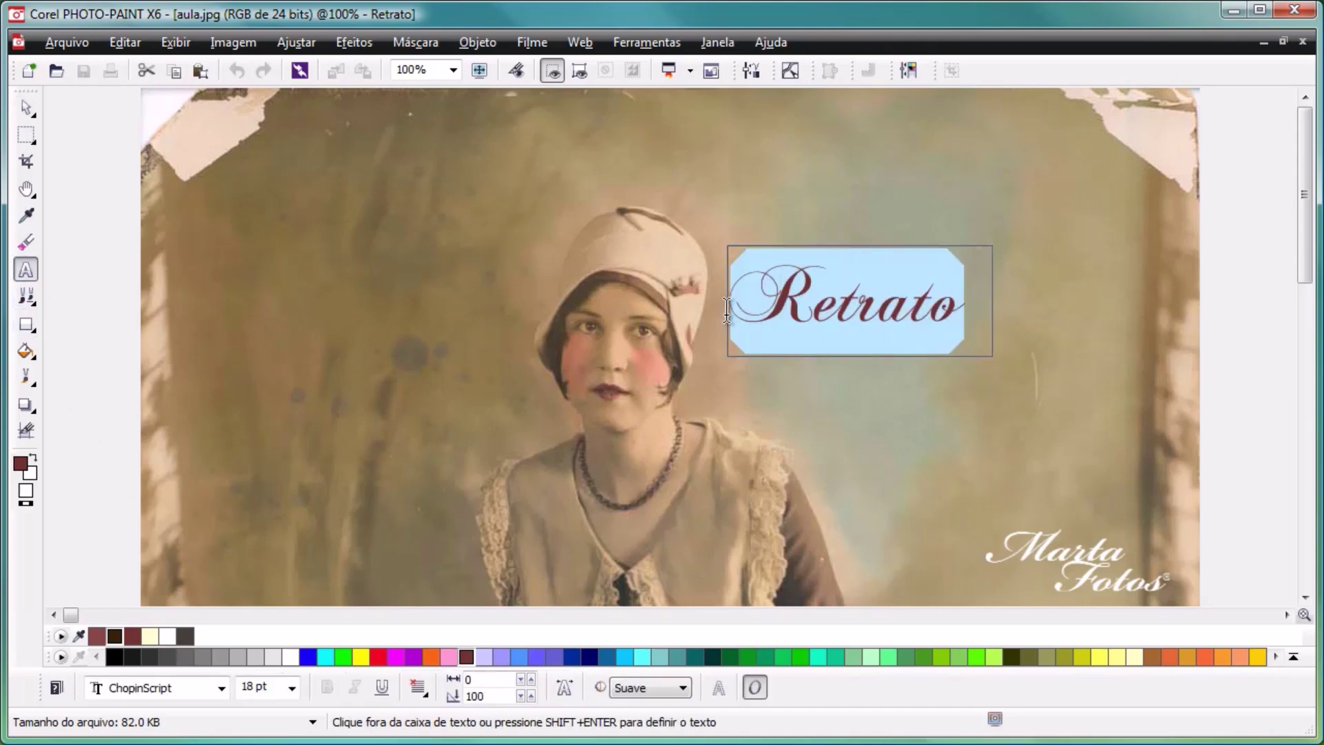
left_click(291, 657)
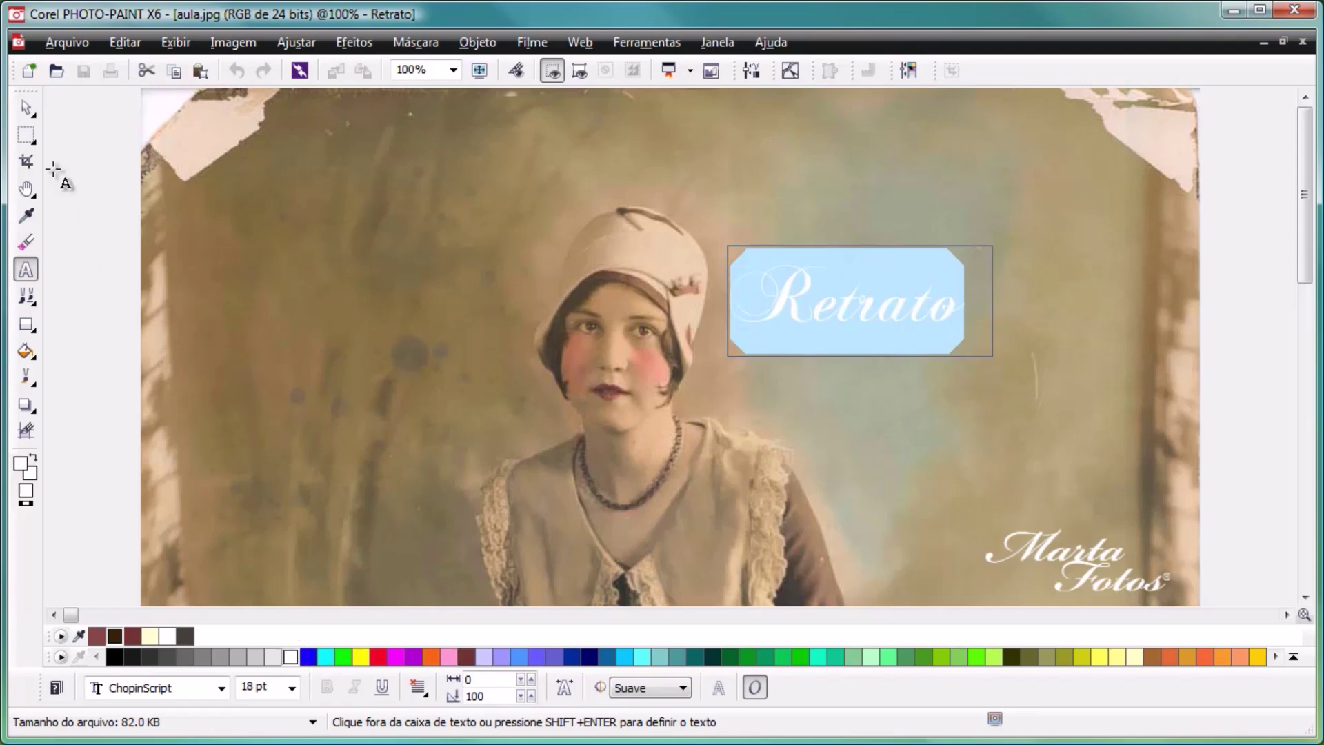
Step: Finish the text edit, shift the white "Retrato" slightly right over the blue-green backdrop, and deselect it
left_click(28, 106)
left_click_drag(785, 298, 811, 305)
left_click(905, 405)
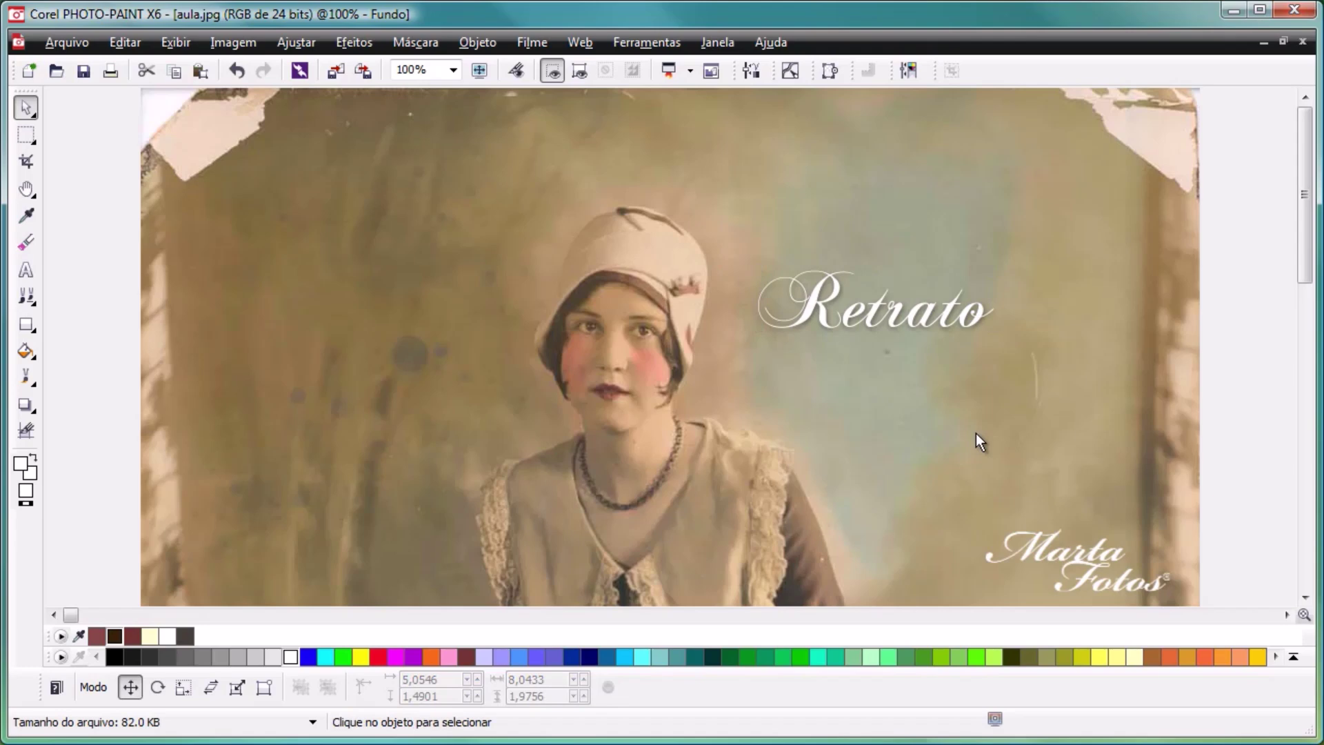
Step: Combine the "Retrato" text object with the photo's background
left_click(928, 318)
left_click(478, 43)
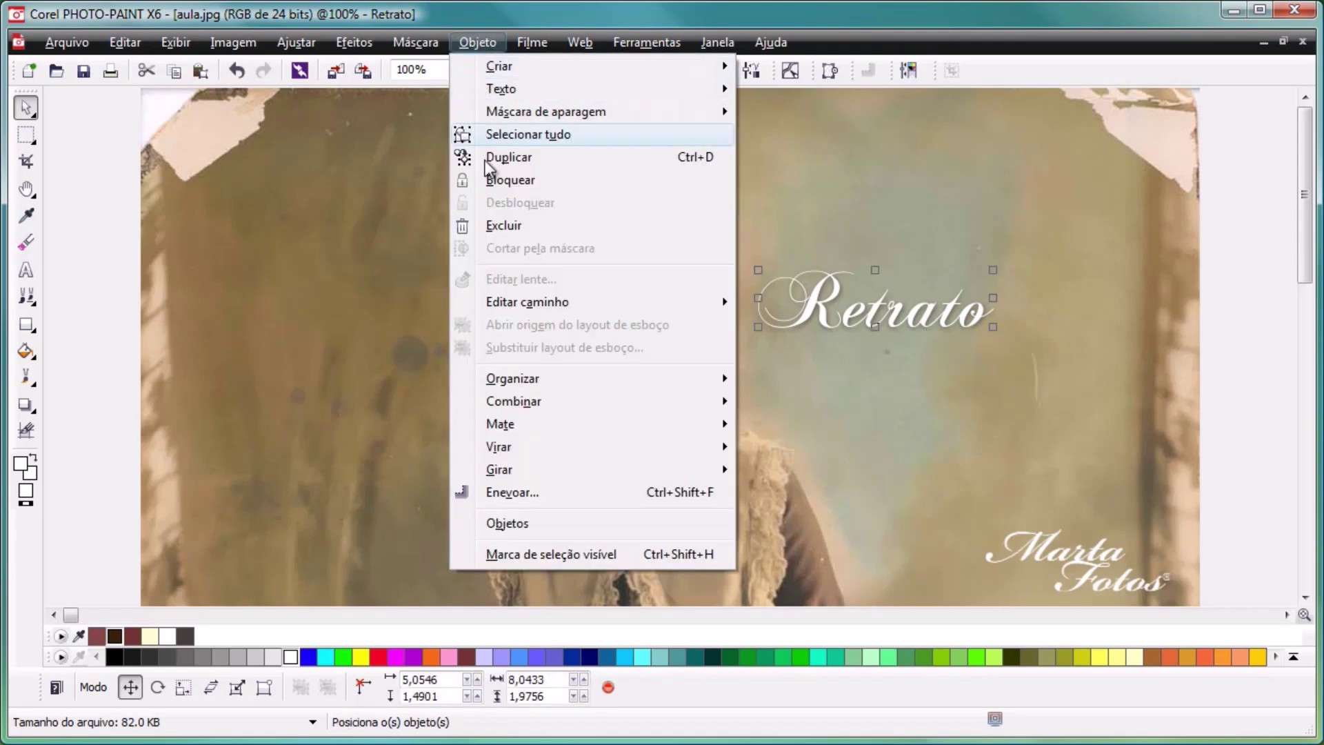
mouse_move(668, 412)
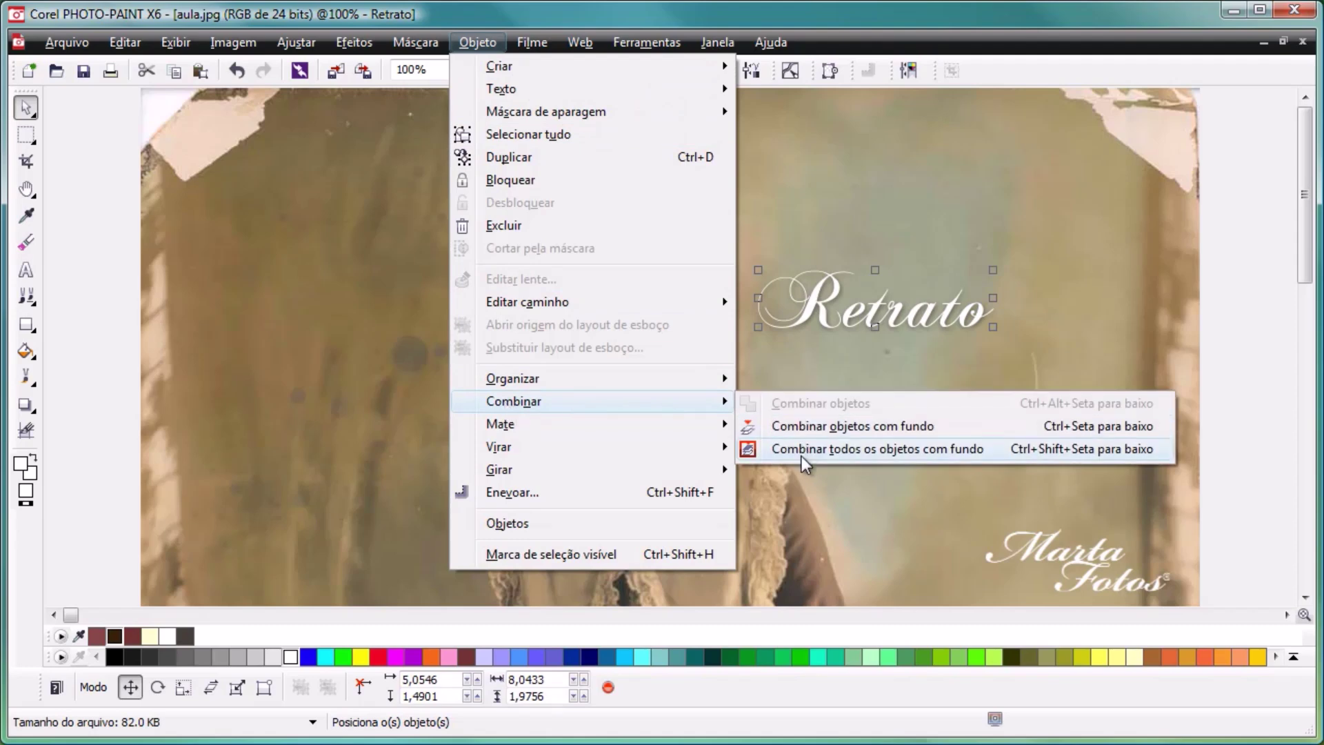
left_click(804, 424)
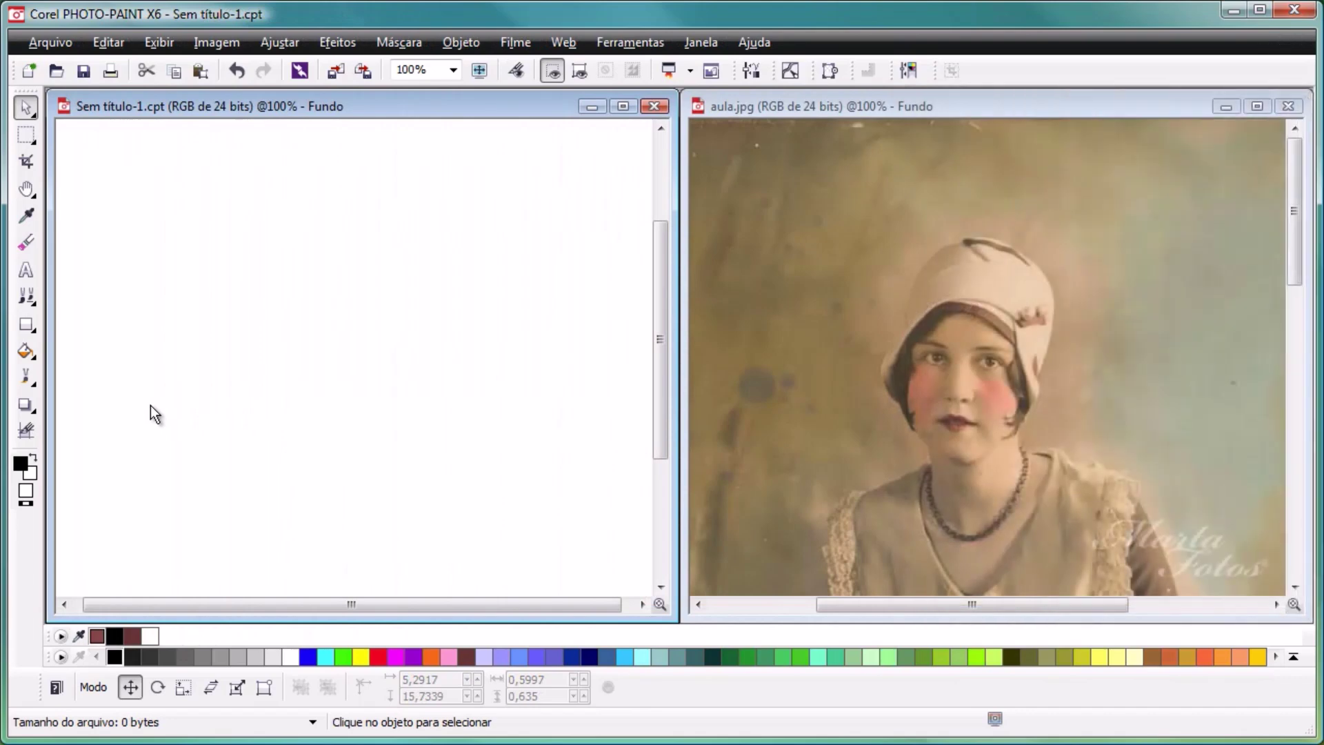
Step: Choose the Red-Eye Removal tool (Remoção de olhos vermelhos) for the photo of the boy holding a kitten
left_click(29, 301)
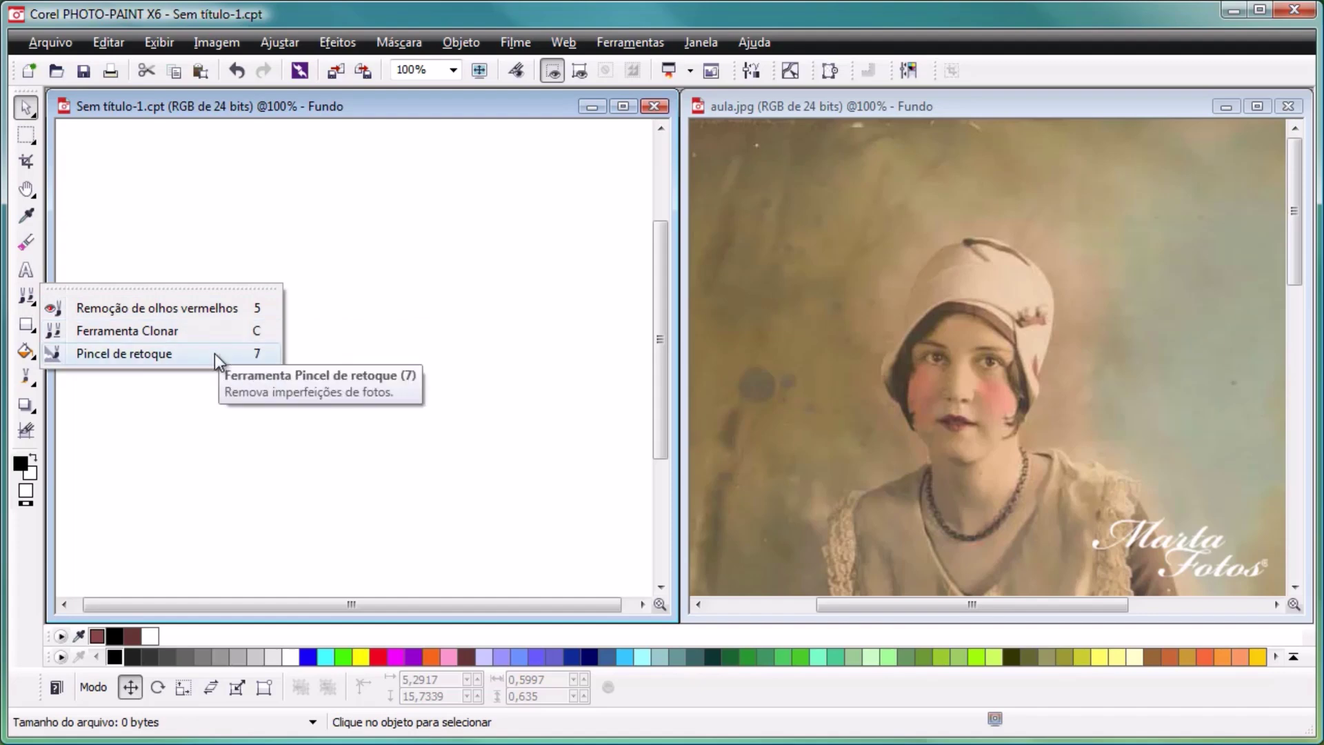
left_click(222, 312)
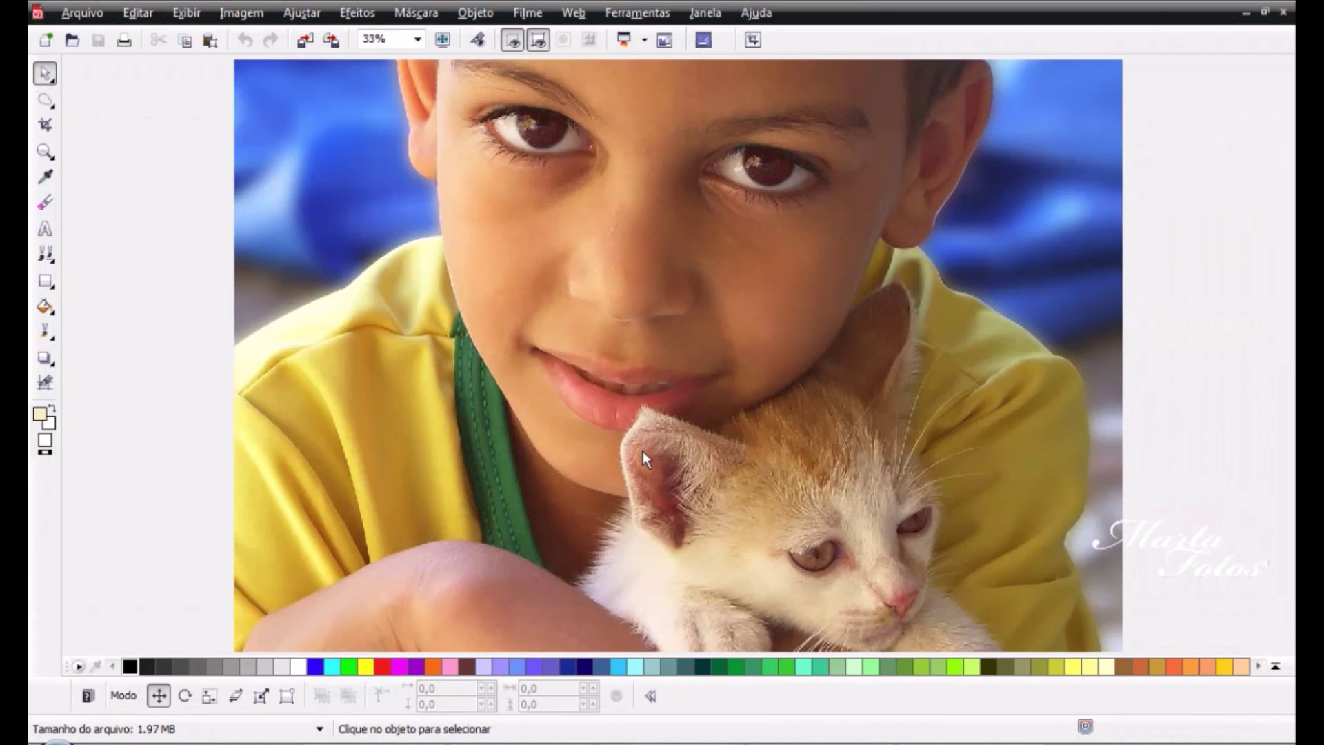
scroll(643, 451, "down", 1)
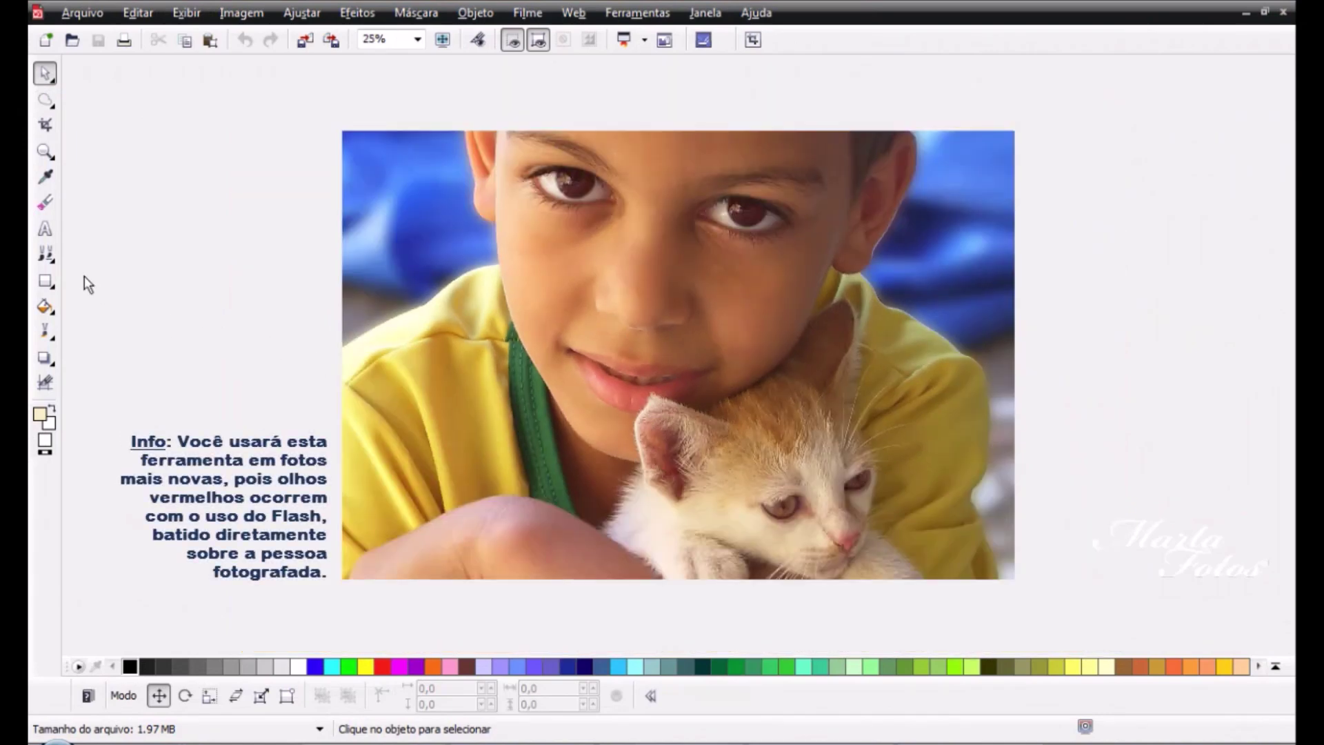
left_click(53, 262)
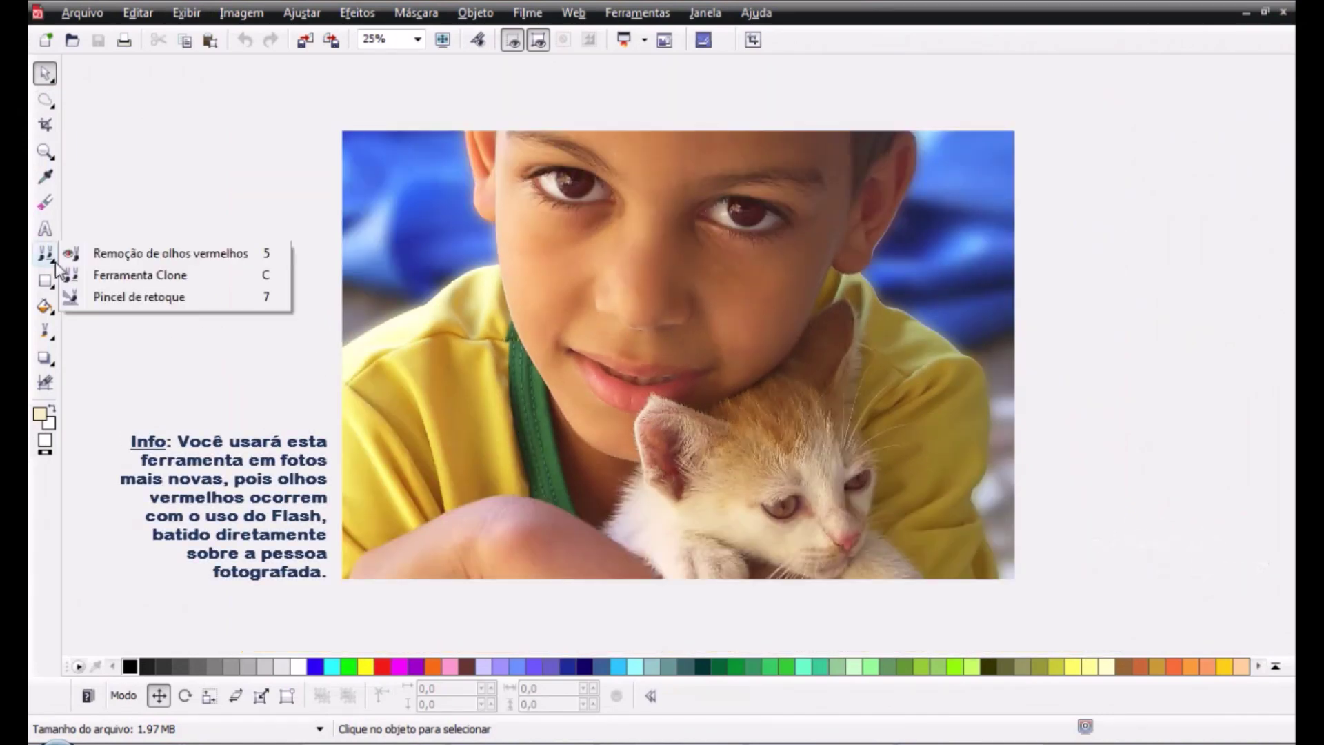
Step: Choose the Red Eye Removal tool with tolerance 4 and set its brush size to 48
left_click(136, 255)
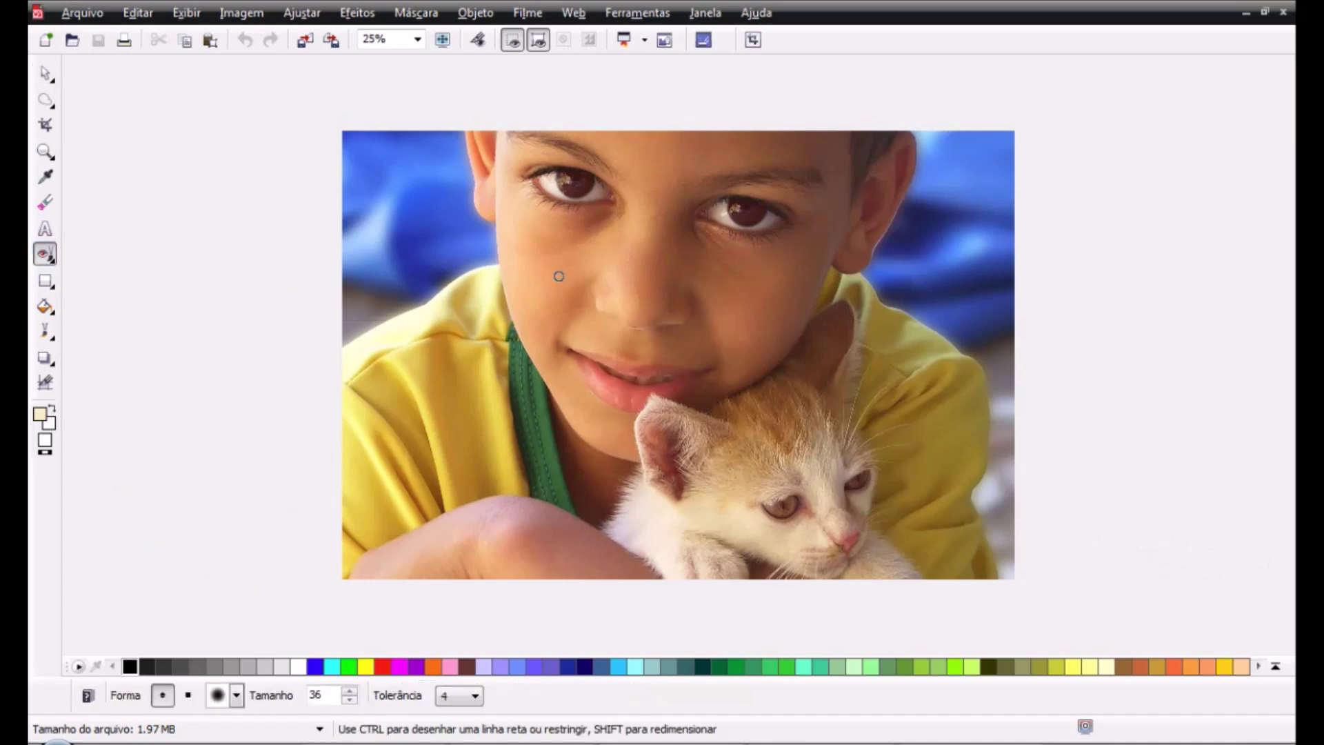
scroll(613, 193, "up", 2)
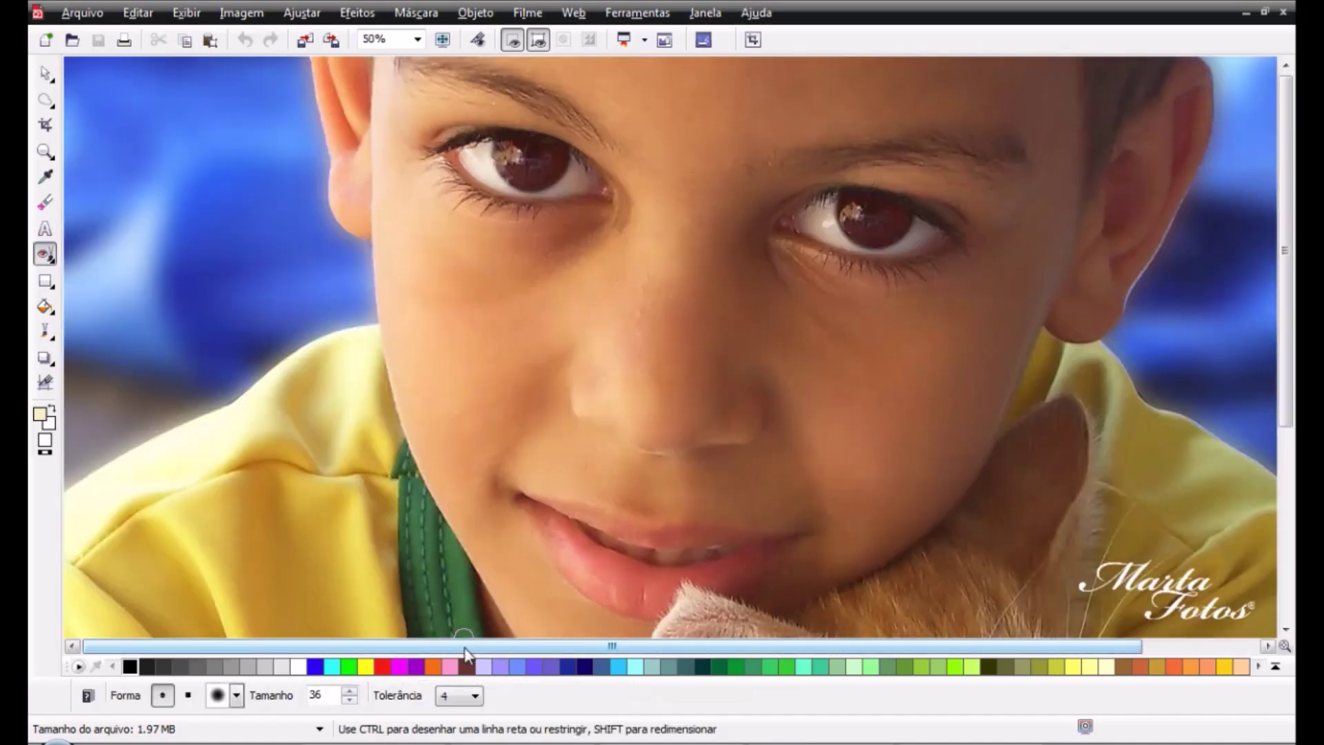
left_click(469, 697)
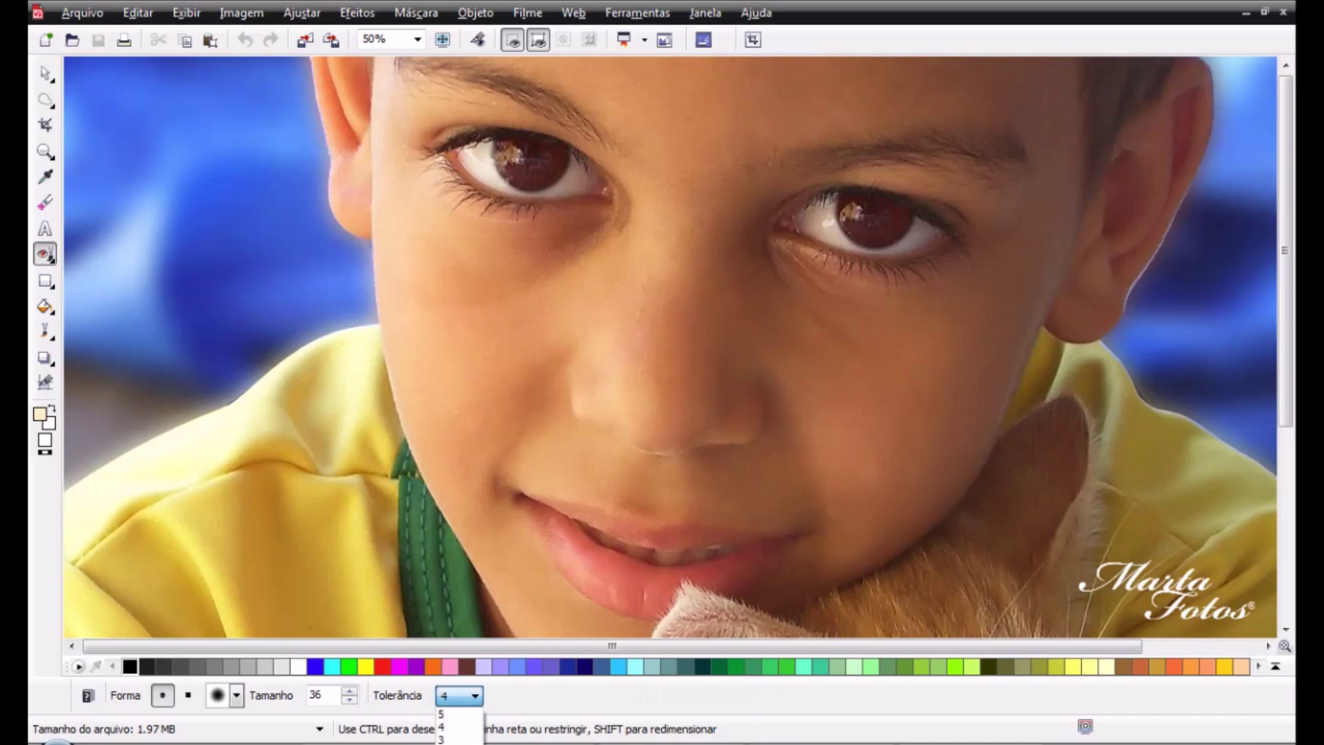
left_click(448, 727)
left_click_drag(349, 695, 348, 686)
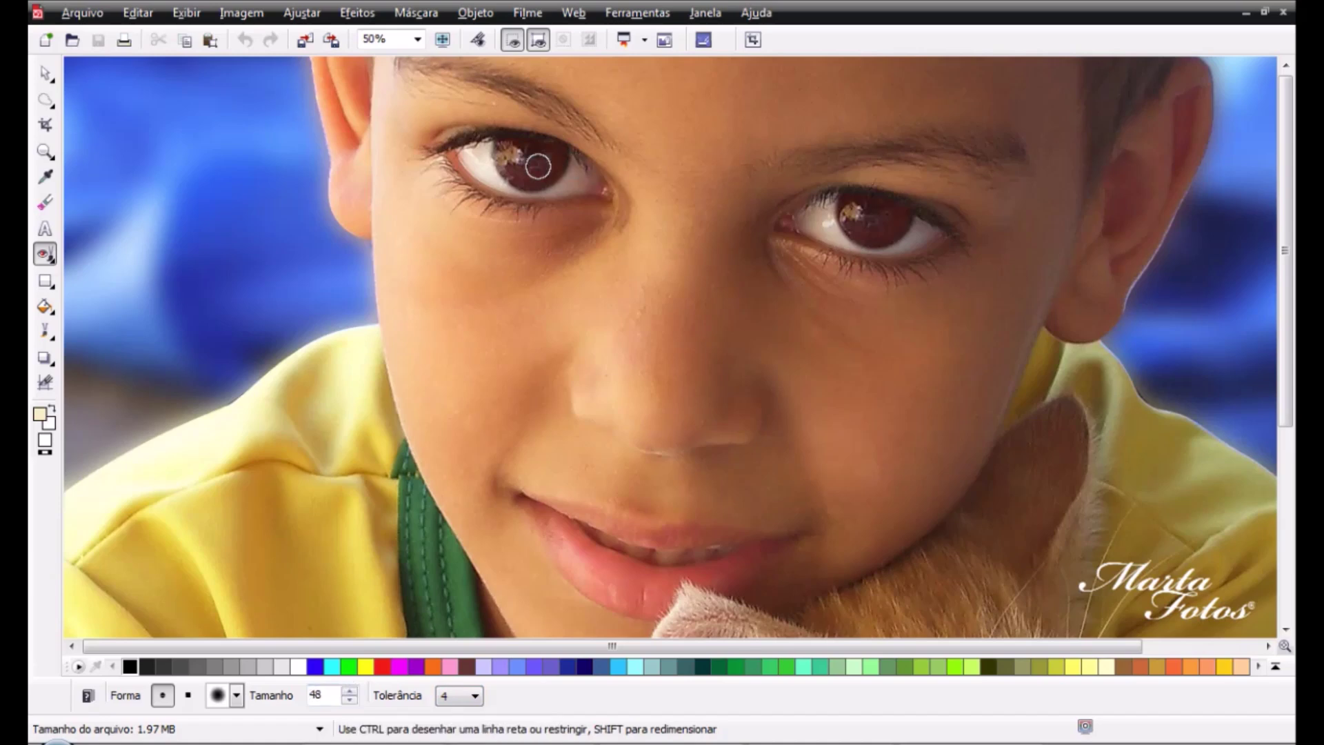
Step: Remove the reddish tint from the irises of both of the boy's eyes with the red-eye brush
left_click(505, 143)
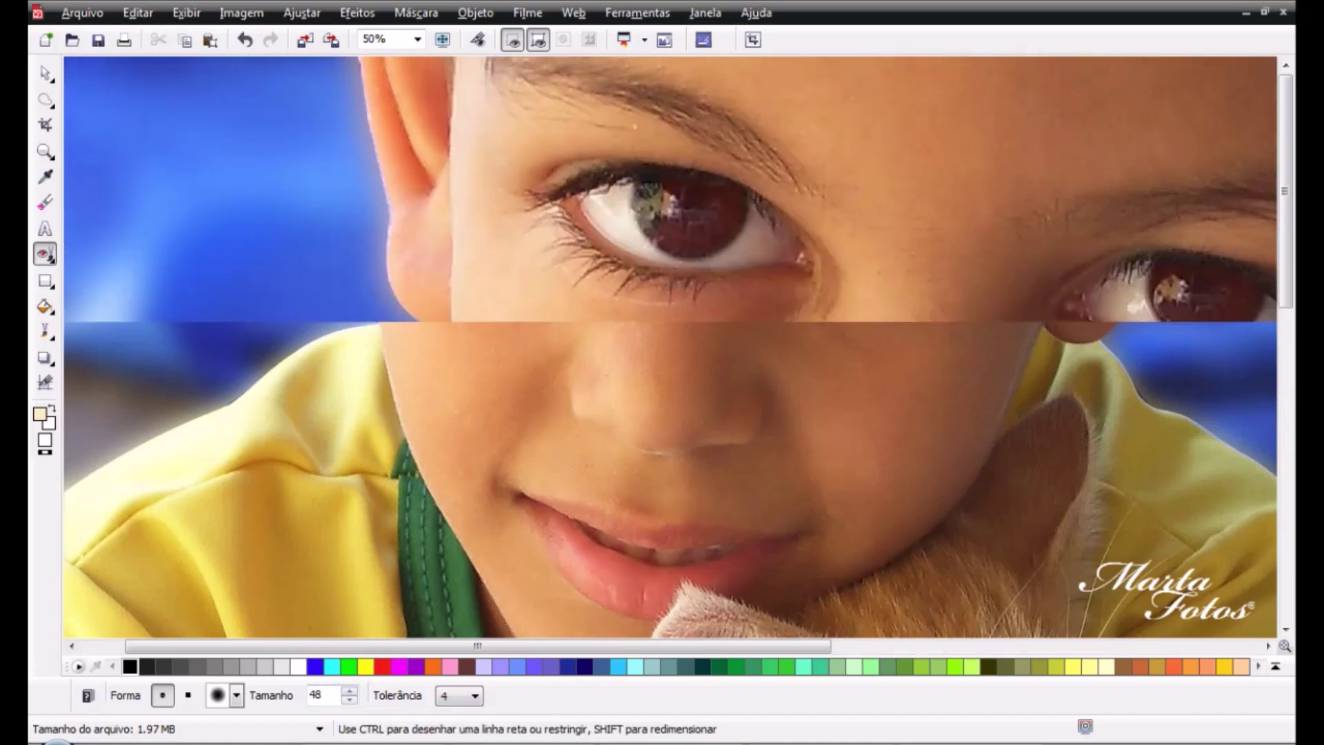
scroll(518, 159, "up", 1)
mouse_move(663, 193)
left_mouse_down()
mouse_move(708, 196)
mouse_move(685, 207)
mouse_move(689, 226)
mouse_move(658, 219)
mouse_move(677, 234)
mouse_move(626, 219)
mouse_move(700, 243)
mouse_move(722, 208)
mouse_move(712, 193)
mouse_move(734, 196)
mouse_move(705, 239)
mouse_move(739, 193)
mouse_move(730, 222)
left_mouse_up()
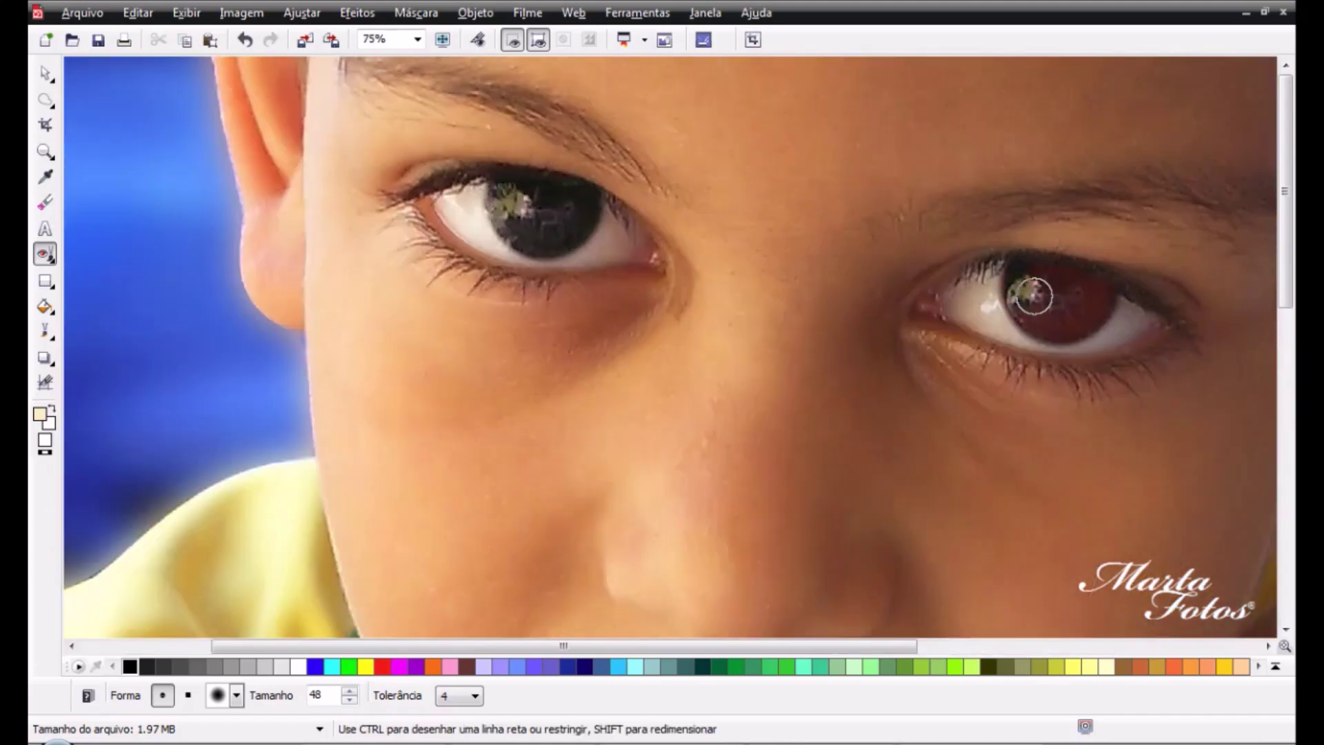
mouse_move(1034, 297)
left_mouse_down()
mouse_move(1018, 273)
mouse_move(1012, 300)
mouse_move(1040, 326)
mouse_move(1078, 327)
mouse_move(1093, 308)
mouse_move(1028, 298)
mouse_move(1078, 280)
mouse_move(1040, 255)
left_mouse_up()
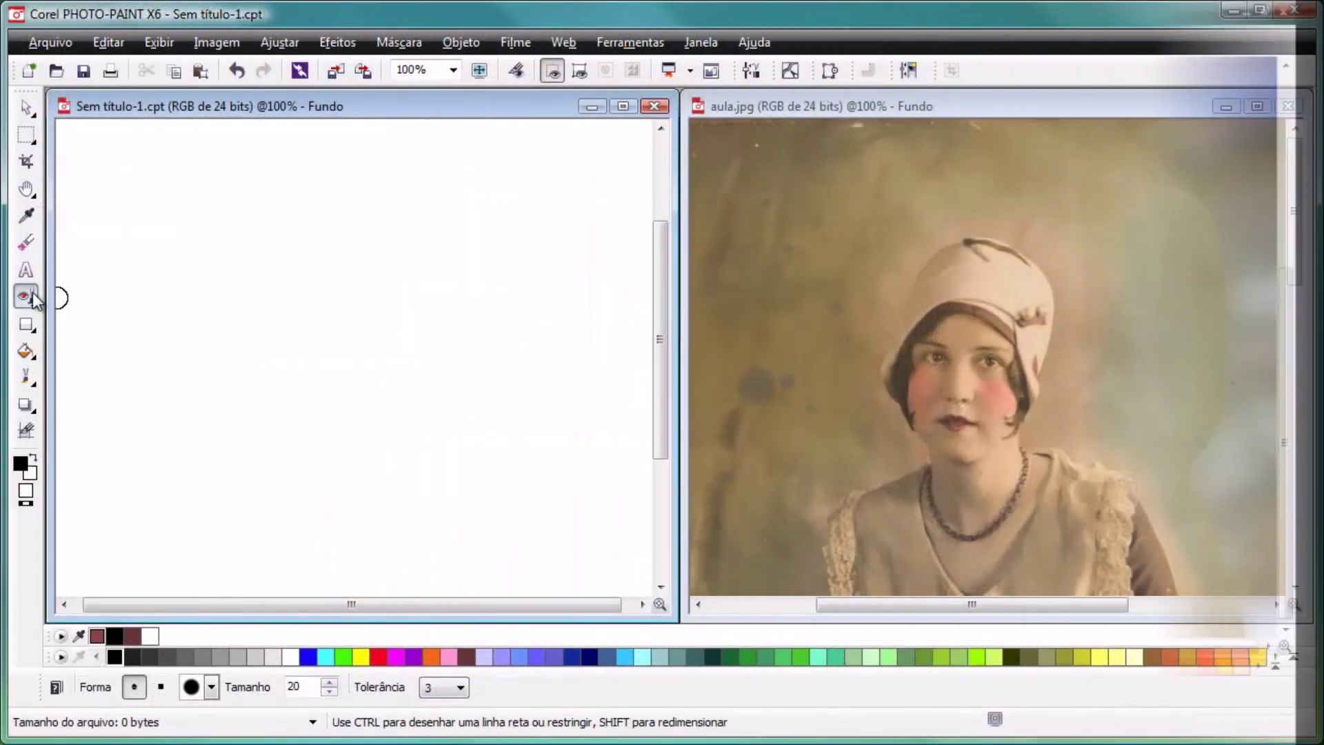
Step: Choose the Clone tool, maximize the aula.jpg photo and set the brush size to 38
left_click(27, 298)
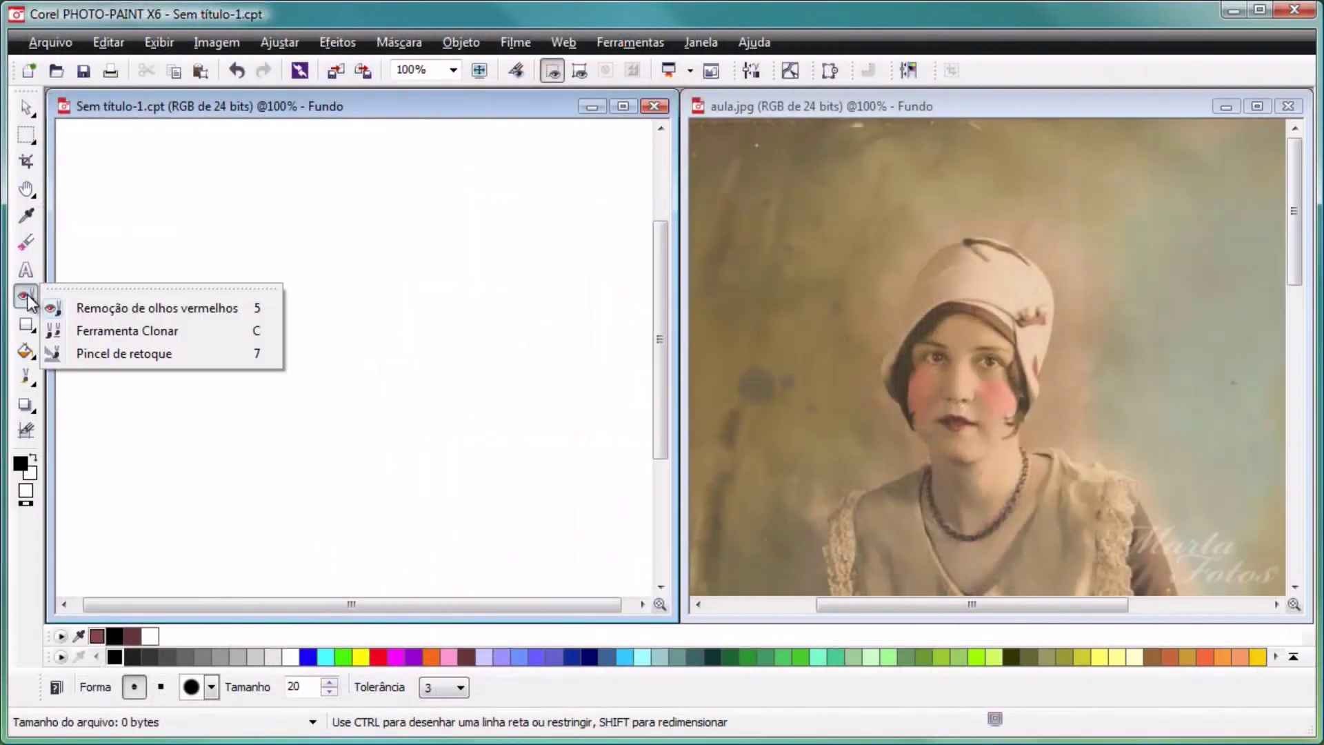
left_click(89, 331)
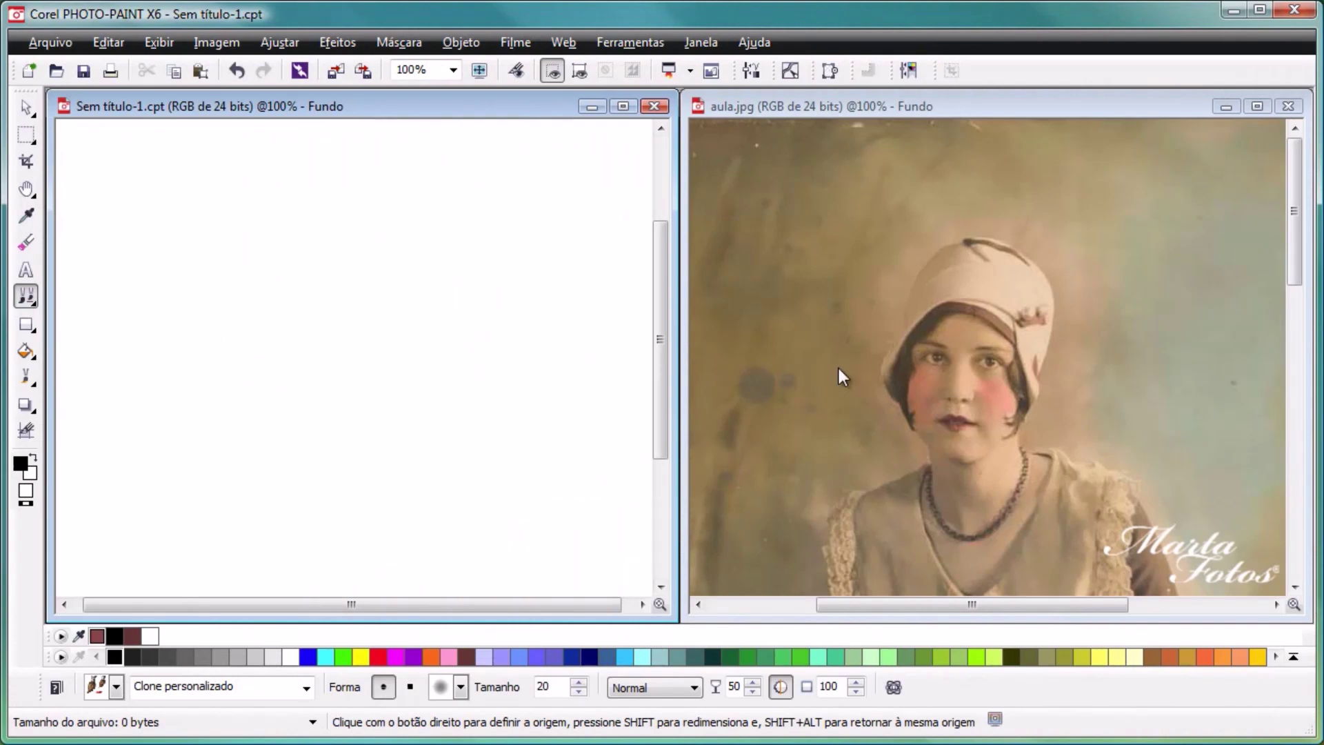
left_click(1257, 106)
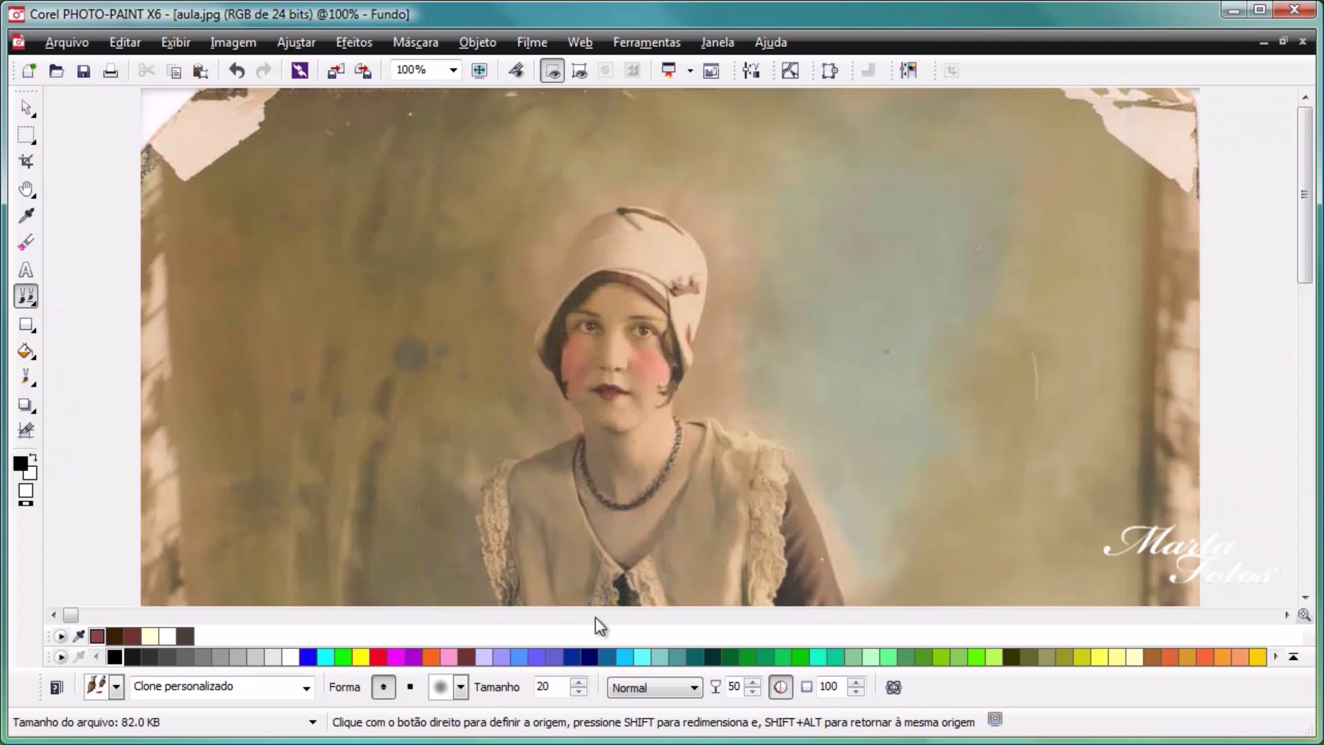
left_click_drag(580, 687, 584, 667)
Step: Clone neighbouring tones over the backdrop on both sides of the woman, extending the blue patch toward the photo's outer edge
mouse_move(328, 269)
left_mouse_down()
mouse_move(336, 190)
mouse_move(318, 285)
left_mouse_up()
mouse_move(358, 235)
left_mouse_down()
mouse_move(377, 198)
mouse_move(366, 222)
left_mouse_up()
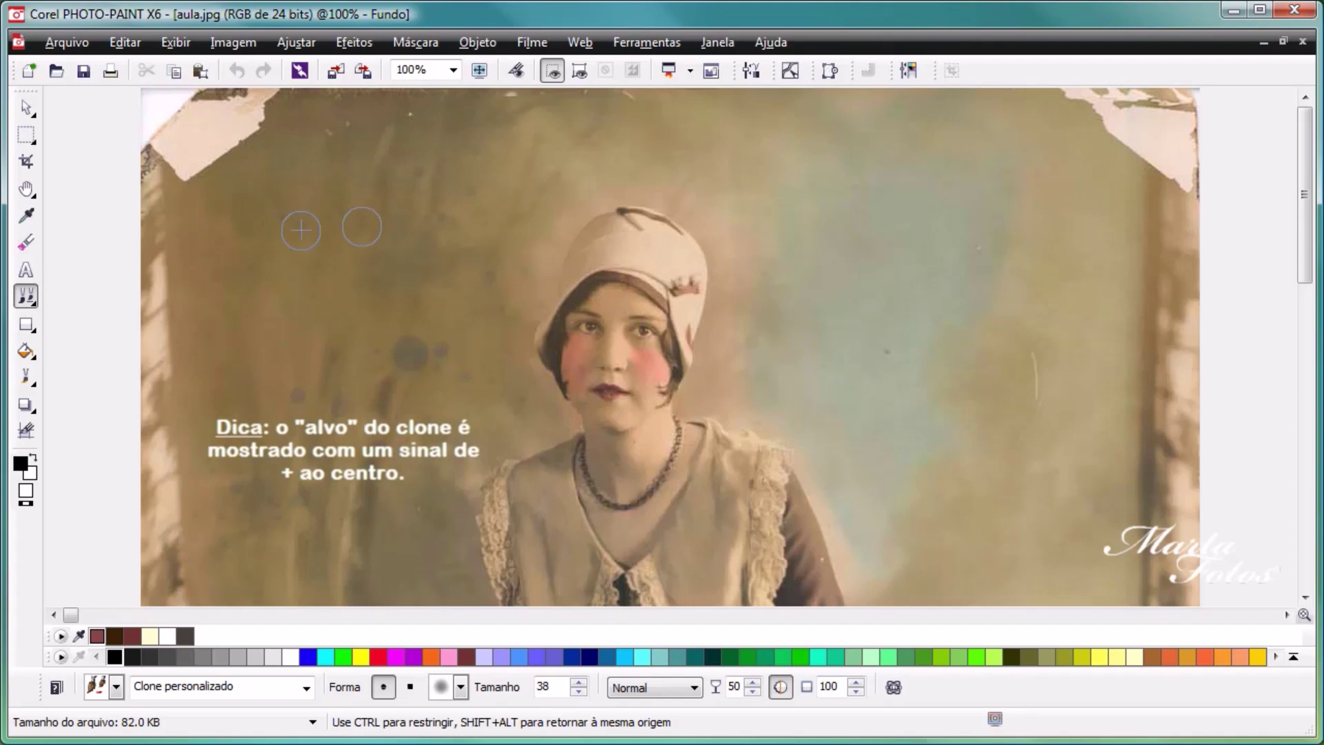
left_click_drag(277, 246, 254, 230)
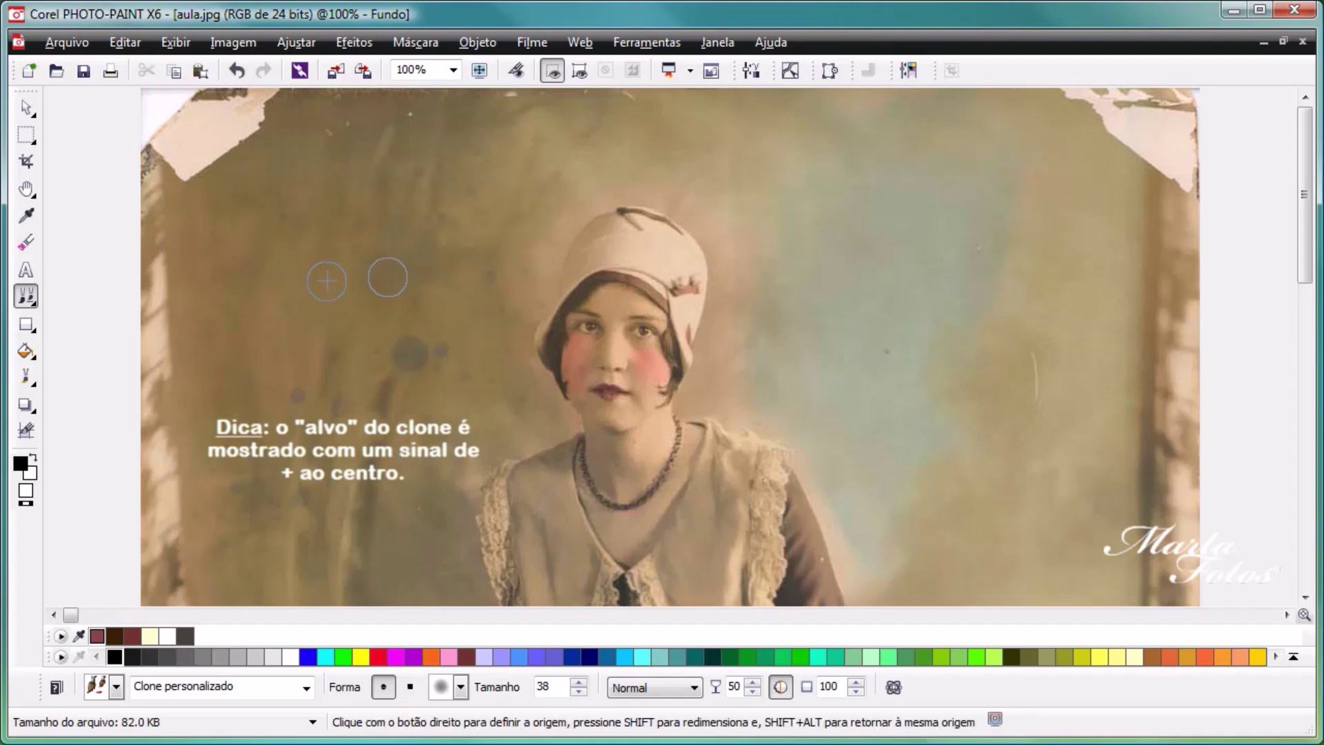
mouse_move(1074, 216)
left_mouse_down()
mouse_move(1041, 220)
mouse_move(1021, 196)
mouse_move(1017, 252)
mouse_move(1041, 175)
mouse_move(1036, 257)
mouse_move(1074, 222)
mouse_move(1007, 275)
mouse_move(918, 246)
mouse_move(971, 256)
mouse_move(911, 267)
mouse_move(929, 185)
mouse_move(920, 216)
mouse_move(913, 182)
mouse_move(885, 207)
mouse_move(952, 209)
mouse_move(893, 230)
mouse_move(851, 275)
mouse_move(883, 197)
mouse_move(1051, 216)
left_mouse_up()
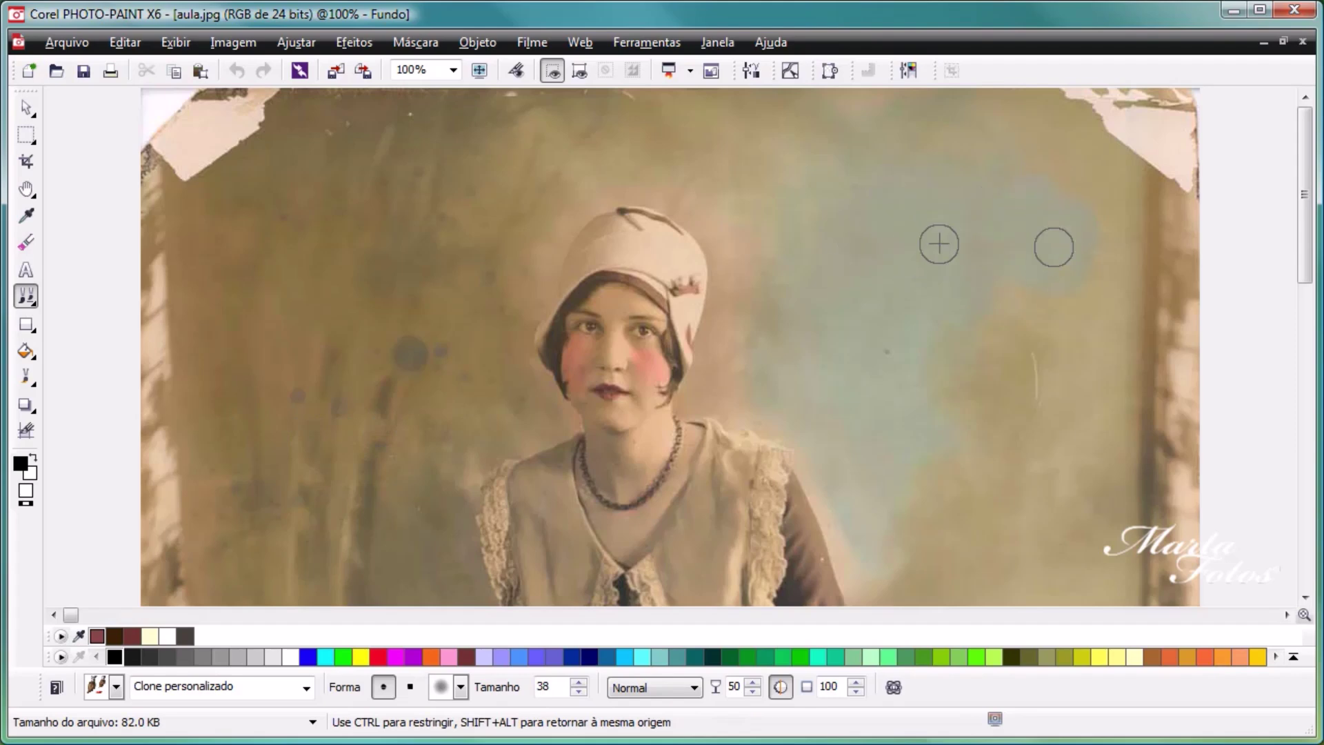
left_click_drag(938, 236, 964, 343)
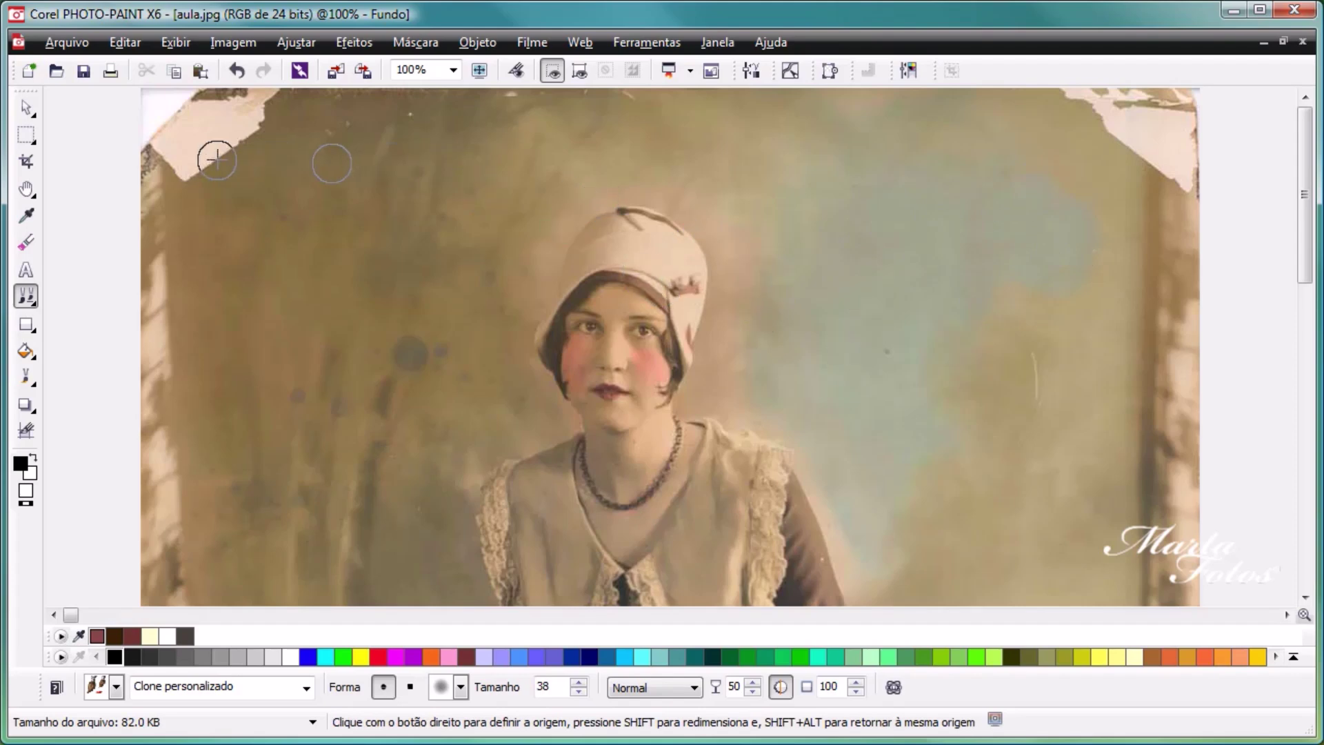
Step: With clone brush size 25 and transparency 62, clone brown backdrop over the inner edge of the torn upper-left photo corner
right_click(154, 147)
scroll(310, 135, "up", 1)
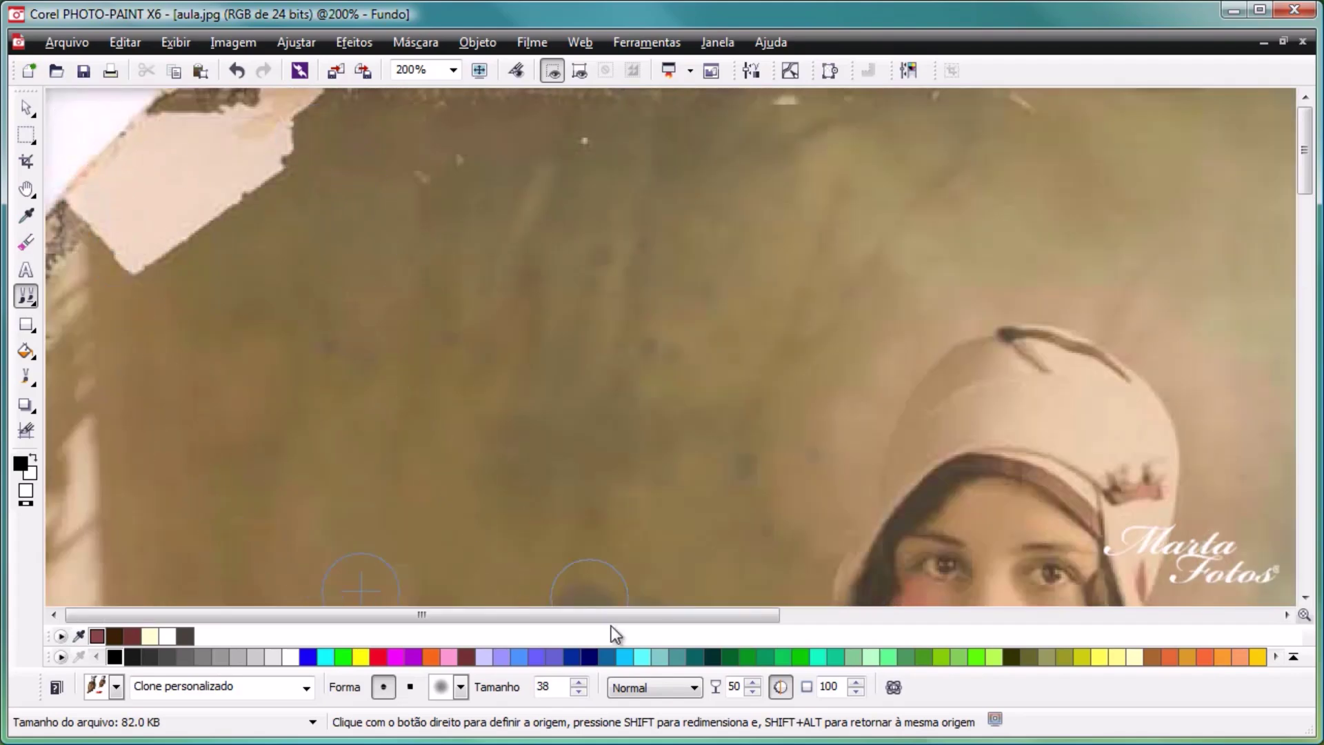
left_click_drag(581, 687, 580, 700)
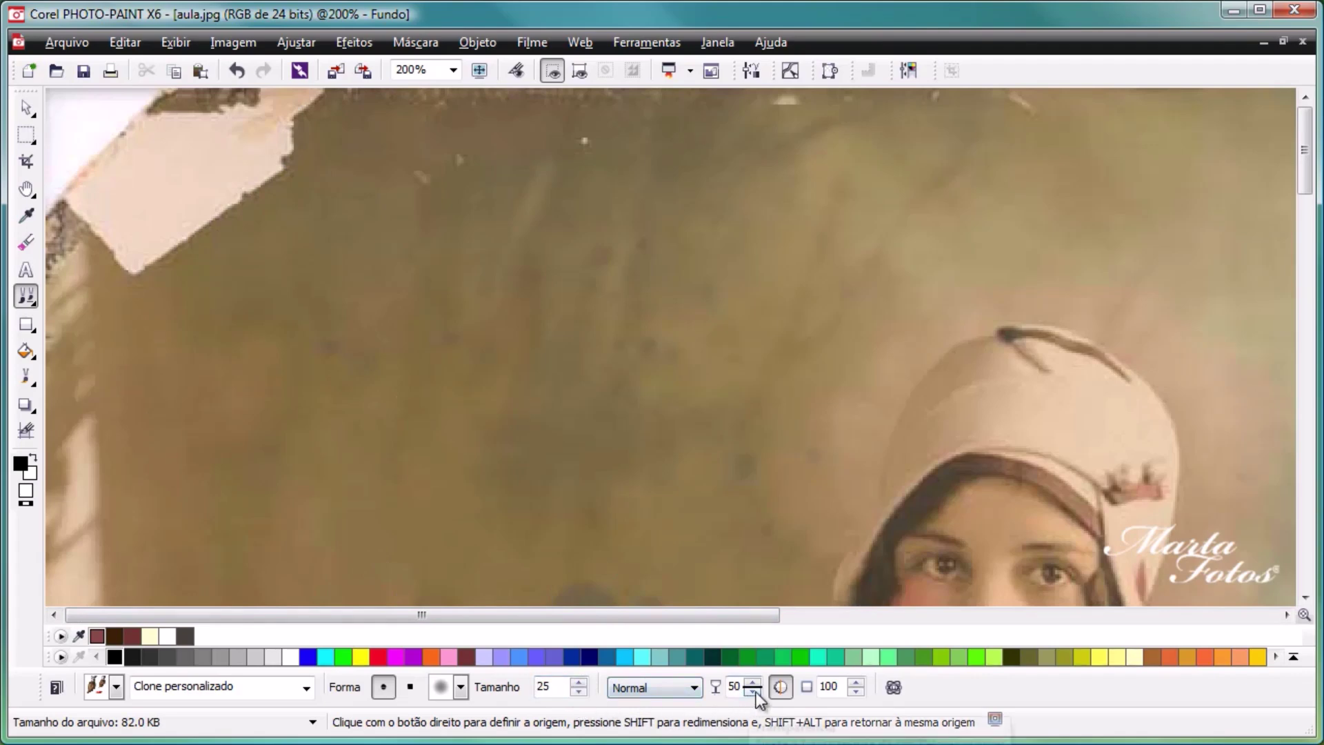
left_click_drag(755, 695, 759, 676)
right_click(336, 223)
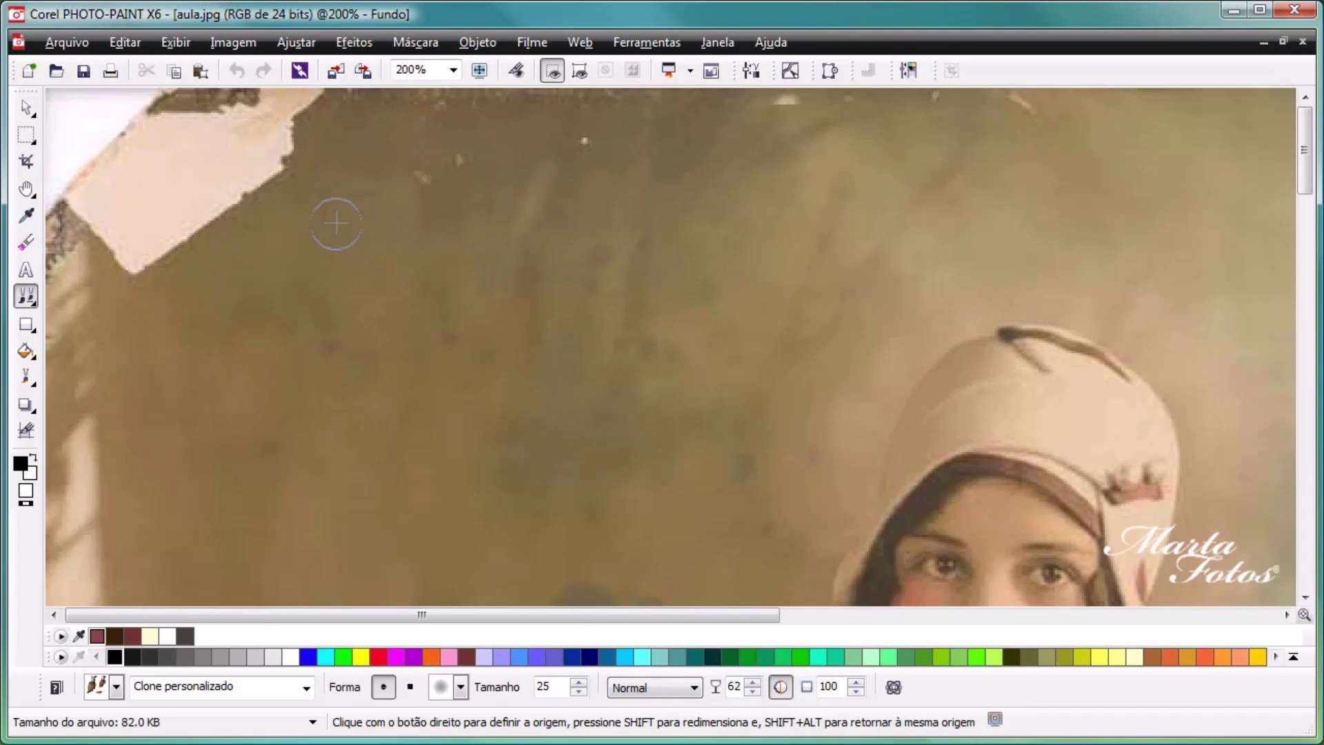
mouse_move(301, 184)
left_mouse_down()
mouse_move(287, 133)
mouse_move(205, 285)
mouse_move(166, 257)
mouse_move(184, 214)
mouse_move(118, 276)
mouse_move(236, 154)
mouse_move(281, 139)
mouse_move(260, 133)
mouse_move(319, 148)
mouse_move(266, 147)
mouse_move(276, 156)
left_mouse_up()
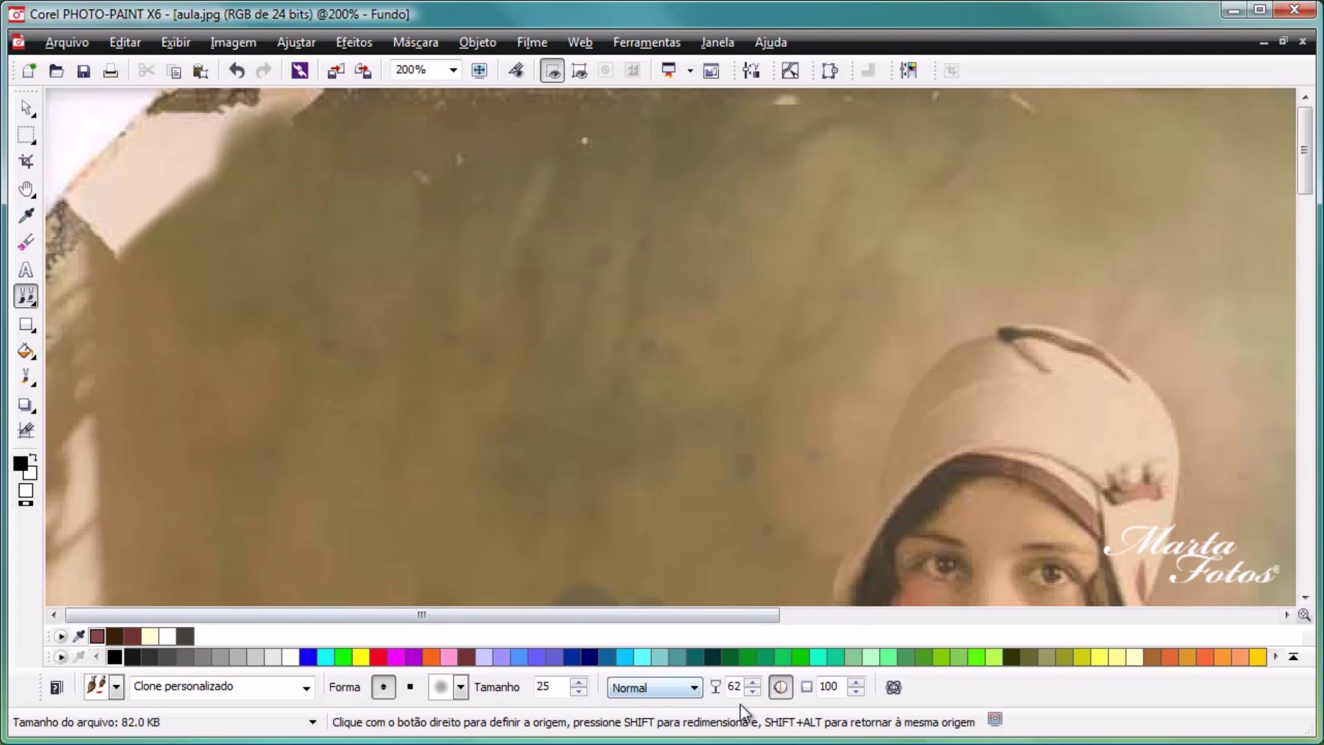
Step: Set the clone brush transparency to 38 and clone backdrop over the rest of the torn upper-left corner and photo edge
left_click_drag(756, 688, 750, 714)
right_click(326, 176)
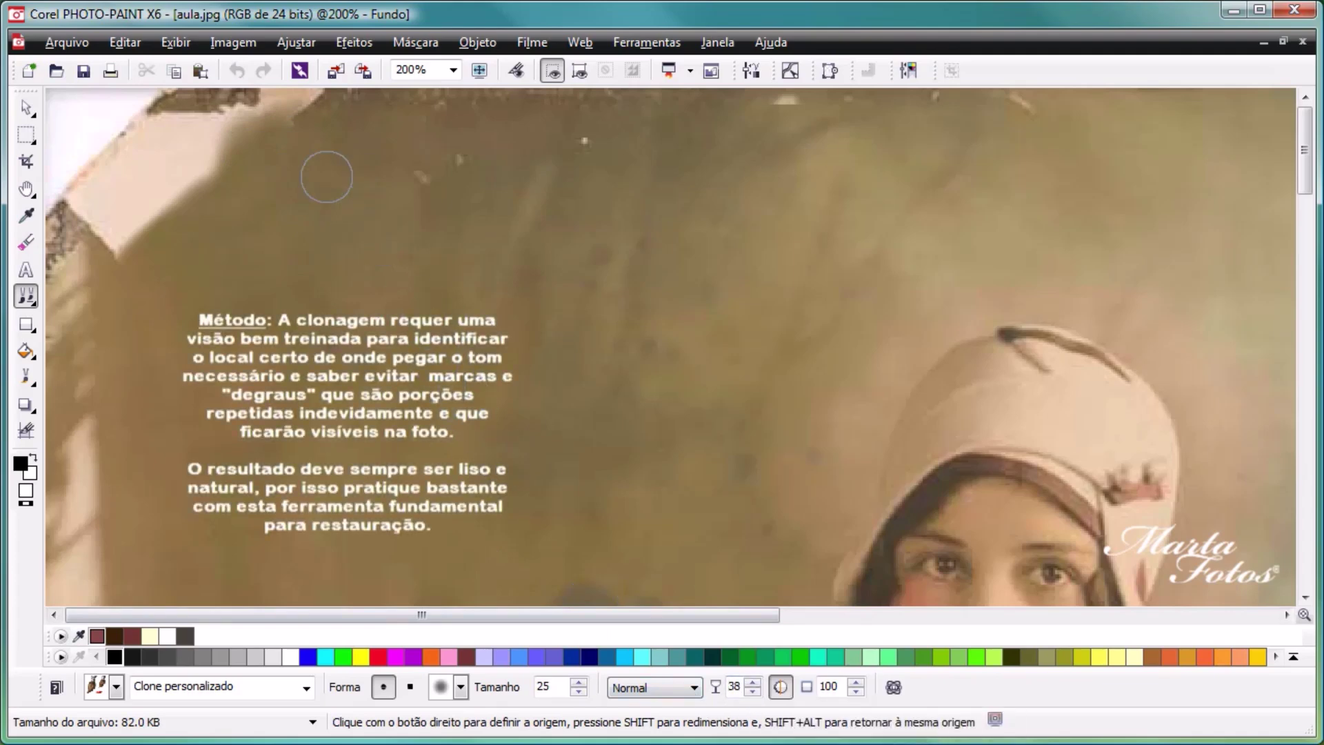
mouse_move(327, 177)
left_mouse_down()
mouse_move(294, 171)
mouse_move(261, 208)
mouse_move(275, 177)
mouse_move(201, 163)
left_mouse_up()
mouse_move(174, 114)
left_mouse_down()
mouse_move(231, 131)
mouse_move(238, 151)
mouse_move(330, 139)
mouse_move(316, 144)
mouse_move(407, 198)
mouse_move(462, 181)
mouse_move(379, 145)
mouse_move(579, 131)
mouse_move(444, 149)
mouse_move(586, 186)
mouse_move(586, 133)
mouse_move(524, 131)
left_mouse_up()
mouse_move(435, 164)
left_mouse_down()
mouse_move(458, 196)
mouse_move(553, 119)
mouse_move(495, 193)
mouse_move(454, 198)
mouse_move(505, 198)
mouse_move(458, 255)
mouse_move(448, 207)
mouse_move(405, 258)
mouse_move(431, 226)
mouse_move(439, 256)
mouse_move(440, 193)
mouse_move(475, 218)
mouse_move(428, 180)
mouse_move(373, 179)
mouse_move(307, 218)
mouse_move(254, 181)
mouse_move(249, 146)
mouse_move(239, 199)
mouse_move(207, 204)
mouse_move(150, 249)
mouse_move(191, 220)
mouse_move(221, 181)
mouse_move(191, 189)
mouse_move(245, 125)
mouse_move(216, 136)
mouse_move(282, 140)
mouse_move(226, 118)
mouse_move(252, 113)
mouse_move(138, 117)
left_mouse_up()
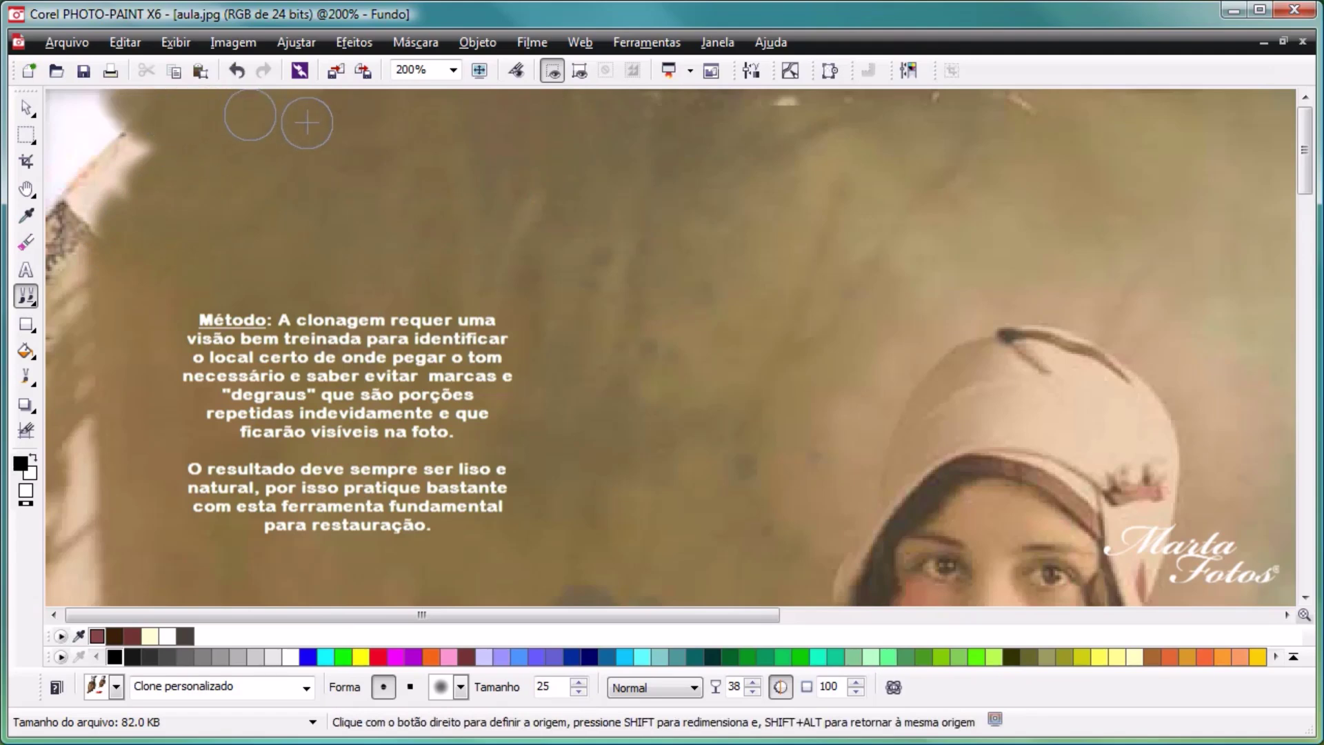
mouse_move(276, 117)
left_mouse_down()
mouse_move(123, 111)
mouse_move(234, 109)
mouse_move(234, 127)
mouse_move(149, 140)
mouse_move(216, 145)
mouse_move(149, 231)
mouse_move(209, 164)
mouse_move(230, 161)
mouse_move(182, 219)
mouse_move(134, 212)
mouse_move(170, 153)
mouse_move(122, 264)
mouse_move(120, 148)
mouse_move(124, 128)
mouse_move(126, 226)
mouse_move(148, 126)
mouse_move(130, 160)
mouse_move(134, 92)
mouse_move(361, 126)
left_mouse_up()
mouse_move(141, 211)
left_mouse_down()
mouse_move(76, 310)
mouse_move(81, 230)
mouse_move(76, 242)
mouse_move(116, 243)
mouse_move(110, 322)
mouse_move(156, 283)
mouse_move(77, 318)
mouse_move(65, 290)
mouse_move(65, 311)
mouse_move(117, 304)
mouse_move(92, 305)
mouse_move(131, 256)
mouse_move(270, 270)
left_mouse_up()
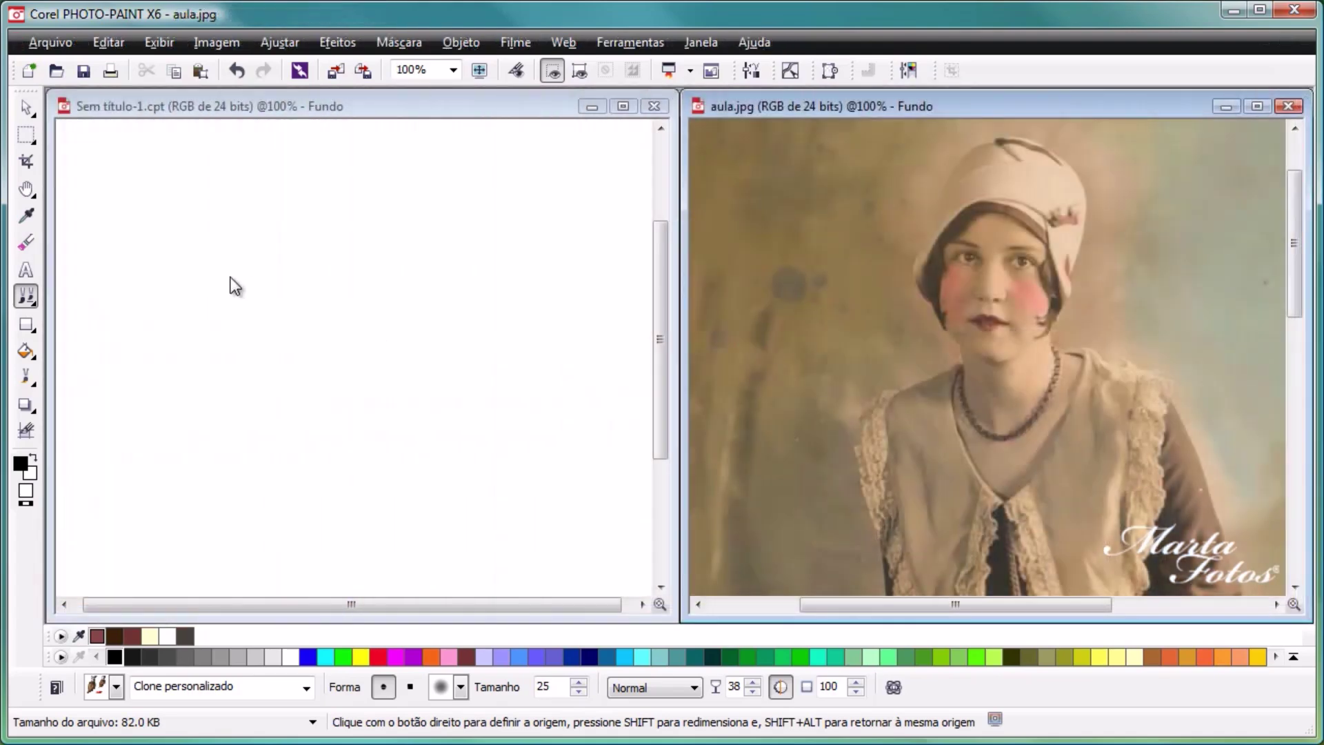
left_click(30, 291)
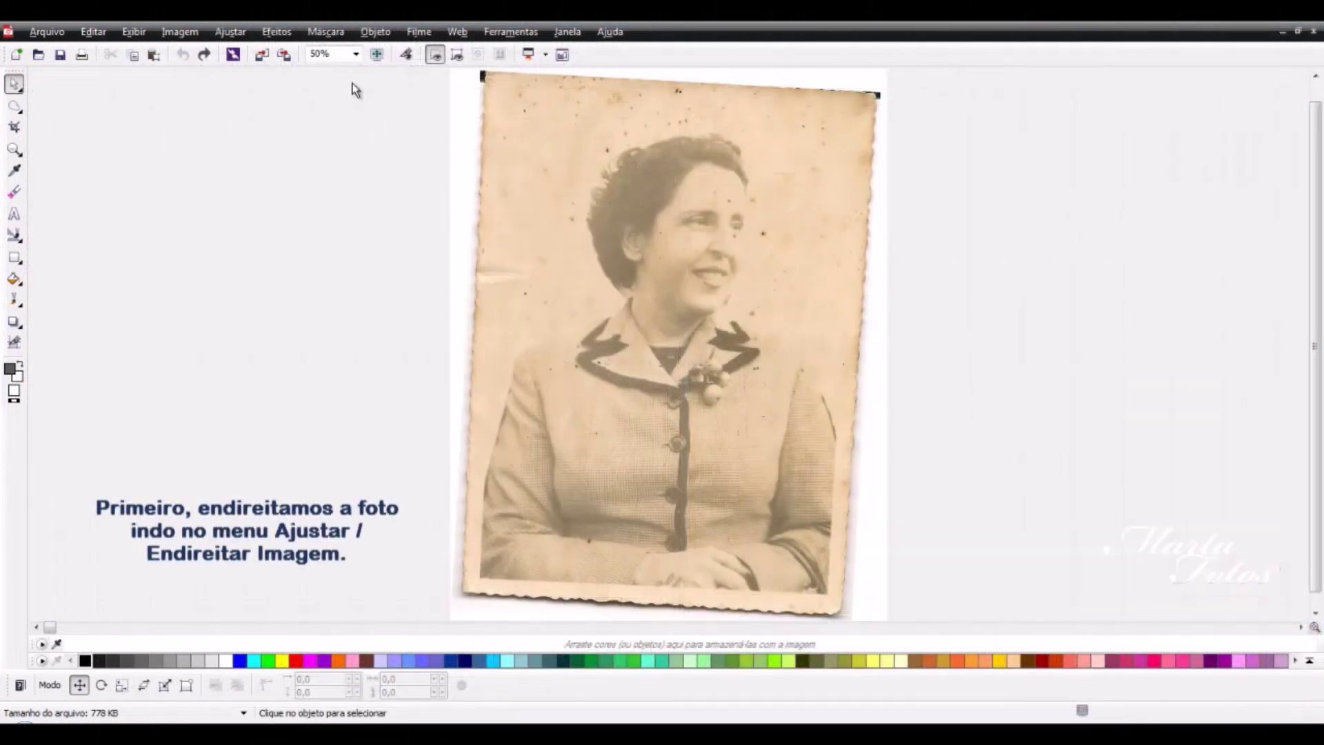
Step: Straighten the tilted sepia portrait by rotating it -2,8° with image cropping turned off
left_click(230, 32)
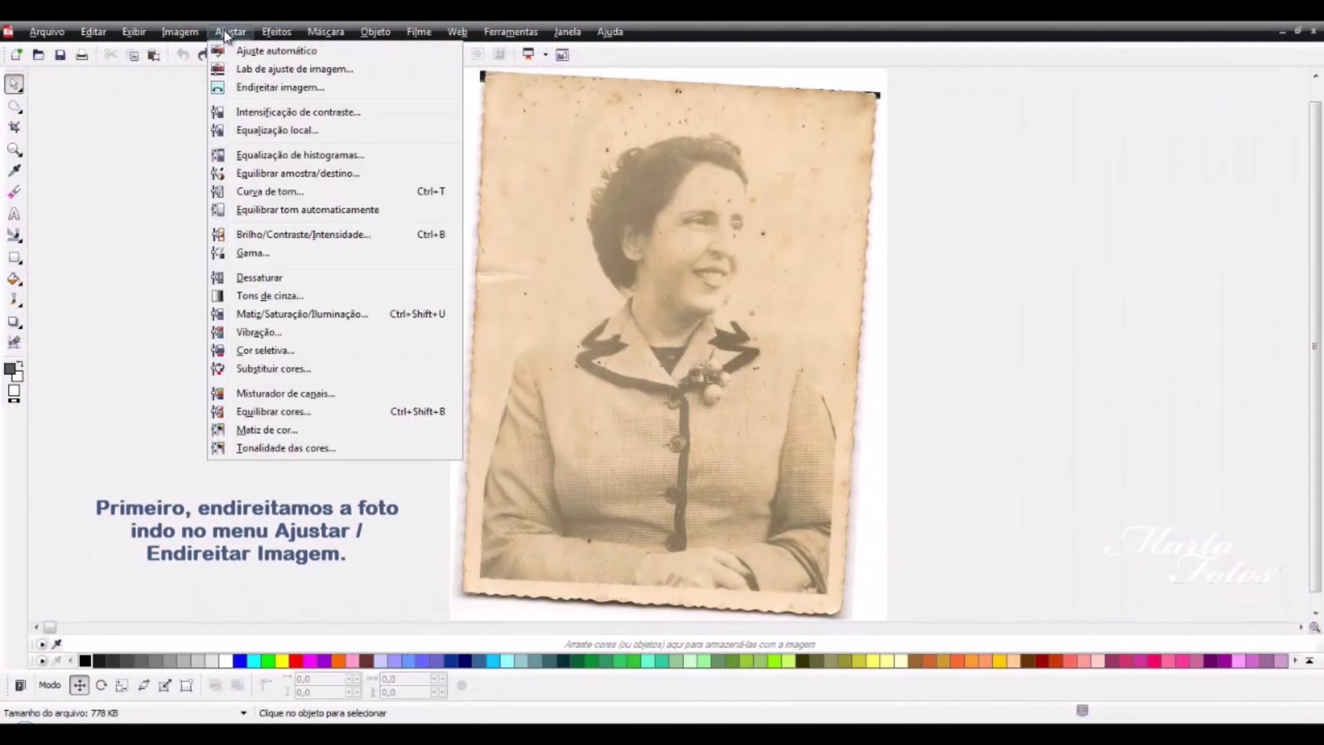
left_click(248, 87)
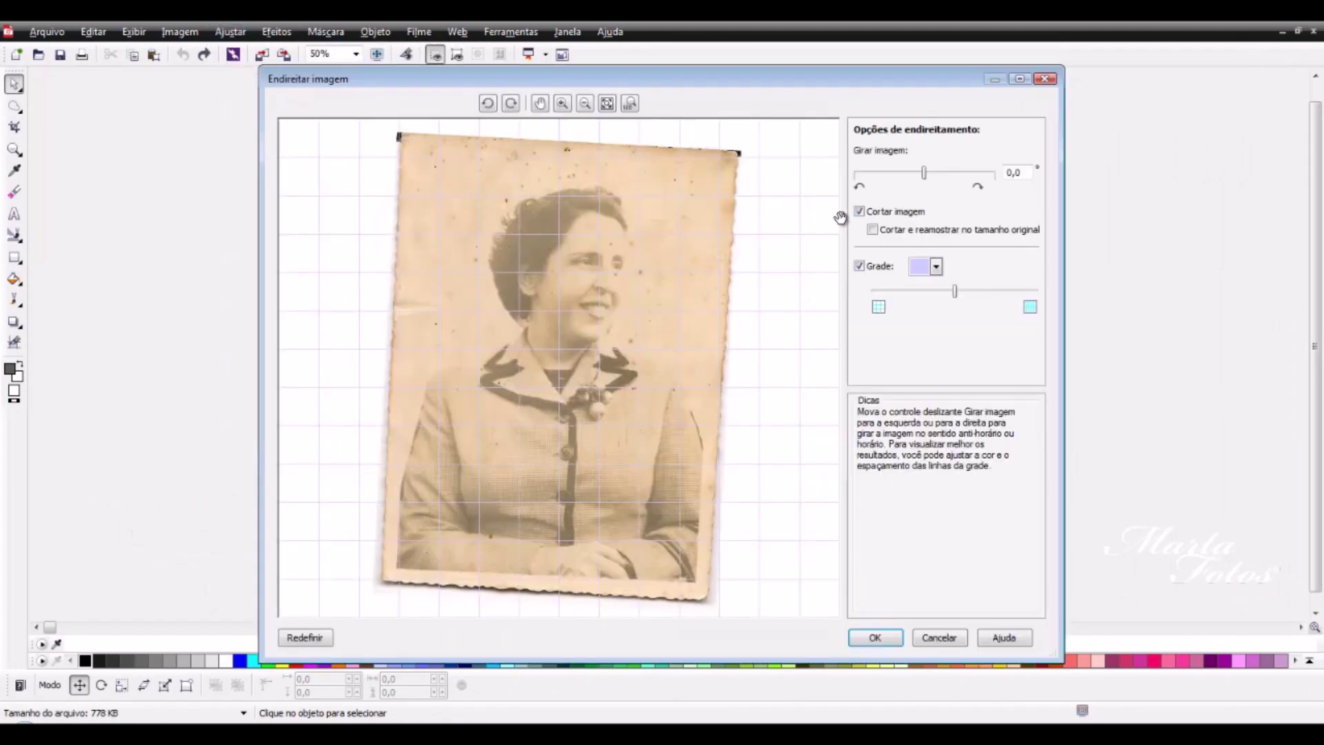
left_click_drag(925, 177, 912, 180)
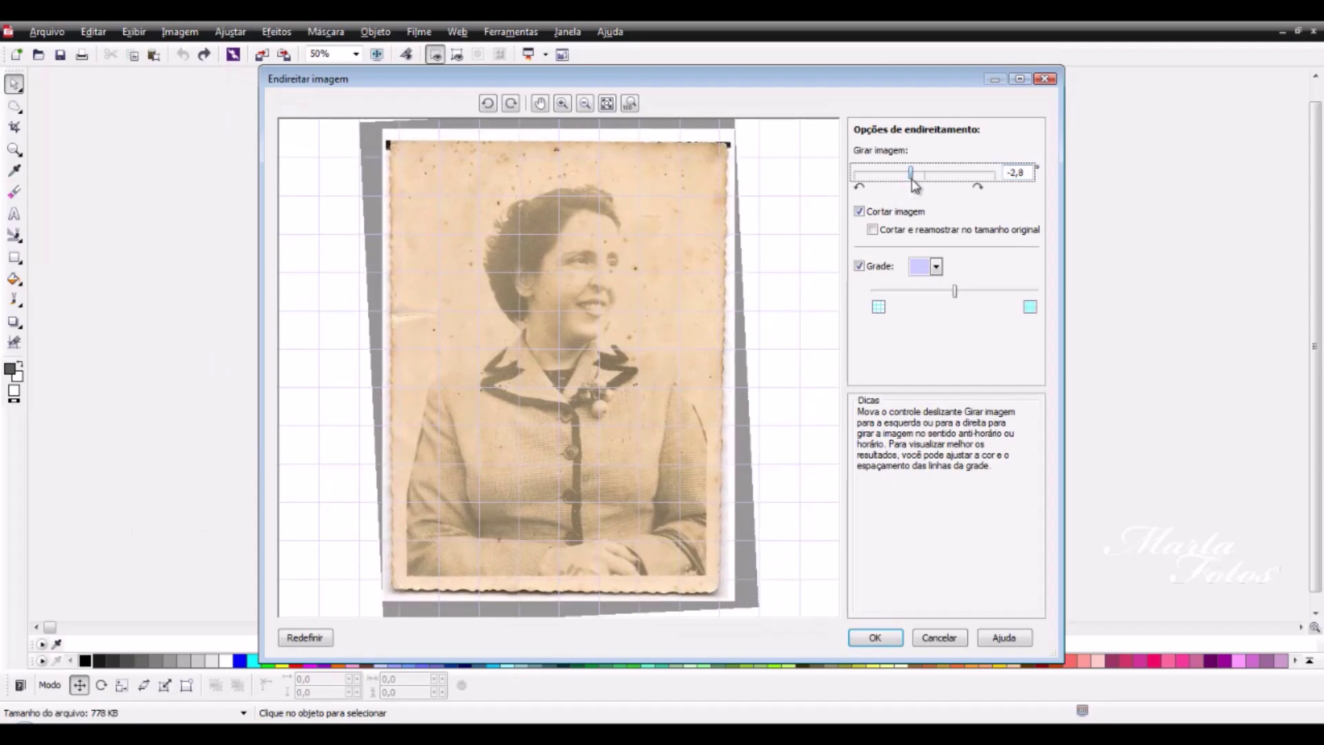
left_click(860, 212)
left_click(878, 640)
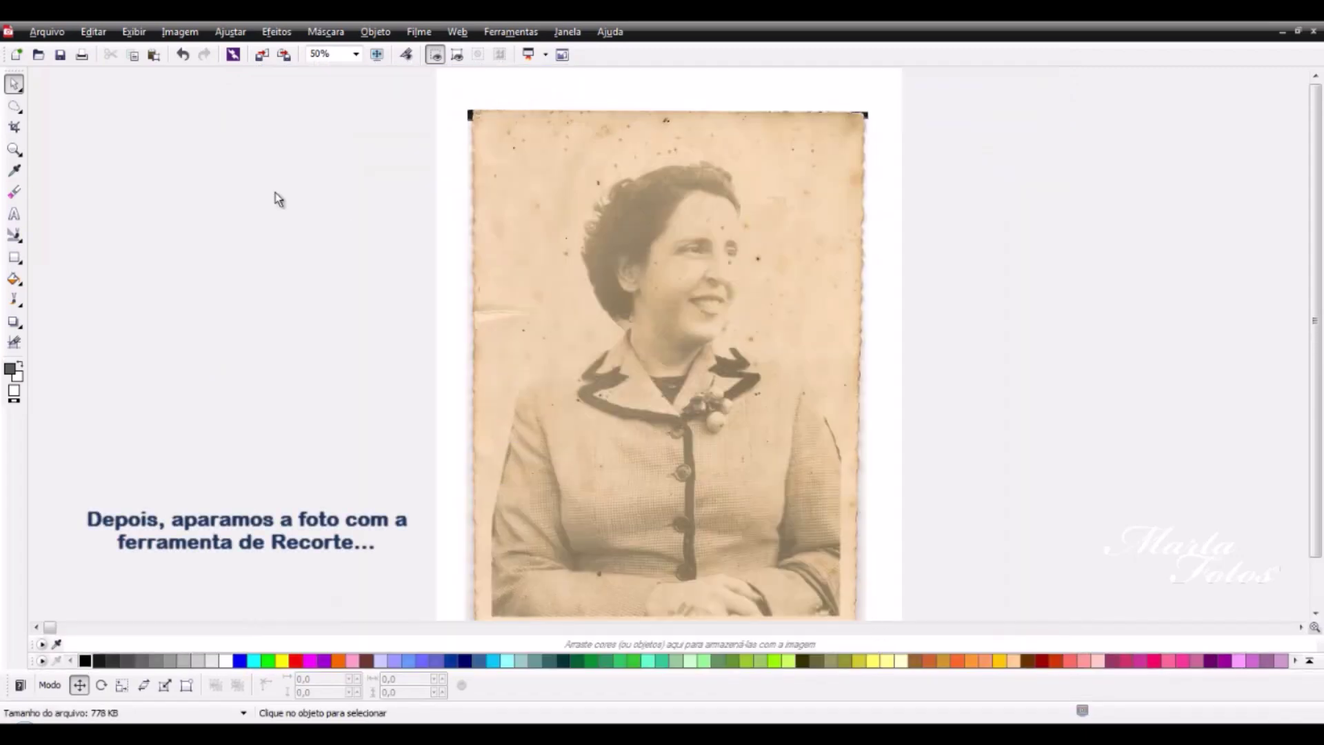
Step: Crop the portrait just inside its worn borders, to about 14.9 by 21 cm
left_click(14, 129)
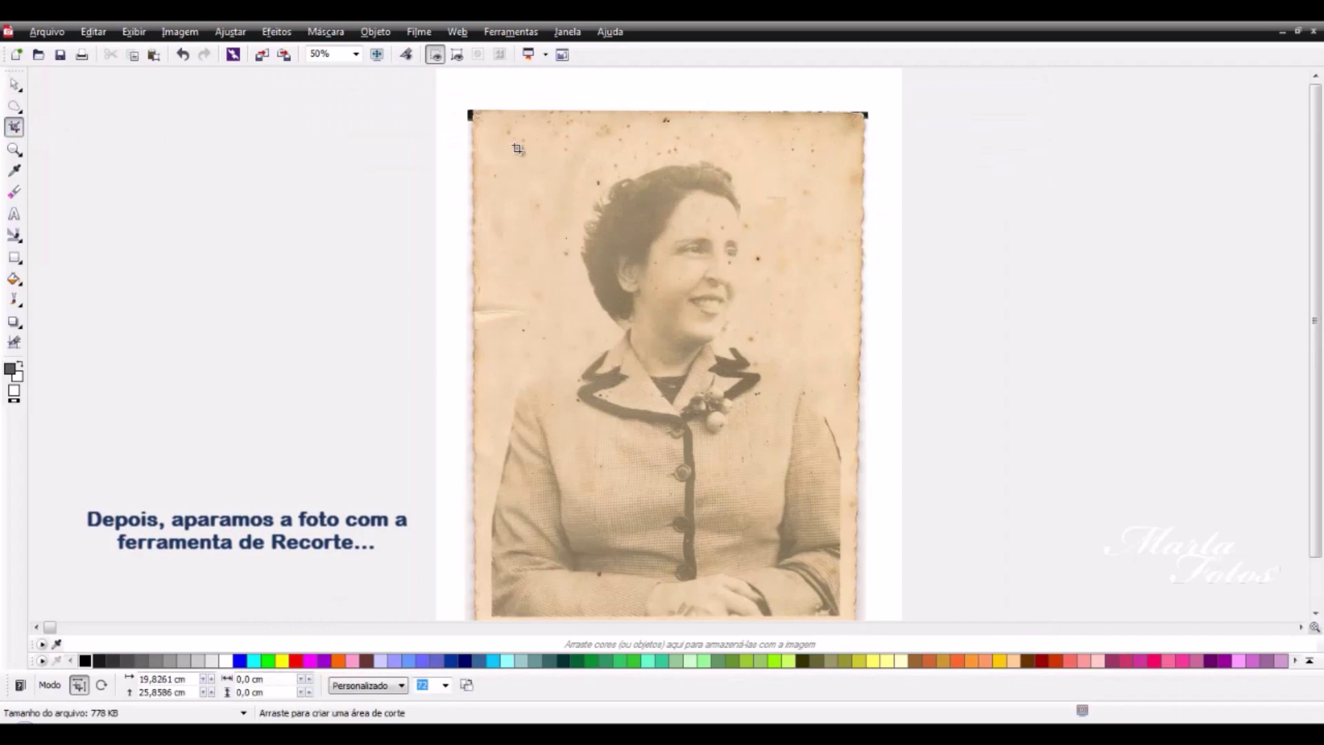
left_click_drag(491, 123, 842, 563)
double_click(698, 358)
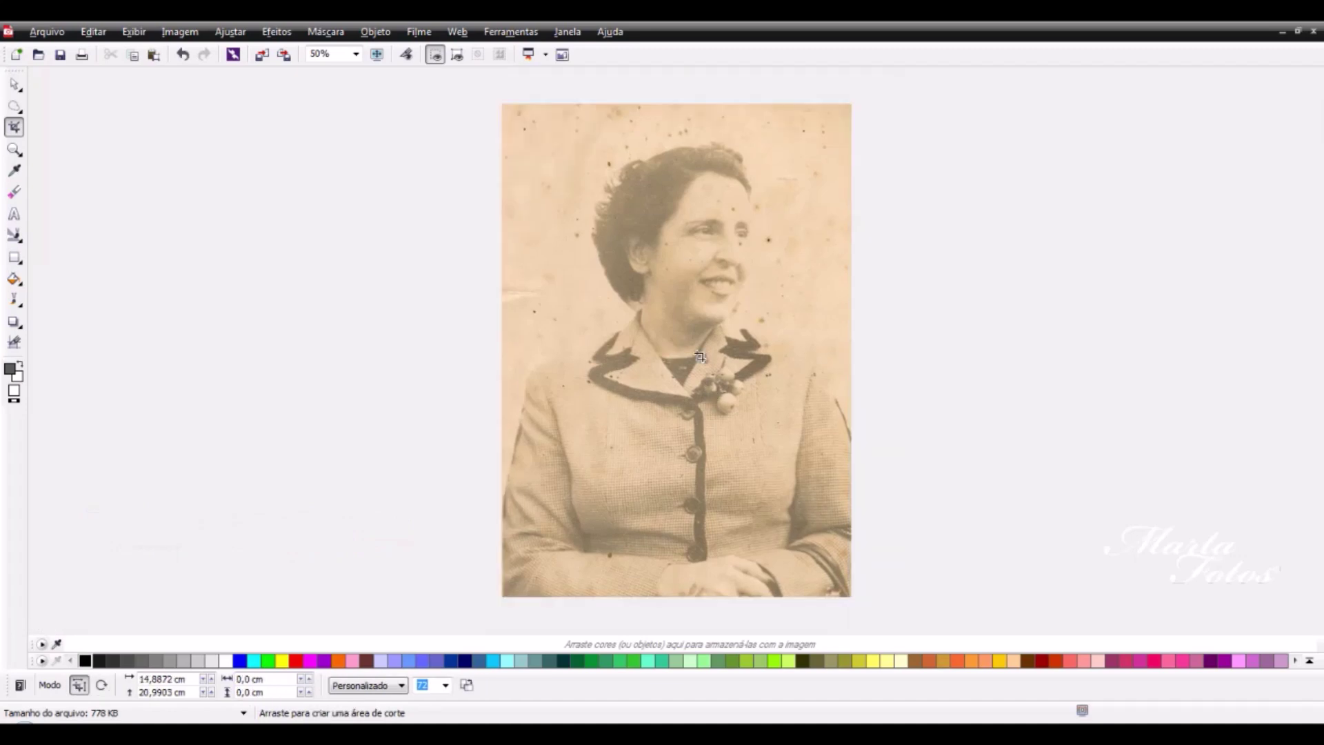
Step: Desaturate the cropped portrait to remove its yellowed tint
left_click(230, 32)
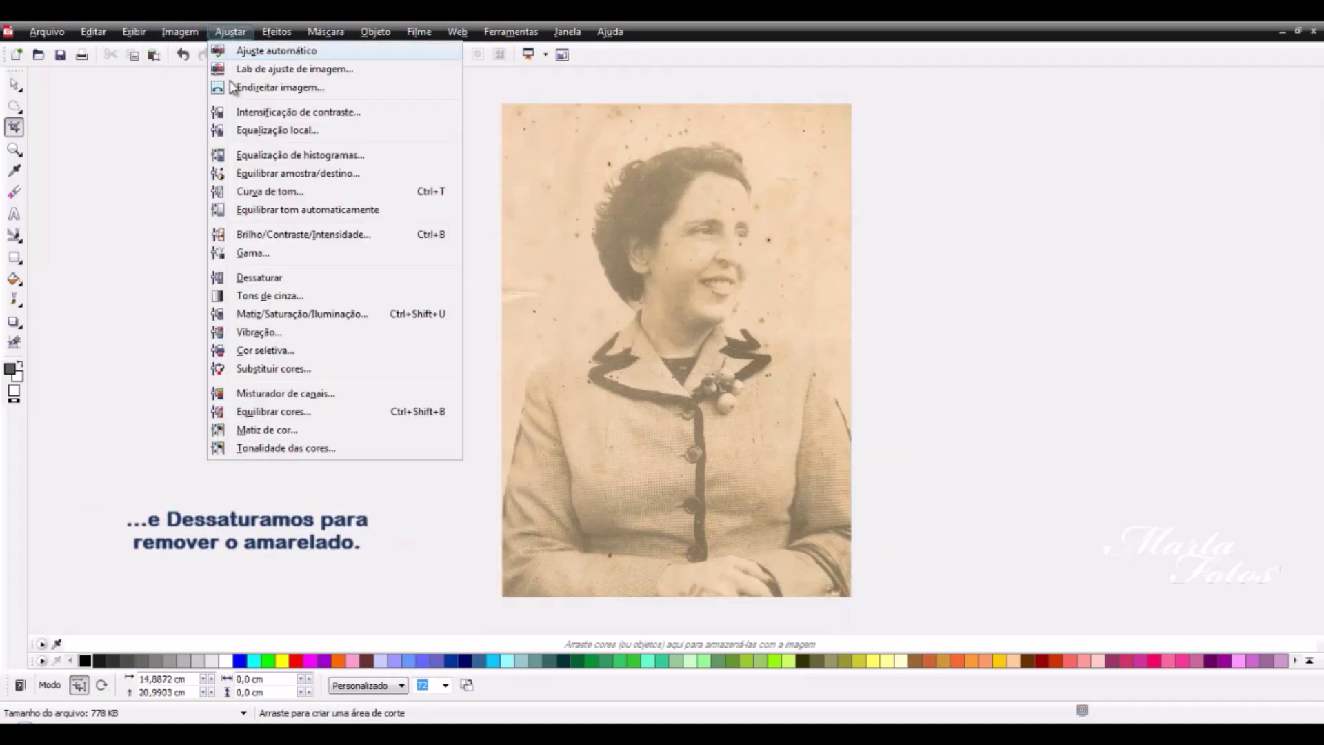
left_click(269, 278)
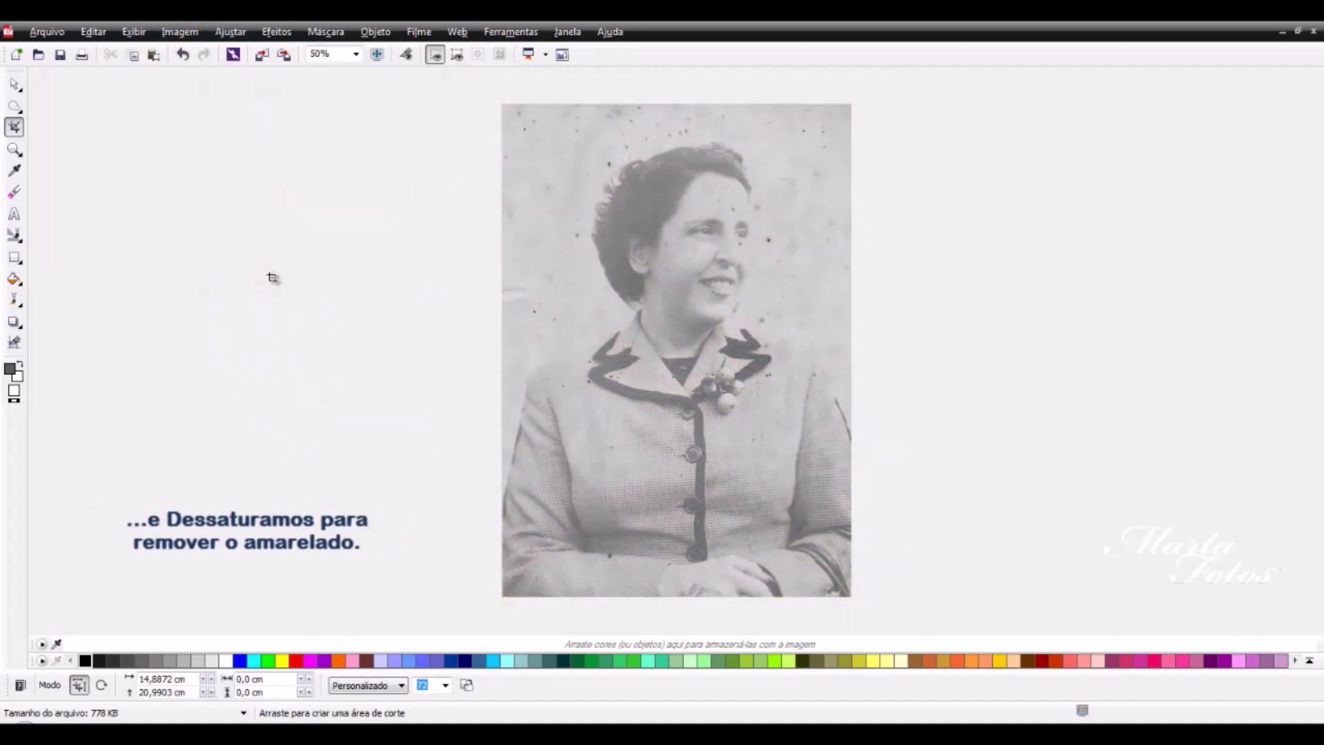
left_click(27, 84)
scroll(777, 339, "up", 1)
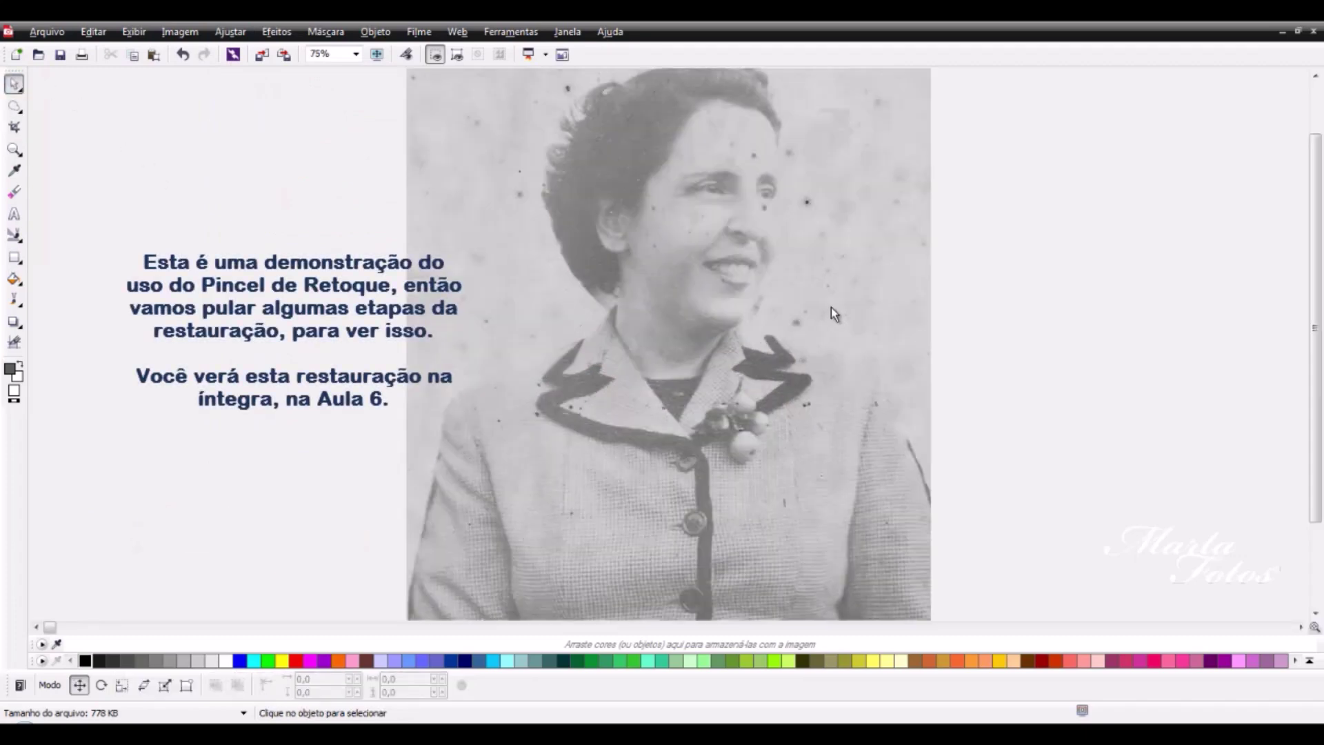
scroll(830, 308, "up", 1)
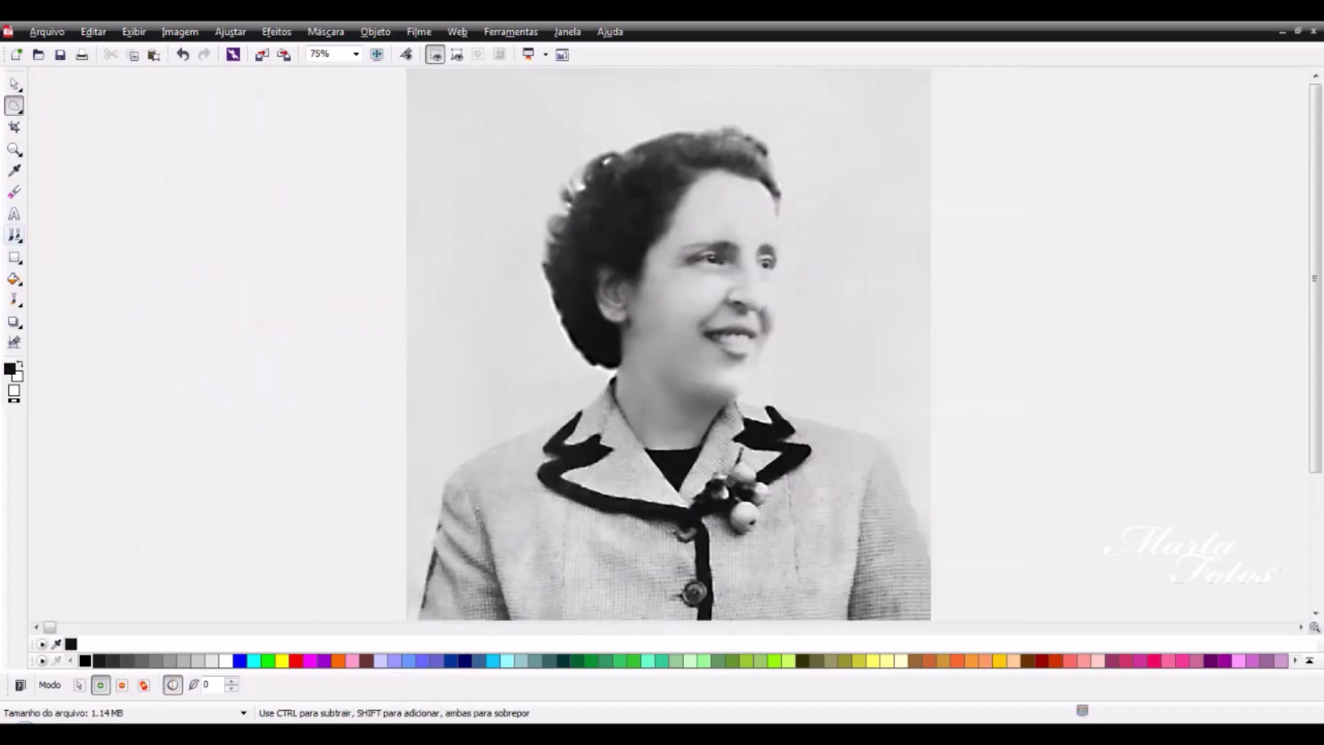
Step: Choose the Touch-Up brush (Pincel de retoque) and set its strength to Alto and its size to 19
left_click(15, 235)
left_click(186, 282)
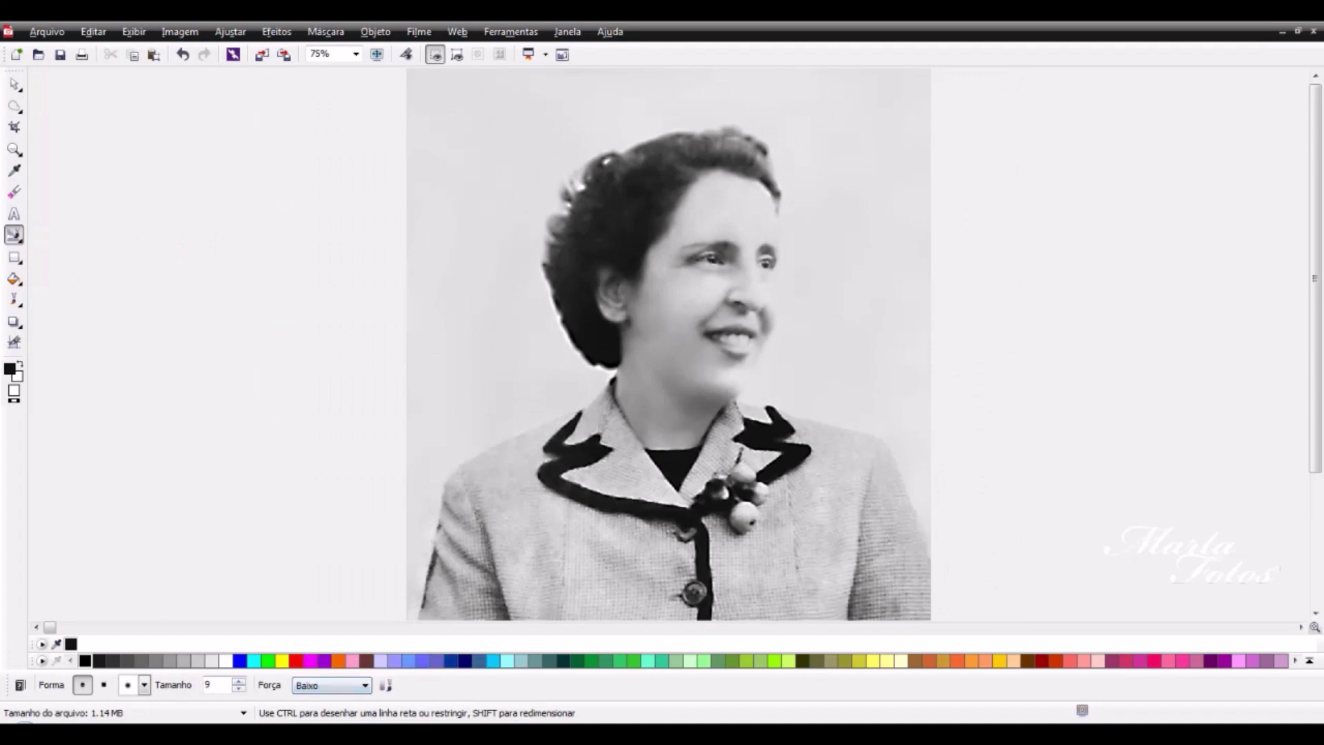
left_click(331, 685)
left_click(324, 714)
left_click(239, 680)
Step: Smooth the white gaps and halo along the back of the woman's hair with Touch-Up brush strokes
scroll(589, 280, "up", 3)
left_click_drag(587, 203, 562, 221)
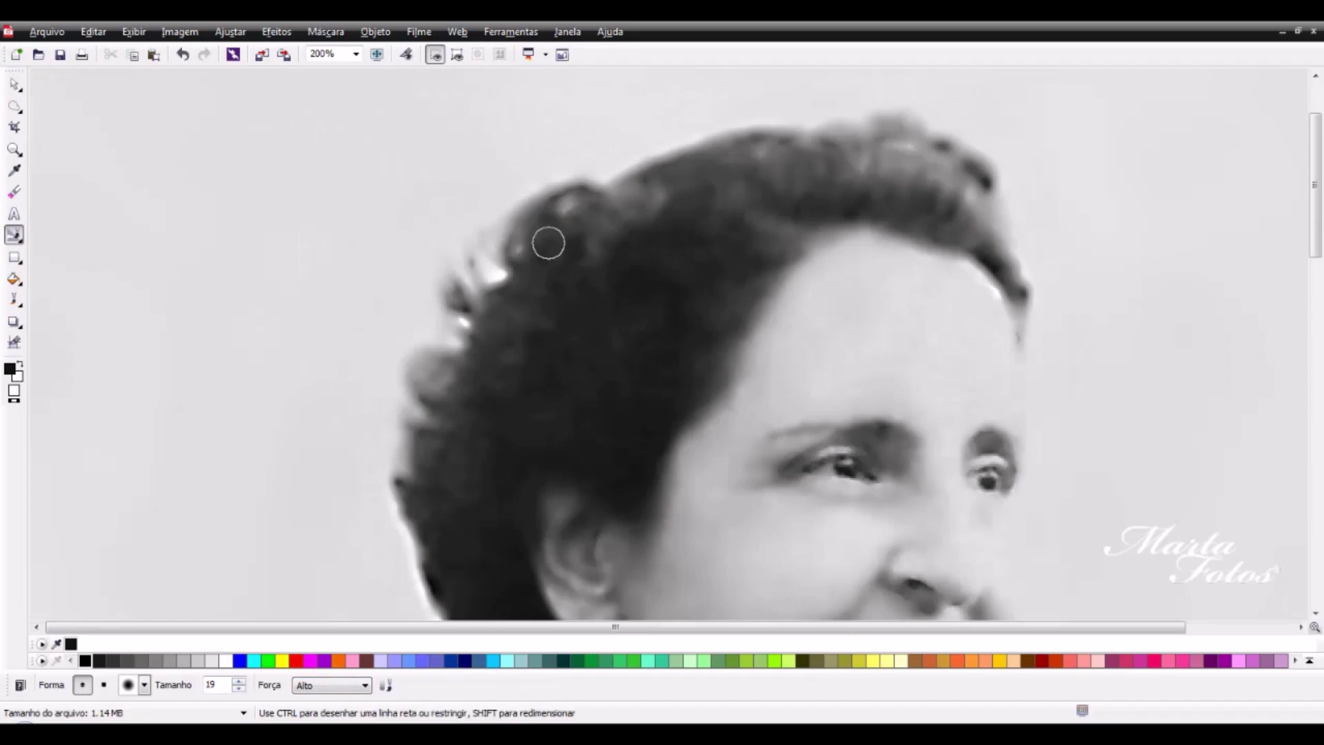
left_click_drag(496, 275, 461, 315)
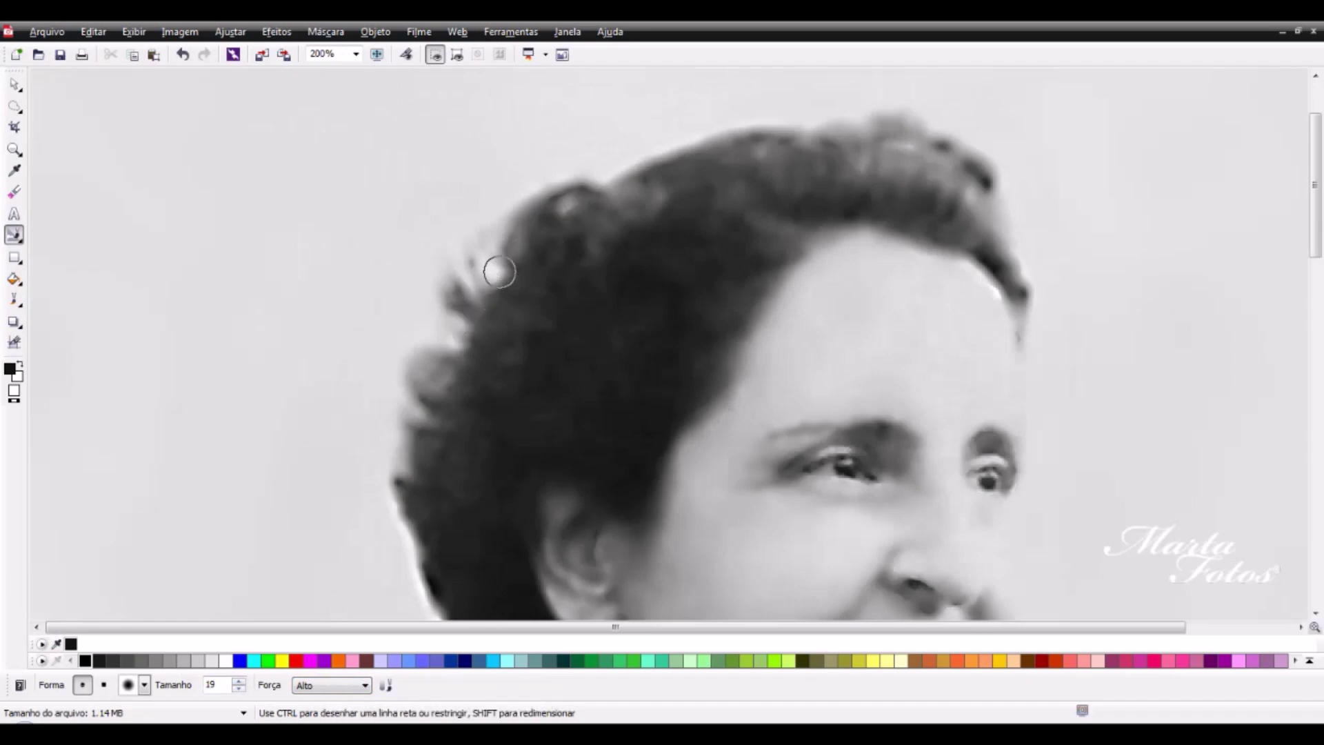
mouse_move(1000, 228)
left_mouse_down()
mouse_move(975, 258)
mouse_move(1009, 307)
mouse_move(1003, 244)
mouse_move(990, 293)
left_mouse_up()
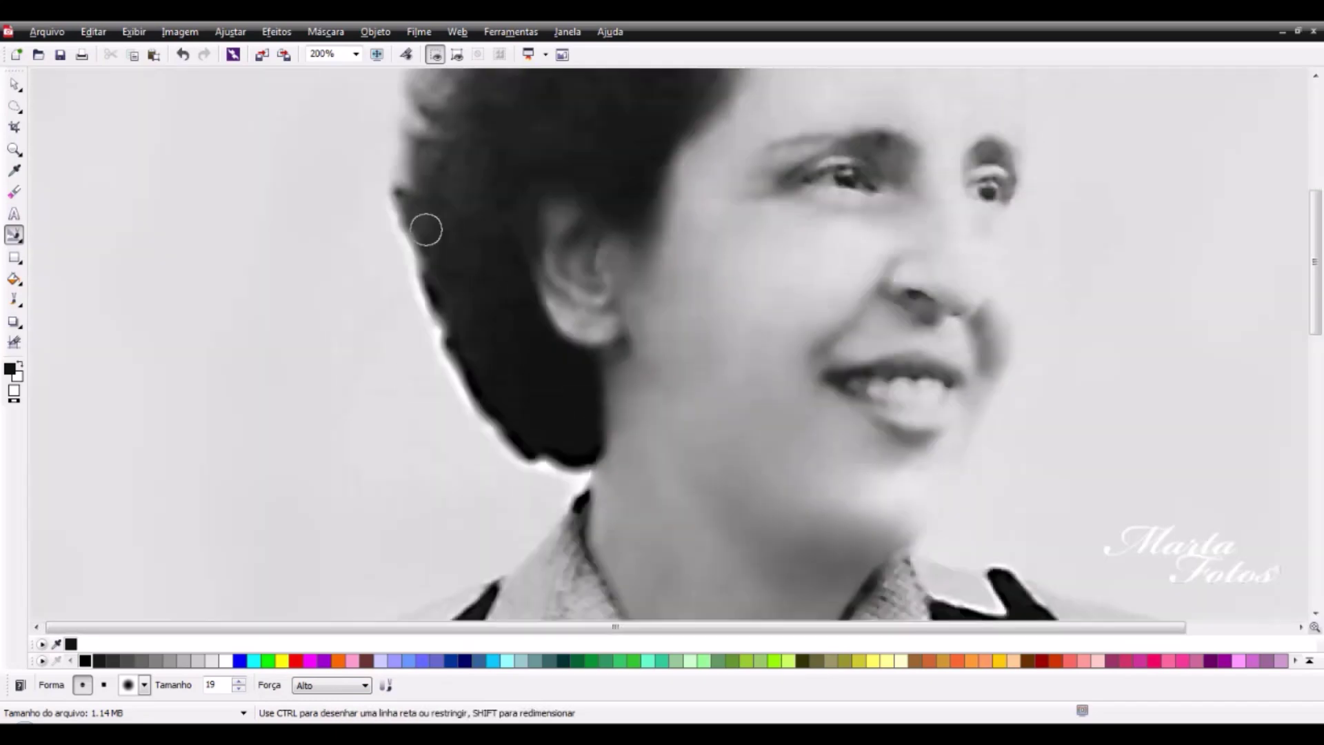
mouse_move(420, 263)
left_mouse_down()
mouse_move(440, 340)
mouse_move(541, 484)
mouse_move(558, 447)
mouse_move(583, 479)
mouse_move(445, 355)
left_mouse_up()
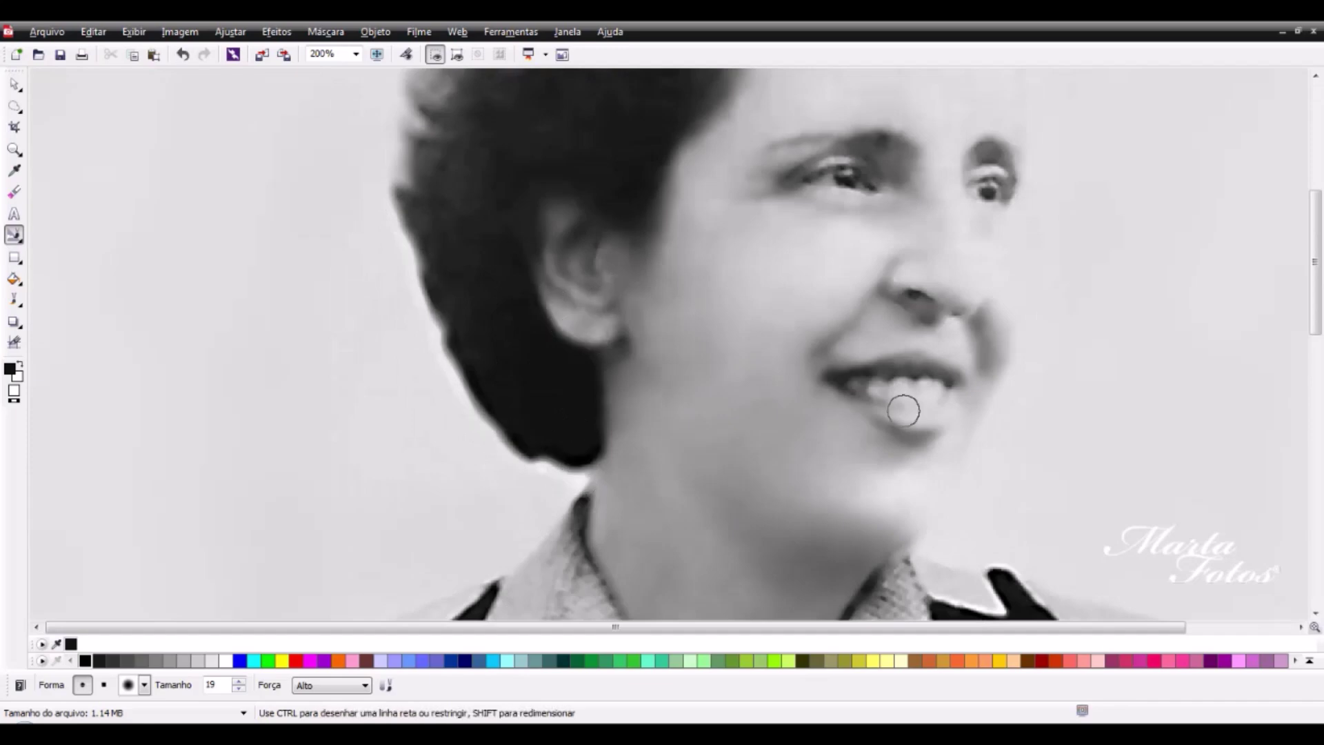
scroll(875, 399, "down", 3)
scroll(880, 246, "up", 1)
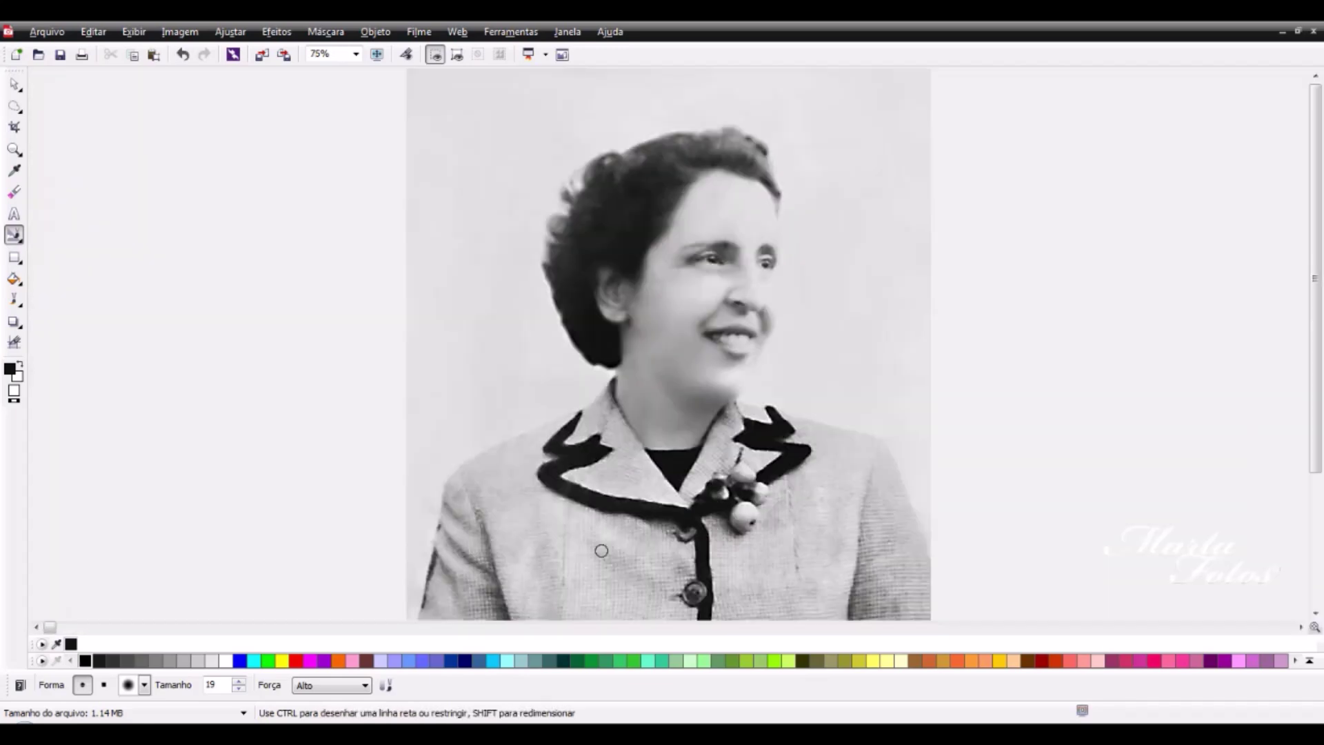
Step: Try retouching the eye area with the Touch-Up brush at Médio strength, then undo it
left_click(364, 685)
left_click(317, 707)
scroll(744, 298, "up", 1)
scroll(744, 298, "up", 1)
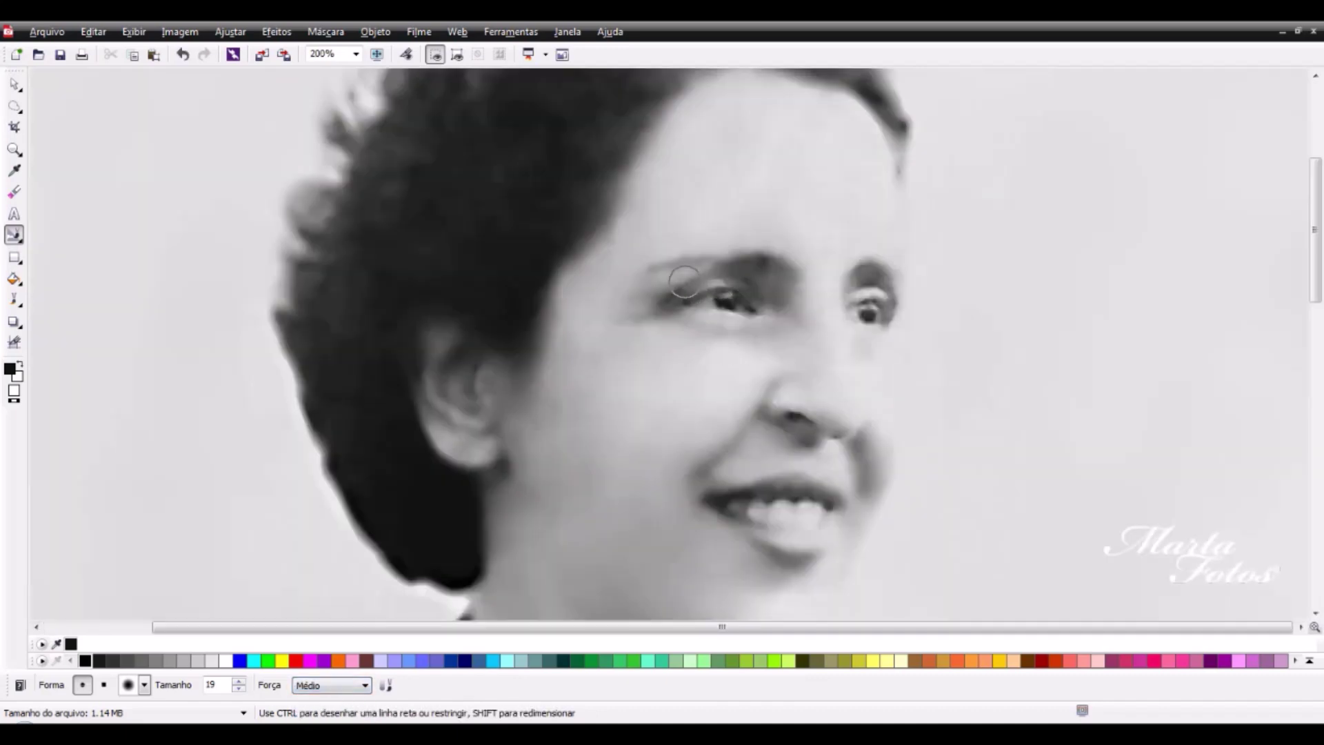
left_click(182, 54)
Step: Set the brush strength to Baixo and softly retouch the eyes, lips, ear edge and front hairline
left_click(364, 685)
left_click(317, 697)
left_click_drag(747, 256, 748, 280)
left_click_drag(848, 302, 881, 329)
mouse_move(763, 326)
left_mouse_down()
mouse_move(720, 315)
mouse_move(744, 321)
mouse_move(726, 284)
left_mouse_up()
left_click_drag(760, 506, 811, 506)
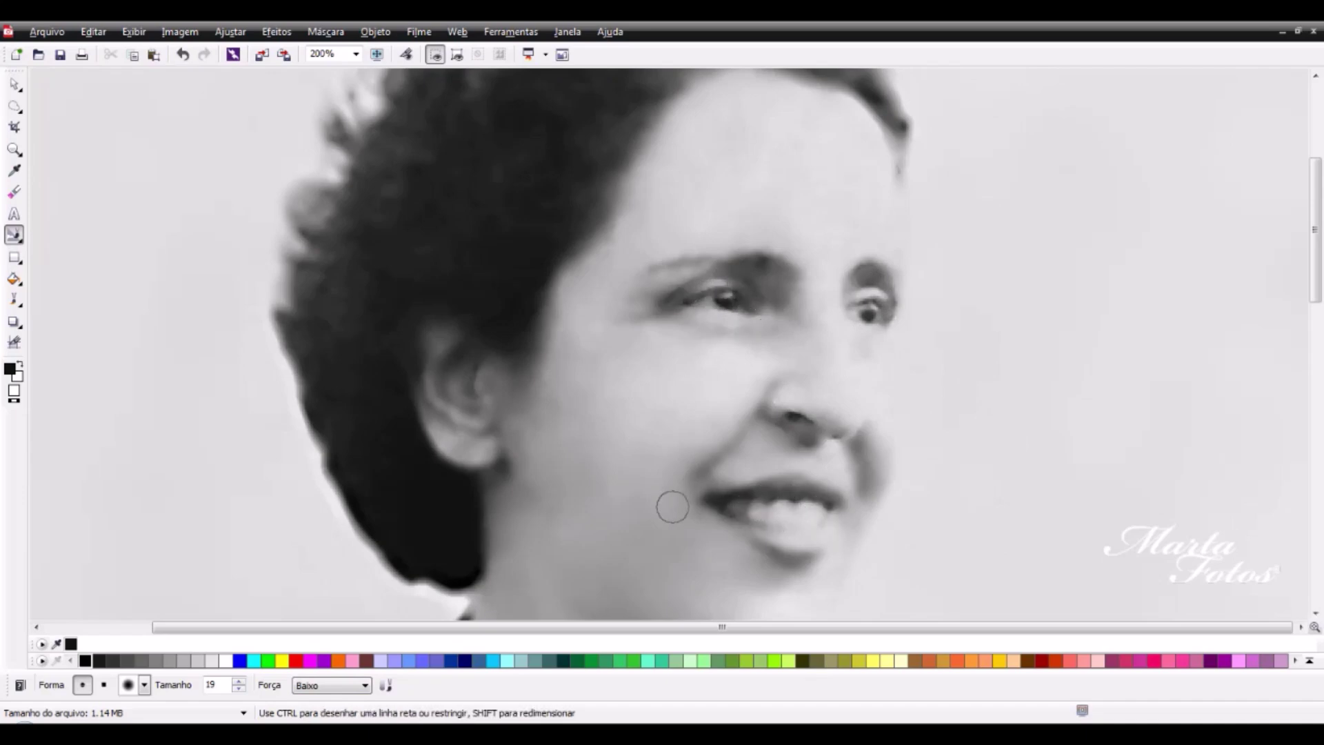
left_click_drag(476, 366, 490, 351)
mouse_move(887, 157)
left_mouse_down()
mouse_move(890, 138)
mouse_move(898, 183)
left_mouse_up()
Step: Outline the irises of both eyes with the freehand mask tool in additive mode
left_click(13, 105)
left_click(721, 298)
left_click_drag(739, 306, 714, 290)
mouse_move(882, 299)
left_mouse_down()
mouse_move(872, 327)
mouse_move(851, 299)
left_mouse_up()
Step: Adjust the masked irises with Brilho/Contraste/Intensidade to make them stand out, and remove the mask
left_click(231, 32)
left_click(269, 238)
left_click(1019, 189)
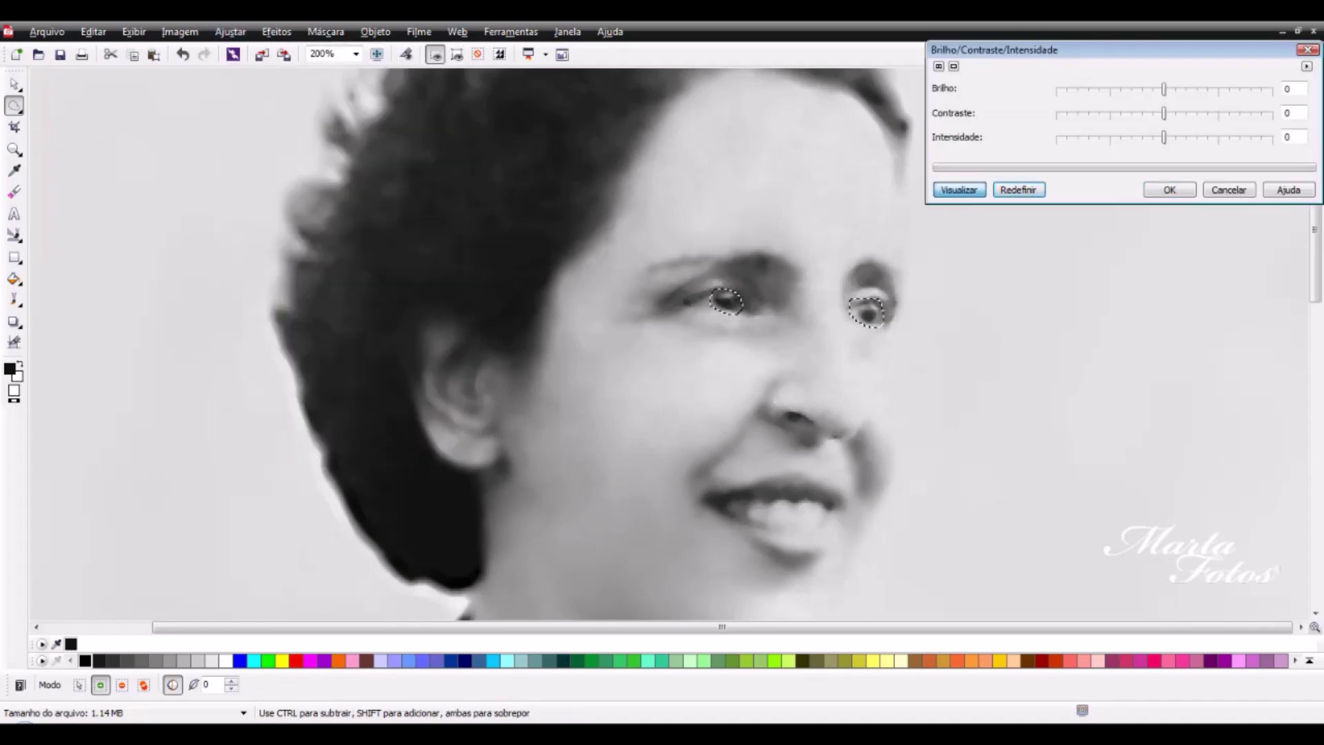
mouse_move(1164, 113)
left_mouse_down()
mouse_move(1183, 114)
mouse_move(1170, 89)
left_mouse_up()
key("Return")
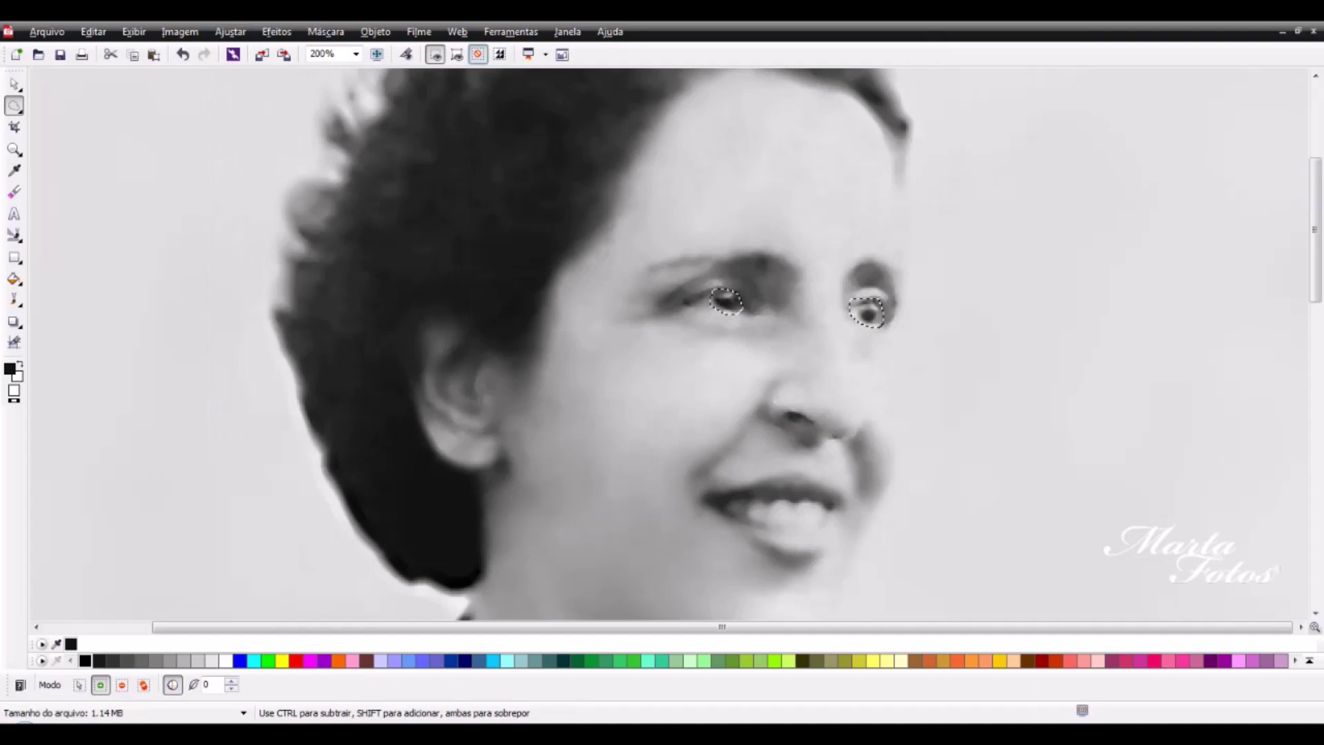
key("ctrl+shift+r")
key("F4")
key("minus")
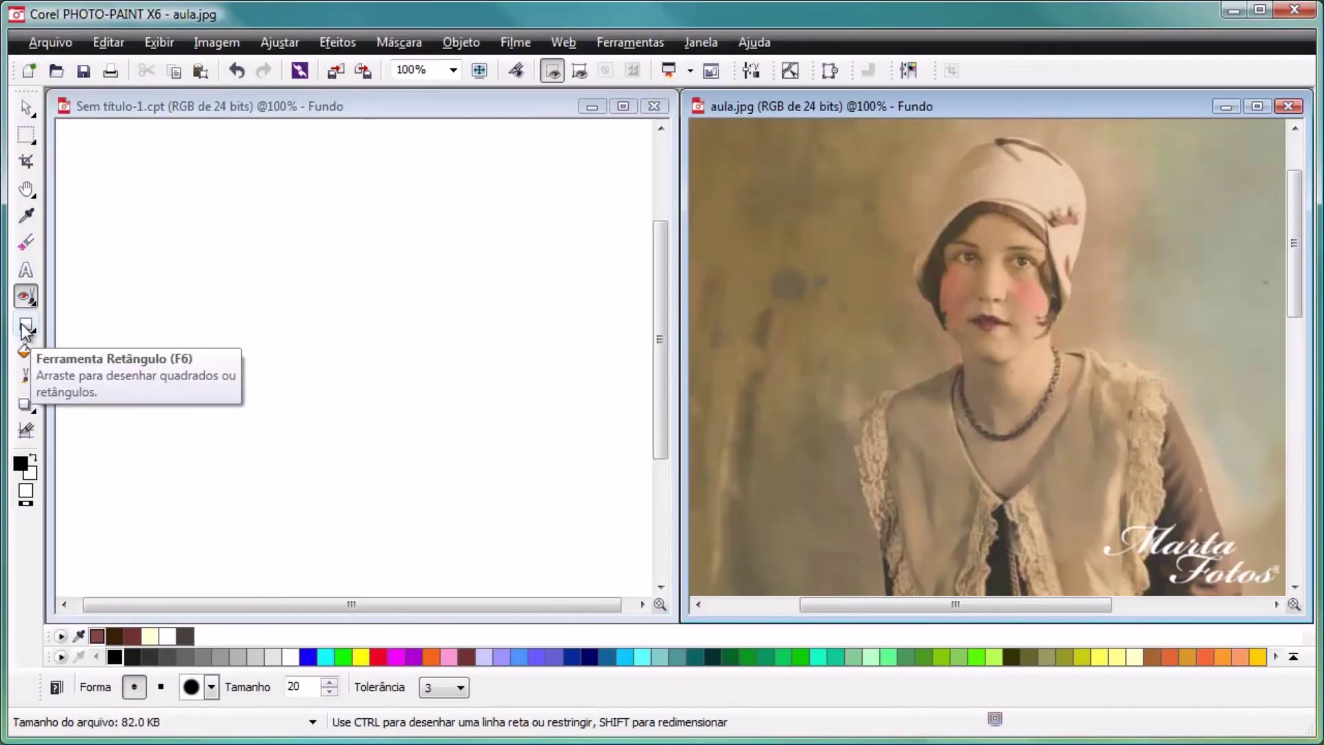
Step: Draw a blue, borderless square about 11.85 by 11.78 cm as a new object in the blank document Sem título-1.cpt
left_click(21, 324)
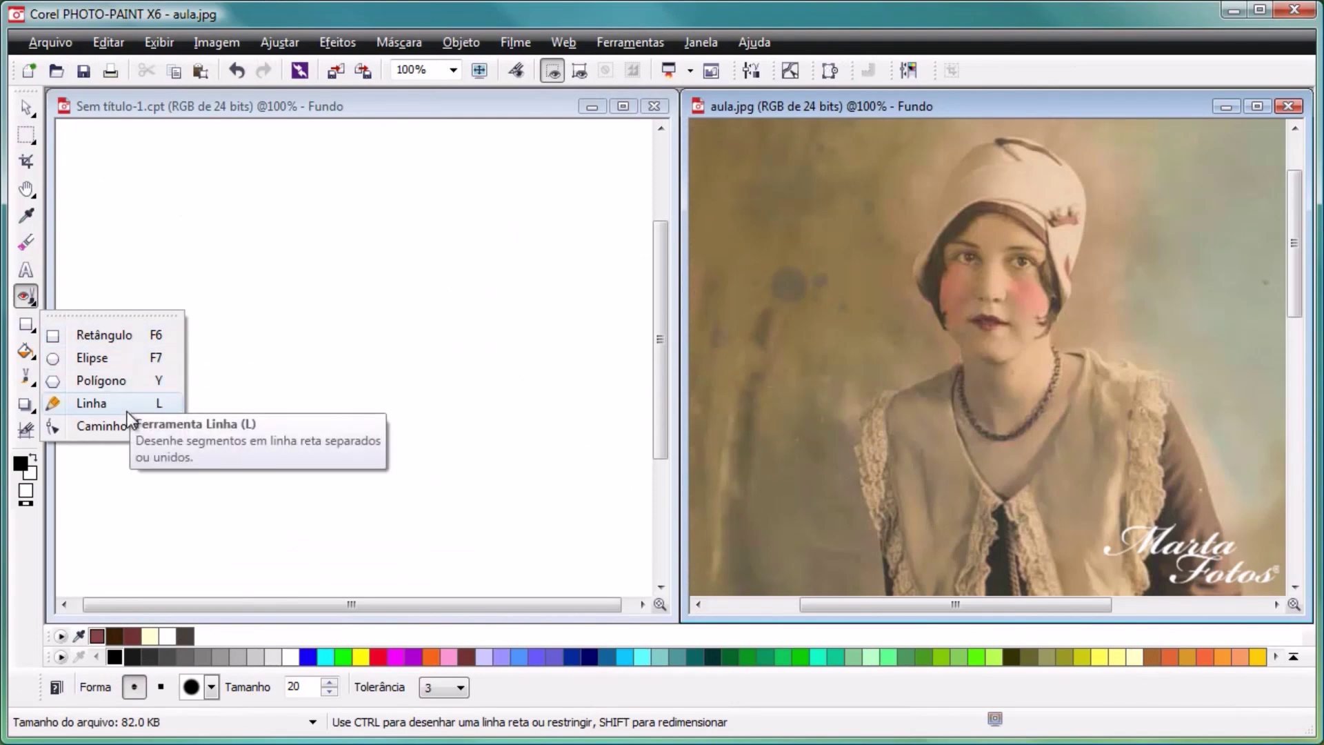
left_click(126, 333)
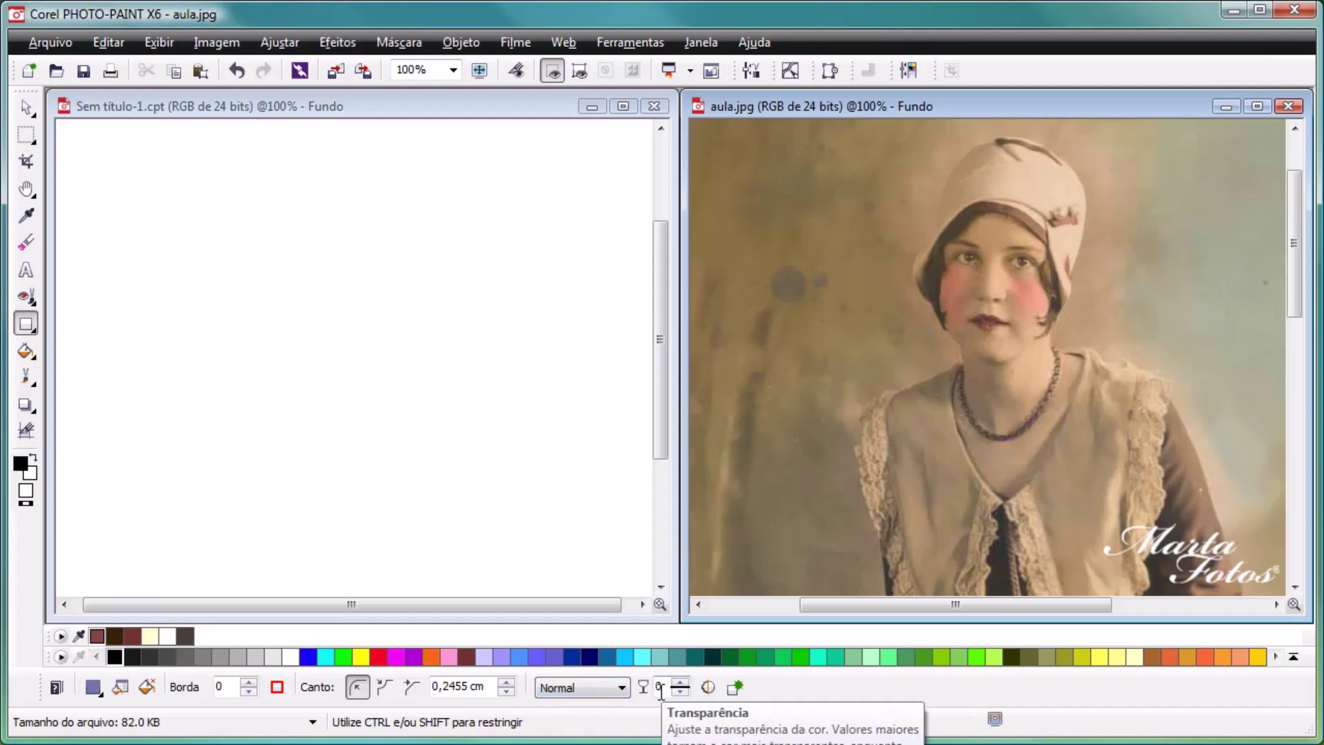
left_click(737, 687)
left_click(283, 368)
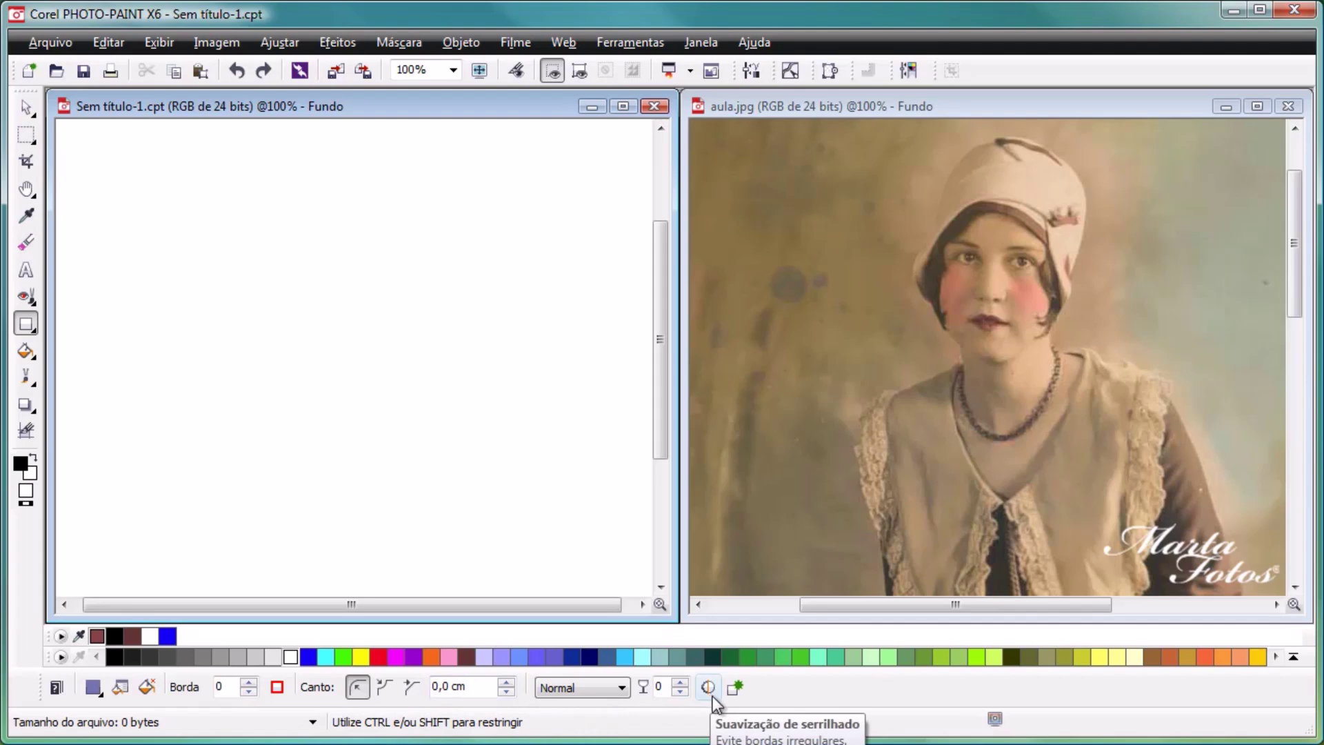
left_click(735, 687)
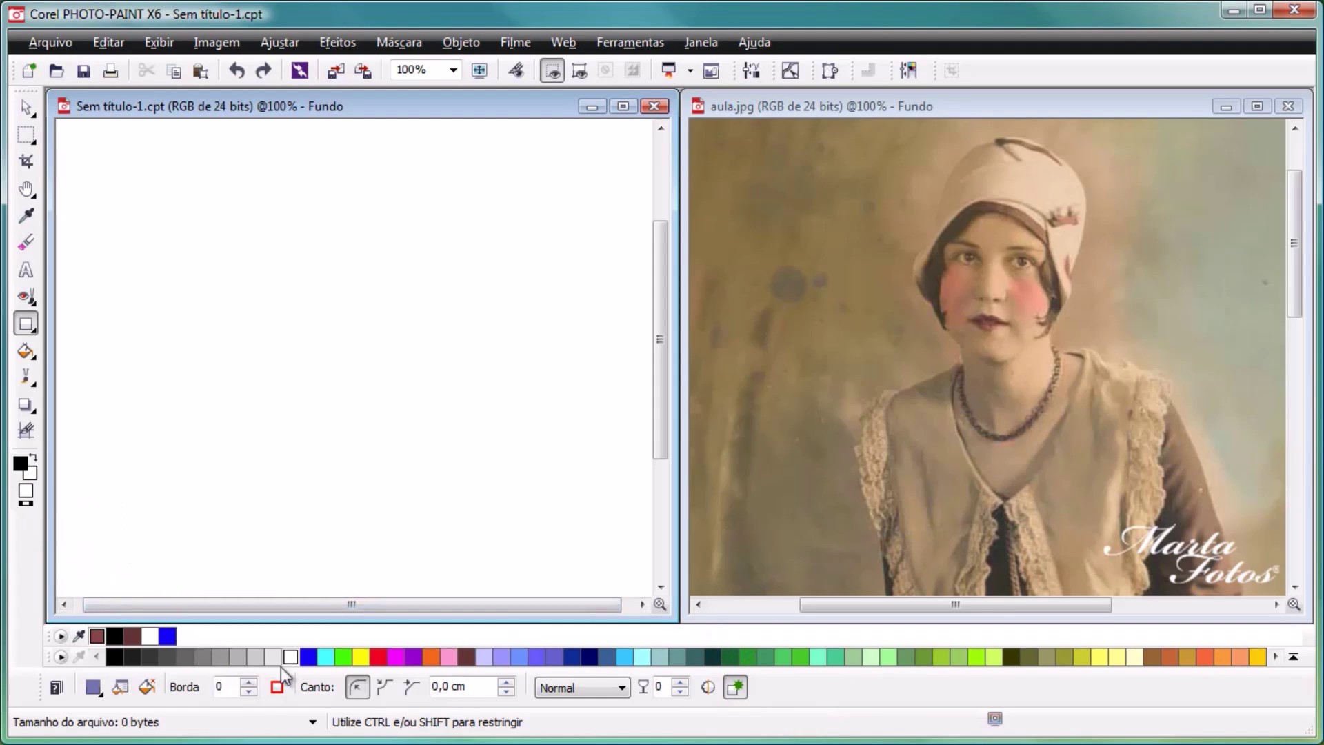
right_click(308, 657)
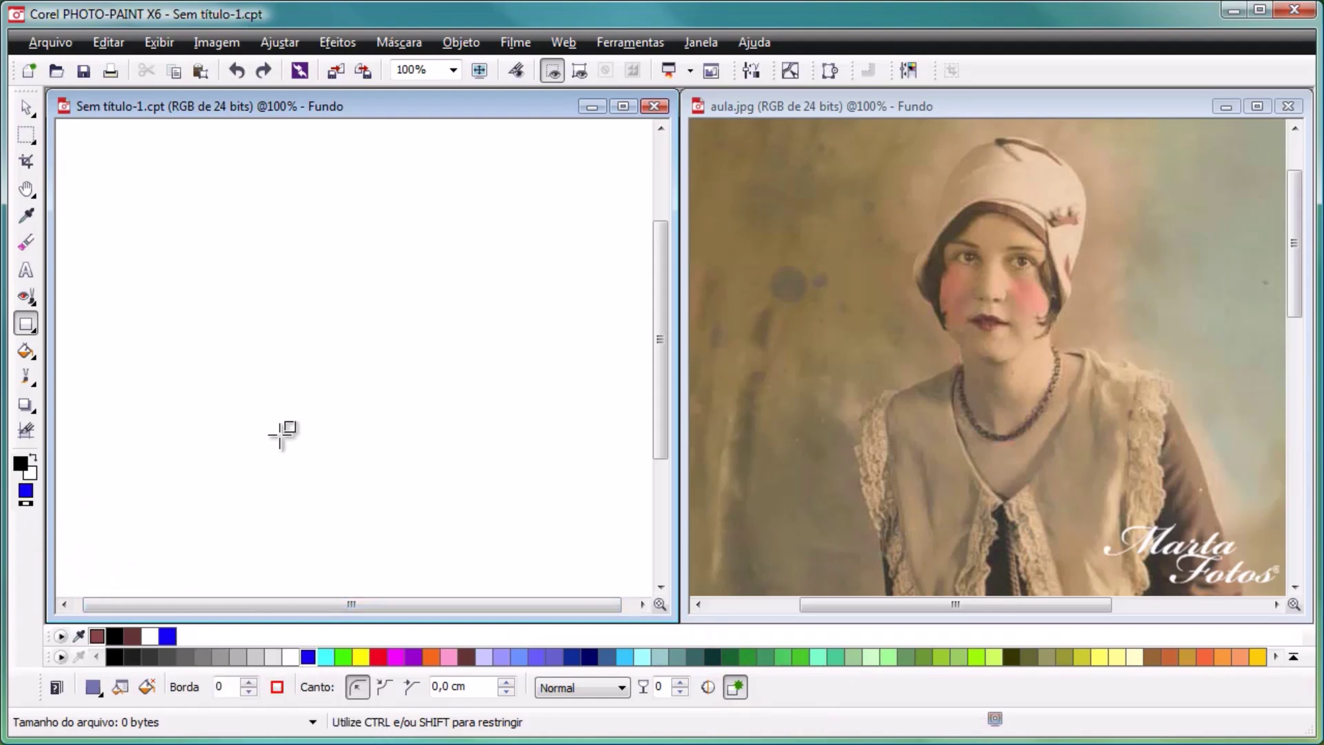
left_click_drag(194, 198, 541, 542)
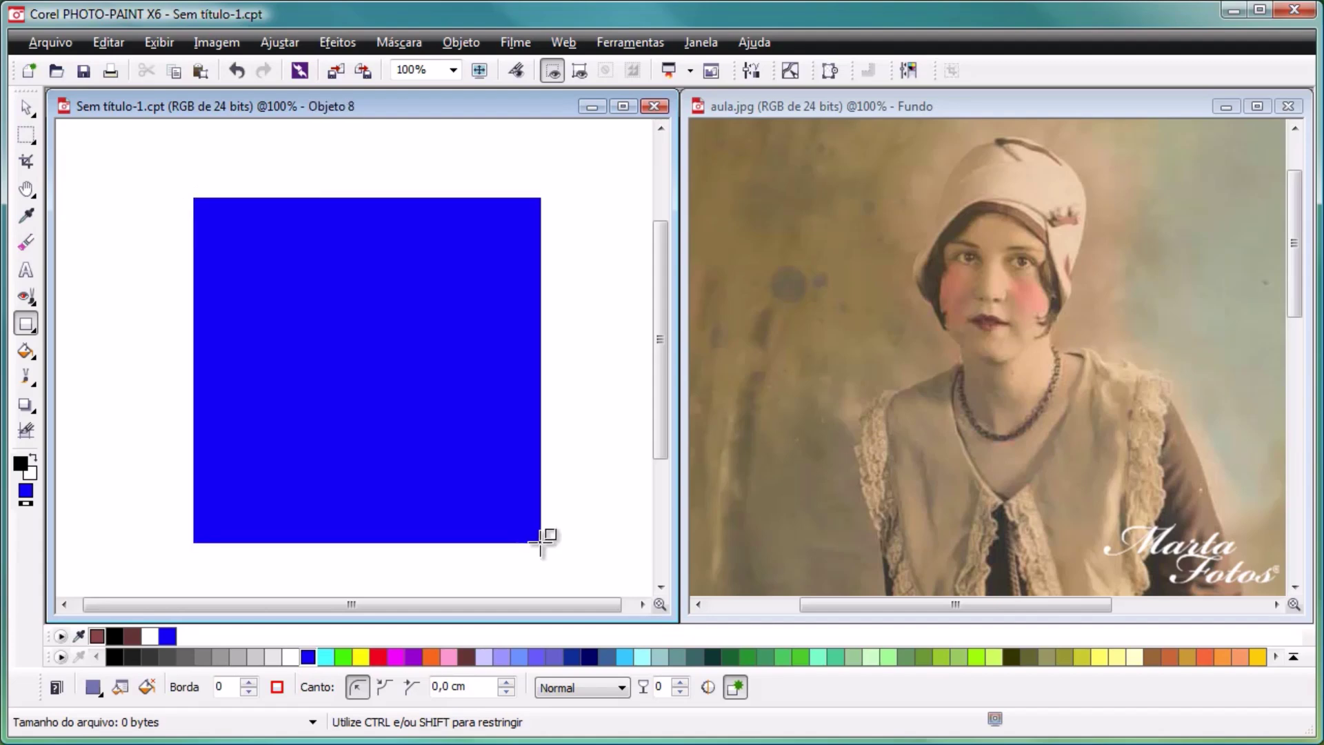
Step: Move the blue square slightly up and left, scale it proportionally to about 10.55 by 10.51 cm, and reset the scaling
left_click(26, 106)
left_click_drag(254, 288, 228, 273)
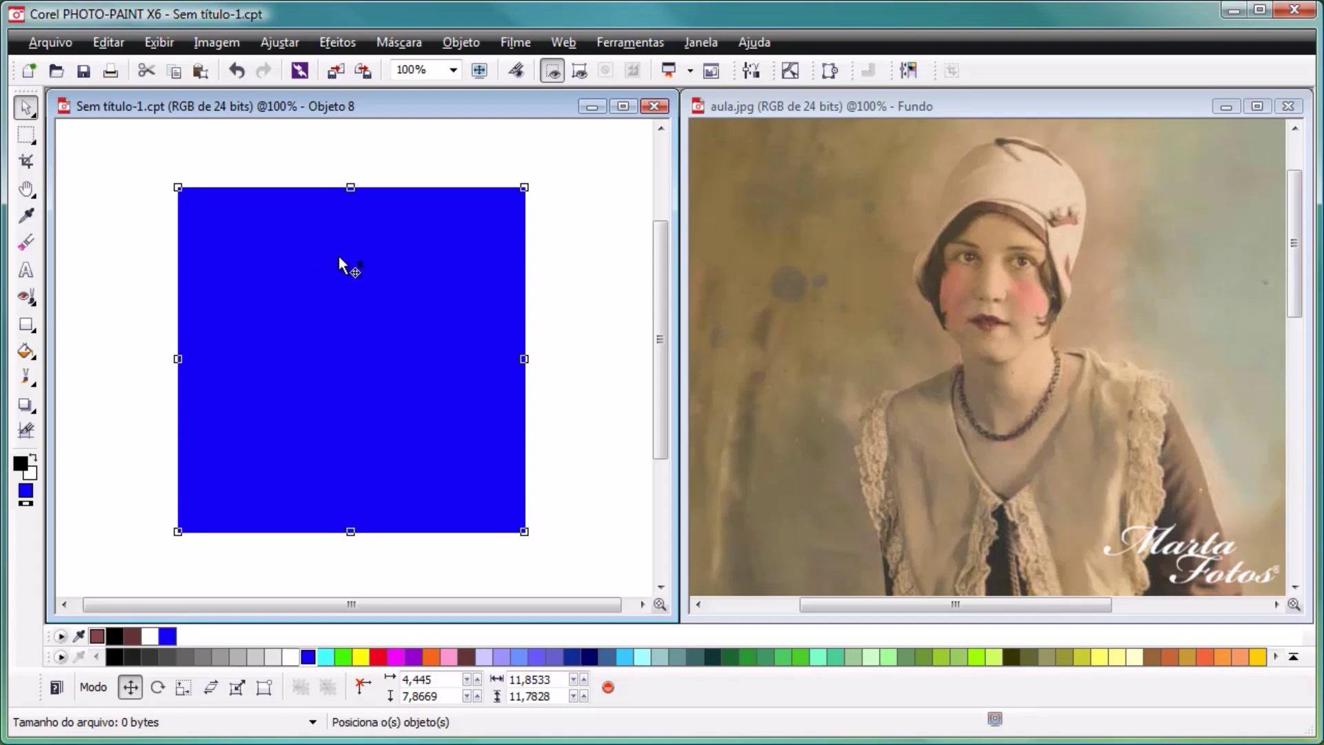
left_click_drag(524, 186, 490, 229)
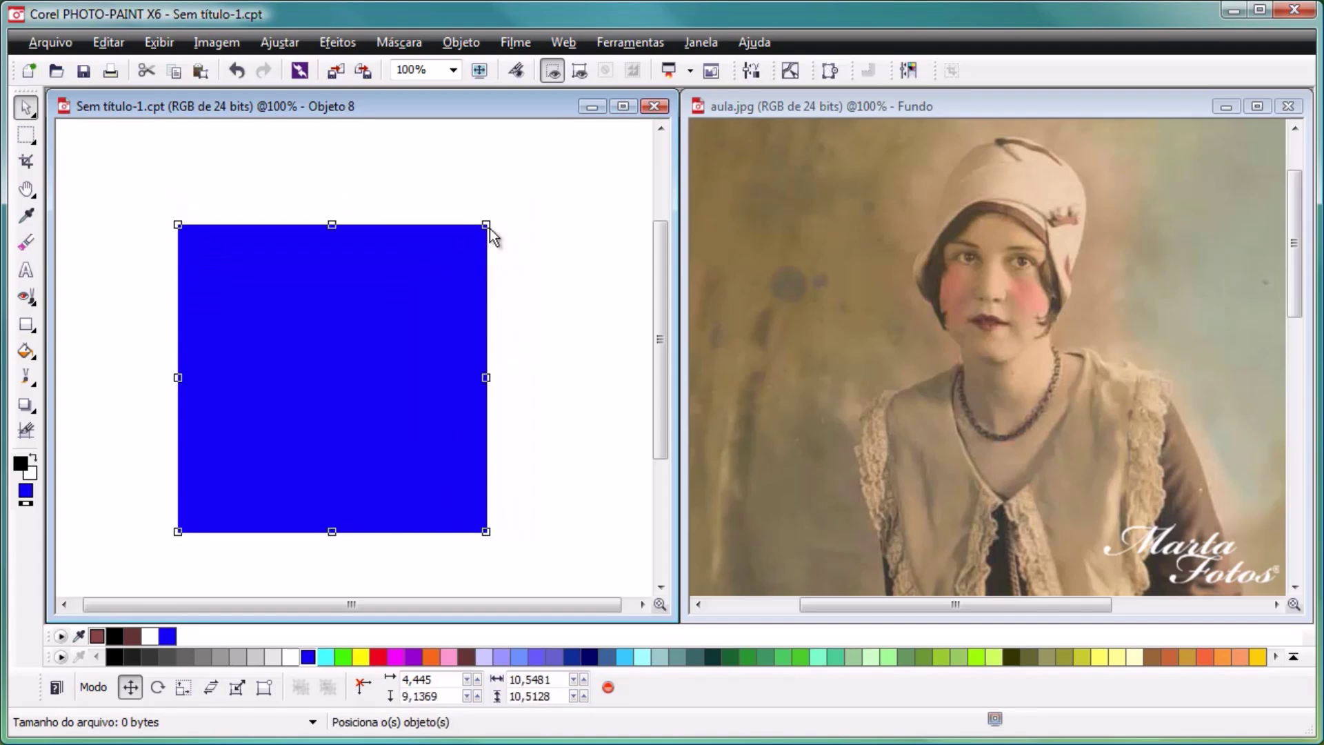
right_click(449, 262)
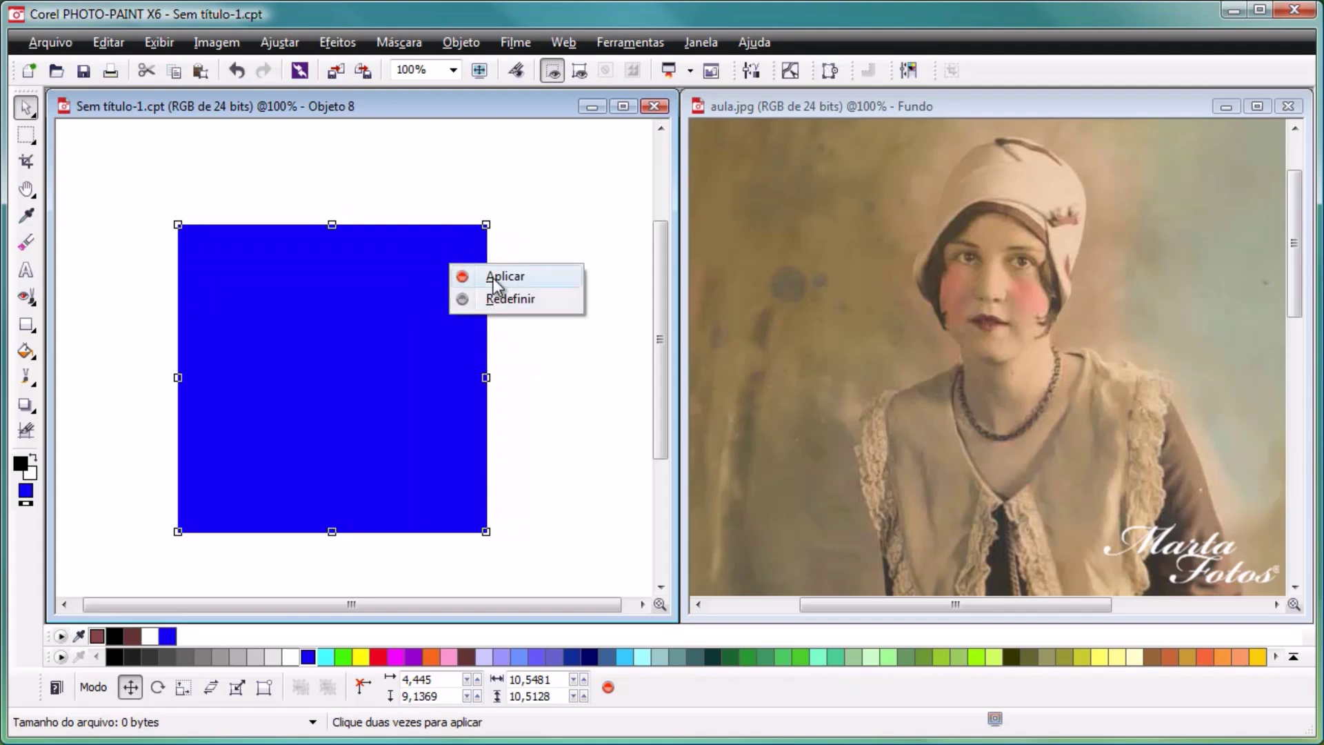
left_click(510, 299)
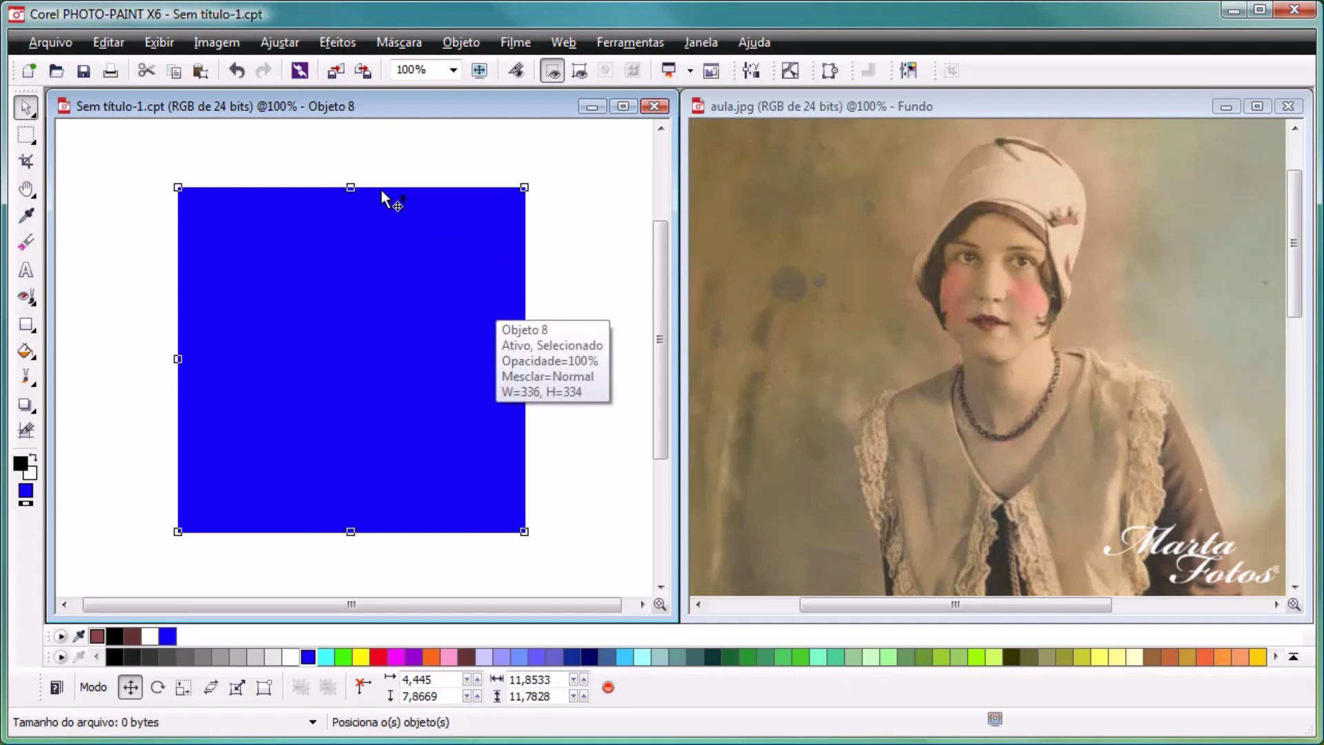
Step: Shrink the square's height and width separately to about 10.51 by 10.87 cm, and reset the transformation
left_click_drag(352, 187, 346, 215)
left_click_drag(525, 372, 486, 380)
right_click(417, 370)
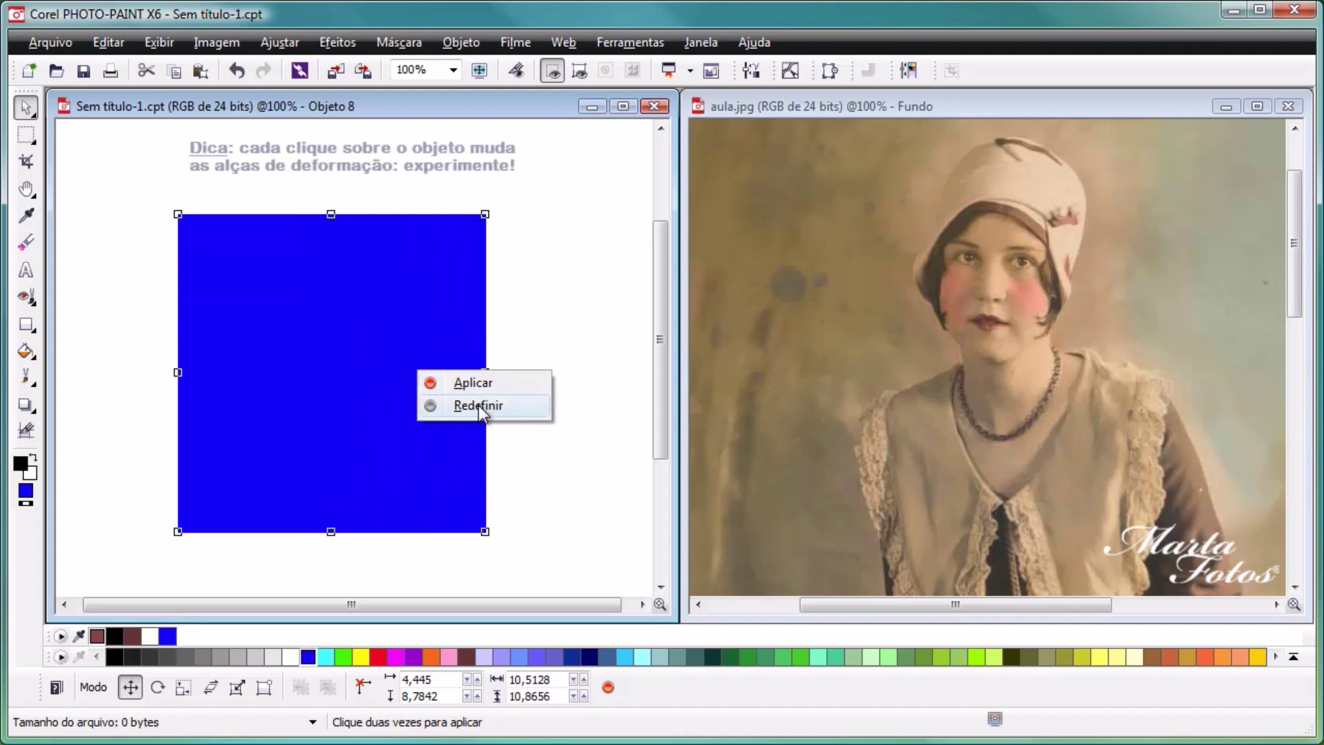
left_click(479, 407)
Step: Rotate the blue square slightly counterclockwise by its corner, and reset the rotation
left_click(469, 266)
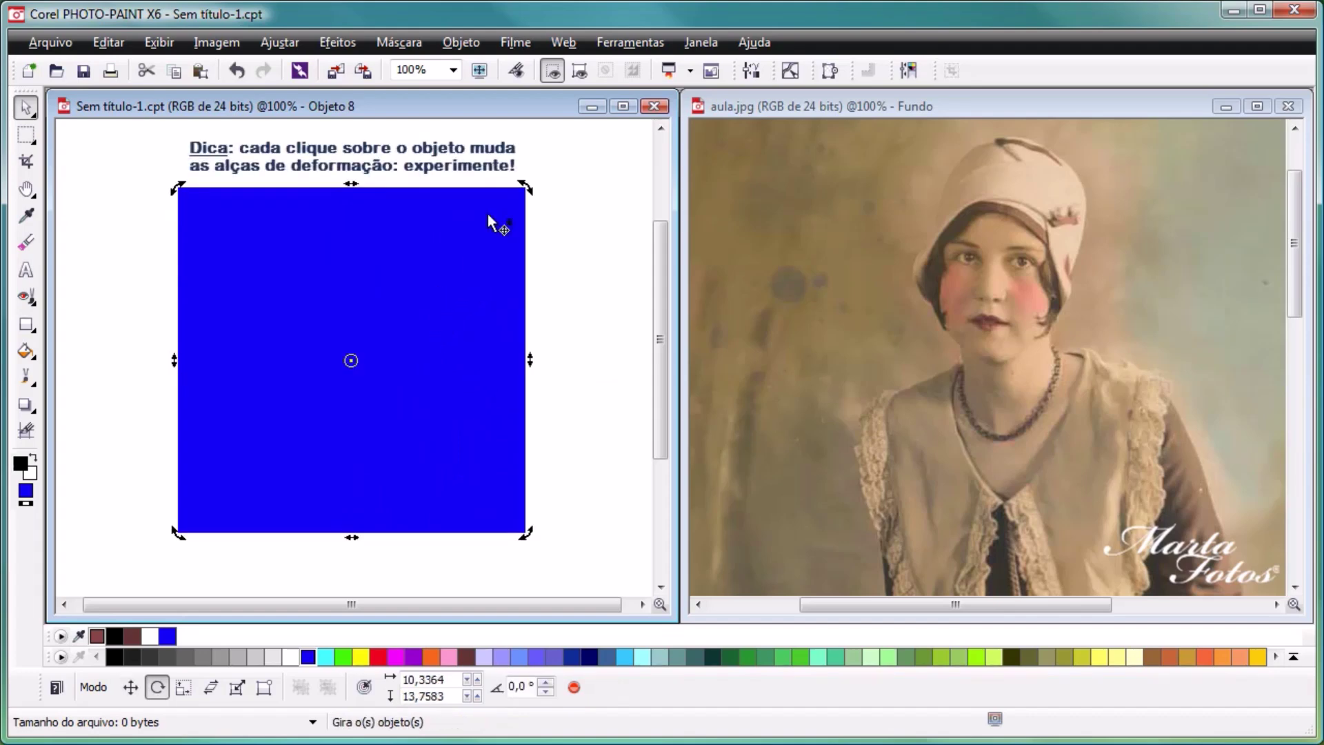
left_click_drag(527, 183, 495, 178)
right_click(458, 245)
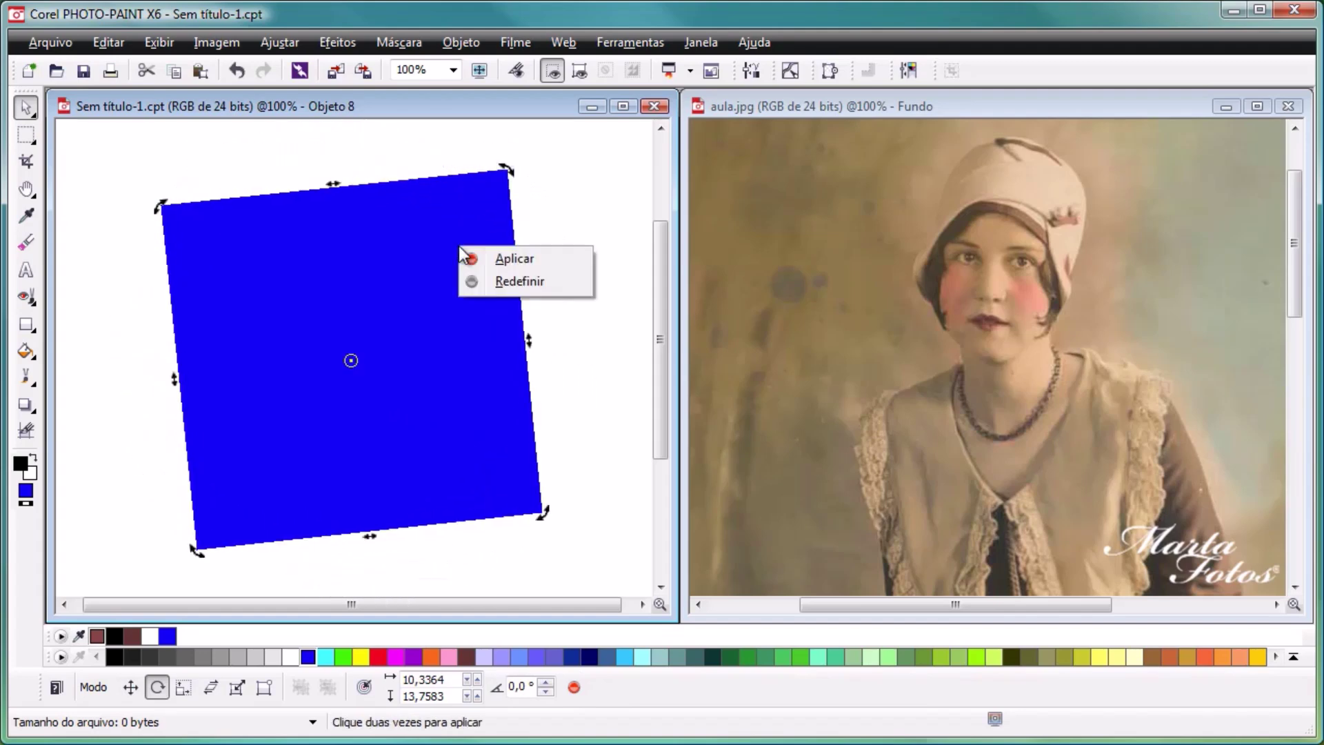
left_click(511, 284)
Step: Distort the blue square by pulling its upper-right and lower-left corners inward, and reset the distortion
left_click(500, 222)
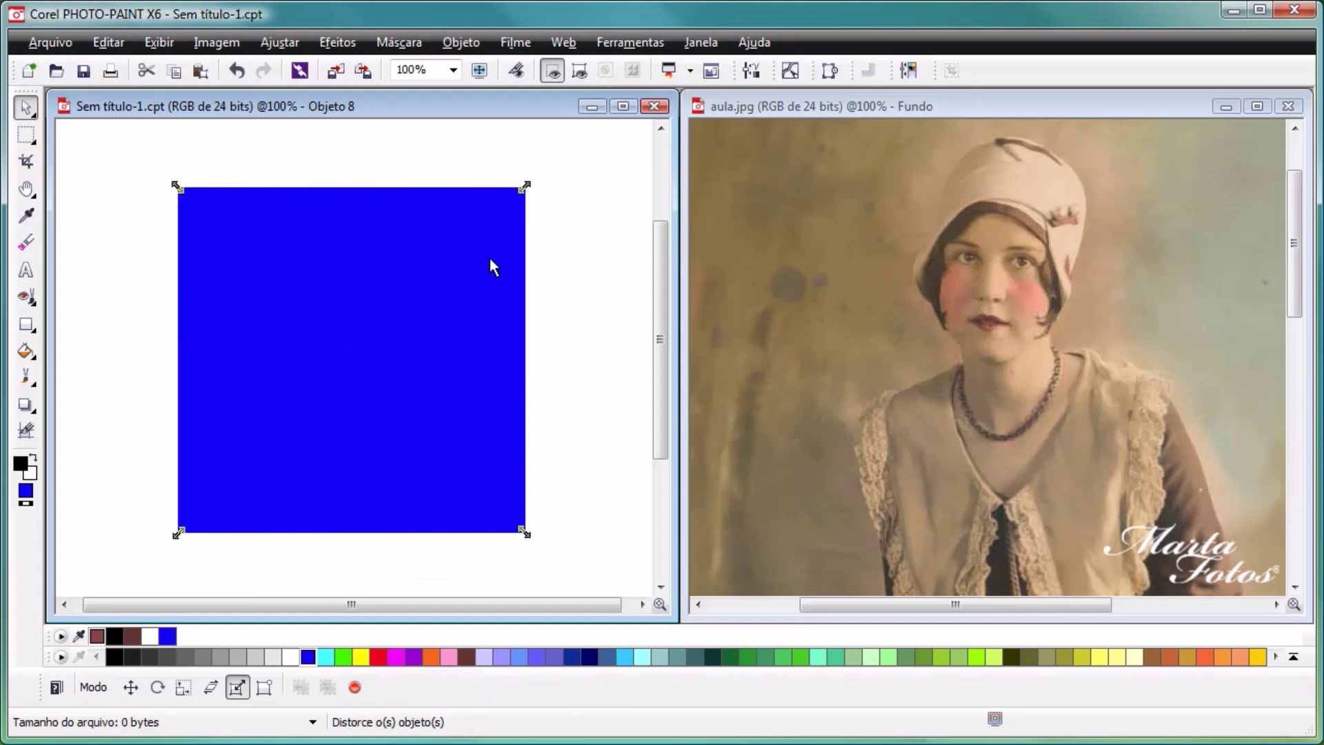
left_click_drag(526, 184, 410, 317)
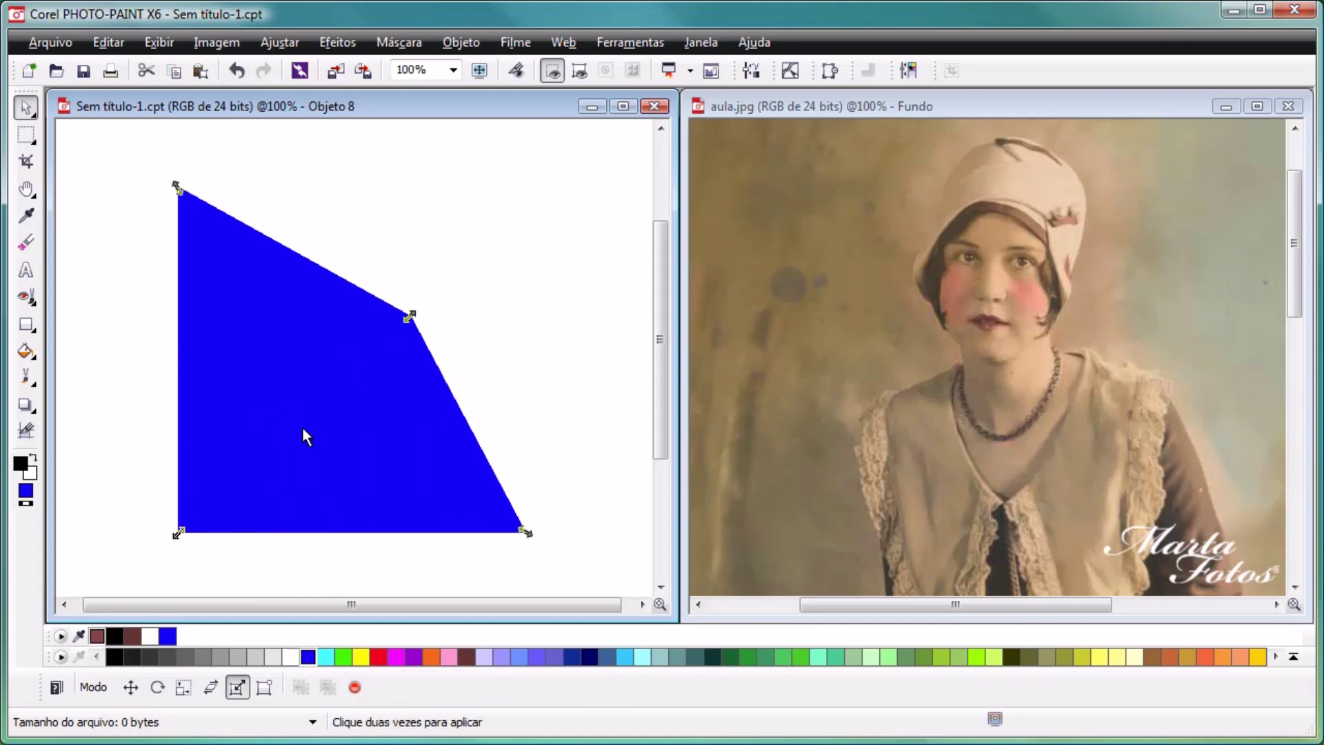
left_click_drag(177, 536, 262, 532)
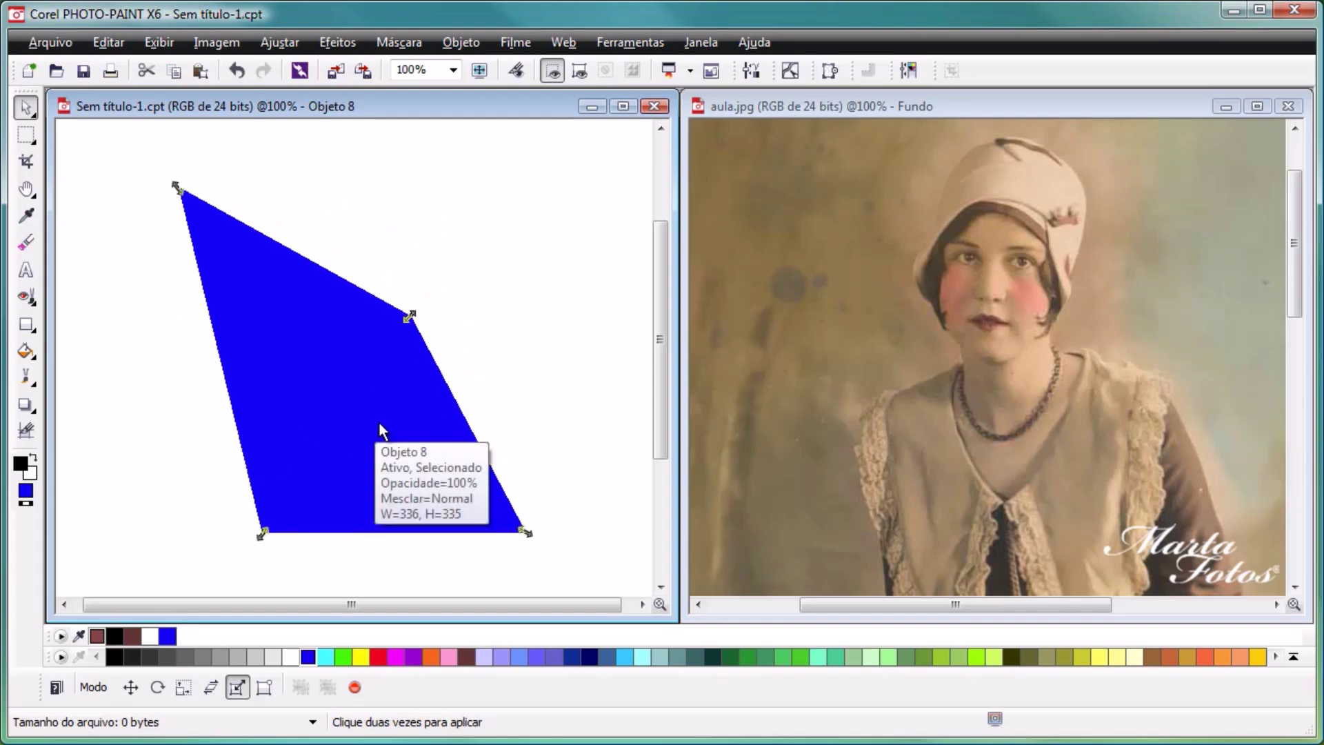
right_click(381, 431)
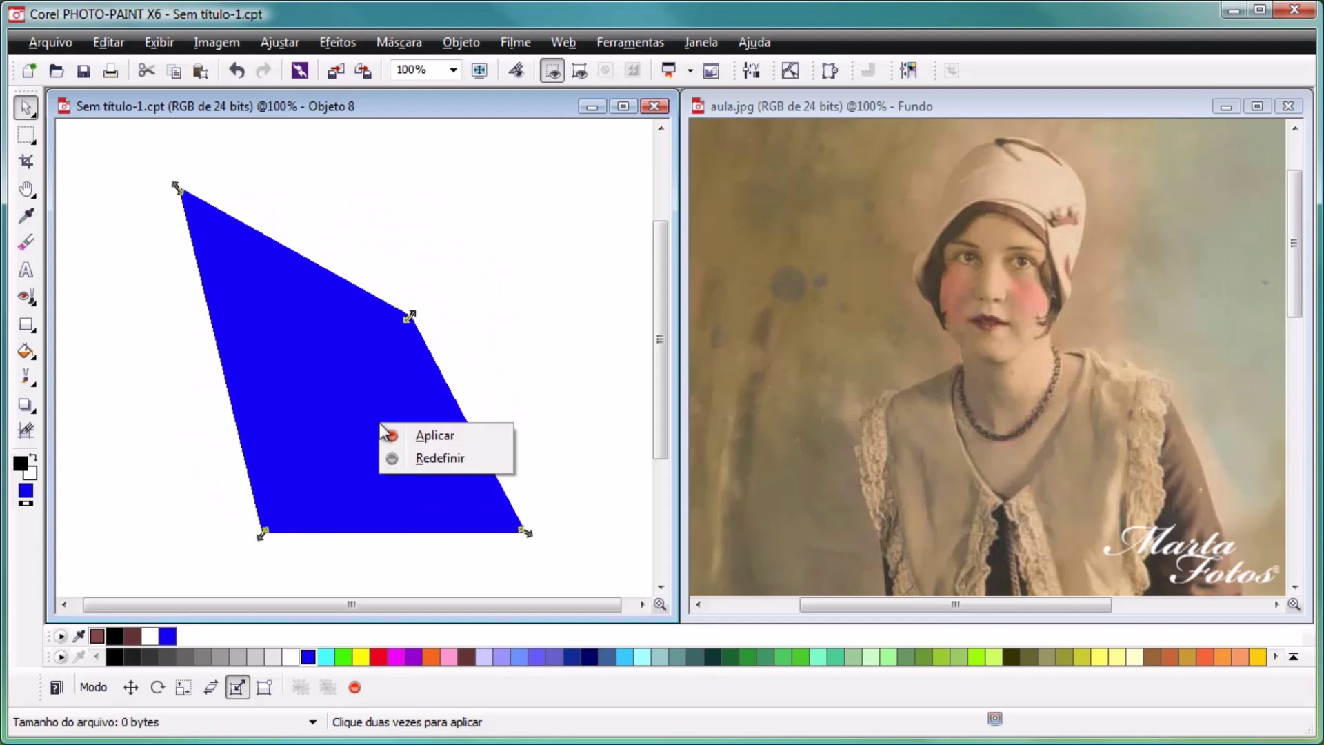
left_click(450, 459)
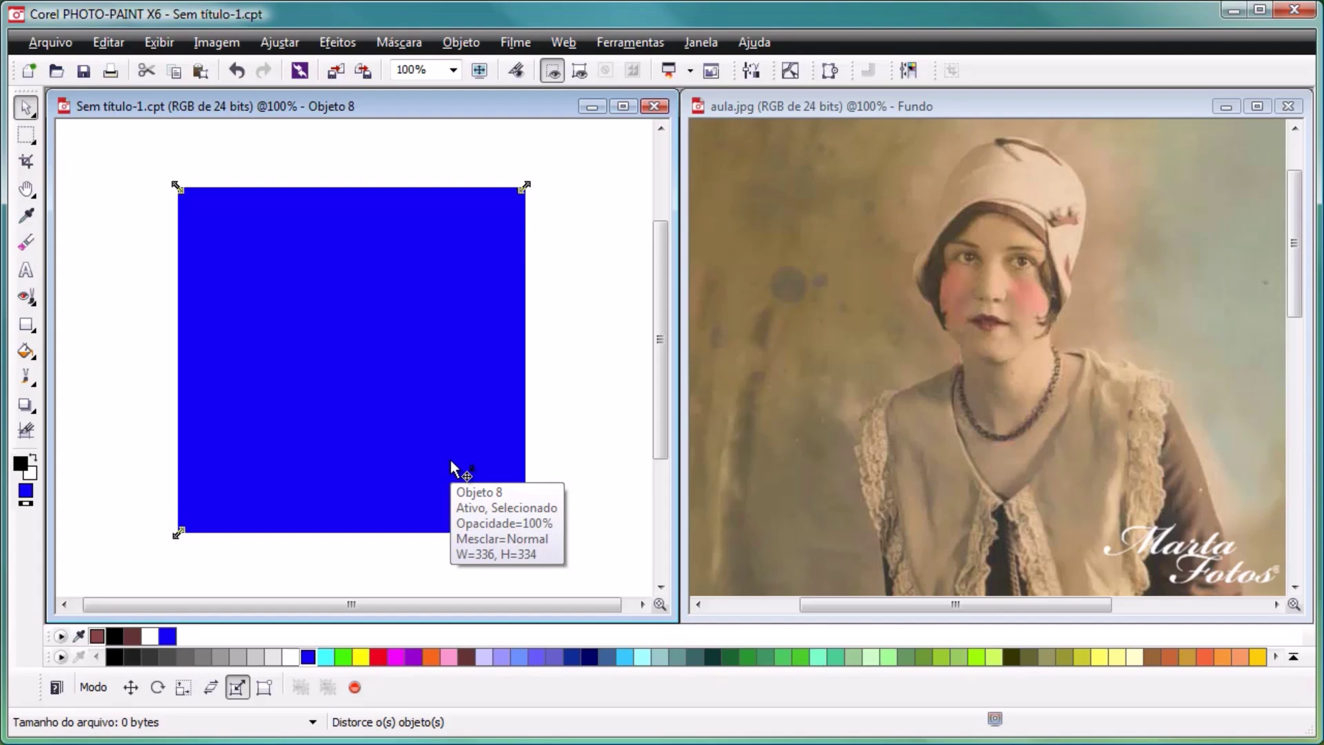
Step: Apply perspective to the blue square from its upper-right and lower-right corners, and reset the transformation
left_click(450, 461)
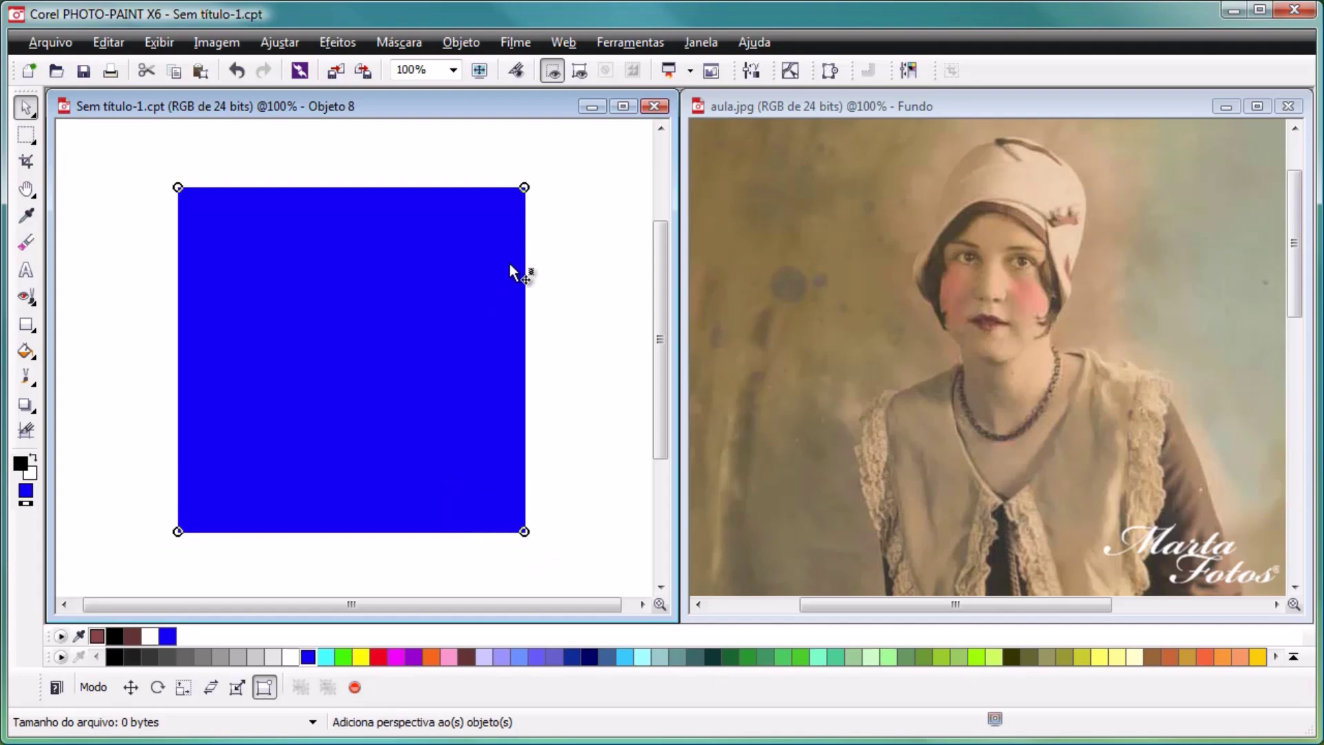
left_click_drag(527, 186, 458, 322)
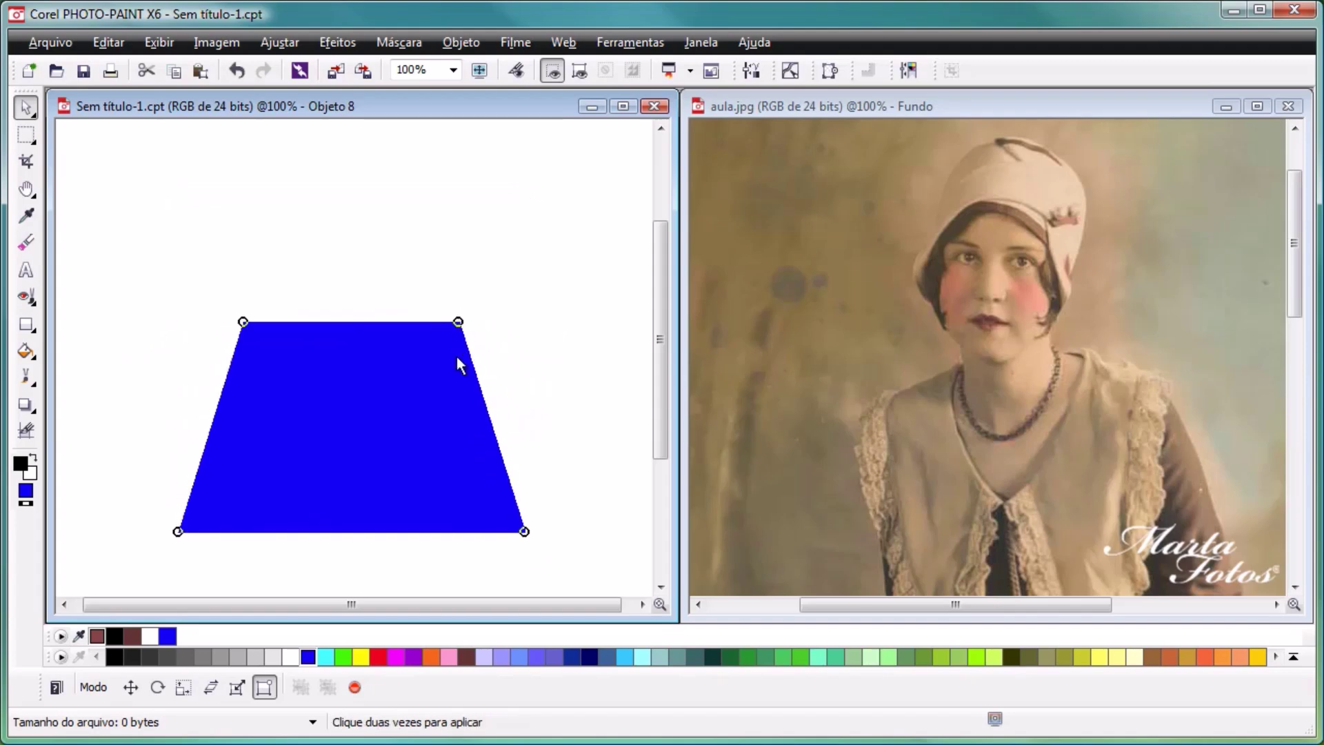
left_click_drag(527, 534, 458, 500)
right_click(391, 450)
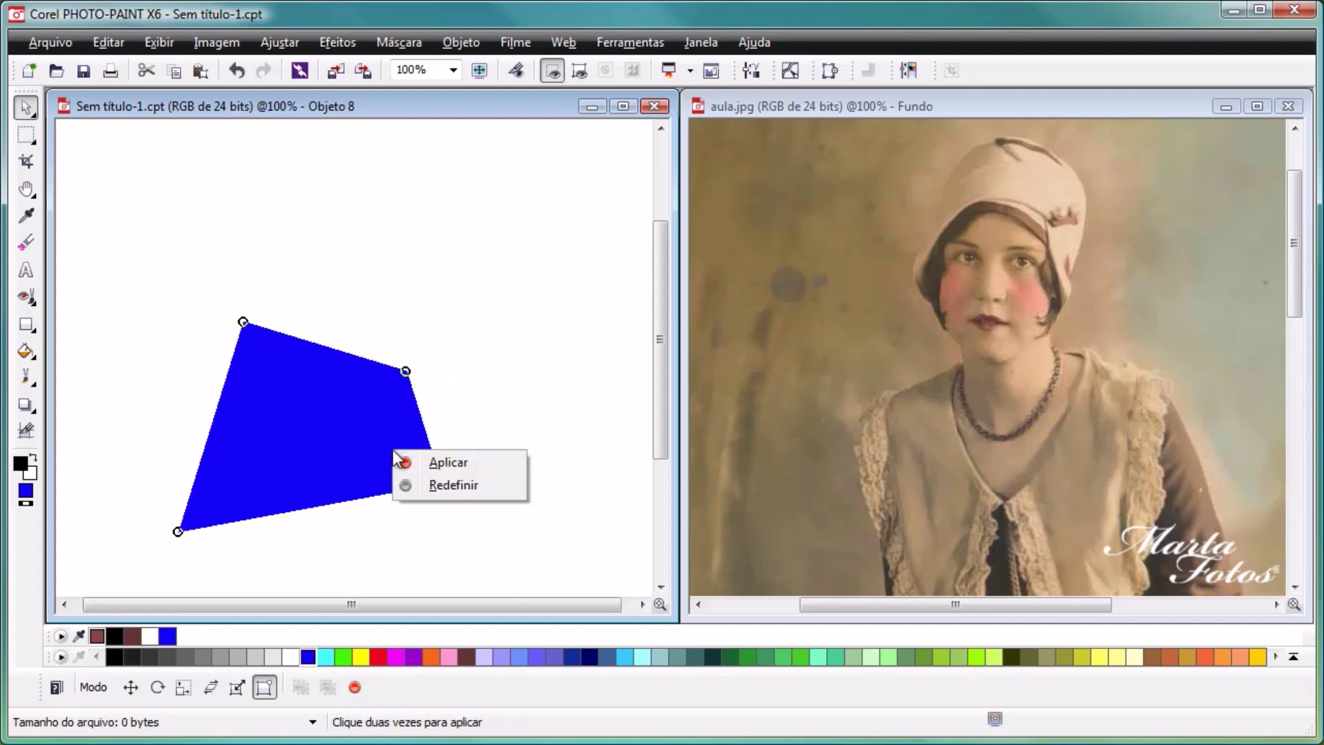
left_click(451, 486)
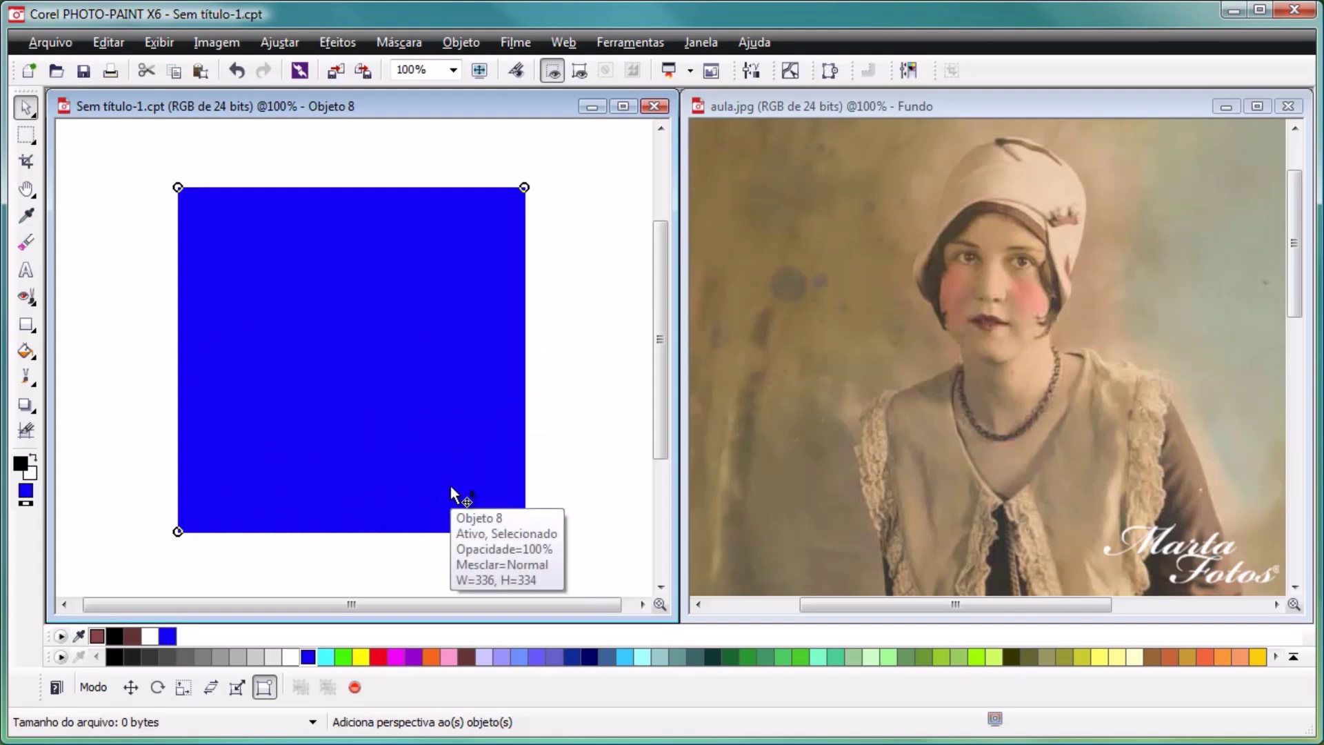
Step: Delete the blue square and choose the Rectangle tool again
key("Delete")
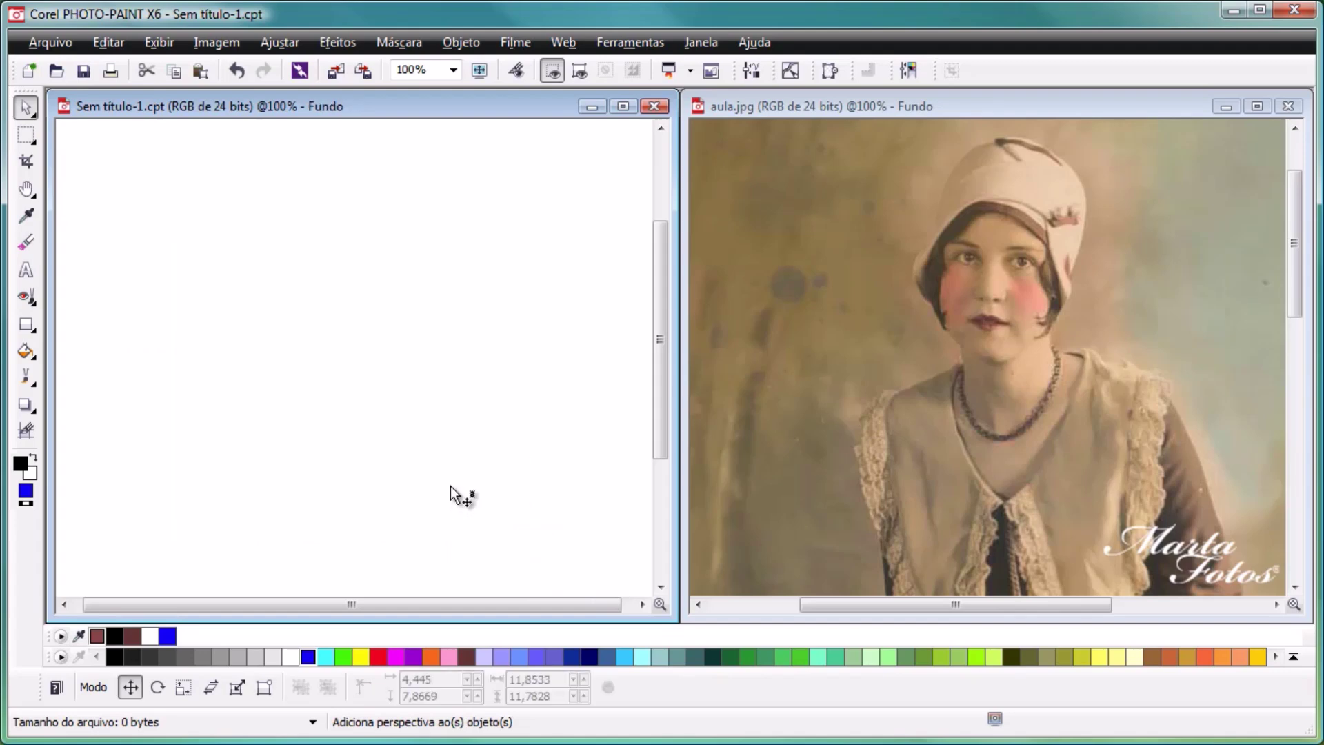
left_click(26, 325)
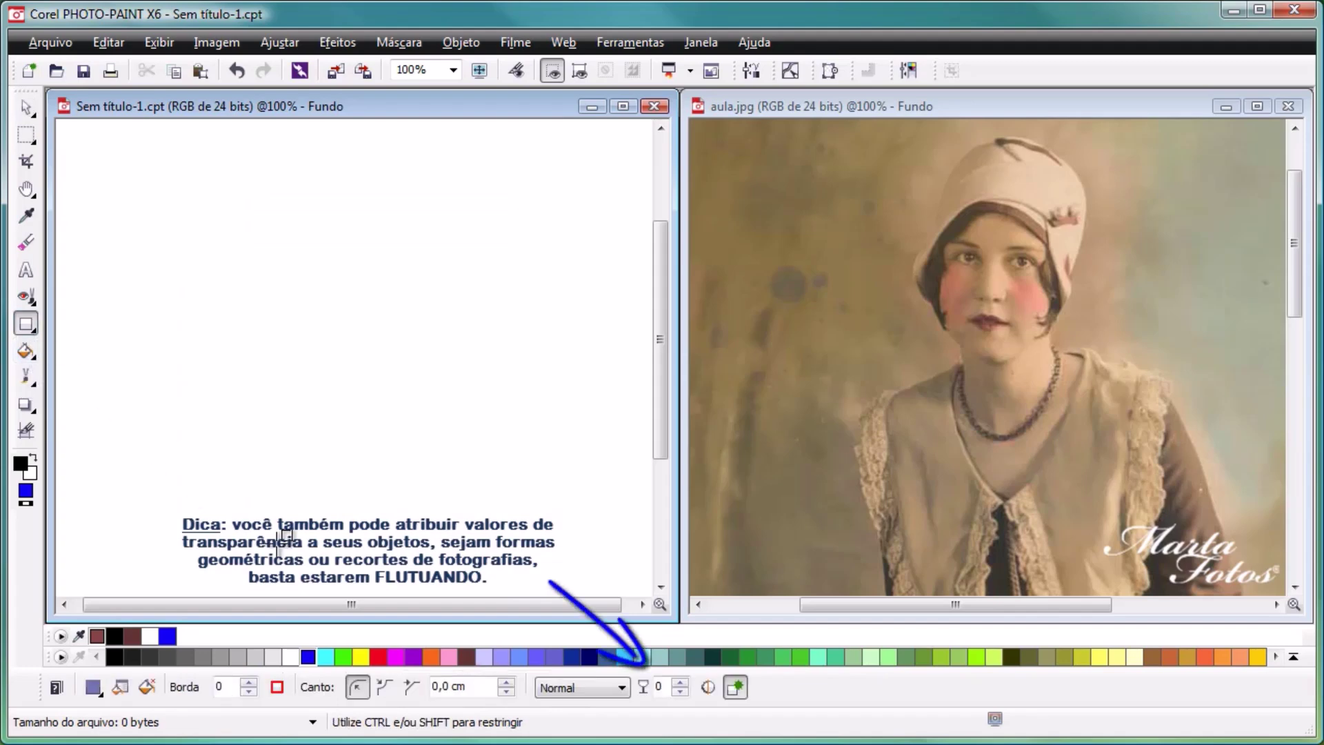
left_click_drag(676, 690, 681, 637)
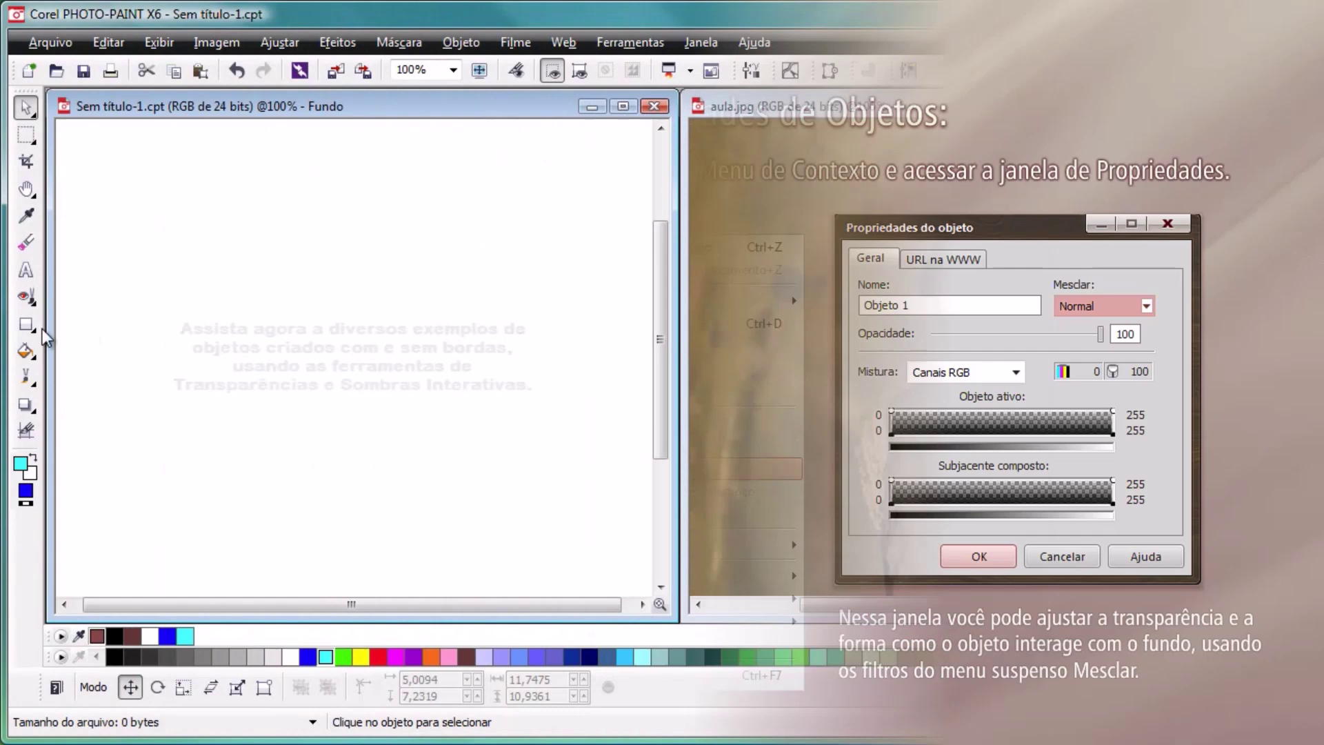
Step: Set up the Rectangle tool with 0,48 cm rounded corners, a 4-wide black border, zero transparency and no fill
left_click(27, 324)
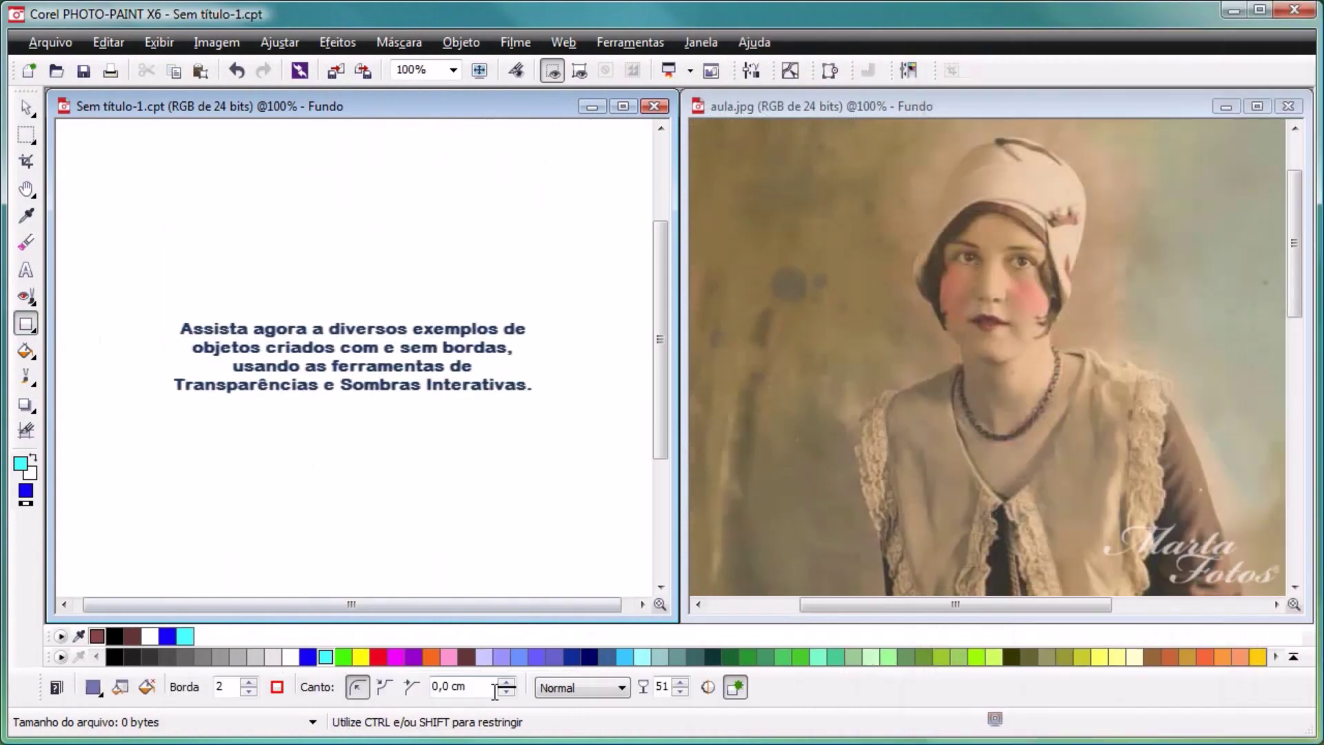
left_click_drag(509, 678, 504, 643)
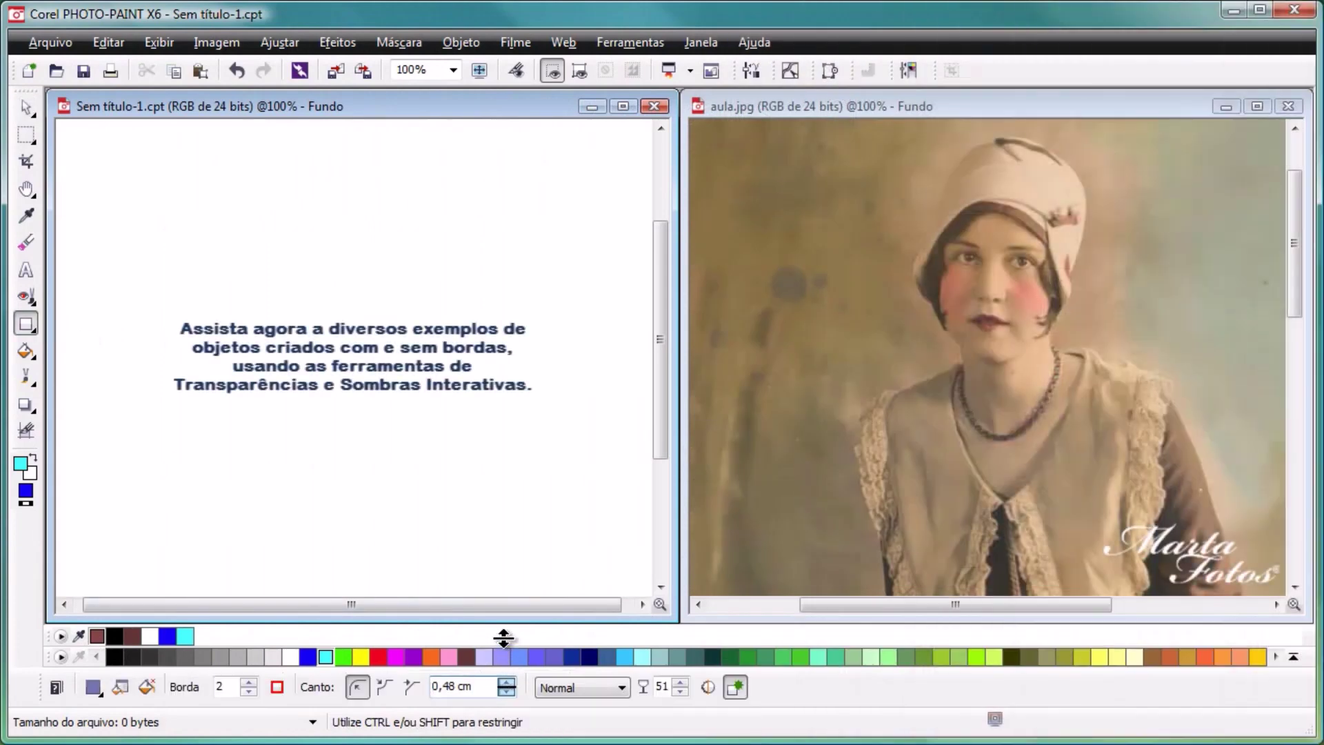
left_click(249, 682)
left_click(249, 682)
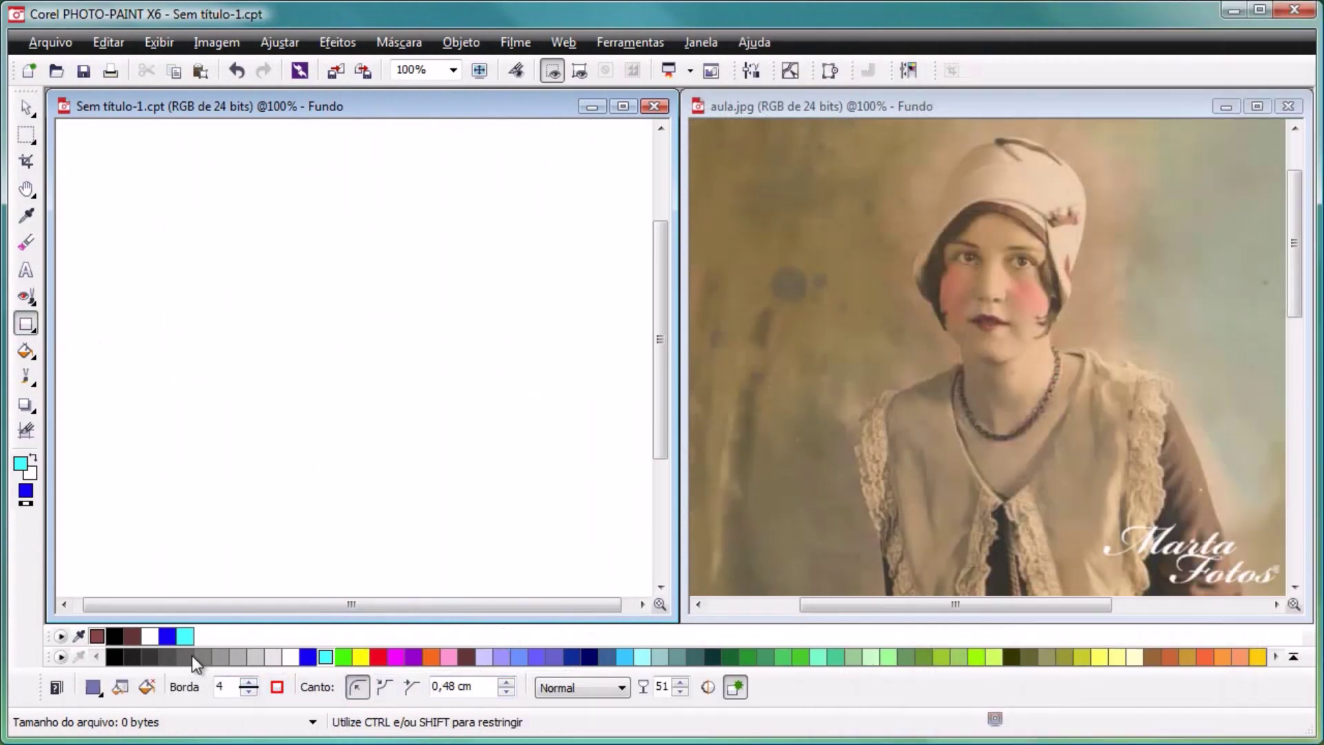
left_click(119, 658)
left_click_drag(681, 688, 676, 735)
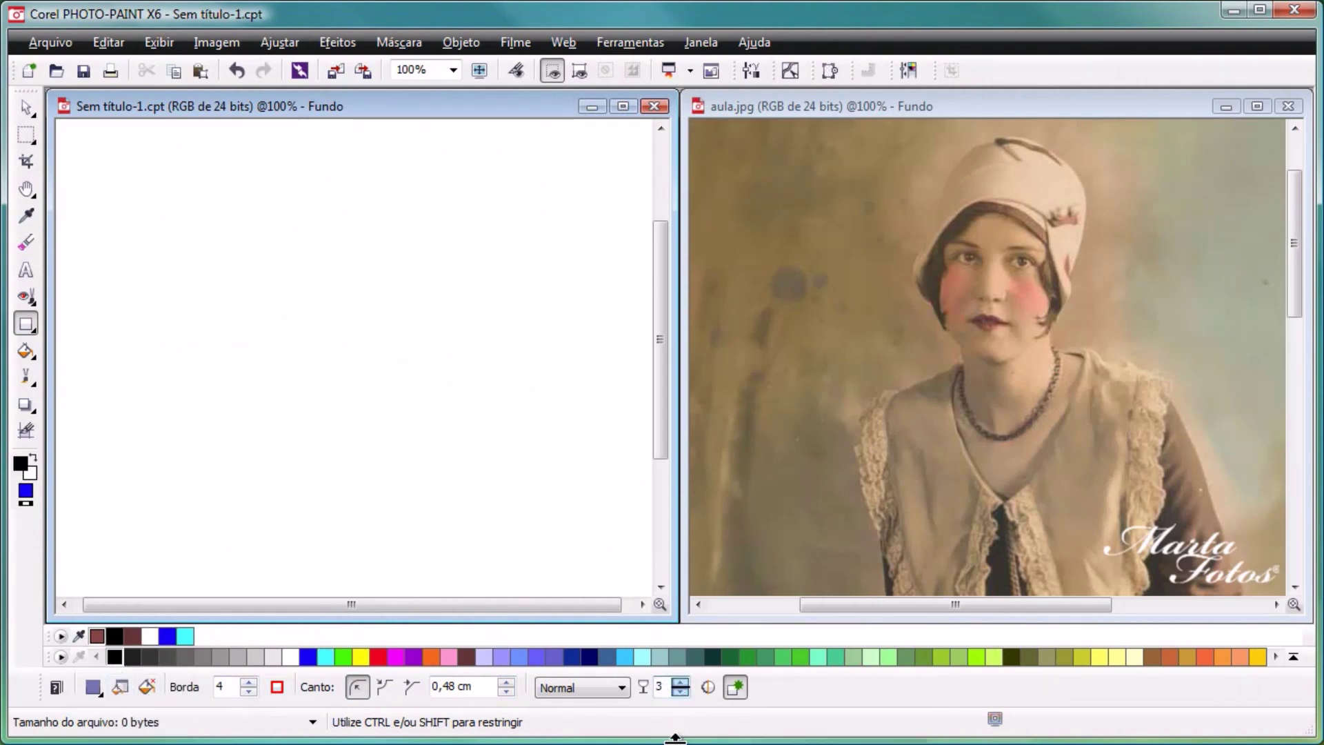
left_click(147, 686)
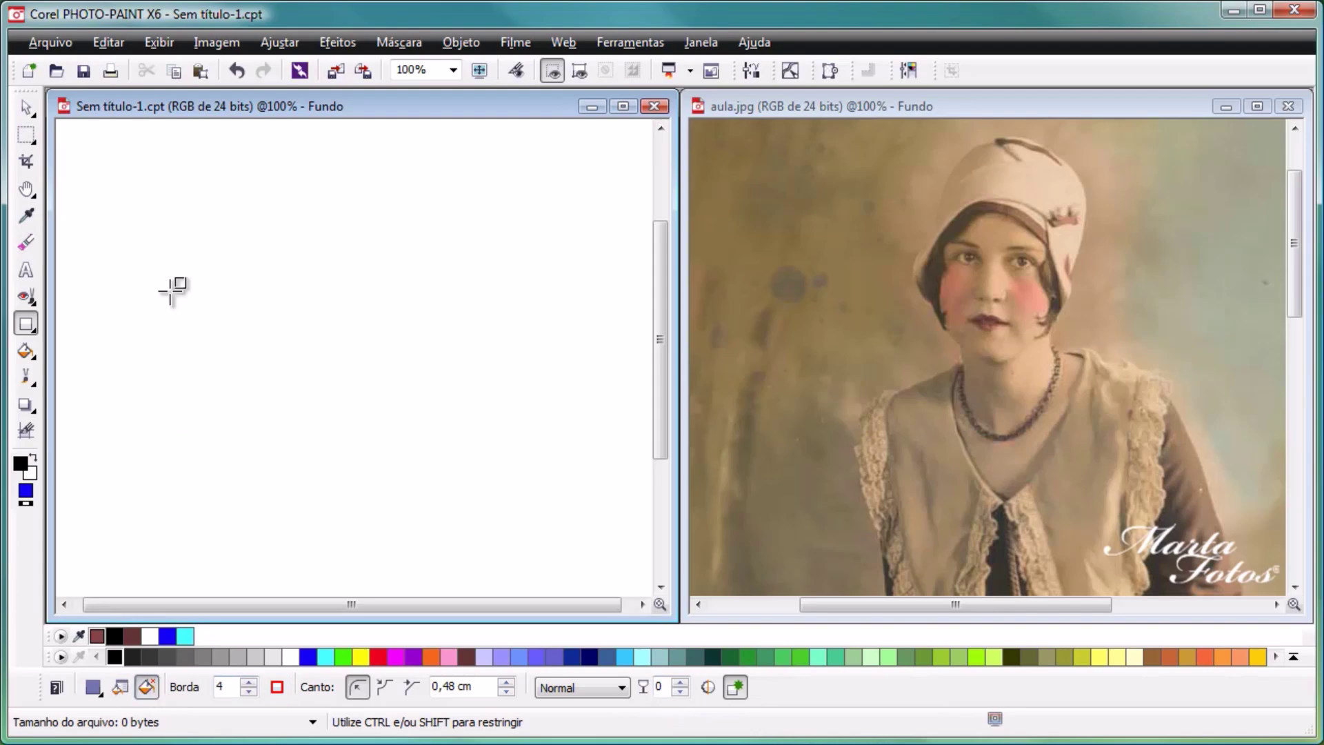
Step: Draw an unfilled rounded rectangle about 11,6 by 9,2 cm in the blank document, and delete it
mouse_move(166, 245)
left_mouse_down()
mouse_move(195, 289)
mouse_move(509, 510)
left_mouse_up()
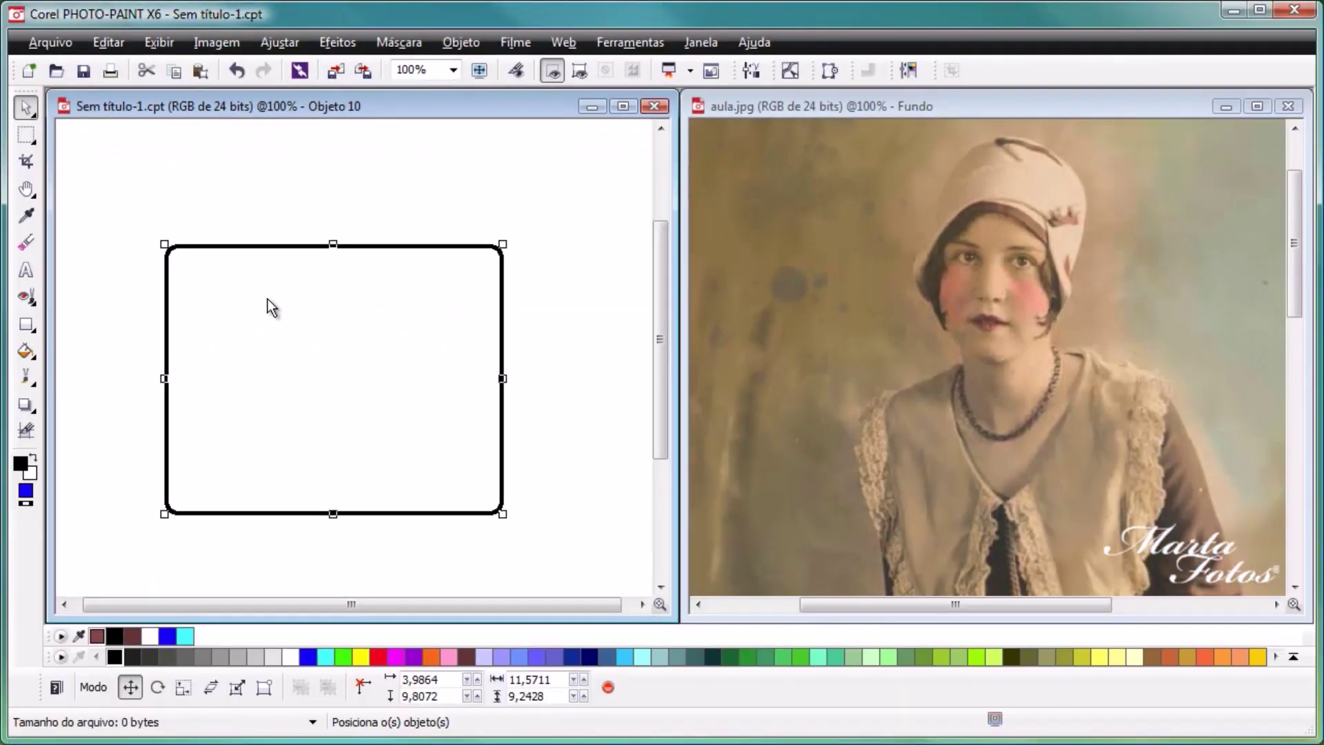
key("Delete")
Step: Turn on anti-aliasing for the Rectangle tool, draw a rounded rectangle about 12,8 by 11,1 cm, and delete it
left_click(25, 327)
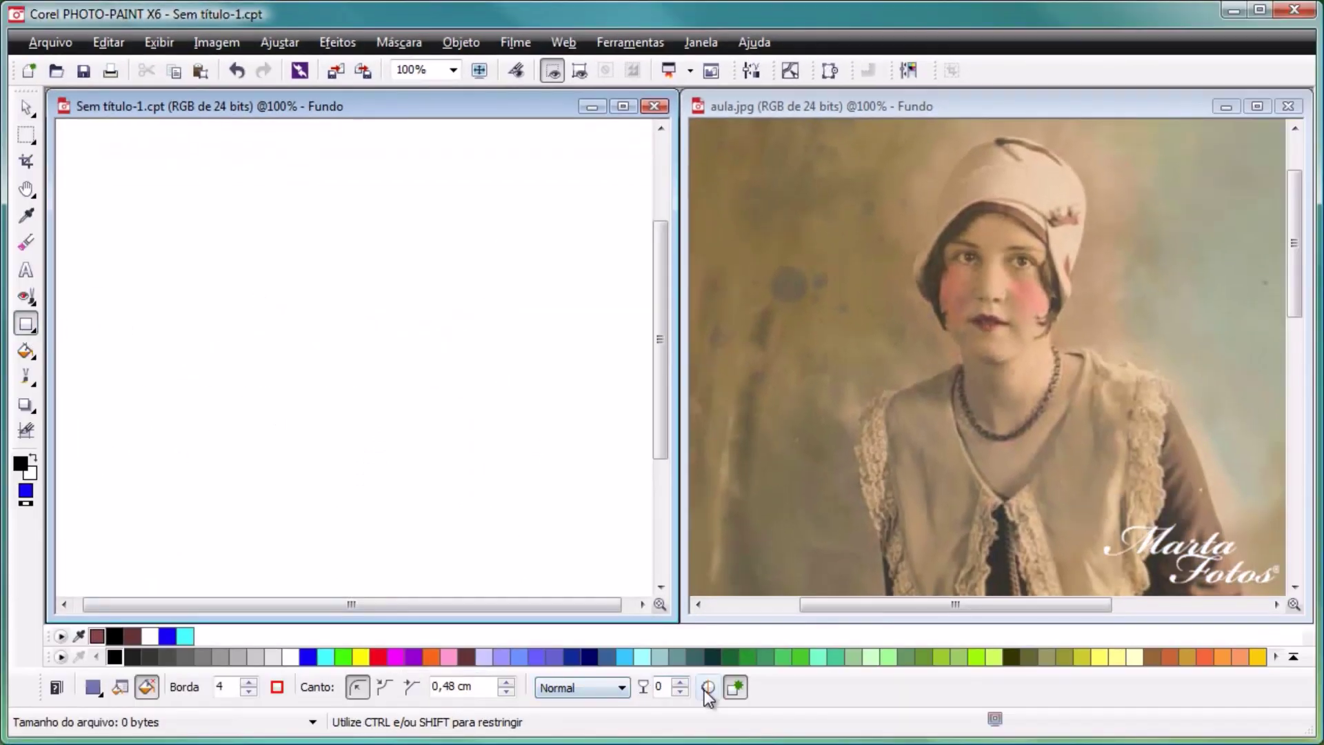
left_click_drag(180, 215, 553, 543)
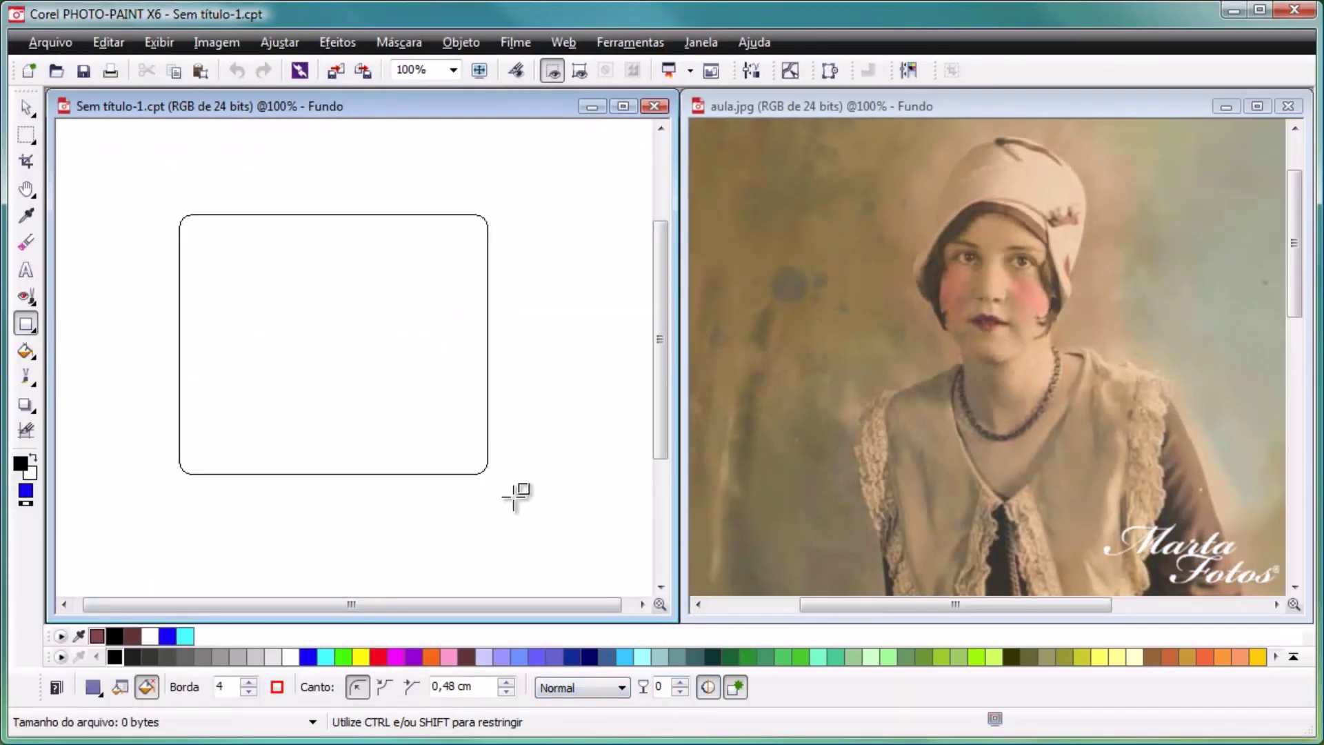
left_click_drag(509, 714, 509, 714)
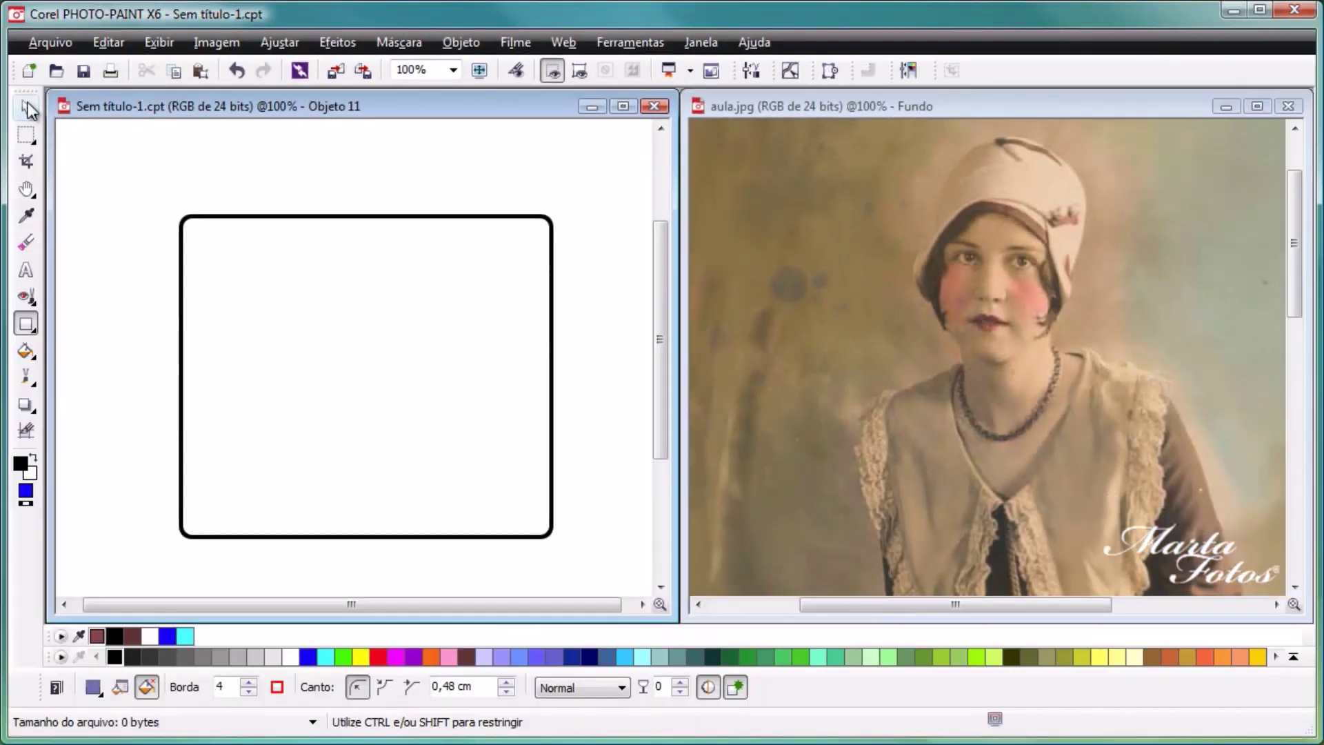
left_click(26, 106)
key("Delete")
Step: Draw a closed right triangle about 14,8 cm wide and 5 cm high with the Line tool, using width 3
left_click(28, 326)
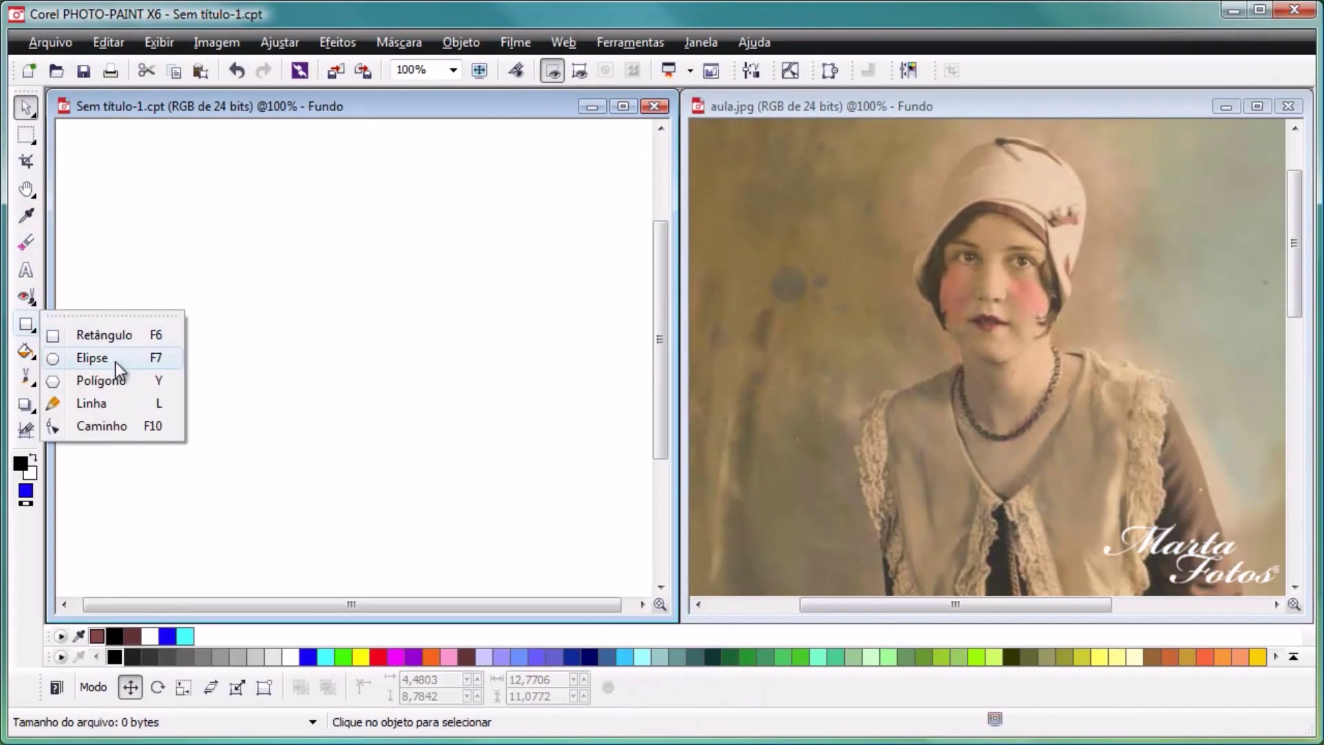
left_click(110, 405)
left_click_drag(118, 307, 549, 310)
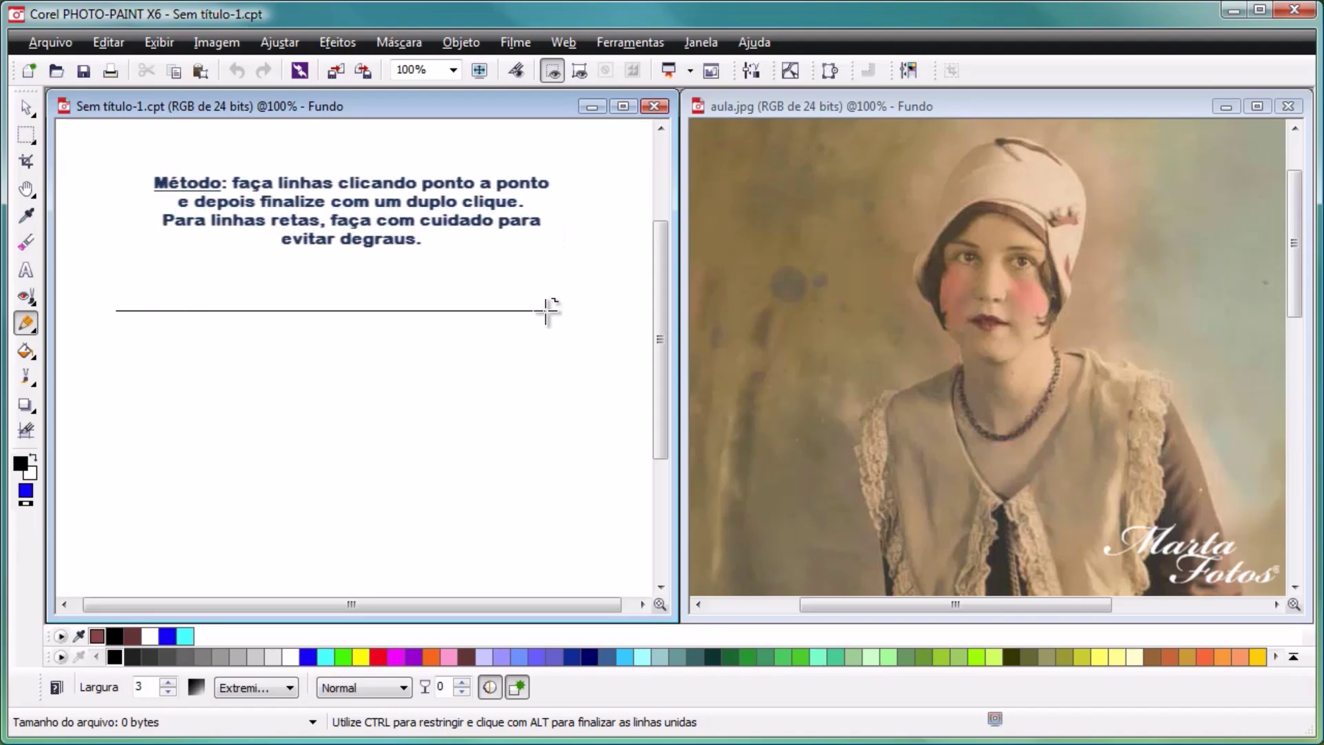
left_click(546, 310)
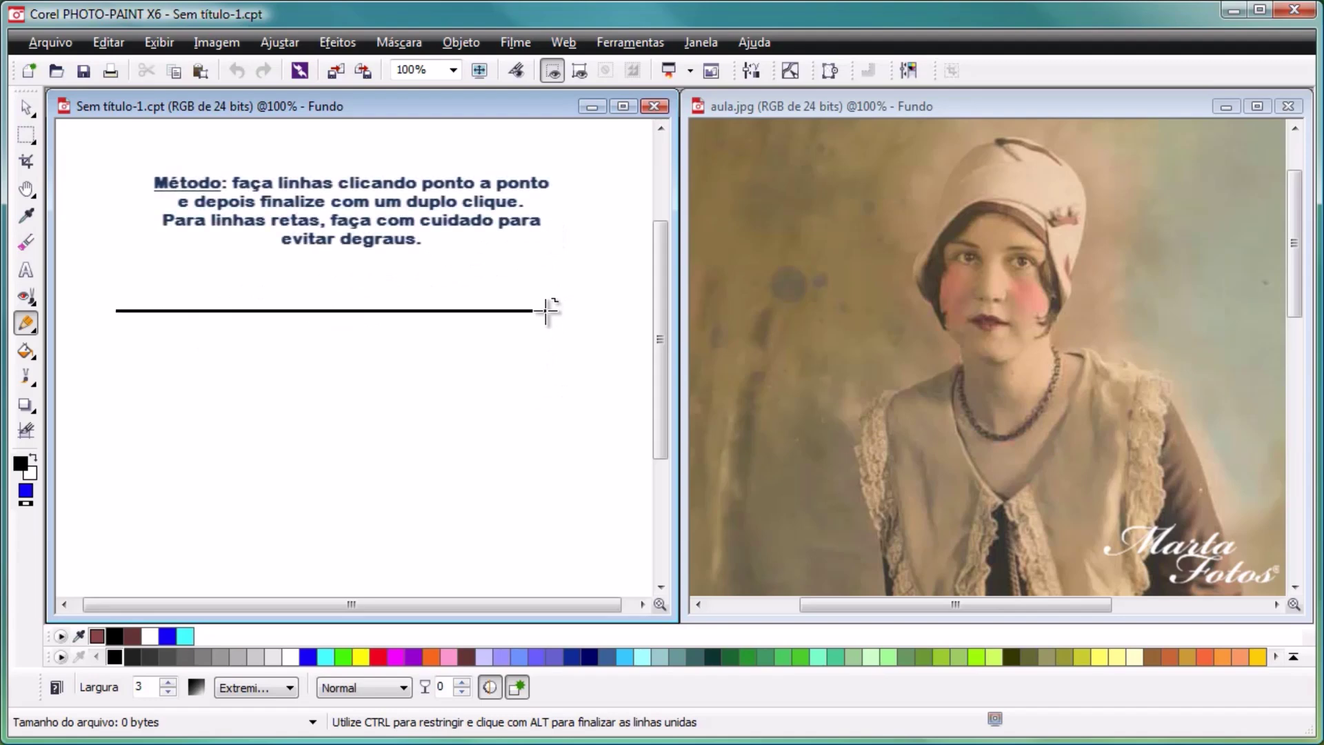
left_click(546, 448)
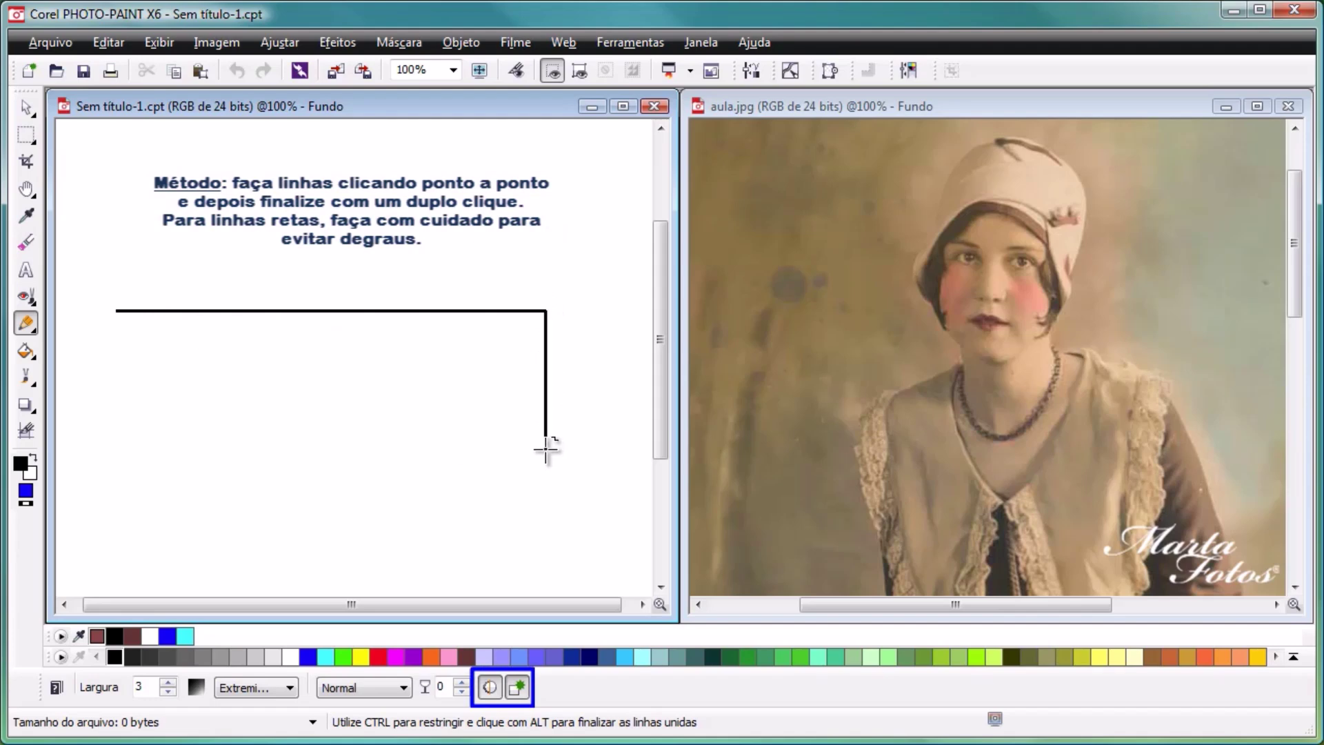
double_click(119, 312)
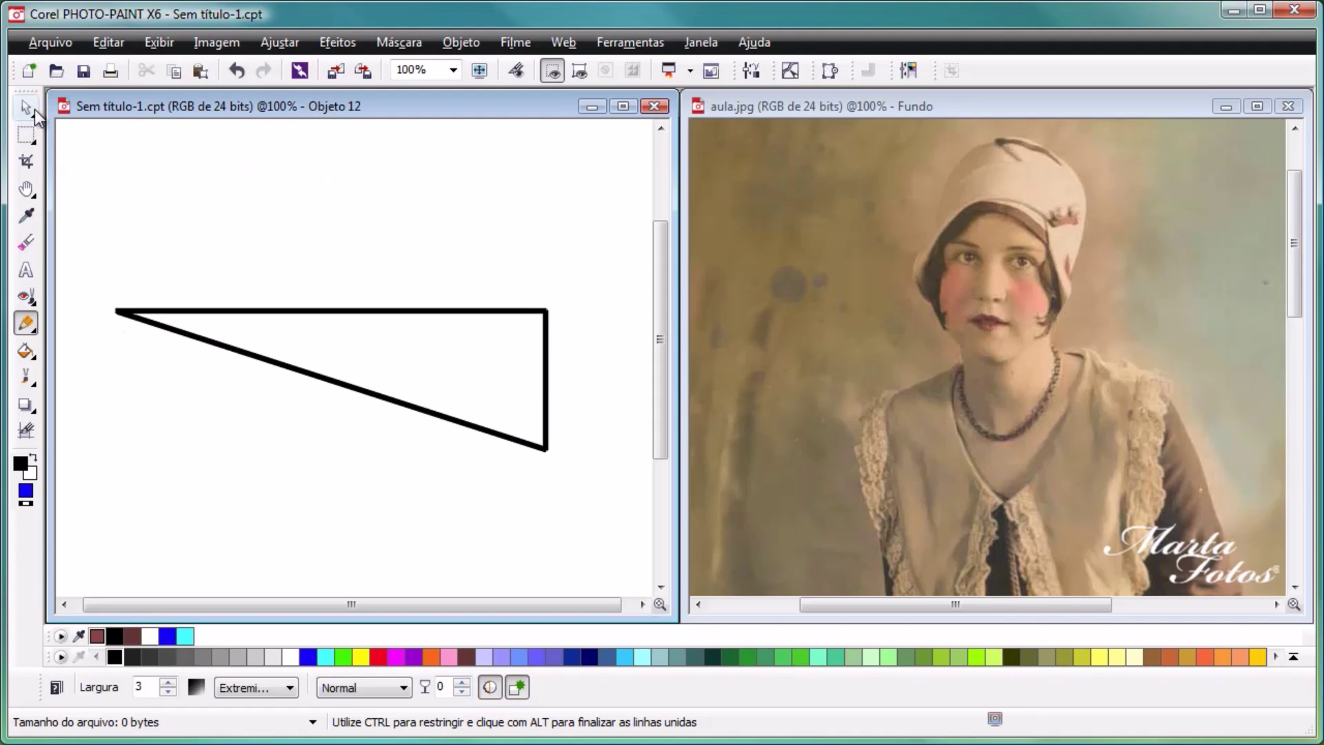
Step: Move the triangle outline slightly up and to the right, and delete it
left_click(25, 108)
left_click_drag(258, 305, 312, 263)
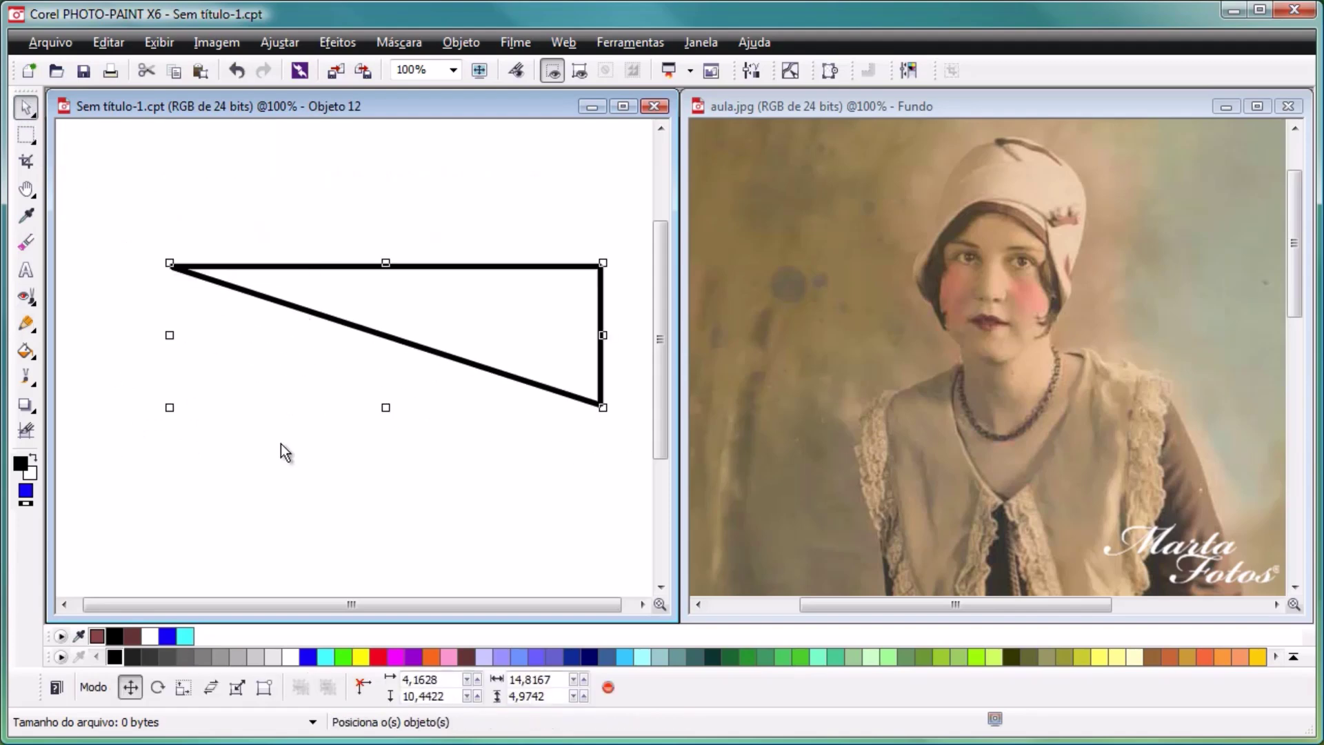
key("Delete")
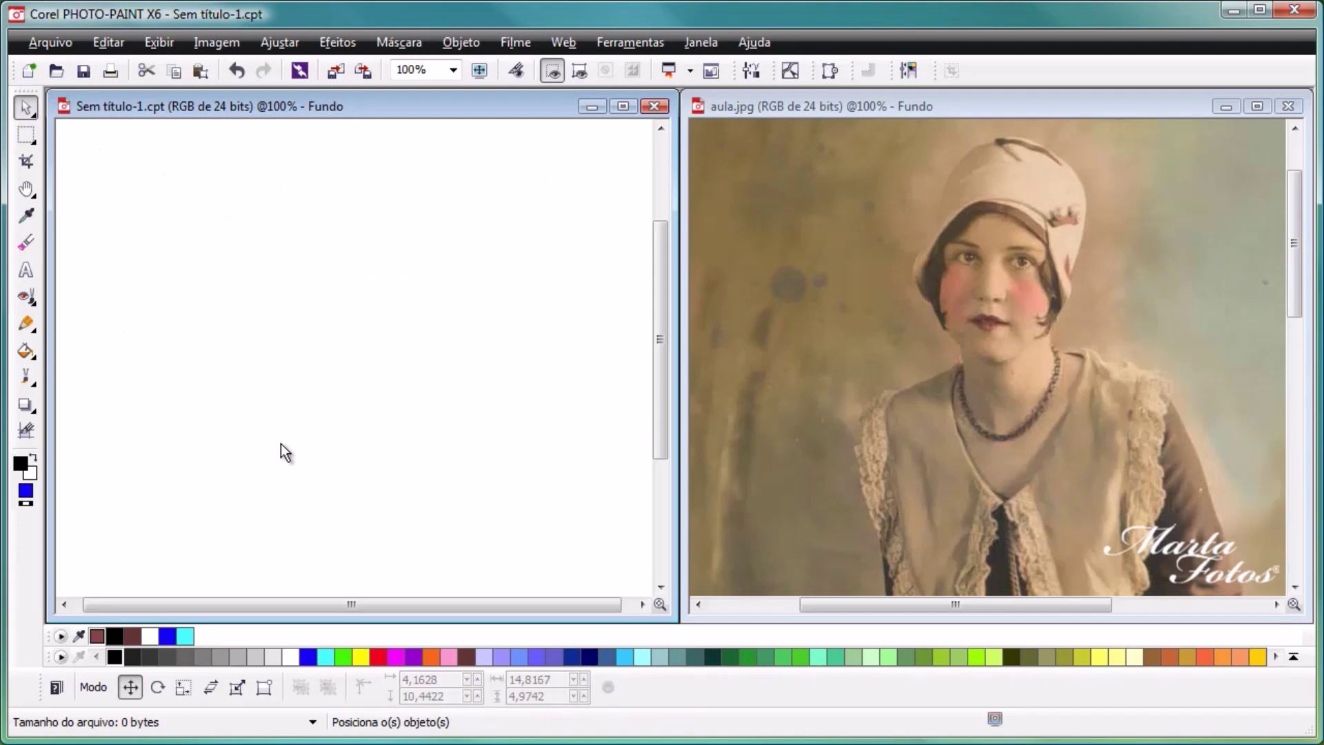
Step: Draw an unfilled rounded square about 9,9 cm wide with the Rectangle tool in the document's upper left area
left_click(27, 324)
left_click(56, 338)
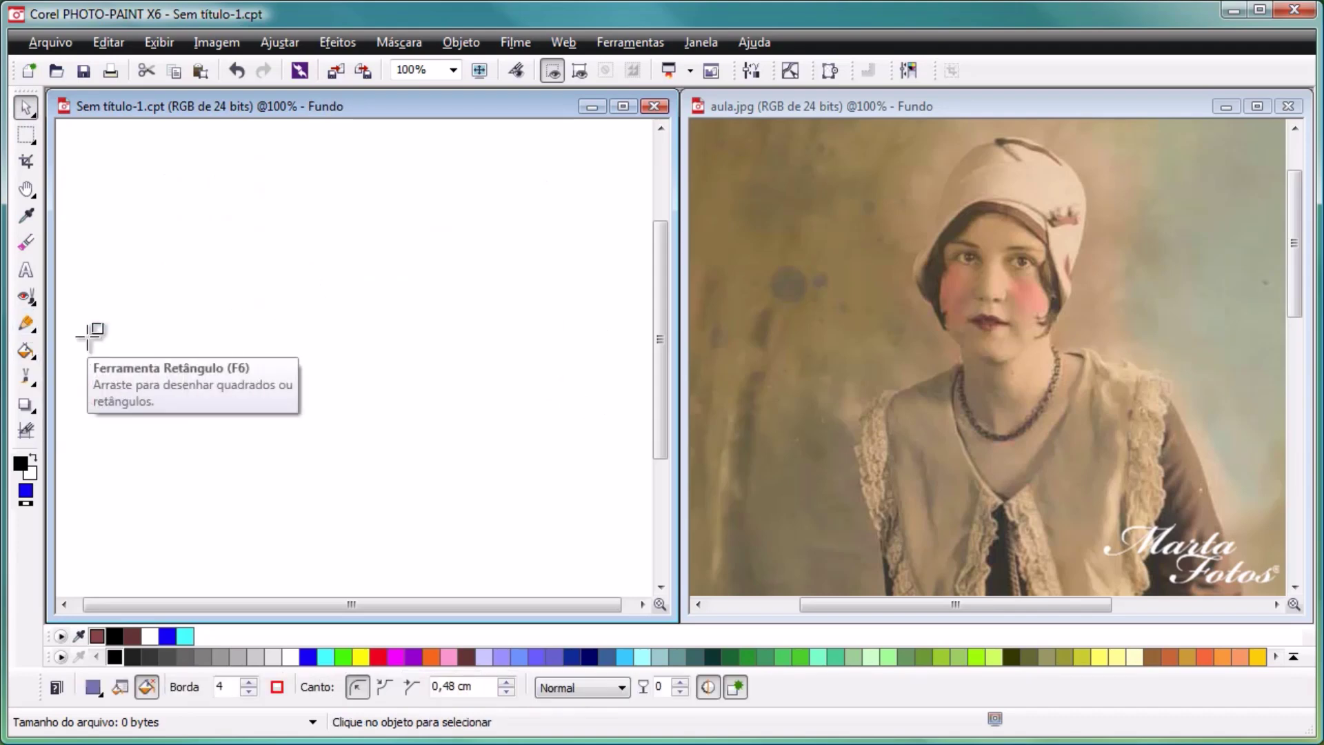
left_click_drag(147, 159, 322, 452)
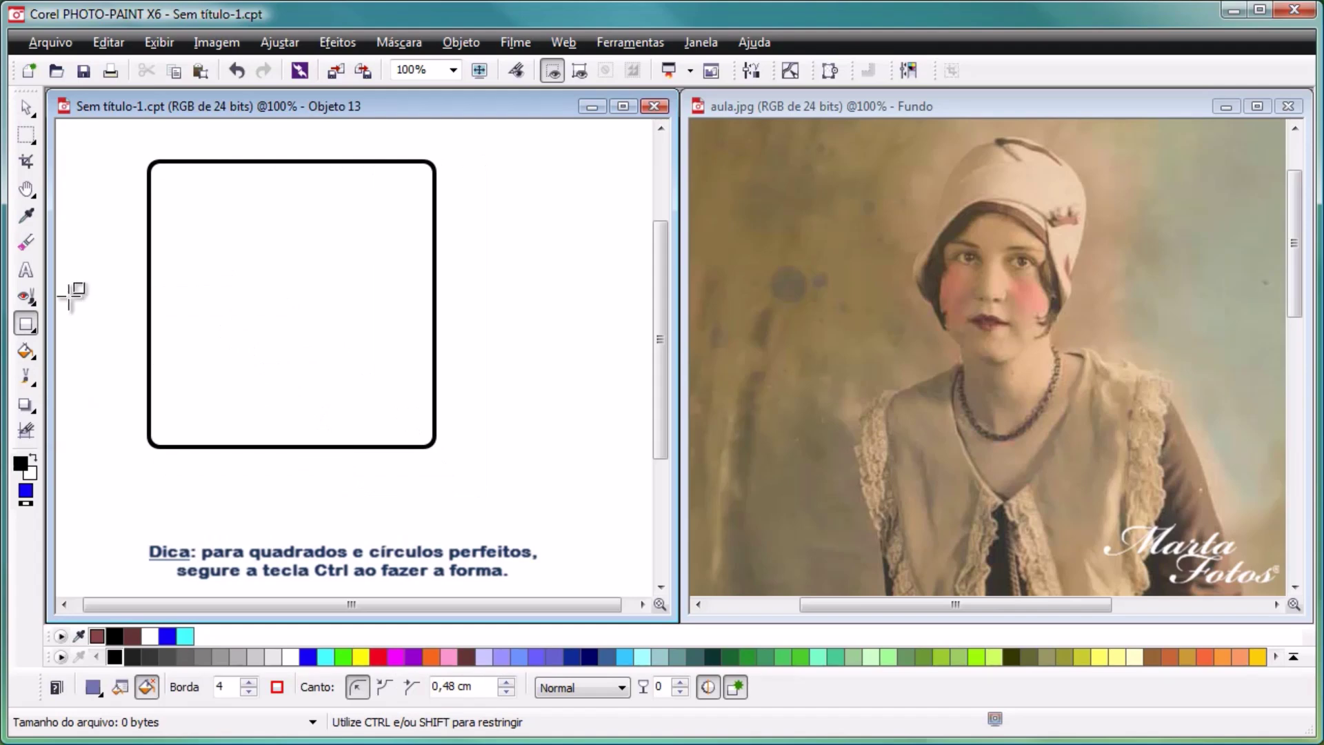
Step: Draw a filled blue circle about 9,6 cm in diameter with the Ellipse tool, and move it inside the rounded square
left_click(28, 324)
left_click(78, 367)
left_click_drag(231, 254, 453, 533)
left_click(26, 106)
left_click_drag(355, 423, 283, 315)
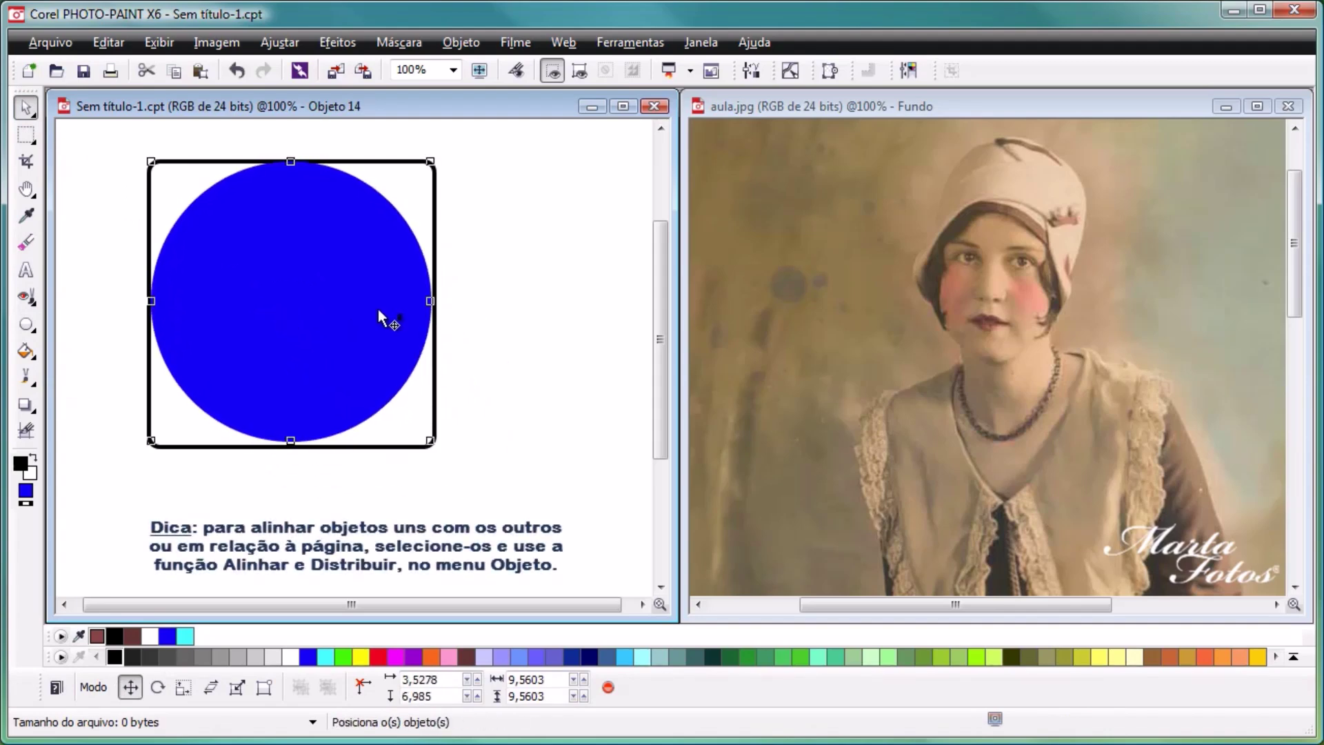
Step: Select the rounded square and the circle together, align them on their vertical centre with Align and Distribute, and deselect them
left_click(117, 150)
left_click_drag(334, 376, 507, 507)
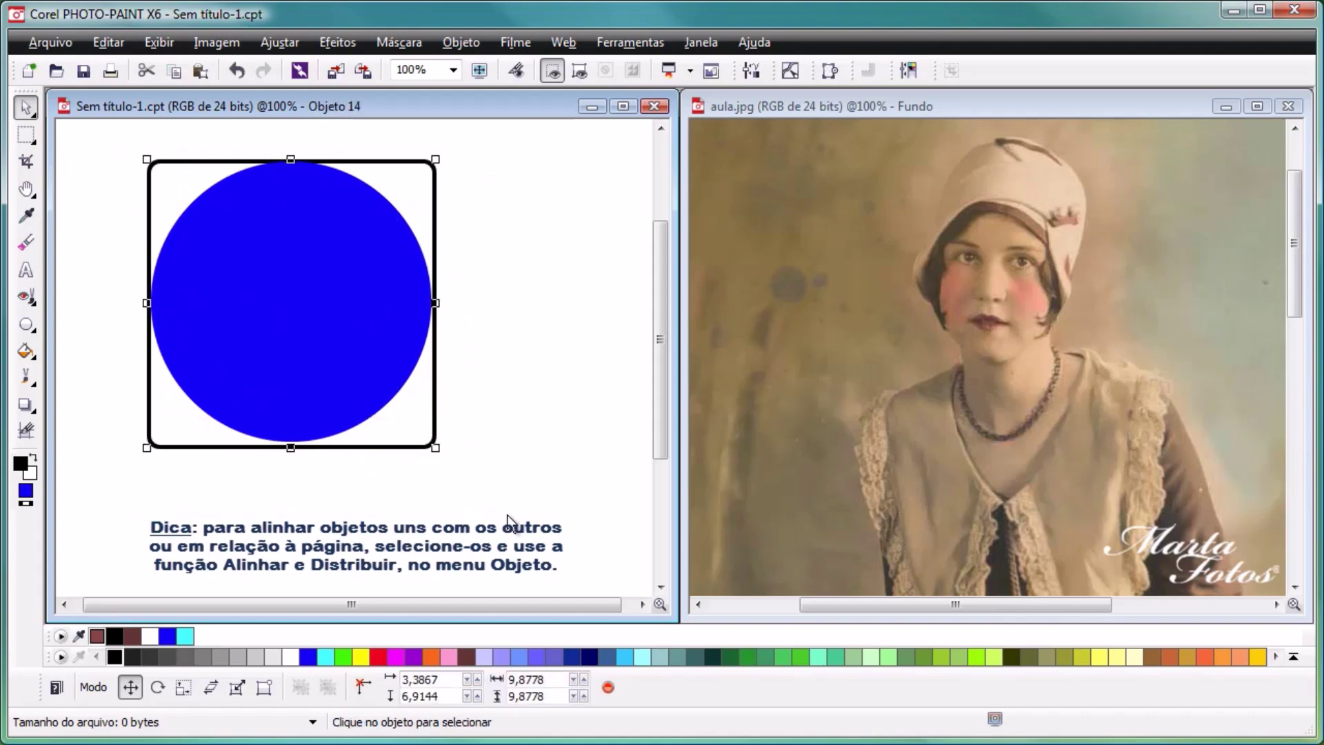
left_click(459, 43)
mouse_move(499, 385)
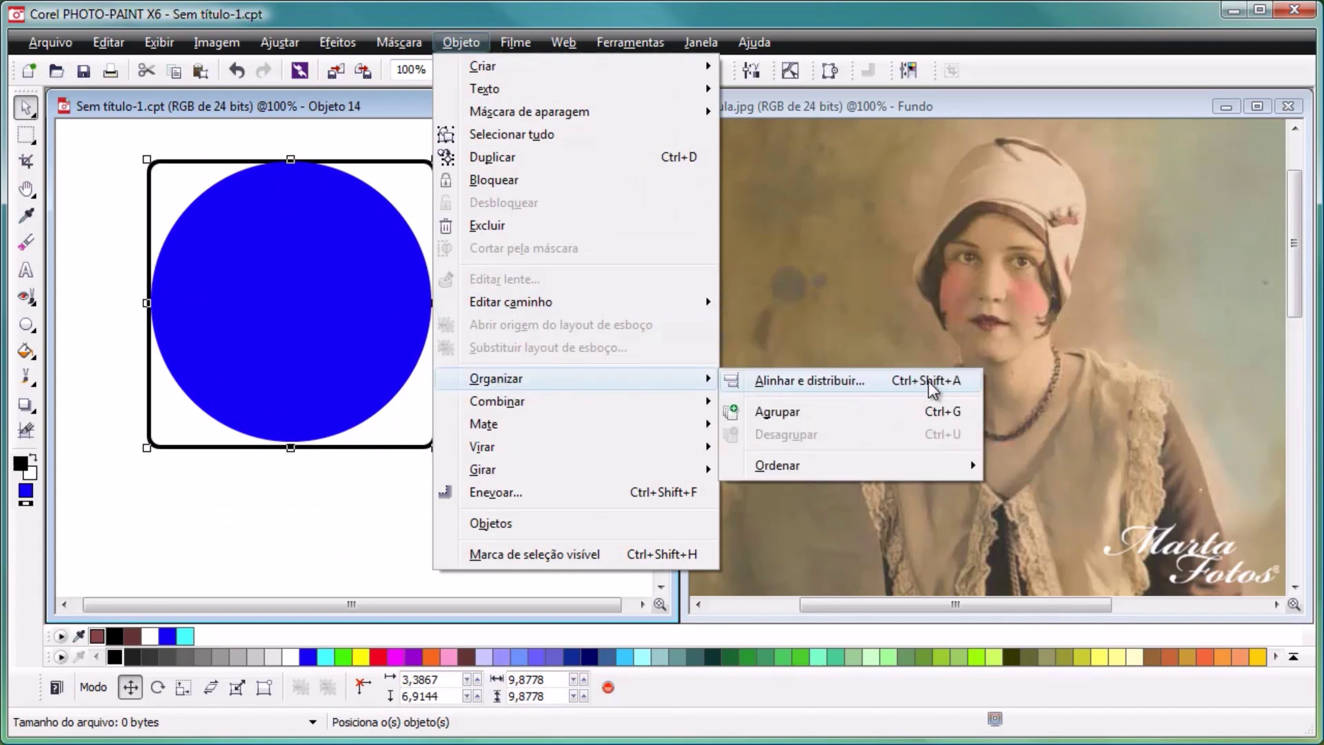
left_click(856, 380)
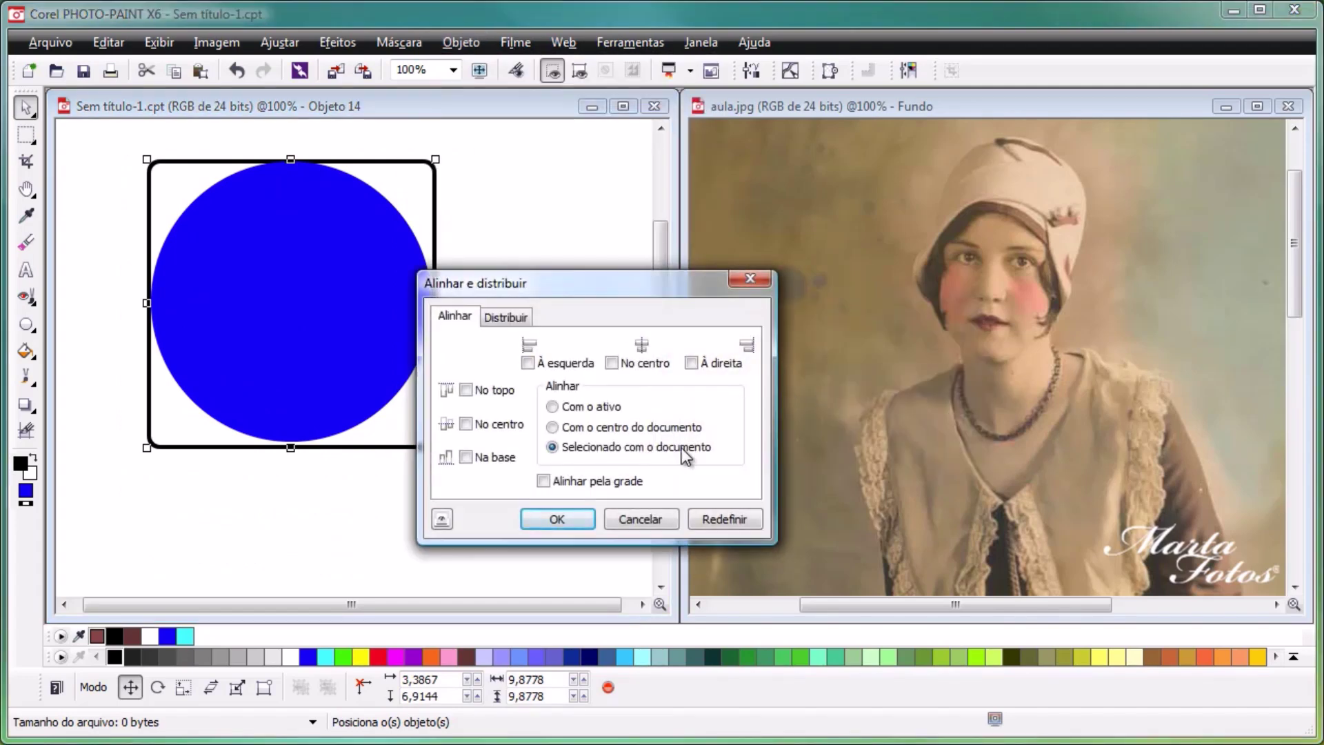
left_click(491, 425)
left_click(555, 519)
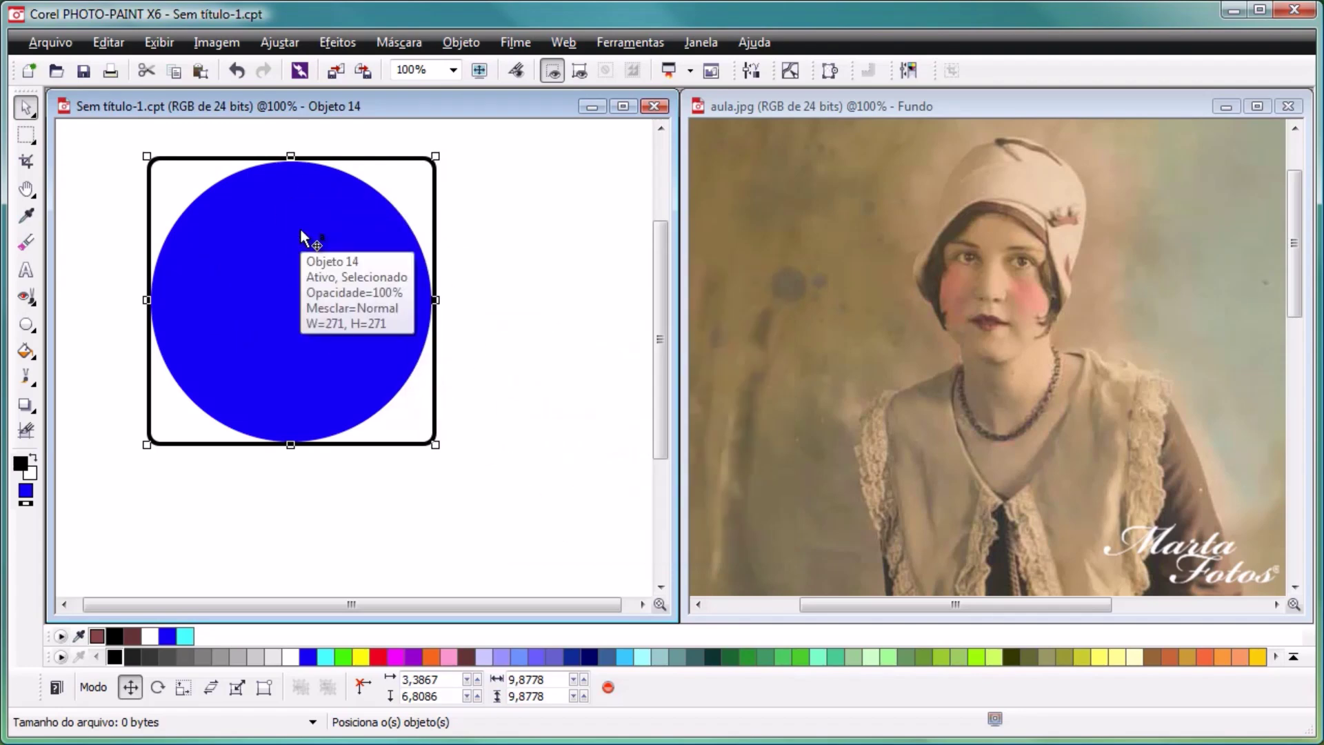
left_click(513, 376)
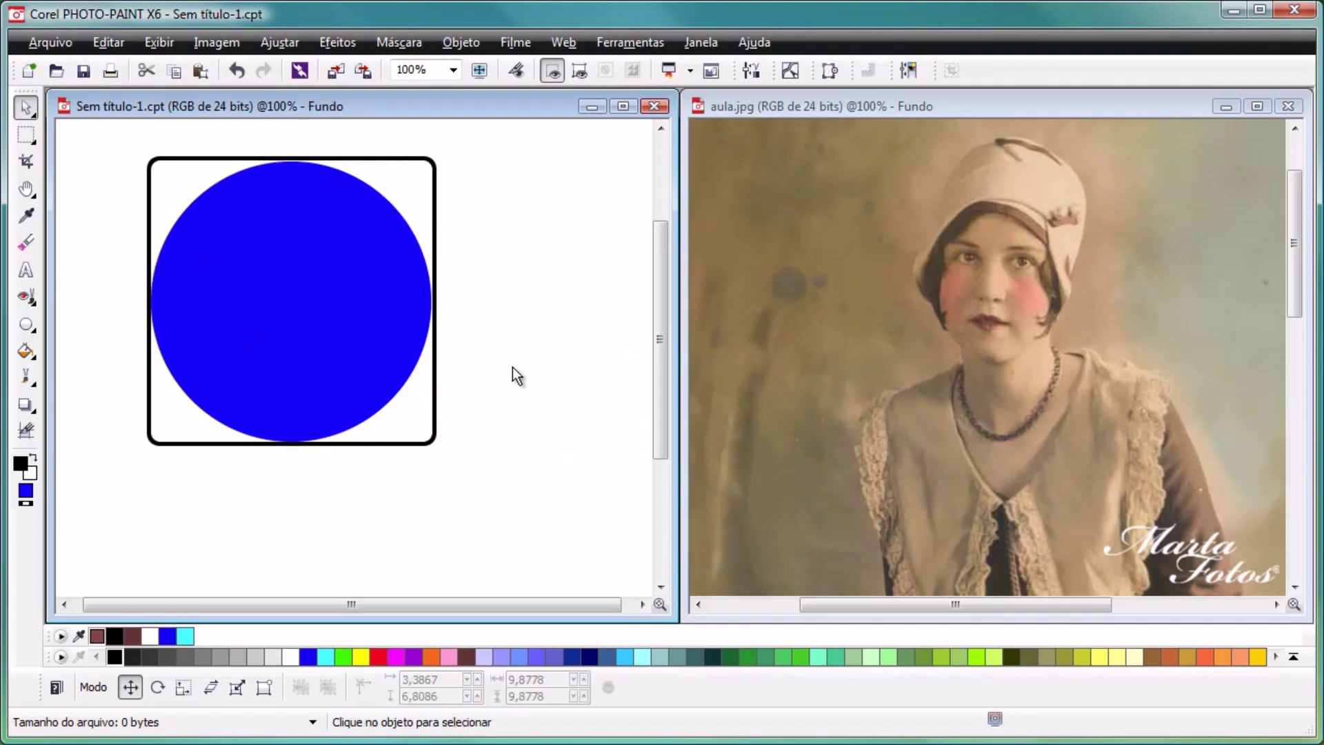
Step: Move the blue circle to the square's lower right, and feather it with width 66 and curved (Curvo) edges
left_click(309, 342)
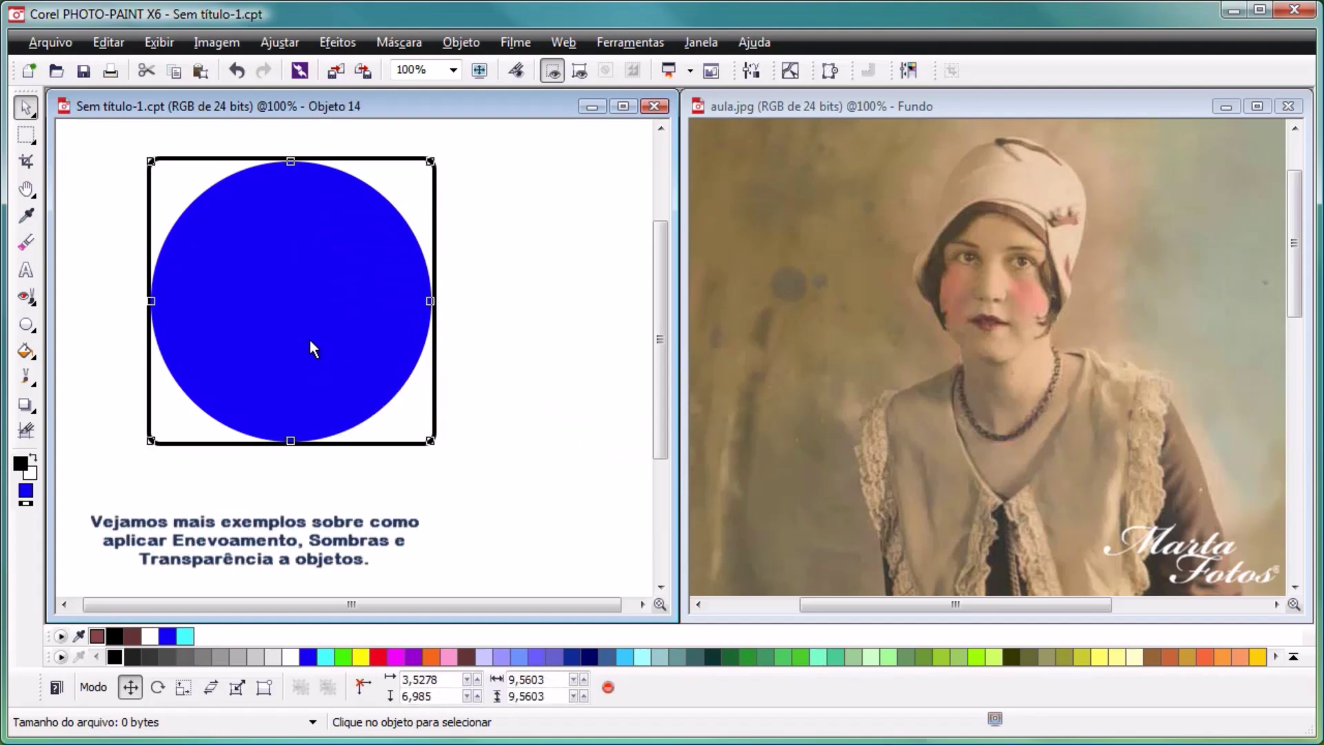
left_click_drag(309, 341, 507, 406)
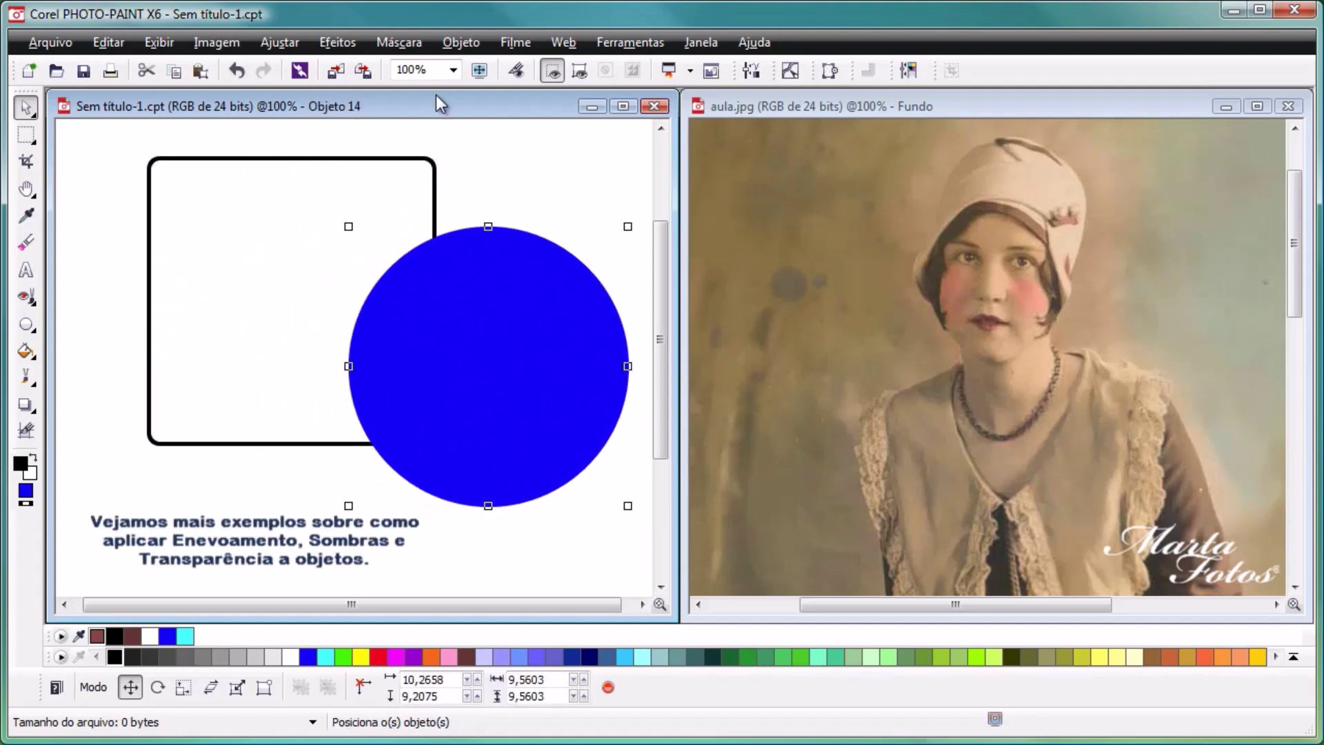
left_click(465, 43)
left_click(488, 489)
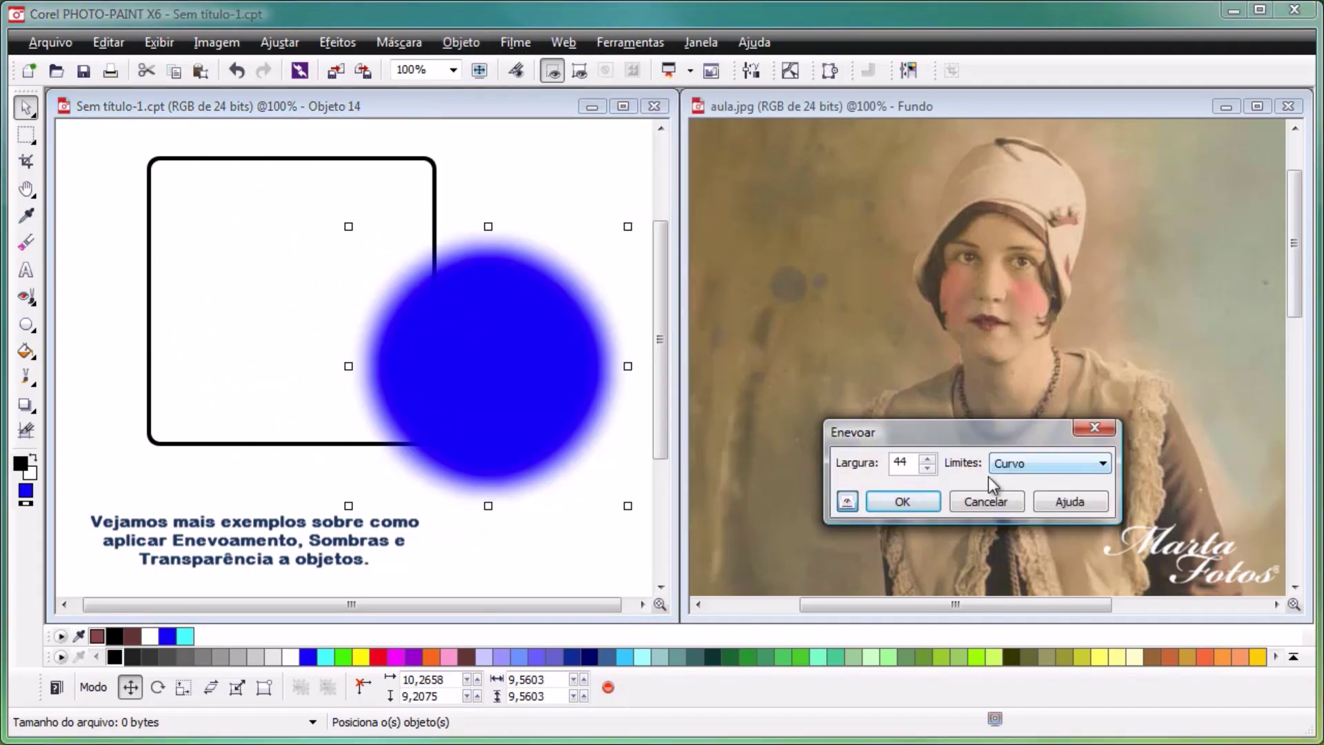
left_click(929, 459)
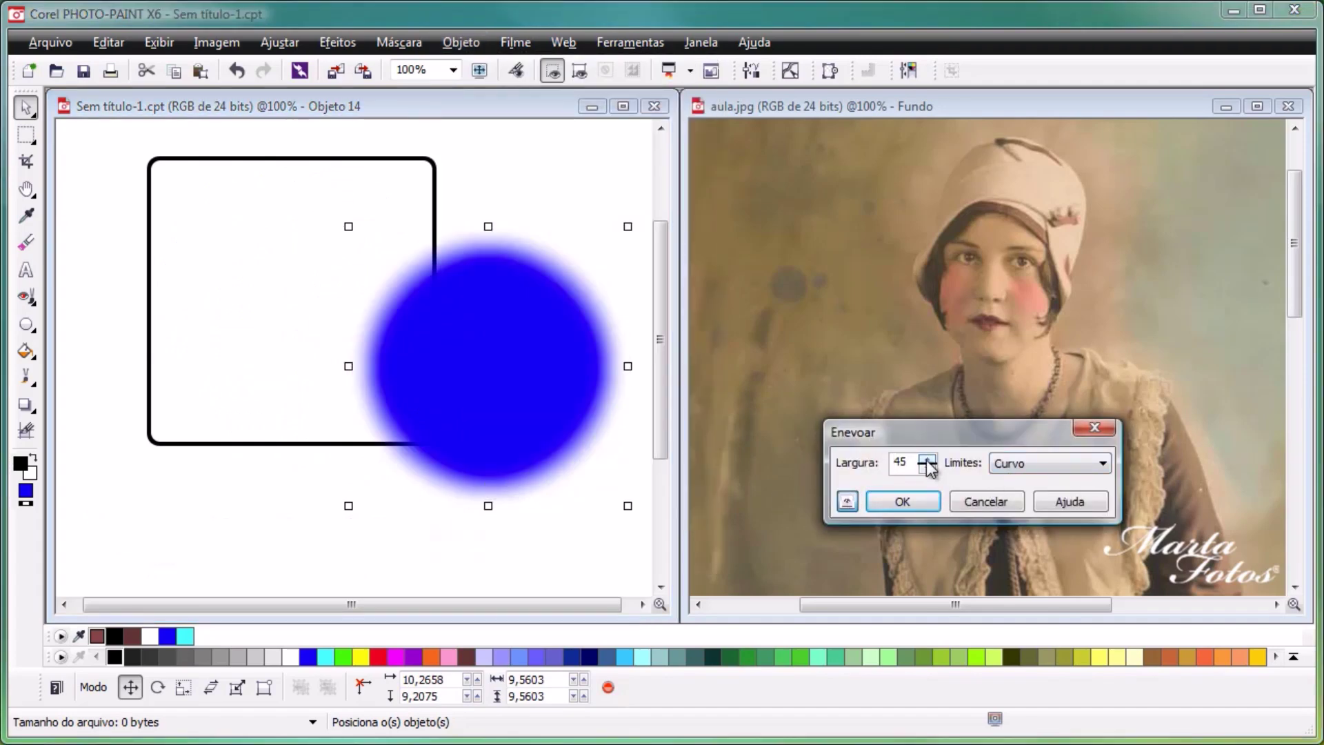
left_click(929, 459)
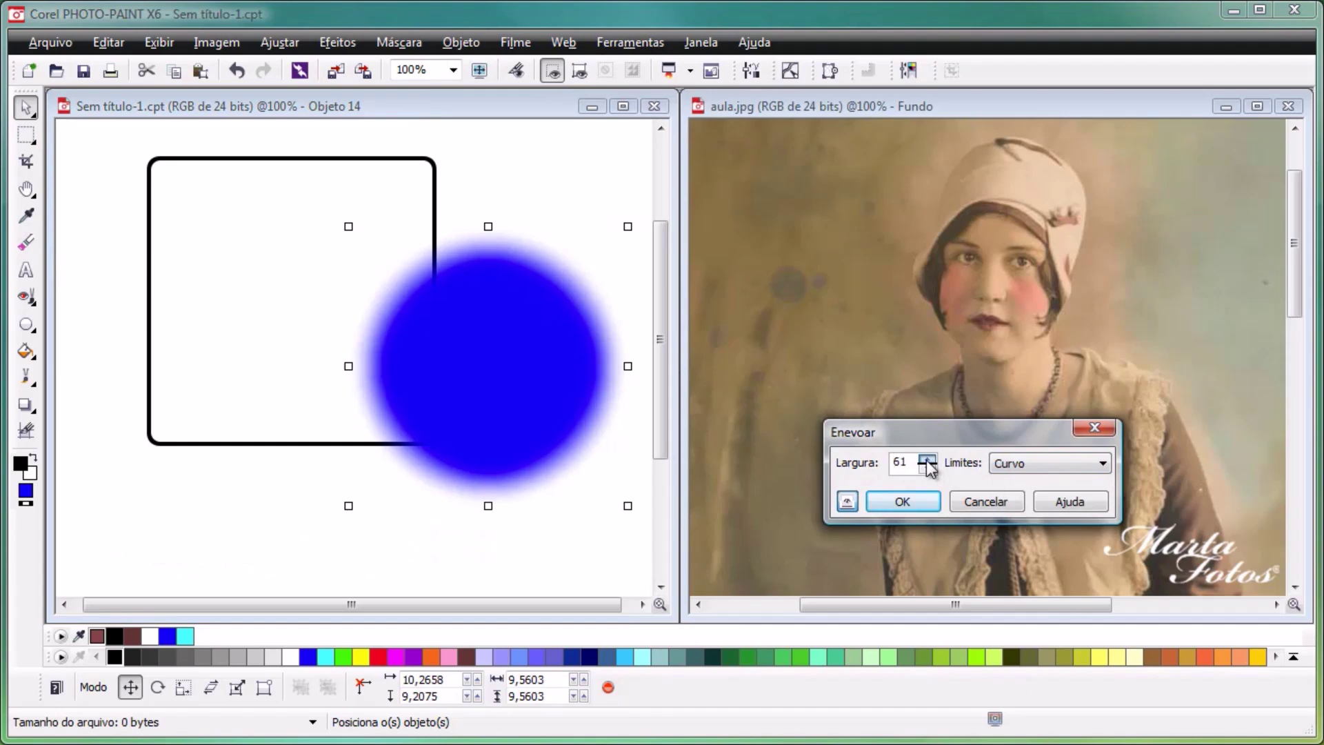
left_click(928, 459)
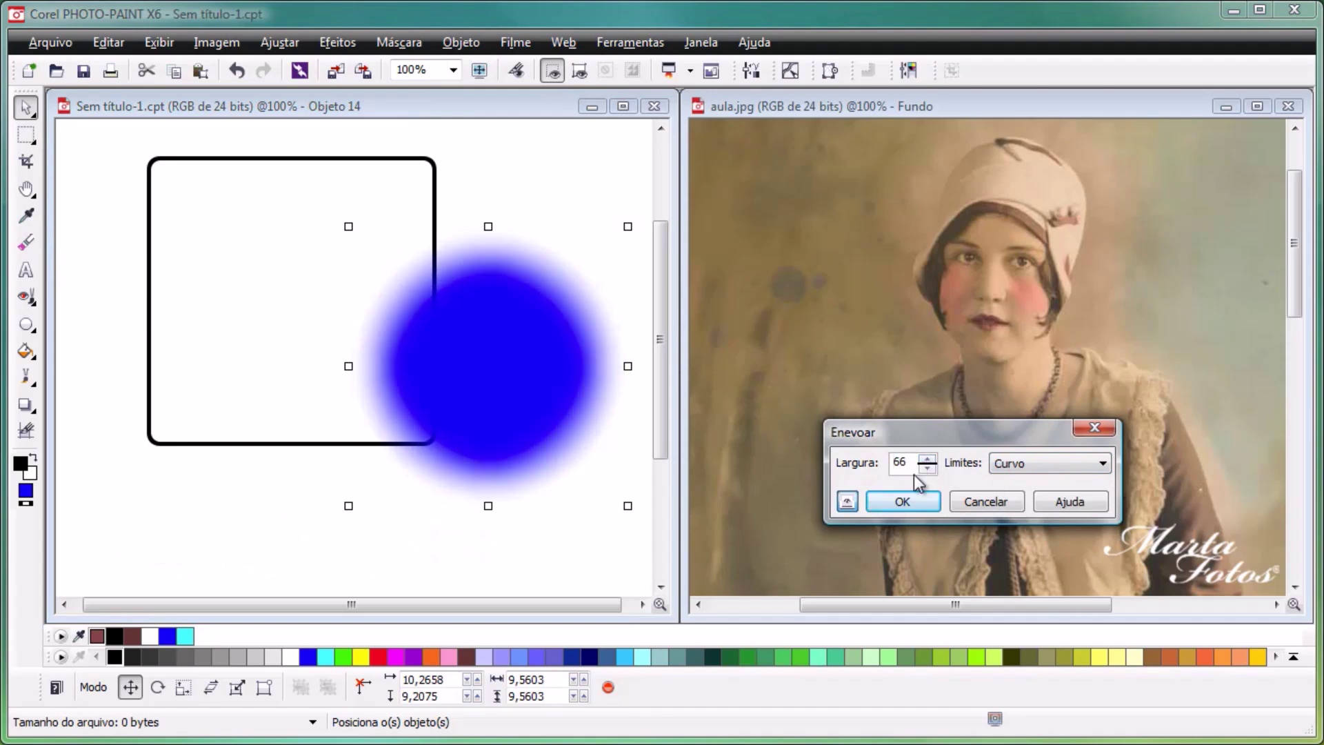
left_click(850, 502)
left_click(850, 503)
left_click(901, 502)
Step: Move the feathered circle back inside the square, and undo the feathering and the circle's moves
left_click_drag(526, 349, 318, 273)
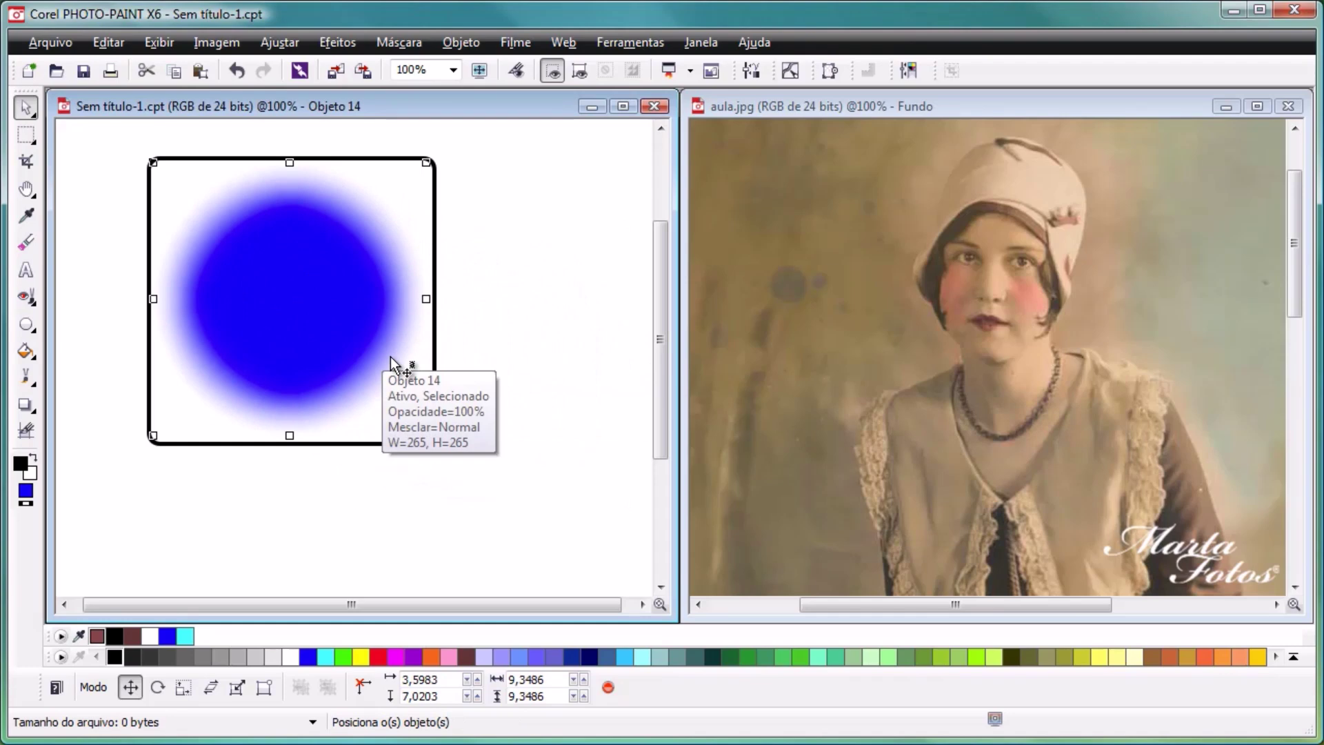
left_click(246, 71)
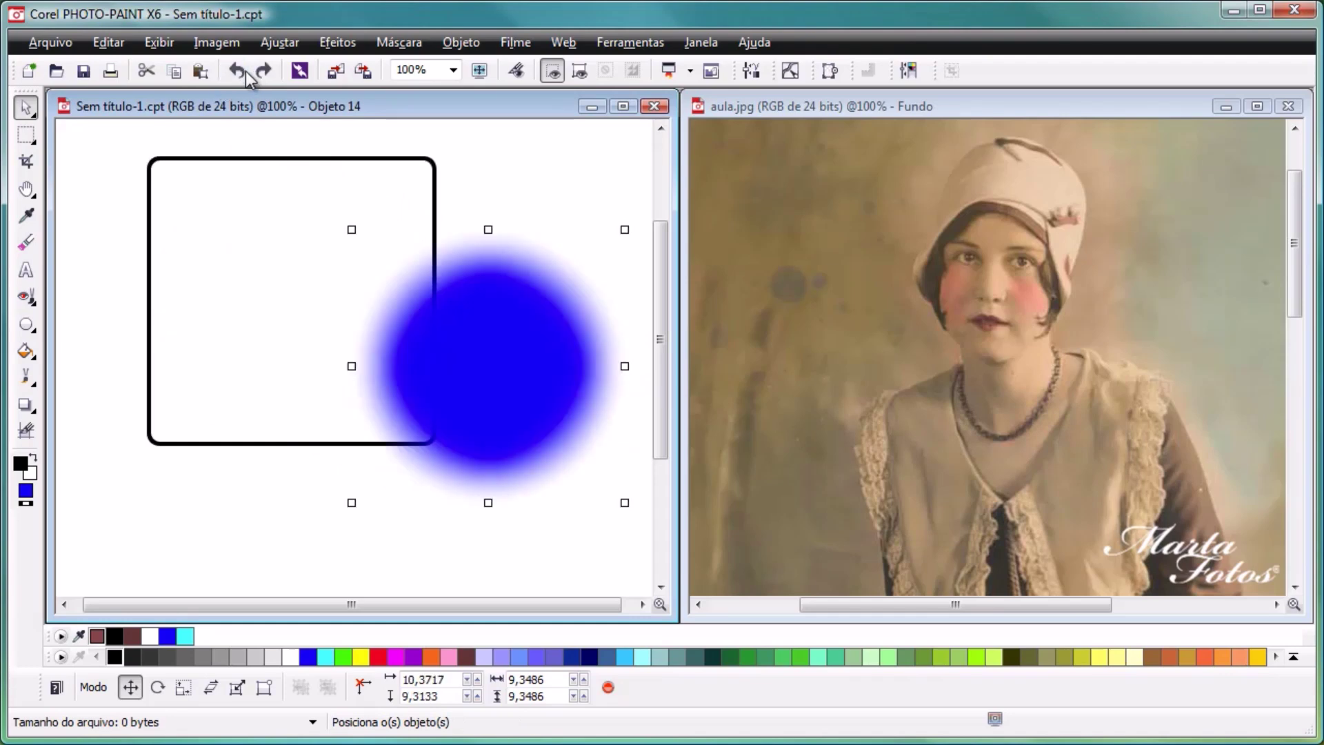
left_click(246, 72)
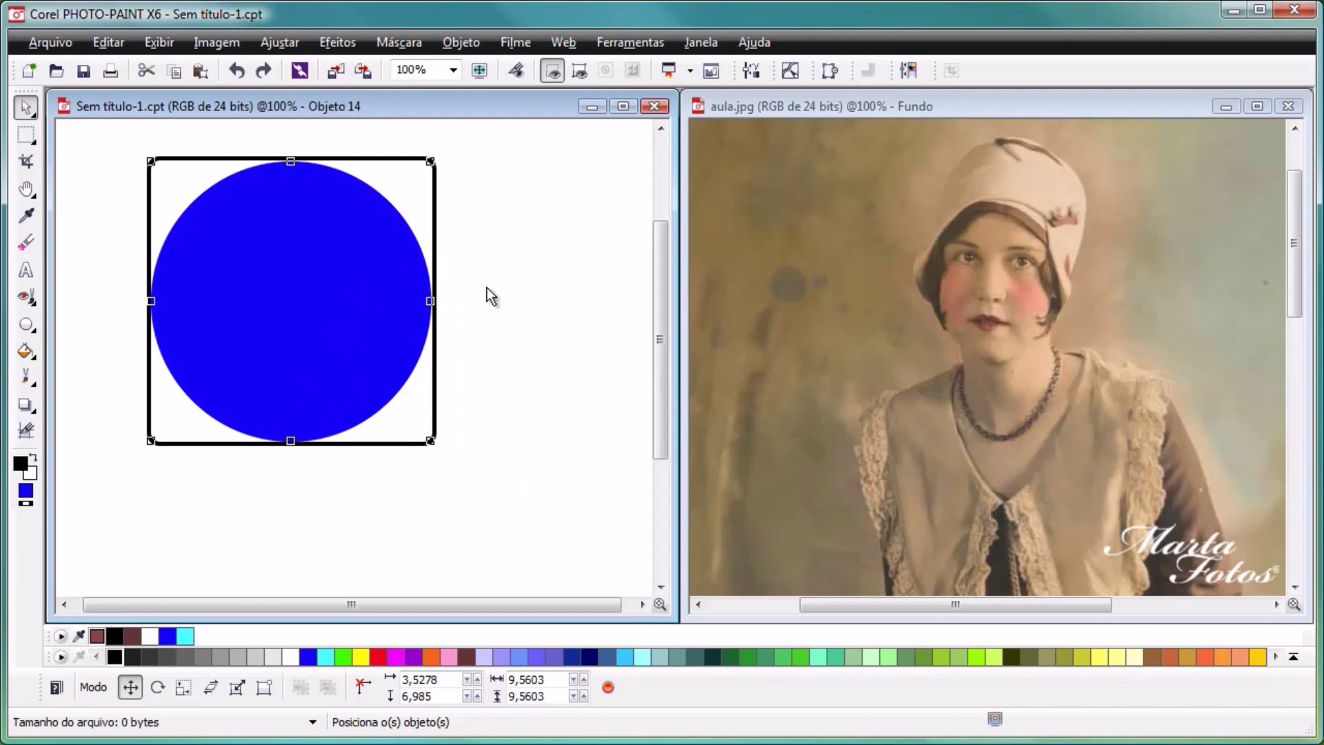
Step: Move the blue circle down and right and the rounded square up and left, and choose the interactive Drop Shadow tool
left_click_drag(260, 328, 444, 413)
left_click_drag(230, 443, 112, 410)
left_click_drag(454, 443, 432, 456)
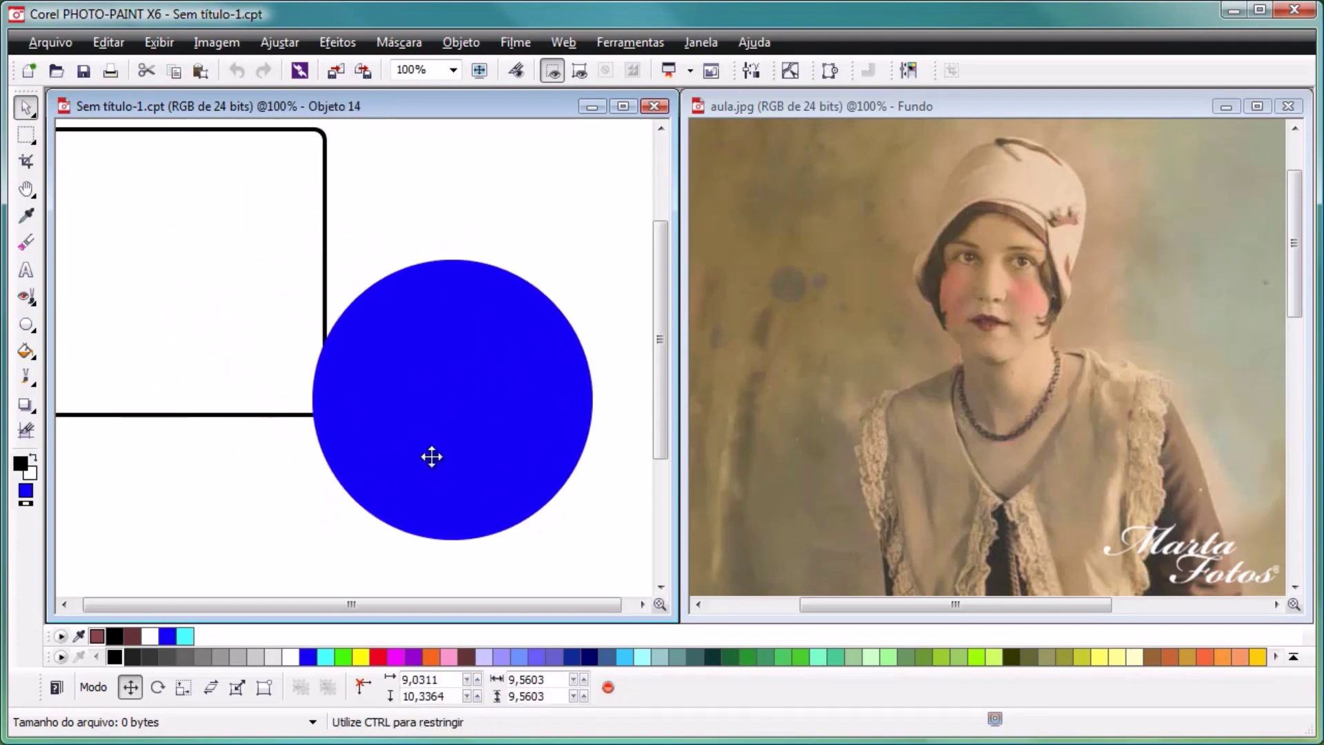
left_click(26, 405)
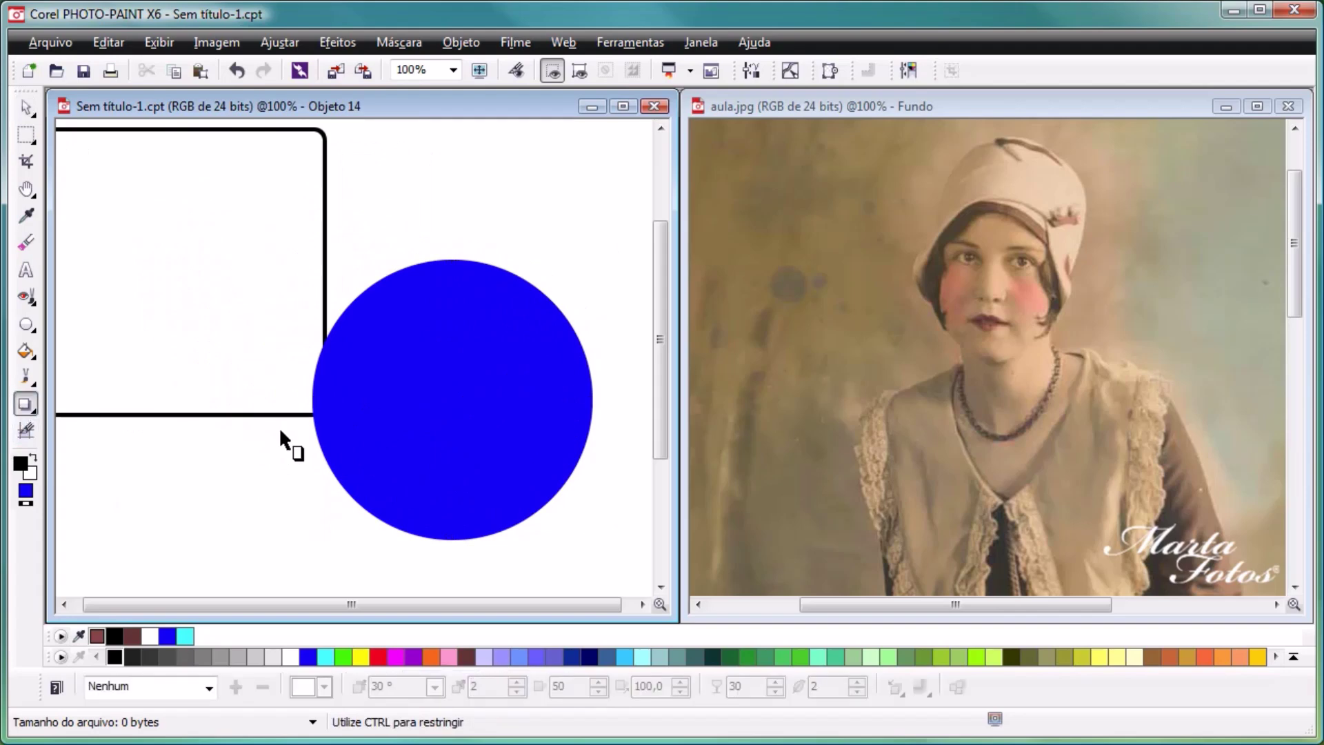
Step: Cast a drop shadow from the blue circle toward its lower right, with Central feather direction, opacity 64 and feather 16
left_click_drag(450, 400, 590, 546)
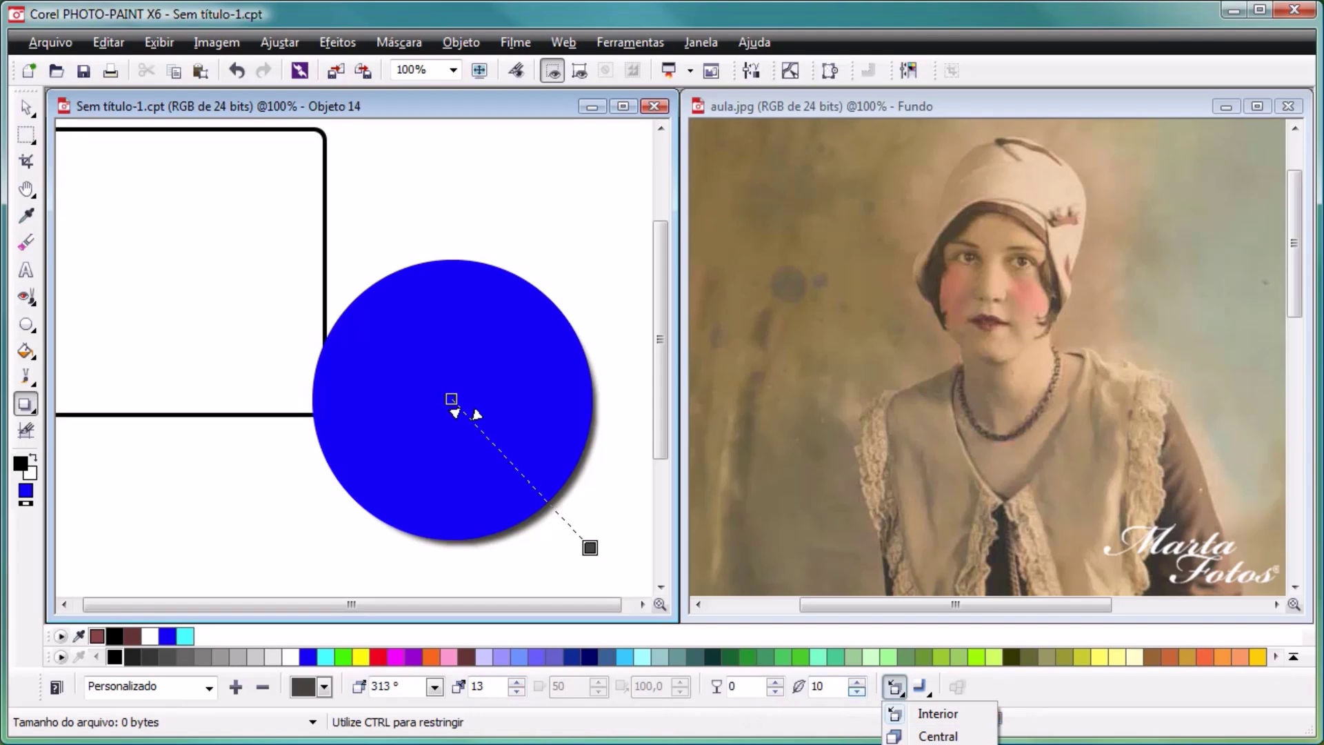
left_click(937, 736)
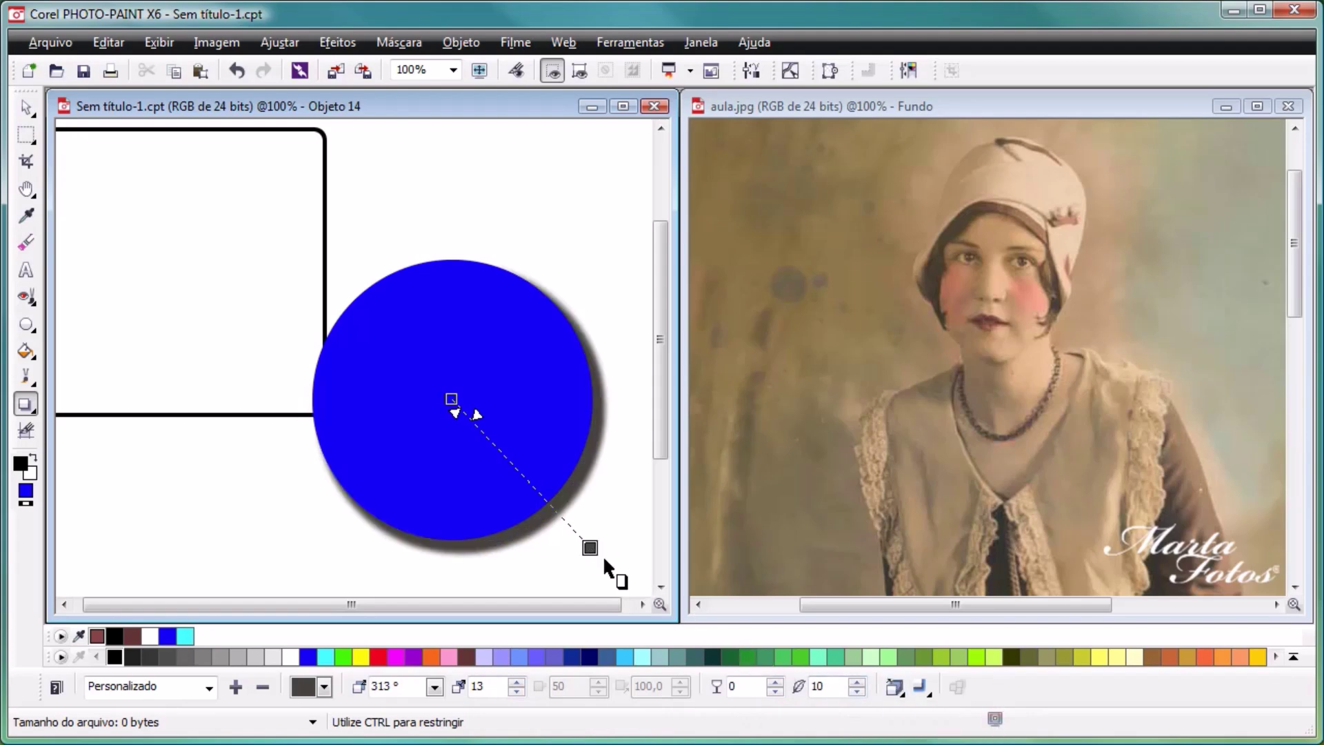
left_click_drag(857, 686, 780, 627)
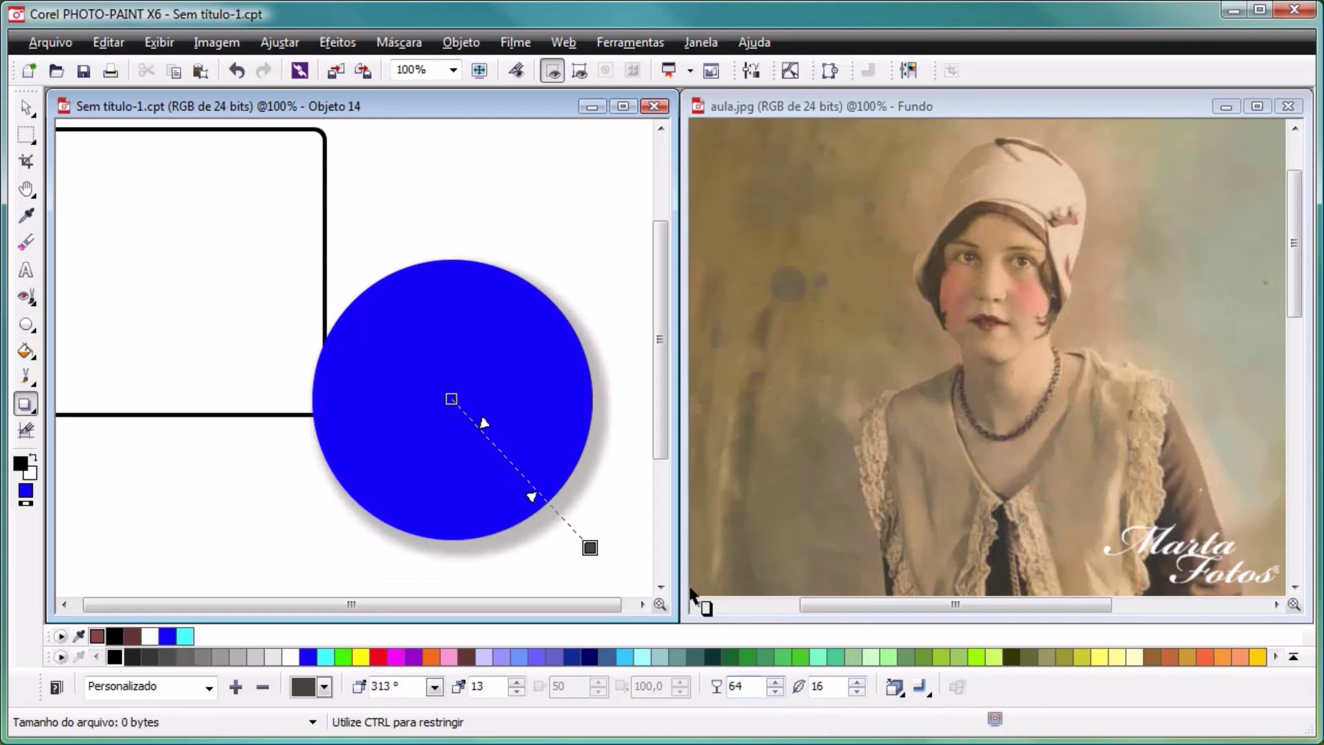
Step: Pull the shadow's end point closer to the blue circle, and undo the drop shadow
left_click_drag(589, 547, 552, 556)
key("ctrl+z")
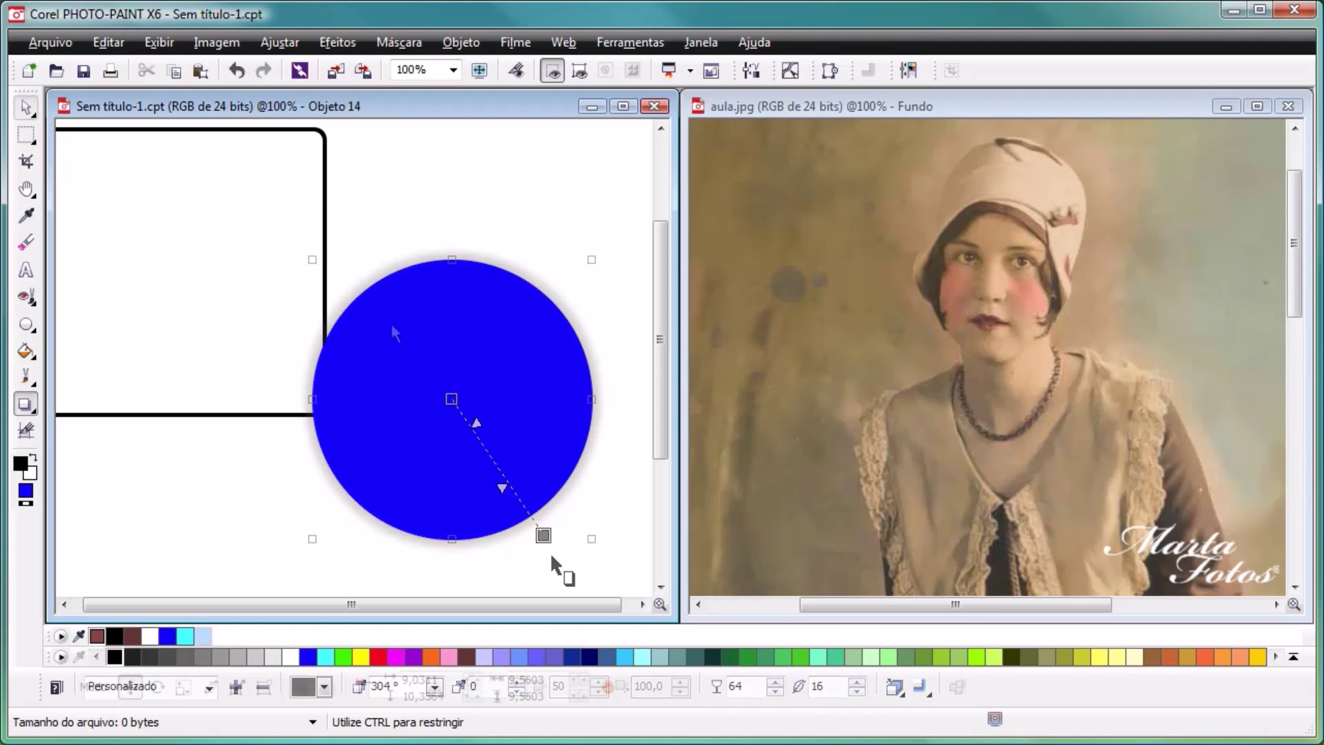
key("space")
Step: Apply a linear object transparency fading from the blue circle's centre to its right side, and undo it
left_click(28, 413)
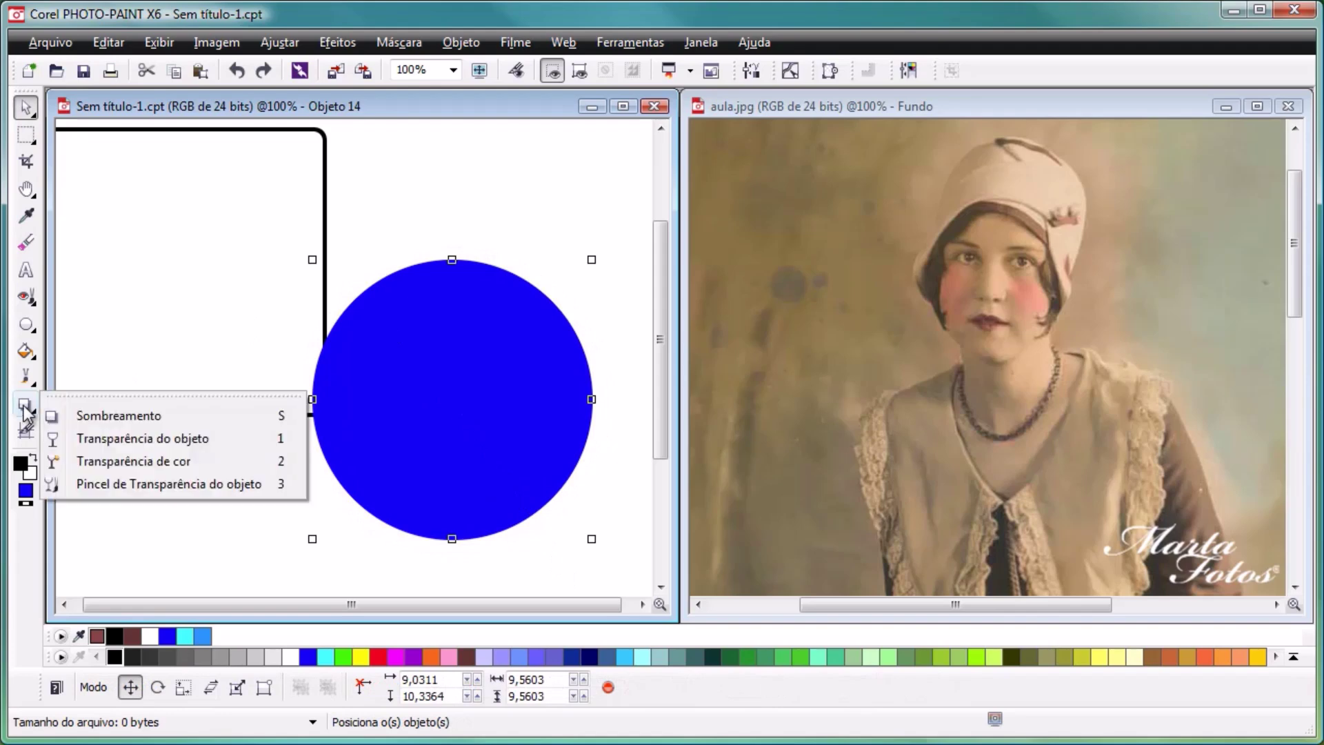
left_click(105, 434)
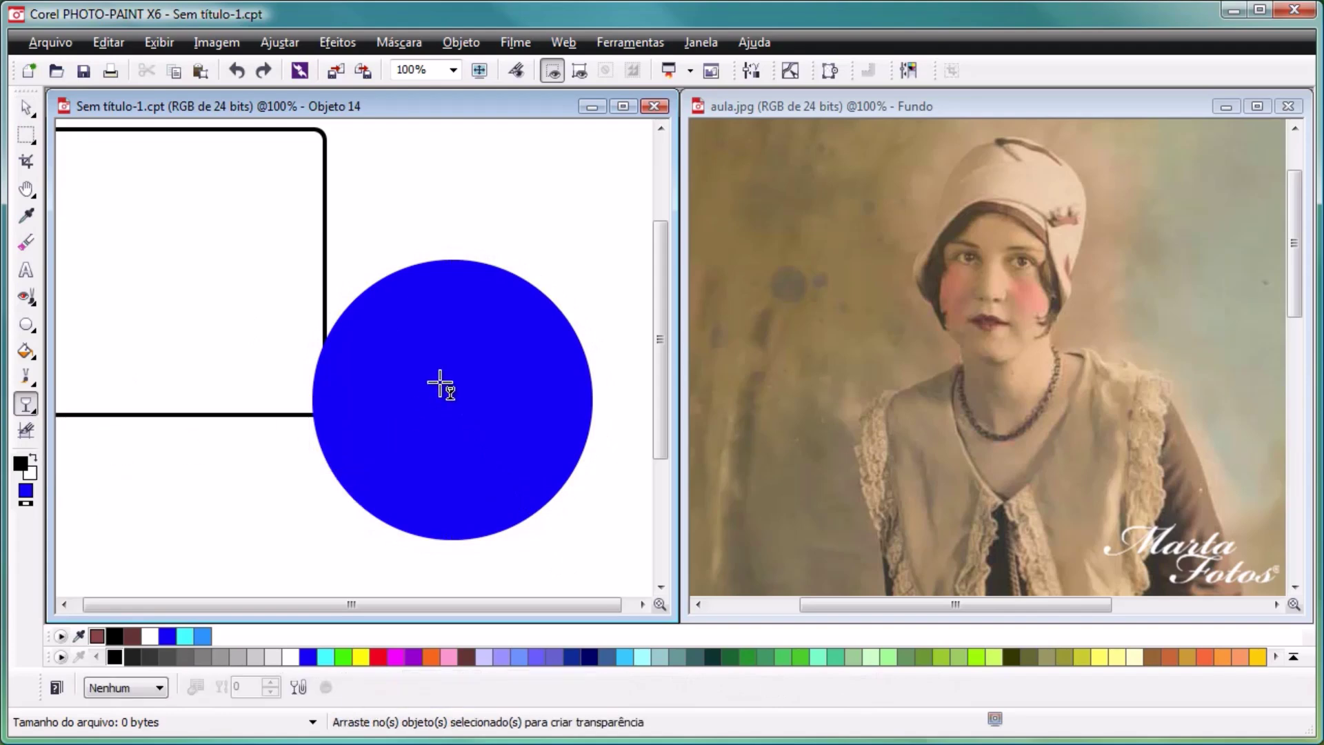
left_click_drag(451, 391, 538, 429)
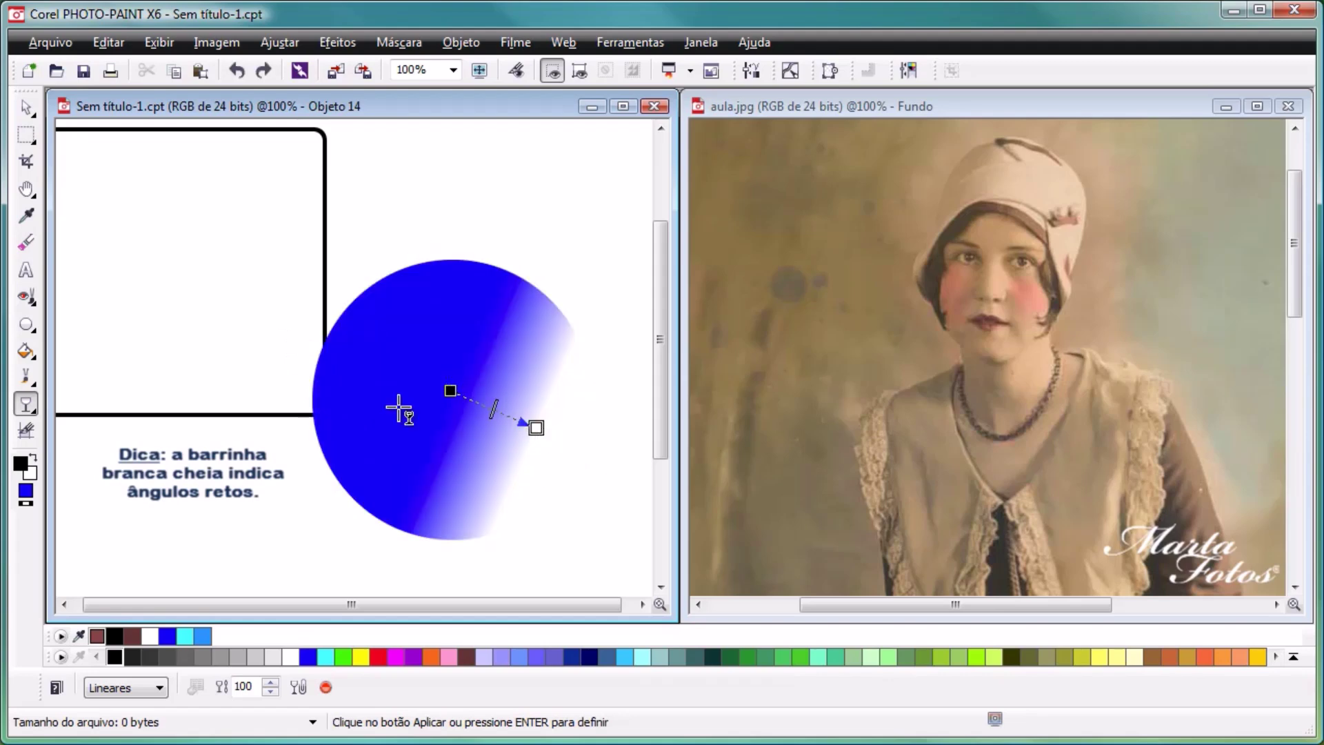
key("space")
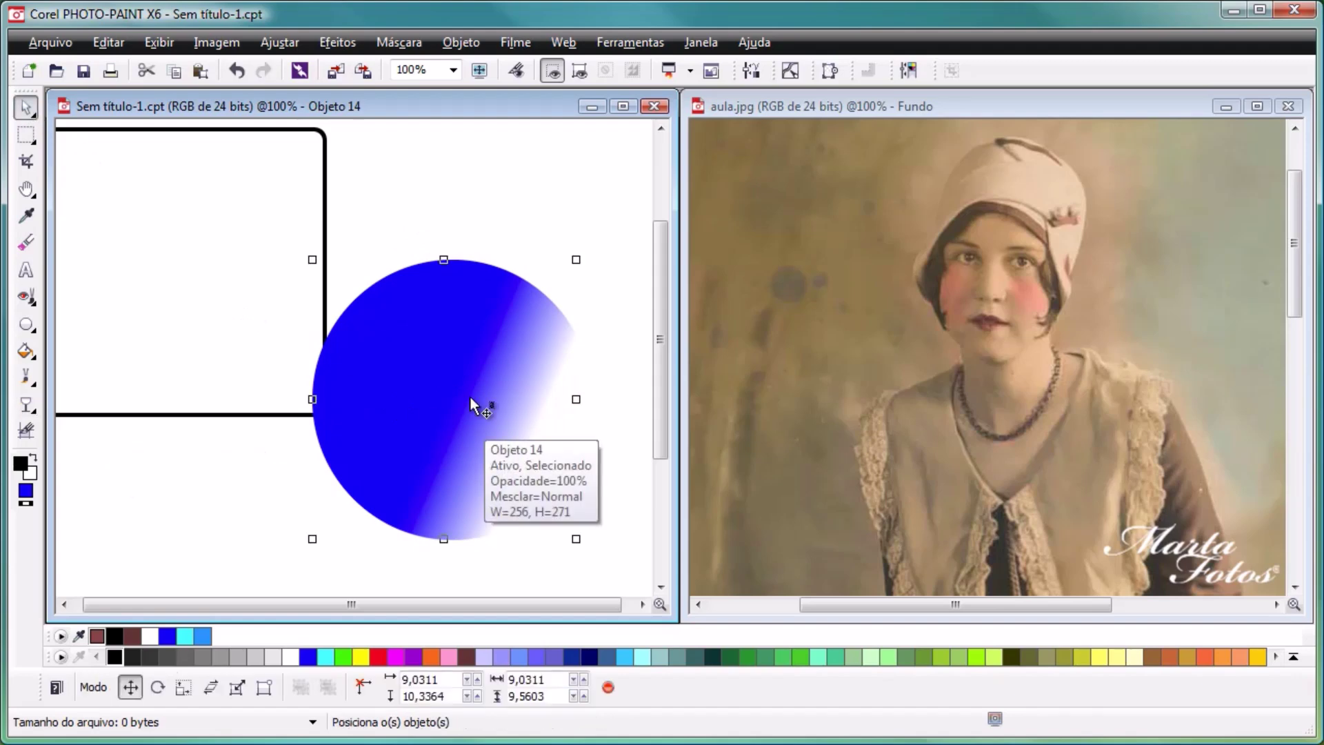
key("ctrl+z")
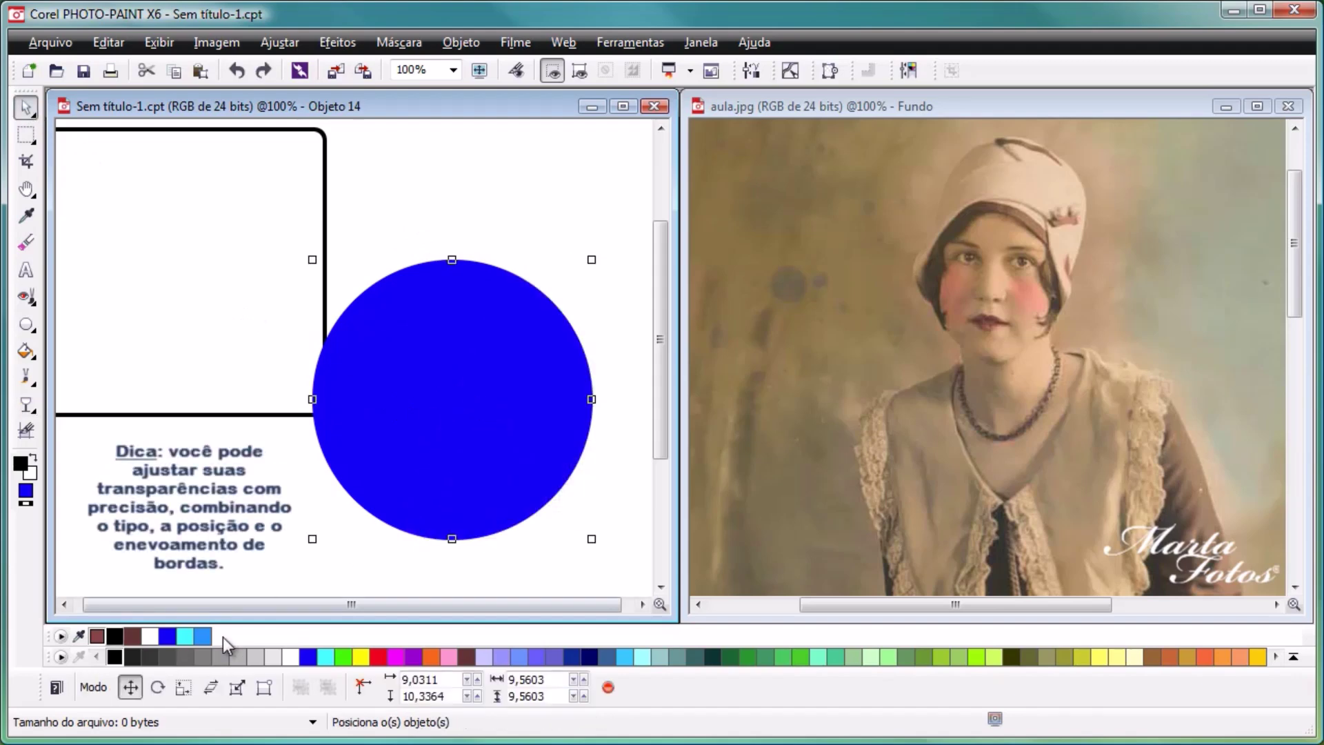
Step: Apply a flat (Planas) object transparency to the blue circle and set its value to 18
left_click(27, 404)
left_click(128, 687)
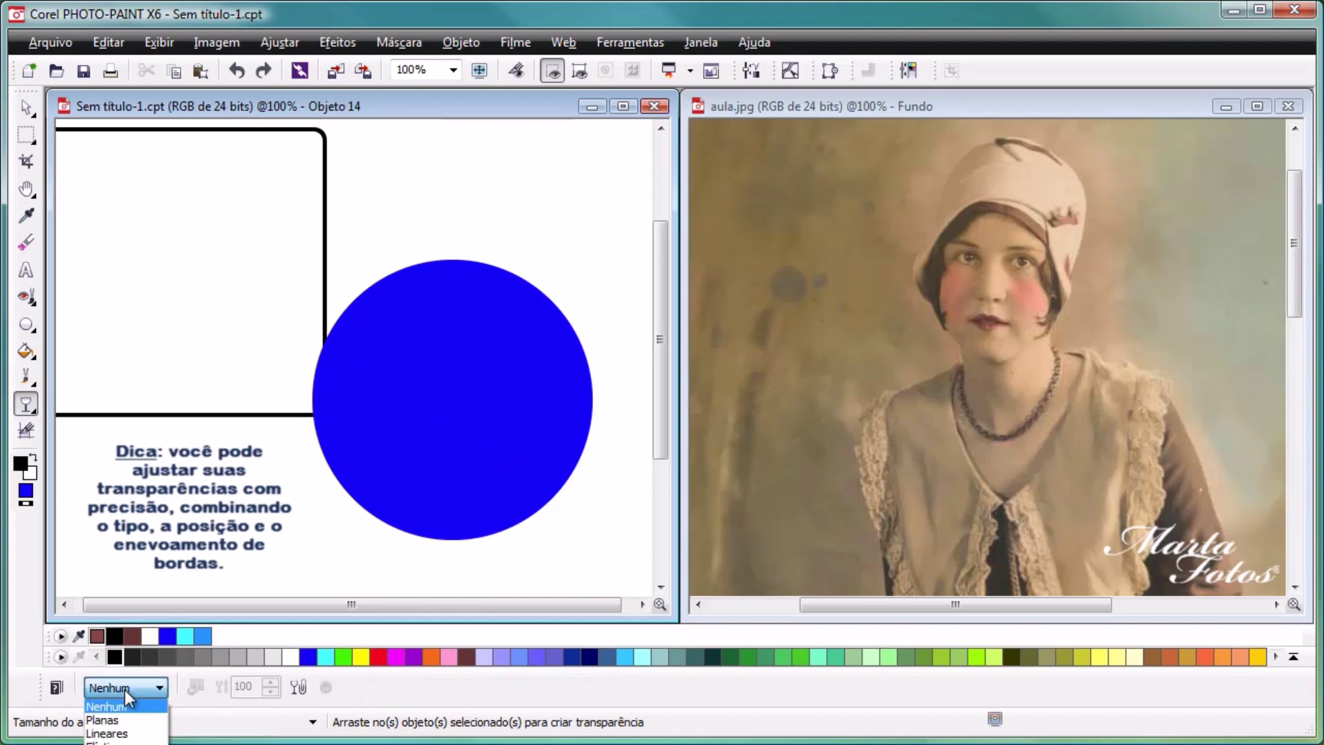
left_click(117, 717)
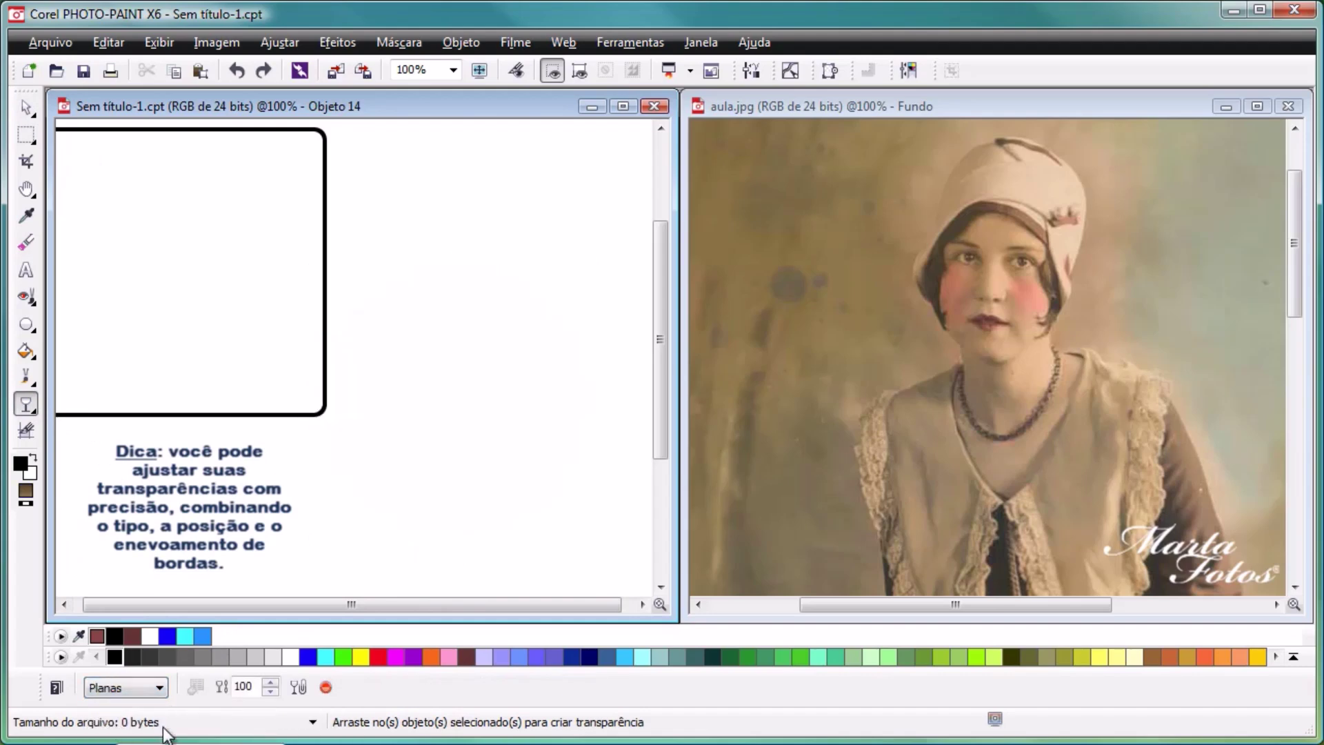
left_click_drag(270, 687, 269, 740)
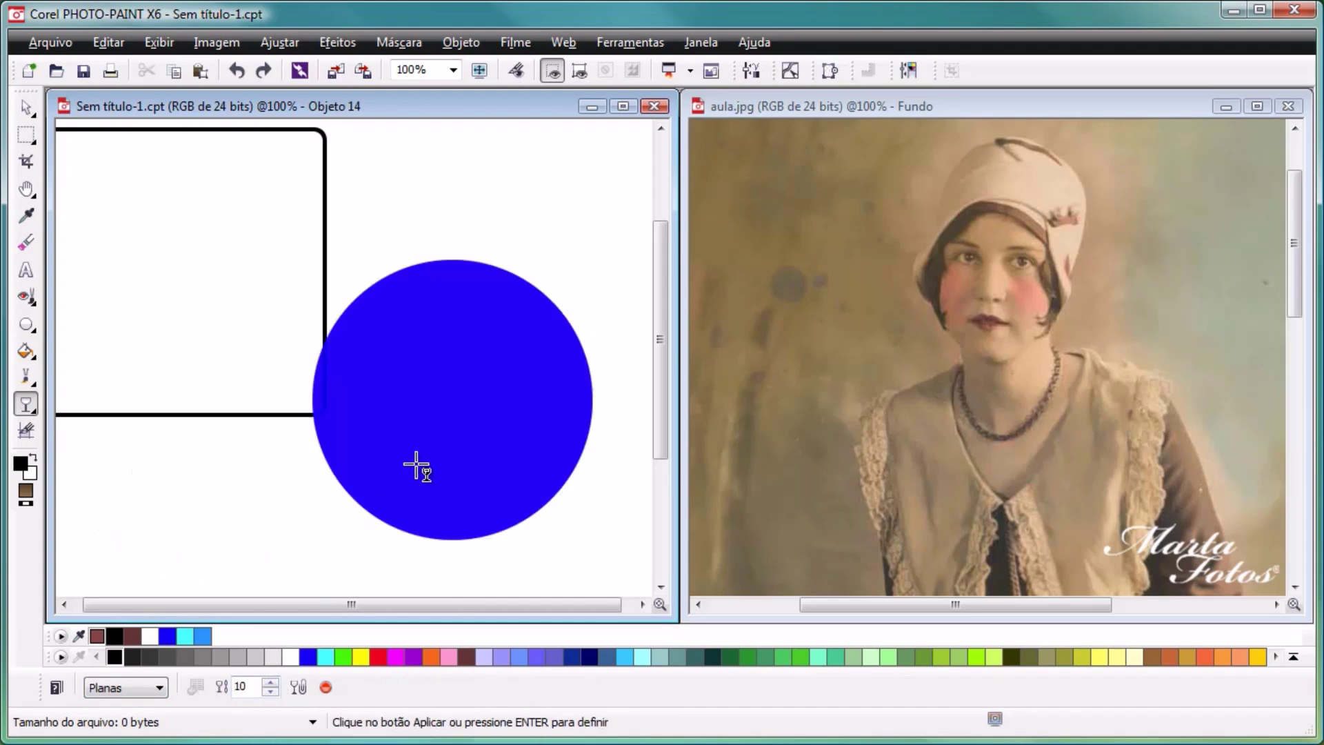
double_click(257, 688)
type("18")
Step: Change the circle's transparency to Radial, centre it on the circle and adjust its outer radius
left_click(160, 688)
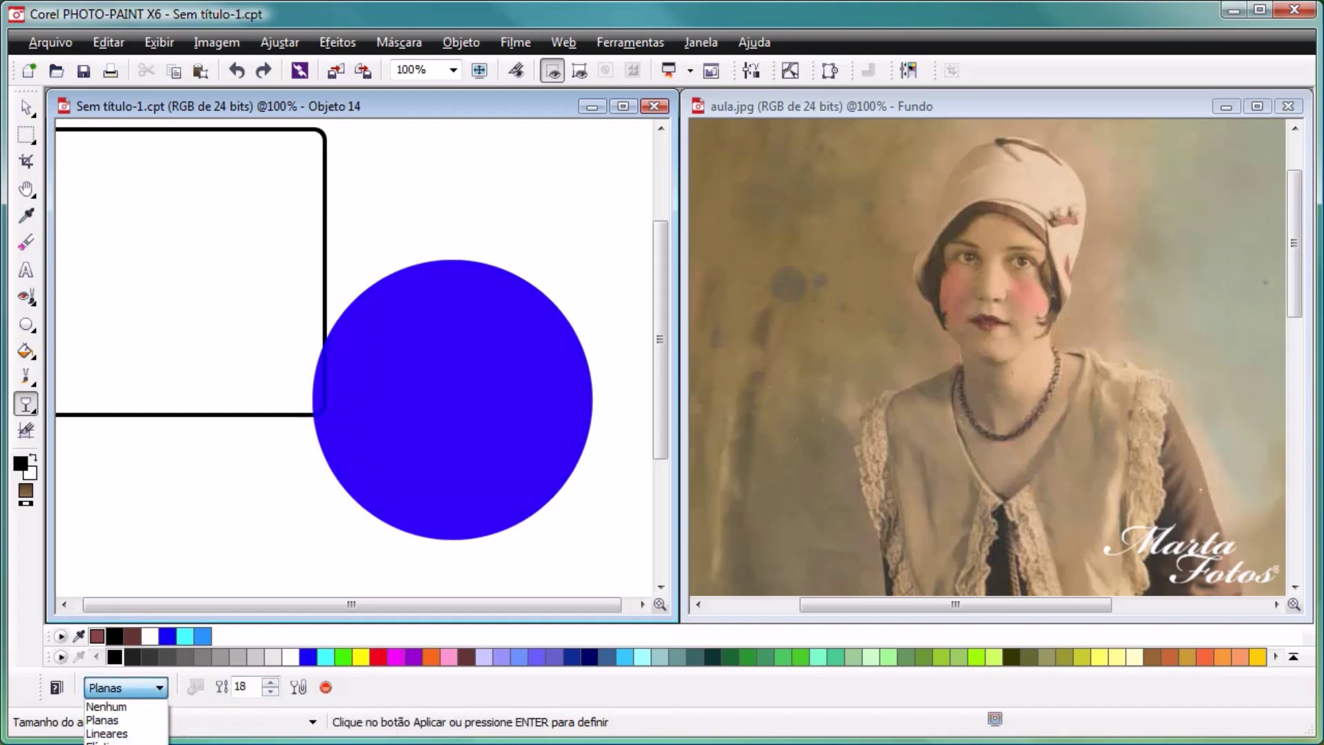
left_click(110, 744)
left_click_drag(352, 392, 458, 403)
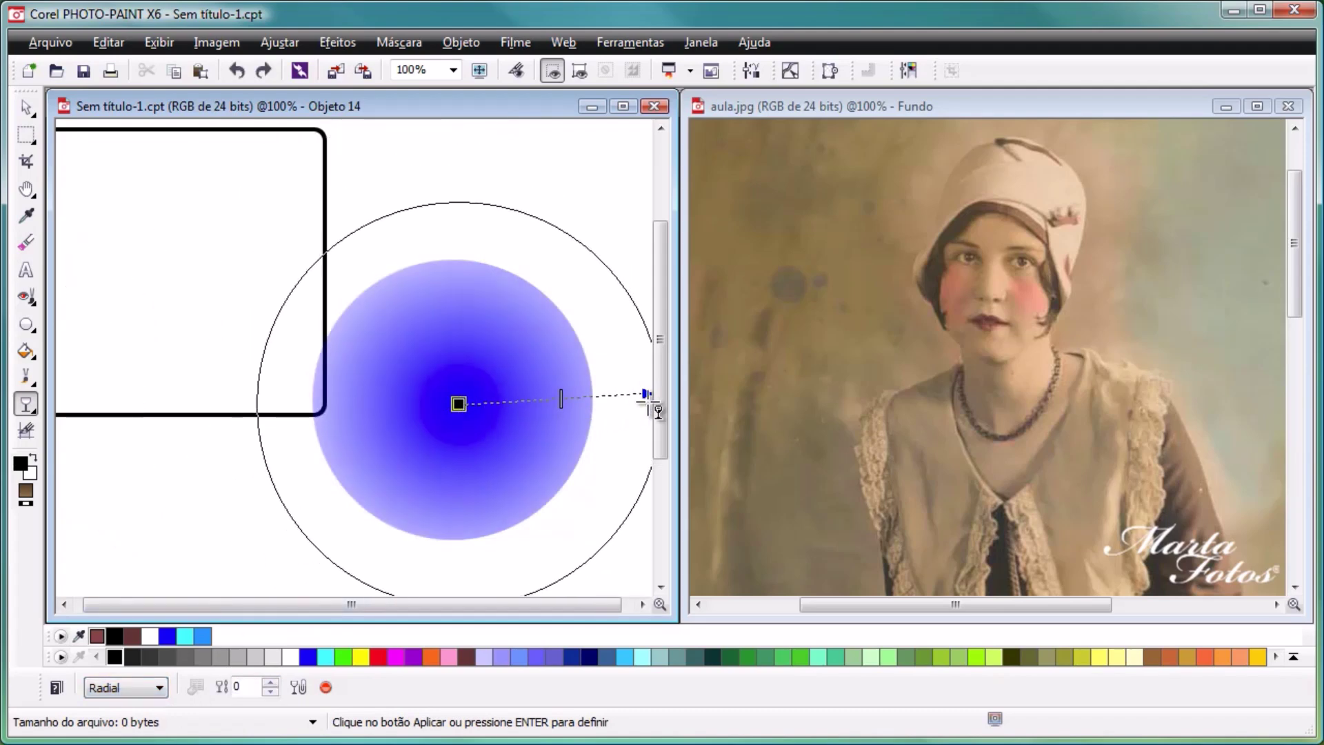
left_click_drag(638, 403, 581, 405)
left_click_drag(439, 417, 496, 412)
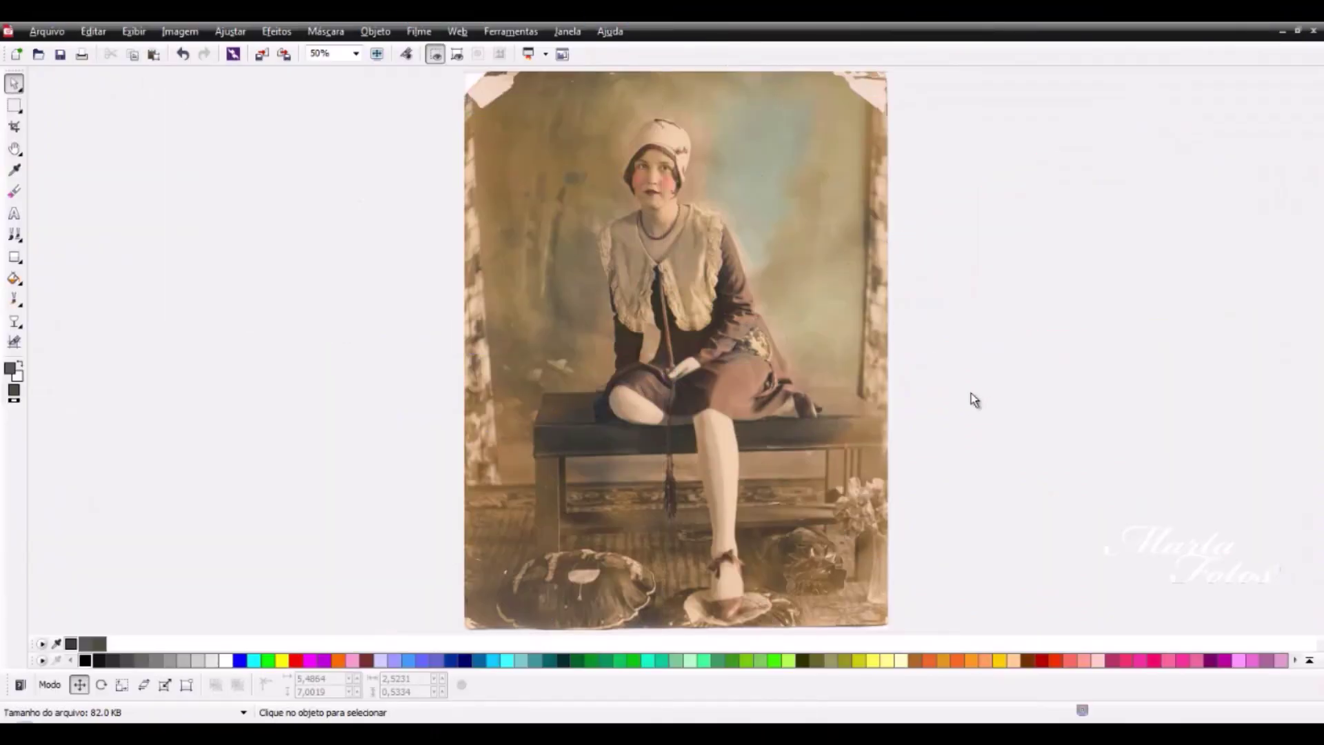
Step: Sample the bench's dark colour as fill, and draw an anti-aliased rectangle about 320 by 81 pixels over the seat front right of the leg
scroll(971, 394, "up", 2)
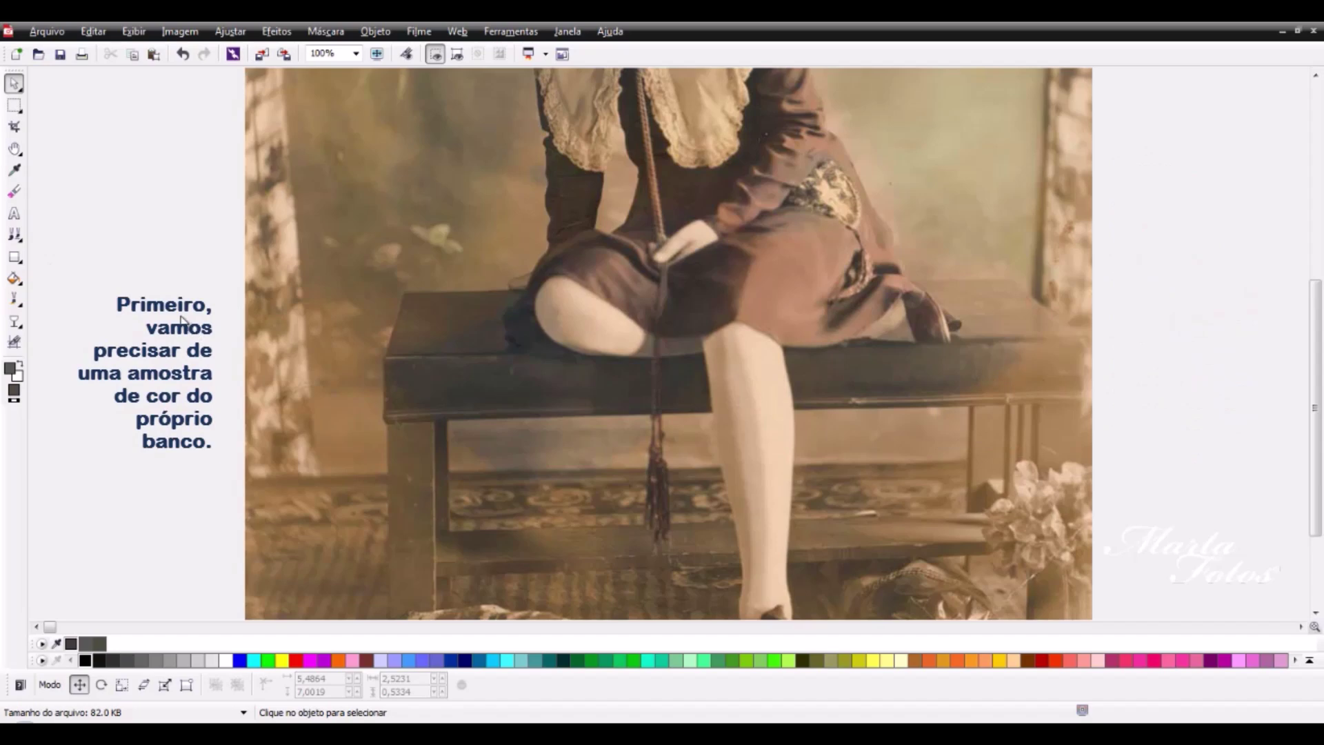
left_click(14, 170)
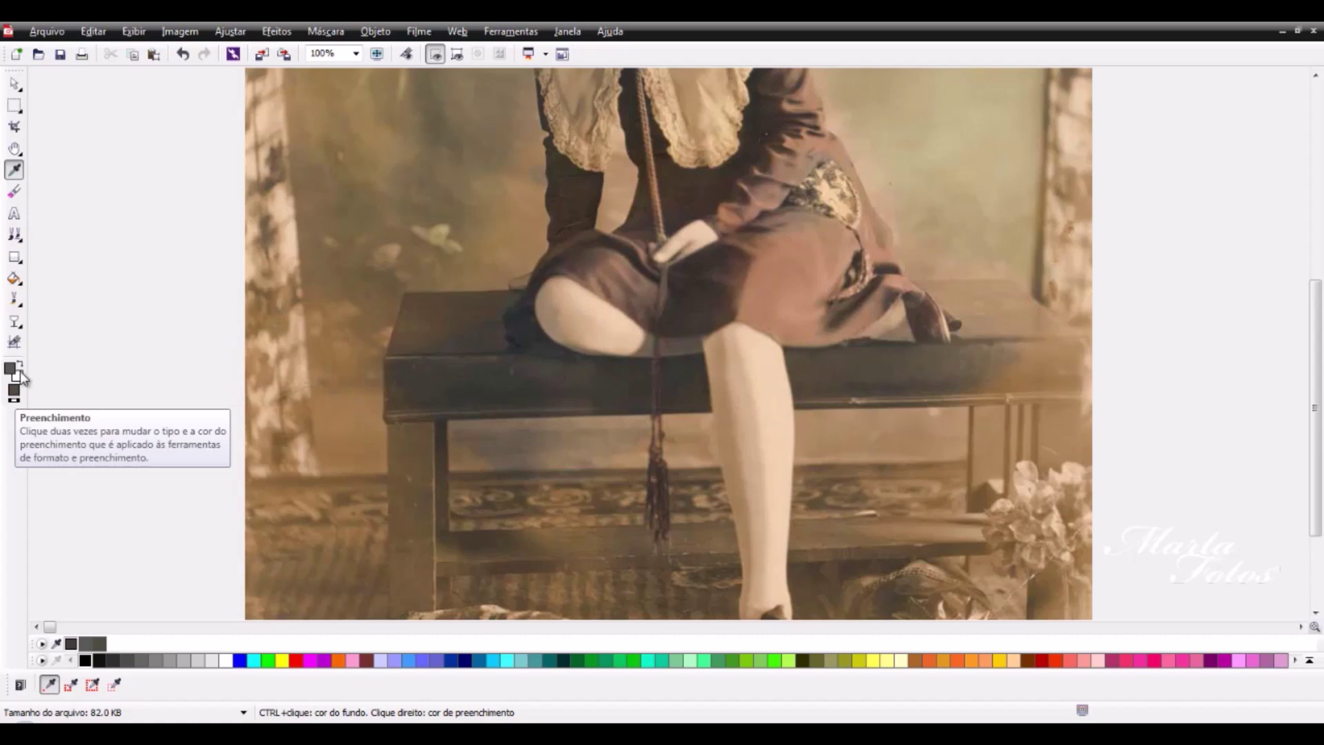
left_click(14, 260)
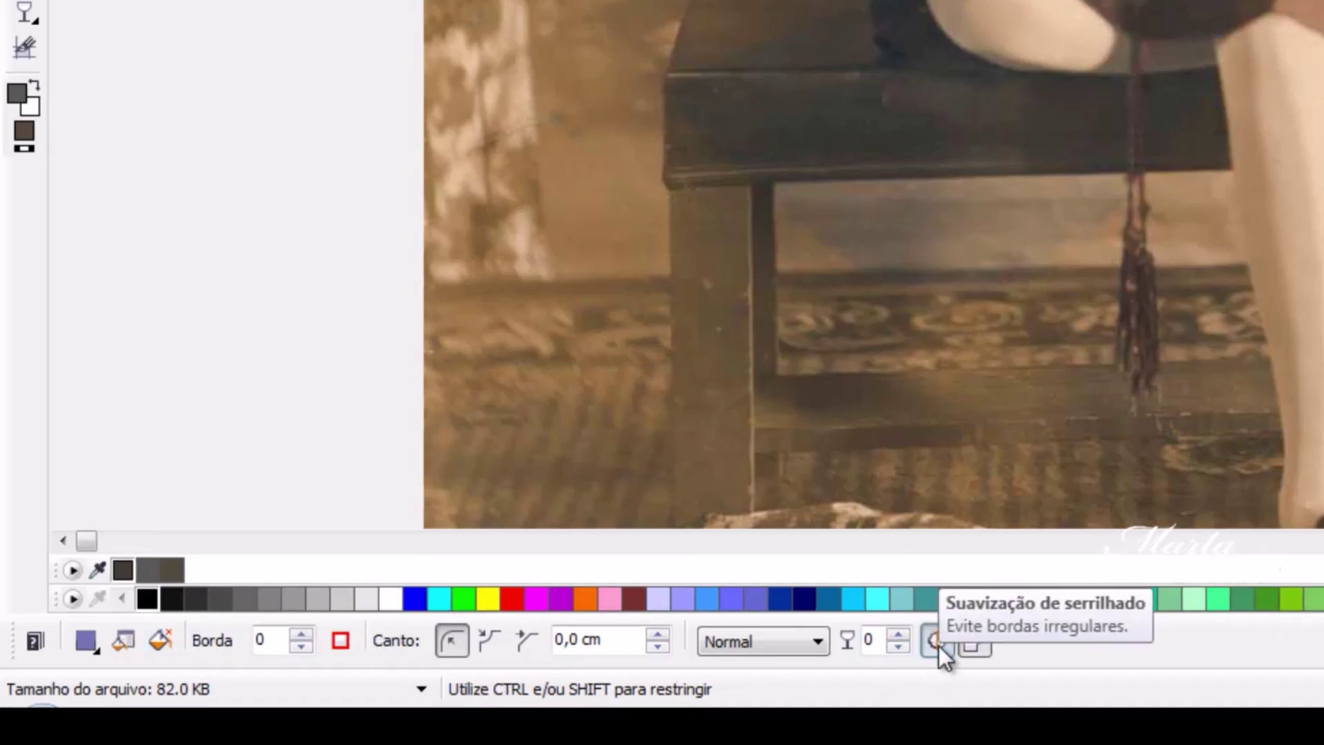
left_click(937, 646)
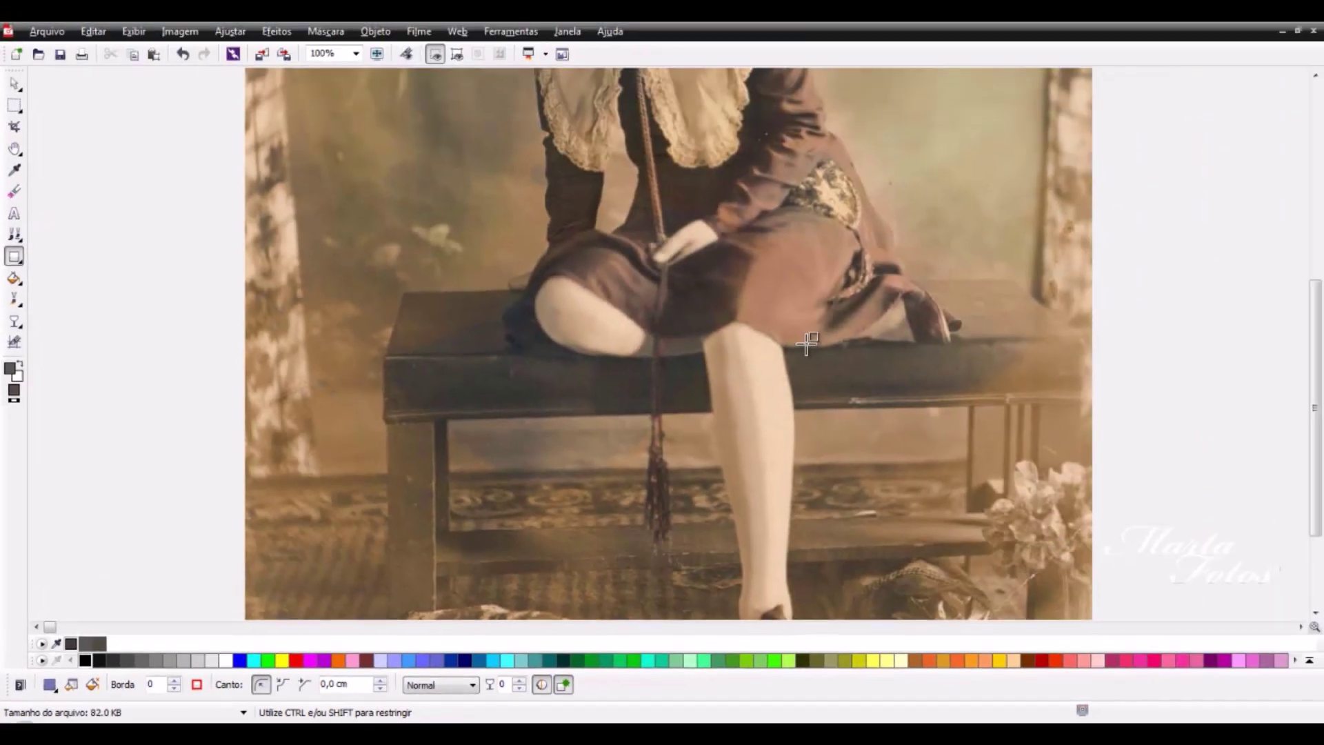
mouse_move(800, 338)
left_mouse_down()
mouse_move(884, 383)
mouse_move(1064, 403)
left_mouse_up()
Step: Move the dark rectangle below the bench seat and back up over the seat's front edge
left_click(14, 84)
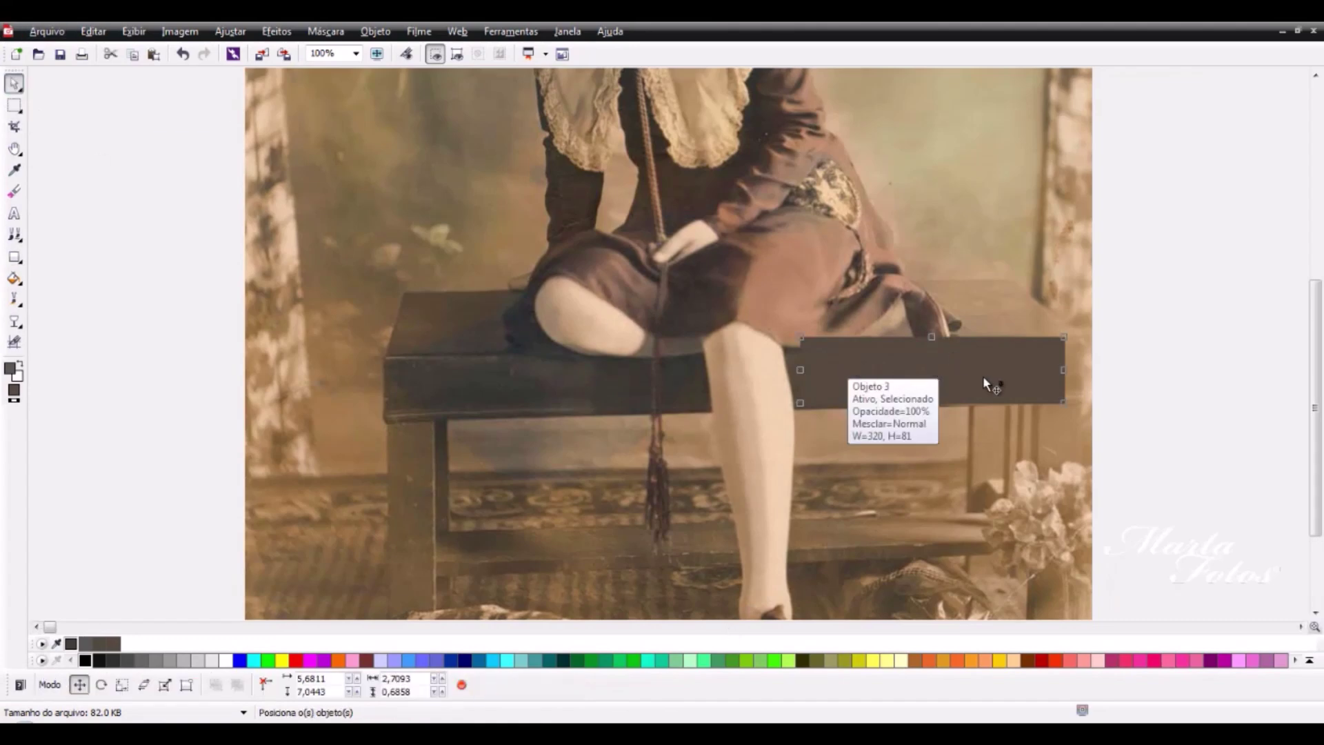
left_click_drag(985, 371, 990, 455)
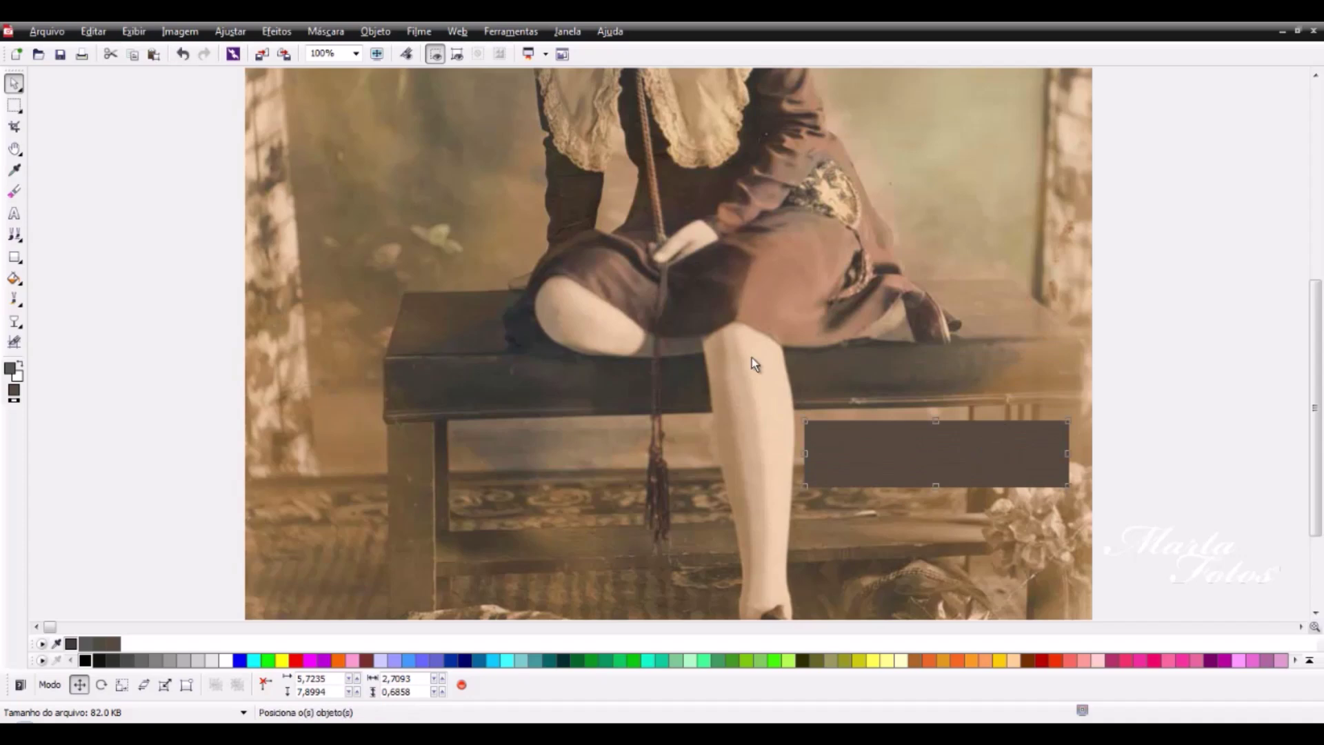
left_click_drag(964, 447, 966, 391)
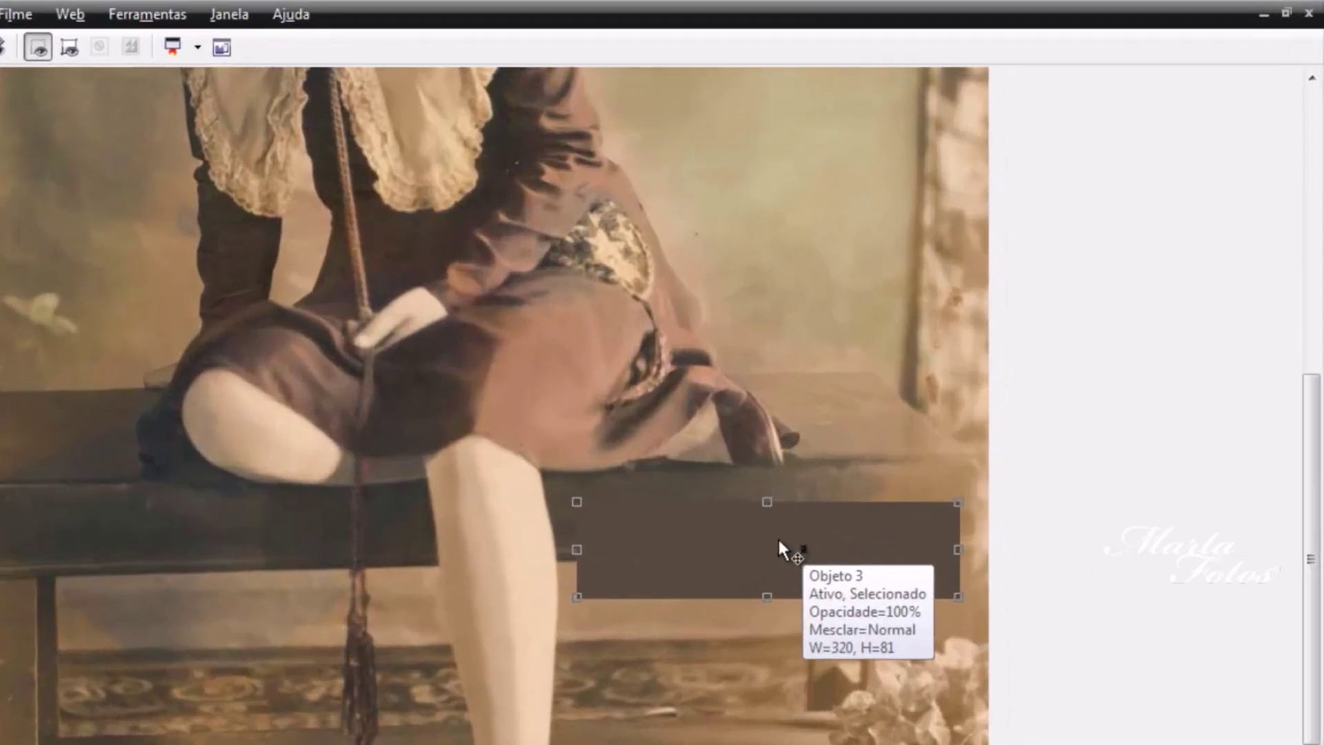
Step: Distort the rectangle's four corners to fit the seat front between the leg and the bench's right end, and apply the transformation
left_click(778, 547)
left_click_drag(958, 500, 952, 455)
left_click_drag(577, 503, 551, 478)
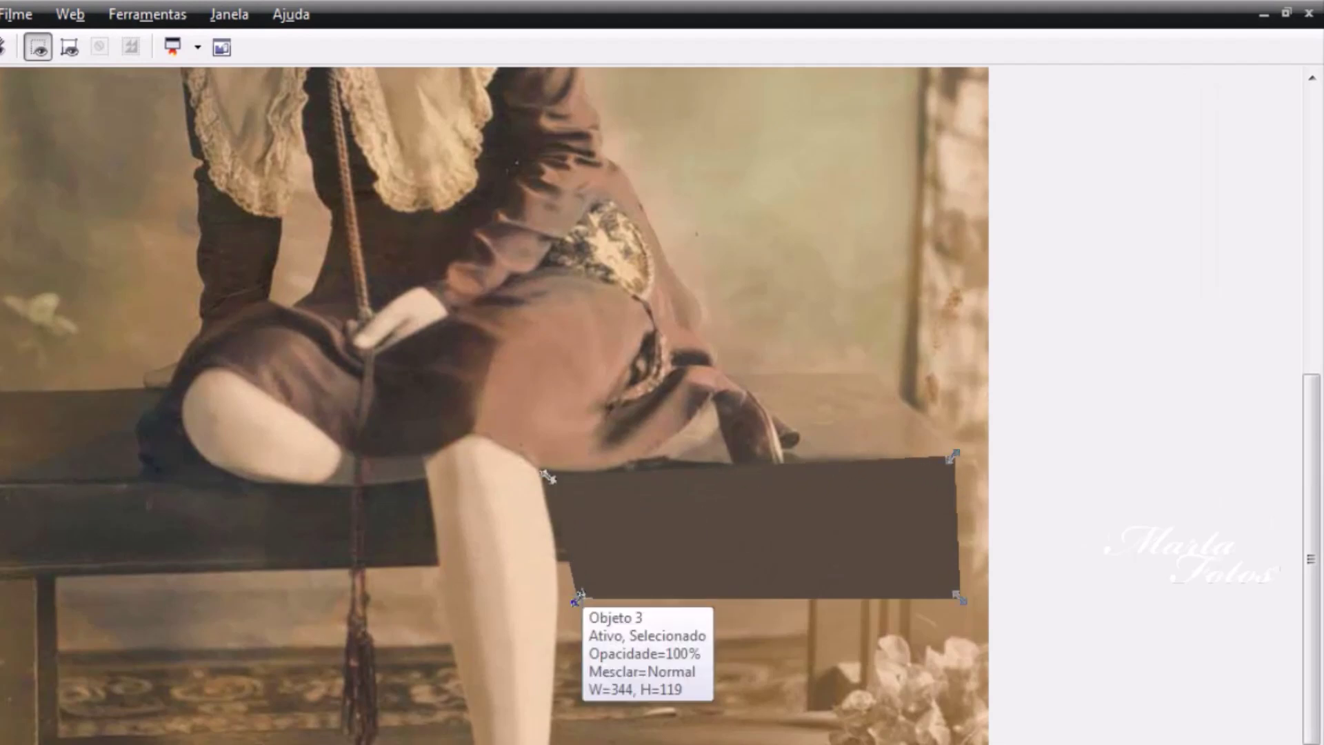
left_click_drag(576, 598, 563, 560)
left_click_drag(960, 597, 954, 550)
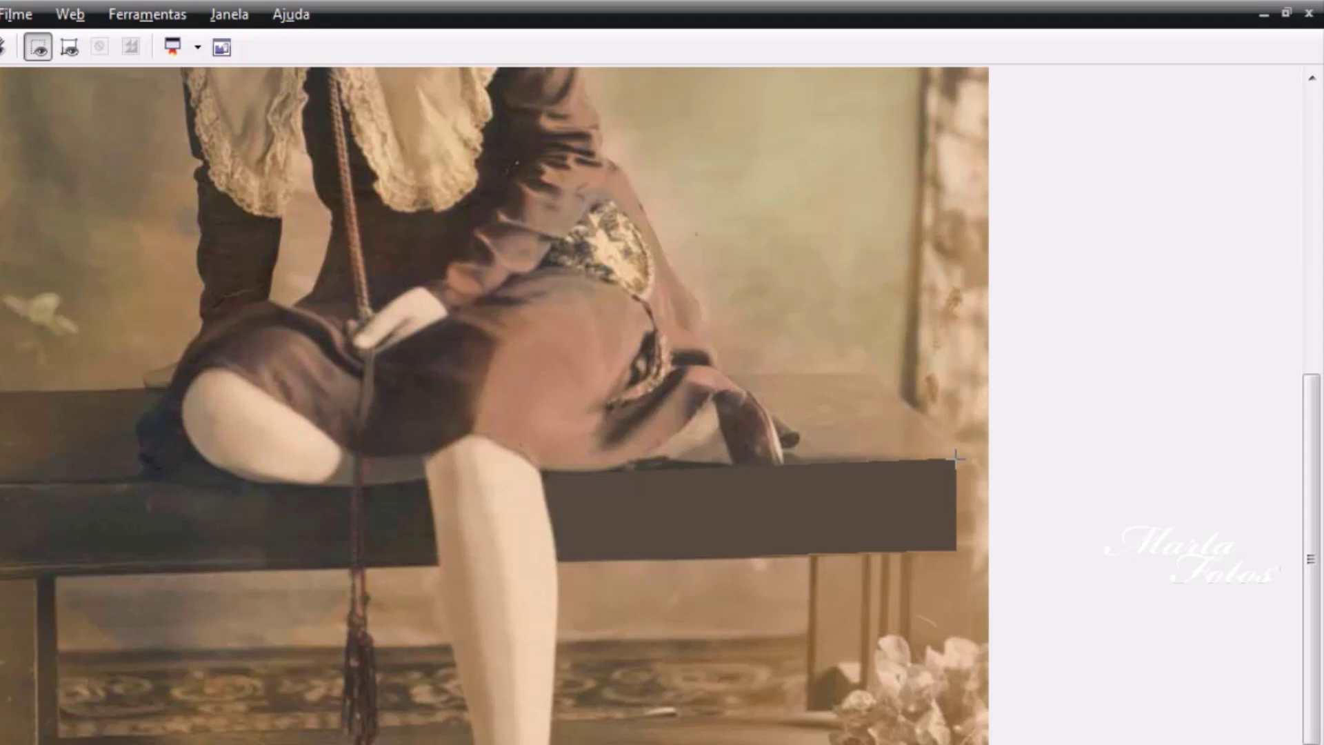
right_click(883, 506)
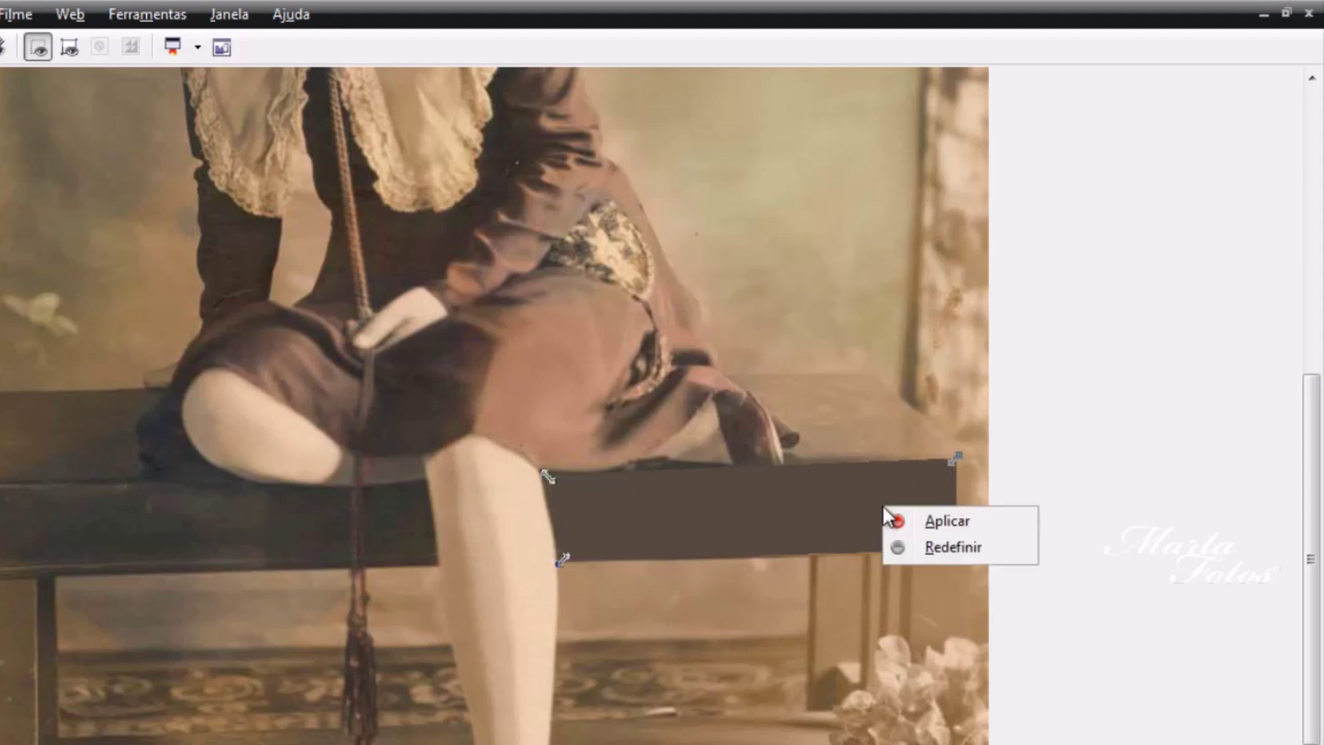
left_click(961, 529)
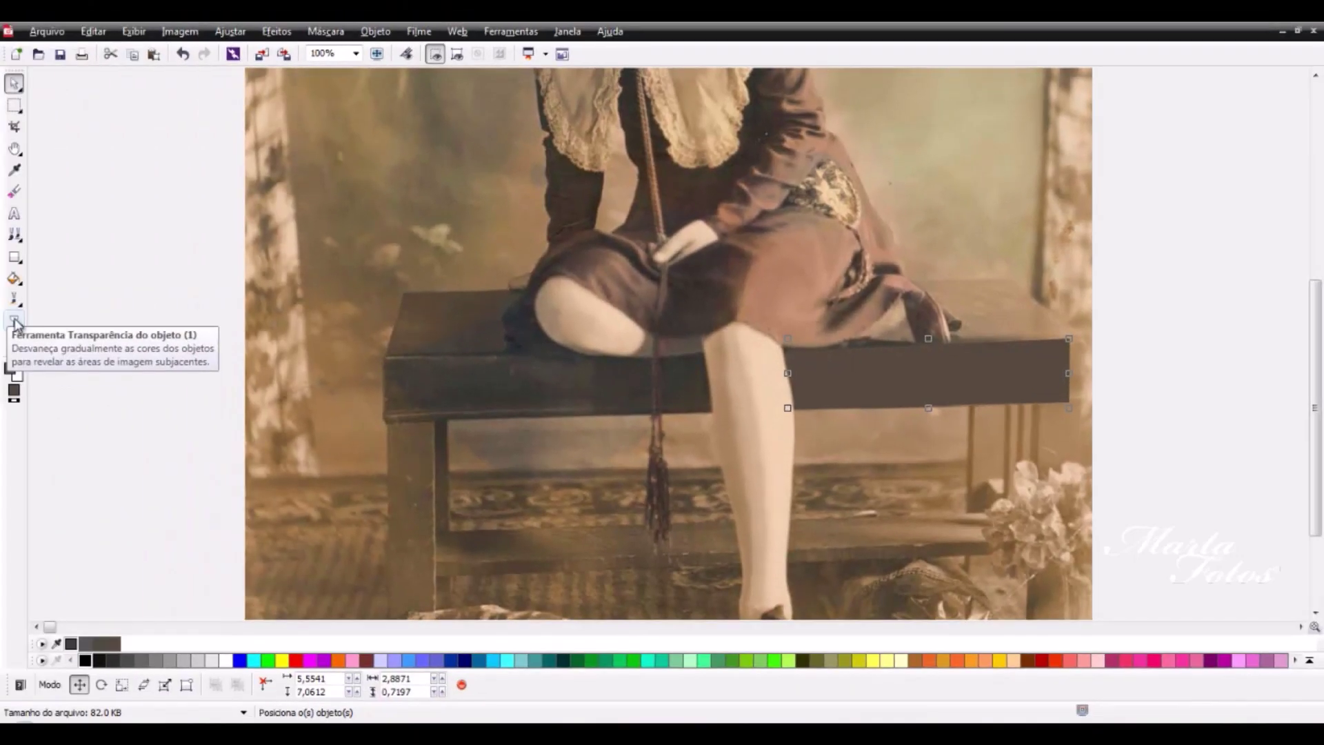
Step: Apply a vertical linear object transparency to the patch, fading downward from just above the seat's front edge to its lower edge
left_click(15, 323)
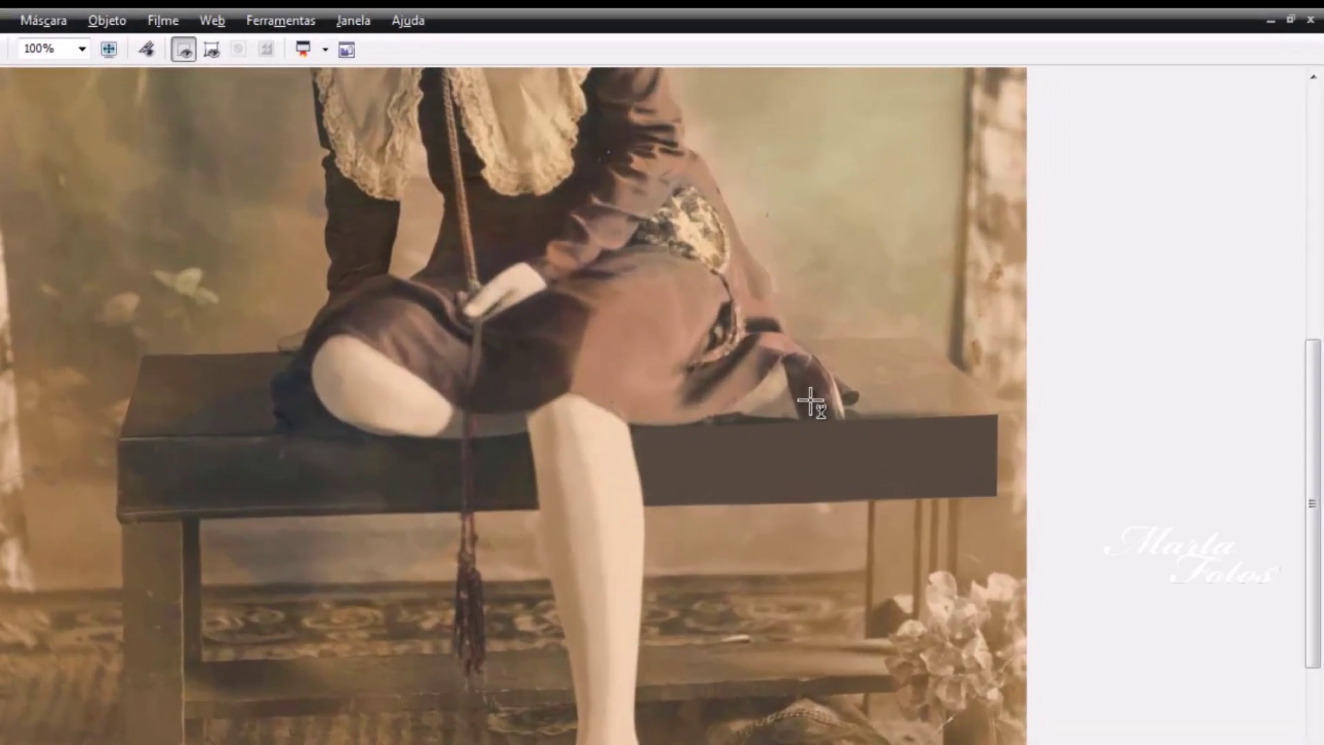
left_click_drag(810, 401, 813, 500)
left_click_drag(746, 552, 745, 538)
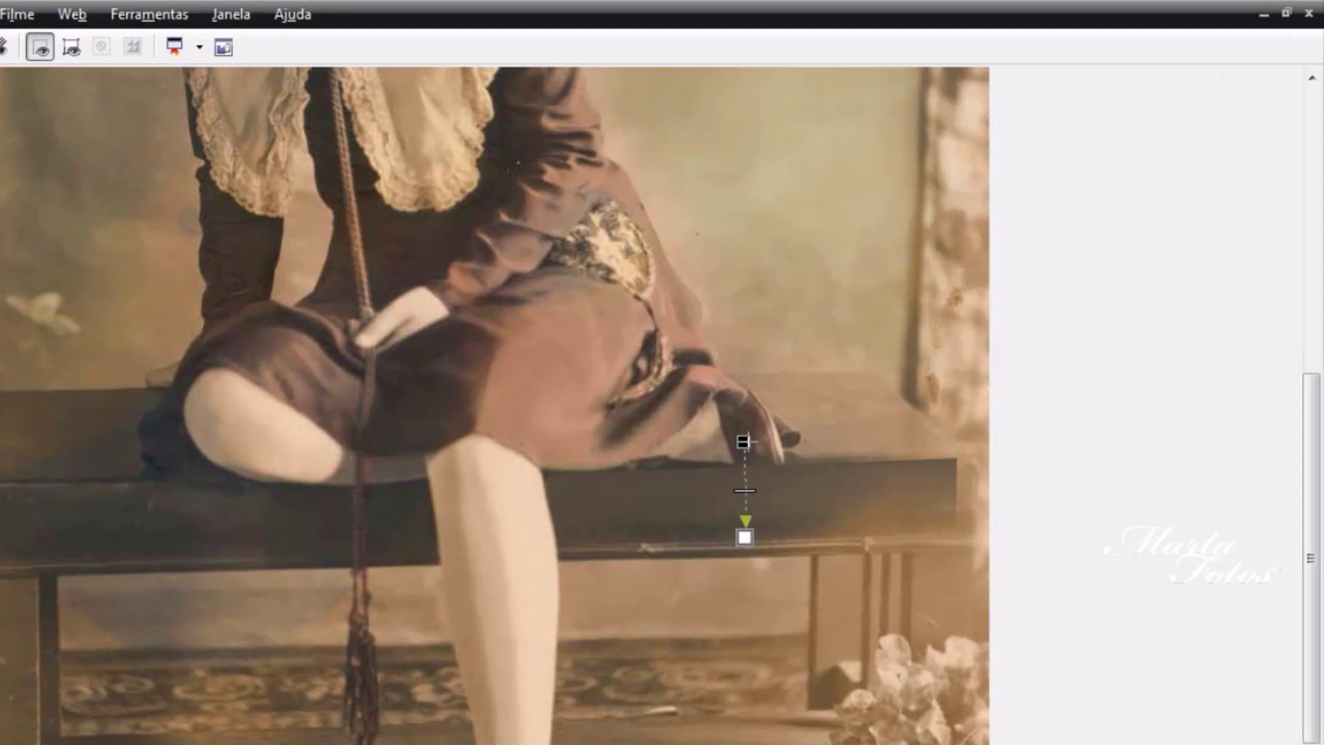
left_click_drag(744, 441, 744, 469)
left_click_drag(745, 536, 744, 543)
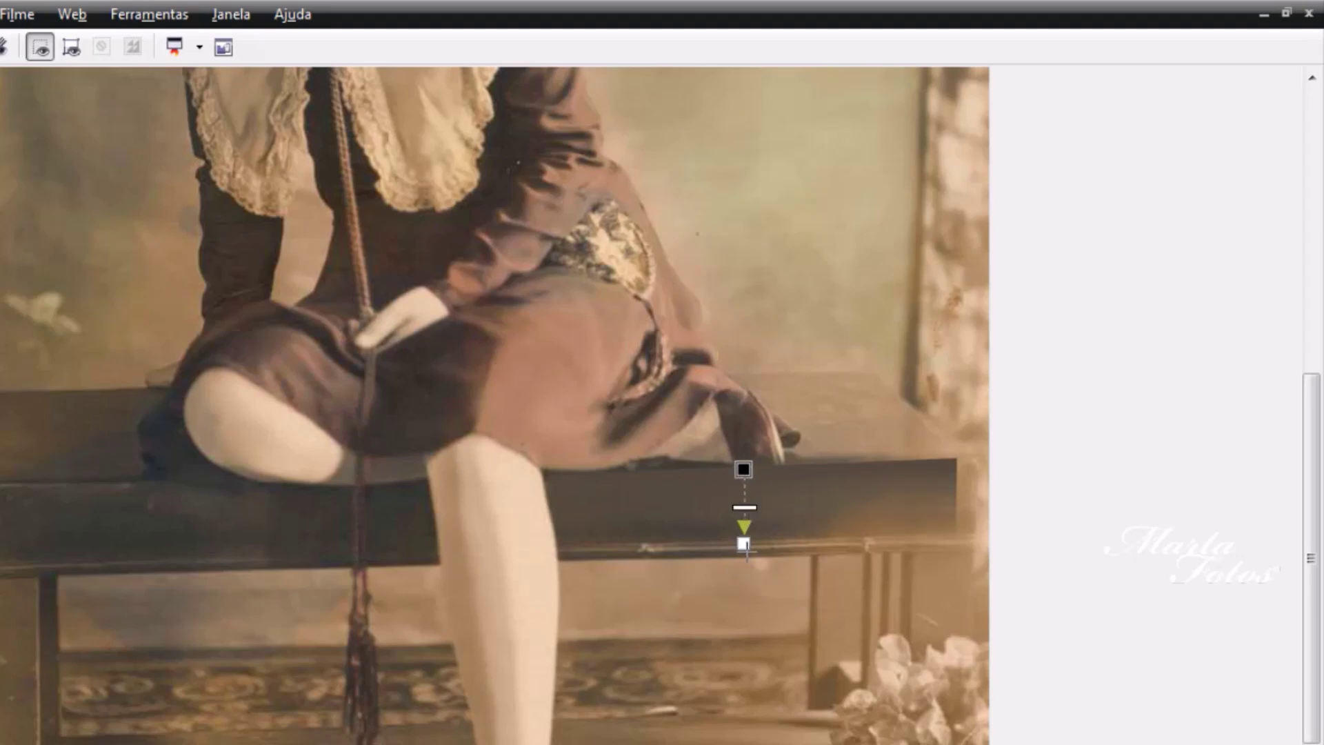
left_click_drag(744, 543, 745, 552)
left_click_drag(744, 470, 742, 446)
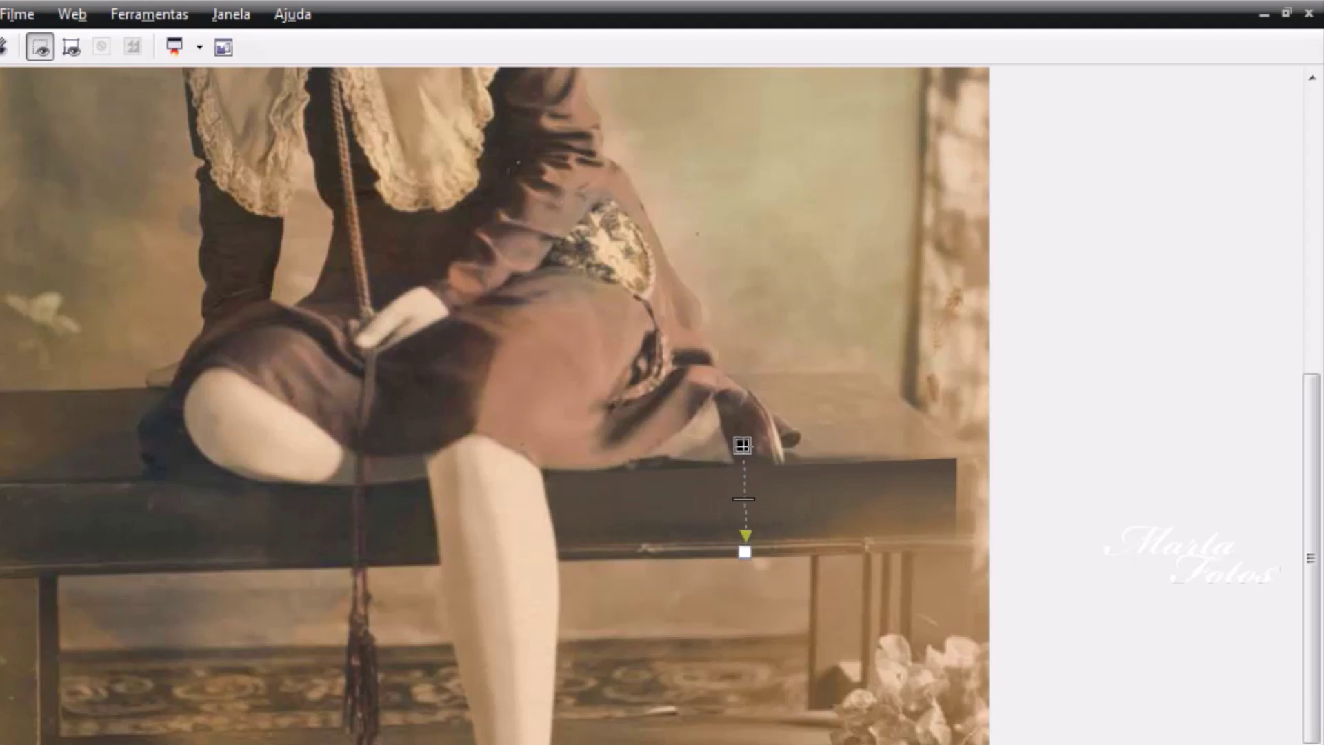
left_click_drag(745, 551, 747, 556)
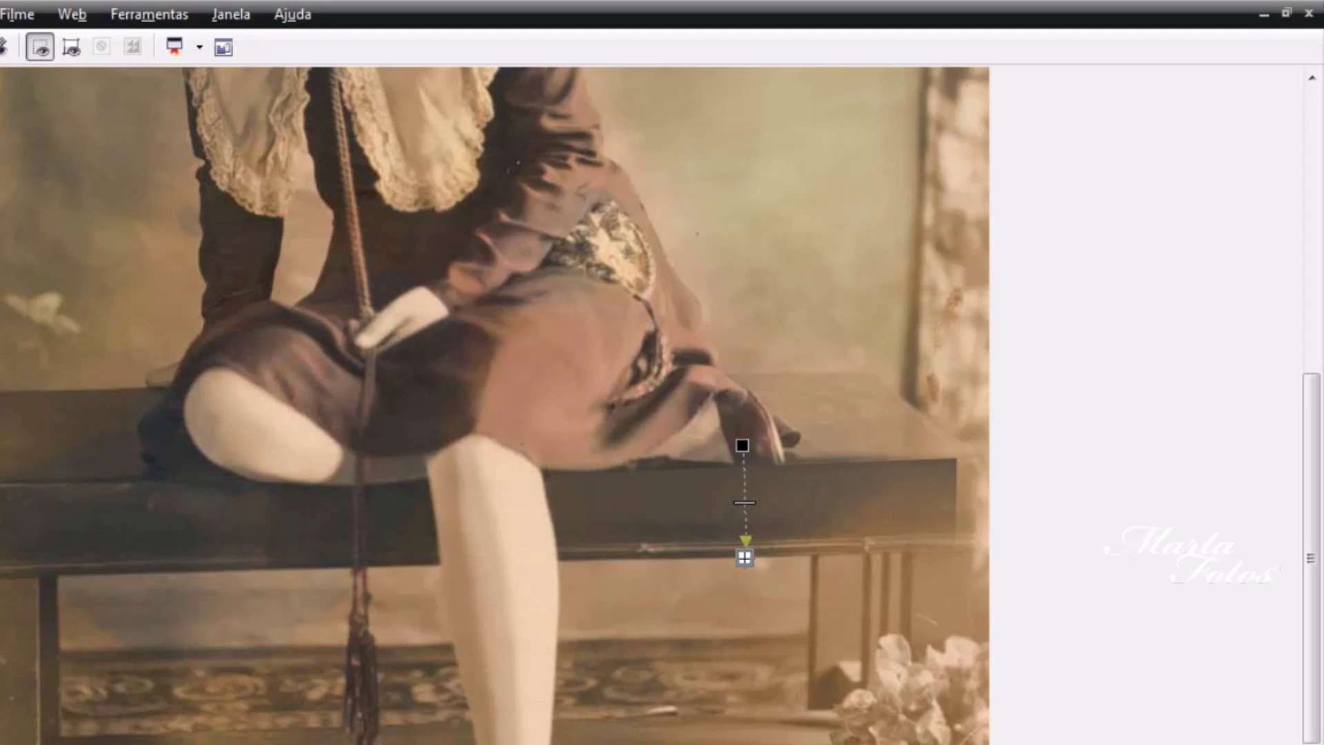
left_click_drag(743, 557, 742, 560)
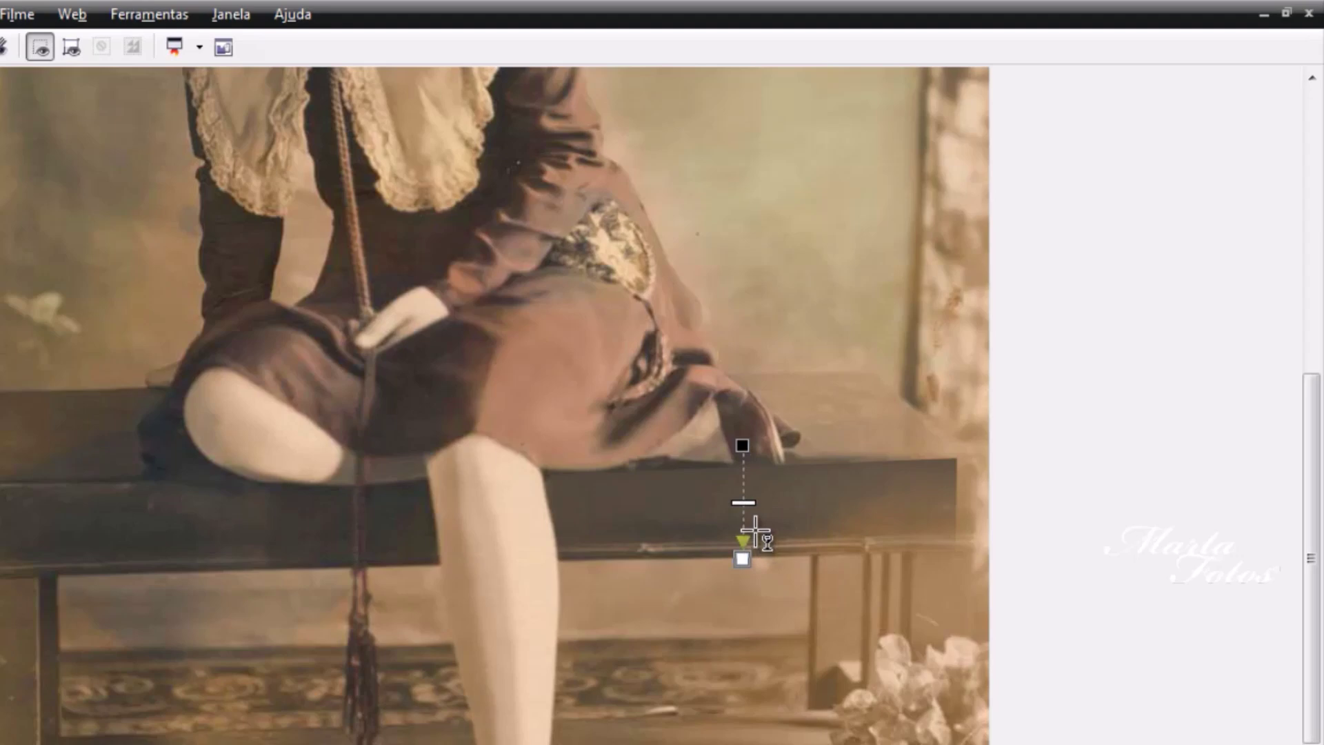
Step: Add a second linear transparency fading the patch toward the bench's right end, and nudge the patch into line with the seat
key("o")
mouse_move(779, 507)
left_mouse_down()
mouse_move(783, 518)
mouse_move(780, 501)
left_mouse_up()
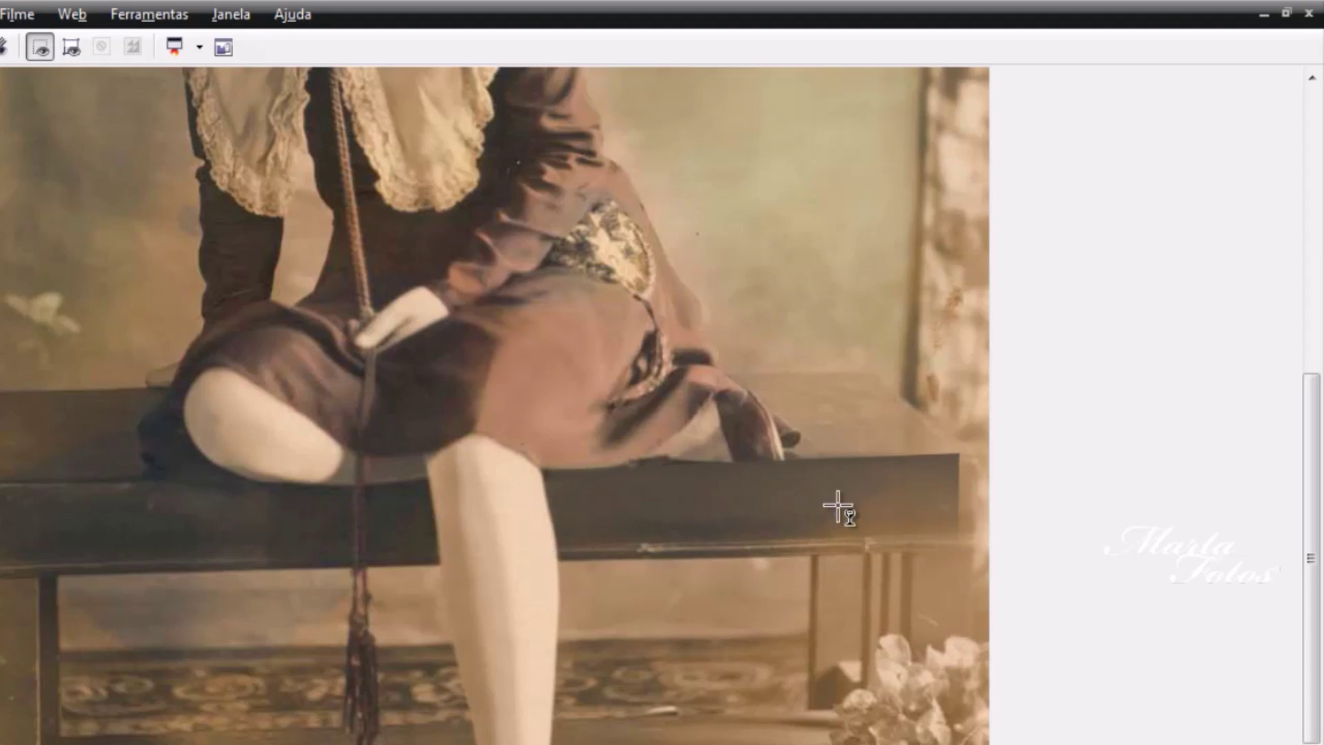
left_click_drag(809, 503, 936, 502)
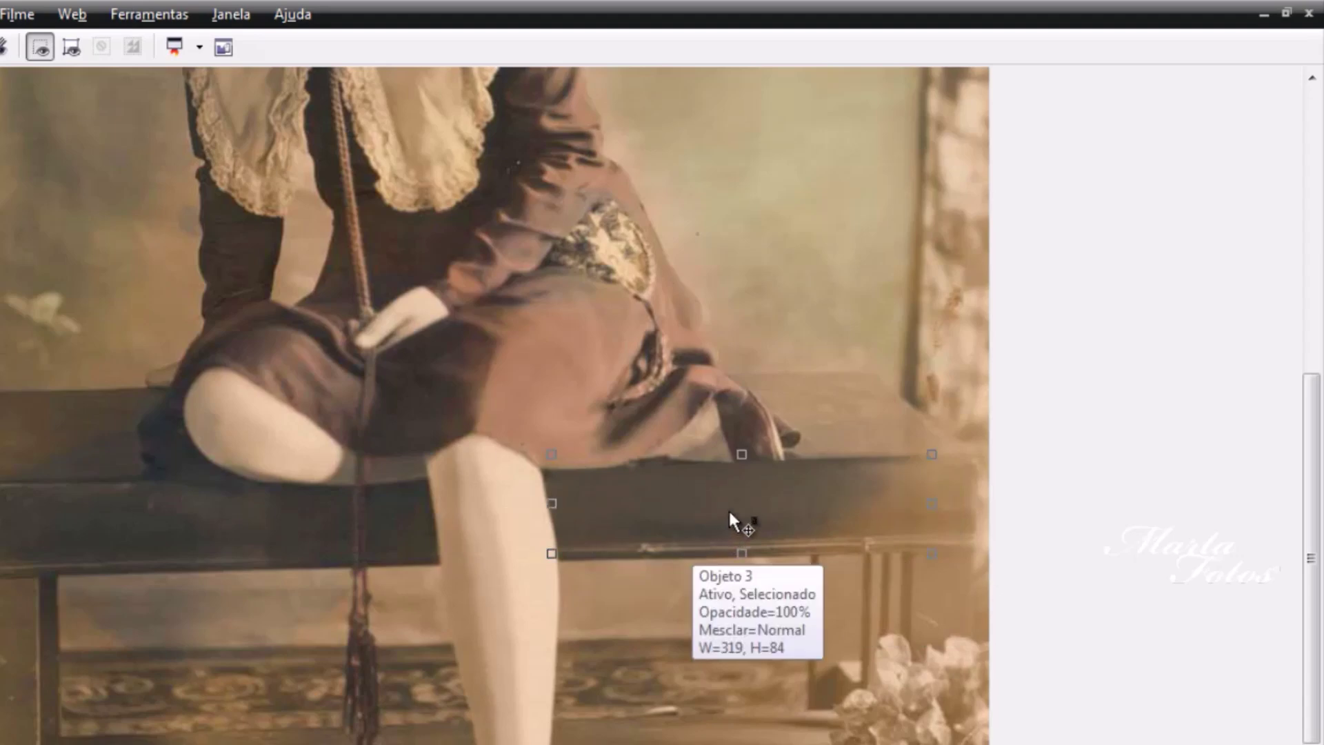
mouse_move(730, 538)
left_mouse_down()
mouse_move(744, 639)
mouse_move(894, 580)
mouse_move(851, 547)
mouse_move(750, 510)
mouse_move(720, 513)
left_mouse_up()
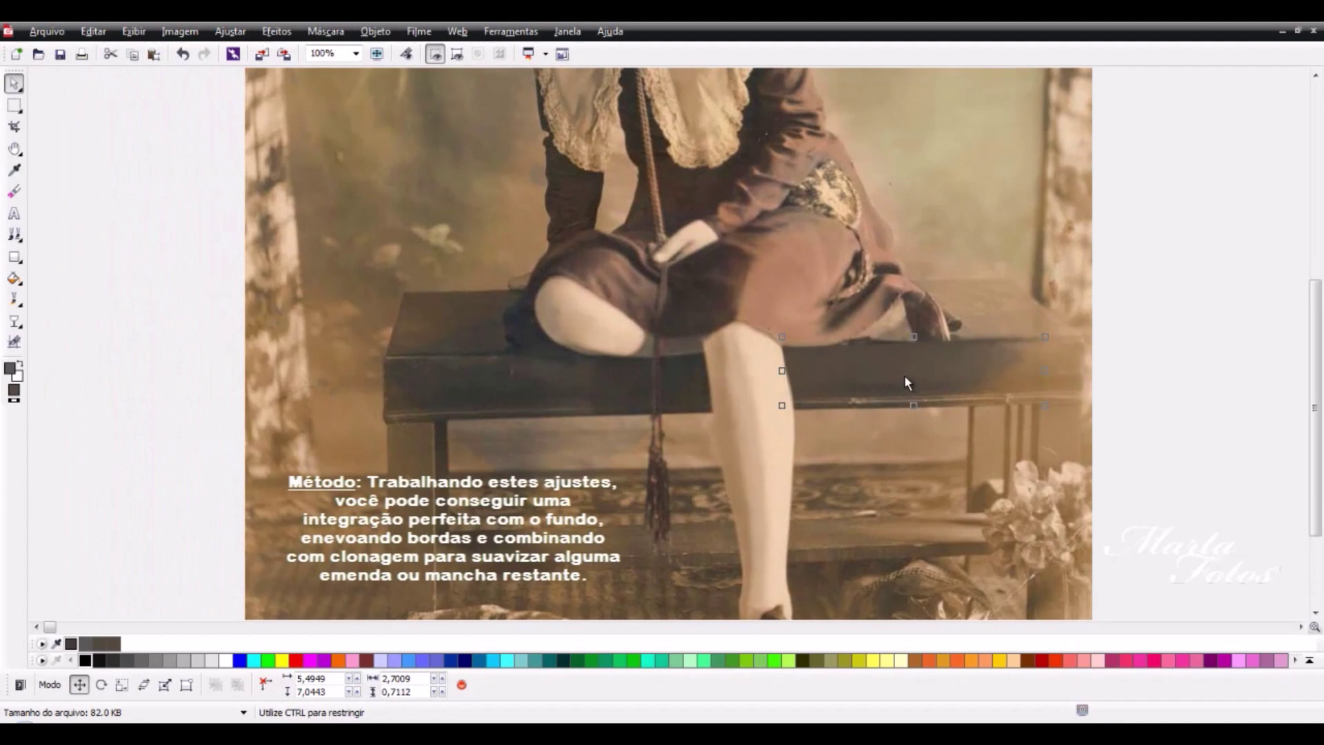
Step: Combine the dark bench patch object with the photo's background
left_click(376, 32)
mouse_move(443, 318)
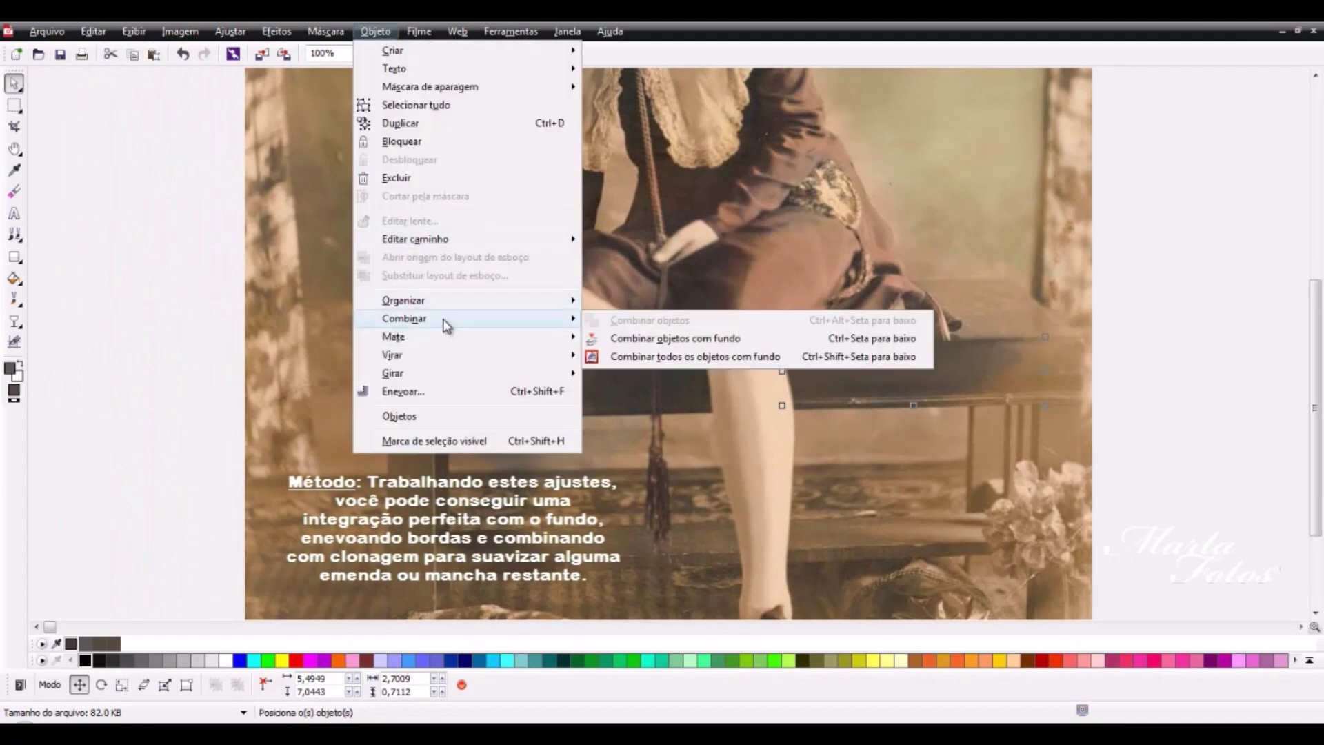
left_click(628, 338)
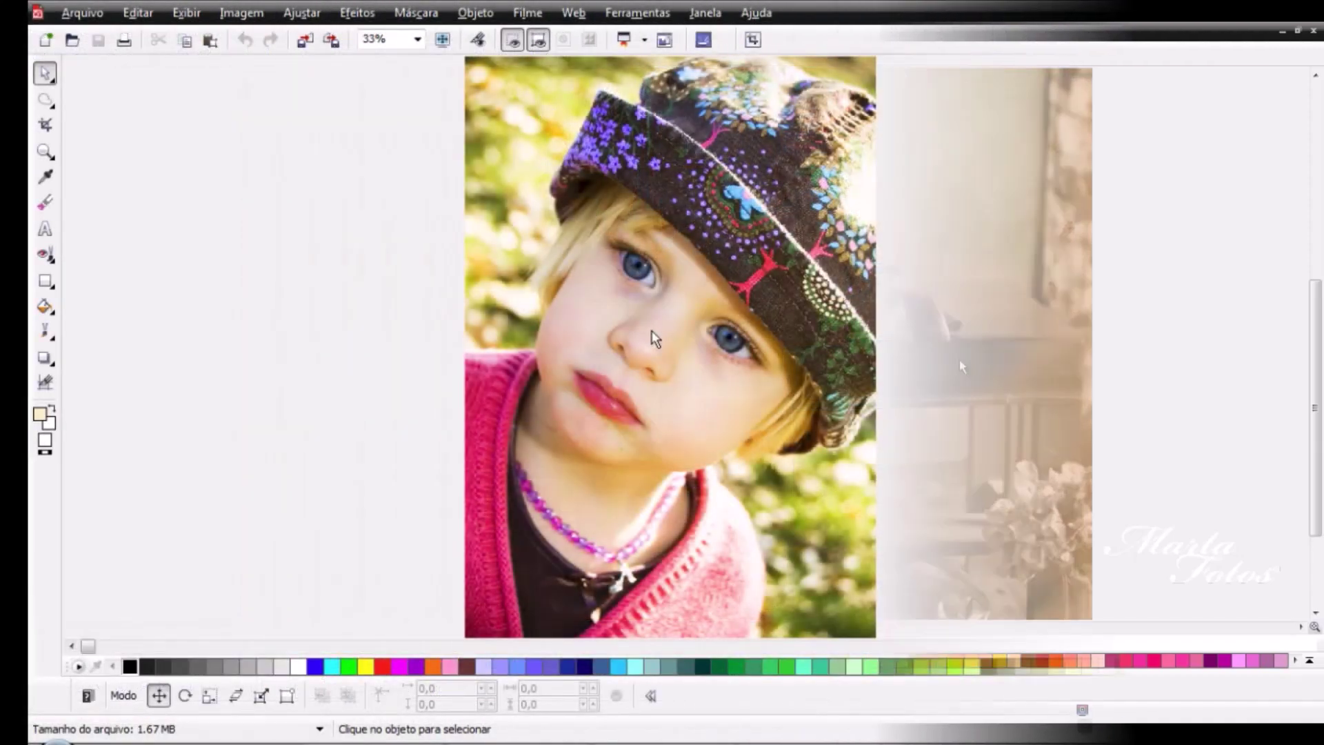
Step: Draw an elliptical mask about 29 by 33 around the iris of the child's left-hand eye in the portrait
scroll(655, 337, "up", 2)
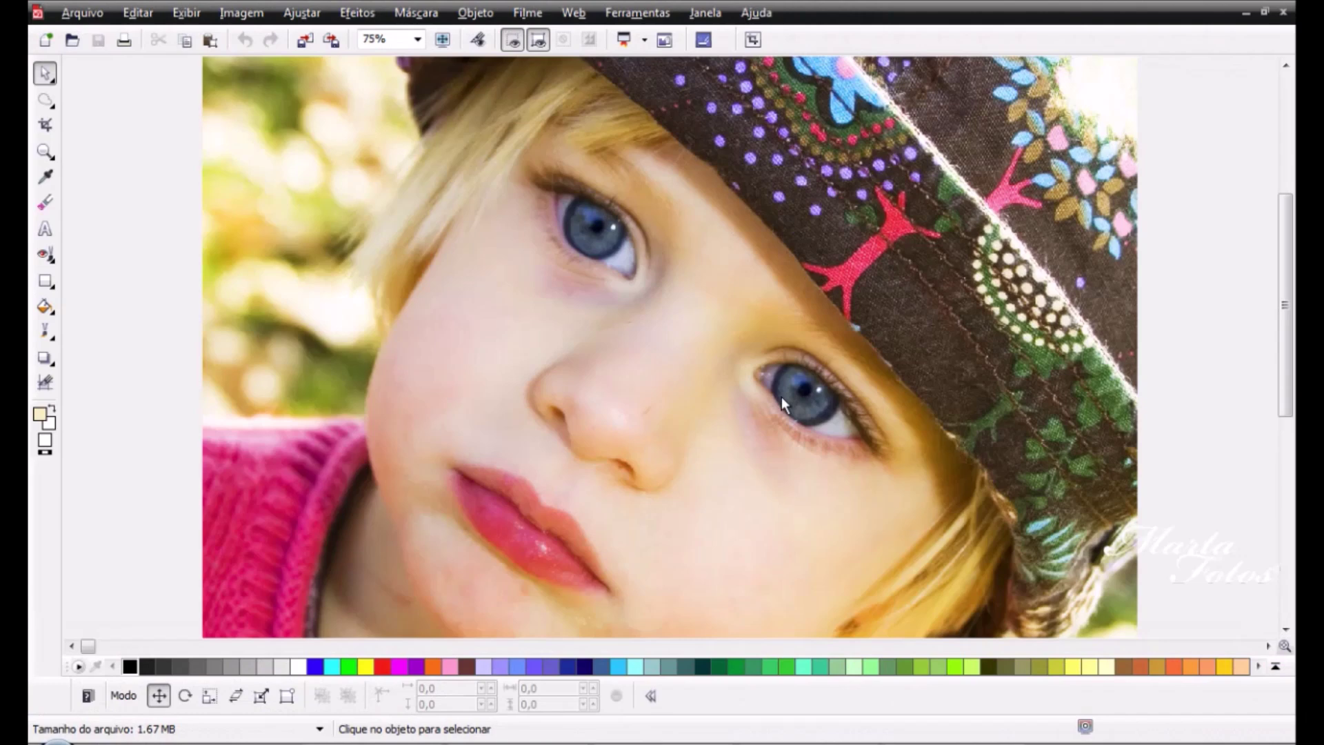
left_click(55, 109)
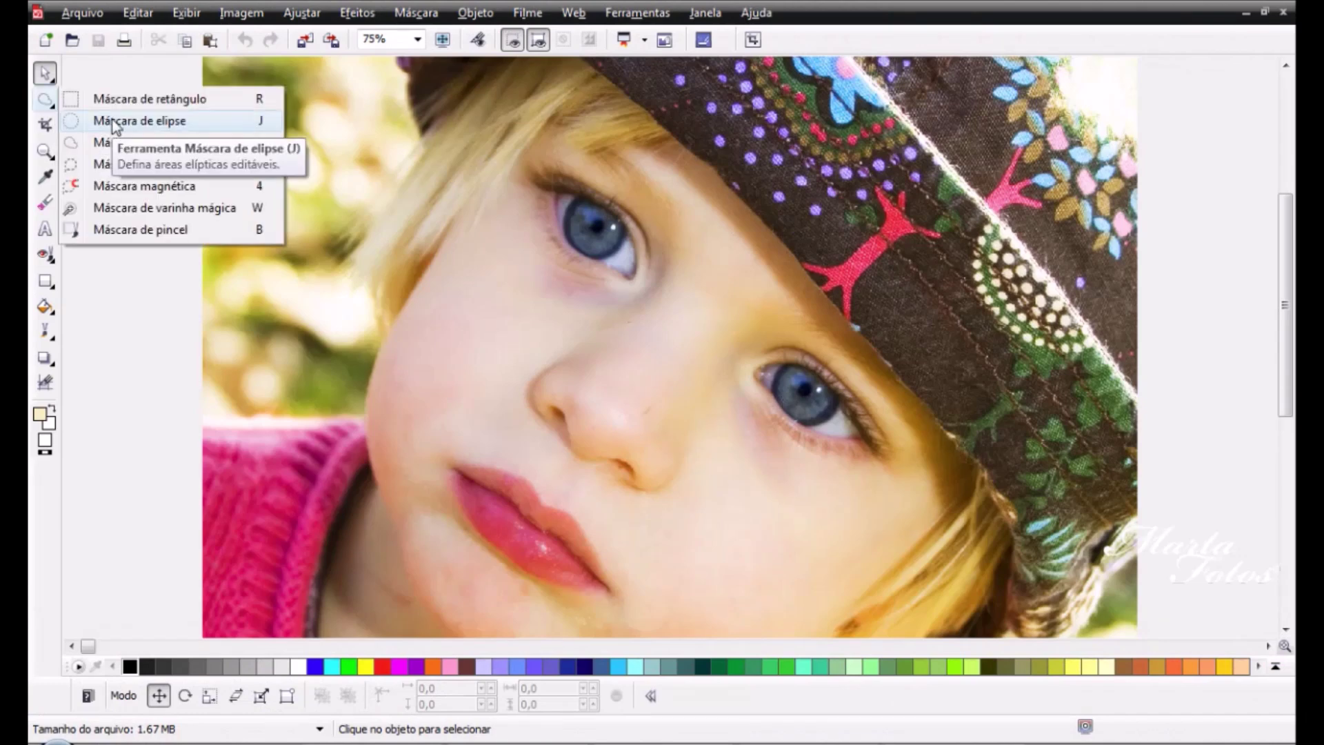
left_click(249, 119)
left_click_drag(566, 193, 629, 262)
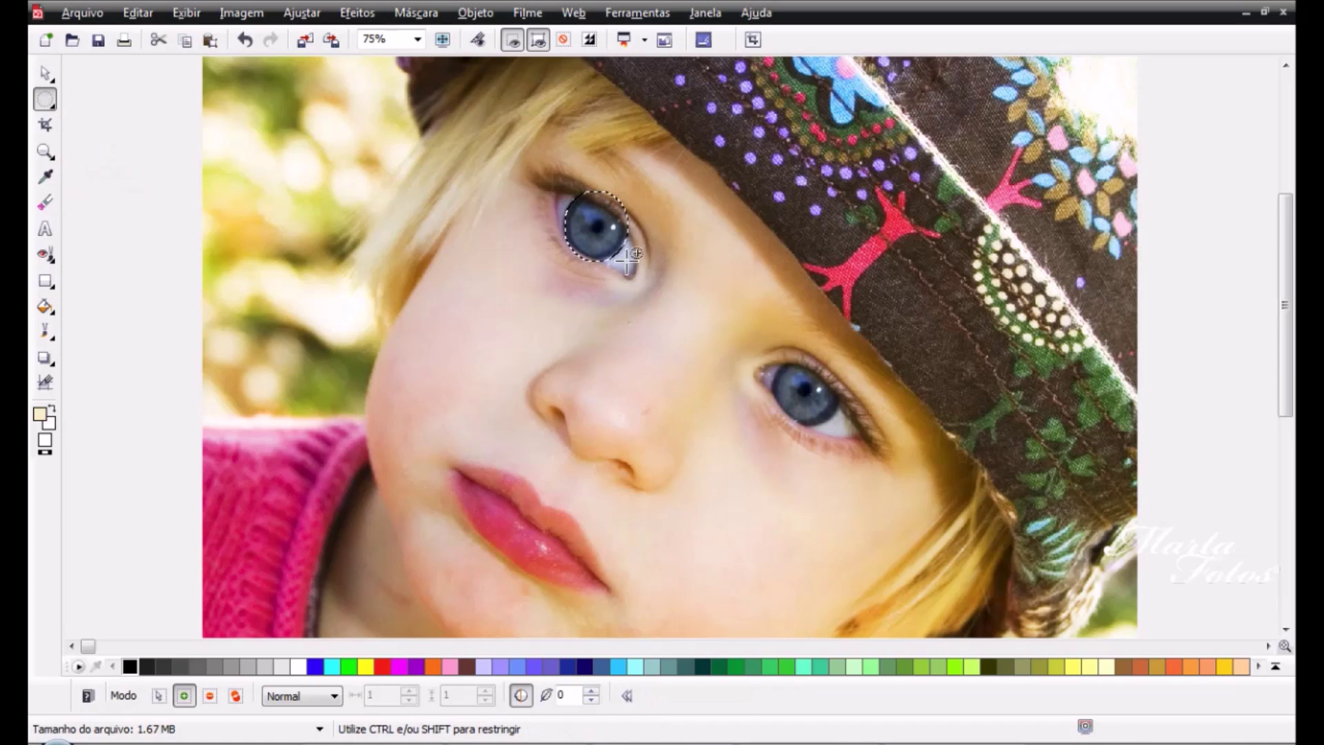
Step: Distort the elliptical mask to follow the left-hand iris outline, and apply the transformation
left_click(55, 82)
left_click(134, 92)
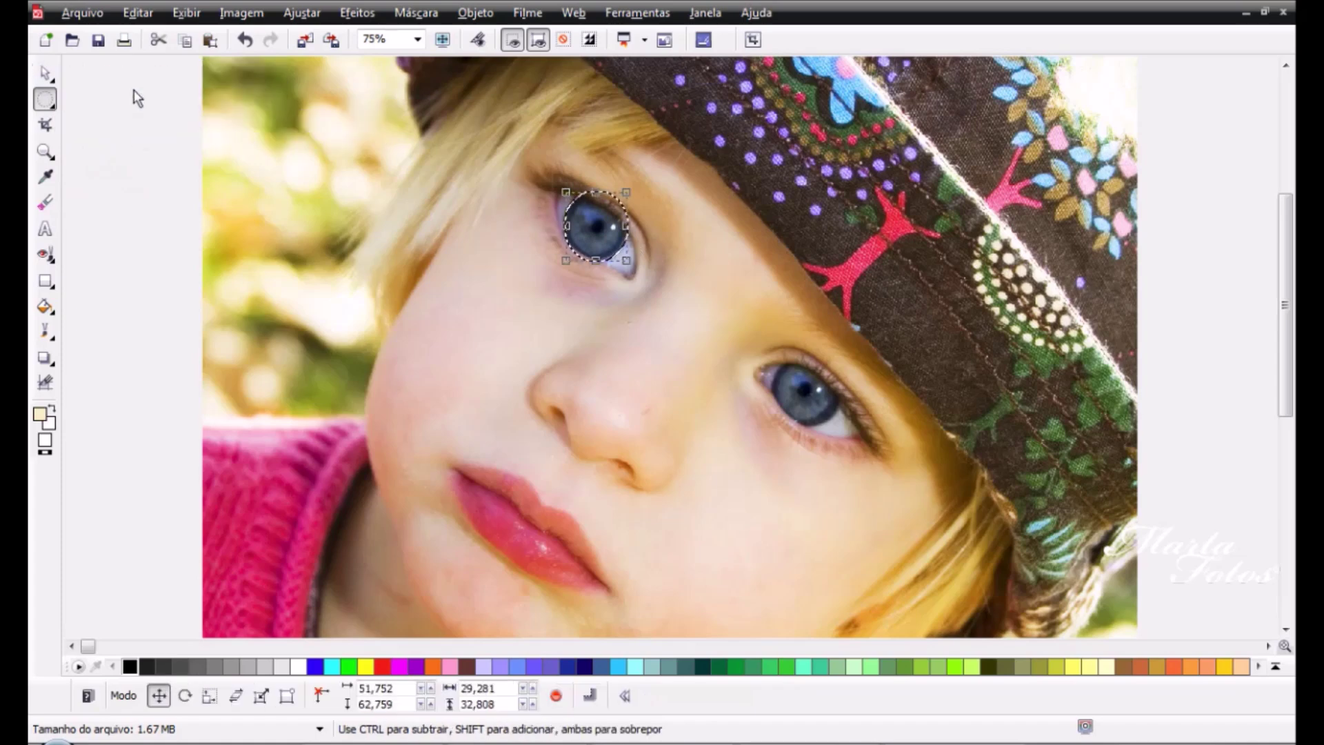
left_click(604, 227)
left_click(604, 228)
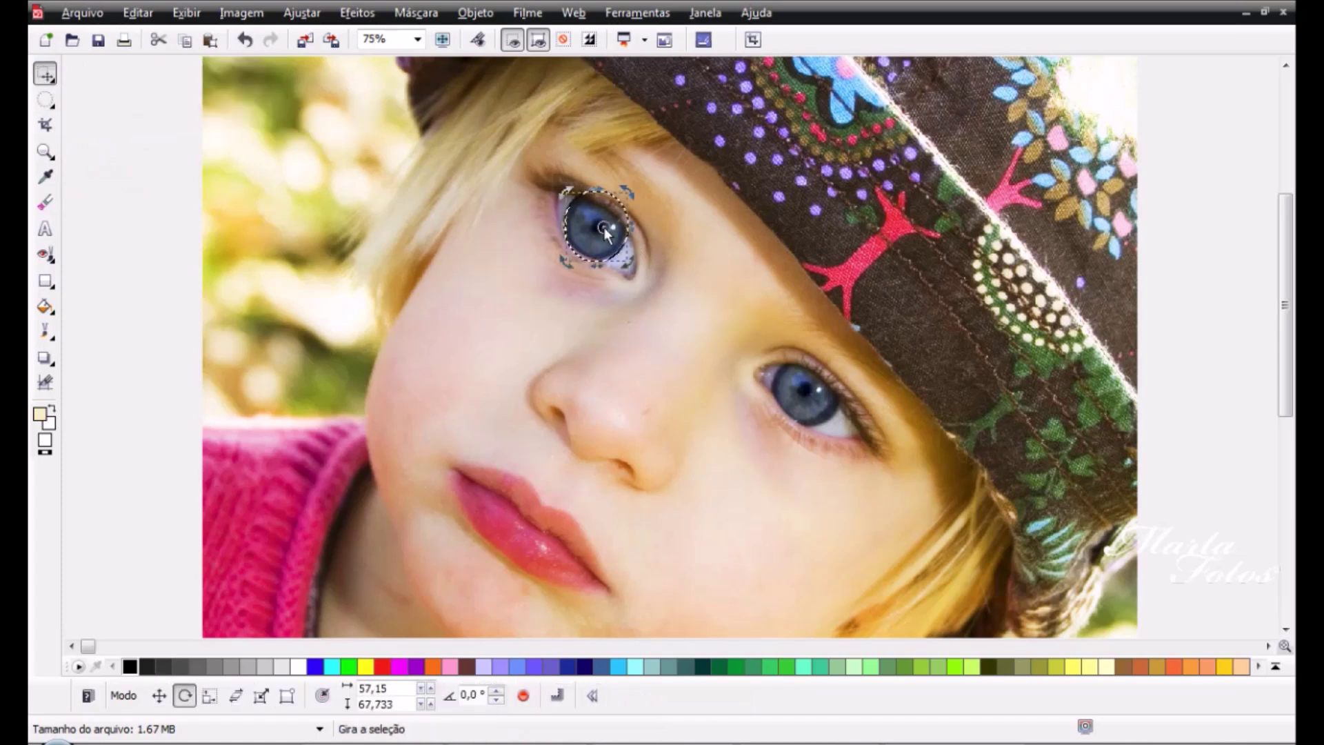
left_click(604, 228)
left_click(604, 228)
scroll(607, 227, "up", 1)
left_click_drag(629, 305, 611, 322)
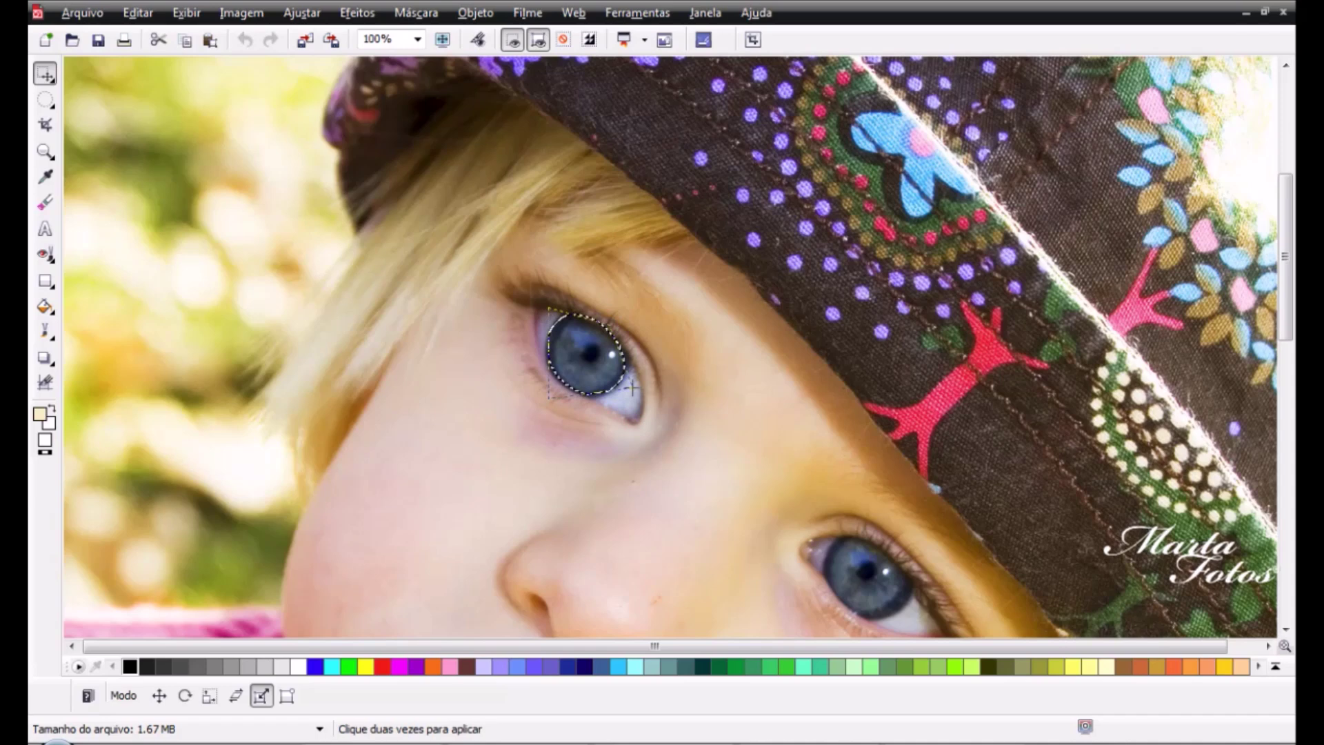
right_click(653, 365)
left_click(705, 380)
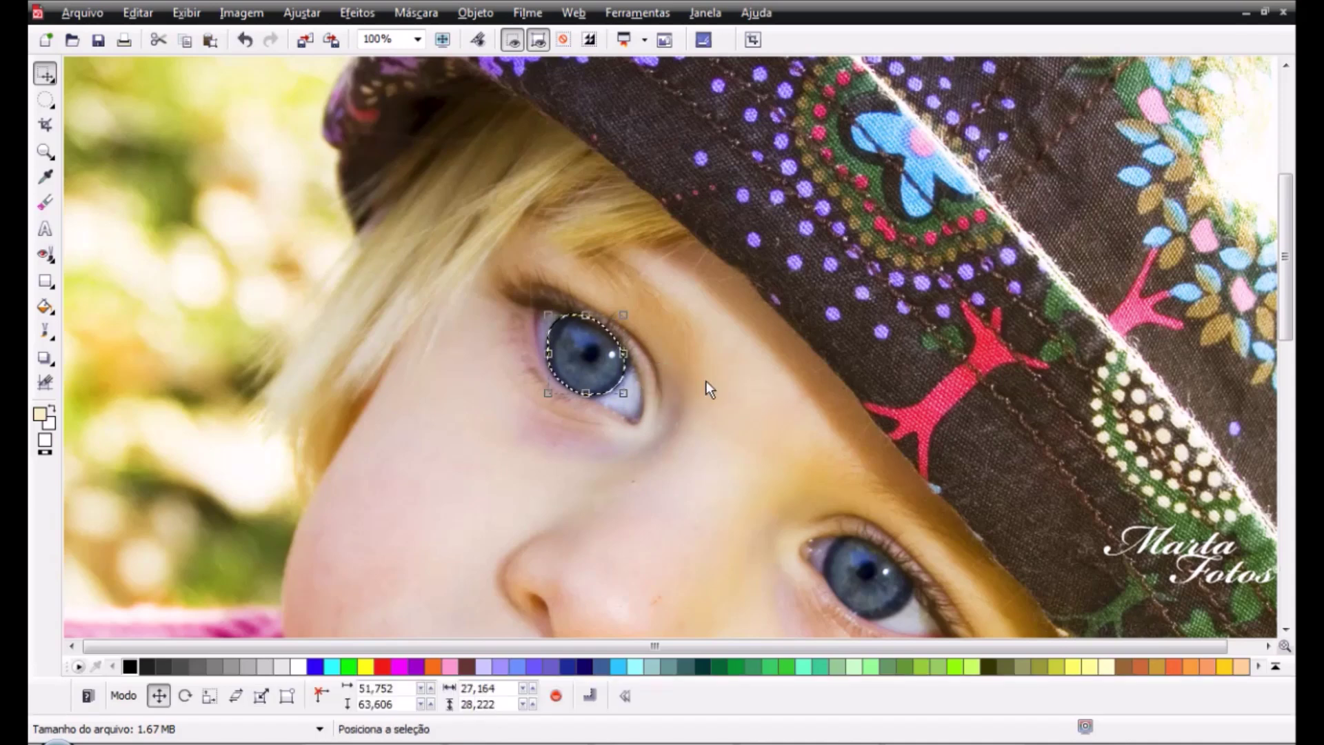
Step: Feather the left-hand iris mask with a width of 2, external direction and curved edges
left_click(415, 13)
mouse_move(591, 247)
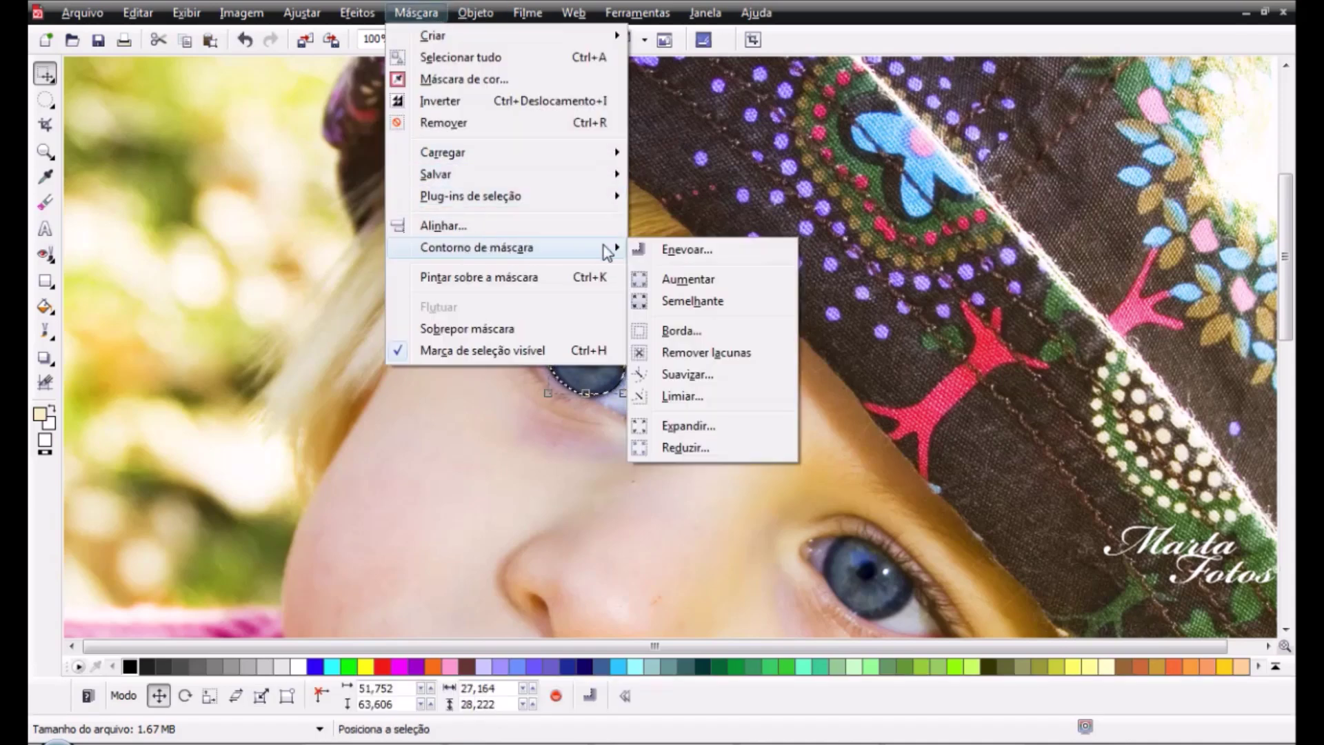
left_click(660, 246)
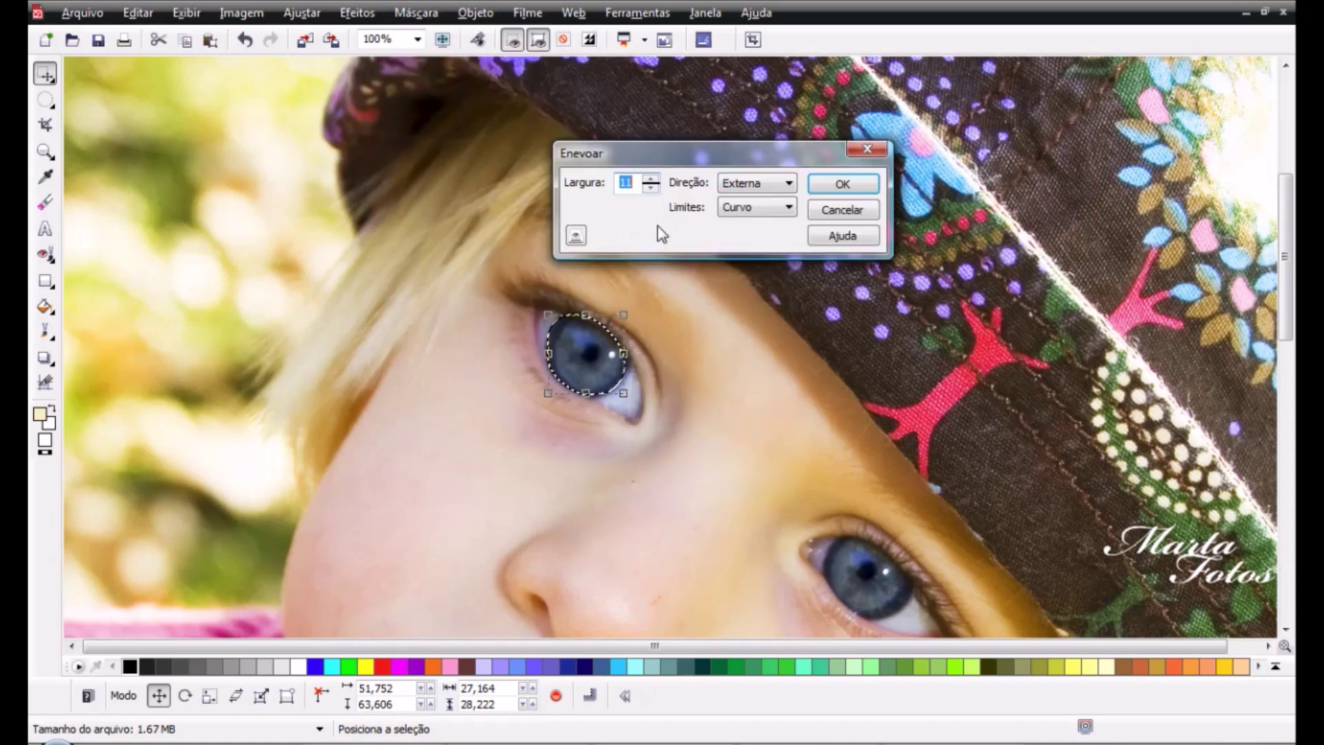
type("2")
left_click(844, 184)
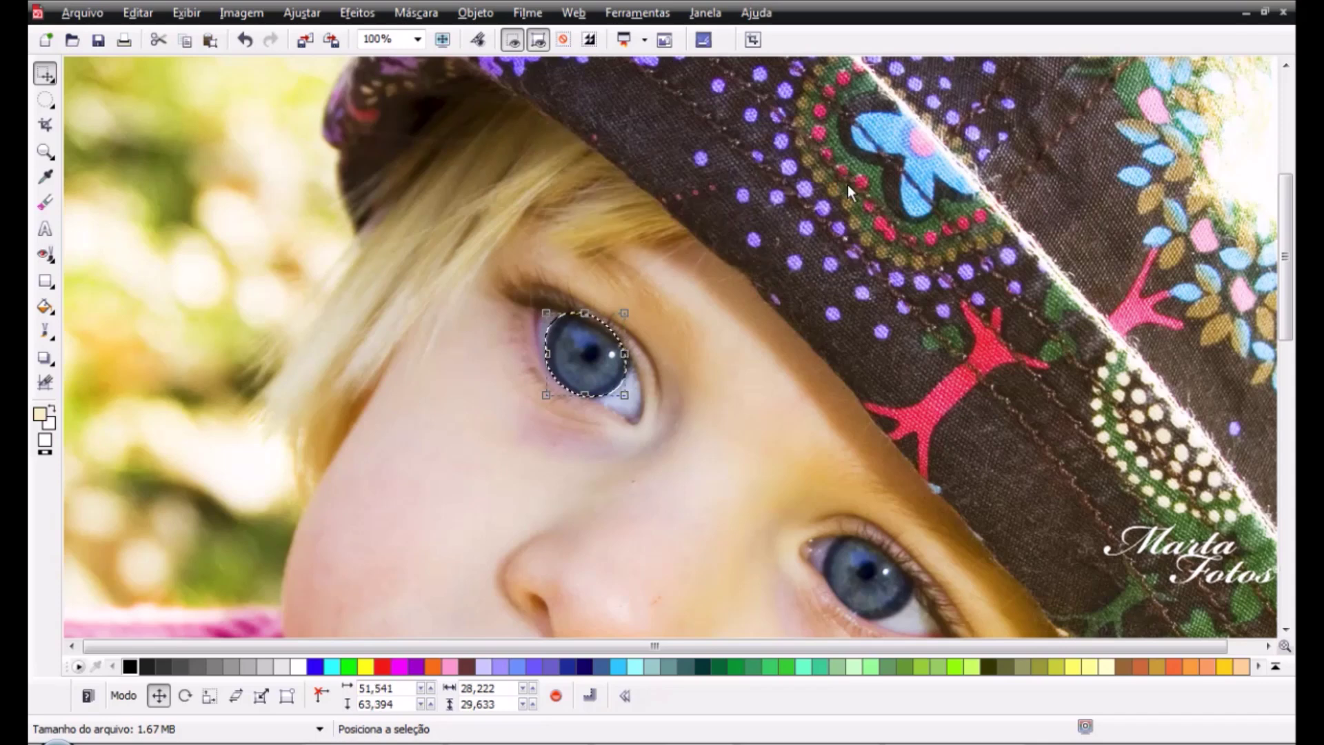
Step: Subtract a small ellipse over the pupil from the left-hand iris mask
left_click(46, 100)
left_click(209, 697)
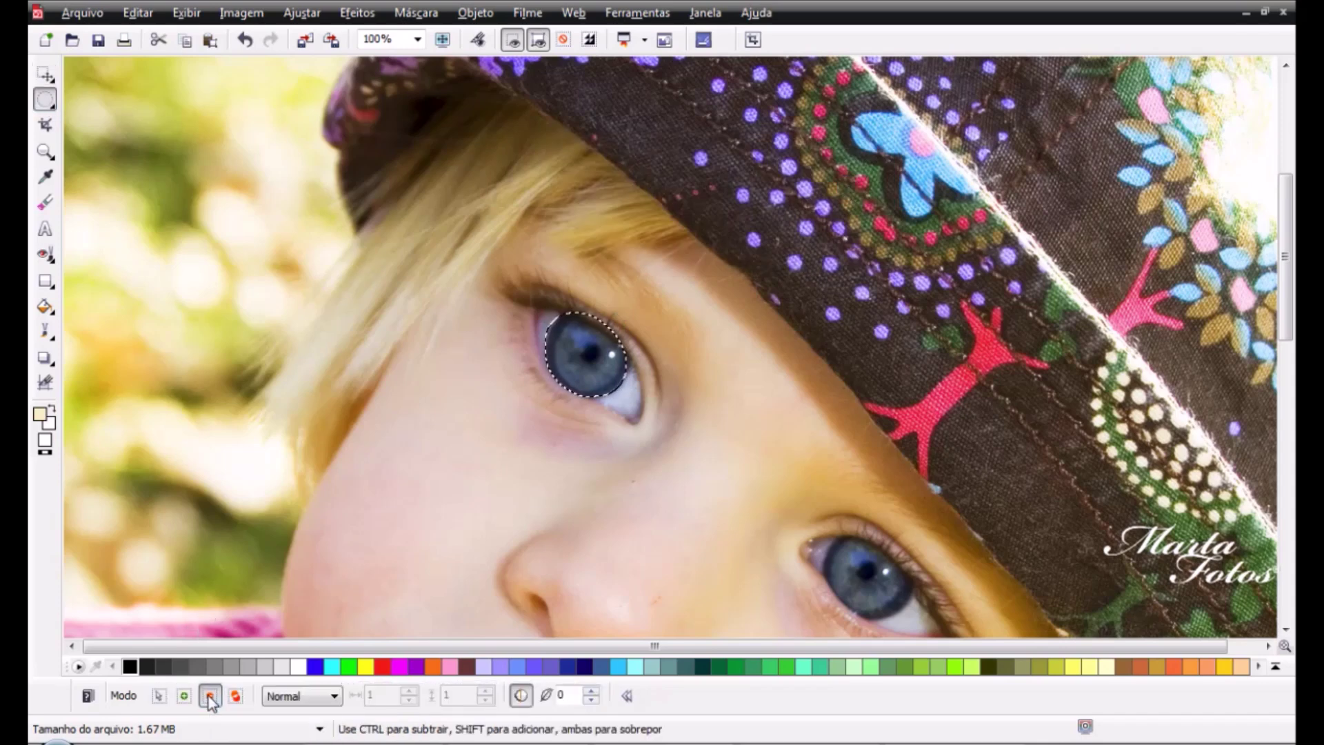
left_click_drag(578, 341, 604, 366)
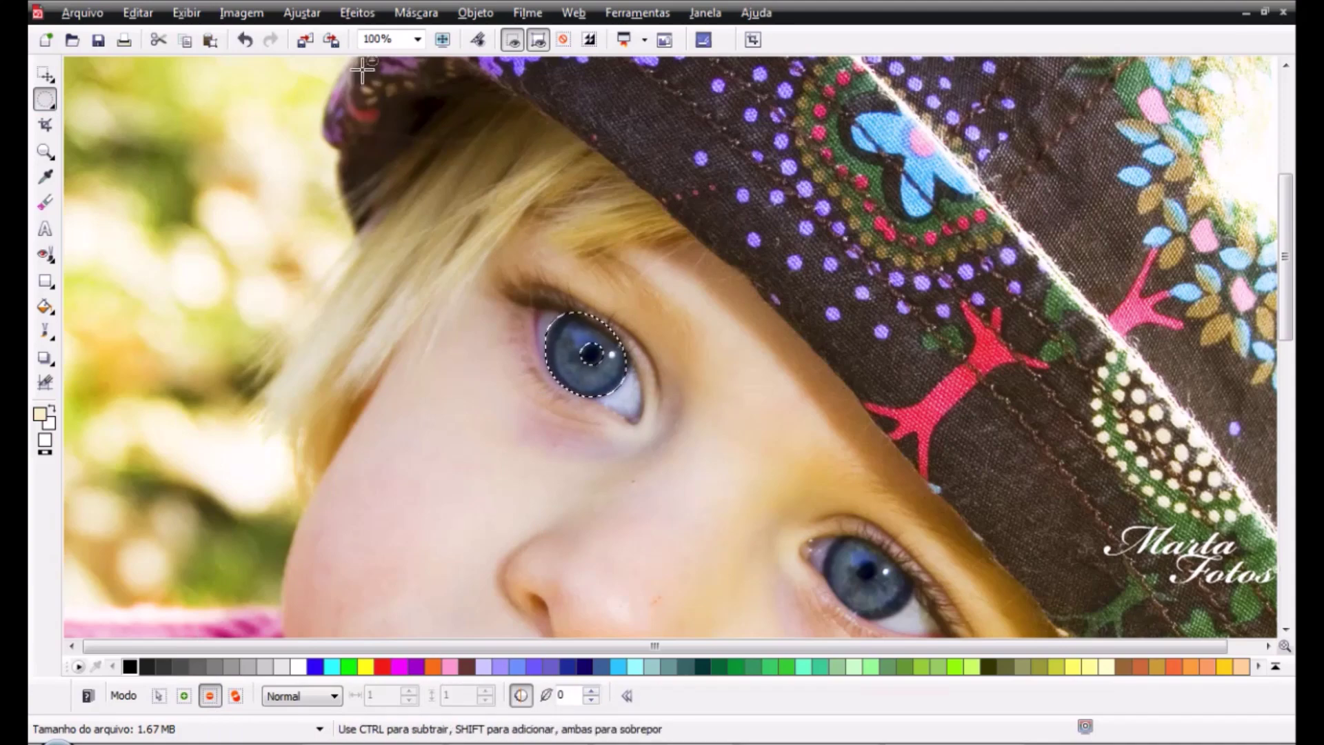
Step: Shift the left-hand iris hue once toward more green with step 10, apply it, and remove the mask
left_click(302, 12)
left_click(342, 491)
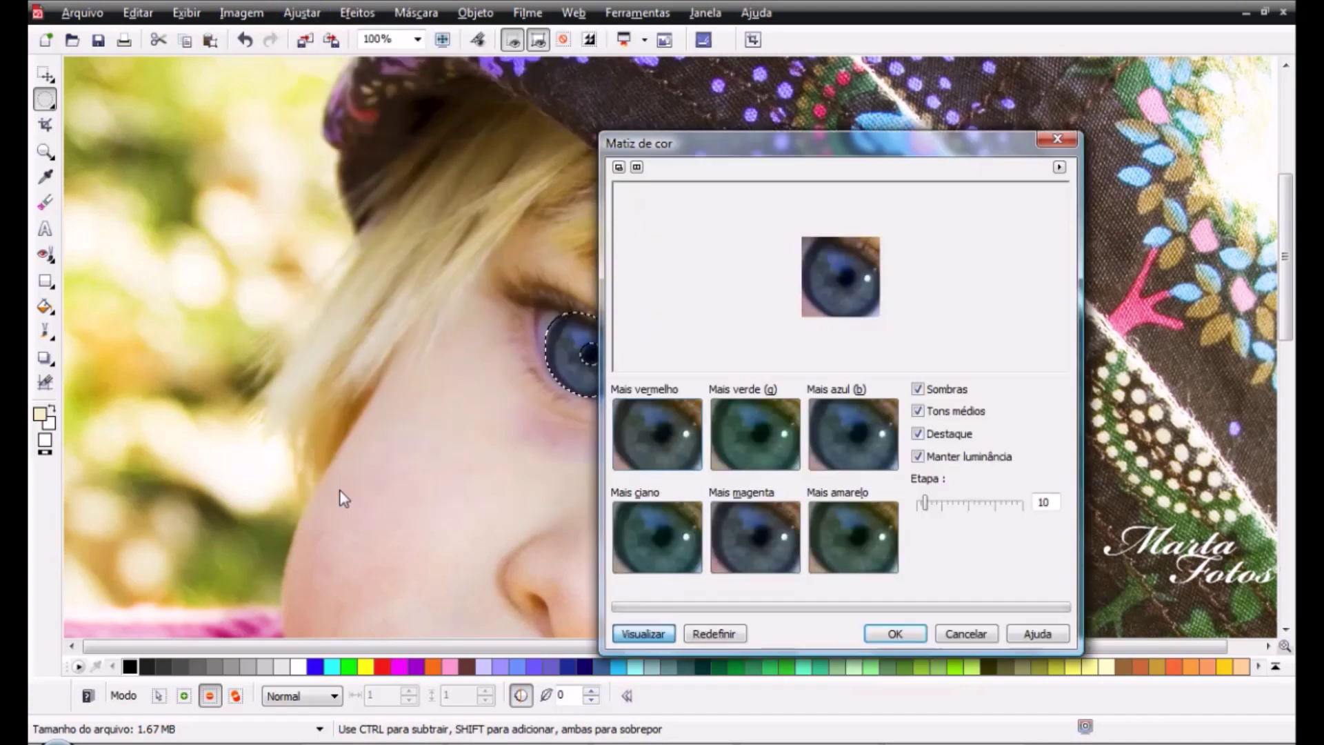
left_click(758, 437)
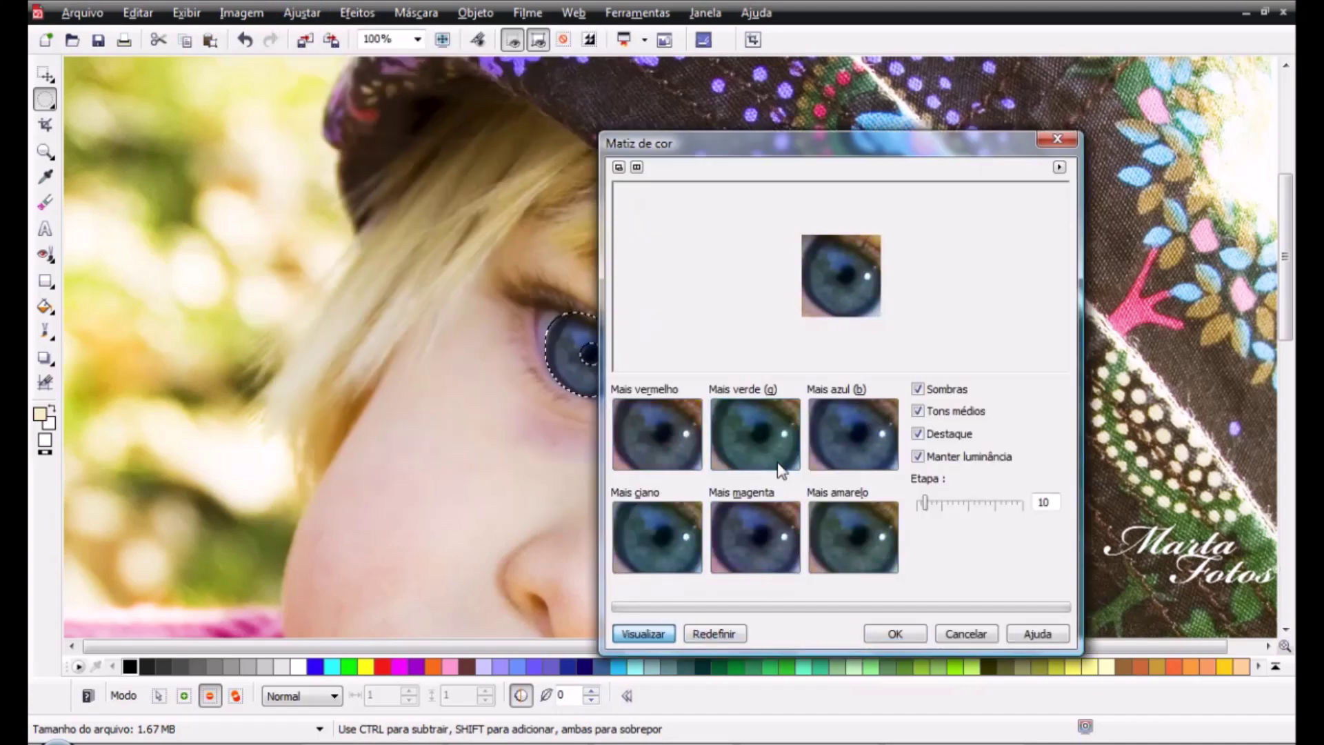
left_click(896, 634)
left_click(568, 41)
scroll(863, 474, "down", 1)
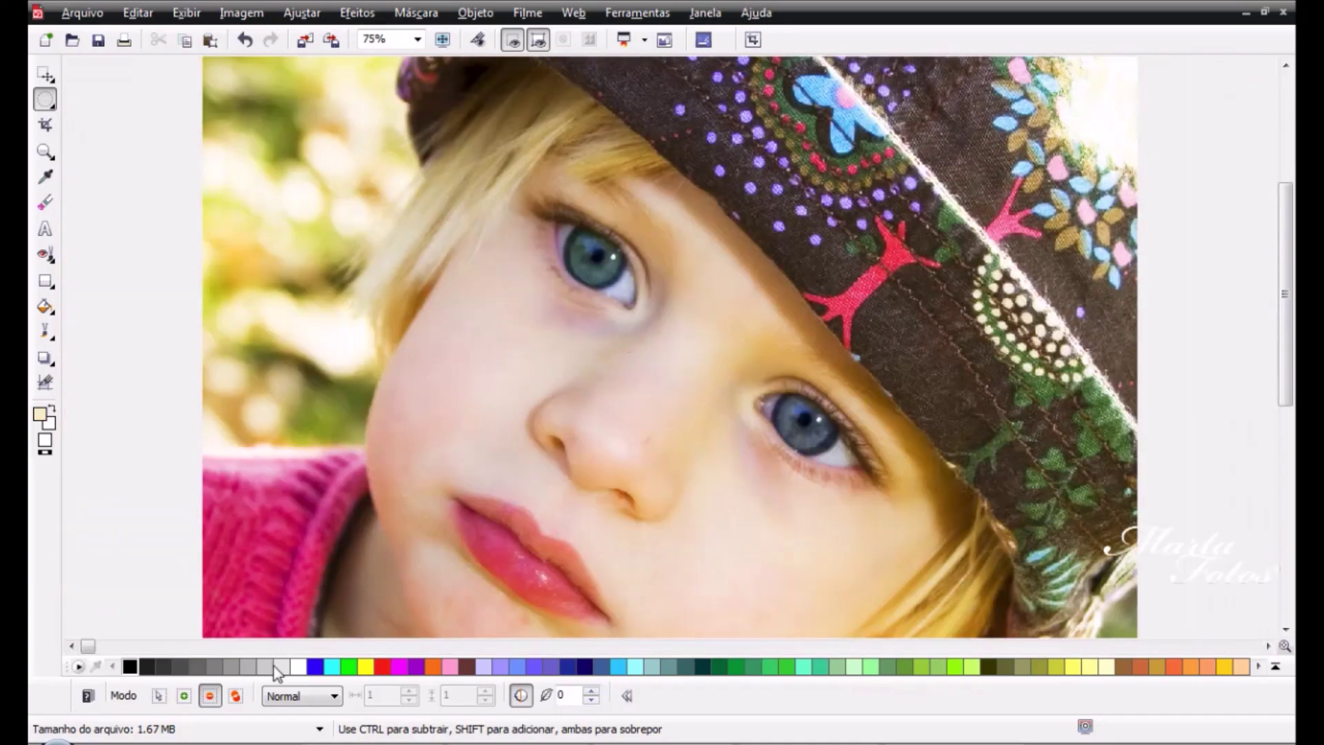
Step: Draw an elliptical mask about 30 by 36 around the right-hand iris, distort it to the iris outline, and apply the transformation
left_click_drag(775, 387, 838, 458)
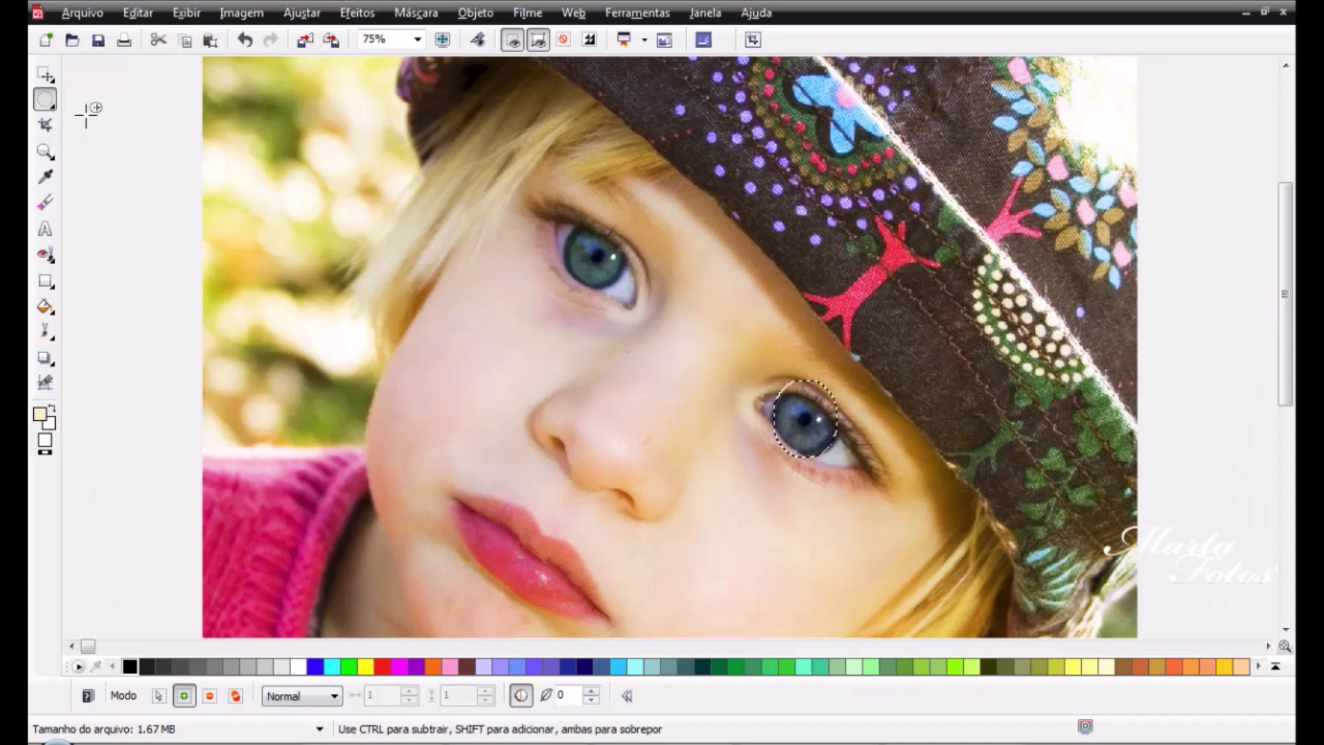
left_click(56, 82)
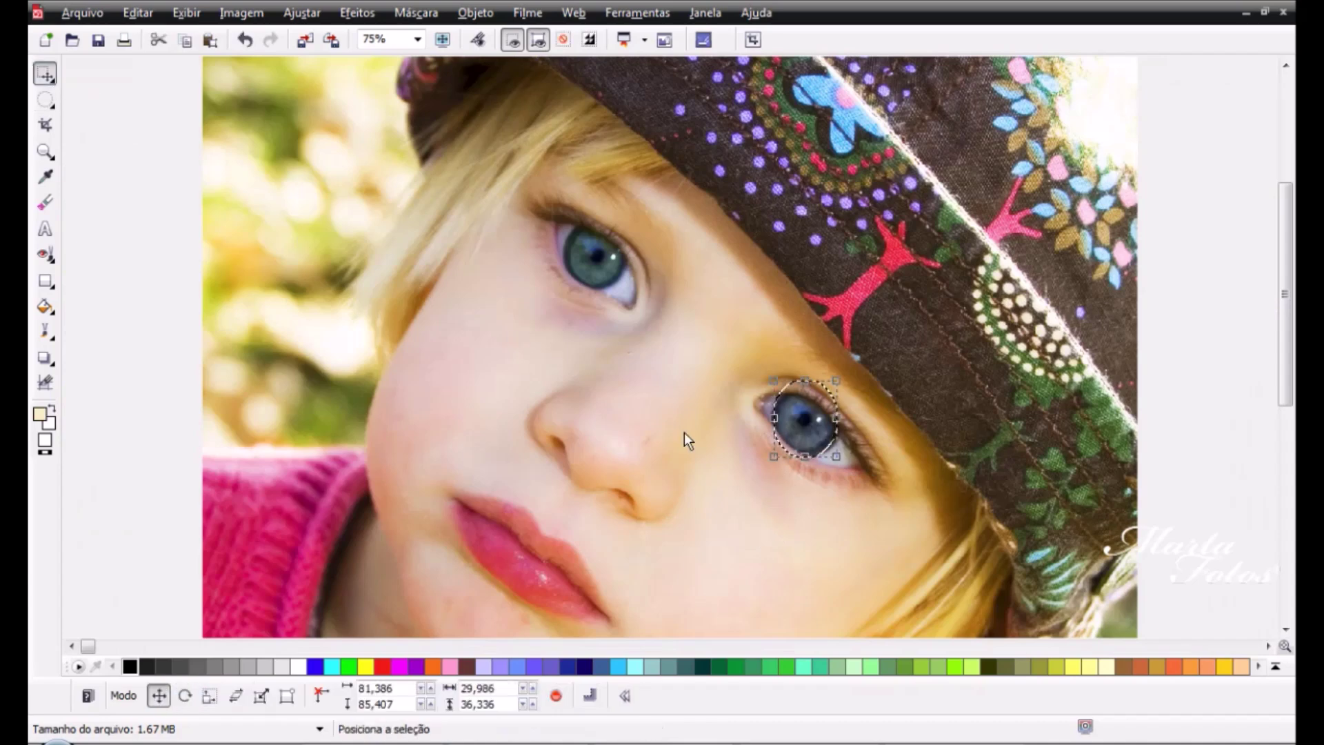
left_click(809, 423)
scroll(808, 424, "up", 1)
left_click_drag(836, 342, 840, 344)
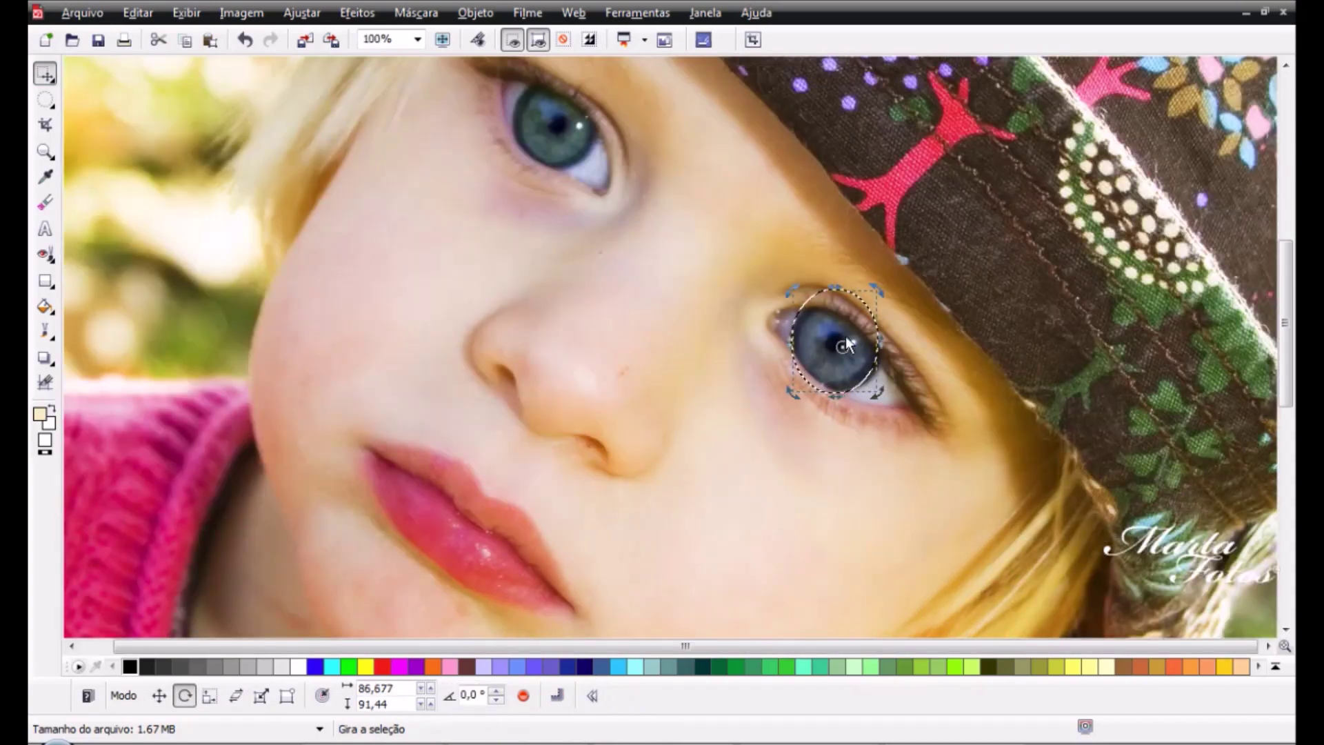
left_click(847, 337)
left_click_drag(876, 289, 855, 326)
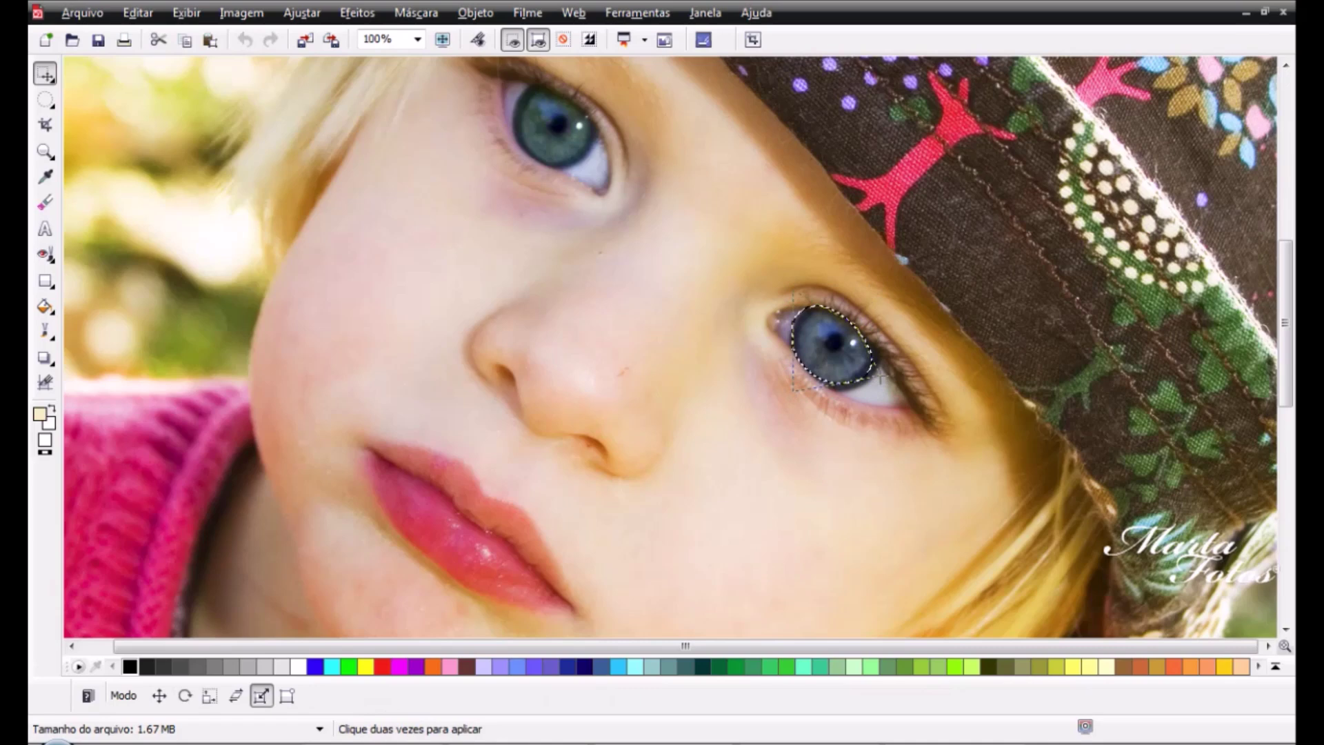
right_click(838, 349)
left_click(884, 364)
Step: Feather the right-hand iris mask with a width of 2, external direction and curved edges
left_click(418, 14)
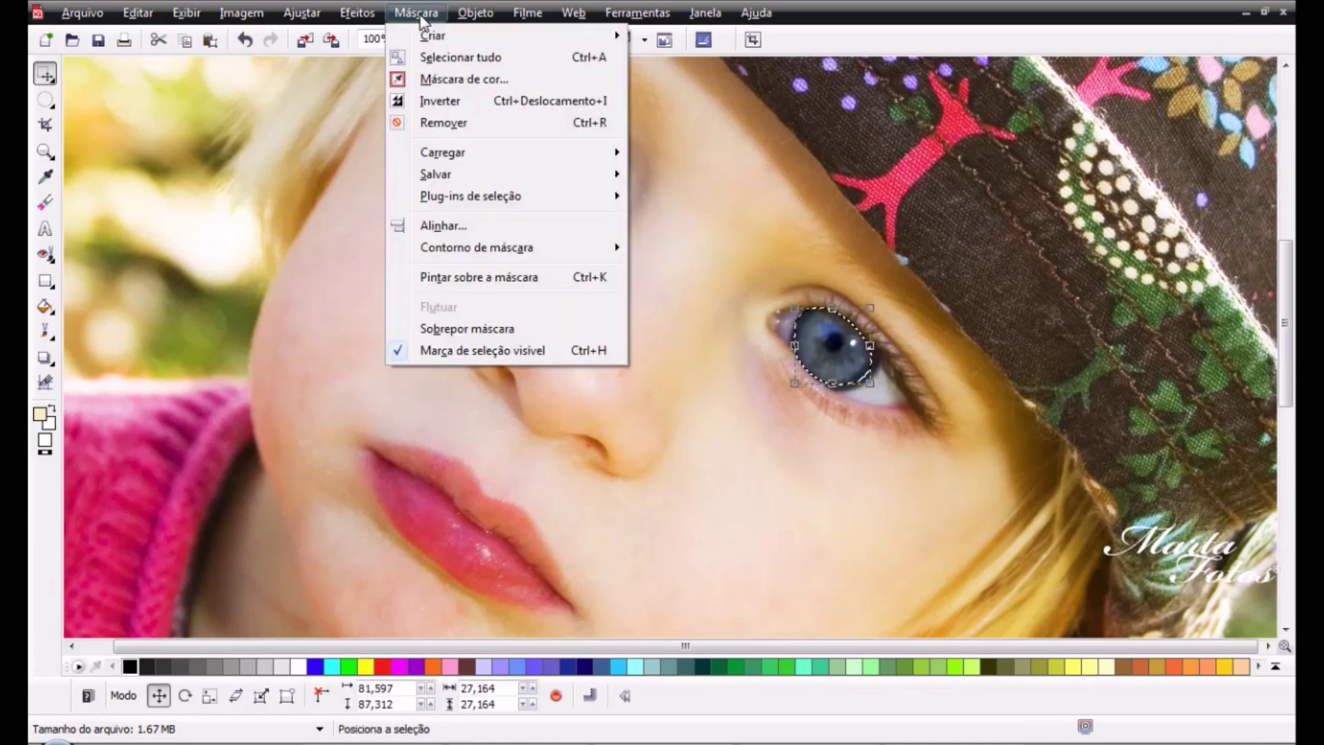
mouse_move(442, 247)
left_click(686, 251)
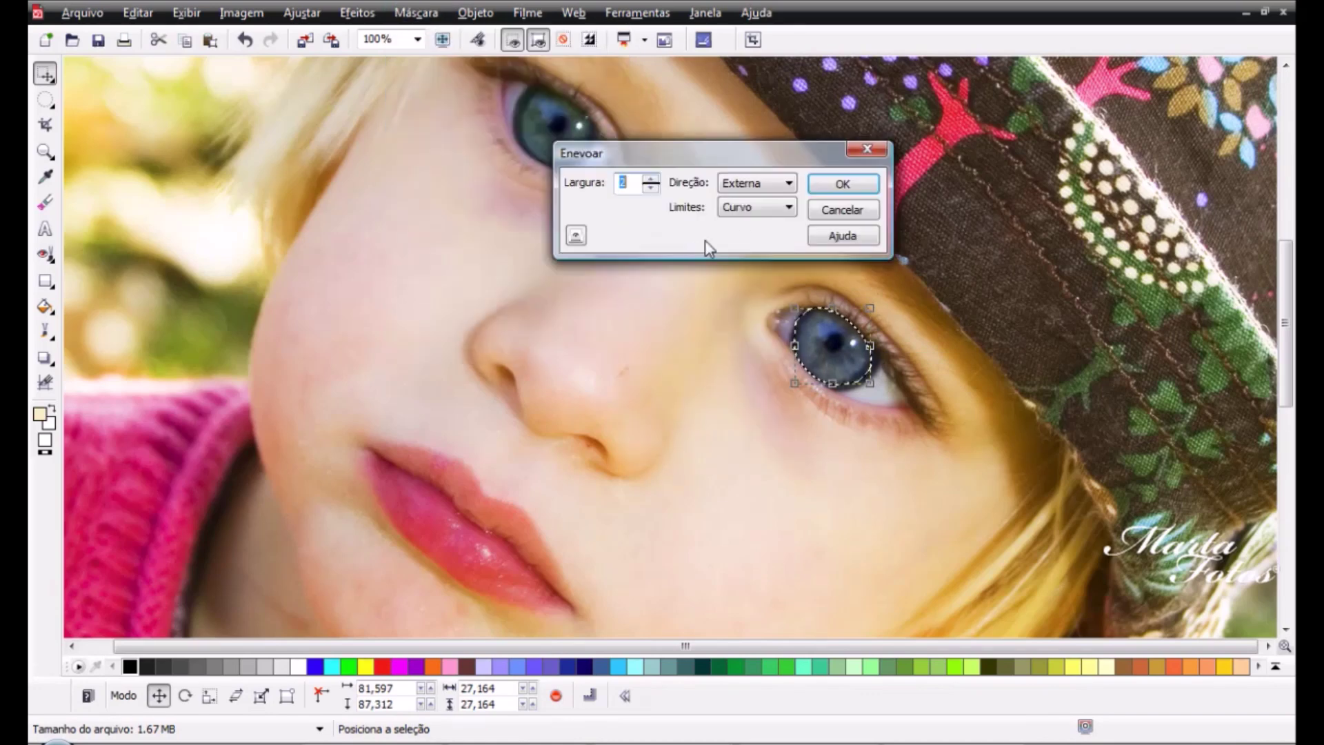
left_click(828, 185)
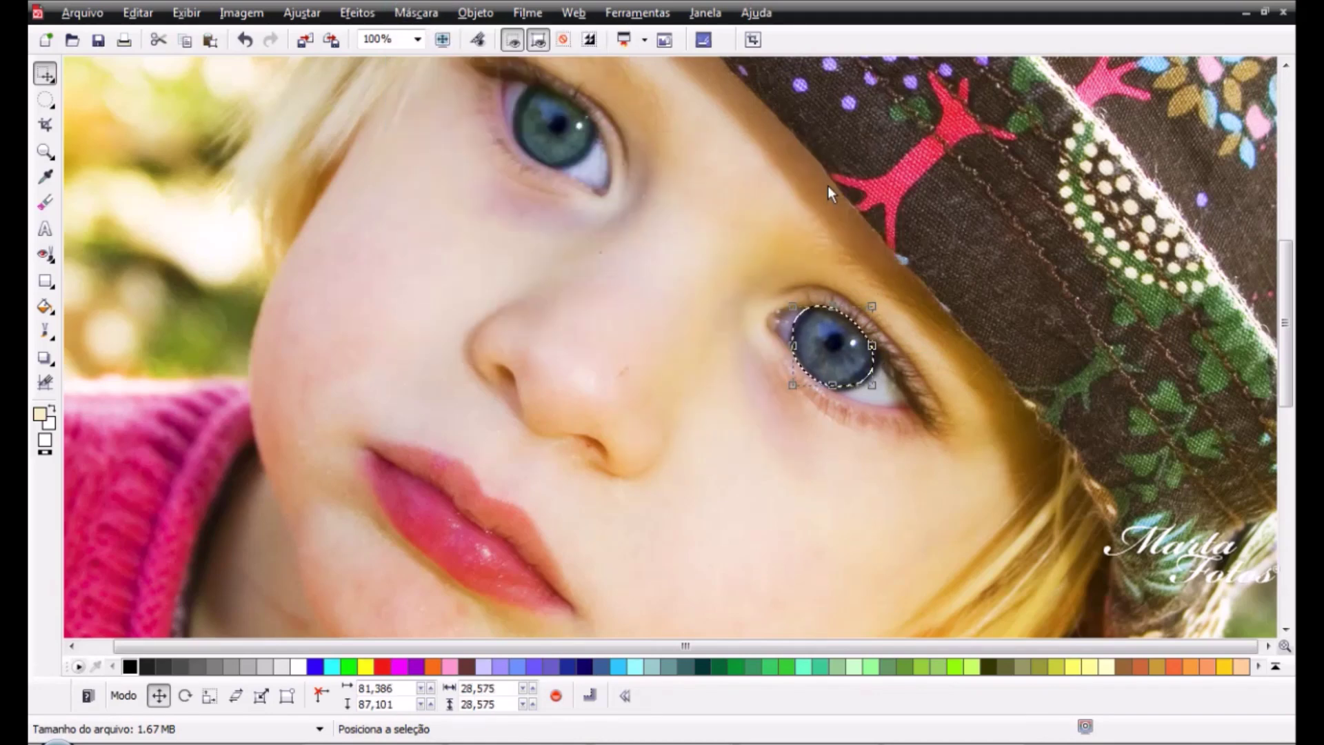
Step: Subtract a small ellipse over the pupil from the right-hand iris mask
left_click(45, 100)
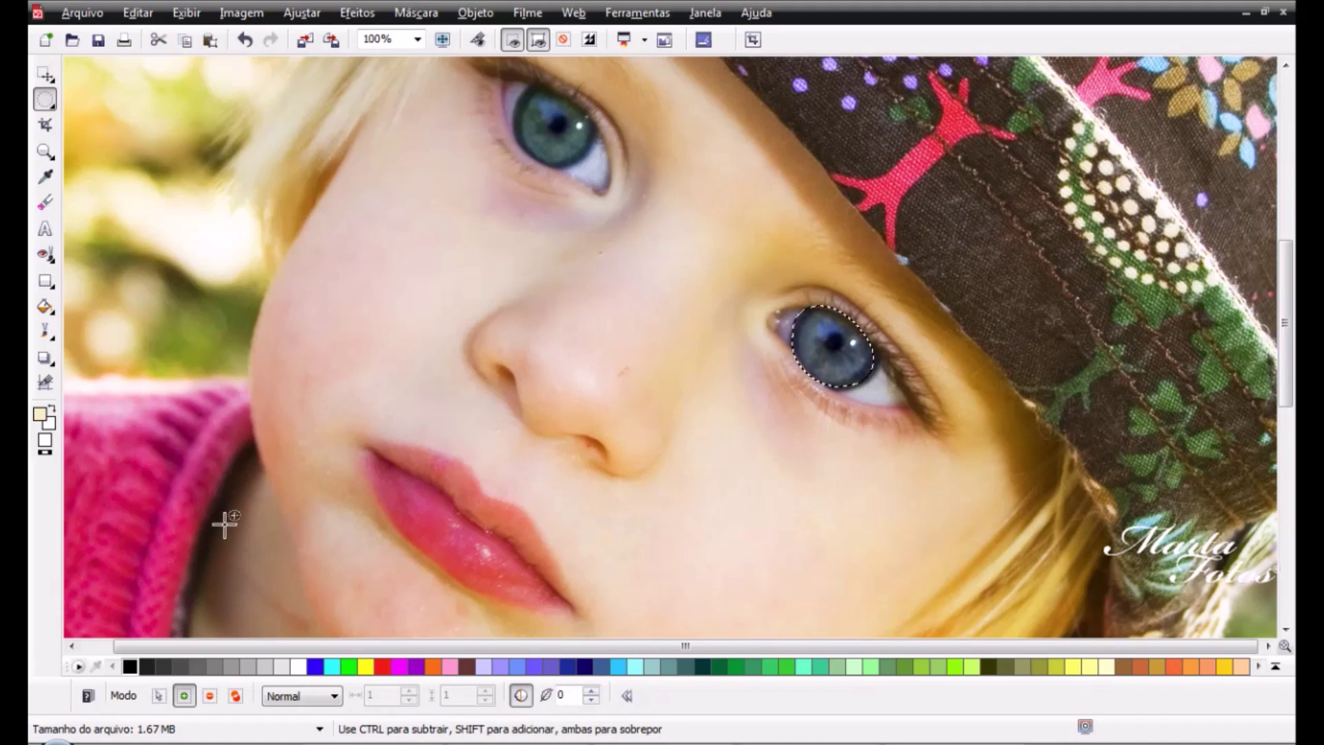
left_click(210, 695)
left_click_drag(818, 329, 848, 354)
Step: Apply the same greener colour hue adjustment to the right-hand iris and remove the mask
left_click(301, 13)
left_click(341, 489)
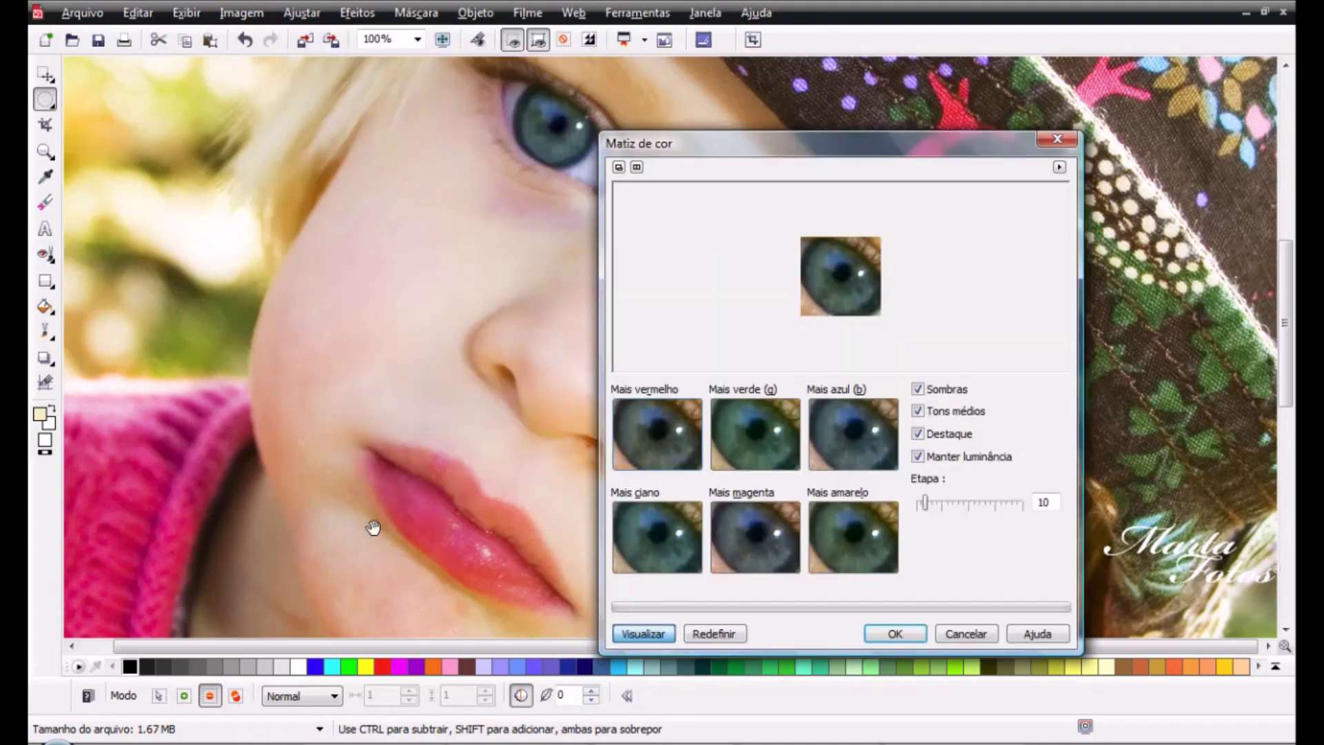
left_click(891, 635)
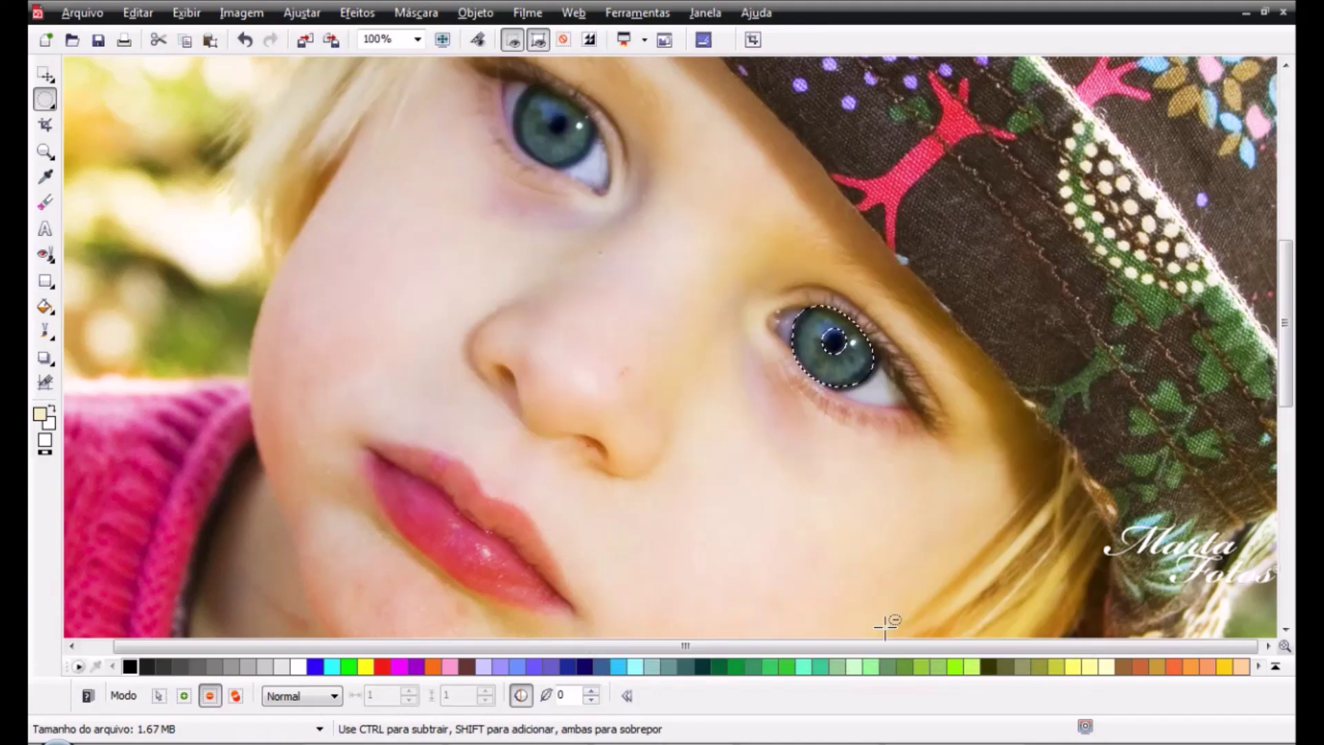
left_click(563, 39)
scroll(1038, 545, "down", 4)
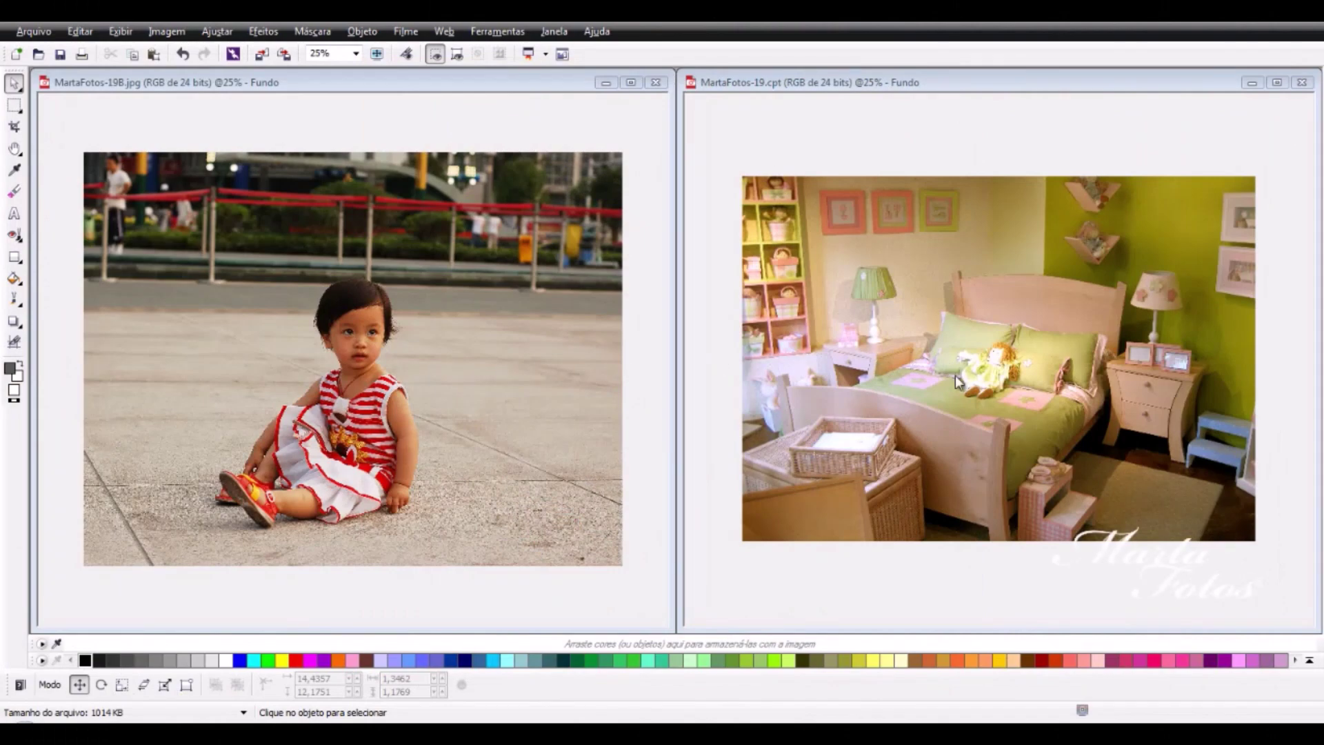
Step: Maximize MartaFotos-19B.jpg and draw an elliptical mask around the seated child's head
left_click(635, 87)
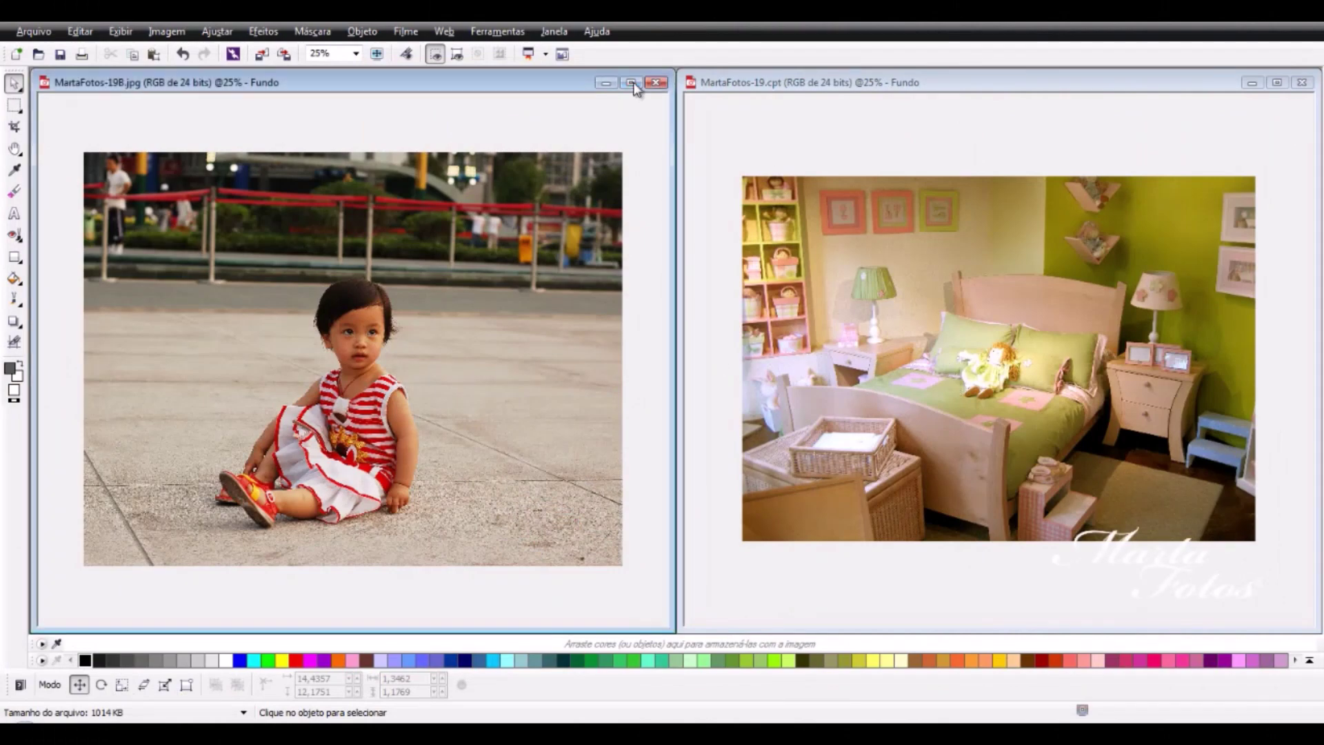
left_click(631, 84)
scroll(641, 355, "up", 1)
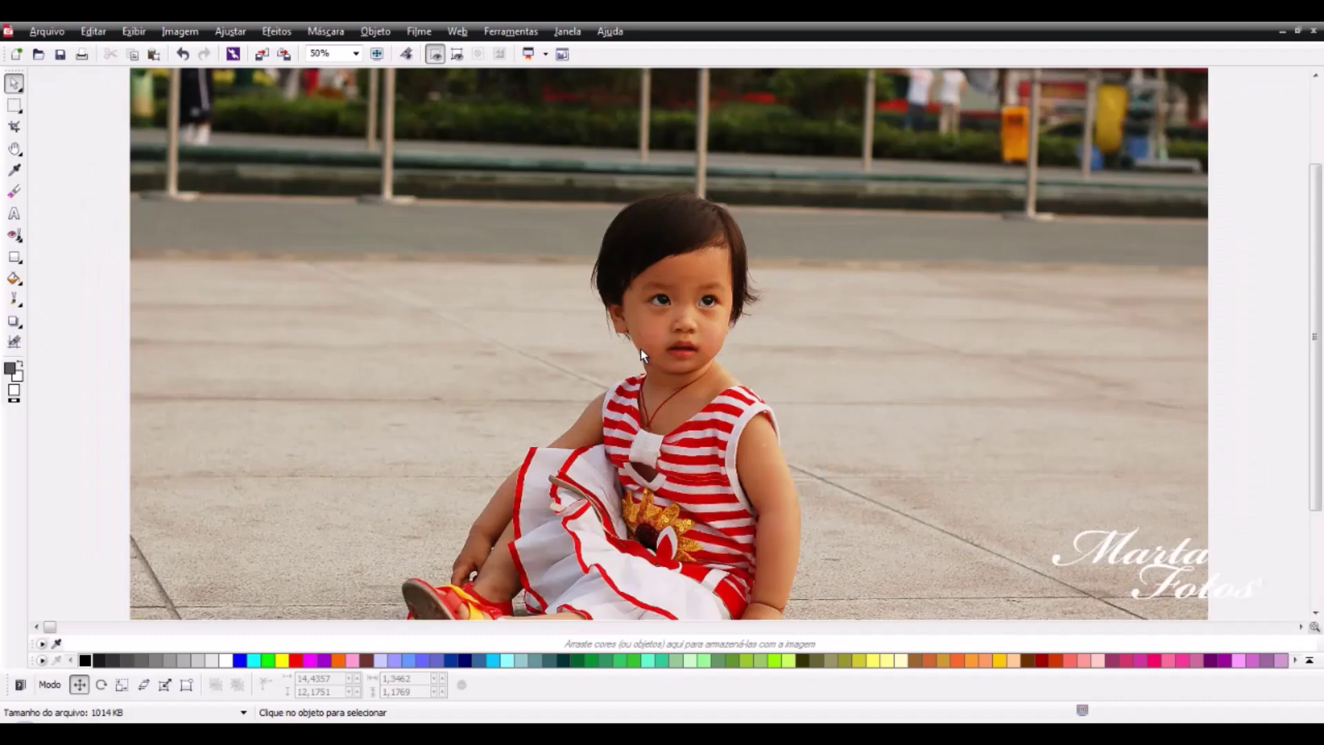
left_click(22, 115)
left_click(49, 130)
left_click_drag(576, 179, 772, 384)
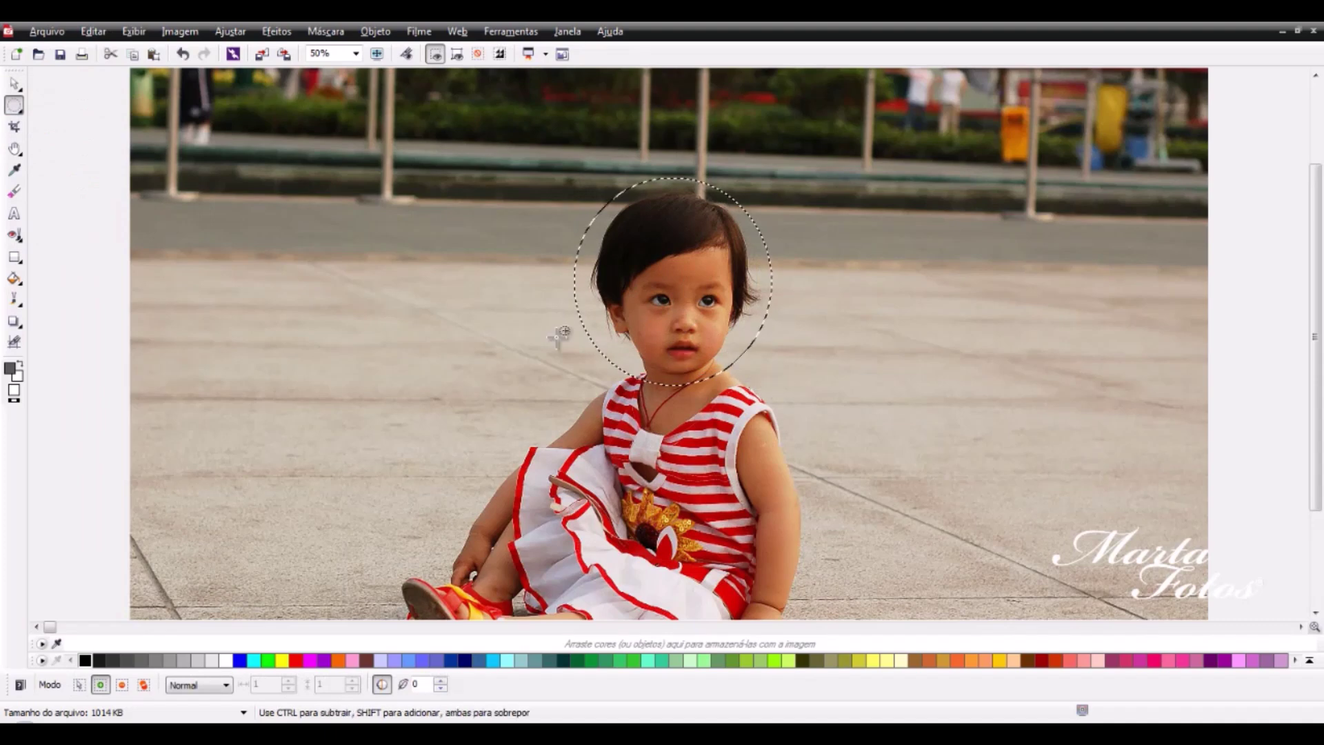
Step: Subtract the grey road area behind the child's hair from the head mask with the Magic Wand mask tool at tolerance 23
left_click(22, 115)
left_click(66, 204)
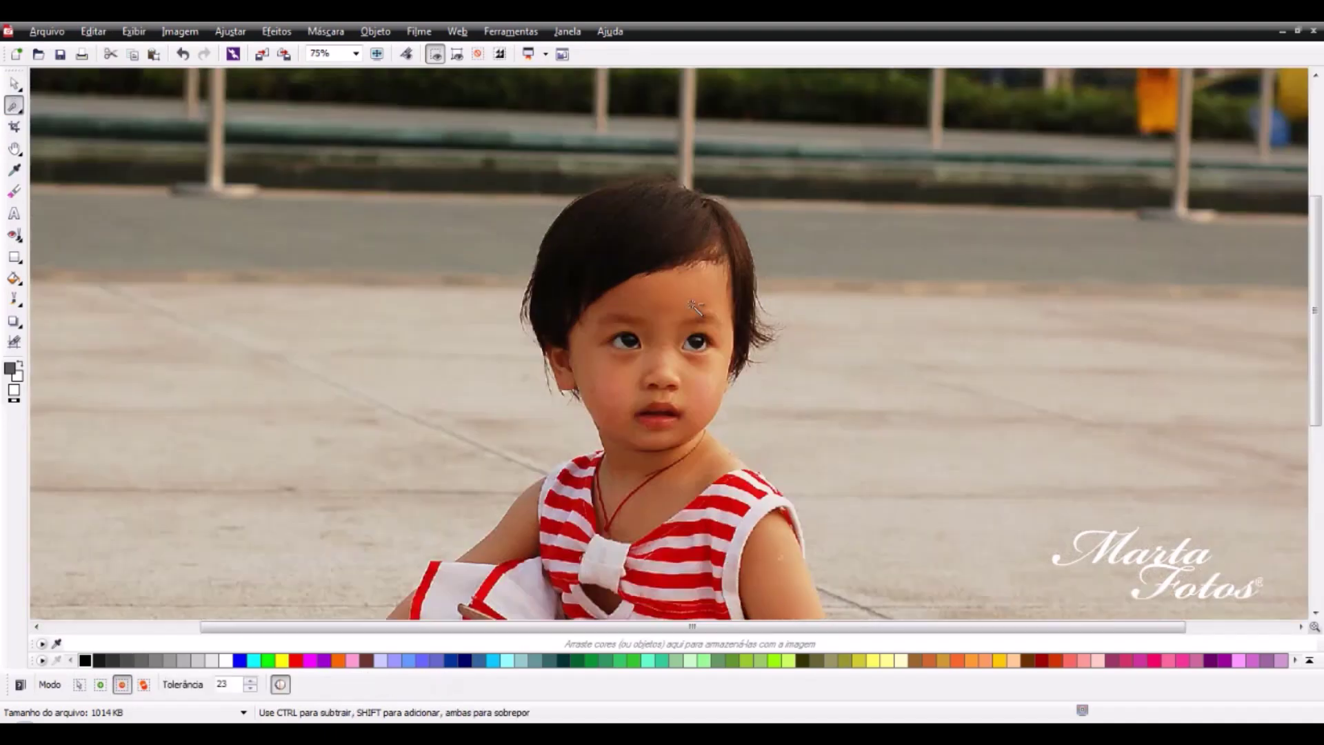
scroll(550, 250, "up", 1)
left_click(550, 249)
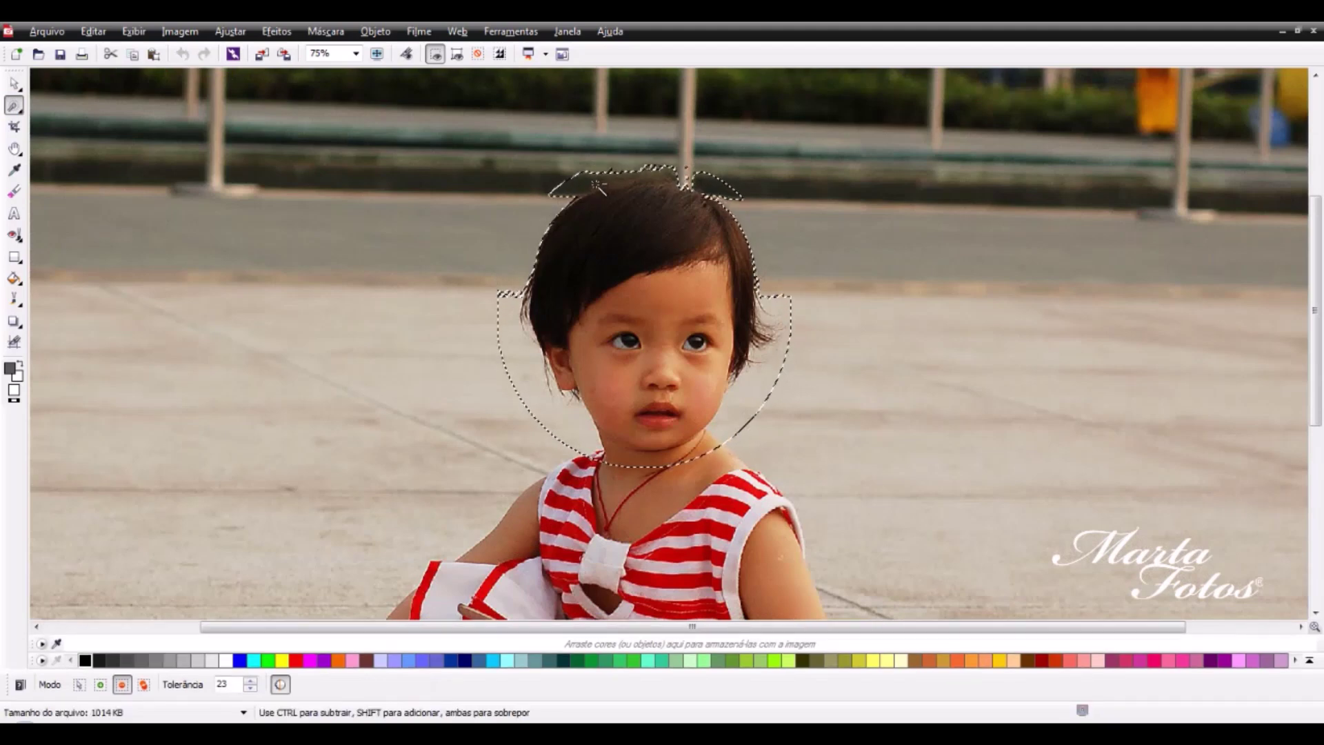
Step: Try to subtract the pale pavement beside the head from the mask at tolerance 23, and undo the attempt
left_click(765, 358)
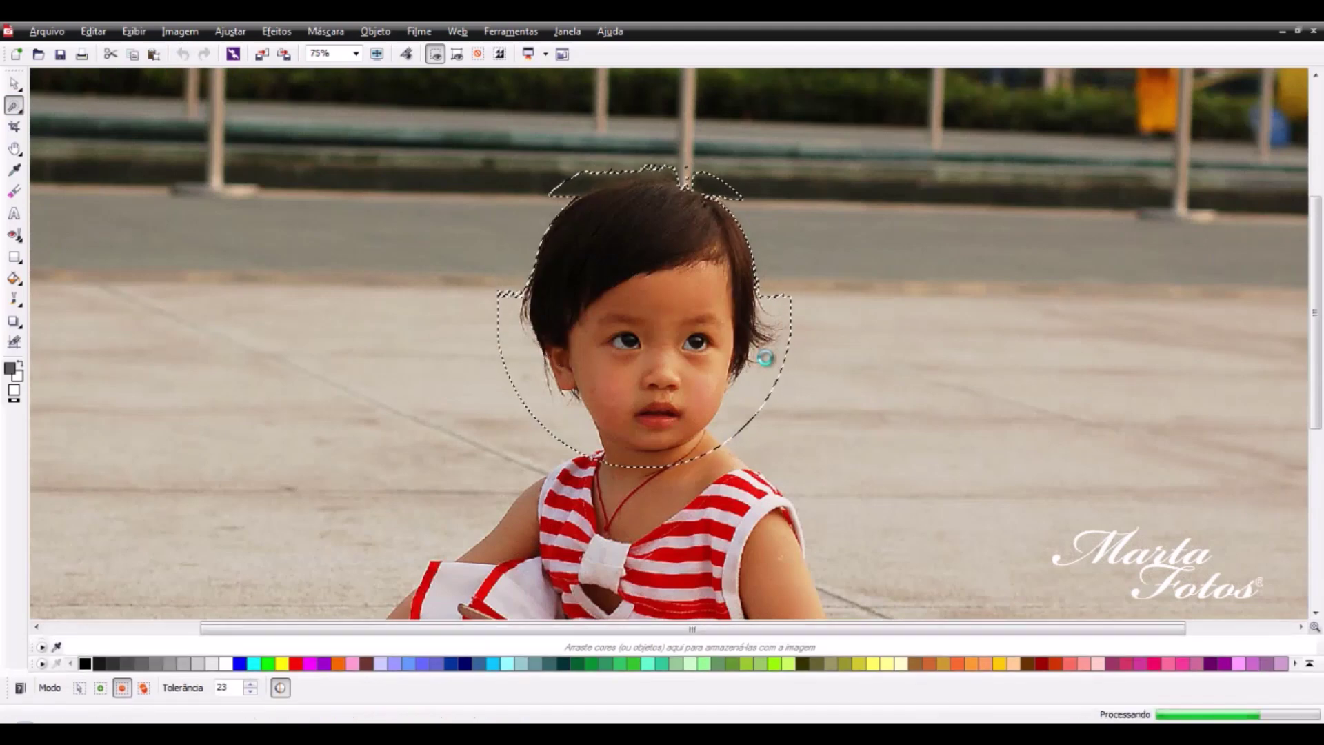
left_click(585, 414)
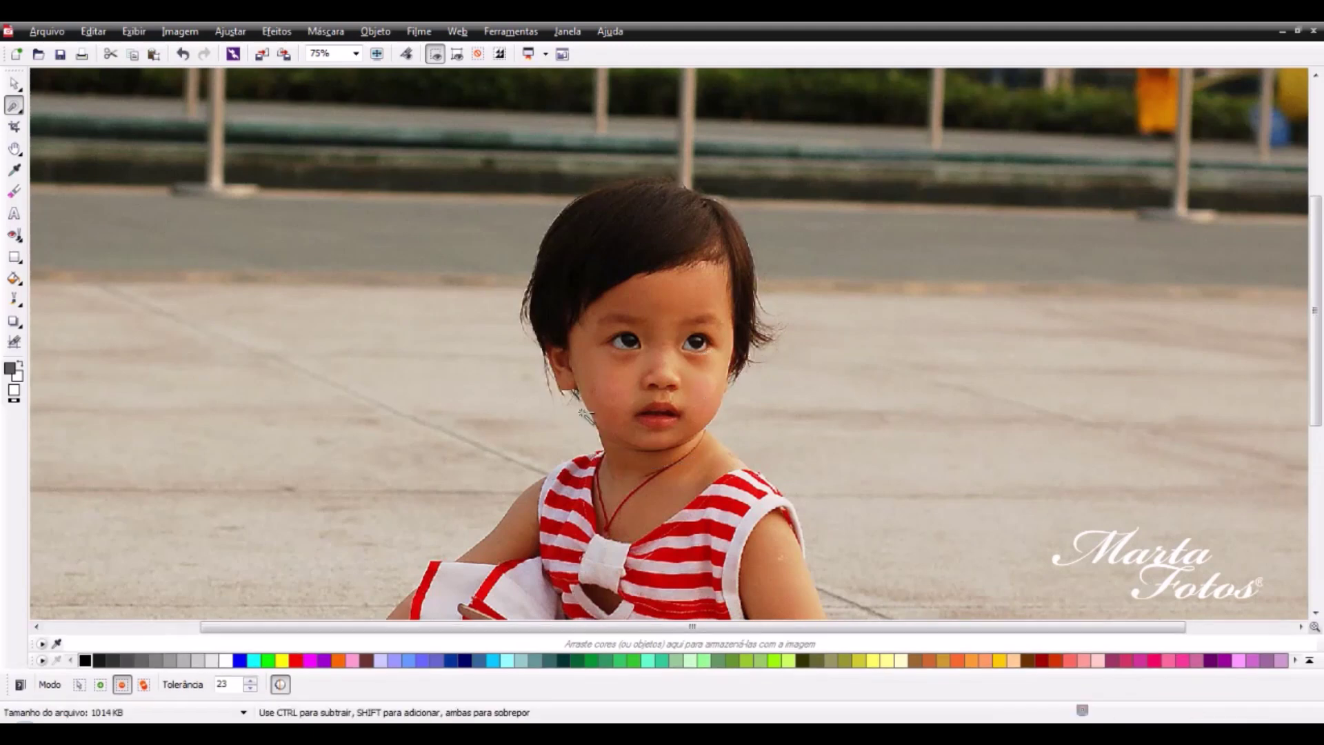
left_click(183, 54)
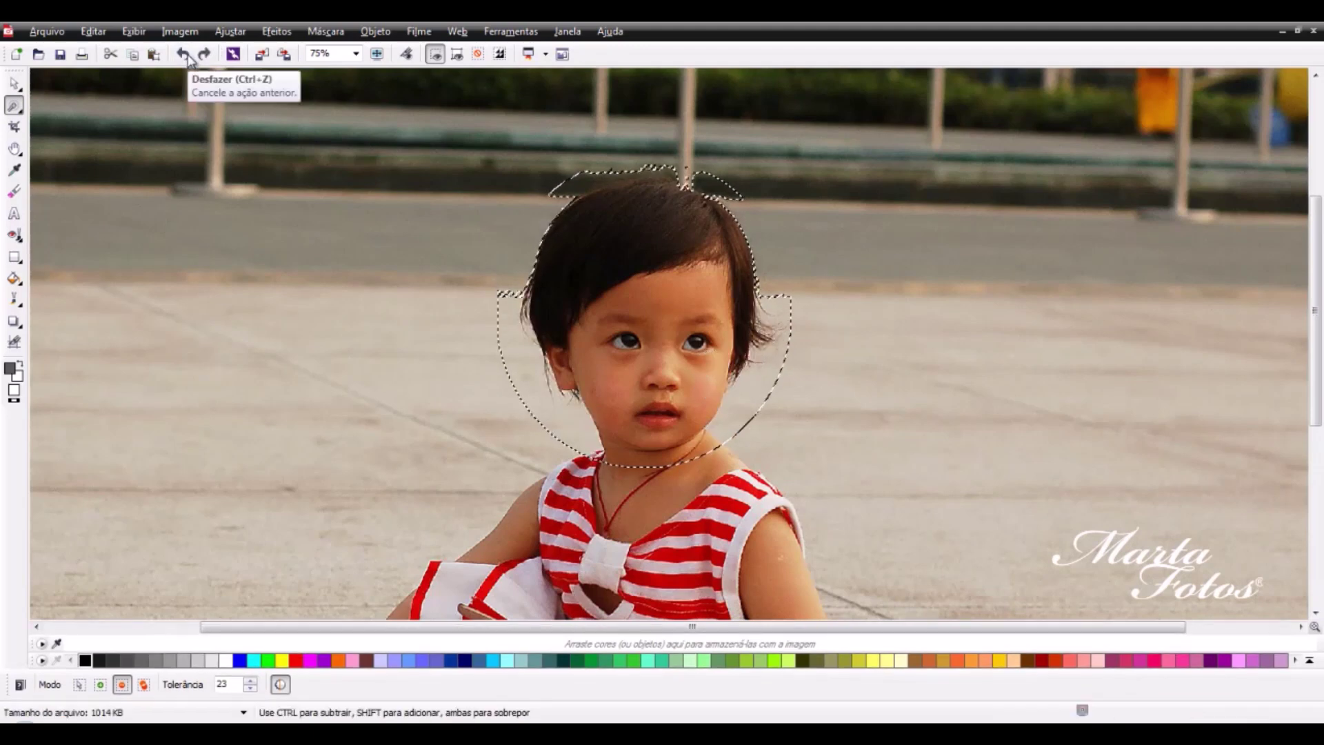
Step: Set the wand tolerance to 15, subtract the pale pavement around the head from the mask, and check the hair edges
left_click(251, 688)
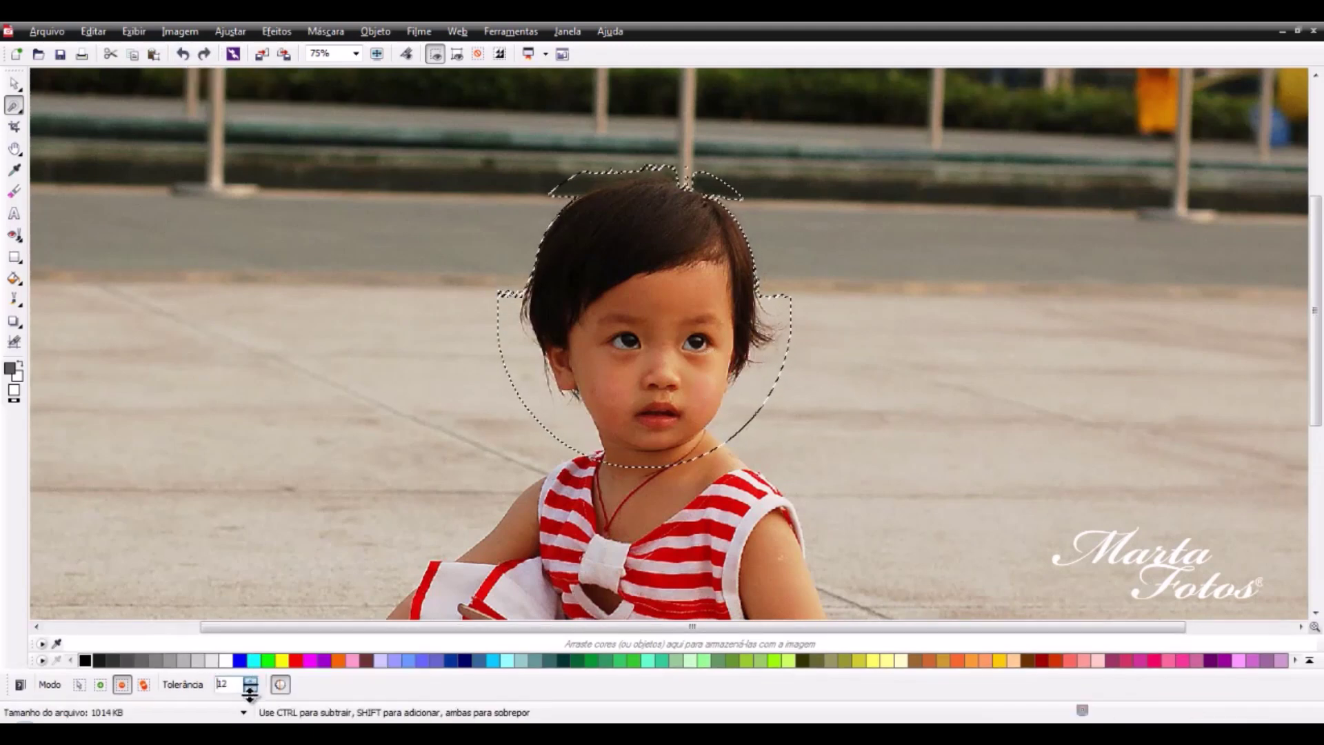
left_click(769, 345)
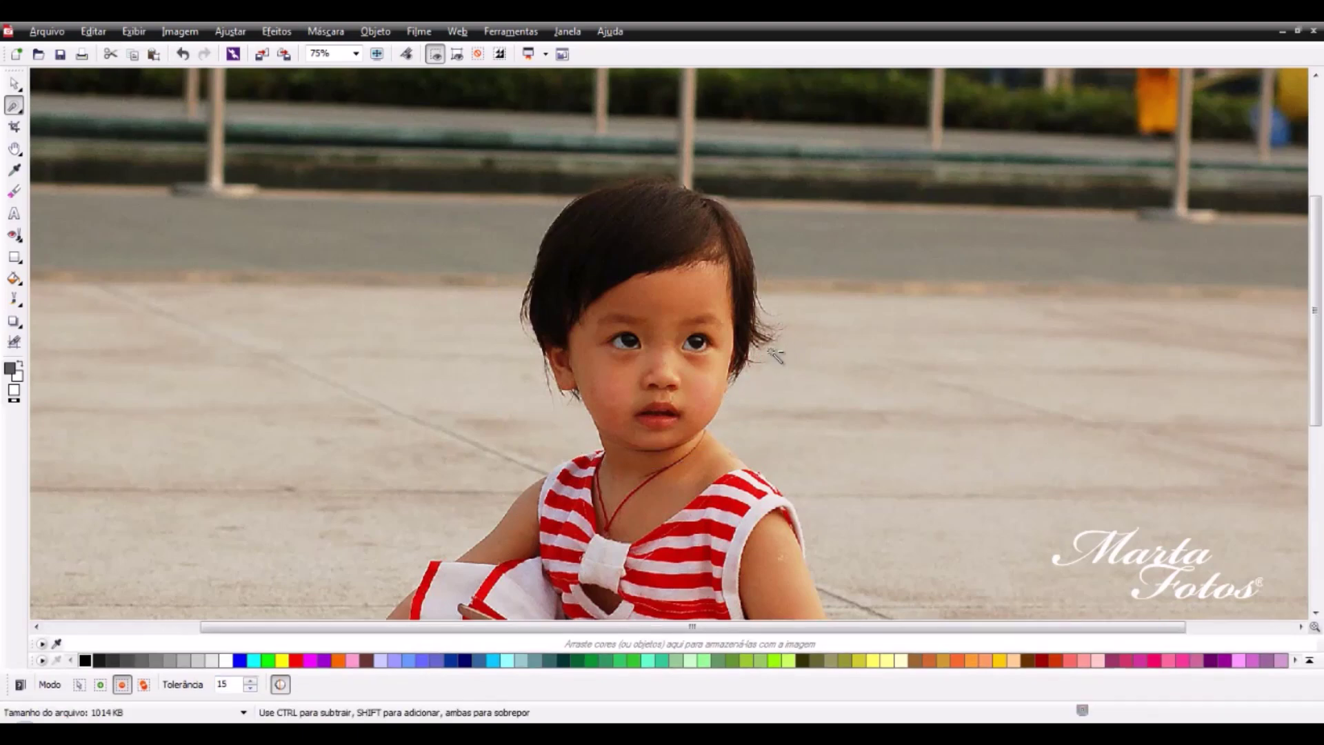
scroll(769, 345, "up", 1)
scroll(681, 332, "up", 1)
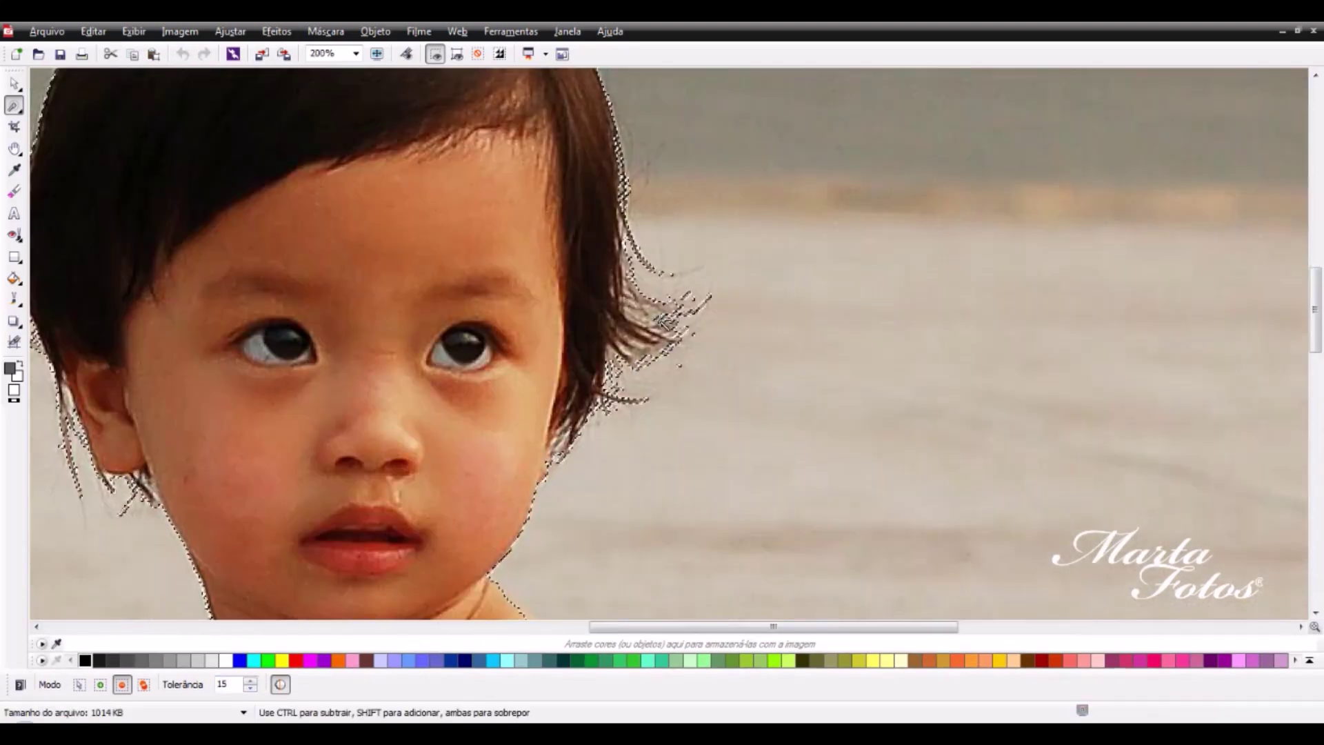
key("ctrl+z")
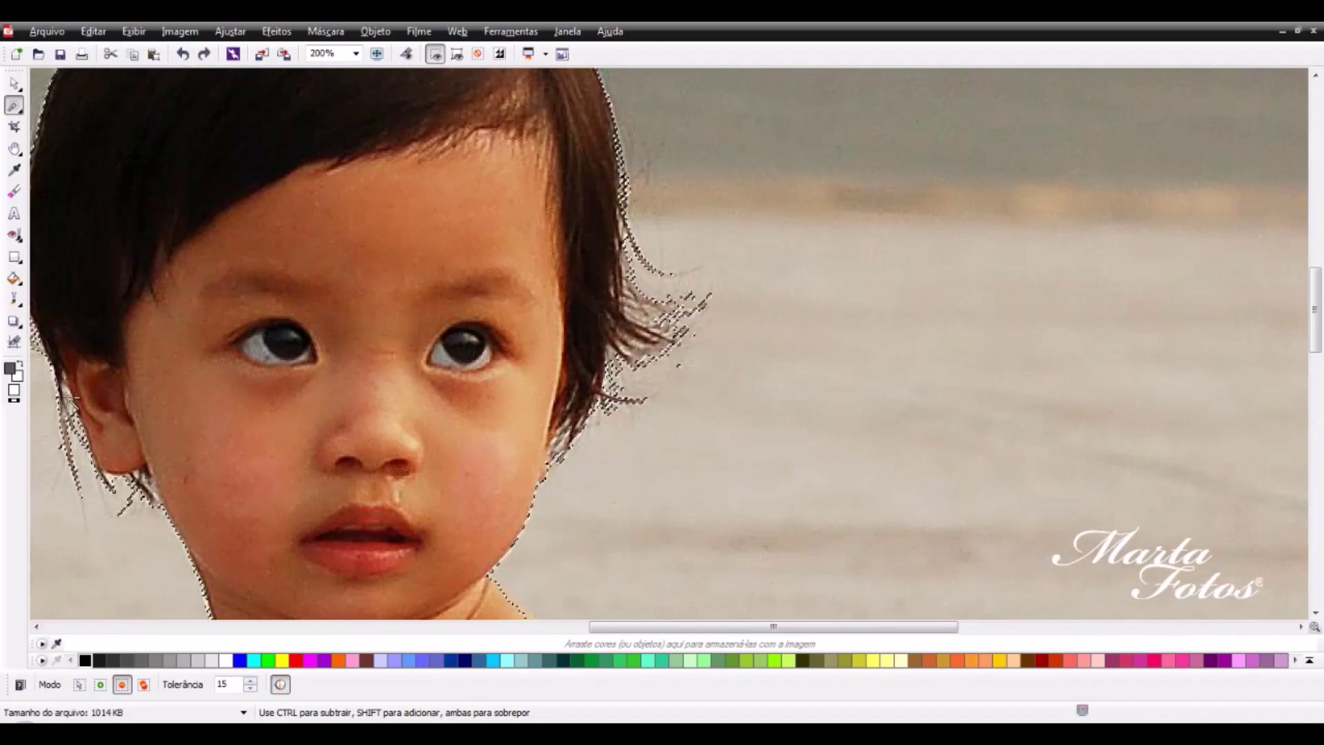
key("ctrl+shift+z")
scroll(797, 272, "down", 1)
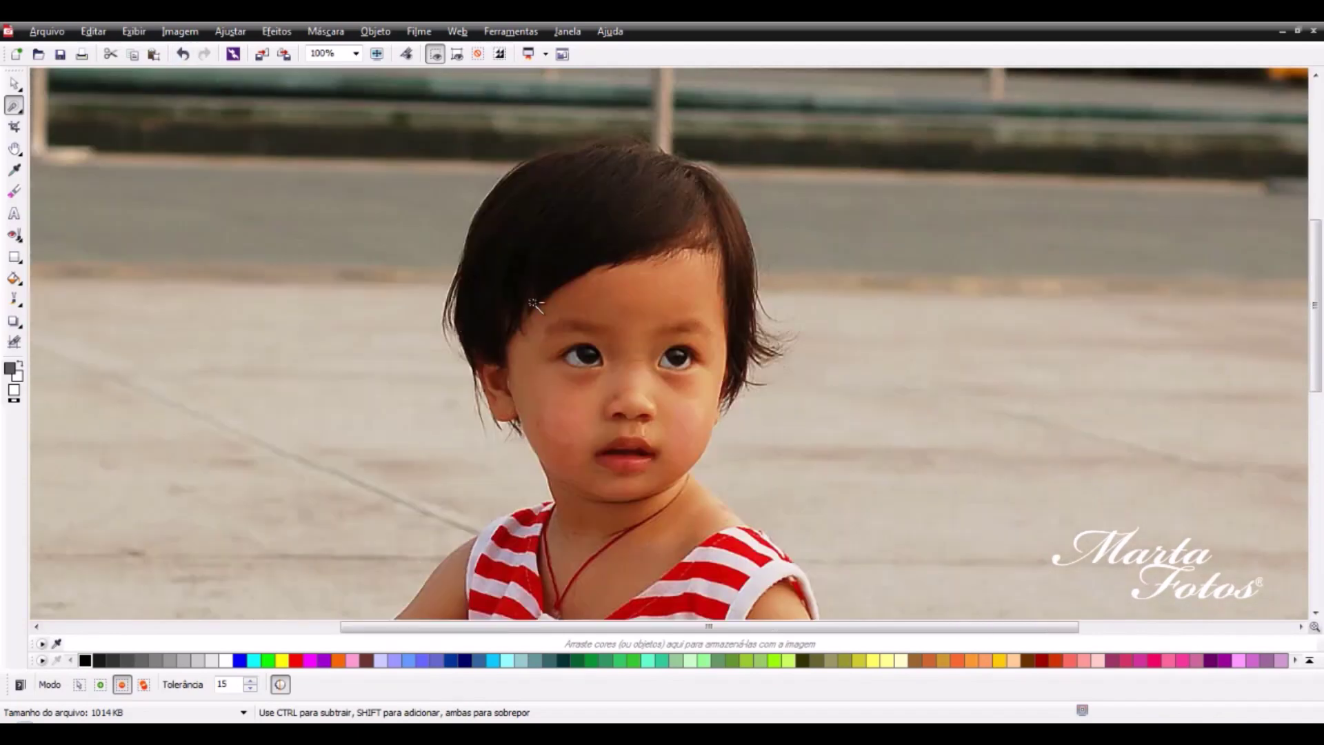
scroll(797, 272, "up", 2)
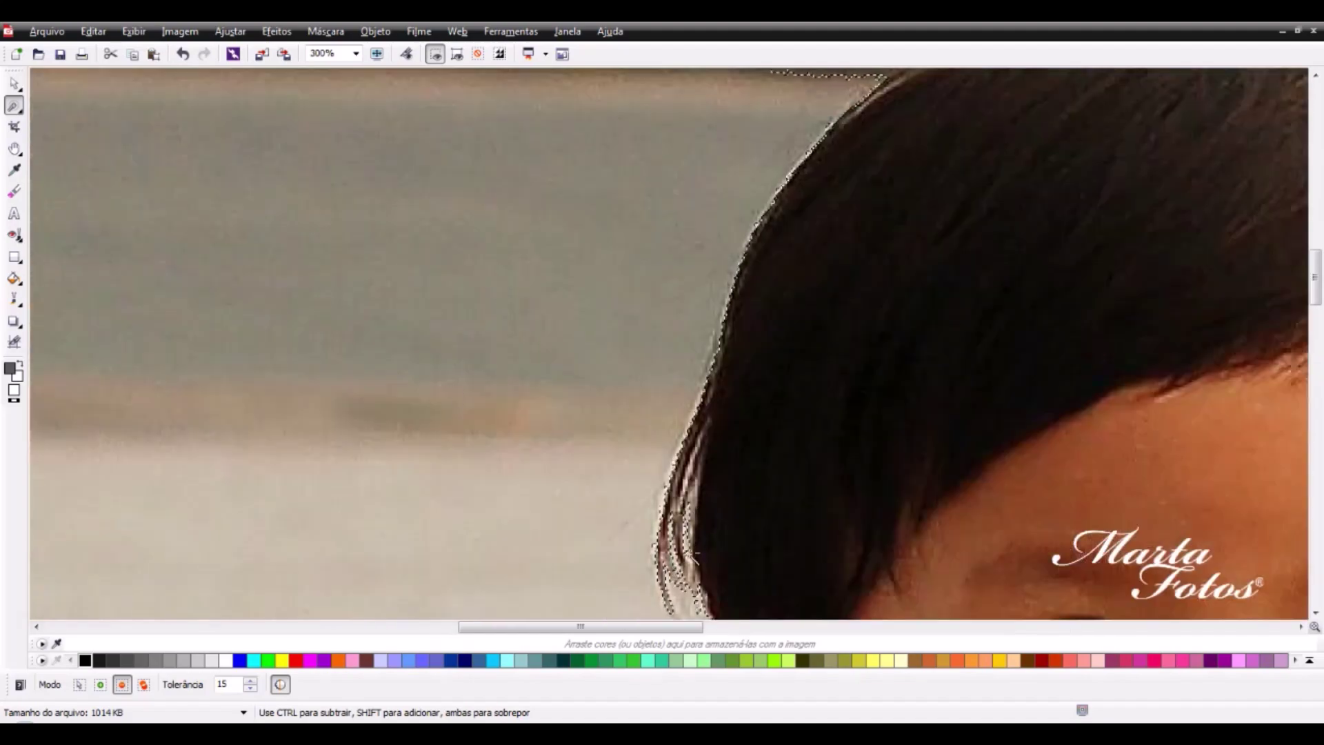
scroll(856, 276, "down", 1)
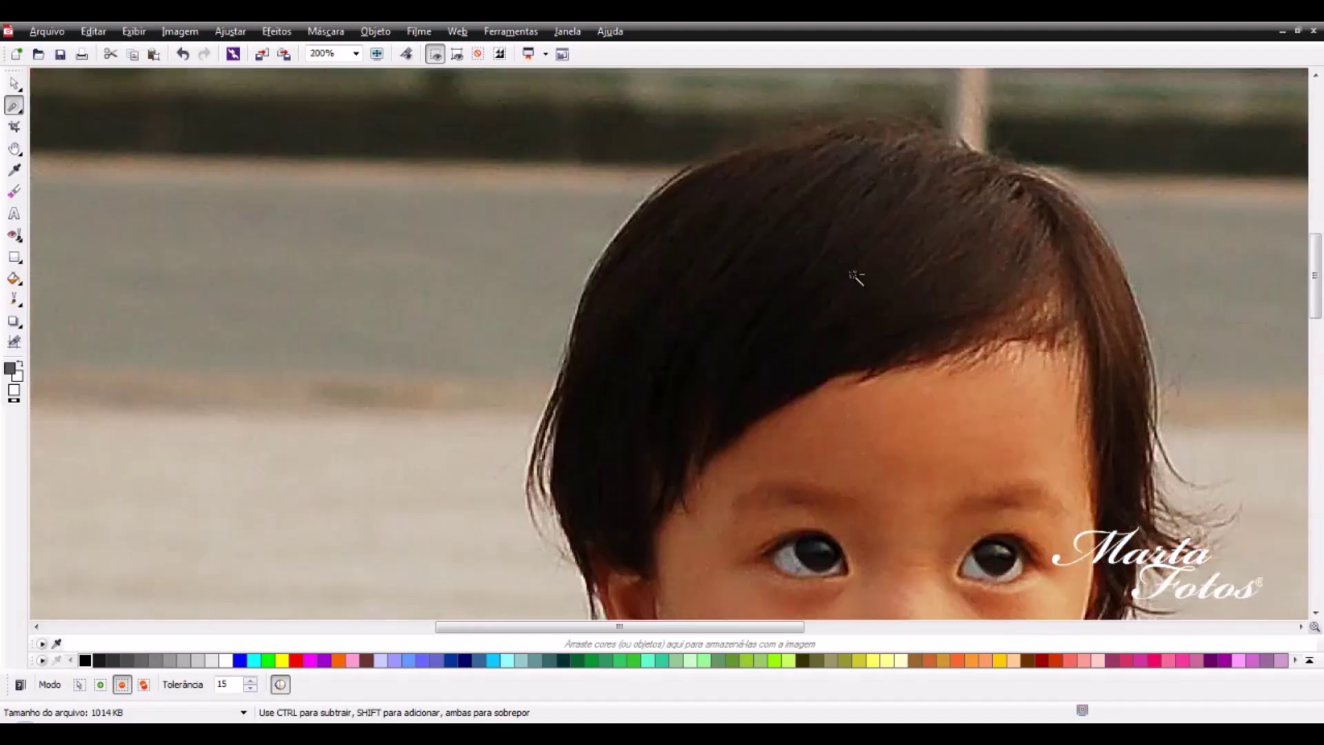
Step: Subtract the leftover background patches above the child's hair from the mask with the Freehand mask tool
left_click(20, 111)
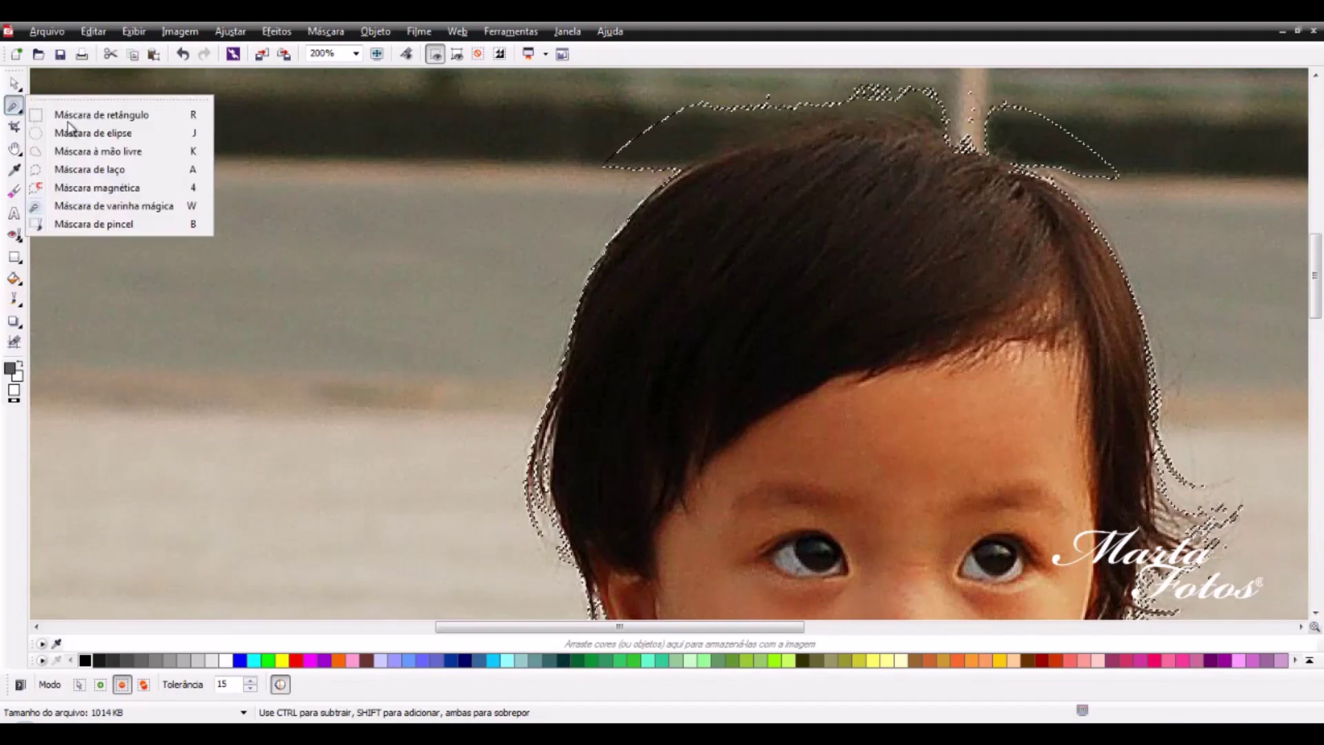
left_click(64, 147)
scroll(899, 213, "down", 1)
scroll(748, 317, "up", 1)
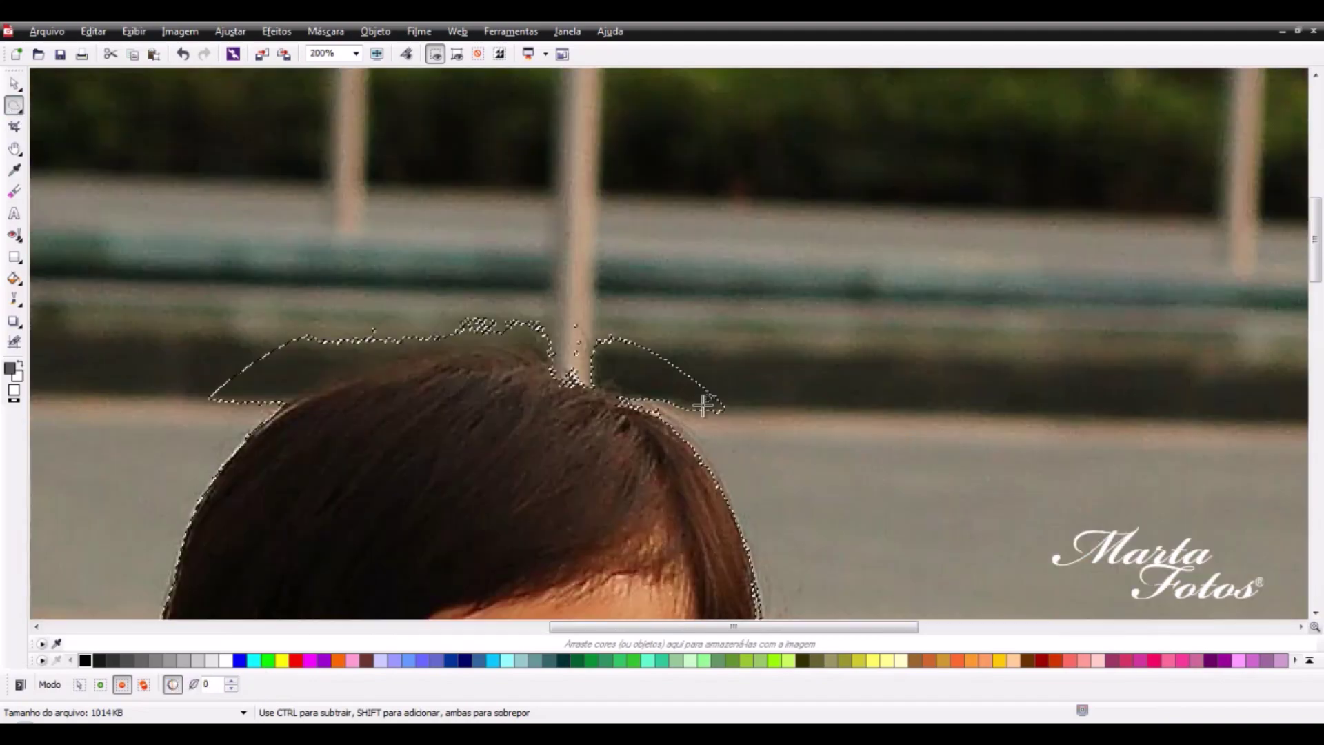
left_click(614, 386)
double_click(648, 410)
left_click(607, 384)
key("Escape")
left_click(552, 358)
mouse_move(427, 352)
left_mouse_down()
mouse_move(215, 420)
mouse_move(201, 316)
mouse_move(510, 259)
mouse_move(650, 322)
left_mouse_up()
double_click(650, 322)
scroll(682, 355, "down", 4)
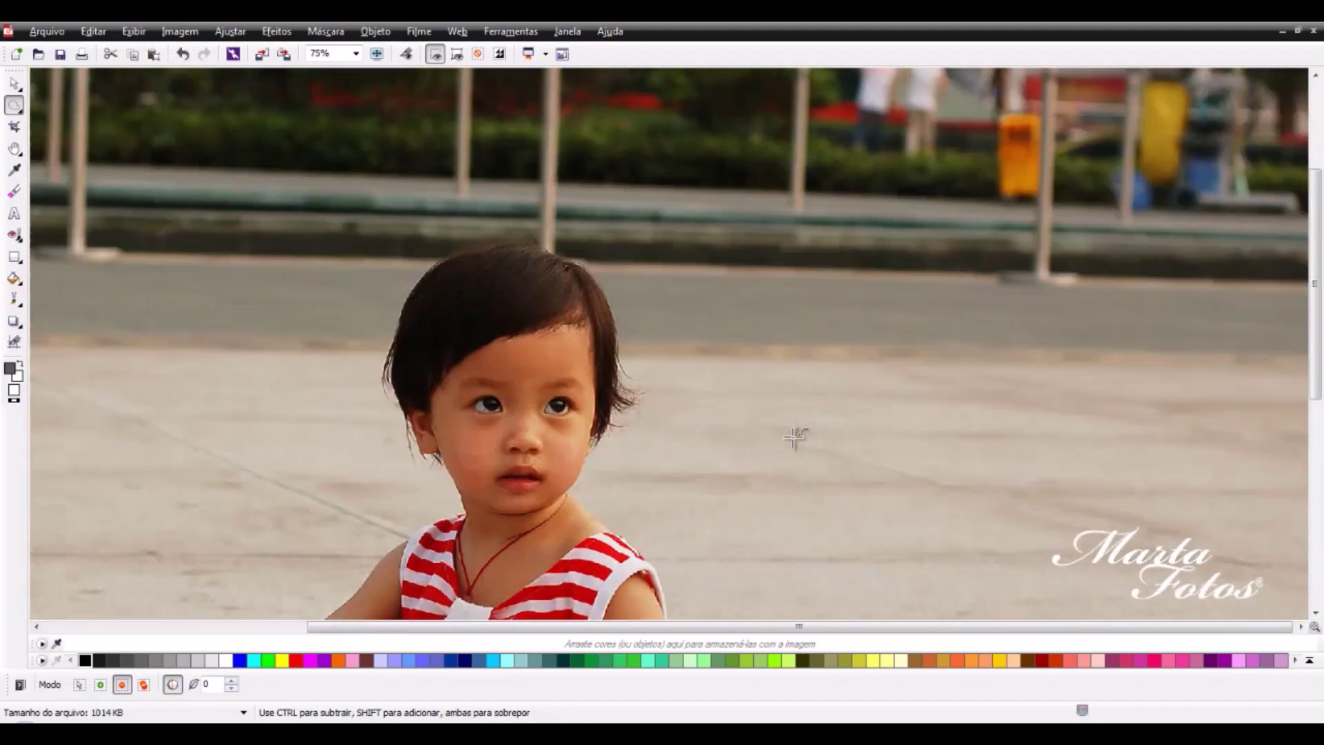
scroll(565, 461, "up", 1)
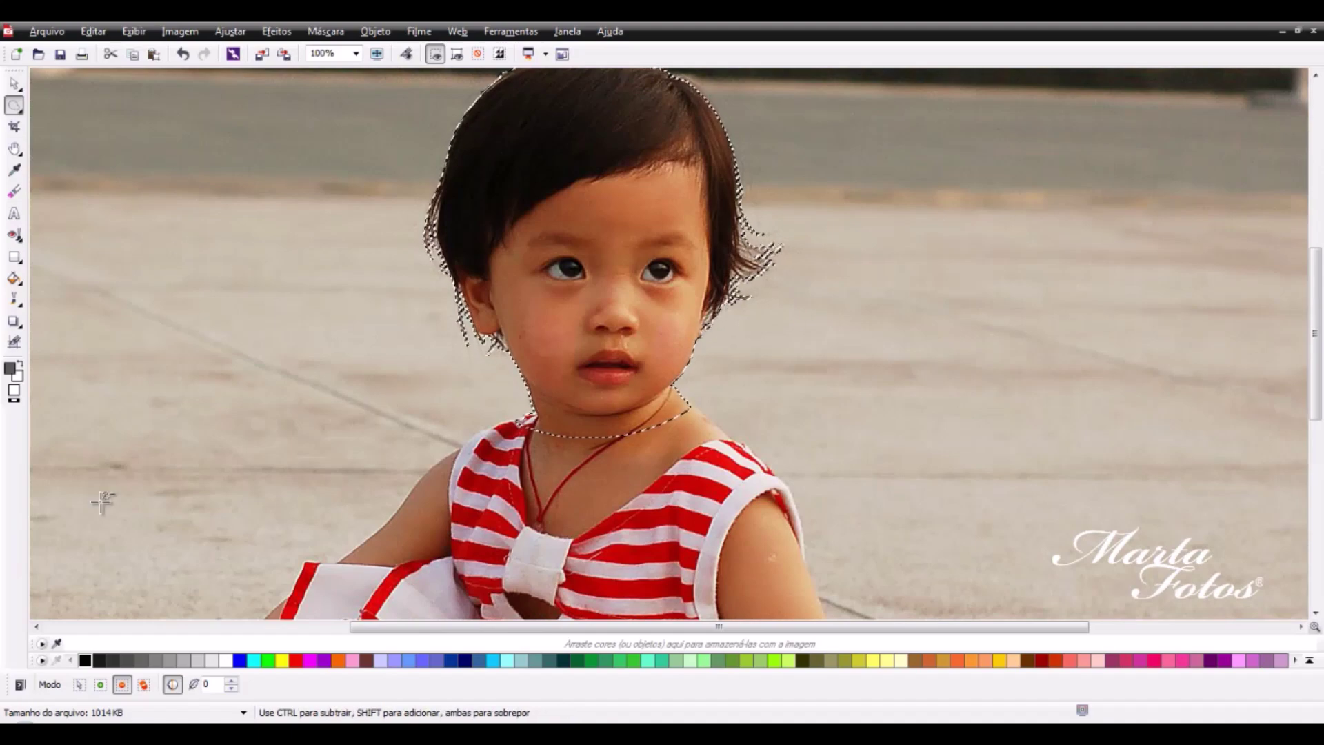
Step: Switch to additive mode and outline the child's body, arms, skirt and shoes with the Freehand mask, joining it to the head mask
left_click(102, 684)
scroll(399, 541, "down", 2)
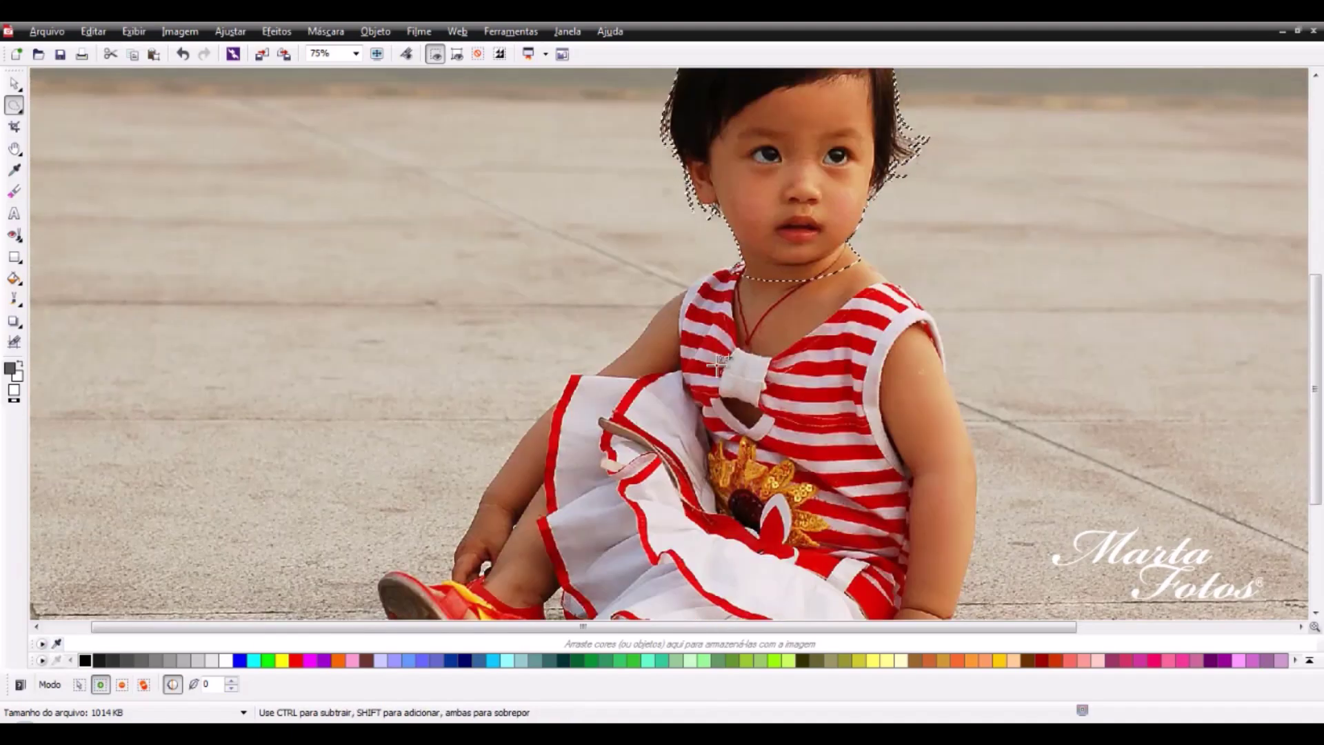
scroll(594, 392, "up", 1)
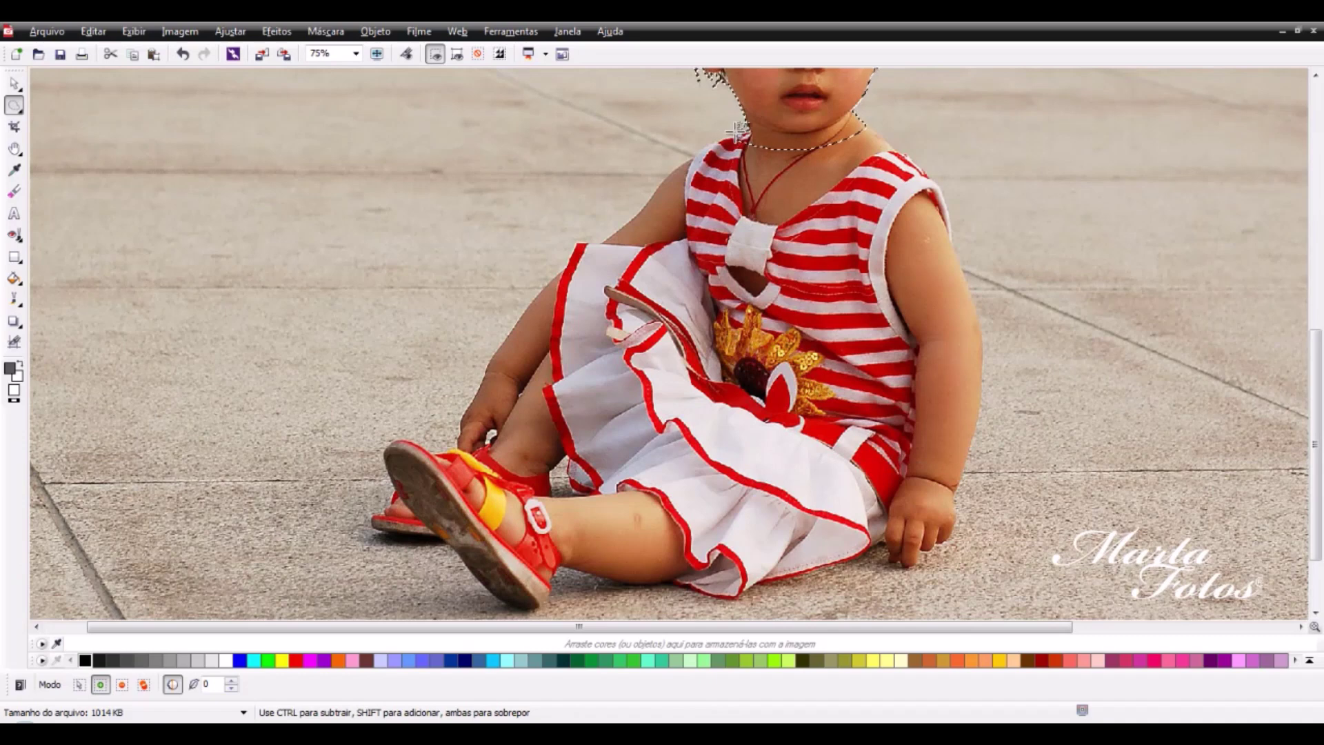
left_click(741, 131)
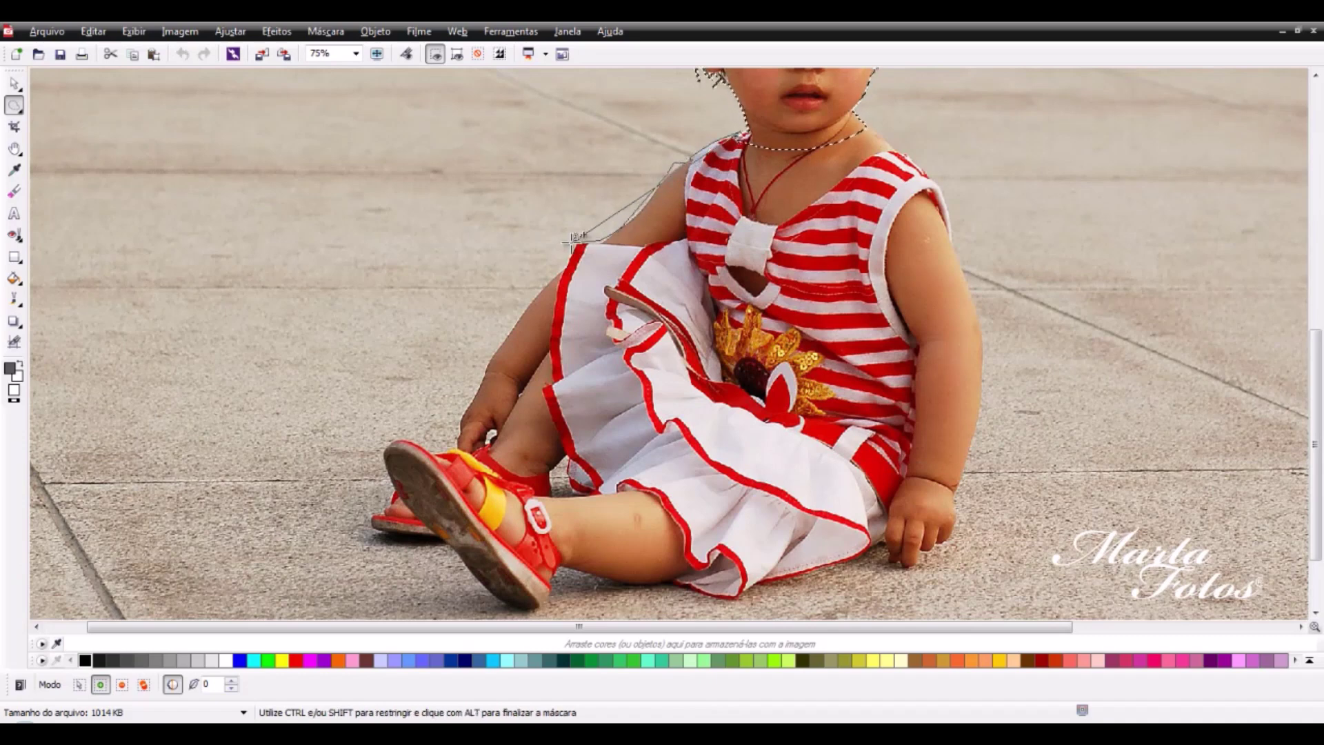
left_click(526, 307)
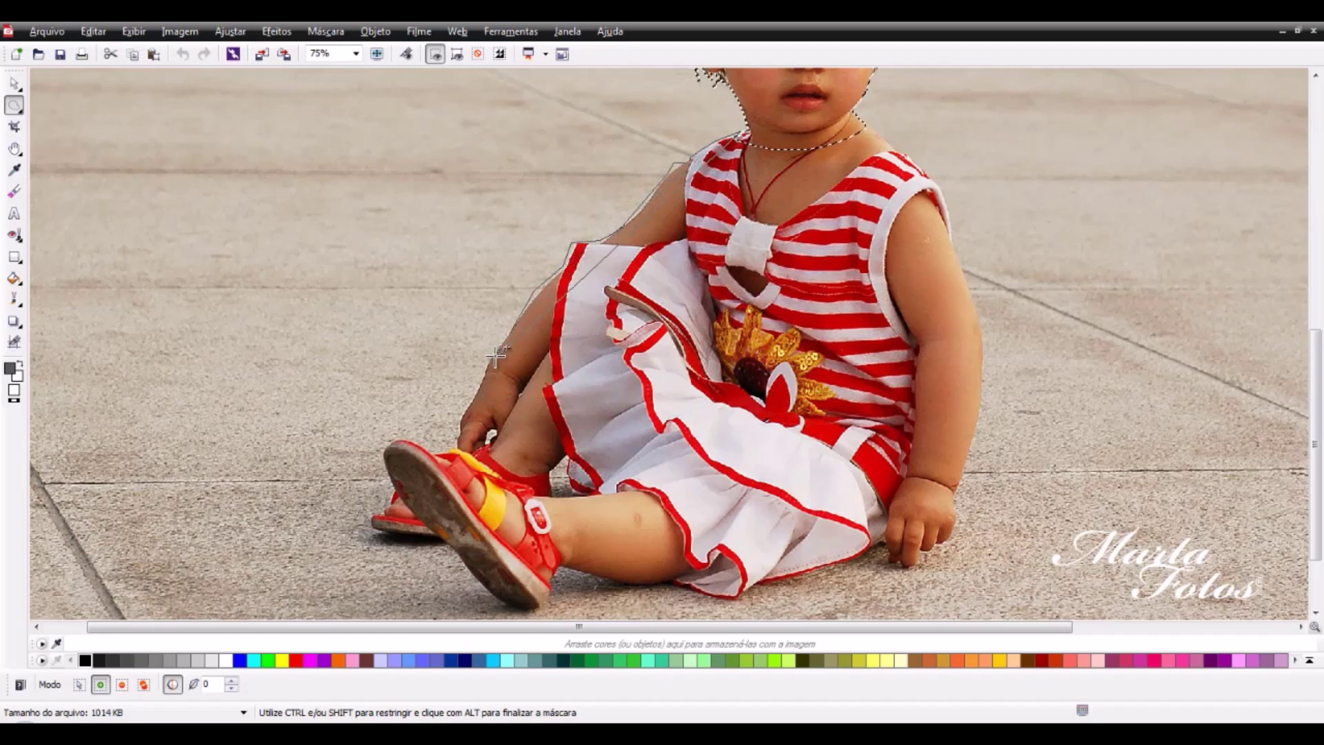
mouse_move(456, 433)
left_mouse_down()
mouse_move(388, 447)
mouse_move(378, 532)
mouse_move(436, 538)
mouse_move(431, 525)
mouse_move(472, 563)
mouse_move(451, 551)
mouse_move(477, 591)
mouse_move(525, 615)
mouse_move(536, 607)
mouse_move(520, 604)
mouse_move(536, 609)
mouse_move(567, 559)
mouse_move(718, 590)
mouse_move(886, 541)
mouse_move(900, 559)
mouse_move(959, 524)
mouse_move(1000, 279)
mouse_move(983, 362)
mouse_move(1000, 362)
mouse_move(987, 331)
left_mouse_up()
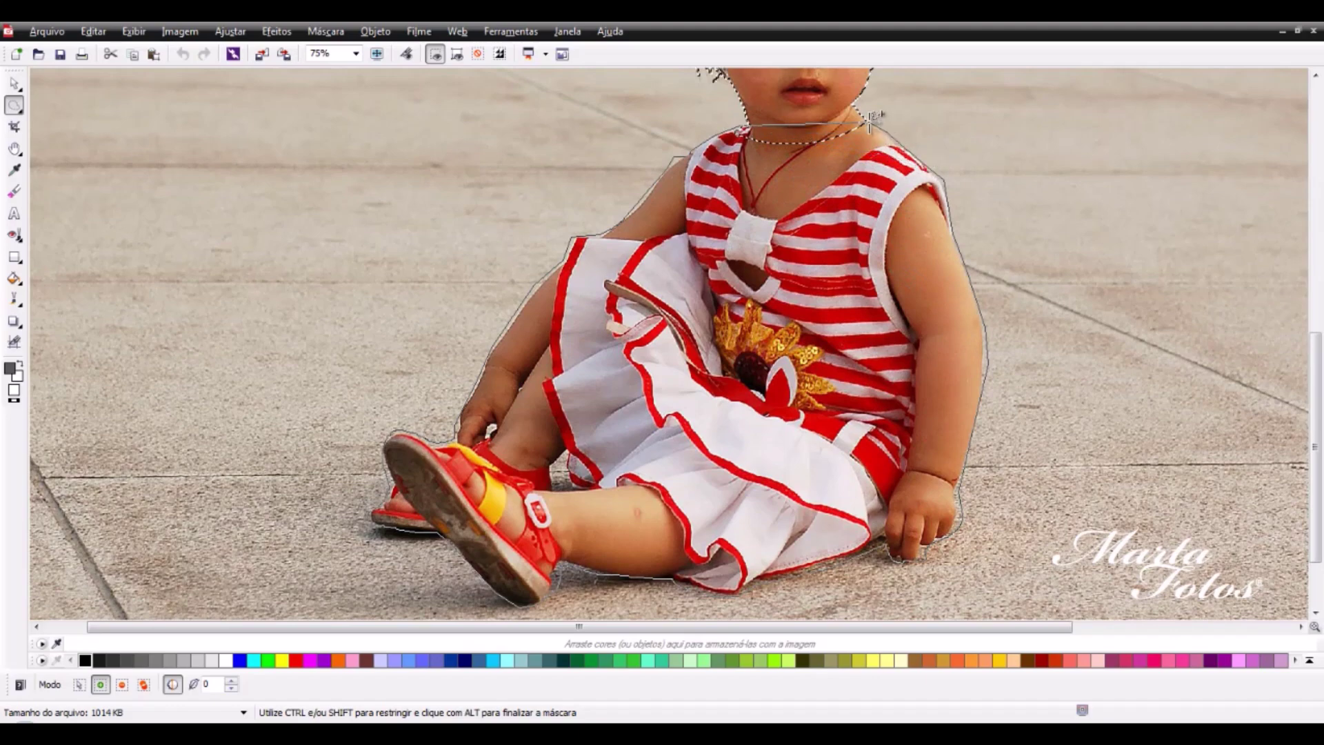
left_click(802, 131)
scroll(624, 340, "up", 3)
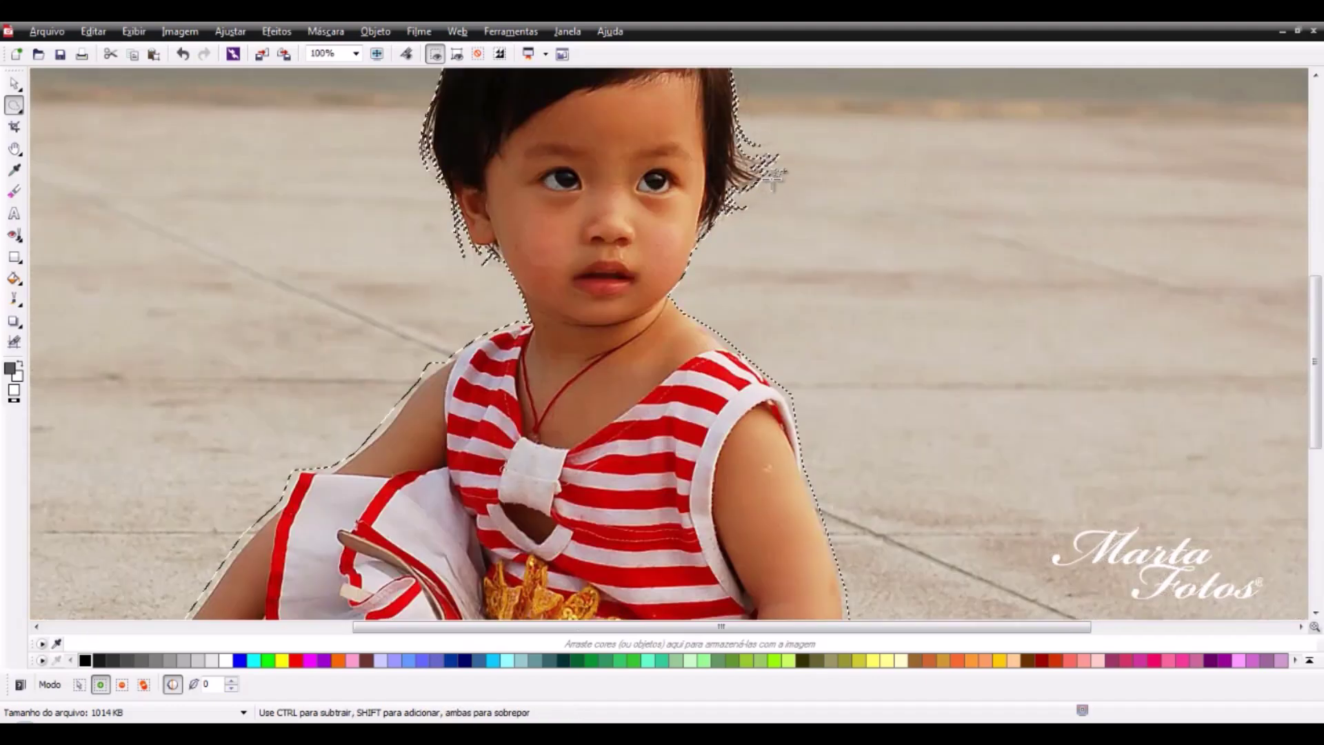
Step: Set up a subtractive mask brush of size 35, try trimming the excess beside the child's right arm, and undo the stroke
scroll(625, 339, "down", 3)
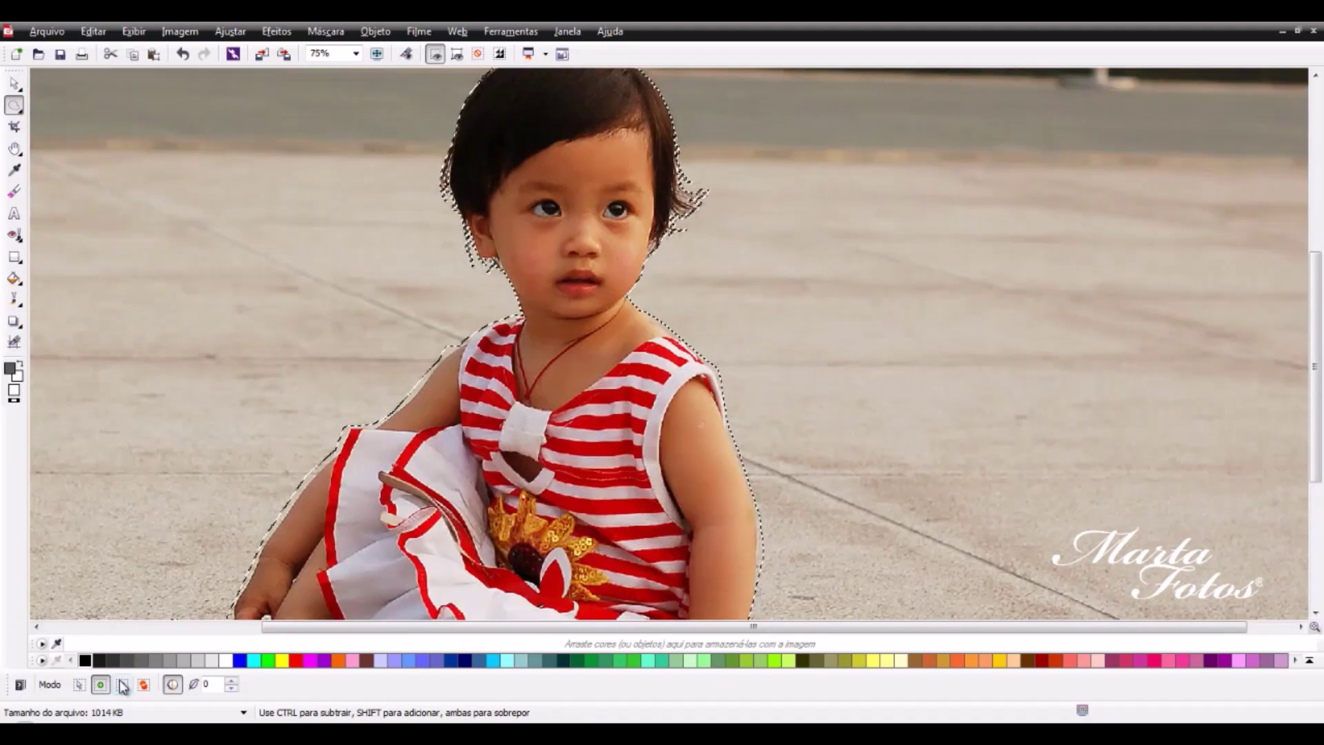
scroll(428, 396, "up", 1)
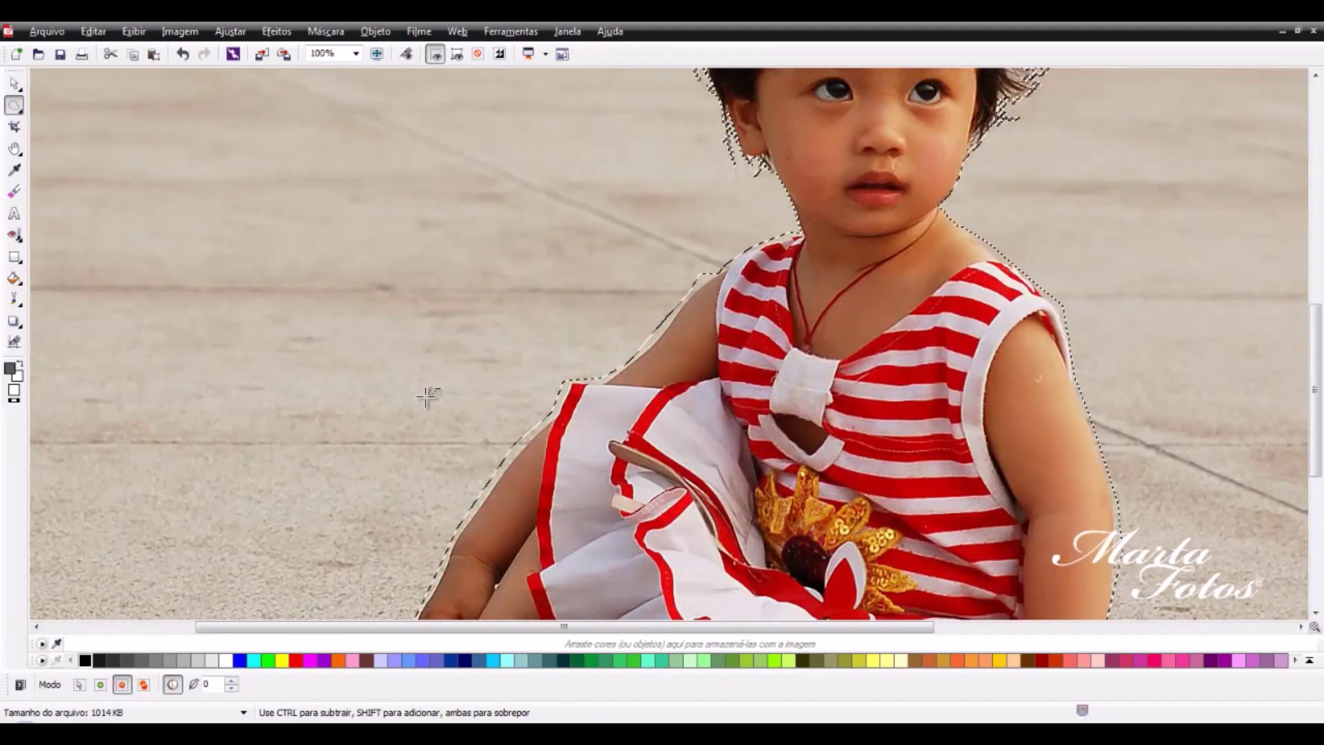
left_click(23, 112)
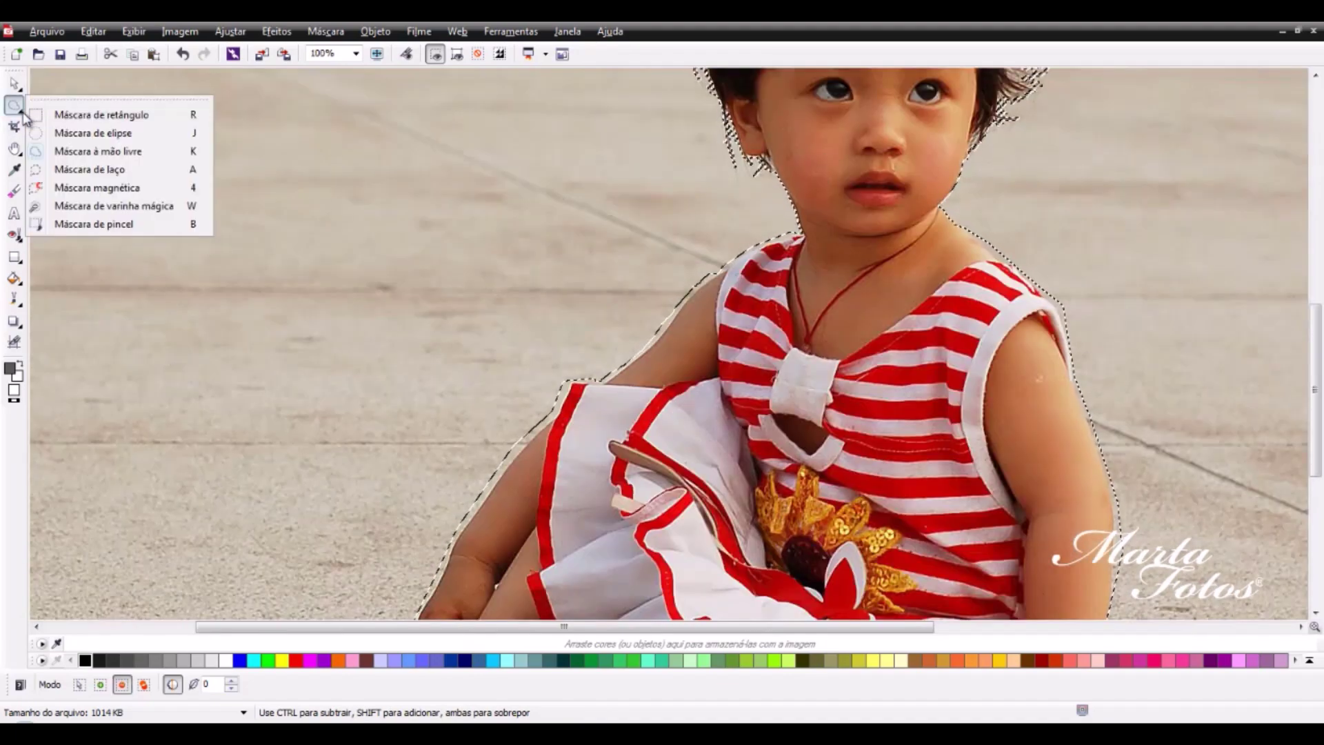
left_click(84, 223)
left_click_drag(361, 685, 365, 701)
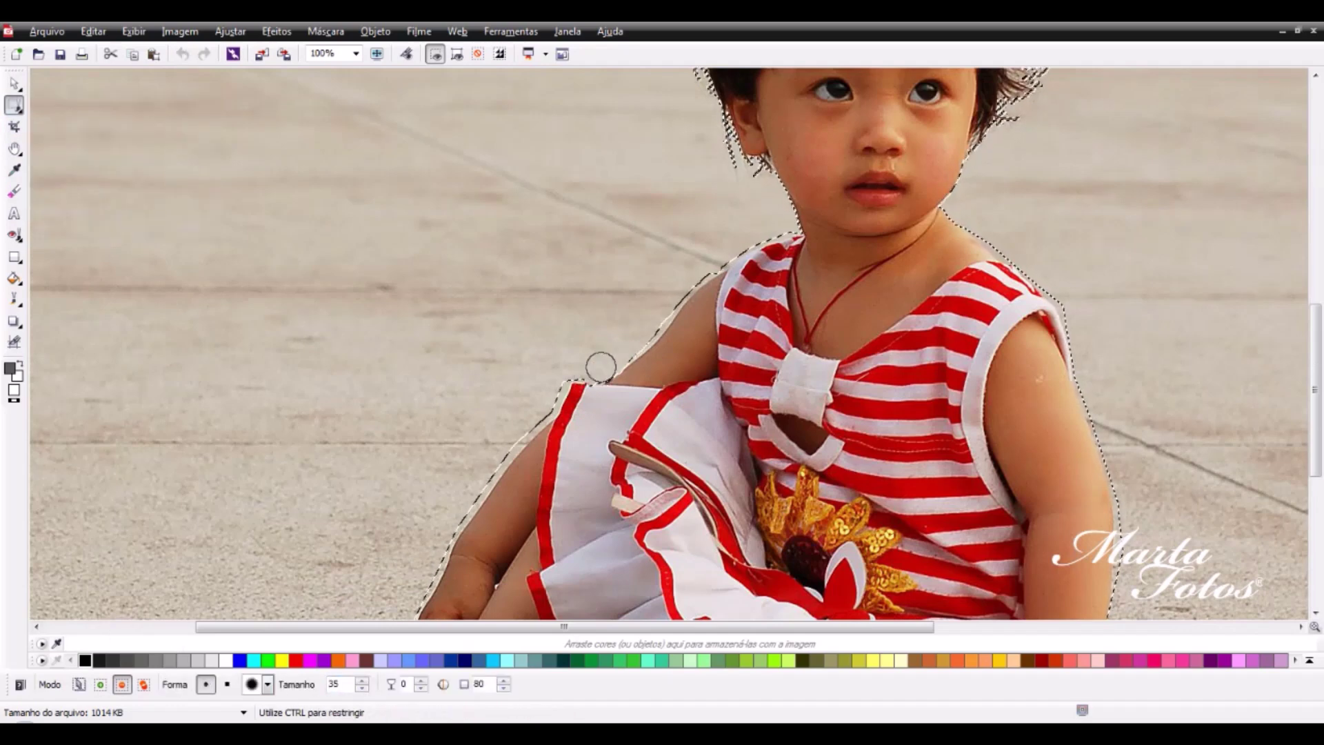
left_click_drag(647, 333, 638, 343)
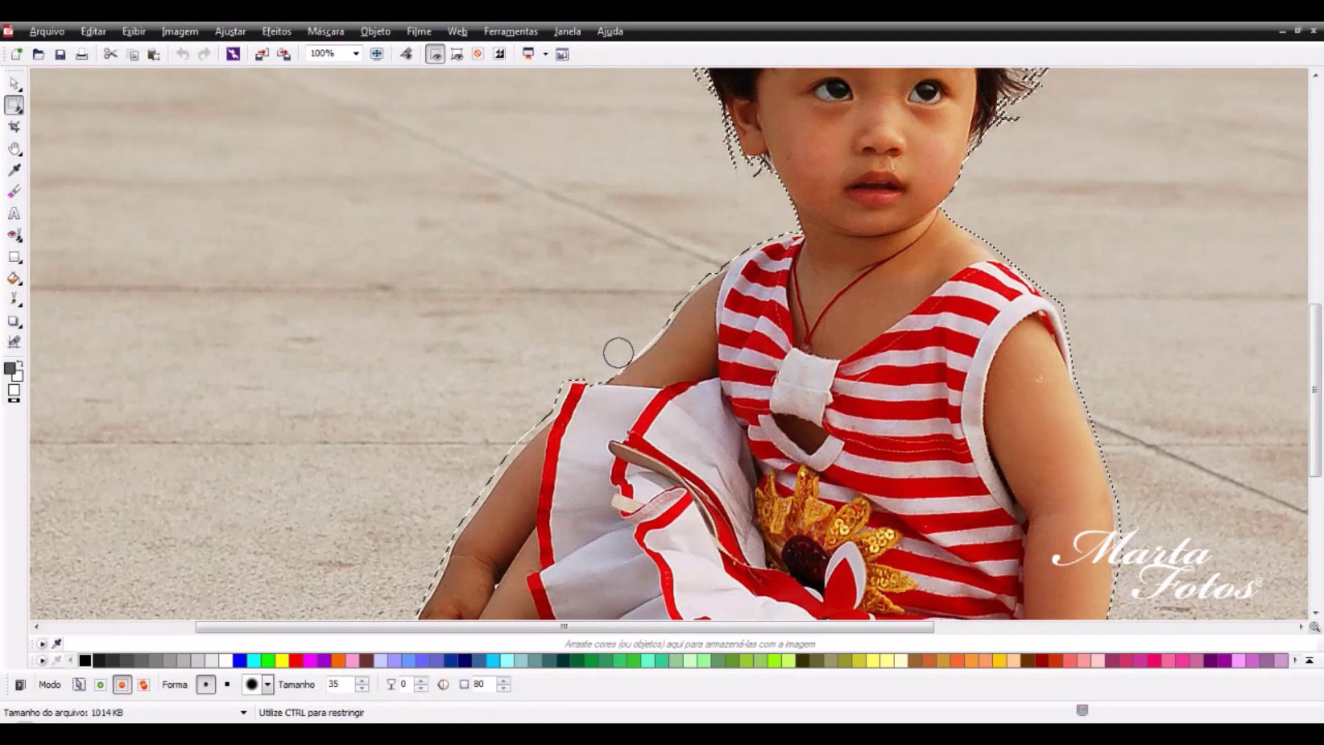
left_click_drag(747, 232, 749, 231)
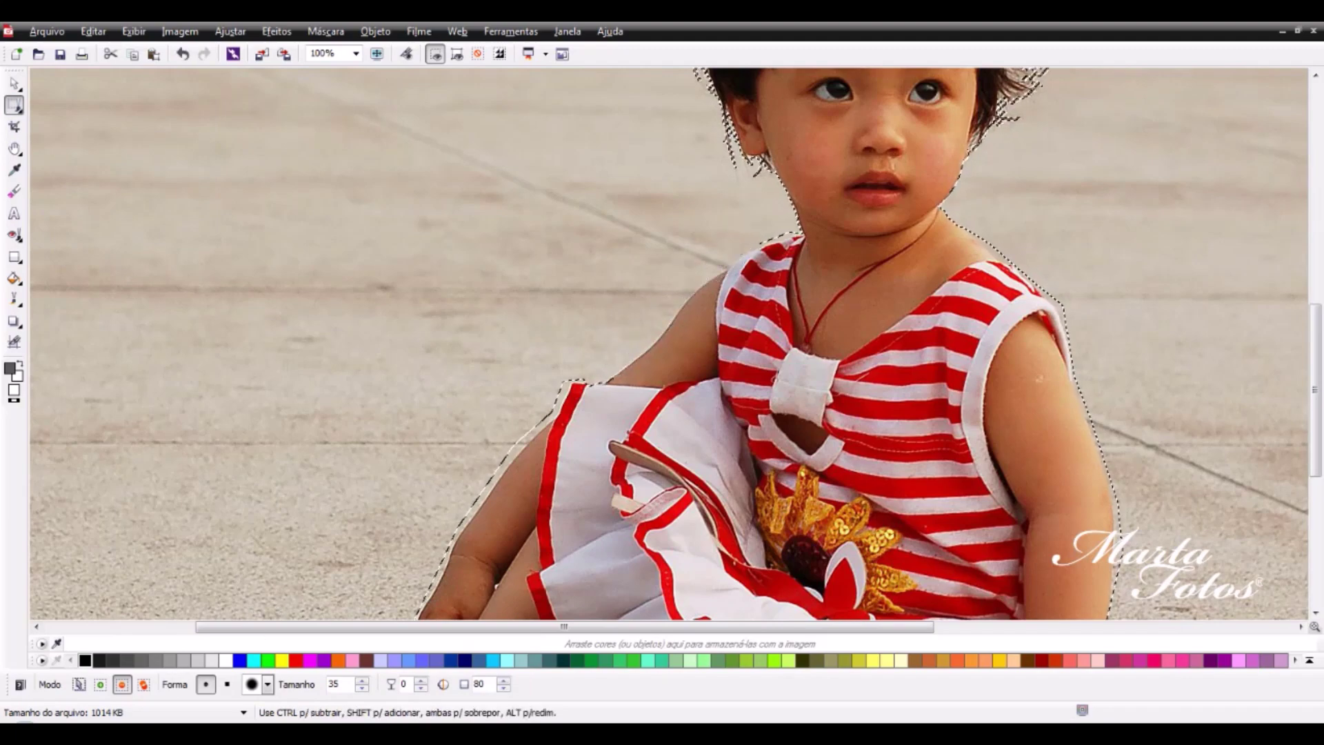
left_click(184, 55)
Step: Brush away the excess mask along the child's right upper arm and undo the last stroke
scroll(821, 271, "up", 1)
left_click_drag(445, 336, 393, 354)
mouse_move(349, 429)
left_mouse_down()
mouse_move(321, 476)
mouse_move(375, 377)
mouse_move(342, 441)
left_mouse_up()
left_click_drag(341, 445, 352, 424)
left_click_drag(355, 417, 355, 414)
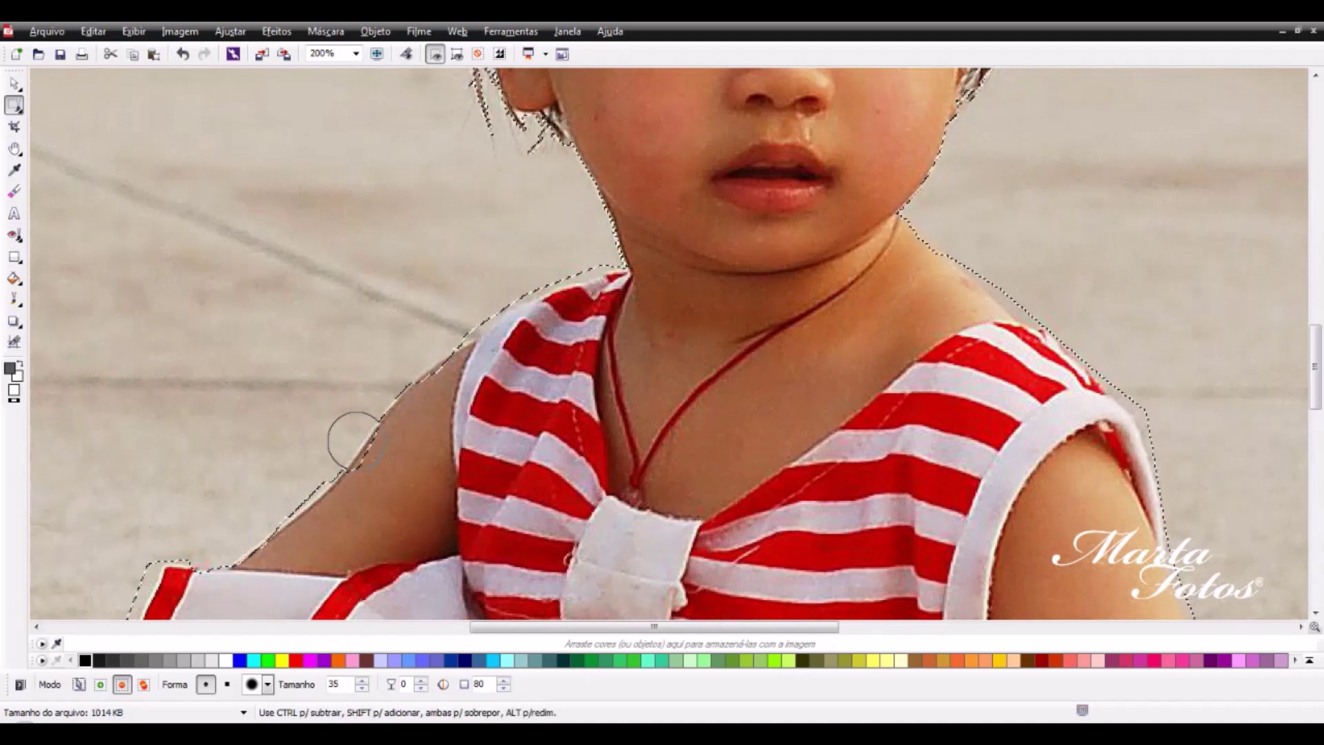
left_click(184, 55)
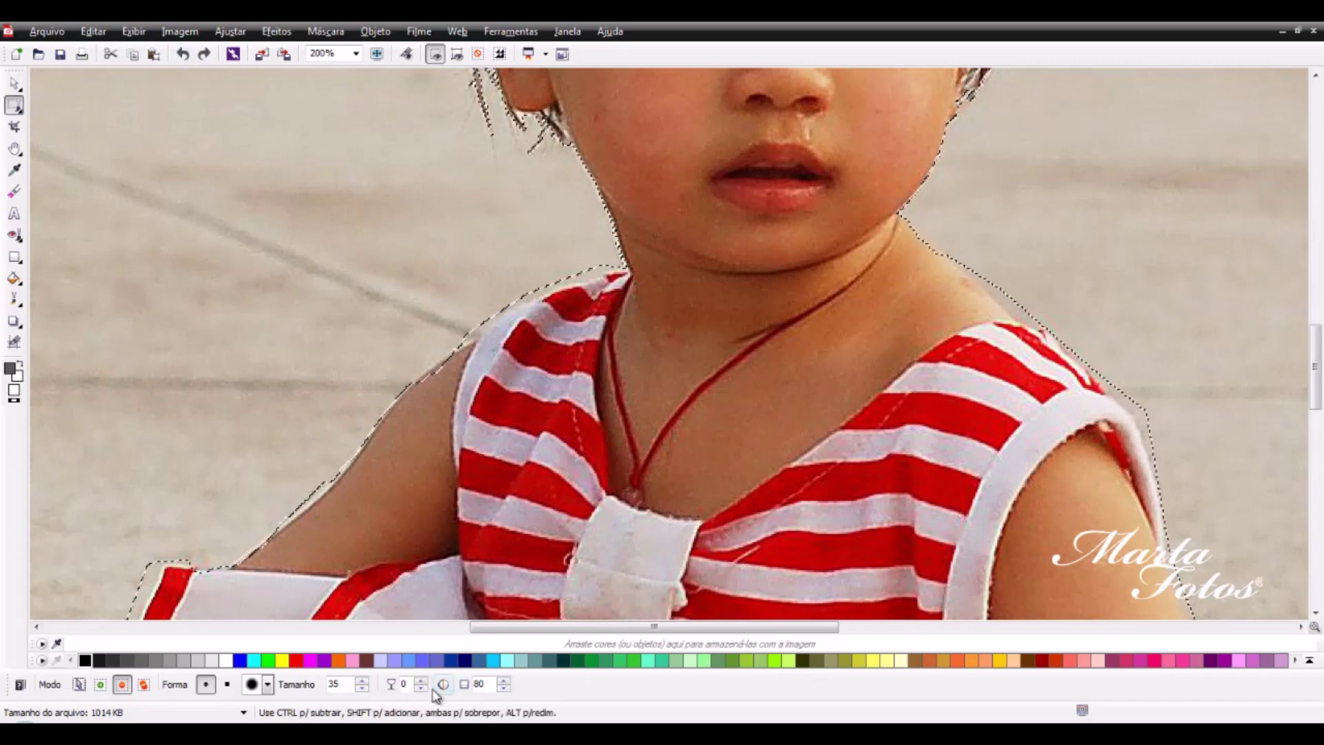
Step: Set the mask brush's soft edge to 25 and trim the mask along the child's right arm and striped shoulder
left_click_drag(320, 483, 235, 544)
left_click_drag(425, 684, 422, 690)
left_click_drag(473, 305, 491, 291)
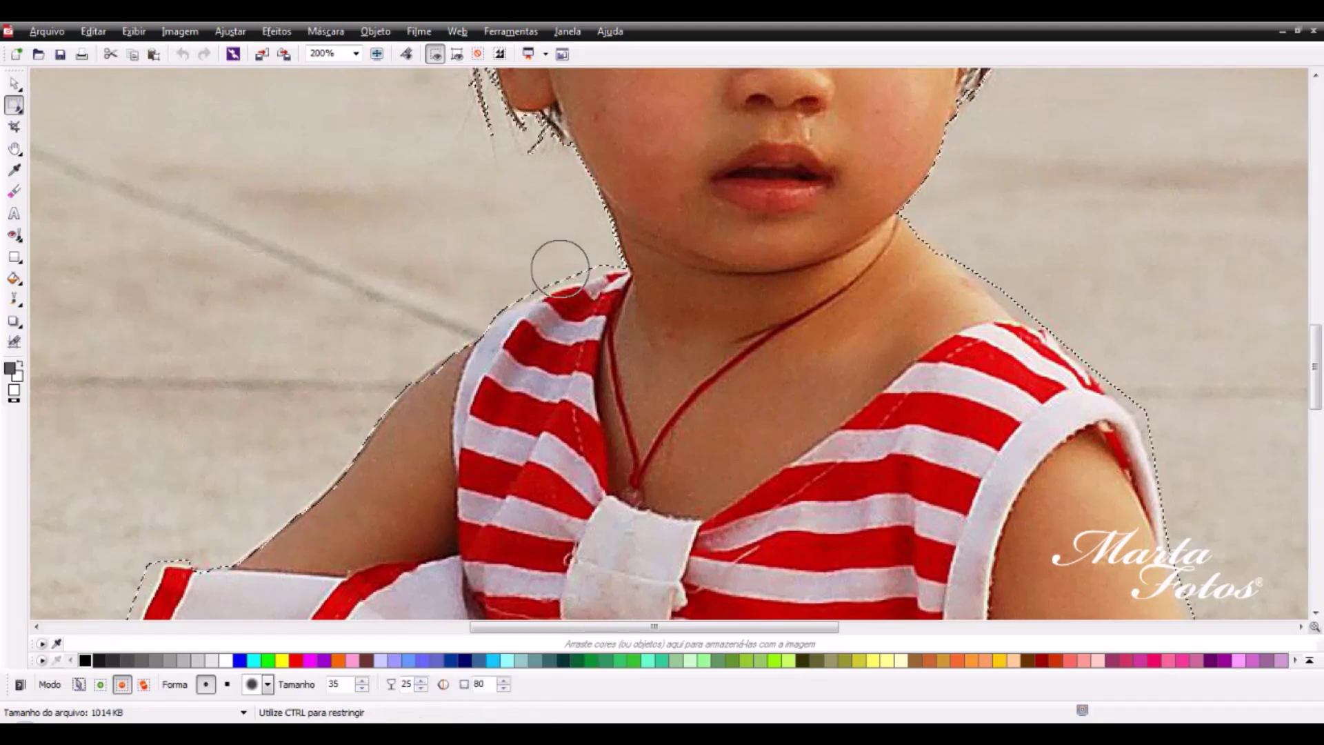
left_click_drag(607, 260, 528, 269)
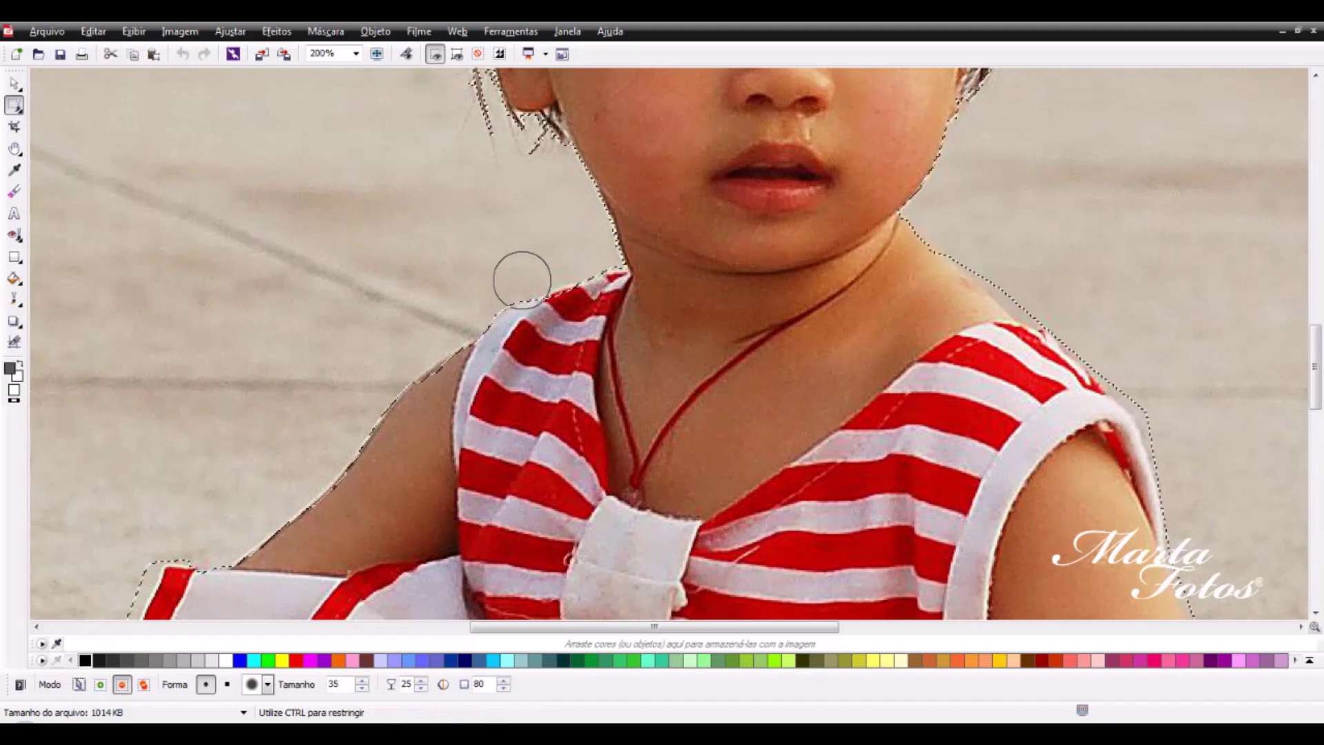
mouse_move(444, 349)
left_mouse_down()
mouse_move(449, 379)
mouse_move(458, 364)
mouse_move(419, 354)
mouse_move(446, 328)
mouse_move(409, 365)
mouse_move(442, 330)
left_mouse_up()
Step: Trim the mask along the child's left shoulder and sleeve edge, and switch the brush to additive mode
mouse_move(1023, 282)
left_mouse_down()
mouse_move(994, 255)
mouse_move(1077, 346)
left_mouse_up()
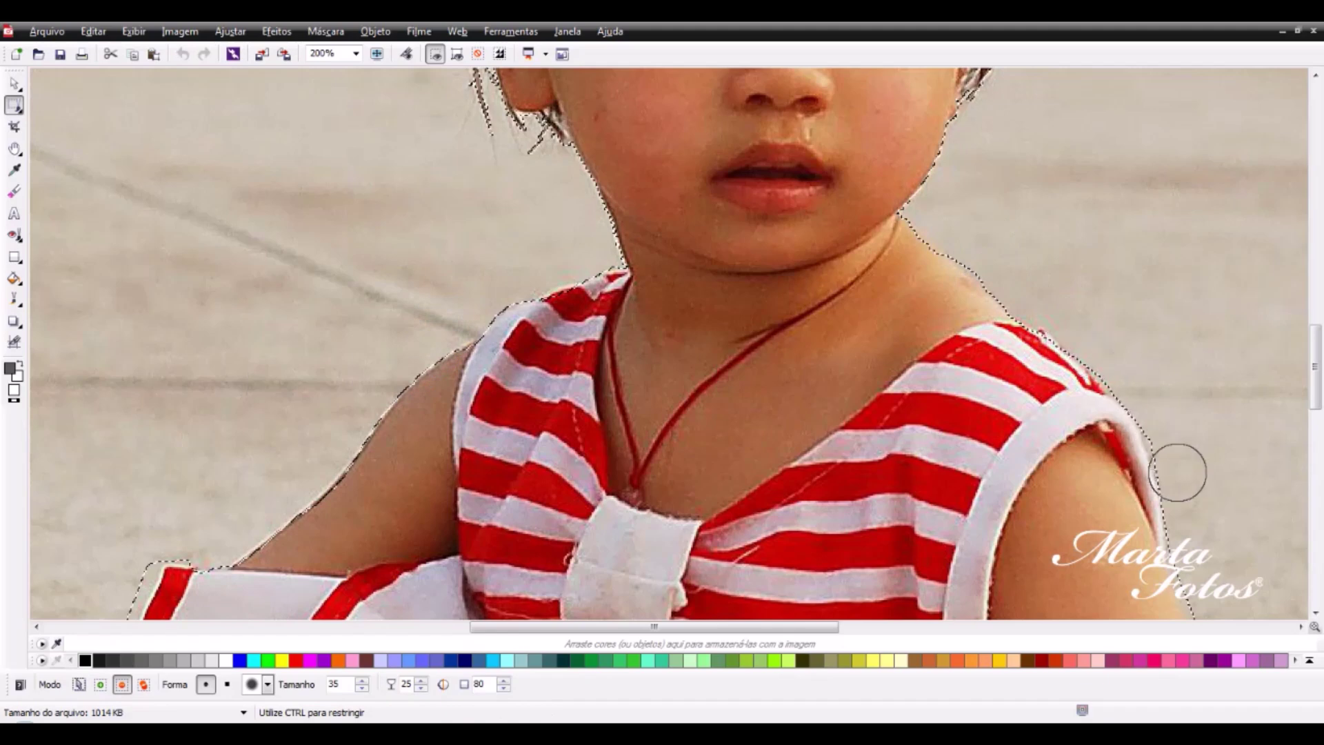
left_click_drag(1165, 442, 1164, 442)
left_click(100, 684)
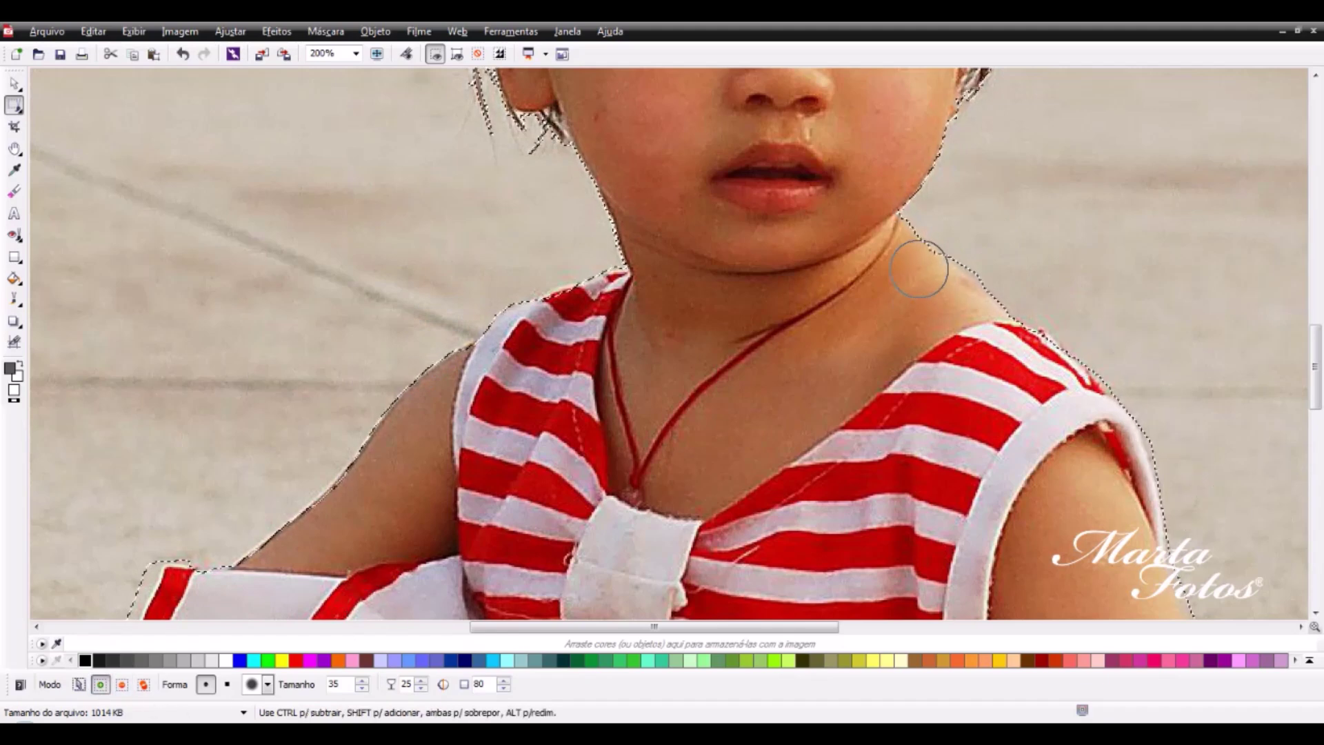
Step: Switch the mask brush to subtractive mode, reduce it to size 26, and trim more excess mask along the child's outline
left_click(122, 684)
scroll(824, 470, "down", 1)
scroll(250, 469, "up", 1)
mouse_move(865, 193)
left_mouse_down()
mouse_move(834, 146)
mouse_move(817, 183)
mouse_move(854, 165)
mouse_move(877, 175)
mouse_move(805, 175)
mouse_move(792, 273)
mouse_move(809, 209)
mouse_move(783, 266)
mouse_move(806, 245)
mouse_move(702, 340)
mouse_move(680, 393)
mouse_move(708, 321)
mouse_move(641, 453)
mouse_move(628, 471)
mouse_move(641, 423)
mouse_move(580, 533)
mouse_move(594, 506)
left_mouse_up()
key("F3")
scroll(653, 378, "up", 1)
left_click_drag(697, 257, 645, 386)
mouse_move(631, 420)
left_mouse_down()
mouse_move(614, 483)
mouse_move(617, 422)
mouse_move(610, 508)
mouse_move(612, 473)
mouse_move(581, 506)
mouse_move(550, 504)
mouse_move(567, 503)
mouse_move(506, 474)
mouse_move(523, 444)
mouse_move(467, 484)
mouse_move(504, 441)
left_mouse_up()
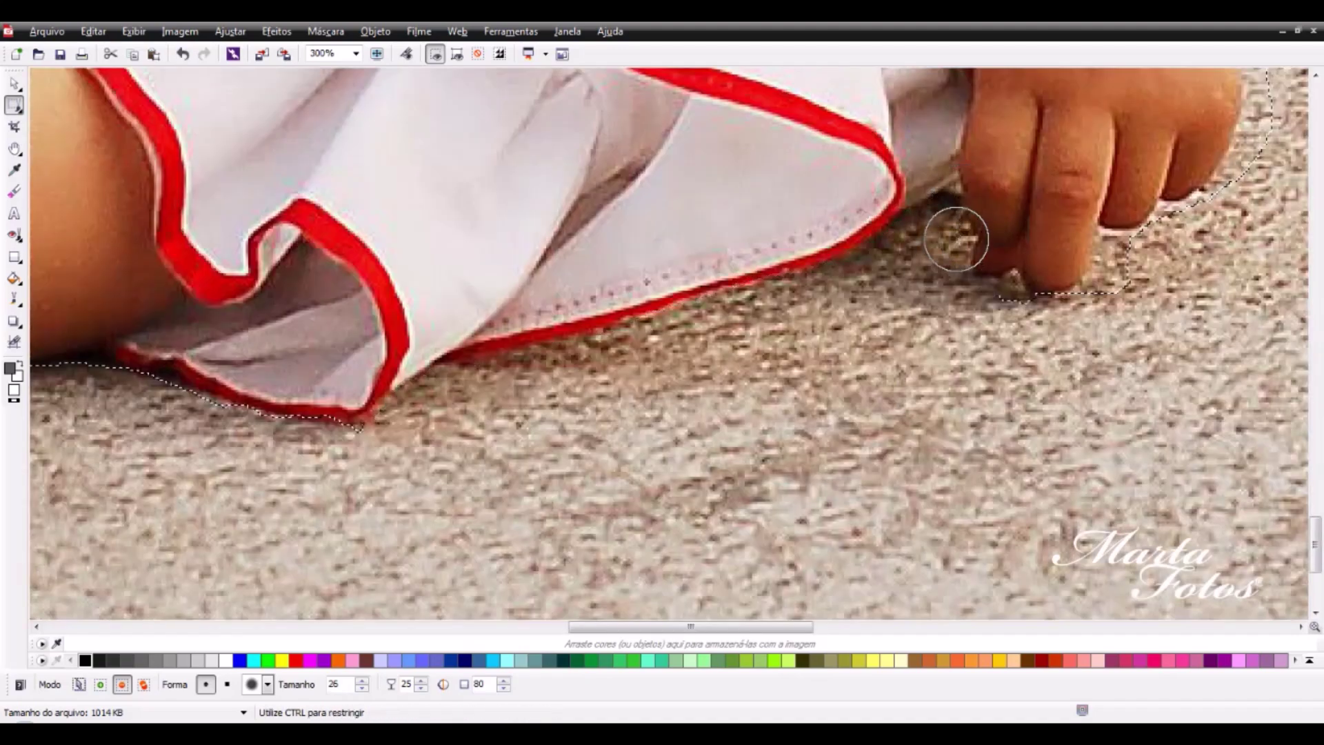
Step: Trim the mask beneath the dress hem and around the fingers of the child's hand resting on the ground
mouse_move(952, 237)
left_mouse_down()
mouse_move(945, 271)
mouse_move(1006, 273)
mouse_move(998, 313)
mouse_move(1021, 267)
mouse_move(1023, 293)
mouse_move(1065, 303)
mouse_move(1120, 259)
mouse_move(1134, 301)
mouse_move(1123, 224)
mouse_move(1124, 278)
mouse_move(1122, 239)
mouse_move(1103, 277)
mouse_move(1114, 252)
mouse_move(1160, 236)
mouse_move(1175, 211)
mouse_move(1178, 225)
mouse_move(1178, 192)
left_mouse_up()
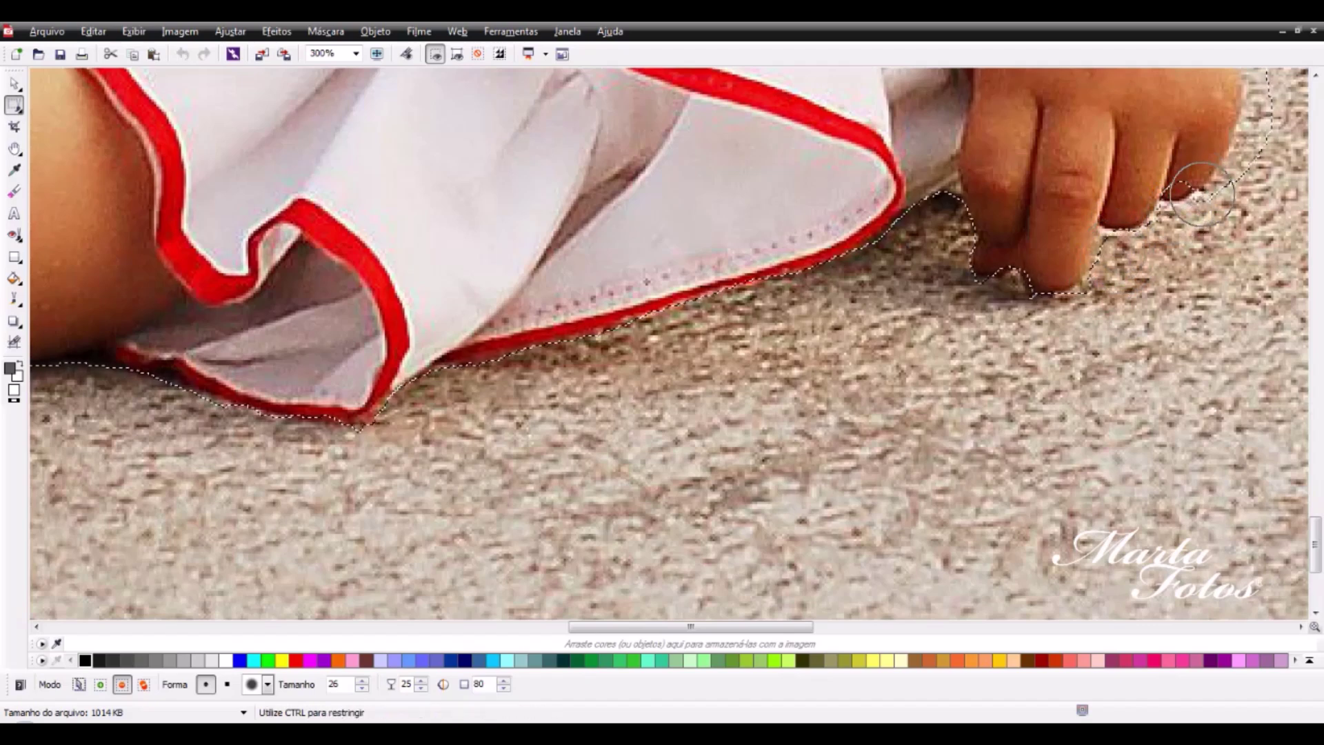
left_click_drag(1247, 149, 1251, 153)
left_click_drag(1228, 182, 1173, 222)
left_click_drag(1116, 266, 1065, 310)
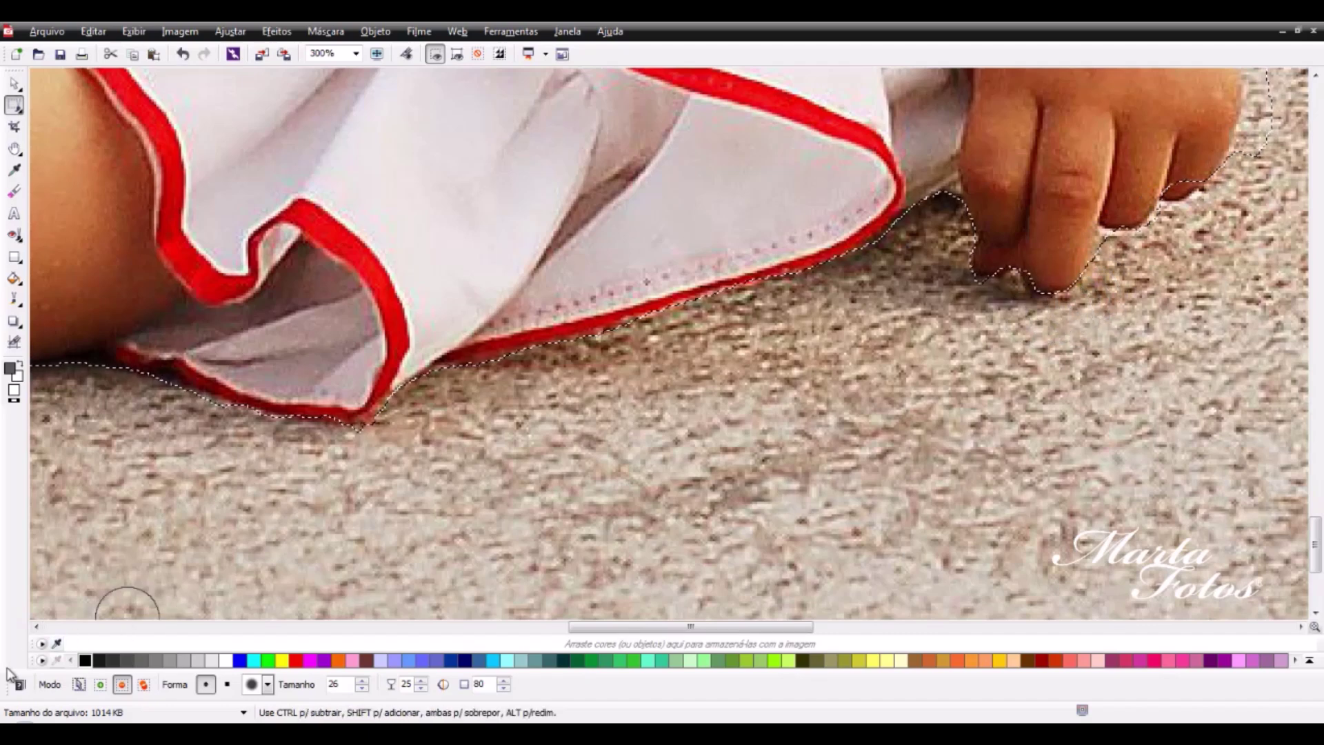
Step: Try adding mask back at the hand's outer fingers with the additive brush, undo it, and return to subtractive mode
left_click(100, 684)
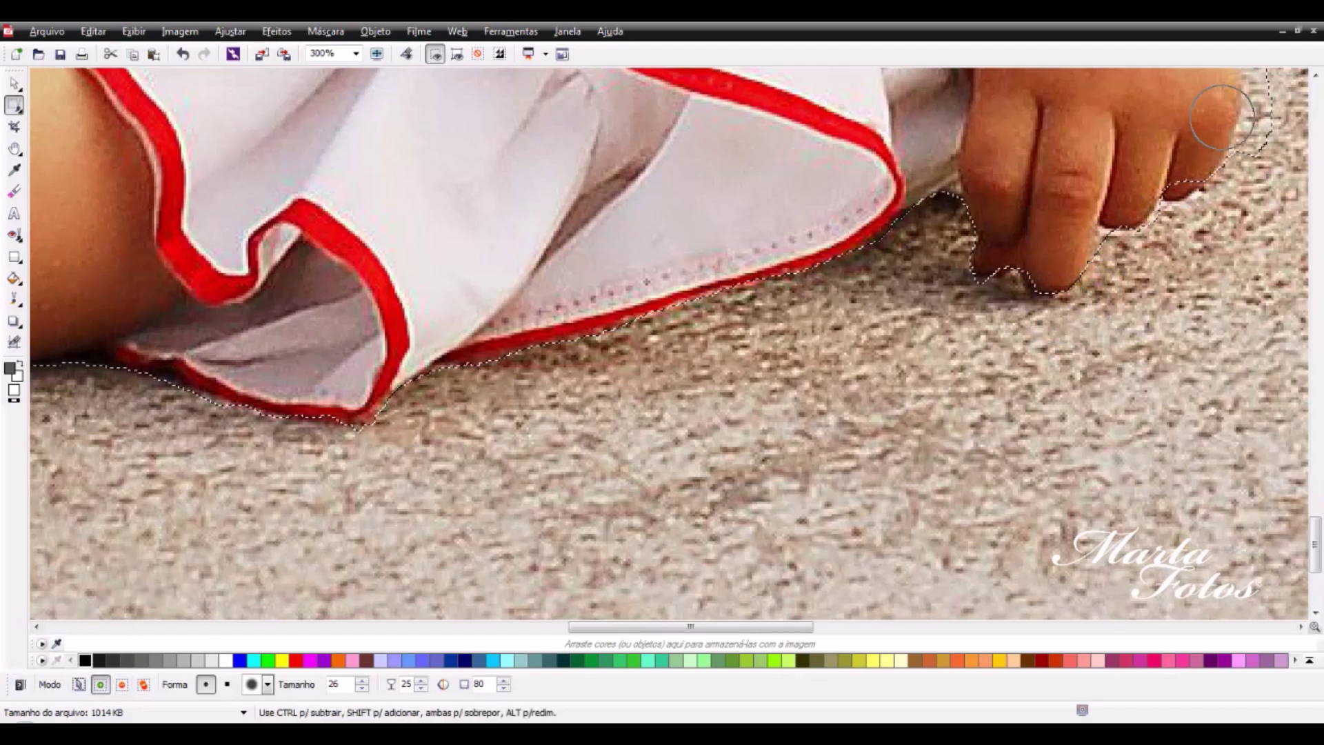
left_click(1178, 169)
key("ctrl+z")
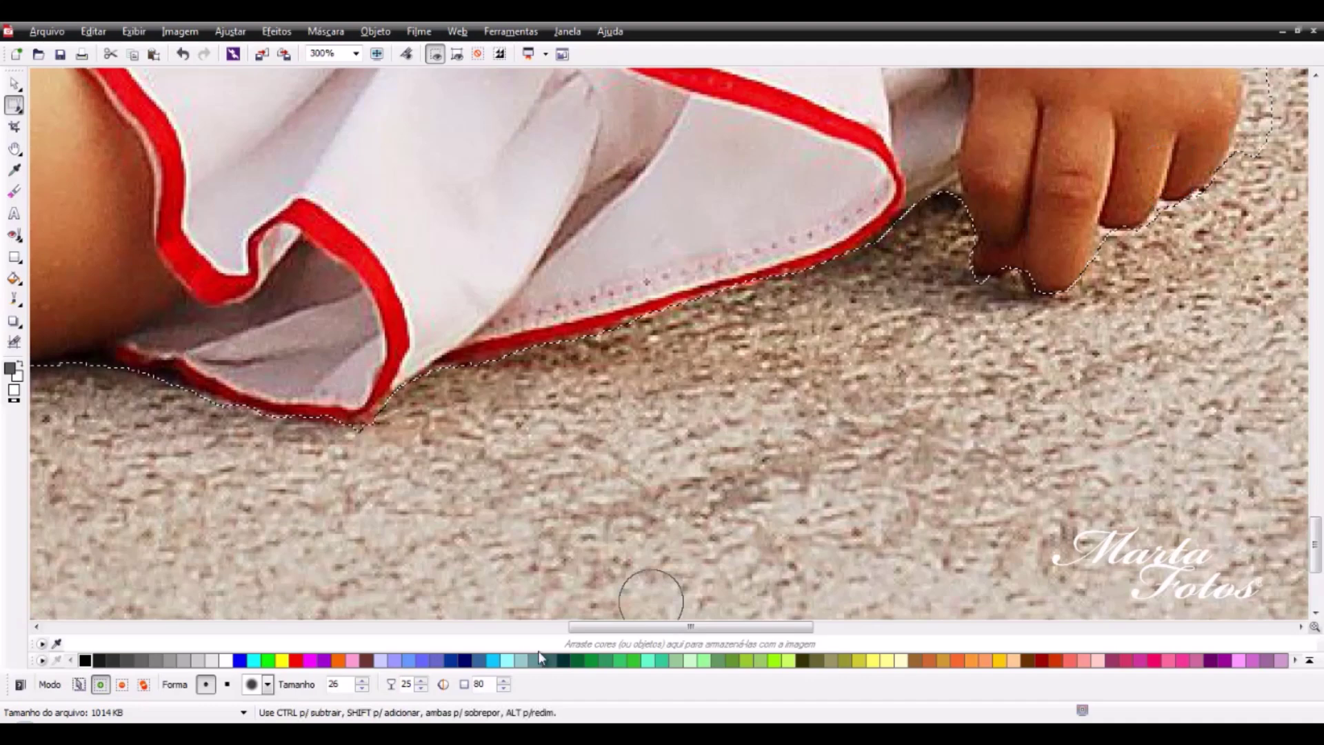
left_click(123, 685)
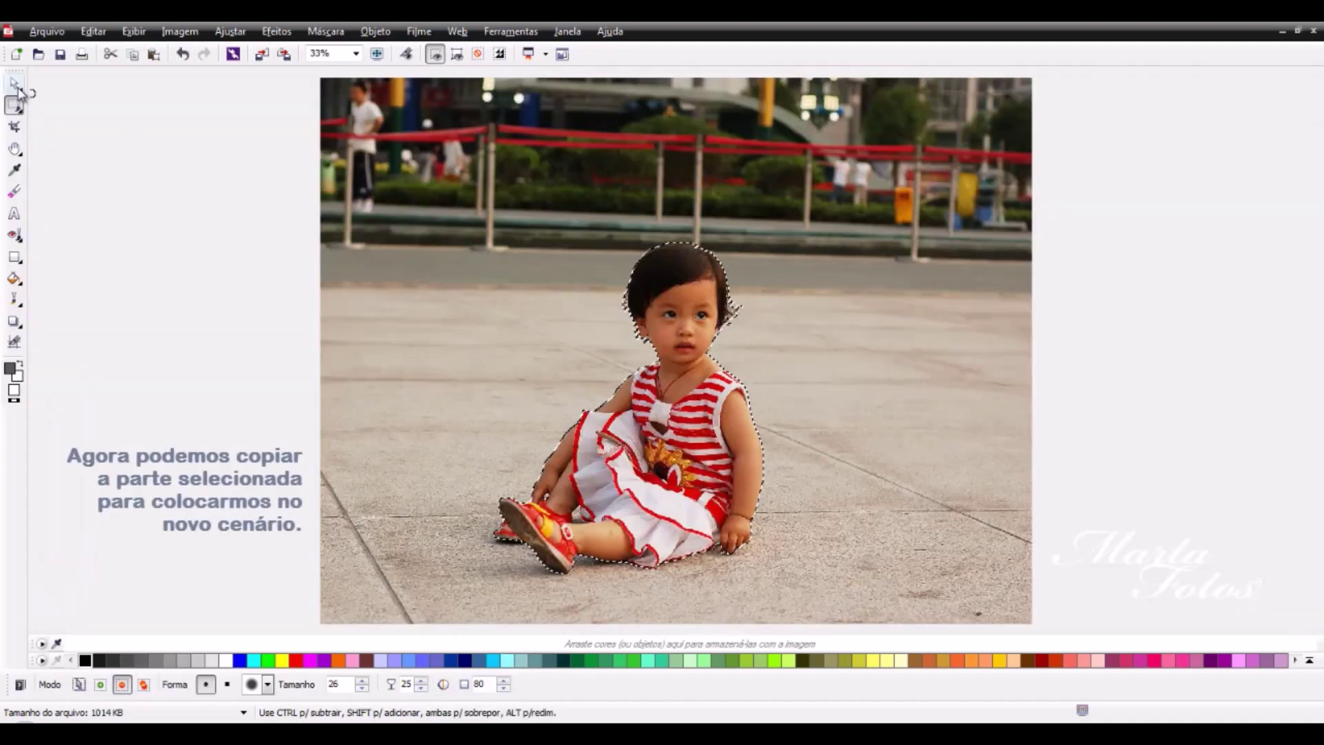
Step: Copy the masked child and paste it into the bedroom image MartaFotos-19.cpt
left_click(14, 84)
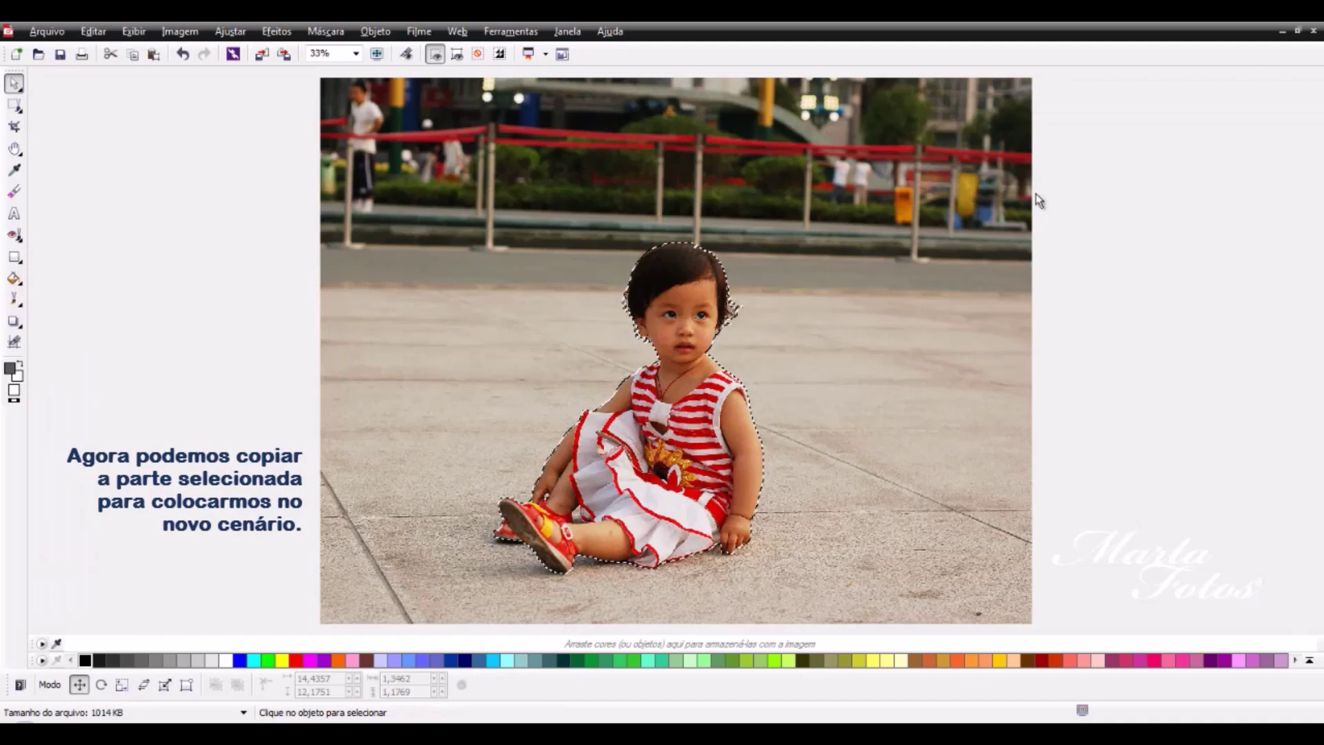
left_click(1282, 32)
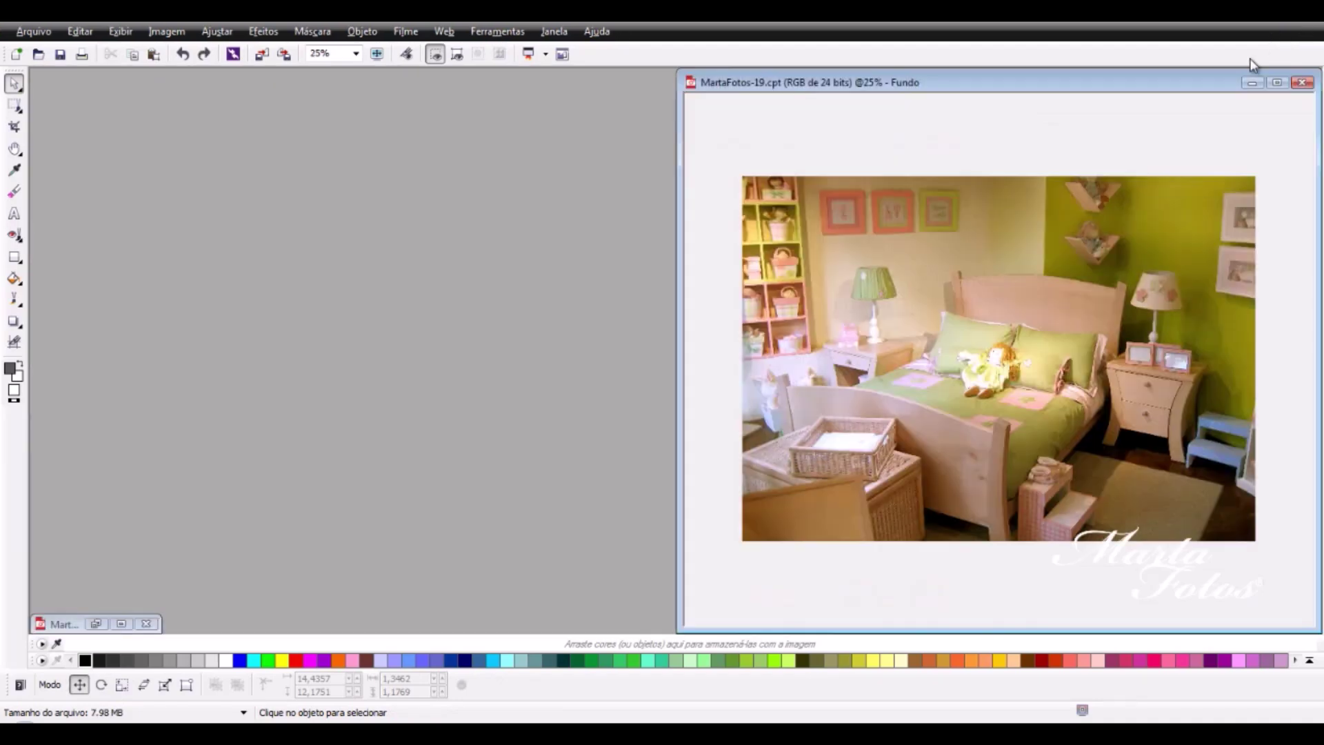
left_click(1276, 83)
scroll(862, 357, "up", 1)
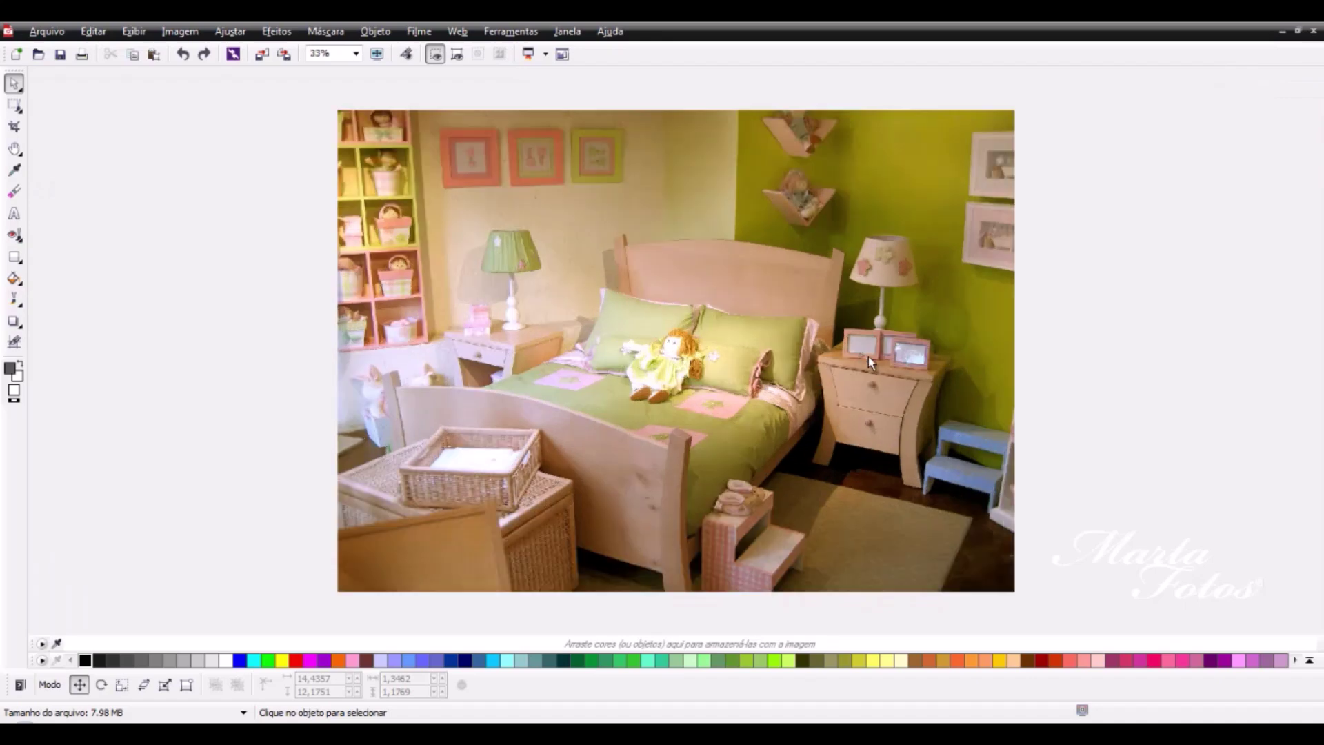
key("ctrl+v")
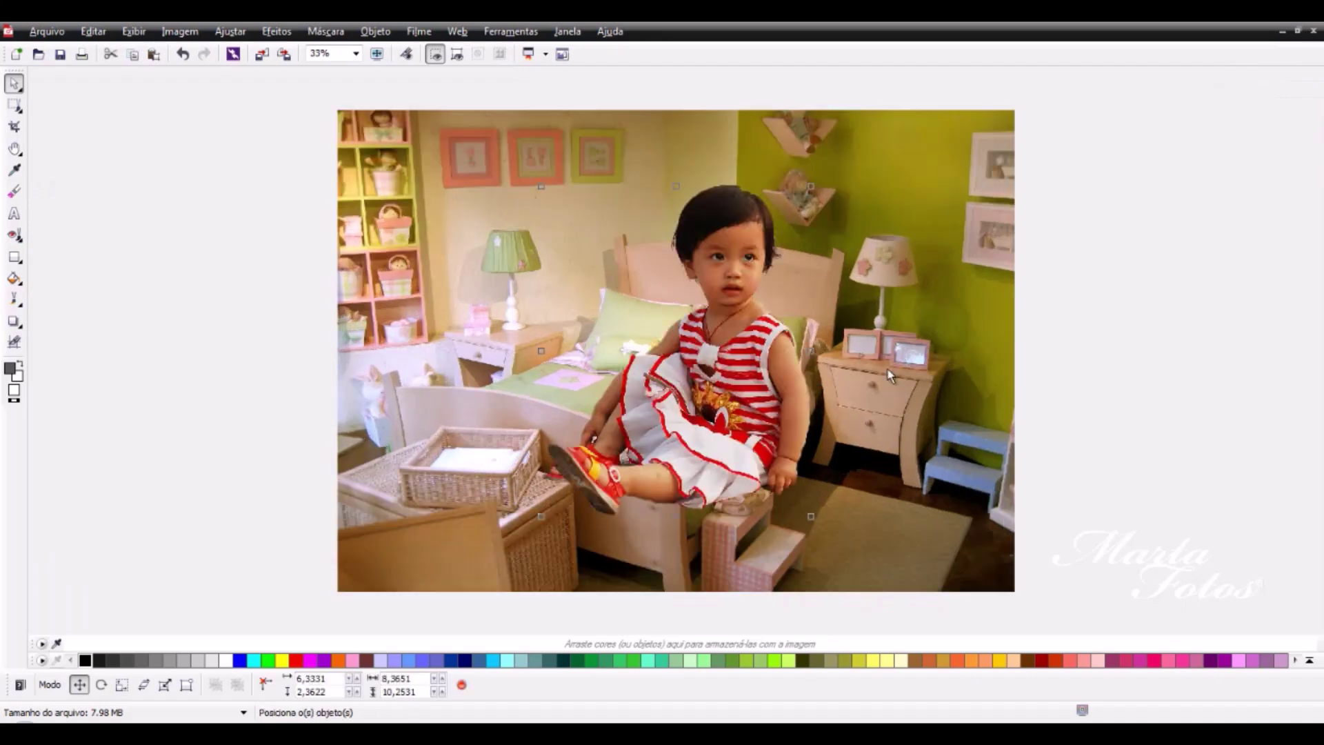
Step: Scale the pasted child down to about 3.35 by 4.11 and place it sitting on the bed beside the doll
left_click_drag(811, 186, 697, 325)
left_click_drag(643, 455, 736, 410)
left_click_drag(788, 280, 750, 362)
left_click_drag(711, 419, 718, 383)
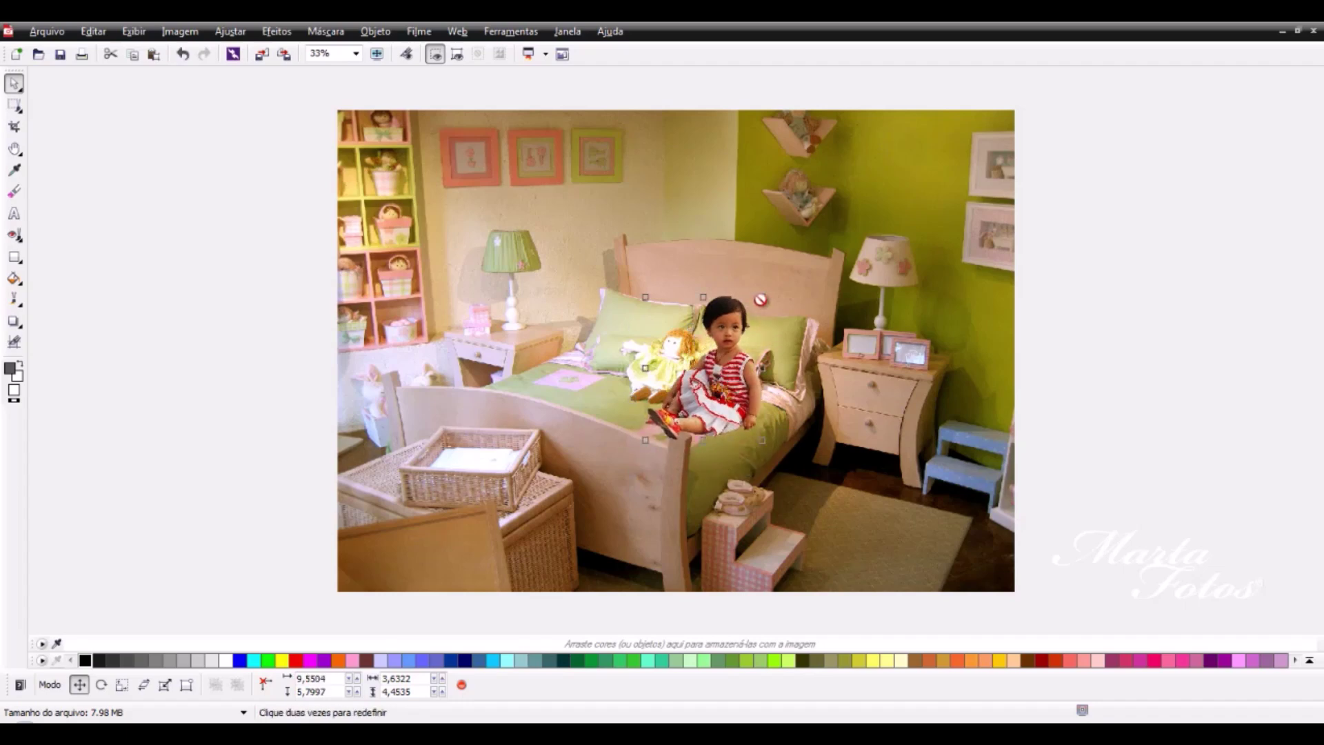
left_click_drag(761, 298, 756, 309)
right_click(742, 351)
left_click(765, 358)
left_click_drag(764, 352, 759, 318)
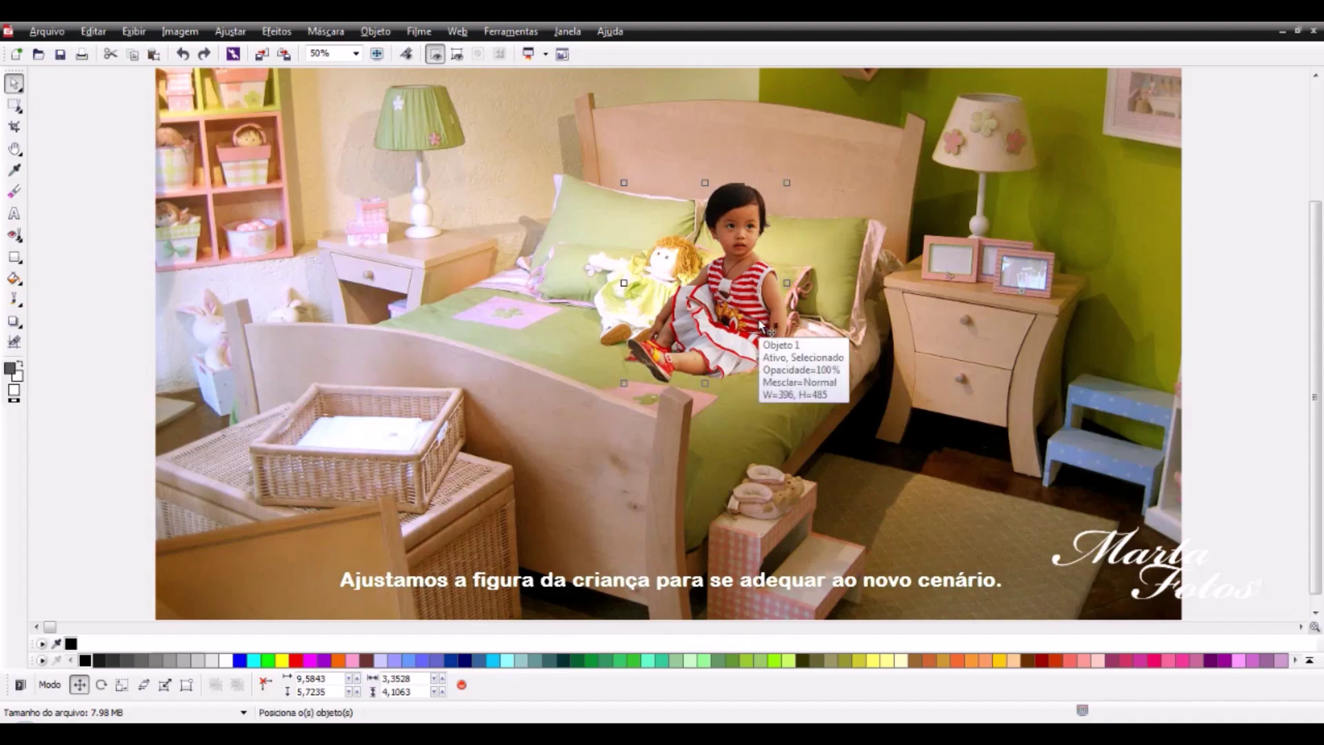
Step: Feather the child object's edges with width 2 and curved (Curvo) limits, comparing the result in the preview
scroll(762, 335, "up", 2)
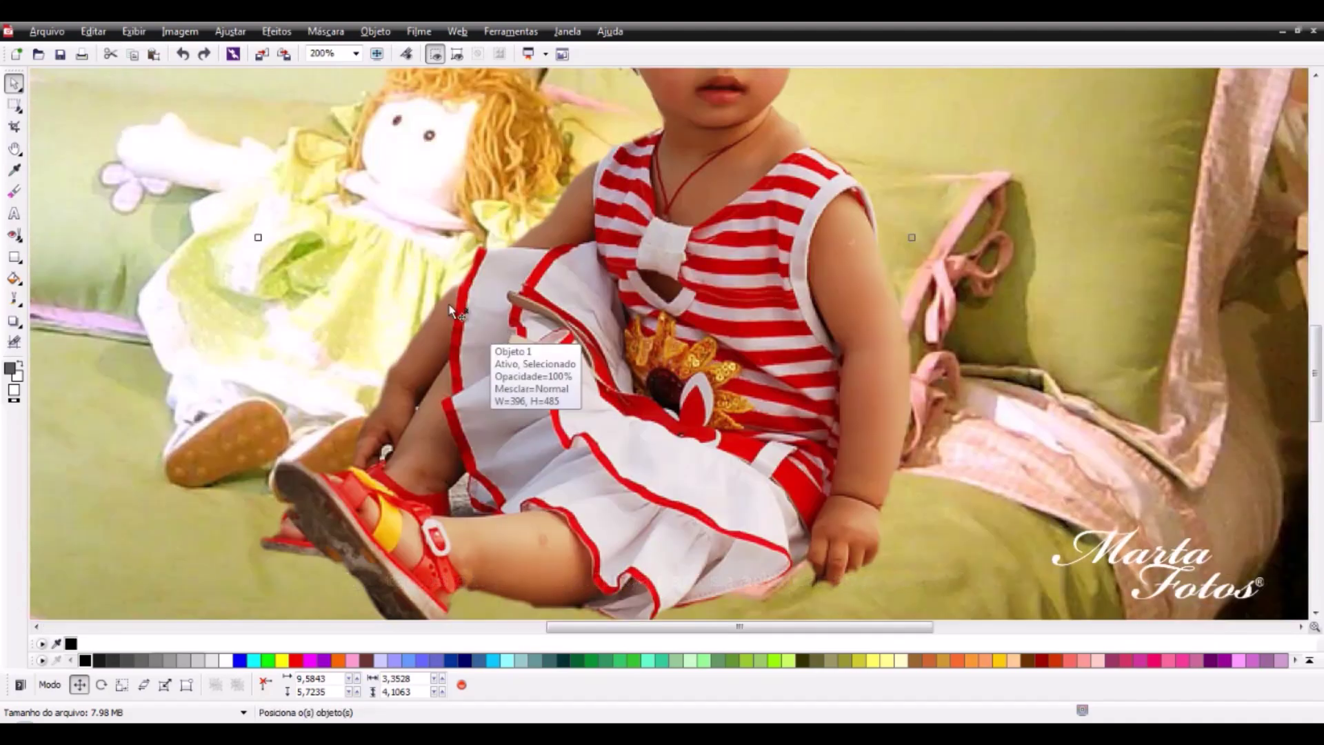
left_click(634, 258)
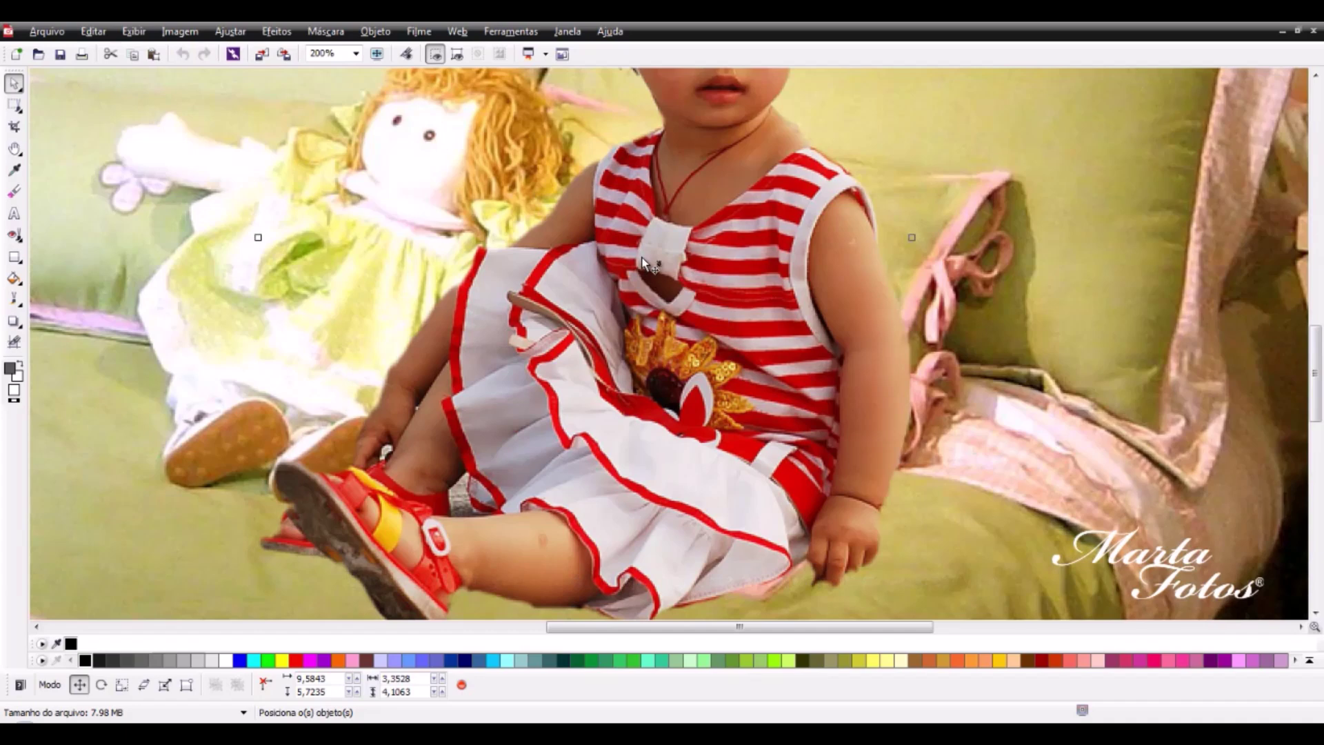
left_click(376, 32)
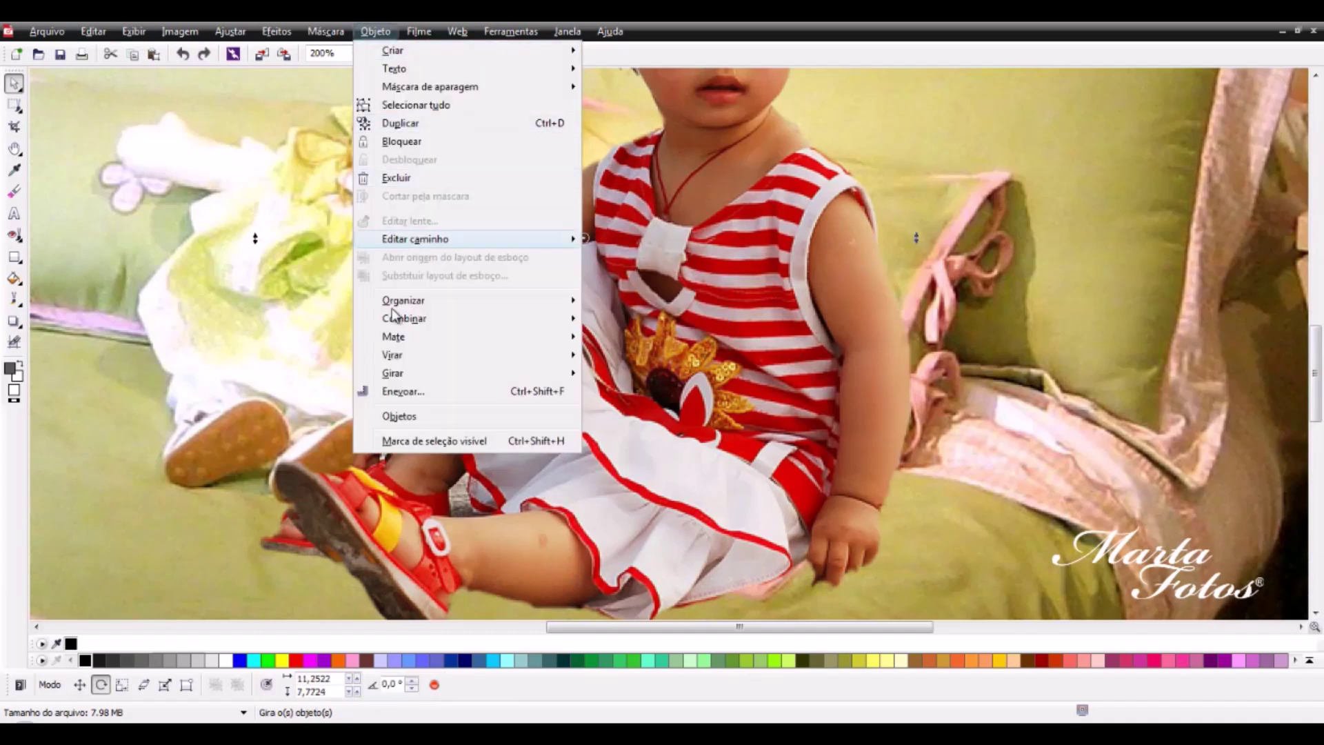
left_click(395, 392)
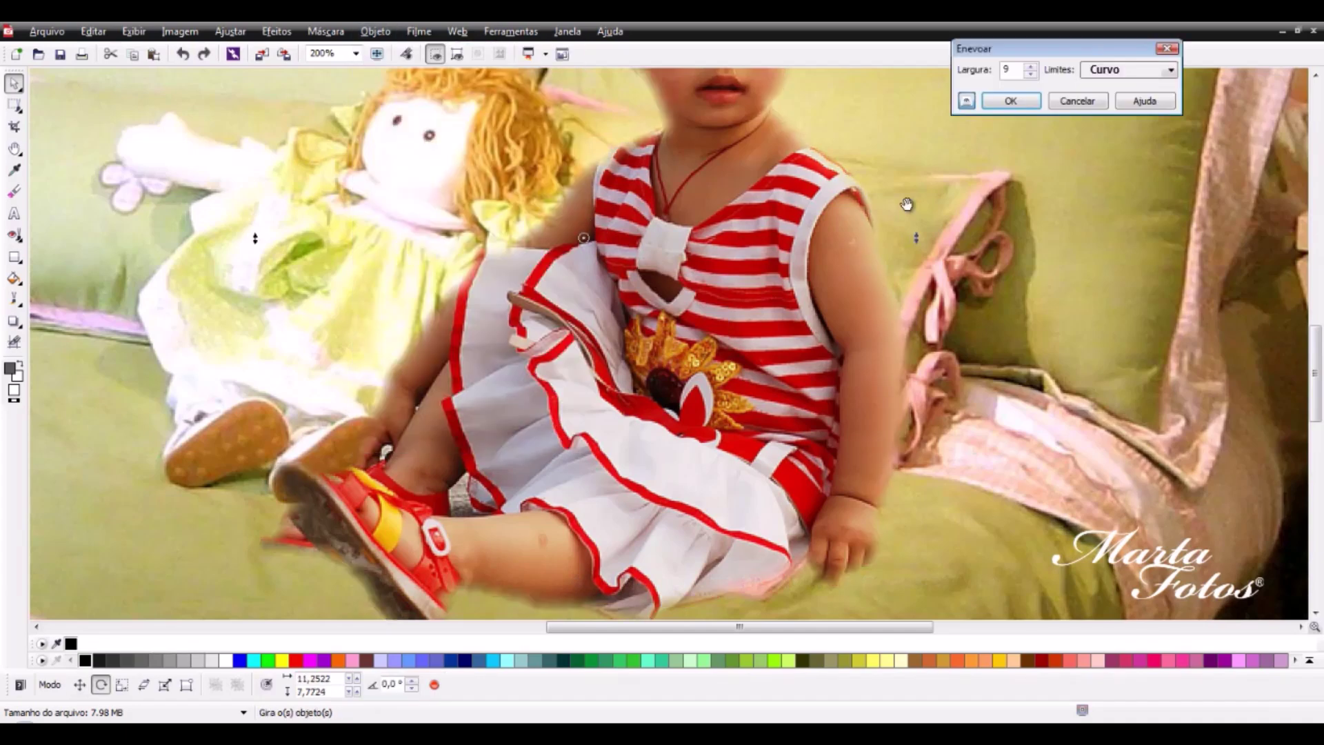
left_click(966, 101)
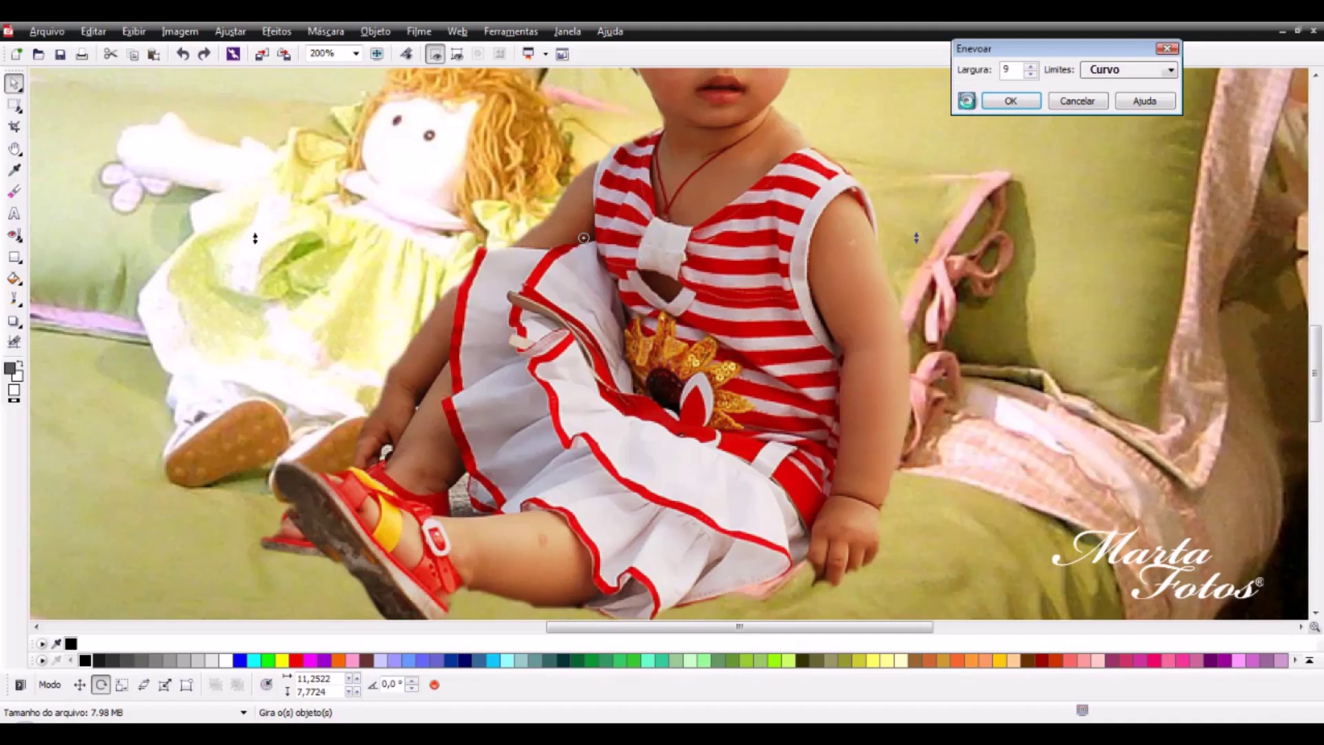
left_click(966, 102)
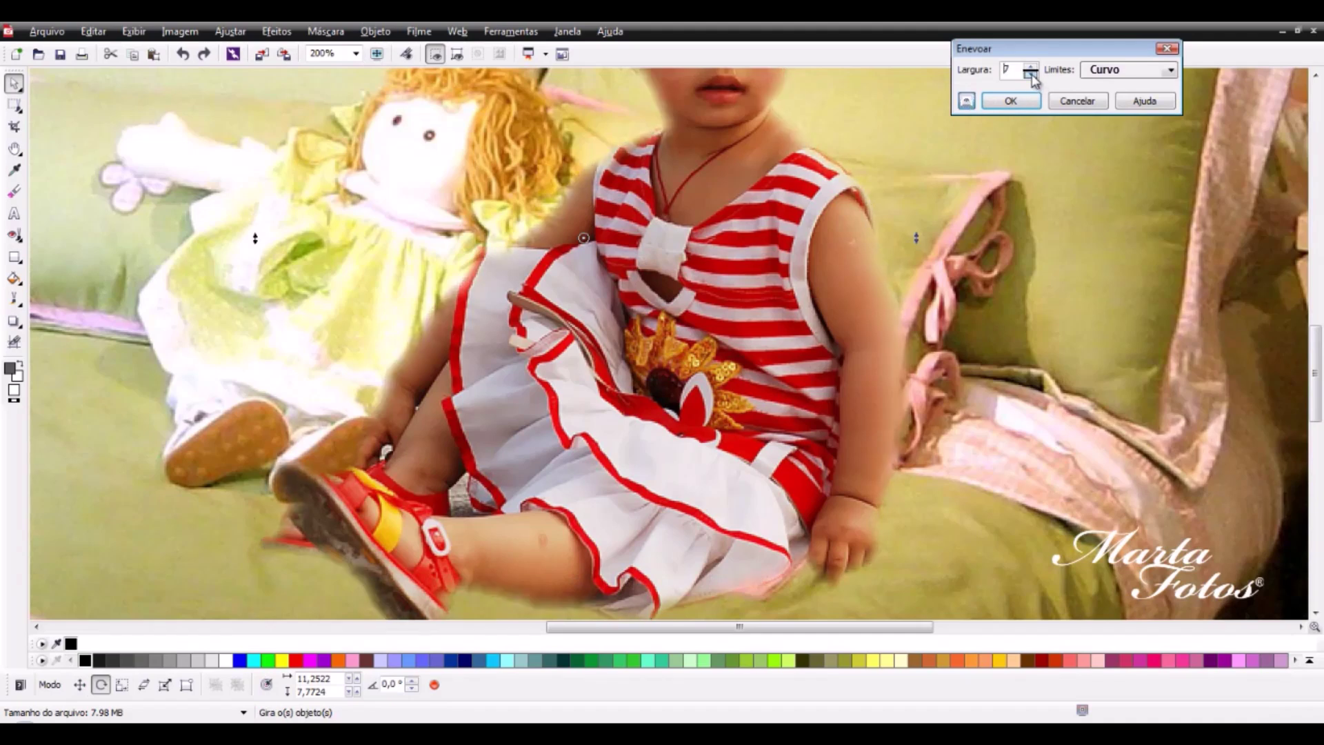
left_click(966, 102)
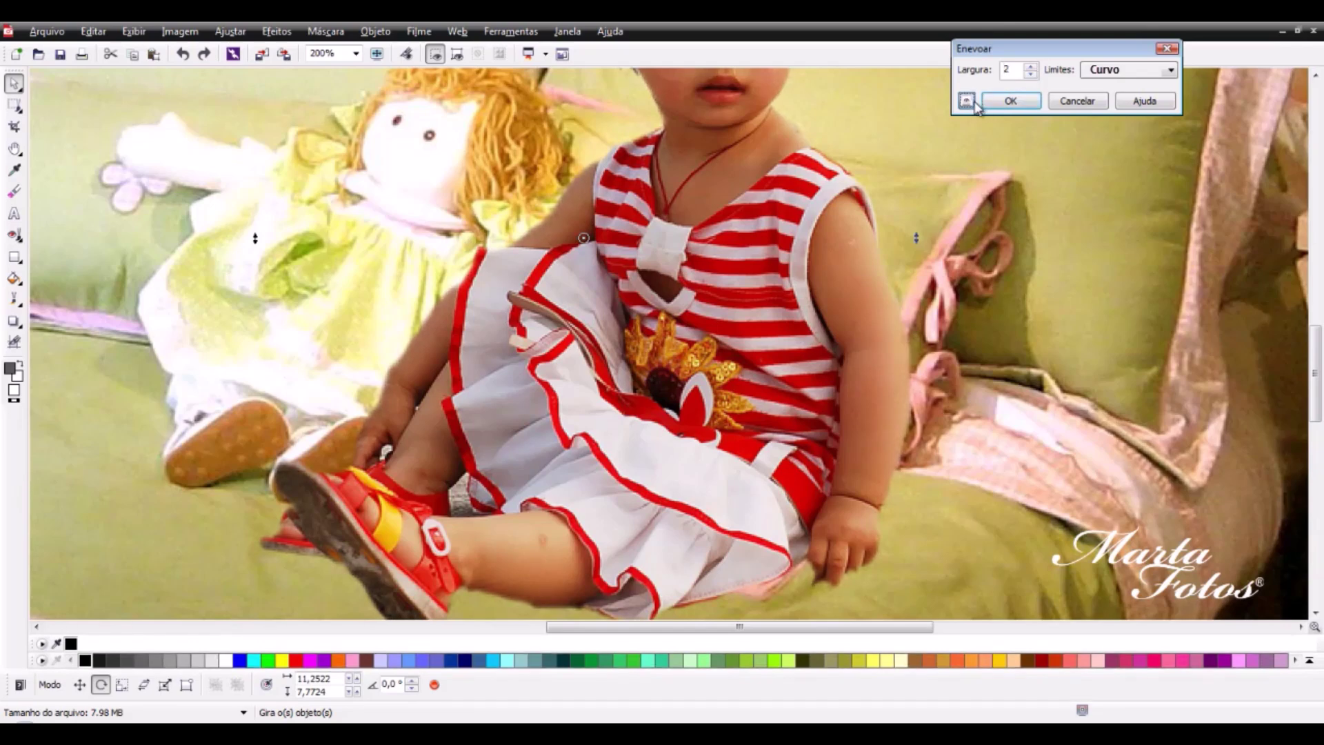
left_click(1011, 101)
Step: Add a drop shadow to the child object and apply the "Deslocamento abrupto" shadow preset
scroll(1033, 217, "down", 1)
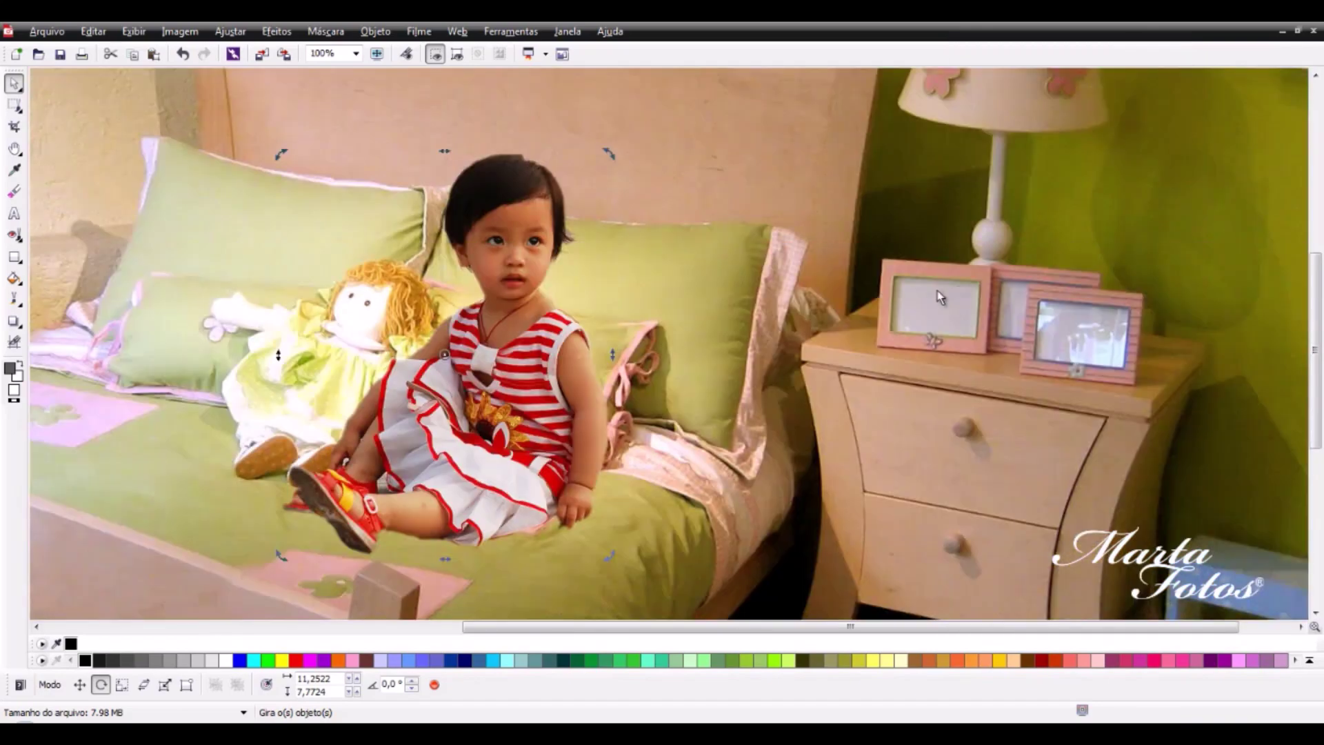
scroll(711, 425, "down", 1)
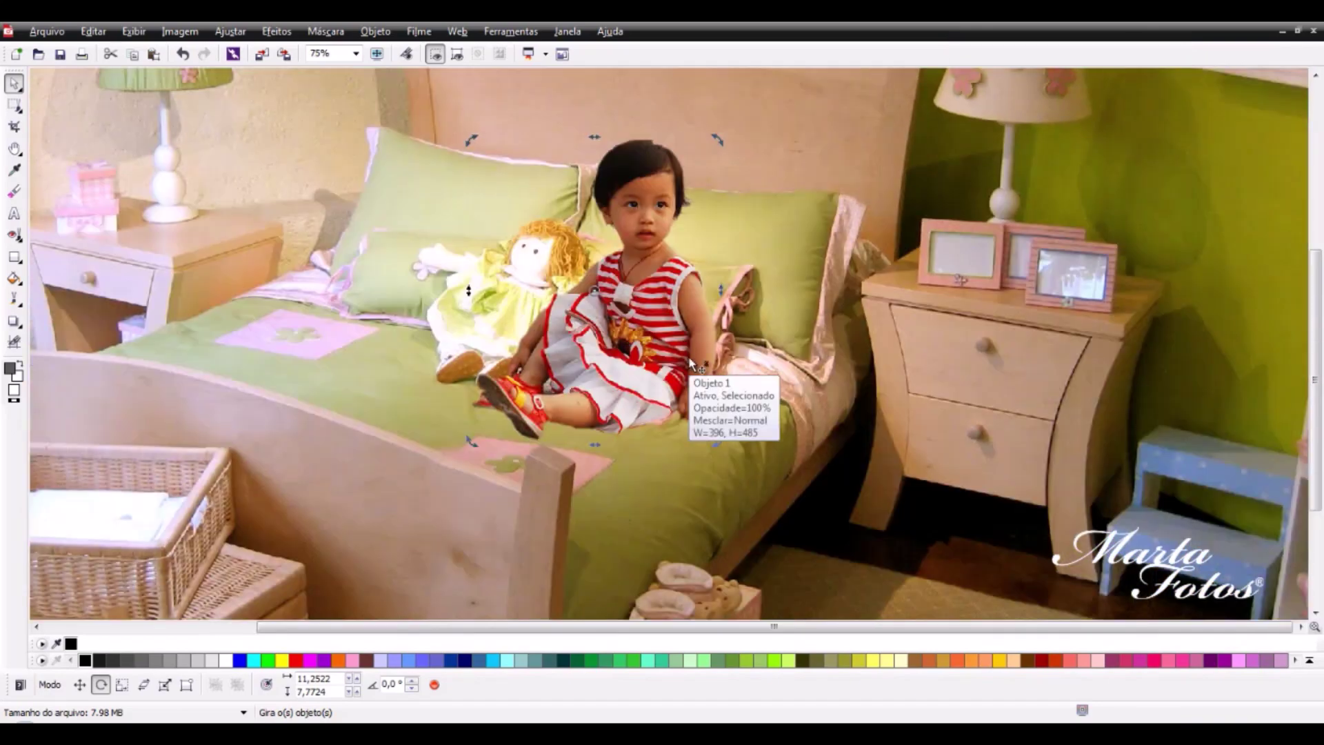
scroll(693, 363, "down", 2)
scroll(711, 372, "up", 1)
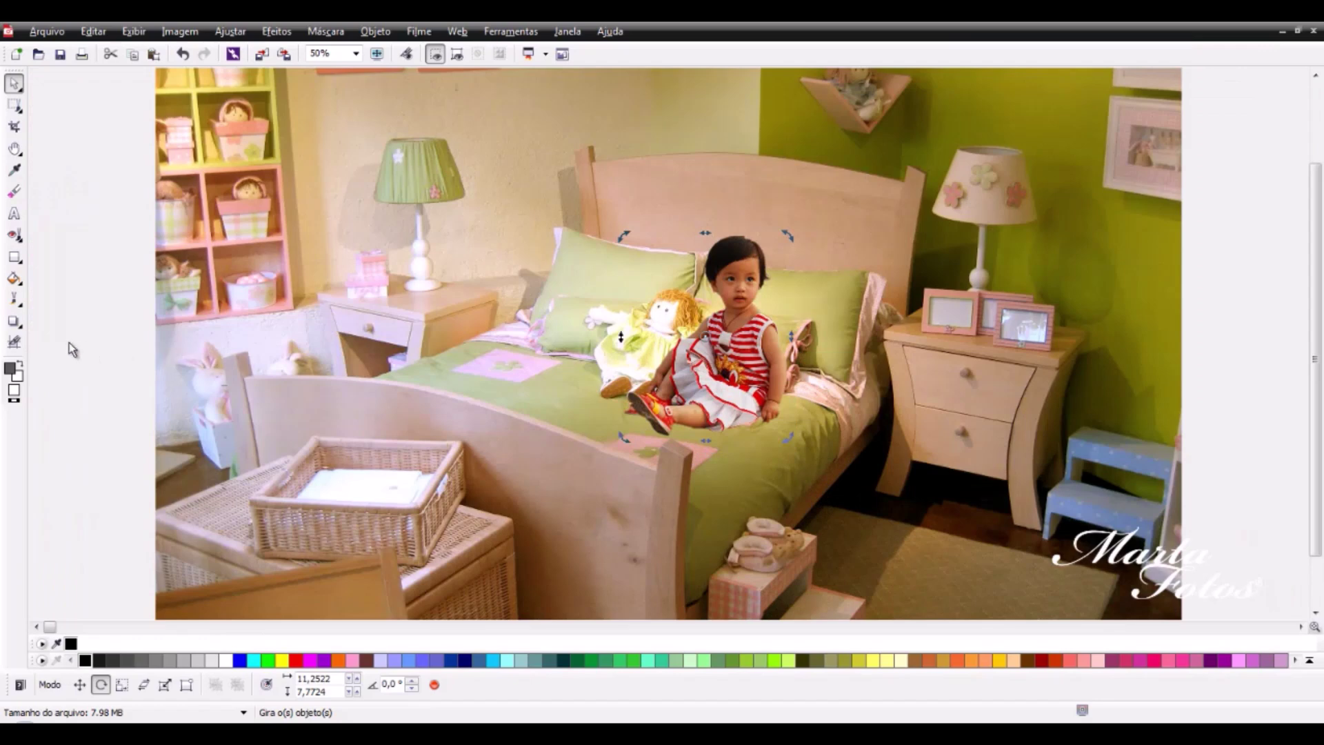
left_click(23, 329)
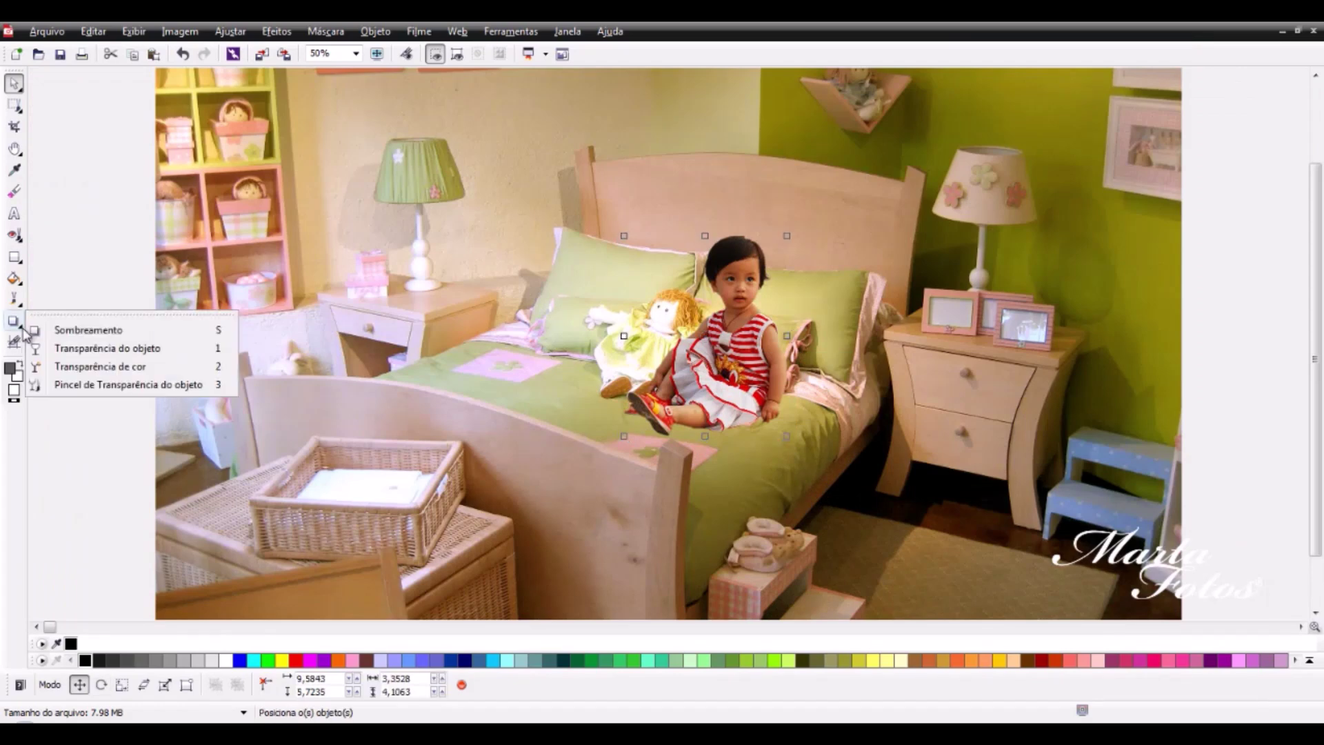
left_click(76, 329)
left_click_drag(722, 346, 788, 443)
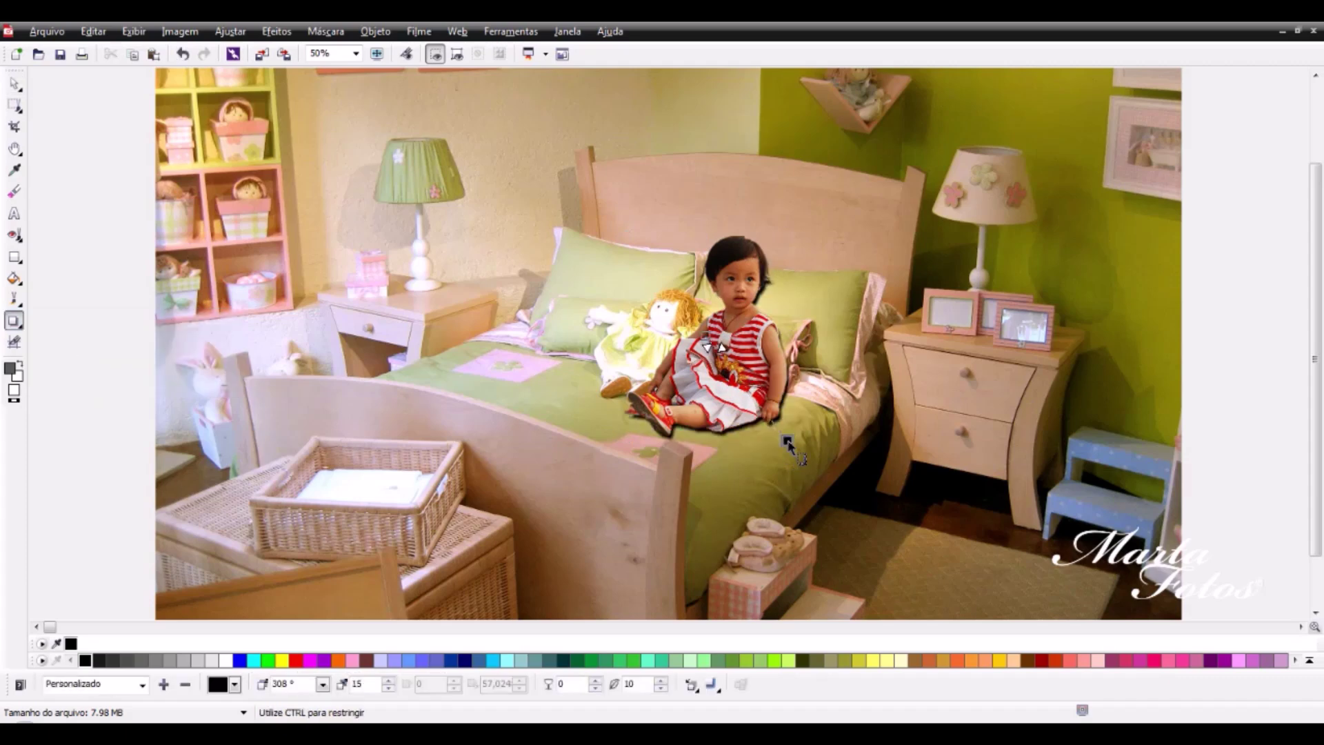
left_click(142, 685)
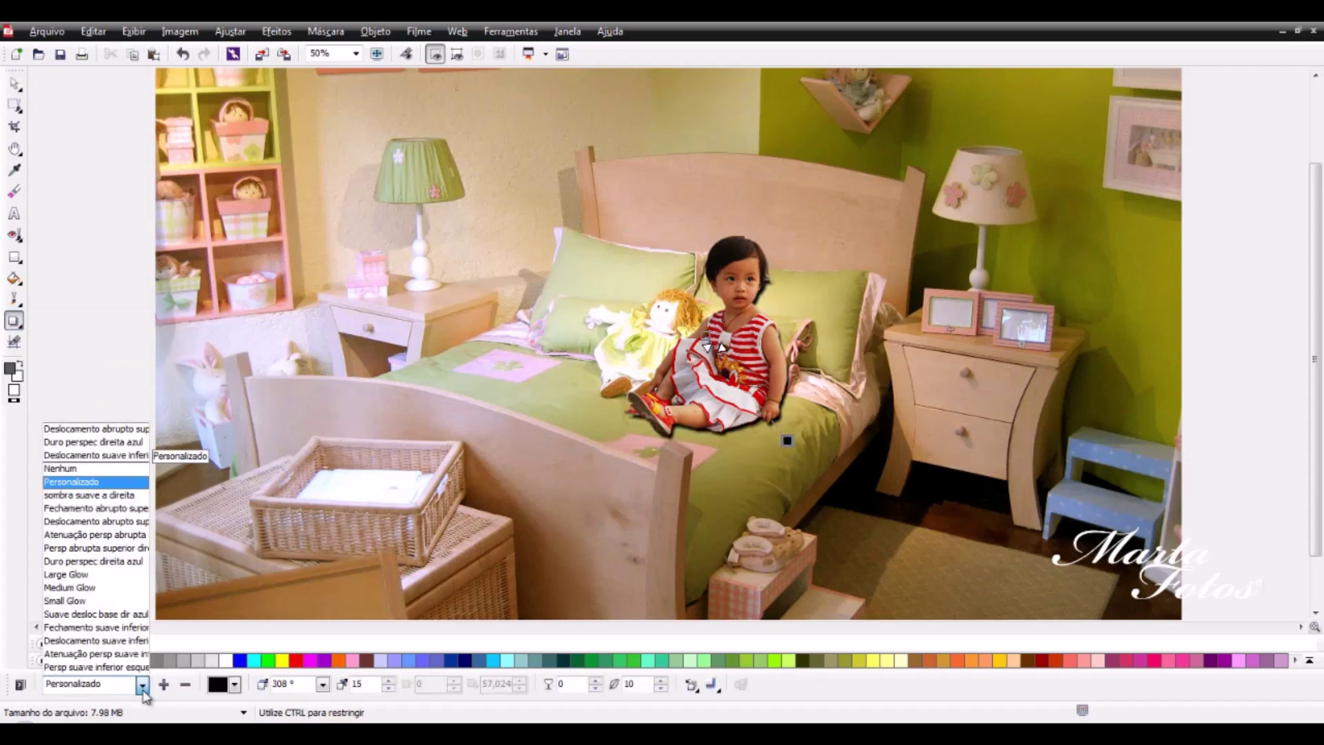
left_click(88, 522)
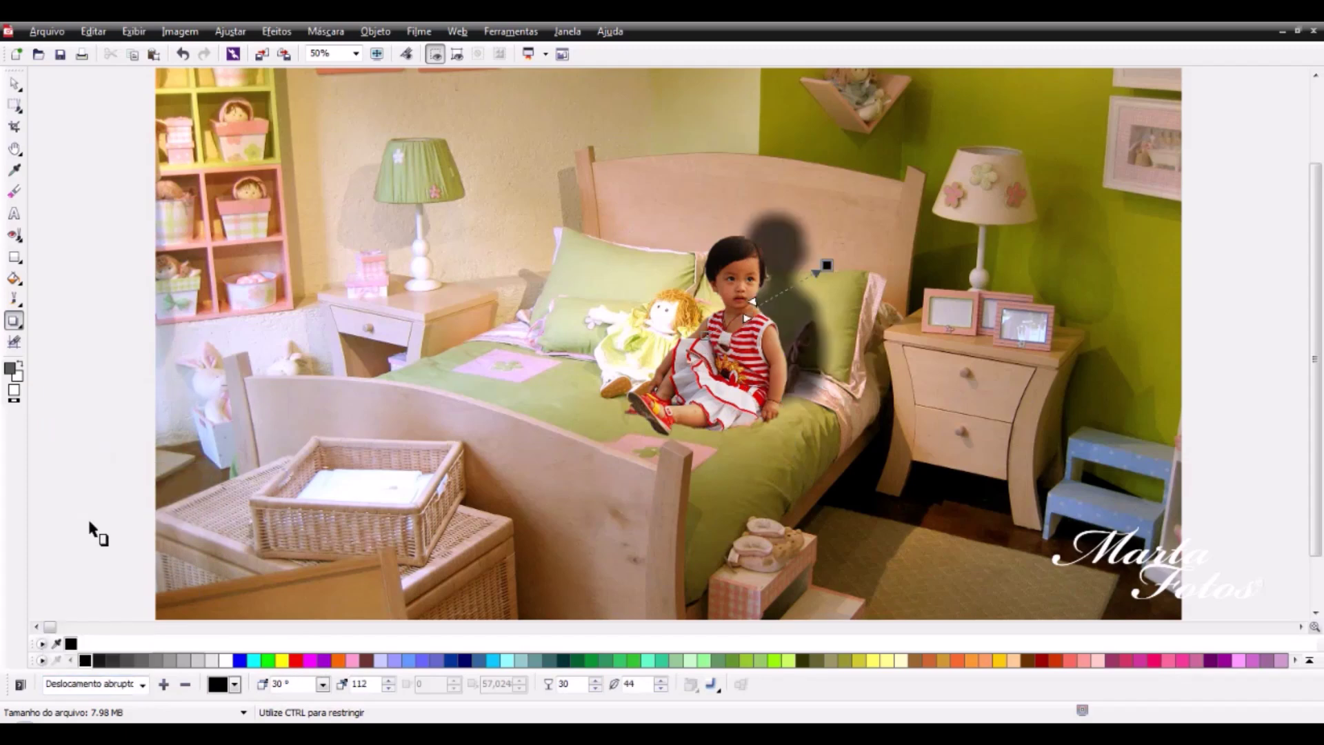
Step: Adjust the child's drop shadow to direction 335°, offset 48, transparency 62 and feathering 28
left_click_drag(828, 268, 809, 322)
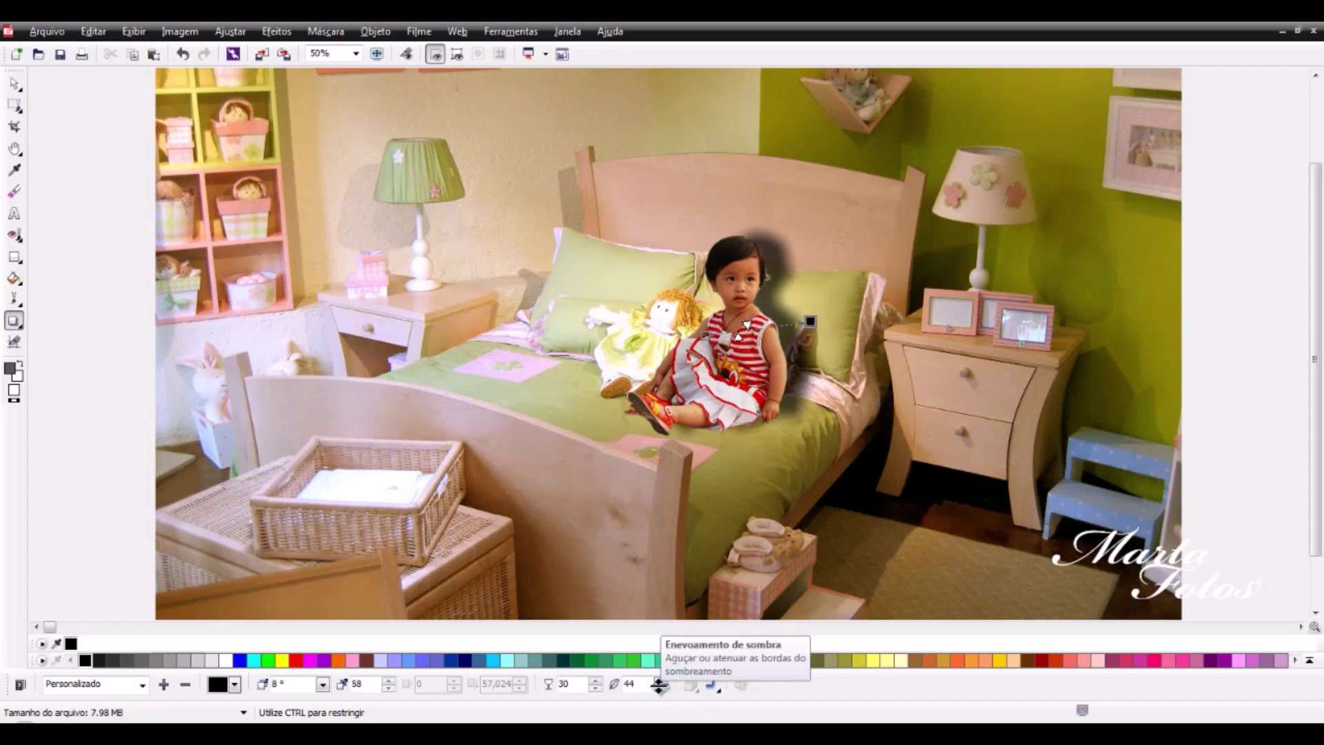
left_click_drag(661, 691, 614, 667)
left_click_drag(814, 323, 806, 381)
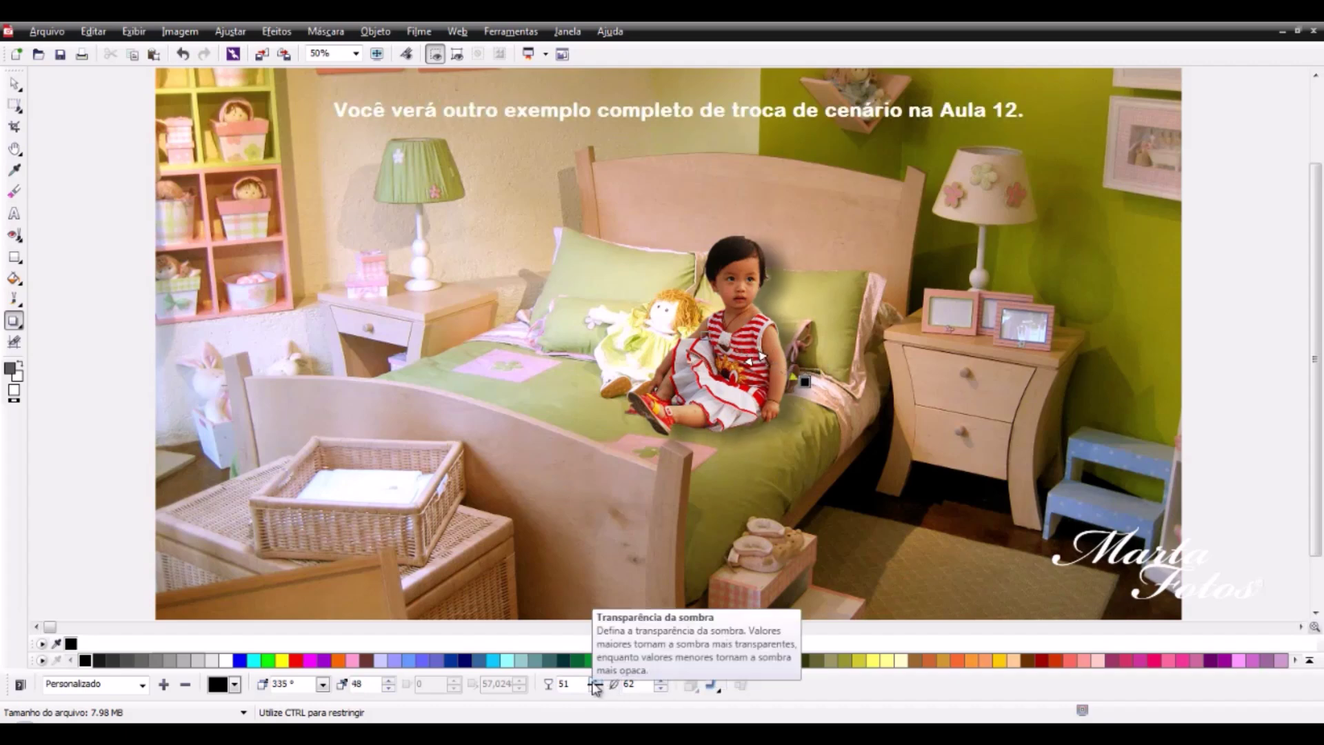
left_click_drag(593, 684, 599, 667)
left_click_drag(595, 684, 665, 713)
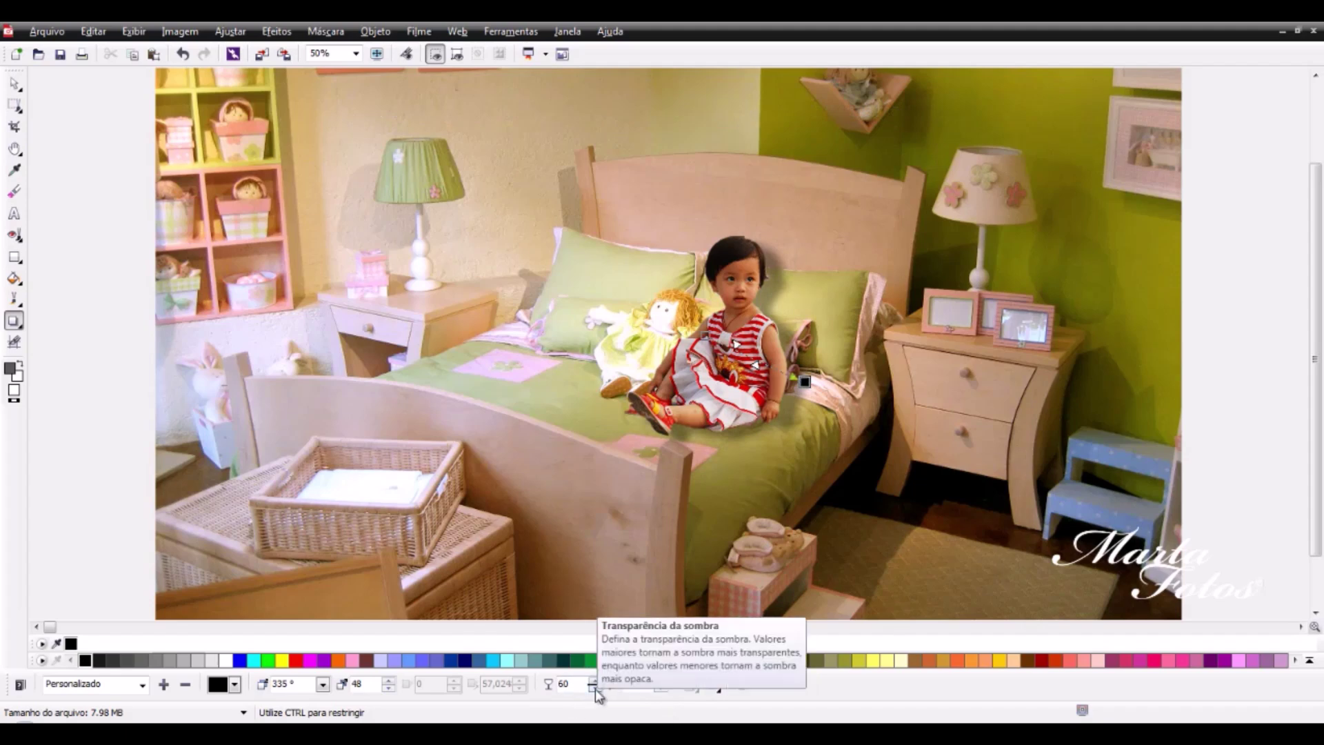
left_click_drag(595, 688, 594, 680)
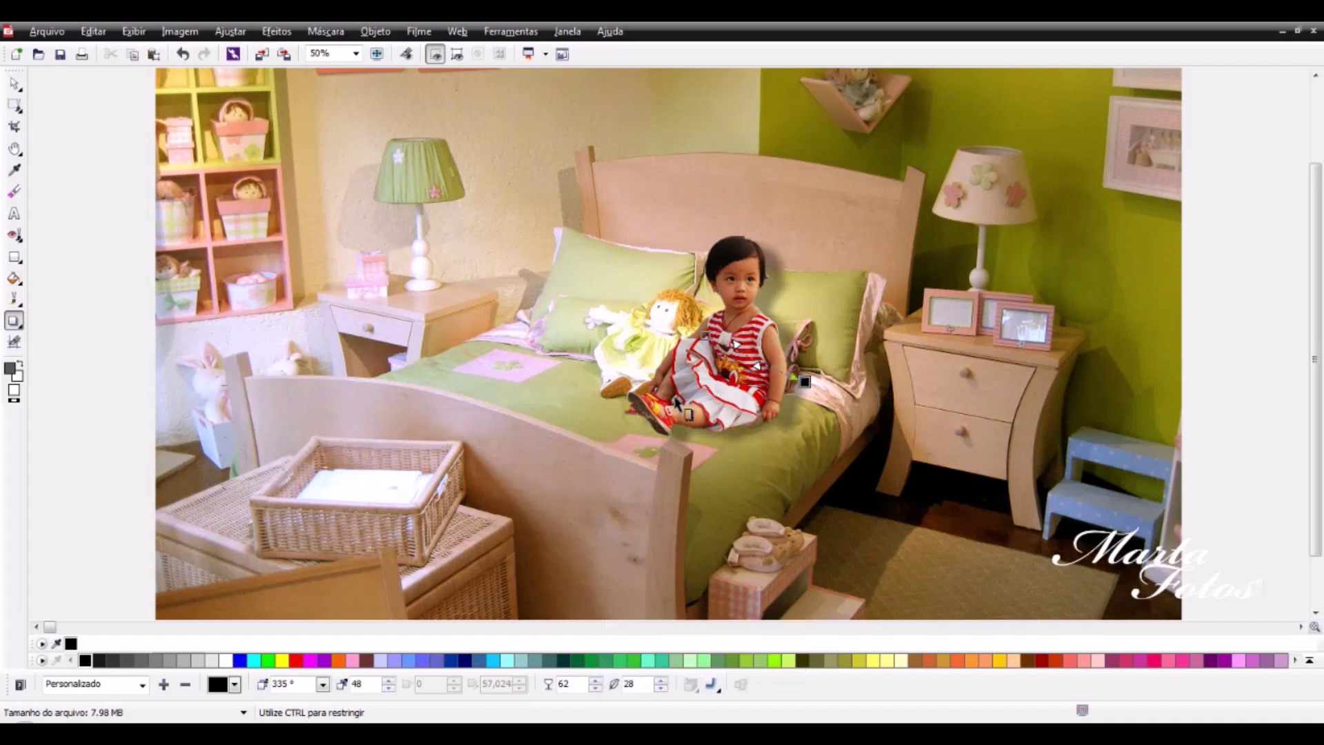
Step: Combine the child object with the bedroom background and check the finished composition
left_click(14, 82)
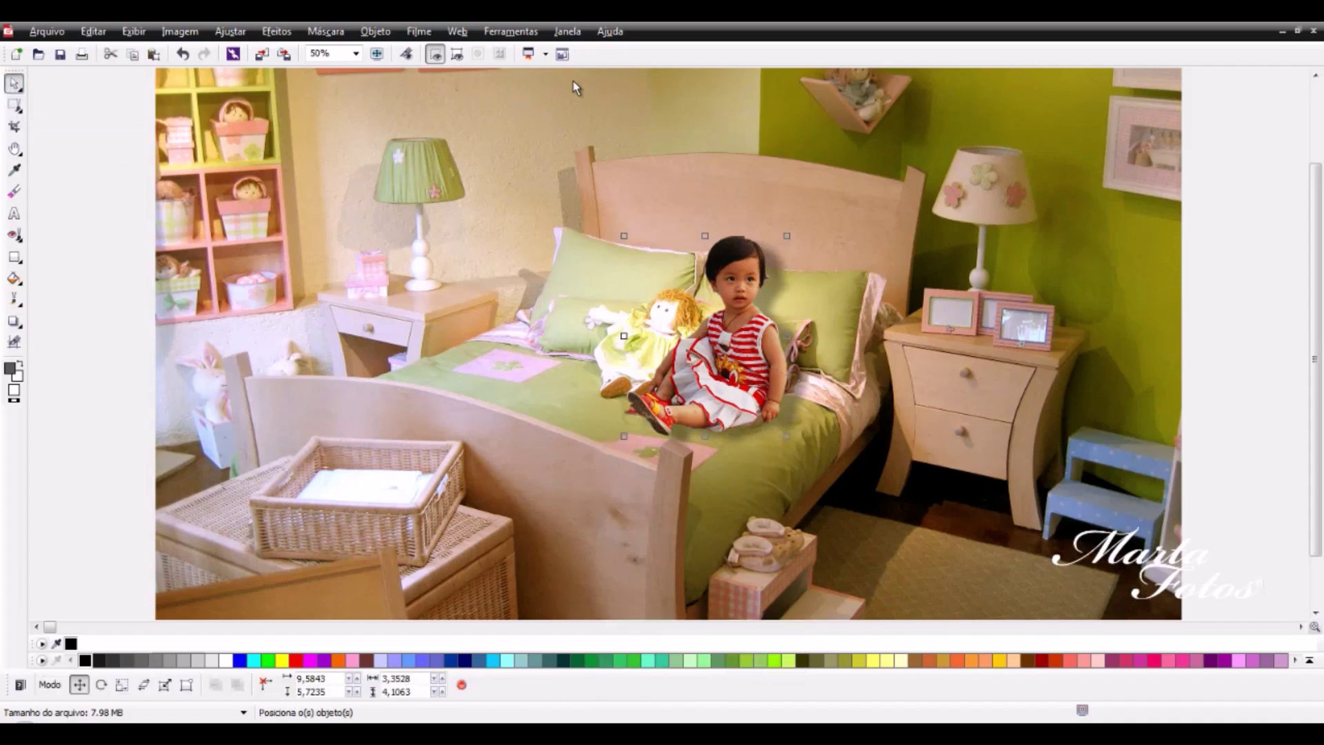
left_click(376, 31)
mouse_move(445, 319)
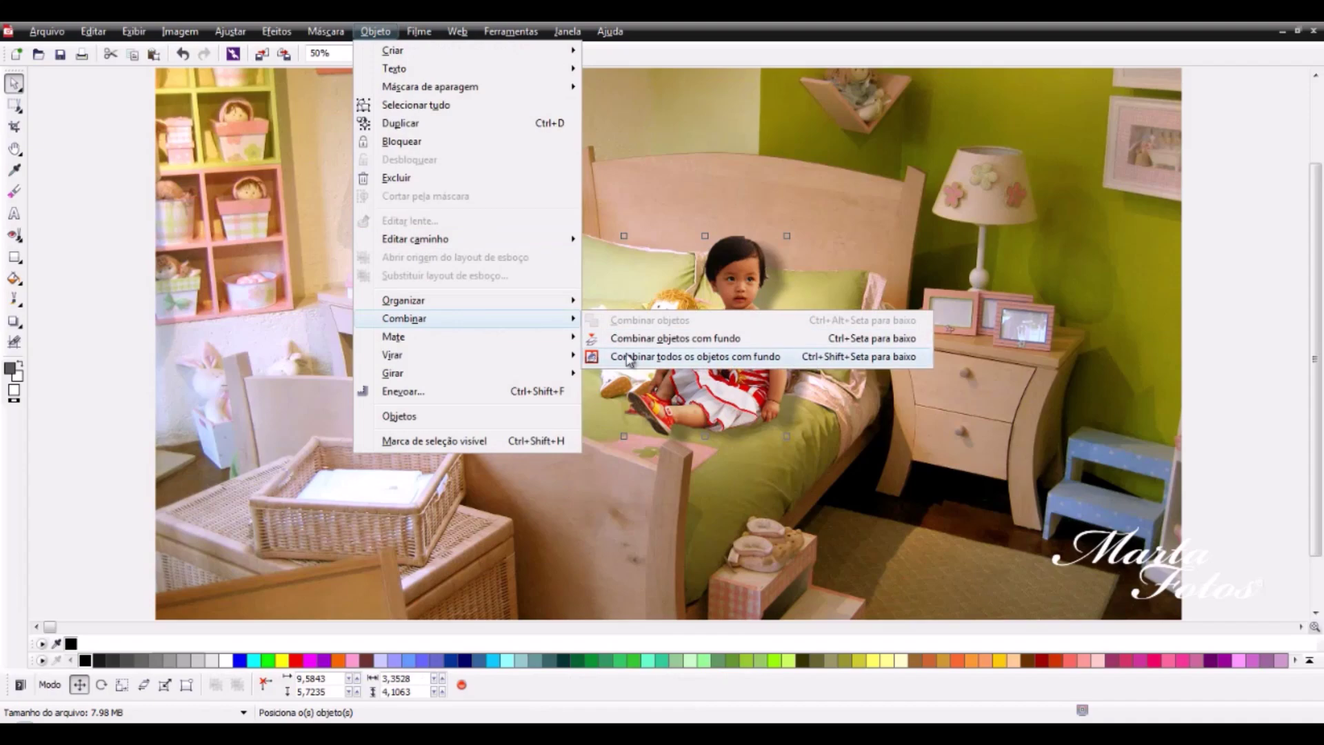
left_click(623, 344)
scroll(873, 483, "down", 1)
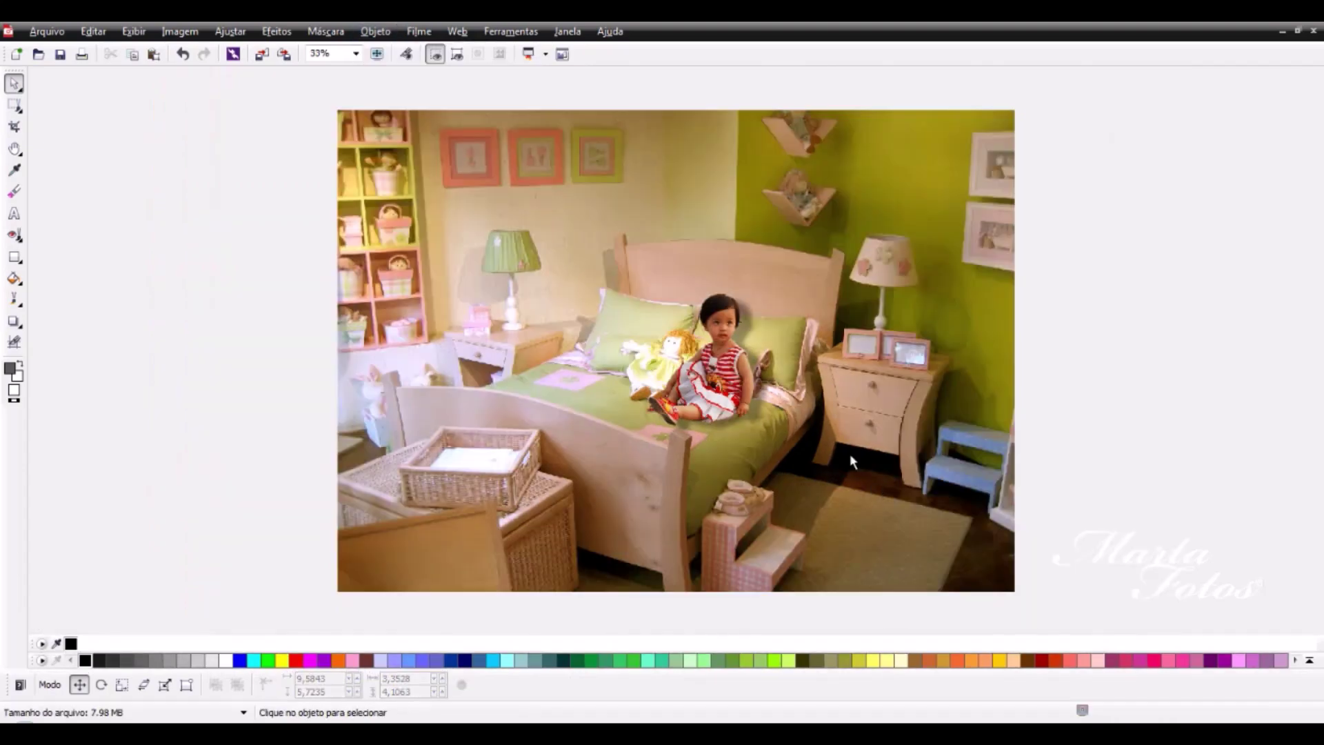
scroll(829, 422, "up", 1)
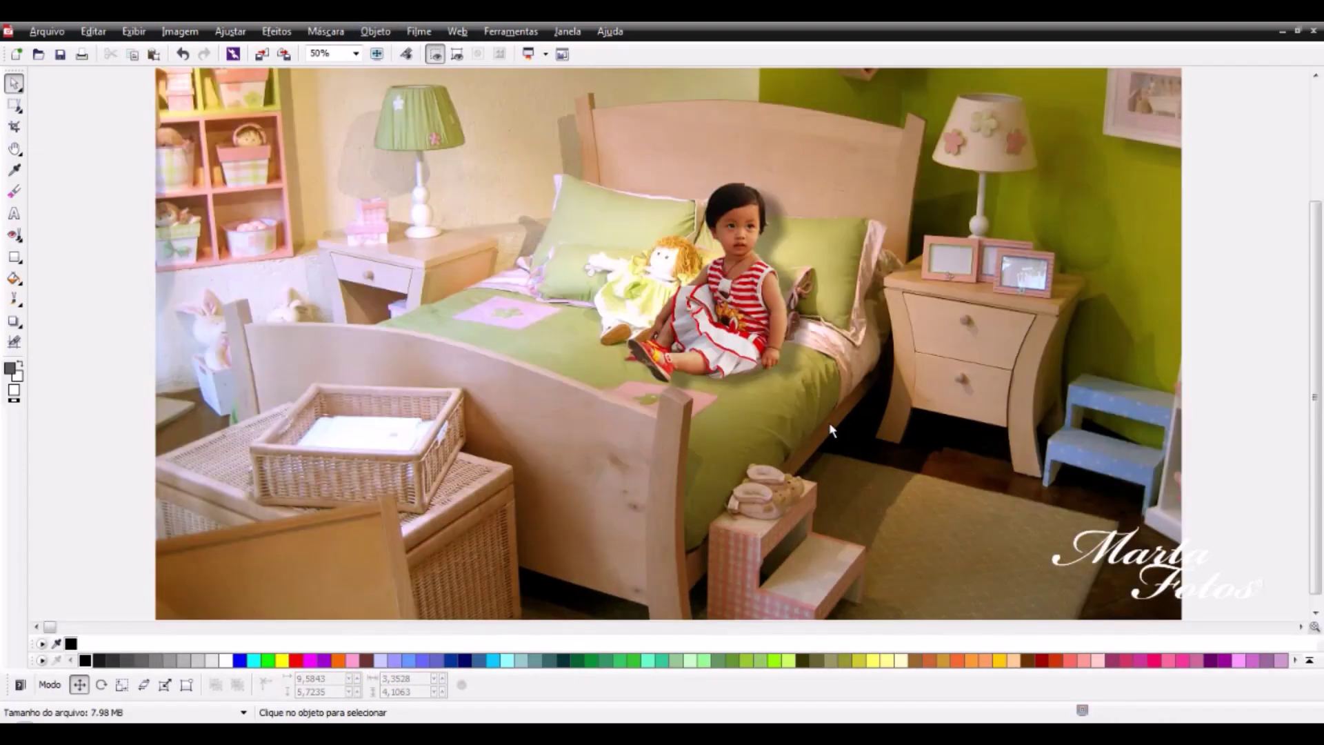
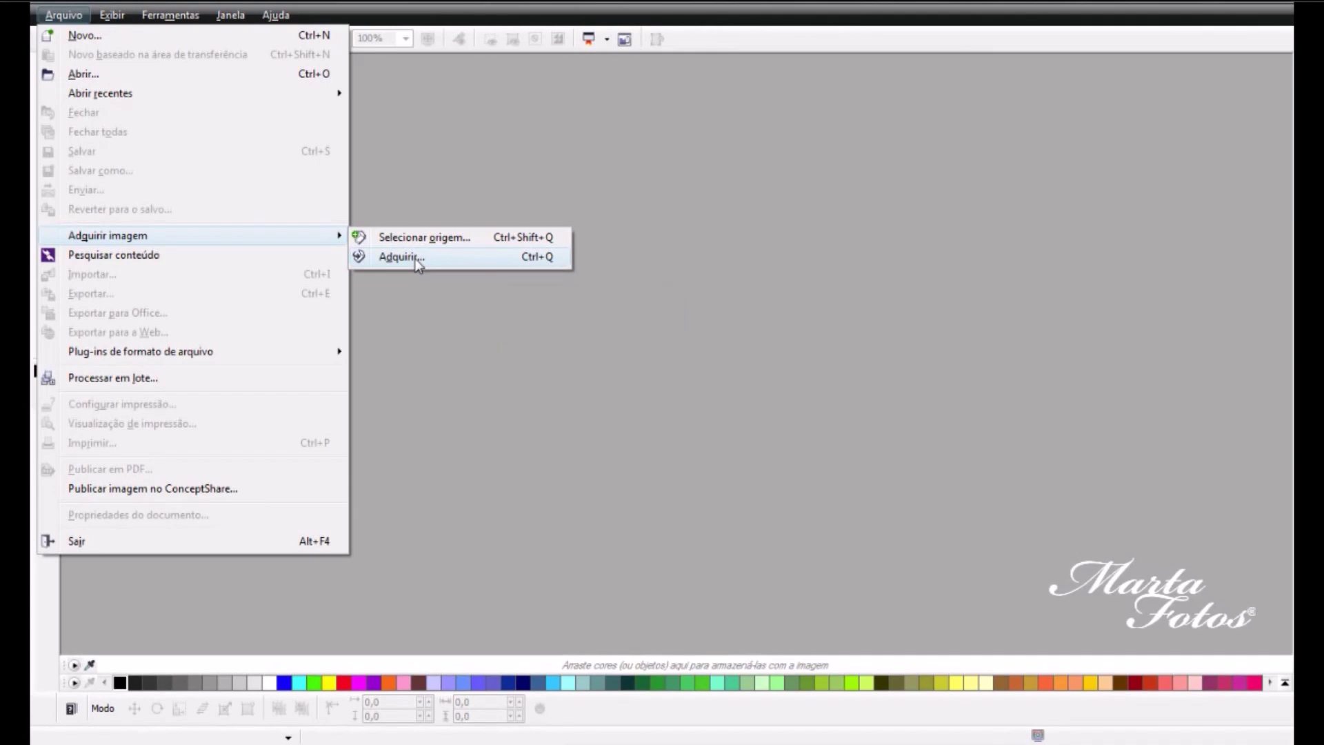
Step: Start acquiring an image from the scanner in Modo Profissional with the auto exposure type set to Fotografia
left_click(380, 259)
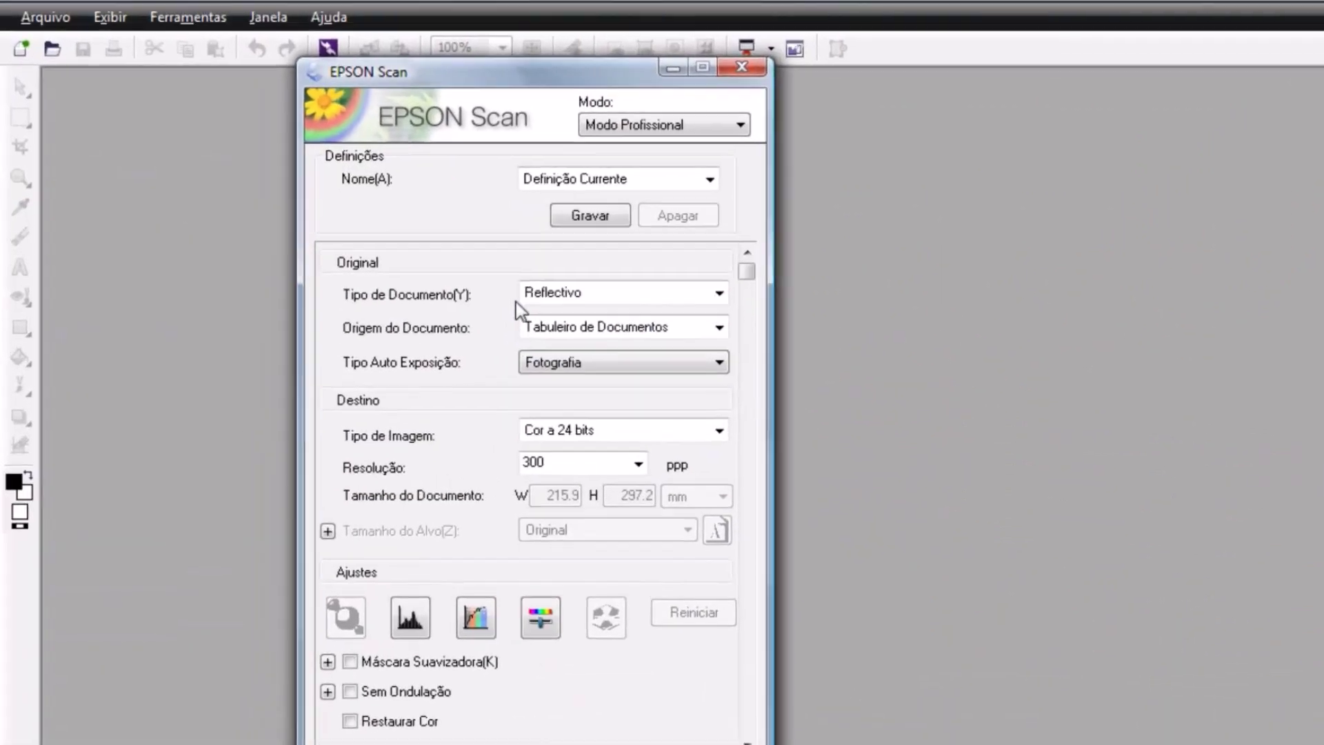
left_click(607, 130)
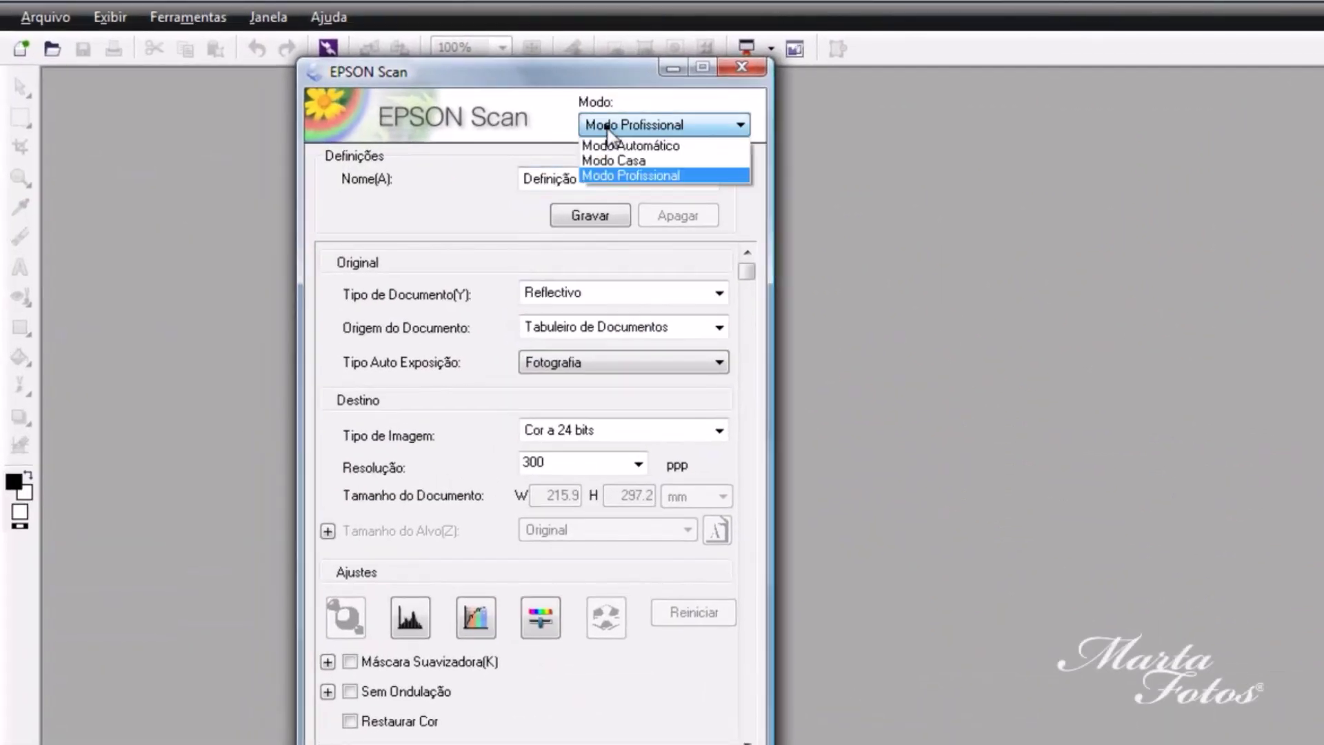
left_click(605, 175)
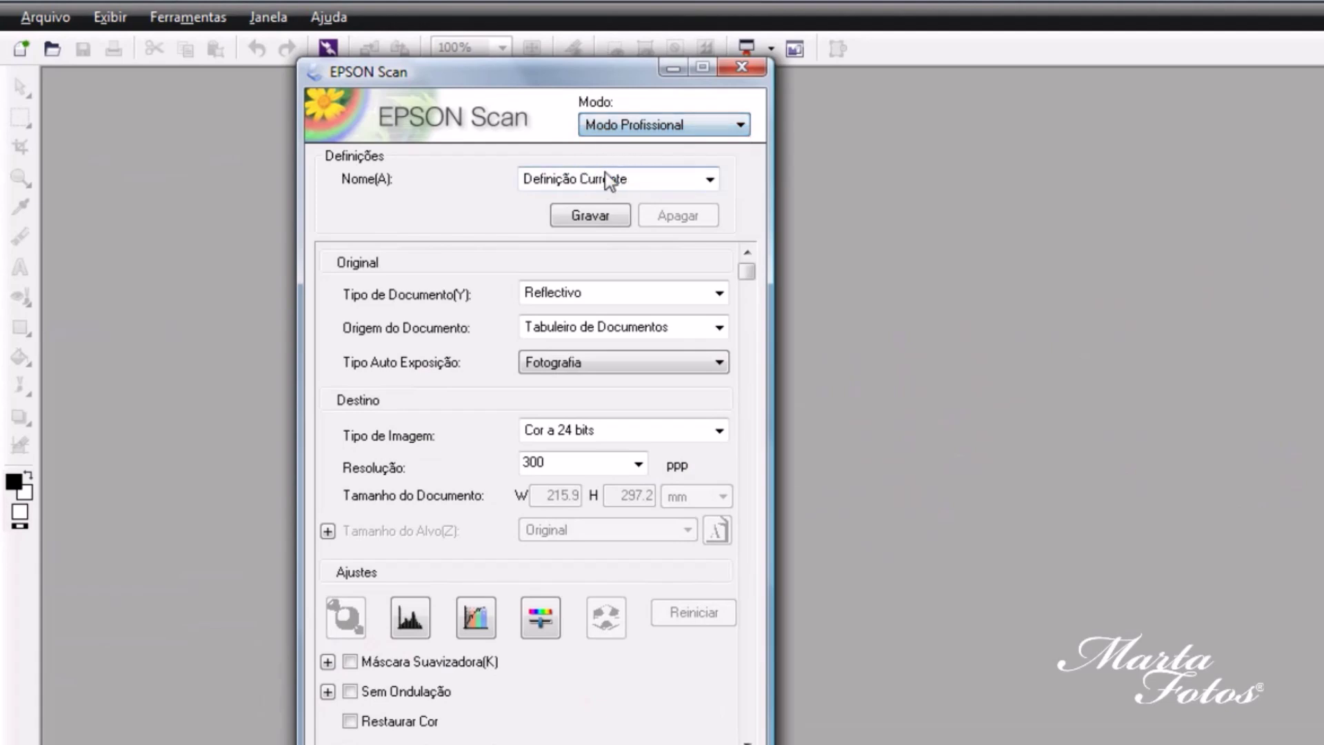
left_click(605, 363)
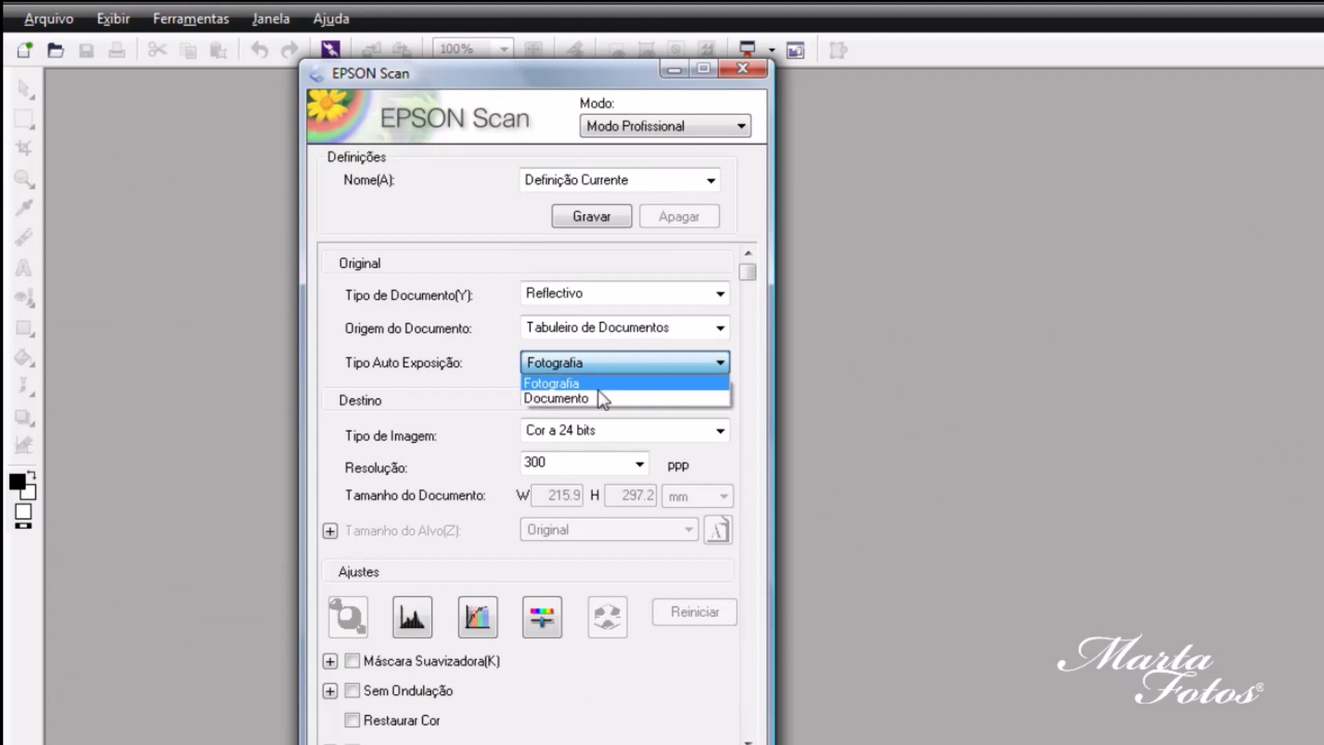
left_click(594, 383)
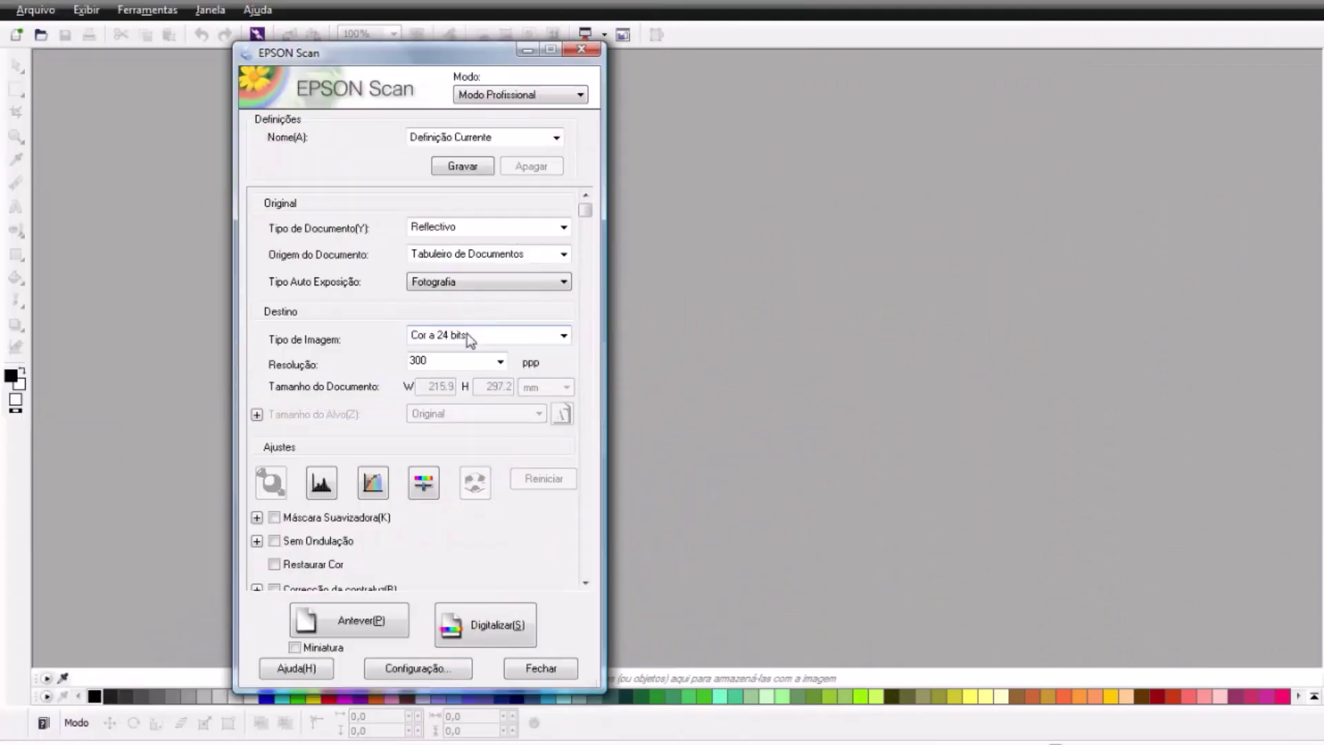
Step: Set the scan's image type to Cor a 24 bits and its resolution to 300 ppp
left_click(467, 333)
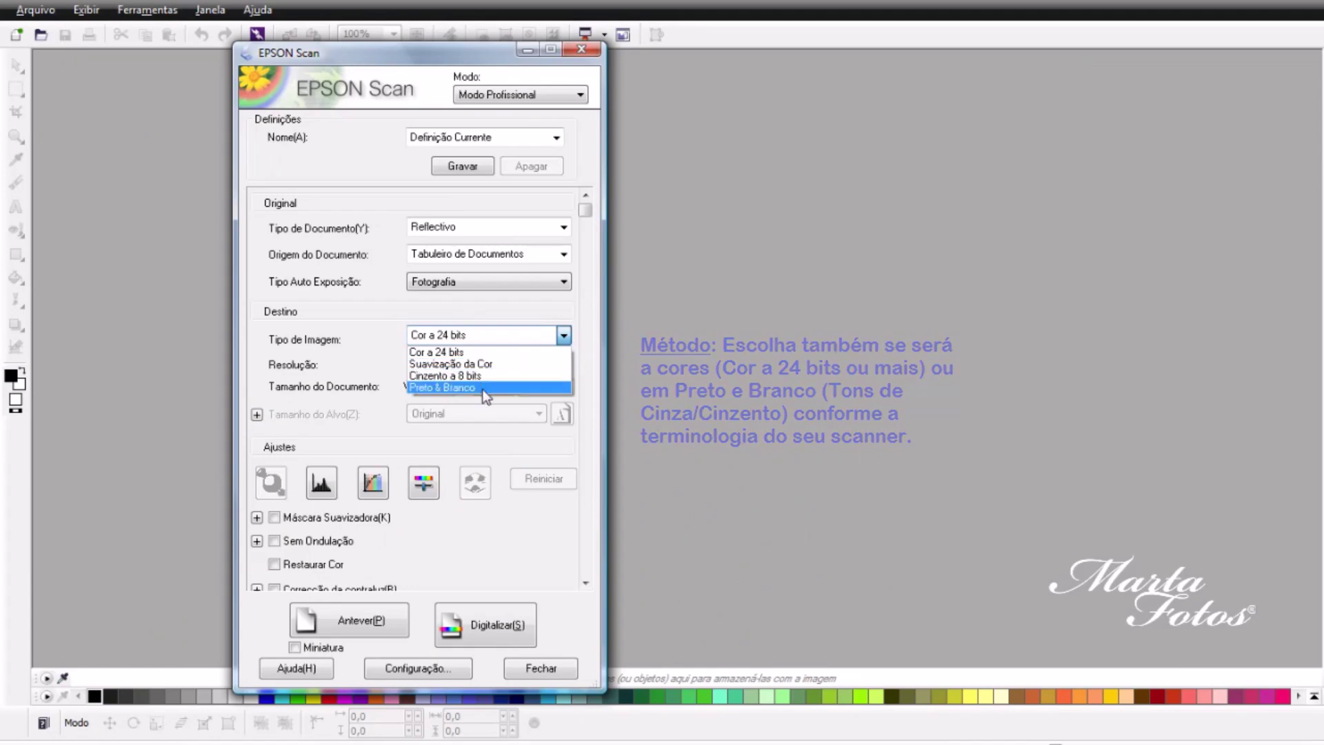
left_click(477, 353)
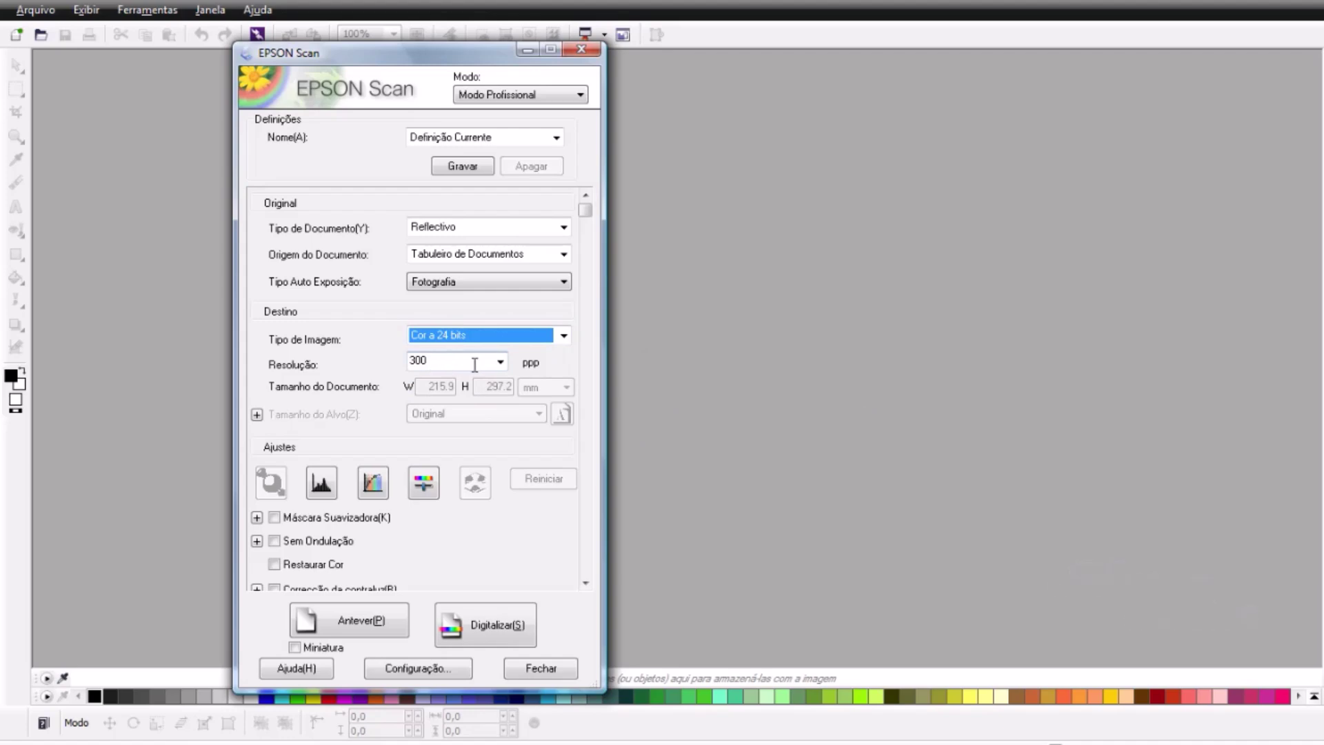
left_click(500, 361)
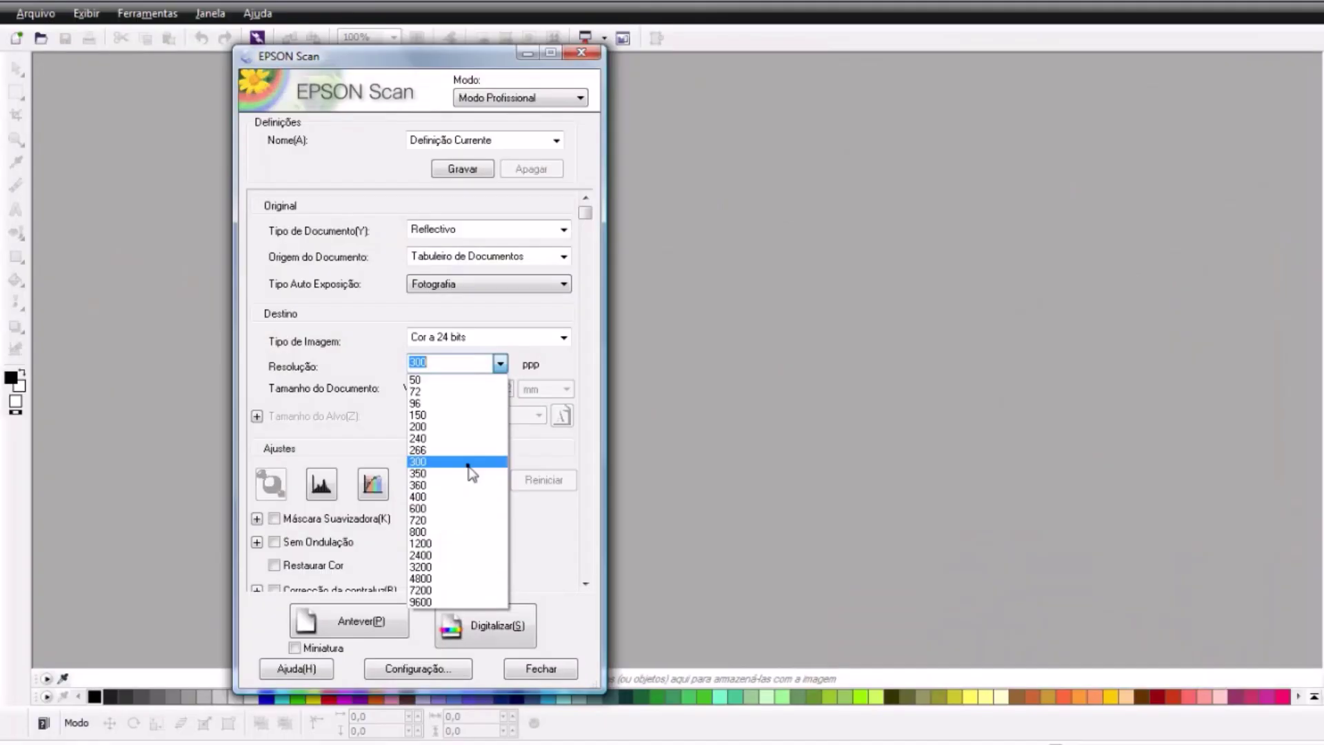
left_click(470, 474)
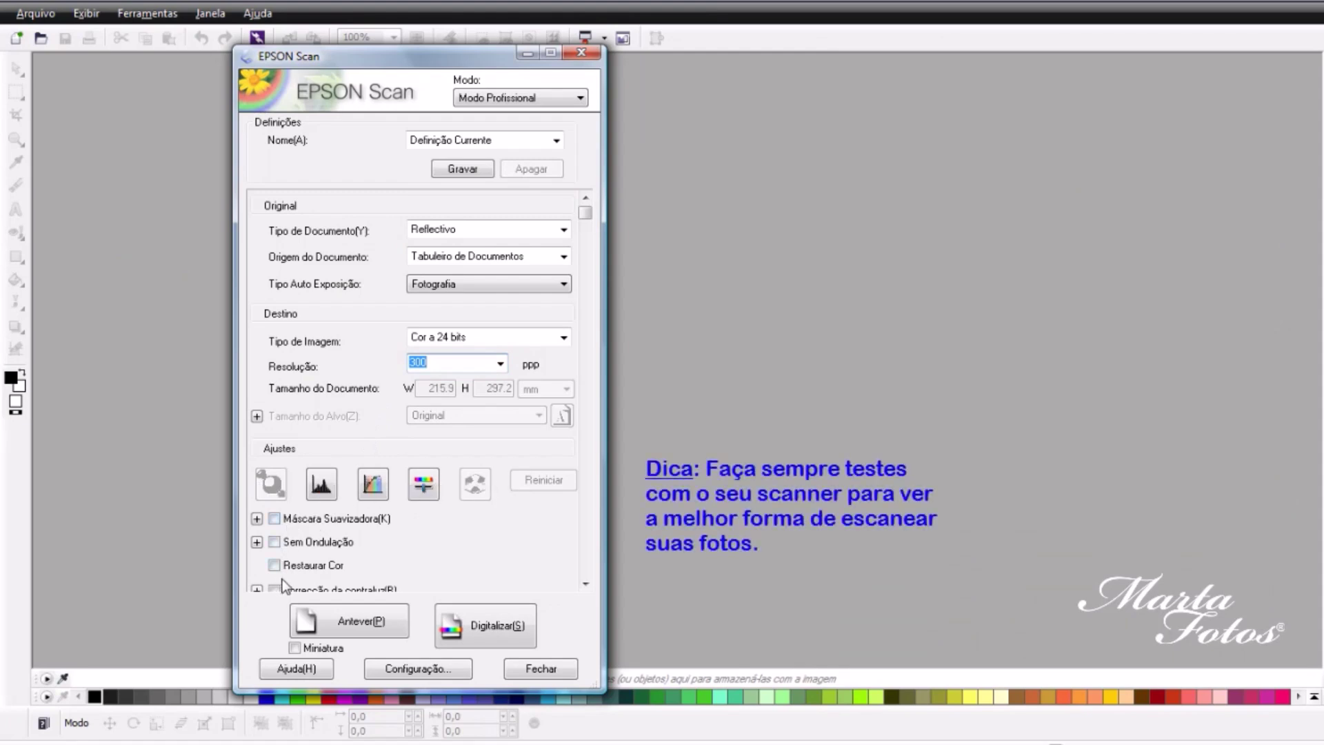
Step: Preview the statue photo, fit the scan area to the print automatically, and scan it
left_click(586, 583)
left_click(585, 583)
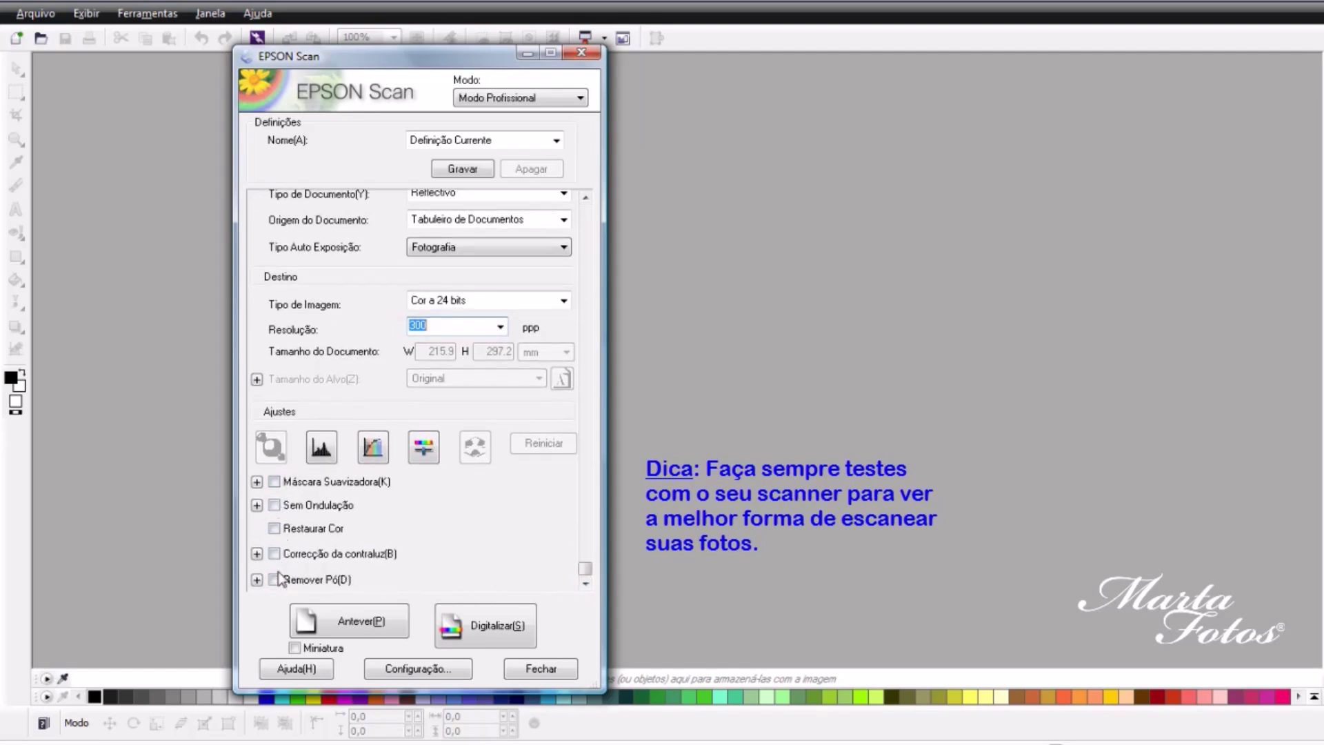
left_click(358, 619)
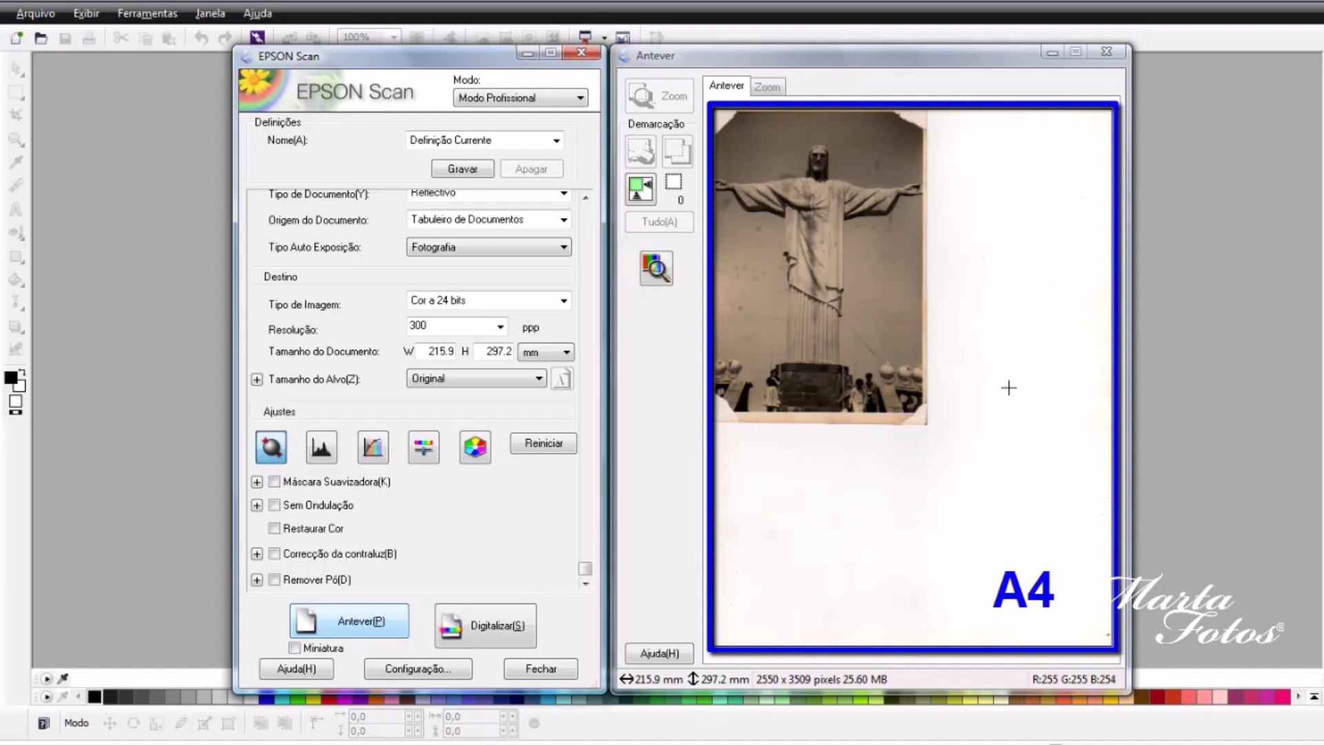
left_click(647, 195)
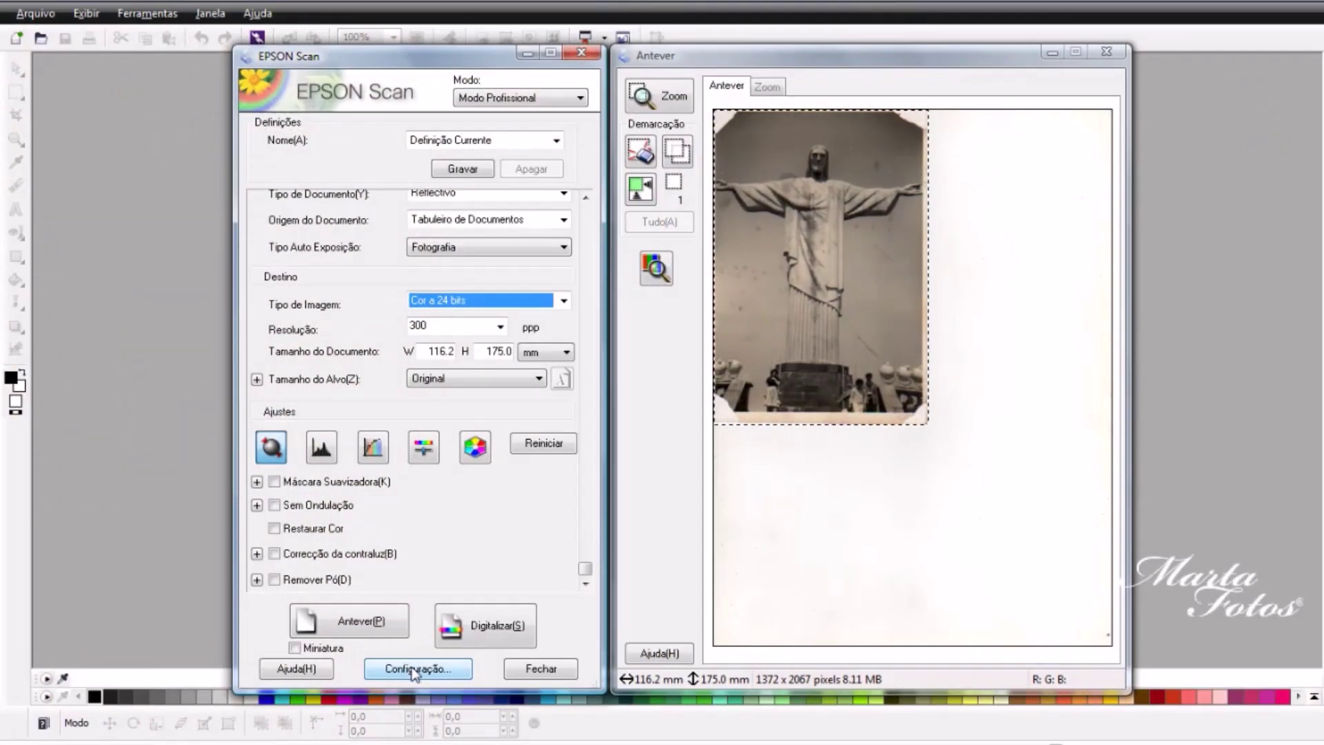
left_click(490, 627)
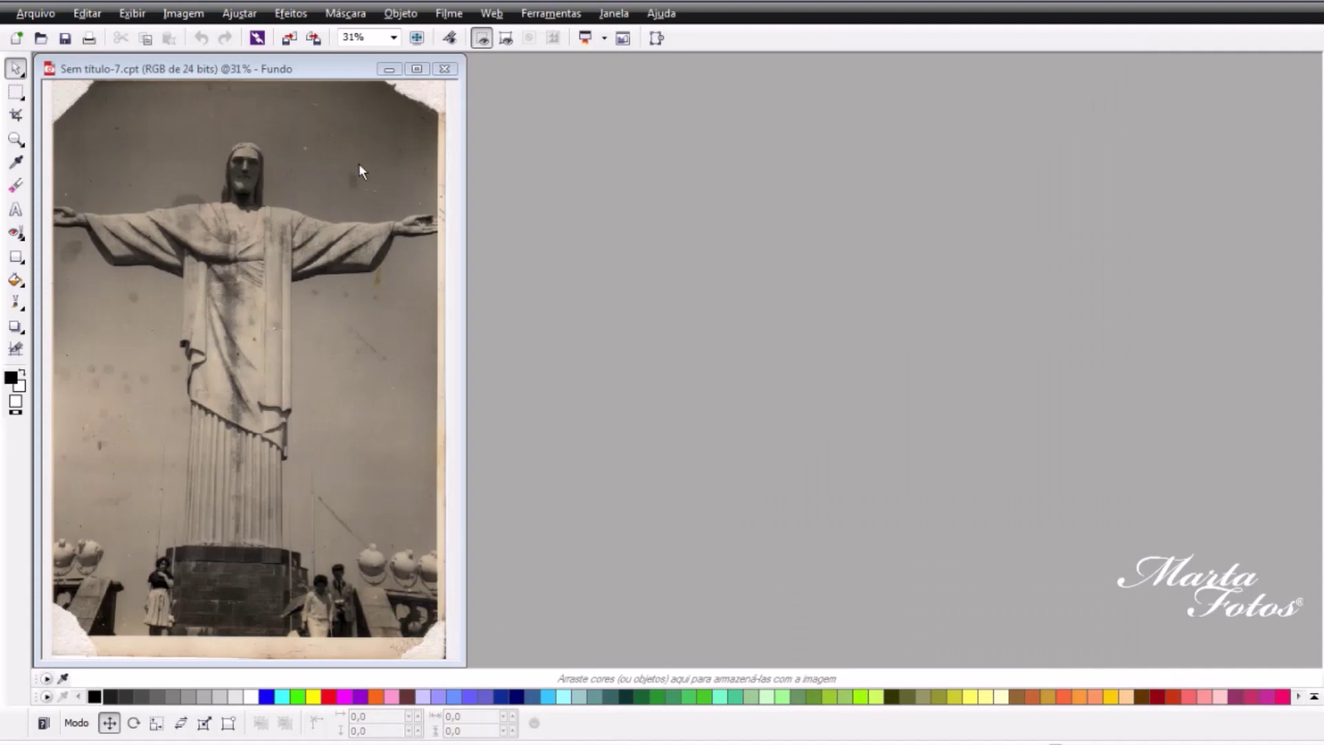
Step: Maximize the scanned statue photo and examine its defects at 100% zoom
left_click(417, 70)
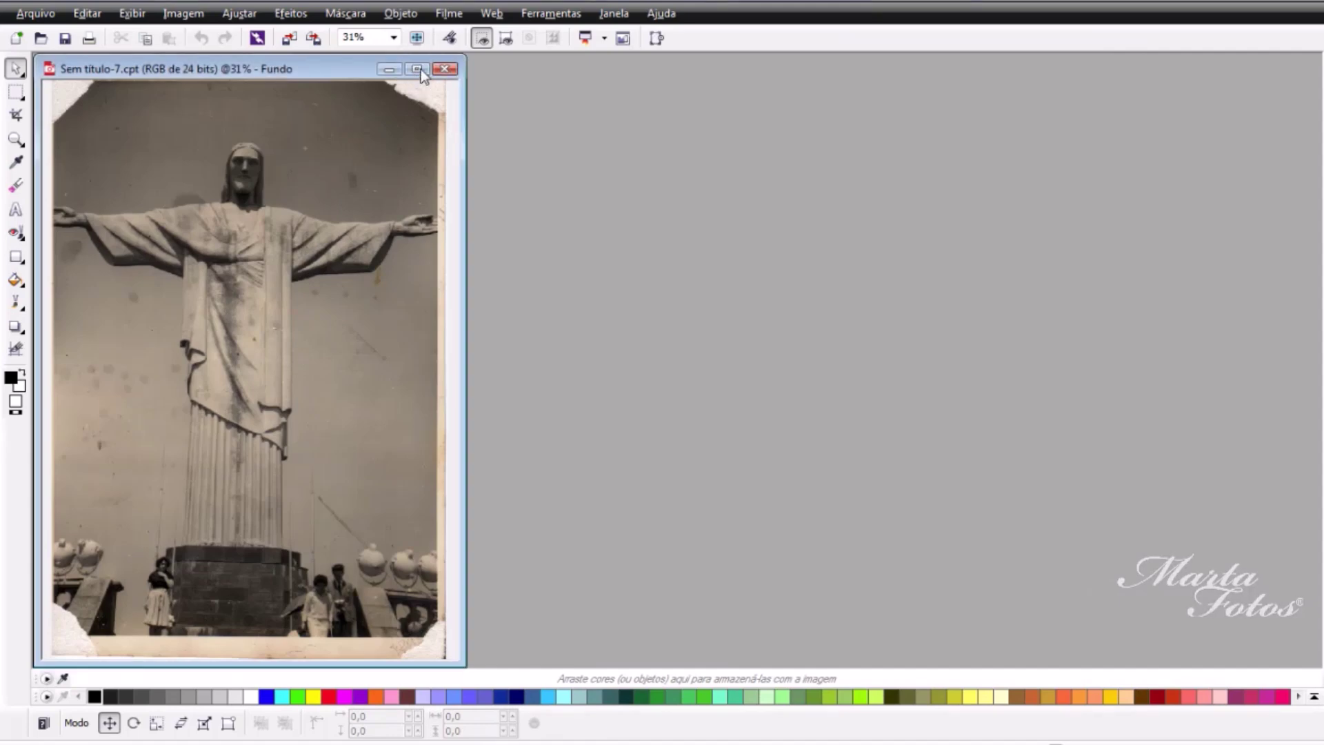
left_click(421, 69)
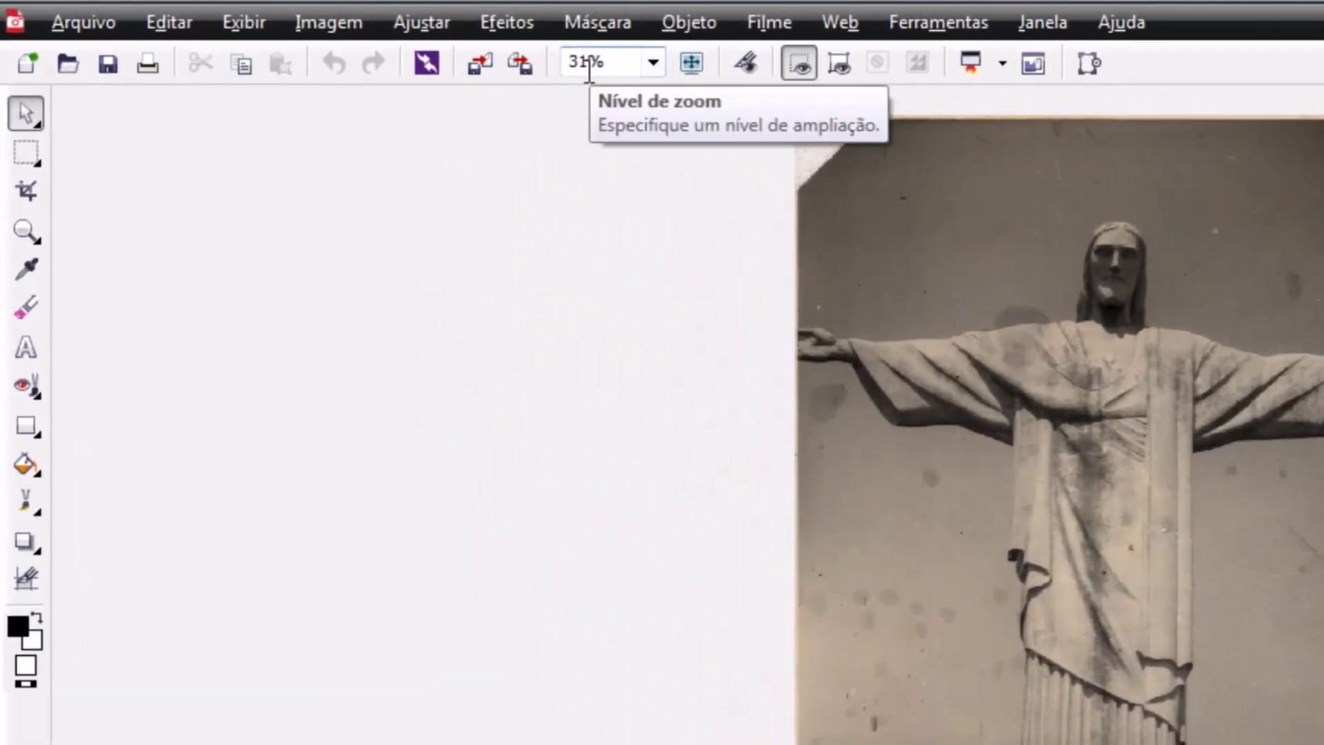
left_click(652, 64)
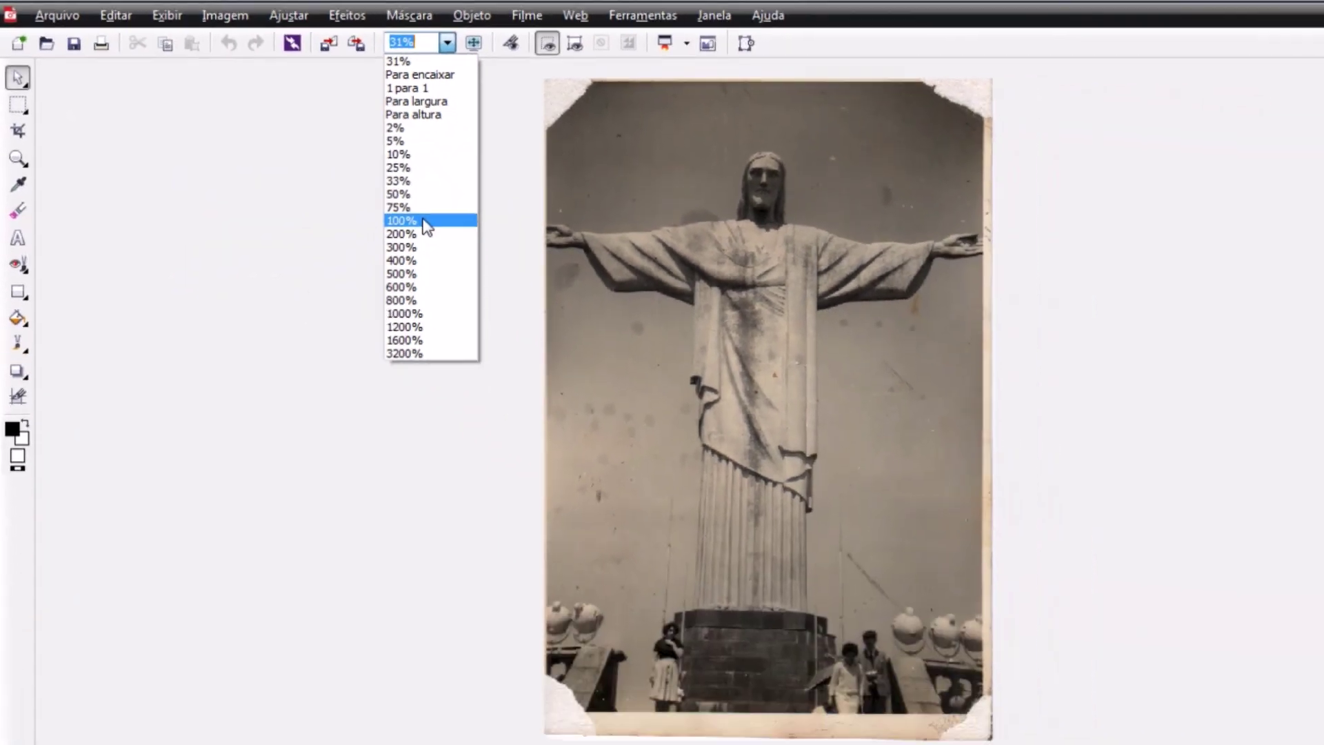
left_click(618, 322)
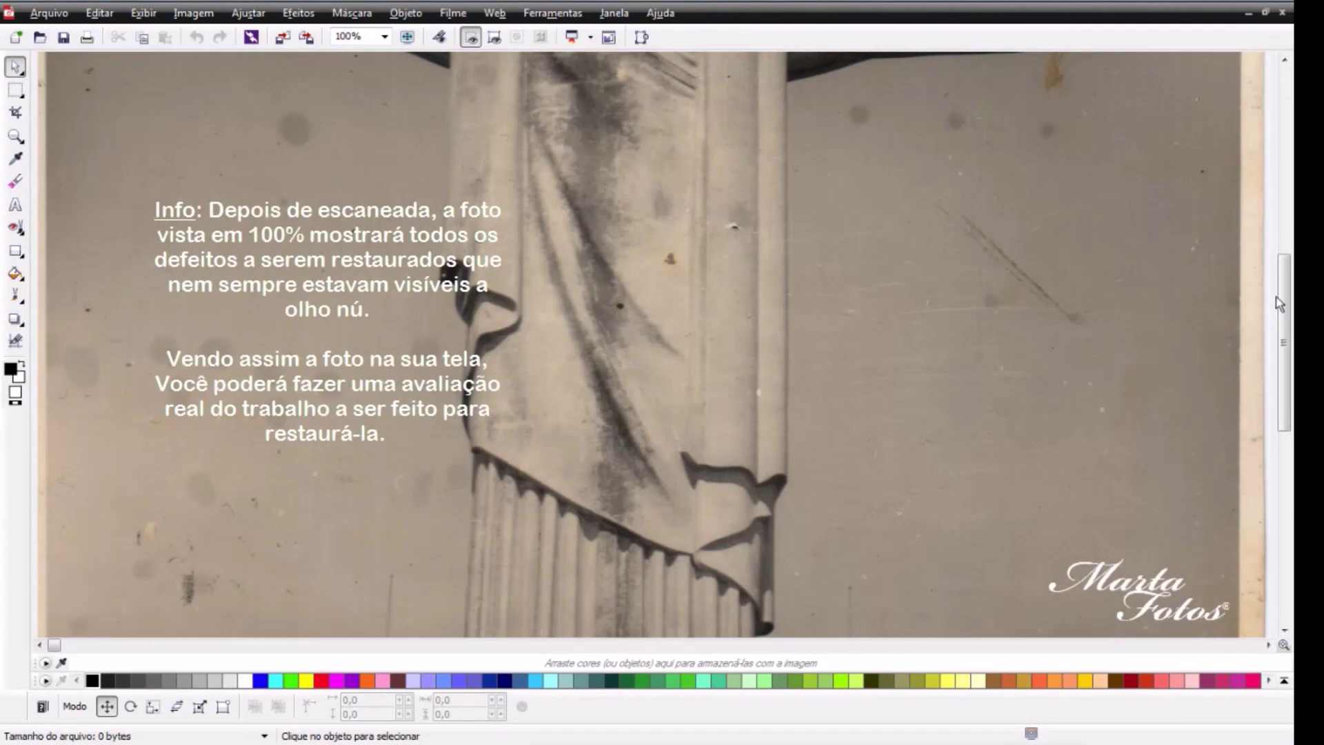
left_click_drag(1287, 324, 1252, 127)
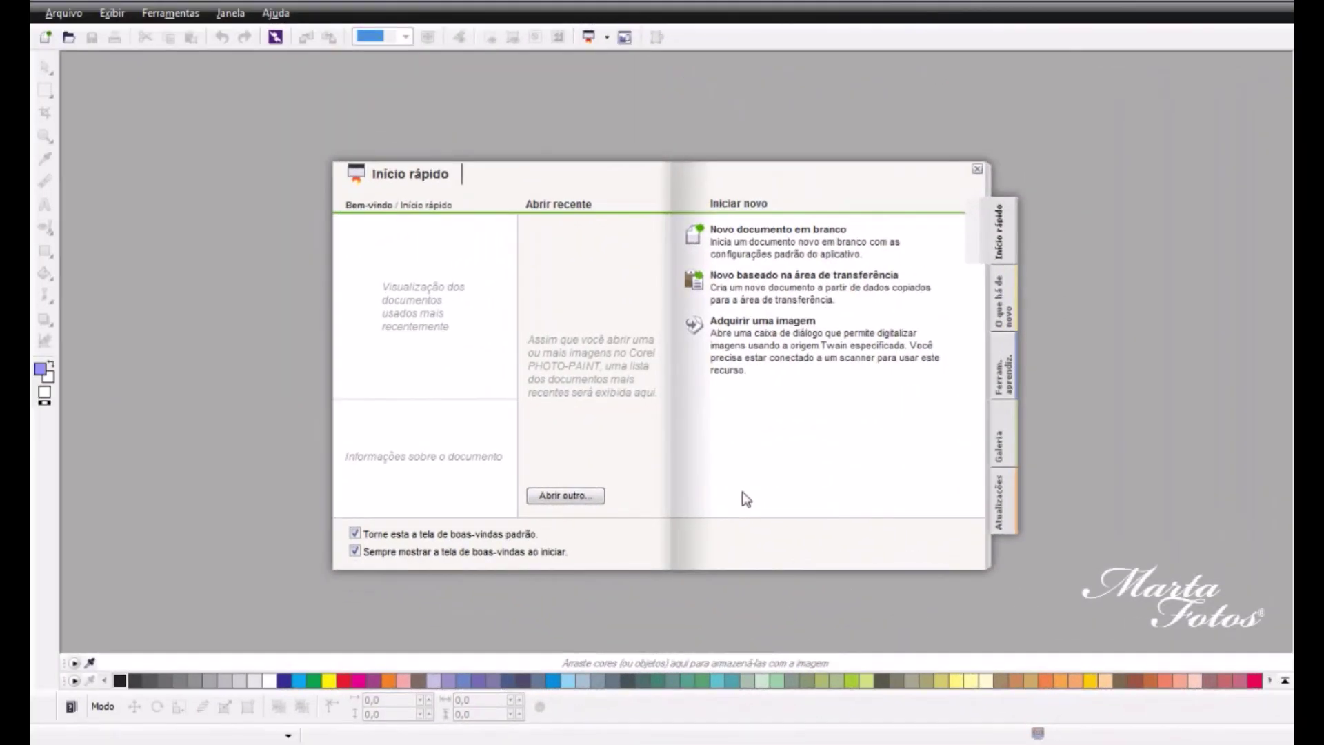
Step: Acquire a new preview of the man's oval portrait, replace the old scan area with an automatic one, and scan the head part
left_click(749, 326)
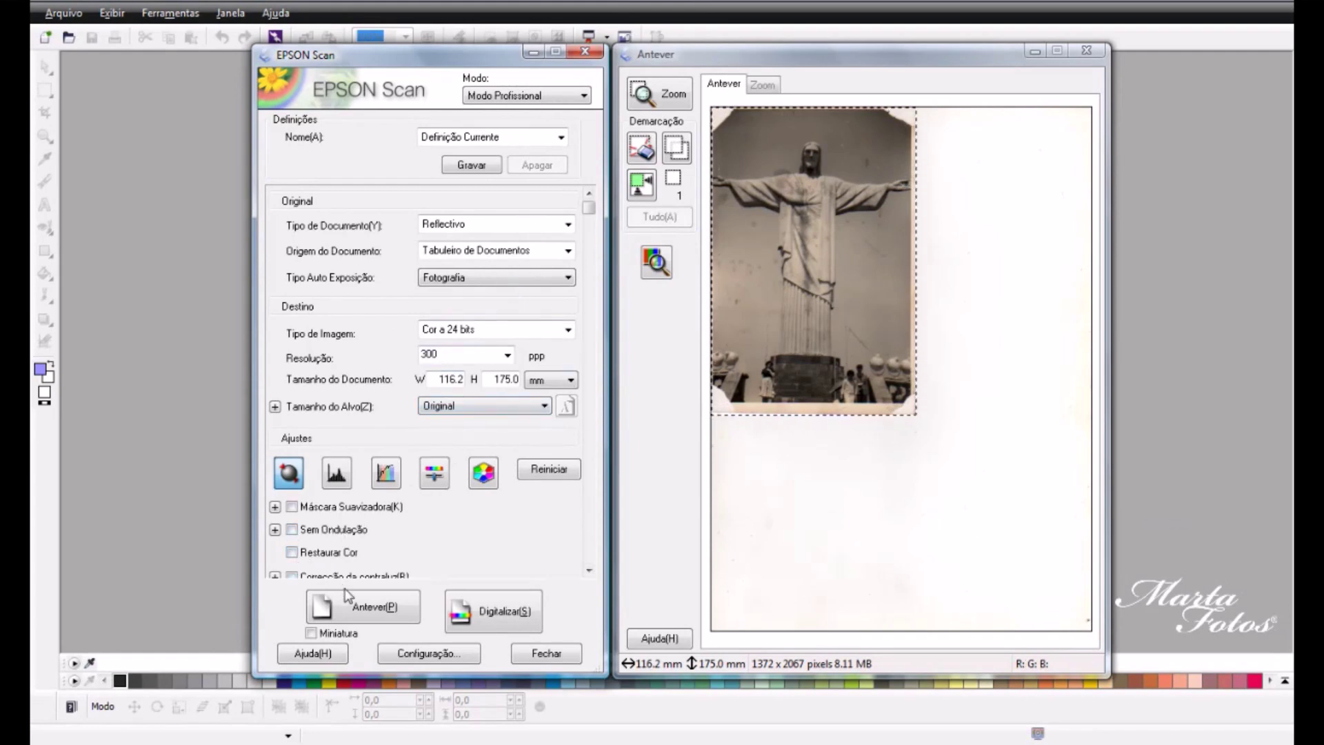
left_click(362, 611)
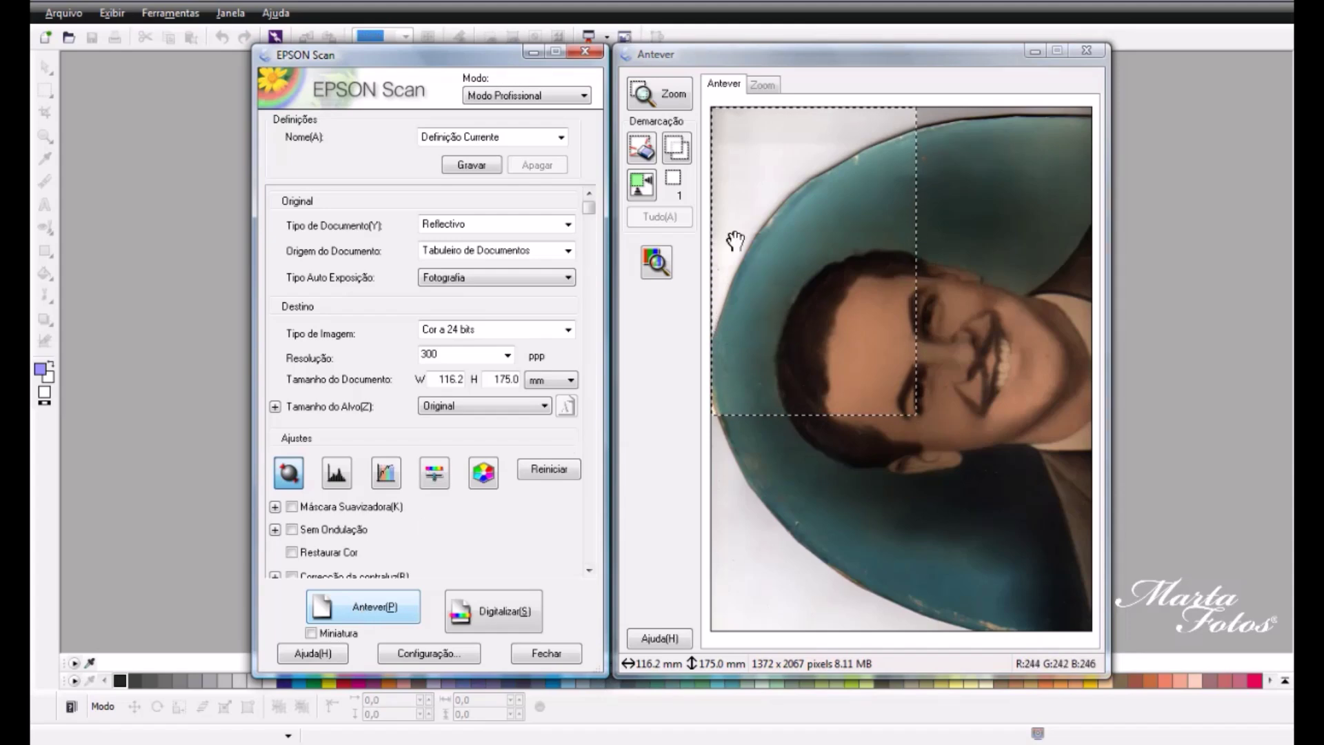
left_click(639, 157)
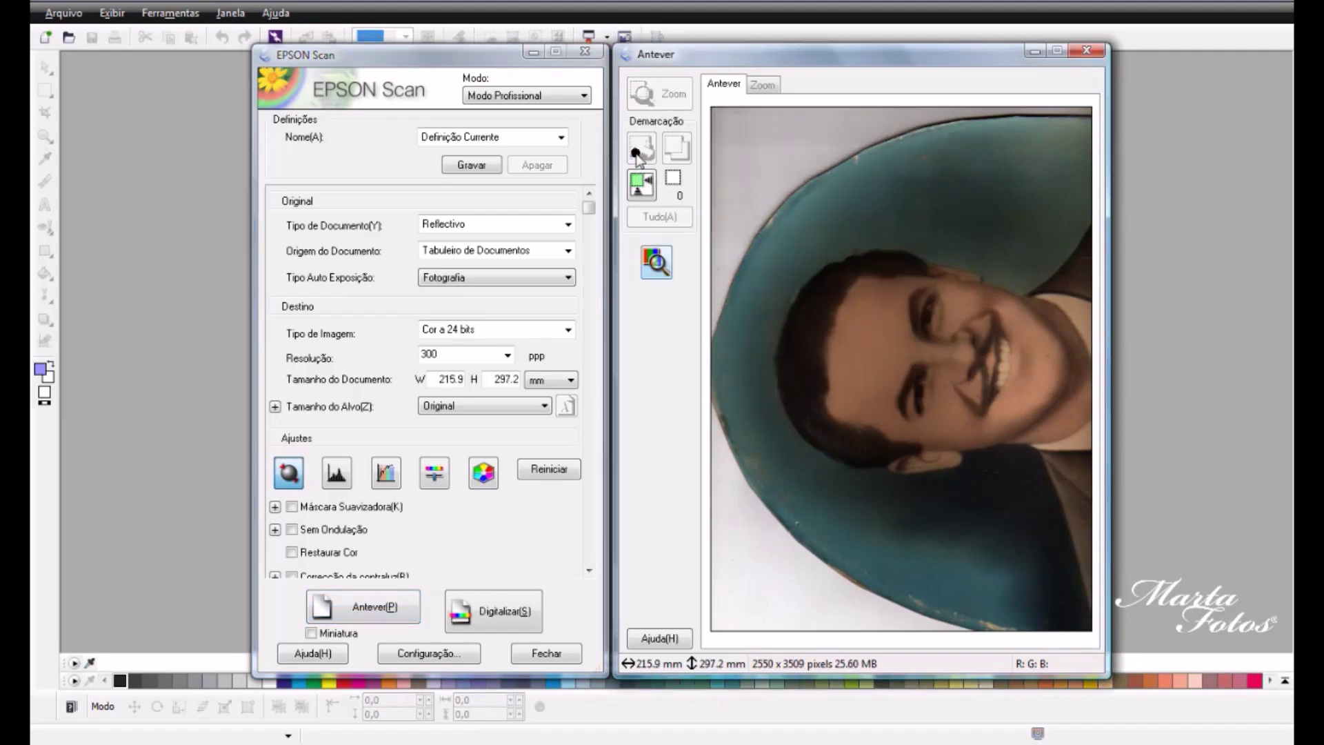
left_click(641, 188)
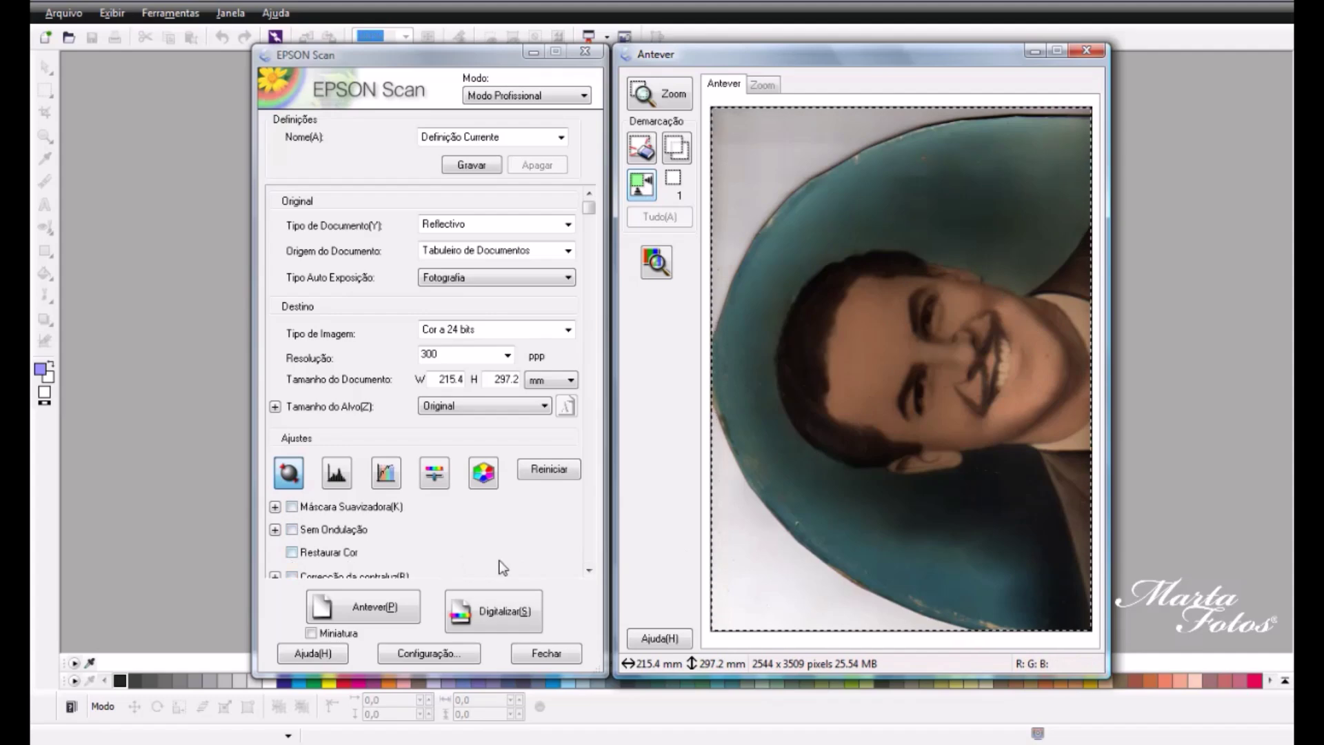
left_click(588, 570)
left_click(589, 570)
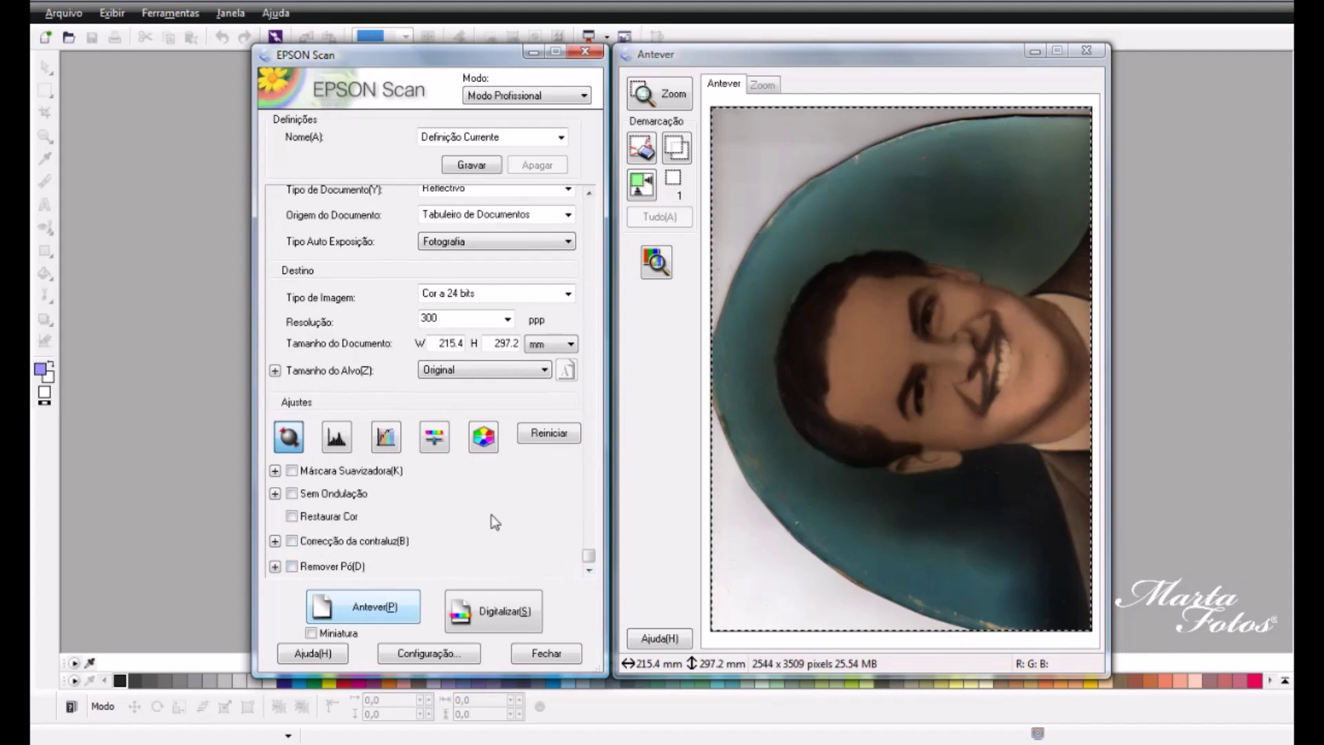
left_click(493, 617)
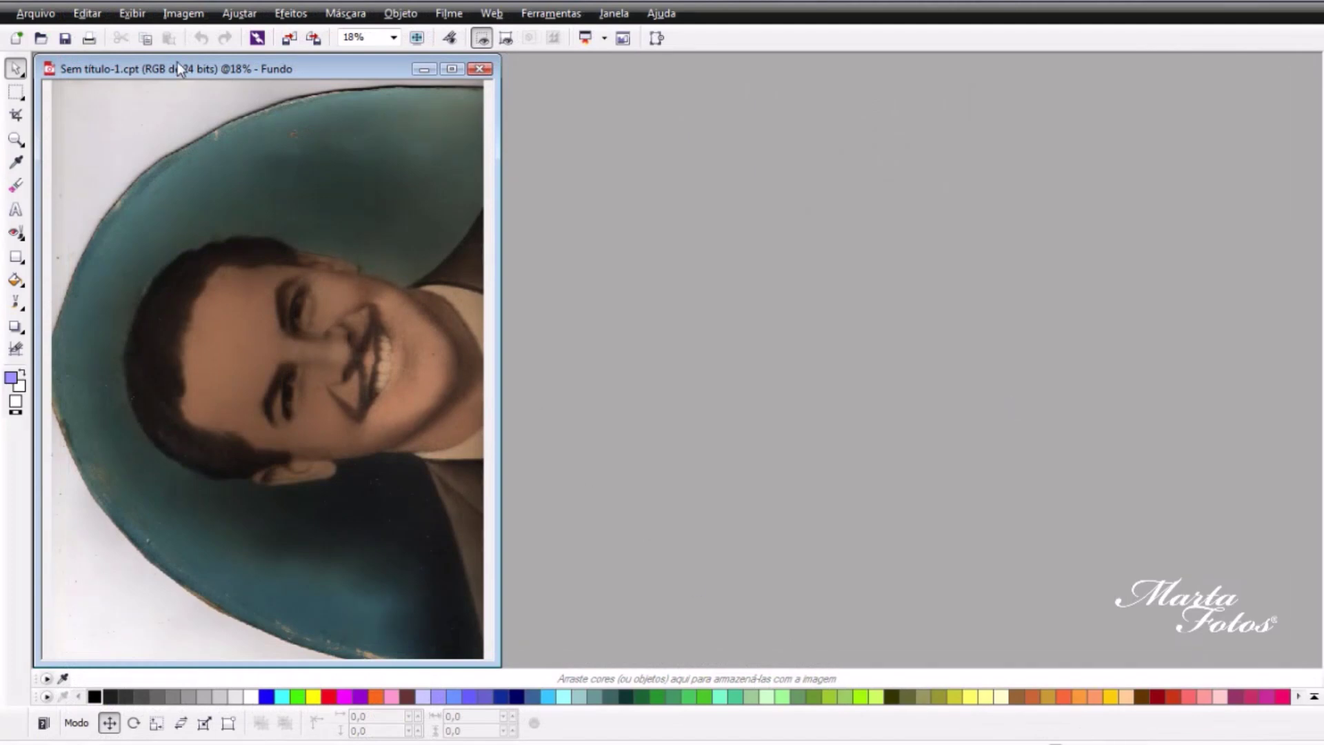
Step: Acquire another image, previewing and scanning the suit-and-tie part of the man's portrait with the same settings
left_click(36, 13)
mouse_move(103, 242)
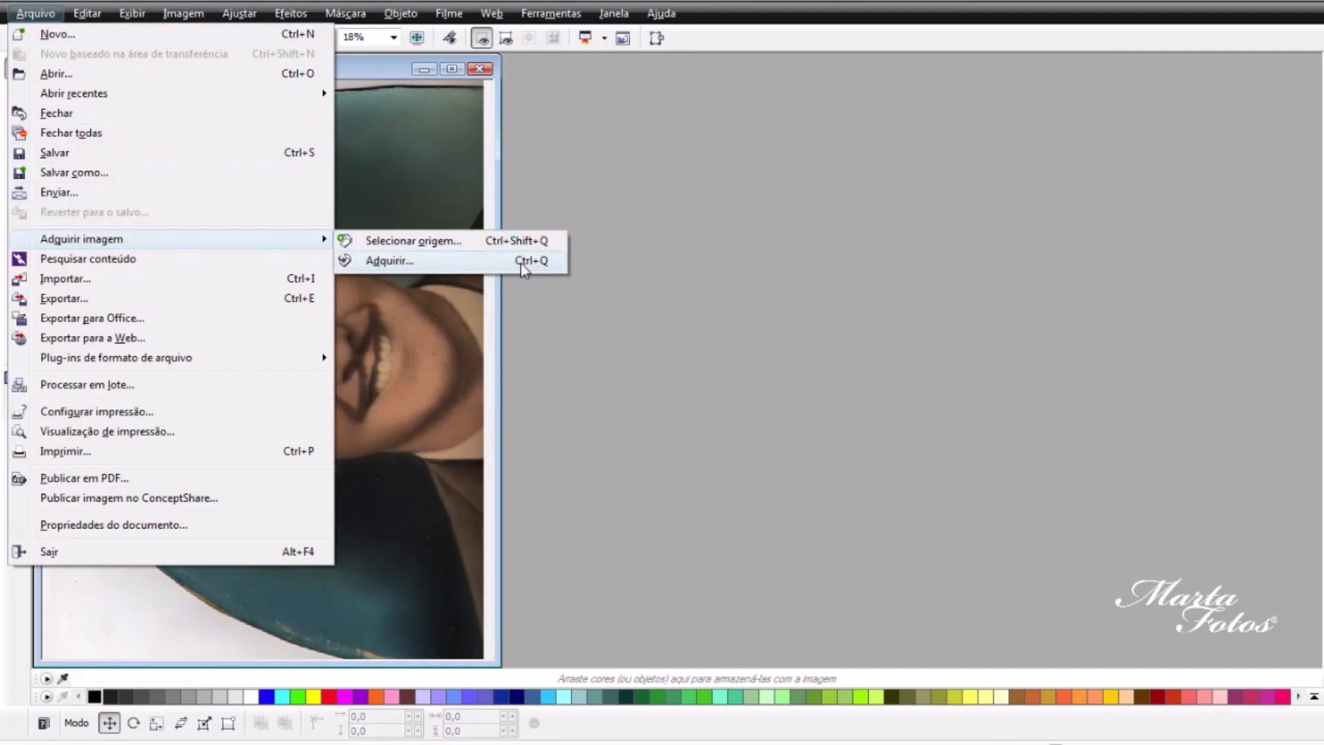
left_click(390, 261)
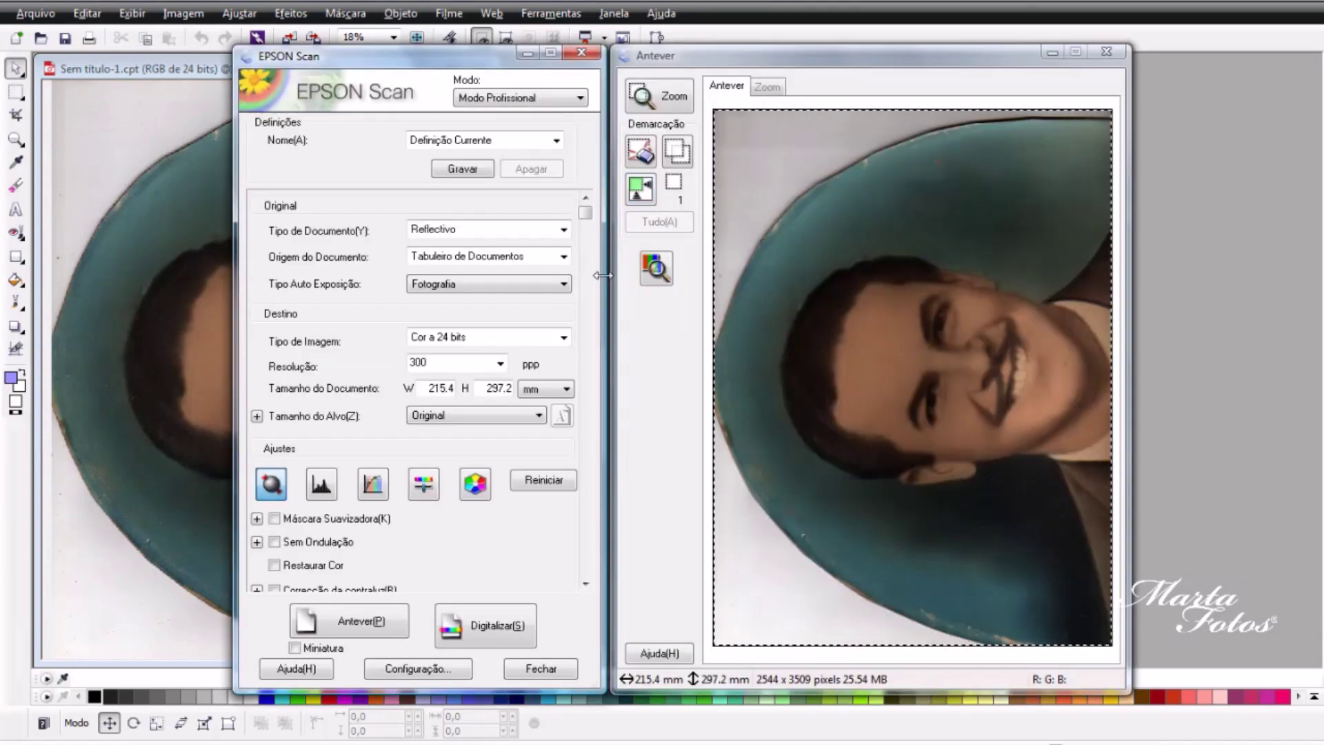
left_click(362, 618)
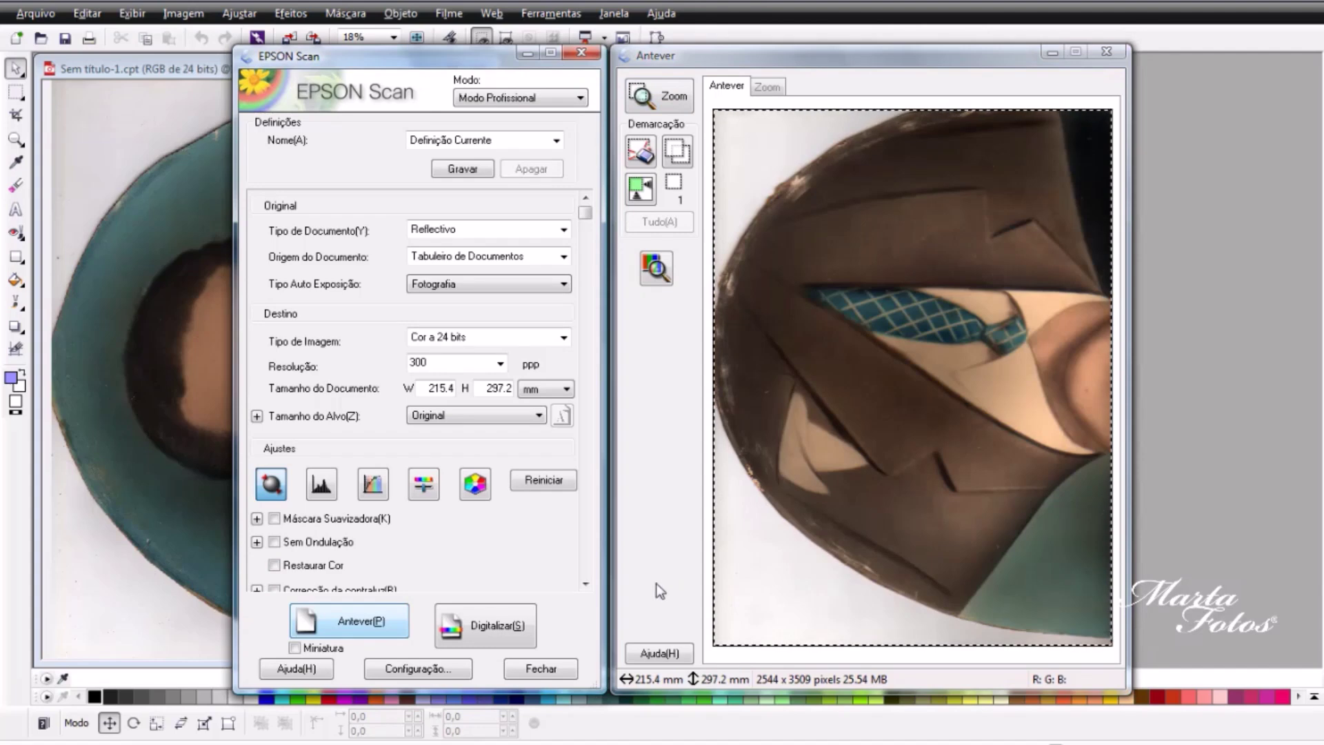
left_click(490, 622)
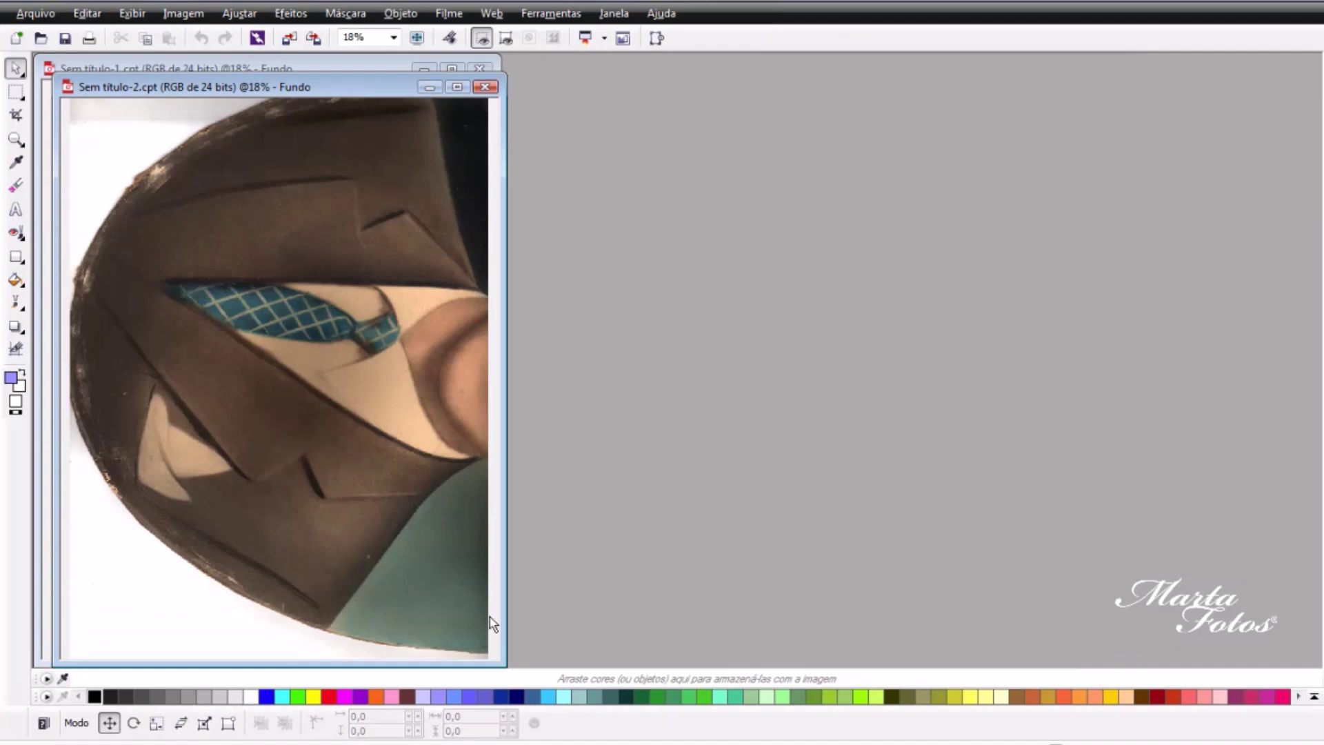
Step: Acquire a third image, previewing and scanning the head part of the woman's oval portrait
left_click(37, 19)
mouse_move(330, 241)
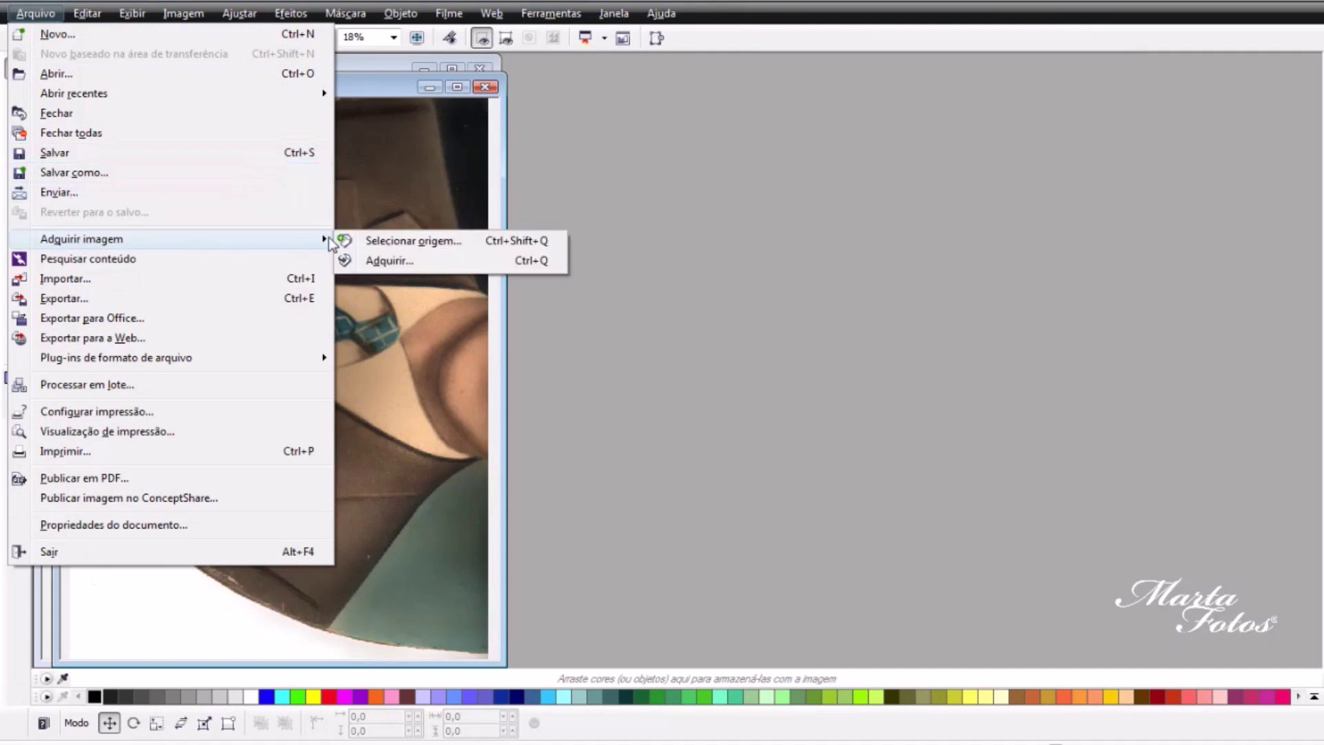
left_click(362, 262)
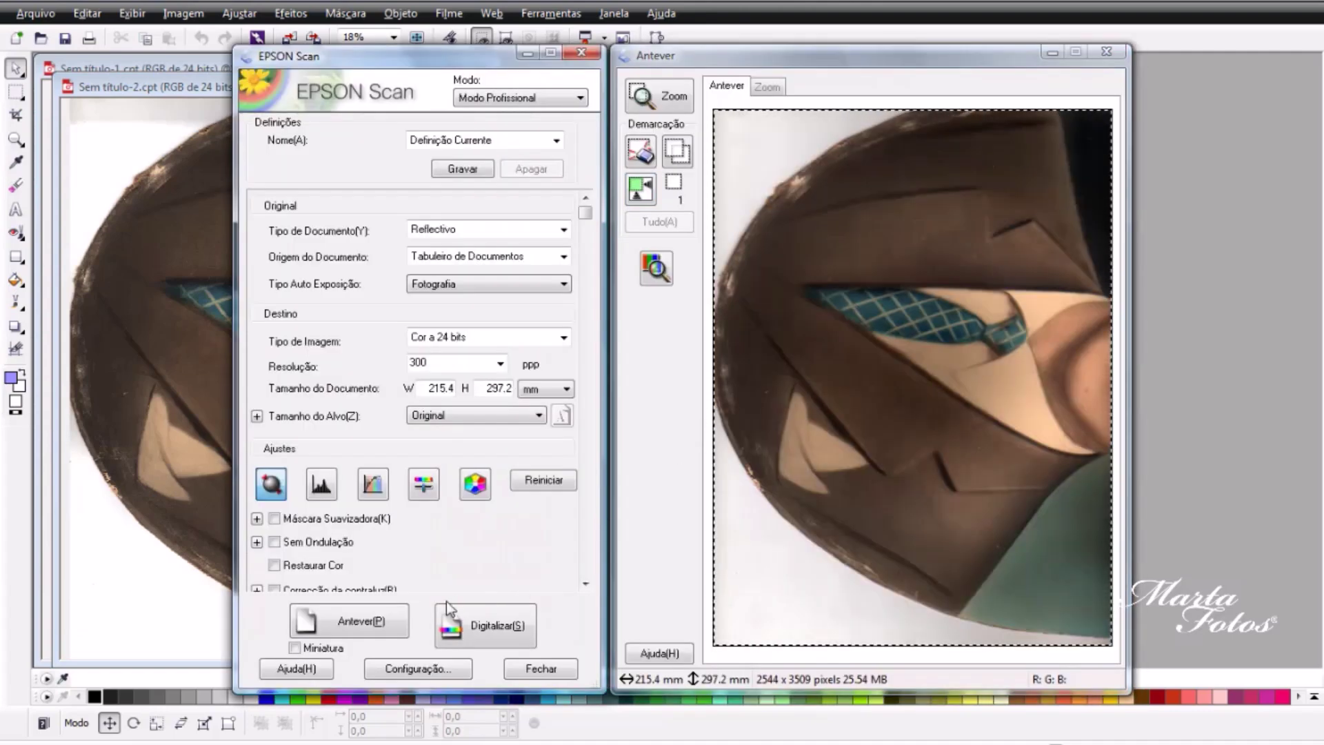
left_click(371, 620)
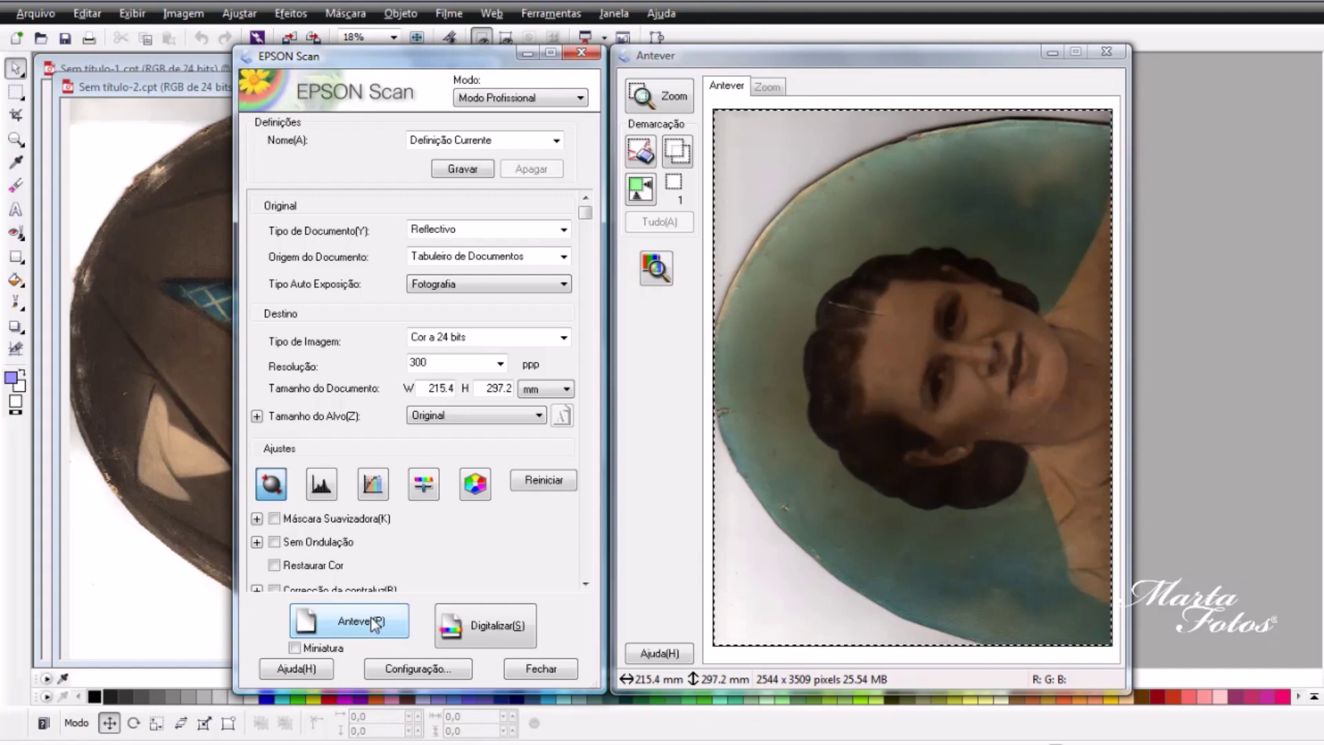
left_click(501, 624)
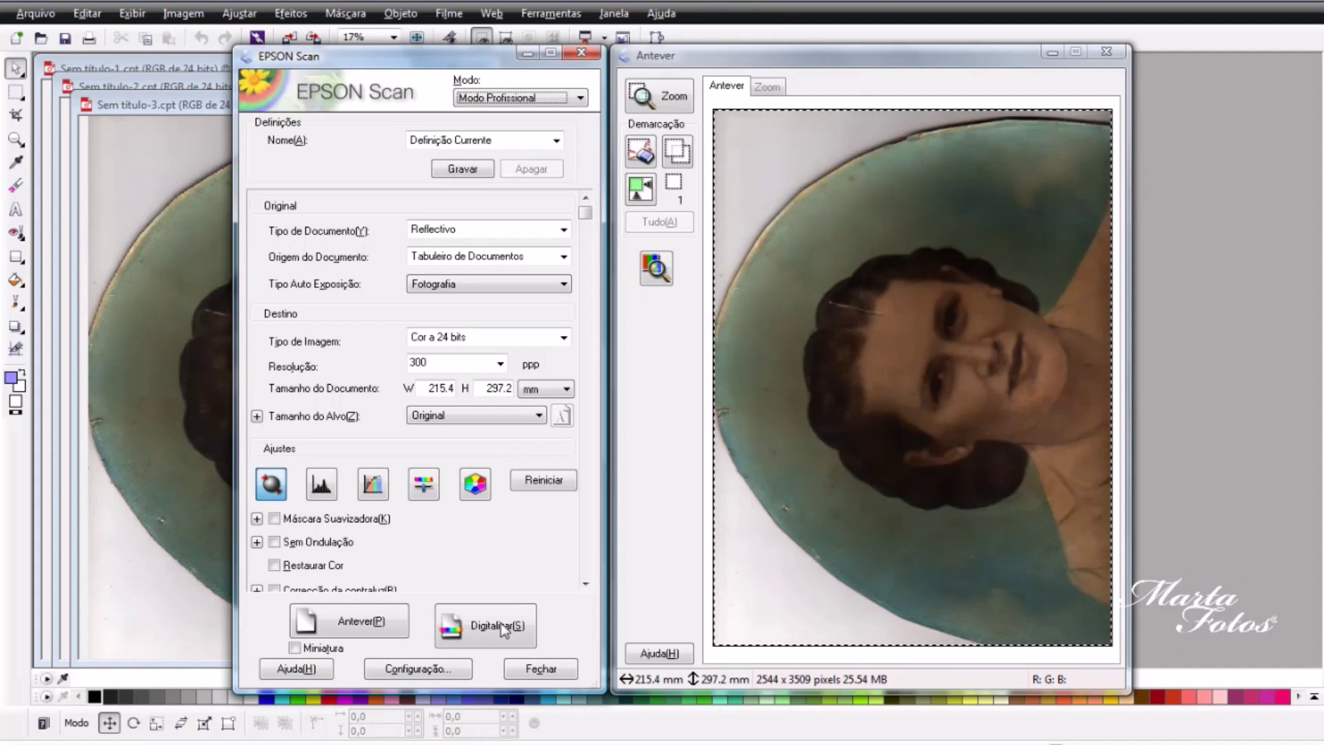
Step: Preview and scan the blouse part of the woman's portrait, and activate the rectangle mask tool
left_click(386, 631)
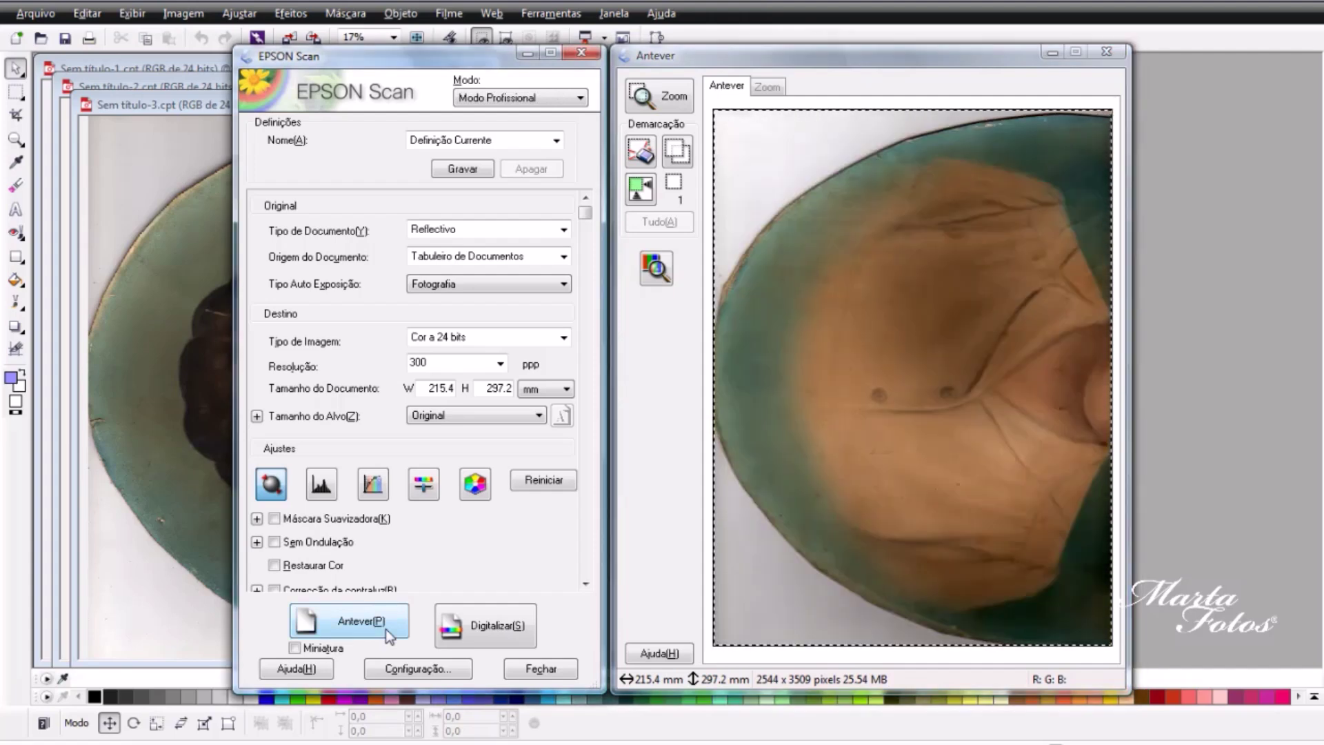
left_click(474, 628)
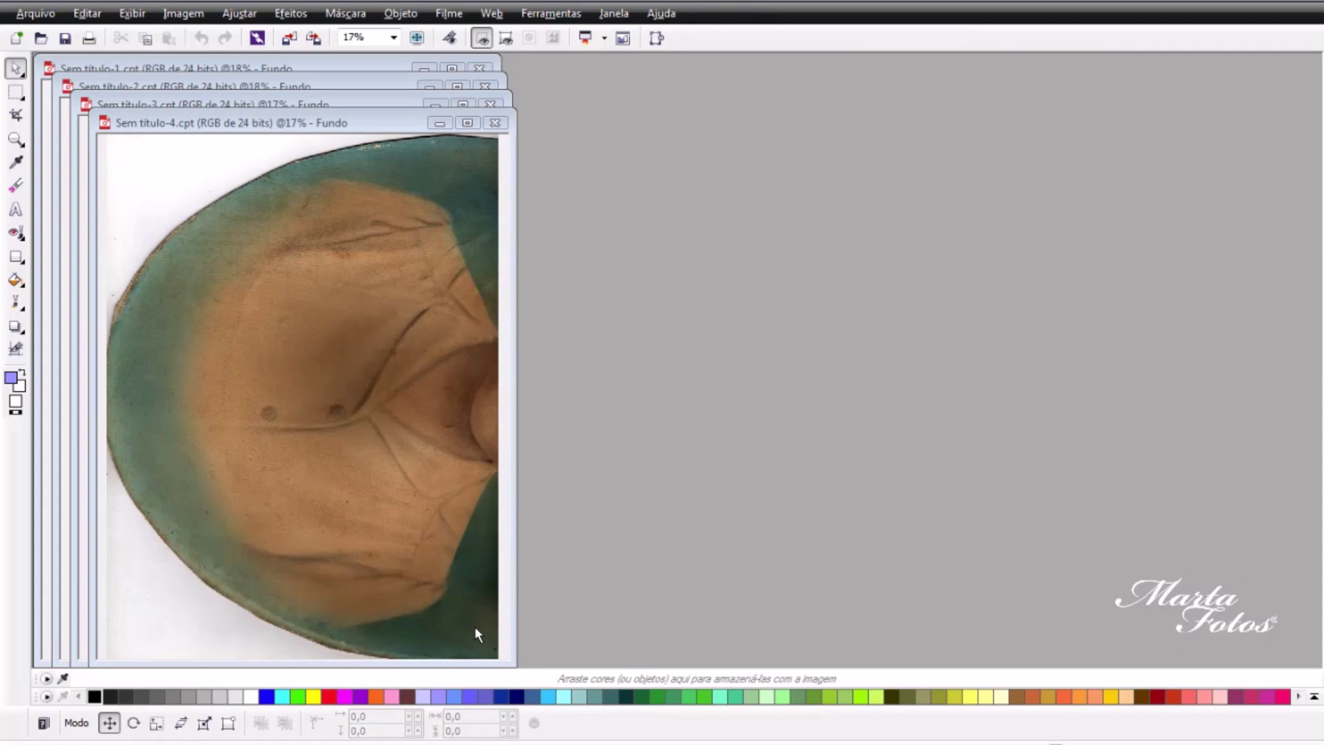
key("r")
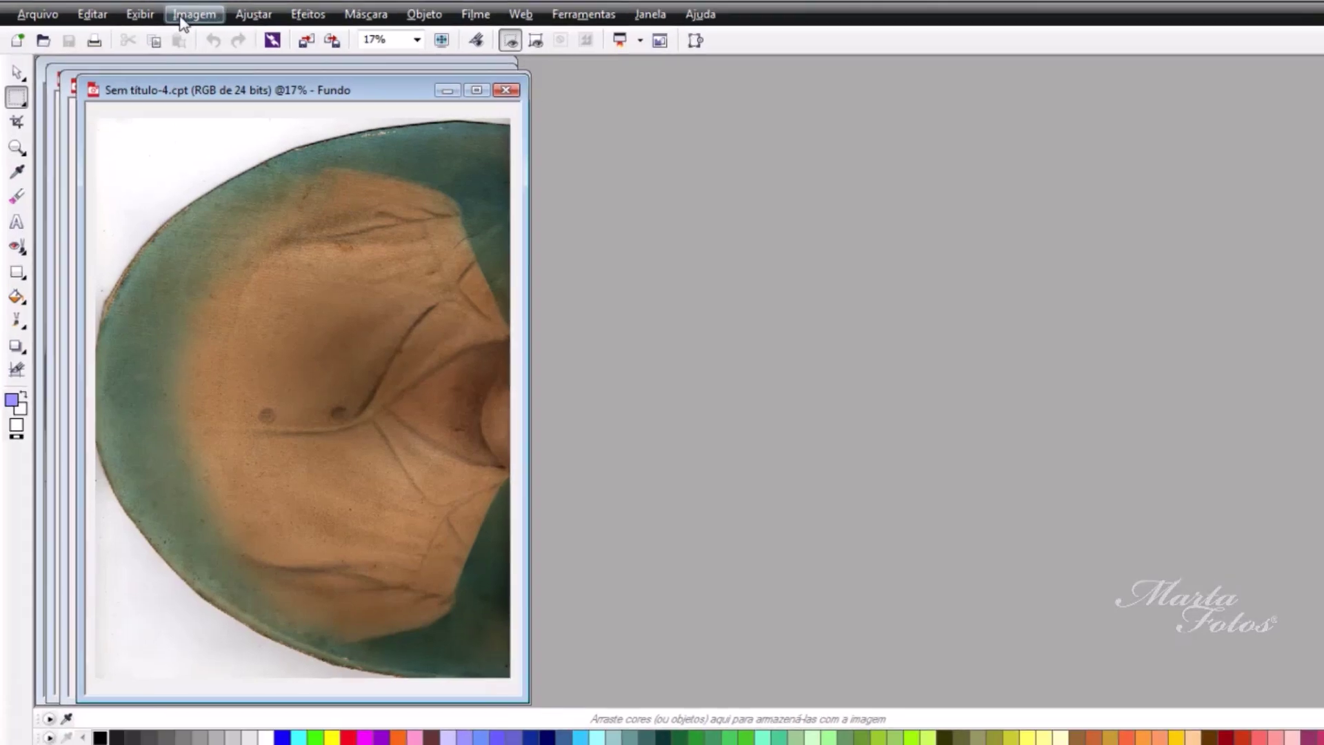
Step: Start an image stitch using Sem título-1.cpt and Sem título-2.cpt, in that order
left_click(174, 16)
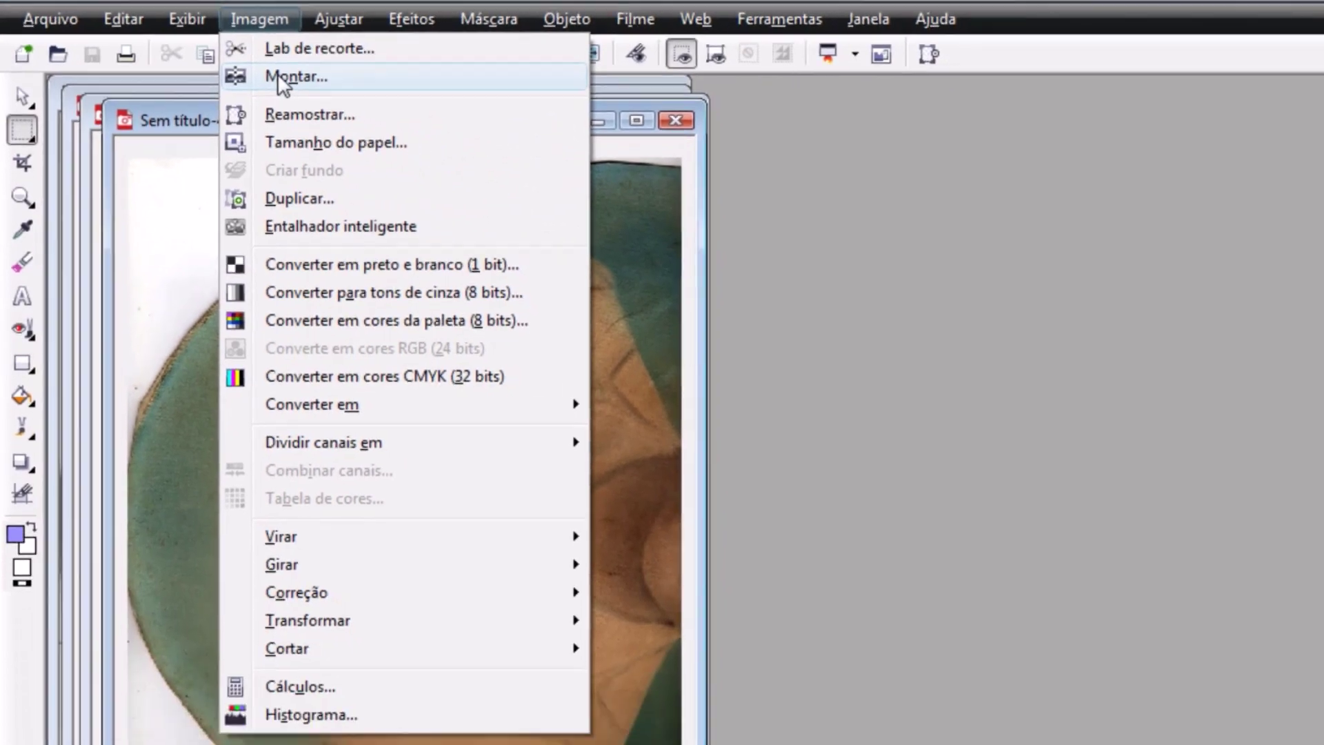
left_click(282, 77)
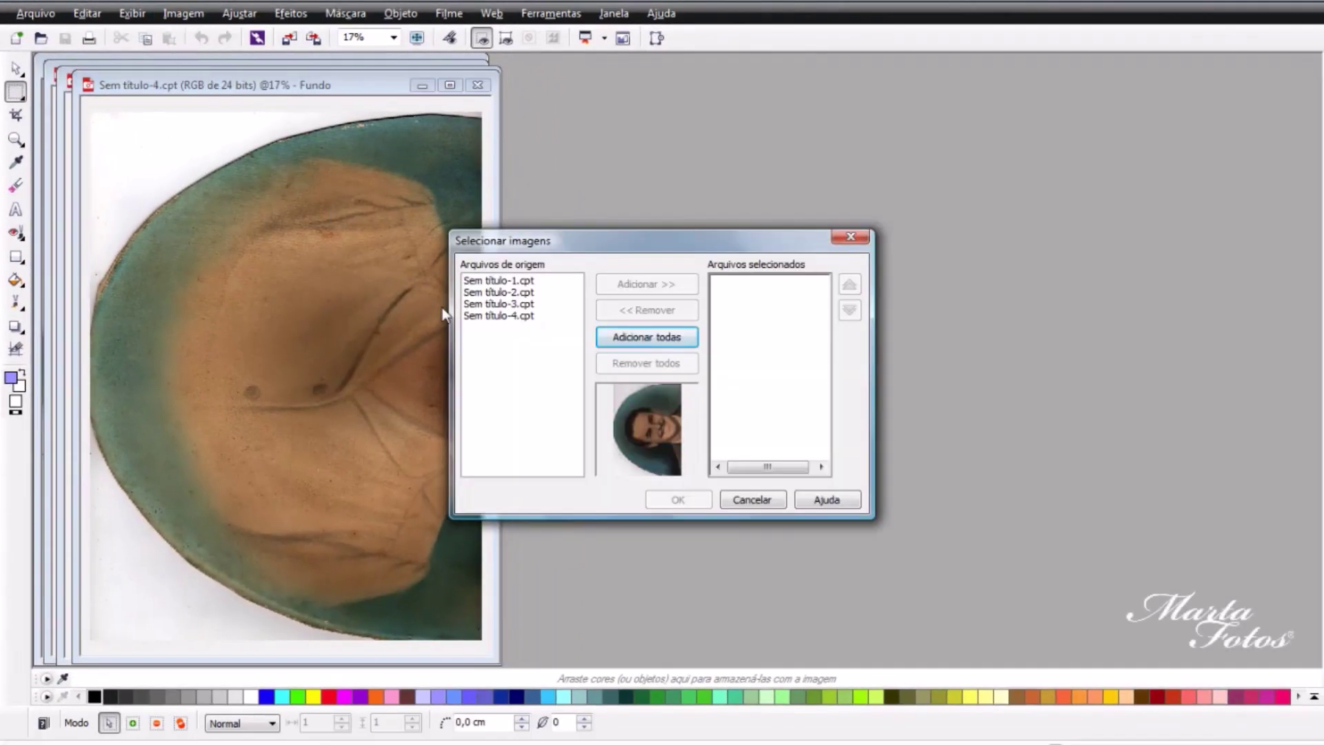
left_click(489, 281)
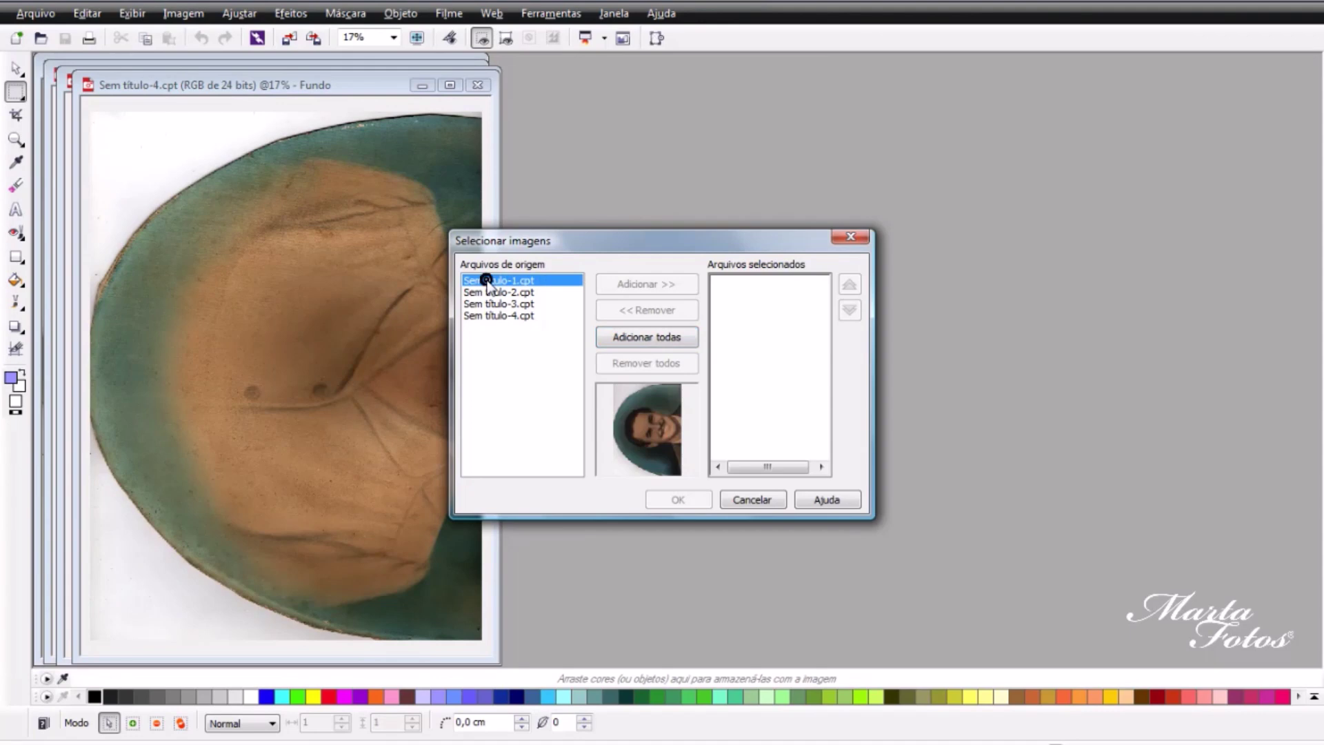
left_click(618, 286)
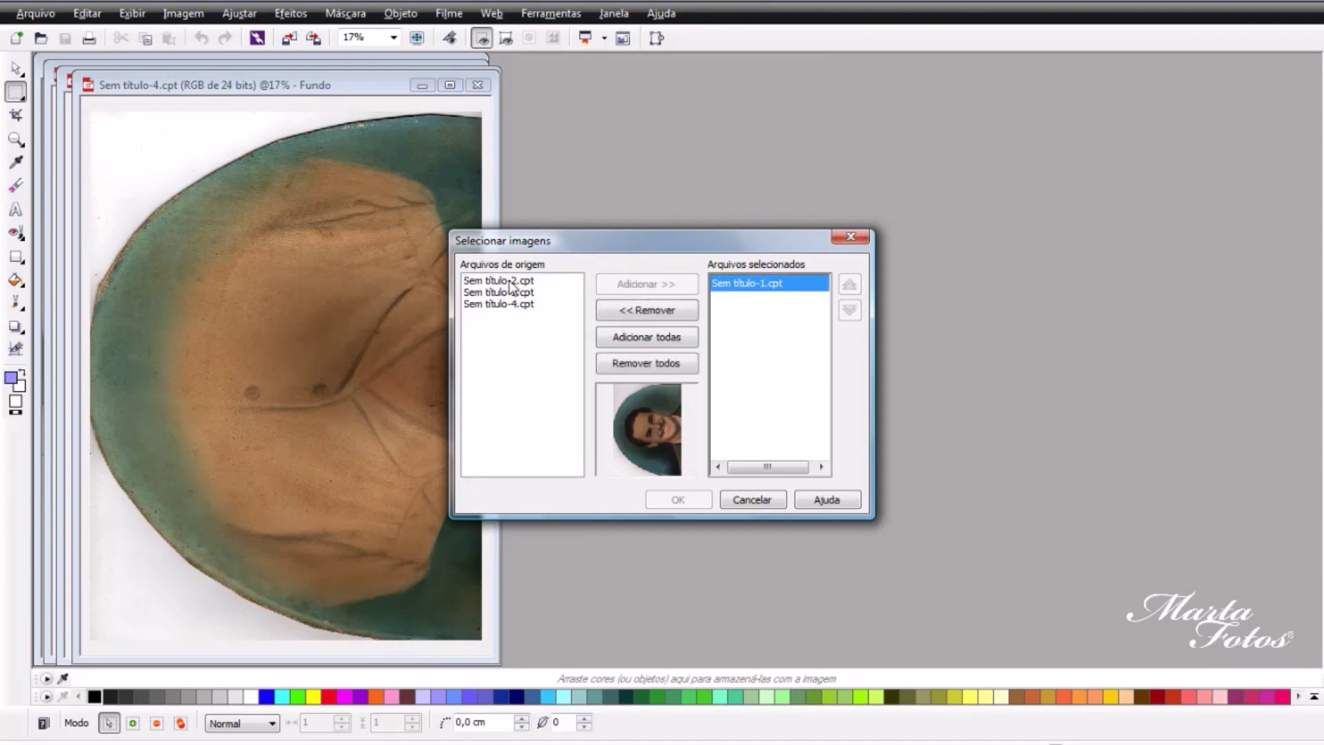
left_click(509, 282)
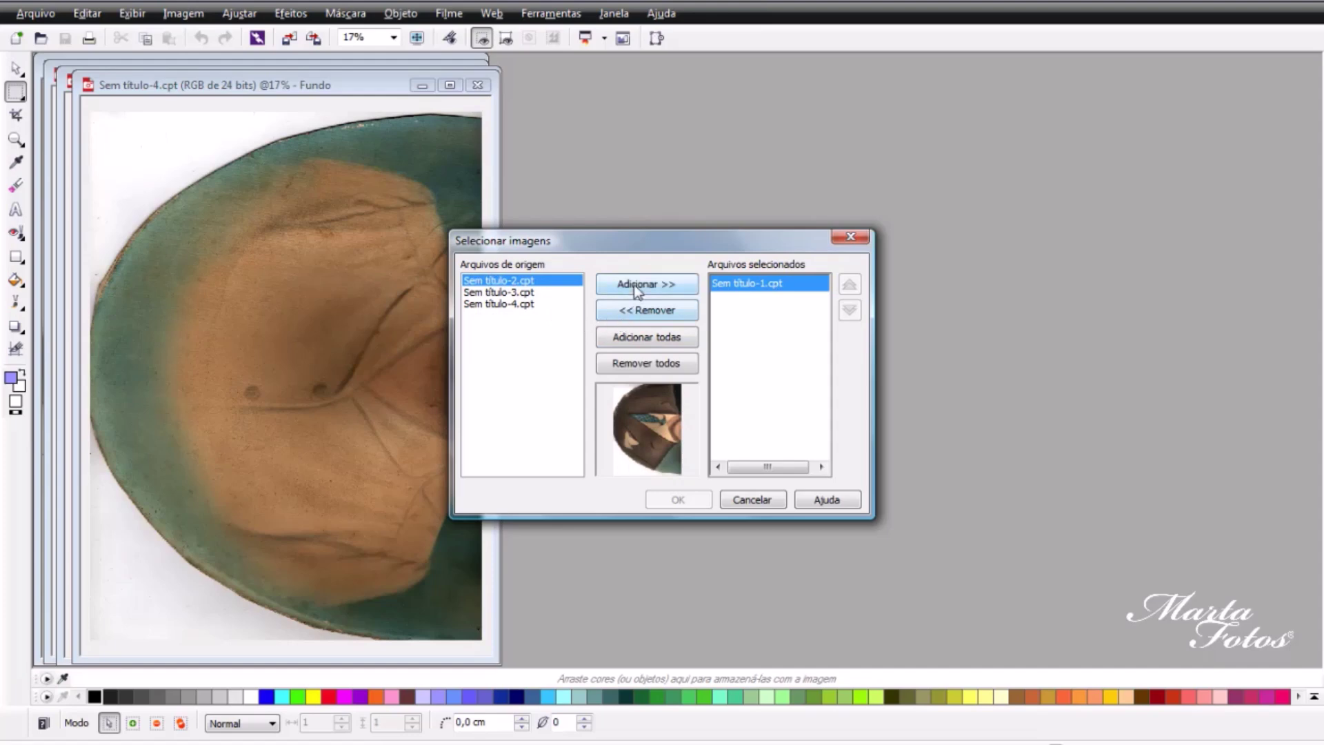
left_click(636, 289)
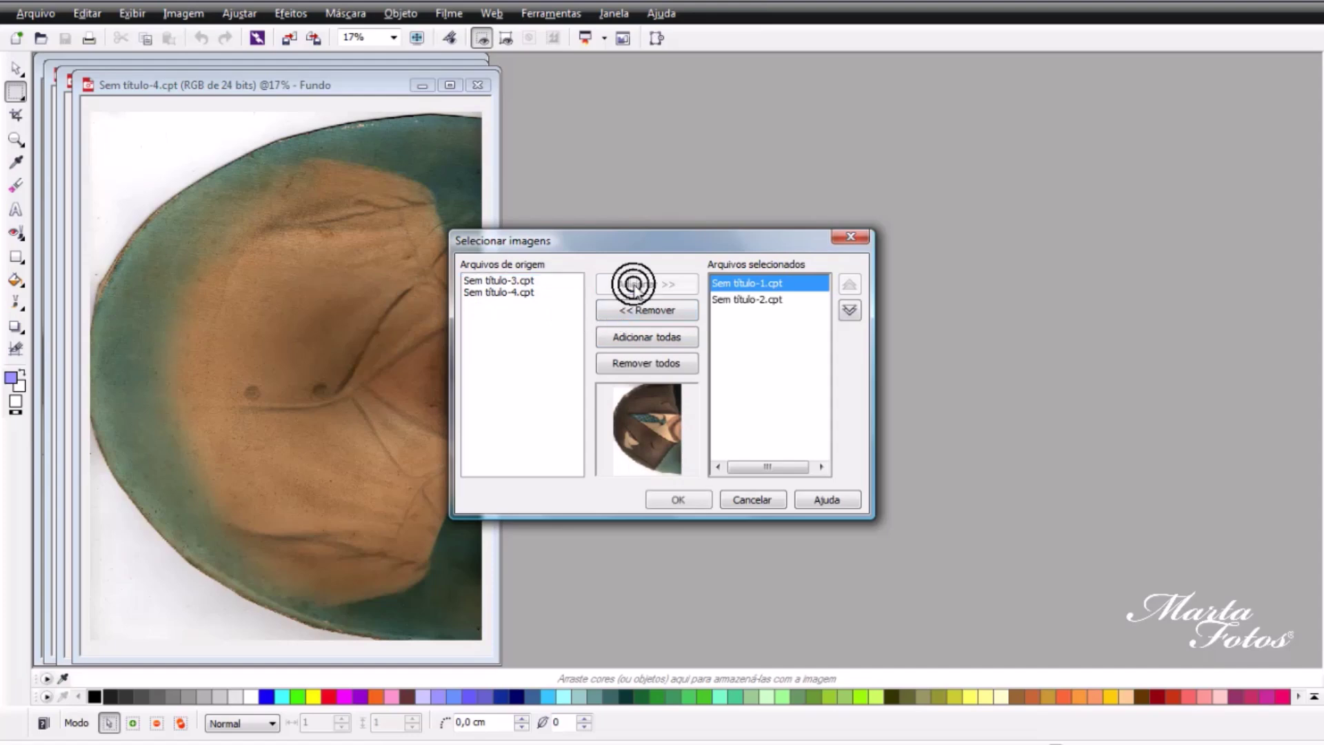
left_click(694, 498)
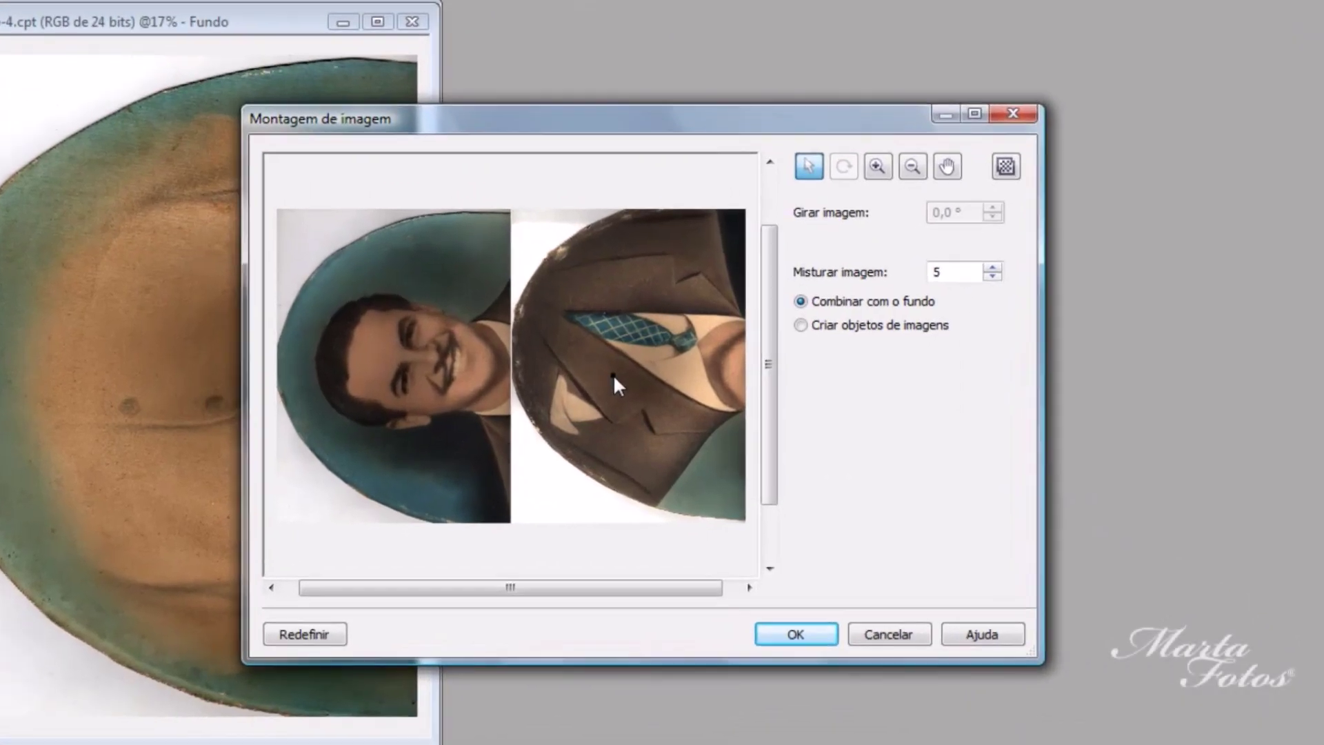
Step: Rotate the suit-and-tie part 180° in the stitch and move it to overlap the head part
left_click(639, 368)
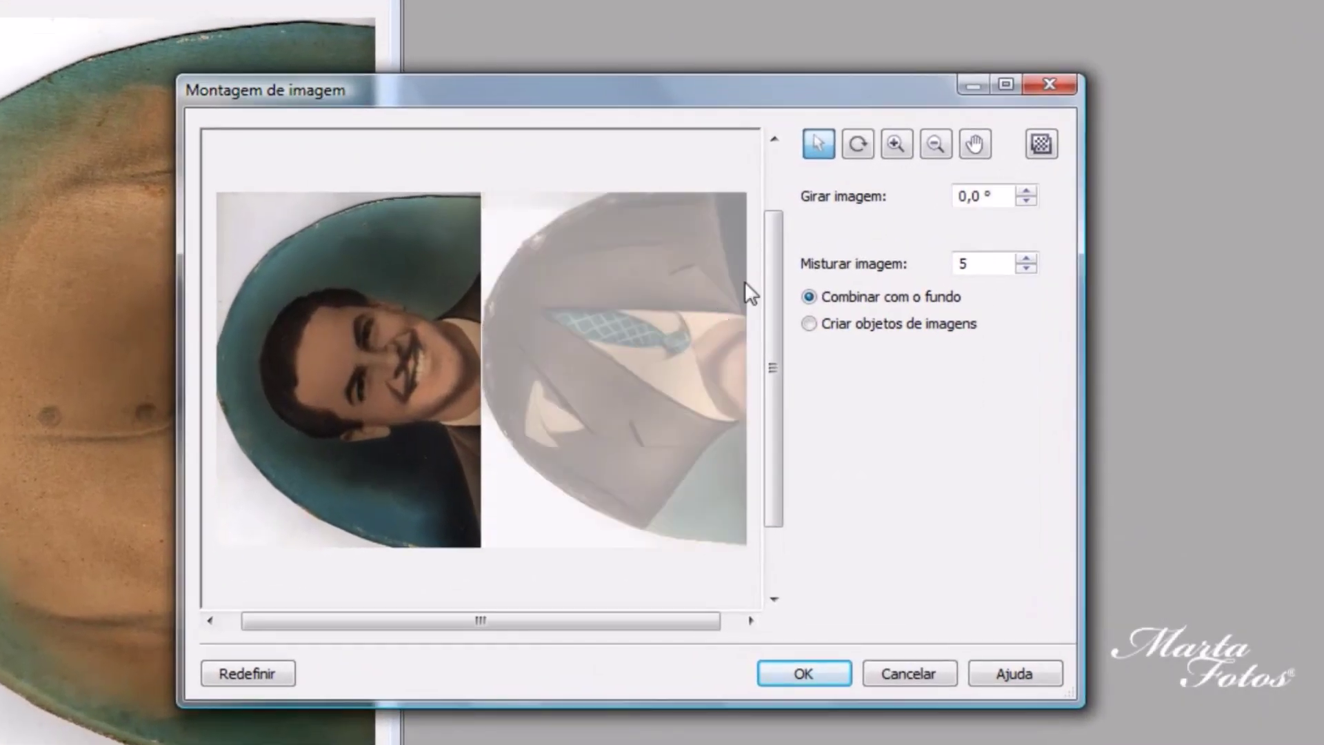
double_click(965, 194)
type("180,0")
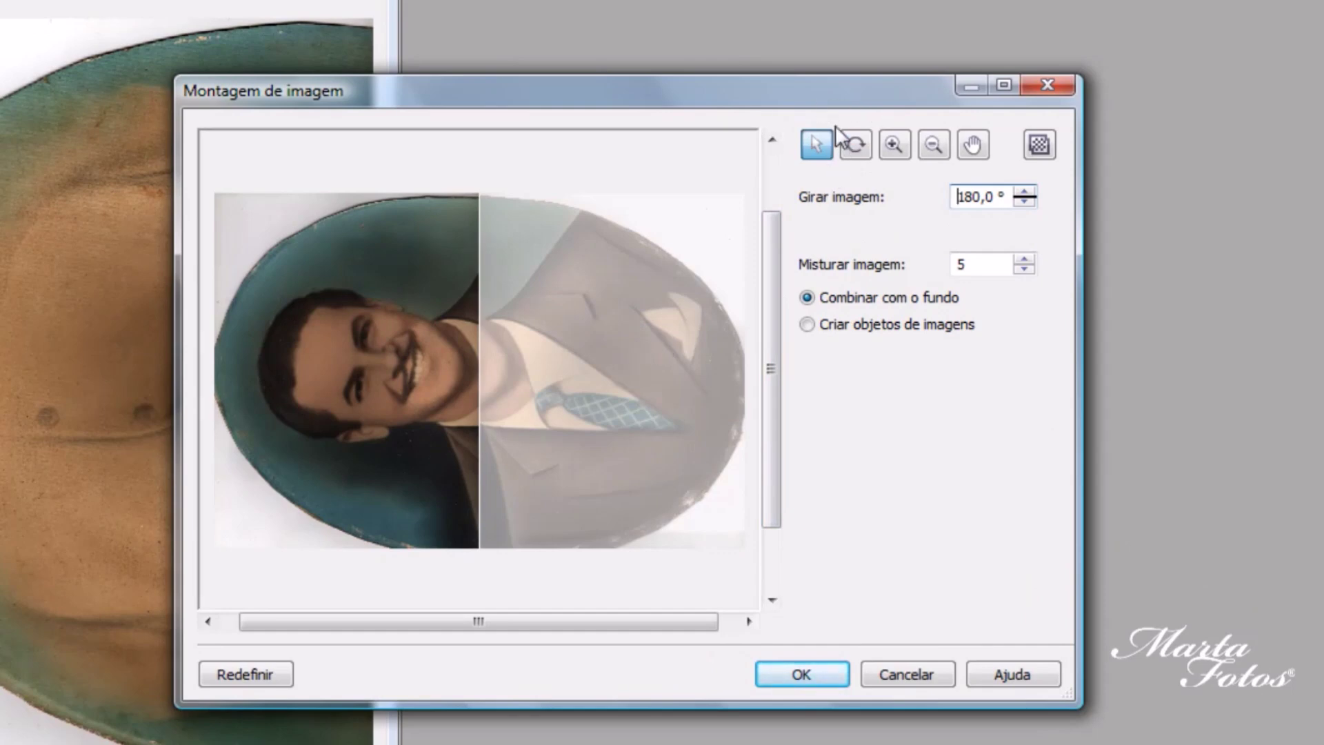
left_click_drag(673, 350, 614, 351)
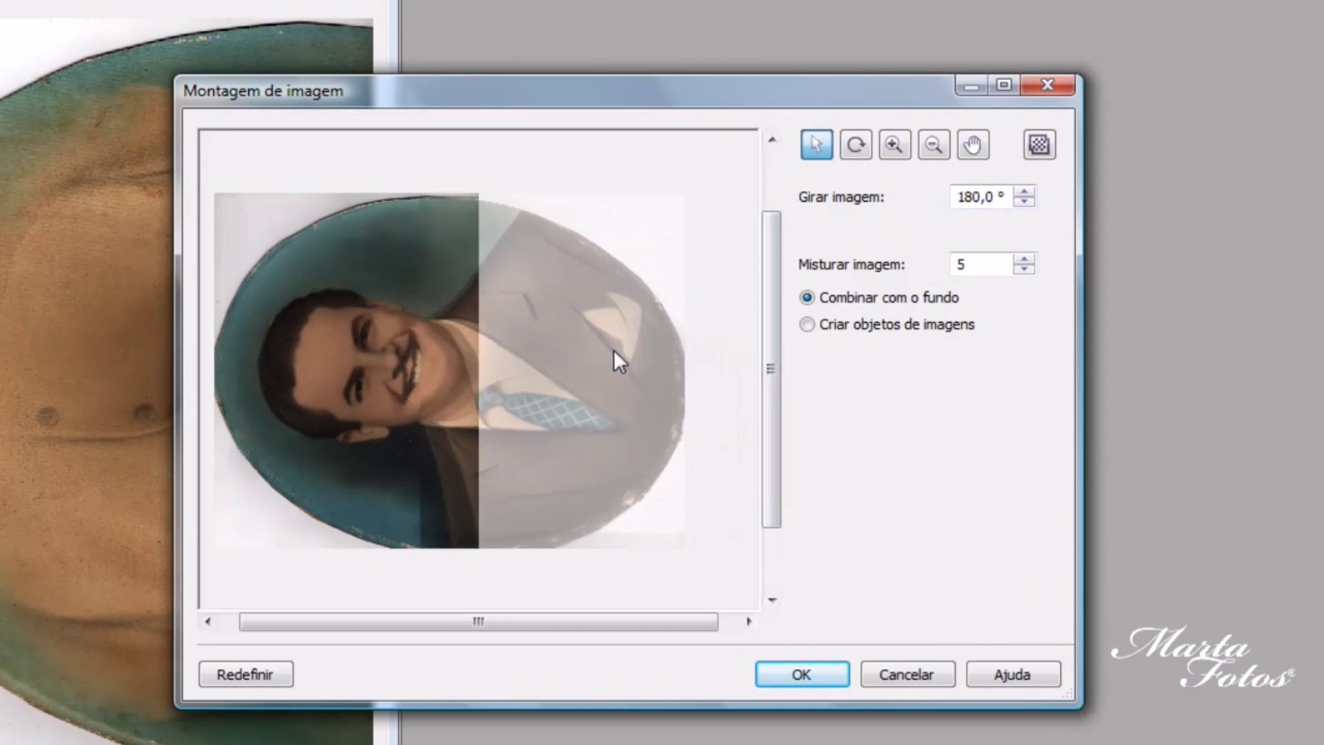
Step: Align the suit part's collar and neck more closely with the man's head part
left_click(895, 144)
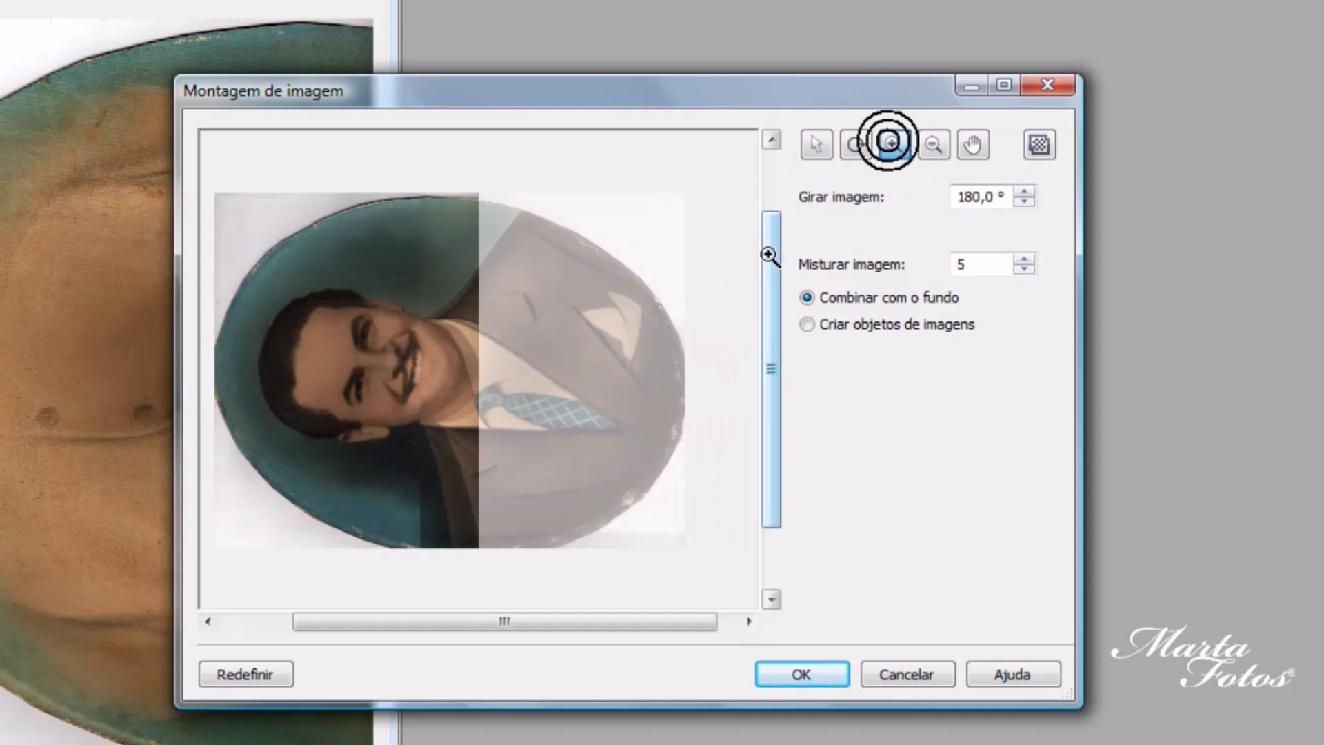
left_click(491, 363)
left_click(437, 384)
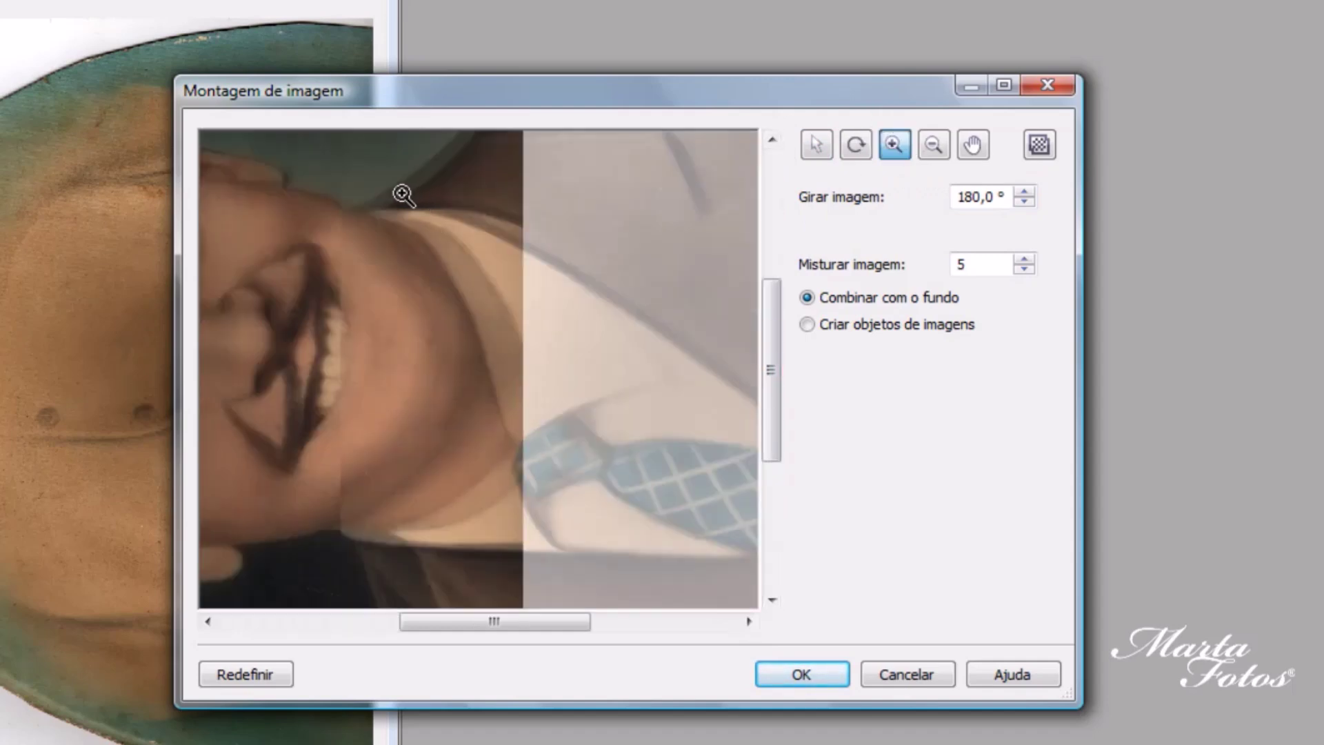
left_click(817, 144)
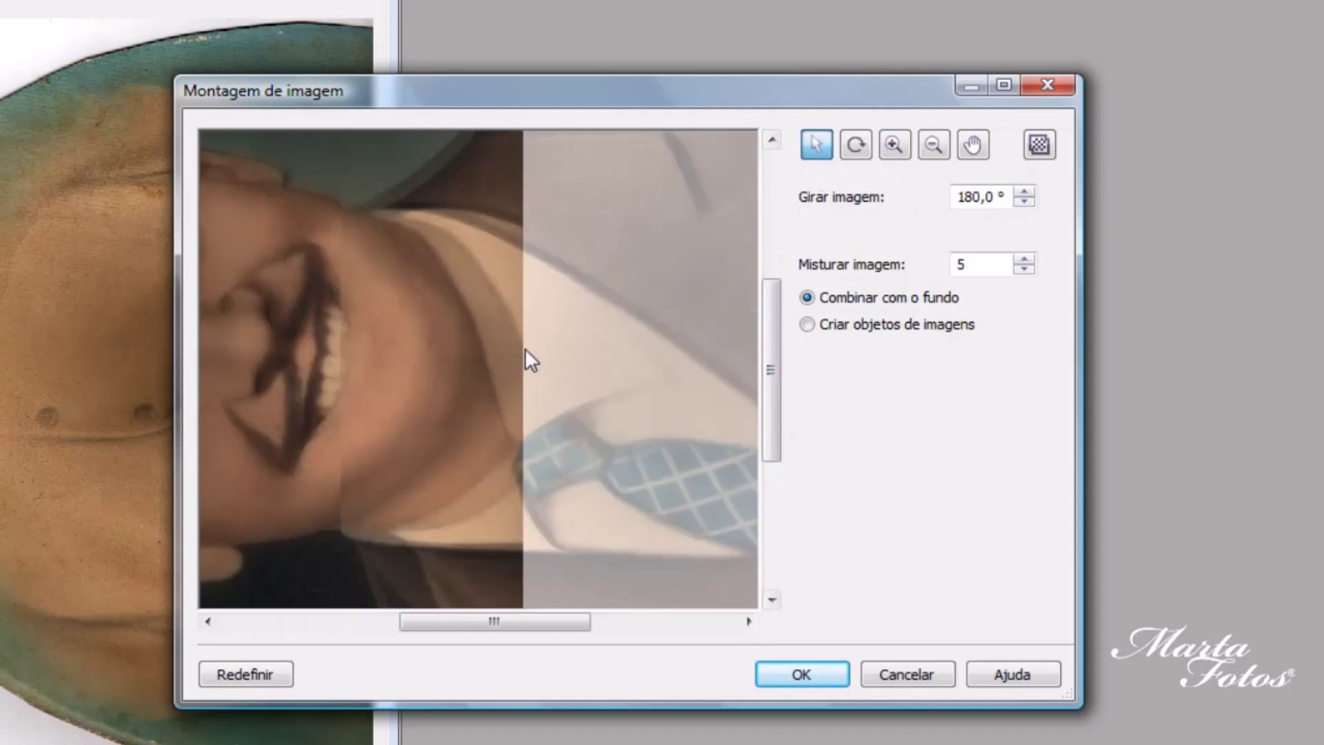
left_click_drag(526, 351, 540, 354)
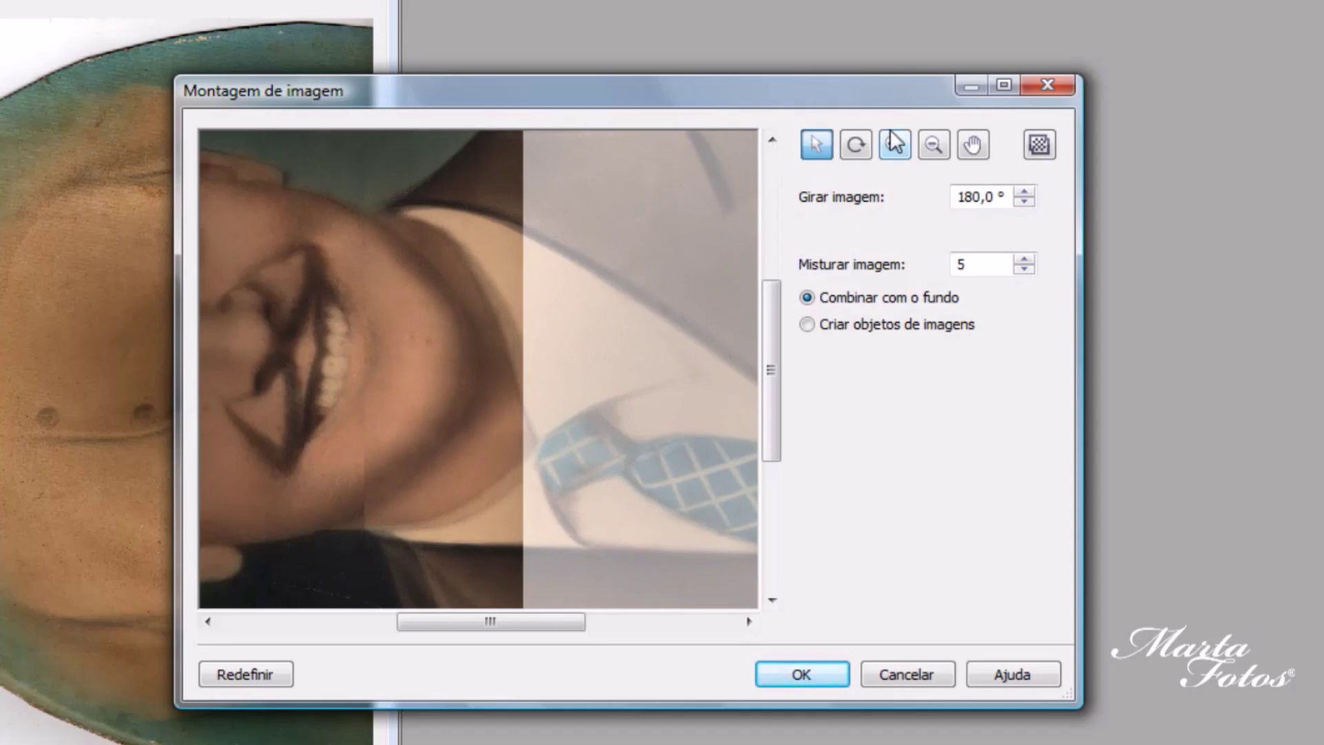
Step: Set the suit part's rotation to 174° and reposition it so the collar and shoulders meet the head part
left_click(934, 145)
left_click(527, 393)
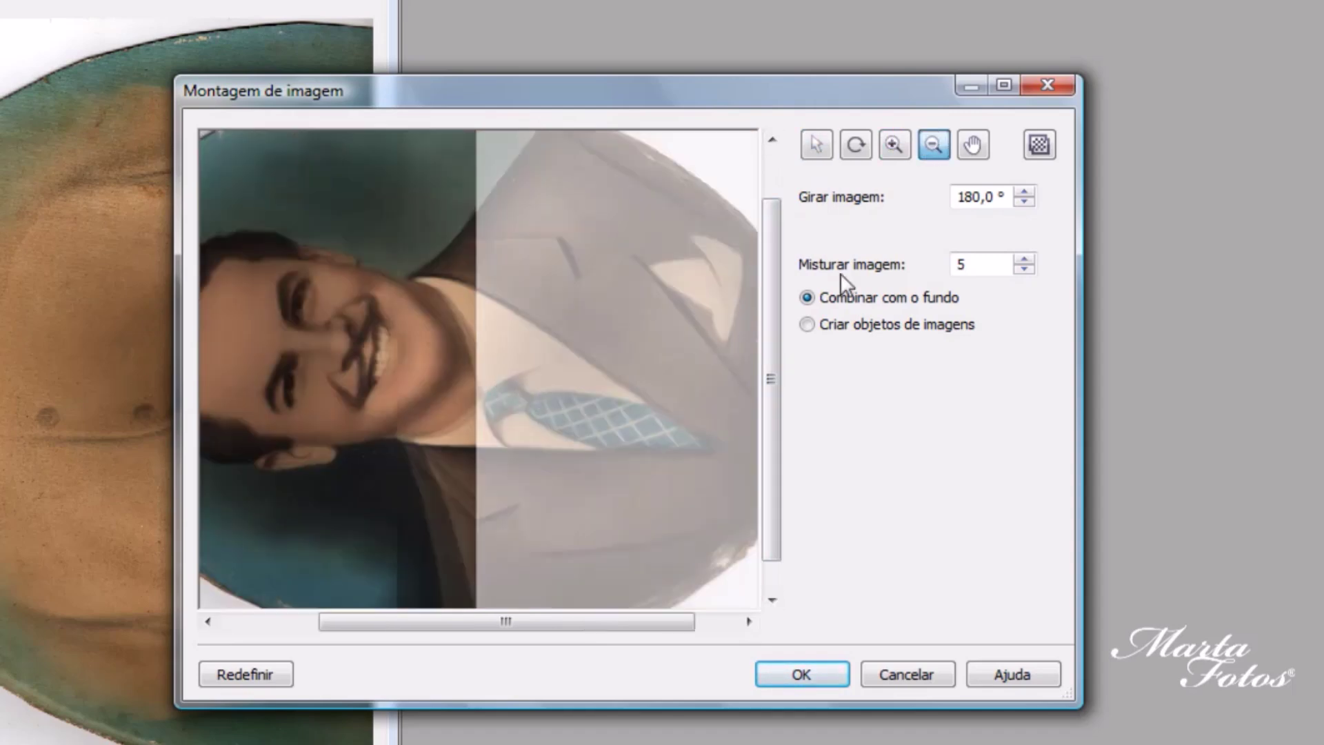
left_click(1025, 202)
left_click(1026, 201)
left_click(1026, 201)
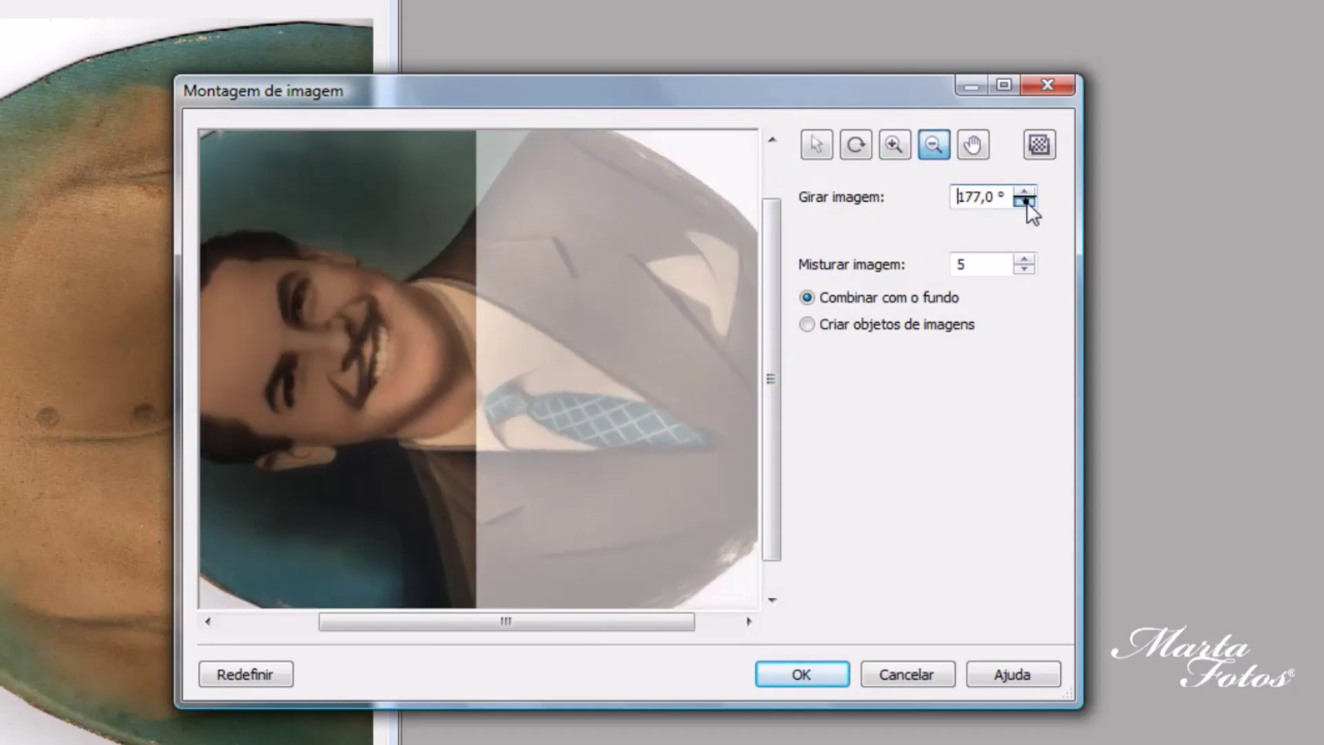
left_click(1026, 201)
left_click(1025, 201)
left_click(1026, 201)
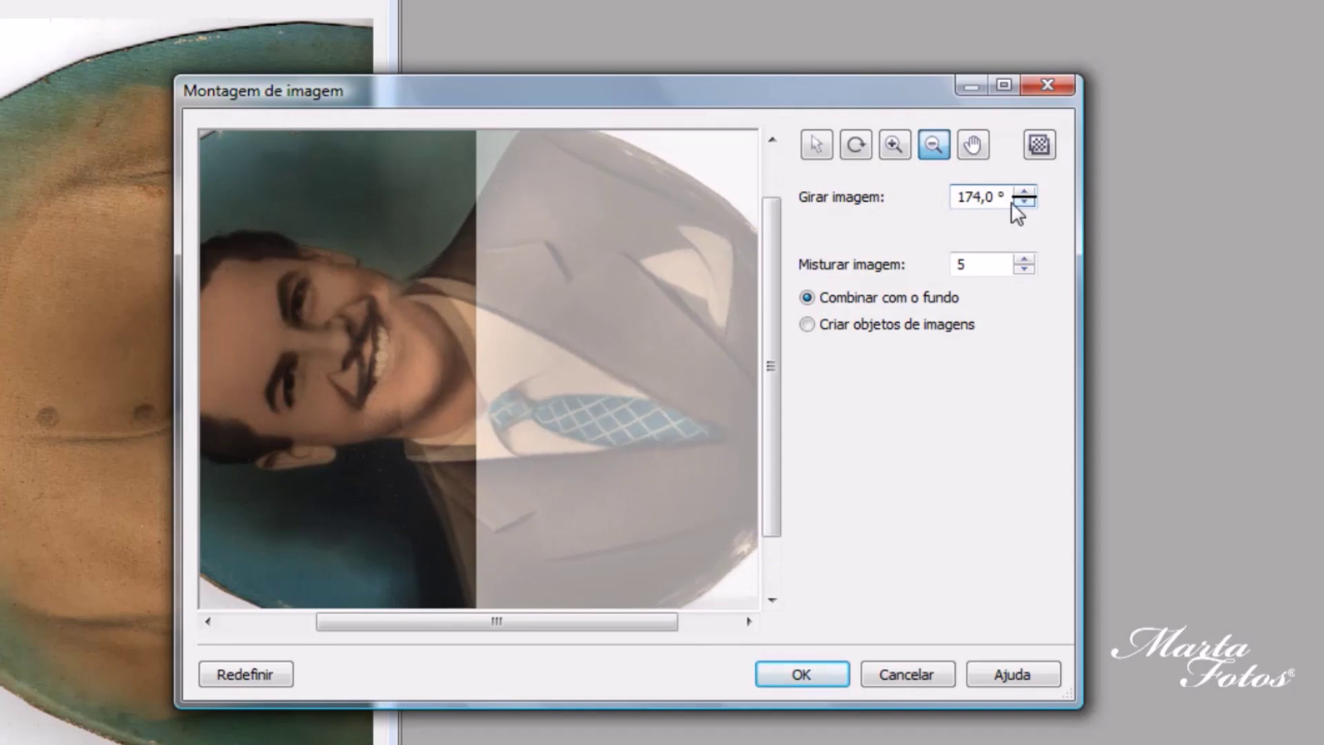
left_click(822, 143)
left_click_drag(591, 369, 599, 353)
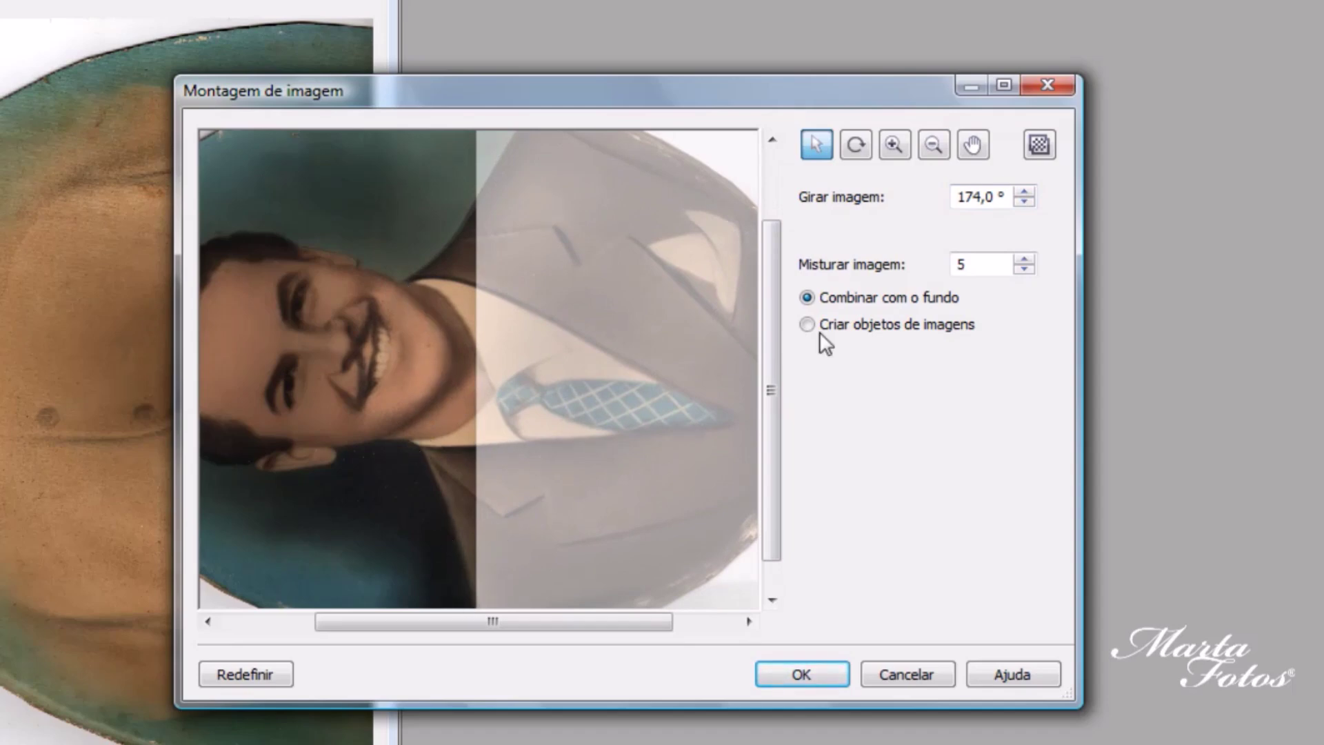
Step: Set the image blend to 30 and create the stitched portrait of the man
left_click(1025, 269)
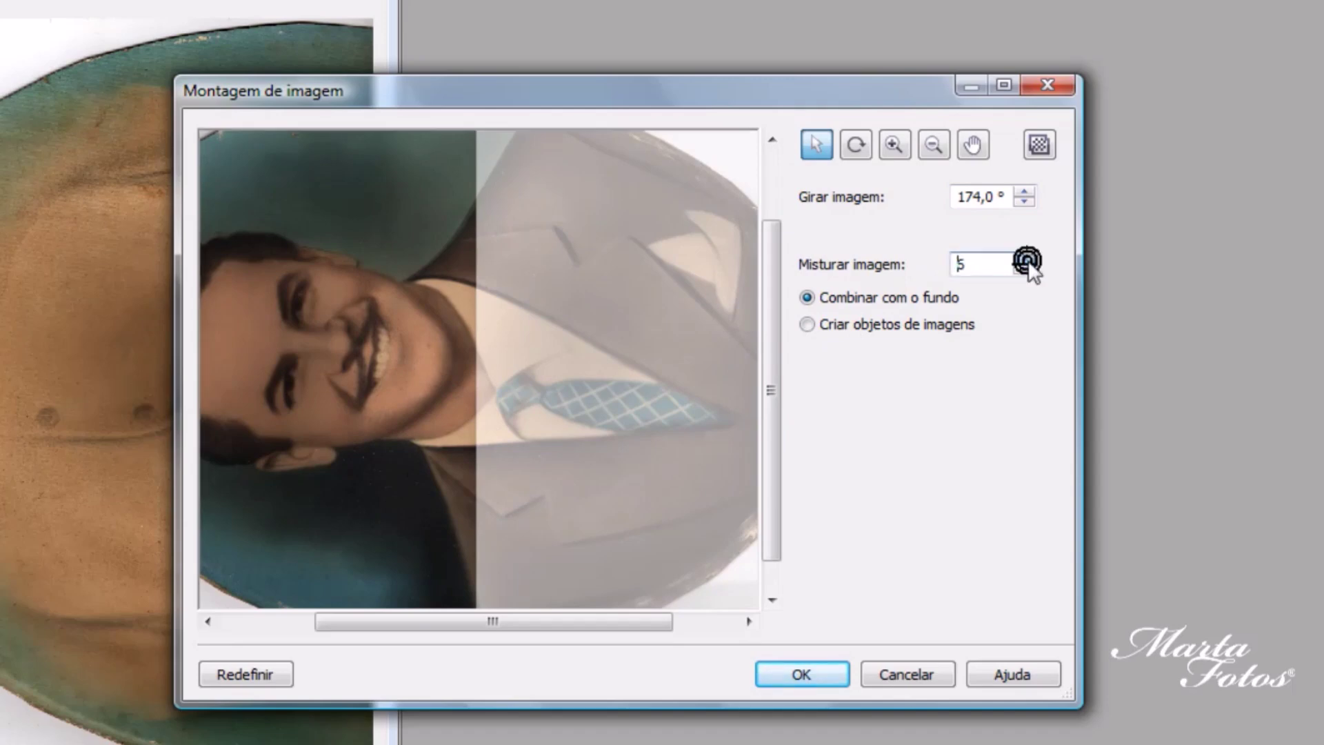
left_click(1025, 268)
left_click(1026, 261)
left_click(1027, 261)
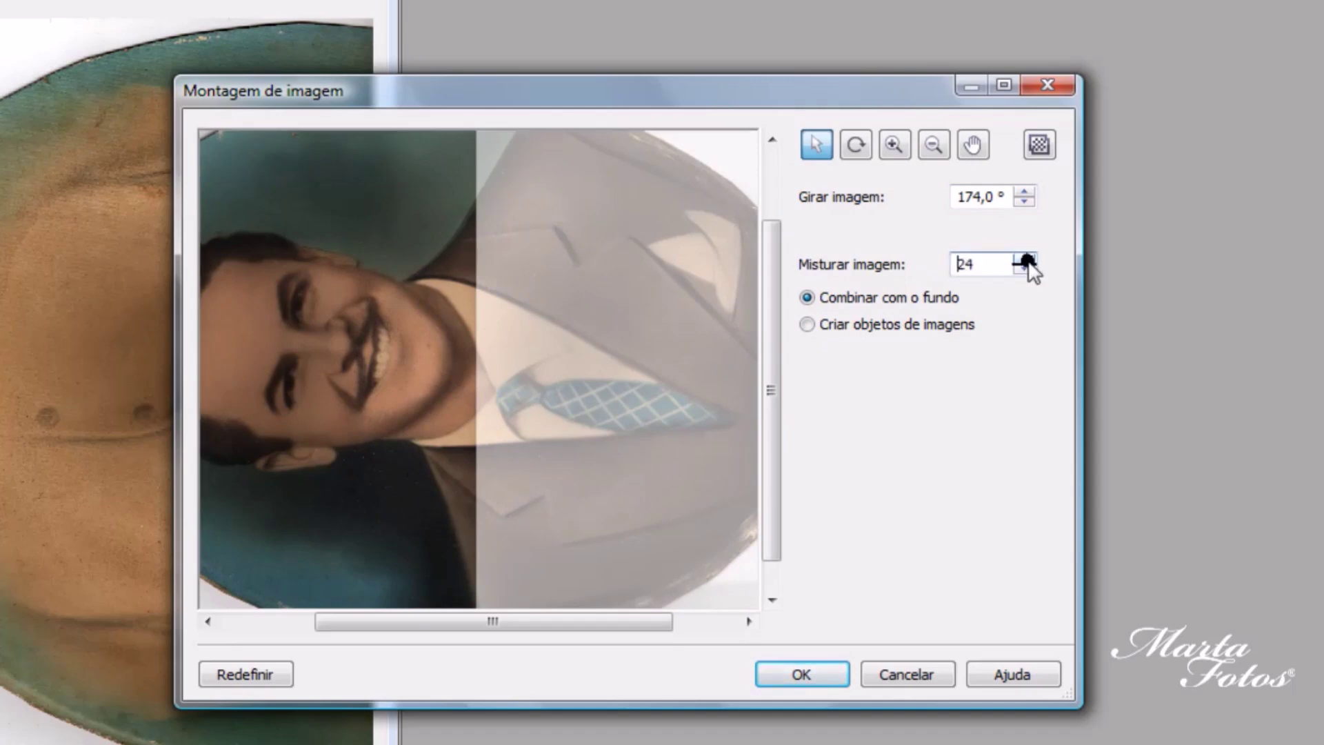
left_click(1026, 261)
left_click(1026, 261)
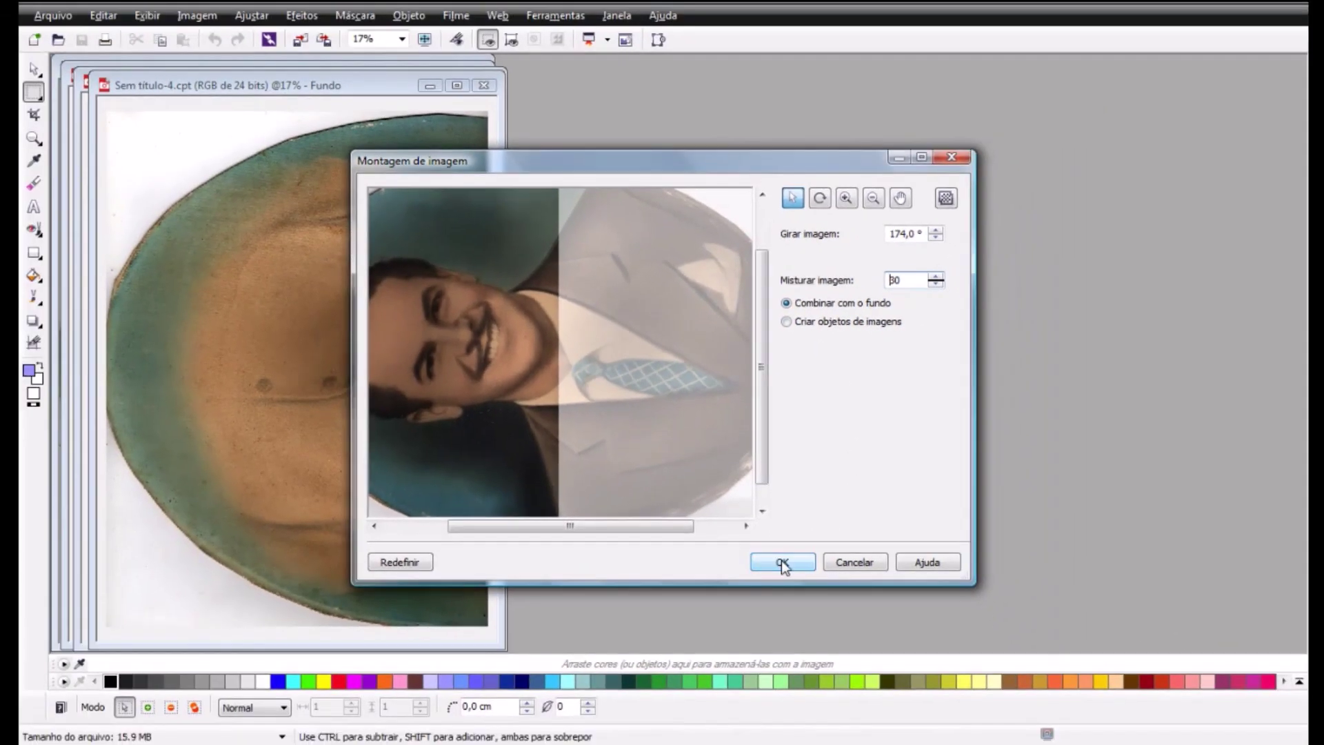
left_click(801, 674)
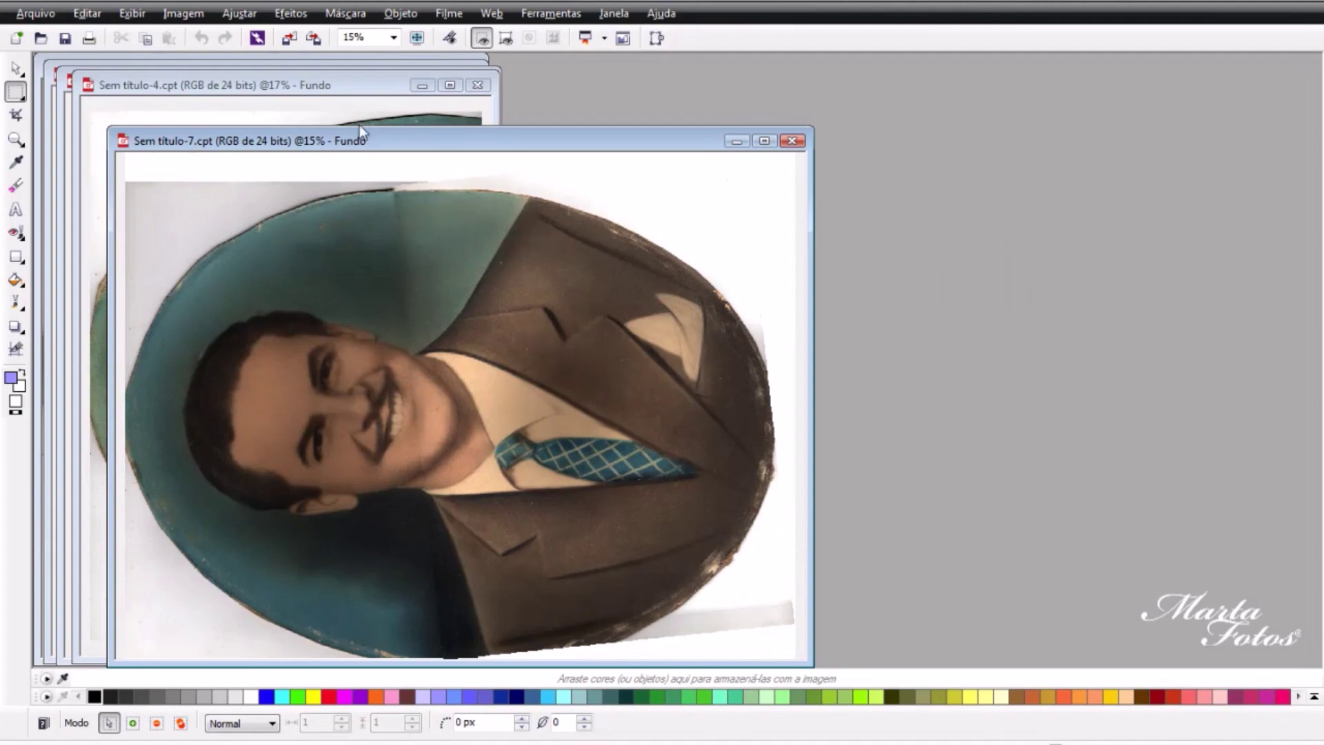
Step: Rotate the stitched portrait 90° clockwise and maximize its window
left_click(183, 13)
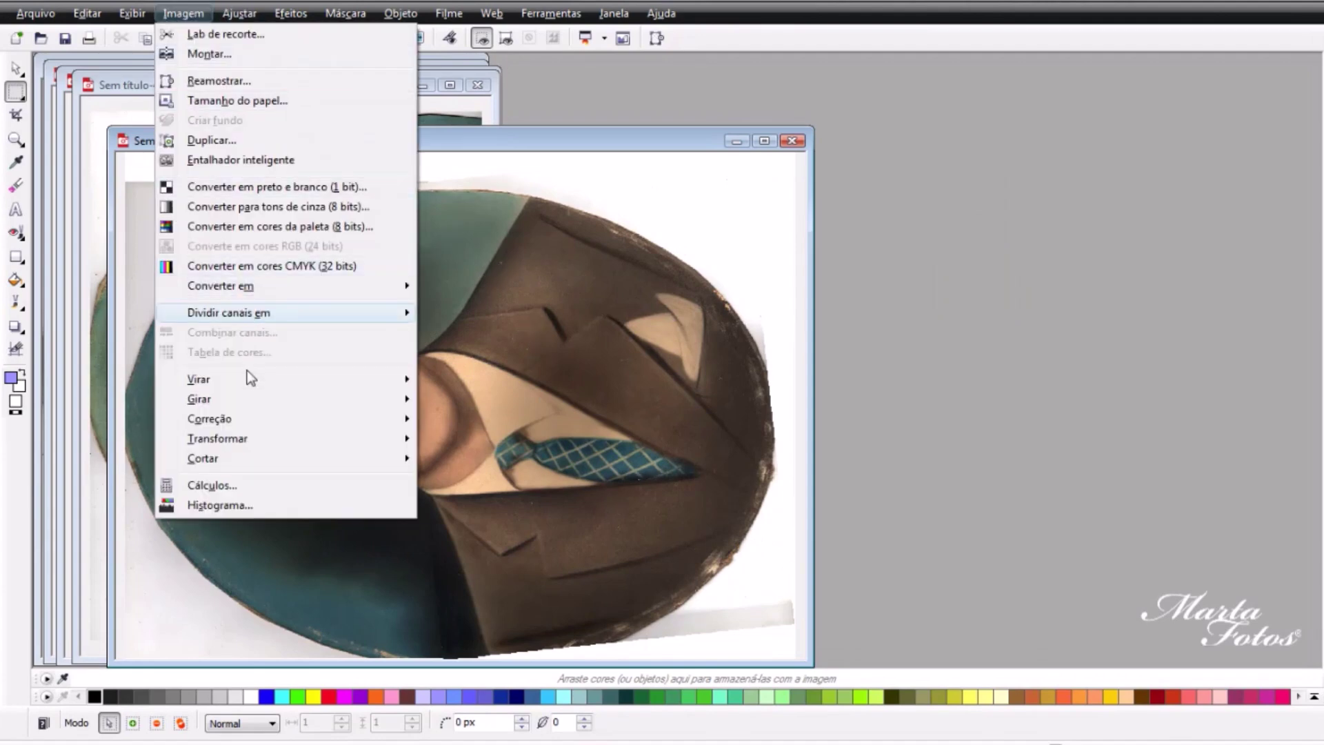
mouse_move(357, 398)
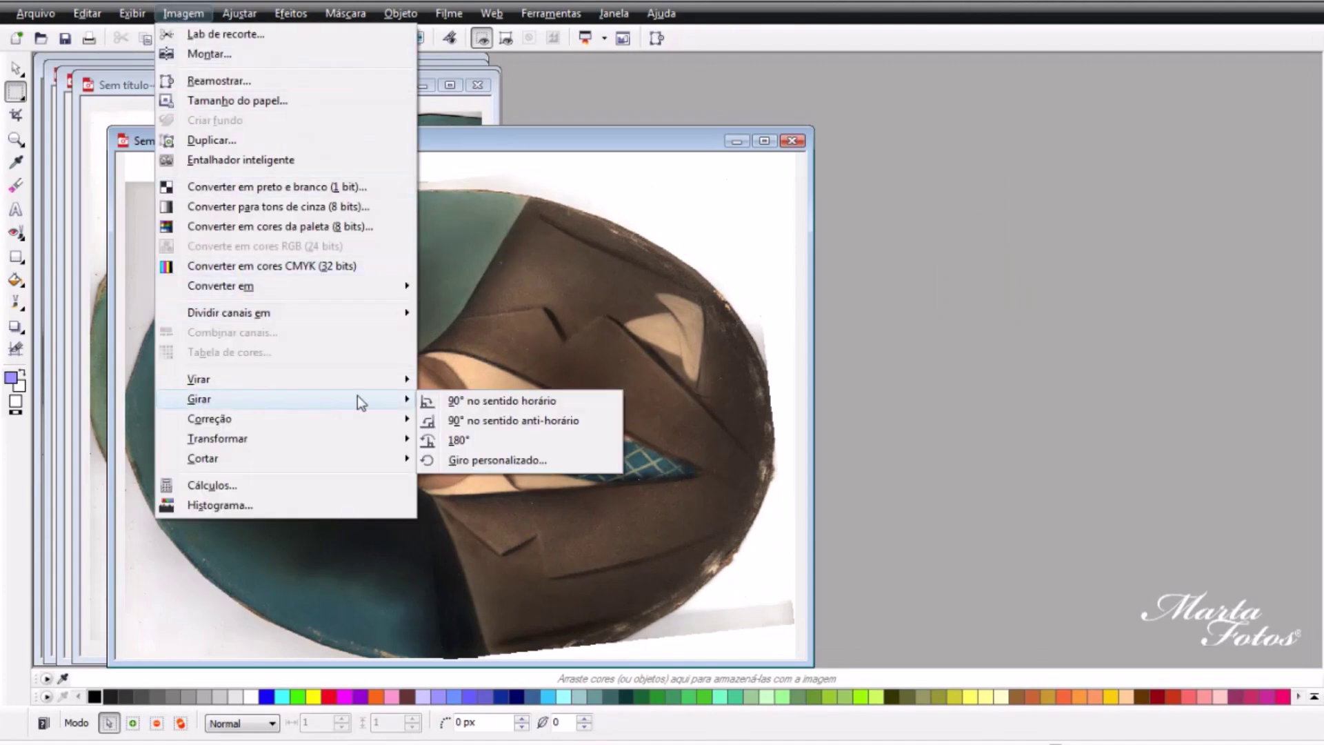
left_click(452, 408)
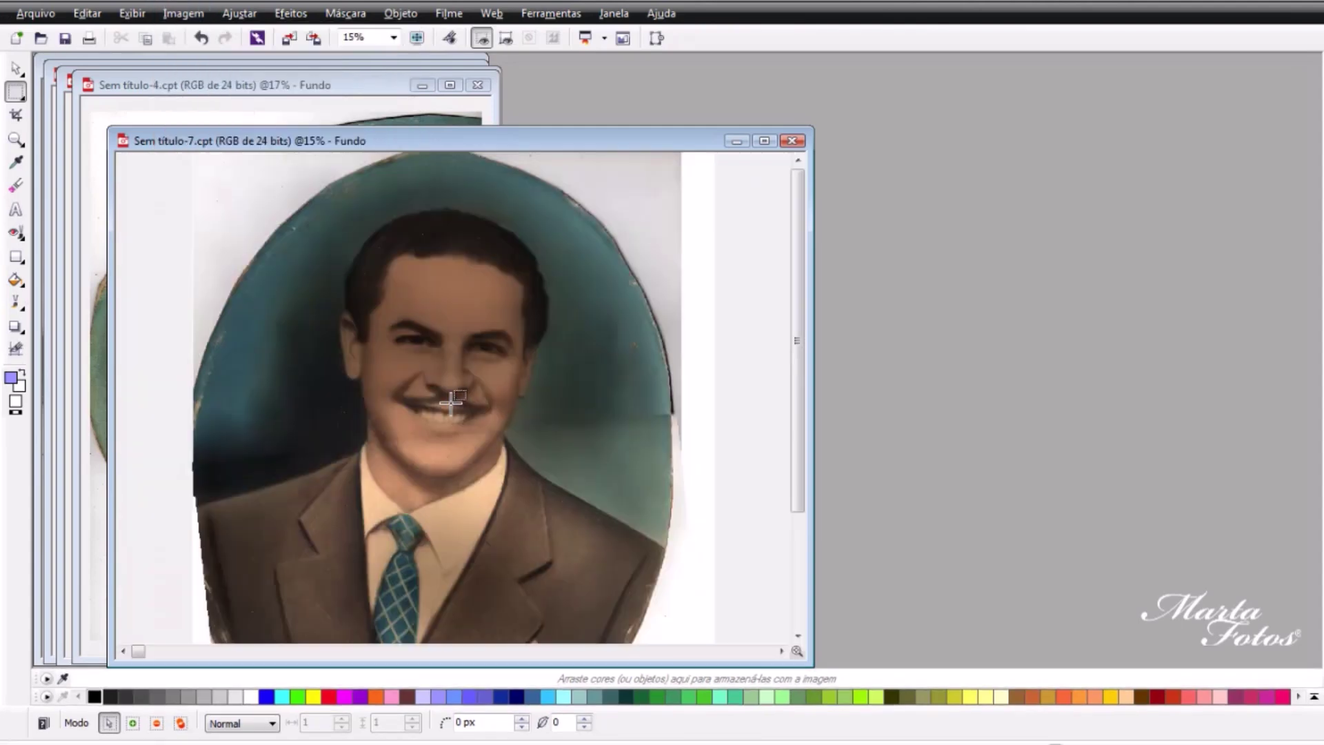
left_click(764, 141)
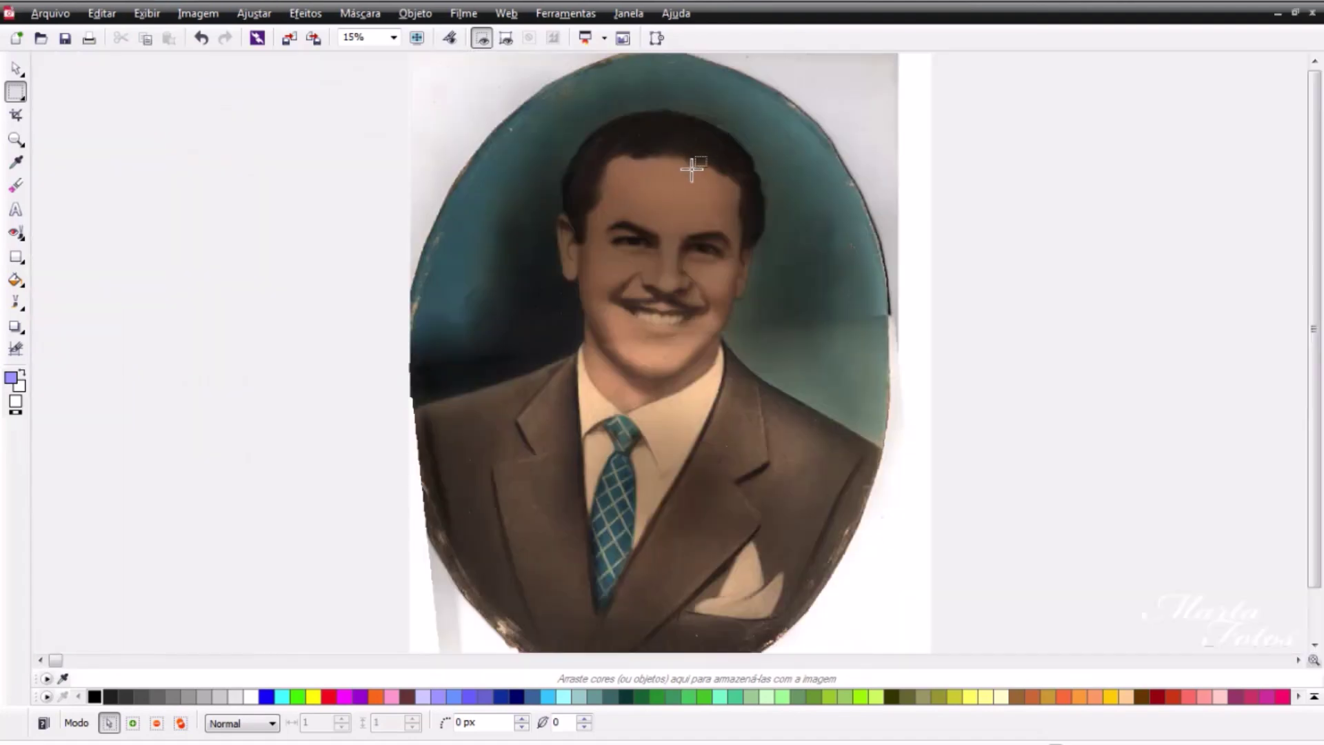
Step: Straighten the man's portrait with a slight counterclockwise rotation, keeping image cropping enabled
left_click(261, 15)
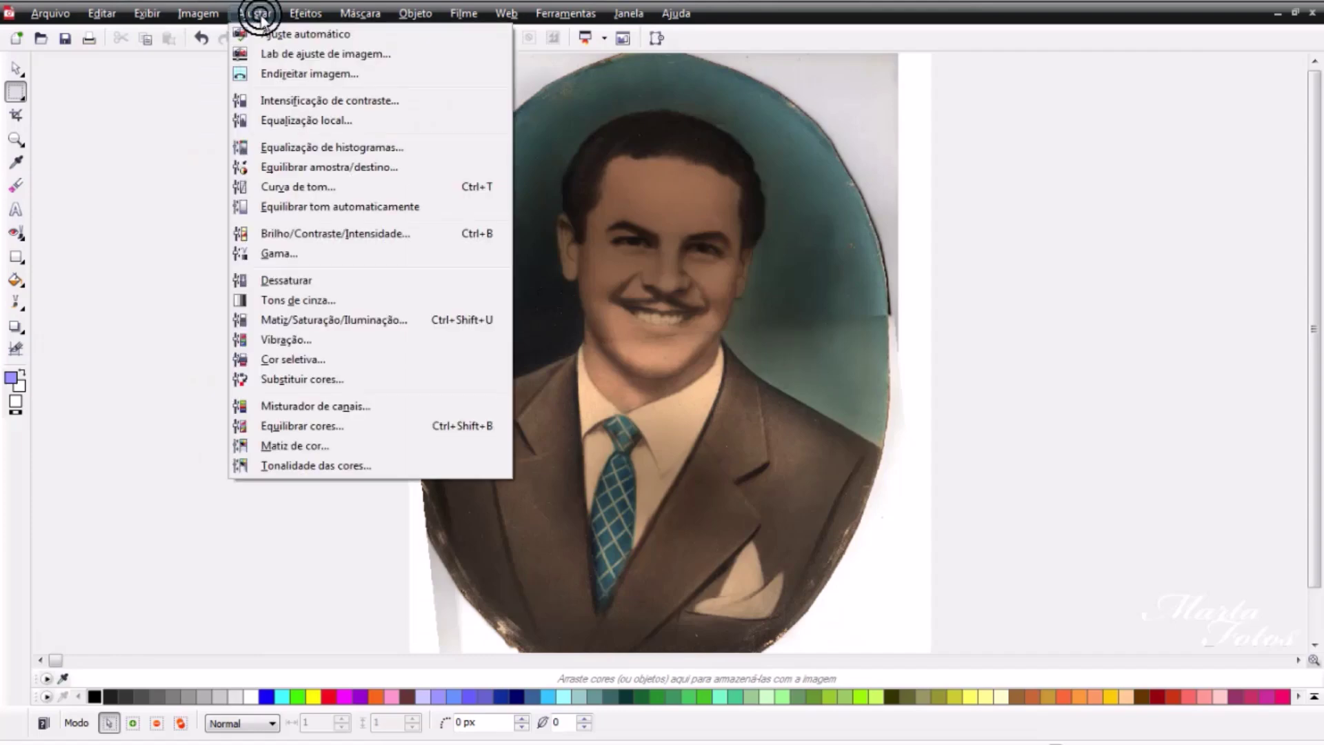
left_click(263, 76)
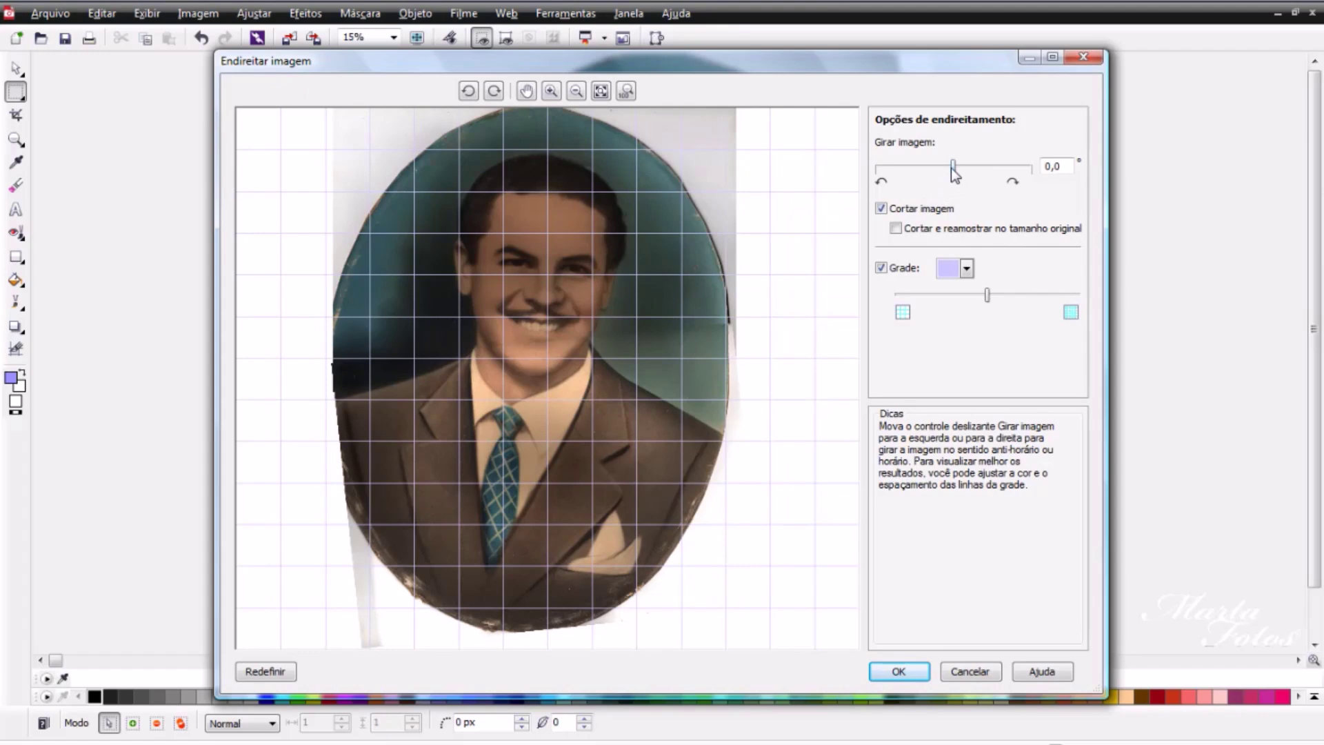
left_click_drag(954, 169, 924, 179)
left_click(921, 675)
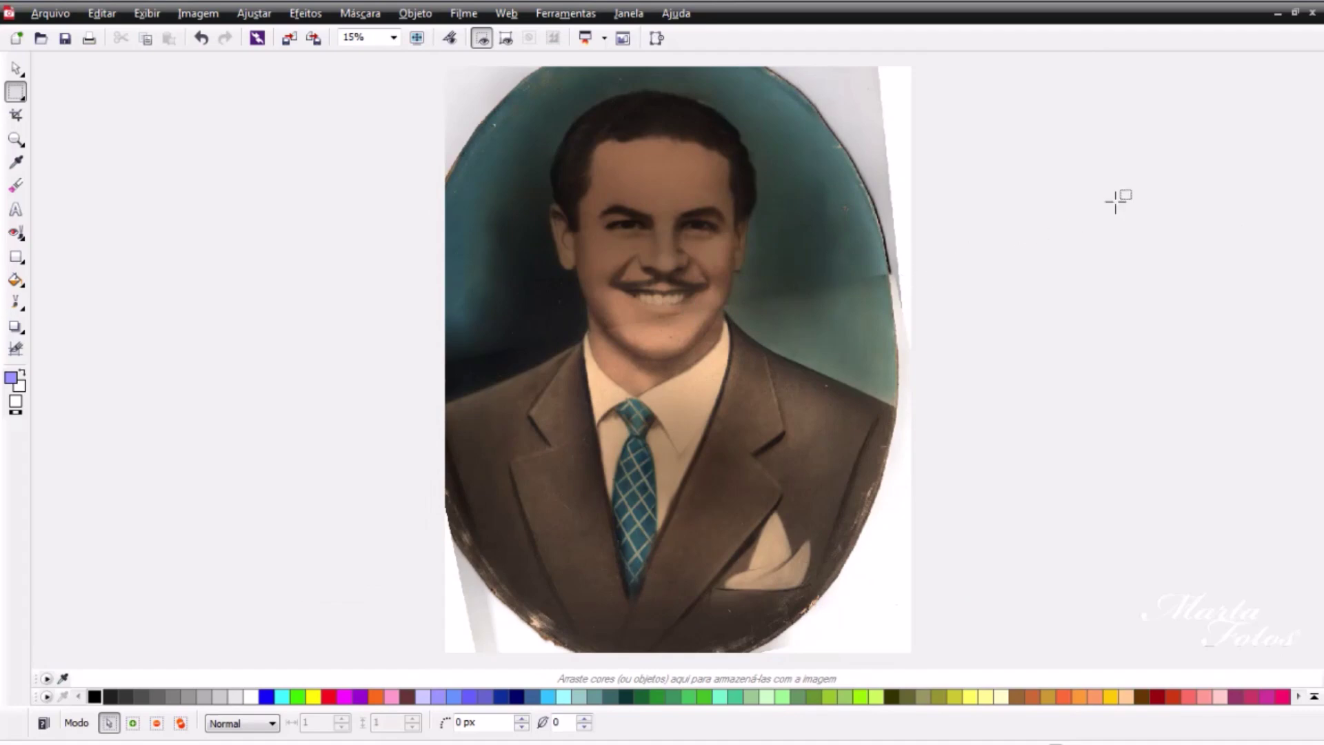
Step: Restore the man's portrait window, place it clear of the woman's blouse scan, and make it narrower
left_click(1296, 14)
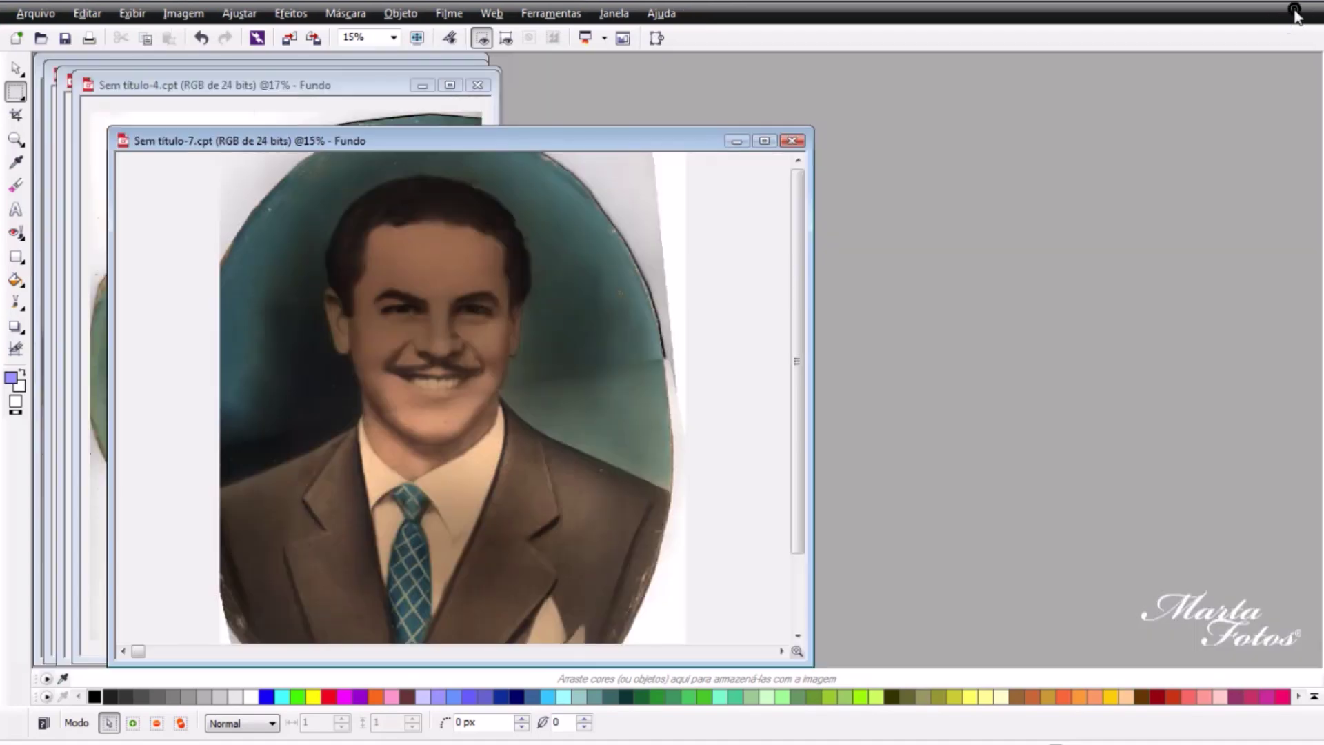
left_click_drag(297, 140, 763, 100)
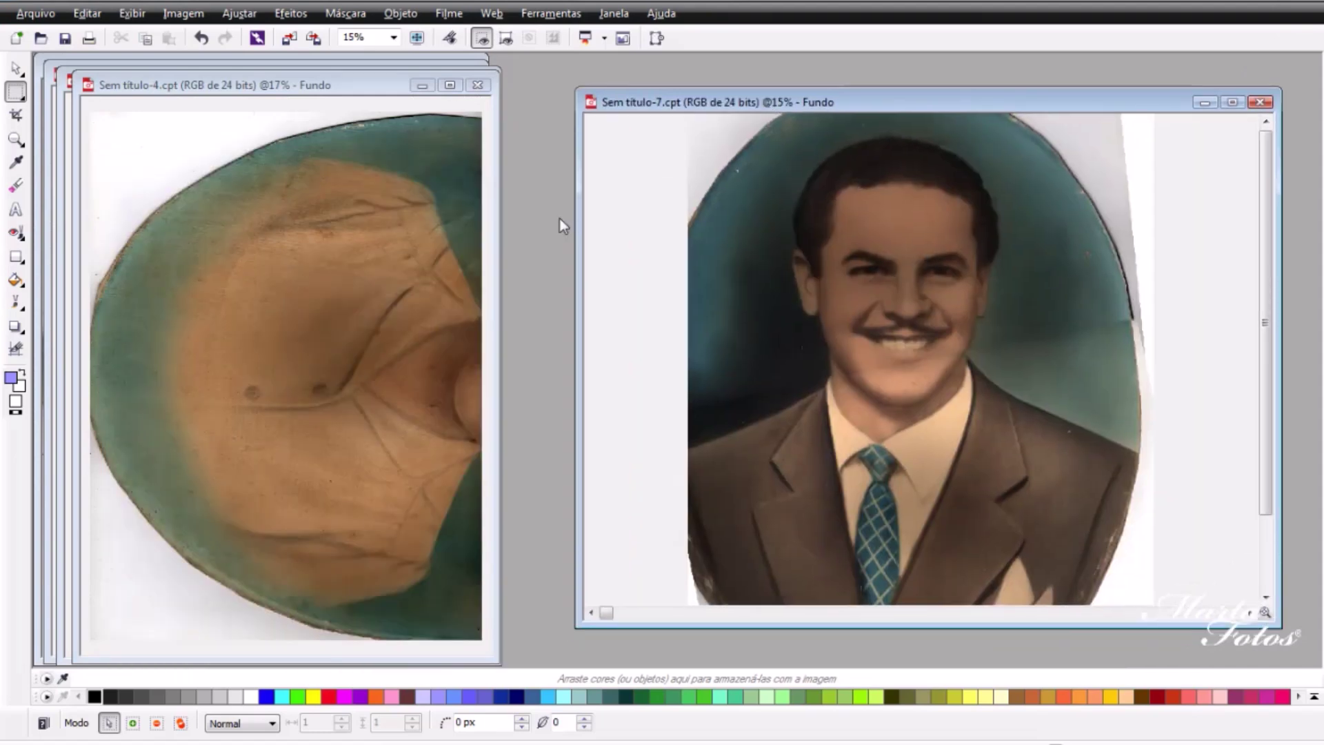
left_click_drag(579, 220, 822, 230)
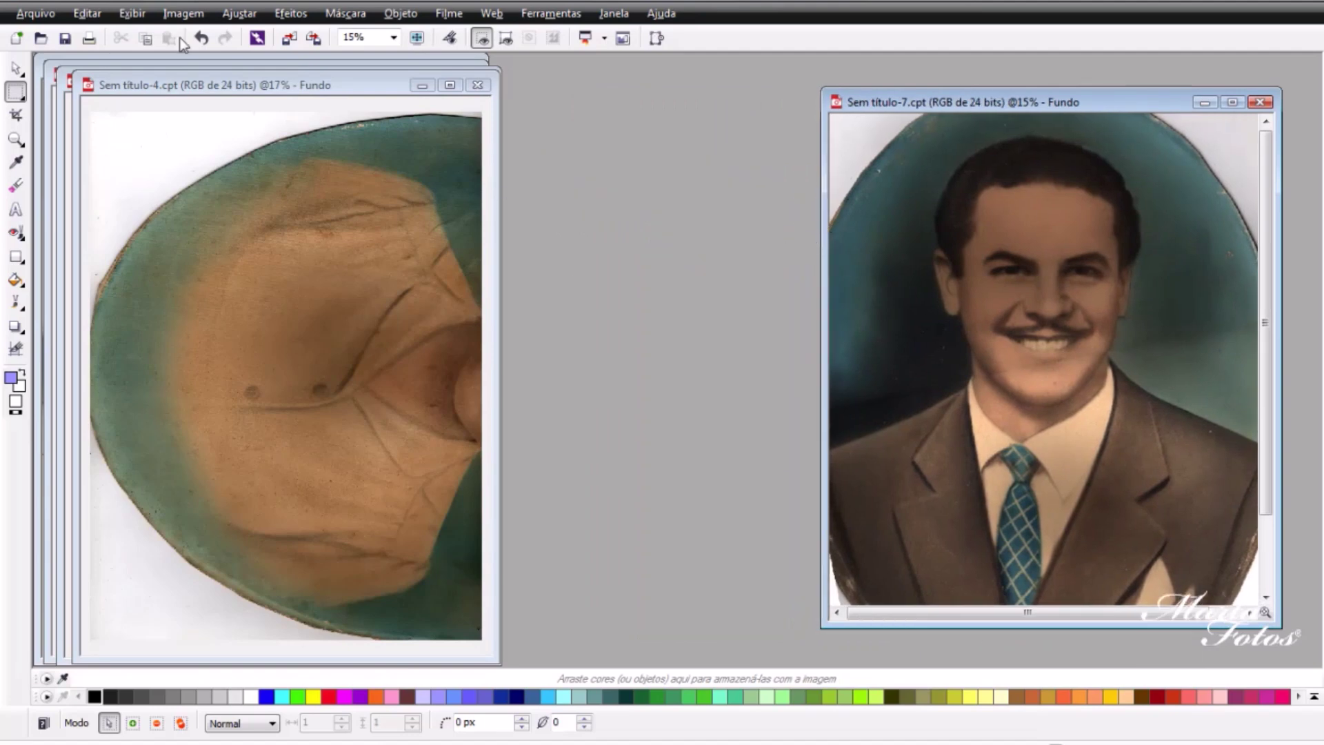
Step: Start an image stitch using Sem título-3.cpt and Sem título-4.cpt, in that order
left_click(180, 13)
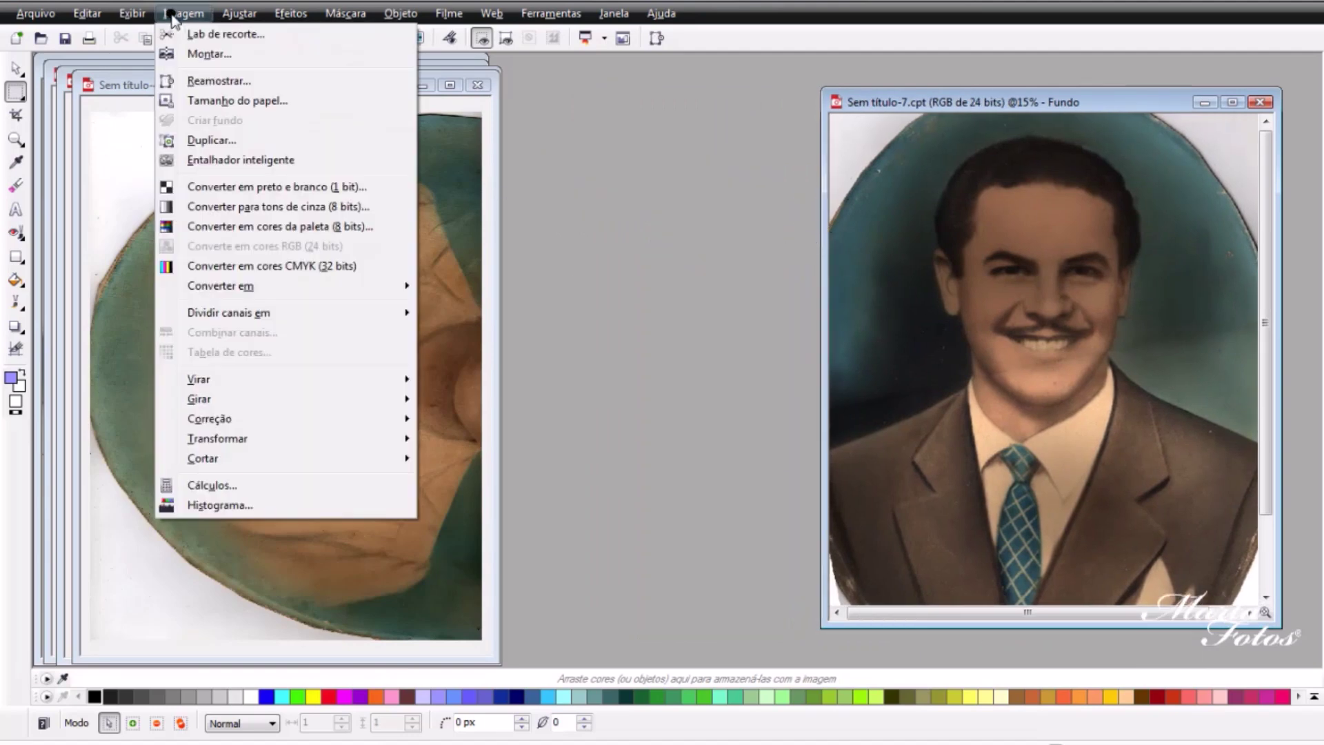
left_click(201, 58)
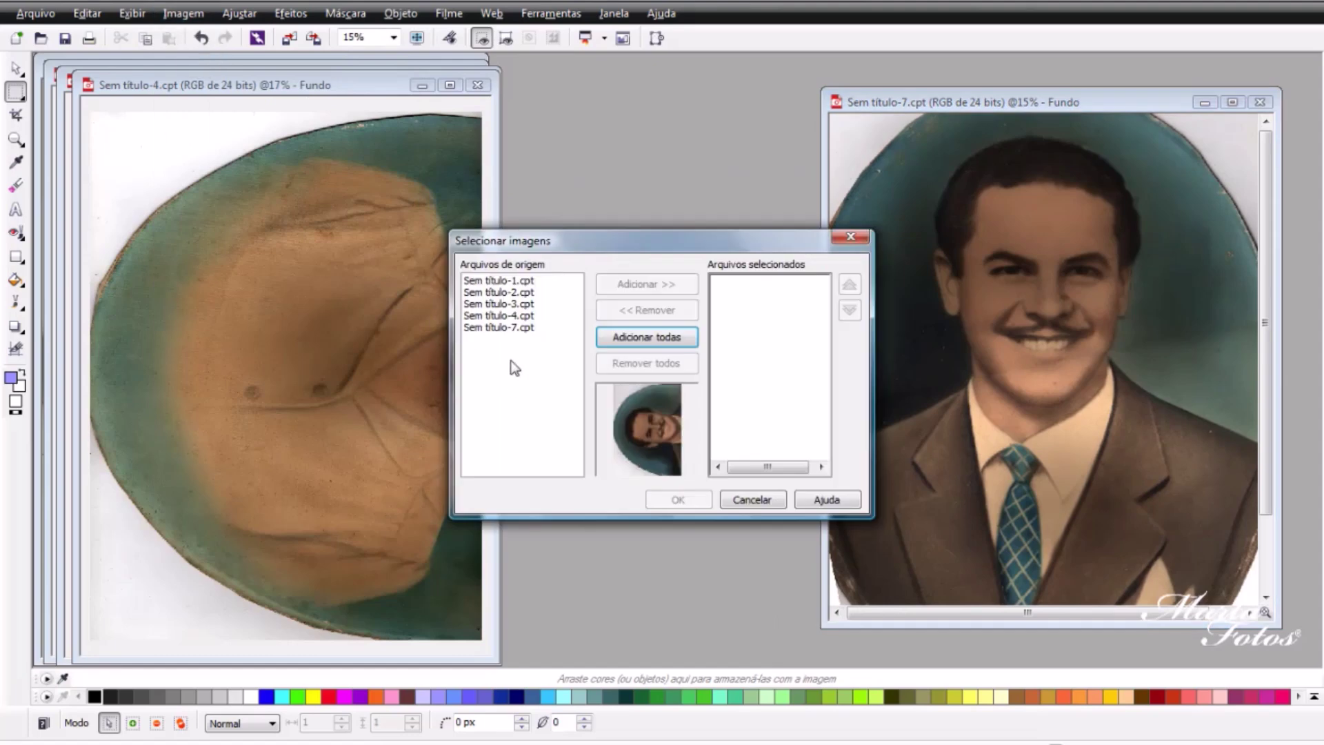
left_click(519, 304)
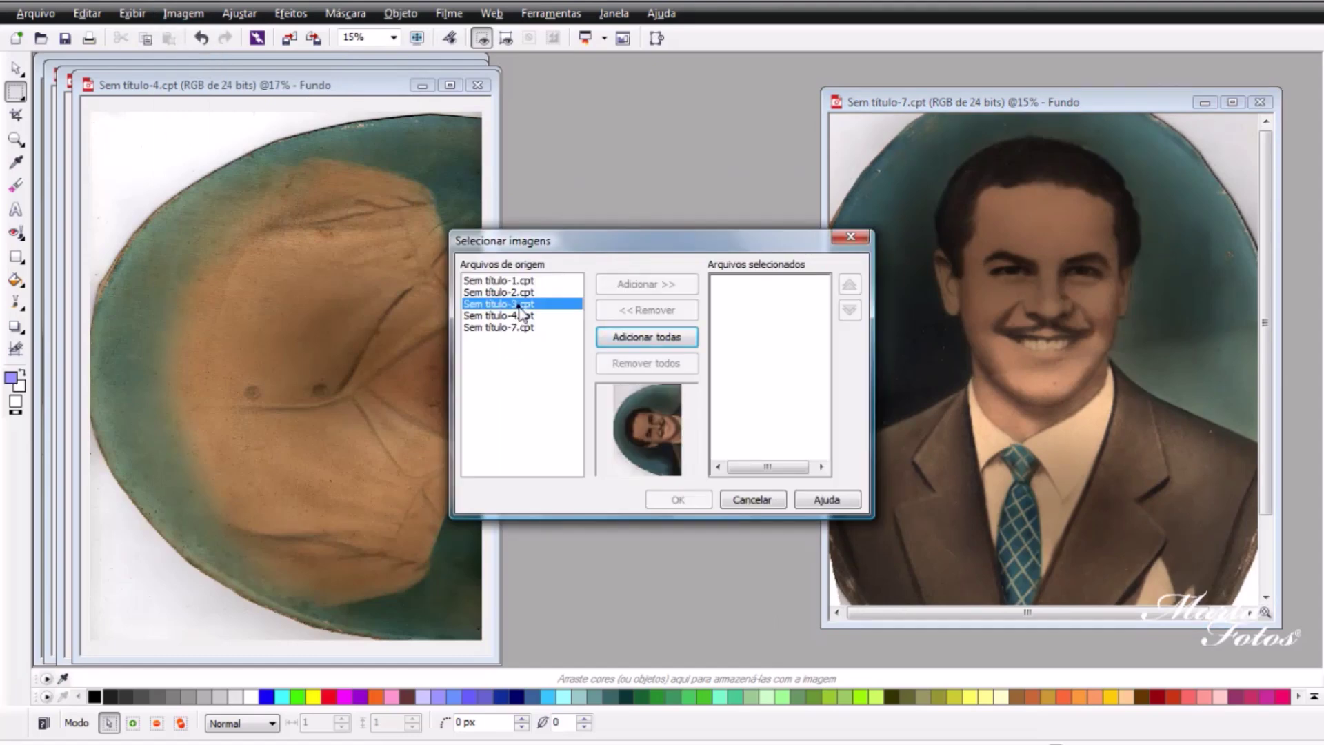
left_click(633, 284)
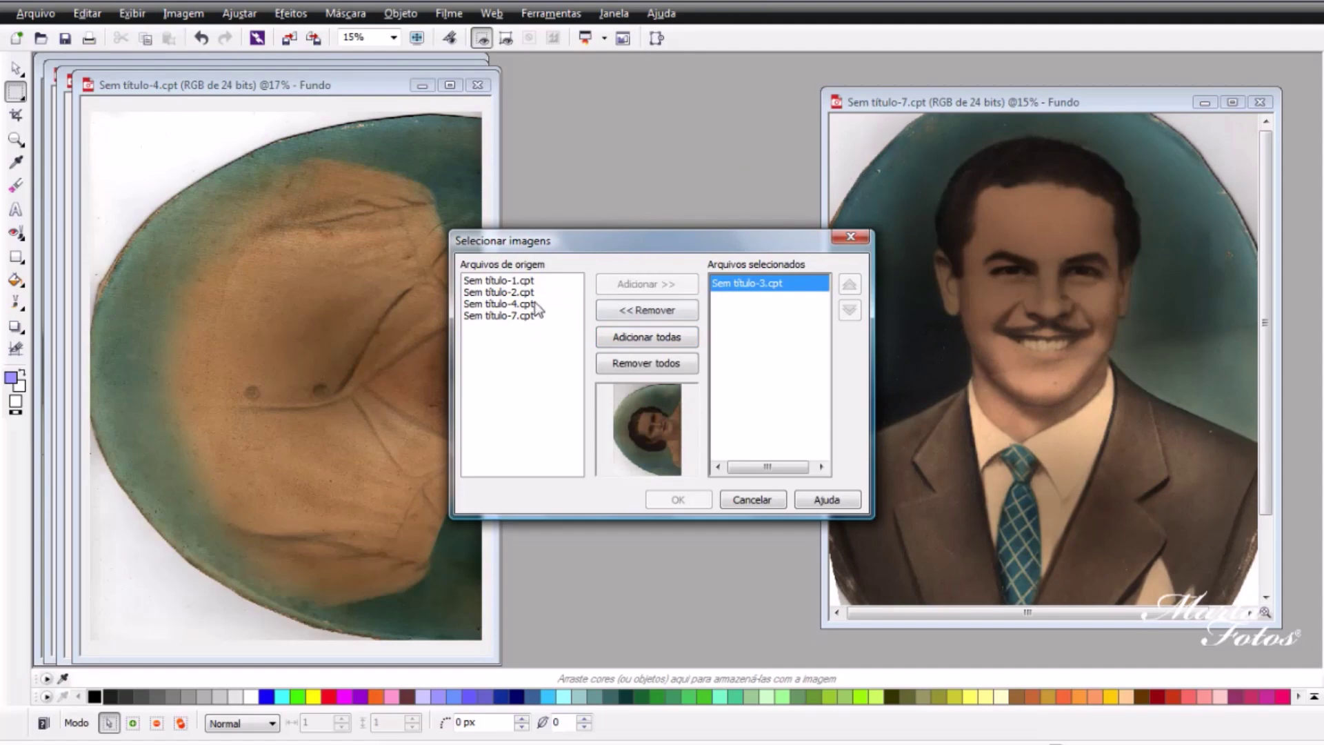
left_click(514, 304)
left_click(647, 290)
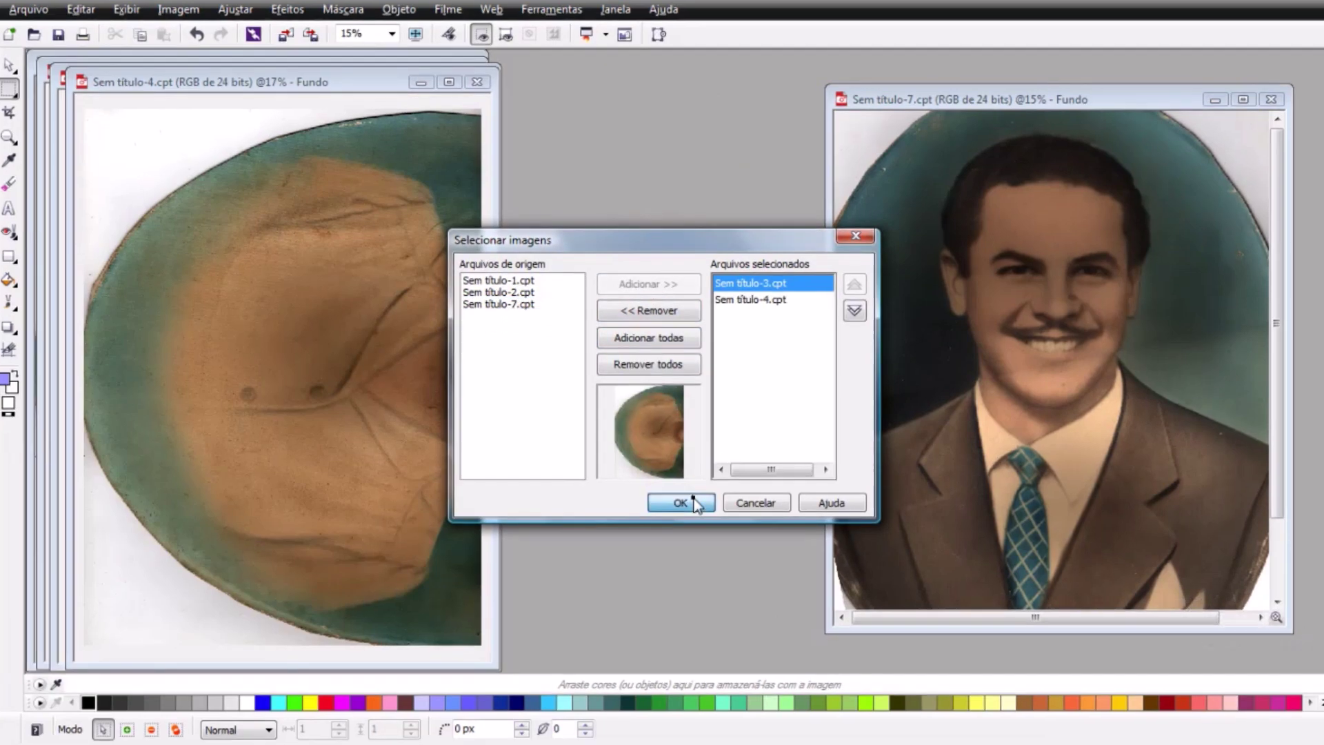
left_click(695, 502)
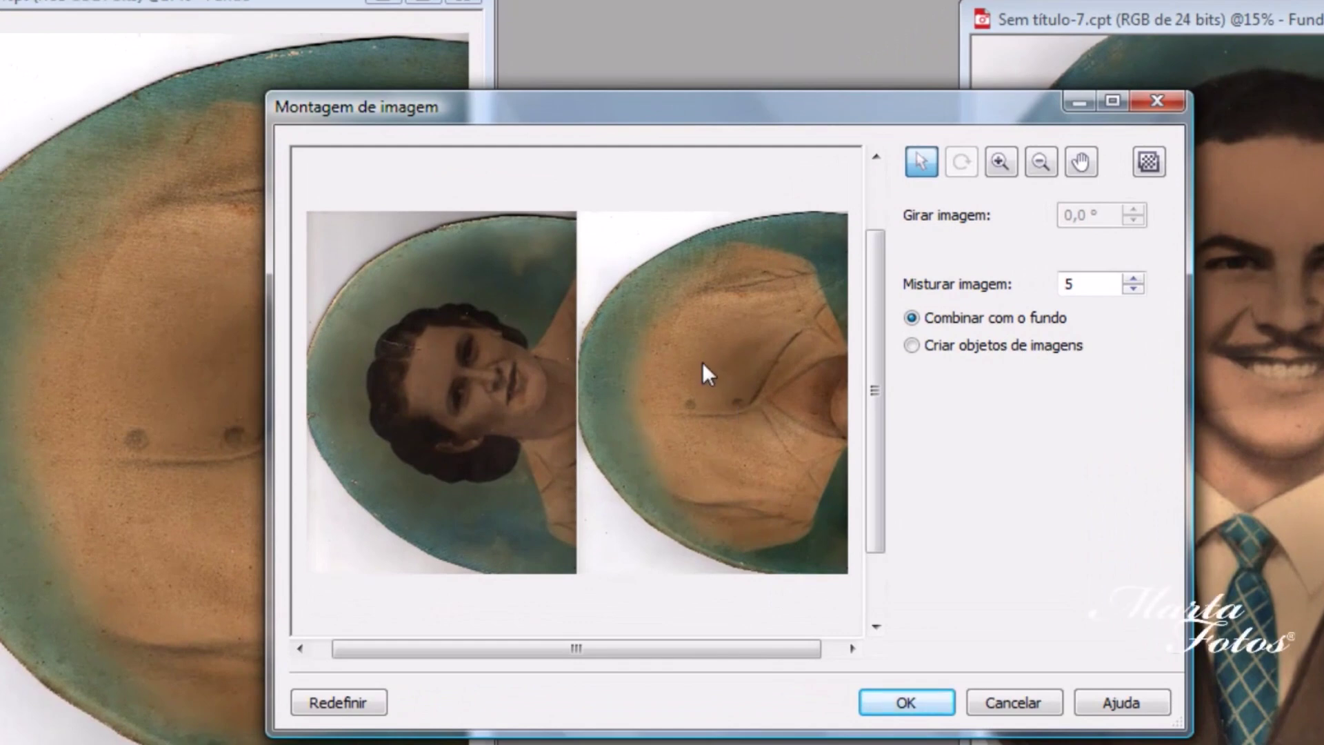
Step: Rotate the blouse scan 180° and overlap it with the woman's face scan, aligning the neckline and oval edges
left_click(702, 362)
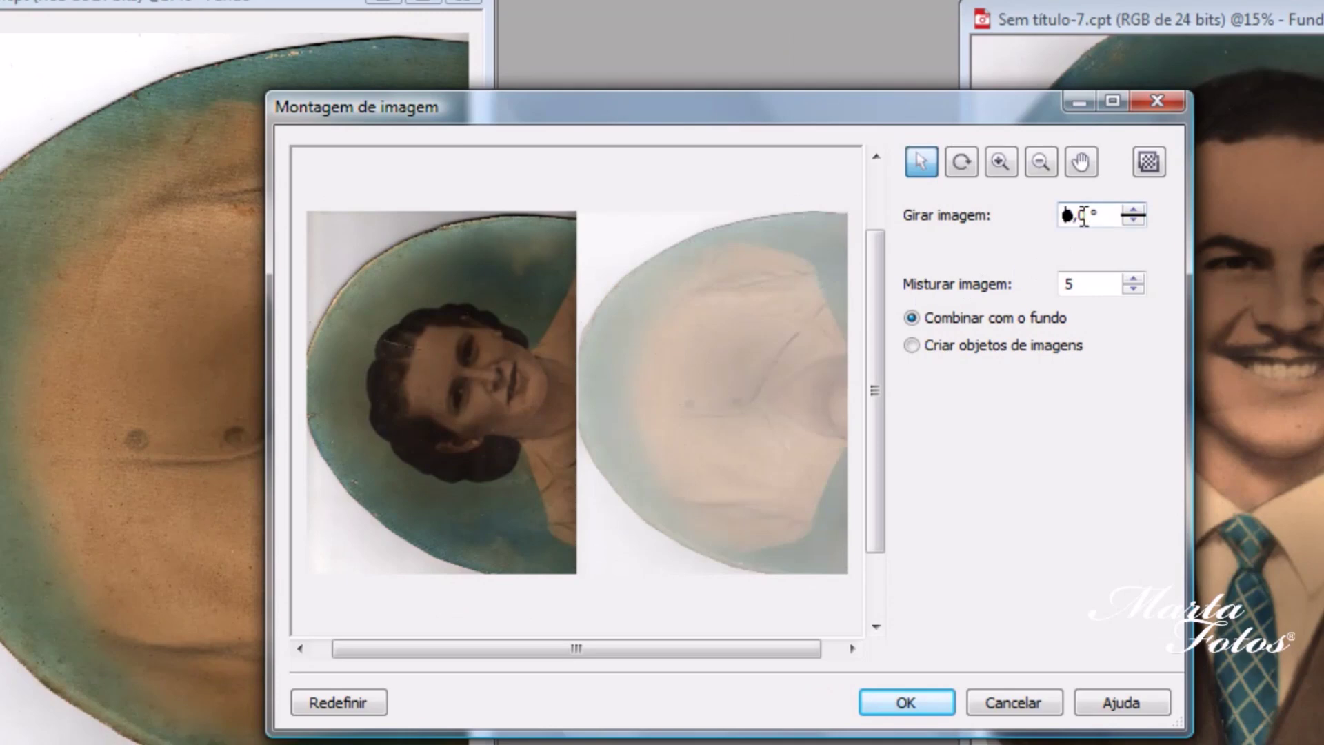
left_click(1069, 218)
type("18")
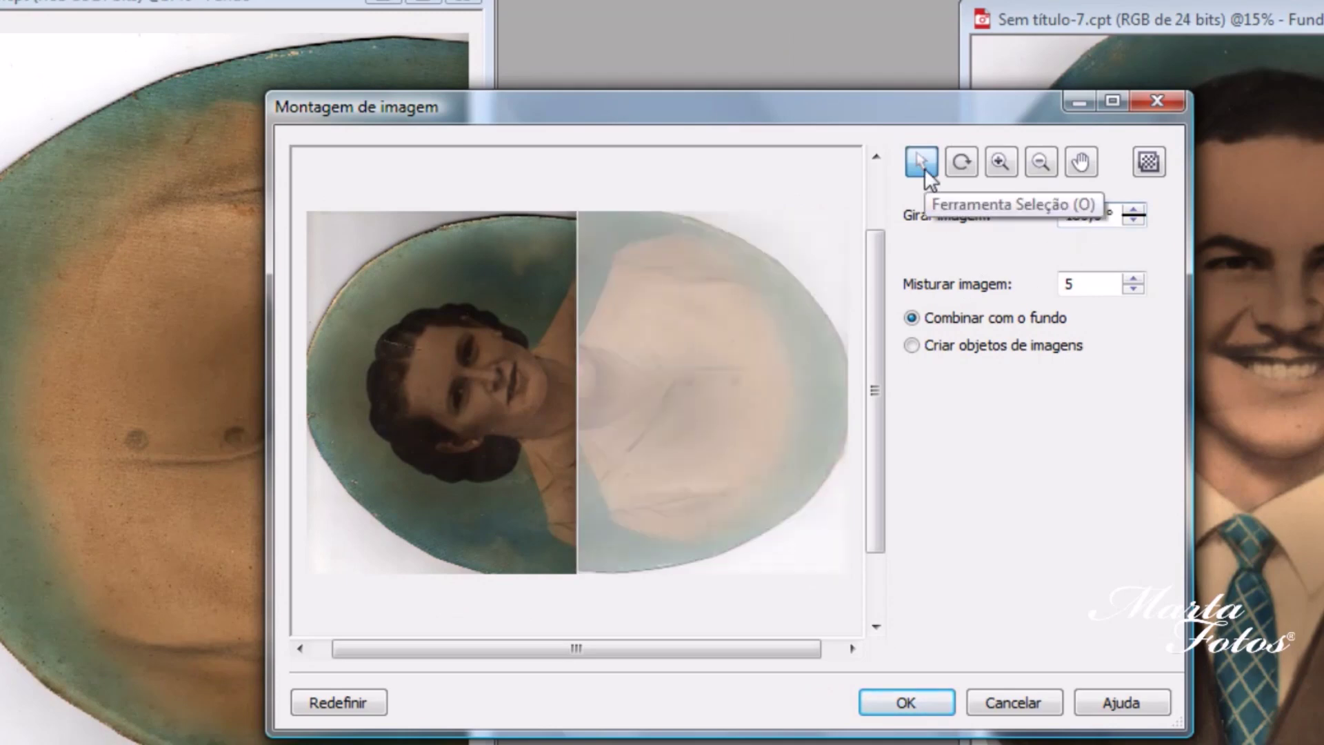
left_click_drag(722, 417, 660, 420)
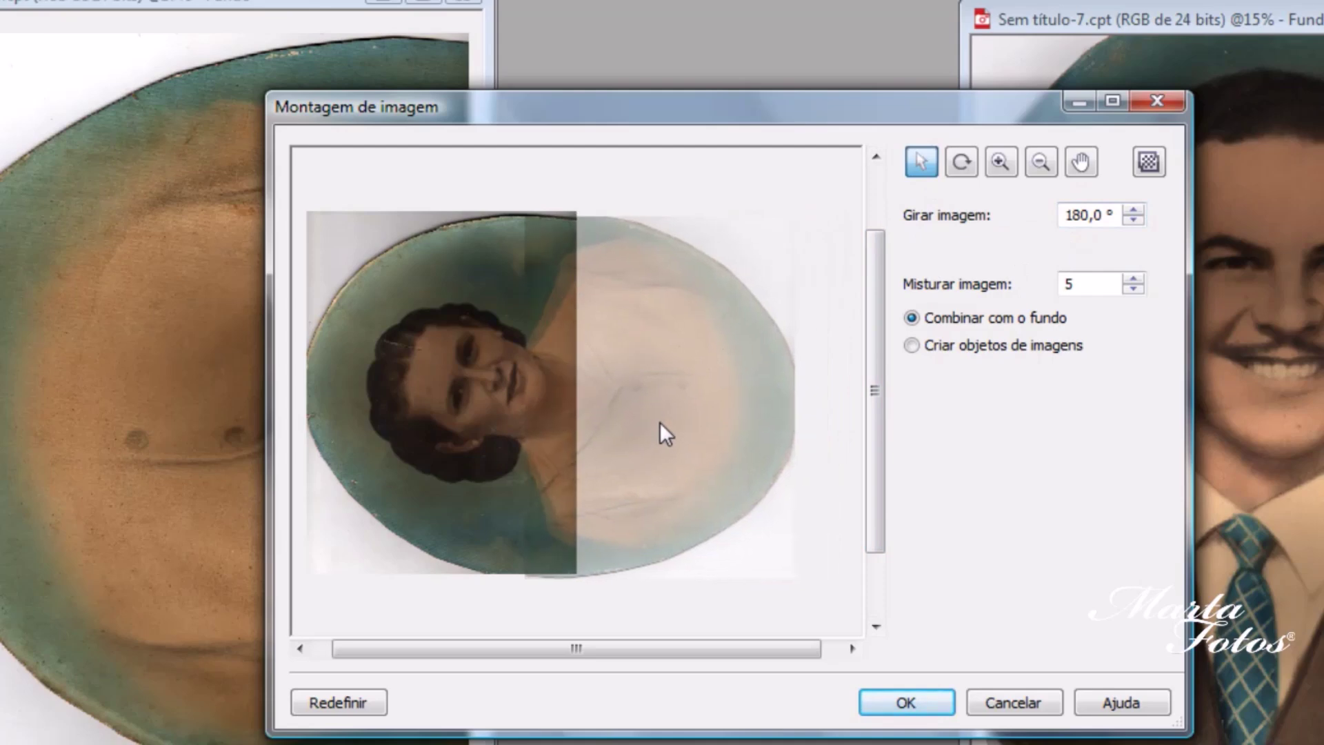
left_click(1001, 161)
left_click(575, 407)
left_click(921, 162)
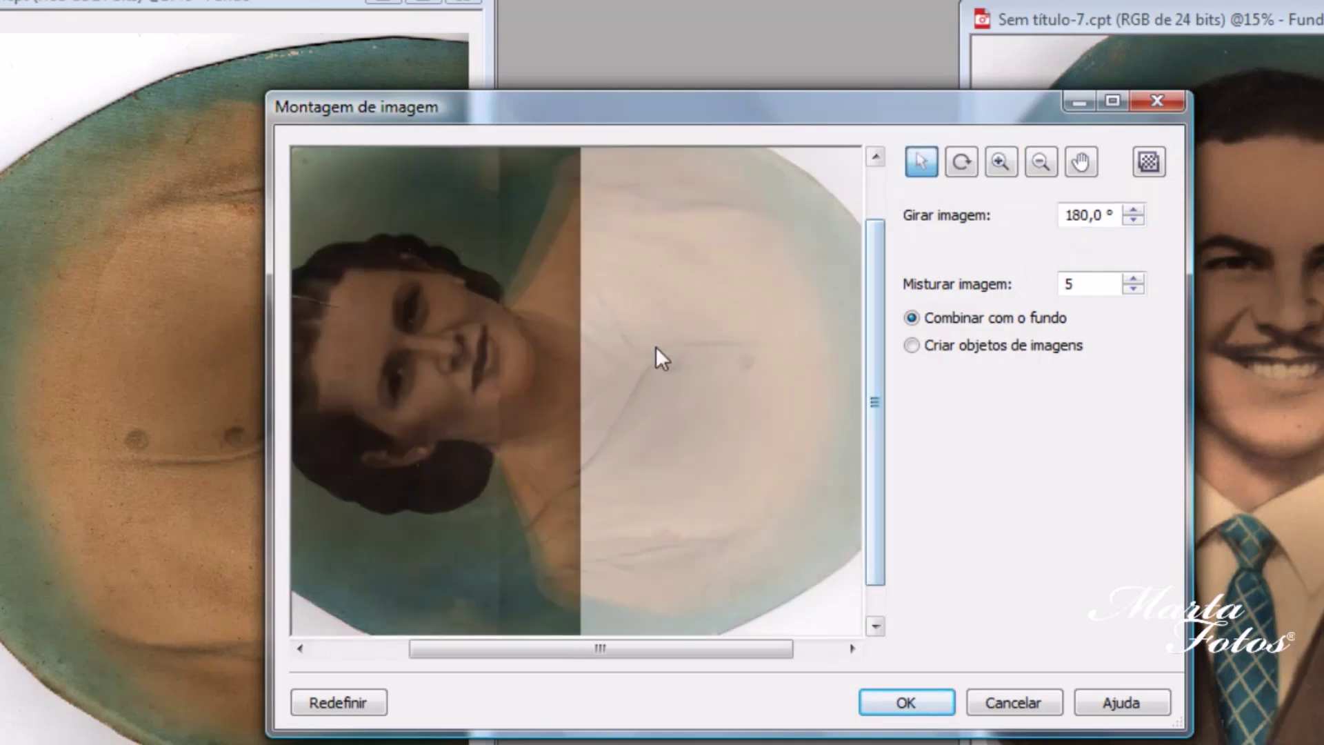
mouse_move(656, 355)
left_mouse_down()
mouse_move(619, 358)
mouse_move(635, 364)
left_mouse_up()
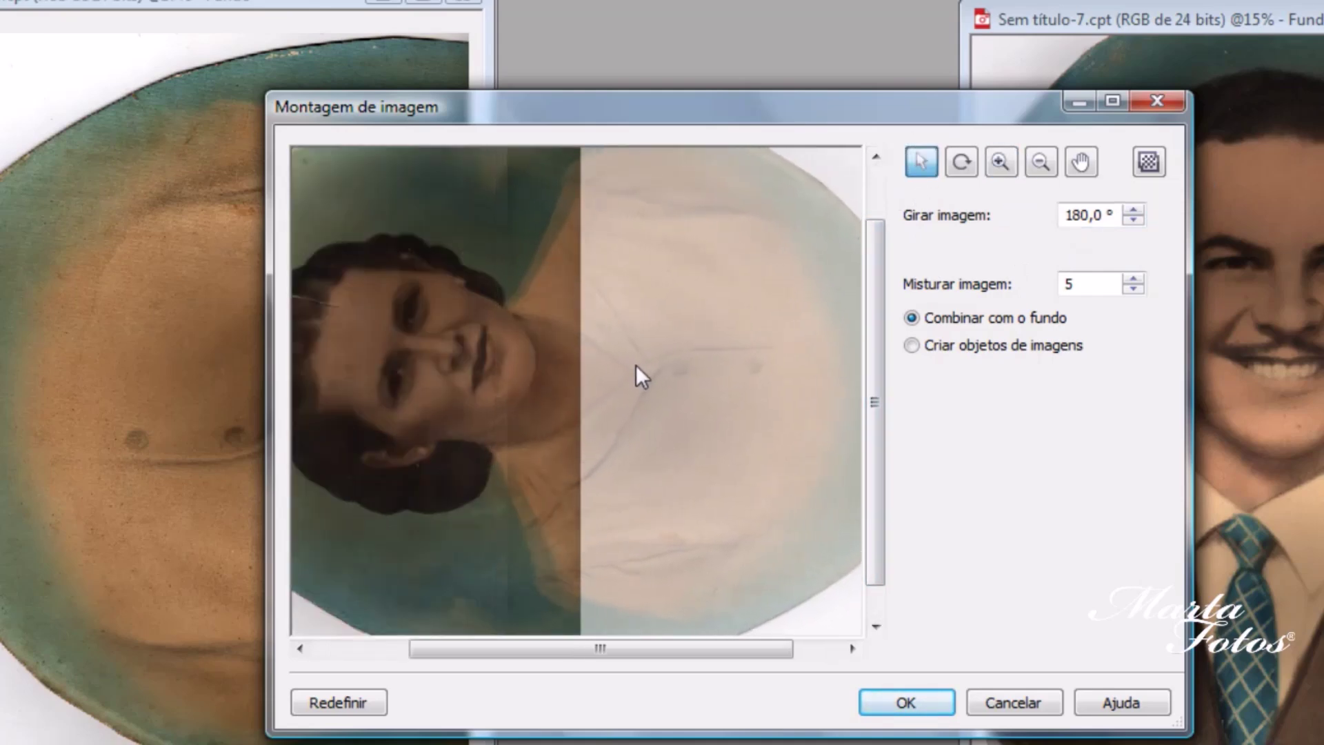
Step: Adjust the blouse scan's rotation to 185° and nudge it to match the face scan
left_click(1133, 219)
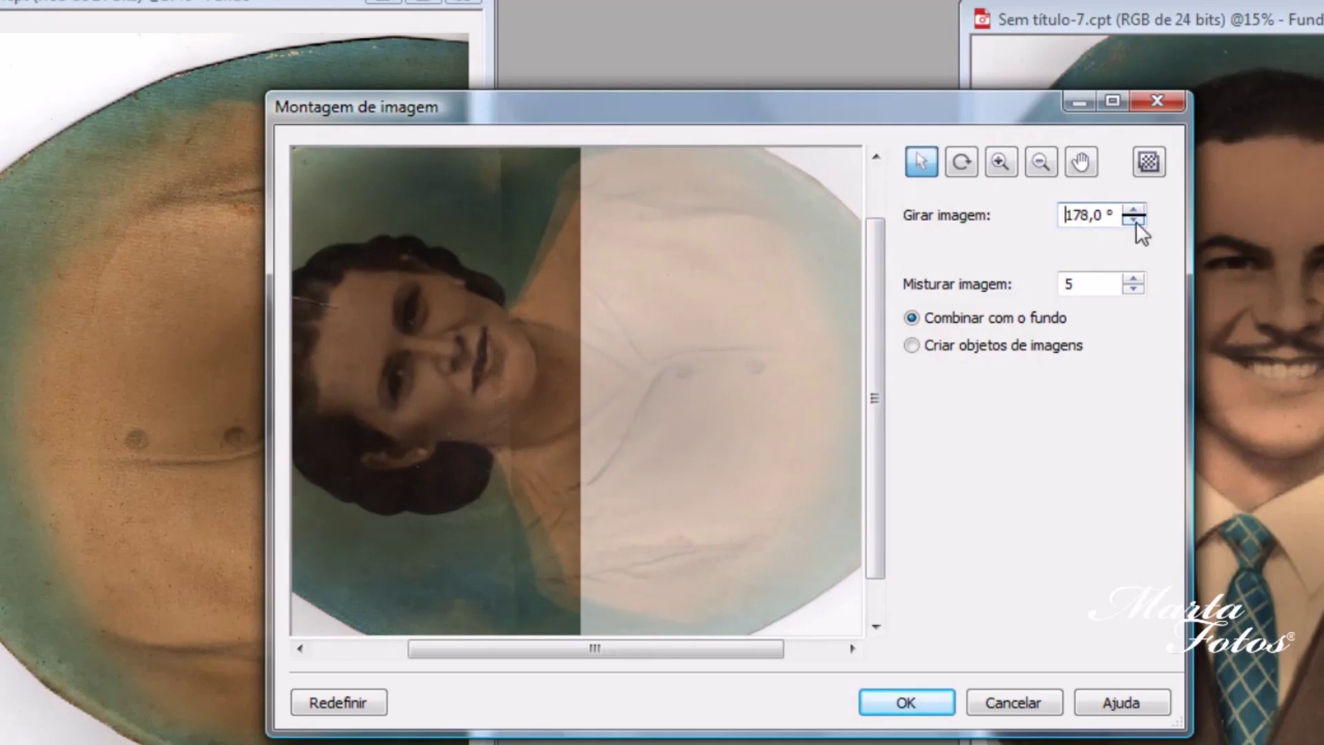
left_click(1136, 209)
left_click(1136, 208)
left_click(1136, 208)
left_click(1136, 209)
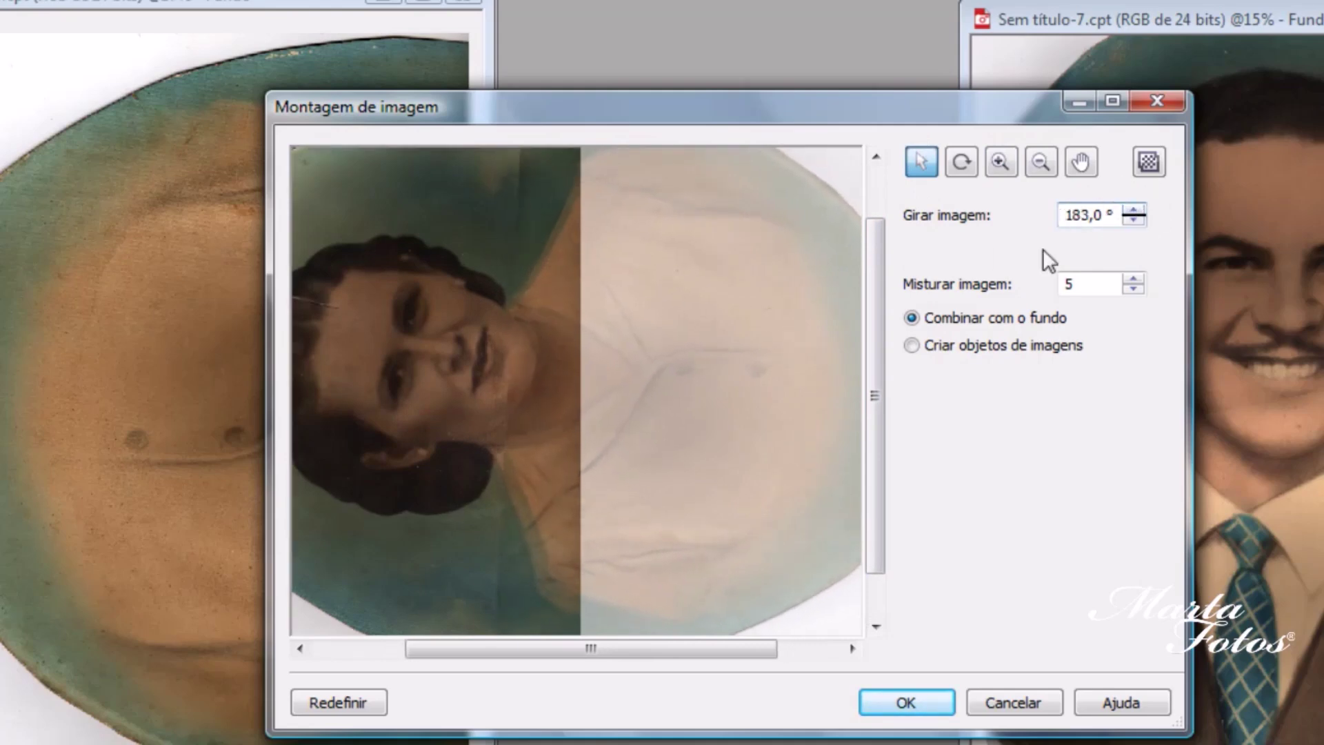
mouse_move(754, 370)
left_mouse_down()
mouse_move(744, 383)
mouse_move(759, 383)
mouse_move(747, 383)
left_mouse_up()
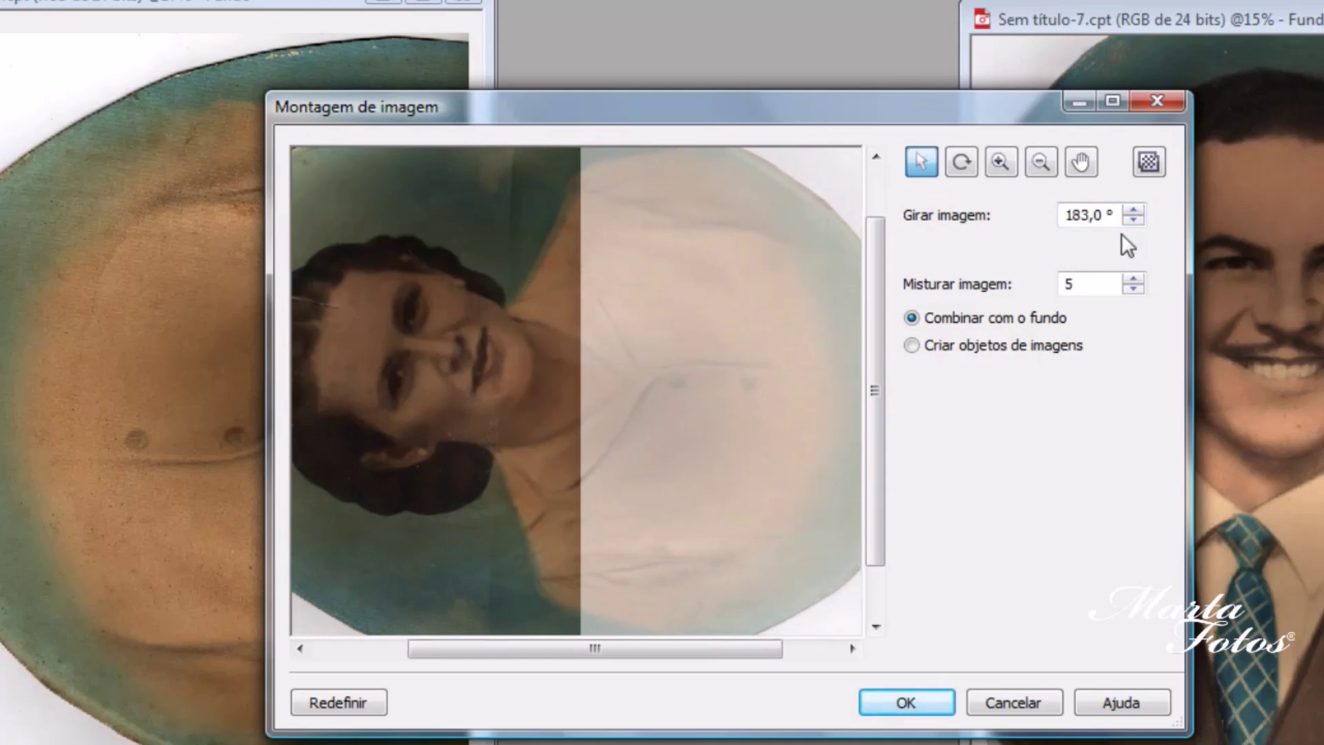
left_click(1134, 209)
left_click(1135, 209)
left_click_drag(722, 322, 718, 320)
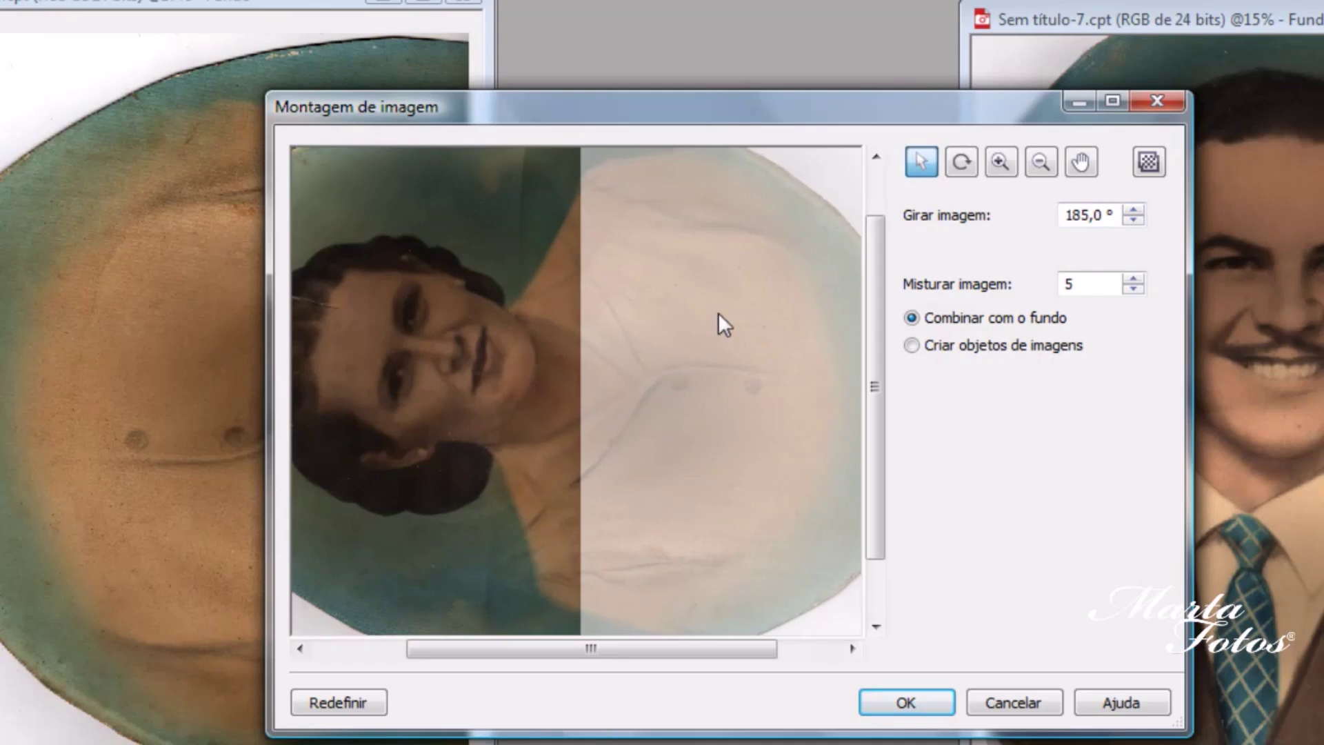
Step: Create the woman's stitched portrait with a higher image blend, and discard the result
left_click(1133, 278)
left_click(1135, 279)
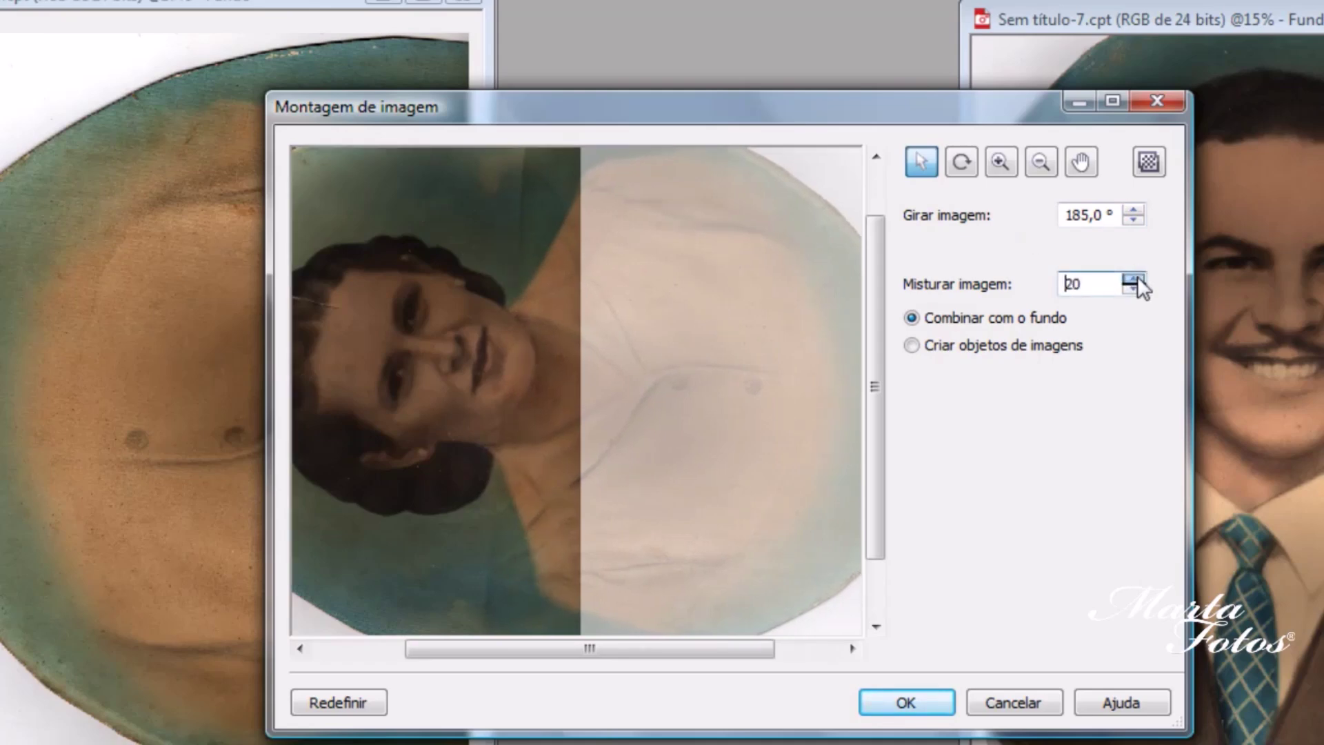
left_click(1137, 278)
left_click(1137, 278)
left_click(1137, 278)
left_click(1137, 278)
left_click(923, 702)
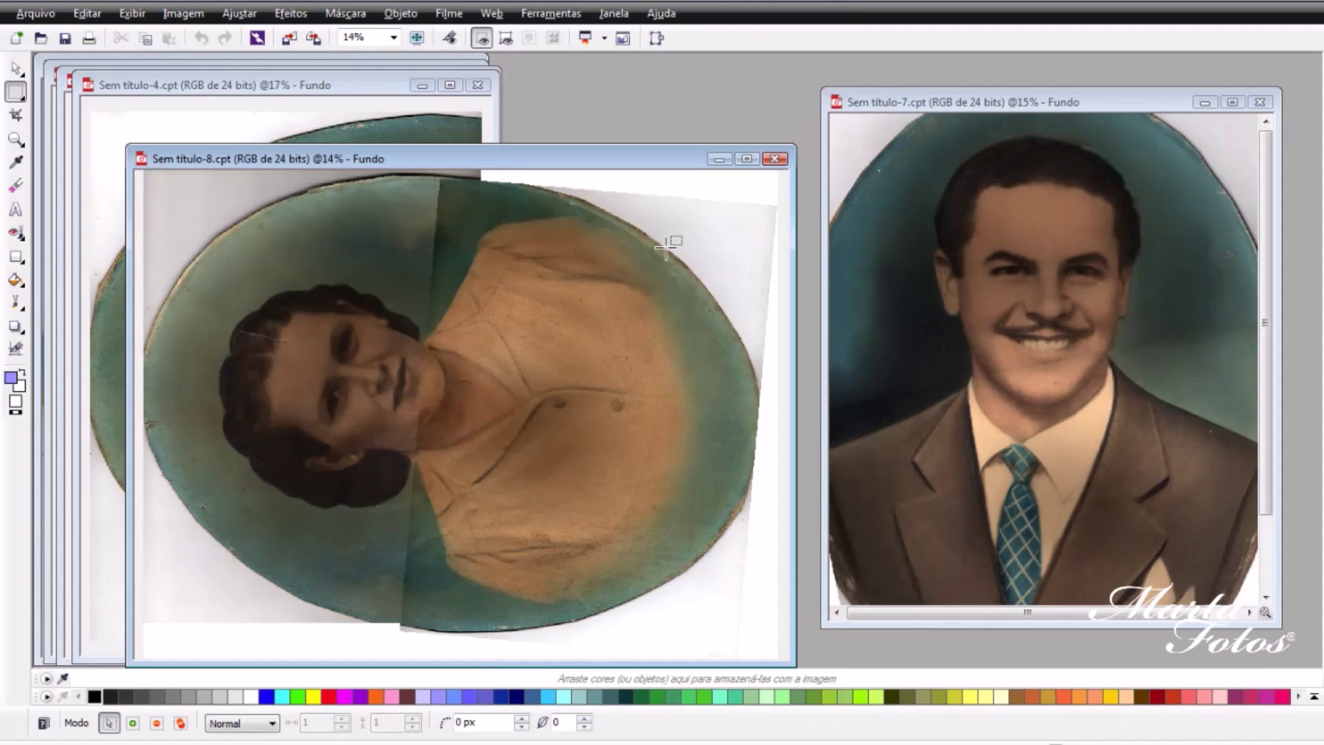
left_click(774, 159)
left_click(679, 422)
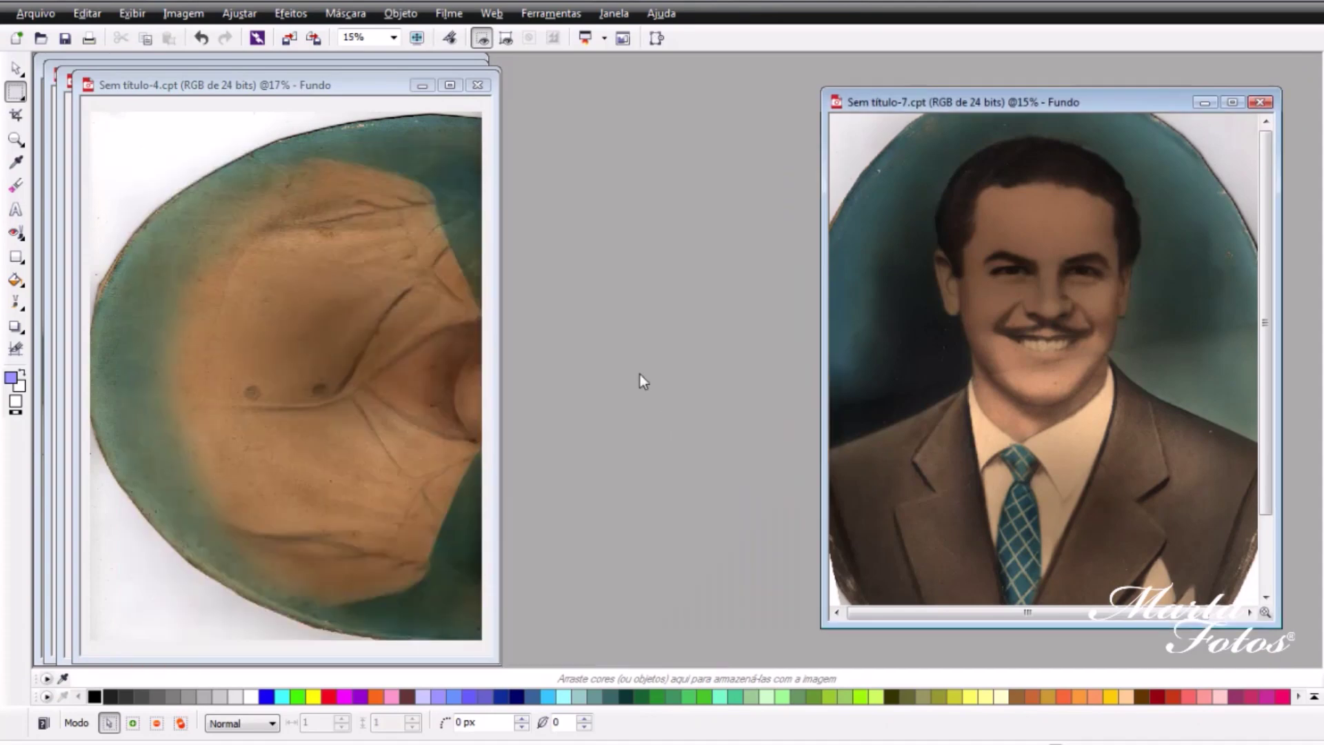
Step: Restart the image stitch with the woman's two scans, Sem título-3.cpt followed by Sem título-4.cpt
left_click(183, 13)
left_click(208, 59)
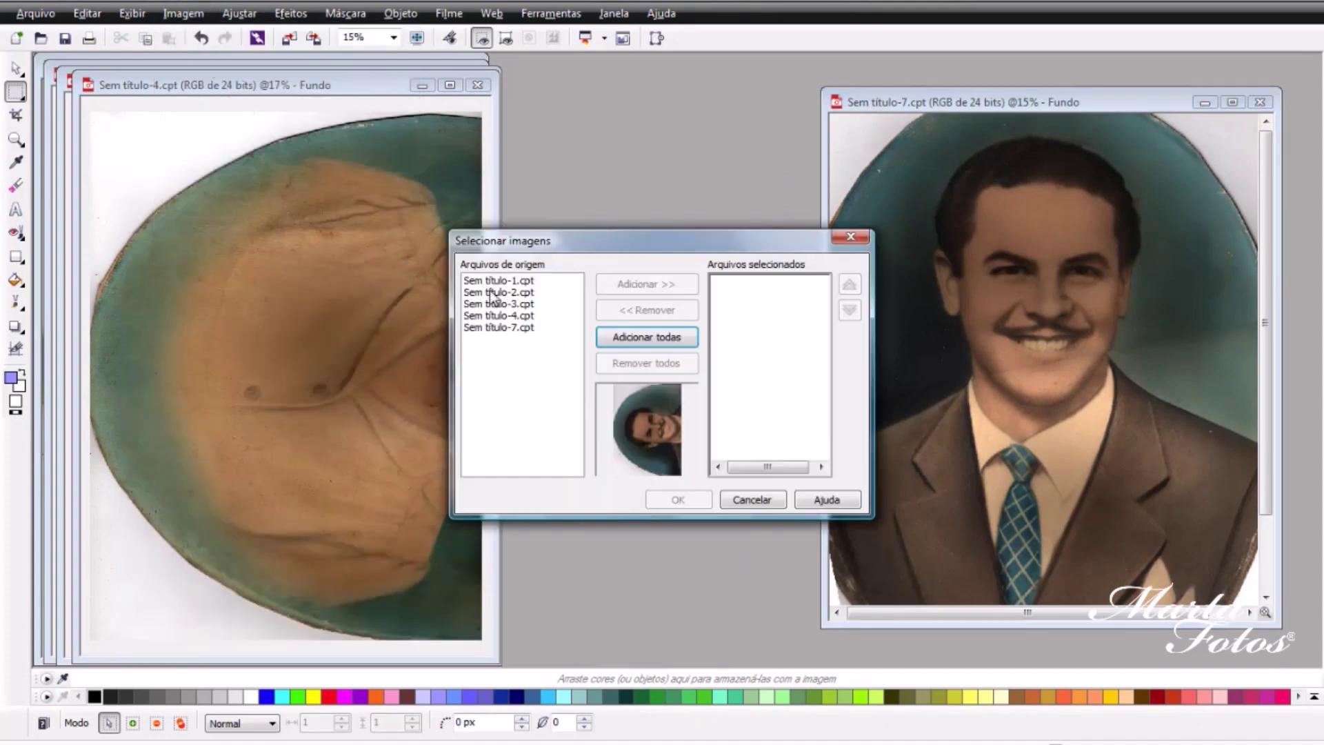
left_click(492, 304)
left_click(647, 283)
left_click(504, 304)
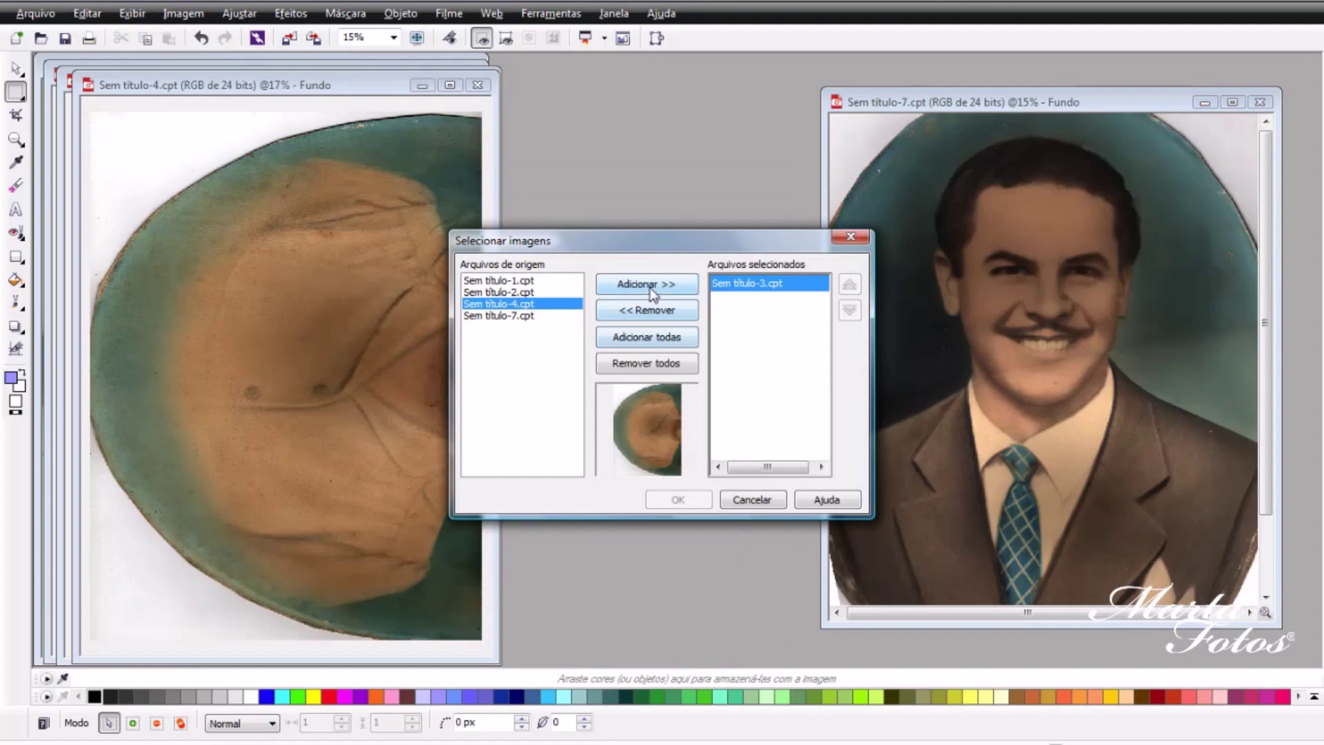
left_click(646, 284)
left_click(678, 499)
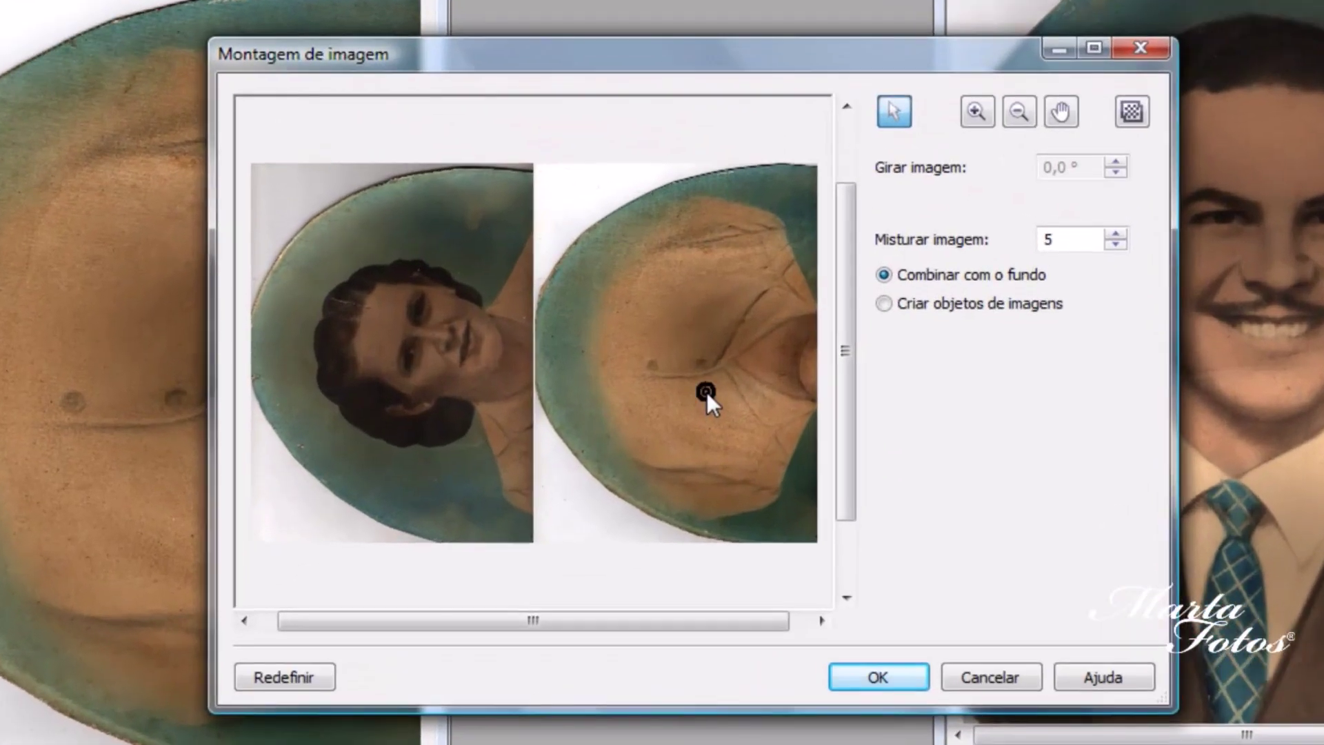
Step: Turn the blouse scan 180° and move it to overlap the edge of the woman's face scan
left_click(679, 364)
double_click(1059, 168)
type("180")
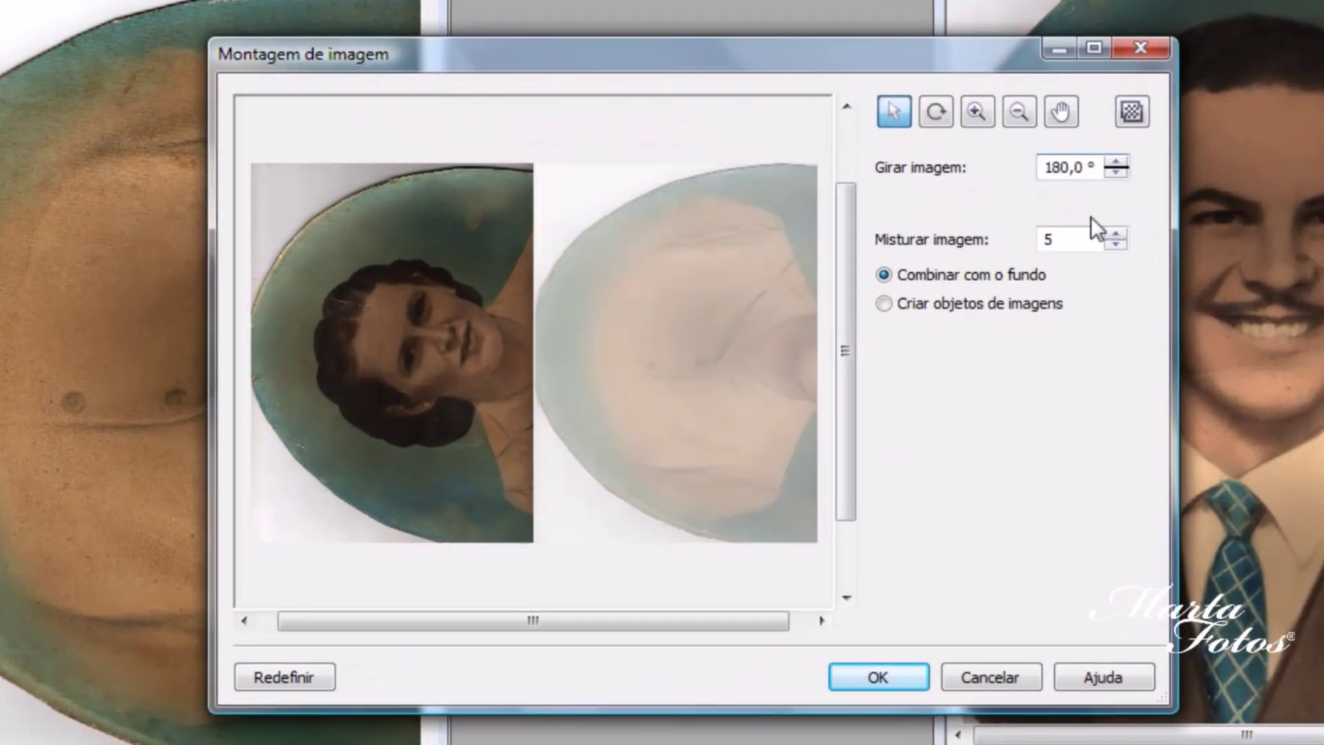
key("Return")
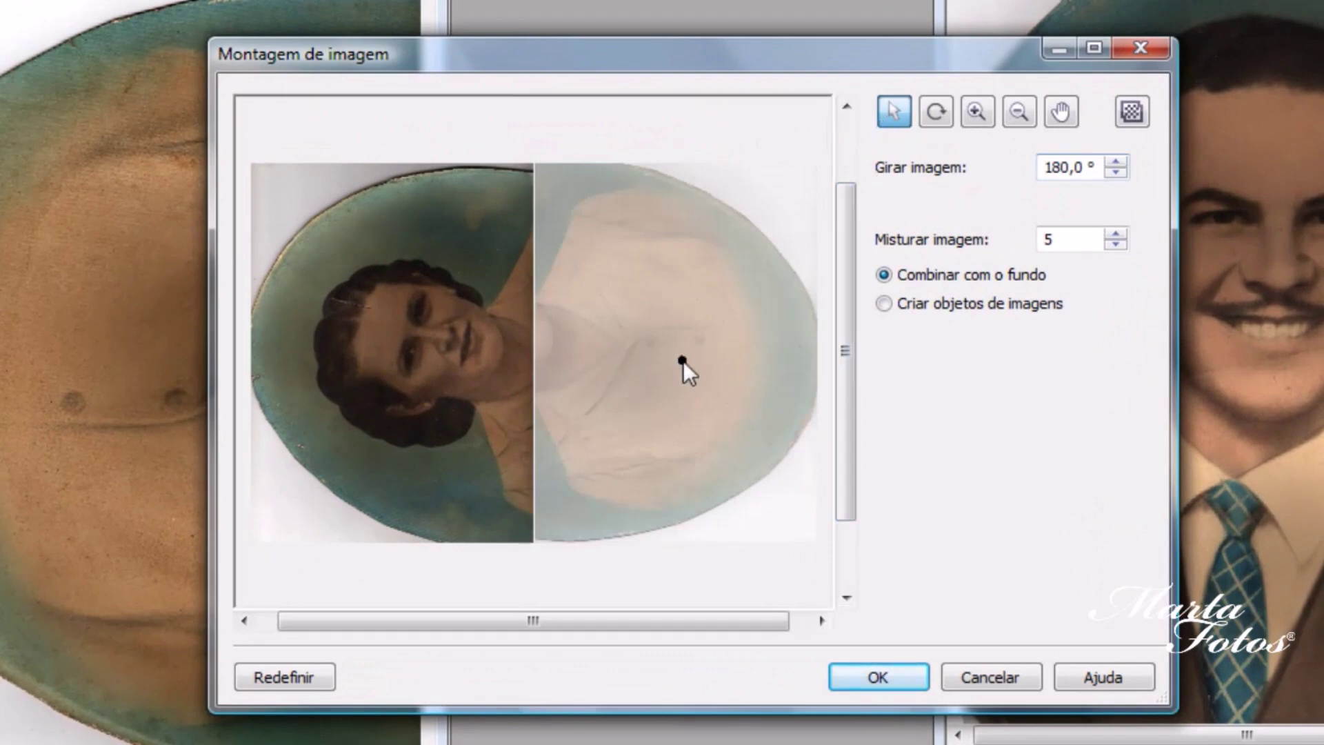
left_click_drag(682, 361, 633, 362)
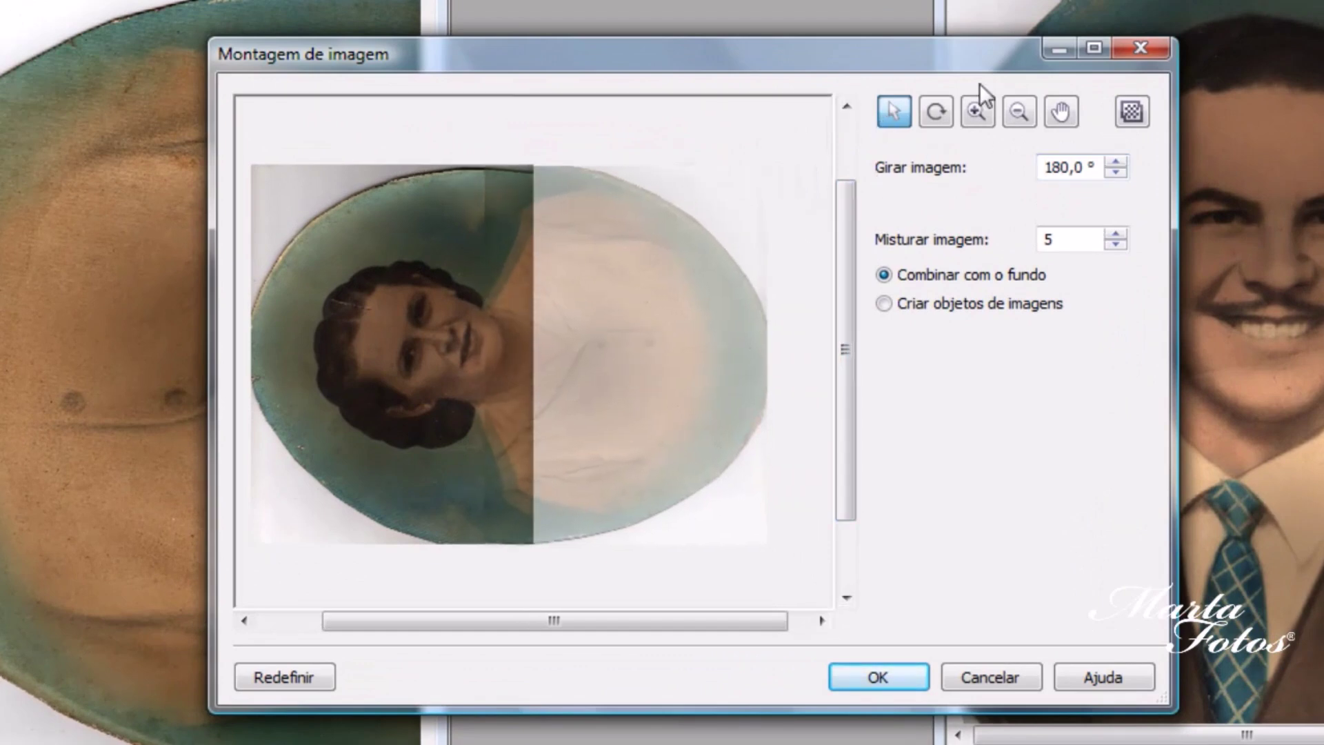
Step: Align the blouse scan closely with the face scan at the woman's chin and neck
left_click(978, 111)
left_click(497, 340)
left_click(500, 344)
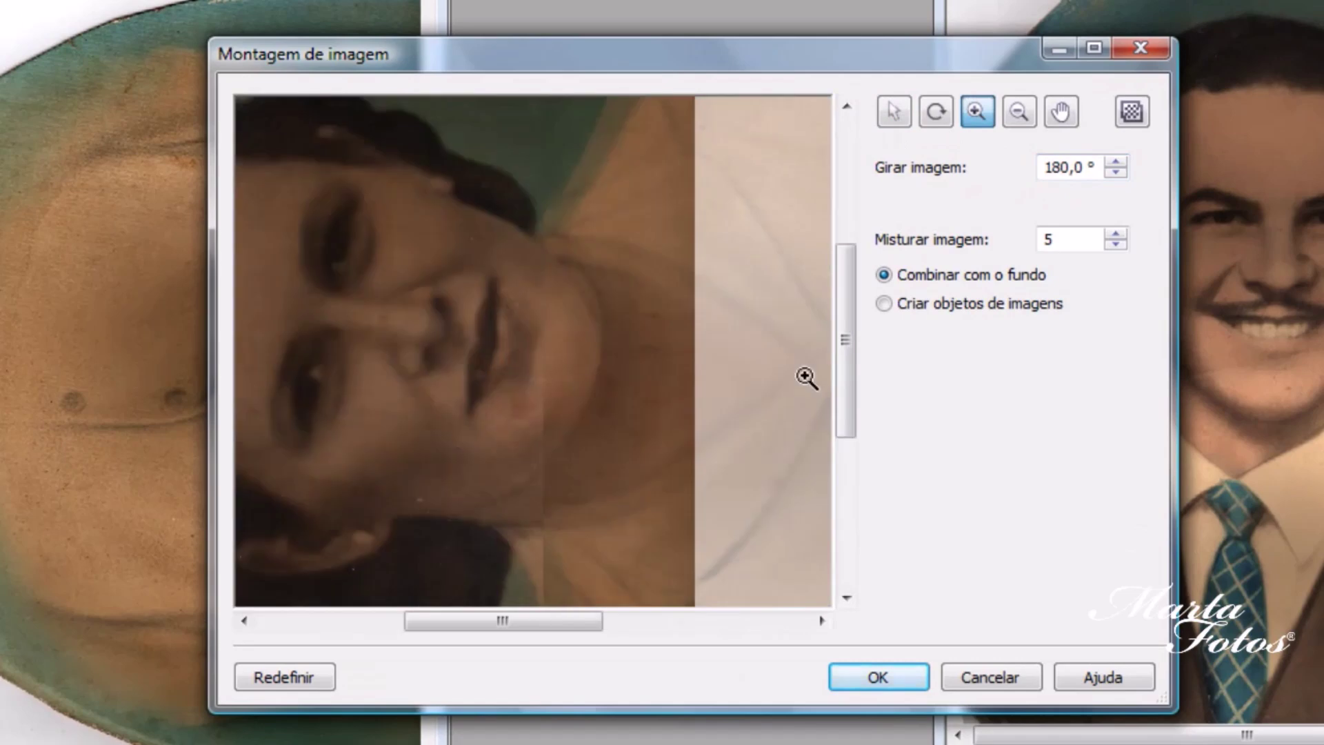
left_click(894, 112)
left_click_drag(692, 259, 675, 281)
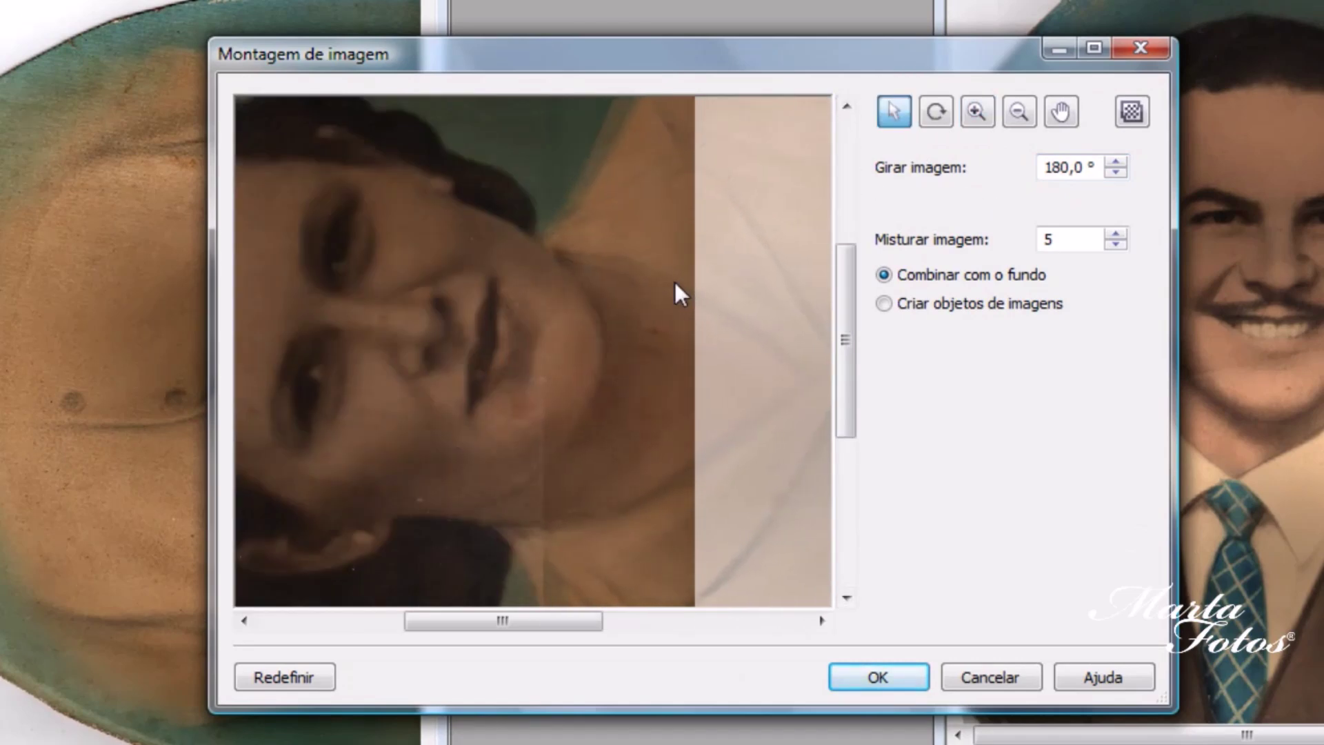
Step: Fine-tune the blouse scan's rotation to 186°, checking the match along the woman's face, neck and hair
left_click(1116, 161)
left_click(1116, 161)
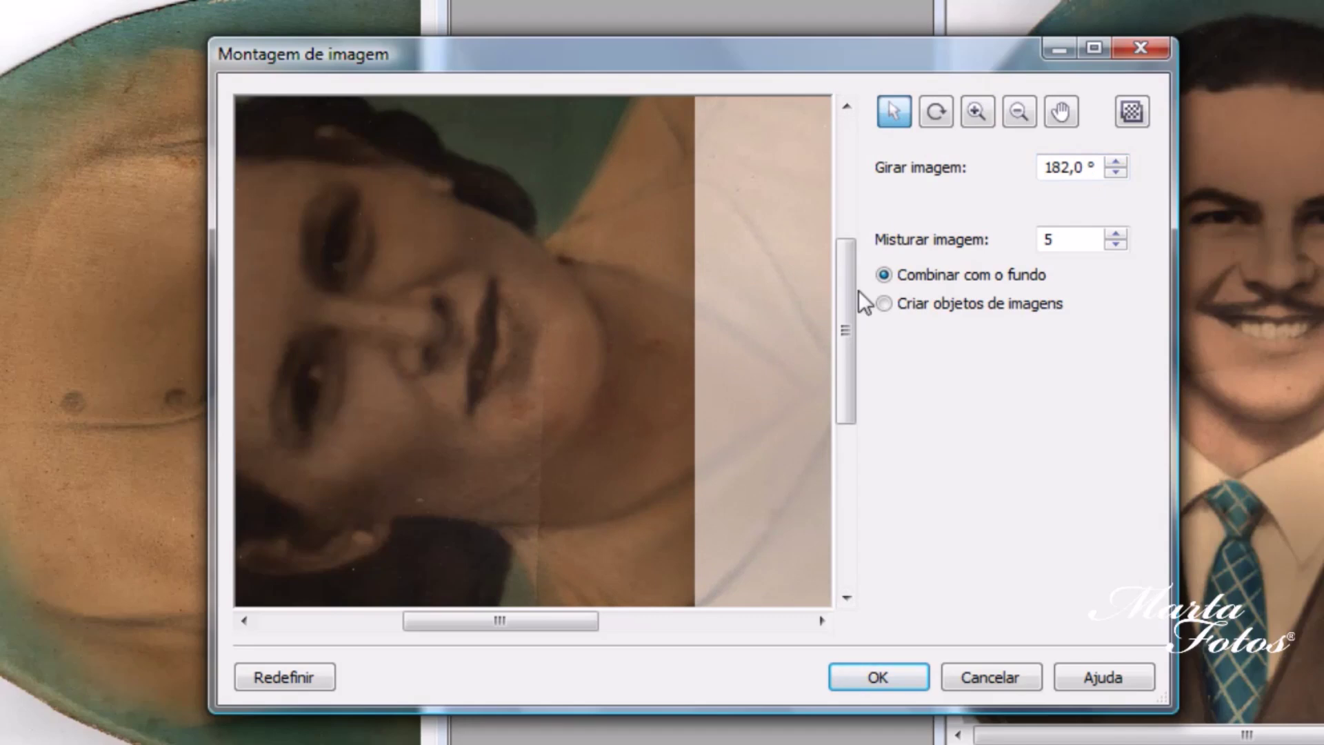
left_click_drag(849, 300, 842, 358)
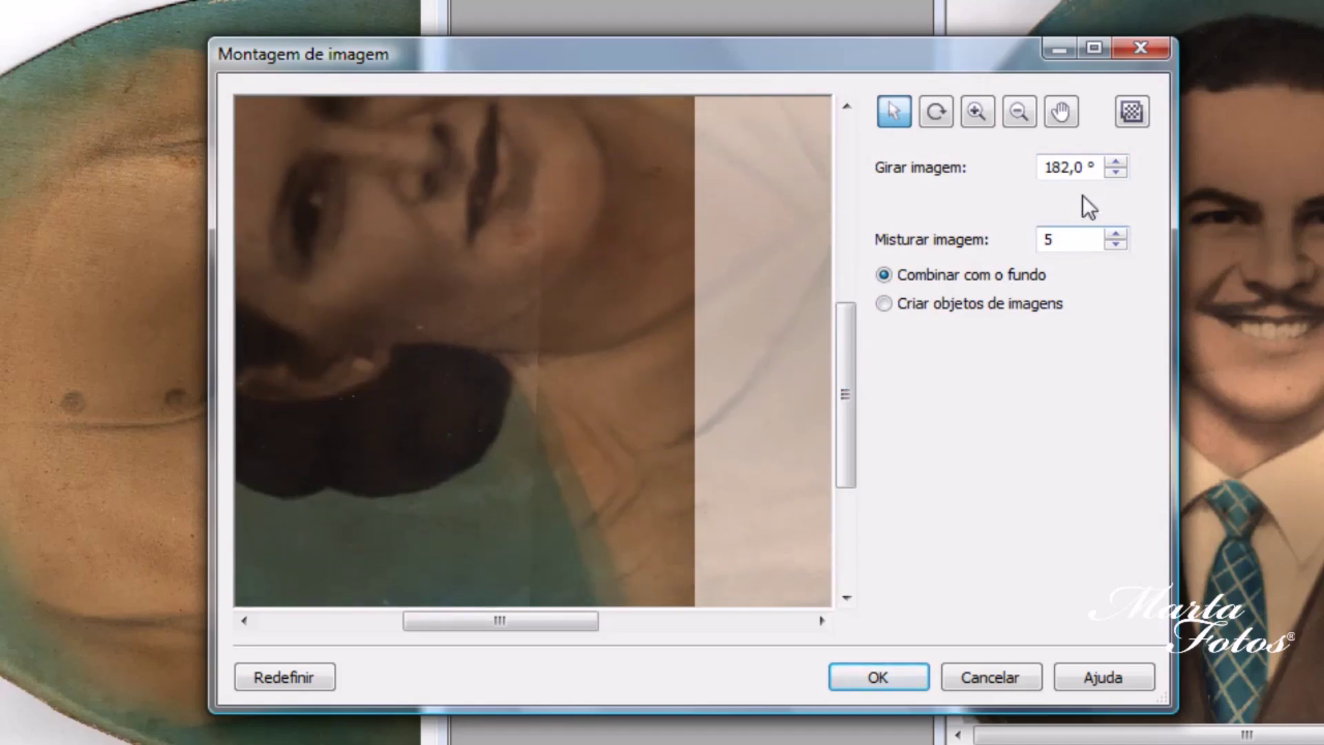
left_click(1115, 172)
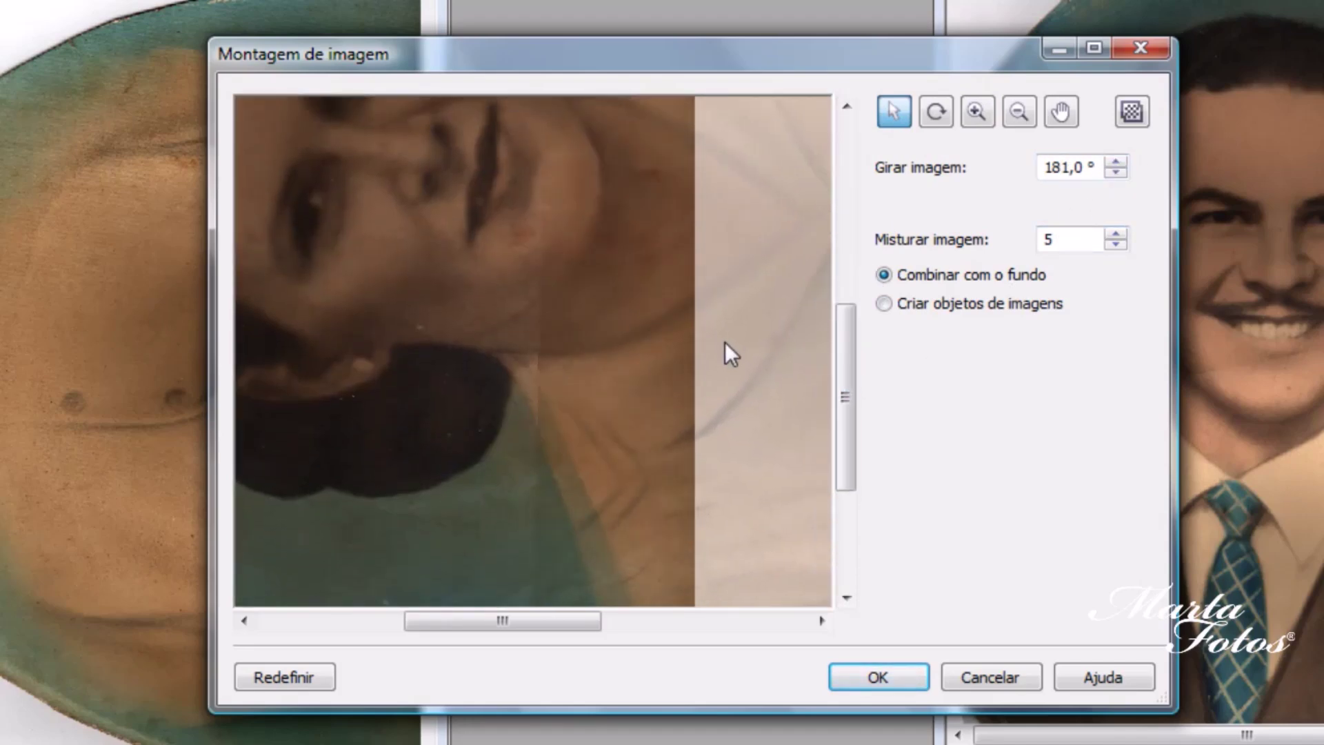
left_click_drag(845, 337, 848, 251)
left_click(1116, 163)
left_click(1117, 163)
left_click(1117, 163)
left_click(1116, 163)
left_click(1116, 162)
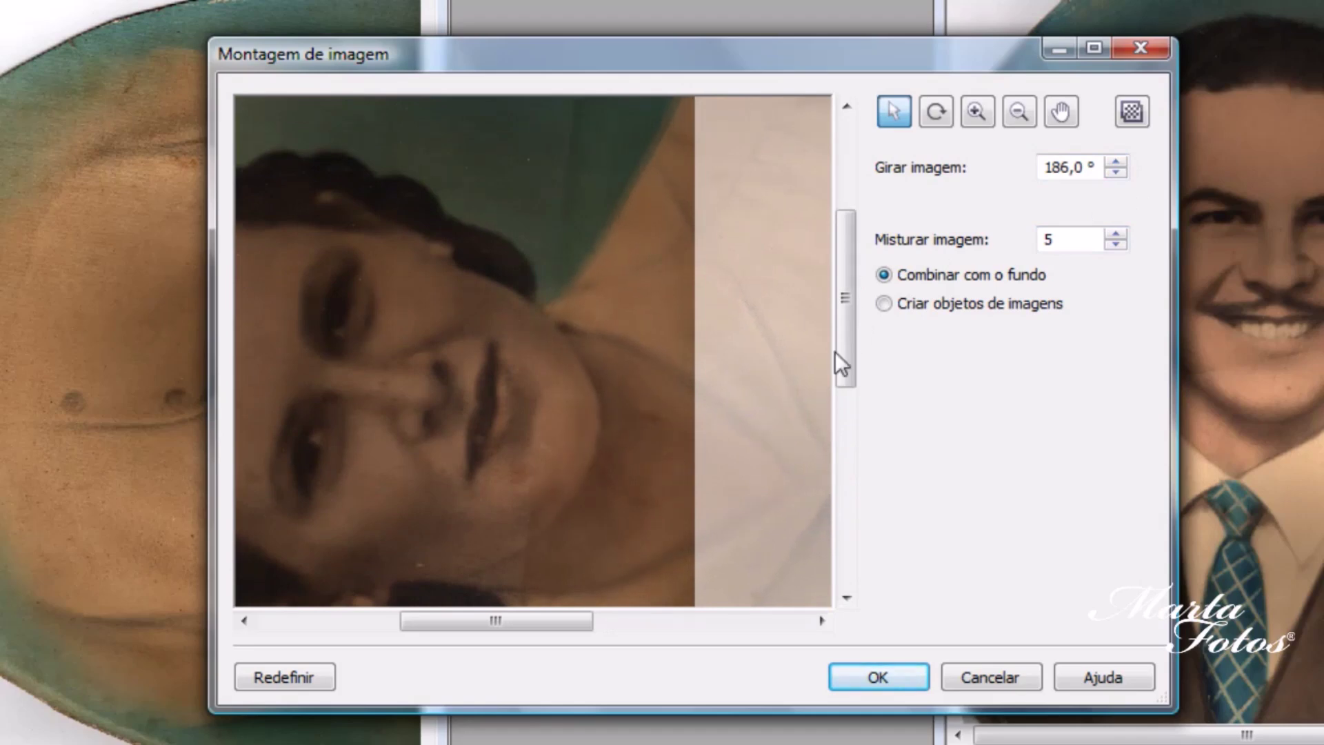
mouse_move(838, 349)
left_mouse_down()
mouse_move(842, 470)
mouse_move(839, 358)
left_mouse_up()
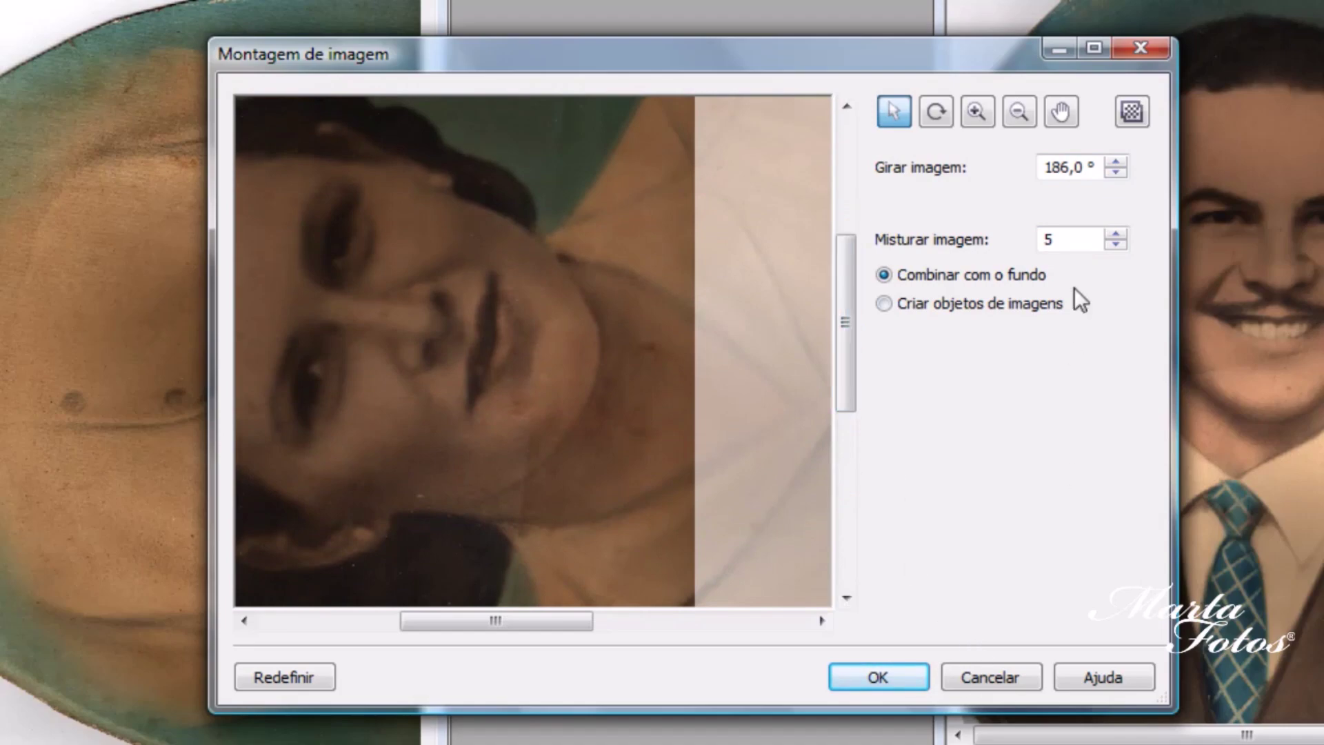
Step: Set the image blend to 30 and create the stitched portrait of the woman
double_click(1068, 239)
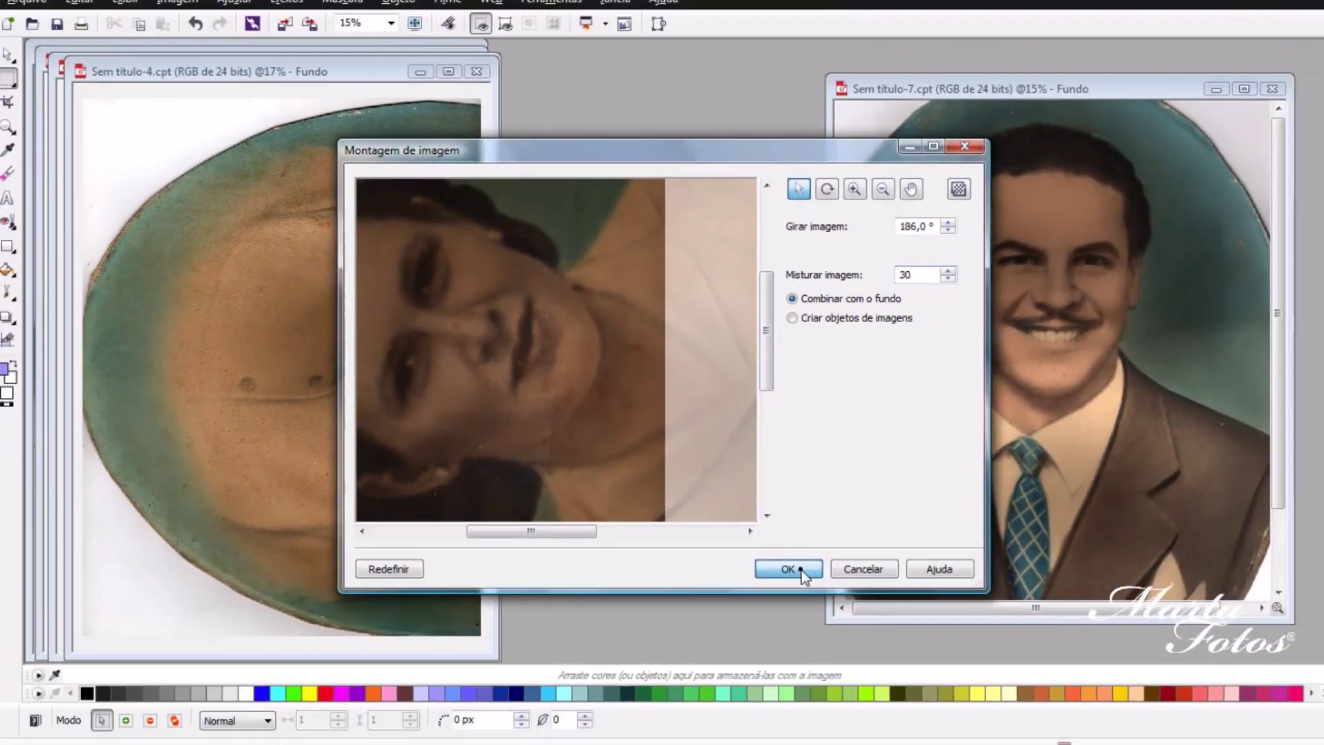
left_click(878, 677)
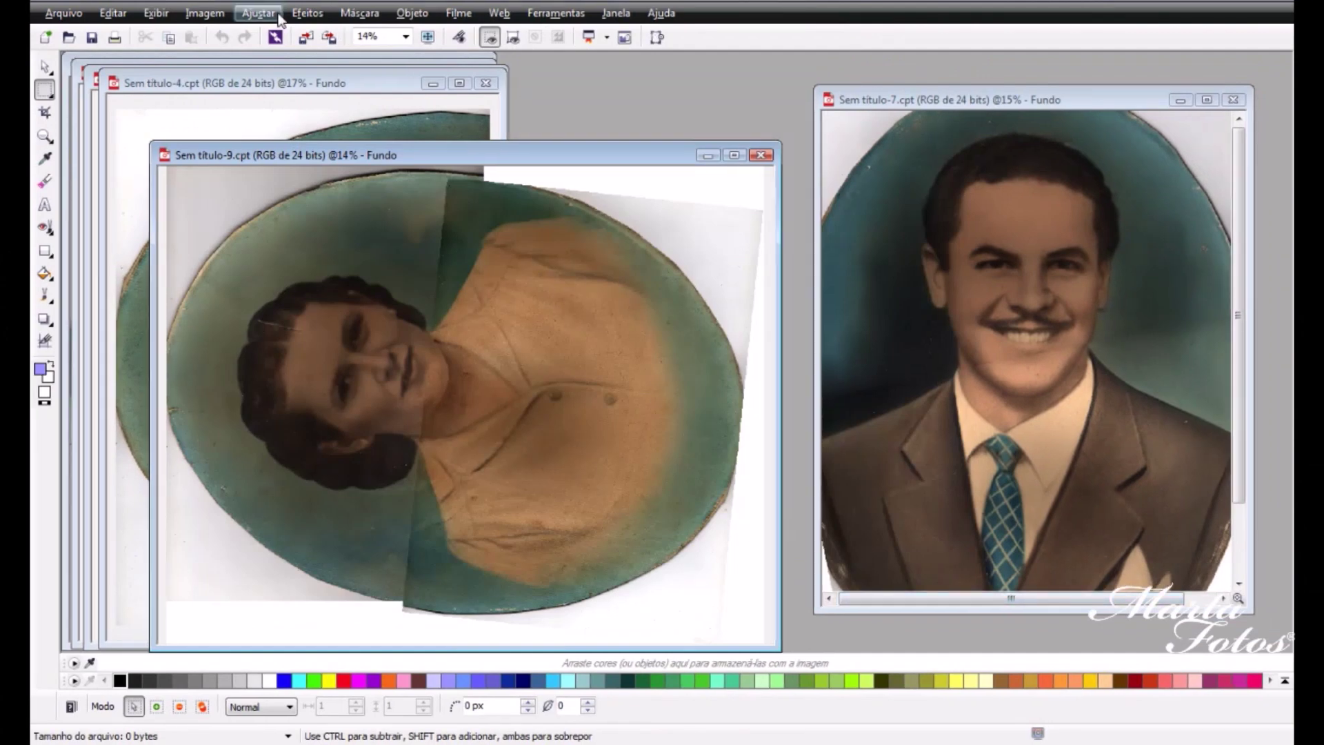
Step: Rotate the woman's stitched portrait 90° clockwise
left_click(194, 13)
mouse_move(293, 393)
left_click(462, 392)
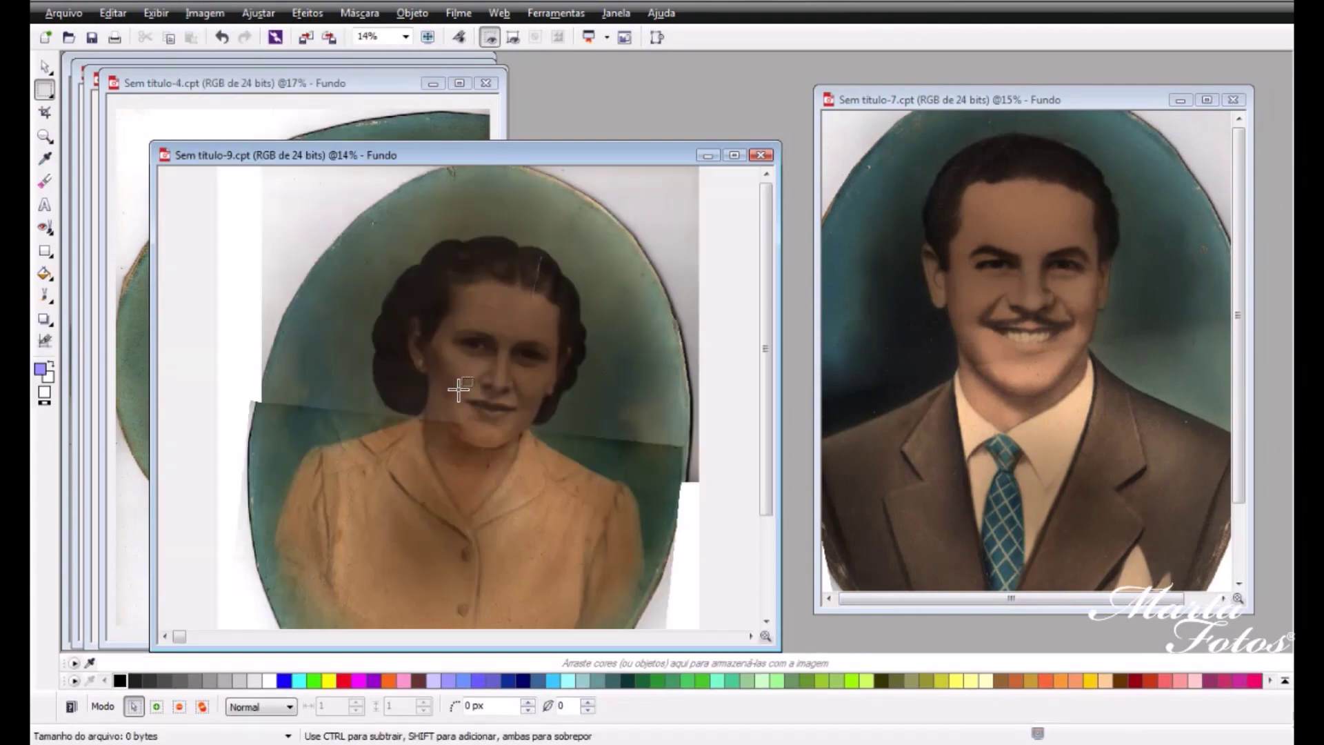
Step: Straighten the woman's stitched portrait so her face and shoulders stand upright
left_click(279, 14)
left_click(296, 68)
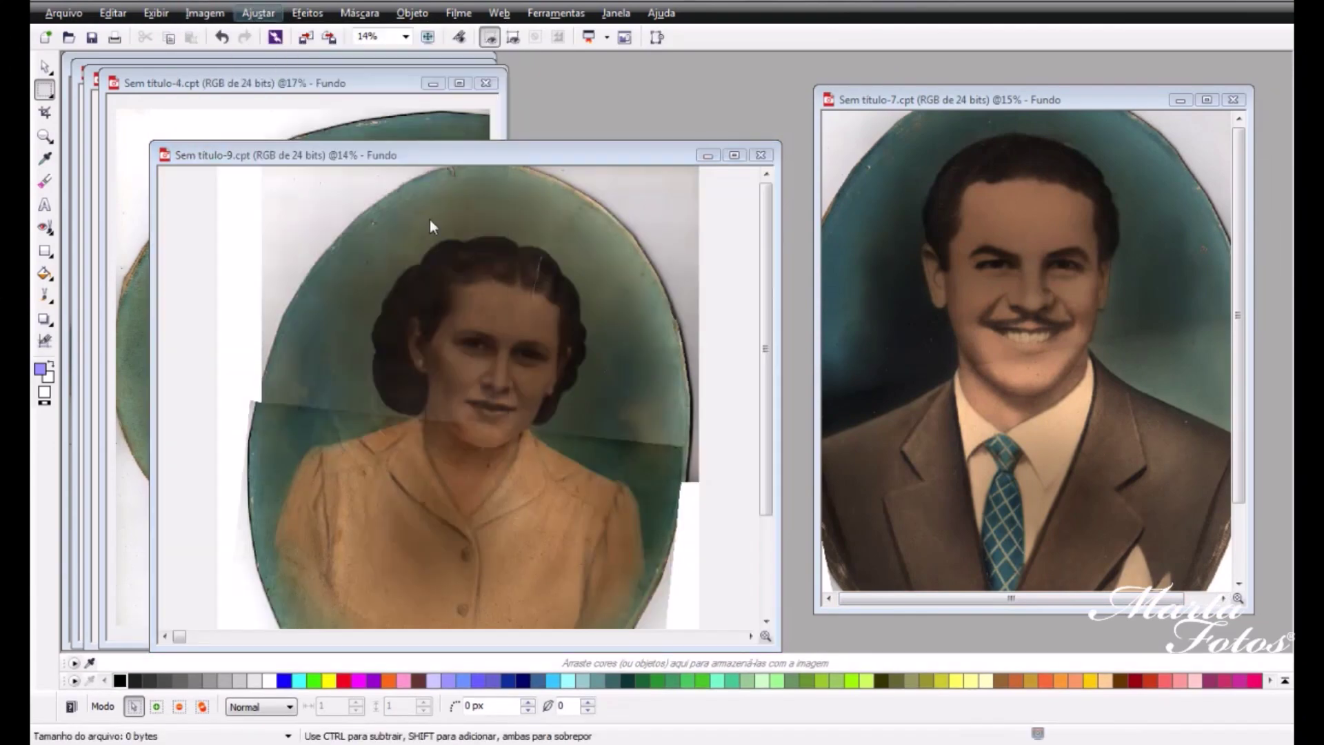
left_click_drag(941, 171, 887, 181)
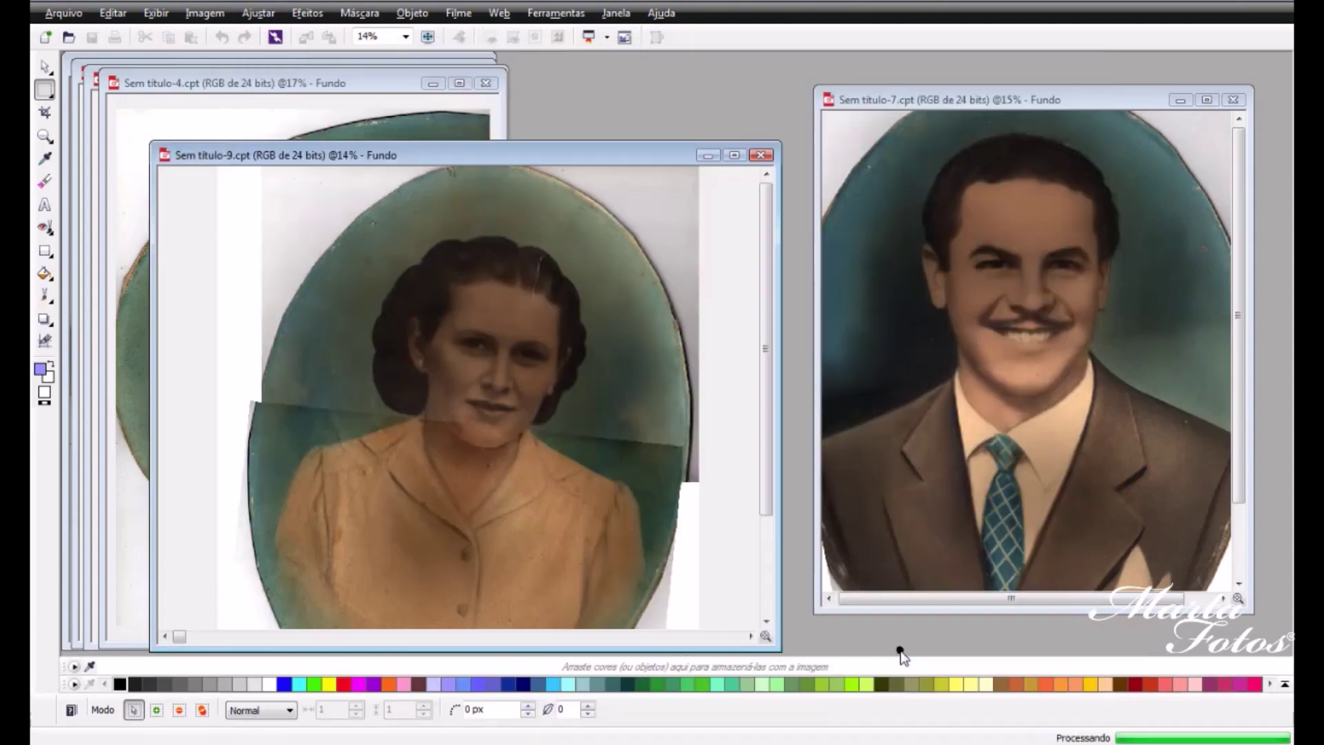
left_click(895, 655)
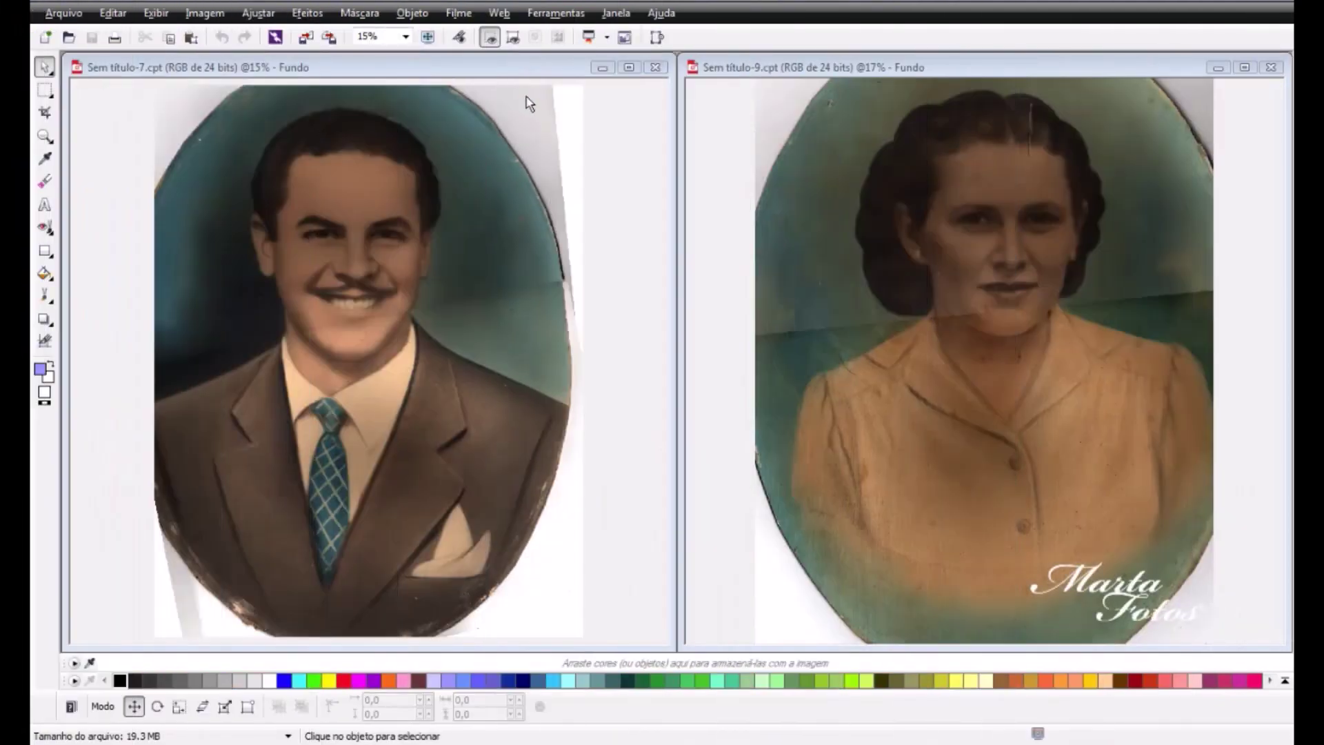
Step: Select the man's entire portrait and cut it out of its image
left_click(512, 68)
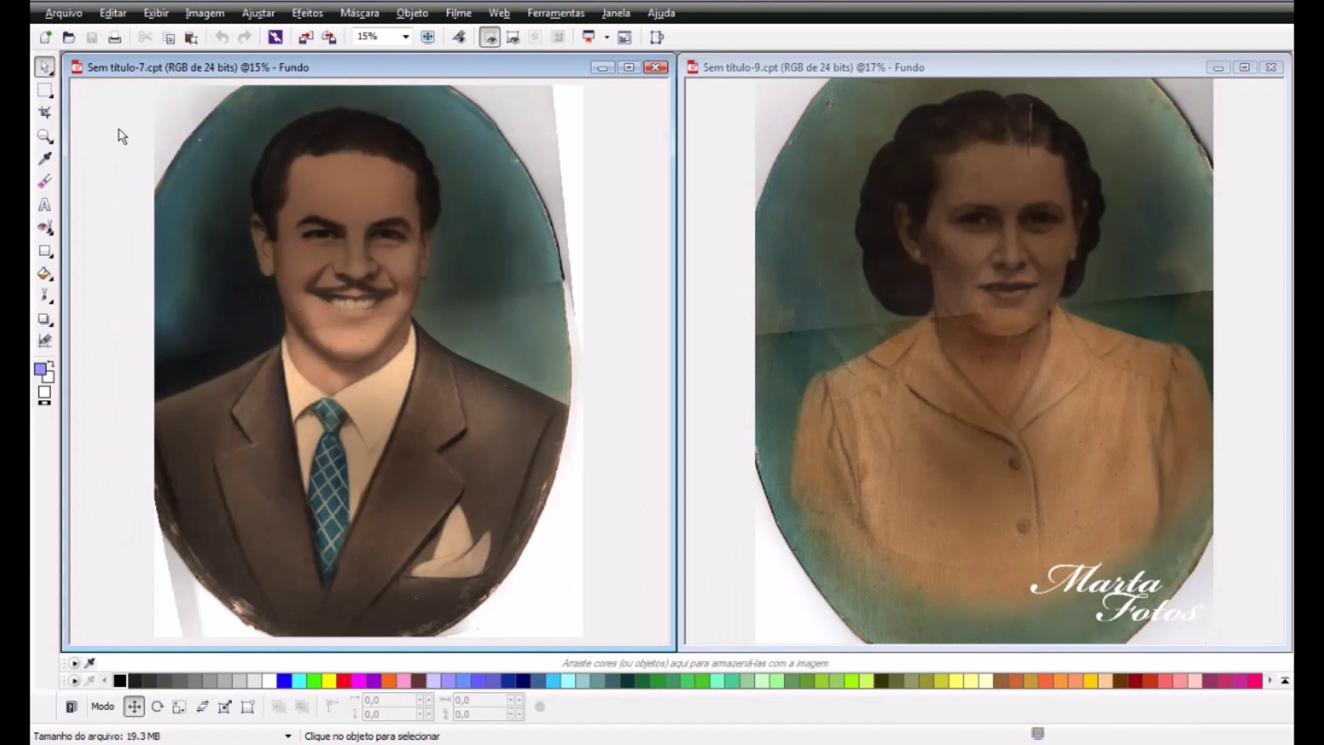
key("ctrl+a")
left_click(145, 38)
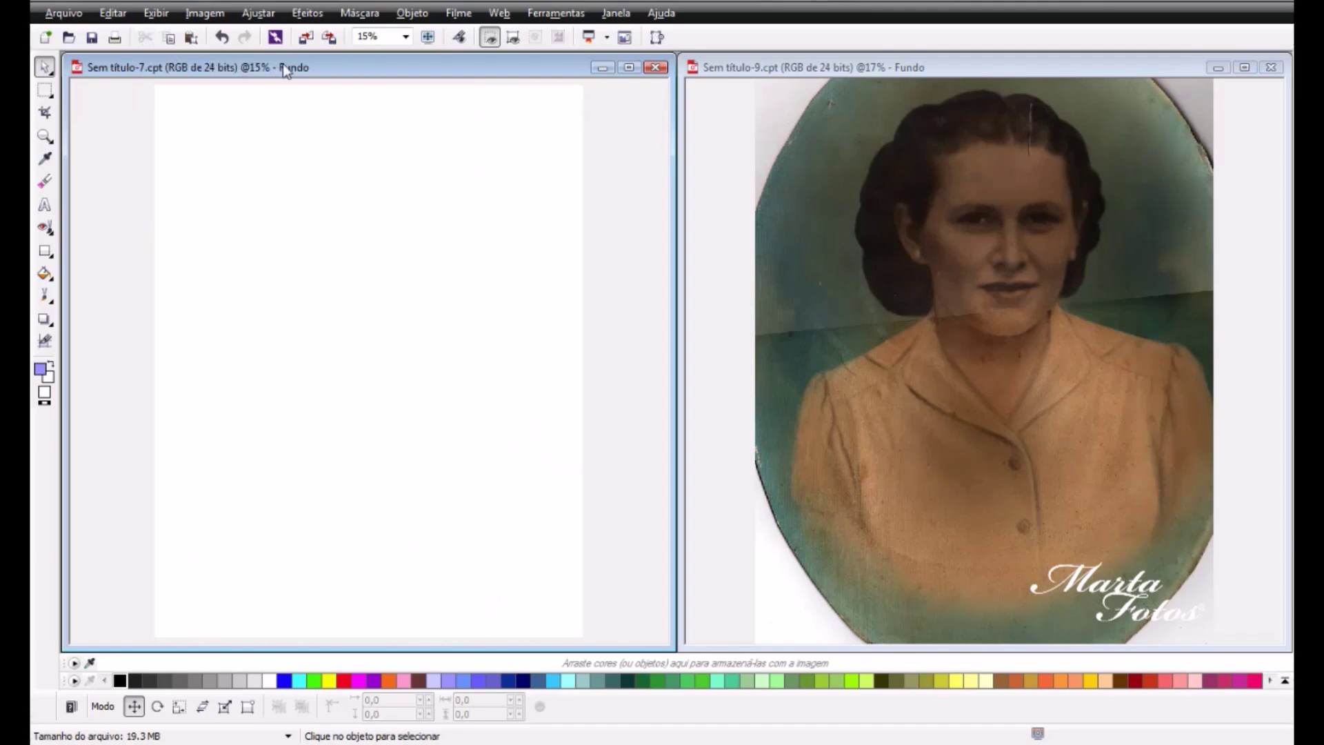
Step: Resample the emptied canvas to 6700 pixels wide without keeping its proportions, and paste the man's portrait back into it
left_click(205, 13)
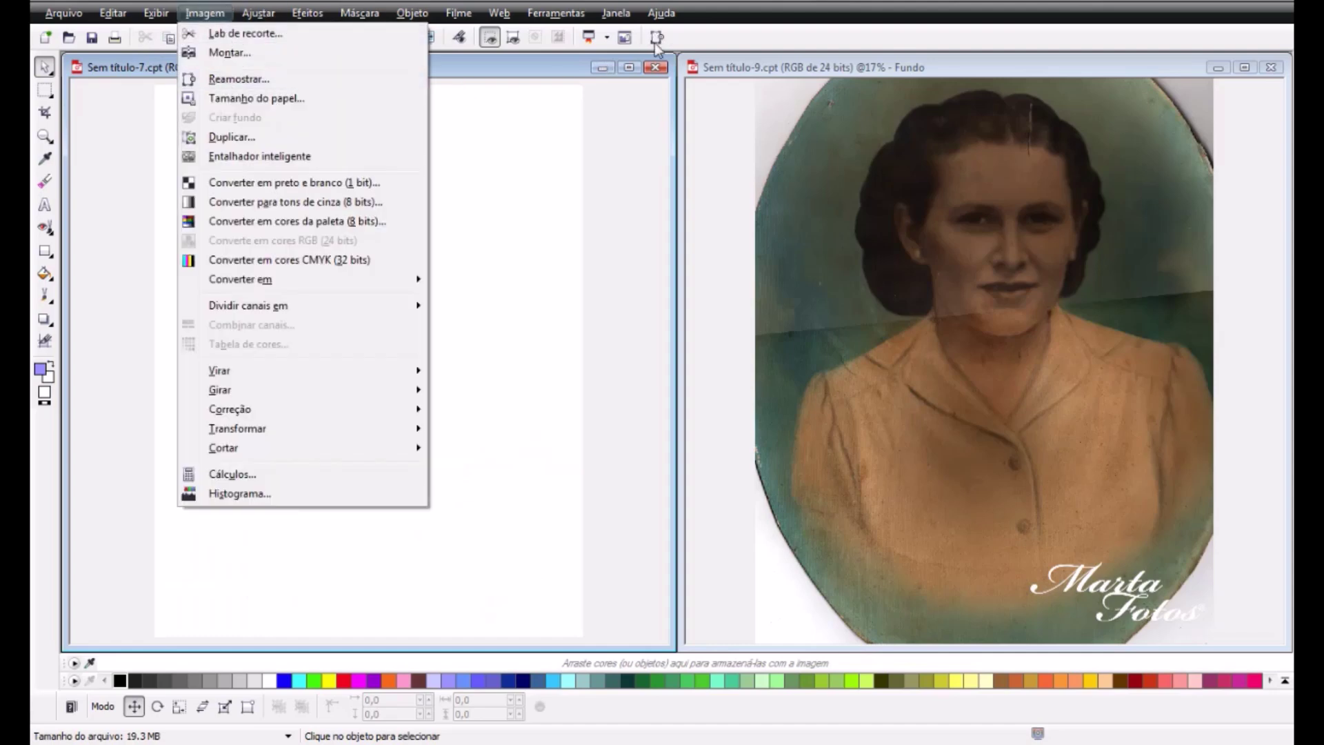
left_click(258, 80)
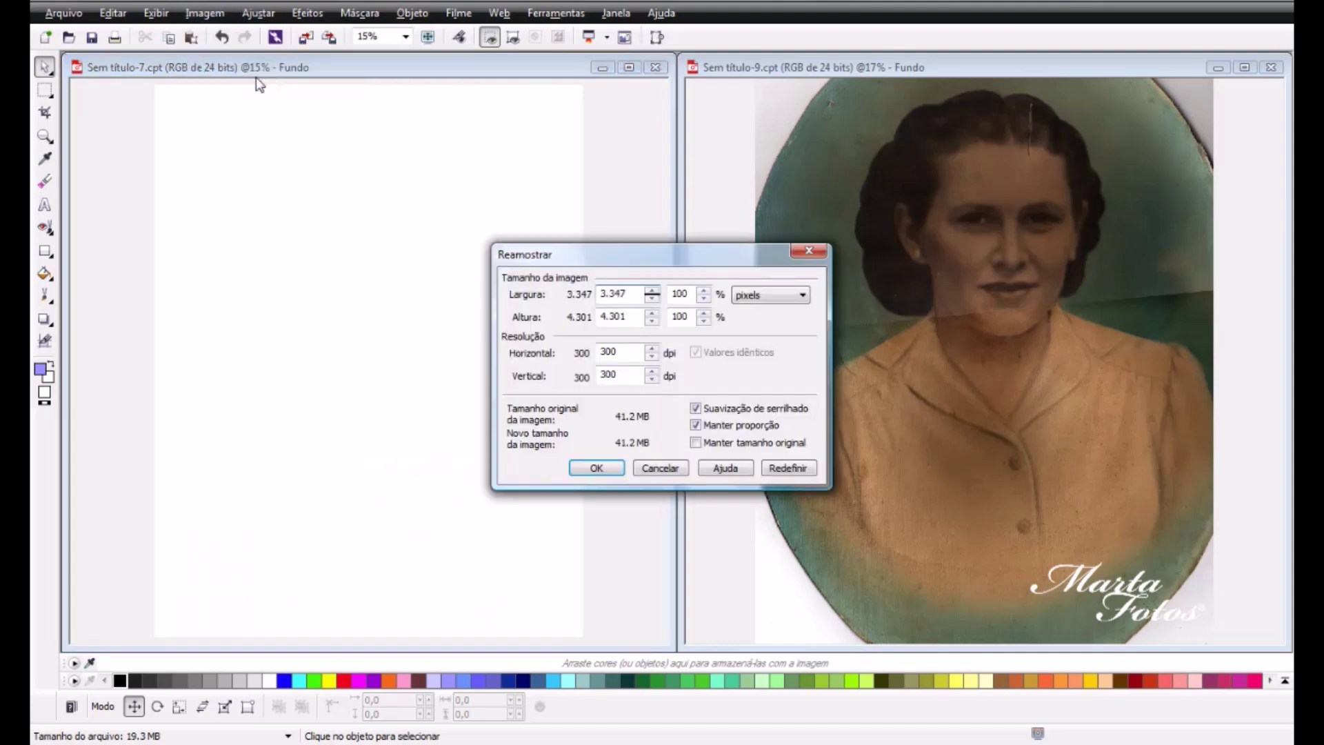
left_click(696, 425)
left_click_drag(627, 294, 590, 304)
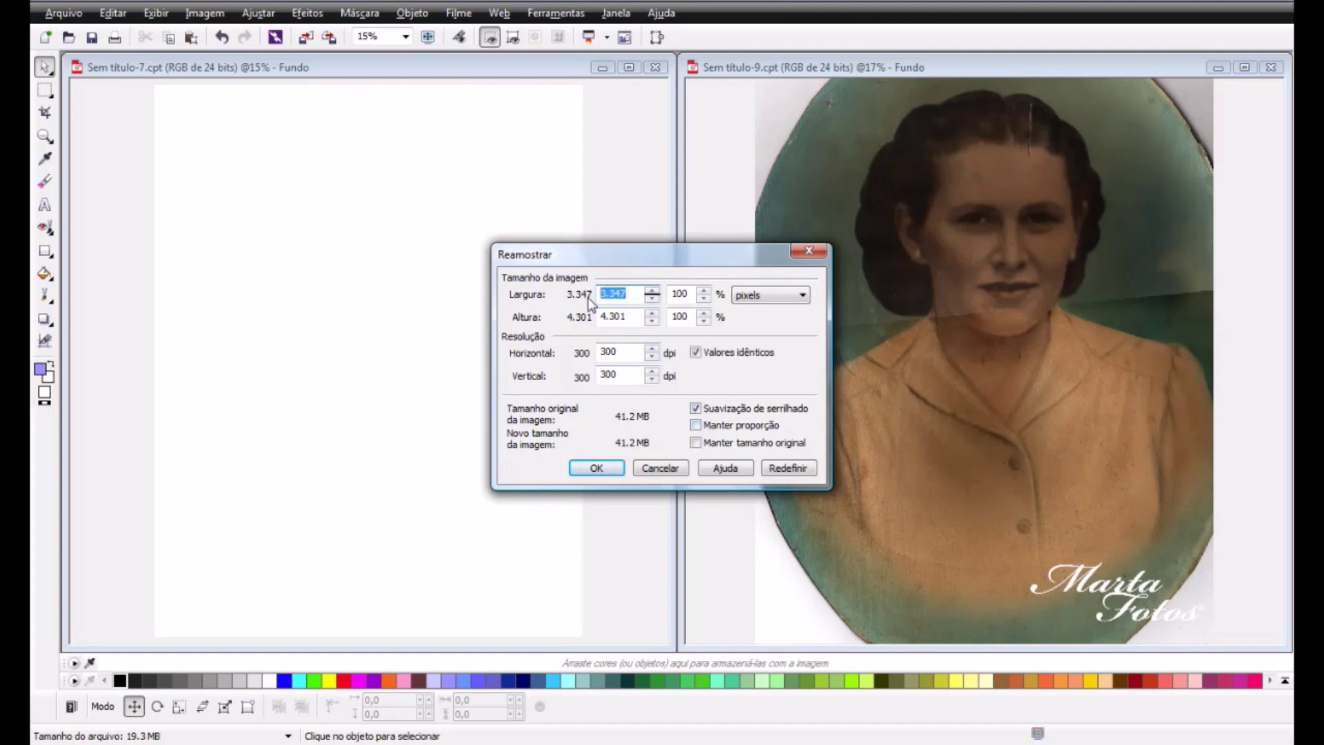
type("6700")
left_click(632, 318)
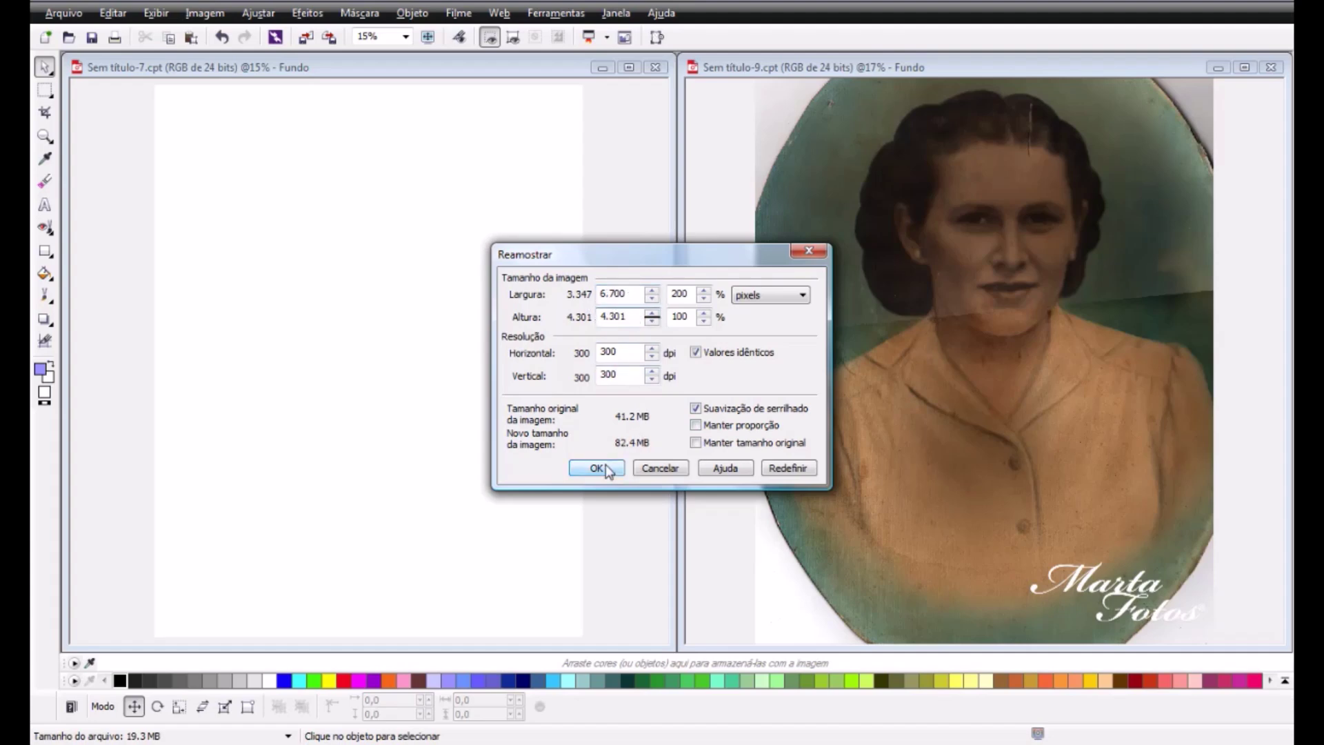
left_click(801, 298)
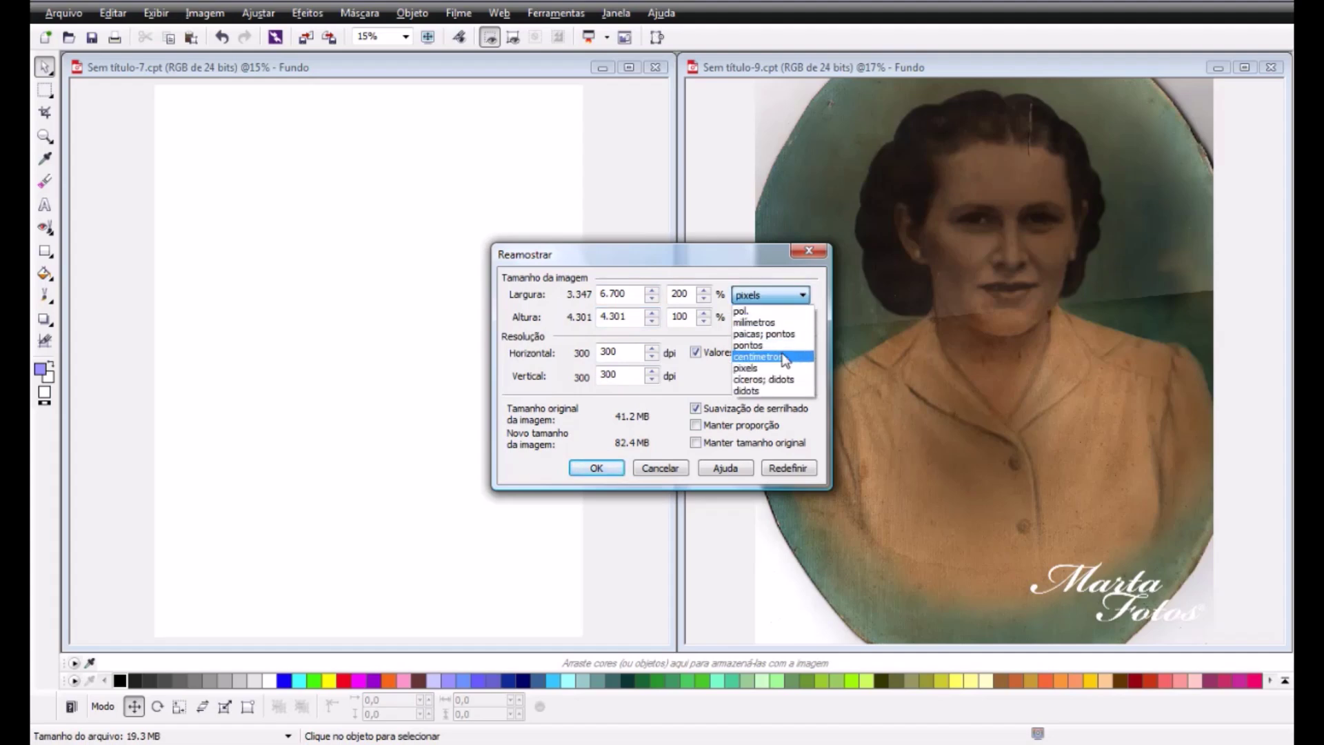
left_click(711, 376)
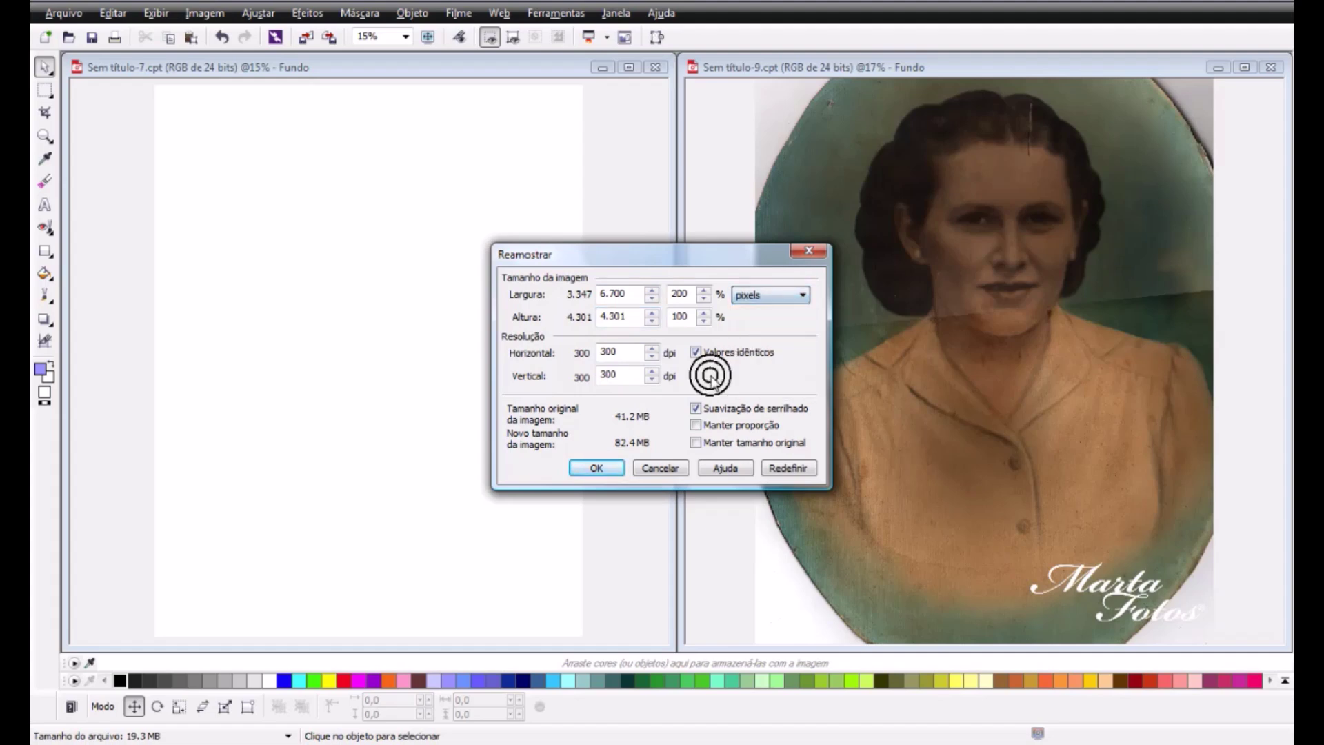
left_click(597, 469)
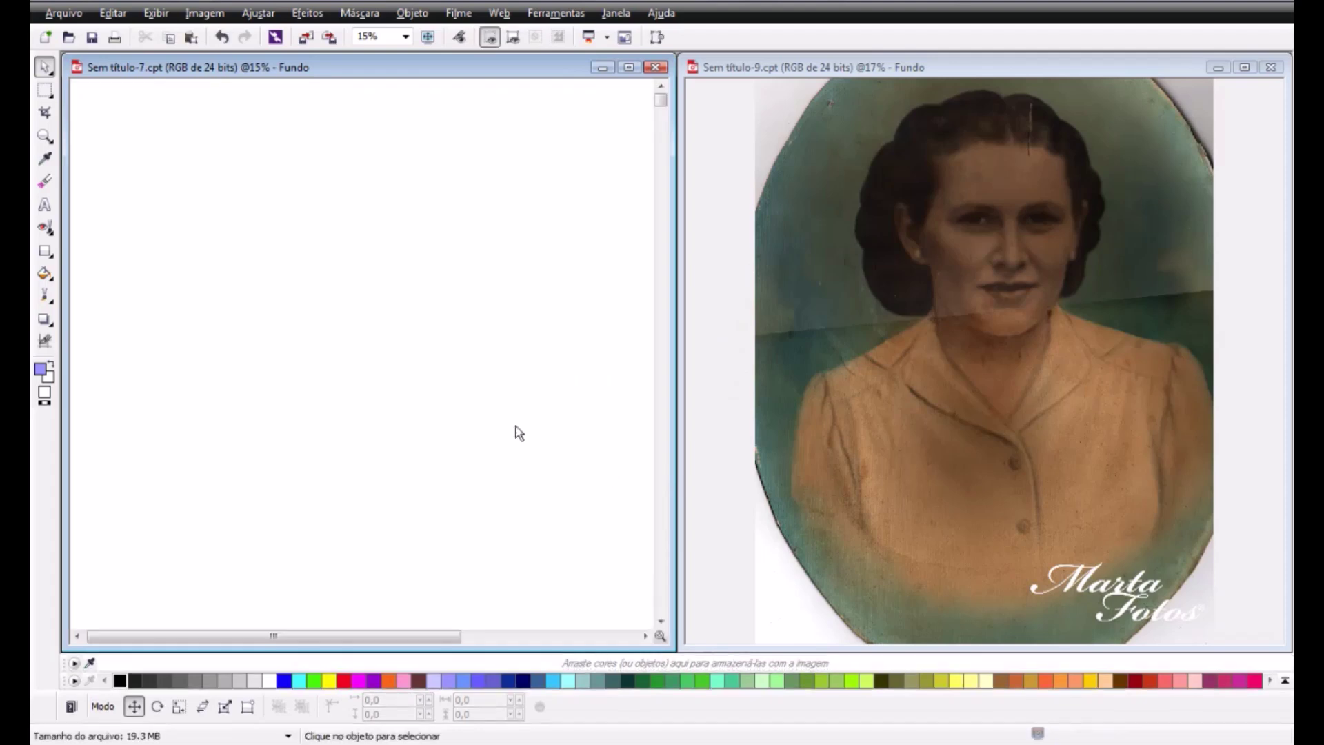
scroll(516, 426, "down", 2)
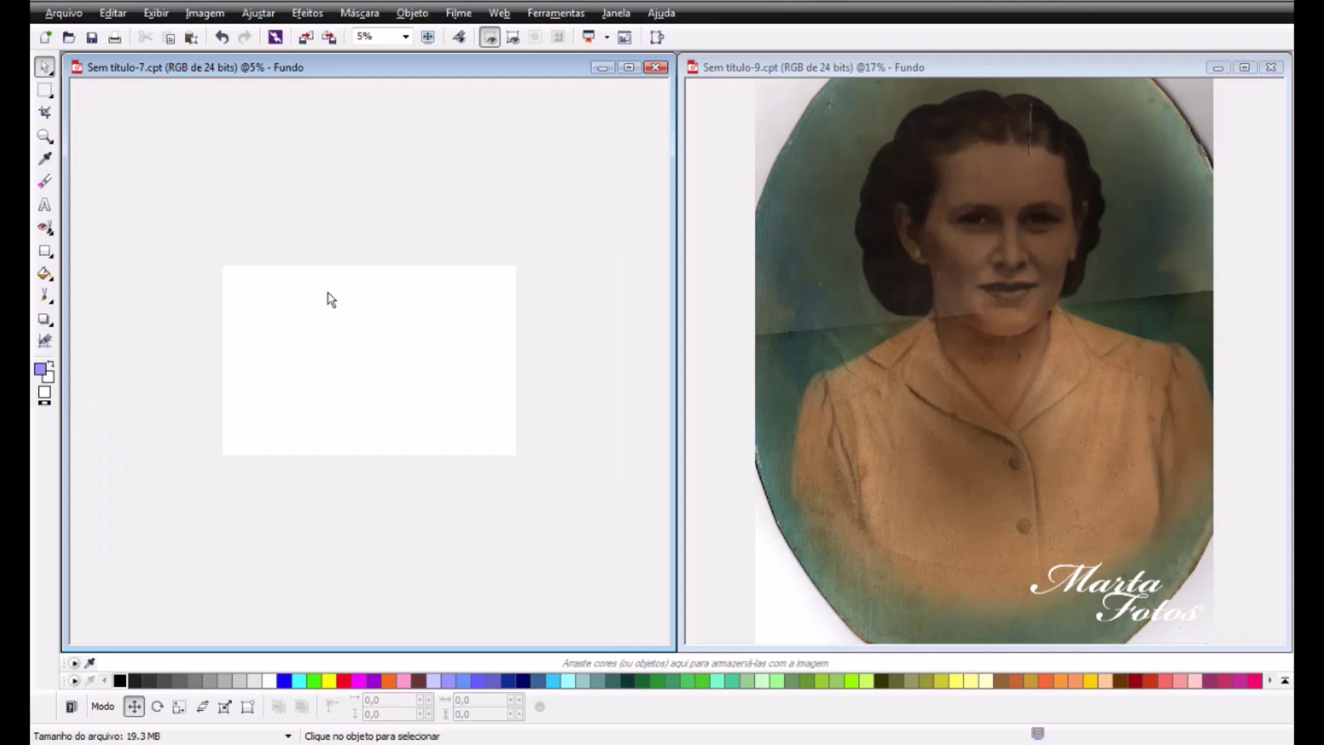
key("ctrl+v")
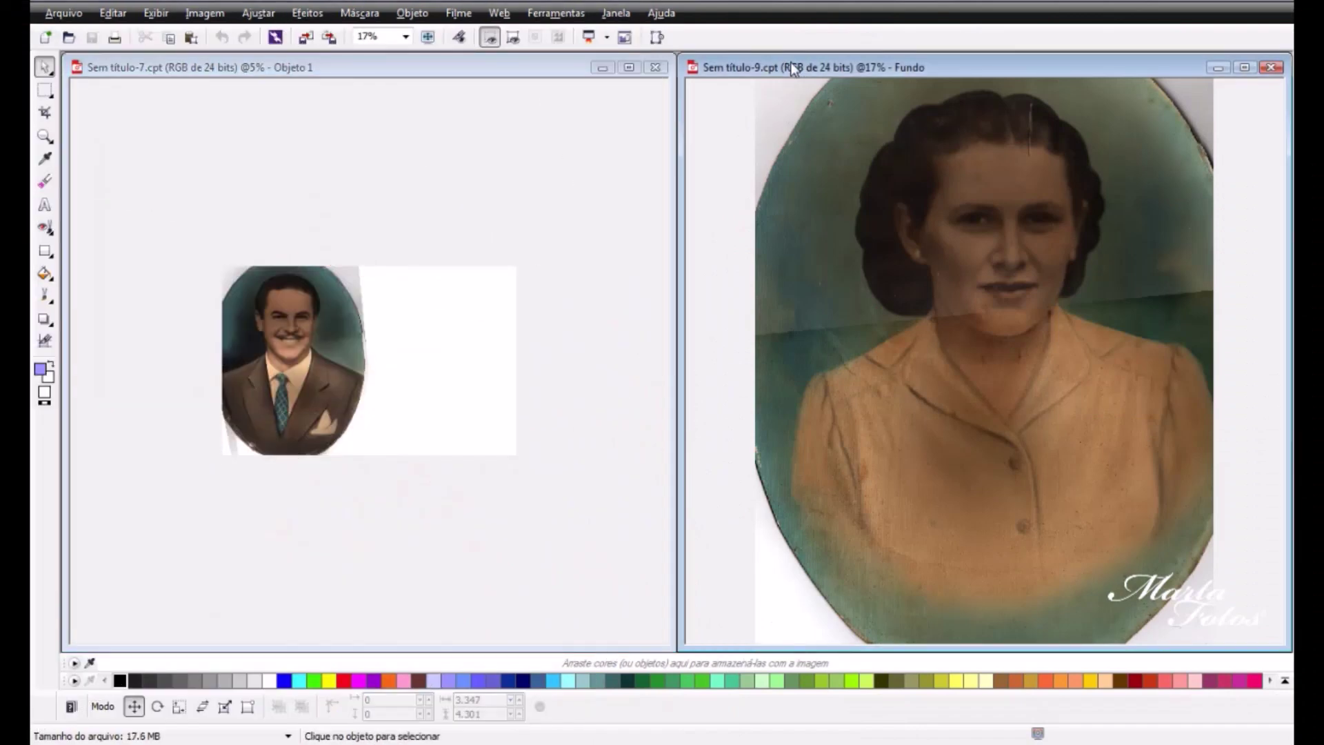
Step: Transfer the woman's entire portrait into the widened image and close her emptied source image without saving
key("ctrl+a")
key("ctrl+x")
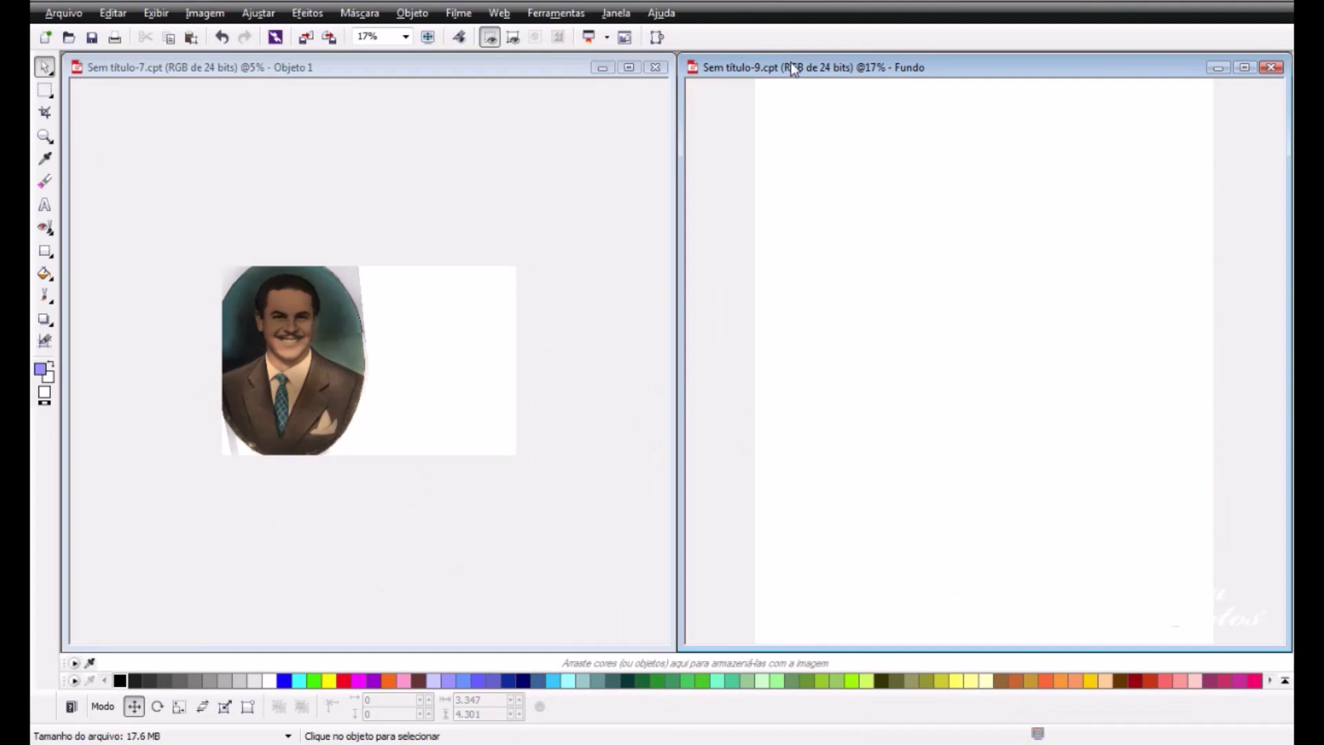
left_click(1278, 73)
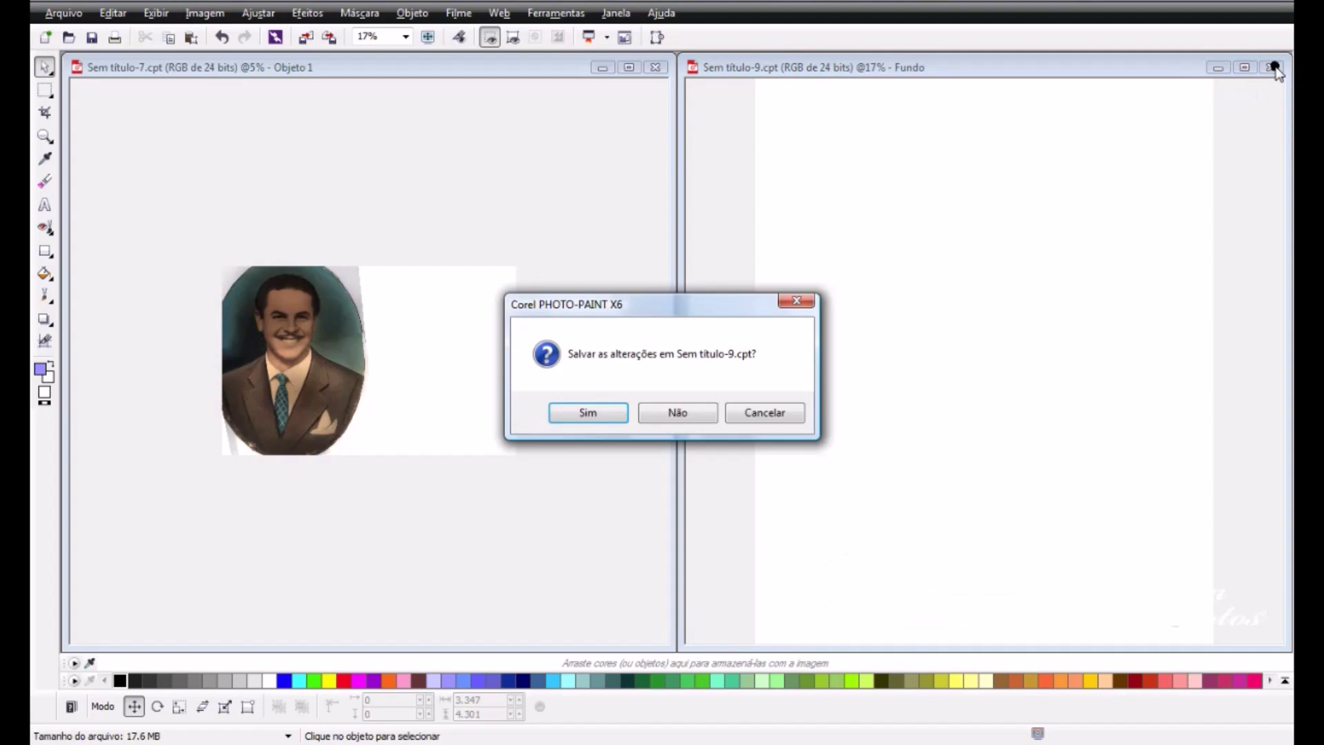
left_click(678, 413)
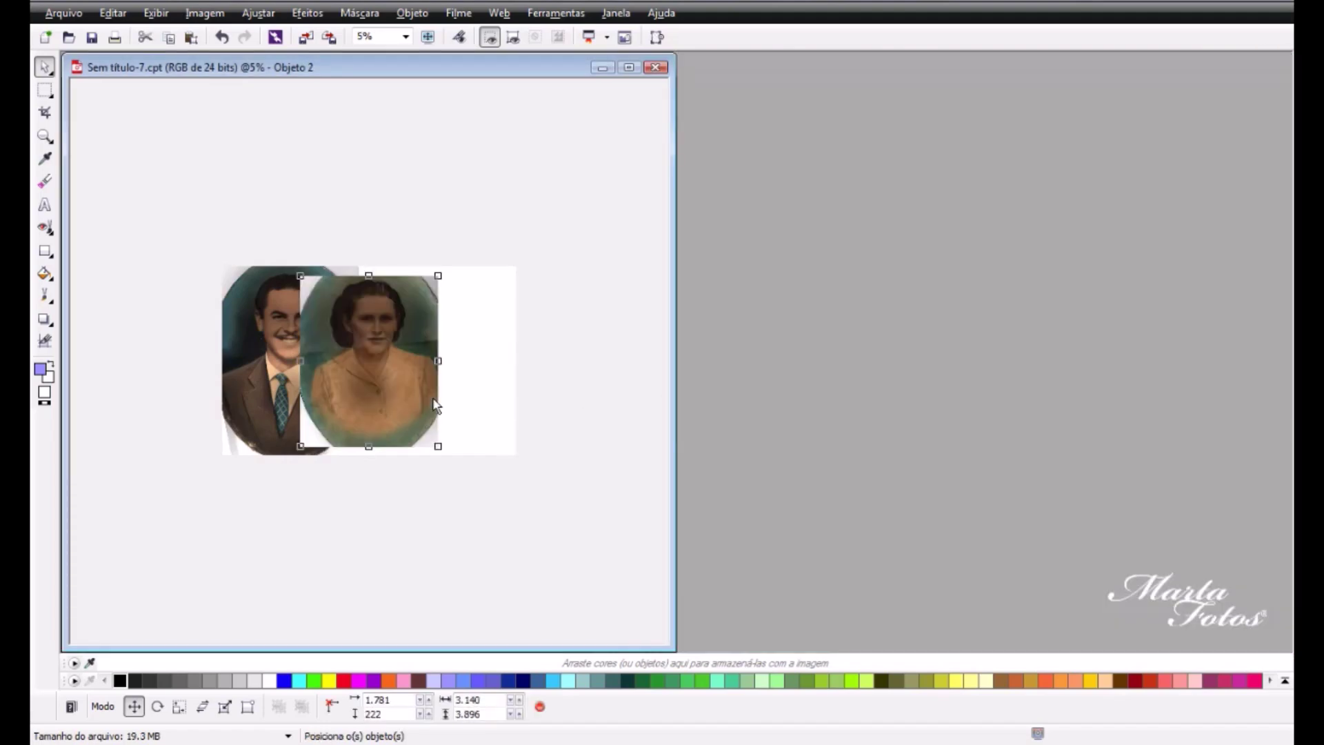
Step: Arrange the portraits side by side on the wide canvas, with the woman on the left and the man on the right
left_click_drag(384, 400, 453, 392)
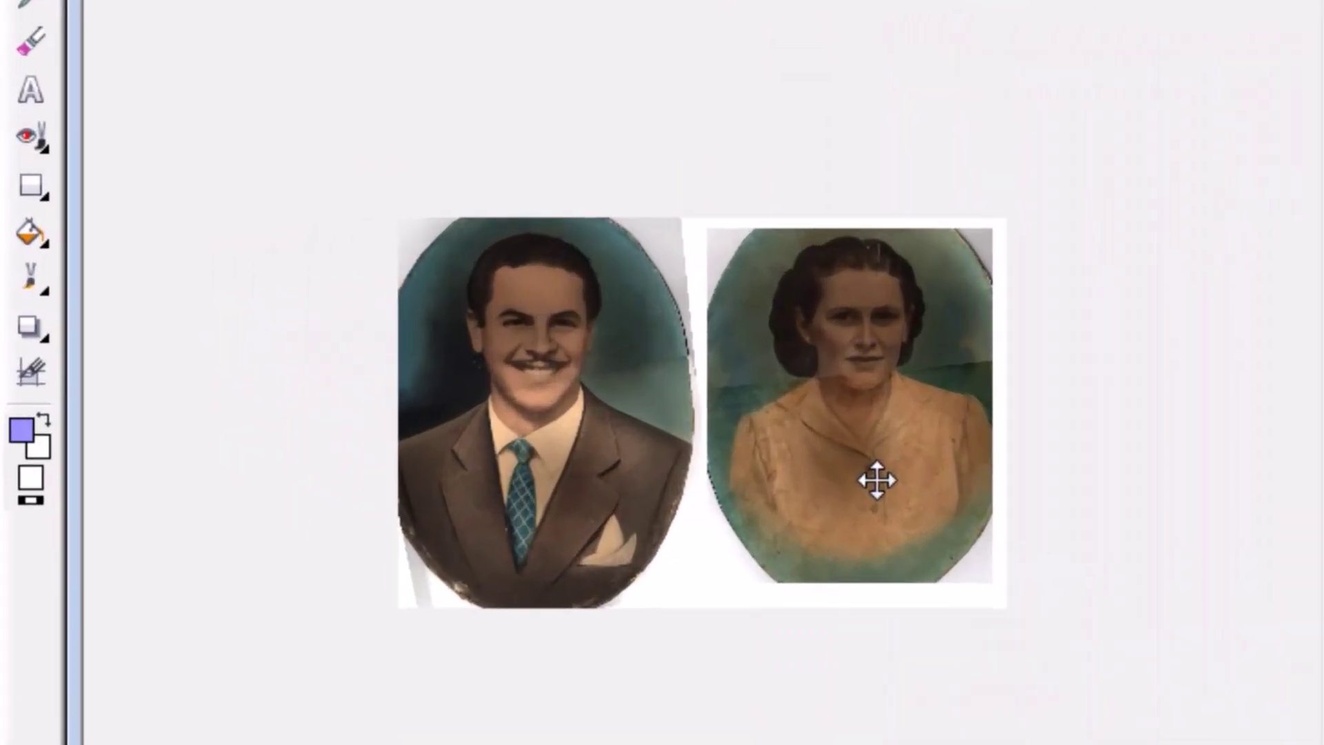
left_click_drag(877, 481, 850, 496)
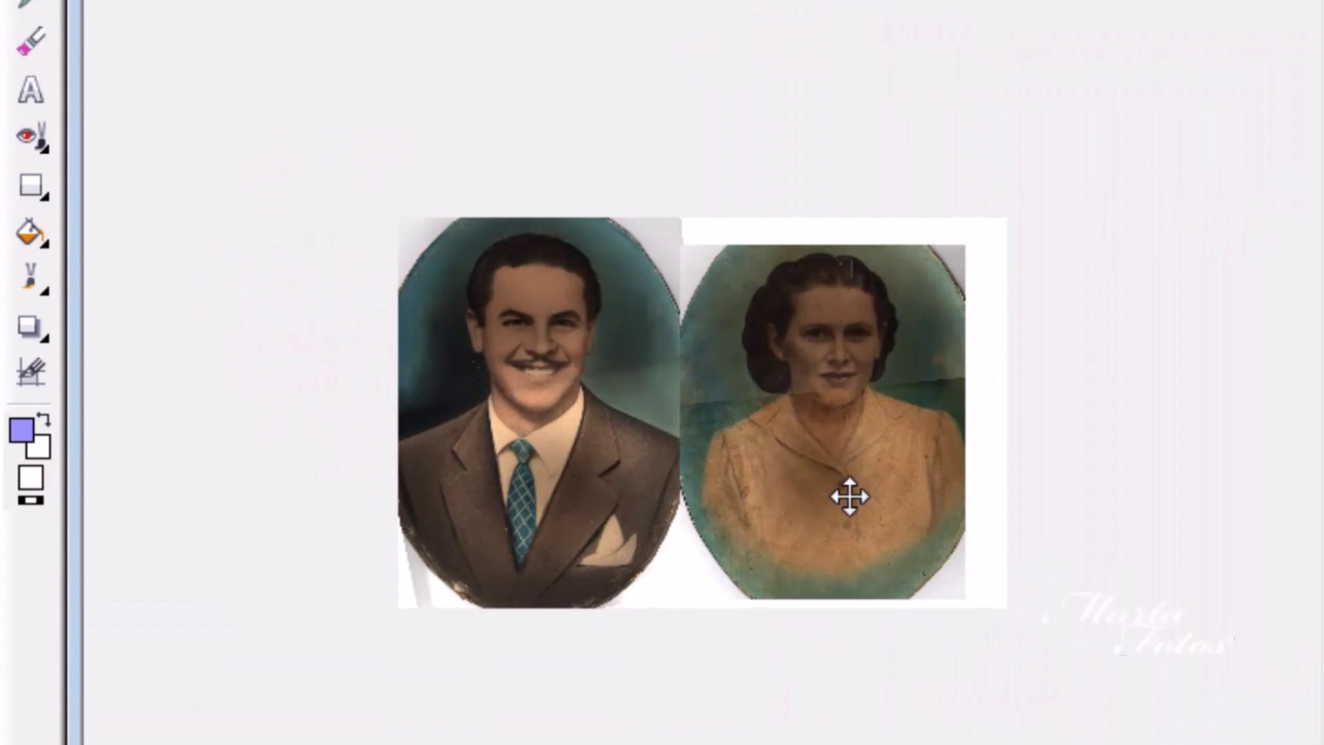
left_click(850, 497)
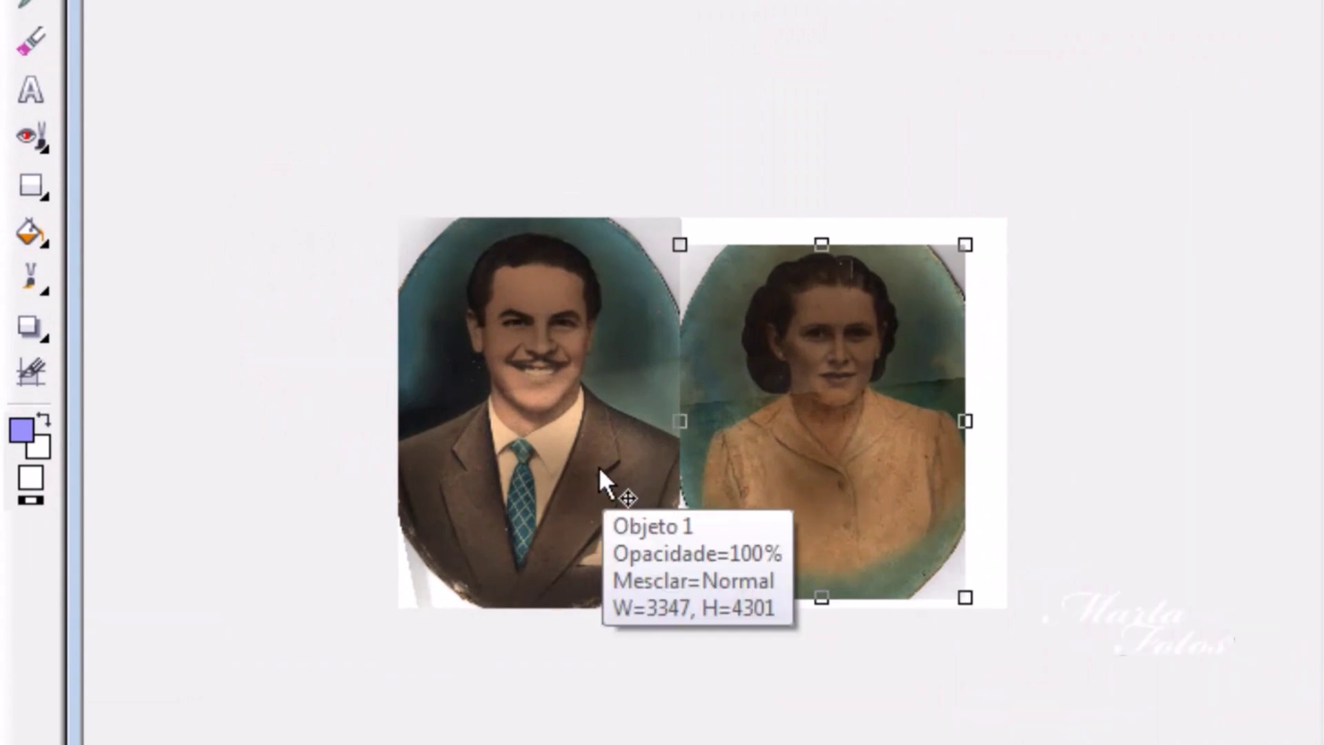
left_click_drag(601, 466, 917, 466)
left_click(692, 432)
left_click_drag(692, 431, 506, 443)
left_click_drag(935, 442, 785, 455)
left_click_drag(529, 411, 525, 447)
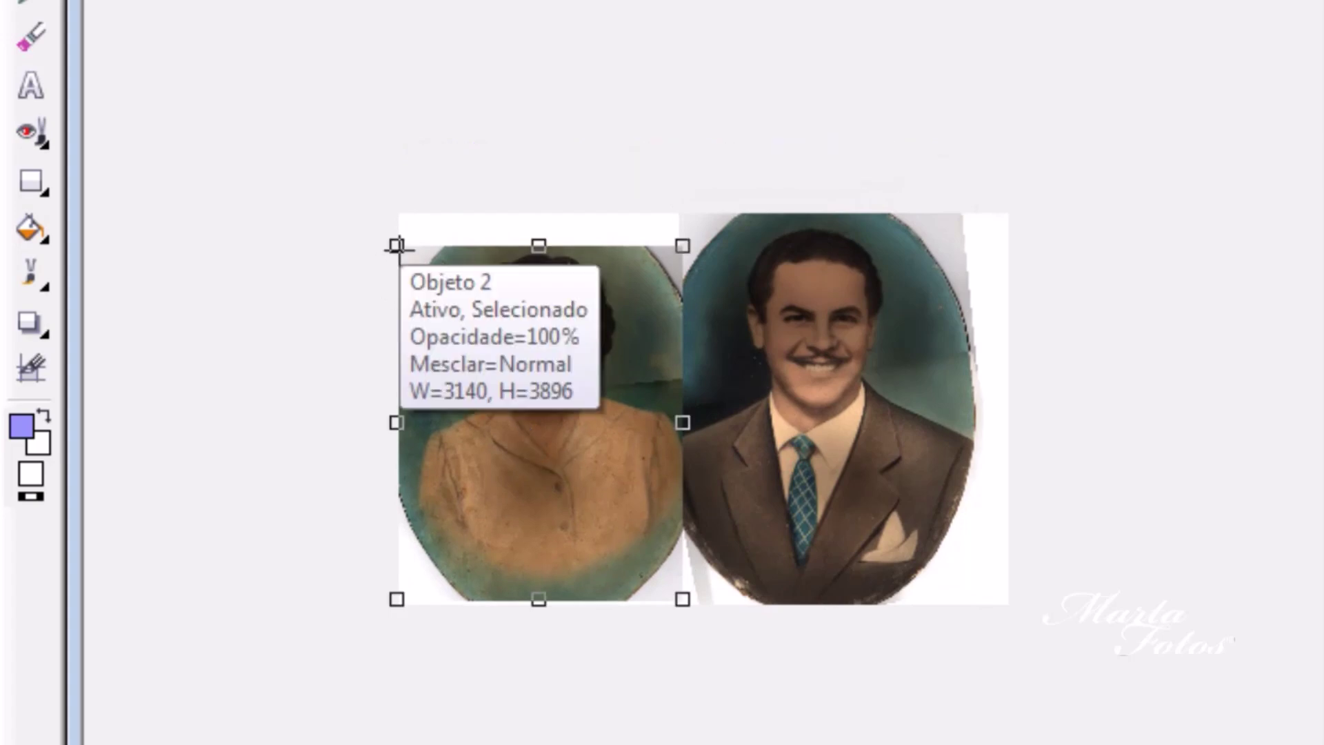
Step: Try to enlarge the woman's portrait slightly from its upper-left corner
left_click_drag(396, 246, 384, 229)
right_click(482, 313)
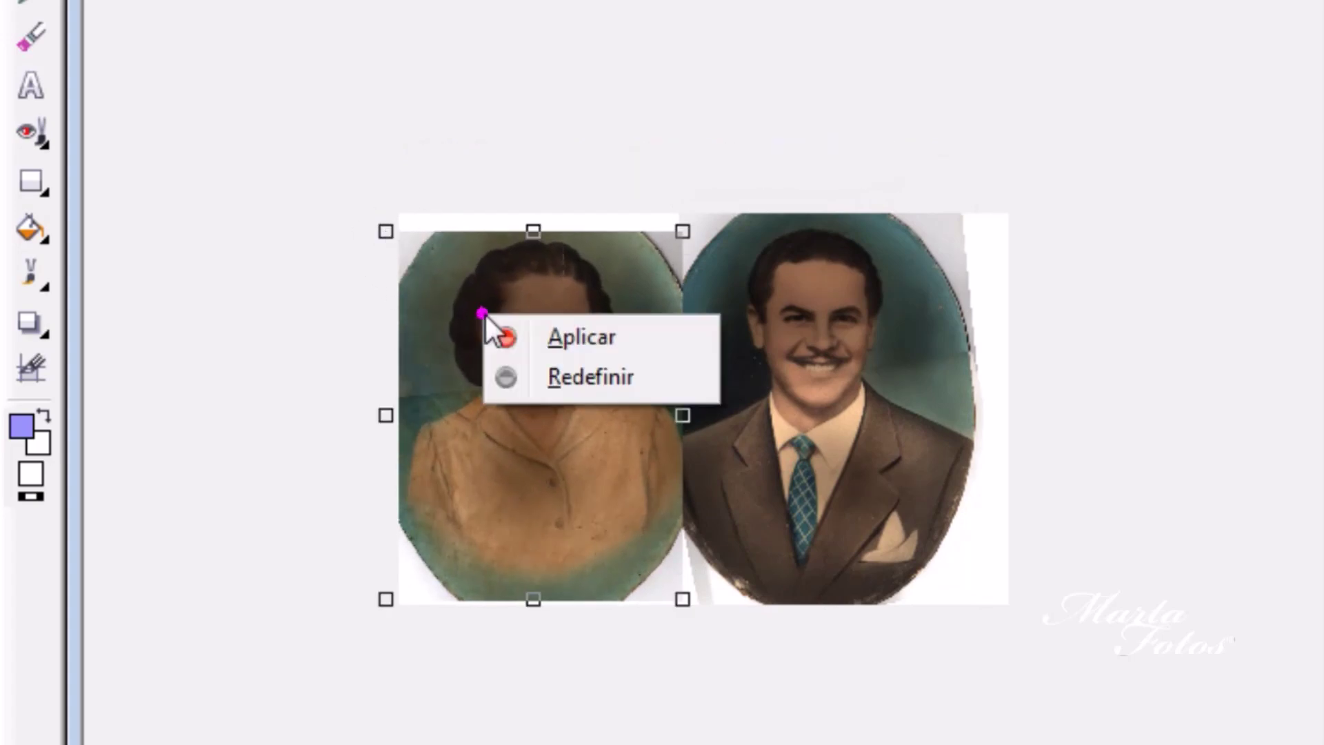
left_click(563, 334)
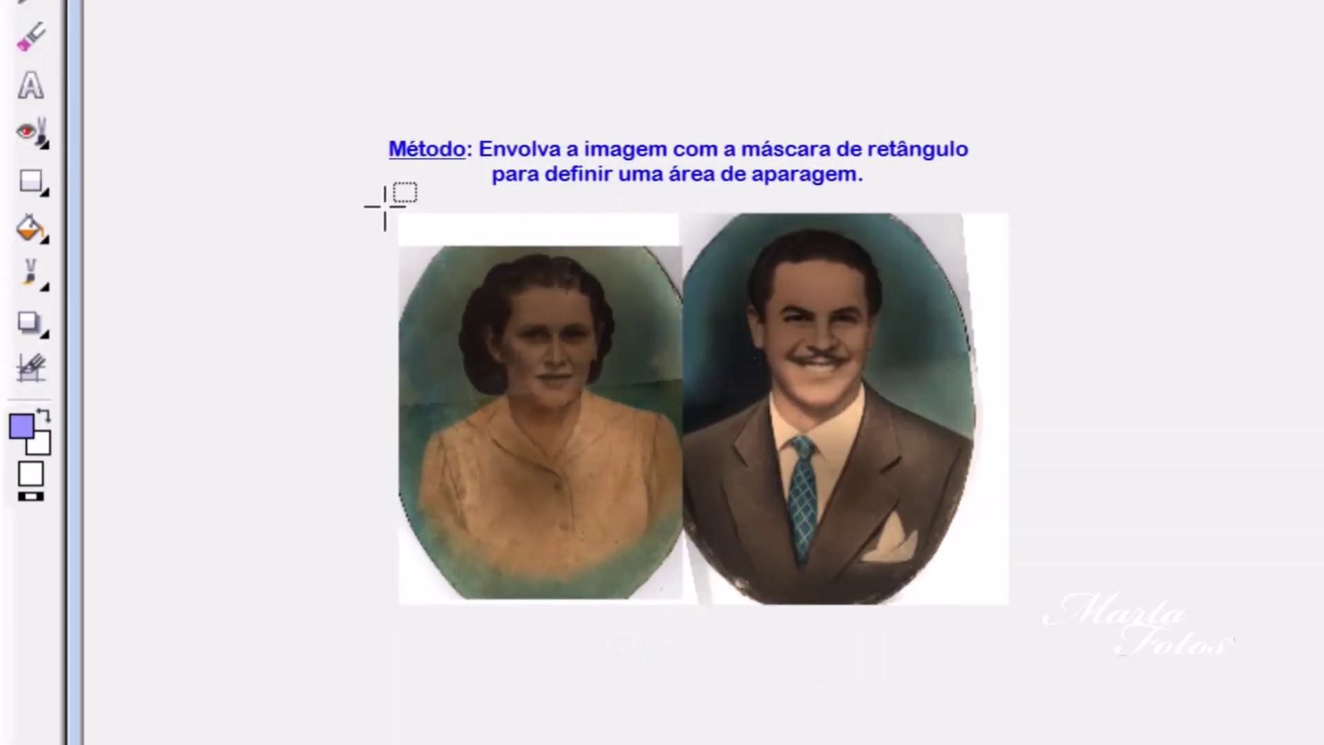
Step: Surround both portraits with a rectangle mask that excludes the spare white strip beside the man, and crop the image to the mask
left_click_drag(385, 207, 974, 607)
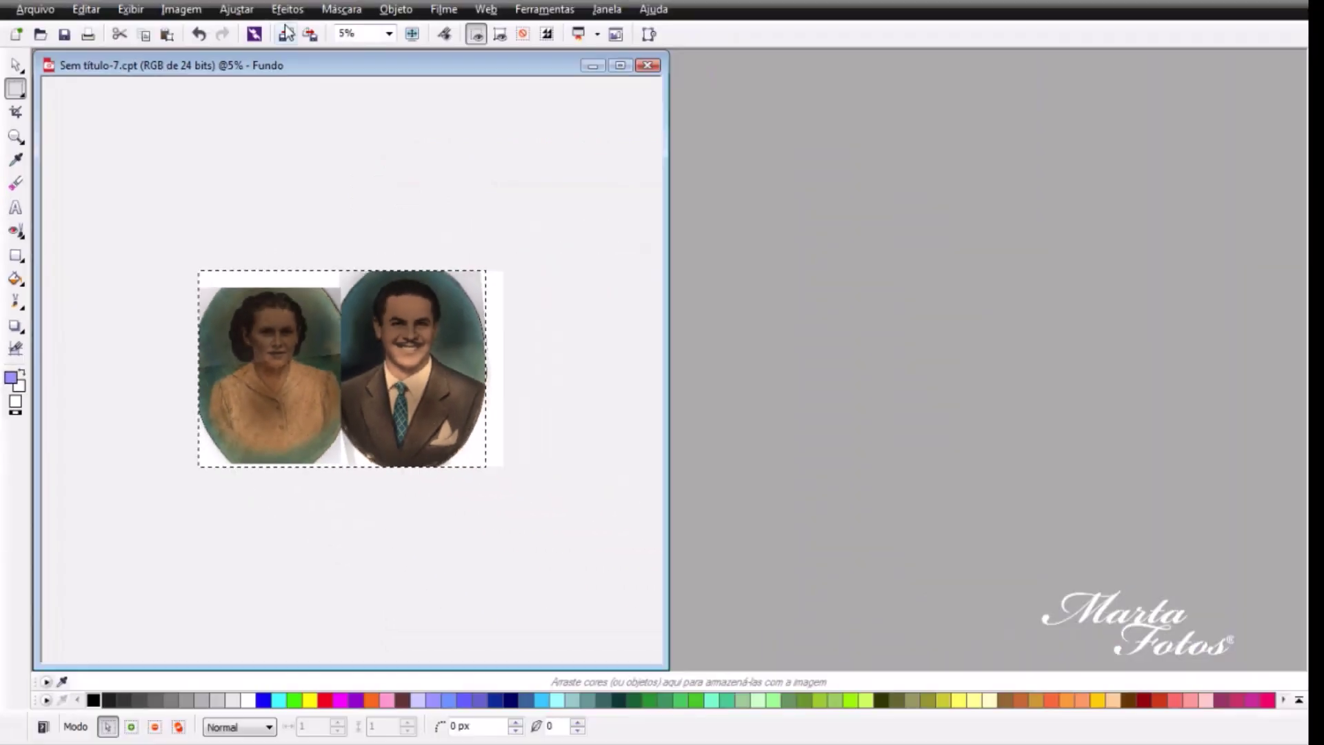
left_click(176, 9)
mouse_move(254, 459)
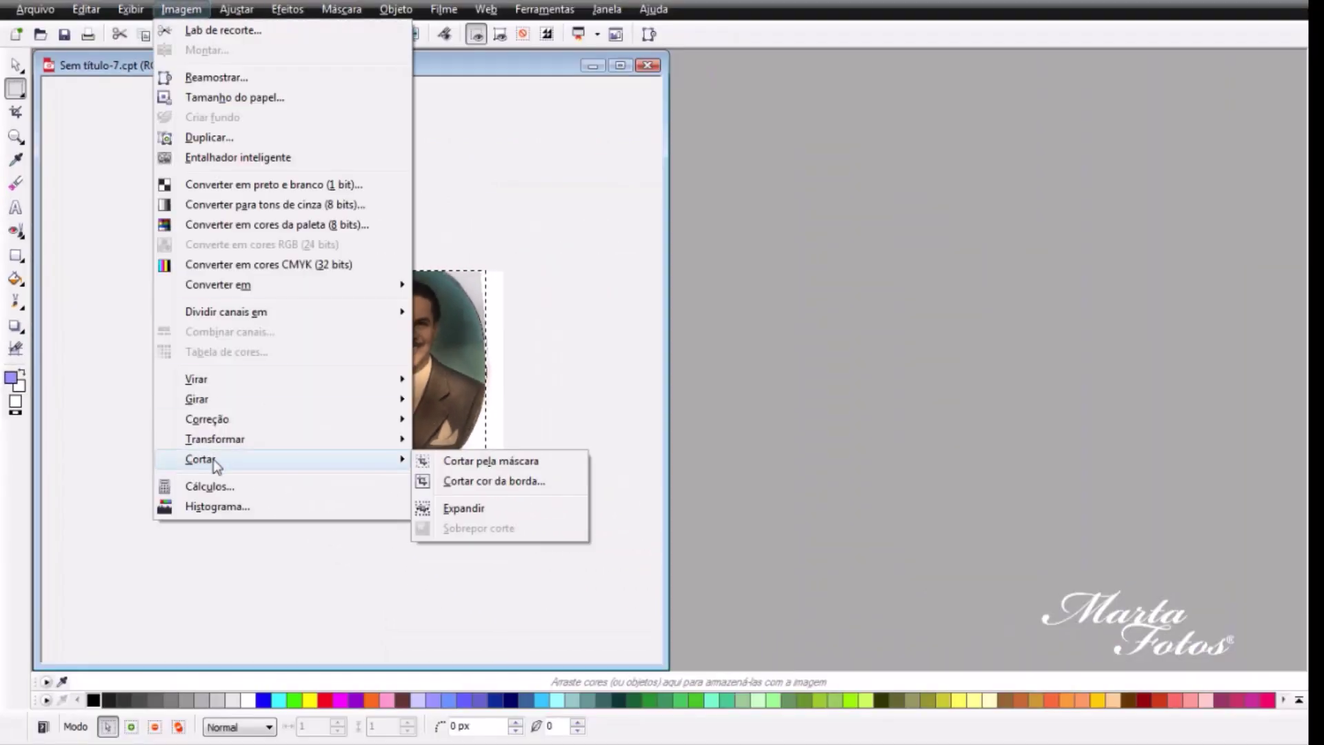
left_click(462, 460)
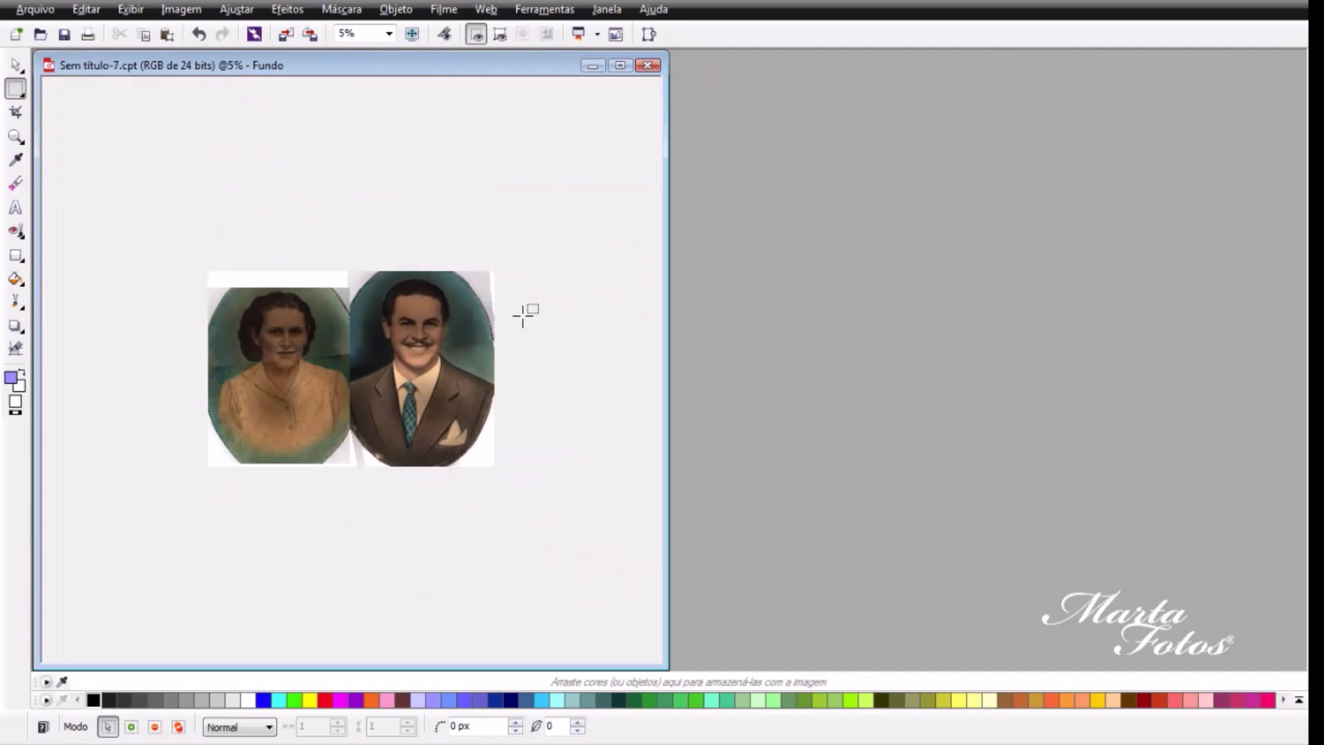
Step: Maximize the cropped composite, check both faces up close, and start saving it in CPT format
scroll(526, 307, "up", 1)
left_click(620, 65)
scroll(565, 230, "up", 1)
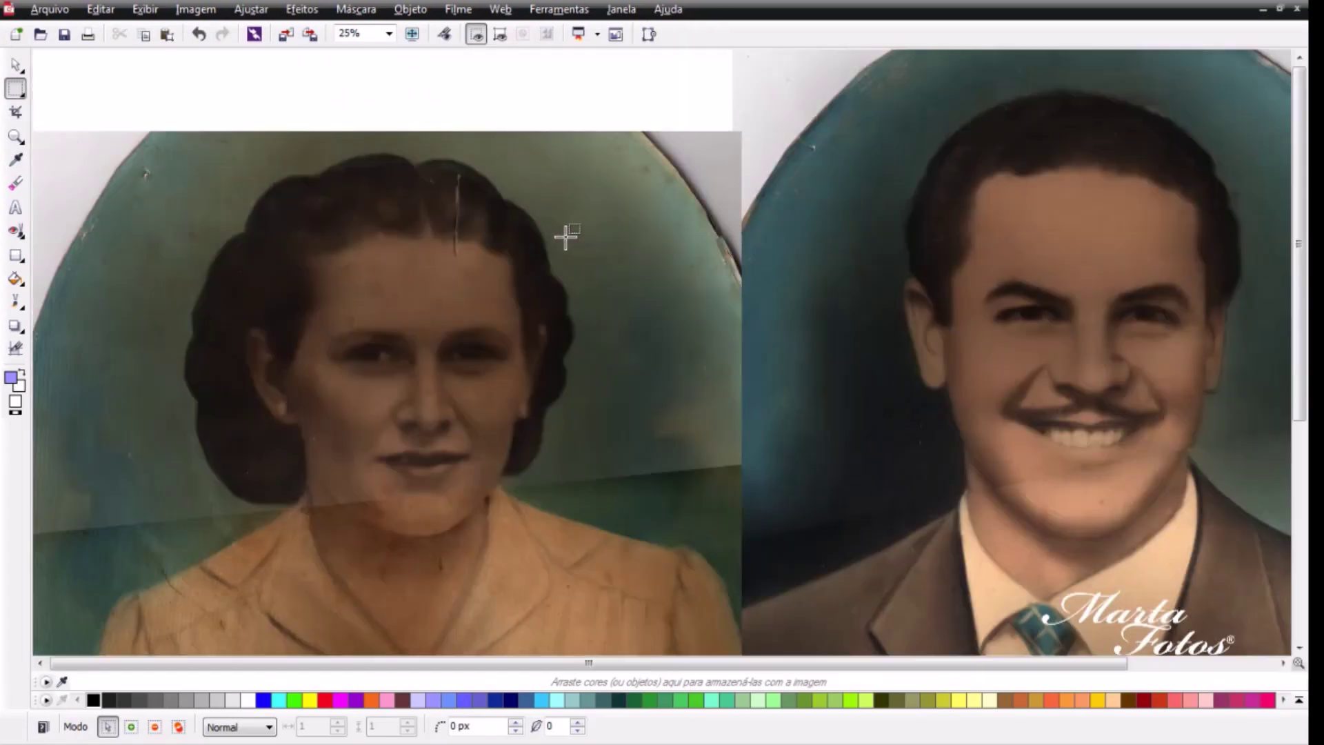
scroll(565, 237, "down", 1)
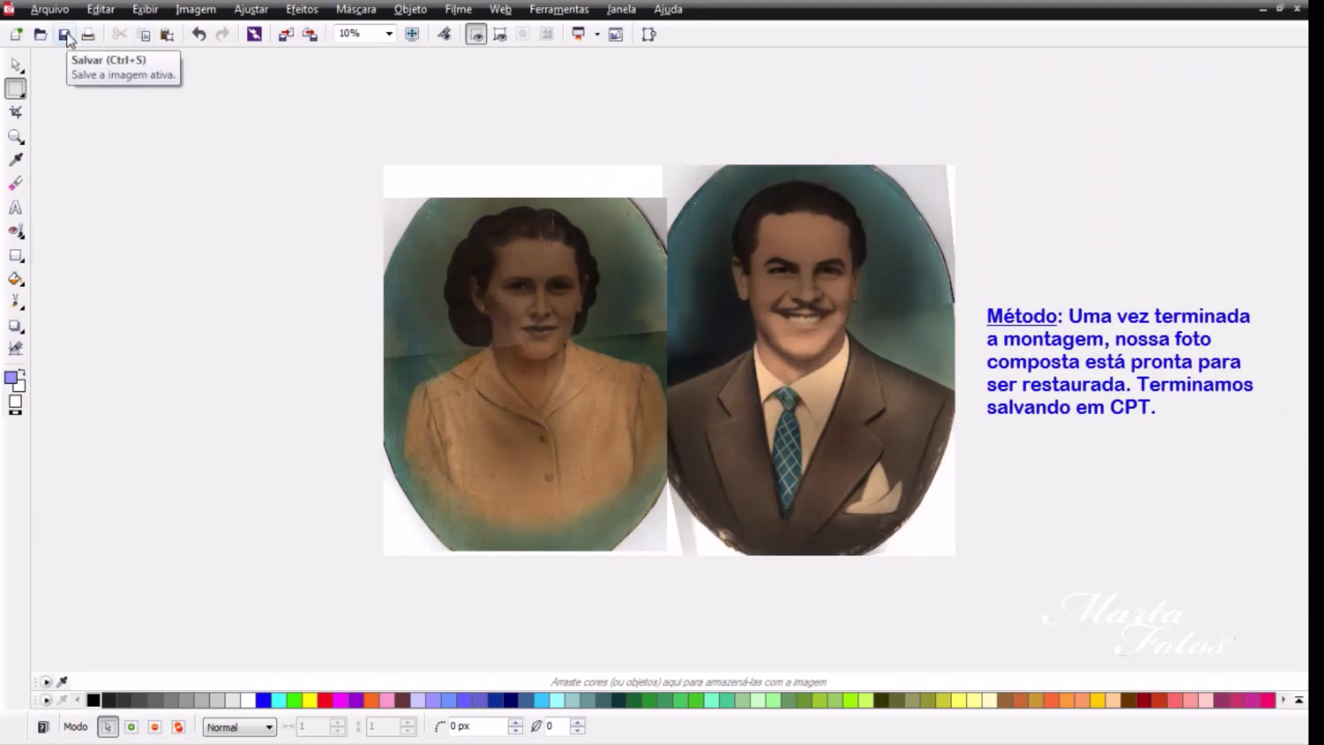
left_click(48, 9)
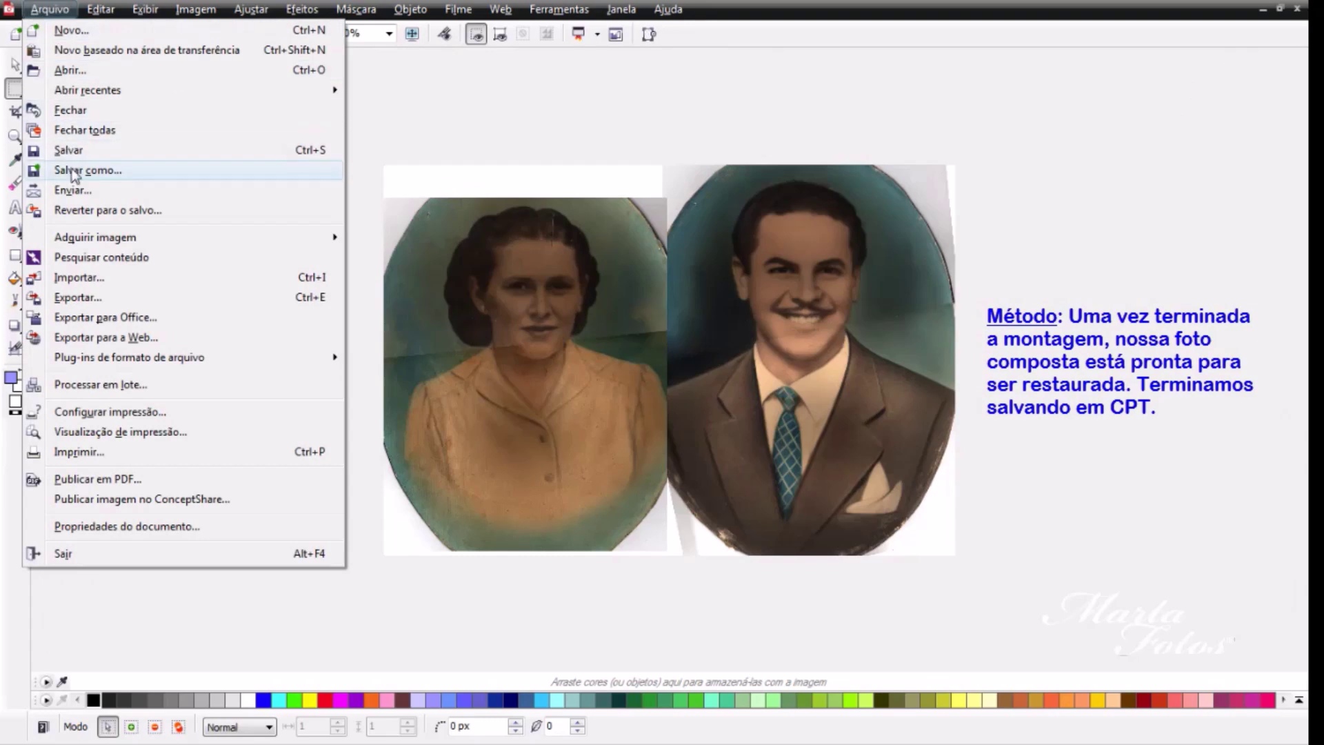
left_click(432, 136)
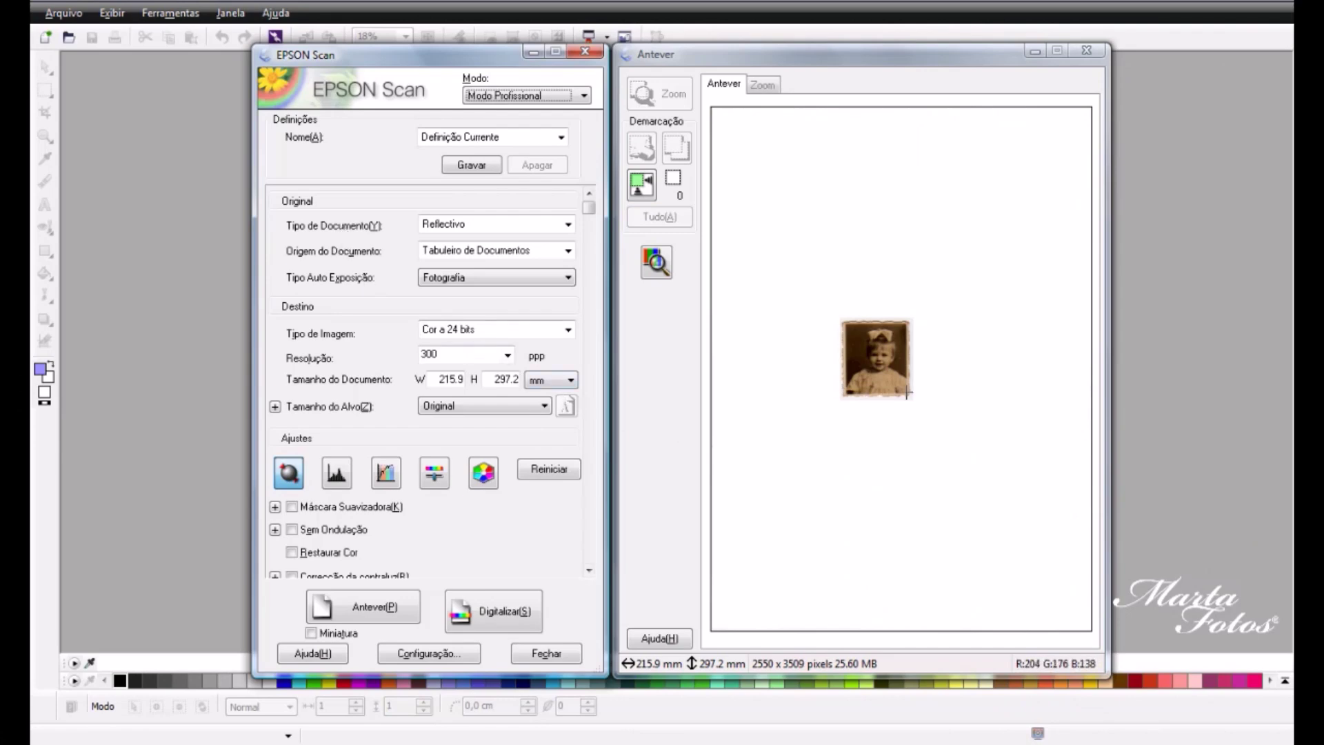
Step: In EPSON Scan, automatically frame the girl's small photo in the preview and set the scan resolution to 600 ppp
left_click(649, 191)
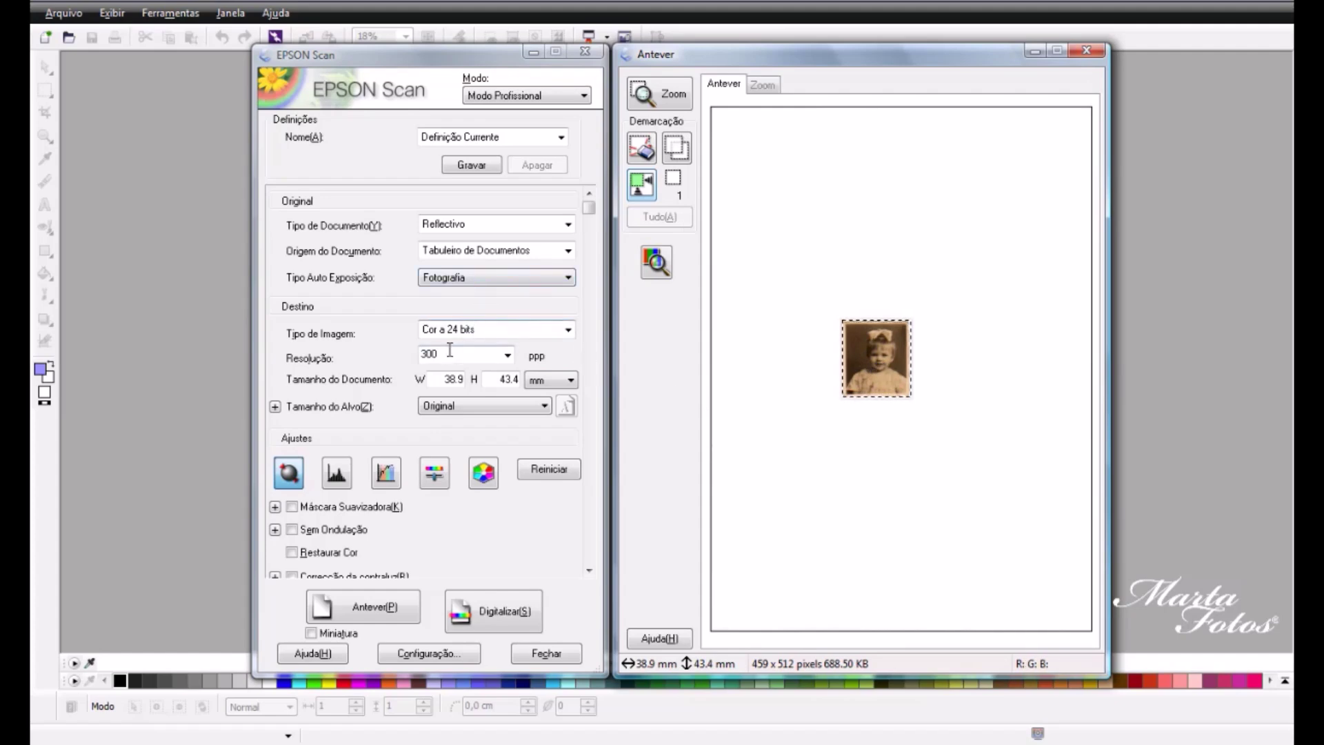
left_click(509, 356)
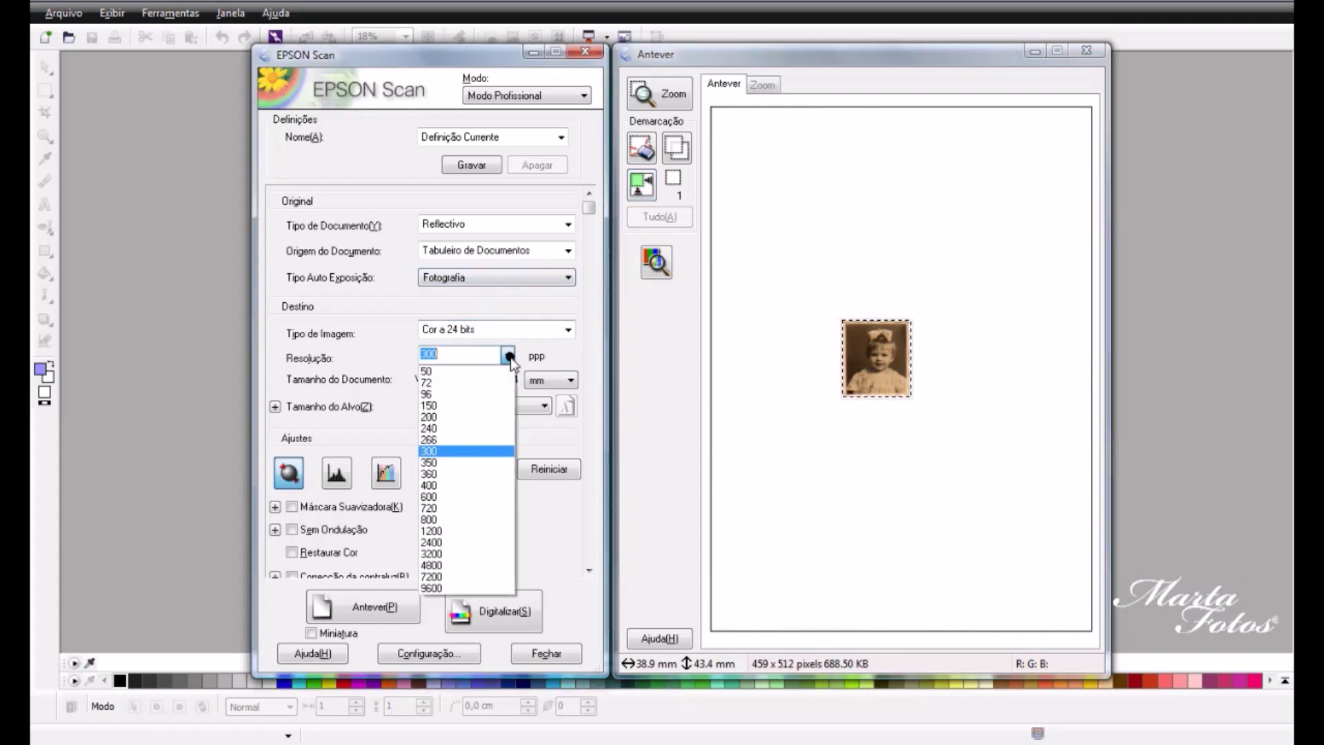
left_click(469, 497)
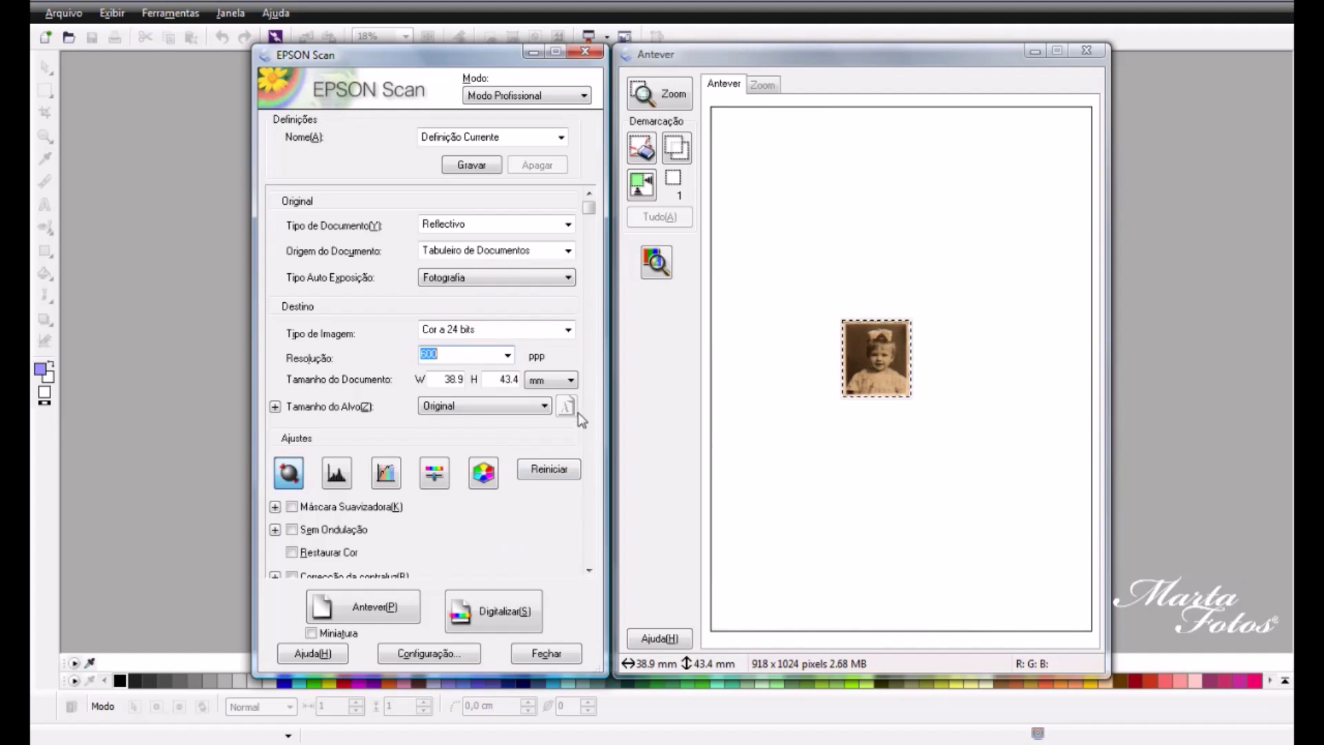
Step: Review the remaining scan adjustments, leave the correction options off, and scan the girl's photo
left_click(590, 571)
left_click(590, 571)
left_click(589, 571)
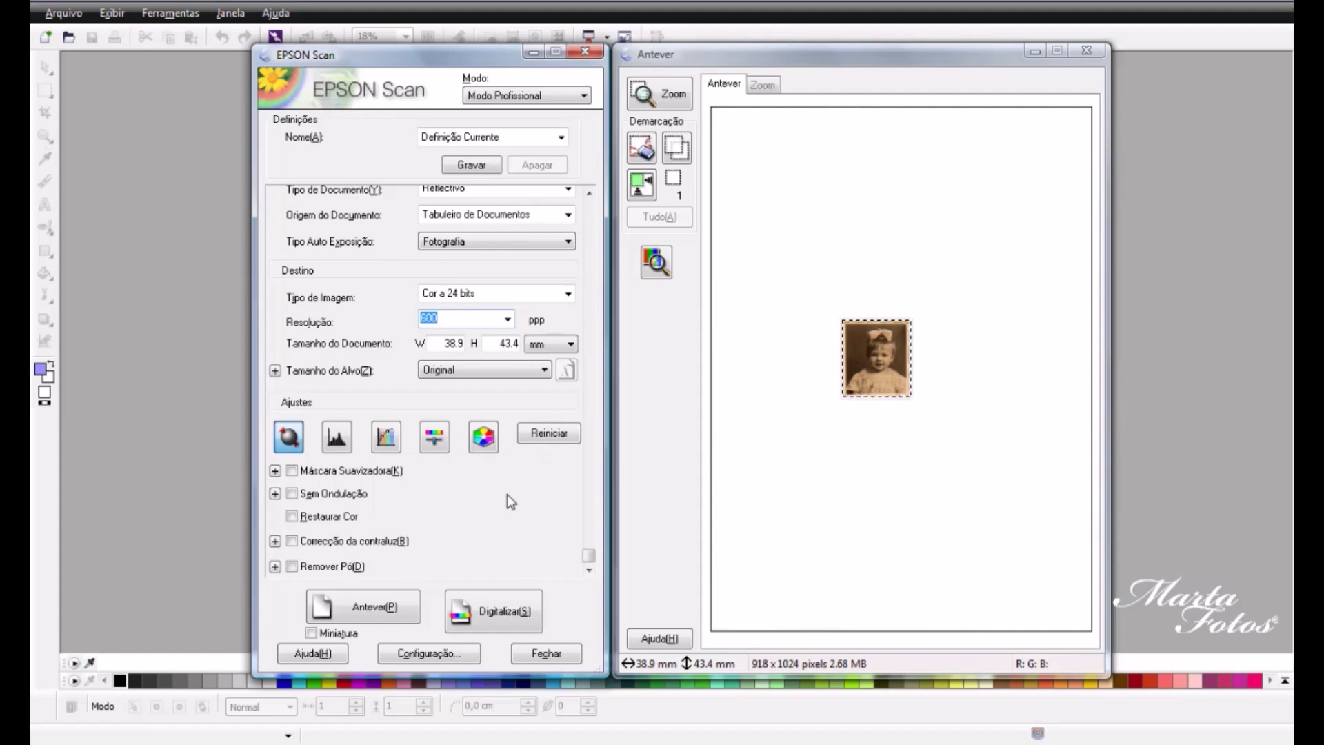
left_click(501, 615)
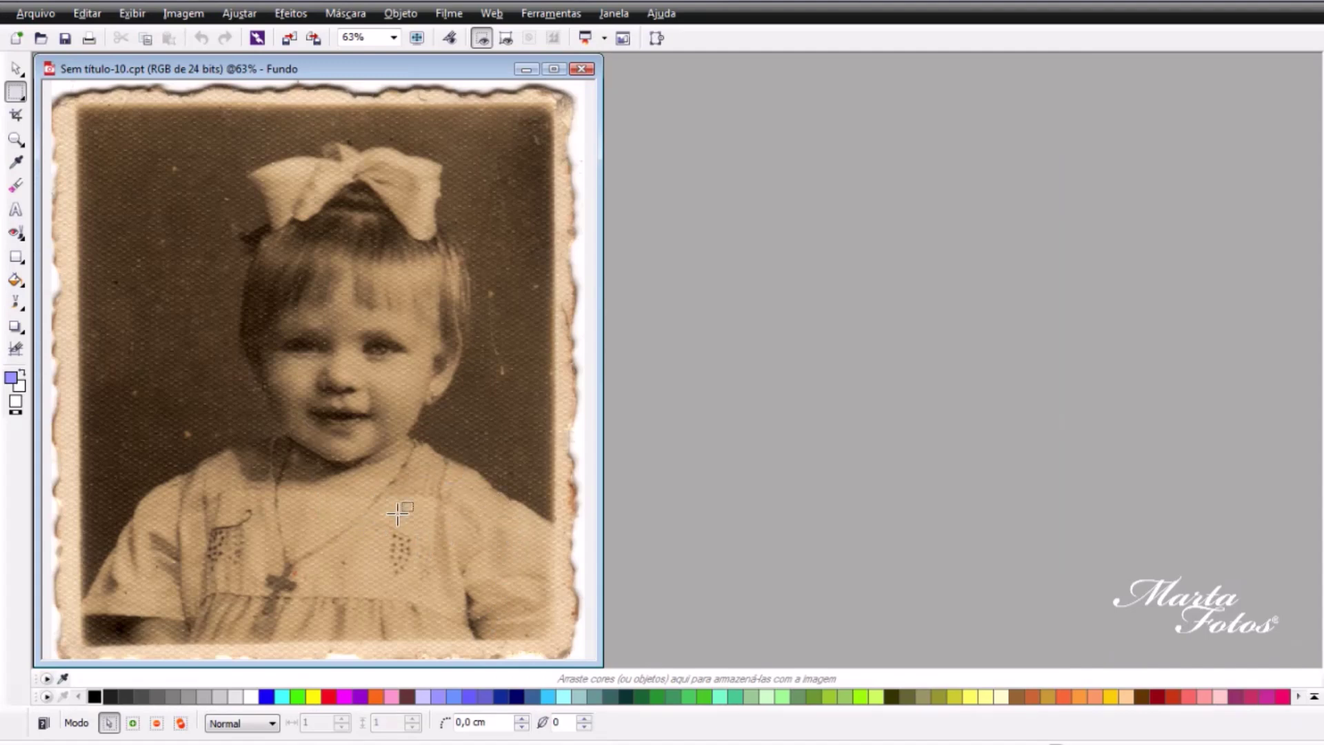
Step: Maximize the scanned girl's photo and examine the paper texture around her face at 200% zoom
left_click(555, 69)
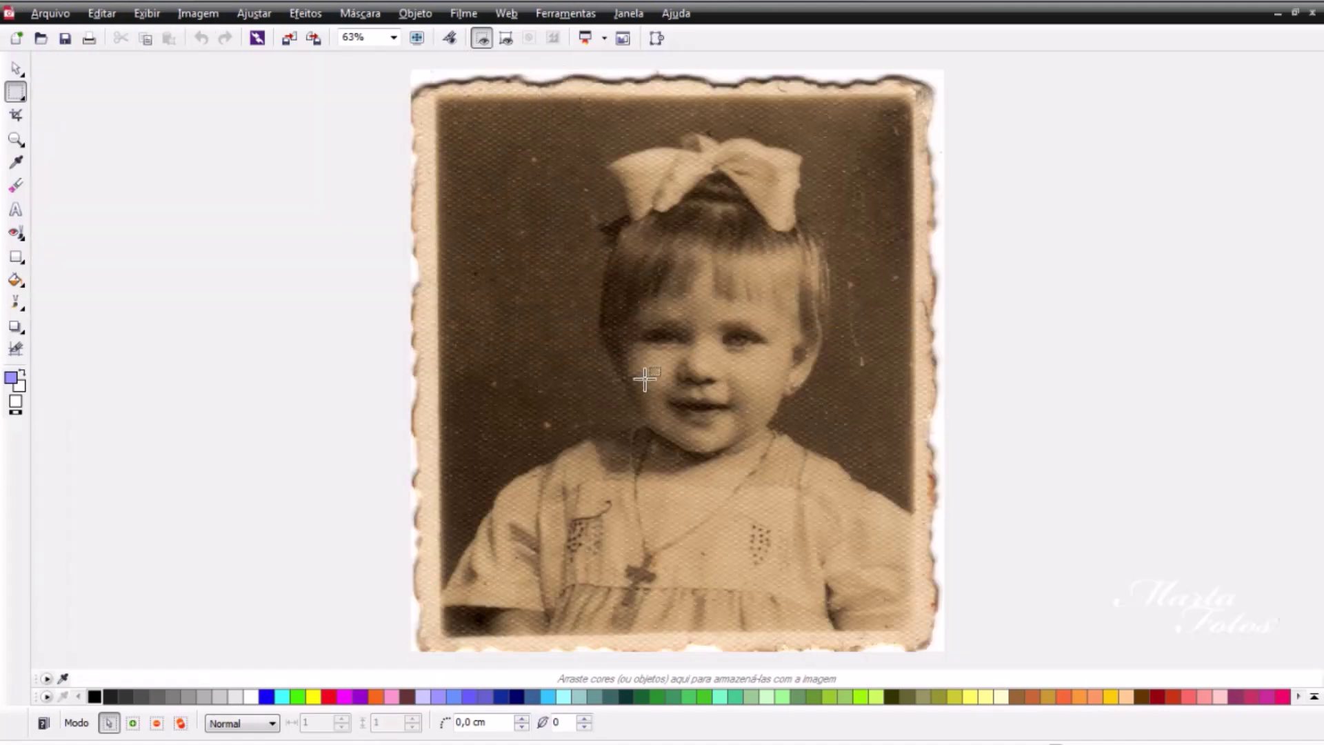
scroll(592, 349, "up", 3)
scroll(591, 349, "up", 1)
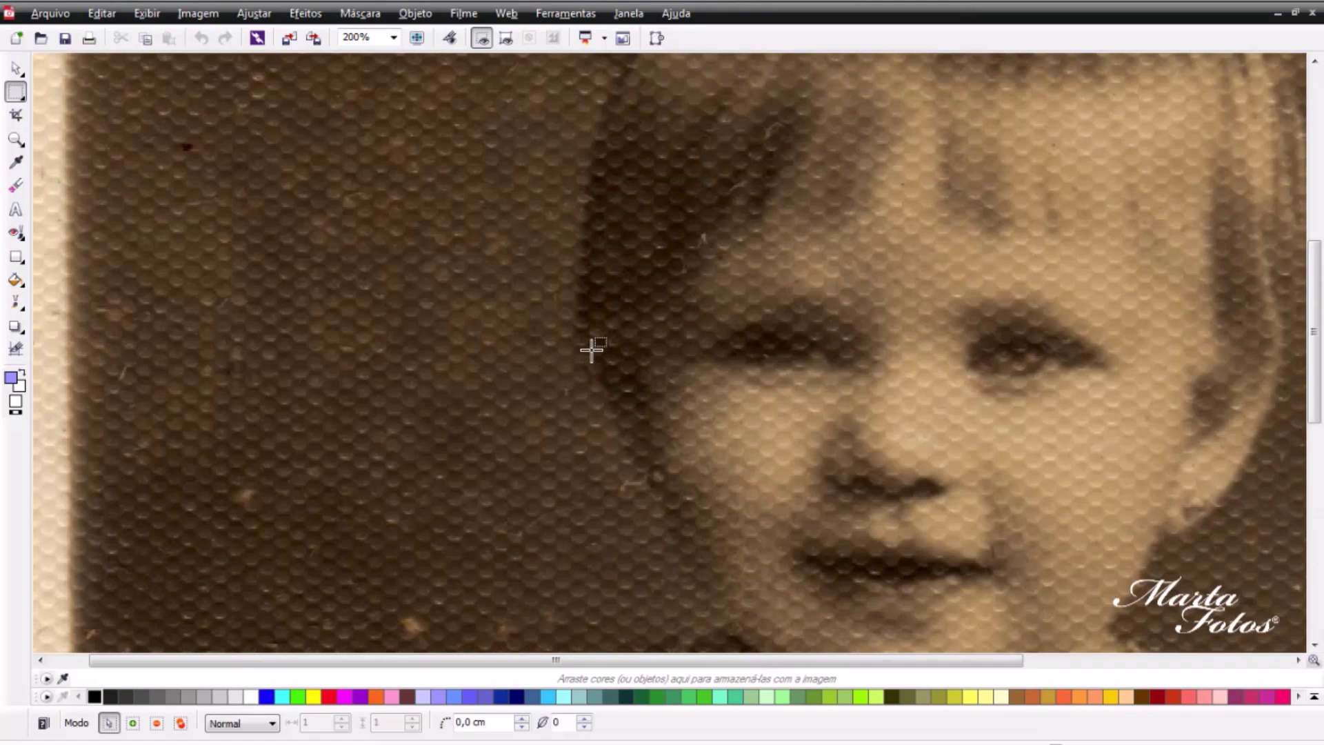
scroll(591, 349, "down", 3)
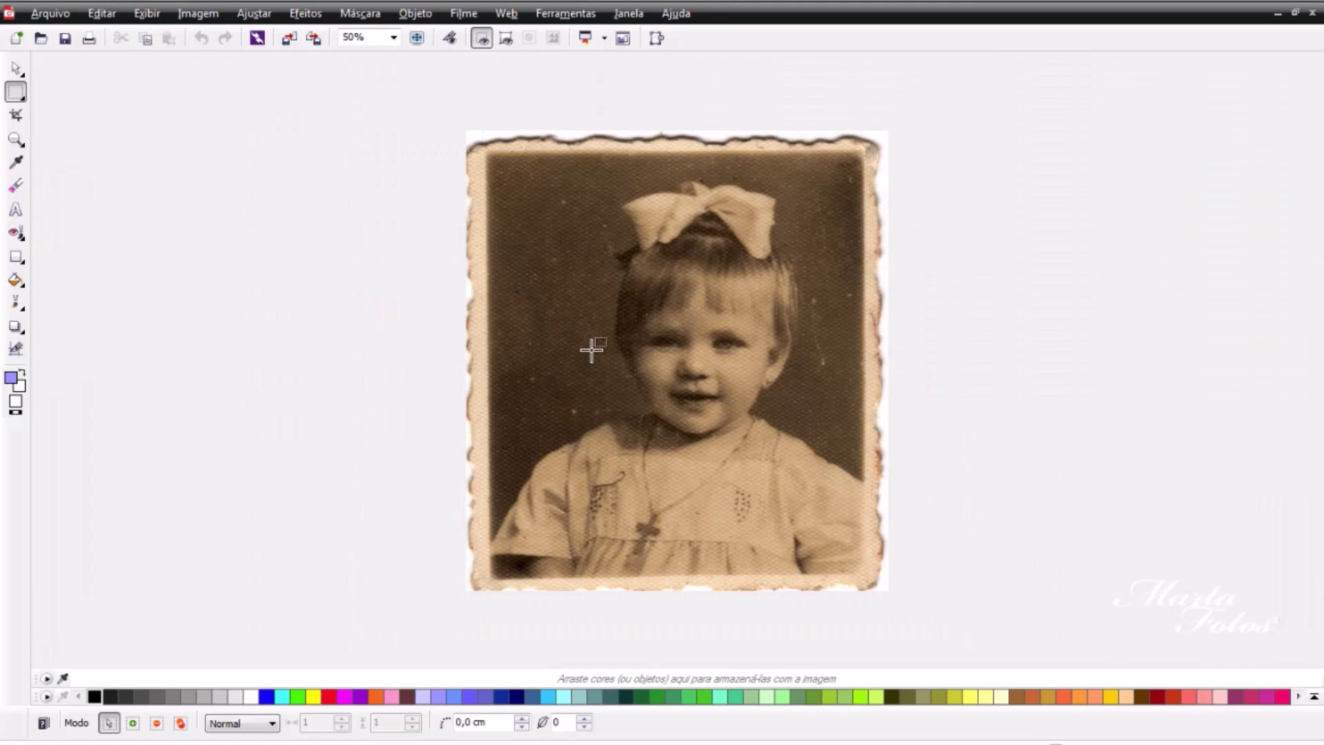